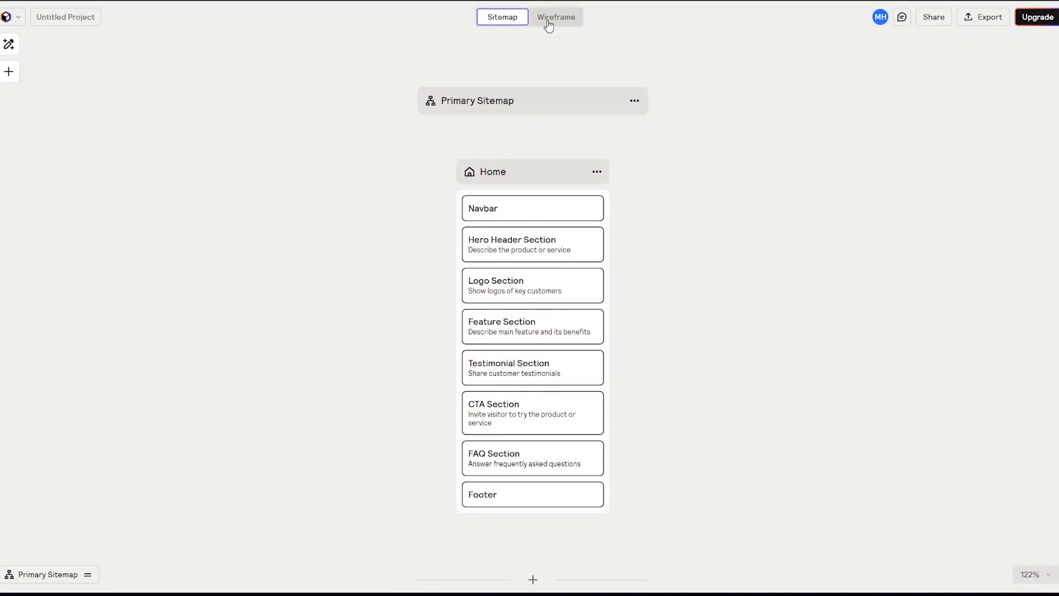
- Switch to the Wireframe view and scroll through the generated homepage wireframe
{"action": "left_click", "coordinate": [549, 21]}
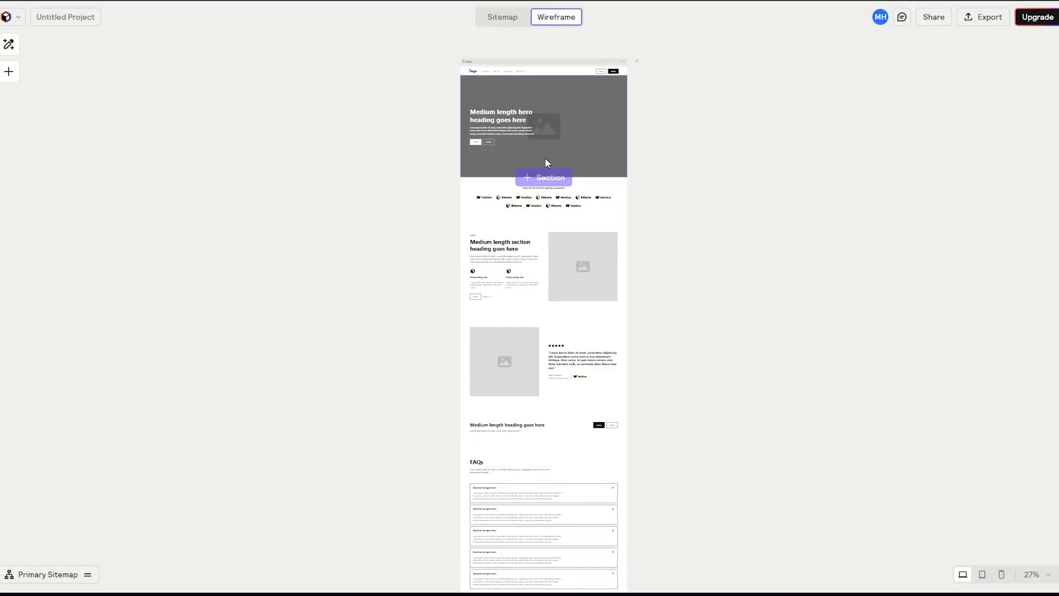
{"action": "scroll", "coordinate": [545, 163], "scroll_direction": "up", "scroll_amount": 4, "text": "ctrl"}
{"action": "scroll", "coordinate": [539, 232], "scroll_direction": "down", "scroll_amount": 6}
{"action": "scroll", "coordinate": [594, 317], "scroll_direction": "down", "scroll_amount": 5}
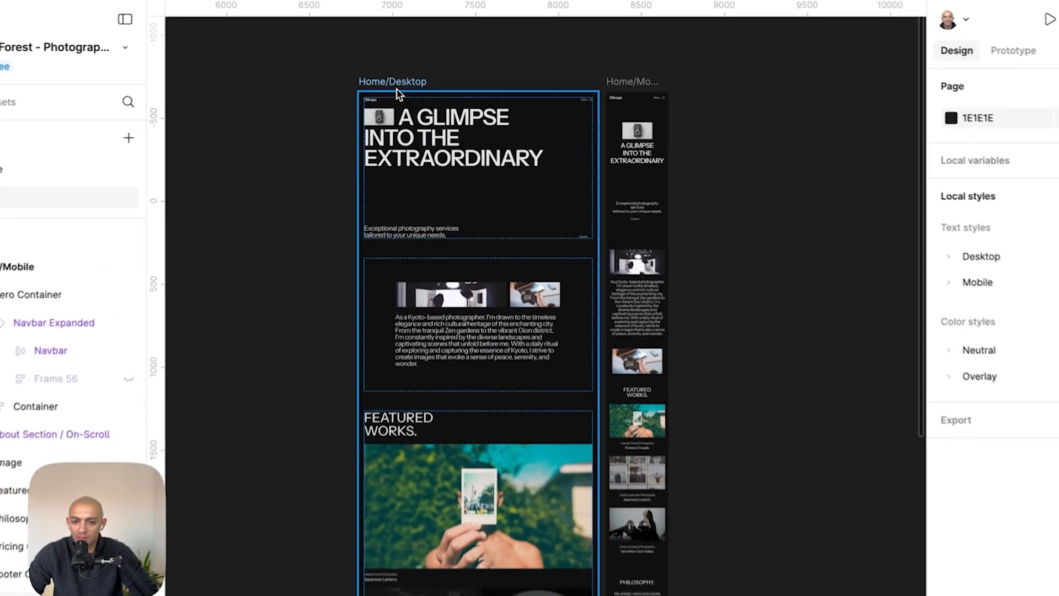
- Examine the Figma mockup's desktop page sections, from the hero through featured works, philosophy, pricing and footer
{"action": "left_click", "coordinate": [404, 67]}
{"action": "left_click", "coordinate": [623, 92]}
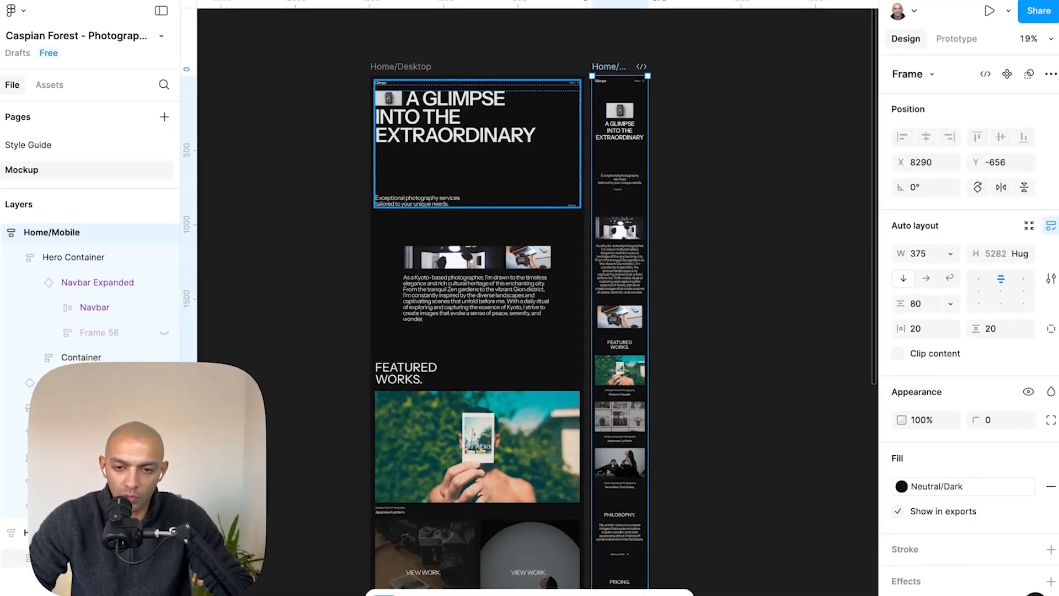
{"action": "scroll", "coordinate": [459, 135], "scroll_direction": "up", "scroll_amount": 5}
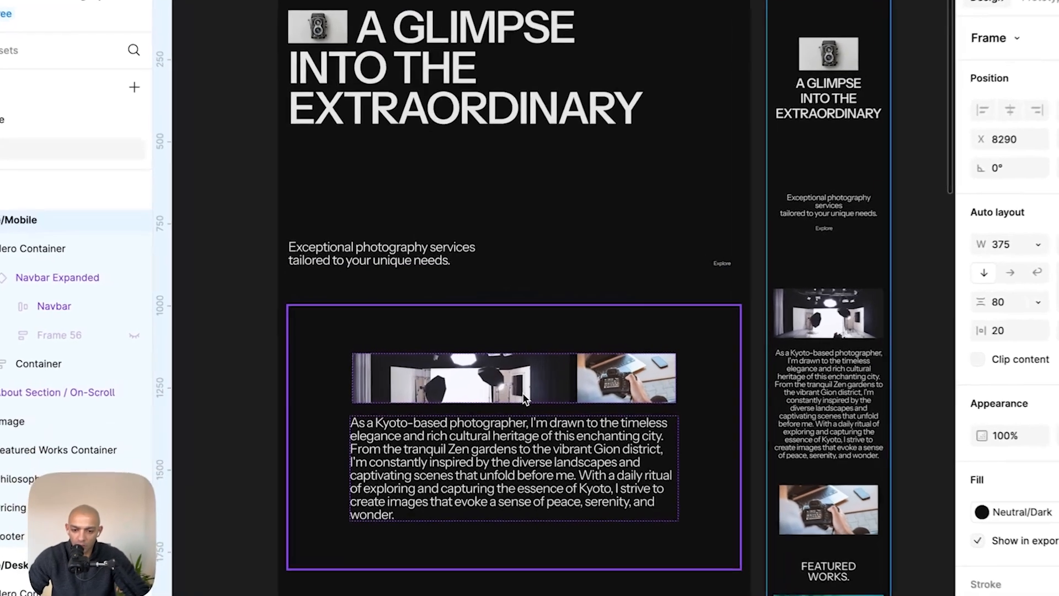
{"action": "left_click", "coordinate": [477, 383]}
{"action": "scroll", "coordinate": [478, 383], "scroll_direction": "down", "scroll_amount": 4}
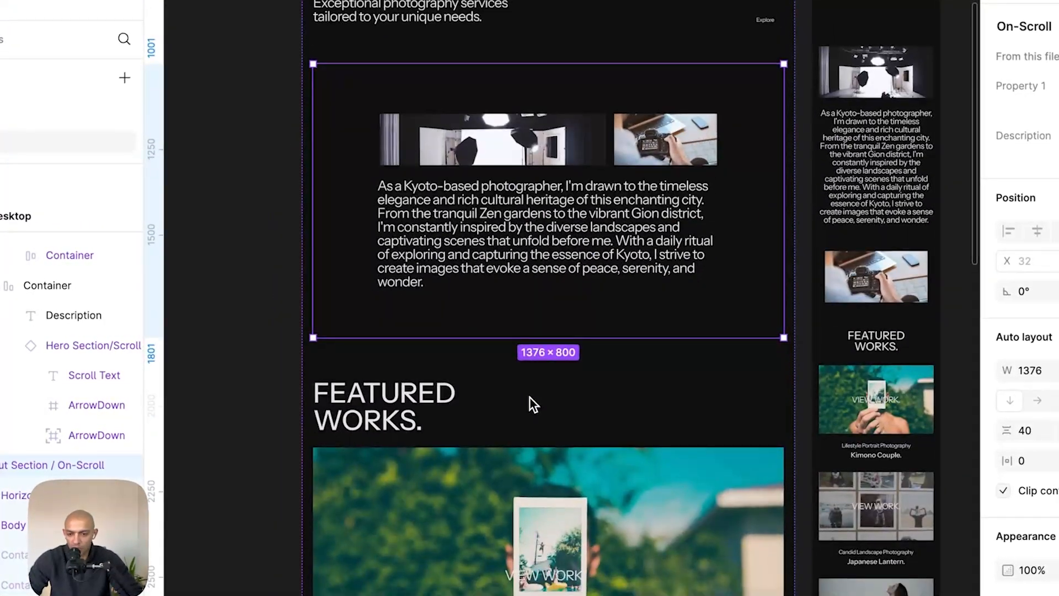
{"action": "scroll", "coordinate": [456, 301], "scroll_direction": "down", "scroll_amount": 4}
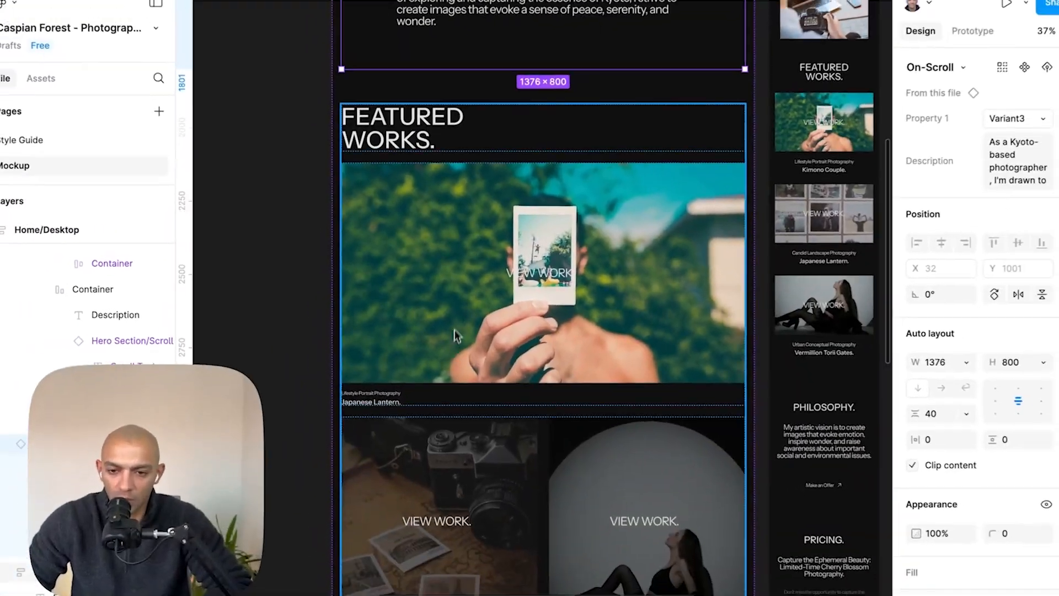
{"action": "scroll", "coordinate": [504, 272], "scroll_direction": "down", "scroll_amount": 6}
{"action": "scroll", "coordinate": [478, 276], "scroll_direction": "down", "scroll_amount": 5}
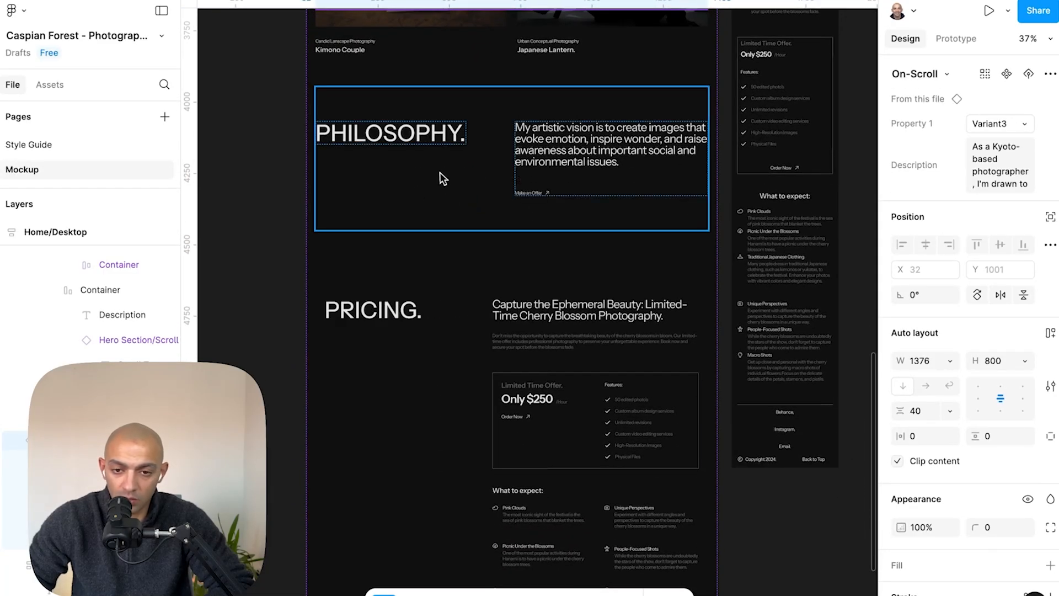
{"action": "scroll", "coordinate": [508, 295], "scroll_direction": "down", "scroll_amount": 4}
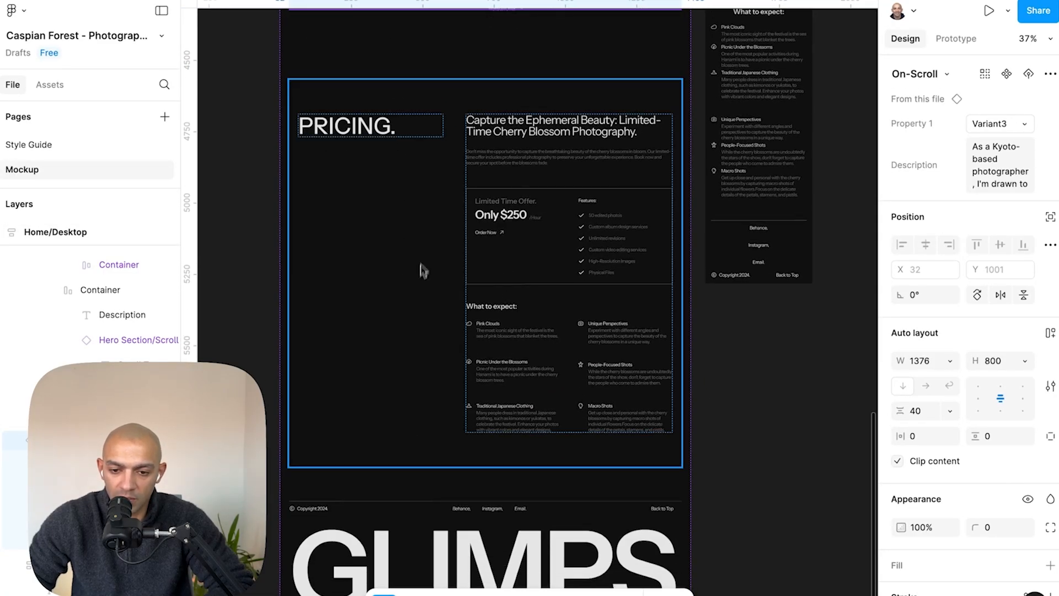
{"action": "scroll", "coordinate": [415, 298], "scroll_direction": "down", "scroll_amount": 3}
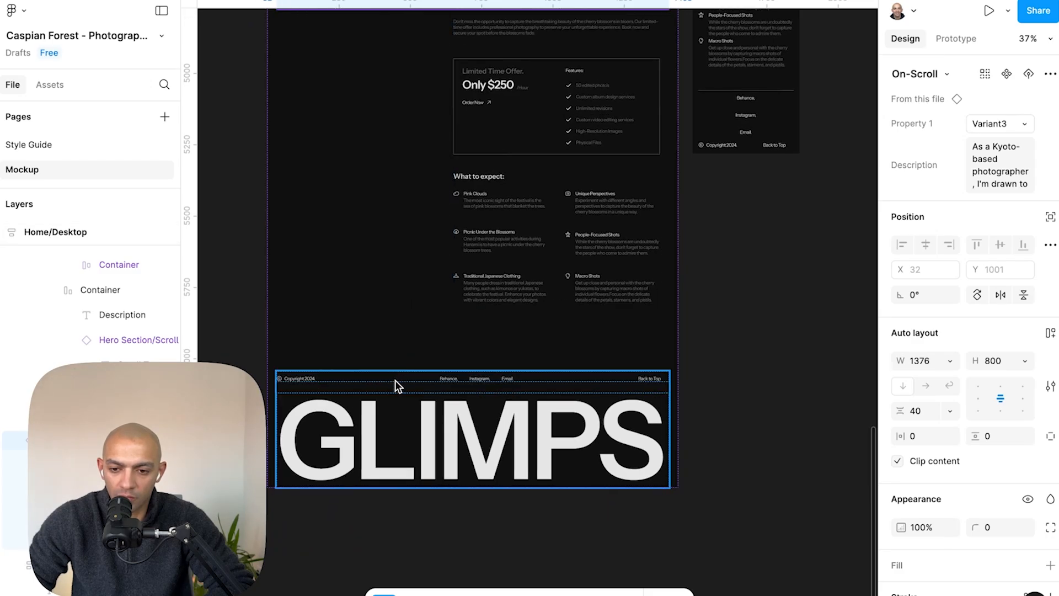
{"action": "scroll", "coordinate": [395, 380], "scroll_direction": "up", "scroll_amount": 2}
{"action": "scroll", "coordinate": [395, 384], "scroll_direction": "up", "scroll_amount": 20}
{"action": "scroll", "coordinate": [395, 384], "scroll_direction": "down", "scroll_amount": 4}
{"action": "scroll", "coordinate": [395, 384], "scroll_direction": "down", "scroll_amount": 3}
{"action": "left_click", "coordinate": [313, 392]}
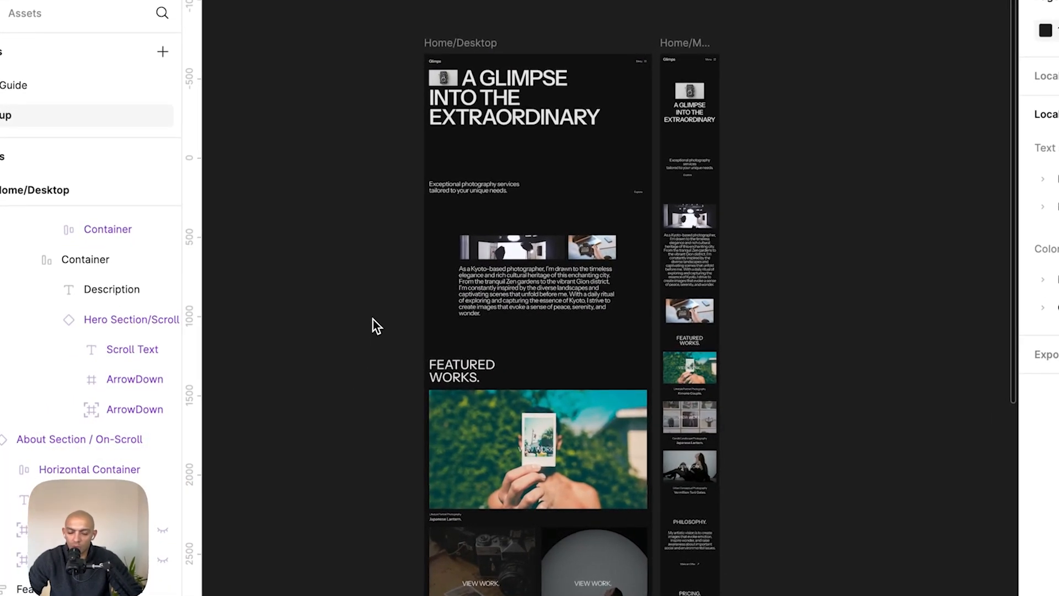
{"action": "scroll", "coordinate": [373, 320], "scroll_direction": "up", "scroll_amount": 5}
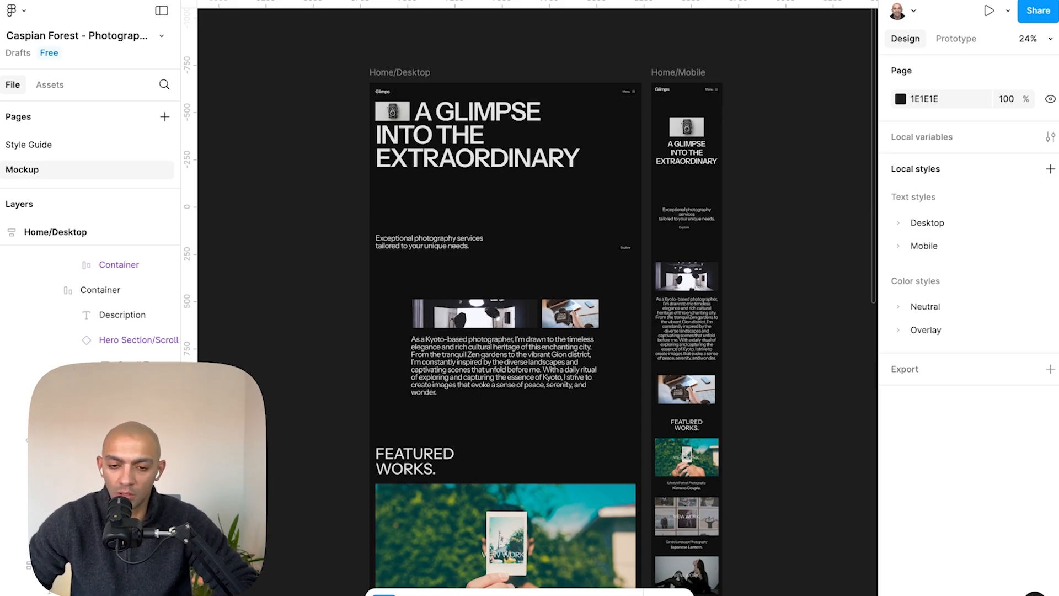
- Switch to Relume and start a new untitled project with a blank Primary Sitemap
{"action": "key", "text": "super+Tab"}
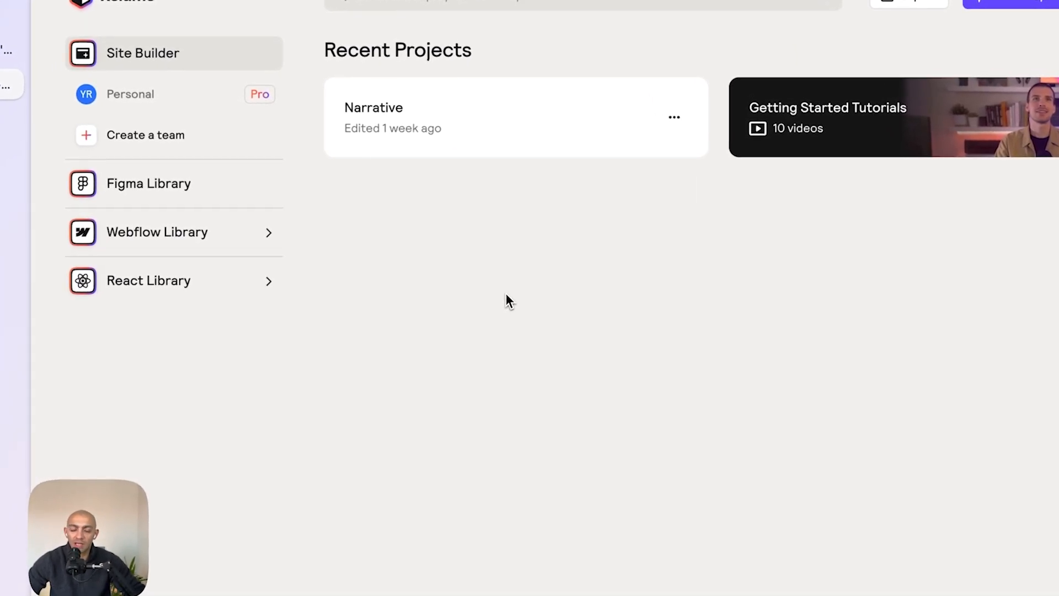
{"action": "left_click", "coordinate": [1037, 3]}
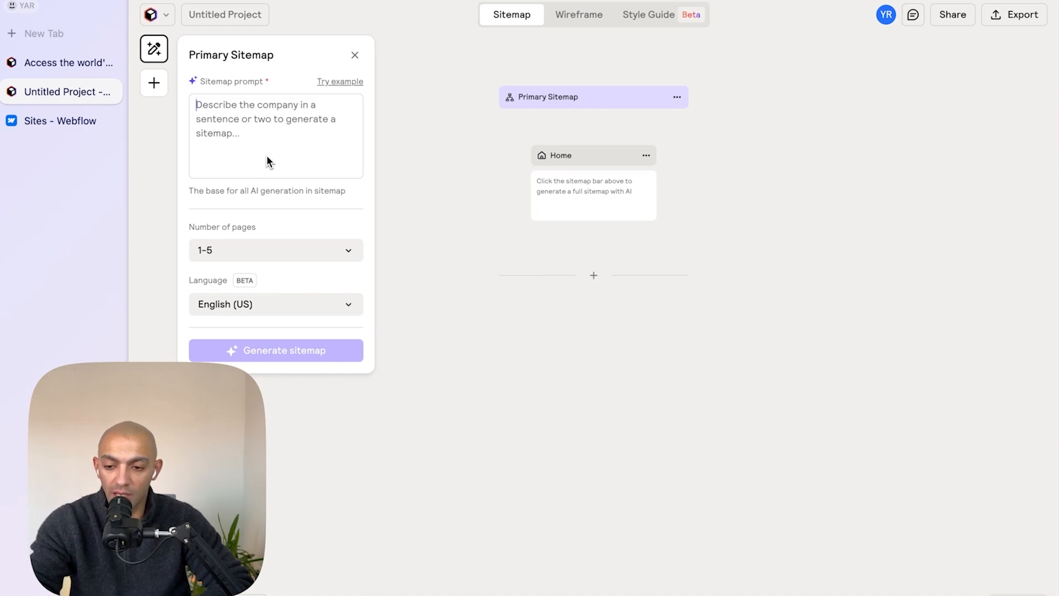
{"action": "left_click", "coordinate": [262, 251]}
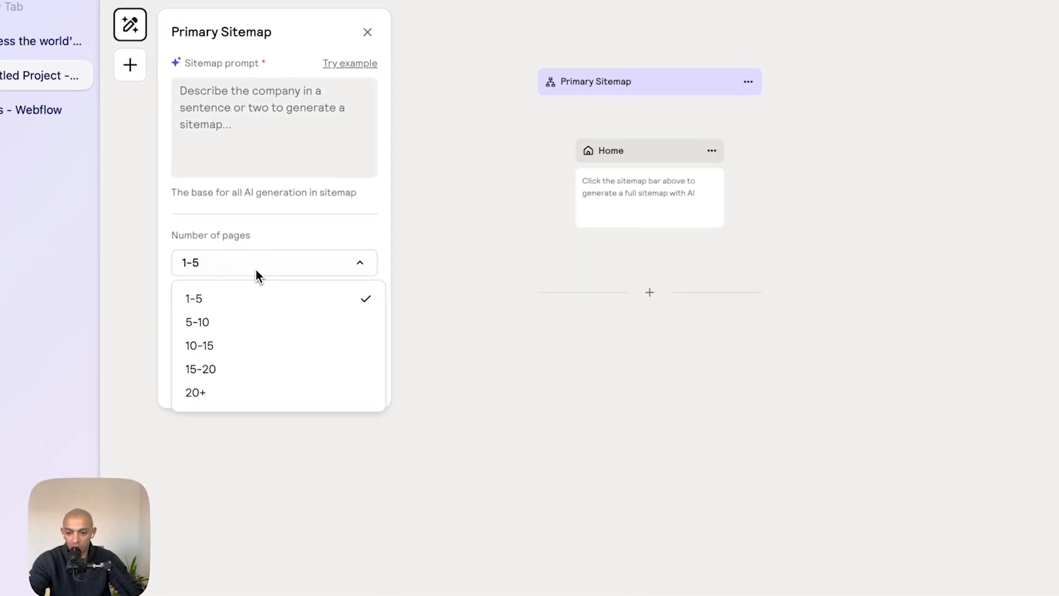
{"action": "left_click", "coordinate": [347, 235]}
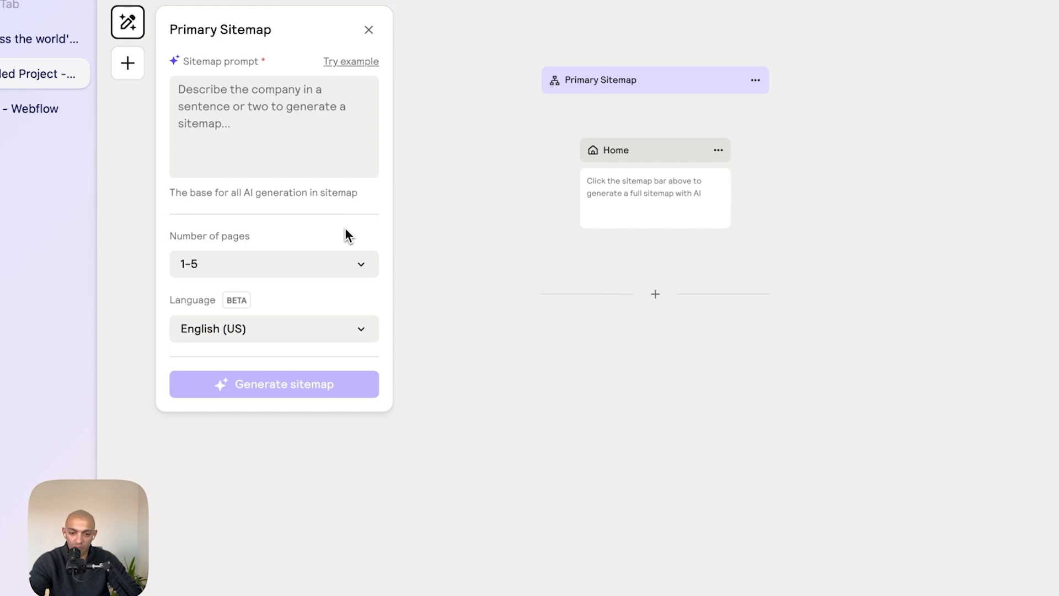
- Add Navbar, Hero Header and Feature sections to the Home page of the sitemap
{"action": "mouse_move", "coordinate": [599, 205]}
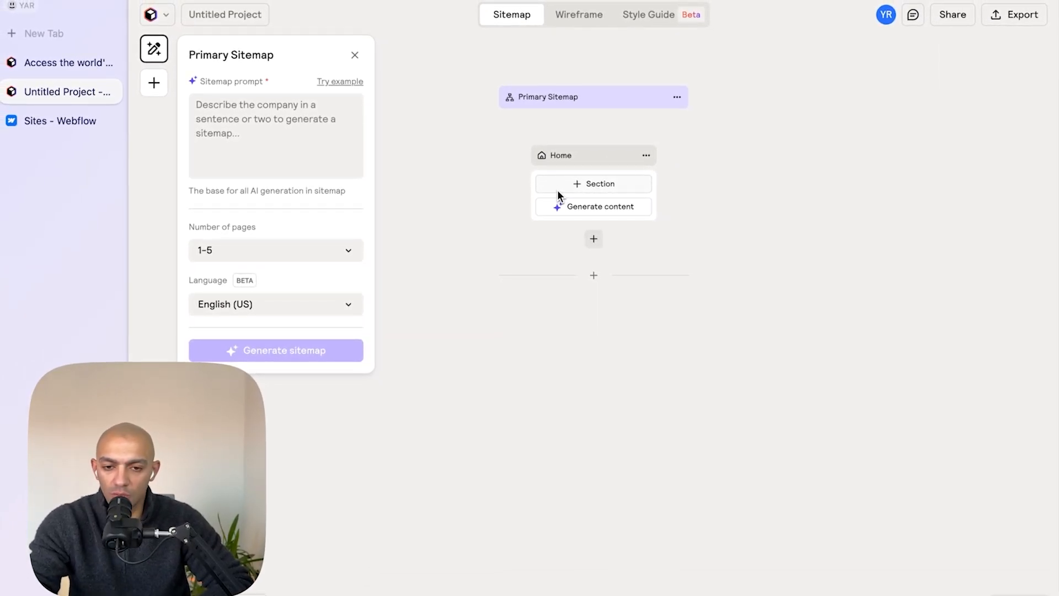
{"action": "left_click", "coordinate": [559, 188]}
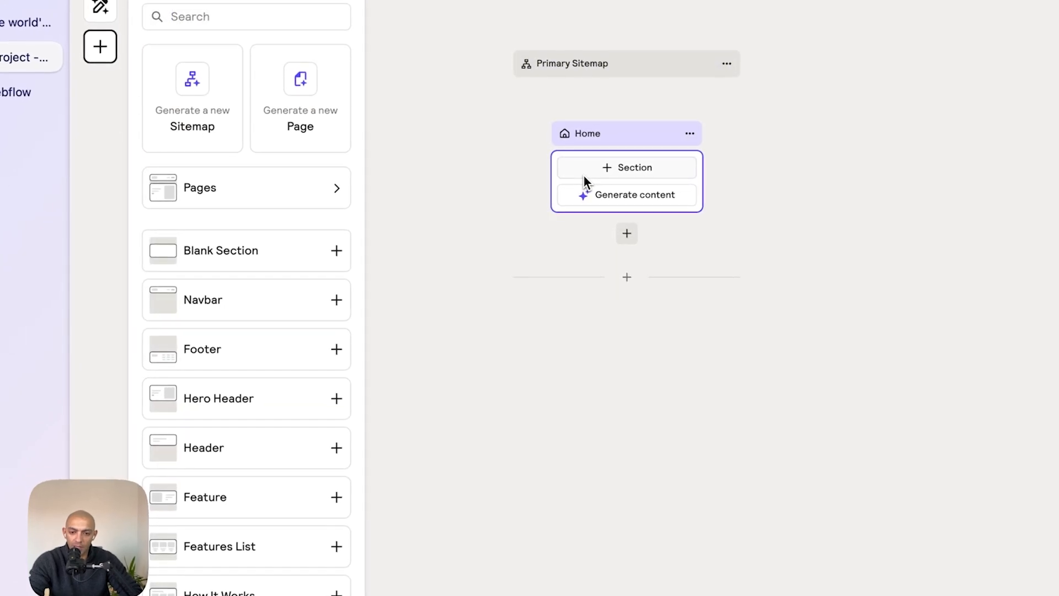
{"action": "left_click", "coordinate": [302, 304]}
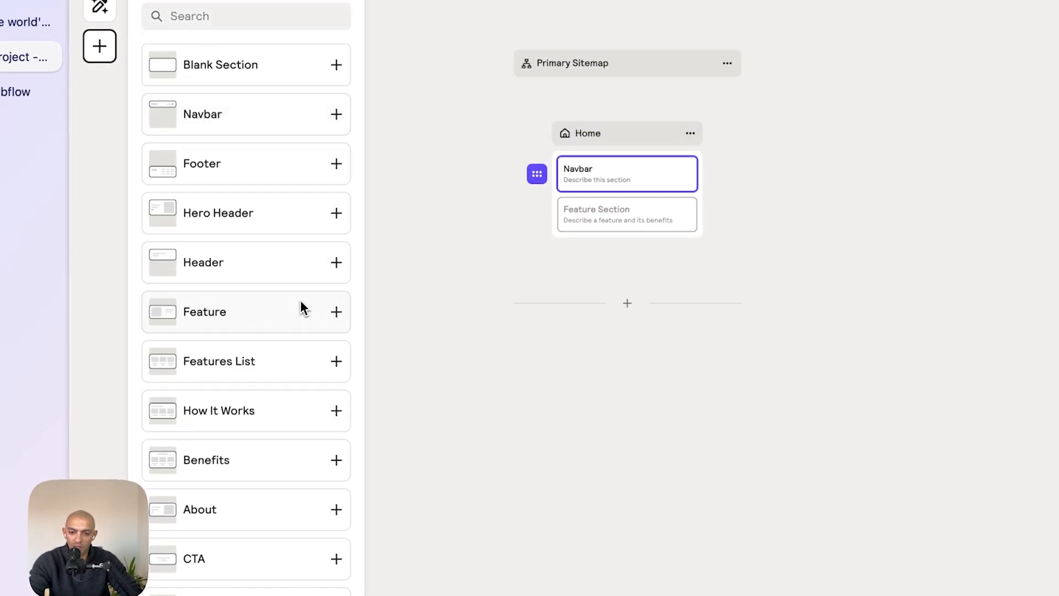
{"action": "left_click", "coordinate": [298, 221]}
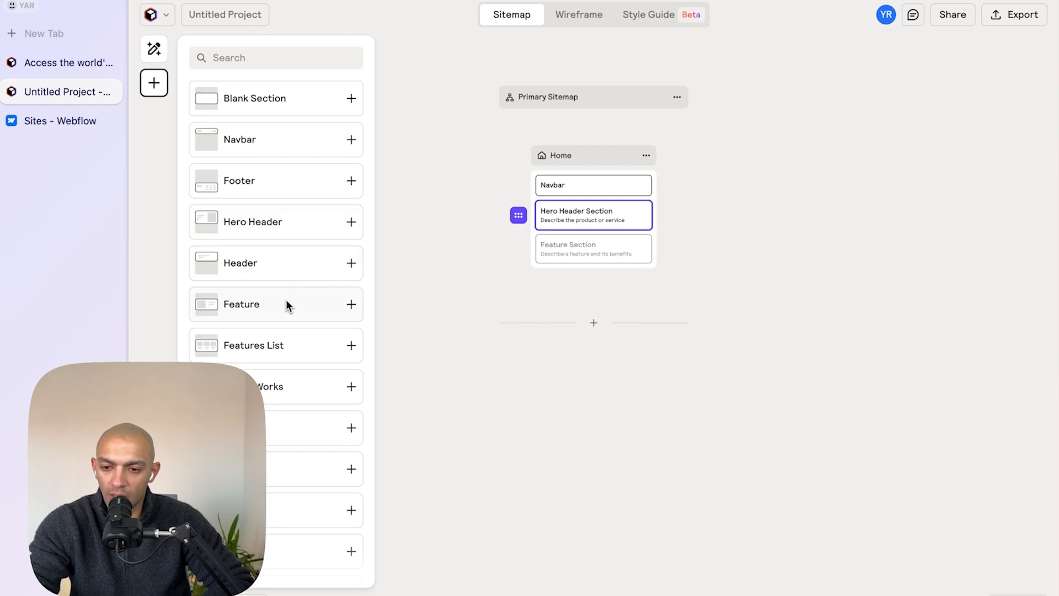
{"action": "left_click", "coordinate": [286, 304]}
- Add a Portfolio List section and a Header section below the Feature section on the Home page
{"action": "scroll", "coordinate": [285, 311], "scroll_direction": "down", "scroll_amount": 4}
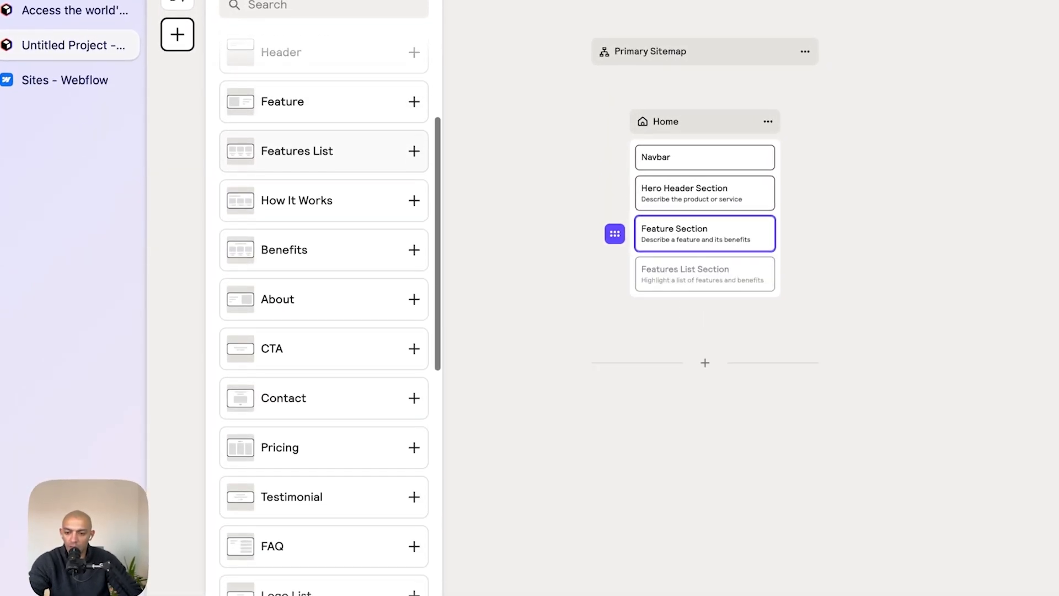
{"action": "scroll", "coordinate": [302, 311], "scroll_direction": "down", "scroll_amount": 10}
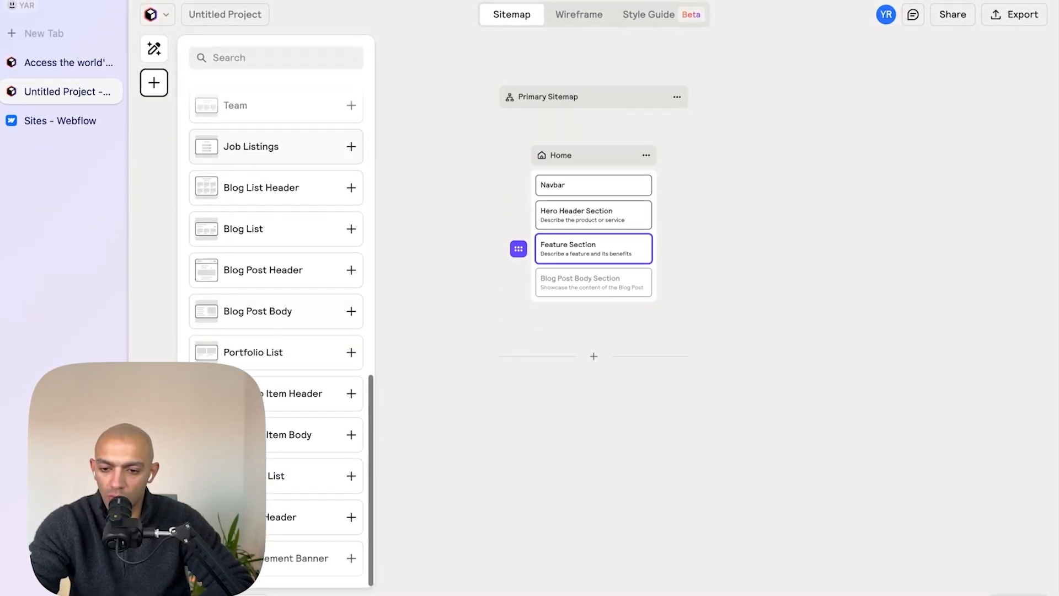
{"action": "left_click", "coordinate": [277, 352]}
{"action": "scroll", "coordinate": [276, 352], "scroll_direction": "up", "scroll_amount": 5}
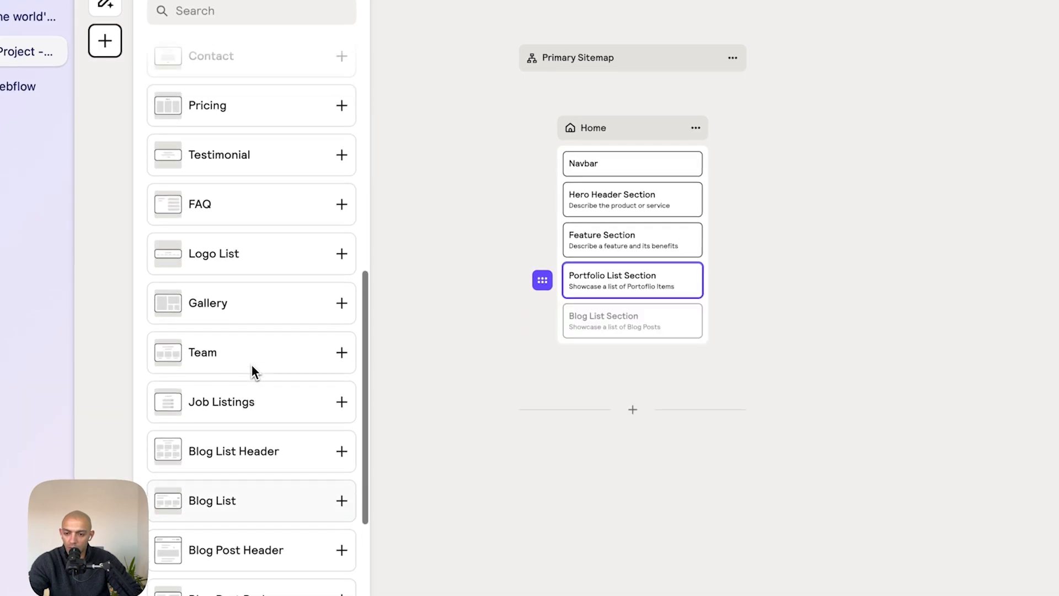
{"action": "scroll", "coordinate": [252, 364], "scroll_direction": "up", "scroll_amount": 10}
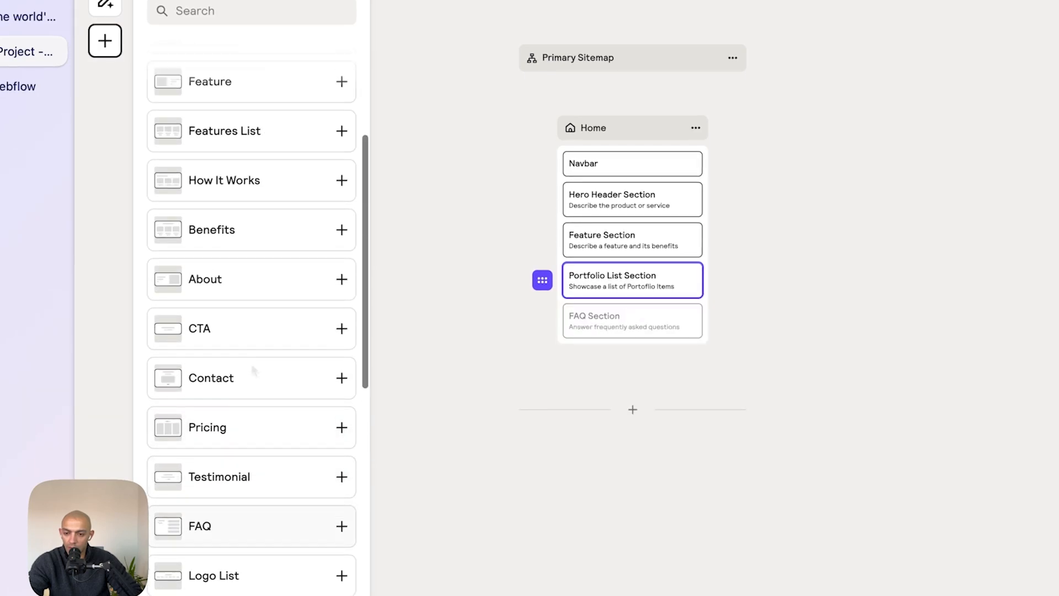
{"action": "left_click", "coordinate": [265, 265]}
- Add a Pricing section and a Footer section to finish the Home page, then close the section library
{"action": "scroll", "coordinate": [262, 267], "scroll_direction": "down", "scroll_amount": 3}
{"action": "scroll", "coordinate": [261, 269], "scroll_direction": "down", "scroll_amount": 10}
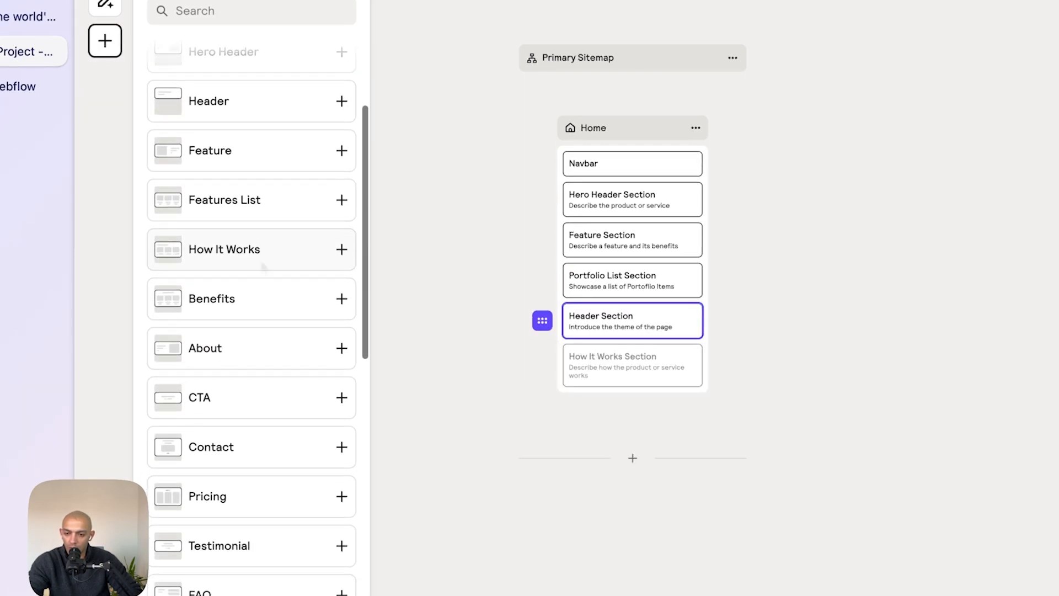
{"action": "scroll", "coordinate": [260, 497], "scroll_direction": "up", "scroll_amount": 5}
{"action": "scroll", "coordinate": [238, 333], "scroll_direction": "up", "scroll_amount": 2}
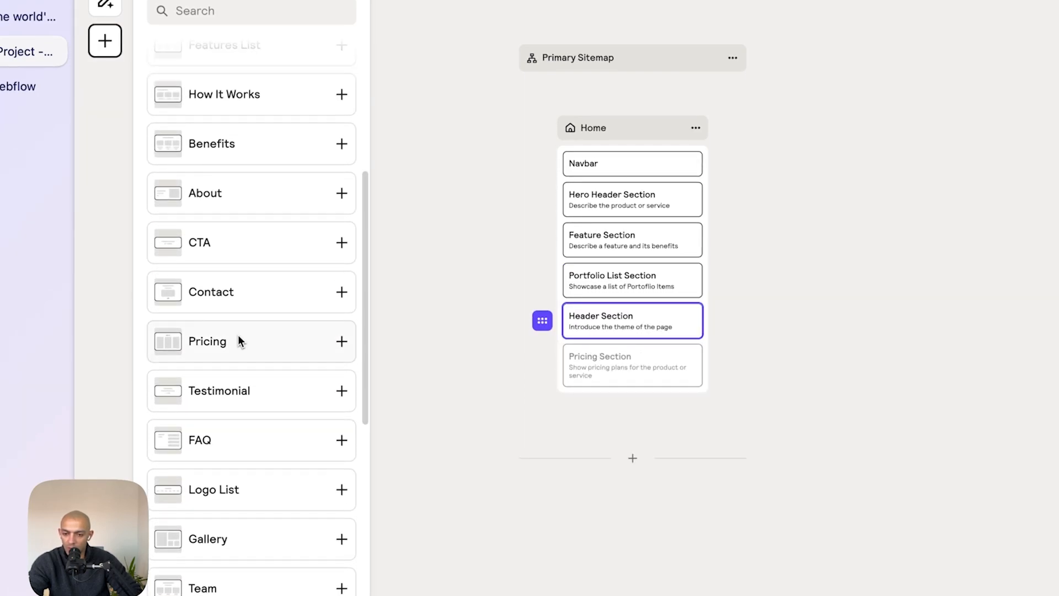
{"action": "left_click", "coordinate": [236, 340]}
{"action": "scroll", "coordinate": [236, 340], "scroll_direction": "down", "scroll_amount": 10}
{"action": "scroll", "coordinate": [287, 254], "scroll_direction": "up", "scroll_amount": 10}
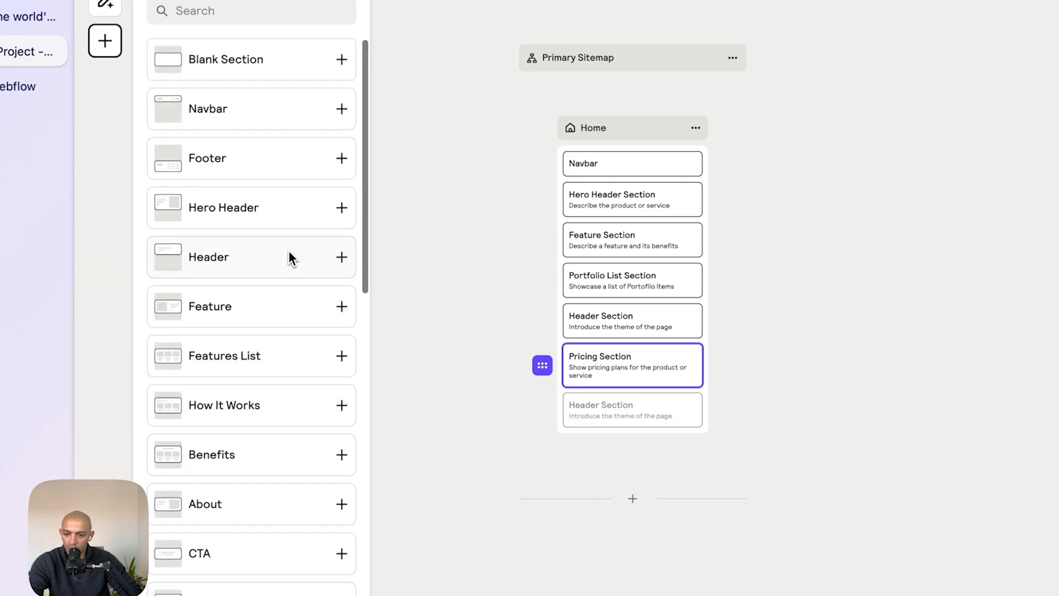
{"action": "left_click", "coordinate": [256, 158]}
{"action": "left_click", "coordinate": [774, 276]}
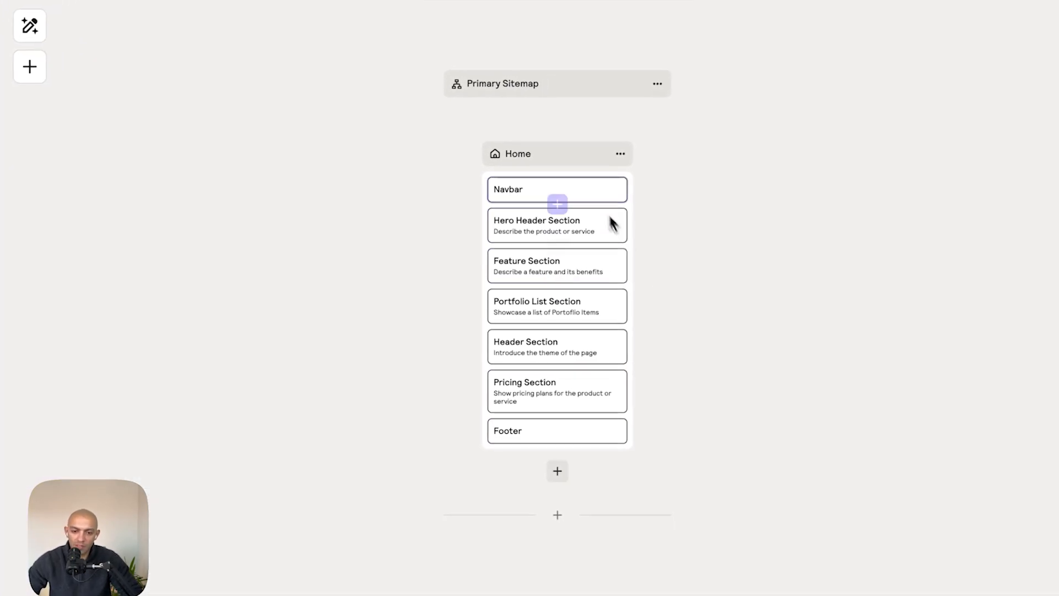
- Open the Wireframe view, review the Home page wireframe and inspect its navbar section's settings
{"action": "scroll", "coordinate": [565, 305], "scroll_direction": "up", "scroll_amount": 5}
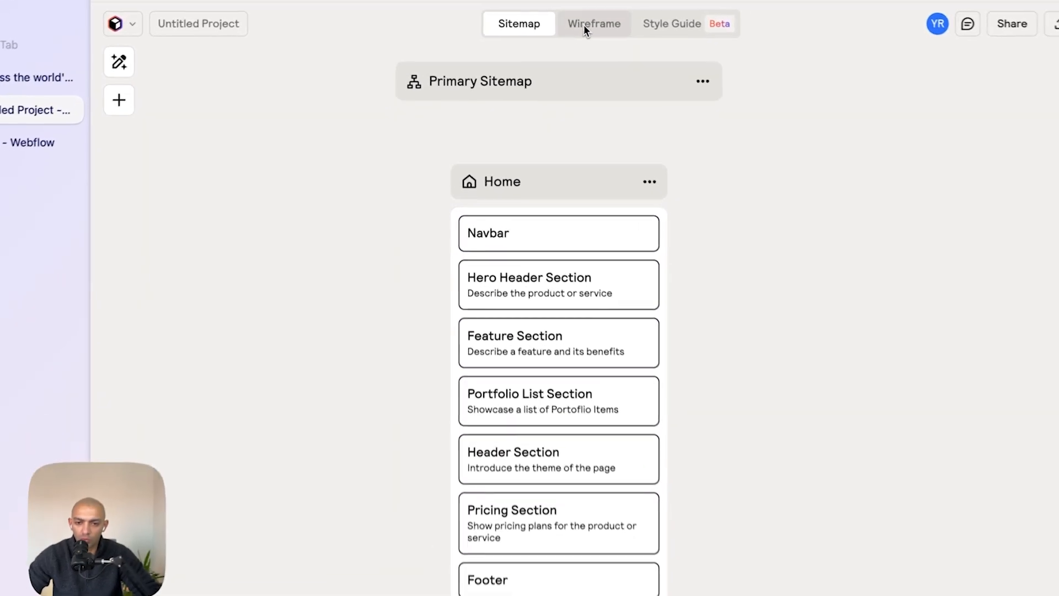
{"action": "left_click", "coordinate": [586, 27]}
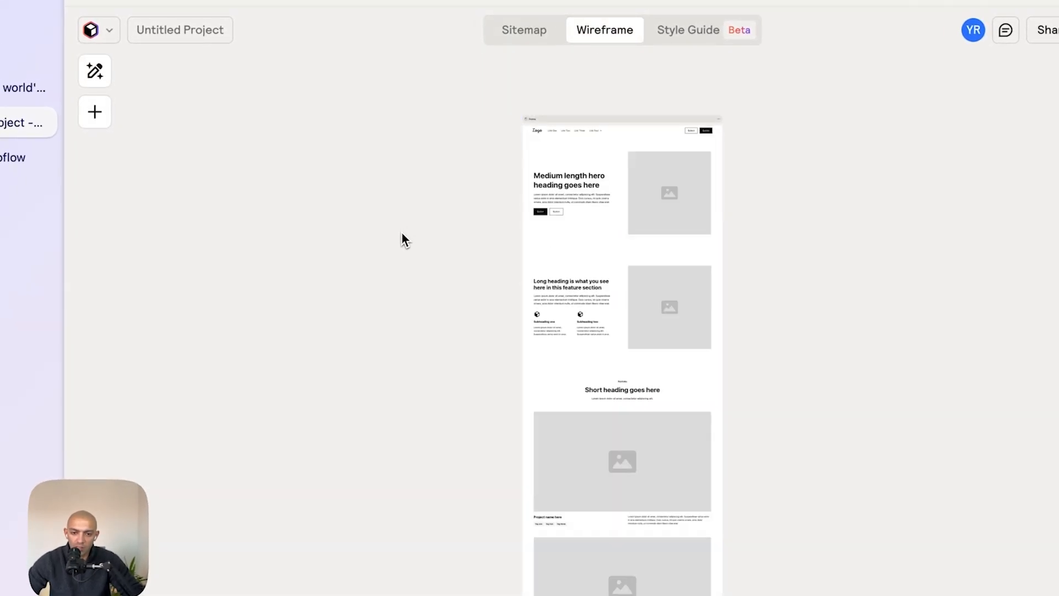
{"action": "scroll", "coordinate": [405, 208], "scroll_direction": "down", "scroll_amount": 5}
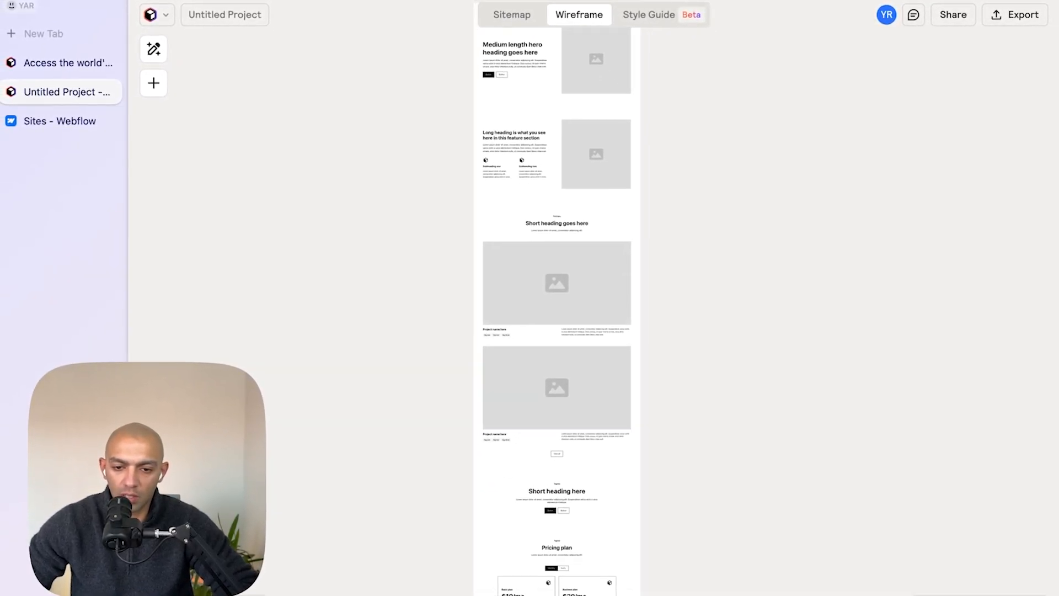
{"action": "scroll", "coordinate": [507, 298], "scroll_direction": "up", "scroll_amount": 10}
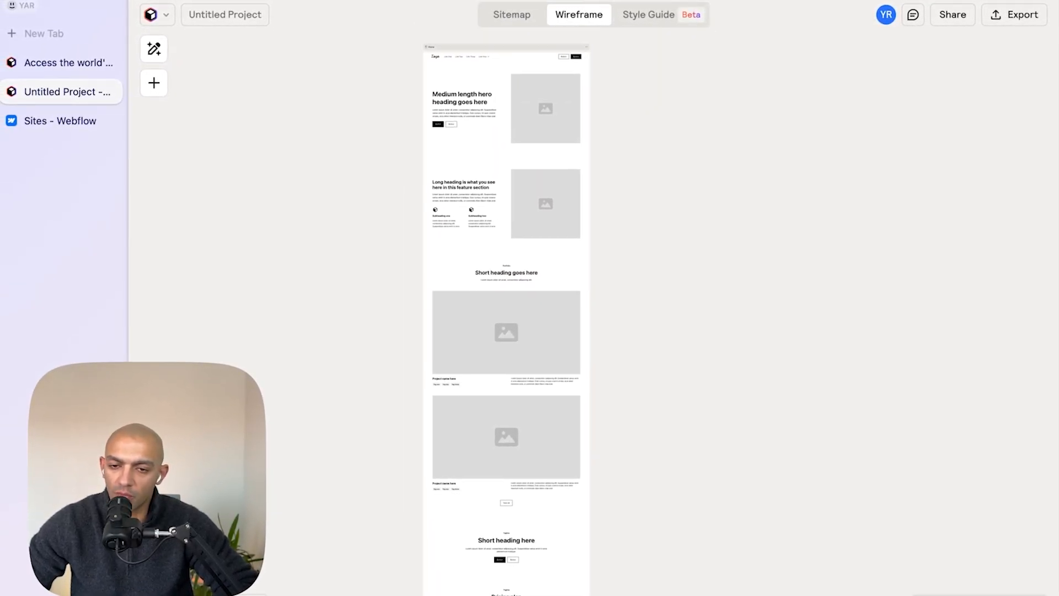
{"action": "scroll", "coordinate": [433, 186], "scroll_direction": "up", "scroll_amount": 5}
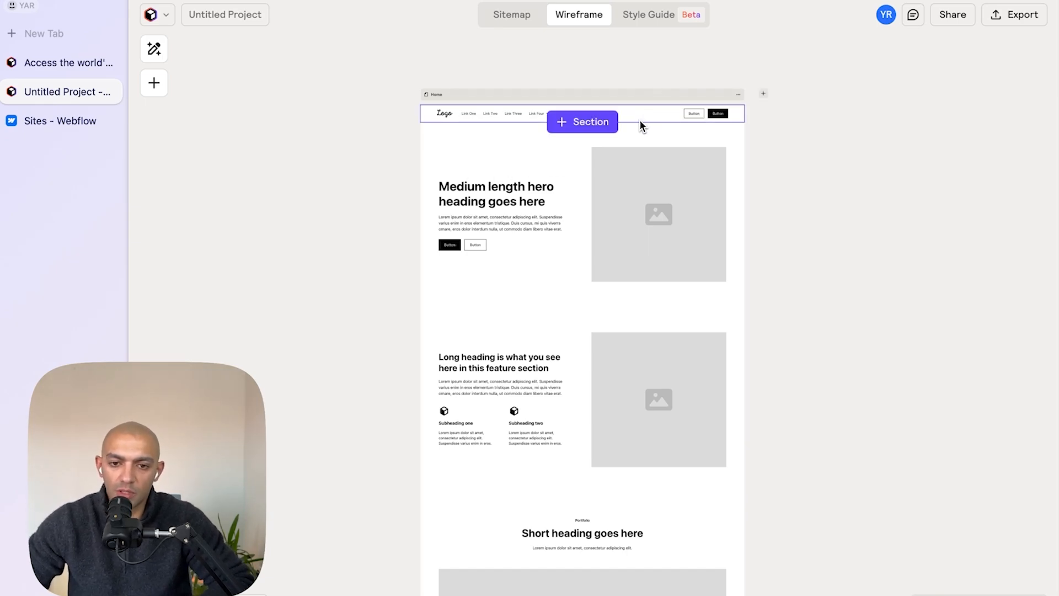
{"action": "left_click", "coordinate": [640, 120]}
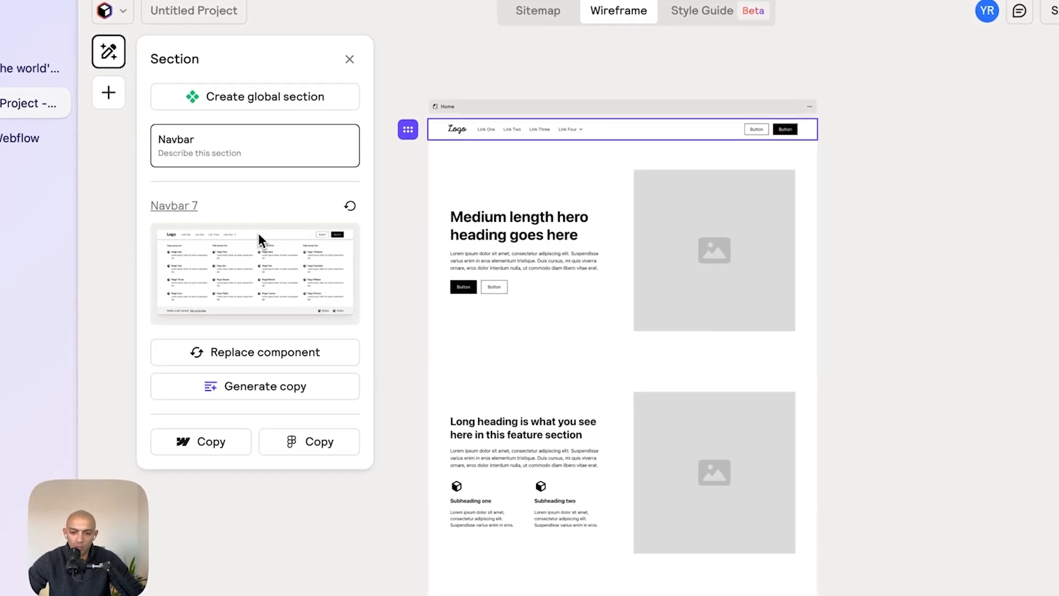
- Switch back to Figma and view the mockup's navbar and hero area for comparison
{"action": "key", "text": "super+Tab"}
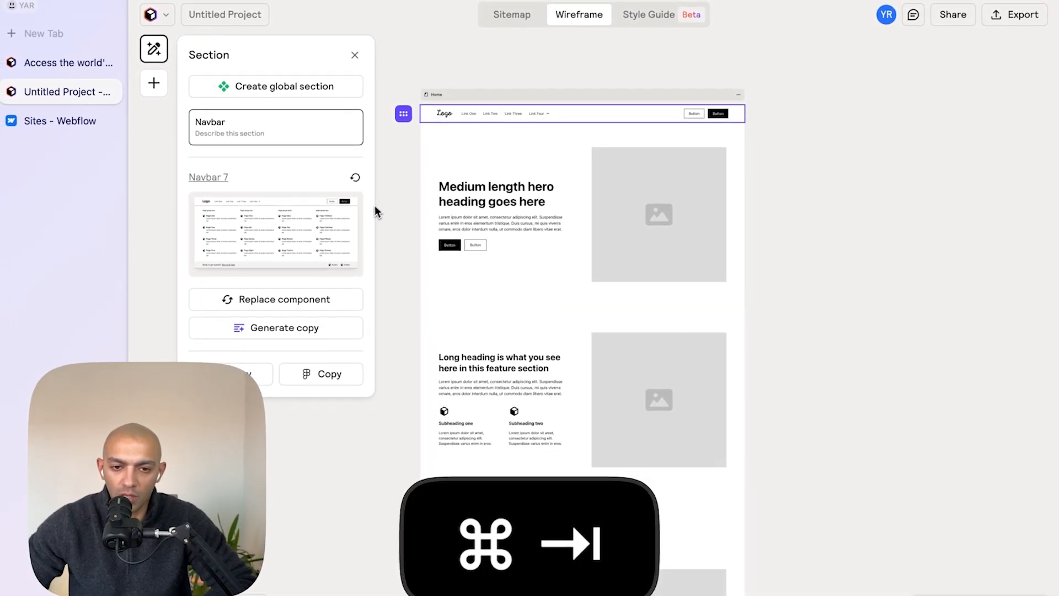
{"action": "key", "text": "super+Tab"}
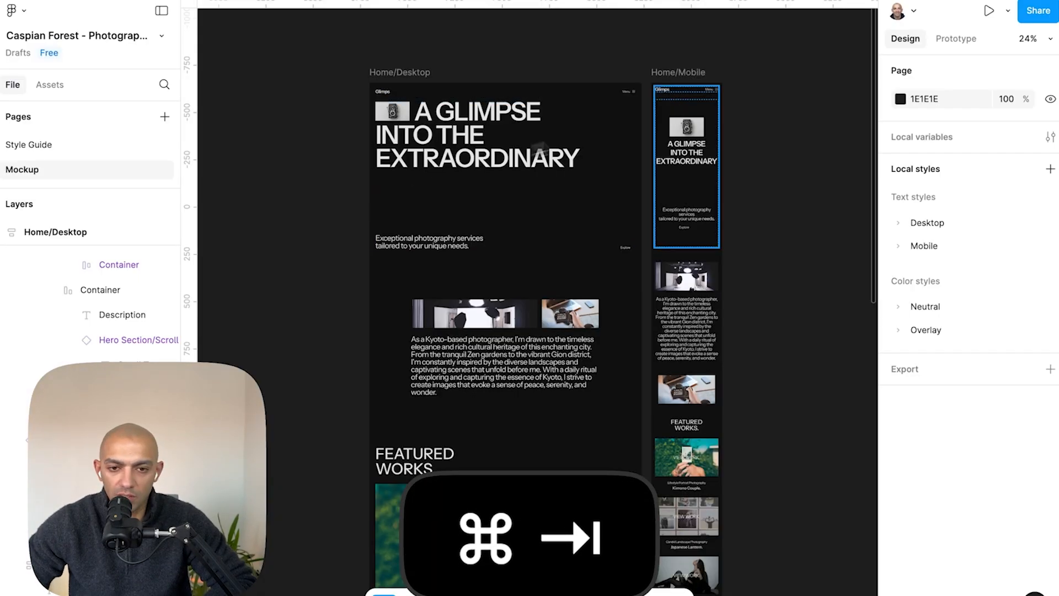
{"action": "scroll", "coordinate": [595, 105], "scroll_direction": "up", "scroll_amount": 5}
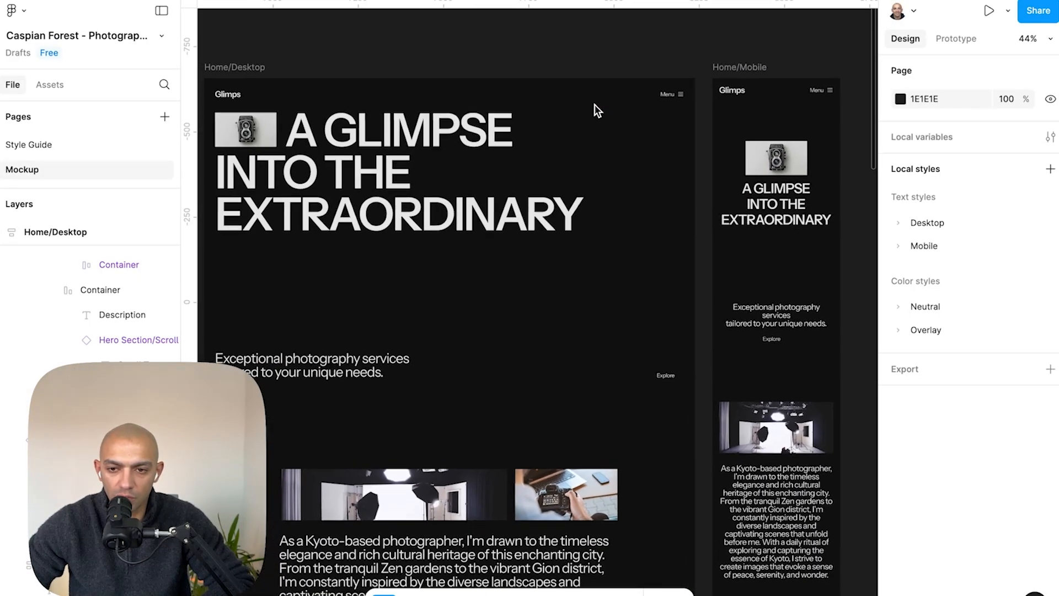
{"action": "scroll", "coordinate": [594, 104], "scroll_direction": "up", "scroll_amount": 3}
{"action": "scroll", "coordinate": [594, 104], "scroll_direction": "left", "scroll_amount": 2}
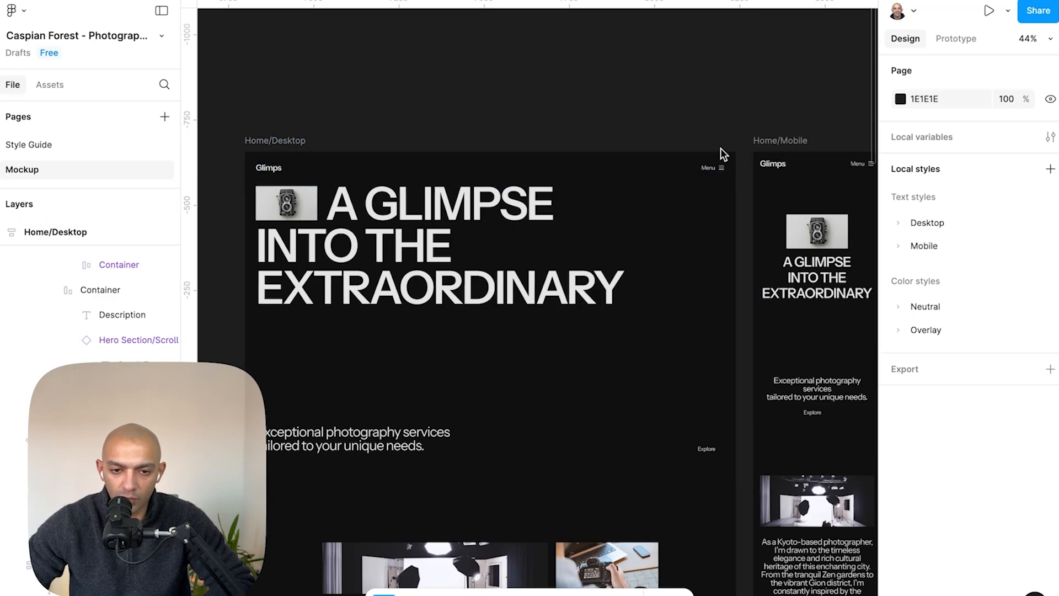
- Back in Relume, replace the Home page navbar component with Navbar 4
{"action": "key", "text": "super+Tab"}
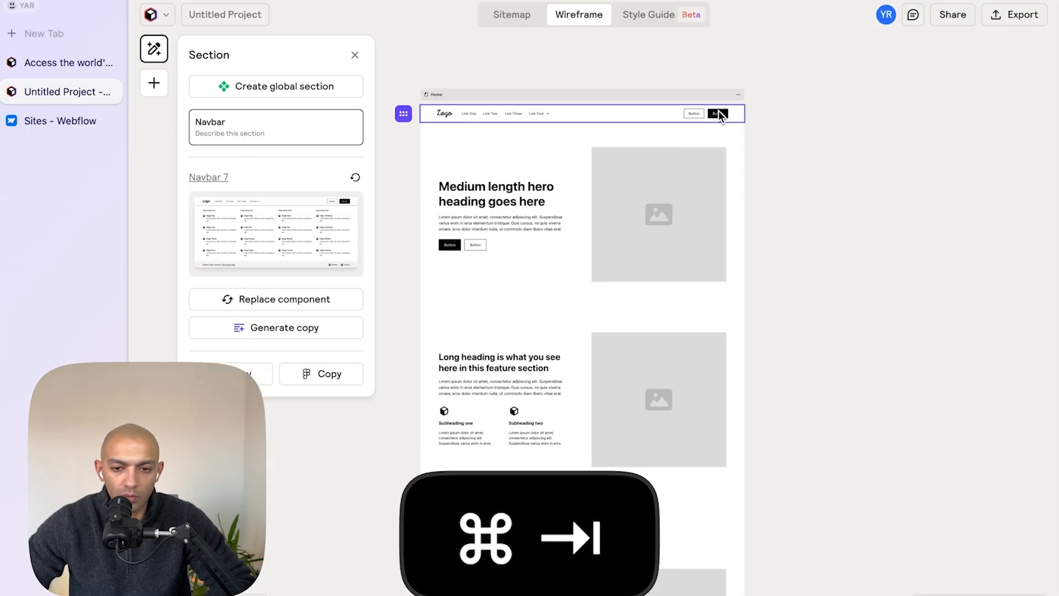
{"action": "left_click", "coordinate": [298, 300]}
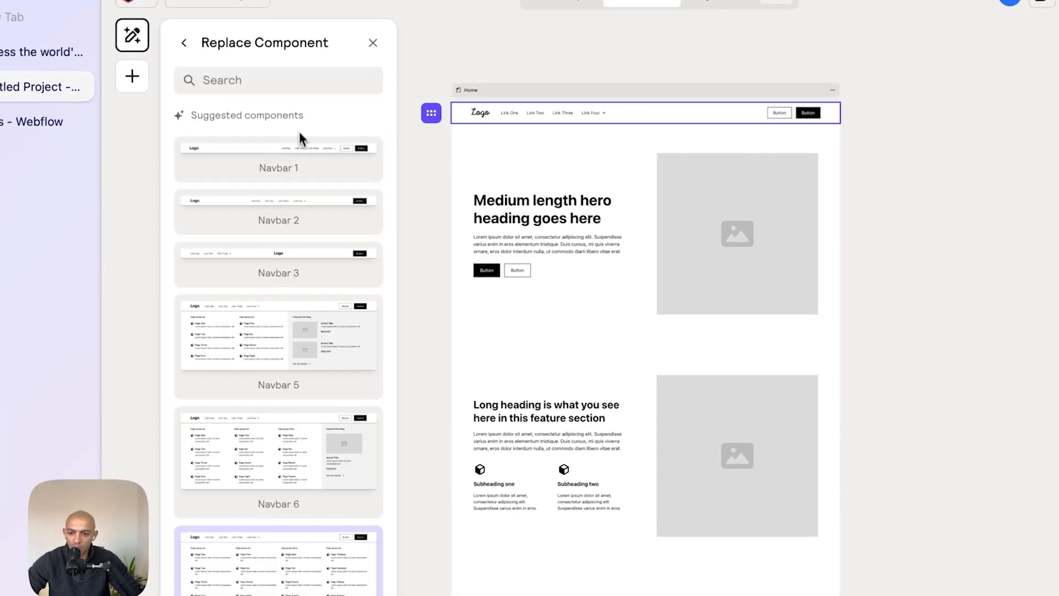
{"action": "left_click", "coordinate": [303, 91]}
{"action": "type", "text": "navbar 4"}
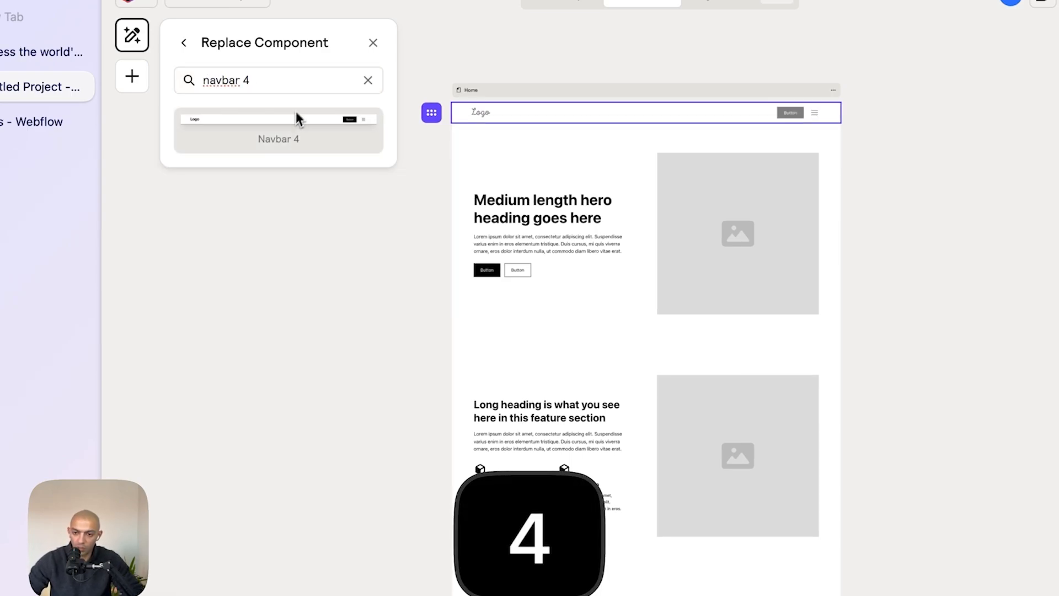
{"action": "left_click", "coordinate": [283, 137]}
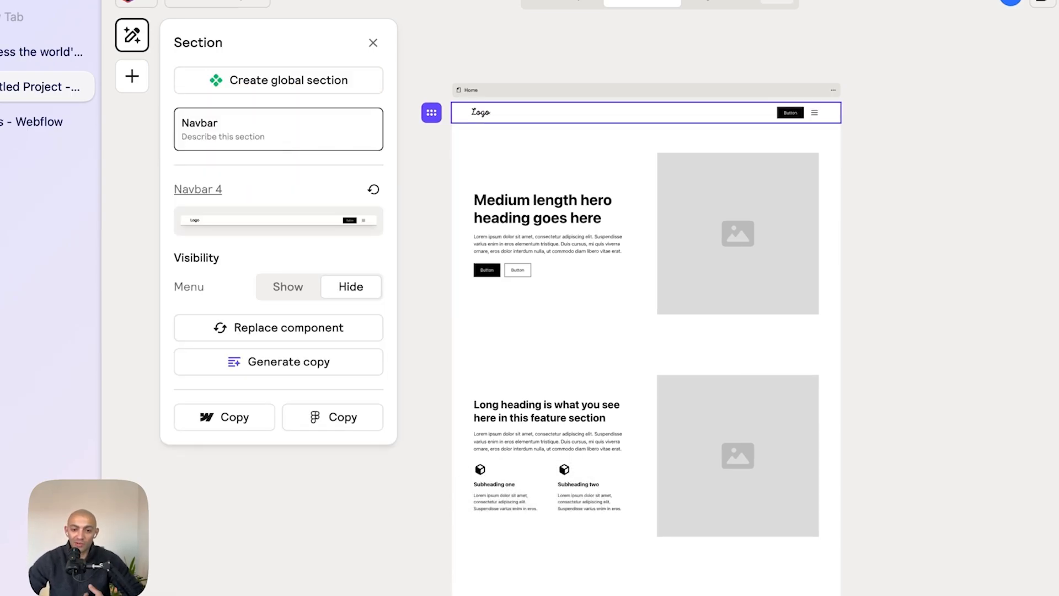
- Replace the hero header section with the Header 105 component
{"action": "left_click", "coordinate": [565, 182]}
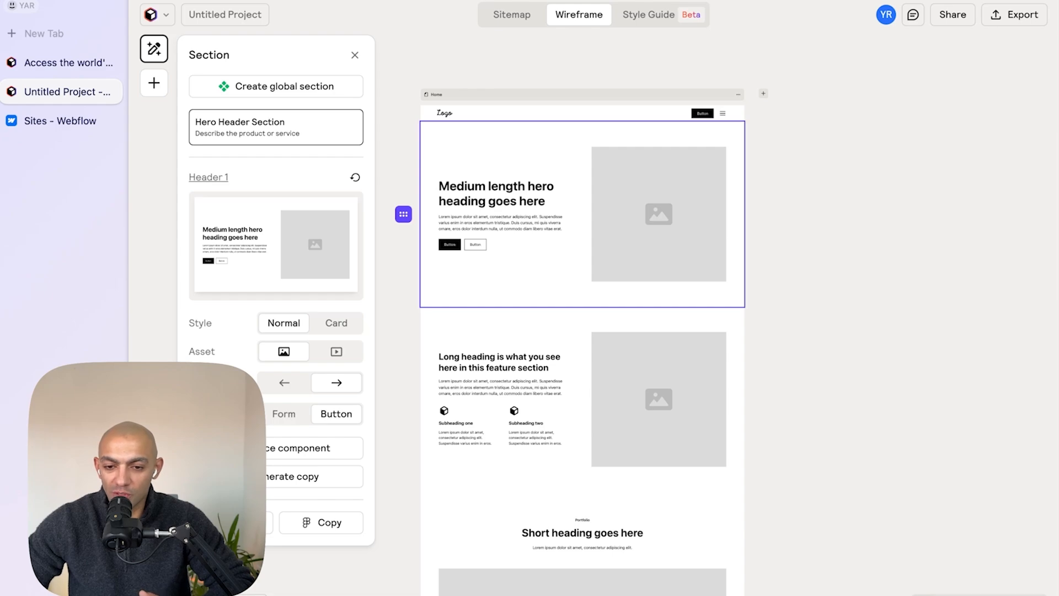
{"action": "left_click", "coordinate": [284, 382]}
{"action": "left_click", "coordinate": [337, 383]}
{"action": "left_click", "coordinate": [260, 450]}
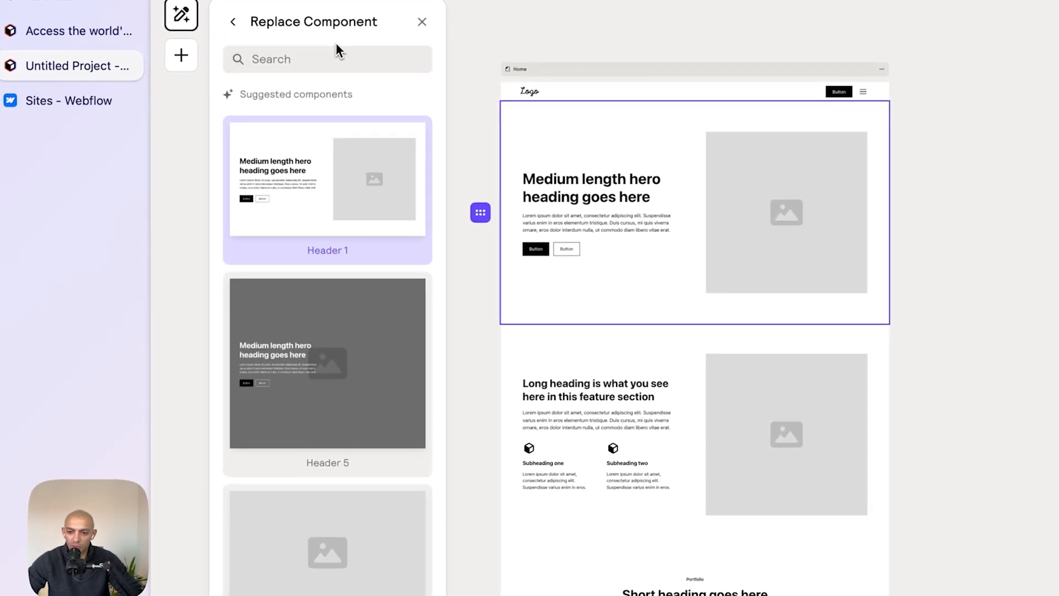
{"action": "left_click", "coordinate": [312, 71]}
{"action": "type", "text": "headre"}
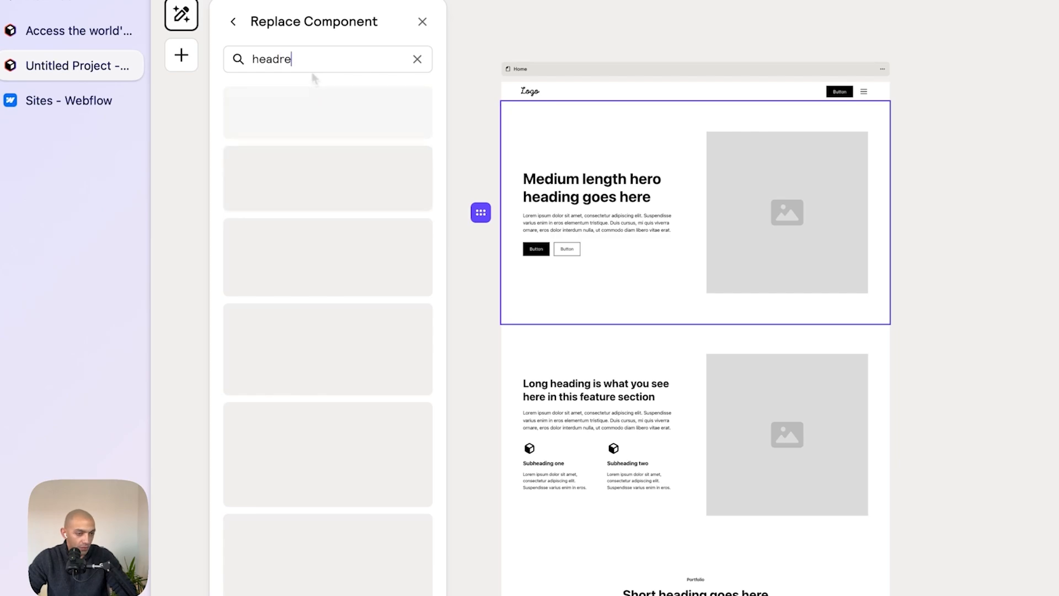
{"action": "key", "text": "super+a"}
{"action": "type", "text": "header 105"}
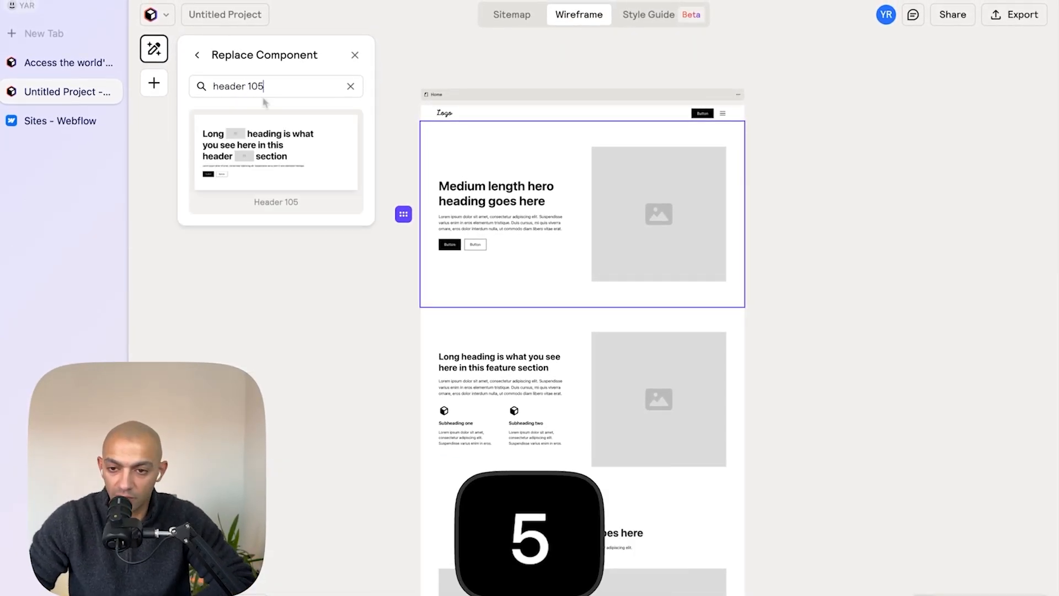
{"action": "left_click", "coordinate": [244, 146]}
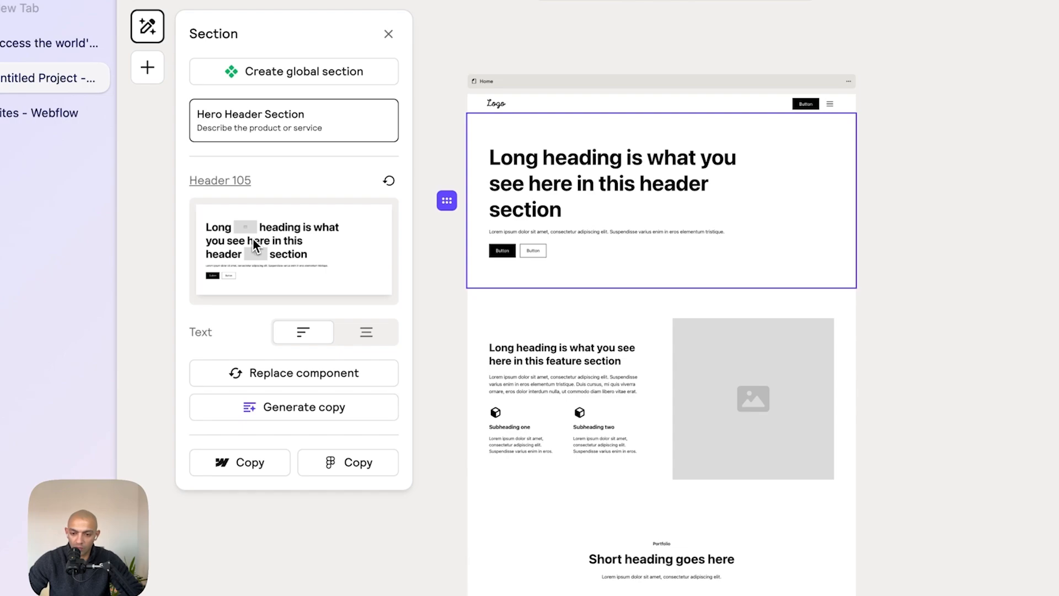
- Replace the feature section below the hero with the Layout 484 component
{"action": "left_click", "coordinate": [570, 309]}
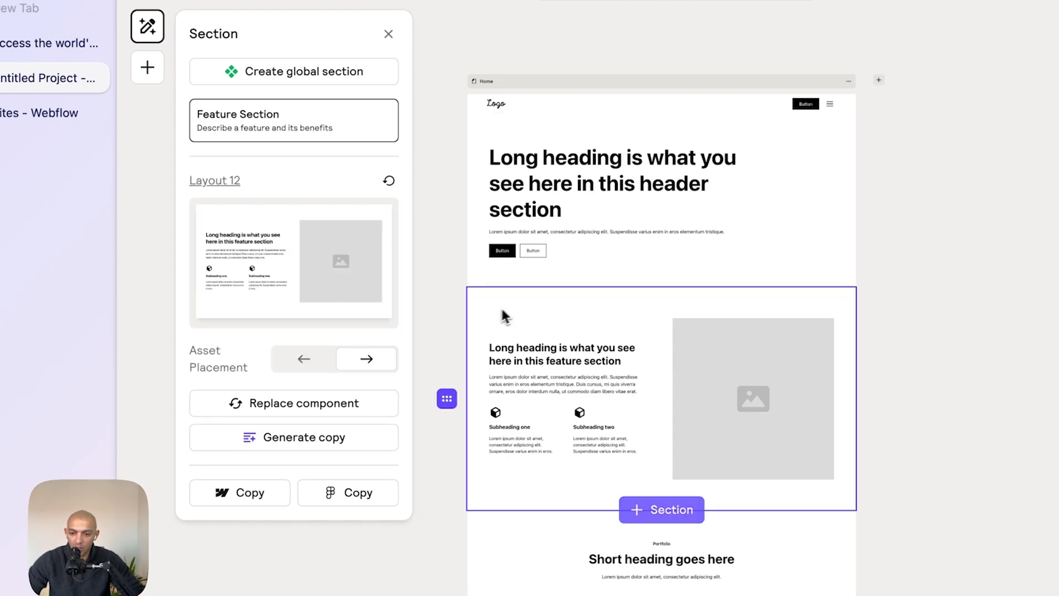
{"action": "left_click", "coordinate": [304, 409]}
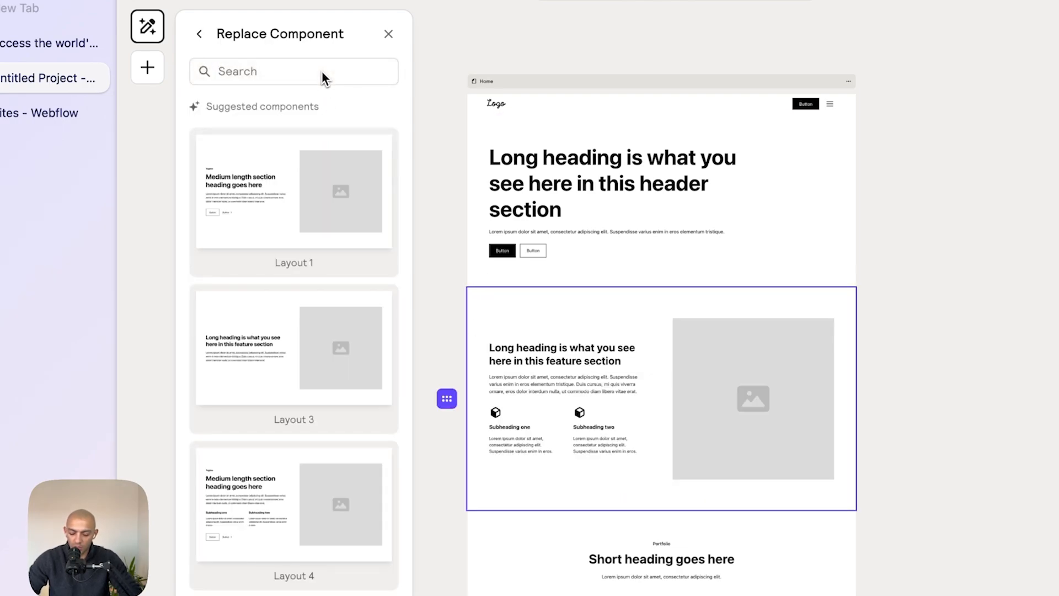
{"action": "left_click", "coordinate": [322, 70]}
{"action": "type", "text": "layout"}
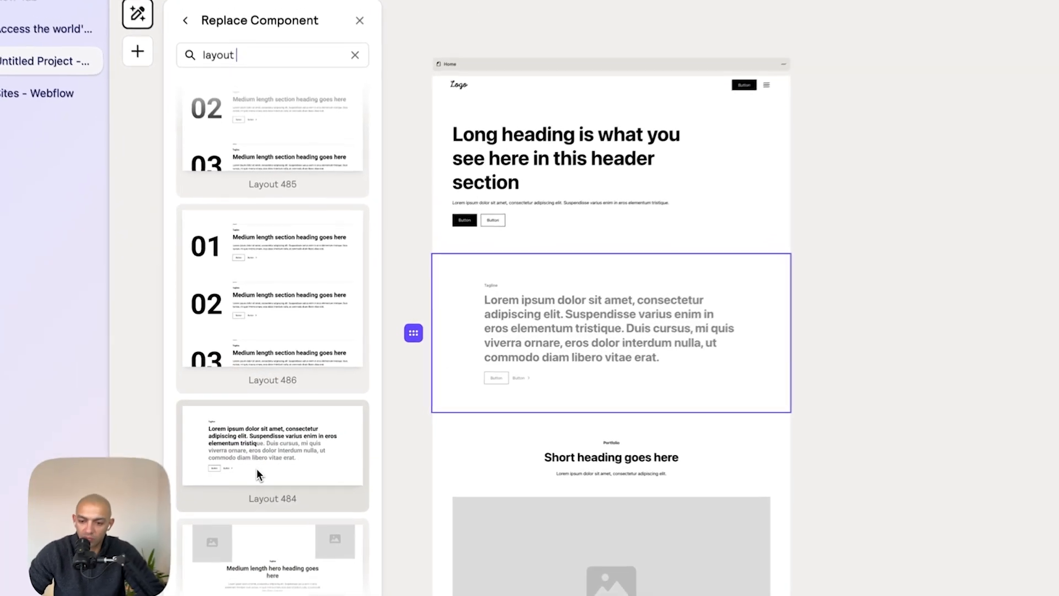
{"action": "left_click", "coordinate": [266, 461]}
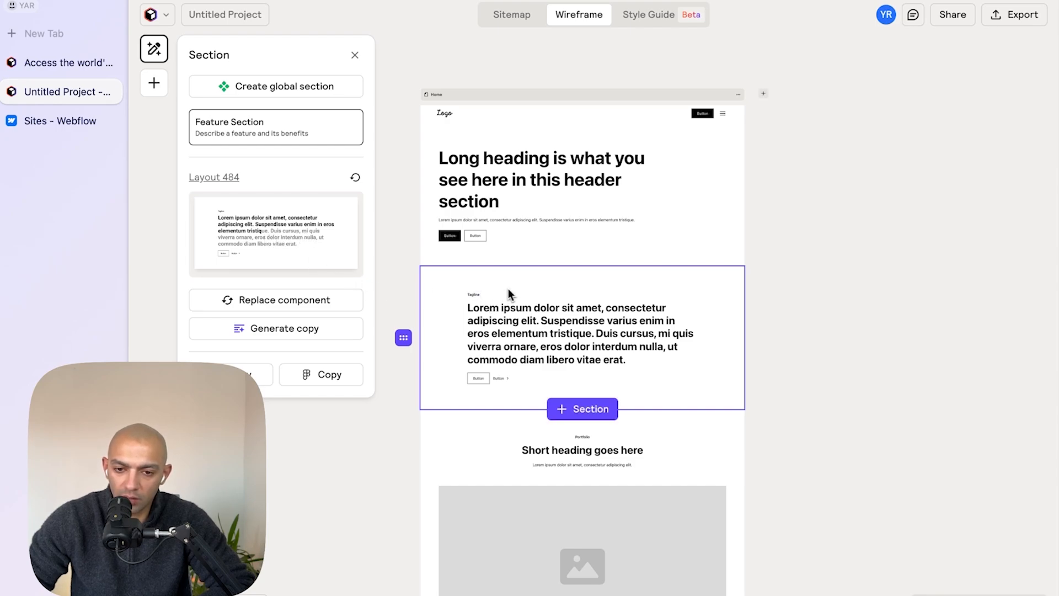
- Switch to Figma and examine the mockup's hero and Featured Works sections for comparison
{"action": "key", "text": "super+Tab"}
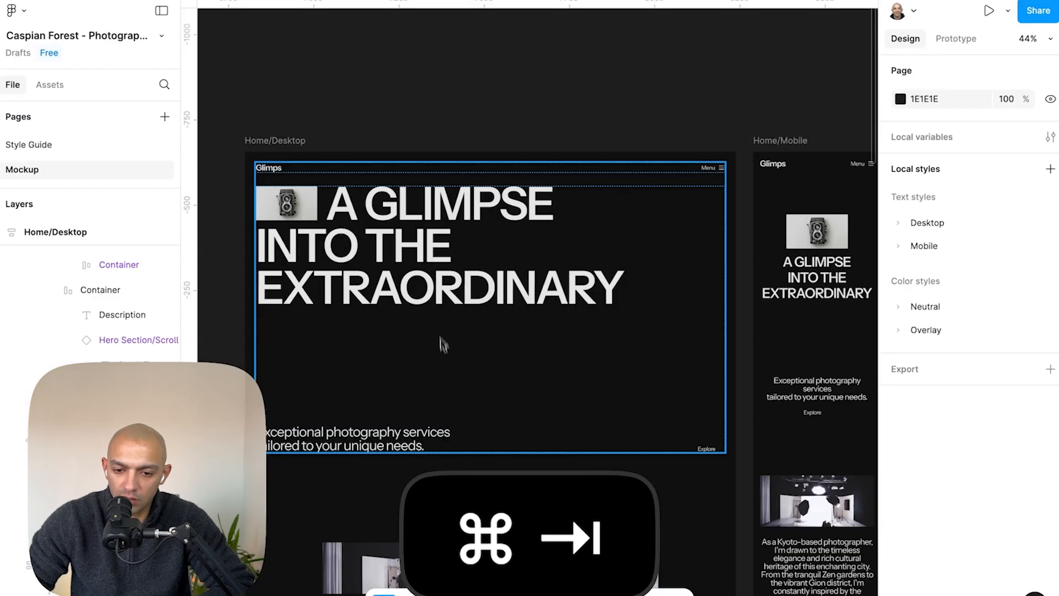
{"action": "scroll", "coordinate": [441, 334], "scroll_direction": "down", "scroll_amount": 5}
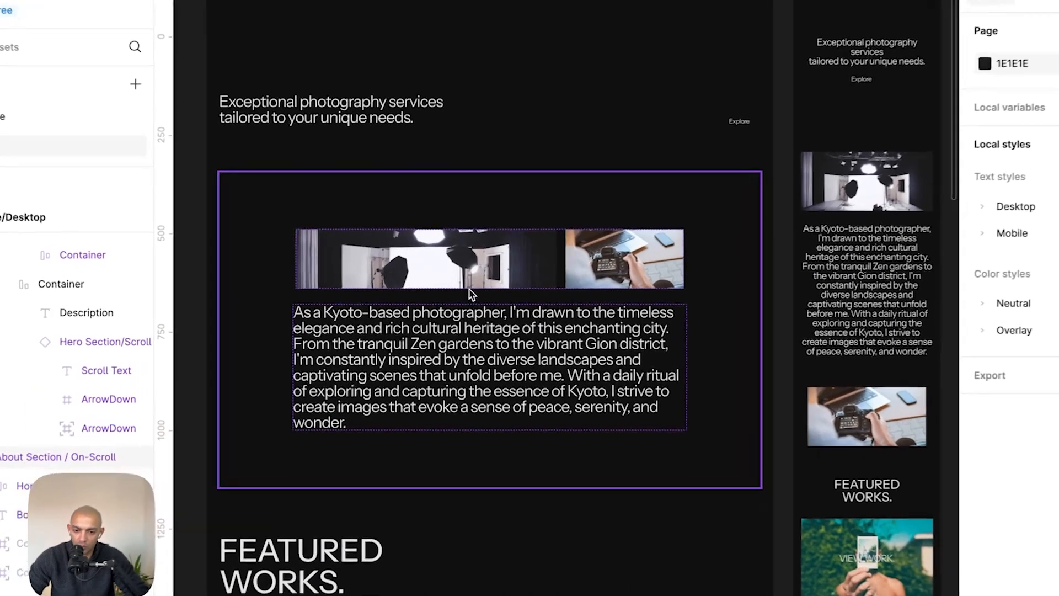
{"action": "left_click", "coordinate": [454, 315]}
{"action": "scroll", "coordinate": [454, 314], "scroll_direction": "down", "scroll_amount": 5}
{"action": "key", "text": "super+Tab"}
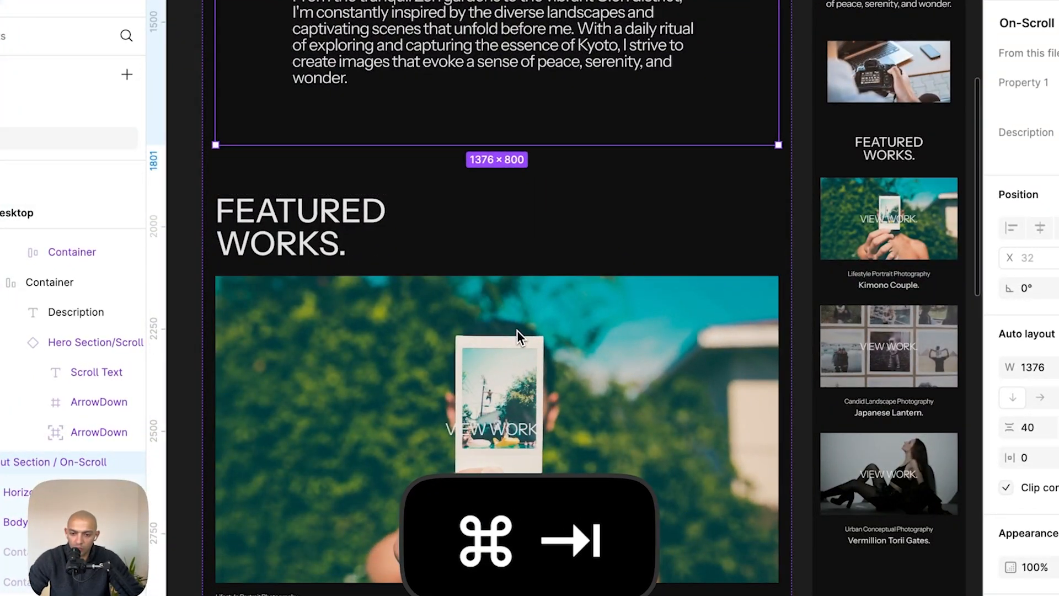
- Back in Relume, set the Portfolio List section to one column with Type 1 content
{"action": "key", "text": "super+Tab"}
{"action": "scroll", "coordinate": [539, 359], "scroll_direction": "down", "scroll_amount": 4}
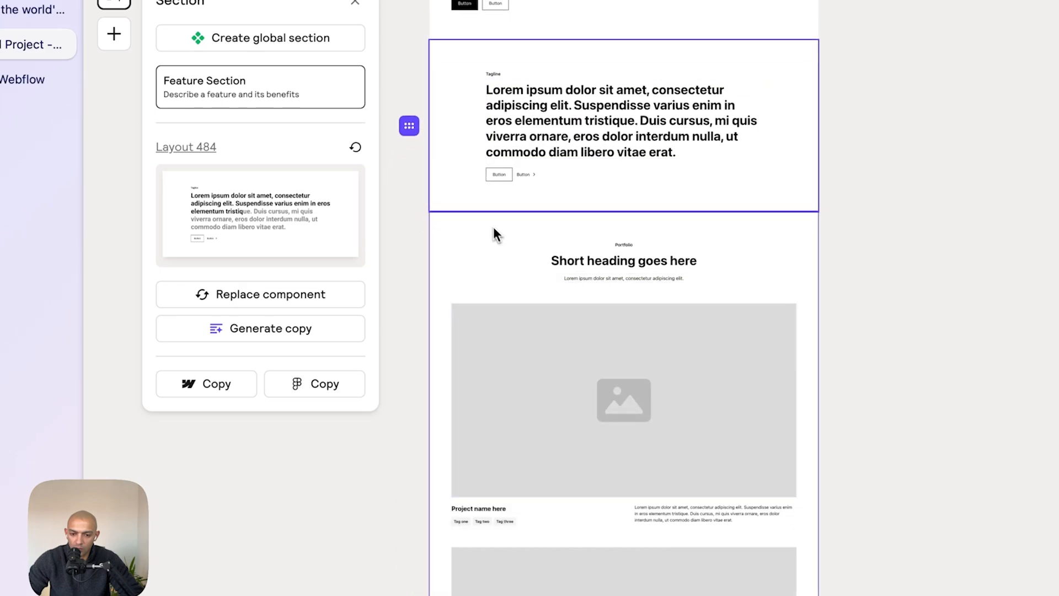
{"action": "left_click", "coordinate": [485, 247]}
{"action": "scroll", "coordinate": [484, 247], "scroll_direction": "down", "scroll_amount": 4}
{"action": "left_click", "coordinate": [344, 412]}
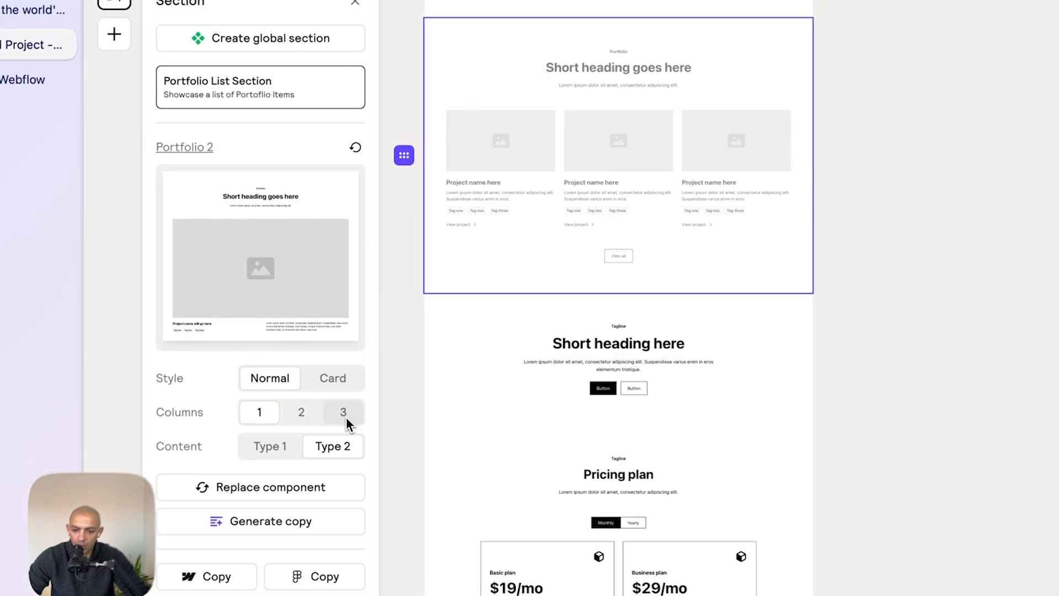
{"action": "left_click", "coordinate": [260, 412]}
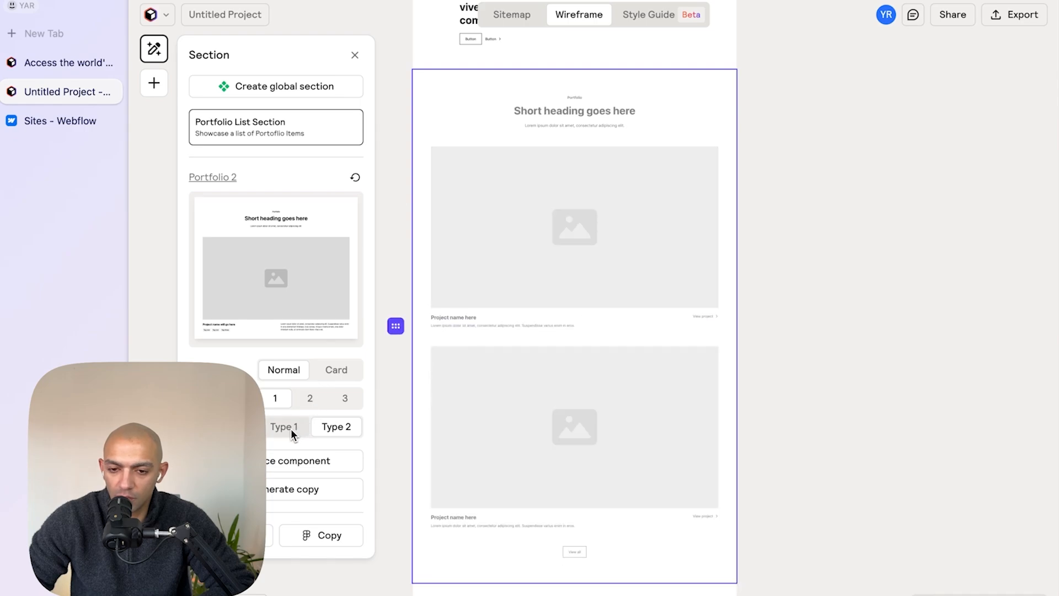
{"action": "left_click", "coordinate": [291, 427]}
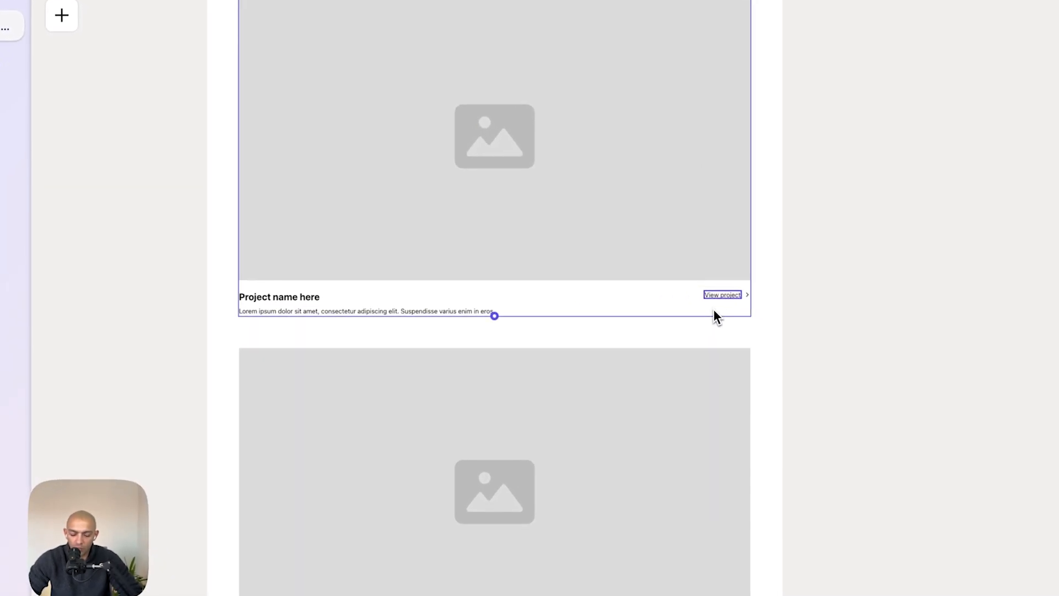
- Try to delete the View project link from the first portfolio item
{"action": "key", "text": "BackSpace"}
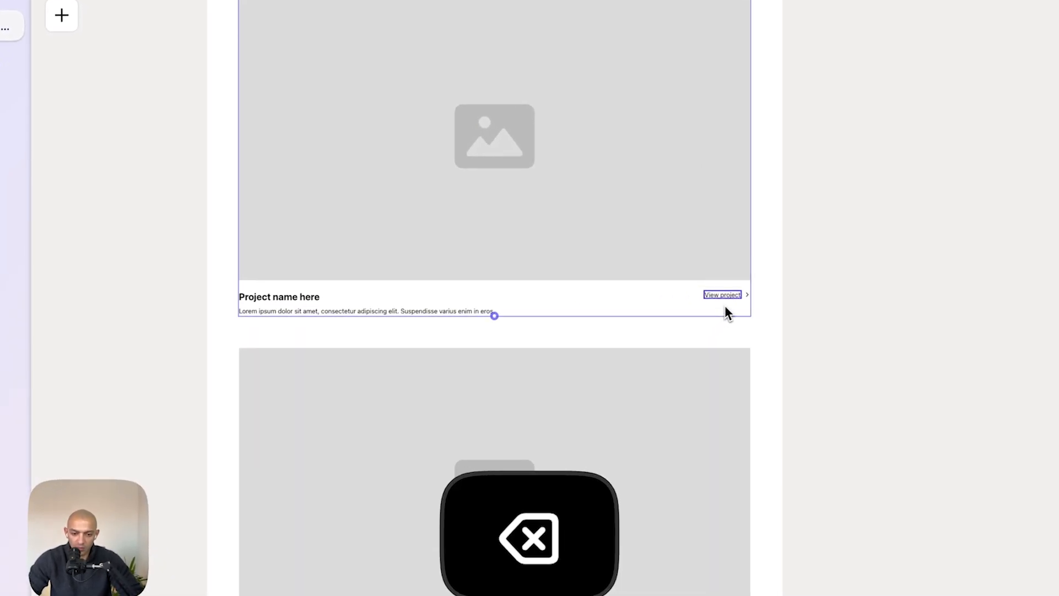
{"action": "left_click", "coordinate": [738, 296]}
{"action": "left_click", "coordinate": [748, 297]}
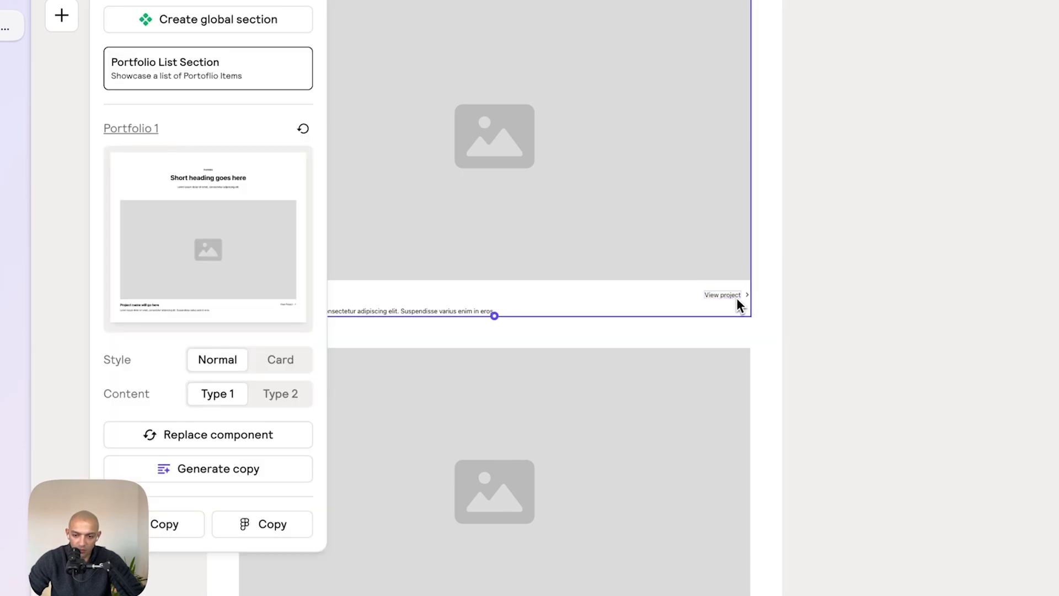
{"action": "left_click", "coordinate": [731, 296]}
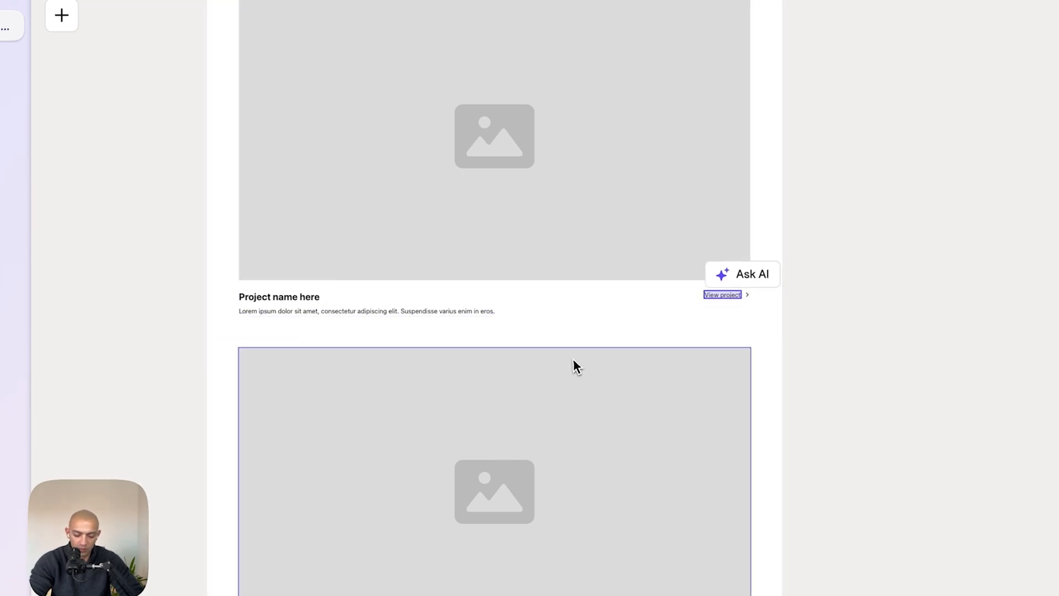
{"action": "key", "text": "BackSpace"}
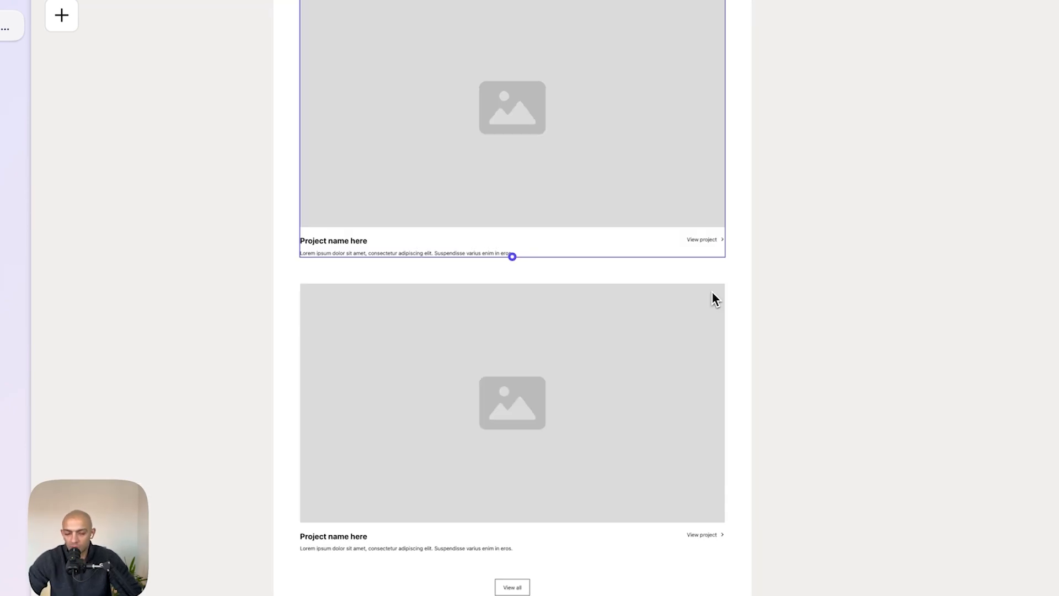
- Replace the header section below the portfolio list with the Header 47 component
{"action": "scroll", "coordinate": [712, 291], "scroll_direction": "down", "scroll_amount": 3}
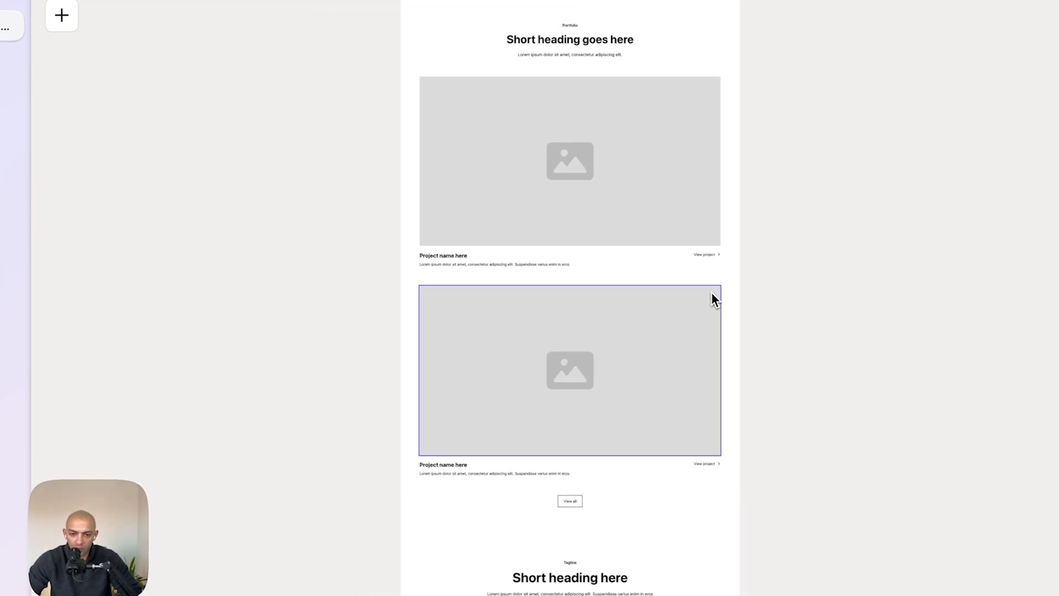
{"action": "scroll", "coordinate": [712, 291], "scroll_direction": "down", "scroll_amount": 5}
{"action": "left_click", "coordinate": [649, 334]}
{"action": "scroll", "coordinate": [649, 333], "scroll_direction": "down", "scroll_amount": 2}
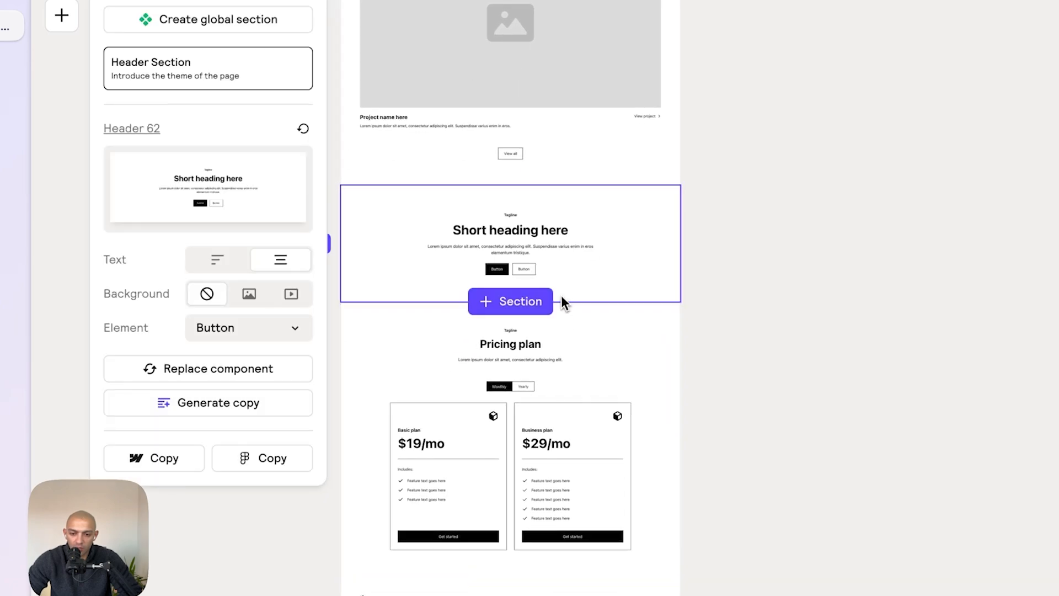
{"action": "left_click", "coordinate": [251, 417]}
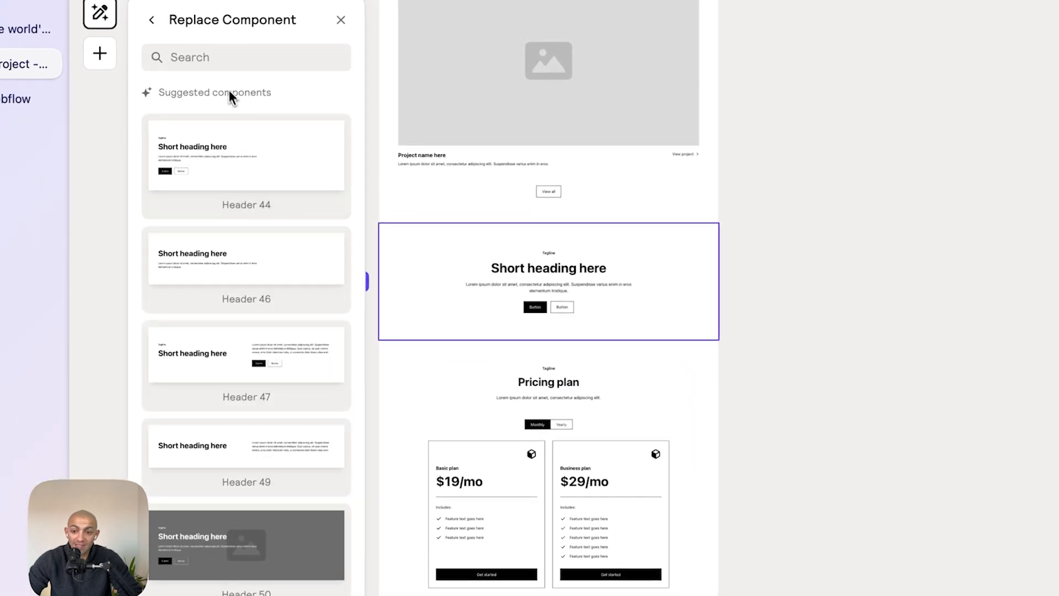
{"action": "left_click", "coordinate": [248, 387]}
- Replace the pricing section with the Pricing 5 component
{"action": "left_click", "coordinate": [682, 363]}
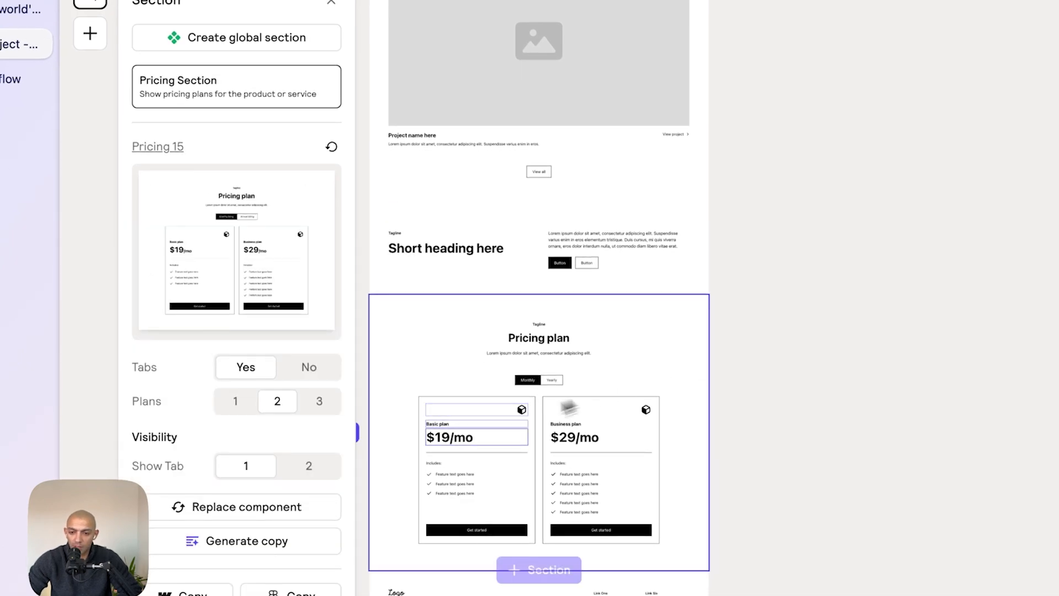
{"action": "left_click", "coordinate": [251, 516]}
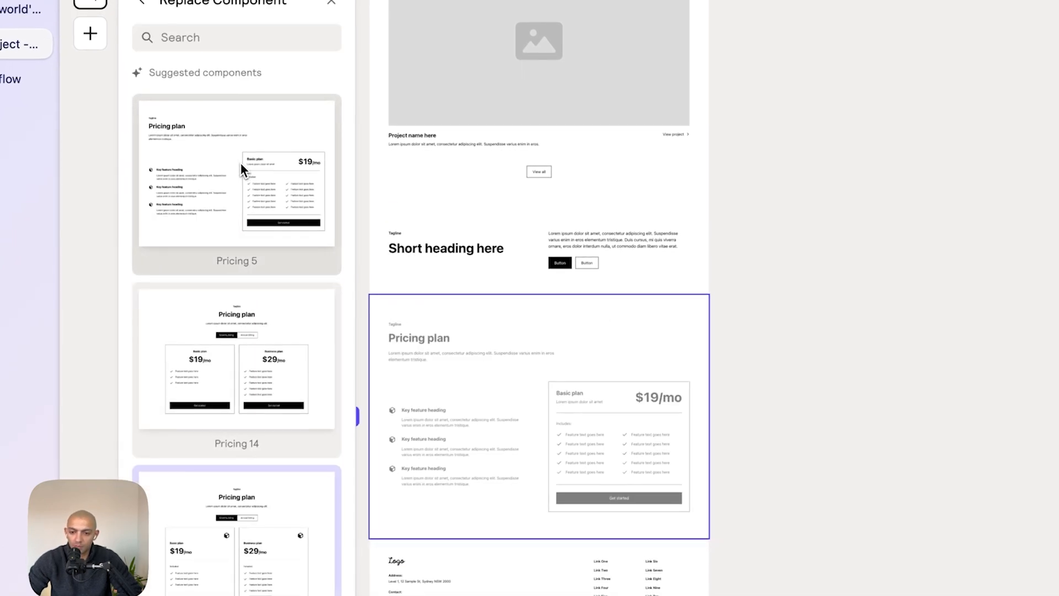
{"action": "left_click", "coordinate": [241, 164]}
- Replace the footer section with the Footer 15 component
{"action": "scroll", "coordinate": [612, 386], "scroll_direction": "down", "scroll_amount": 3}
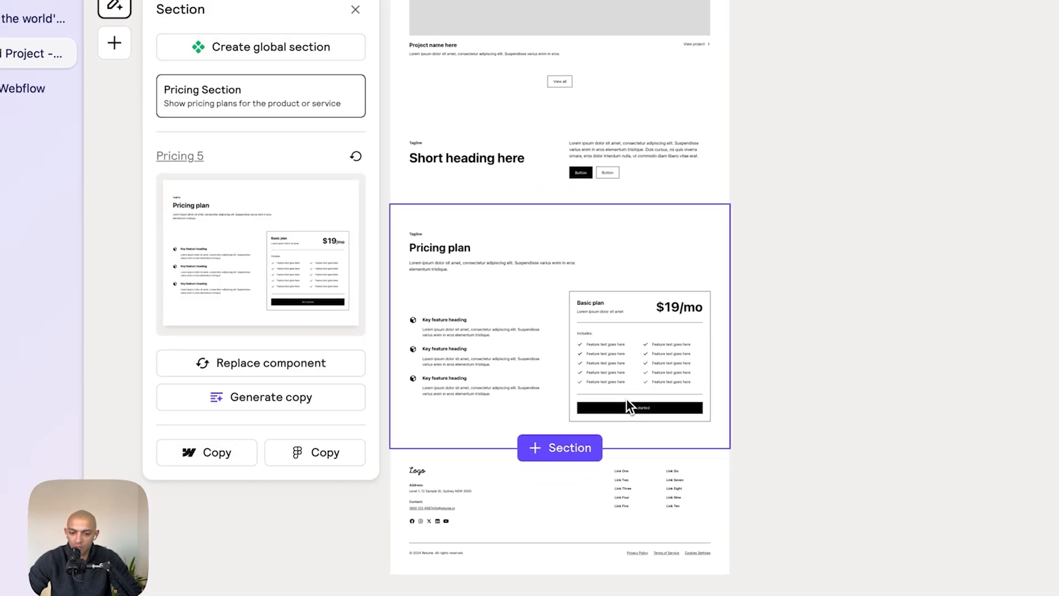
{"action": "left_click", "coordinate": [577, 525]}
{"action": "left_click", "coordinate": [329, 338]}
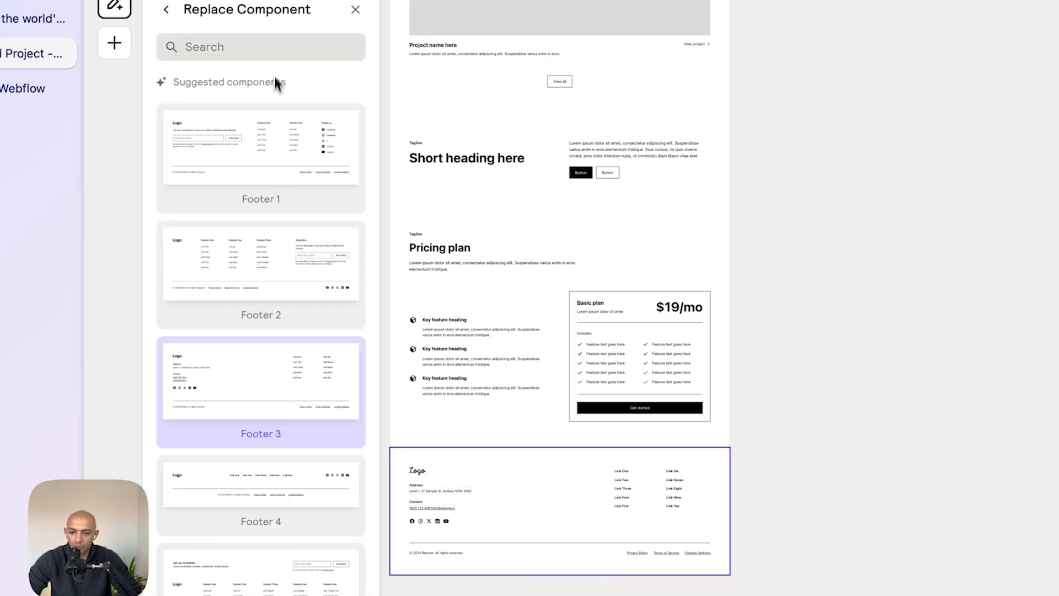
{"action": "left_click", "coordinate": [276, 53]}
{"action": "type", "text": "footer 15"}
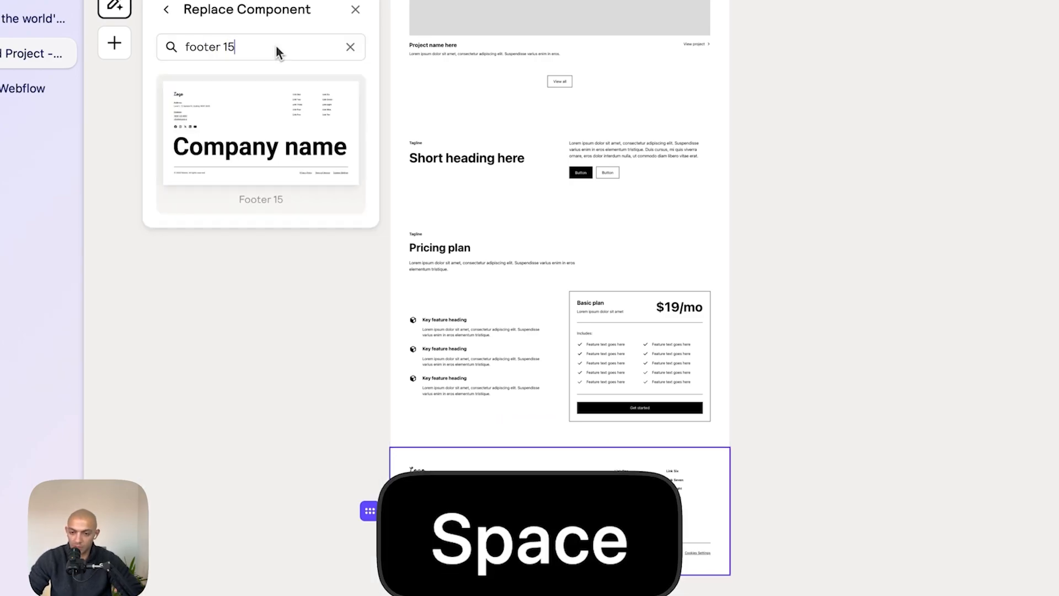
{"action": "left_click", "coordinate": [266, 126]}
- Switch to Figma and examine the mockup's pricing and footer sections for comparison
{"action": "key", "text": "super+Tab"}
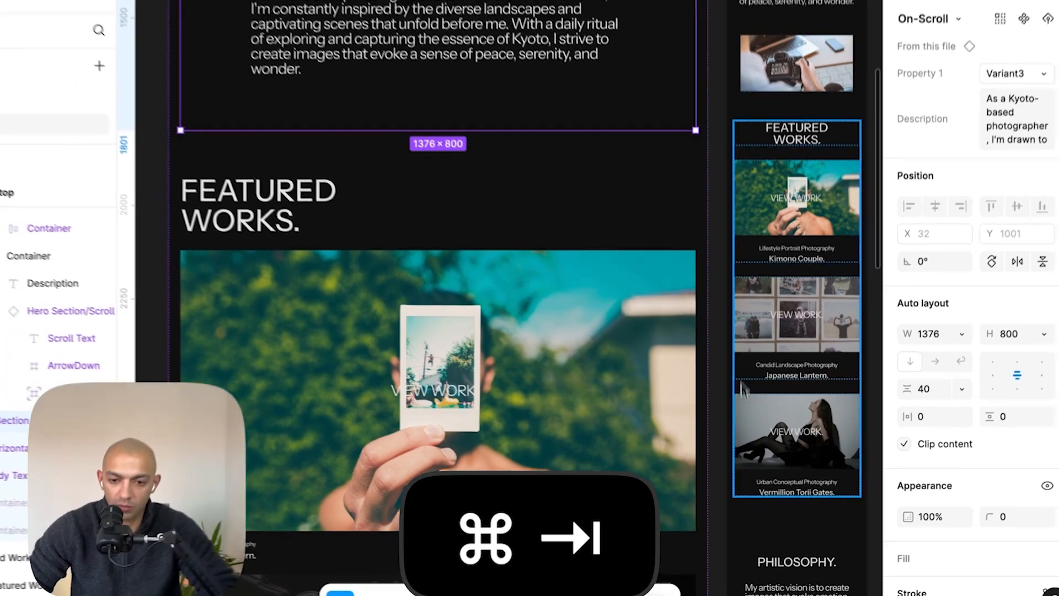
{"action": "scroll", "coordinate": [760, 285], "scroll_direction": "down", "scroll_amount": 10}
{"action": "scroll", "coordinate": [760, 285], "scroll_direction": "down", "scroll_amount": 5}
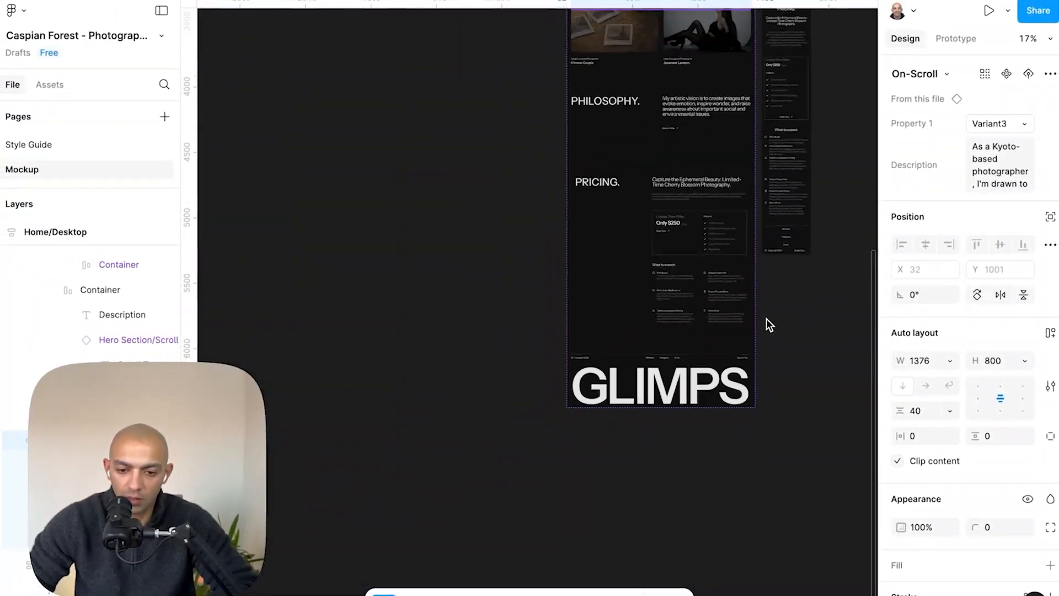
{"action": "scroll", "coordinate": [767, 319], "scroll_direction": "up", "scroll_amount": 10}
{"action": "key", "text": "super+Tab"}
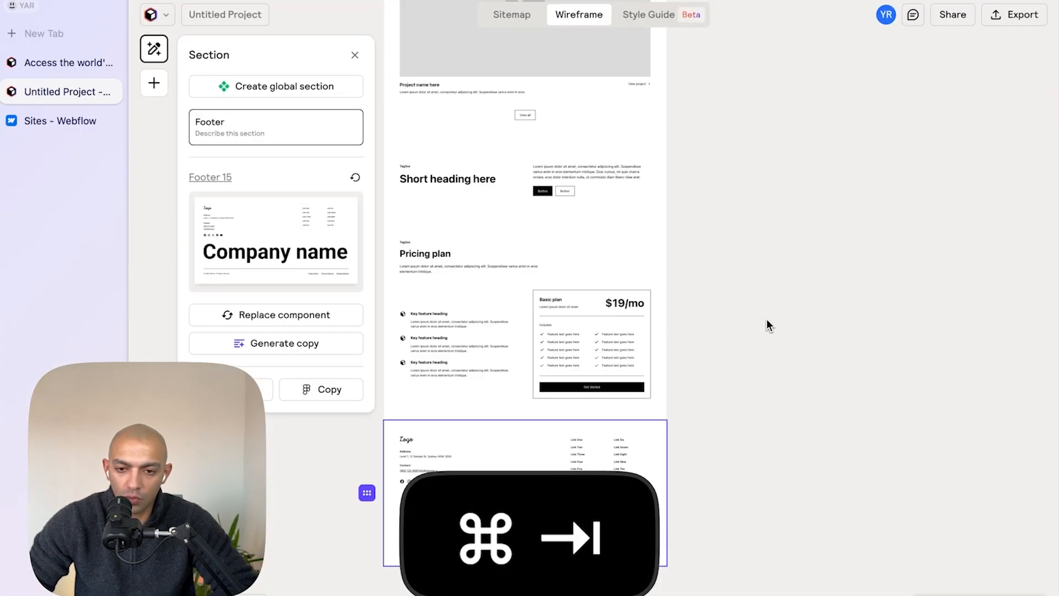
- Back in Relume, review the updated pricing and footer sections of the Home wireframe
{"action": "left_click", "coordinate": [759, 314]}
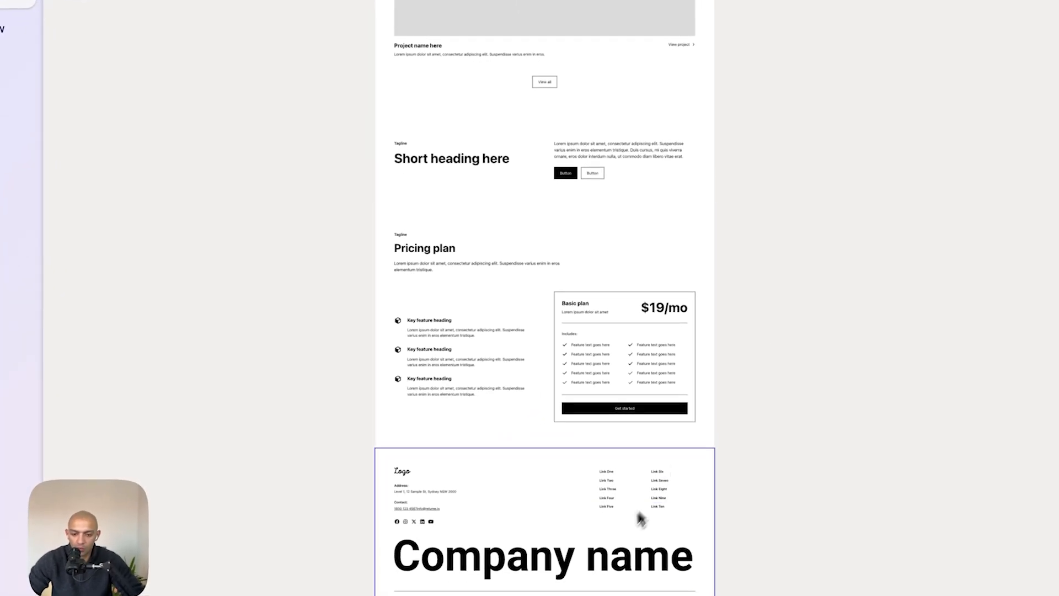
{"action": "scroll", "coordinate": [581, 532], "scroll_direction": "up", "scroll_amount": 3}
{"action": "scroll", "coordinate": [607, 545], "scroll_direction": "up", "scroll_amount": 2}
{"action": "scroll", "coordinate": [686, 401], "scroll_direction": "up", "scroll_amount": 4}
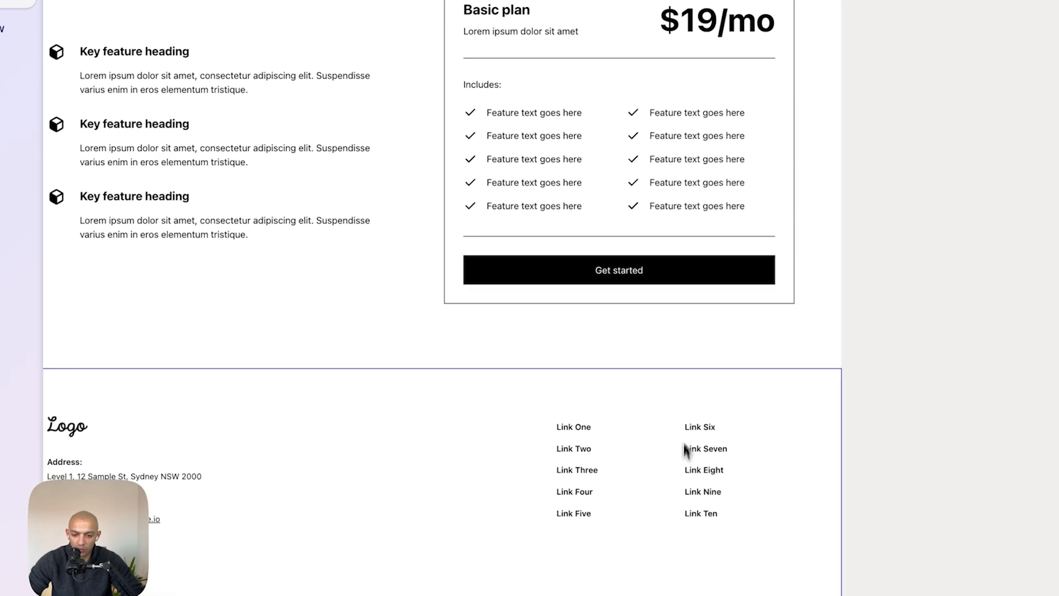
- Delete the extra footer links, keeping only Link One and Link Six
{"action": "left_click", "coordinate": [701, 522]}
{"action": "key", "text": "BackSpace"}
{"action": "key", "text": "BackSpace"}
{"action": "key", "text": "BackSpace"}
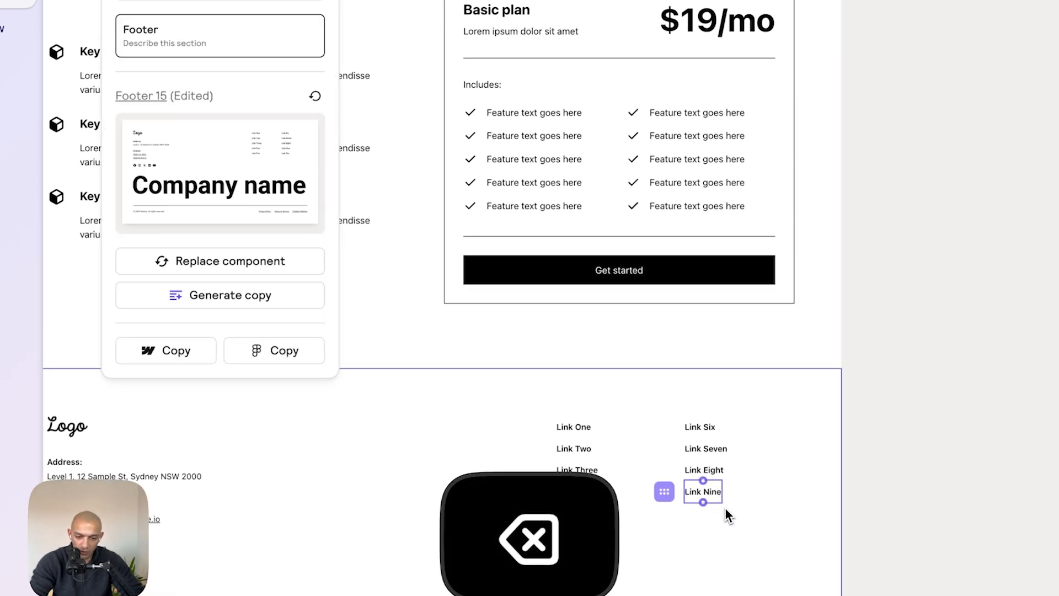
{"action": "key", "text": "BackSpace"}
{"action": "key", "text": "BackSpace"}
{"action": "left_click", "coordinate": [586, 437]}
{"action": "left_click", "coordinate": [589, 454]}
{"action": "key", "text": "BackSpace"}
{"action": "key", "text": "BackSpace"}
{"action": "key", "text": "BackSpace"}
{"action": "key", "text": "BackSpace"}
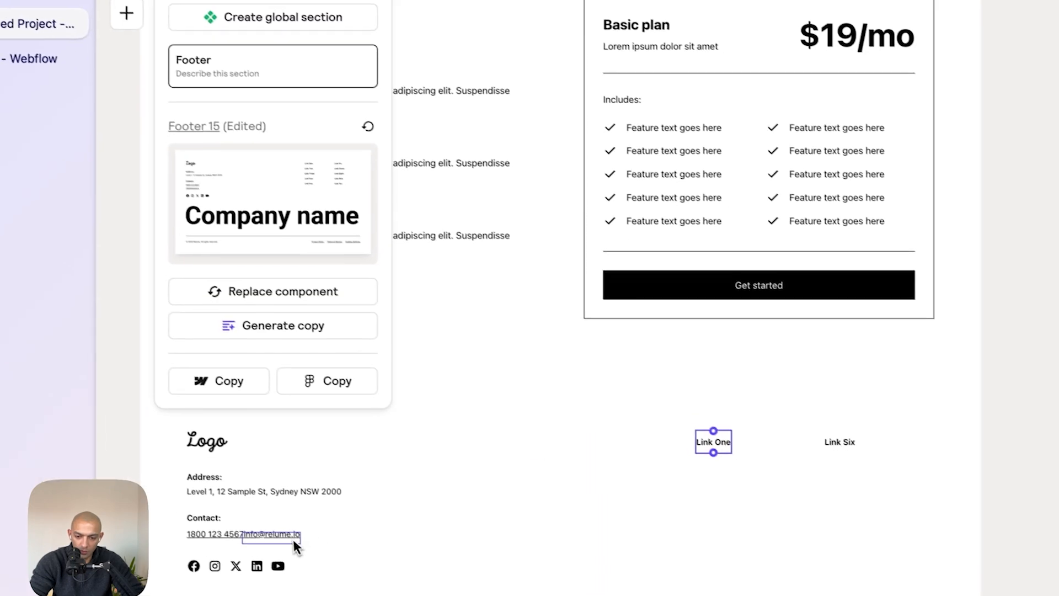
- Remove the address and contact details from the footer
{"action": "left_click", "coordinate": [233, 533]}
{"action": "key", "text": "BackSpace"}
{"action": "key", "text": "BackSpace"}
{"action": "key", "text": "BackSpace"}
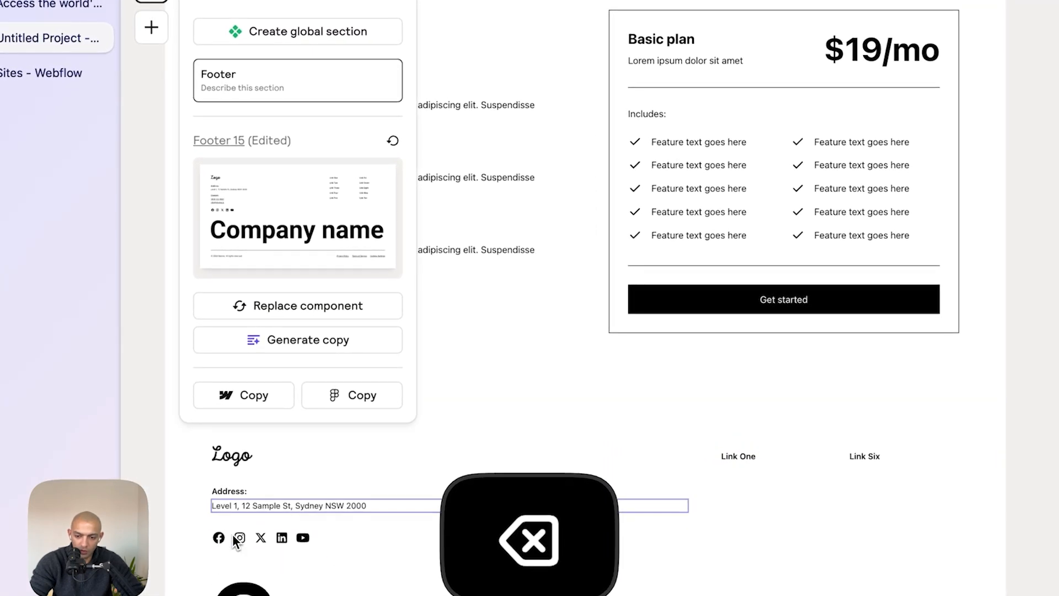
{"action": "key", "text": "BackSpace"}
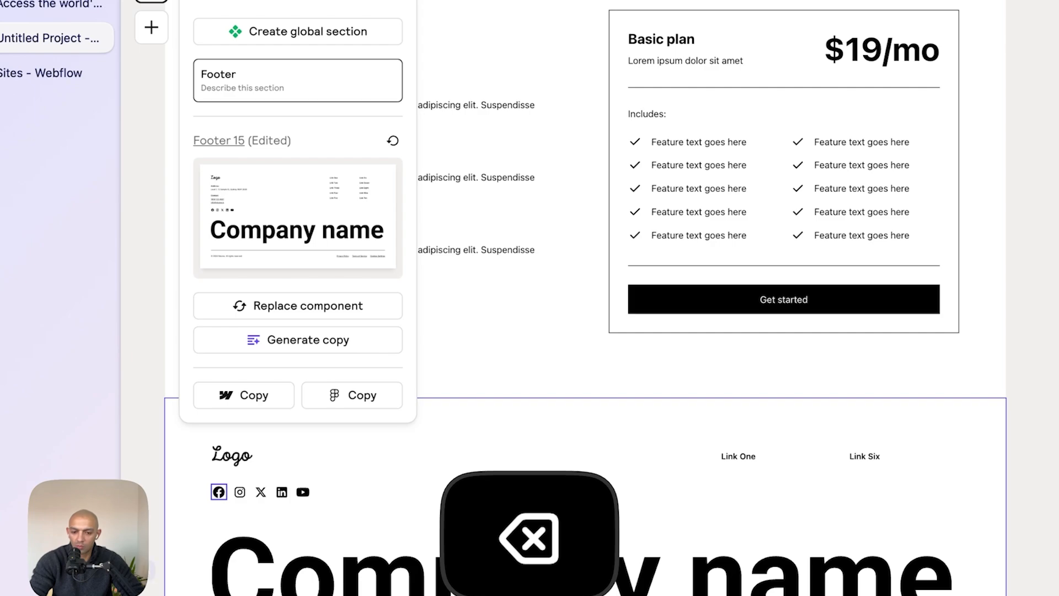
- Review the edited footer and the rest of the Home wireframe
{"action": "scroll", "coordinate": [537, 528], "scroll_direction": "down", "scroll_amount": 5}
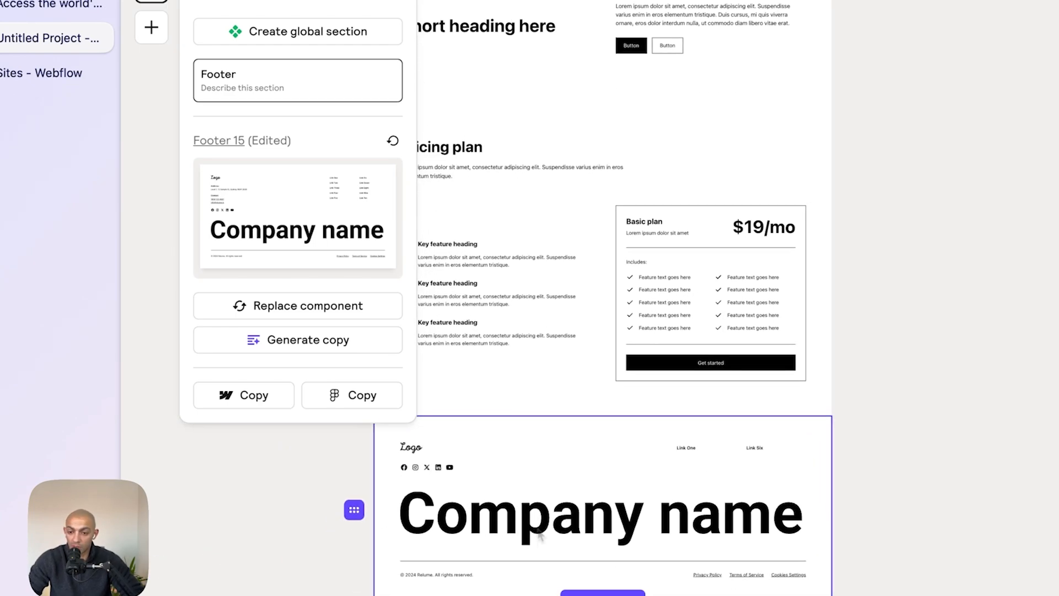
{"action": "scroll", "coordinate": [537, 528], "scroll_direction": "up", "scroll_amount": 2}
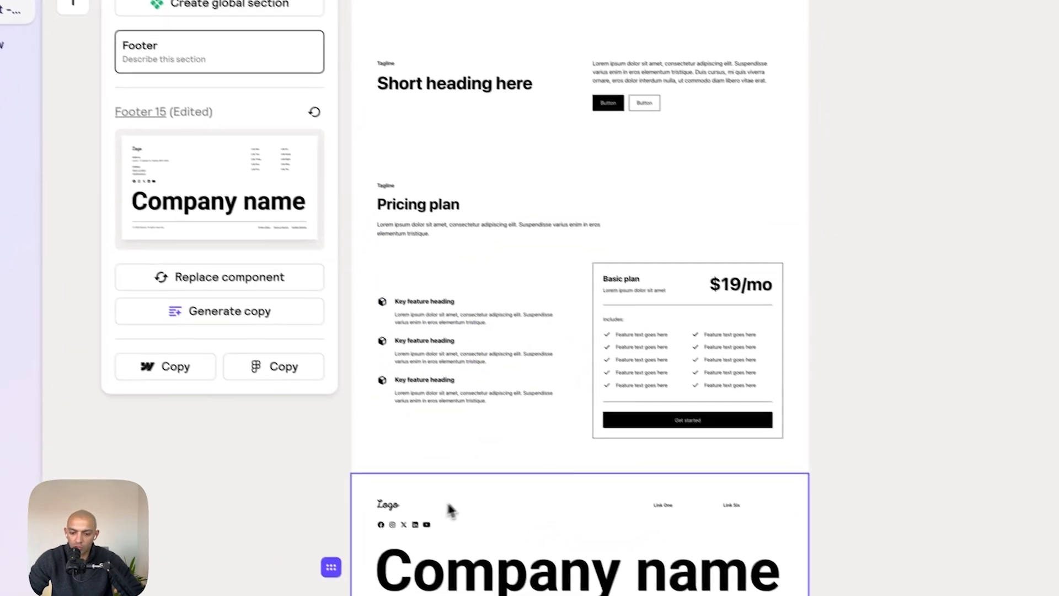
{"action": "left_click", "coordinate": [666, 507]}
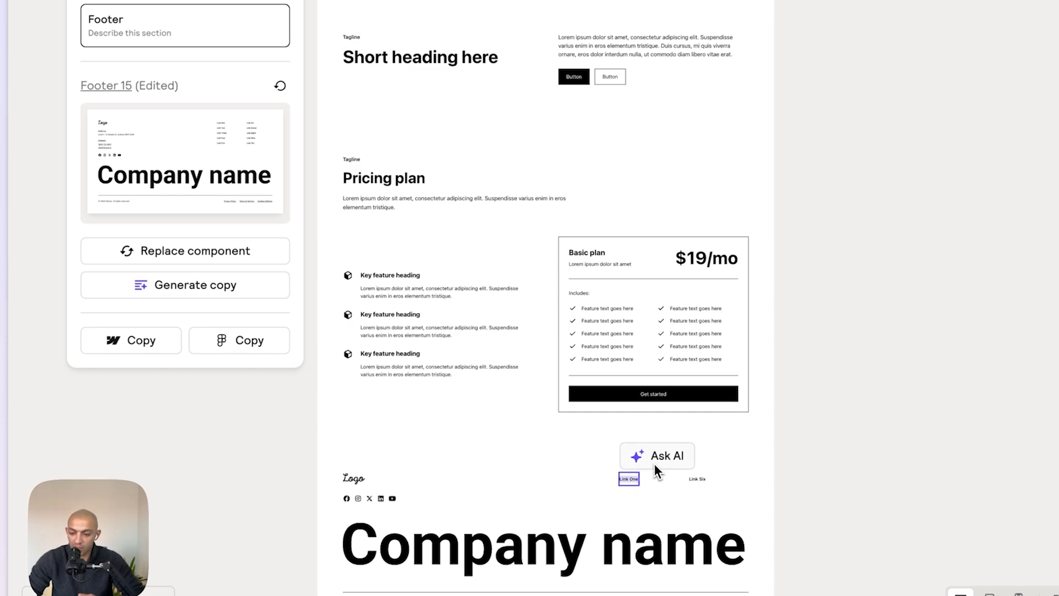
{"action": "left_click", "coordinate": [841, 463]}
{"action": "scroll", "coordinate": [845, 463], "scroll_direction": "down", "scroll_amount": 3}
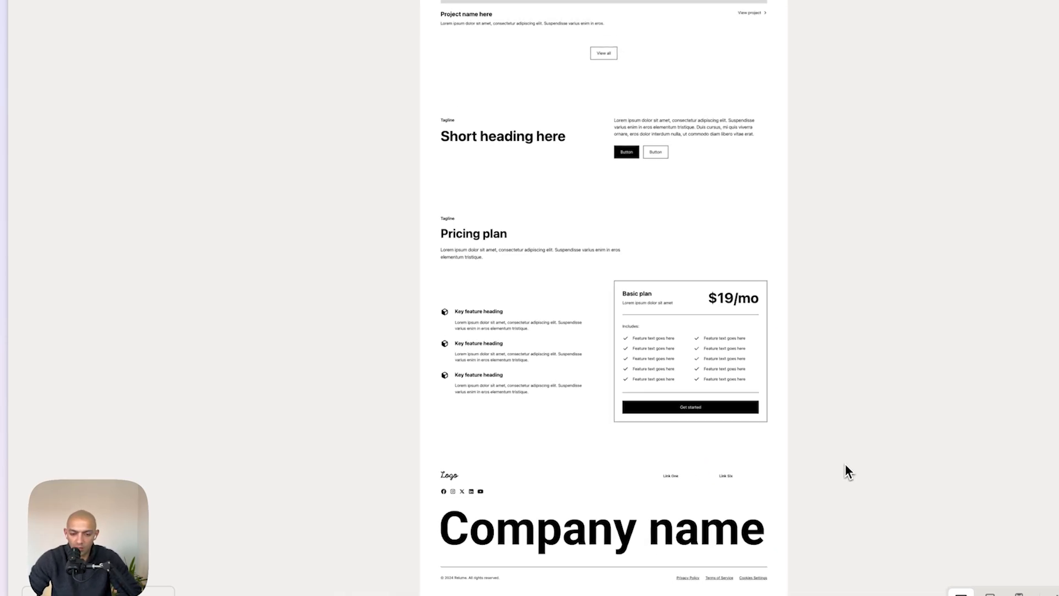
{"action": "scroll", "coordinate": [846, 463], "scroll_direction": "up", "scroll_amount": 5}
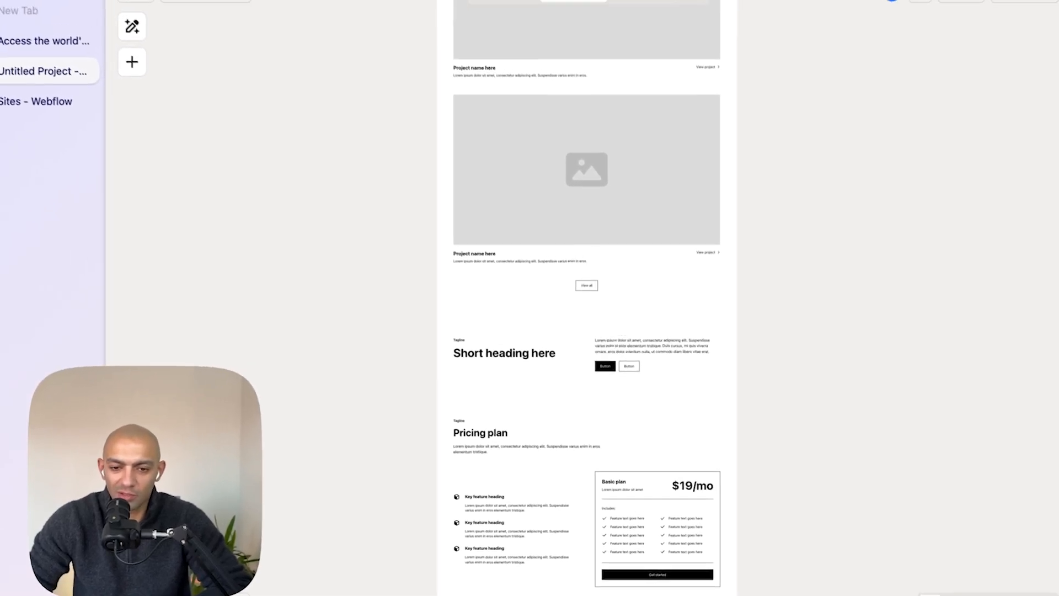
{"action": "scroll", "coordinate": [829, 499], "scroll_direction": "up", "scroll_amount": 7}
{"action": "scroll", "coordinate": [830, 500], "scroll_direction": "down", "scroll_amount": 5}
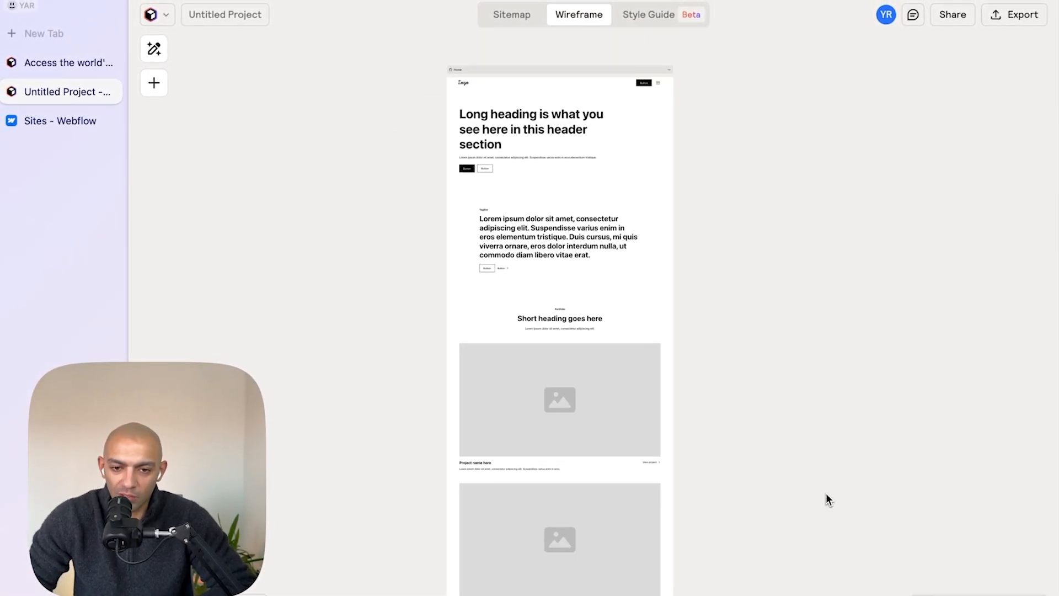
{"action": "scroll", "coordinate": [828, 499], "scroll_direction": "down", "scroll_amount": 5}
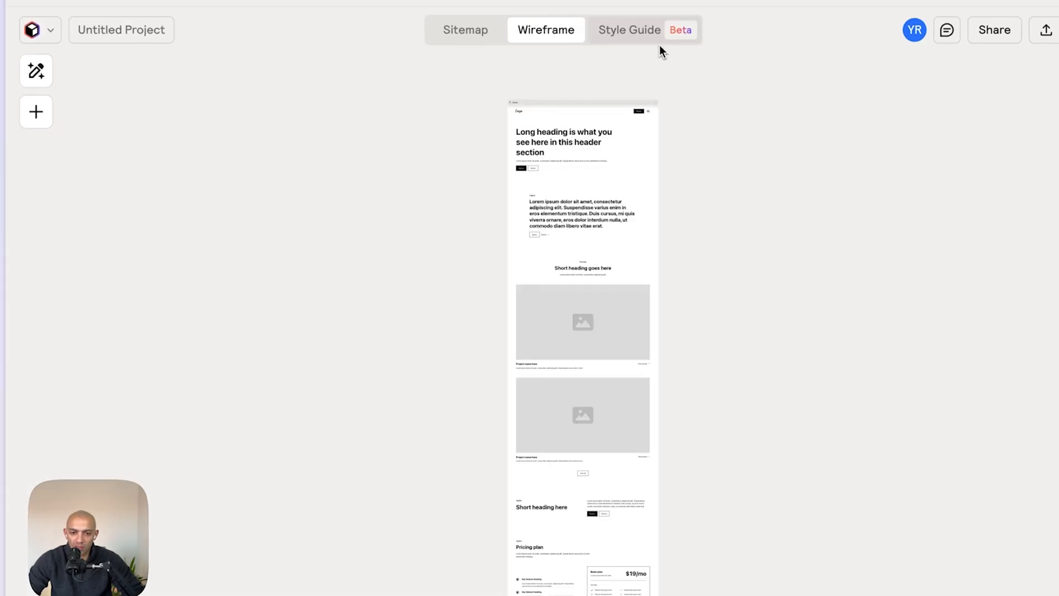
- Check the style guide's export options and return to the wireframe
{"action": "left_click", "coordinate": [656, 36]}
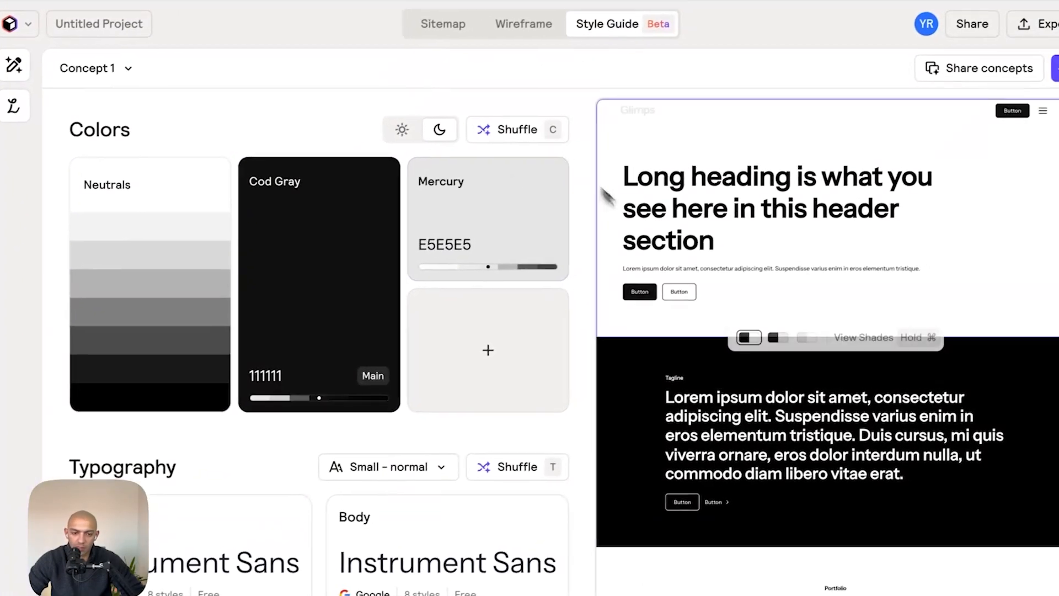
{"action": "left_click", "coordinate": [1032, 24]}
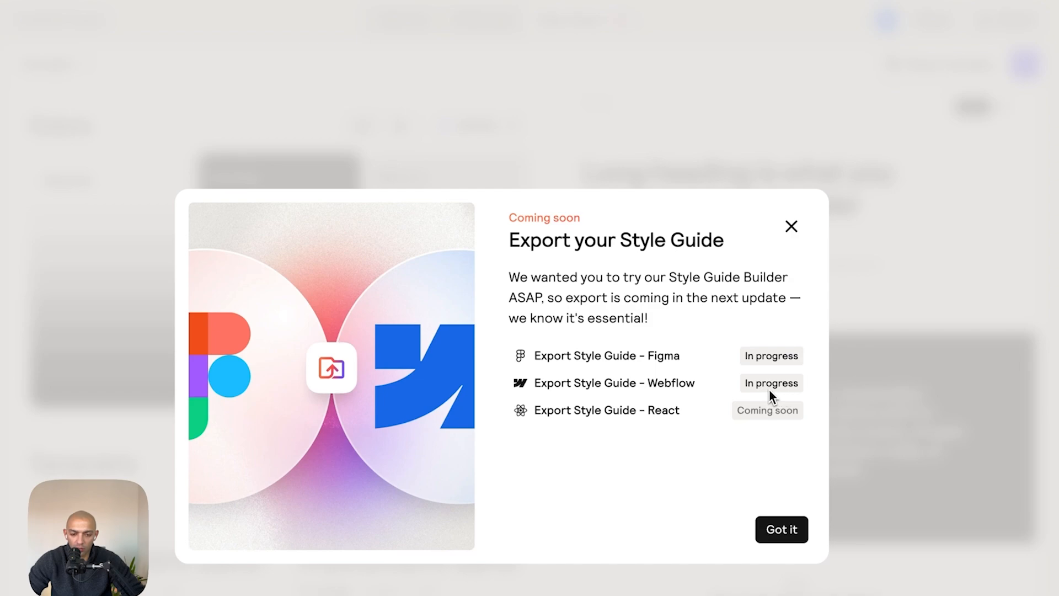
{"action": "left_click", "coordinate": [793, 227]}
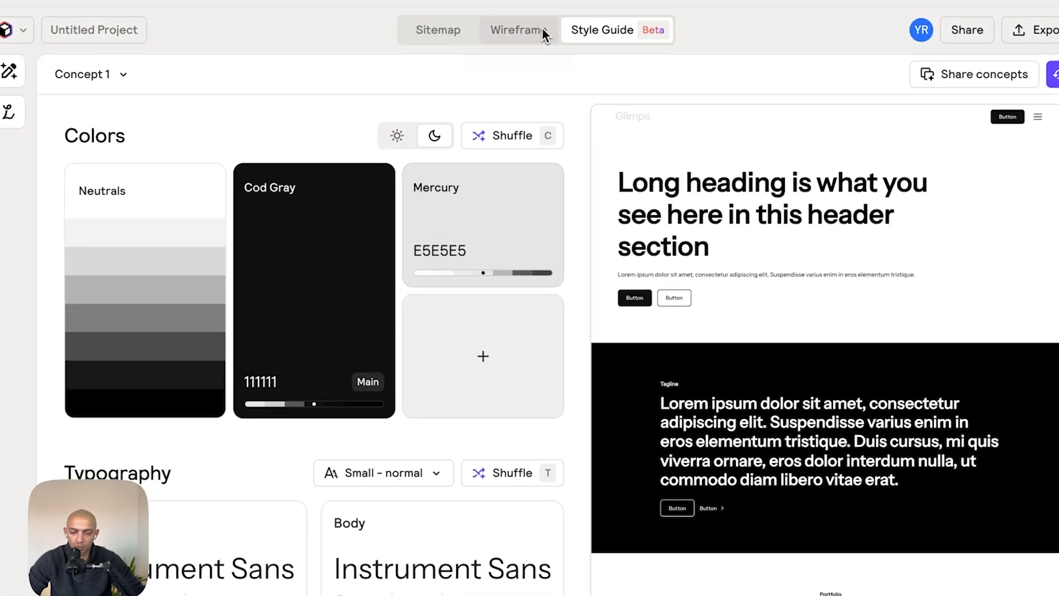
{"action": "left_click", "coordinate": [544, 29]}
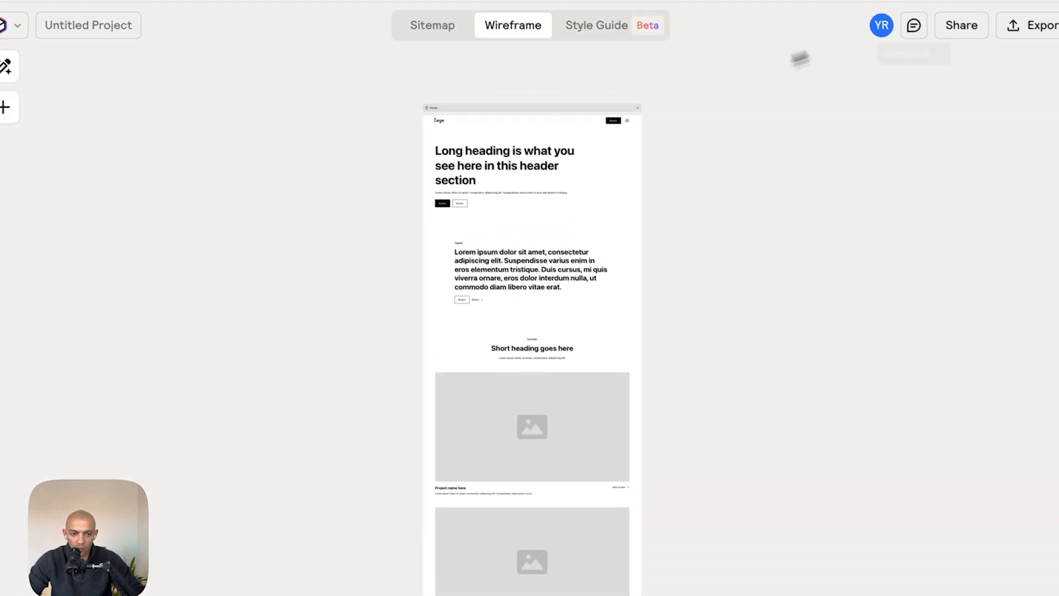
- Start the Webflow export and open the Relume Style Guide clone page
{"action": "left_click", "coordinate": [1027, 30]}
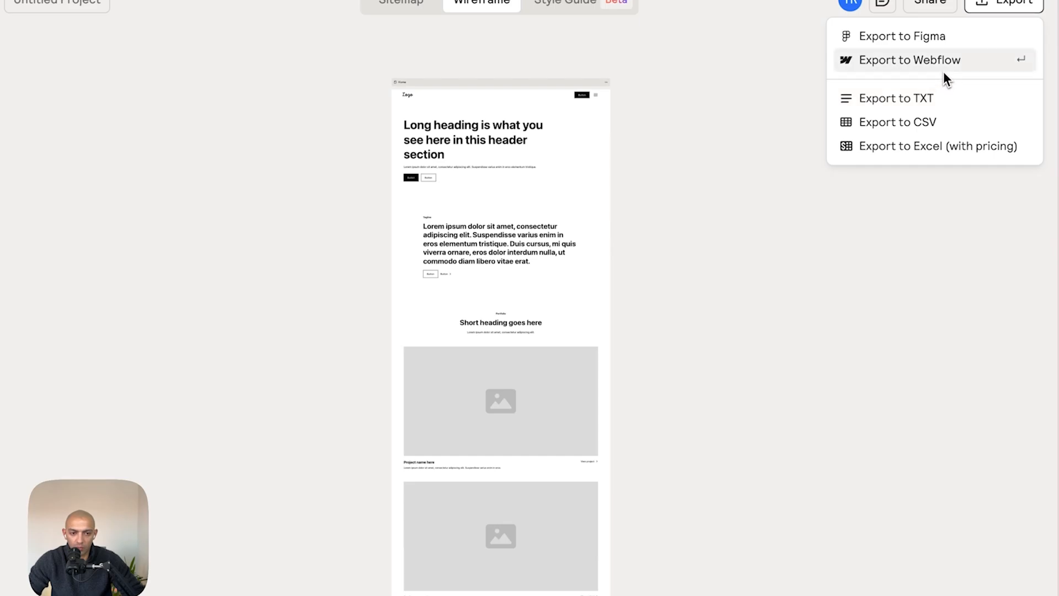
{"action": "left_click", "coordinate": [944, 72]}
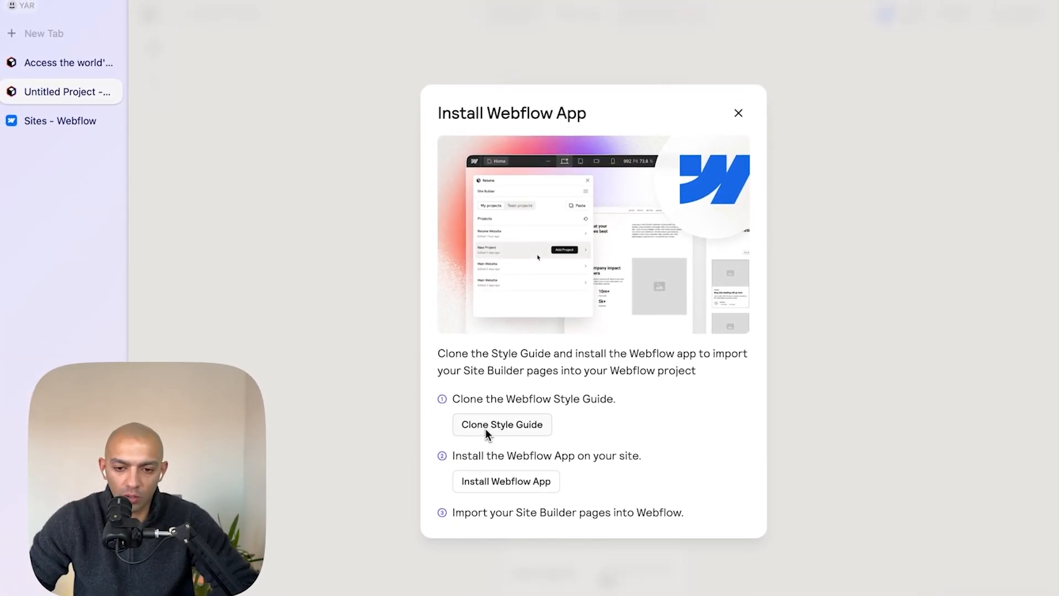
{"action": "left_click", "coordinate": [492, 429]}
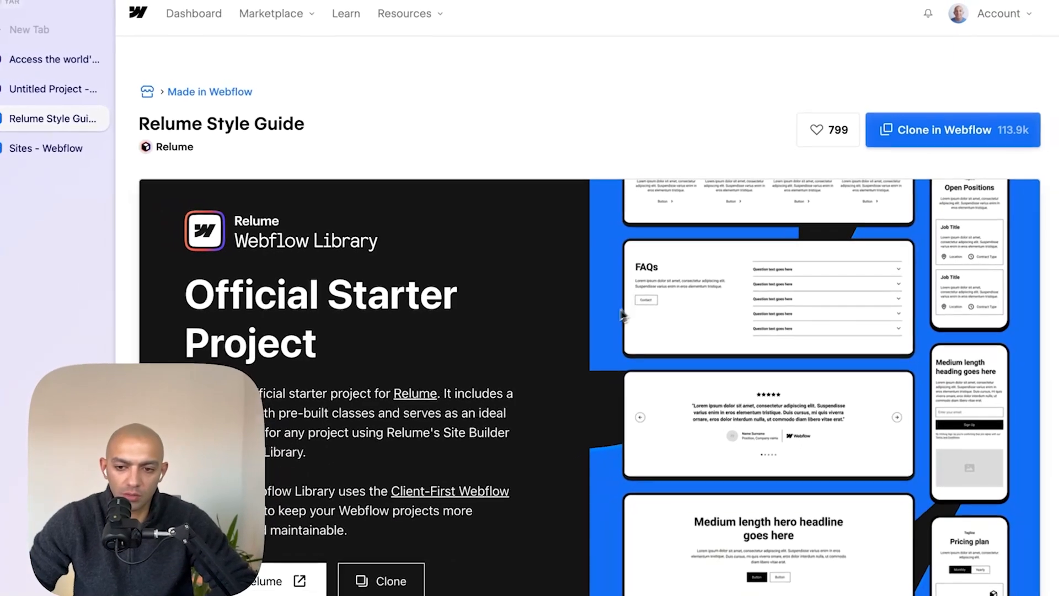
{"action": "left_click", "coordinate": [55, 89]}
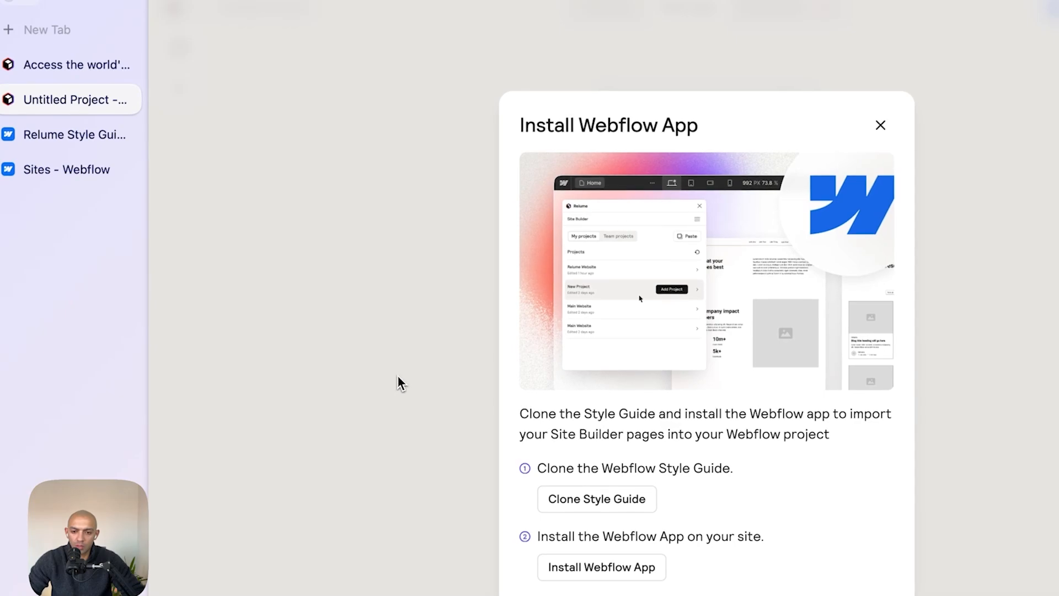
{"action": "left_click", "coordinate": [102, 136]}
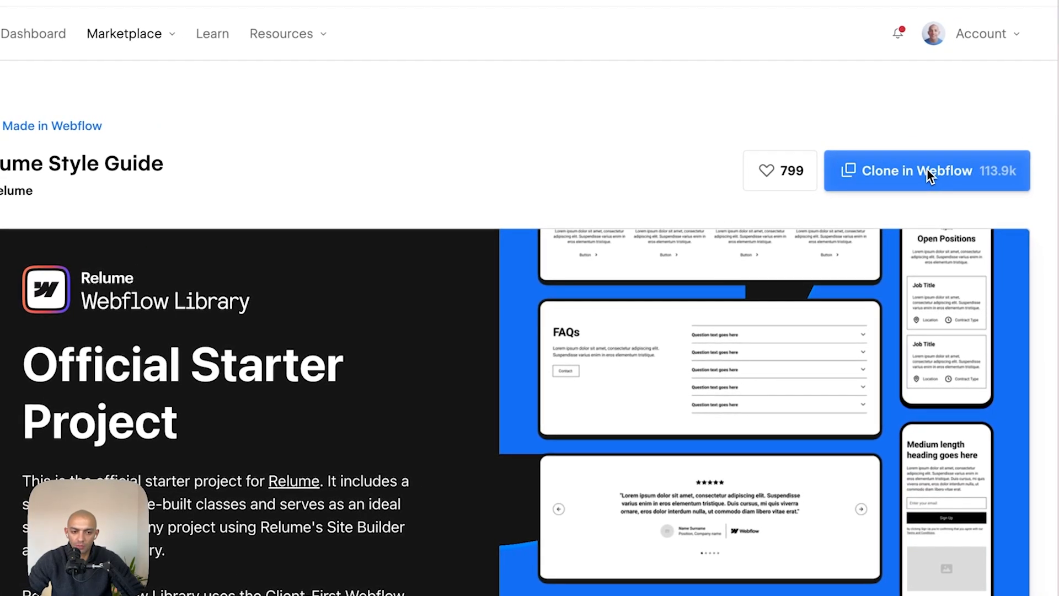
- Clone the Relume Style Guide into a new Webflow site named Glimps
{"action": "left_click", "coordinate": [927, 171]}
{"action": "left_click", "coordinate": [970, 61]}
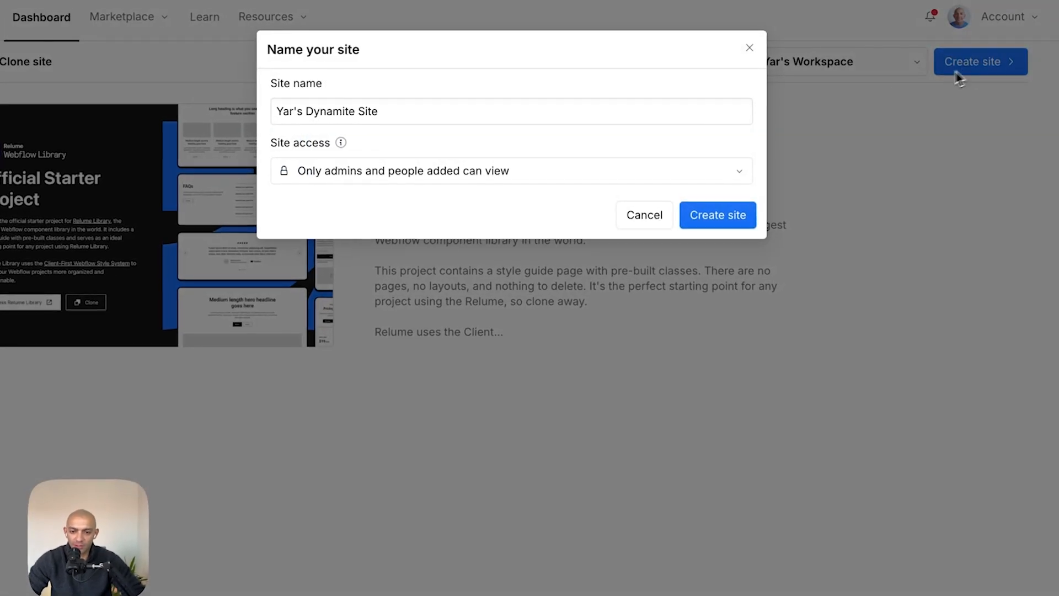
{"action": "type", "text": "Glimp"}
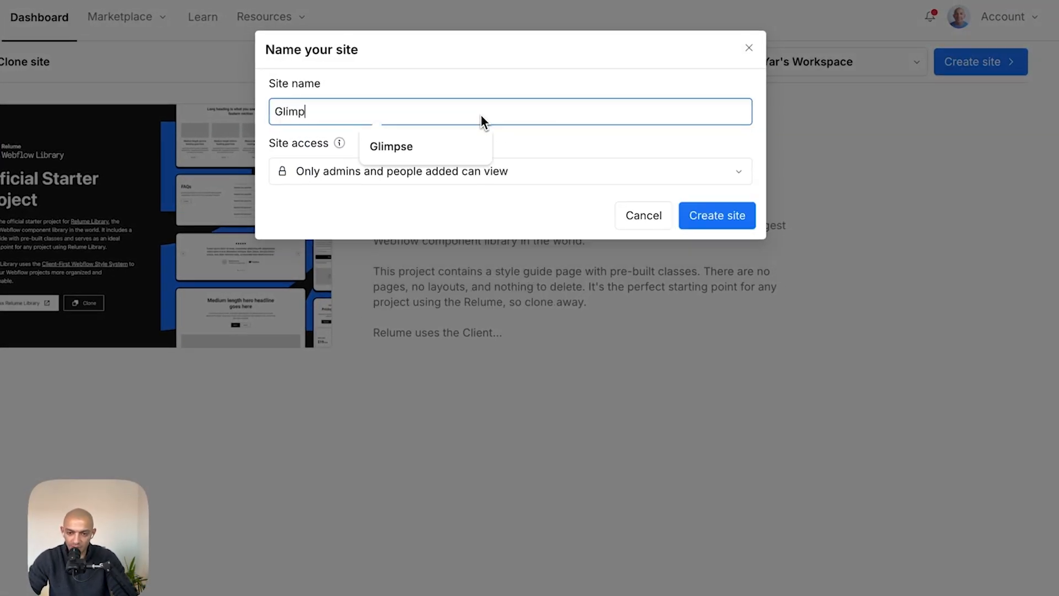
{"action": "type", "text": "s"}
{"action": "left_click", "coordinate": [720, 218]}
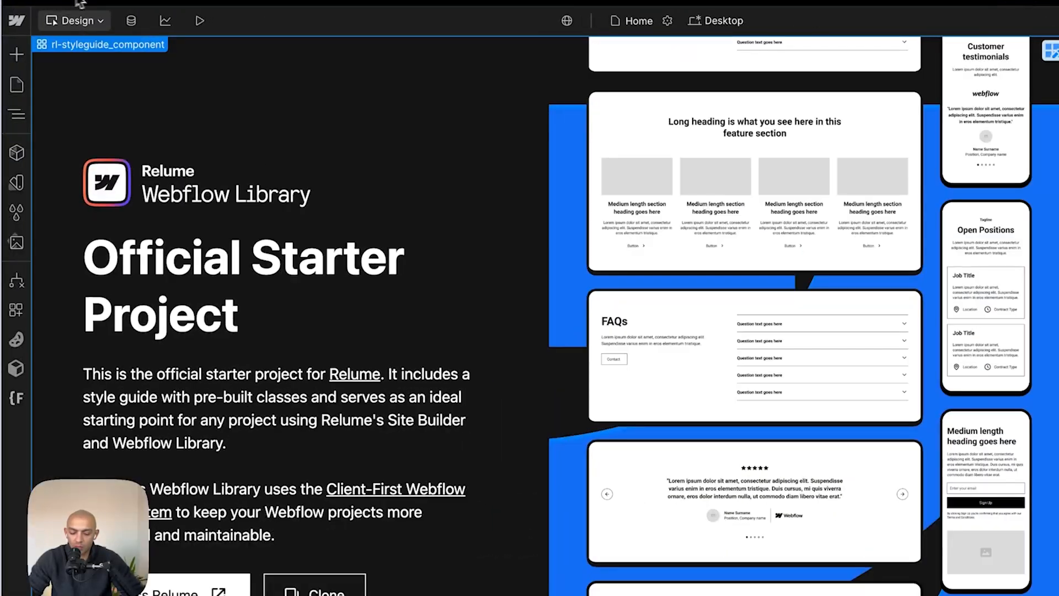
- Delete the '(delete this)' element in the Navigator and select main-wrapper
{"action": "key", "text": "super+minus"}
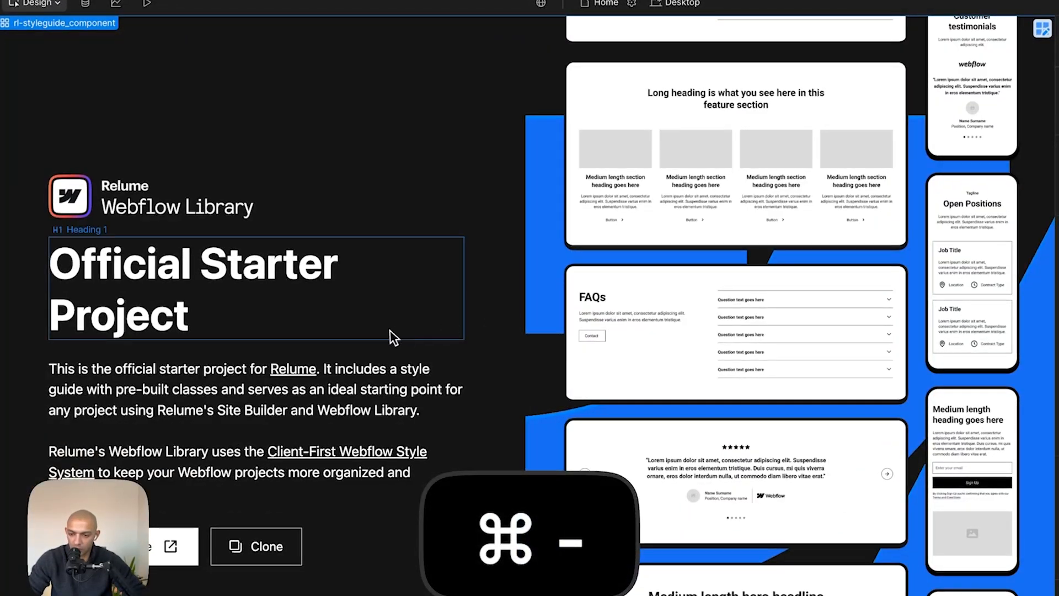
{"action": "key", "text": "z"}
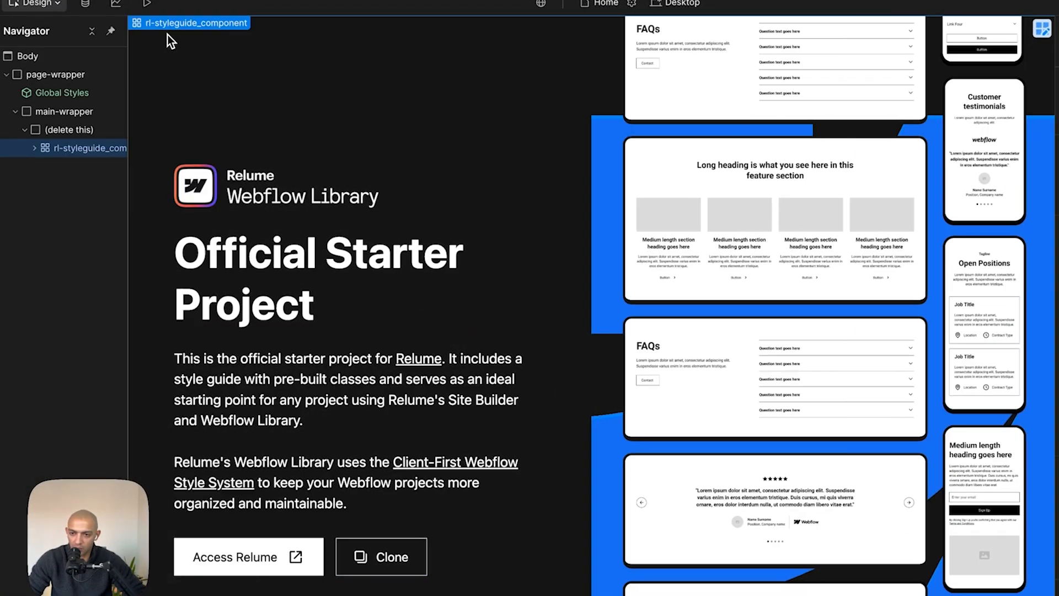
{"action": "left_click_drag", "start_coordinate": [130, 231], "coordinate": [246, 230]}
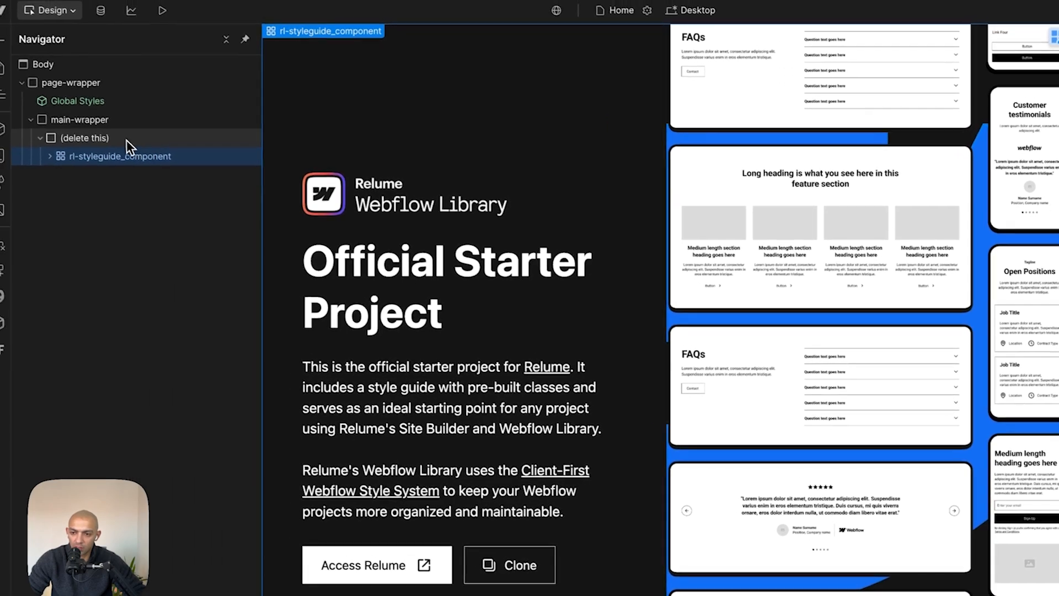
{"action": "left_click", "coordinate": [110, 130]}
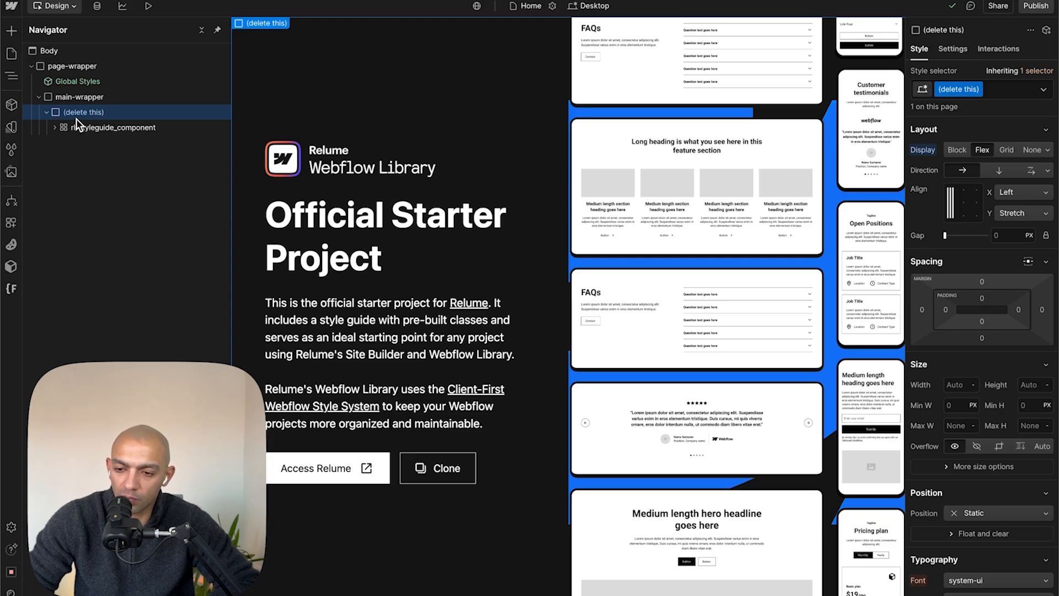
{"action": "key", "text": "BackSpace"}
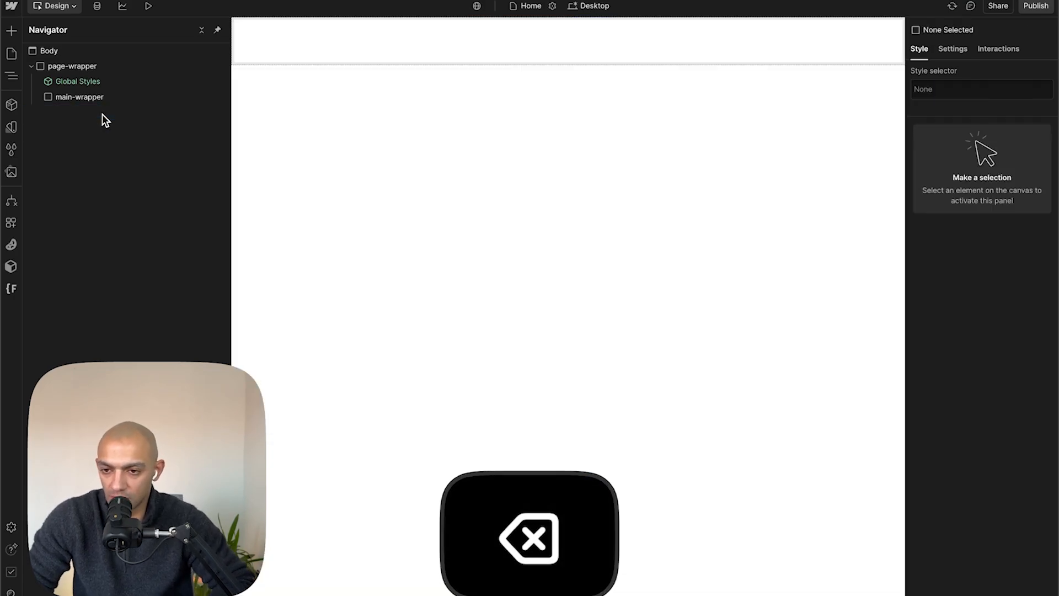
{"action": "left_click", "coordinate": [102, 102]}
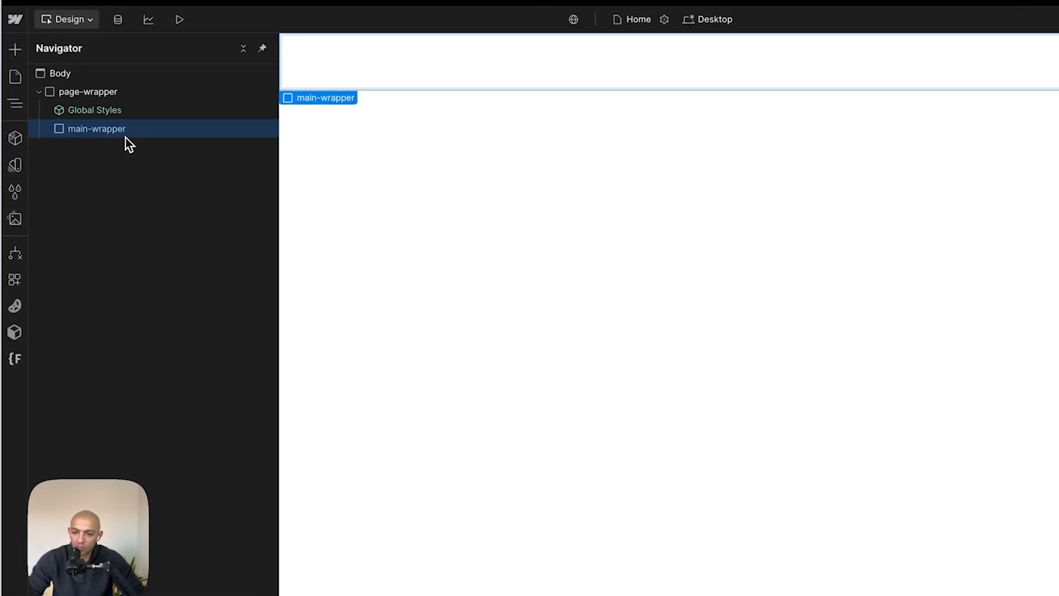
- Copy the Home page wireframe and paste it into the main-wrapper of the Webflow site
{"action": "key", "text": "super+Tab"}
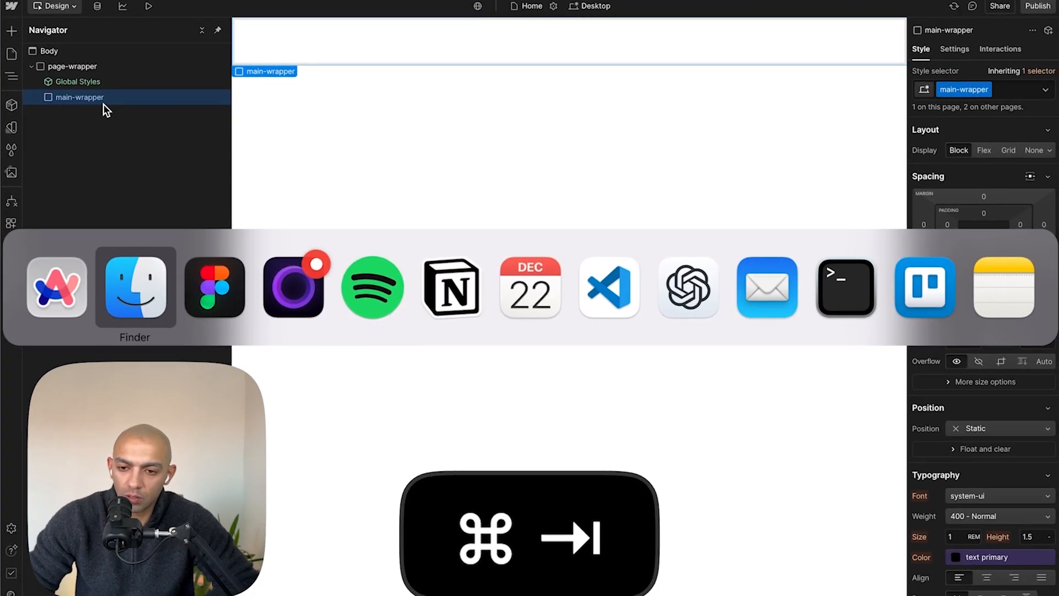
{"action": "key", "text": "super+Tab"}
{"action": "key", "text": "ctrl+Tab"}
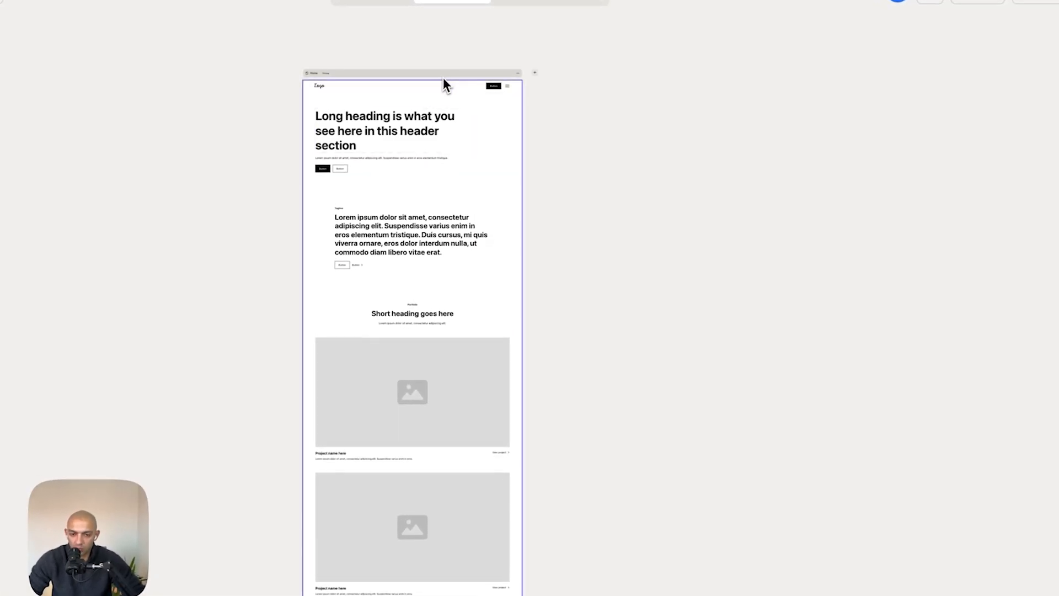
{"action": "left_click", "coordinate": [446, 73]}
{"action": "key", "text": "super+c"}
{"action": "key", "text": "super+Tab"}
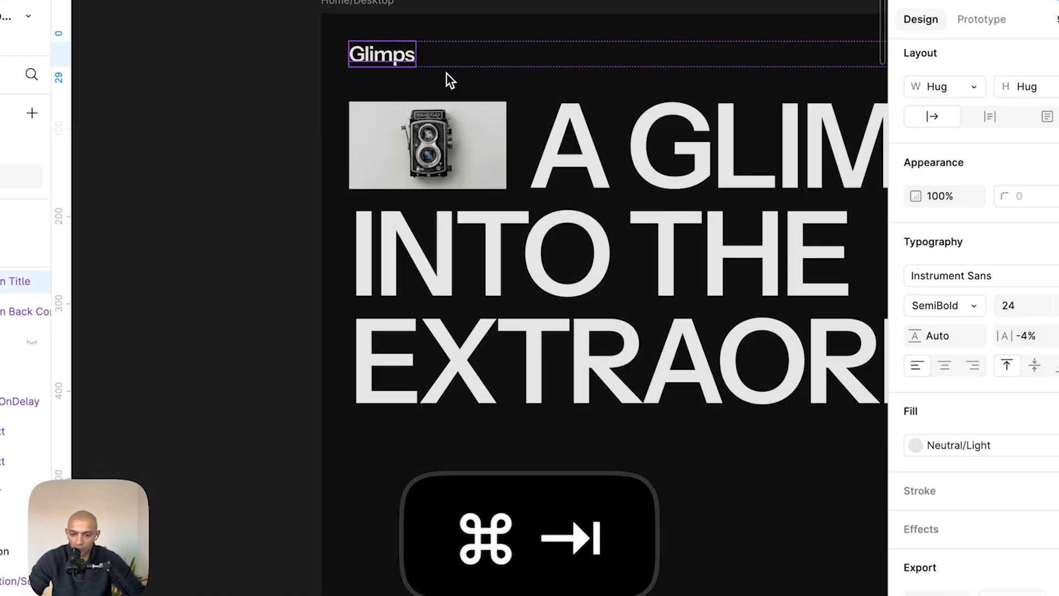
{"action": "key", "text": "super+Tab"}
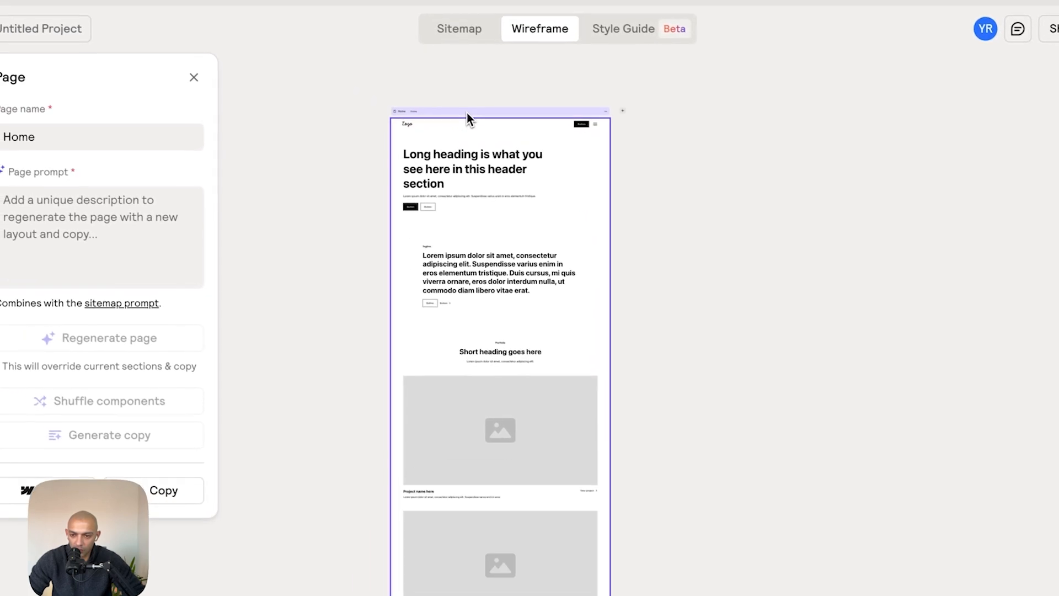
{"action": "key", "text": "super+c"}
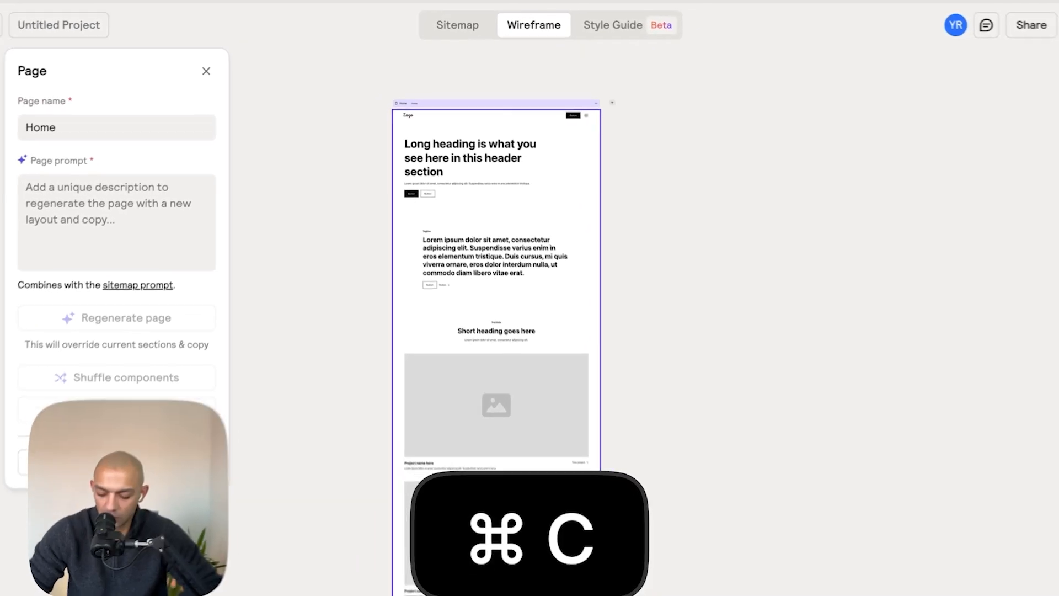
{"action": "key", "text": "ctrl+Tab"}
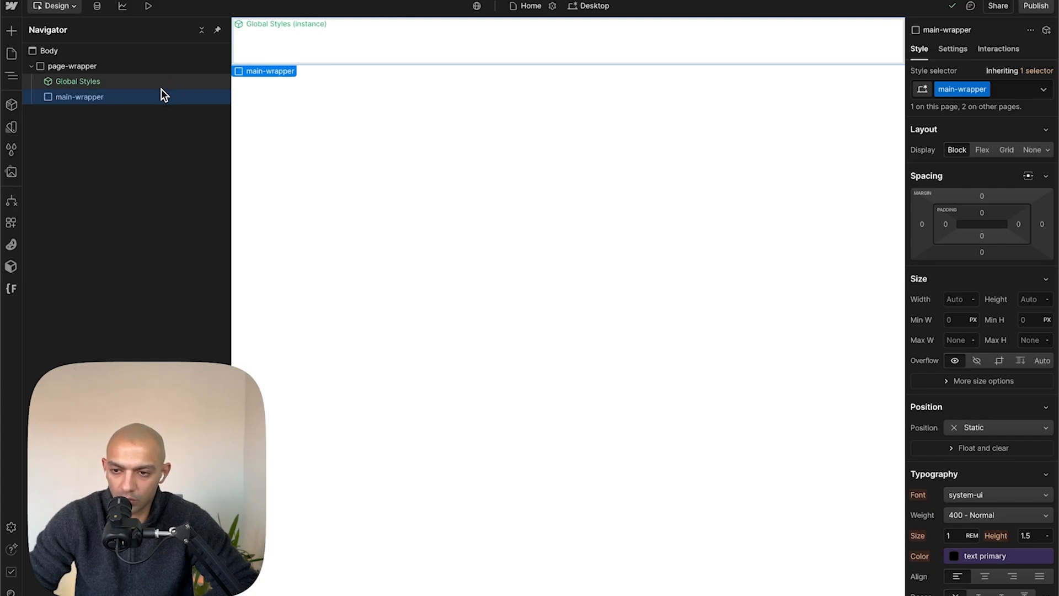
{"action": "key", "text": "super+v"}
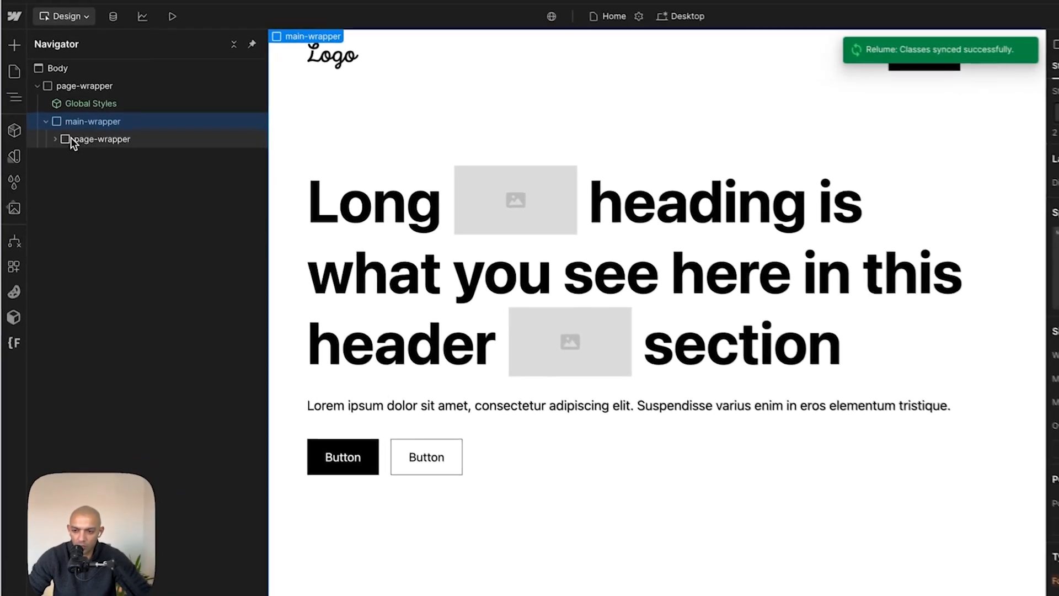
- Unwrap the nested page-wrapper inside main-wrapper
{"action": "left_click", "coordinate": [72, 139]}
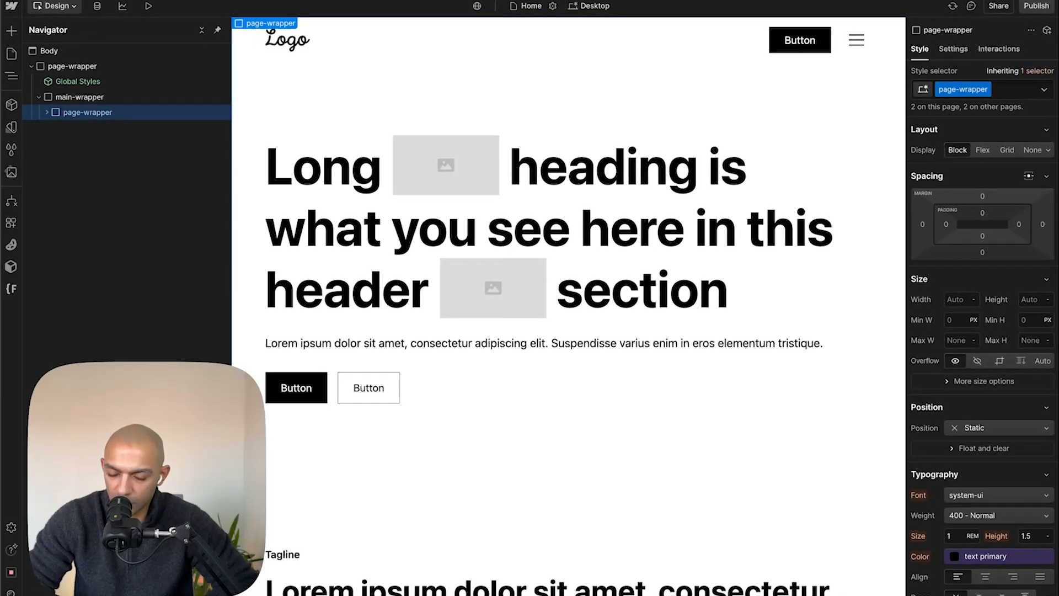
{"action": "key", "text": "super+shift+g"}
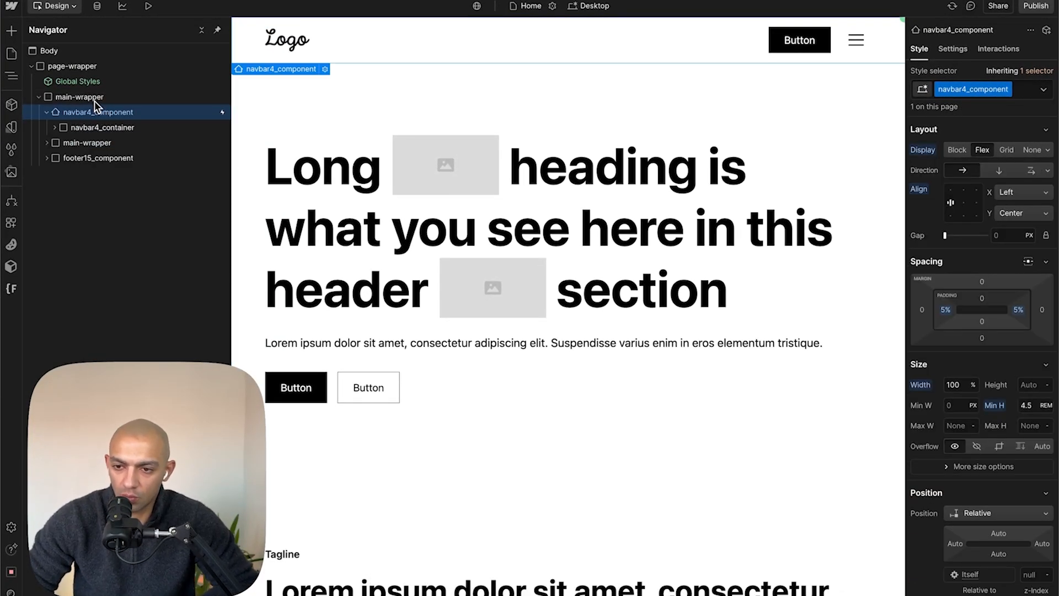
- Move navbar4_component out of main-wrapper to the page-wrapper level and unwrap the inner main-wrapper
{"action": "left_click", "coordinate": [48, 115]}
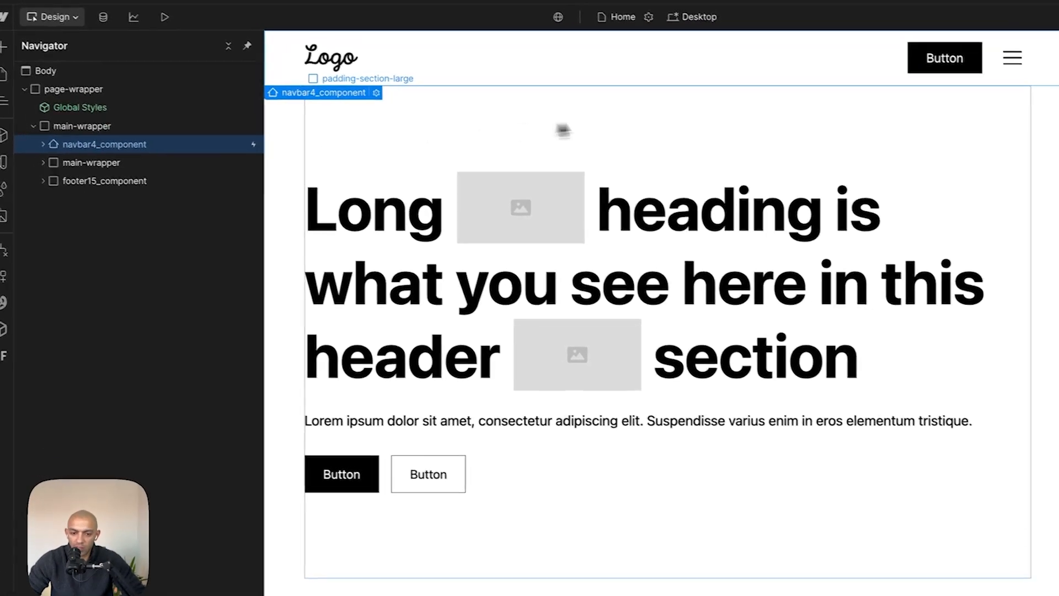
{"action": "scroll", "coordinate": [645, 185], "scroll_direction": "down", "scroll_amount": 3}
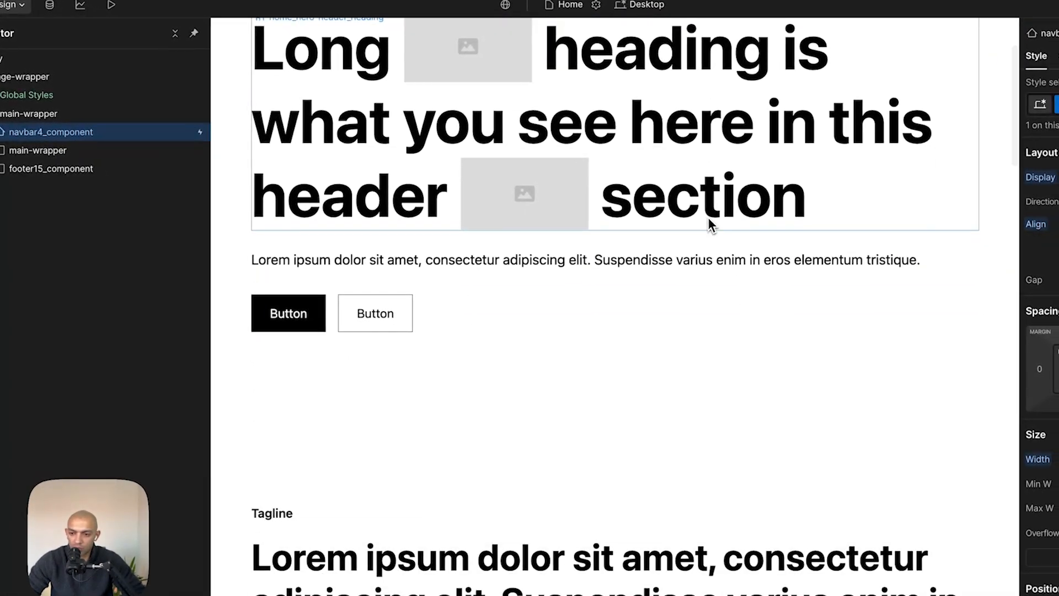
{"action": "left_click", "coordinate": [15, 154]}
{"action": "left_click_drag", "start_coordinate": [105, 132], "coordinate": [107, 111]}
{"action": "left_click", "coordinate": [98, 159]}
{"action": "key", "text": "super+shift+g"}
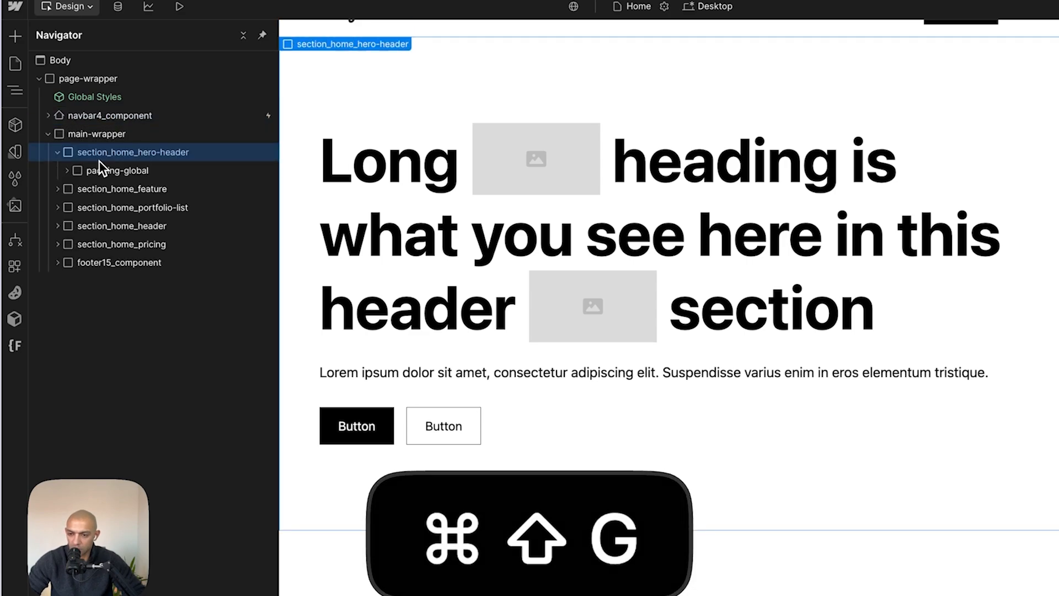
- Inspect the page structure and browse the Relume extension's Class Sync and SVG Icon Converter panels
{"action": "left_click", "coordinate": [108, 133]}
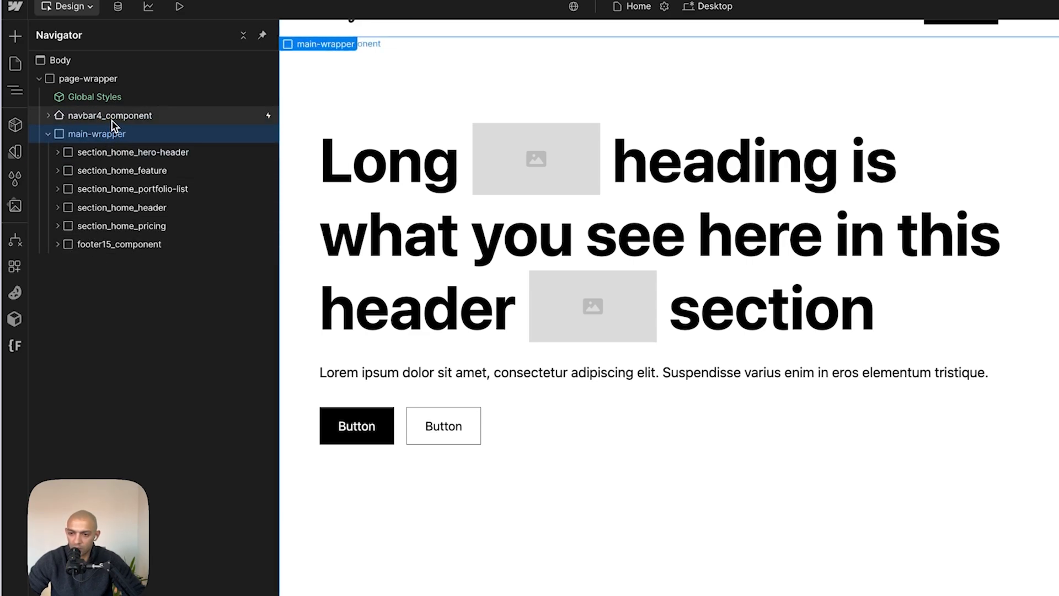
{"action": "left_click", "coordinate": [112, 120]}
{"action": "left_click", "coordinate": [127, 83]}
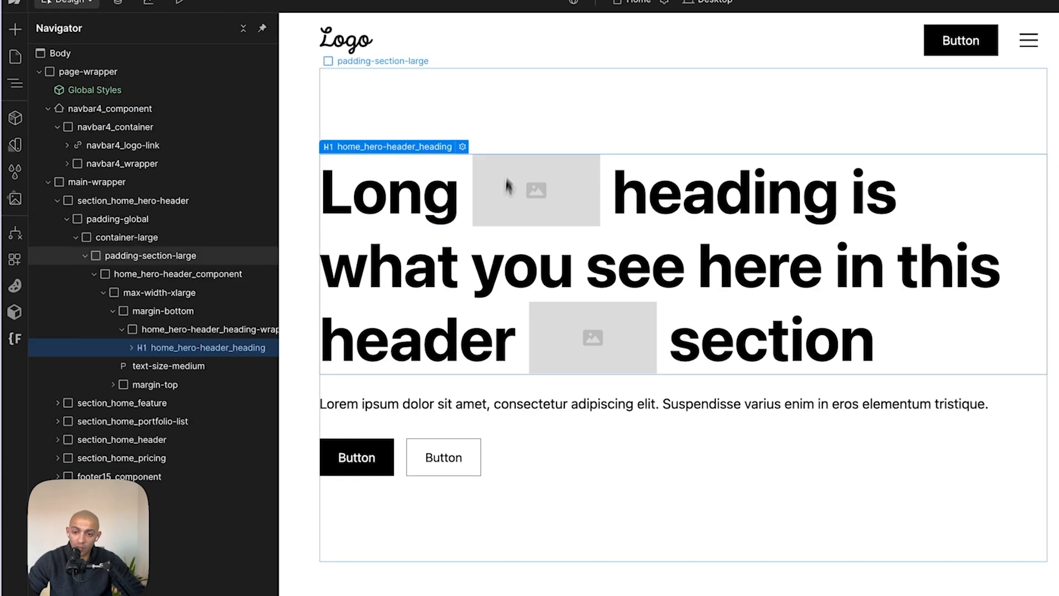
{"action": "left_click", "coordinate": [524, 112]}
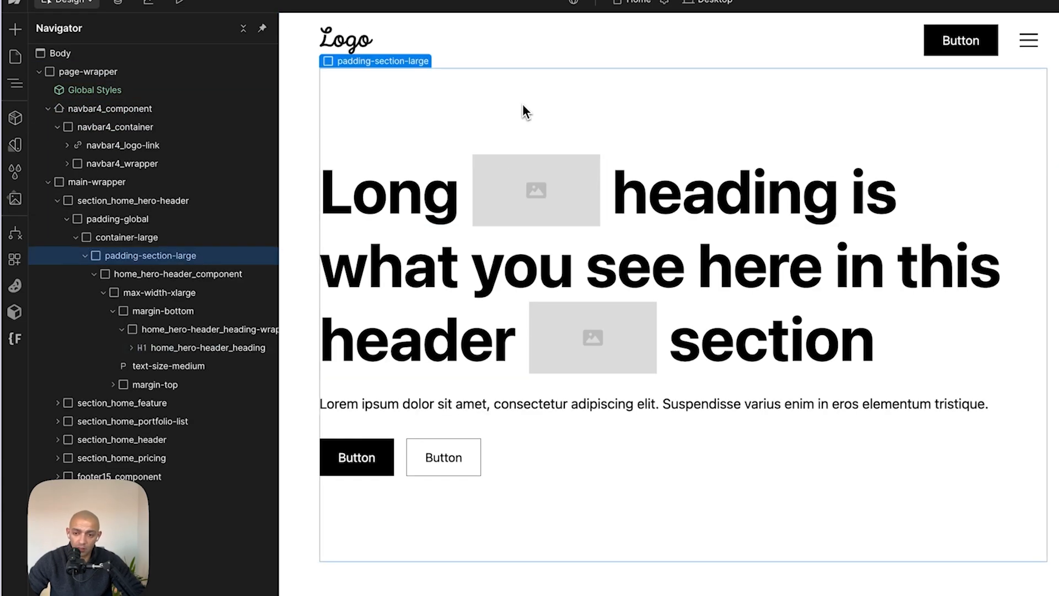
{"action": "left_click", "coordinate": [311, 163]}
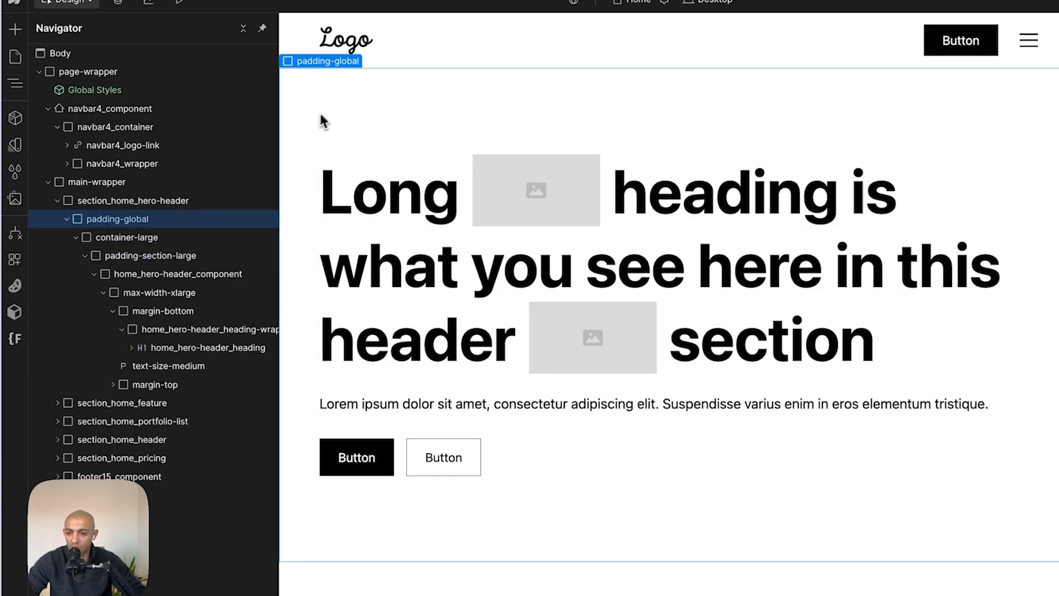
{"action": "left_click", "coordinate": [15, 312]}
{"action": "left_click", "coordinate": [147, 67]}
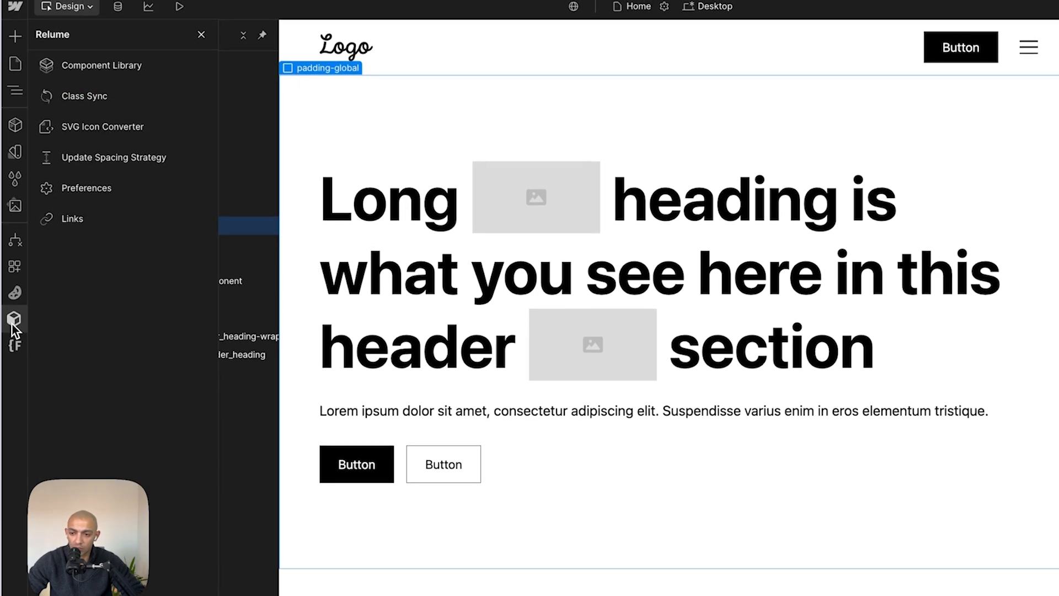
{"action": "left_click", "coordinate": [85, 98]}
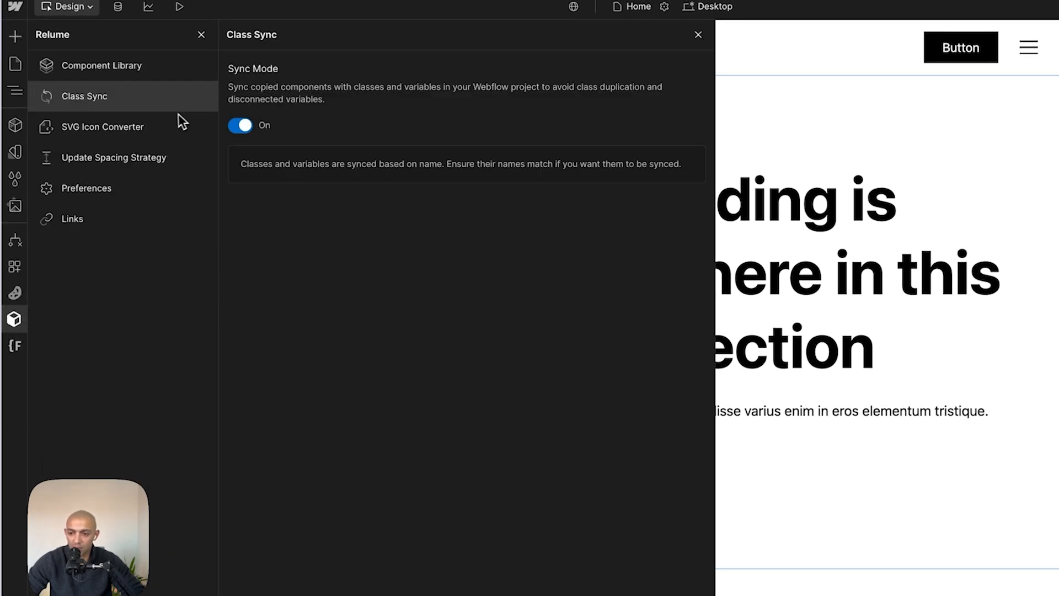
{"action": "left_click", "coordinate": [89, 138]}
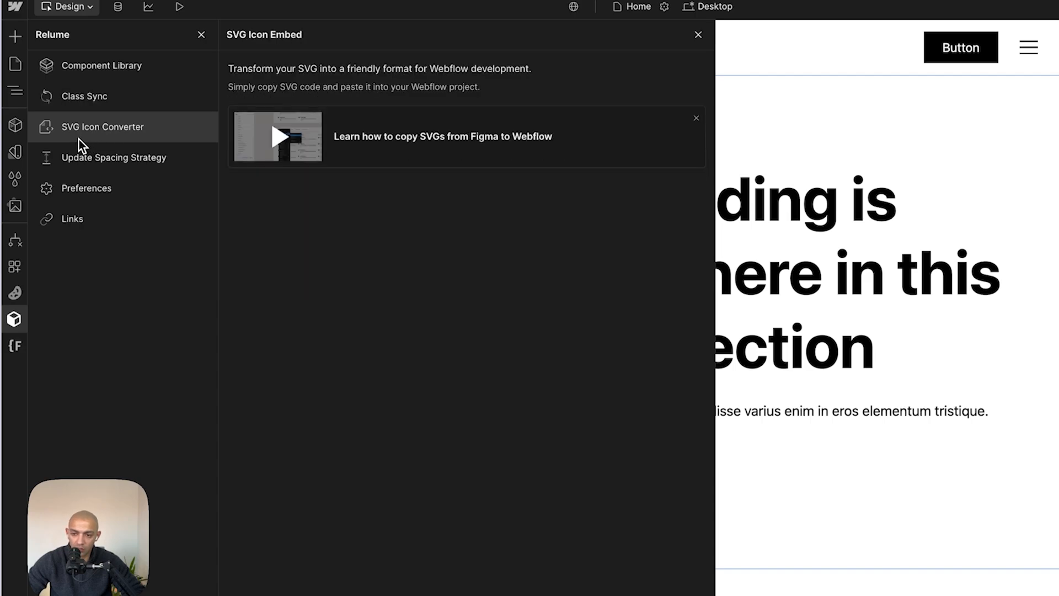
{"action": "left_click", "coordinate": [137, 68]}
{"action": "left_click", "coordinate": [676, 100]}
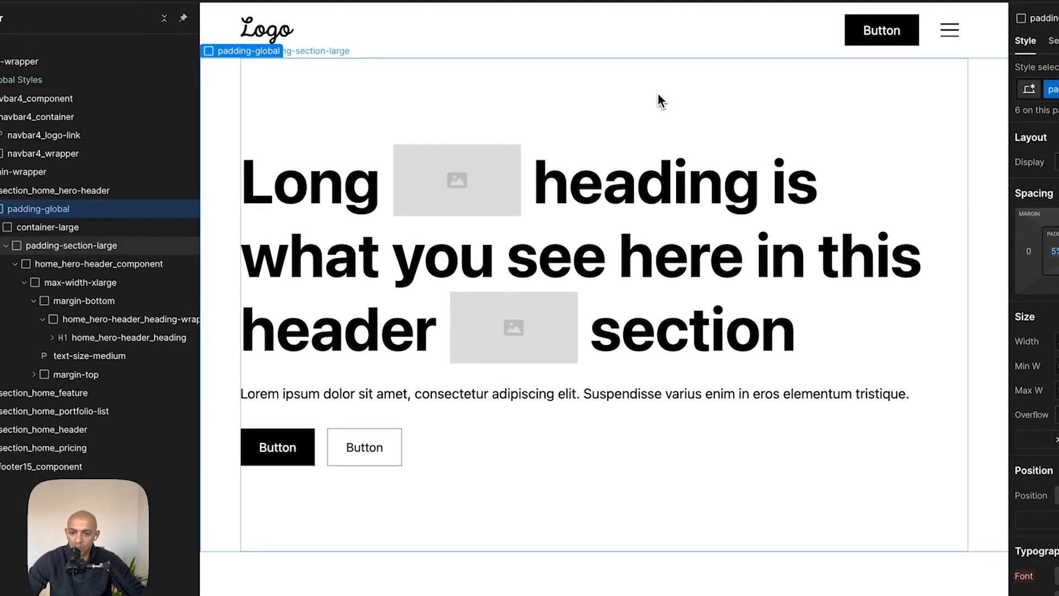
- Copy the Glimps logo text from the Figma design as SVG
{"action": "left_click", "coordinate": [271, 42]}
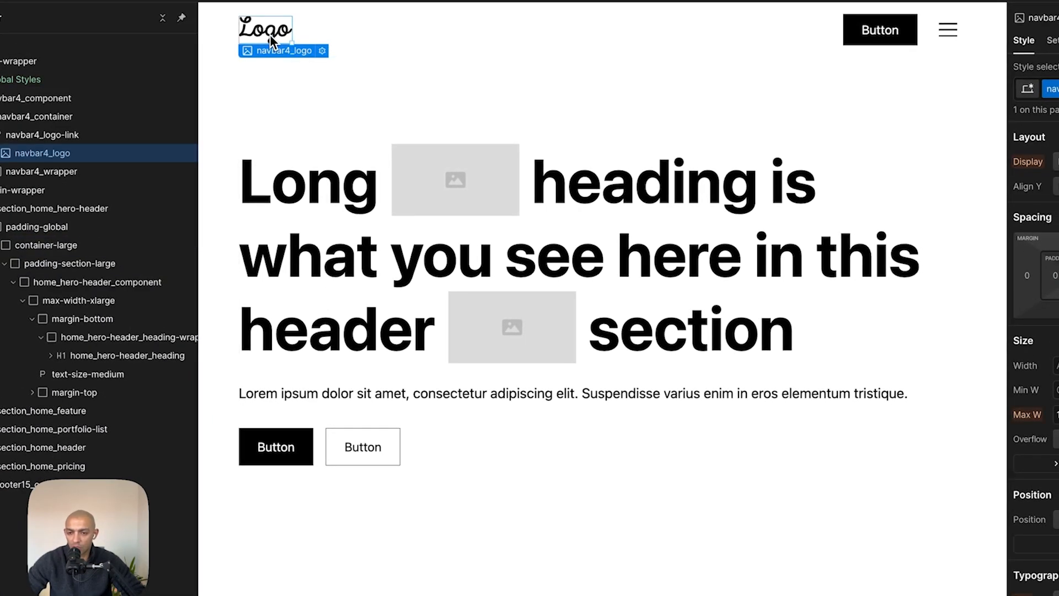
{"action": "key", "text": "super+Tab"}
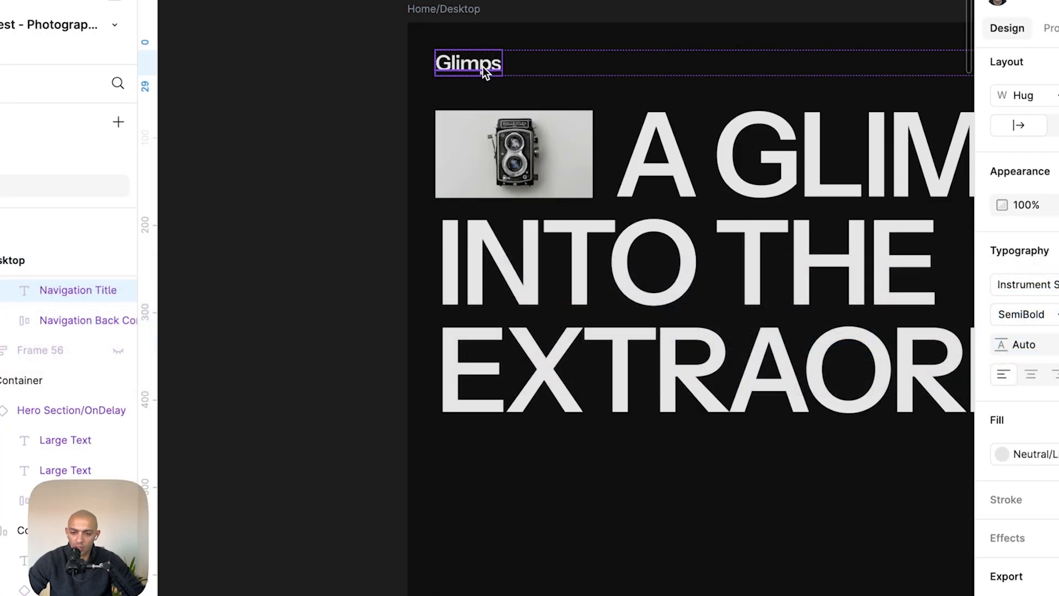
{"action": "right_click", "coordinate": [483, 66]}
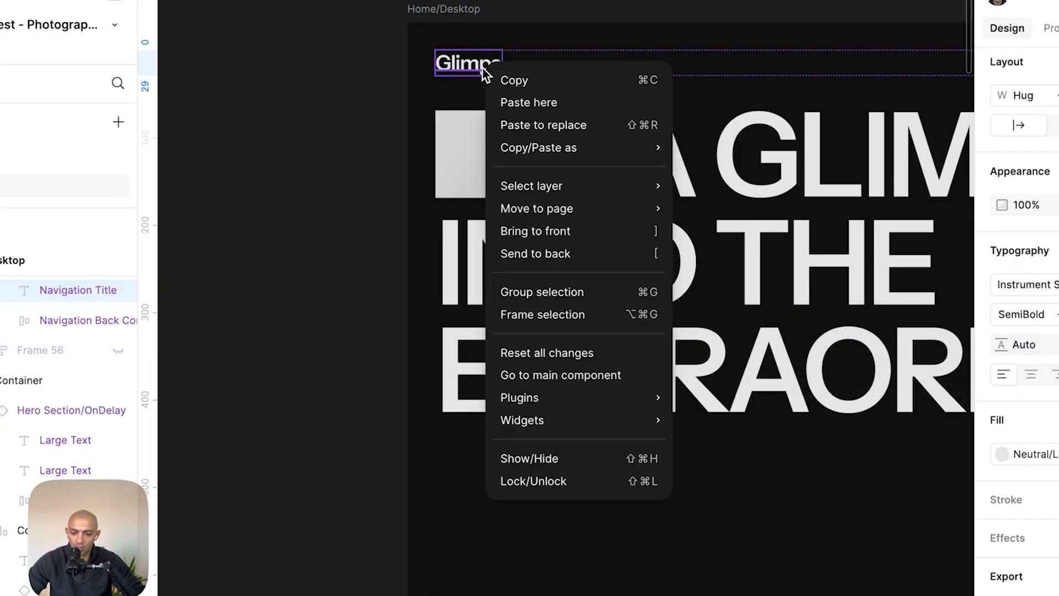
{"action": "mouse_move", "coordinate": [598, 150]}
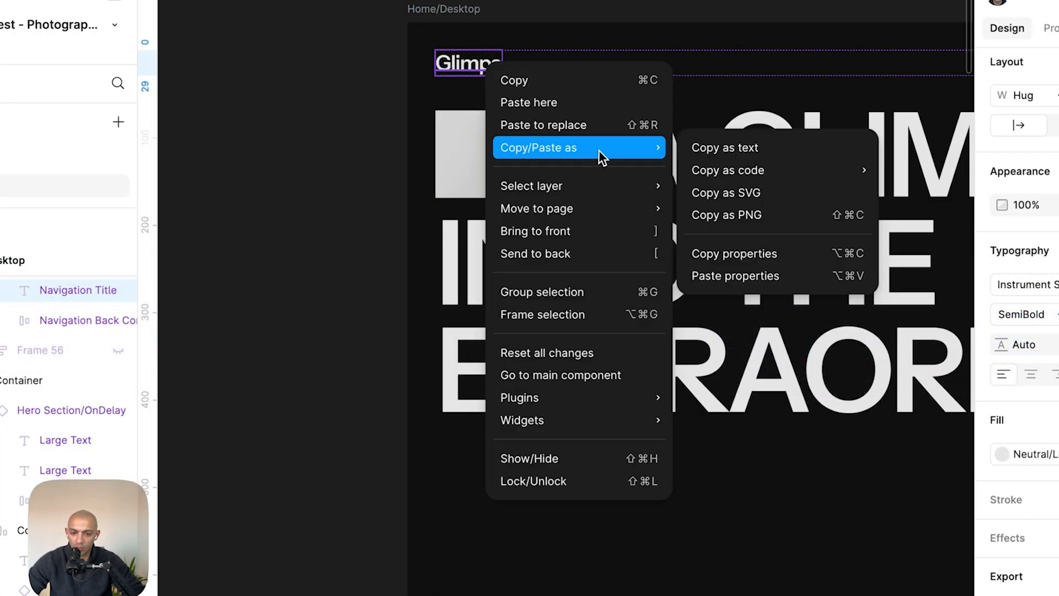
{"action": "left_click", "coordinate": [748, 193]}
{"action": "key", "text": "super+Tab"}
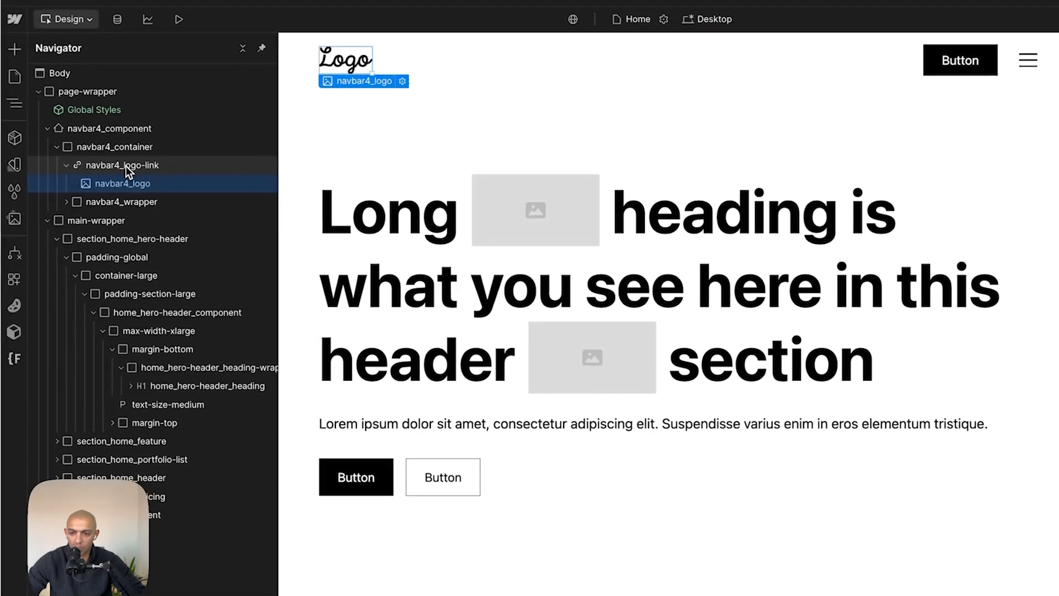
- Paste the SVG into navbar4_logo-link as an HTML embed, choosing Preserve SVG size
{"action": "left_click", "coordinate": [127, 166]}
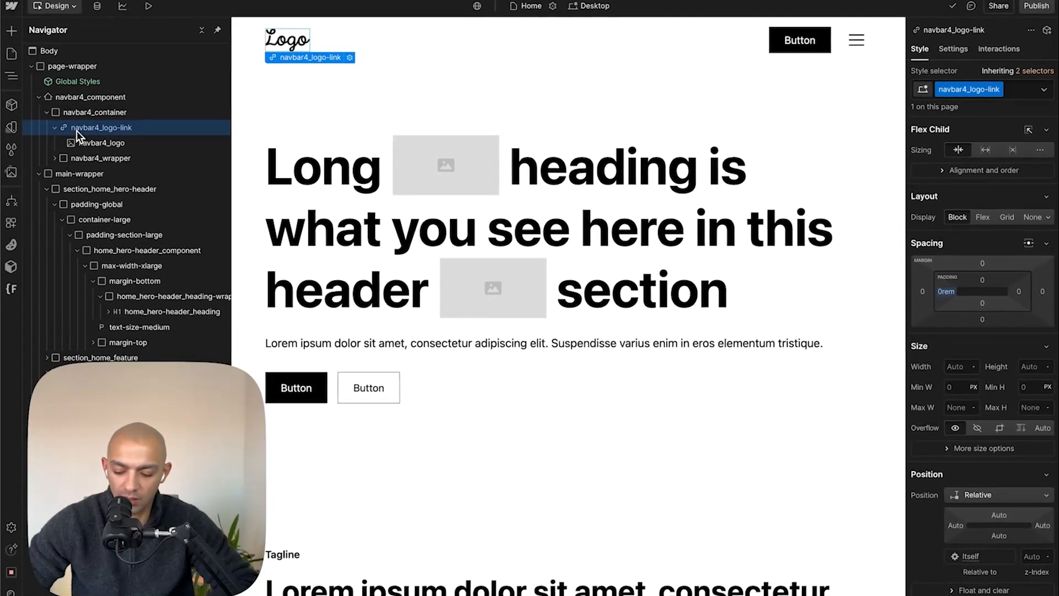
{"action": "key", "text": "super+v"}
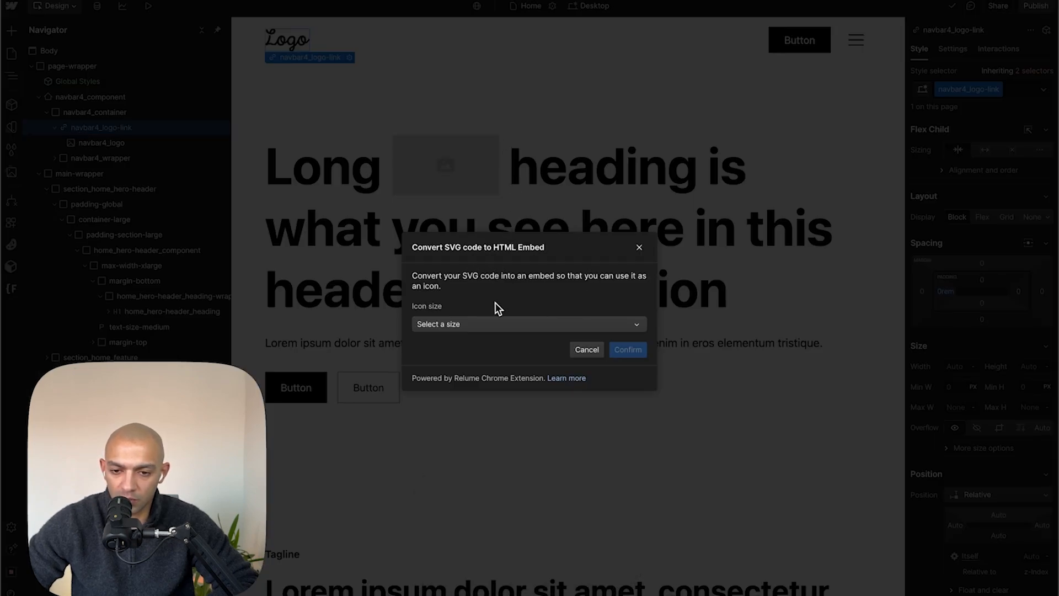
{"action": "left_click", "coordinate": [496, 325]}
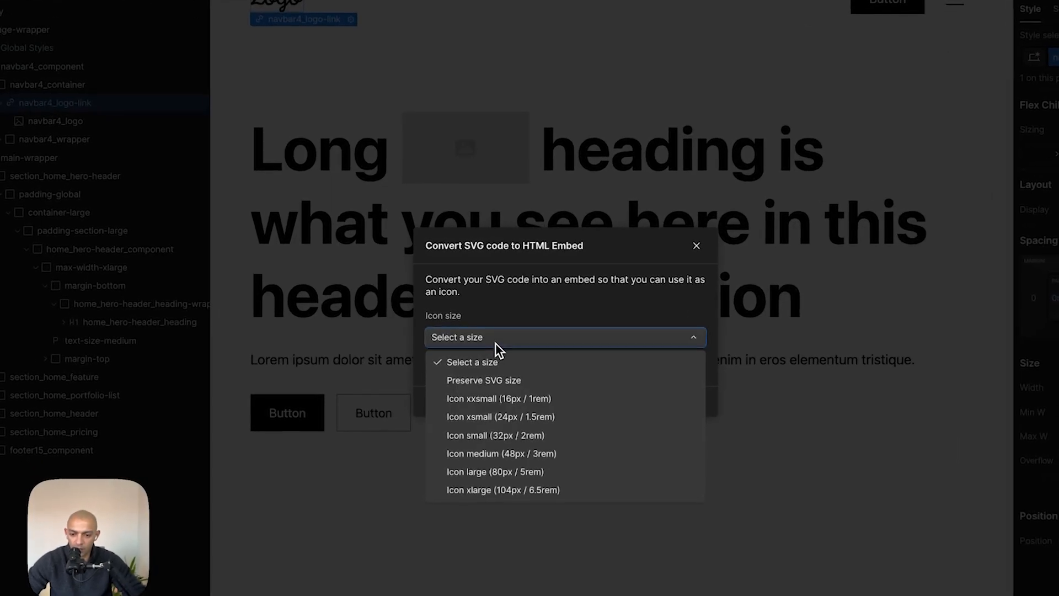
{"action": "left_click", "coordinate": [495, 385]}
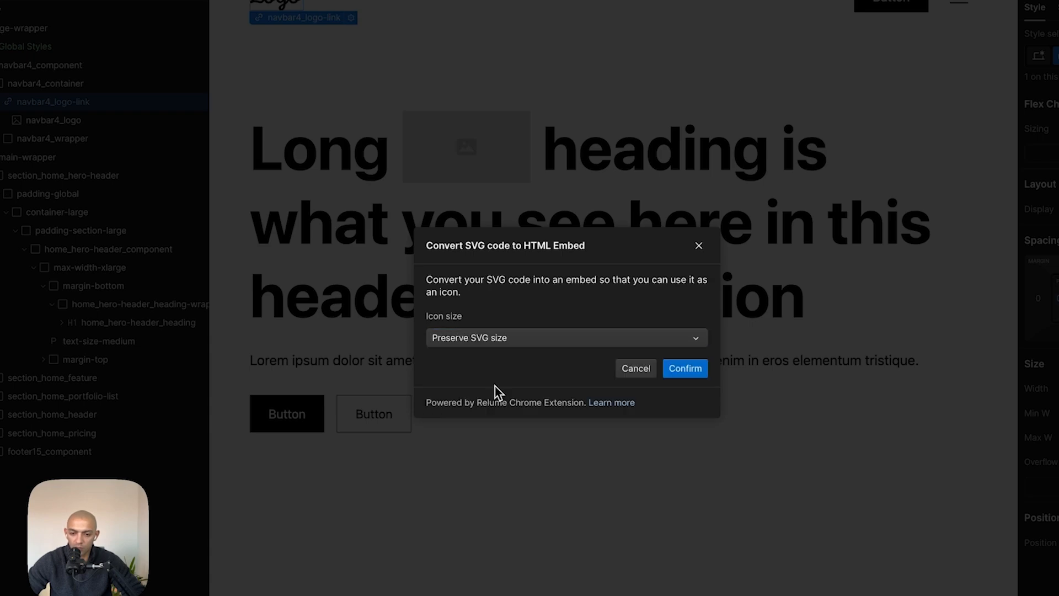
{"action": "left_click", "coordinate": [685, 369]}
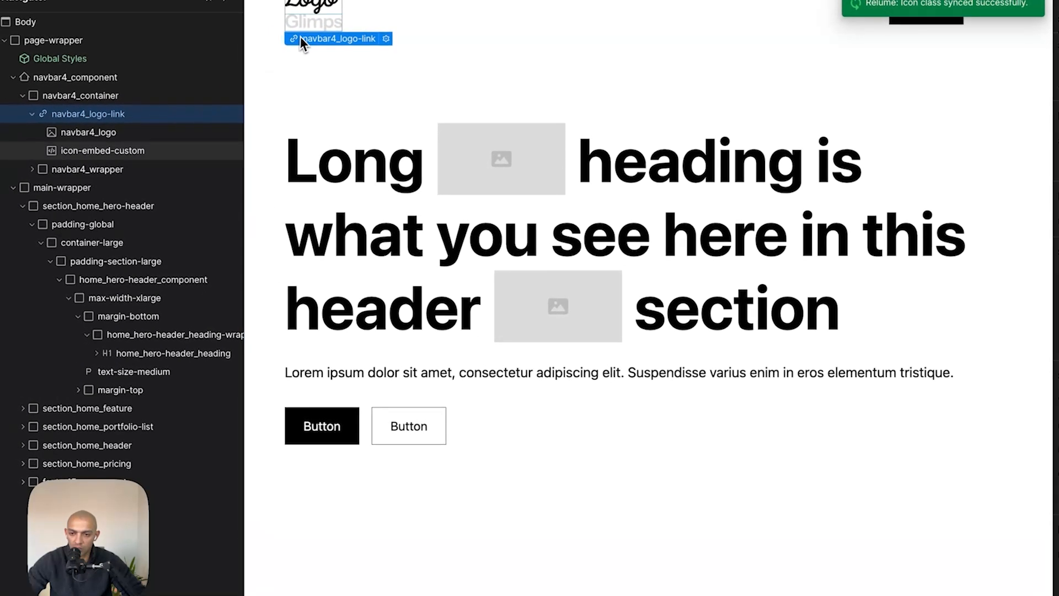
- Review the embedded SVG code, then delete the placeholder navbar4_logo image
{"action": "left_click", "coordinate": [309, 24]}
{"action": "double_click", "coordinate": [120, 154]}
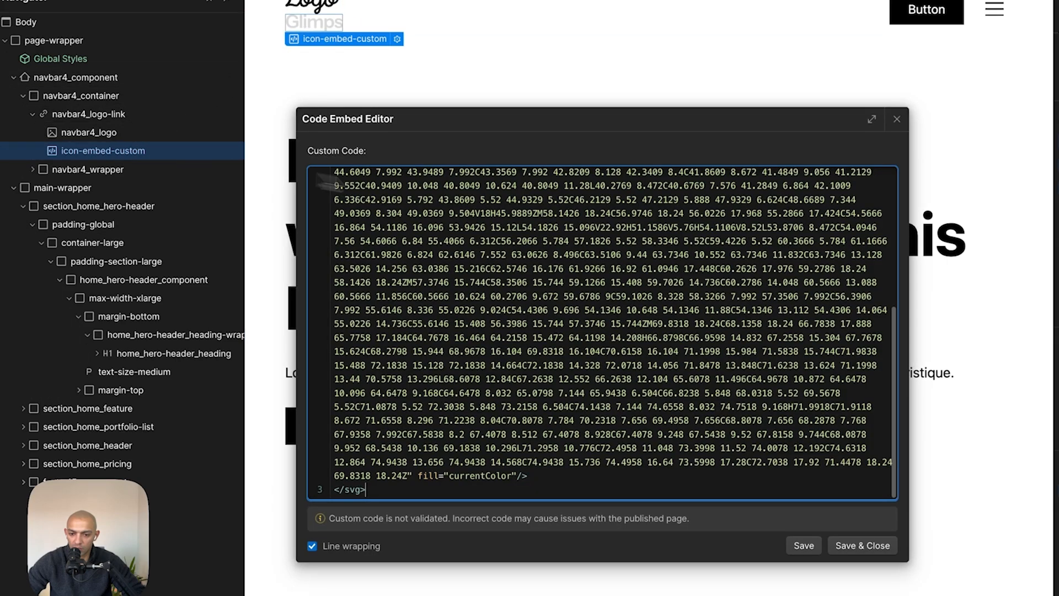
{"action": "double_click", "coordinate": [508, 476]}
{"action": "scroll", "coordinate": [617, 306], "scroll_direction": "up", "scroll_amount": 5}
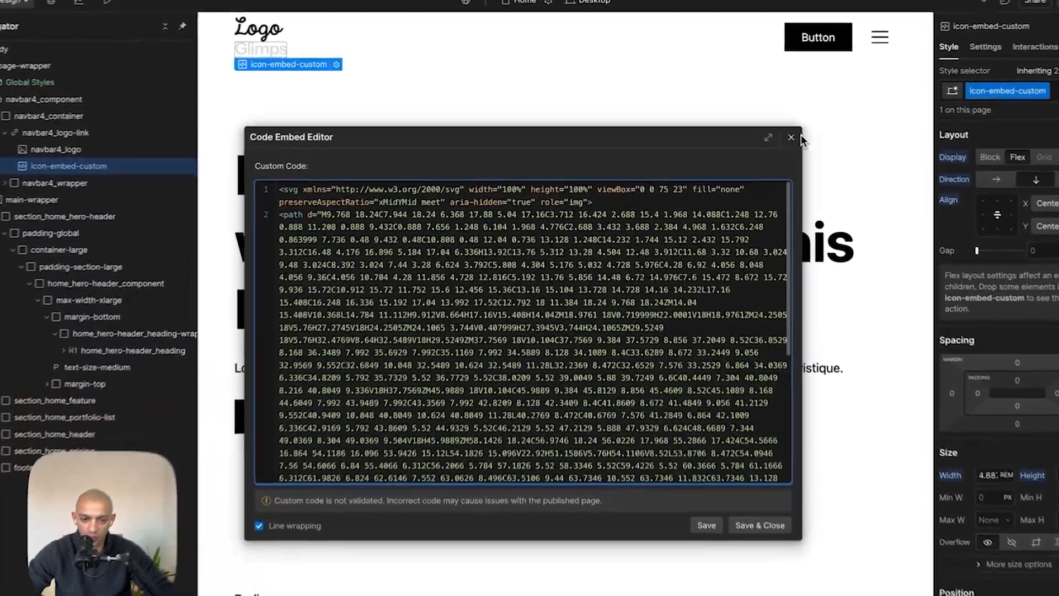
{"action": "left_click", "coordinate": [776, 131]}
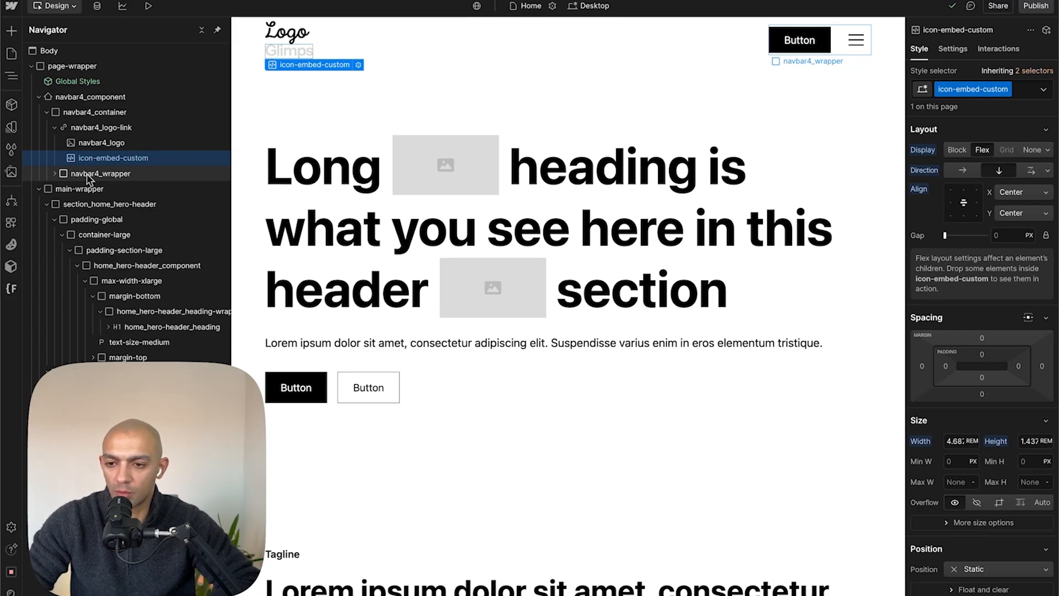
{"action": "left_click", "coordinate": [101, 143]}
{"action": "key", "text": "BackSpace"}
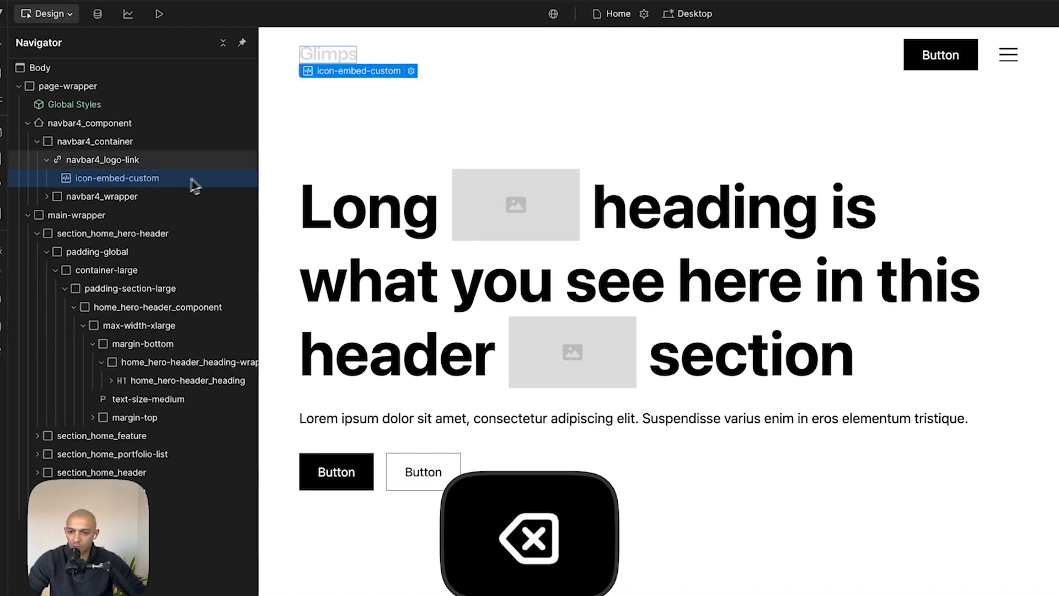
- Set the Body (All Pages) background primary colour variable to neutral darkest
{"action": "left_click", "coordinate": [158, 164]}
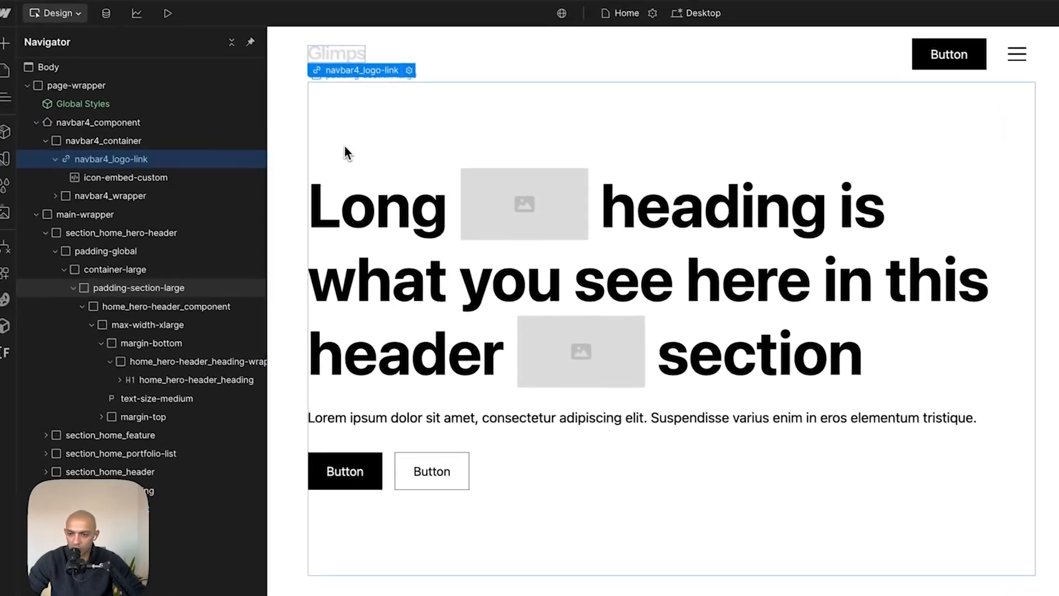
{"action": "left_click", "coordinate": [345, 153]}
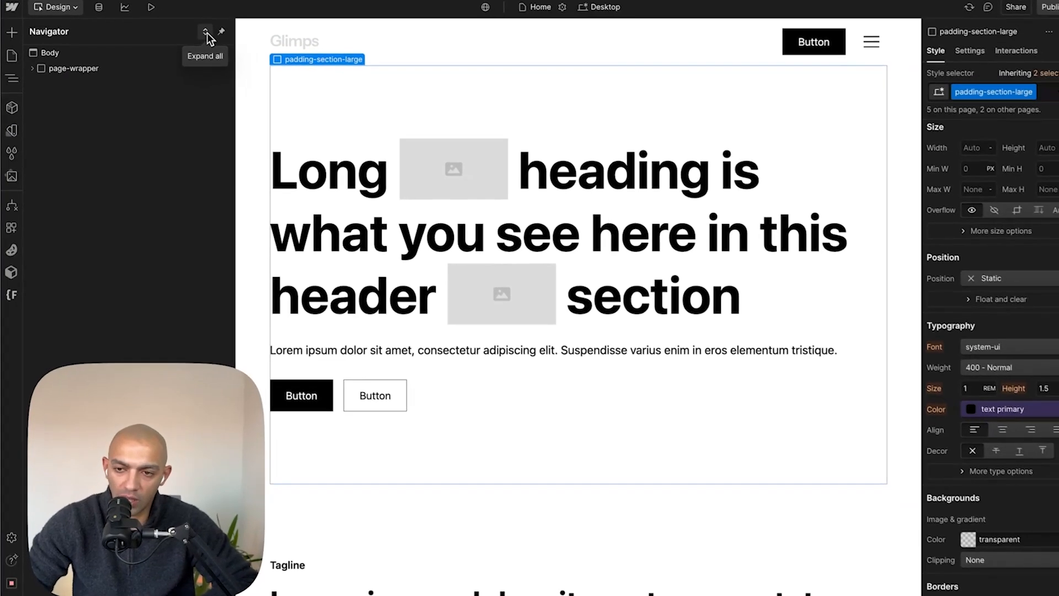
{"action": "left_click", "coordinate": [174, 52]}
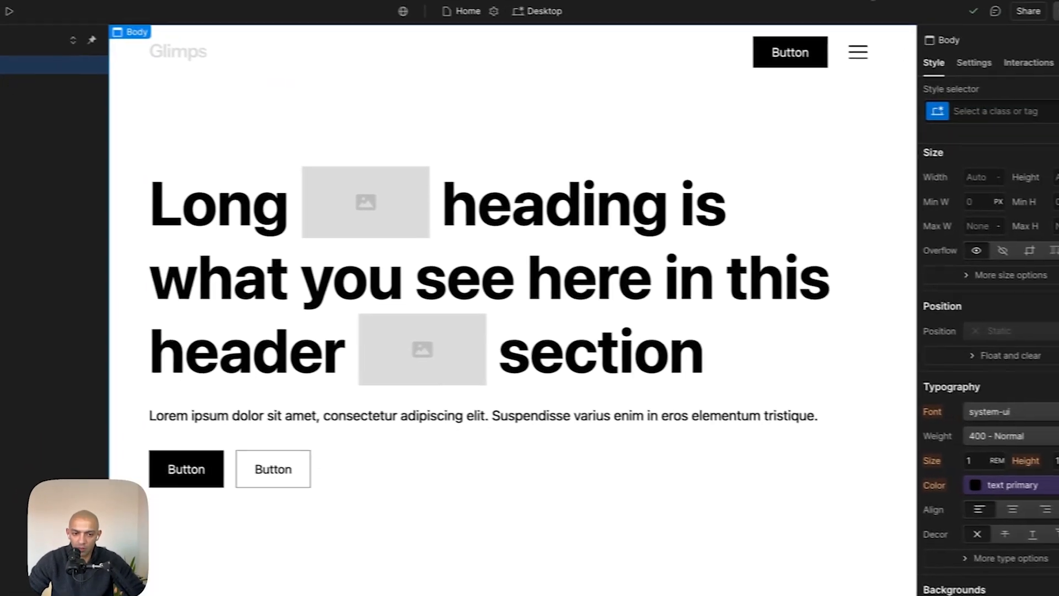
{"action": "left_click", "coordinate": [946, 110]}
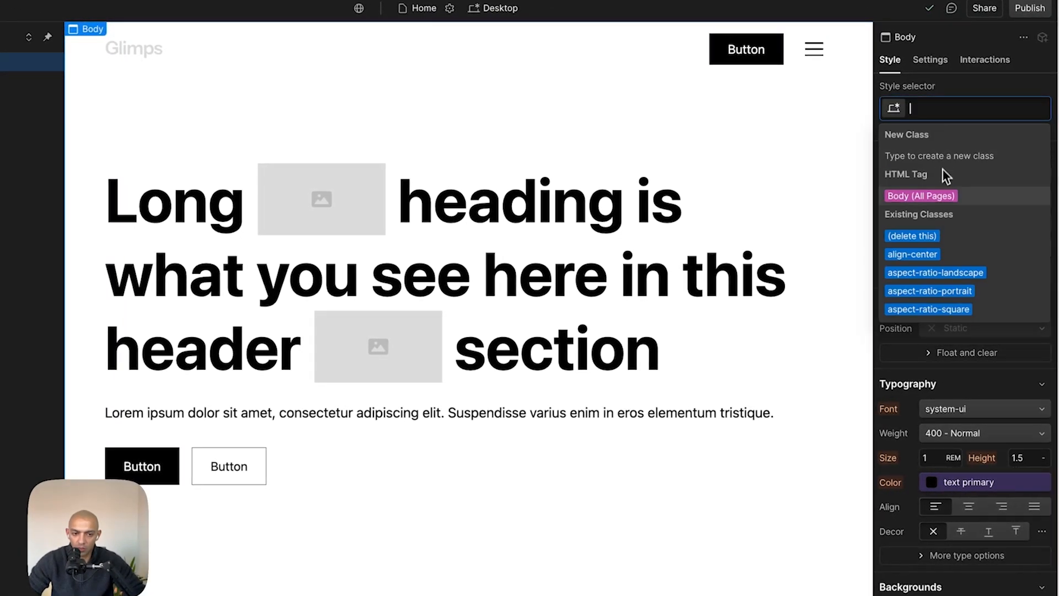
{"action": "left_click", "coordinate": [938, 196]}
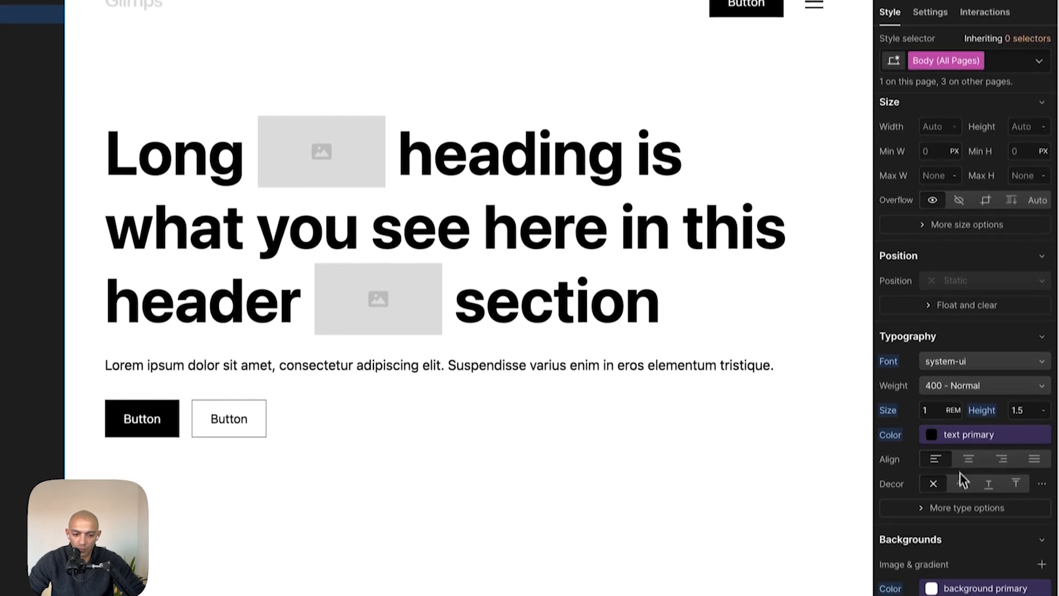
{"action": "scroll", "coordinate": [963, 475], "scroll_direction": "down", "scroll_amount": 3}
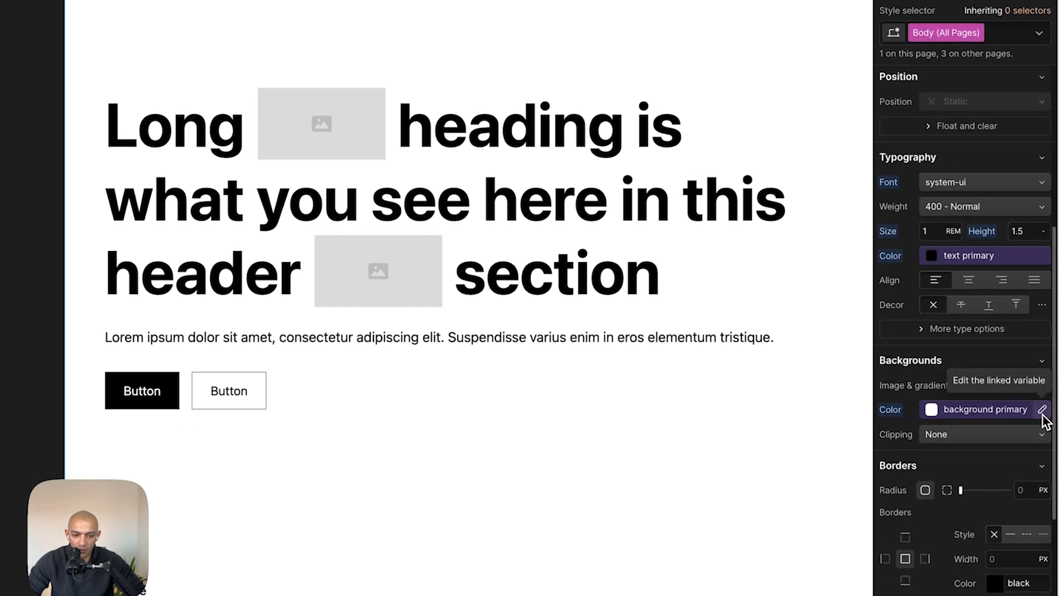
{"action": "left_click", "coordinate": [1044, 415]}
{"action": "left_click", "coordinate": [963, 498]}
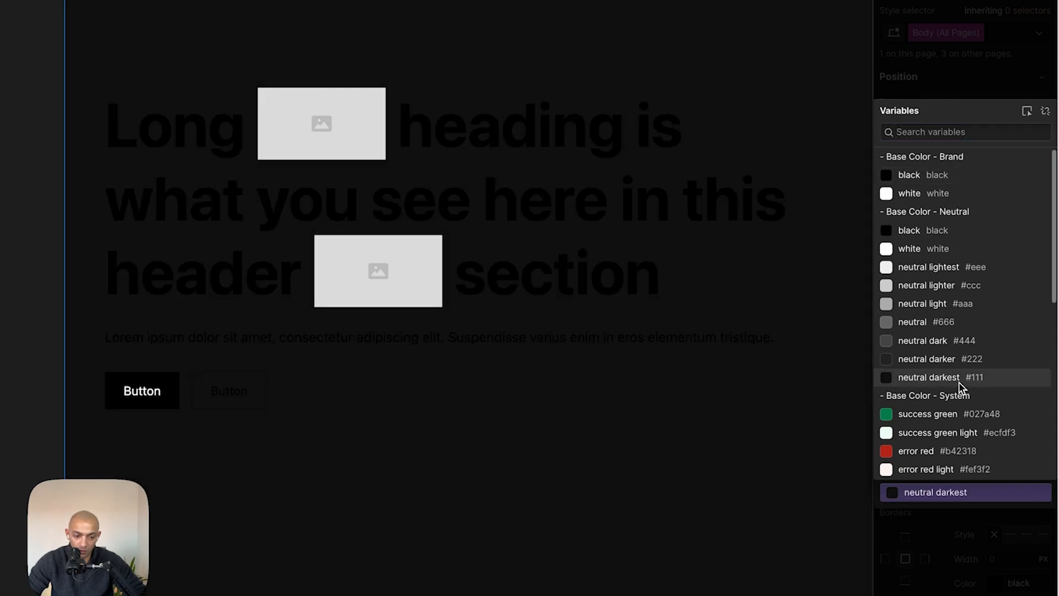
{"action": "left_click", "coordinate": [960, 381]}
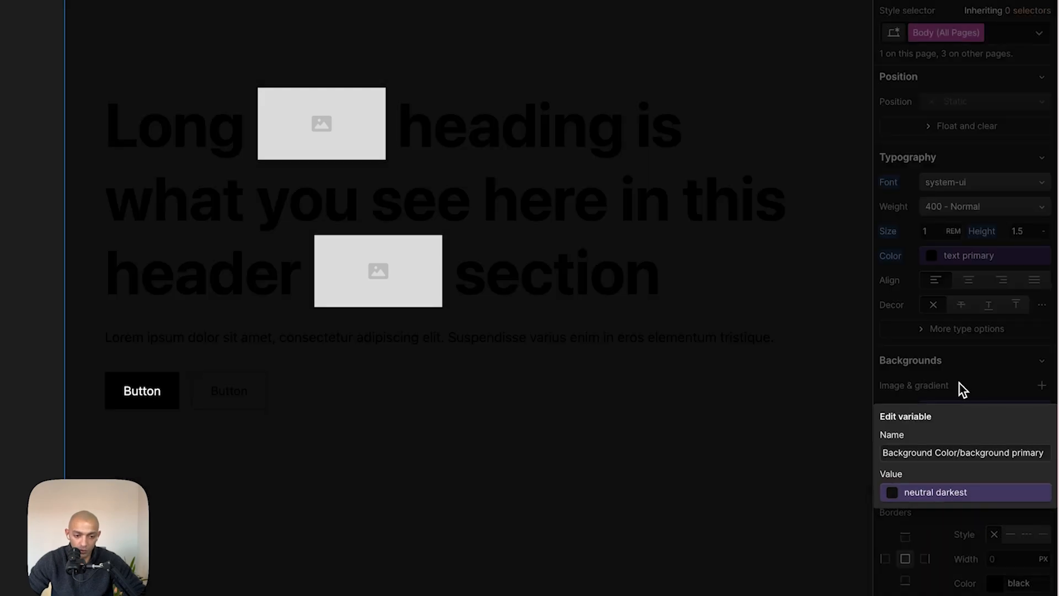
{"action": "left_click", "coordinate": [1000, 396]}
- Search the colour variables for an e5e5 value from the text colour picker
{"action": "left_click", "coordinate": [1015, 260]}
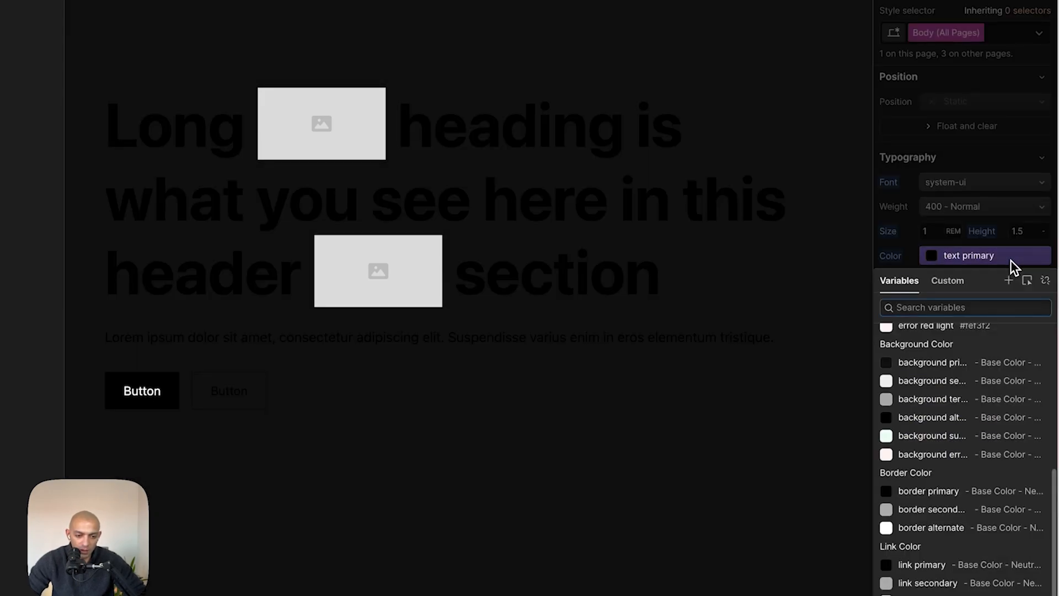
{"action": "type", "text": "35"}
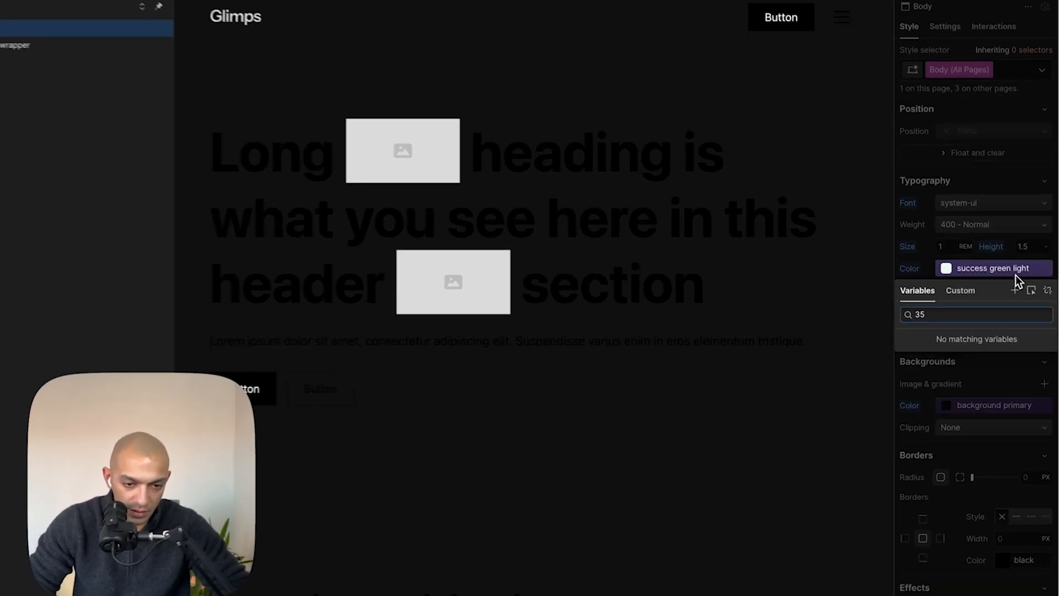
{"action": "key", "text": "BackSpace"}
{"action": "key", "text": "BackSpace"}
{"action": "type", "text": "e5e5"}
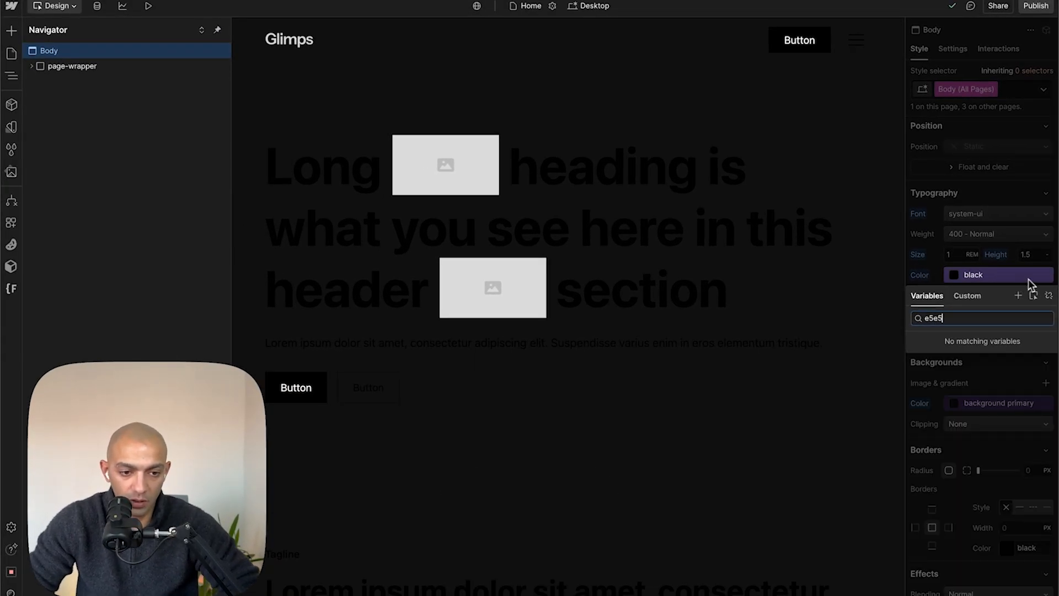
{"action": "left_click", "coordinate": [1012, 273]}
{"action": "left_click", "coordinate": [1003, 277]}
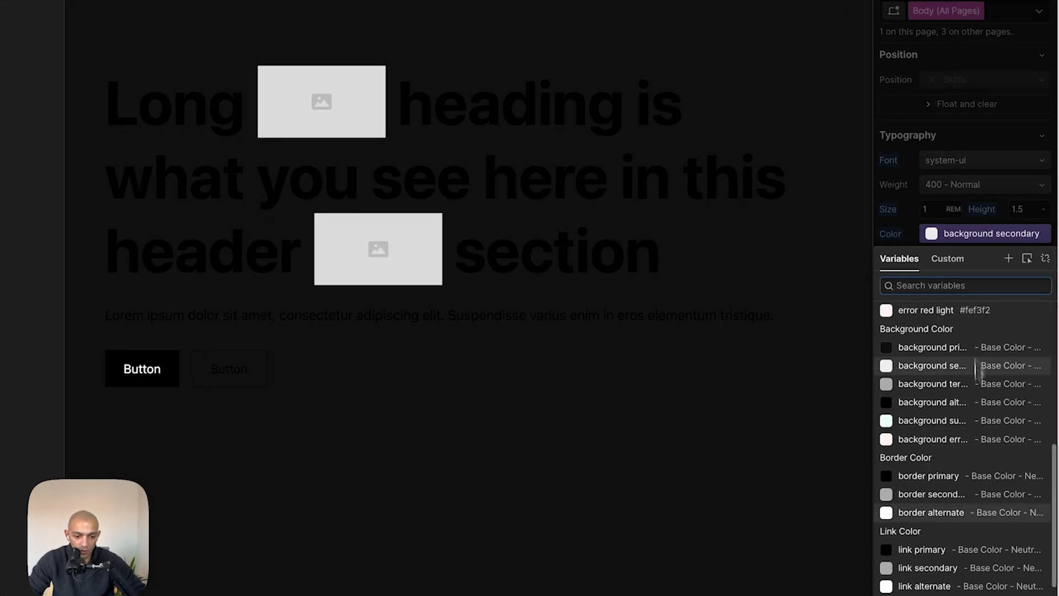
{"action": "key", "text": "Escape"}
- Edit the text primary colour variable and set its value to white
{"action": "left_click", "coordinate": [1040, 234]}
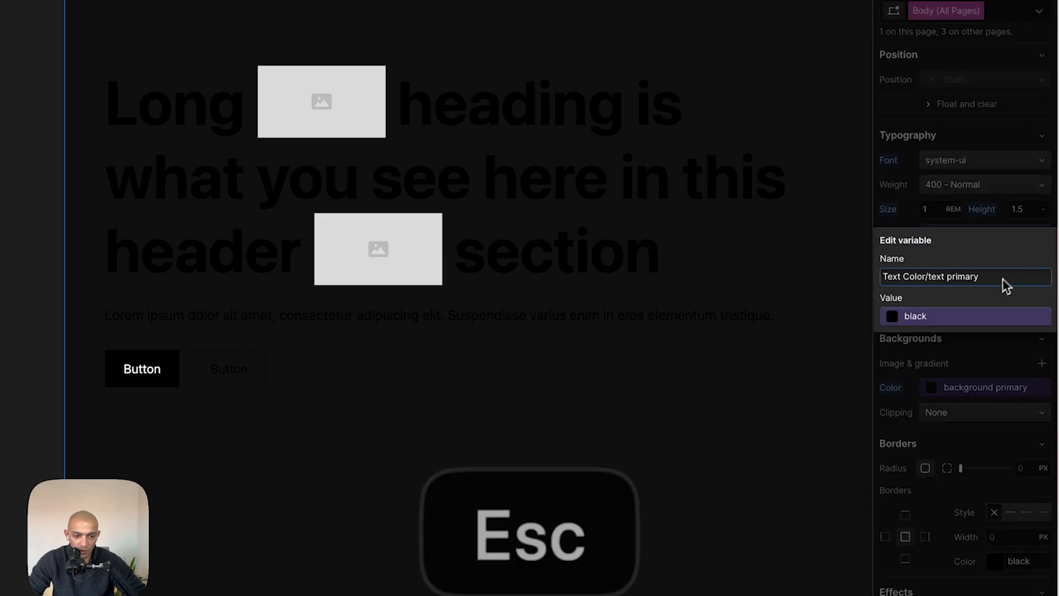
{"action": "left_click", "coordinate": [1018, 316]}
{"action": "left_click", "coordinate": [1043, 141]}
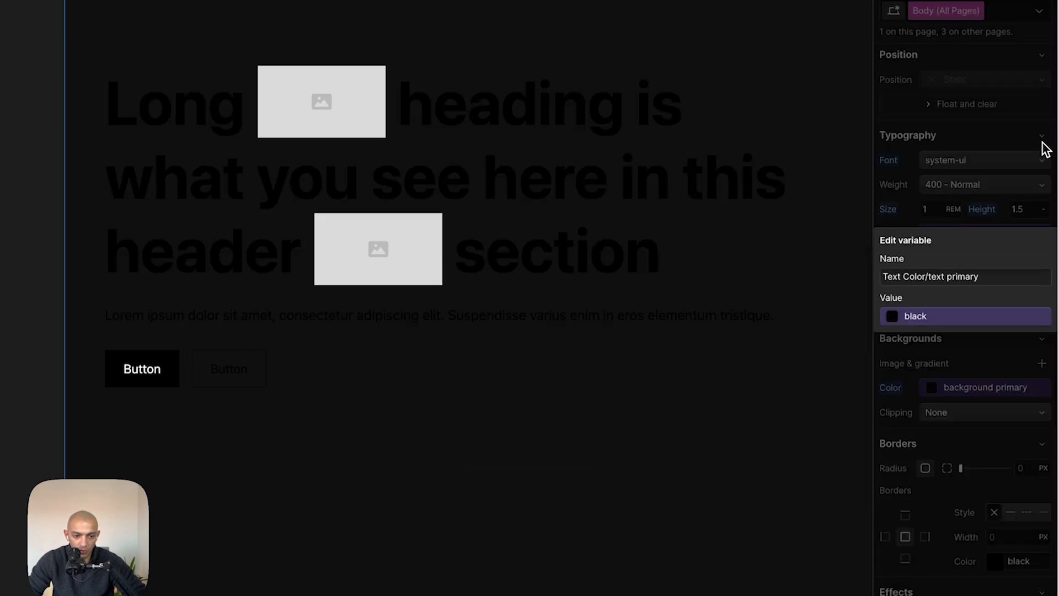
{"action": "left_click", "coordinate": [971, 325]}
{"action": "left_click", "coordinate": [1045, 139]}
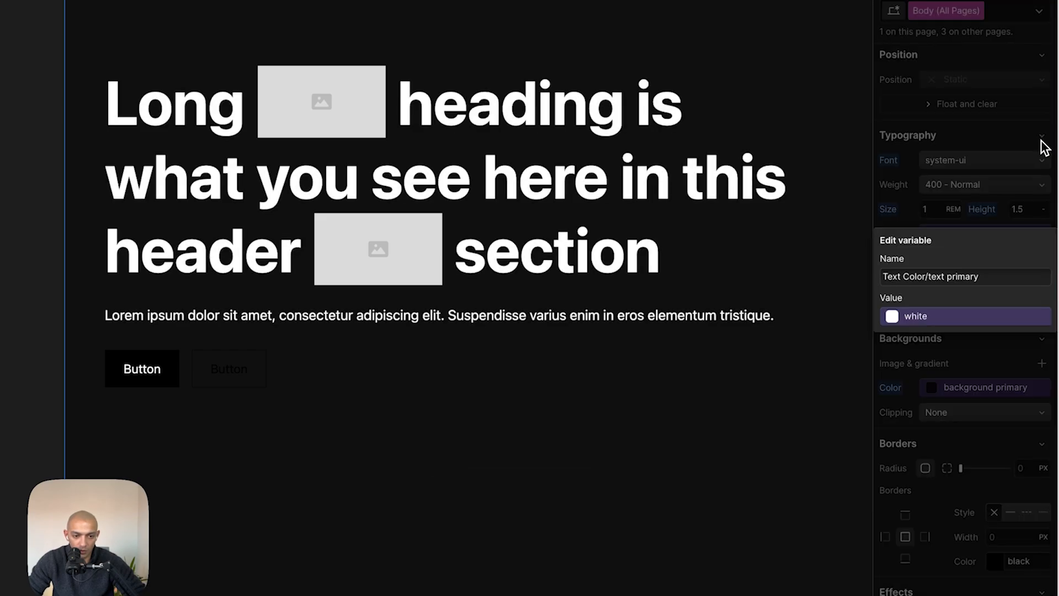
{"action": "key", "text": "Escape"}
- Edit the text primary colour variable again and set its value to neutral lightest
{"action": "left_click", "coordinate": [947, 232]}
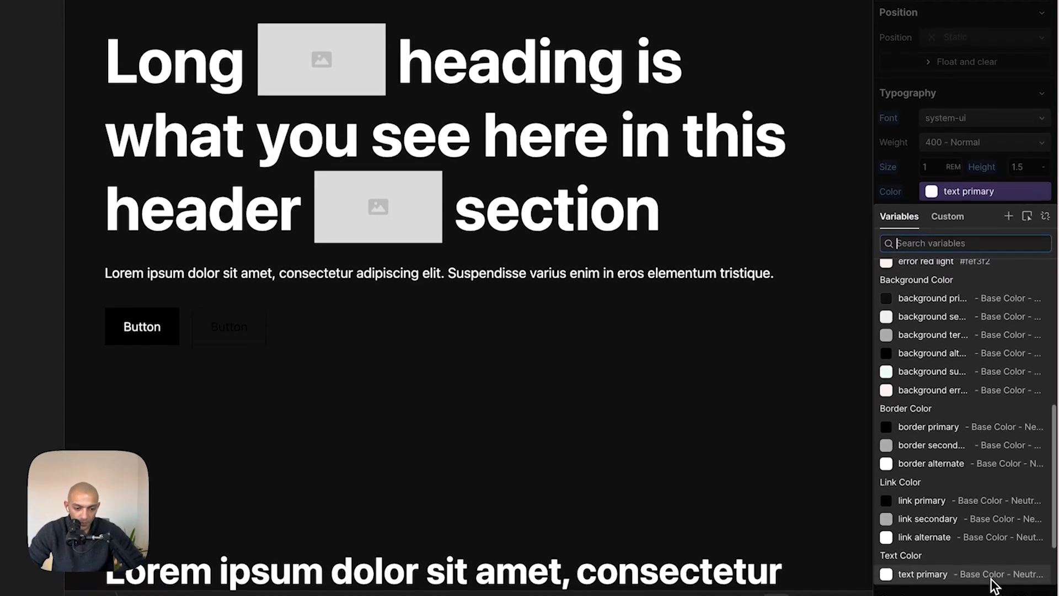
{"action": "left_click", "coordinate": [992, 576]}
{"action": "left_click", "coordinate": [1042, 186]}
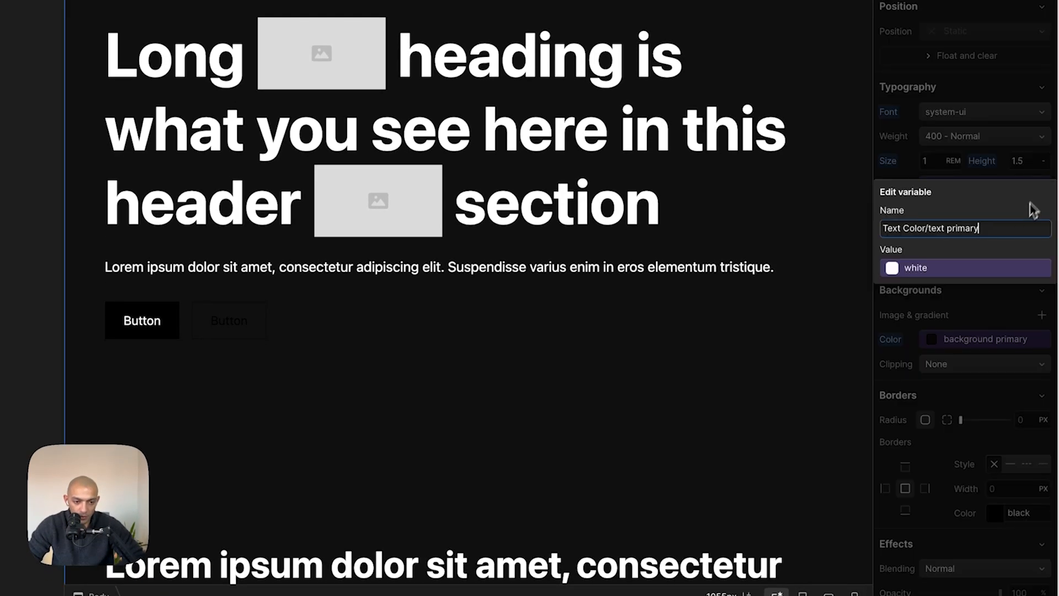
{"action": "left_click", "coordinate": [1006, 267]}
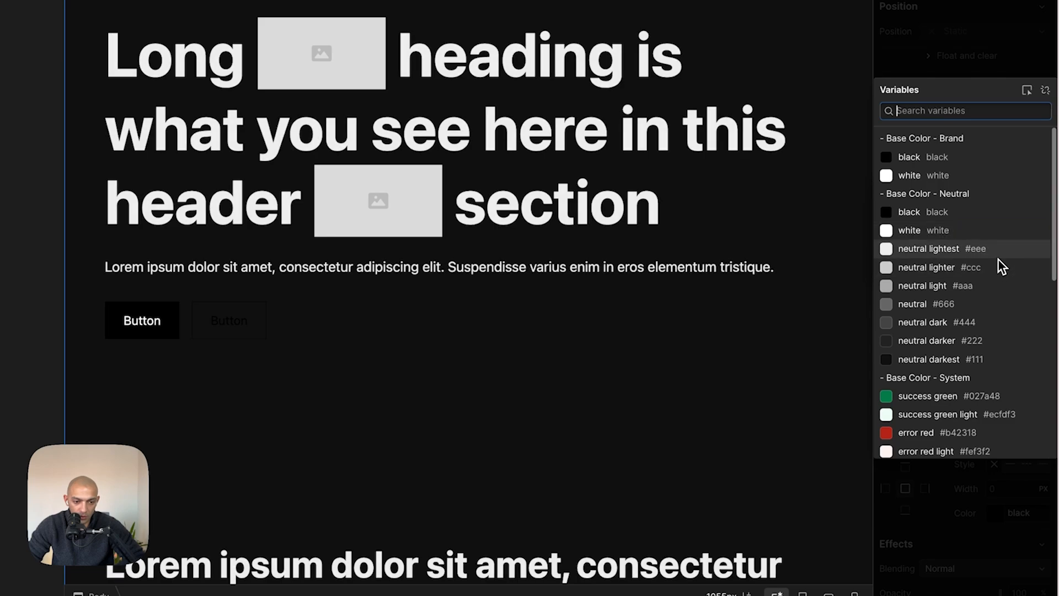
{"action": "left_click", "coordinate": [998, 257]}
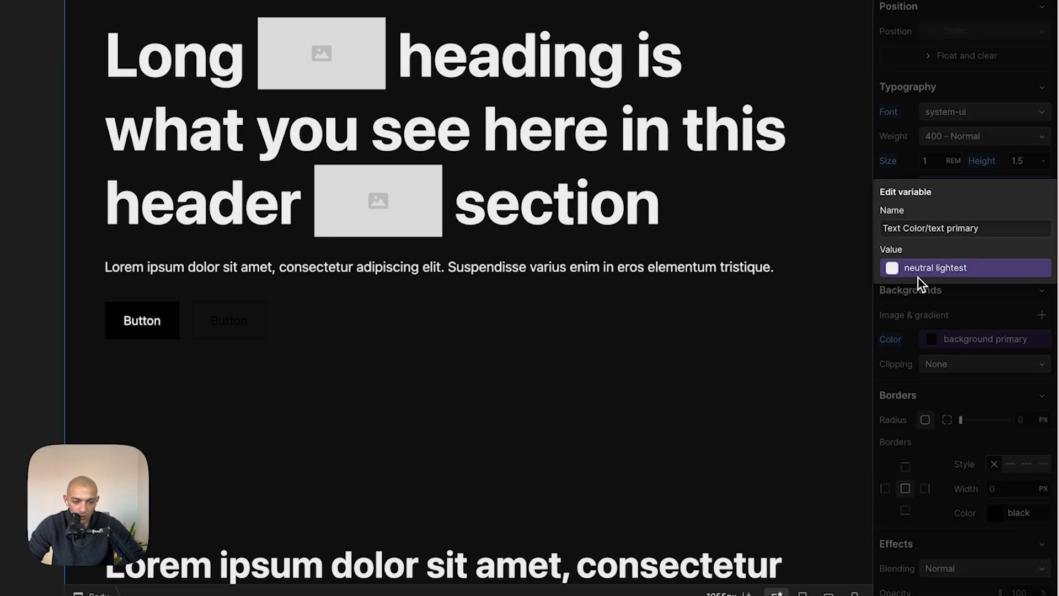
- Open the variables panel and set the neutral lightest colour variable to #e5e5e5
{"action": "left_click", "coordinate": [796, 323]}
{"action": "key", "text": "v"}
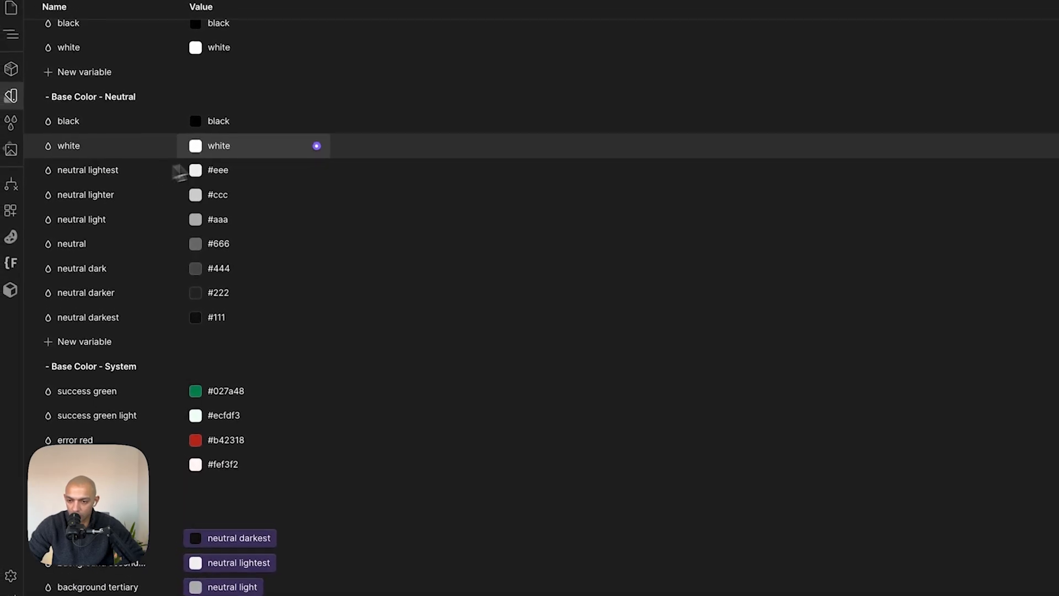
{"action": "left_click", "coordinate": [221, 147]}
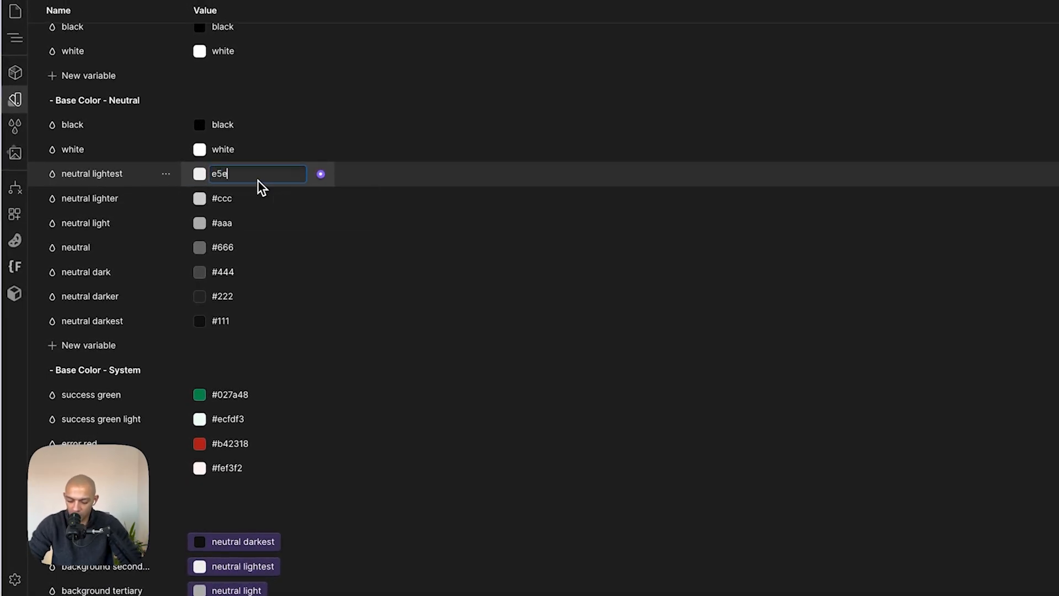
{"action": "key", "text": "Return"}
- Check the hero heading's text colour variable in the colour list
{"action": "key", "text": "super+Tab"}
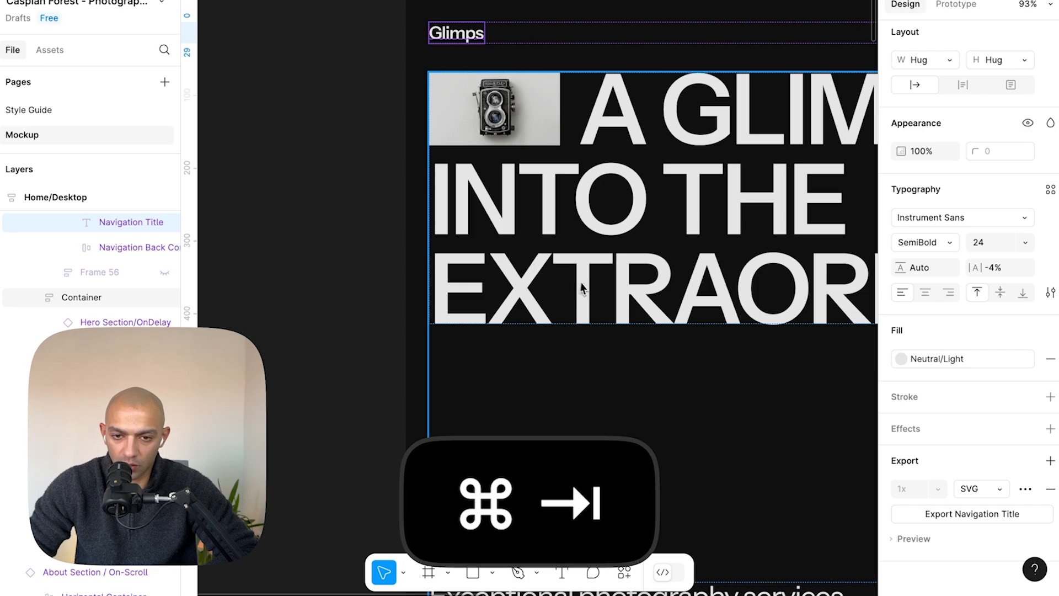
{"action": "key", "text": "super+Tab"}
{"action": "key", "text": "Escape"}
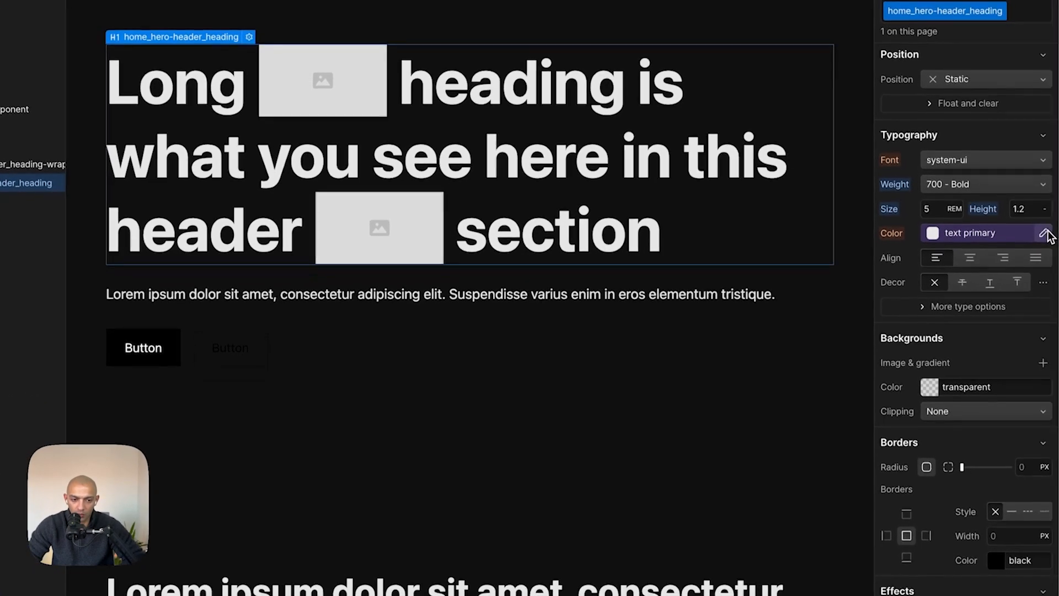
{"action": "left_click", "coordinate": [1048, 235]}
{"action": "left_click", "coordinate": [1040, 307]}
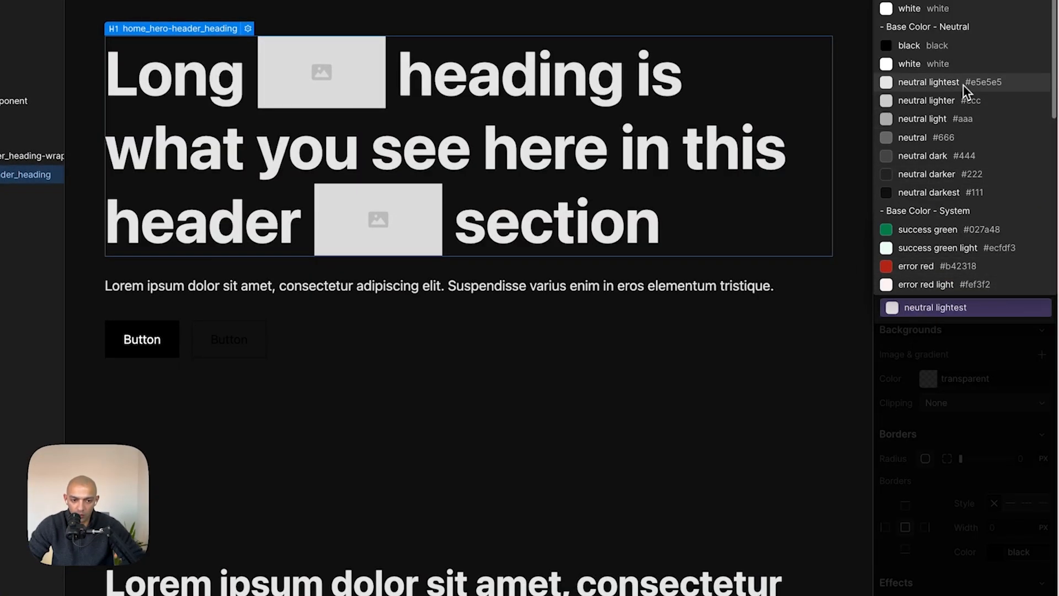
{"action": "key", "text": "Escape"}
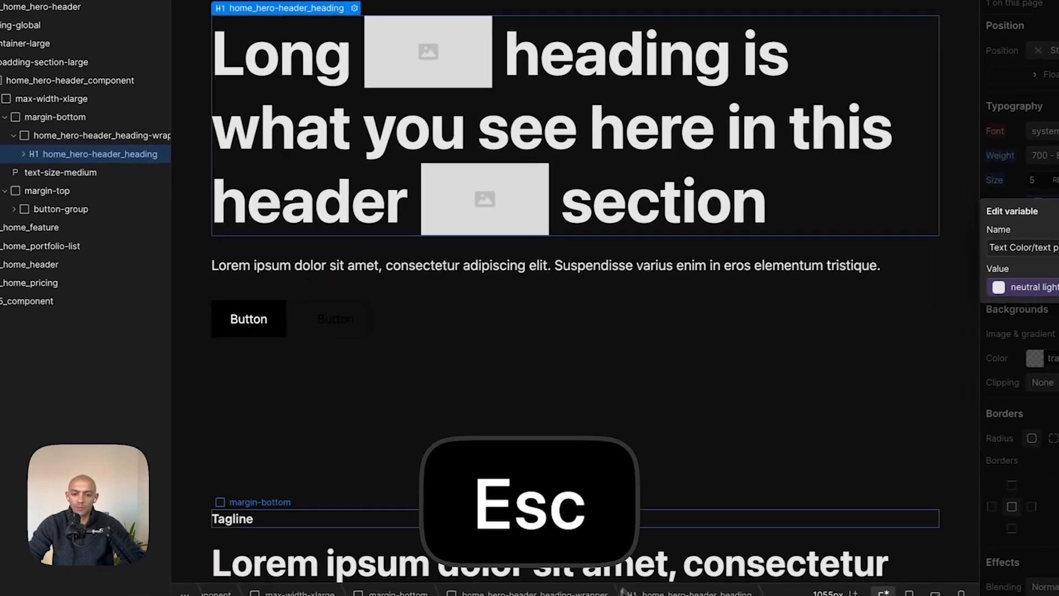
- Select the hero button and, after comparing the Figma Explore link, set the button's padding to 0 on all sides
{"action": "left_click", "coordinate": [657, 469]}
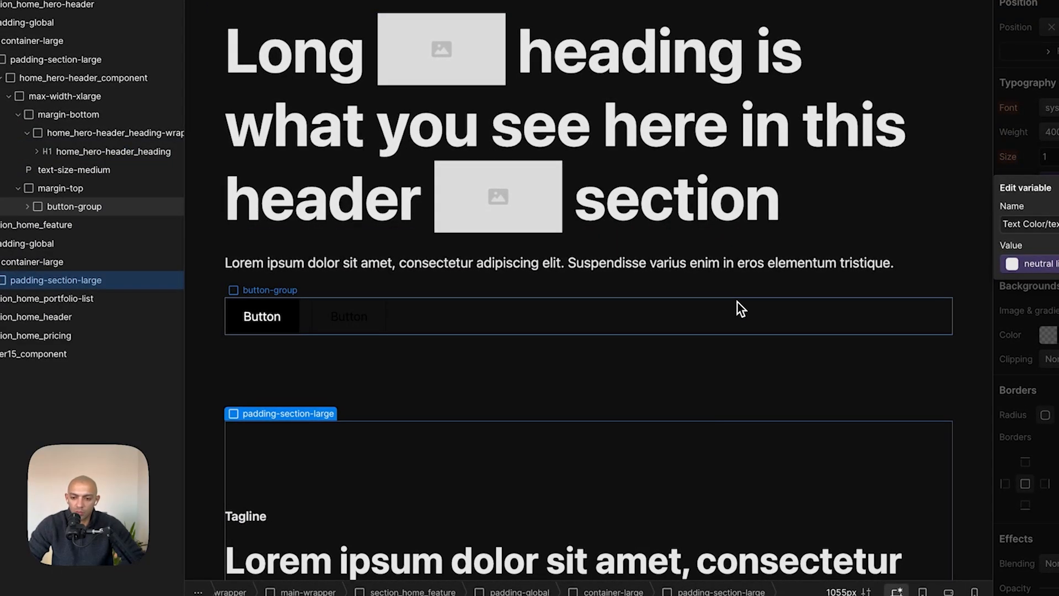
{"action": "left_click", "coordinate": [281, 331]}
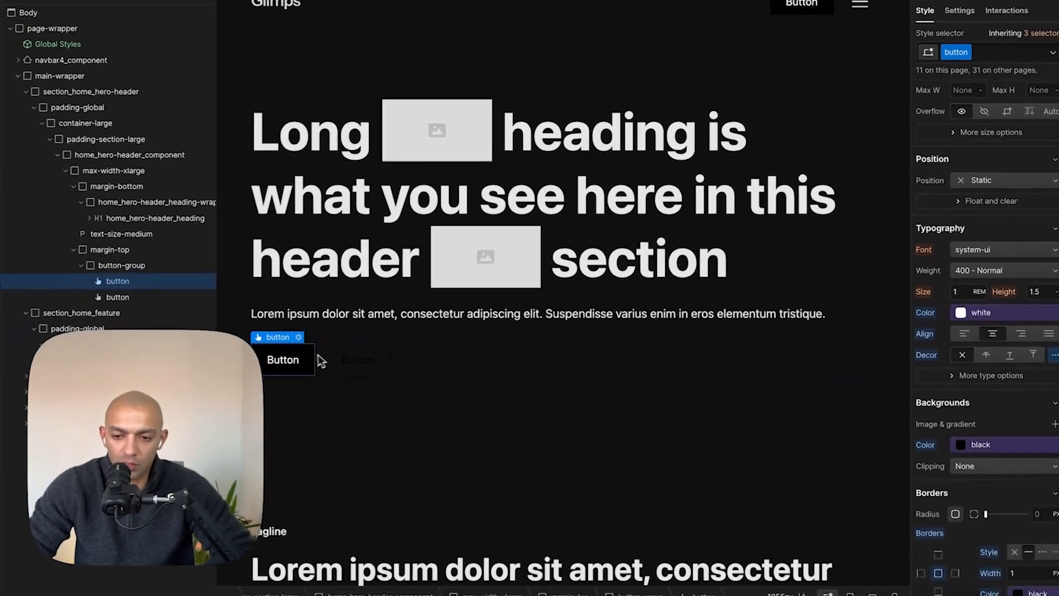
{"action": "key", "text": "super+Tab"}
{"action": "scroll", "coordinate": [386, 375], "scroll_direction": "right", "scroll_amount": 5}
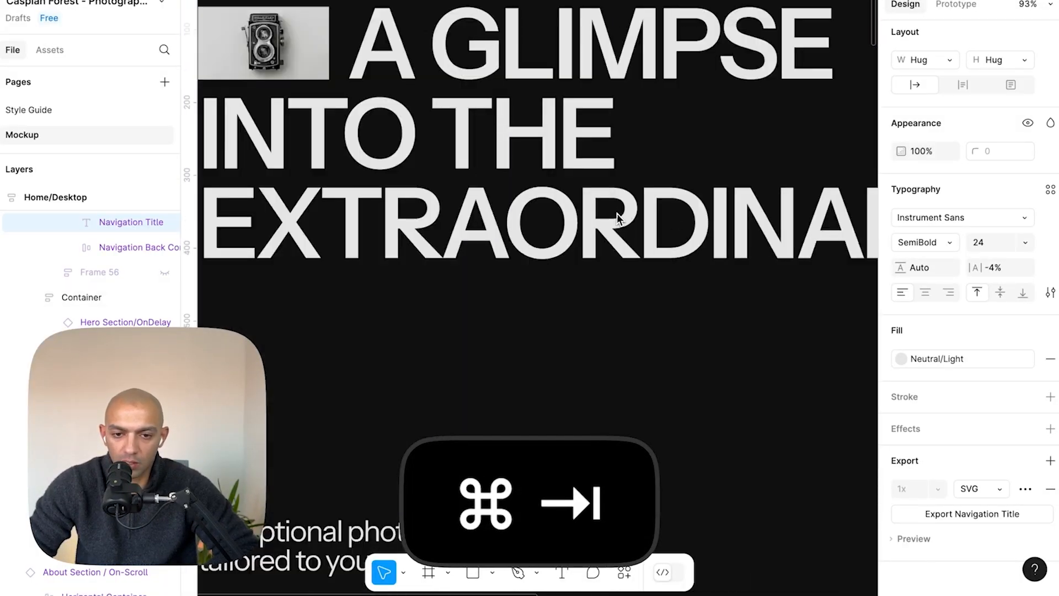
{"action": "scroll", "coordinate": [469, 386], "scroll_direction": "down", "scroll_amount": 6}
{"action": "scroll", "coordinate": [552, 395], "scroll_direction": "left", "scroll_amount": 3}
{"action": "left_click", "coordinate": [570, 399]}
{"action": "key", "text": "super+Tab"}
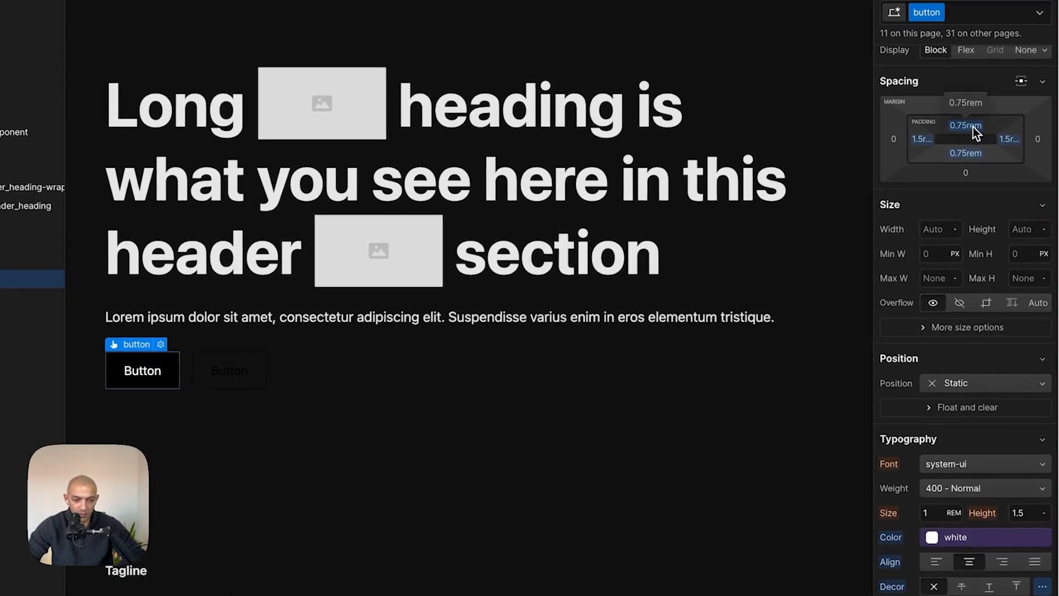
{"action": "left_click", "coordinate": [987, 150]}
{"action": "type", "text": "0"}
{"action": "key", "text": "shift+Return"}
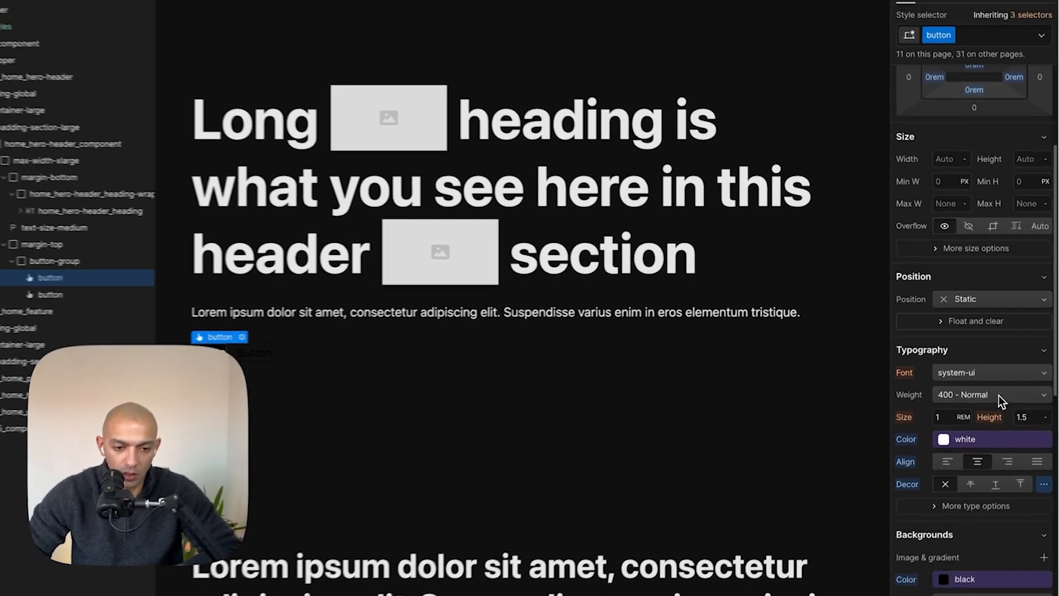
- Inspect the Explore link's typography settings in the Figma design
{"action": "key", "text": "super+Tab"}
{"action": "key", "text": "super+Tab"}
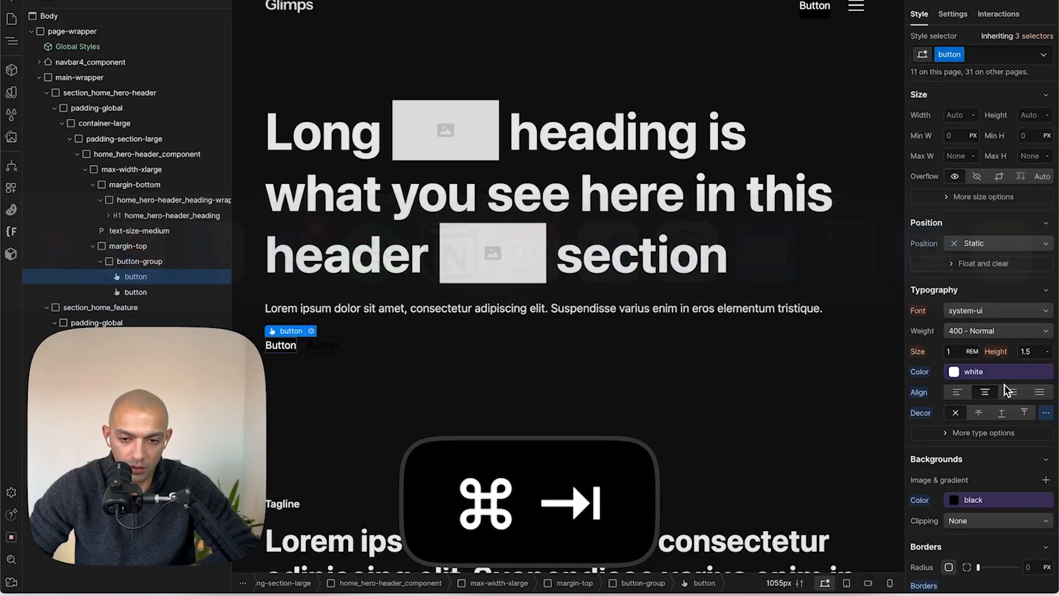
{"action": "key", "text": "super+Tab"}
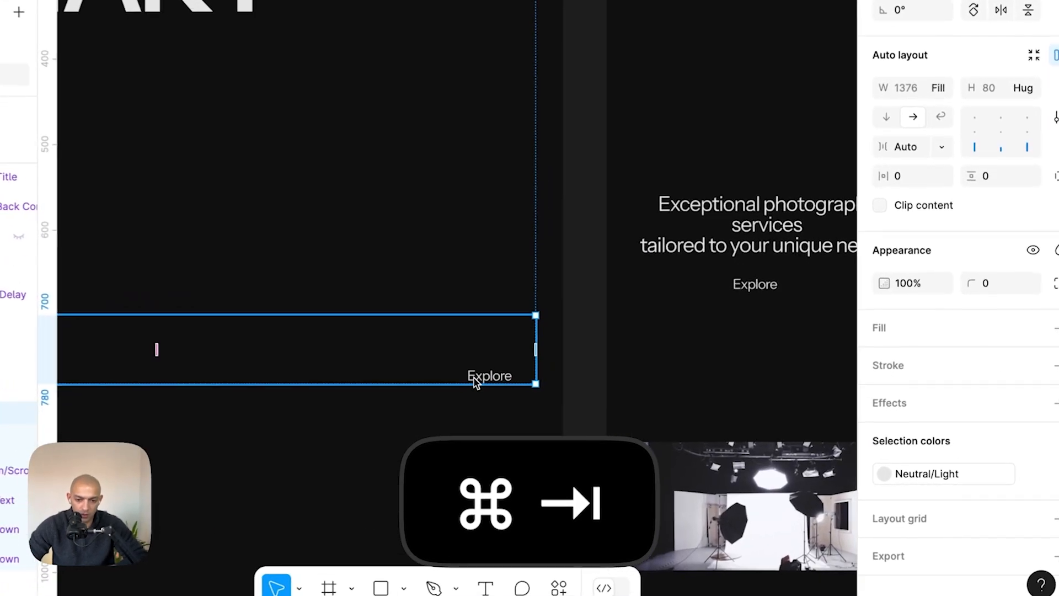
{"action": "left_click", "coordinate": [562, 393]}
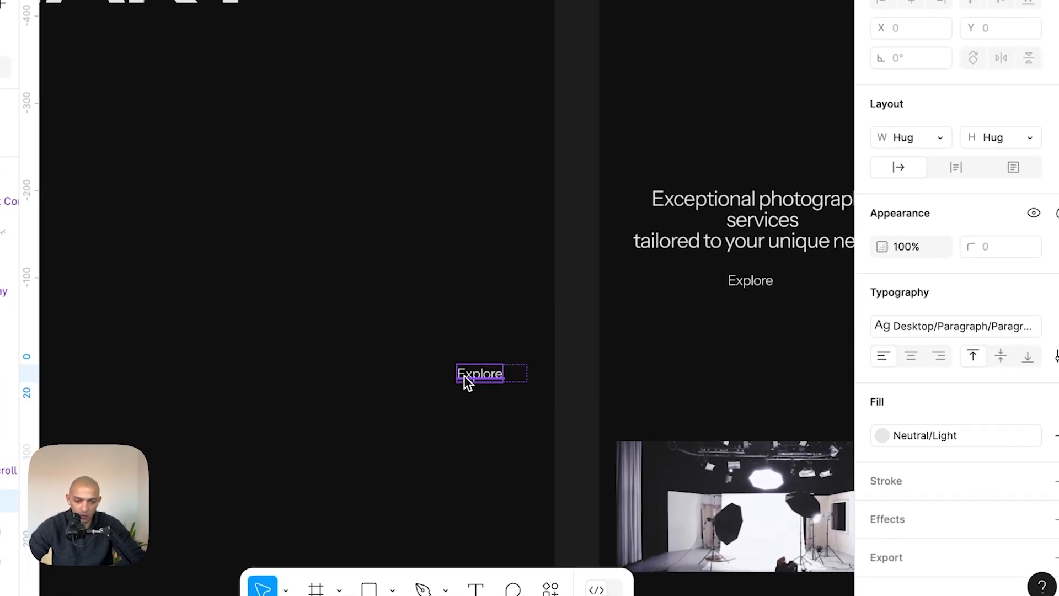
{"action": "left_click", "coordinate": [1057, 326]}
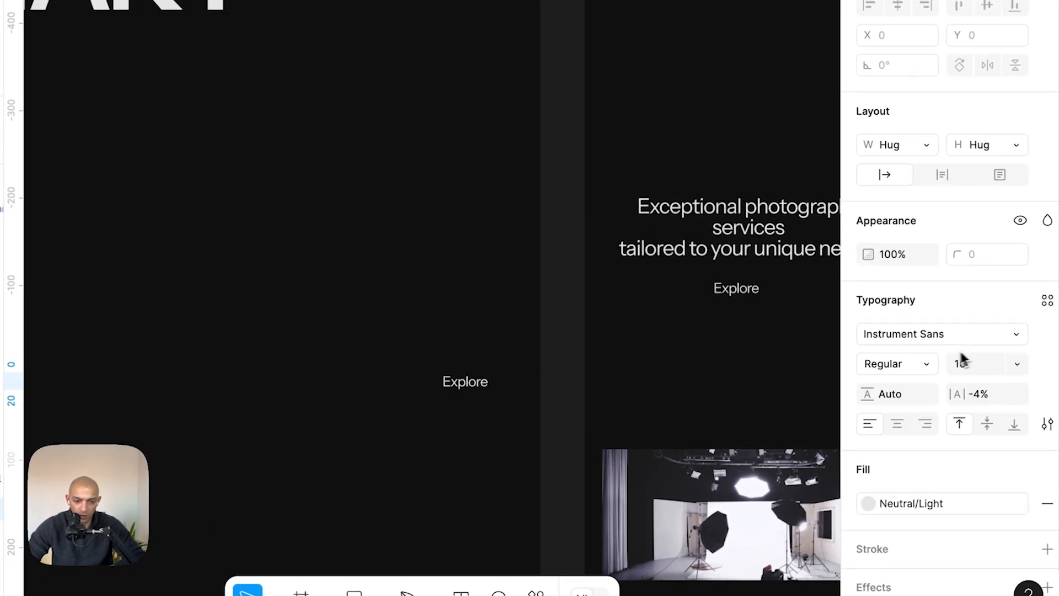
{"action": "left_click", "coordinate": [911, 376]}
{"action": "key", "text": "Escape"}
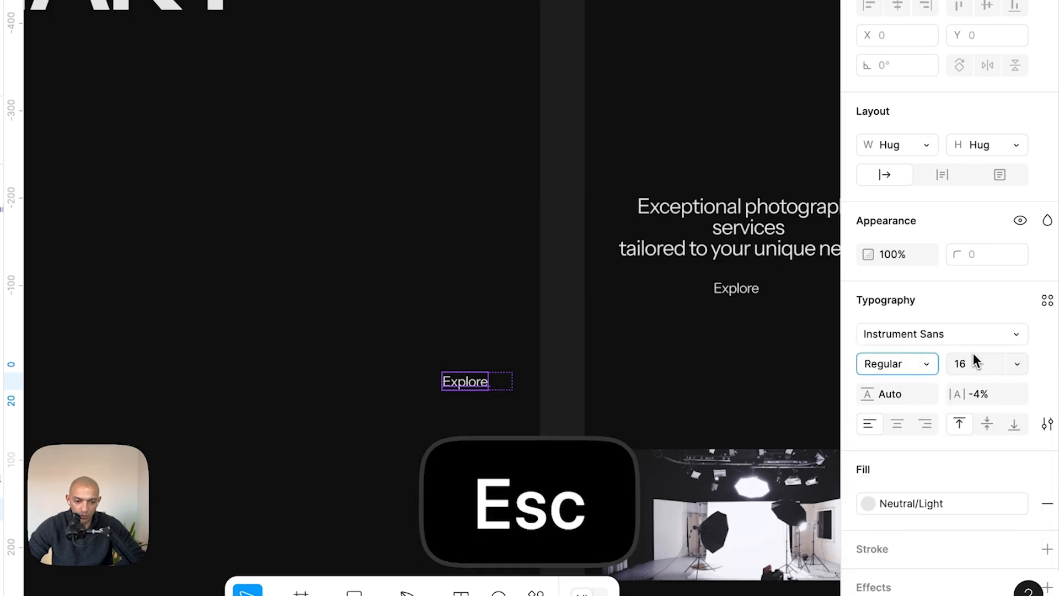
{"action": "key", "text": "super+Tab"}
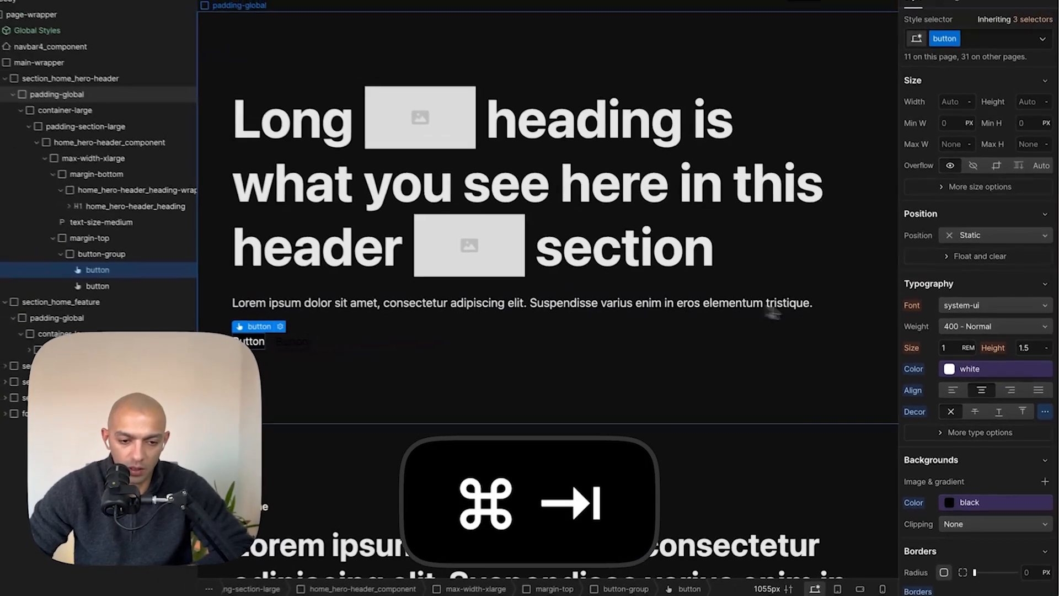
{"action": "key", "text": "super+Tab"}
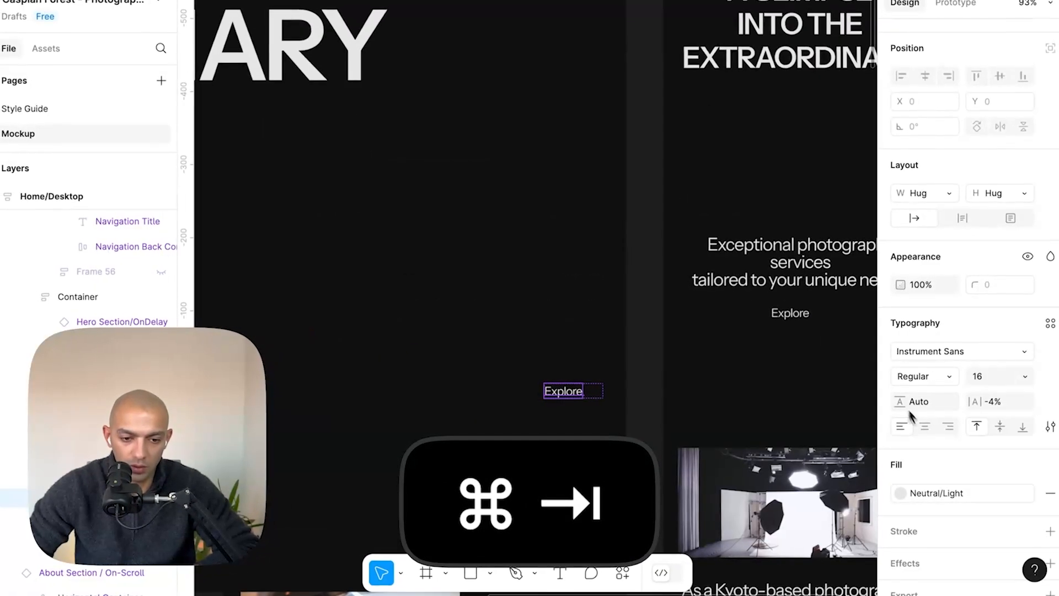
{"action": "key", "text": "super+Tab"}
- Set the button class letter spacing to -0.04 em
{"action": "scroll", "coordinate": [916, 497], "scroll_direction": "down", "scroll_amount": 3}
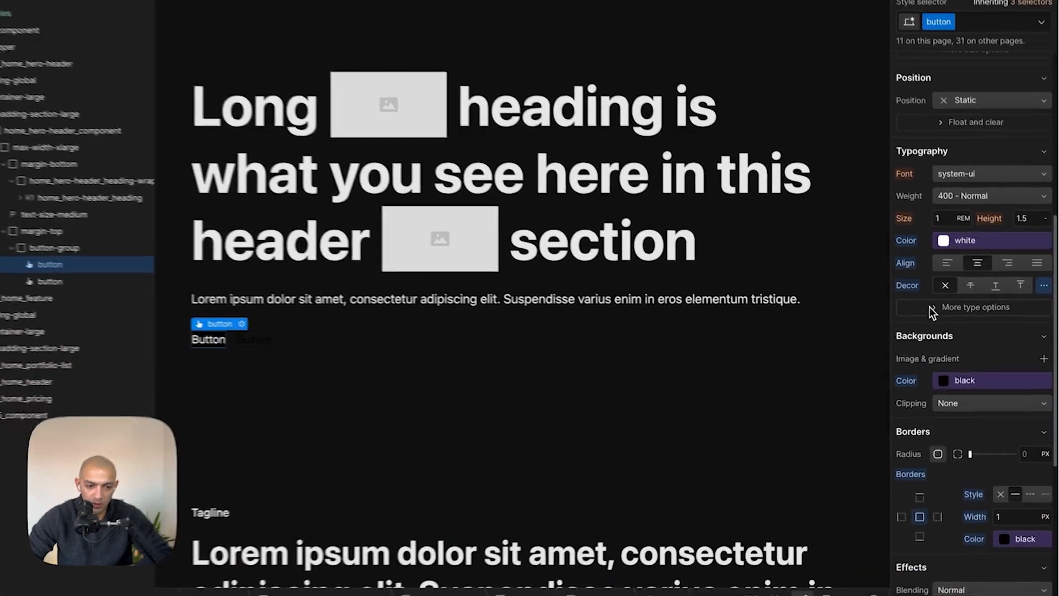
{"action": "left_click", "coordinate": [929, 307]}
{"action": "left_click", "coordinate": [920, 334]}
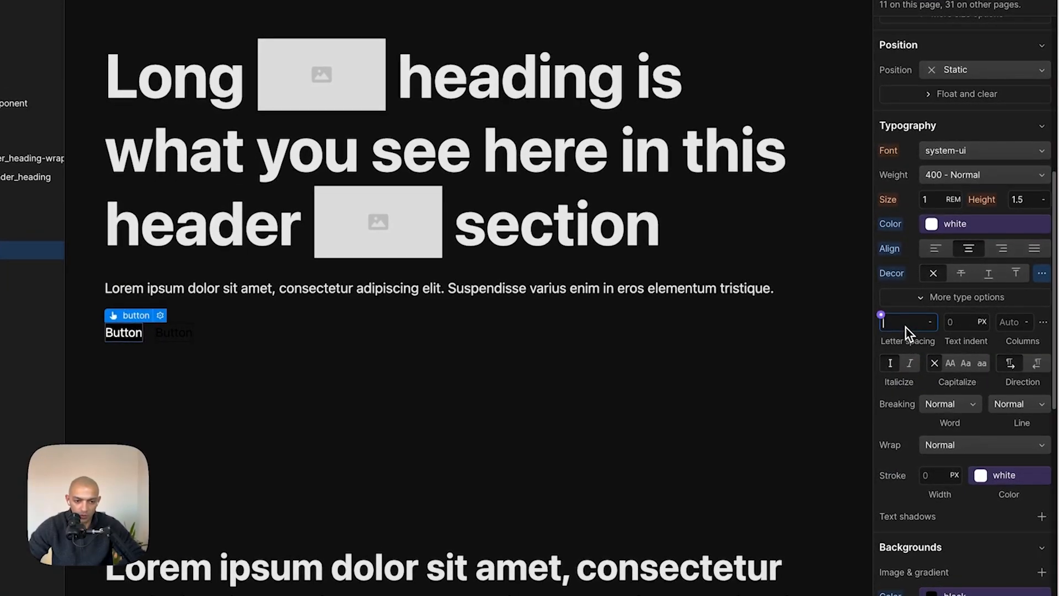
{"action": "type", "text": "-0.0"}
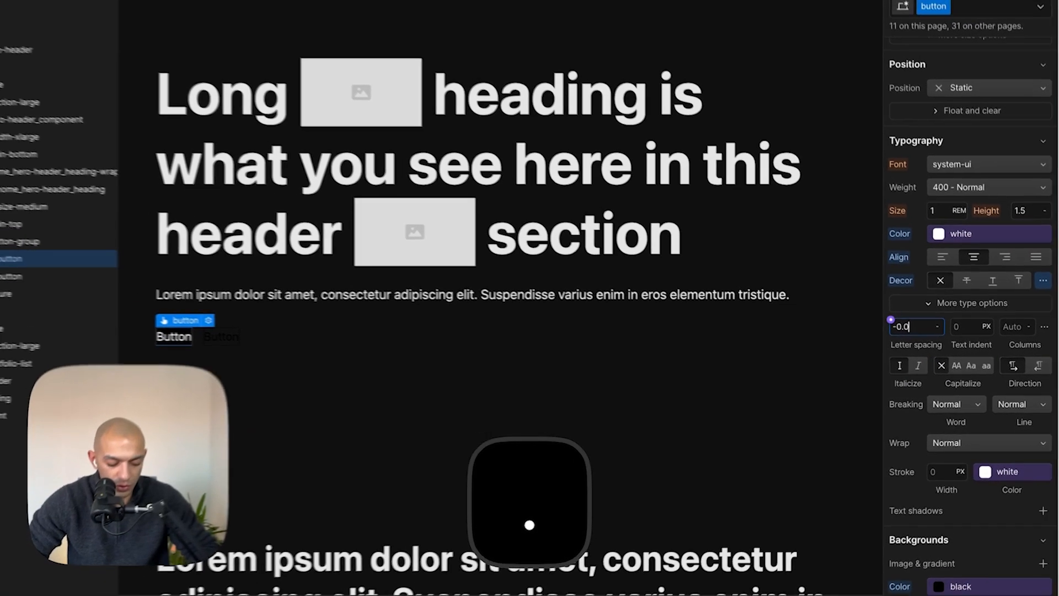
{"action": "type", "text": "44"}
{"action": "key", "text": "BackSpace"}
{"action": "type", "text": "em"}
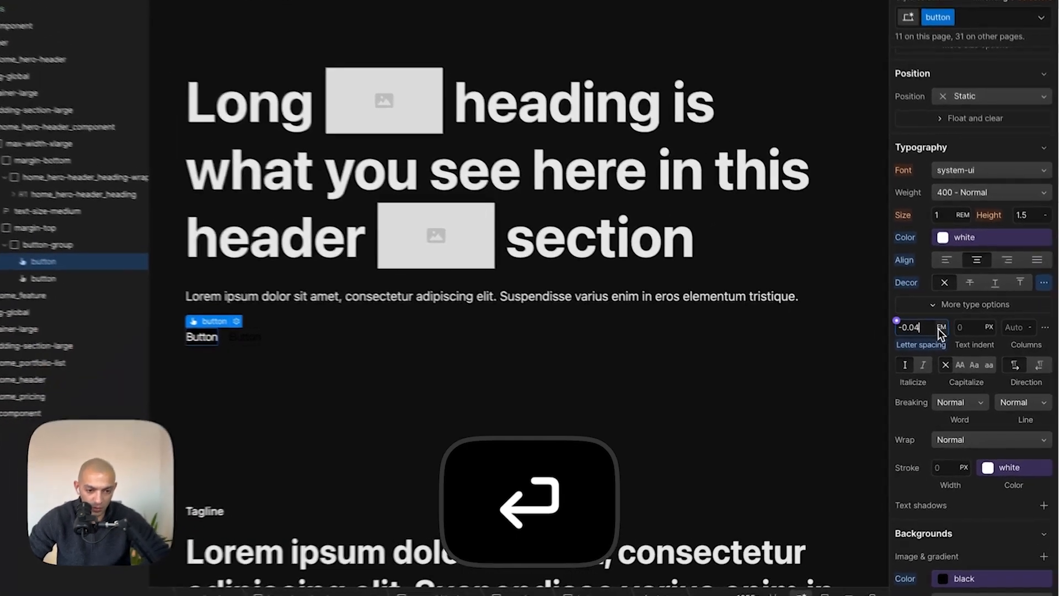
{"action": "left_click", "coordinate": [948, 334]}
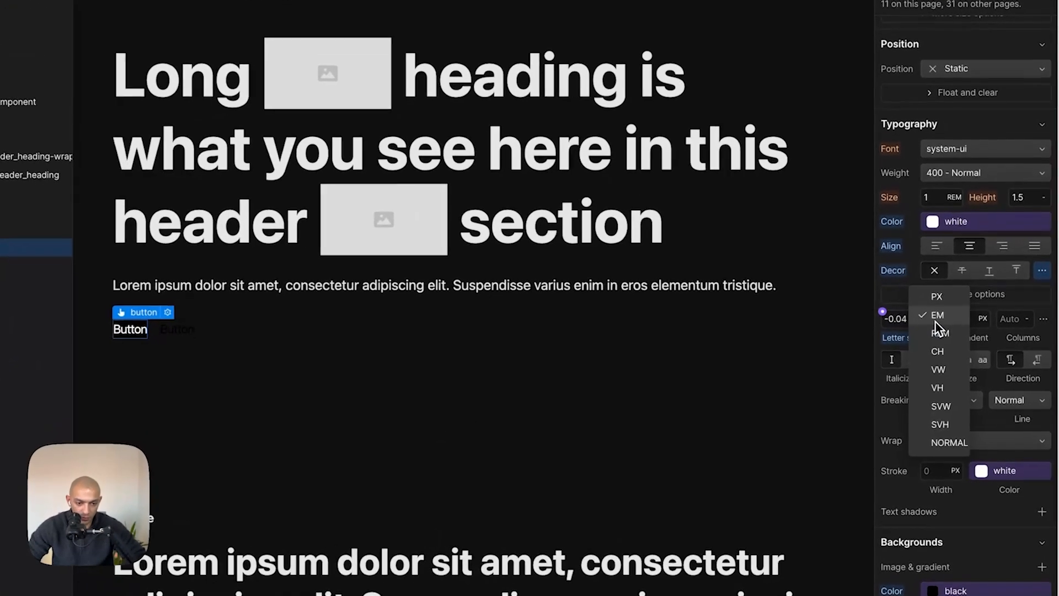
{"action": "key", "text": "Escape"}
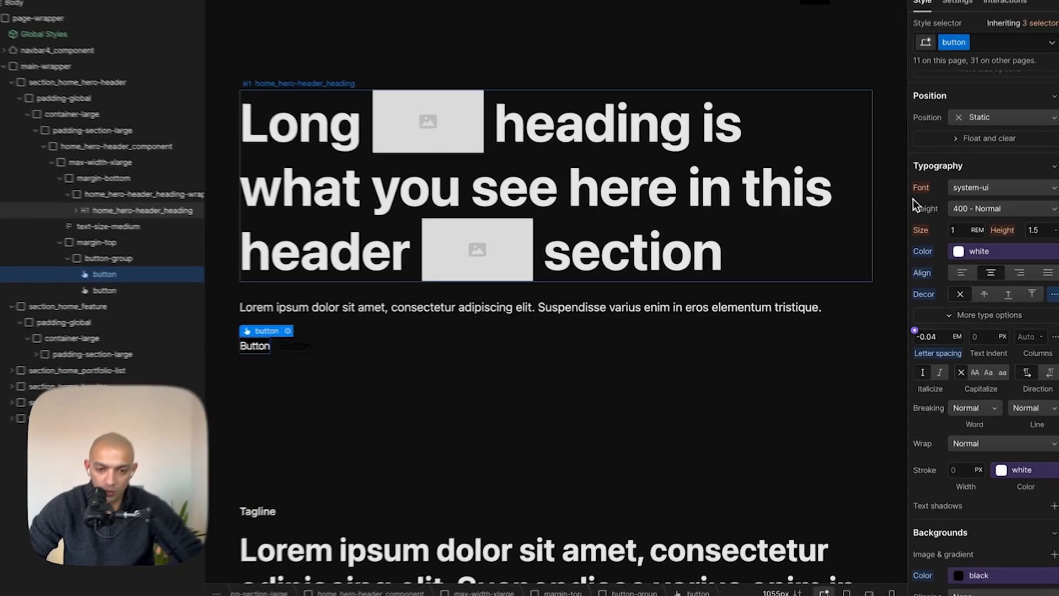
- Compare the hero heading container with the hero text block layout in the Figma design
{"action": "left_click", "coordinate": [696, 213]}
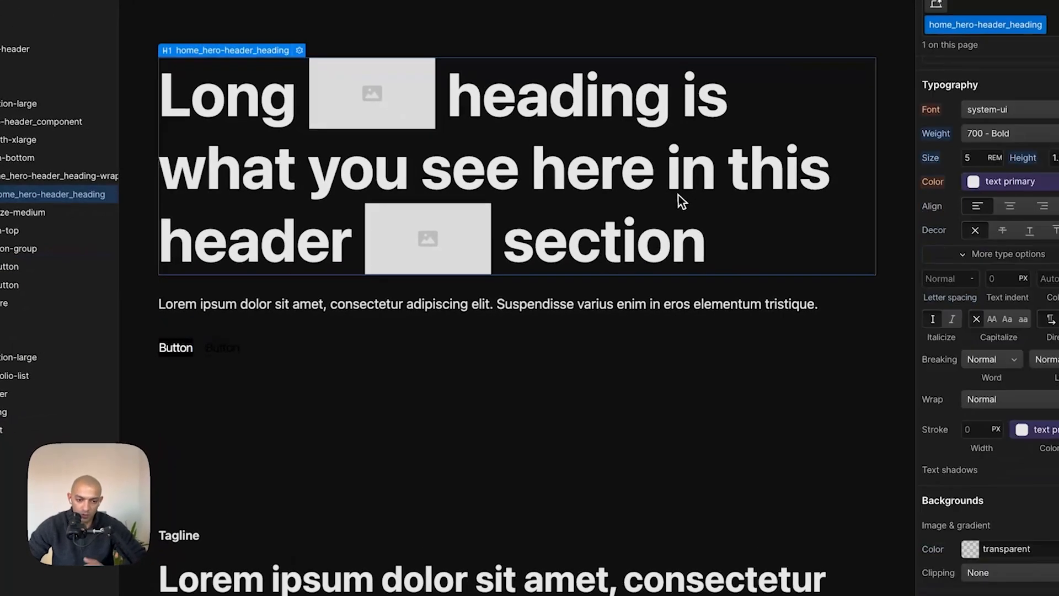
{"action": "left_click", "coordinate": [542, 337]}
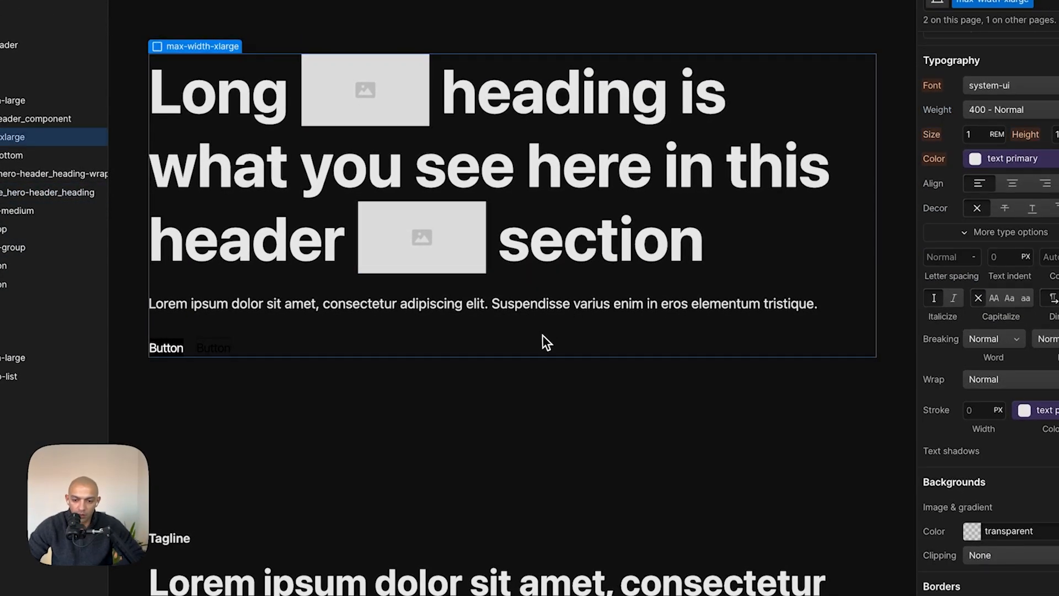
{"action": "key", "text": "super+Tab"}
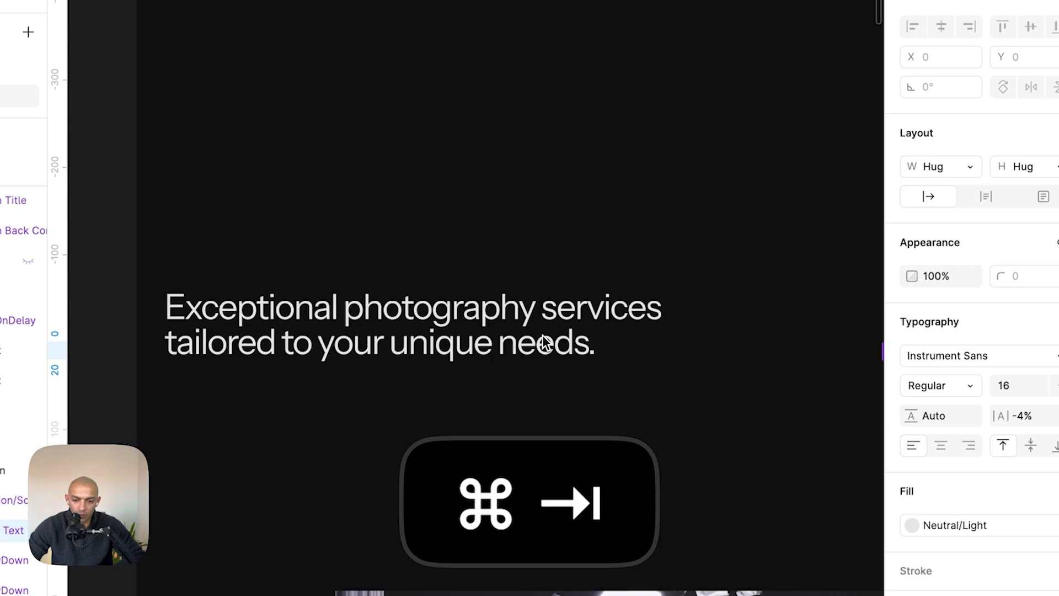
{"action": "scroll", "coordinate": [542, 338], "scroll_direction": "down", "scroll_amount": 5}
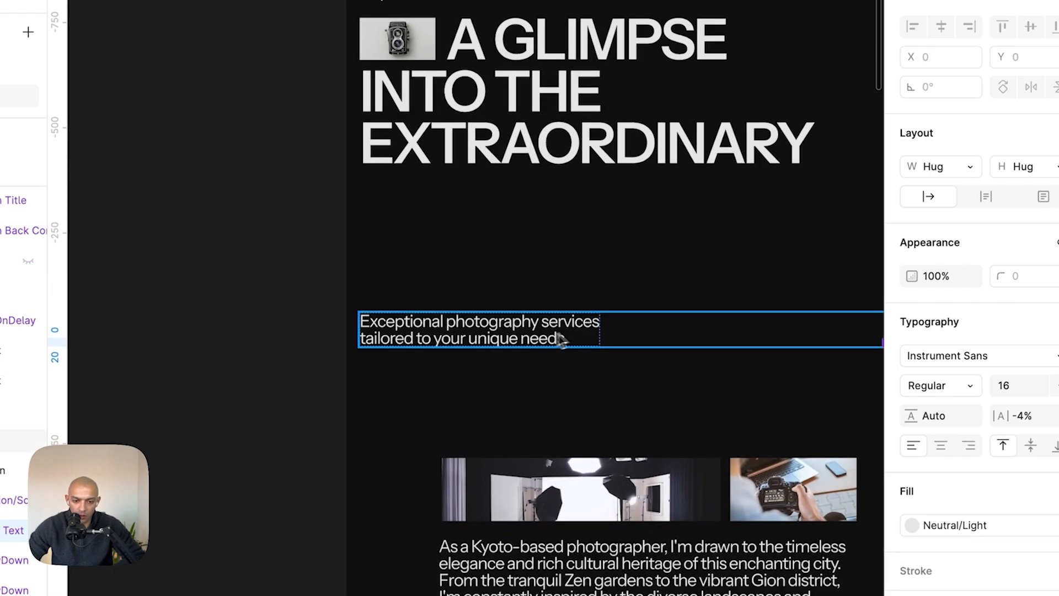
{"action": "left_click", "coordinate": [674, 321]}
{"action": "scroll", "coordinate": [675, 322], "scroll_direction": "up", "scroll_amount": 3}
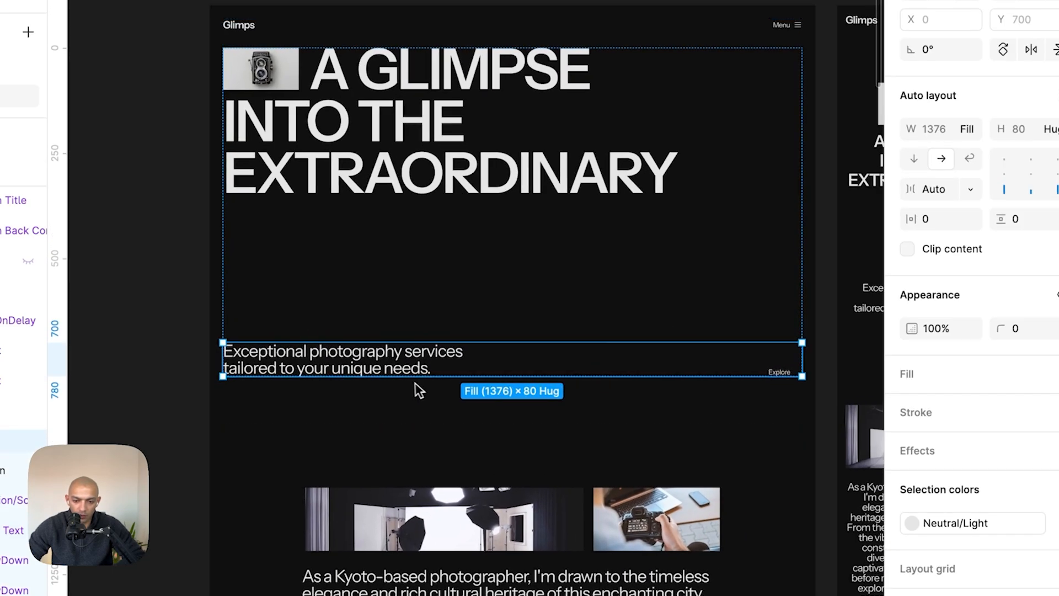
- Delete the second button from the hero button group
{"action": "key", "text": "super+Tab"}
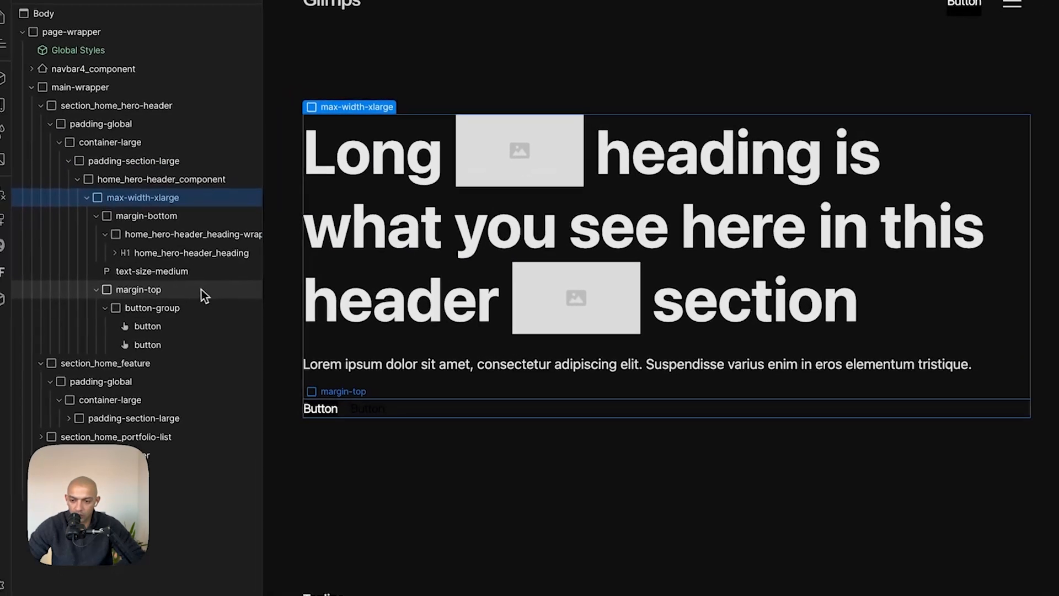
{"action": "left_click", "coordinate": [31, 231]}
{"action": "left_click", "coordinate": [14, 248]}
{"action": "left_click", "coordinate": [160, 344]}
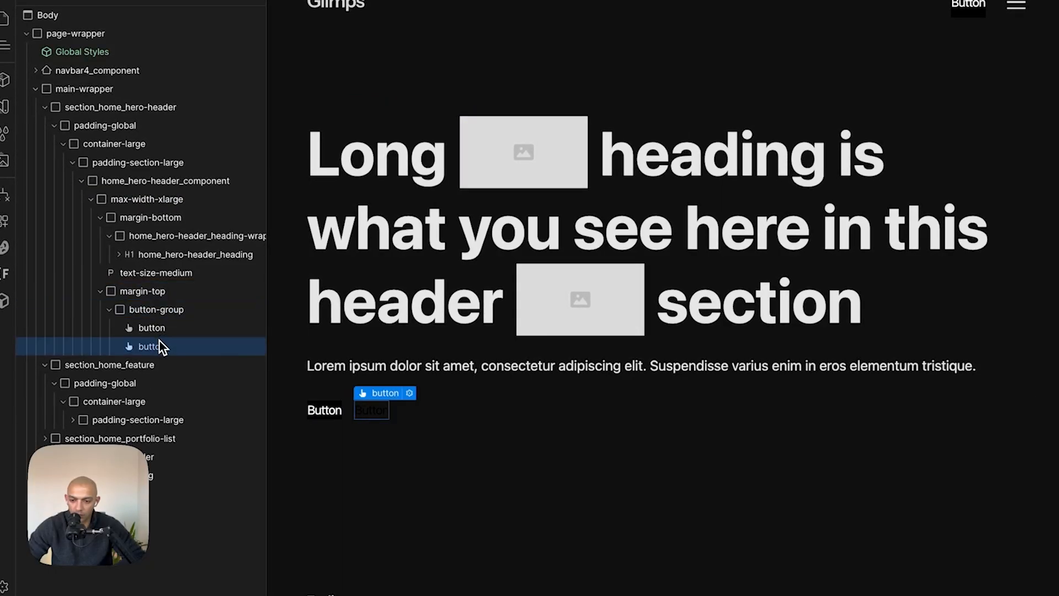
{"action": "key", "text": "BackSpace"}
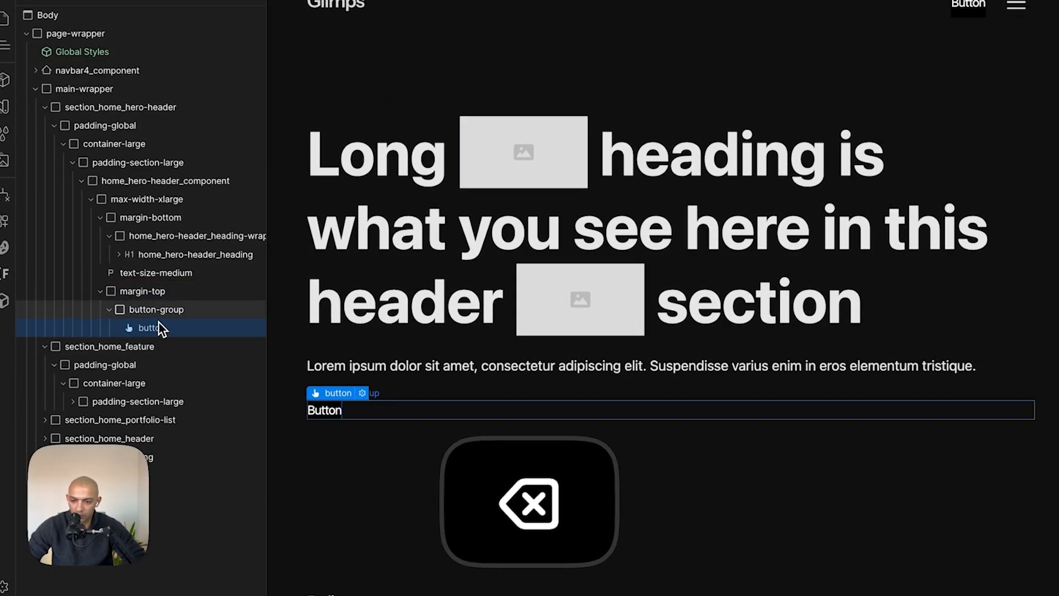
- Remove the margin-top wrapper around the hero button group
{"action": "left_click", "coordinate": [161, 303]}
{"action": "left_click", "coordinate": [163, 297]}
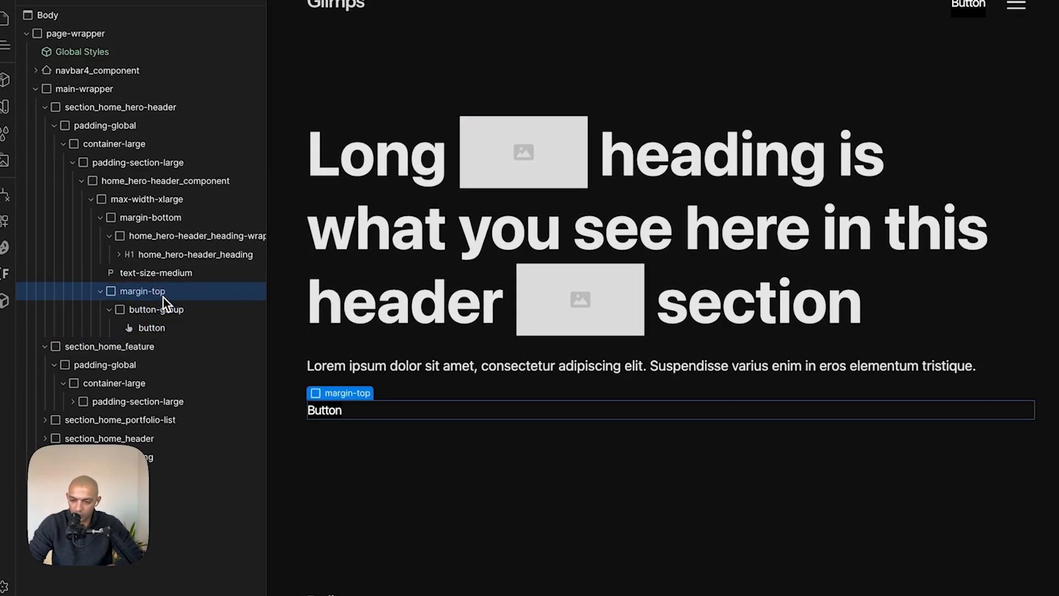
{"action": "key", "text": "super+shift+g"}
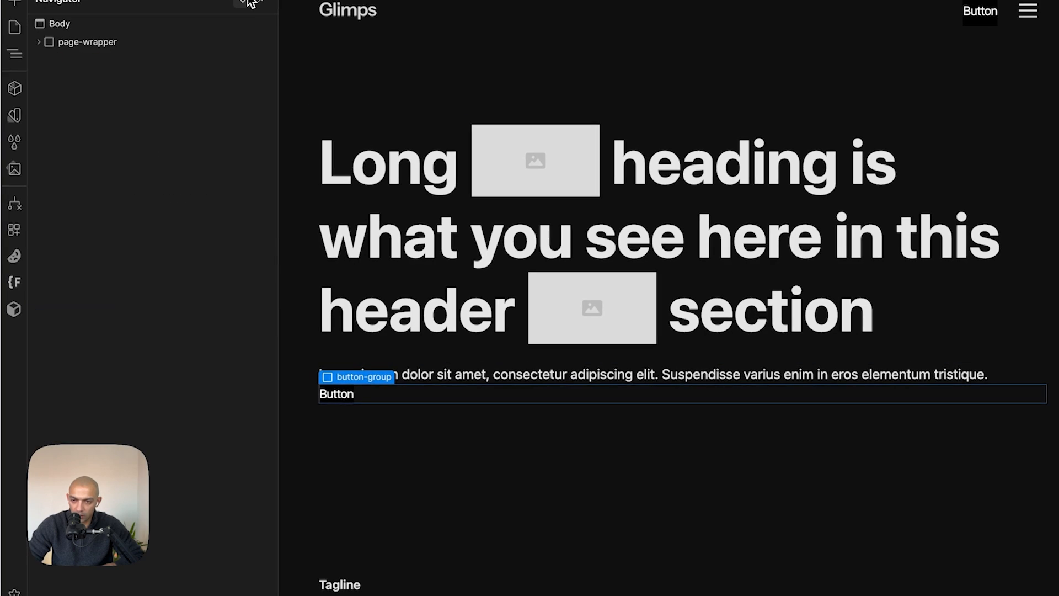
- Wrap the hero paragraph in a div block and move the button group into that div
{"action": "left_click", "coordinate": [447, 371]}
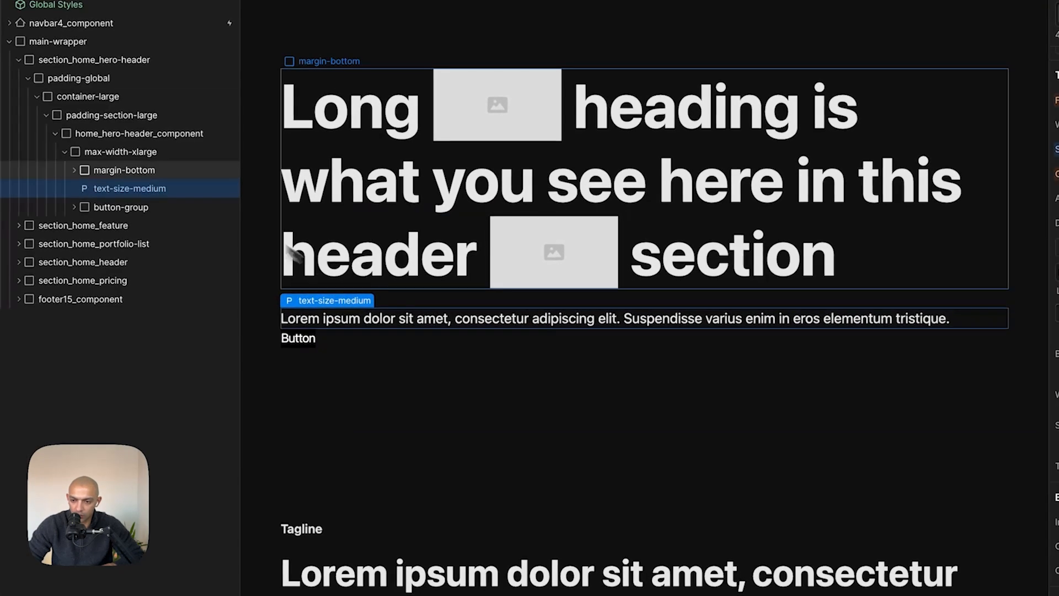
{"action": "right_click", "coordinate": [145, 187]}
{"action": "mouse_move", "coordinate": [218, 252]}
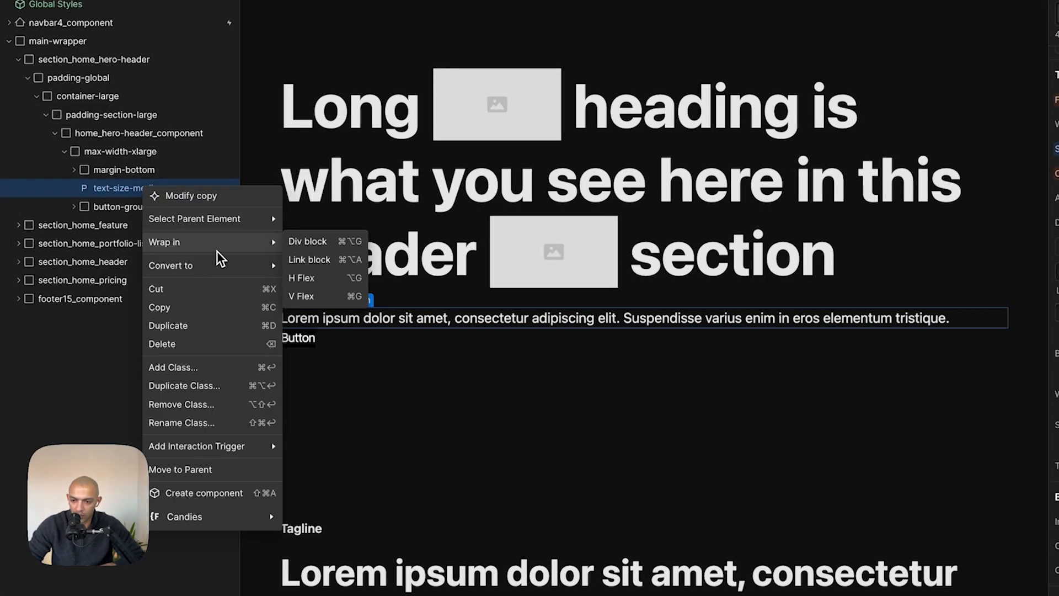
{"action": "left_click", "coordinate": [309, 243]}
{"action": "left_click_drag", "start_coordinate": [173, 225], "coordinate": [135, 190]}
- Give the new div block the class home_hero-header_paragraph-layout
{"action": "left_click", "coordinate": [987, 83]}
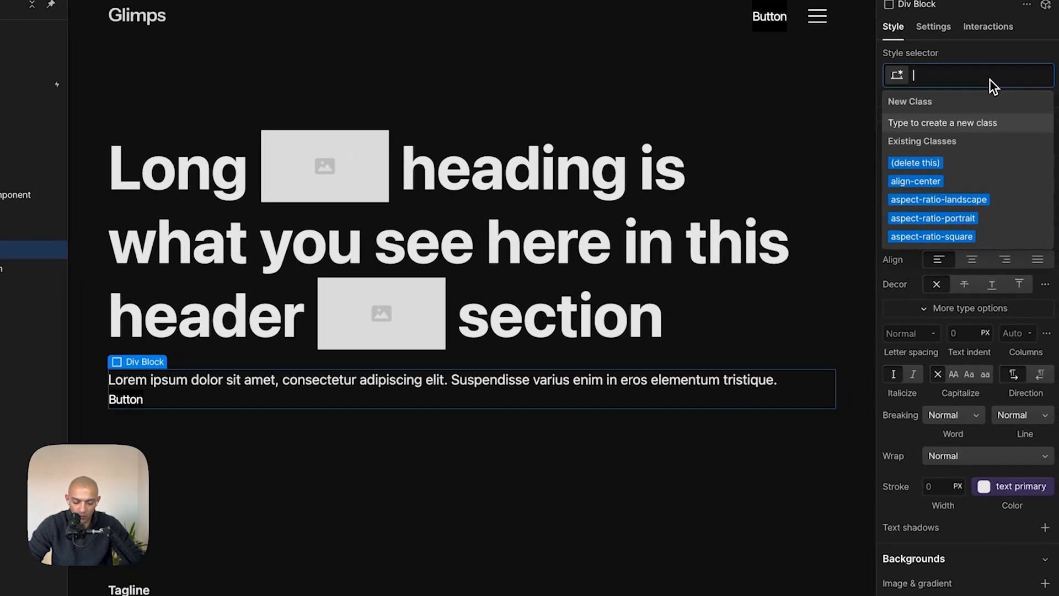
{"action": "type", "text": "home_hero-header_"}
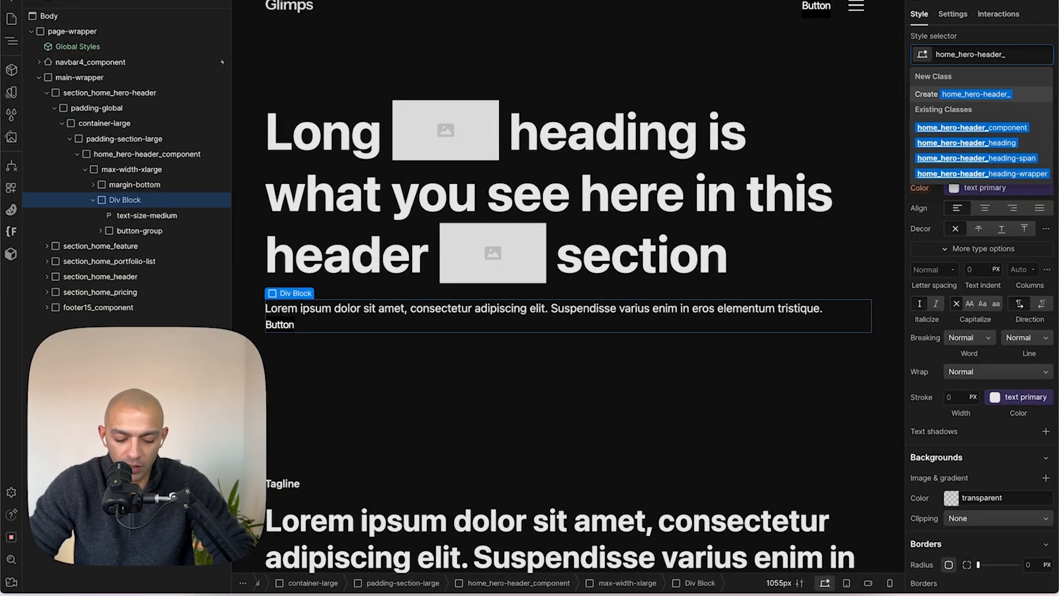
{"action": "key", "text": "BackSpace"}
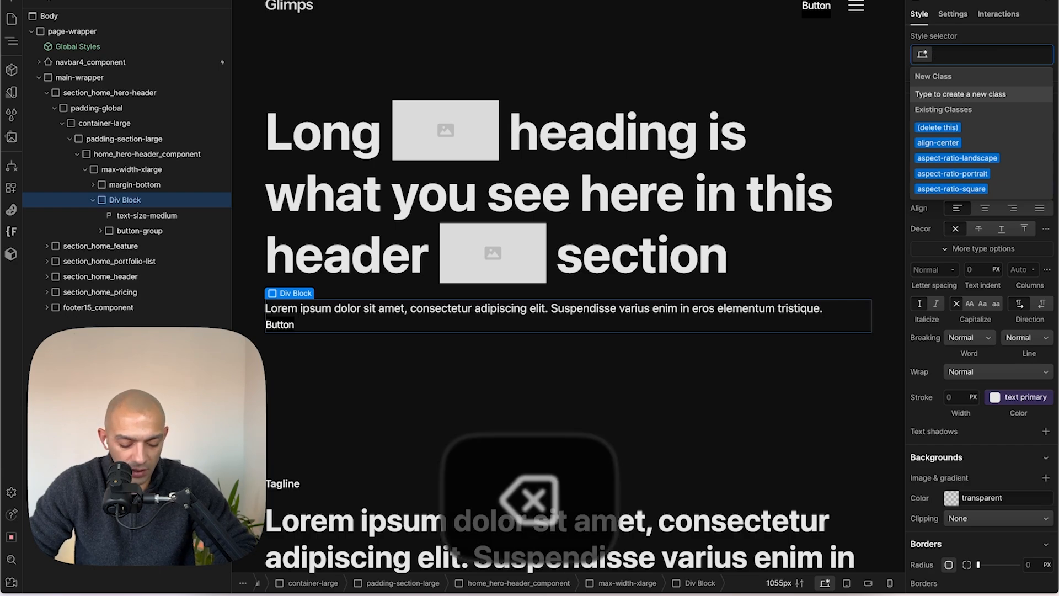
{"action": "key", "text": "Right"}
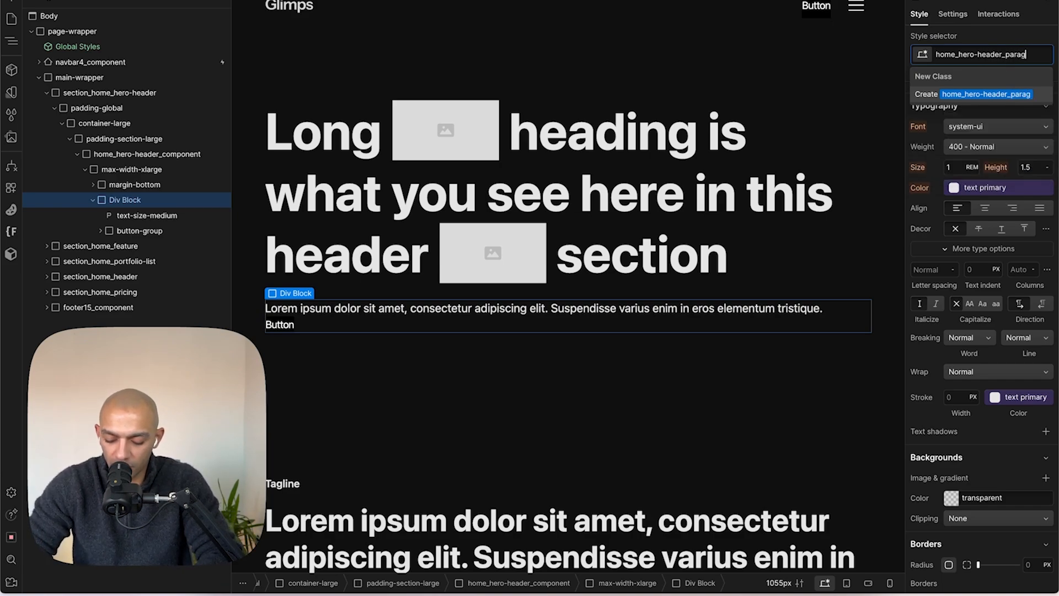
{"action": "type", "text": "raph-layout"}
{"action": "key", "text": "Return"}
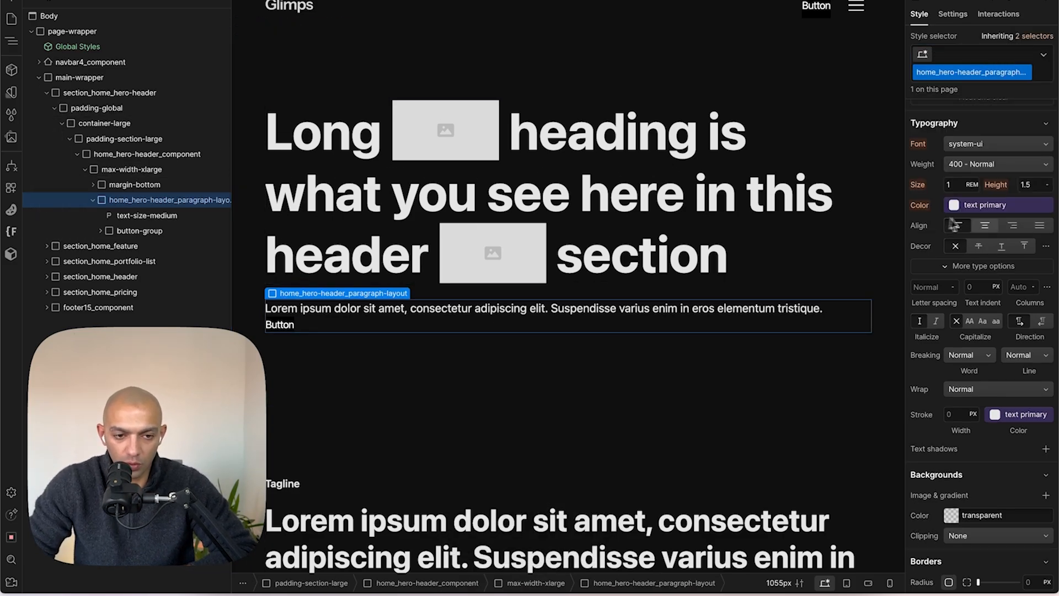
- Set the paragraph layout div to flex, aligned to the bottom with space between its items
{"action": "scroll", "coordinate": [989, 226], "scroll_direction": "up", "scroll_amount": 5}
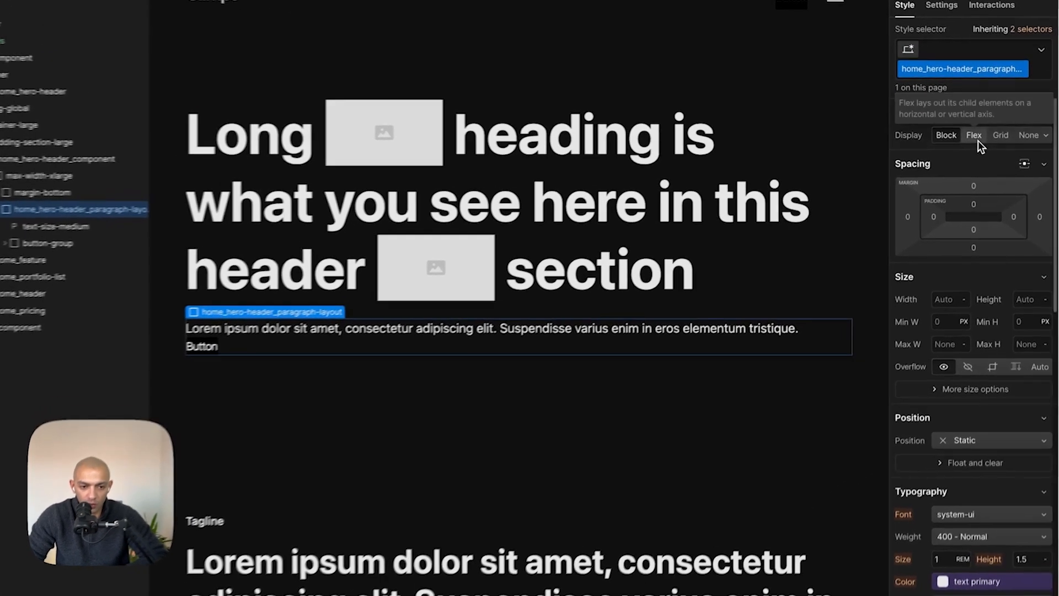
{"action": "left_click", "coordinate": [983, 138]}
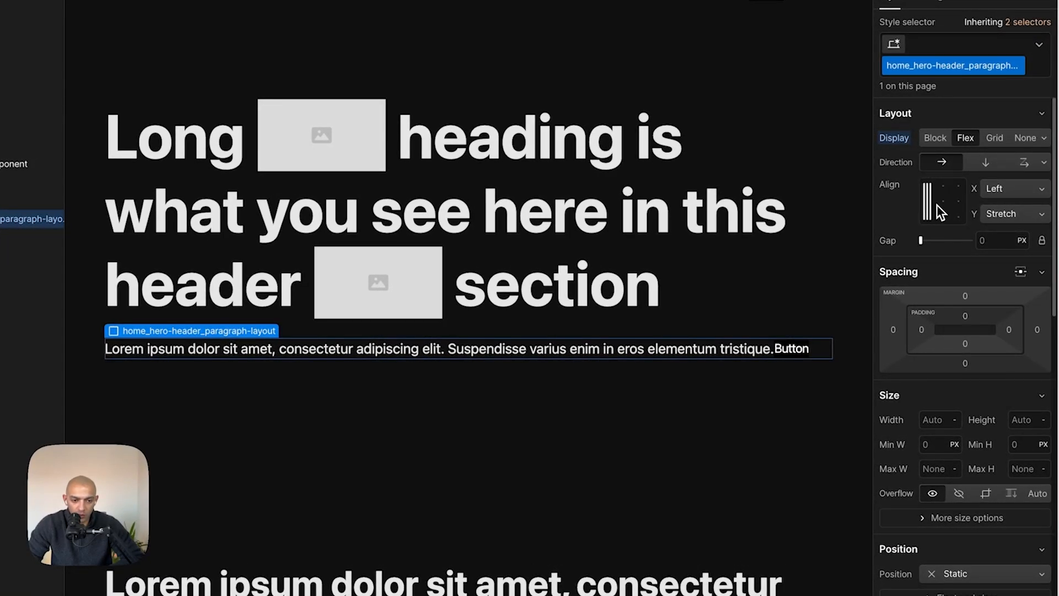
{"action": "left_click", "coordinate": [932, 220]}
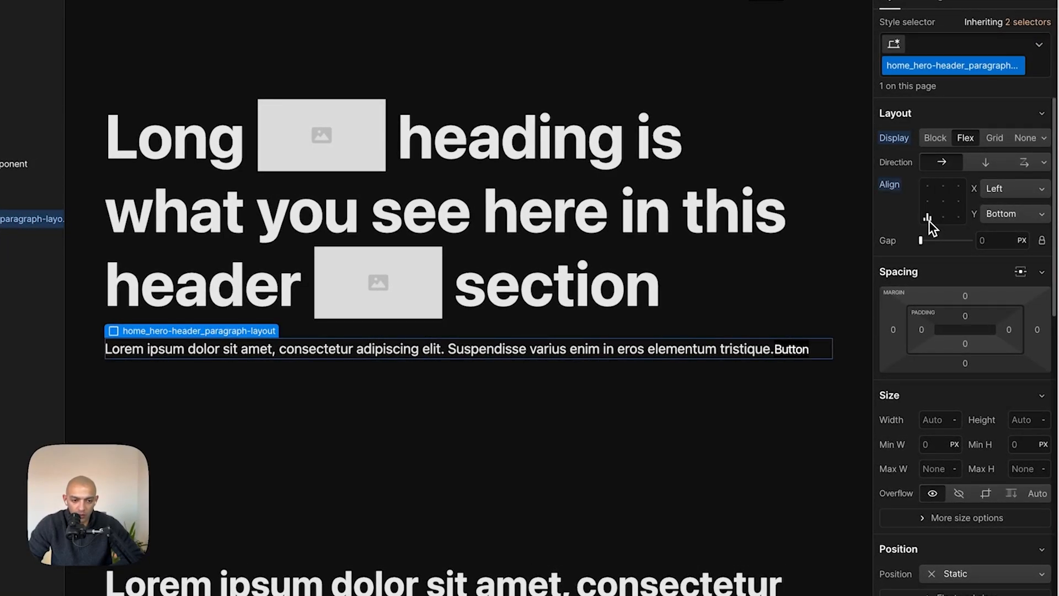
{"action": "key", "text": "super+Tab"}
{"action": "key", "text": "super+Tab"}
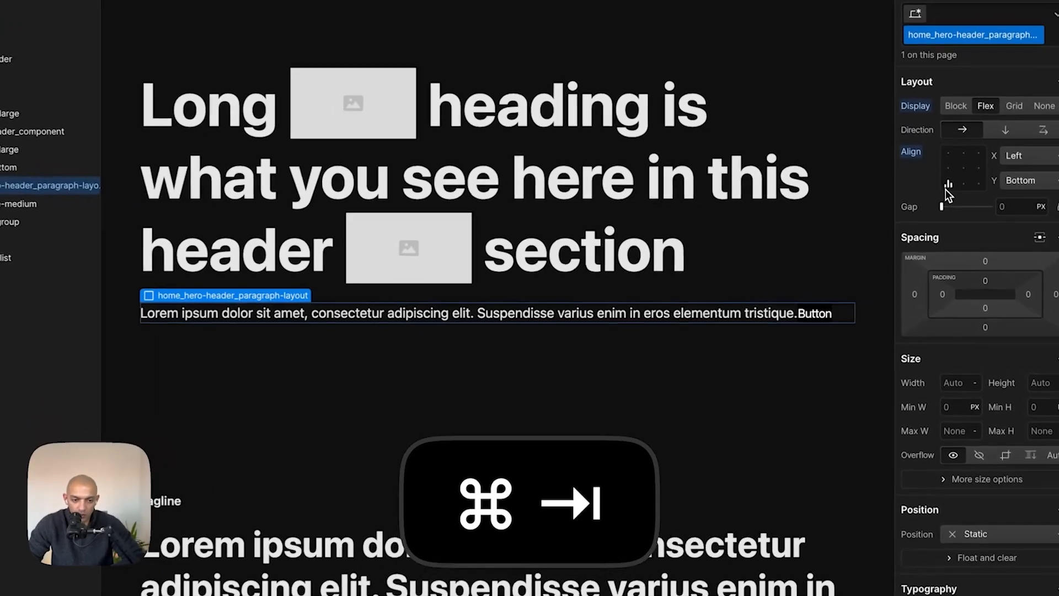
{"action": "left_click", "coordinate": [950, 199]}
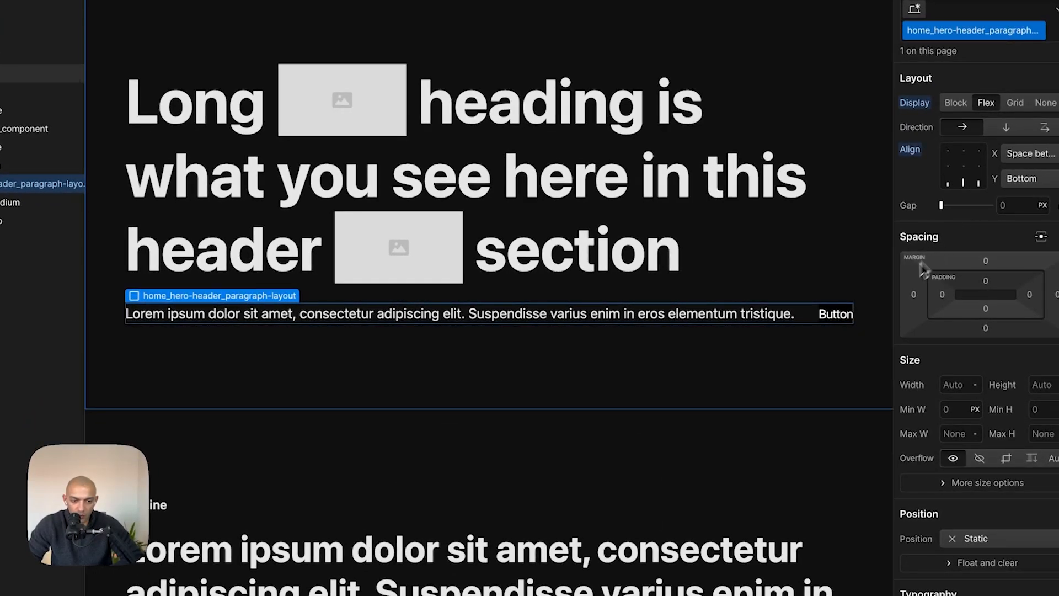
- Replace the hero paragraph text with the Figma copy 'Exceptional photography services tailored to your unique needs.'
{"action": "key", "text": "super+Tab"}
{"action": "double_click", "coordinate": [426, 356]}
{"action": "key", "text": "super+Tab"}
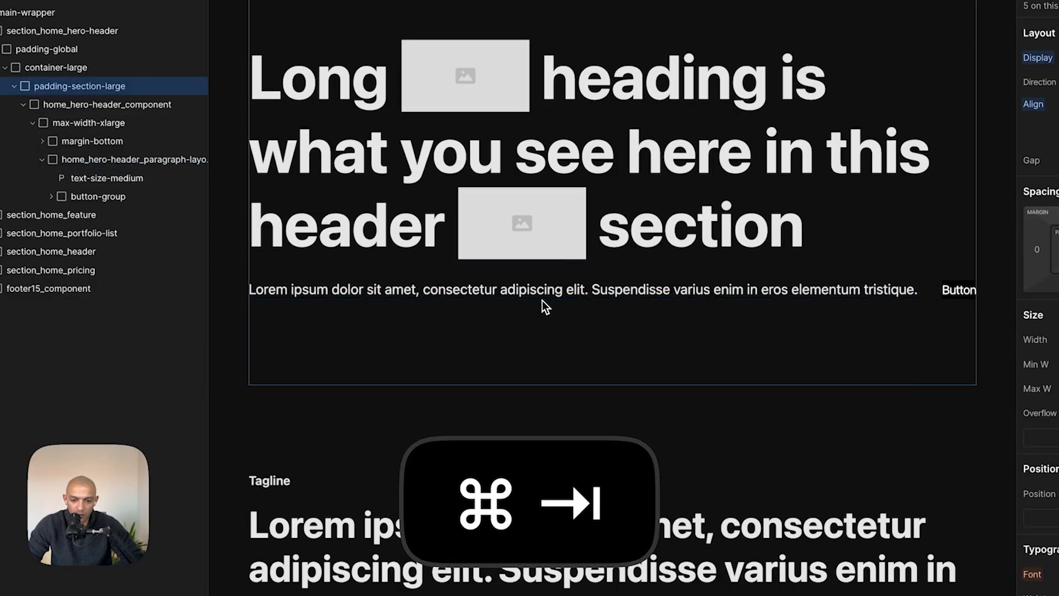
{"action": "double_click", "coordinate": [535, 297]}
{"action": "type", "text": "Exceptional photography servicestailored to your unique needs."}
{"action": "key", "text": "Escape"}
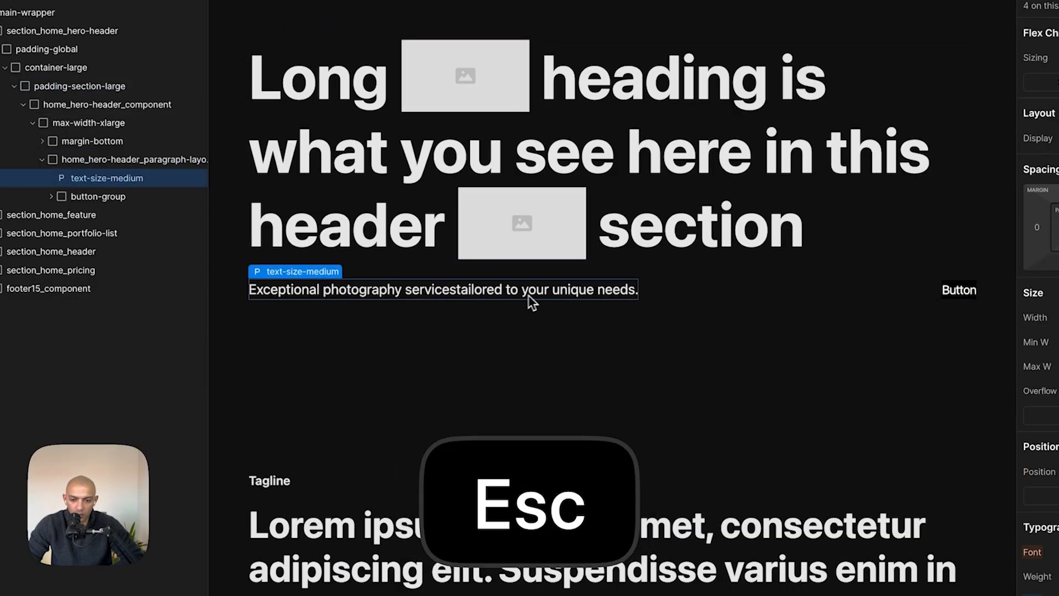
- Wrap the hero paragraph in a div block with the max-width-medium class, calculating 570/16 for its rem width
{"action": "key", "text": "super+Tab"}
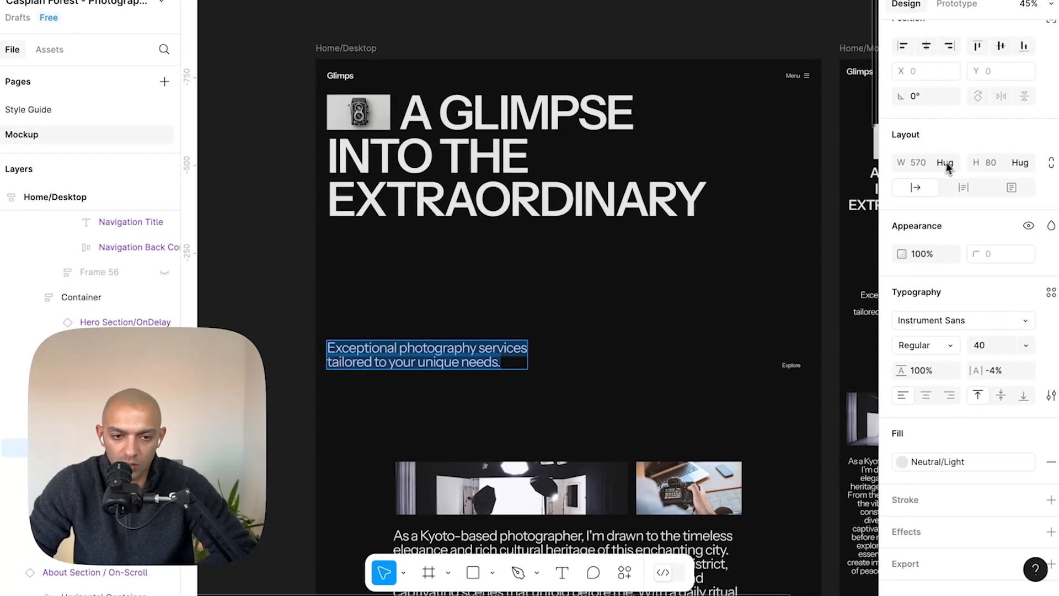
{"action": "key", "text": "super+Tab"}
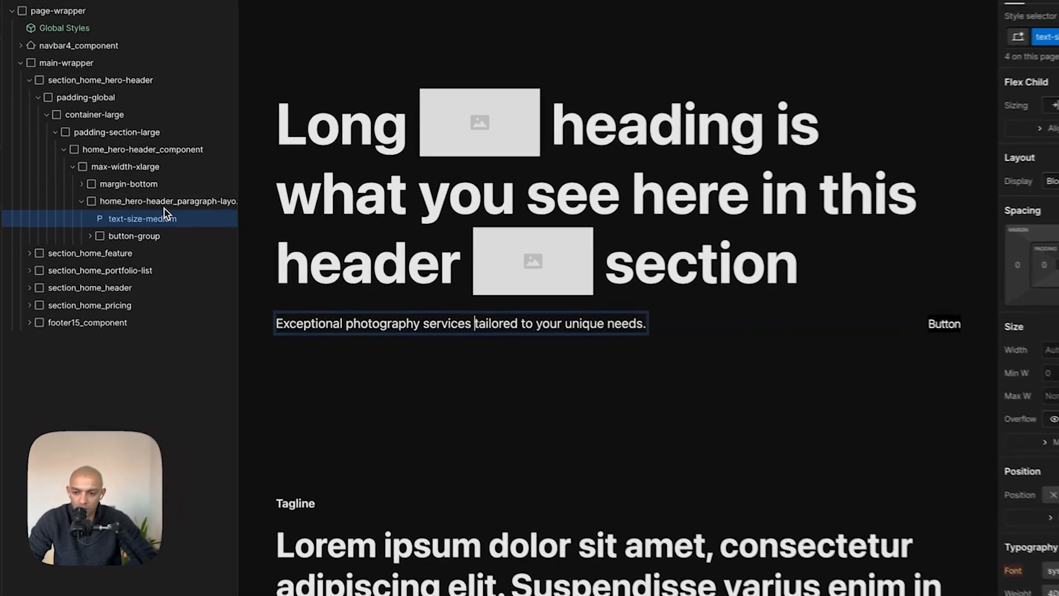
{"action": "right_click", "coordinate": [163, 215]}
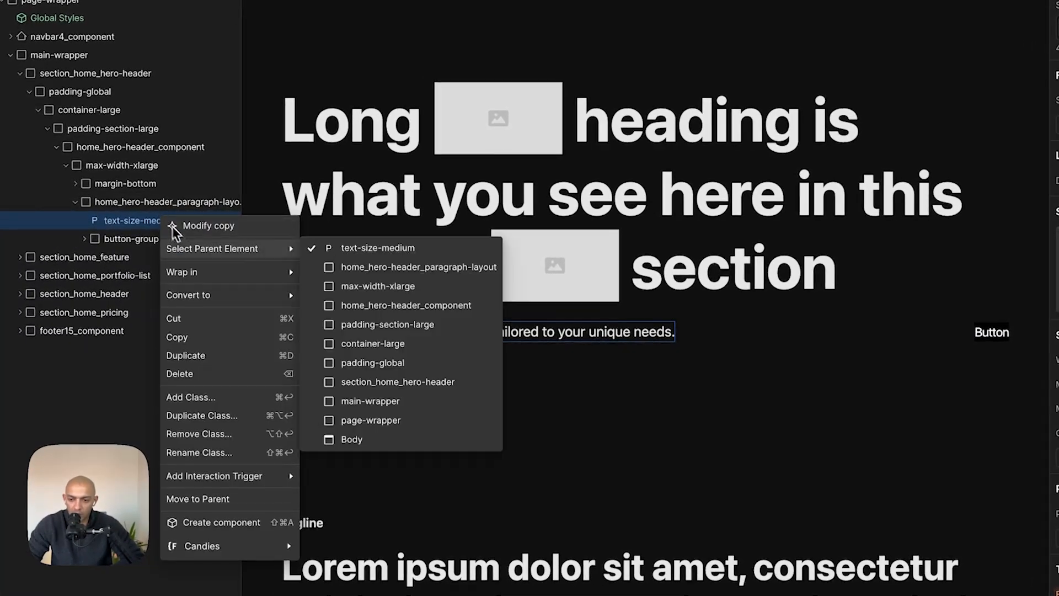
{"action": "mouse_move", "coordinate": [199, 261]}
{"action": "left_click", "coordinate": [312, 276]}
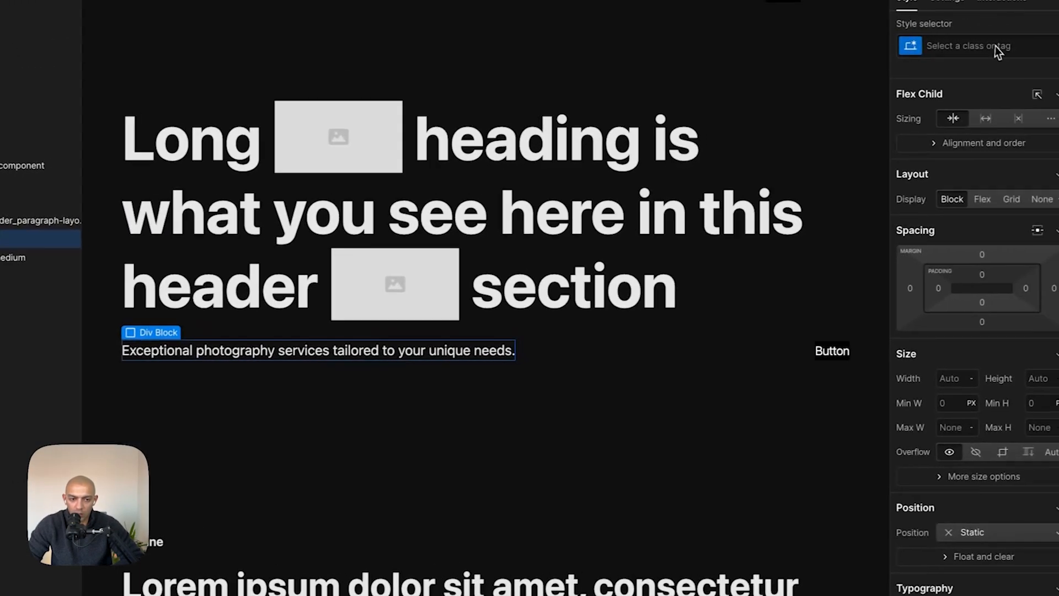
{"action": "left_click", "coordinate": [977, 48]}
{"action": "type", "text": "max-wid"}
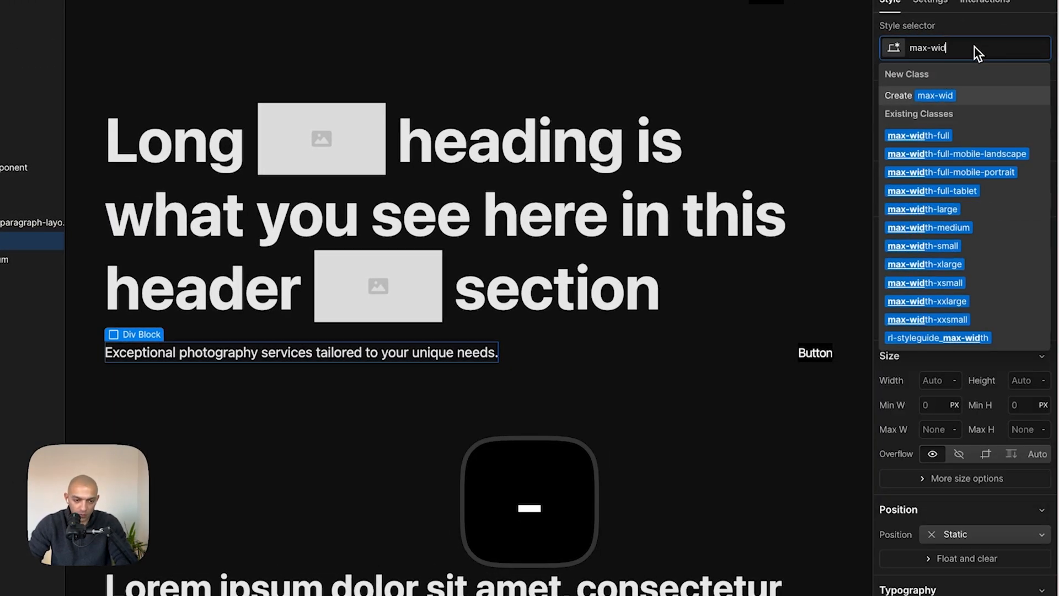
{"action": "left_click", "coordinate": [944, 232]}
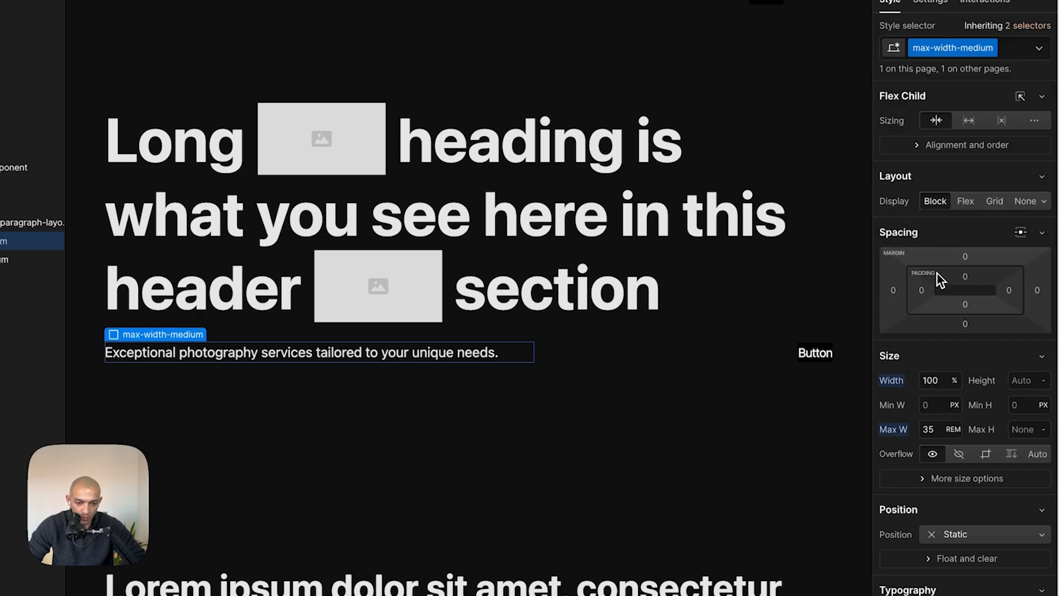
{"action": "key", "text": "super+space"}
{"action": "type", "text": "570/16"}
{"action": "key", "text": "Escape"}
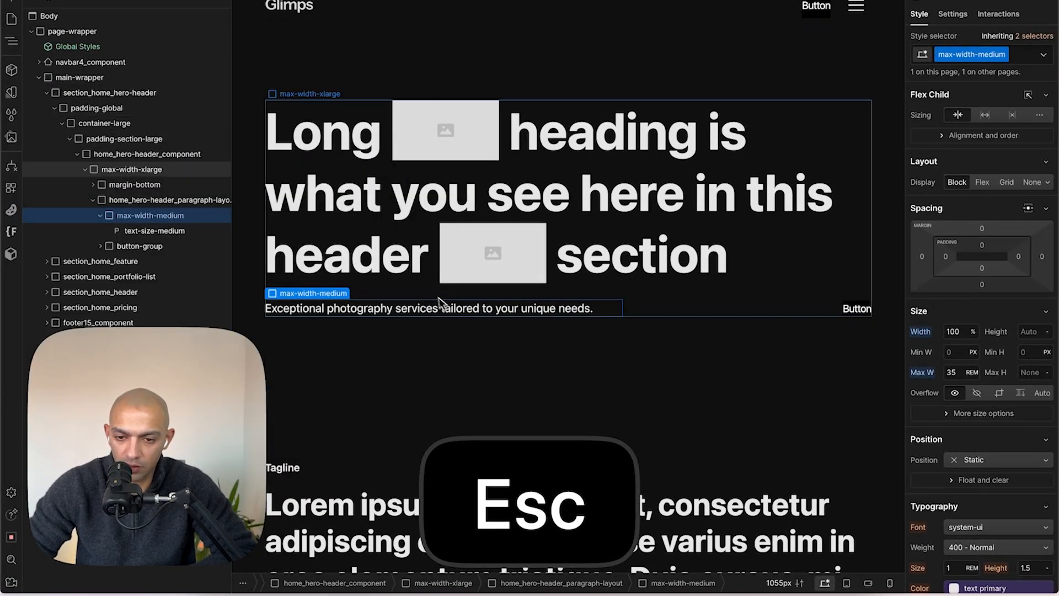
{"action": "key", "text": "super+Tab"}
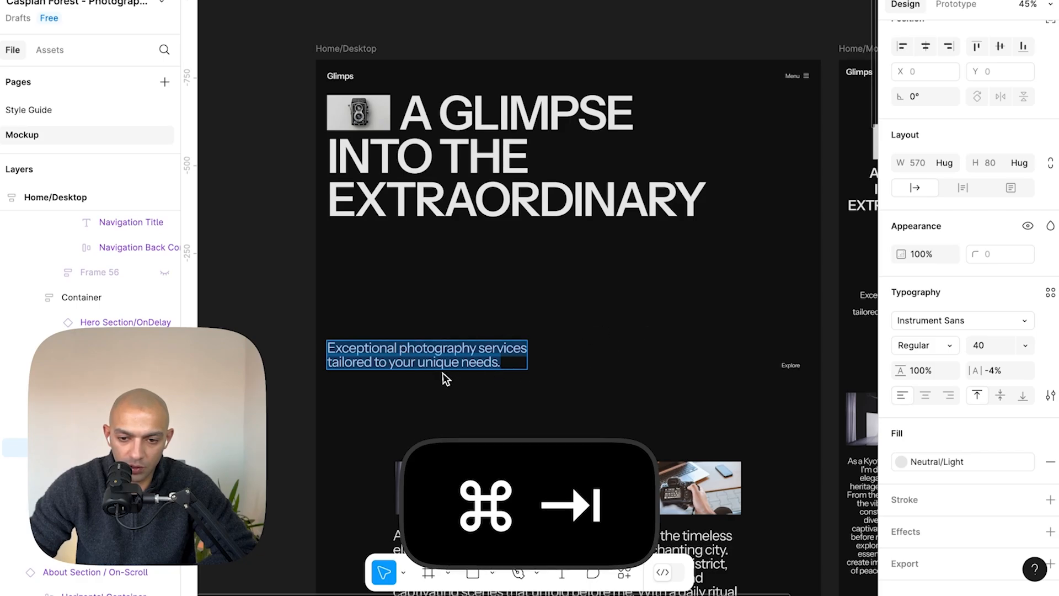
{"action": "key", "text": "super+Tab"}
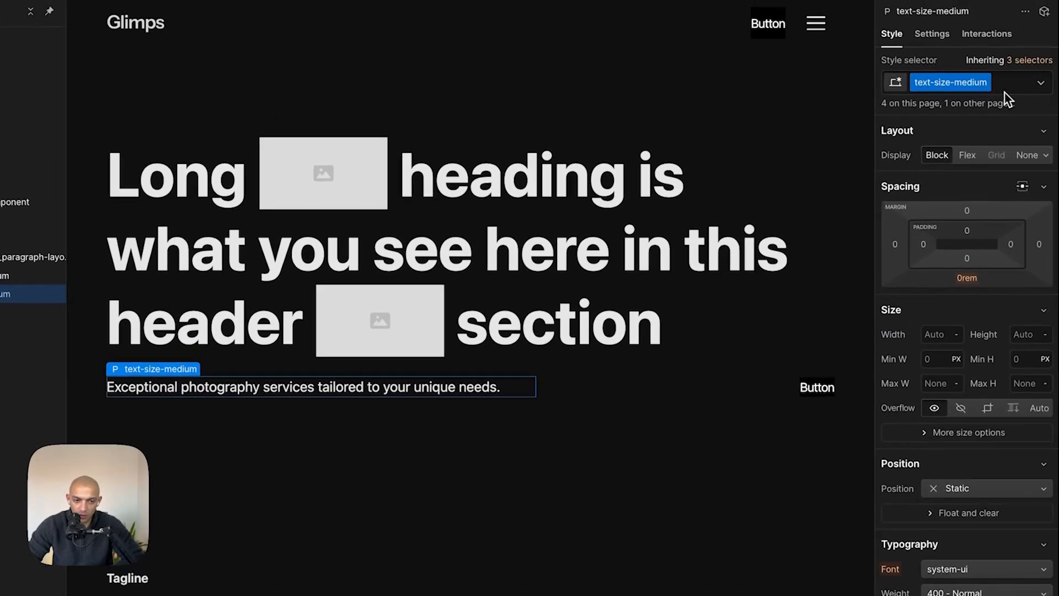
- Swap the paragraph's class to text-size-large and calculate 40/16 for the Figma font size
{"action": "left_click", "coordinate": [1004, 91]}
{"action": "key", "text": "BackSpace"}
{"action": "type", "text": "text"}
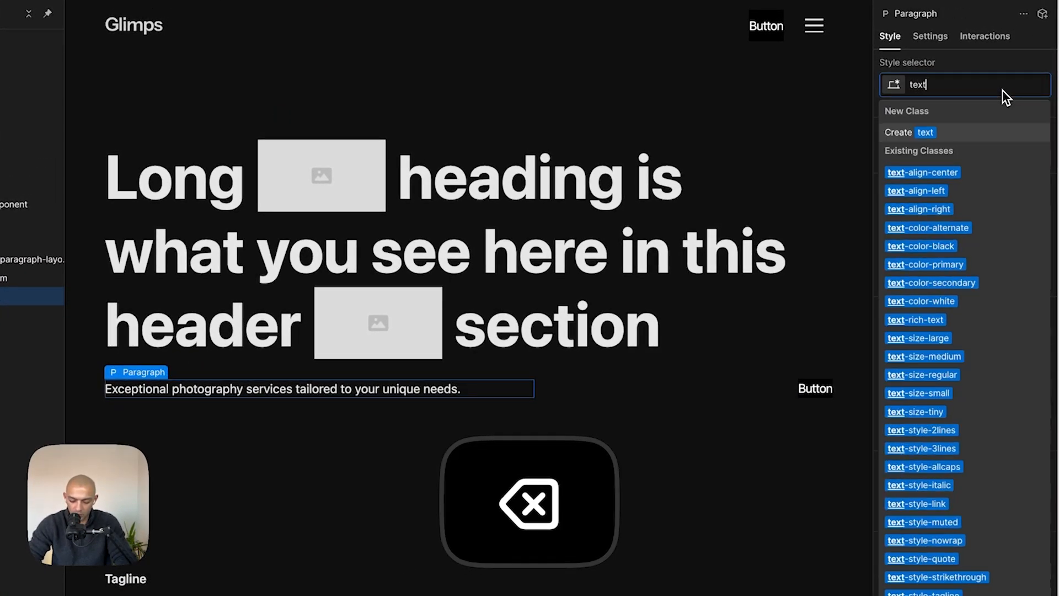
{"action": "type", "text": "-size-large"}
{"action": "key", "text": "Down"}
{"action": "key", "text": "Return"}
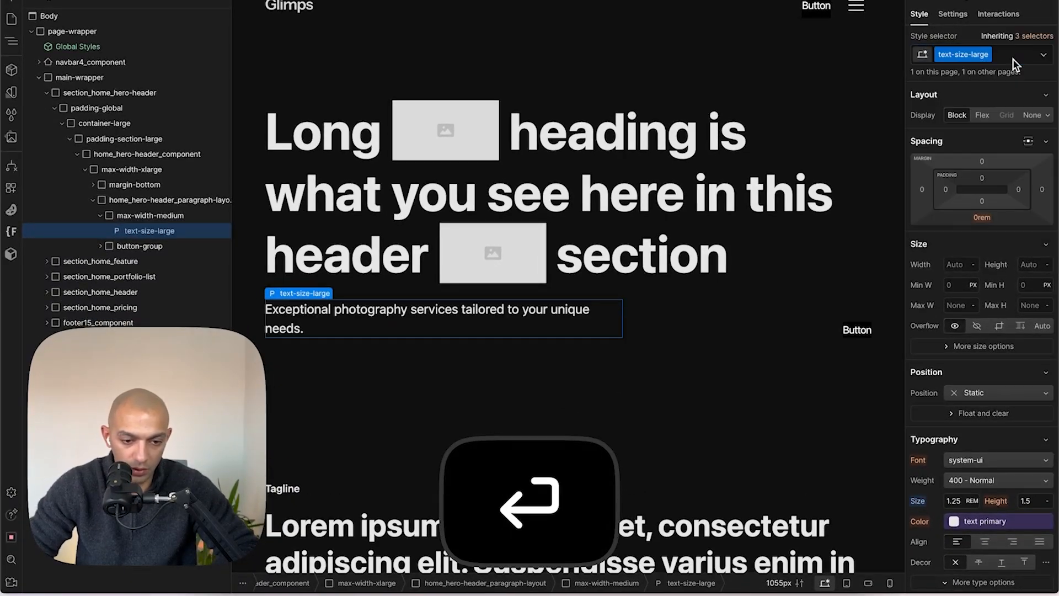
{"action": "key", "text": "super+space"}
{"action": "type", "text": "40/"}
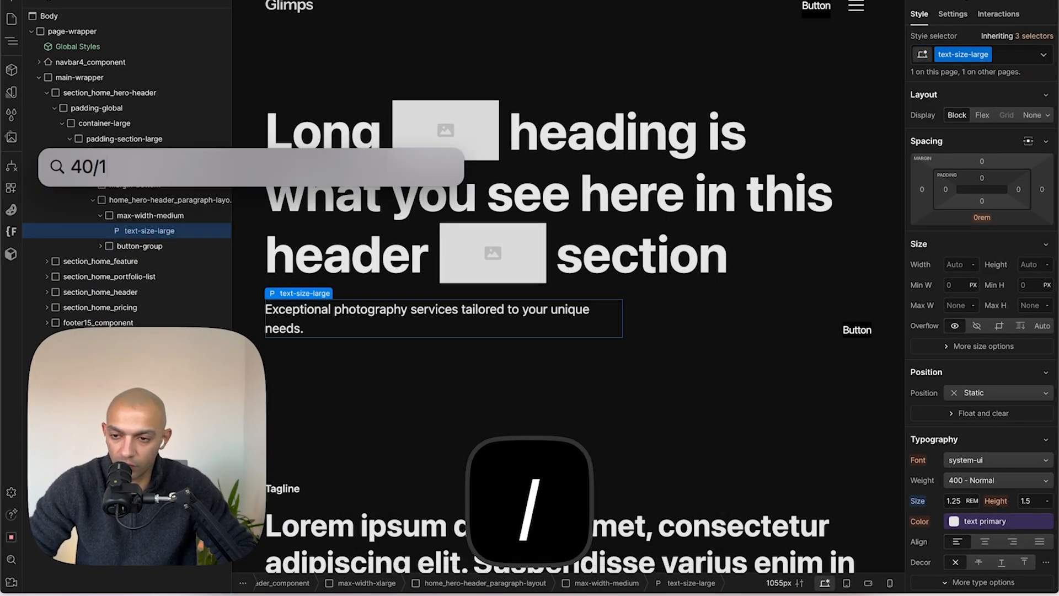
{"action": "key", "text": "Escape"}
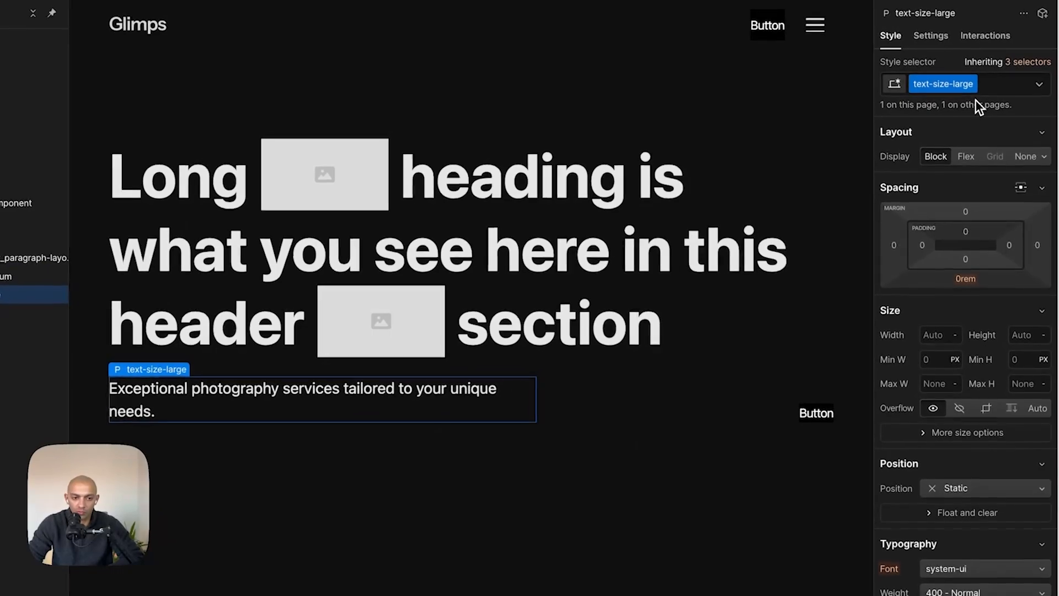
- Change the paragraph's class to heading-style-h3
{"action": "left_click", "coordinate": [1000, 60]}
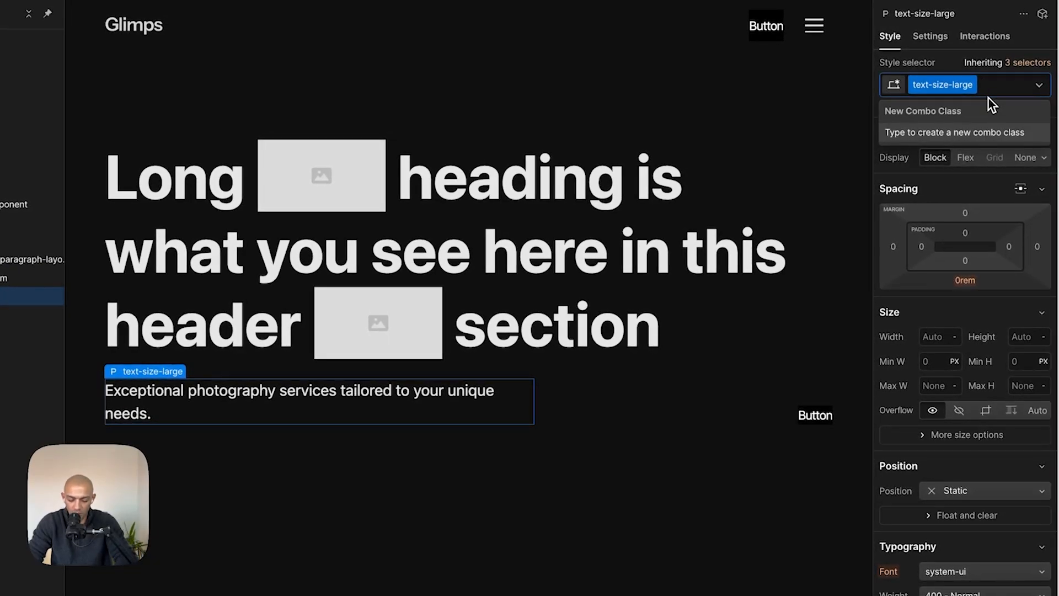
{"action": "key", "text": "BackSpace"}
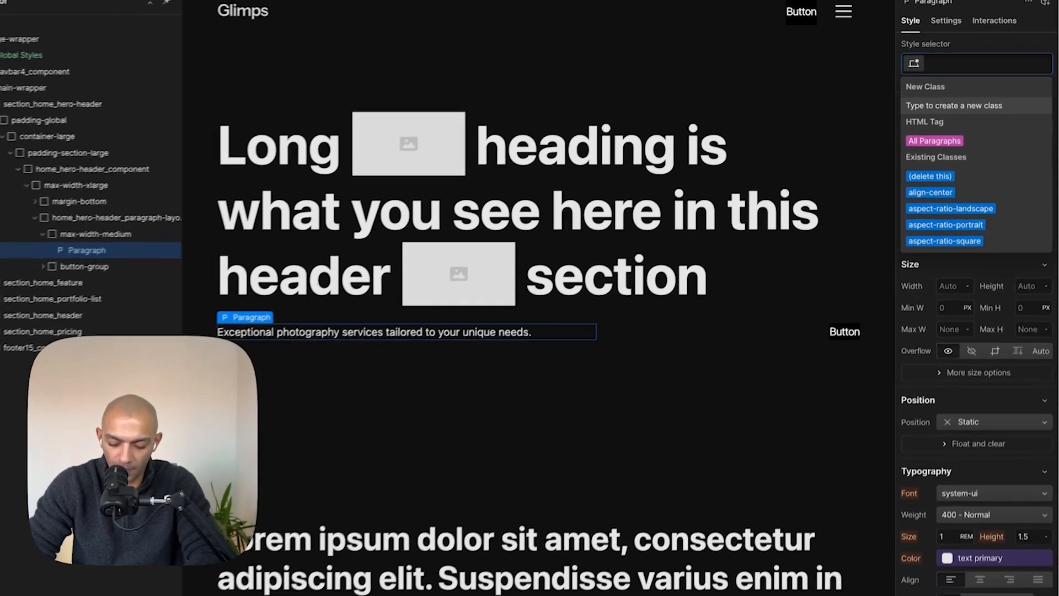
{"action": "type", "text": "heading"}
{"action": "left_click", "coordinate": [960, 160]}
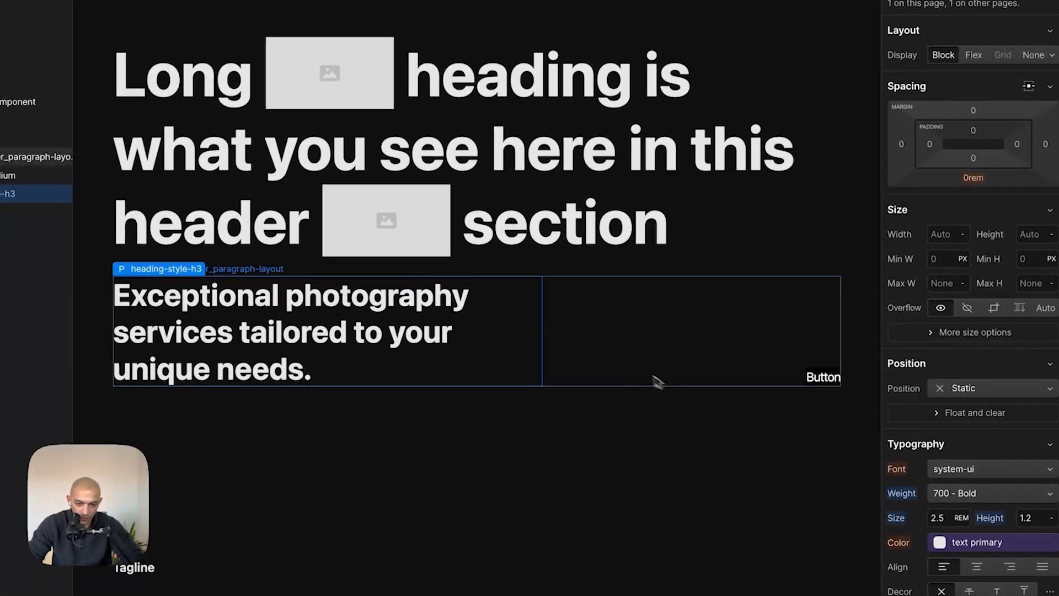
{"action": "left_click", "coordinate": [656, 378]}
{"action": "left_click", "coordinate": [476, 370]}
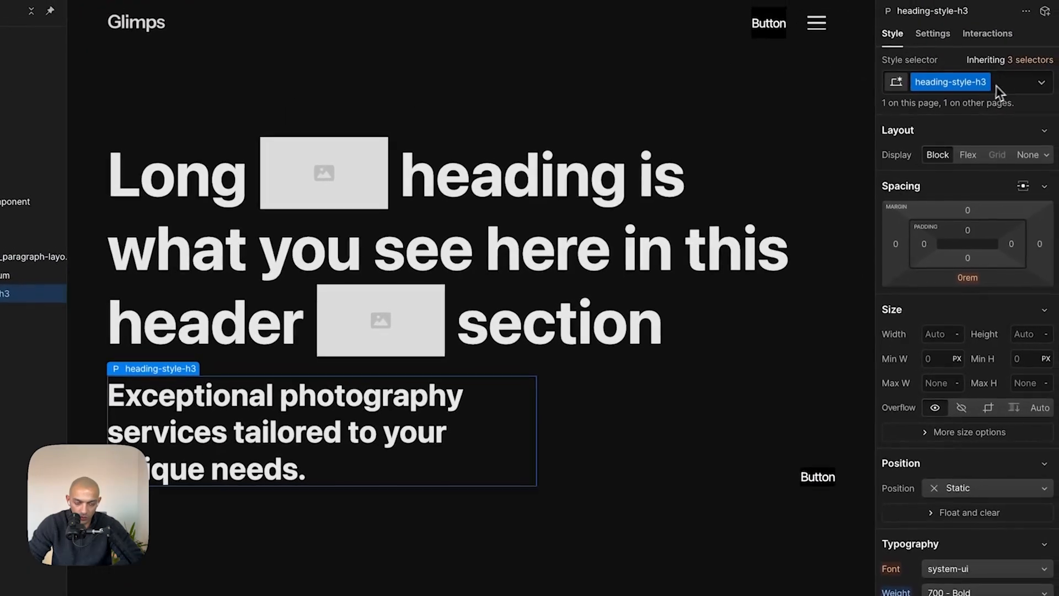
- Add a text-weight-medium combo class to the hero paragraph and set its weight to 500 - Medium
{"action": "left_click", "coordinate": [1020, 79]}
{"action": "type", "text": "wid"}
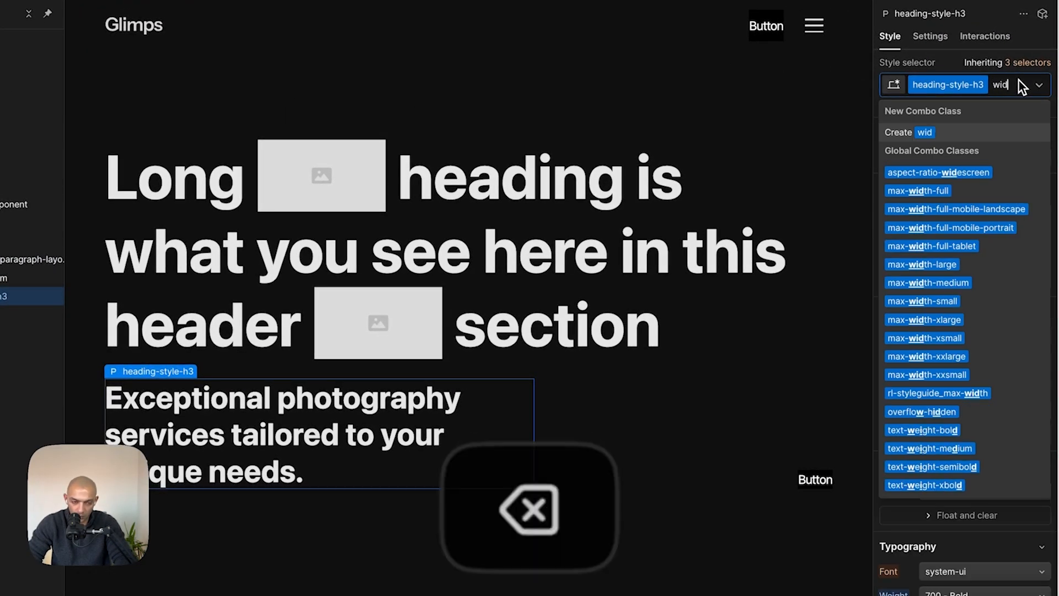
{"action": "key", "text": "BackSpace"}
{"action": "key", "text": "BackSpace"}
{"action": "key", "text": "BackSpace"}
{"action": "key", "text": "cmd+a"}
{"action": "type", "text": "te"}
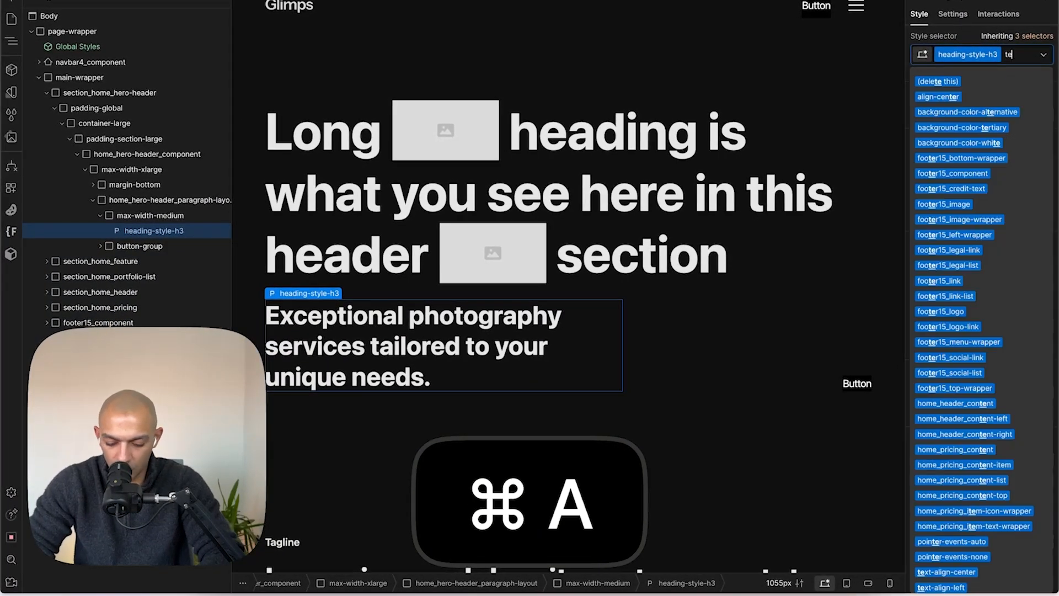
{"action": "type", "text": "xt-weight"}
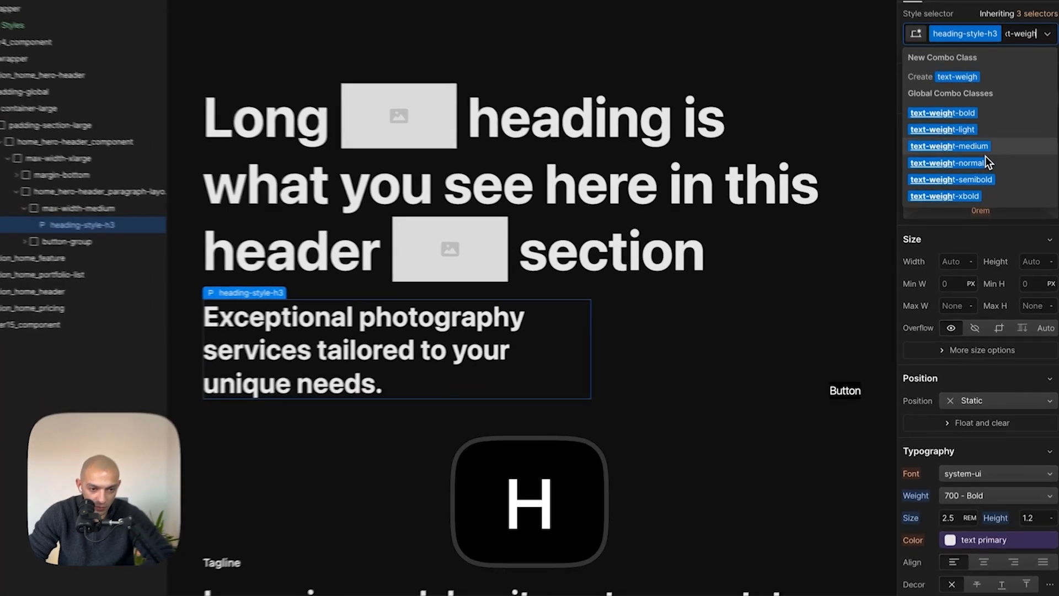
{"action": "left_click", "coordinate": [982, 158]}
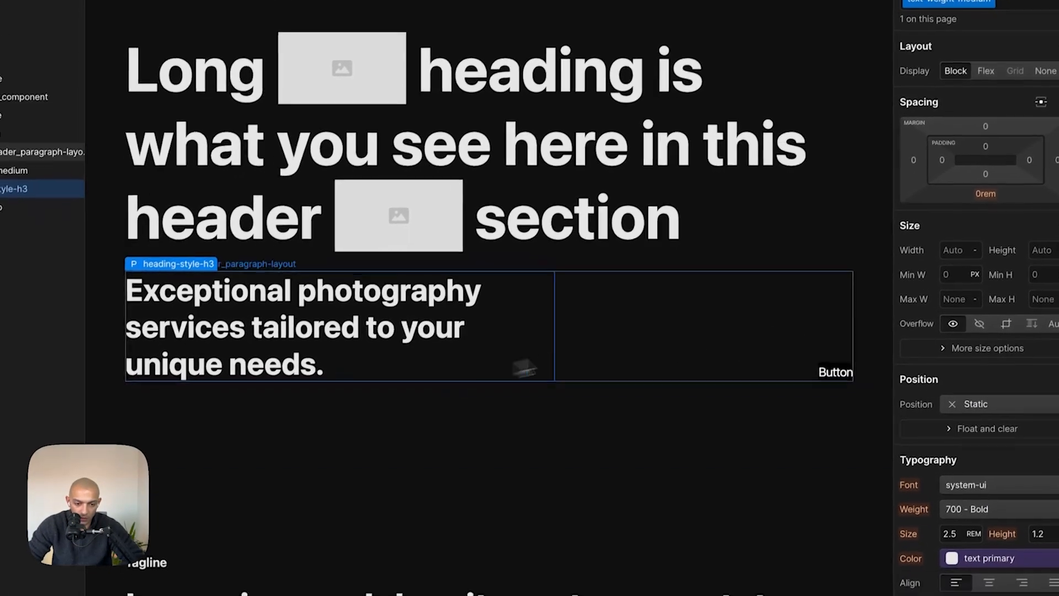
{"action": "left_click", "coordinate": [1020, 509]}
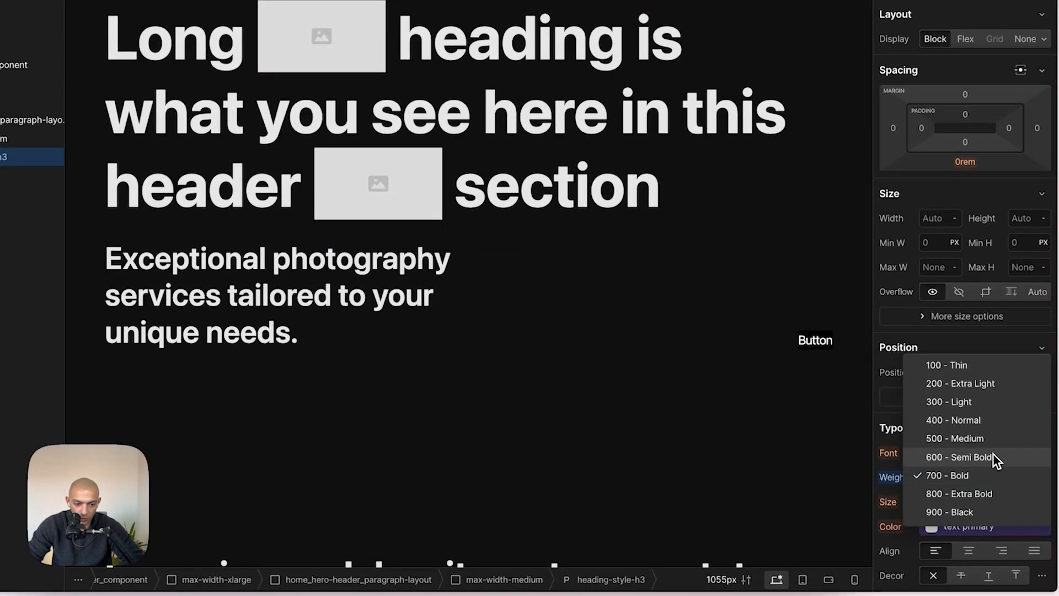
{"action": "left_click", "coordinate": [993, 440]}
- Compare with the Figma paragraph, then replace the combo class with text-weight-normal and set weight to 400 - Normal
{"action": "key", "text": "super+Tab"}
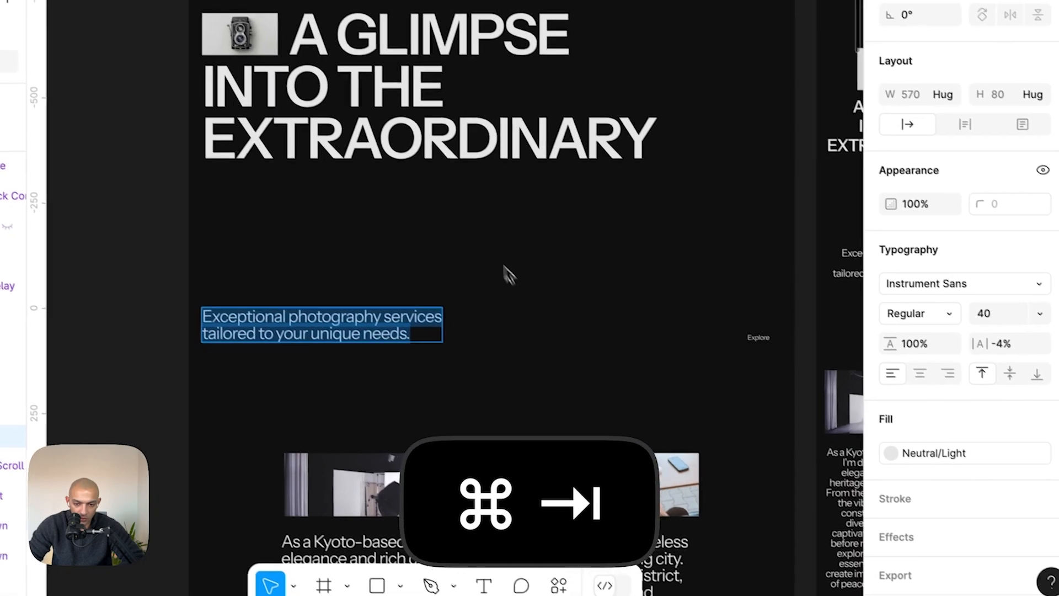
{"action": "key", "text": "super+Tab"}
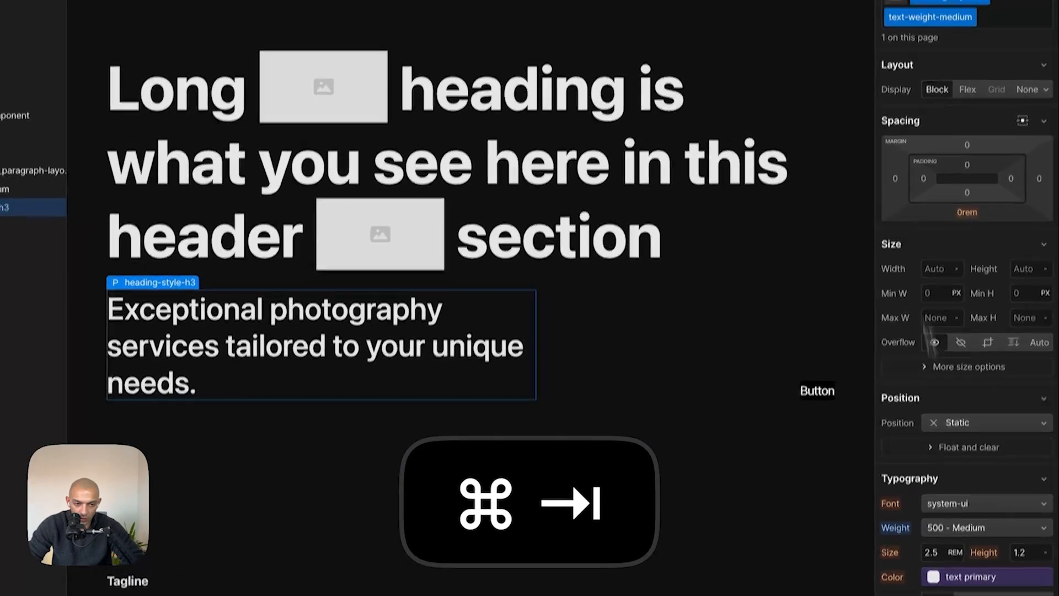
{"action": "left_click", "coordinate": [985, 108]}
{"action": "key", "text": "BackSpace"}
{"action": "type", "text": "tex"}
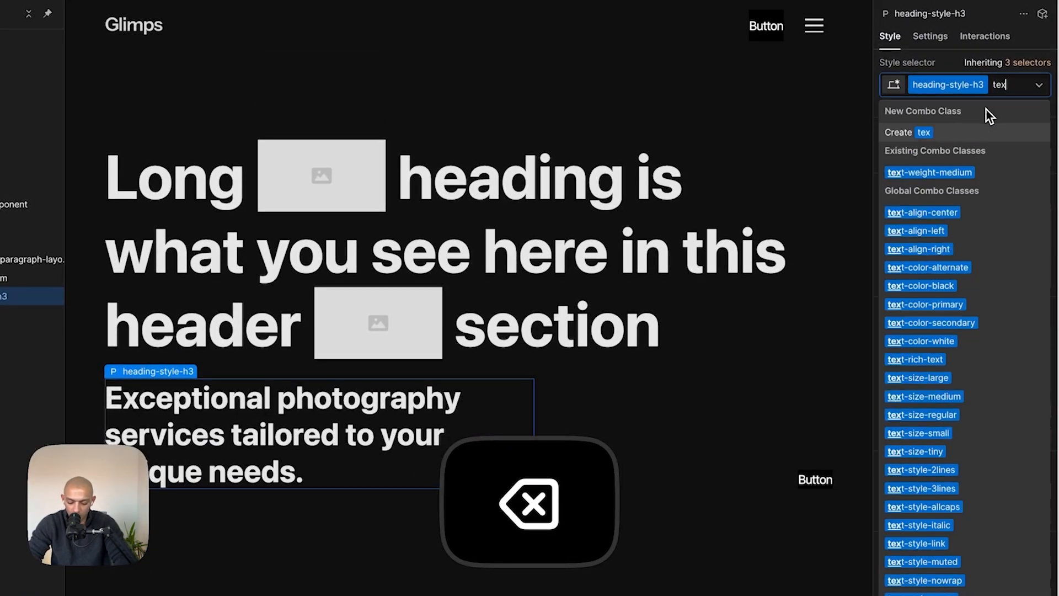
{"action": "type", "text": "t-weight"}
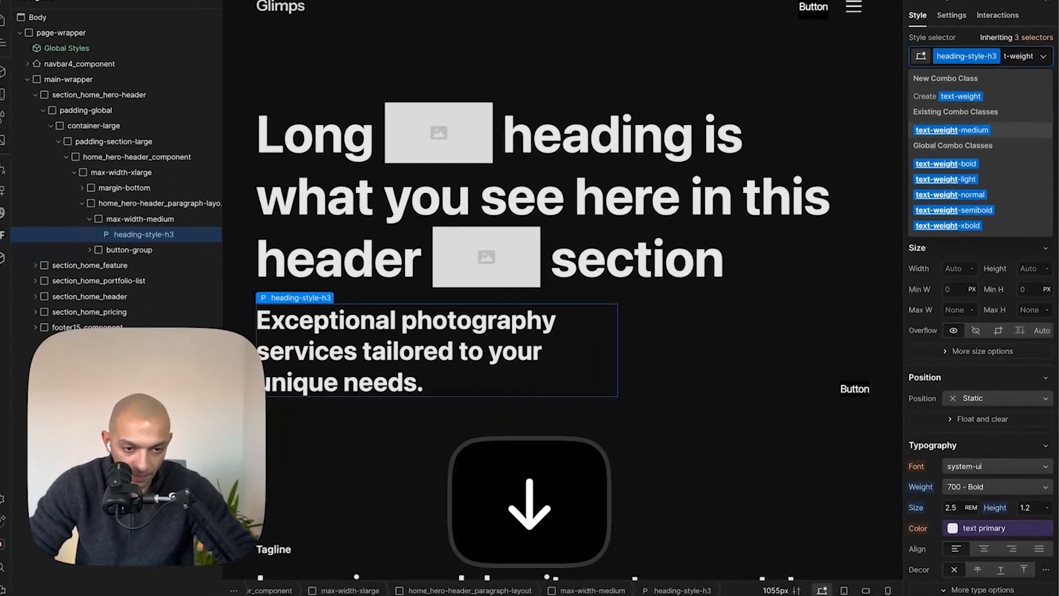
{"action": "key", "text": "Down"}
{"action": "key", "text": "Down"}
{"action": "key", "text": "Down"}
{"action": "key", "text": "Return"}
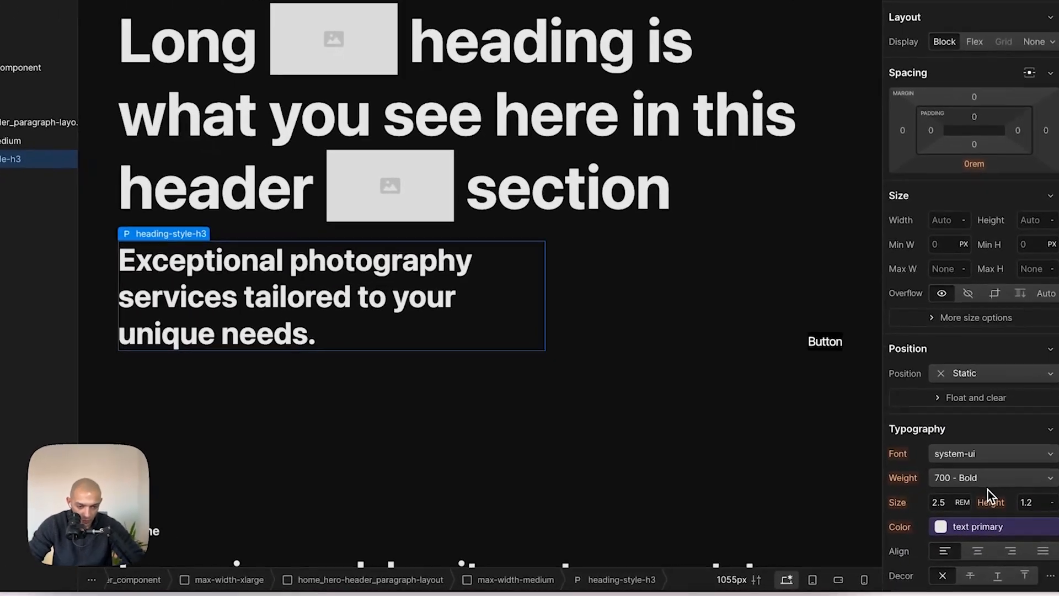
{"action": "left_click", "coordinate": [1026, 497]}
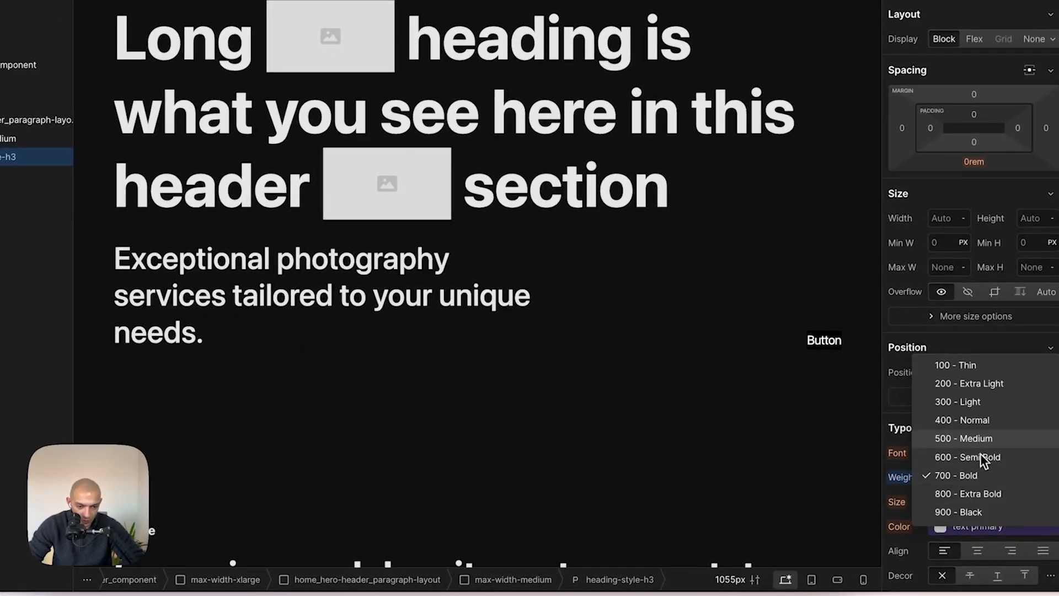
{"action": "left_click", "coordinate": [977, 422]}
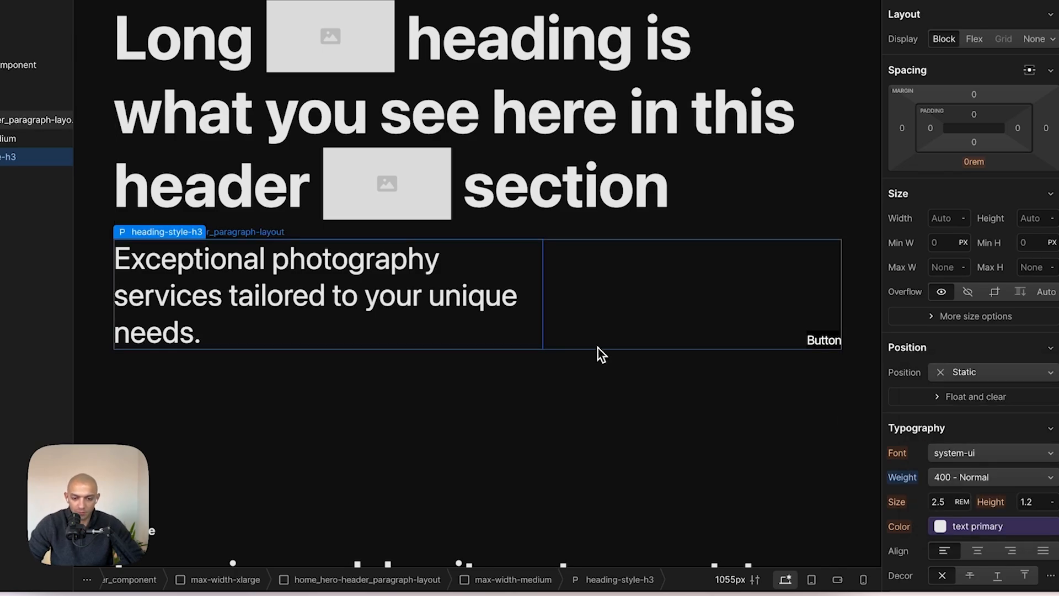
- Set letter spacing for the Body (All Pages) tag to -0.04 em to match Figma's -4%
{"action": "key", "text": "super+Tab"}
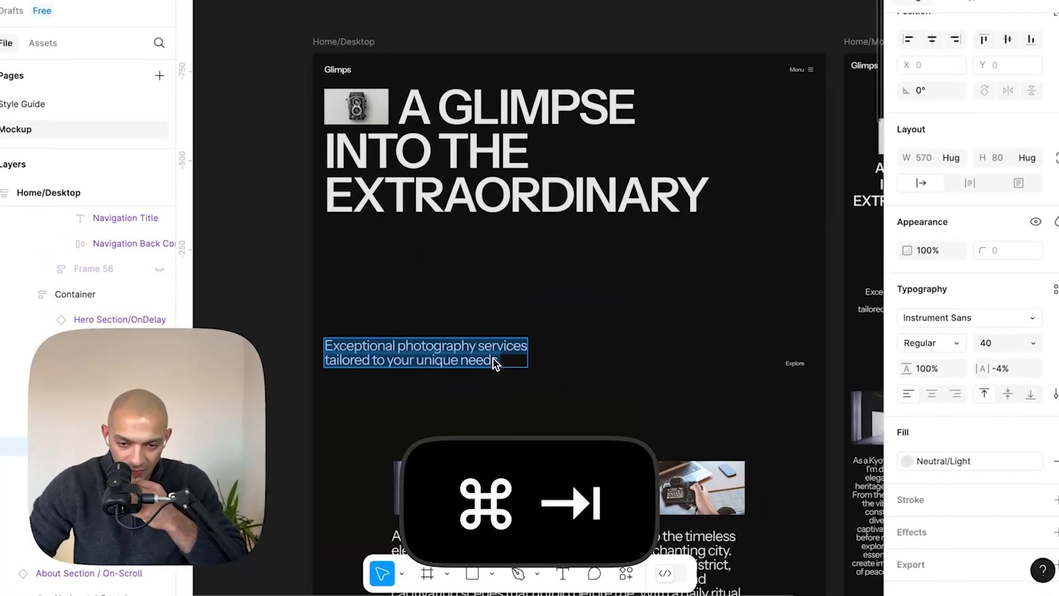
{"action": "key", "text": "super+Tab"}
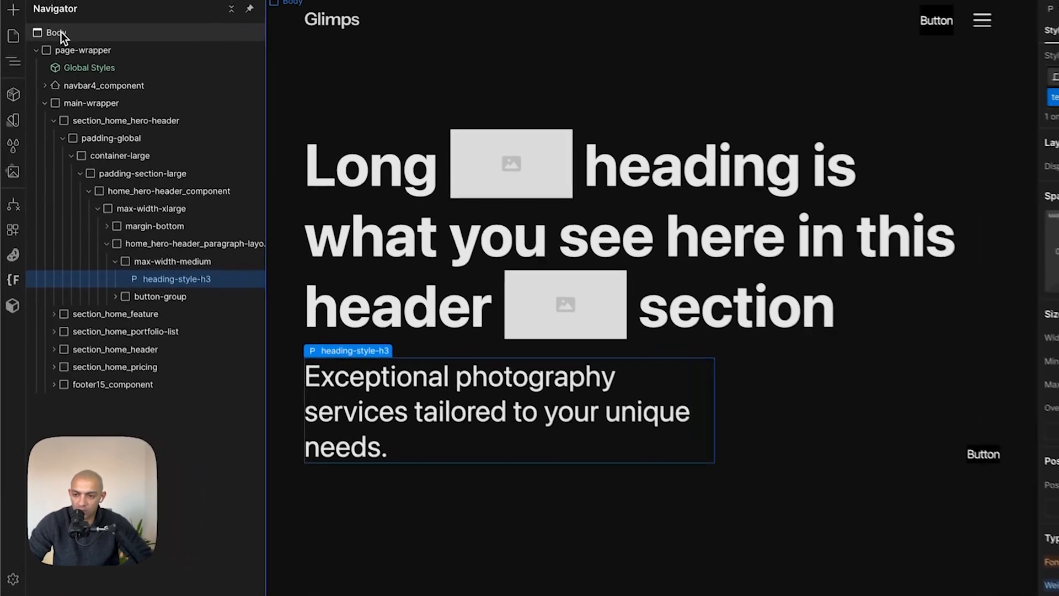
{"action": "left_click", "coordinate": [48, 15]}
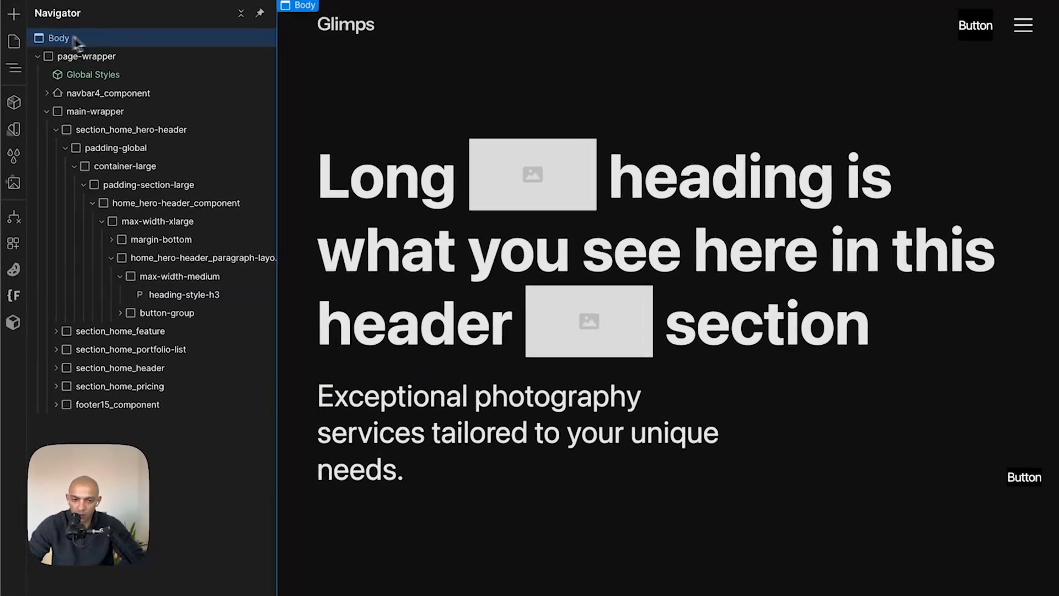
{"action": "left_click", "coordinate": [1002, 84]}
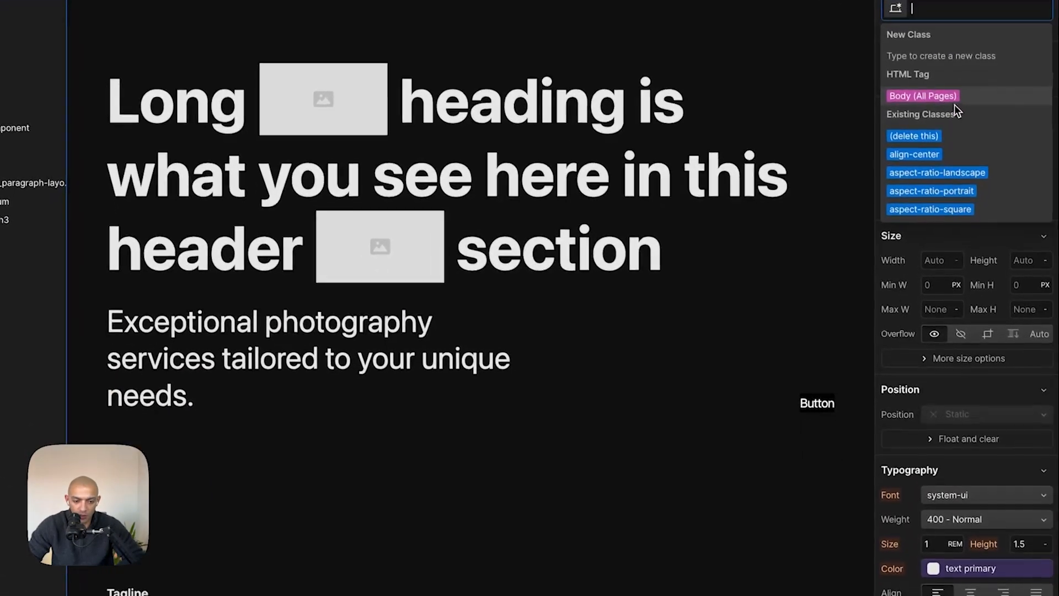
{"action": "left_click", "coordinate": [976, 144]}
{"action": "scroll", "coordinate": [1037, 522], "scroll_direction": "down", "scroll_amount": 3}
{"action": "left_click", "coordinate": [919, 423]}
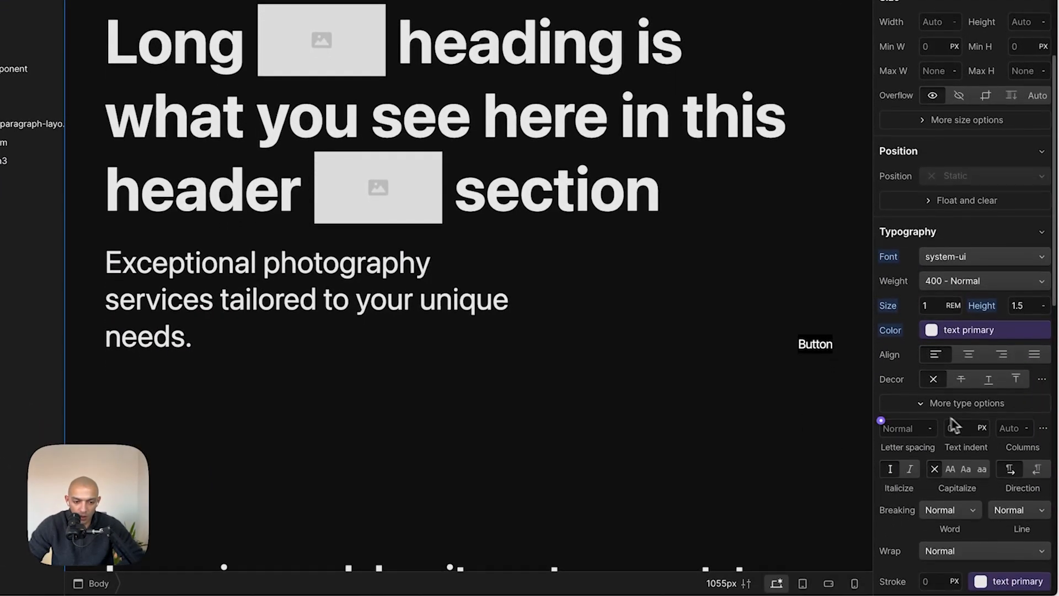
{"action": "type", "text": "-0.04"}
{"action": "key", "text": "Return"}
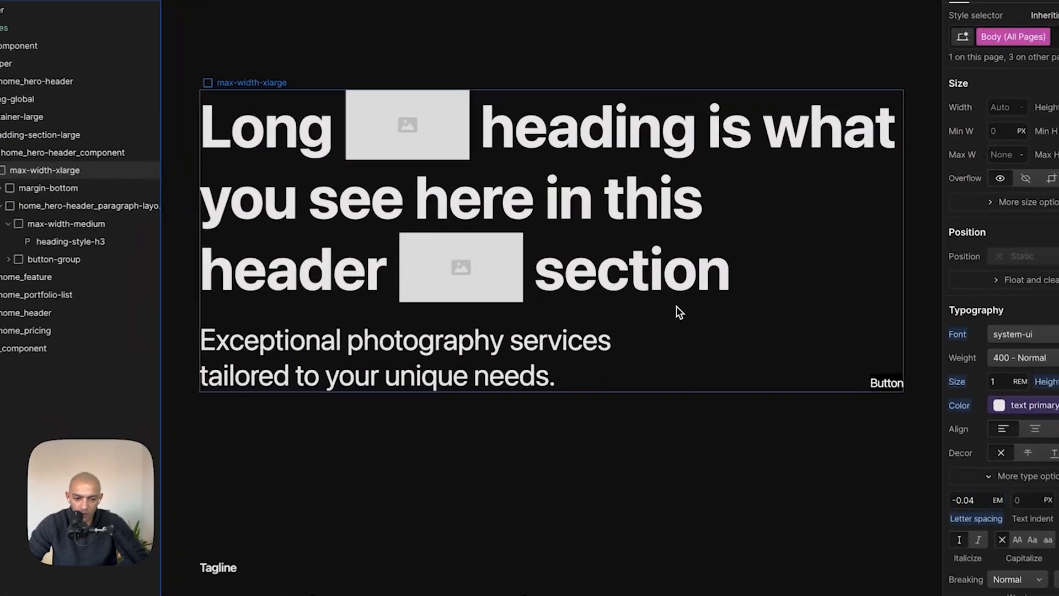
- Copy 'A GLIMPSE' and 'INTO THE' from the Figma heading into the hero heading, replacing the placeholder words
{"action": "left_click", "coordinate": [676, 307]}
{"action": "key", "text": "super+Tab"}
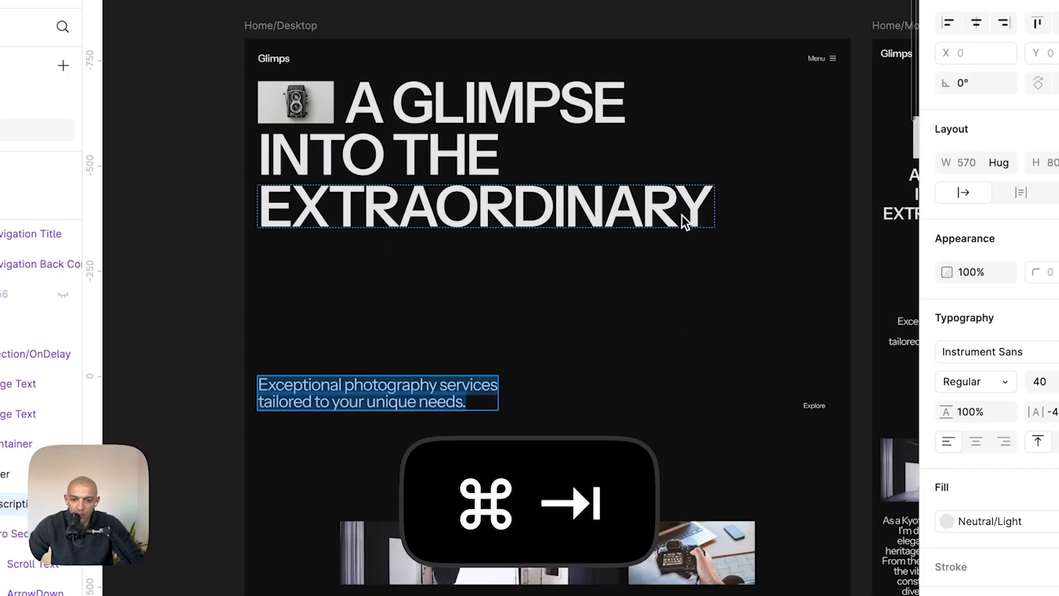
{"action": "double_click", "coordinate": [555, 203]}
{"action": "key", "text": "super+Tab"}
{"action": "double_click", "coordinate": [610, 132]}
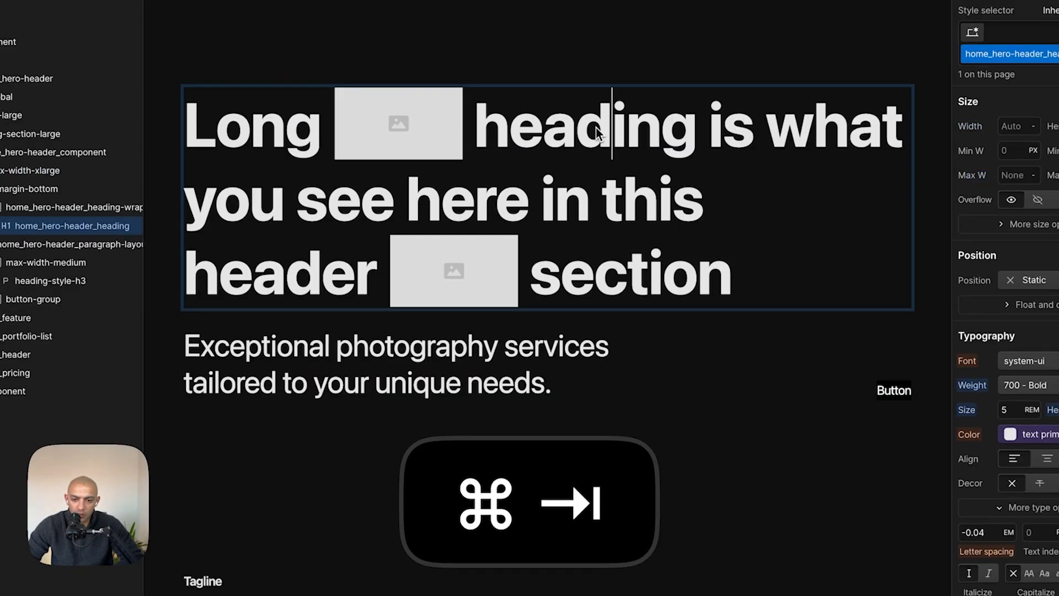
{"action": "left_click", "coordinate": [509, 139]}
{"action": "left_click_drag", "start_coordinate": [509, 138], "coordinate": [647, 187]}
{"action": "type", "text": "A is"}
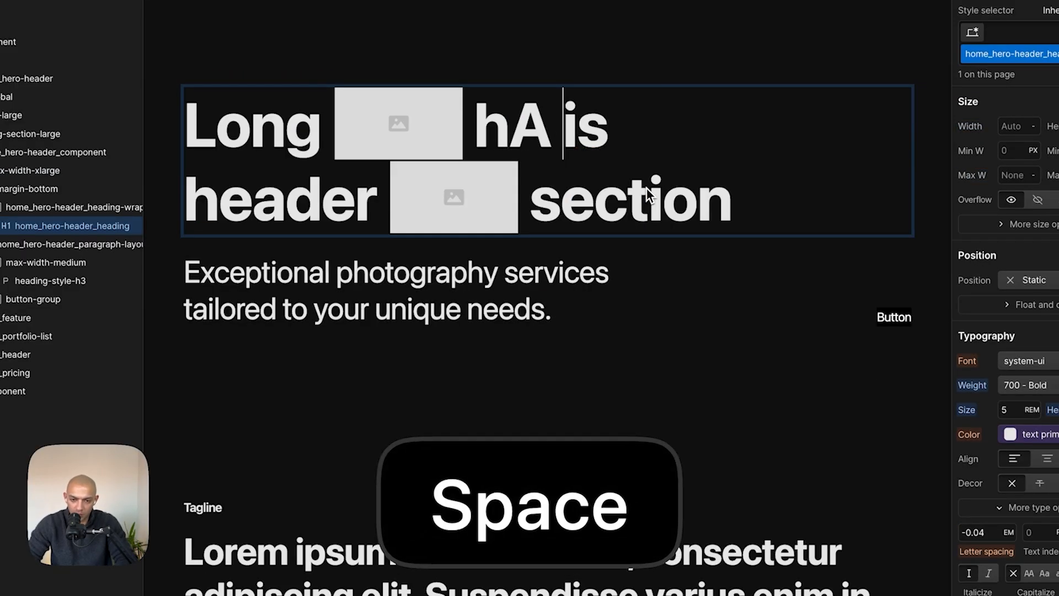
{"action": "key", "text": "super+z"}
{"action": "left_click_drag", "start_coordinate": [473, 125], "coordinate": [701, 97]}
{"action": "type", "text": "A GLIMPSE"}
{"action": "key", "text": "super+Tab"}
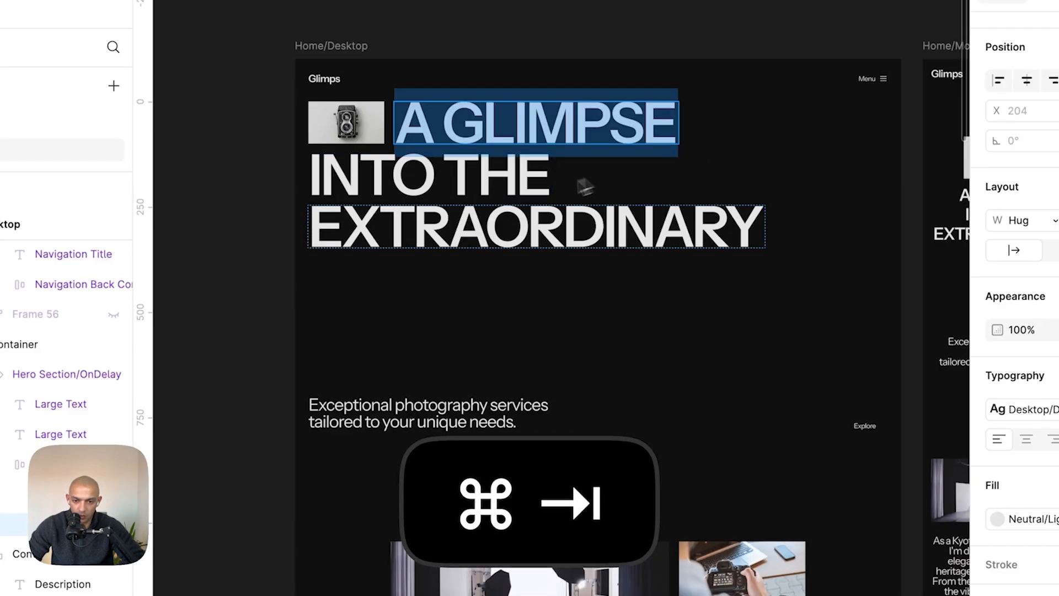
{"action": "key", "text": "Return"}
{"action": "key", "text": "super+c"}
{"action": "key", "text": "super+Tab"}
{"action": "double_click", "coordinate": [342, 217]}
{"action": "key", "text": "super+v"}
- Copy 'EXTRAORDINARY' from Figma and paste it over 'section' at the end of the hero heading
{"action": "key", "text": "super+Tab"}
{"action": "double_click", "coordinate": [411, 216]}
{"action": "key", "text": "super+c"}
{"action": "key", "text": "super+Tab"}
{"action": "left_click", "coordinate": [680, 200]}
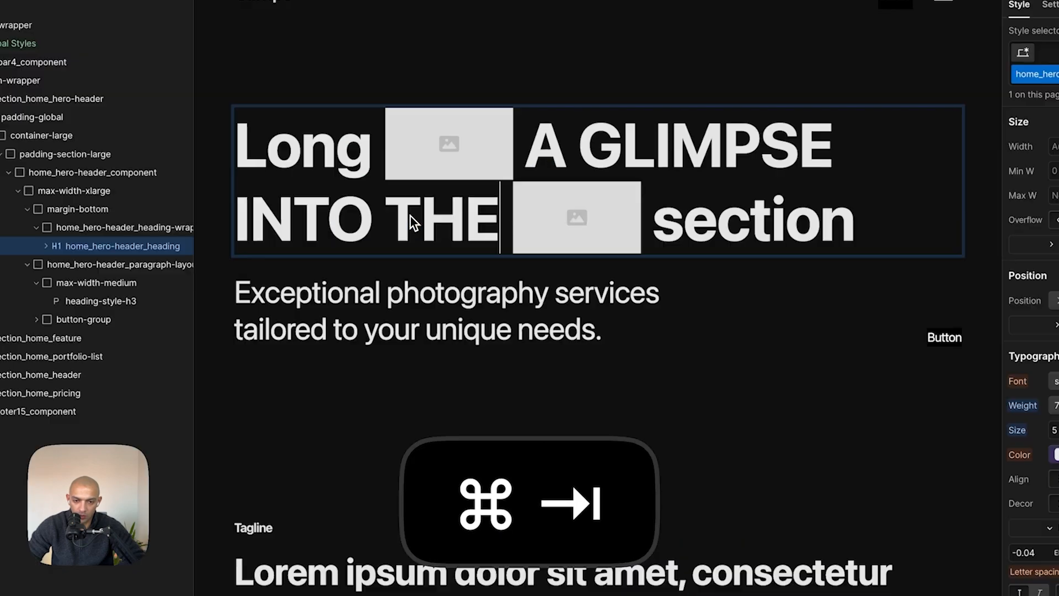
{"action": "double_click", "coordinate": [677, 224]}
{"action": "key", "text": "super+v"}
{"action": "key", "text": "Left"}
{"action": "key", "text": "Escape"}
- Remove the second image placeholder from the hero heading
{"action": "left_click", "coordinate": [604, 220]}
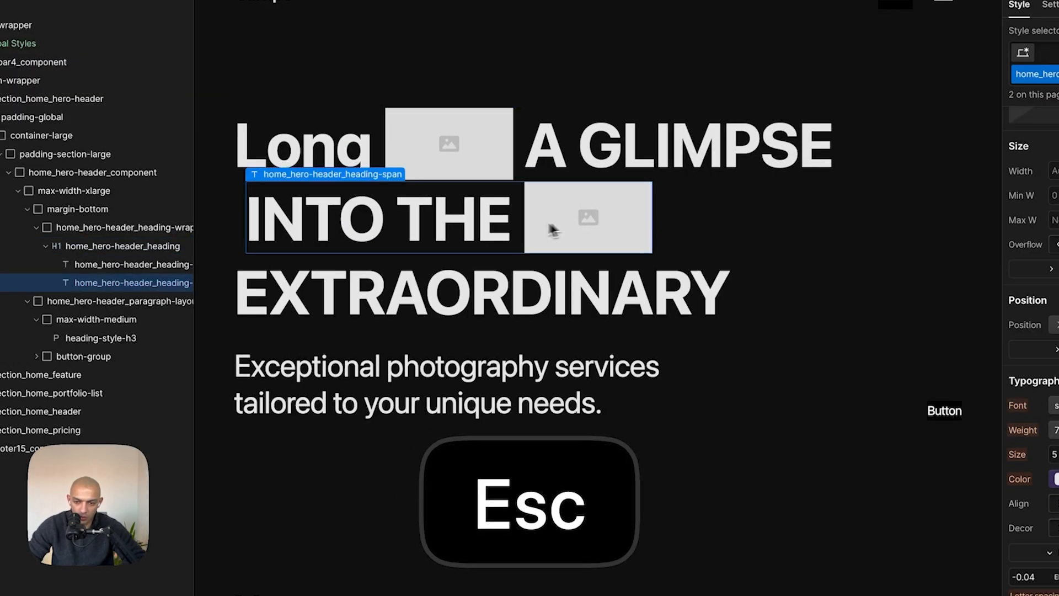
{"action": "double_click", "coordinate": [547, 210]}
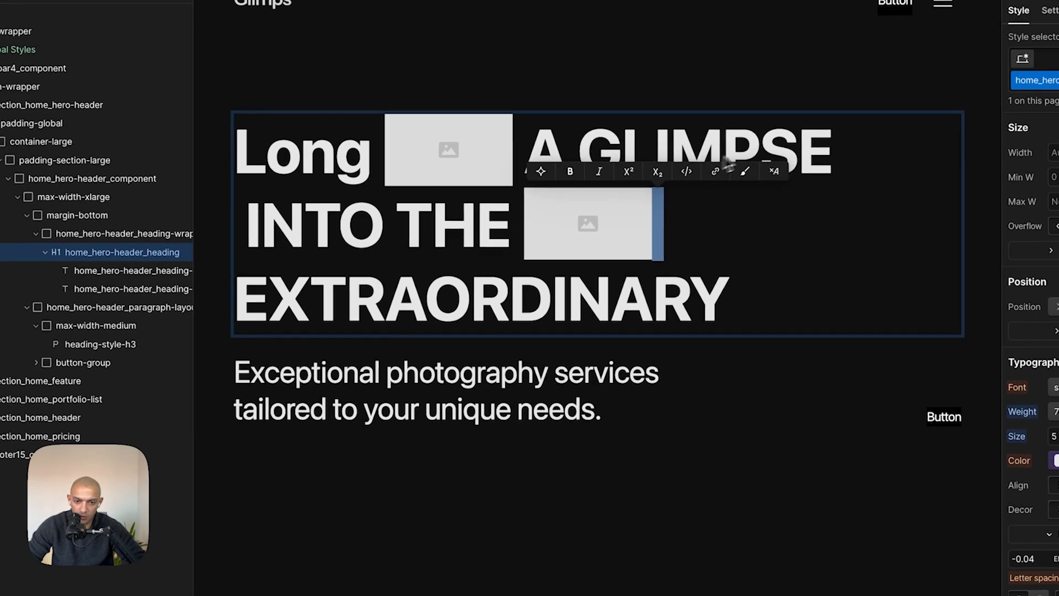
{"action": "key", "text": "Escape"}
{"action": "double_click", "coordinate": [558, 285]}
{"action": "left_click_drag", "start_coordinate": [546, 288], "coordinate": [540, 116]}
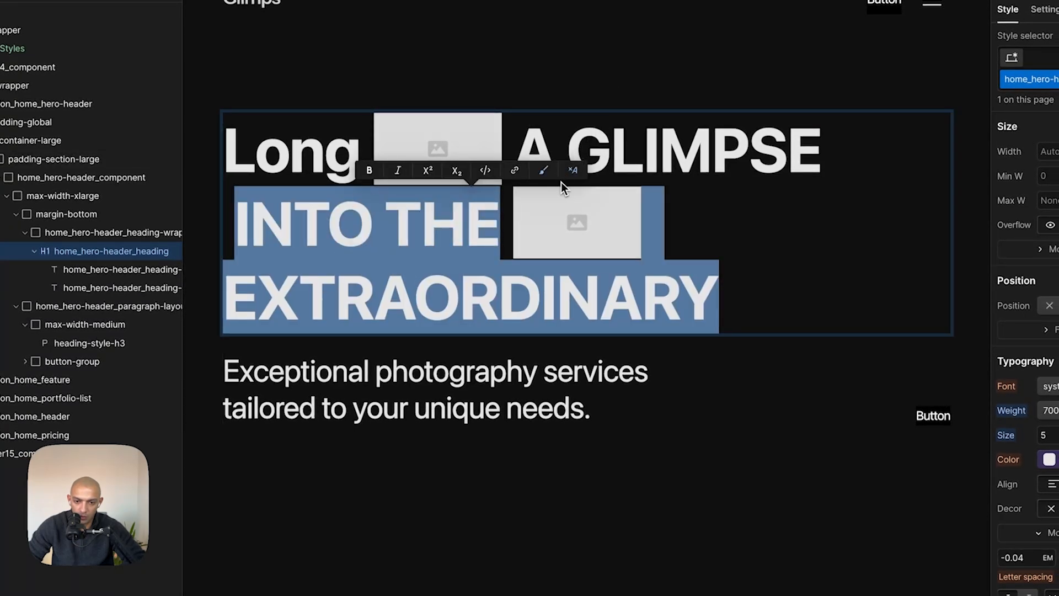
{"action": "left_click", "coordinate": [545, 224]}
{"action": "left_click", "coordinate": [237, 235]}
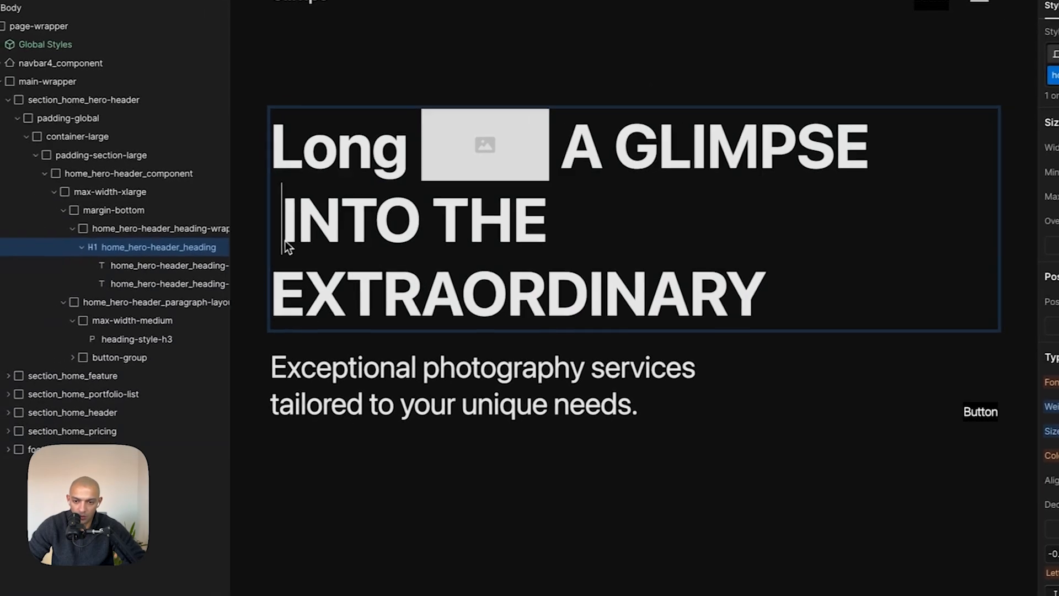
{"action": "key", "text": "BackSpace"}
{"action": "key", "text": "Escape"}
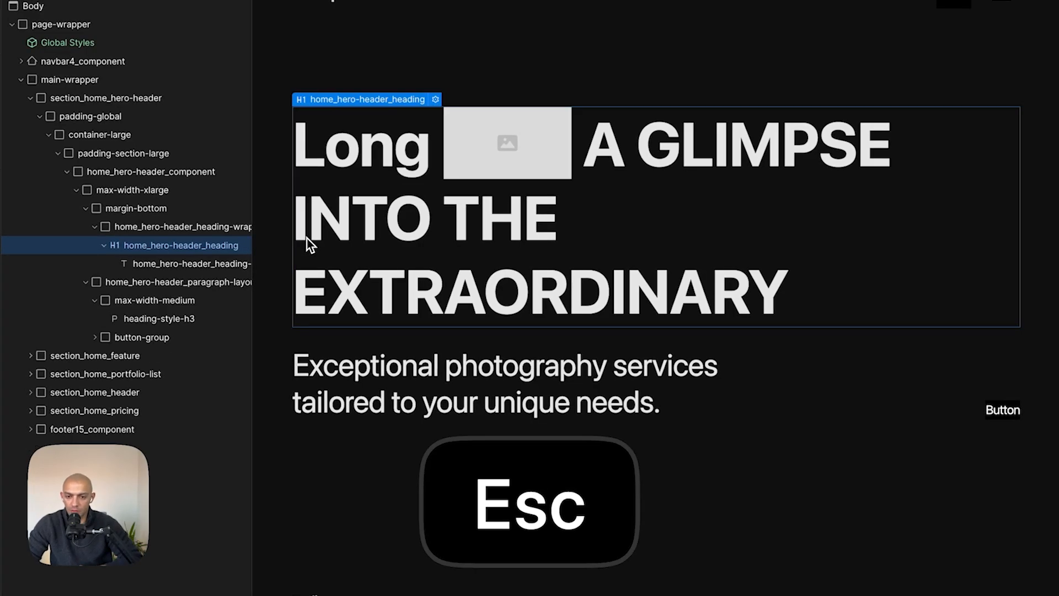
- Delete 'ong' from 'Long' at the start of the hero heading
{"action": "double_click", "coordinate": [429, 124]}
{"action": "key", "text": "Right"}
{"action": "key", "text": "Left"}
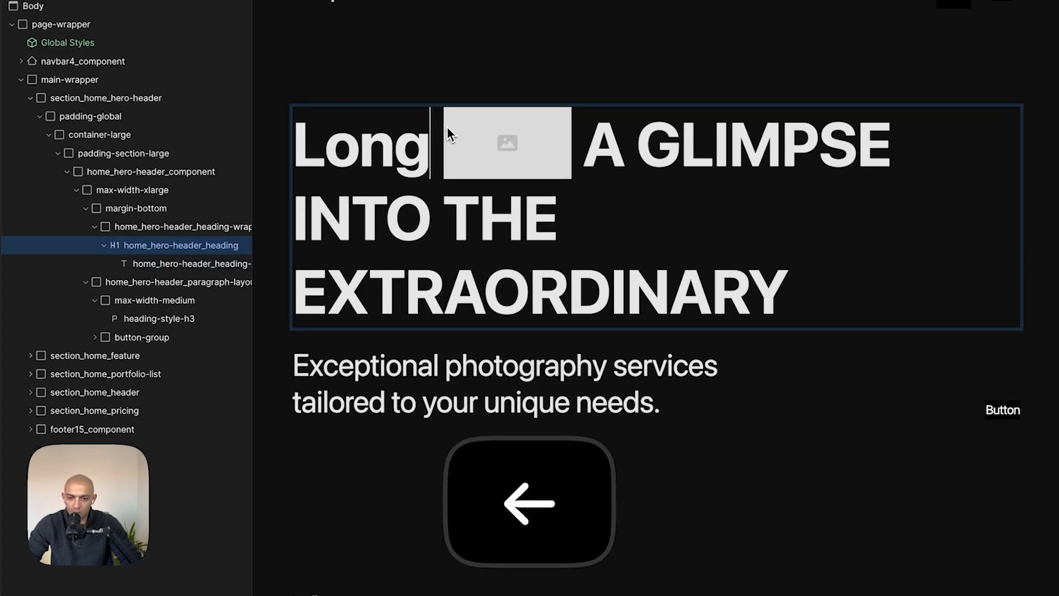
{"action": "key", "text": "BackSpace"}
{"action": "key", "text": "BackSpace"}
{"action": "key", "text": "BackSpace"}
{"action": "key", "text": "BackSpace"}
{"action": "key", "text": "BackSpace"}
{"action": "key", "text": "Escape"}
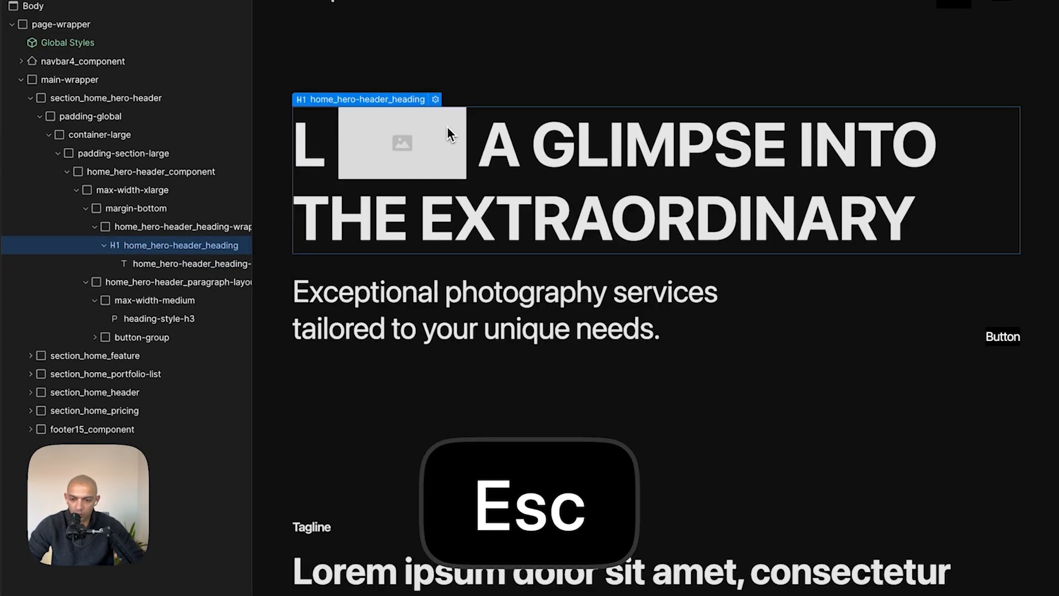
- Remove the leftover 'L' so the heading begins with the image followed by 'A GLIMPSE INTO THE EXTRAORDINARY'
{"action": "left_click", "coordinate": [293, 172]}
{"action": "left_click", "coordinate": [312, 164]}
{"action": "double_click", "coordinate": [317, 160]}
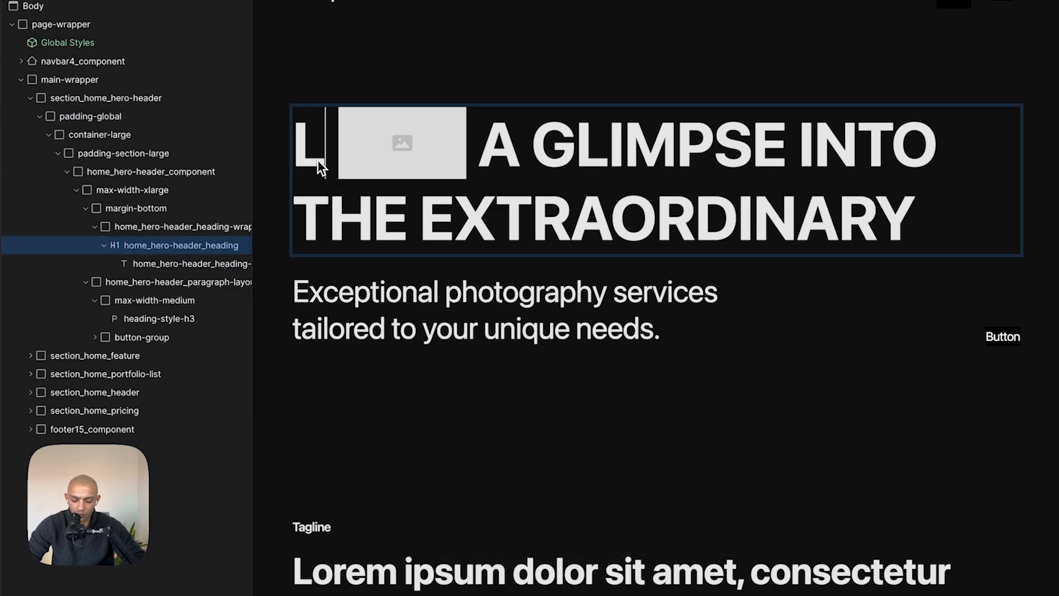
{"action": "key", "text": "BackSpace"}
{"action": "key", "text": "BackSpace"}
{"action": "key", "text": "BackSpace"}
{"action": "key", "text": "super+z"}
{"action": "key", "text": "super+z"}
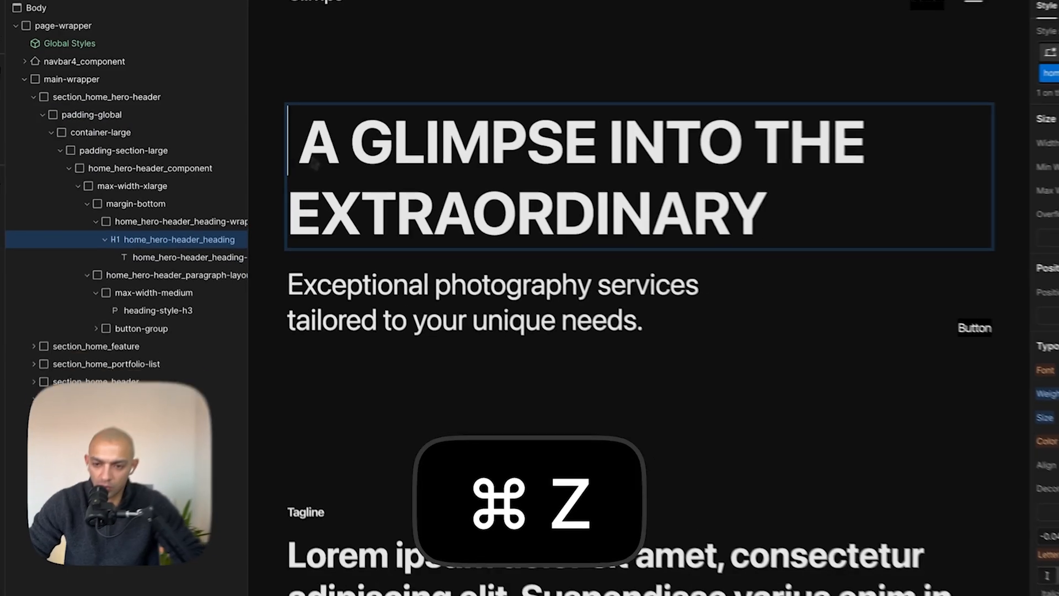
{"action": "key", "text": "Left"}
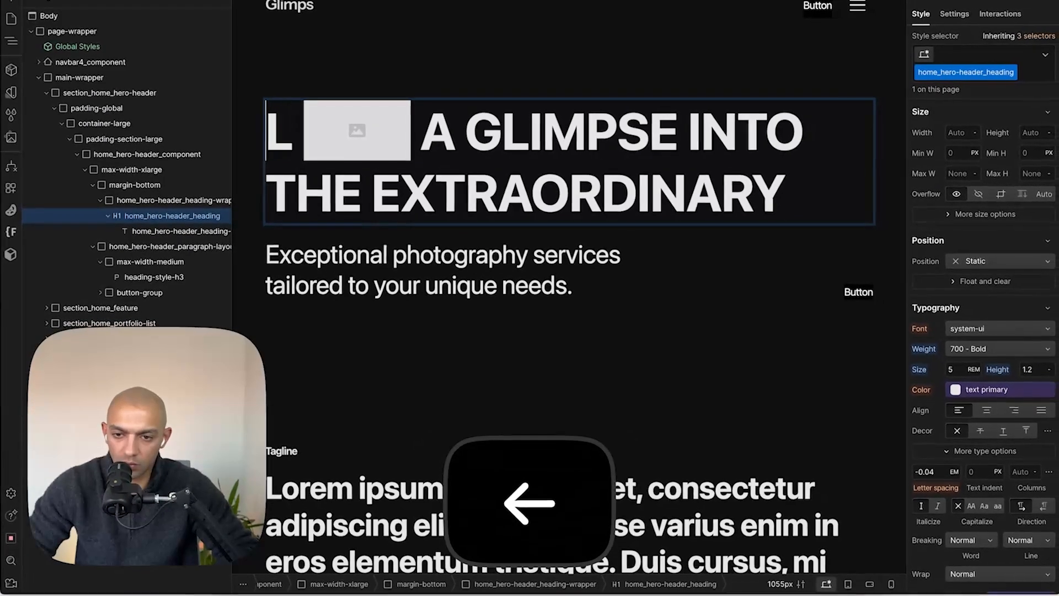
{"action": "key", "text": "shift+Right"}
{"action": "type", "text": "v"}
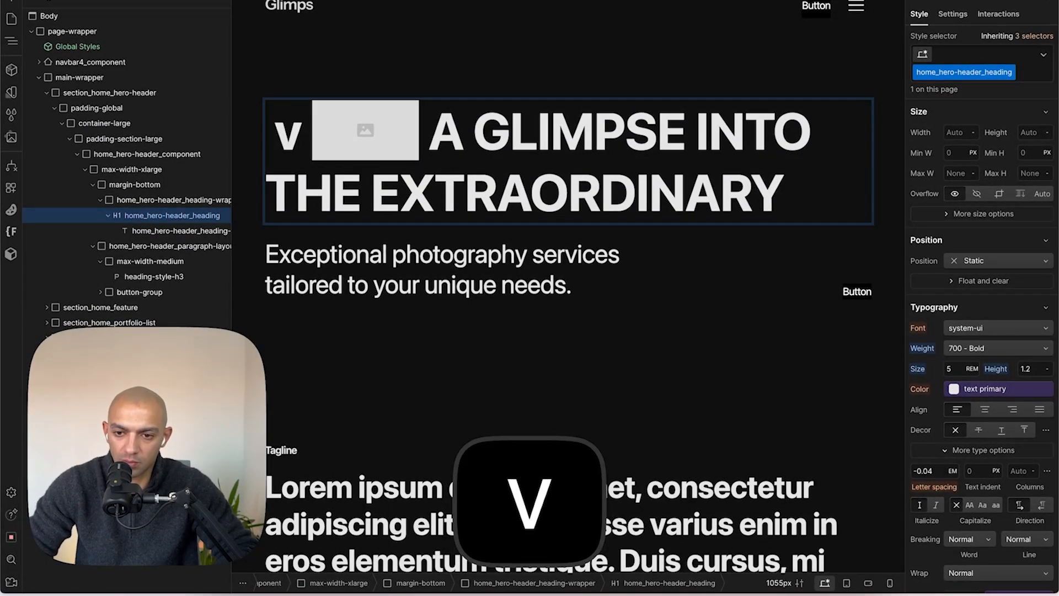
{"action": "key", "text": "BackSpace"}
{"action": "key", "text": "Escape"}
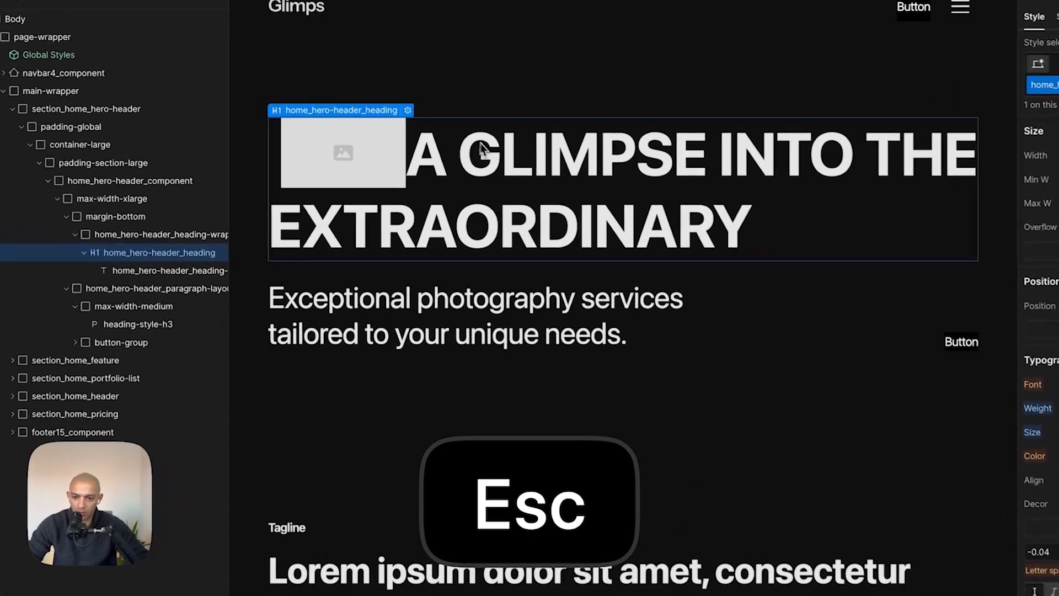
- Select the image placeholder span in the hero heading and open its background image settings
{"action": "left_click", "coordinate": [330, 153]}
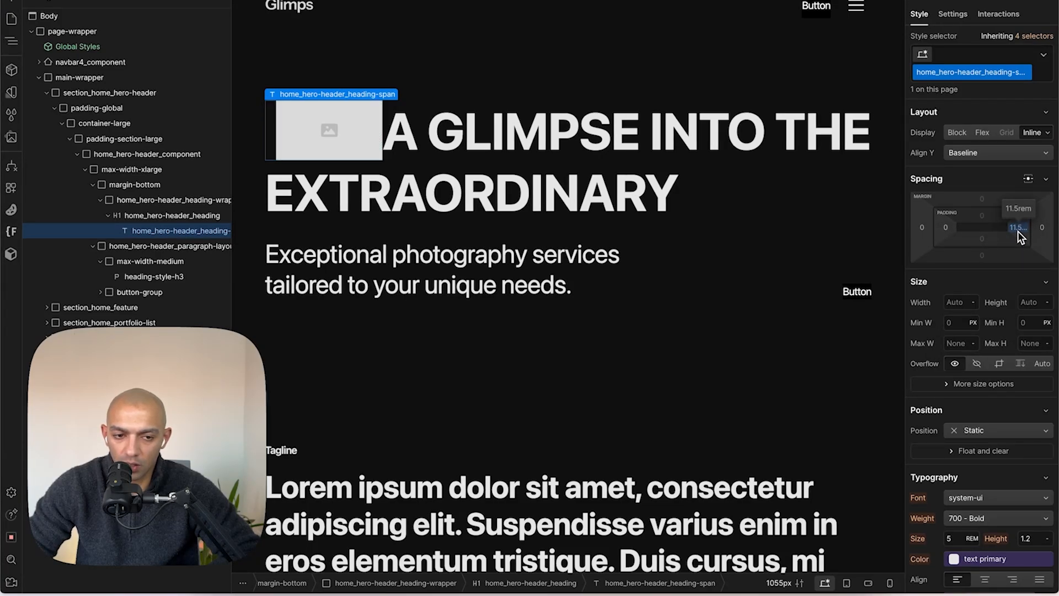
{"action": "scroll", "coordinate": [961, 289], "scroll_direction": "down", "scroll_amount": 10}
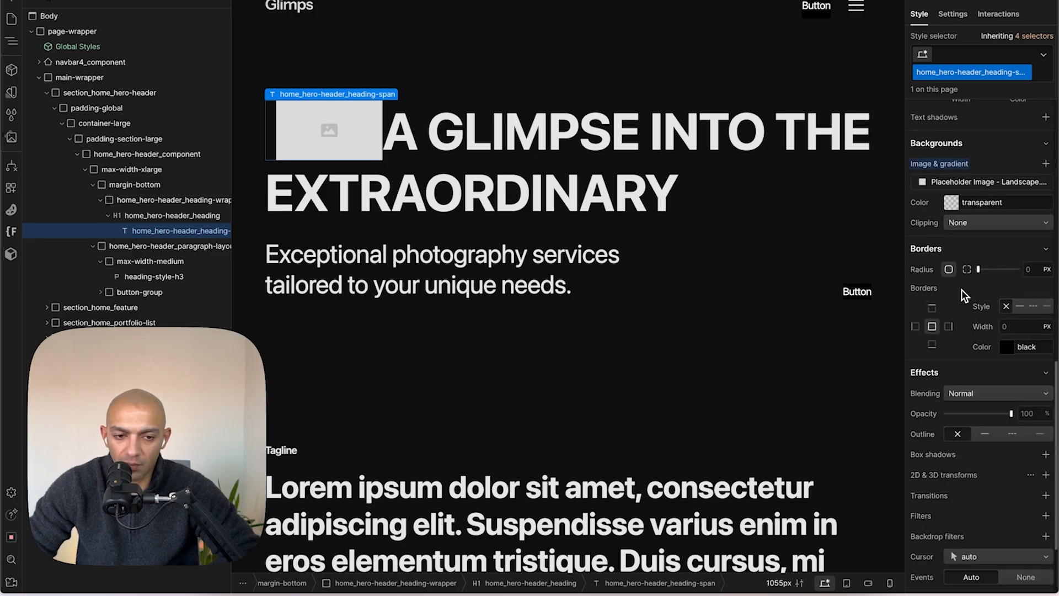
{"action": "scroll", "coordinate": [962, 289], "scroll_direction": "up", "scroll_amount": 3}
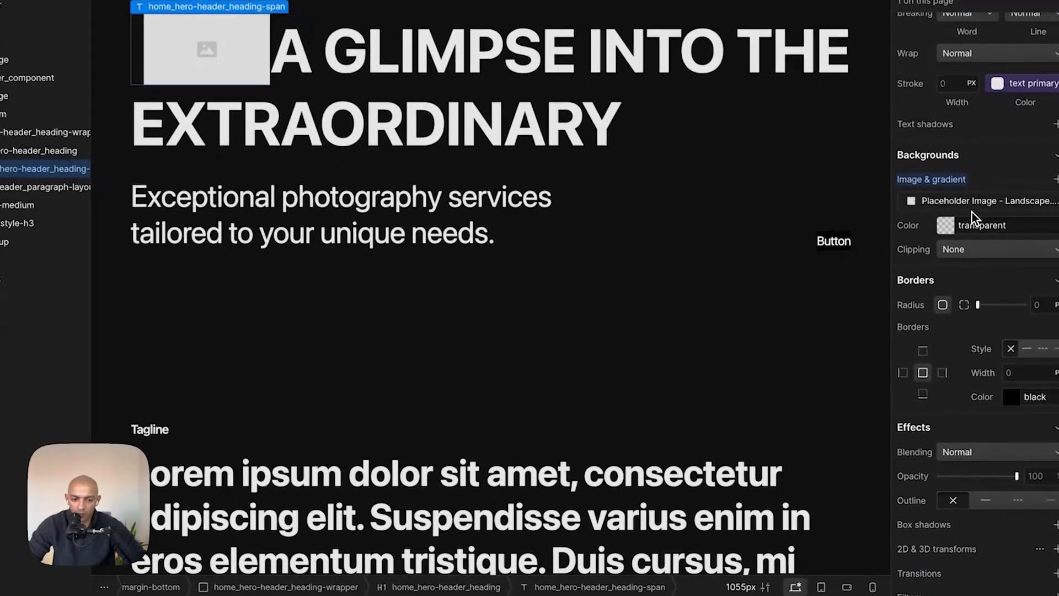
{"action": "left_click", "coordinate": [980, 261]}
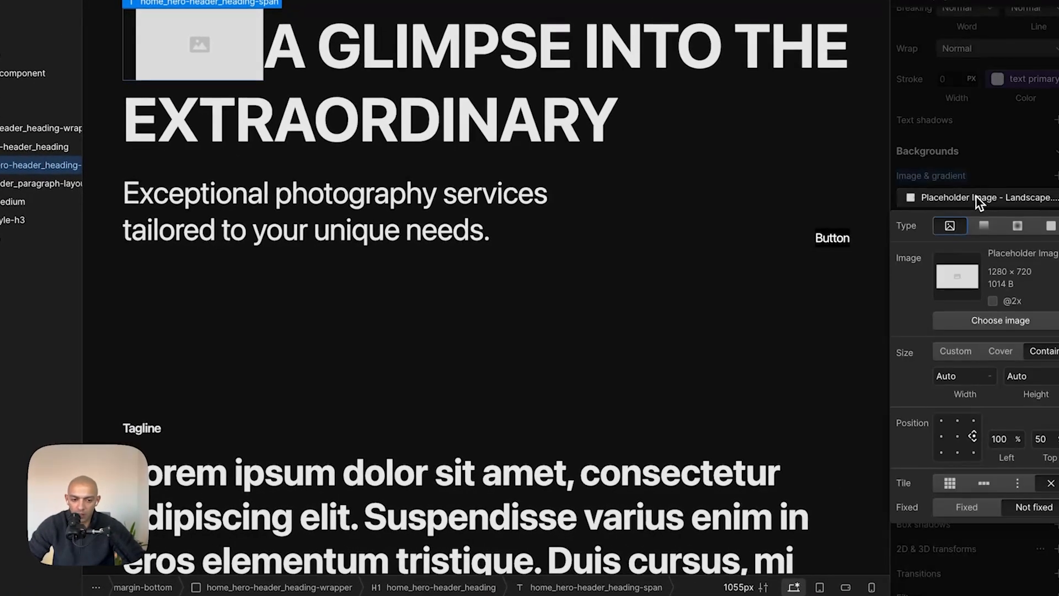
- Open the Downloads stack from the dock to look for a suitable image file
{"action": "mouse_move", "coordinate": [803, 591]}
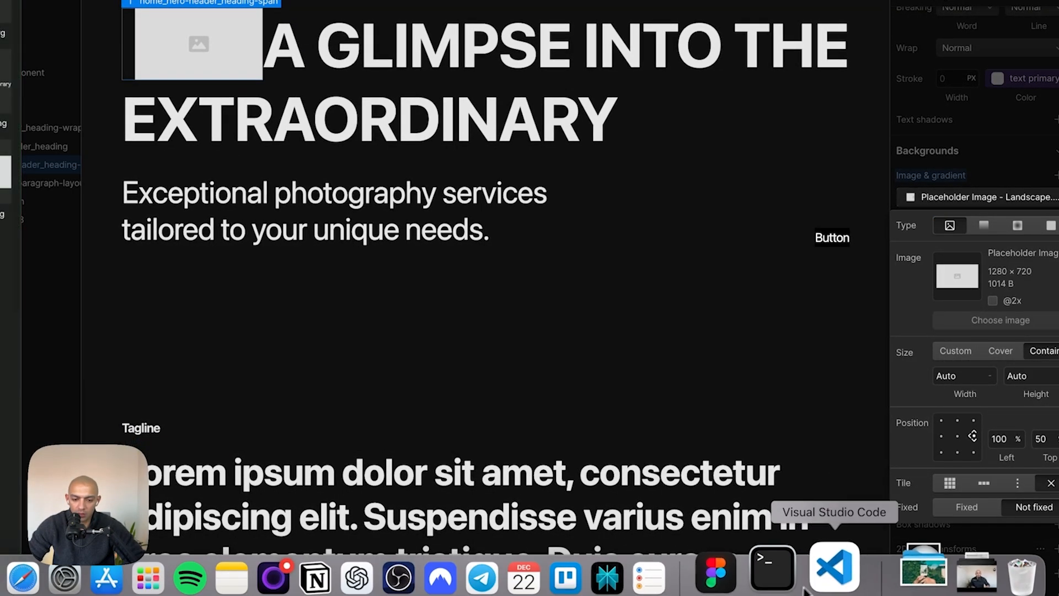
{"action": "left_click", "coordinate": [897, 576]}
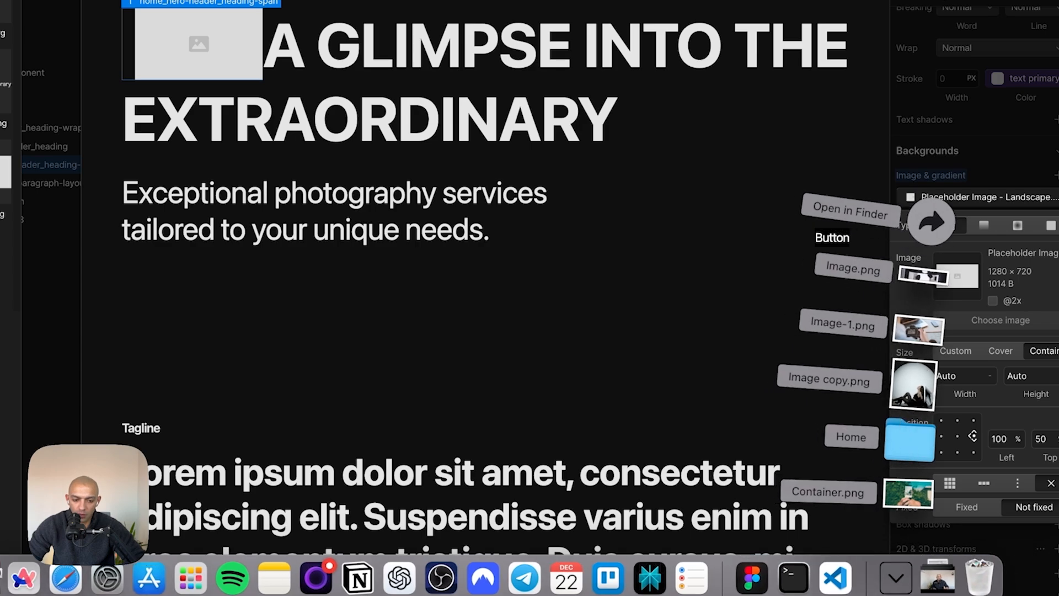
{"action": "left_click", "coordinate": [919, 435]}
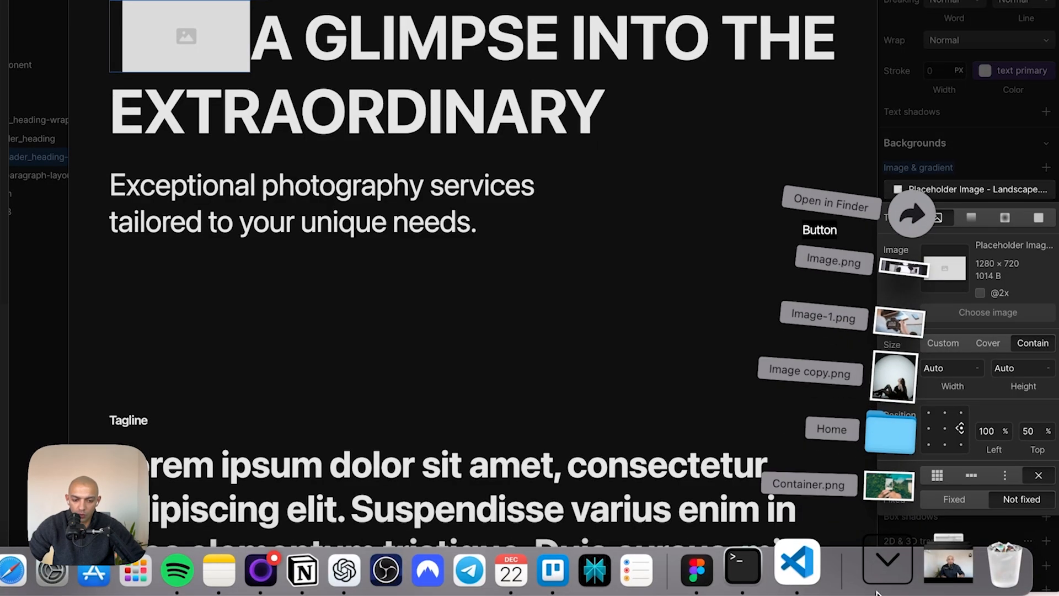
- Switch to Figma and select the camera photo placed before the hero heading text
{"action": "key", "text": "super+Tab"}
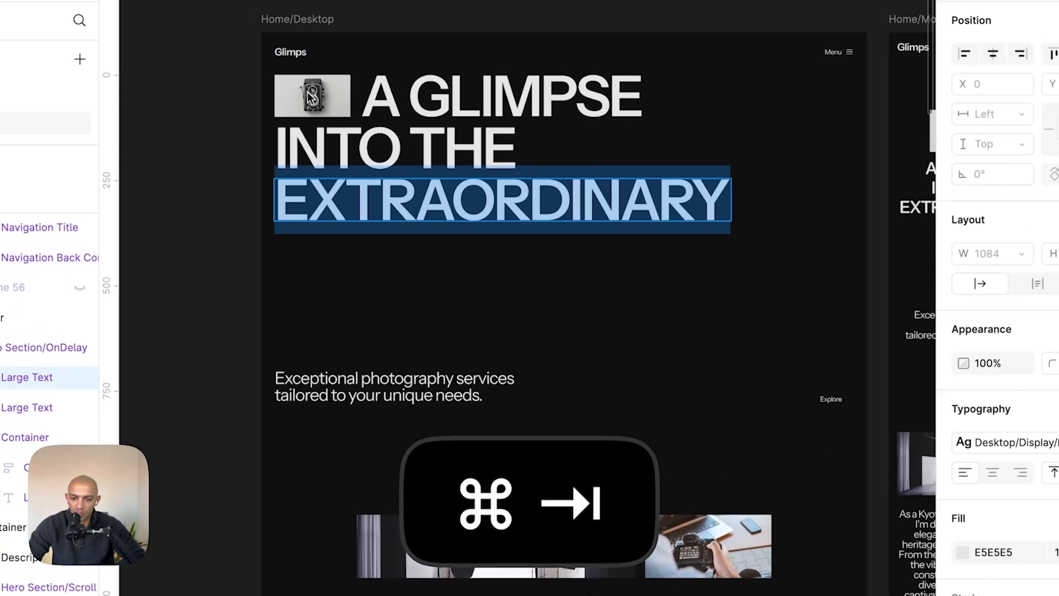
{"action": "left_click", "coordinate": [318, 107]}
{"action": "scroll", "coordinate": [260, 178], "scroll_direction": "up", "scroll_amount": 8}
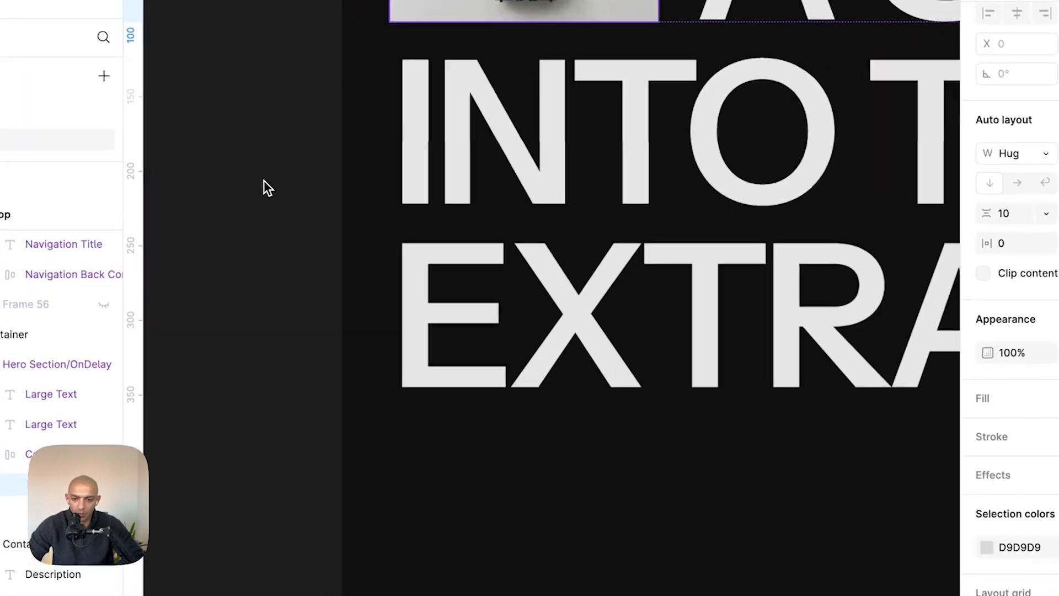
{"action": "scroll", "coordinate": [450, 42], "scroll_direction": "up", "scroll_amount": 6}
{"action": "left_click", "coordinate": [568, 257]}
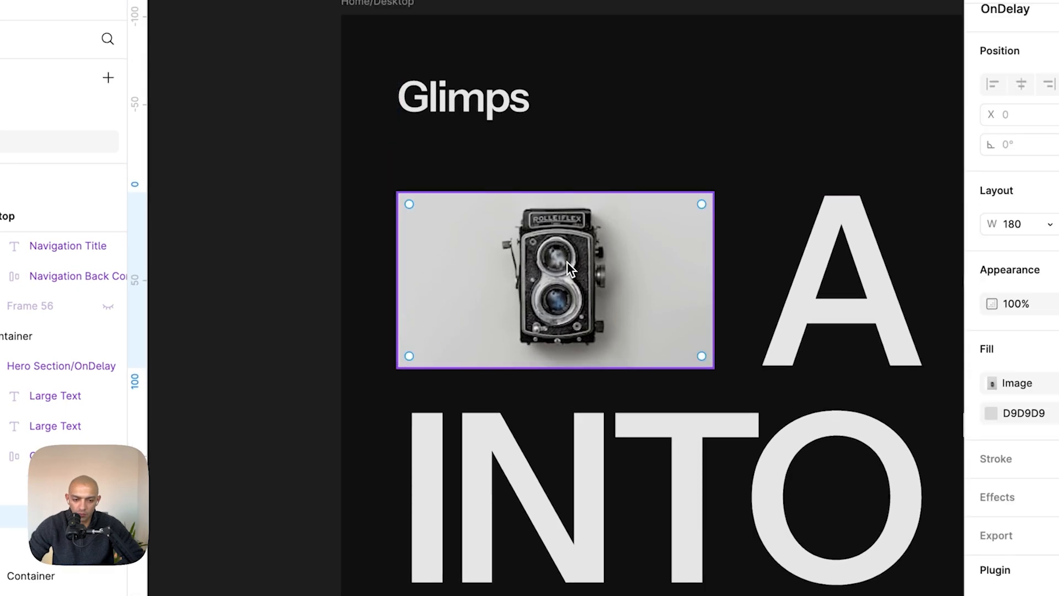
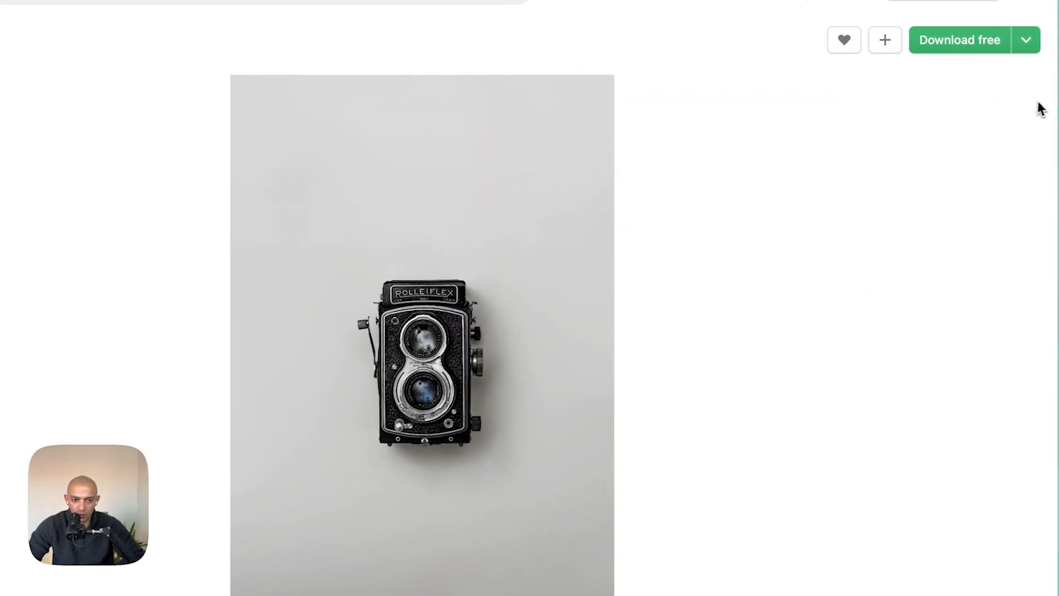
- Download the Rolleiflex camera photo in the Large 2400 x 3658 size
{"action": "left_click", "coordinate": [1027, 43]}
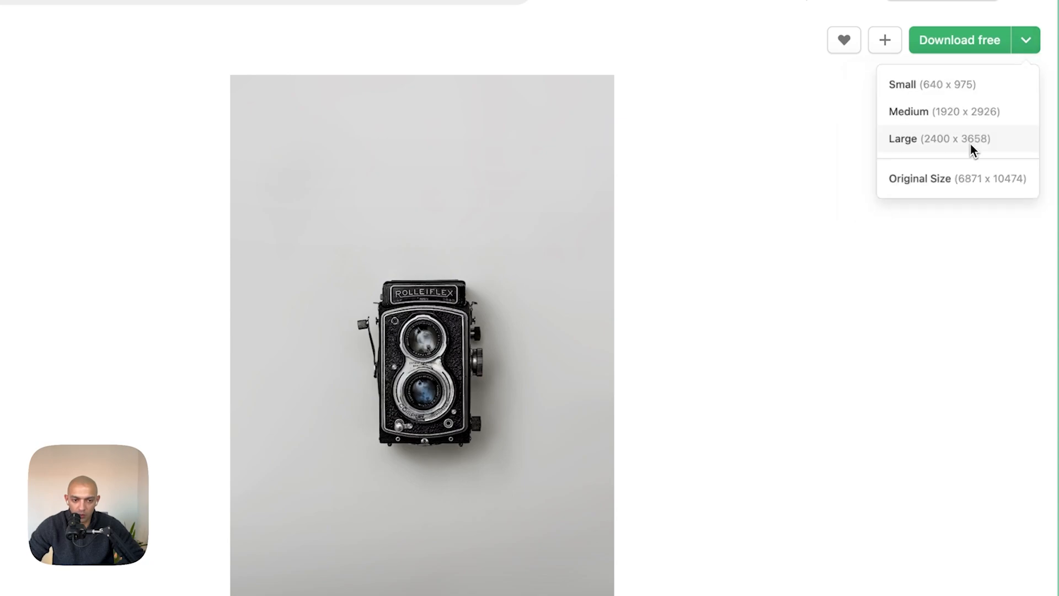
{"action": "left_click", "coordinate": [916, 148]}
{"action": "key", "text": "super+Tab"}
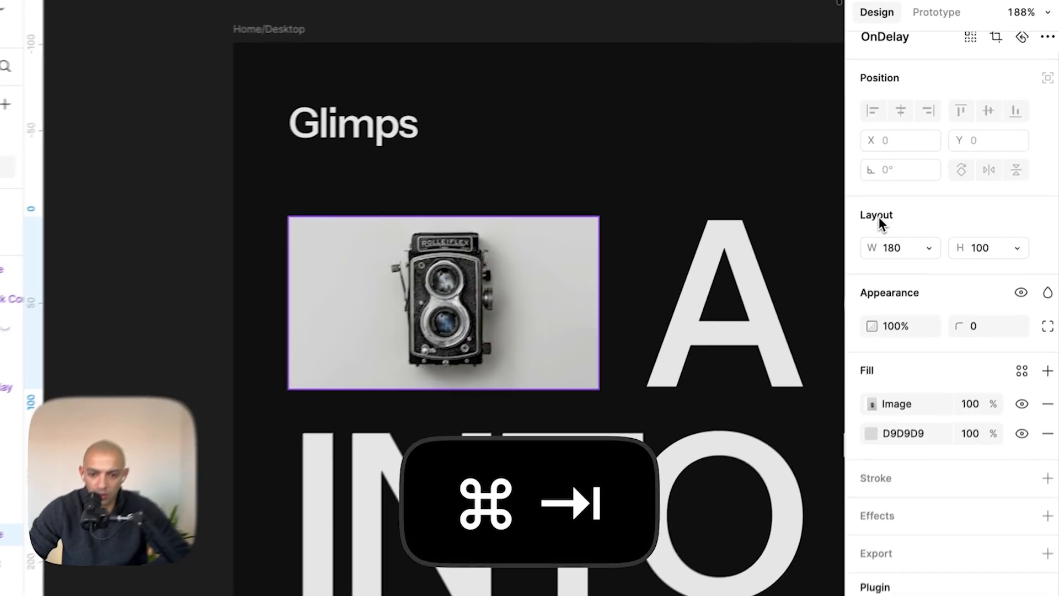
{"action": "key", "text": "super+Tab"}
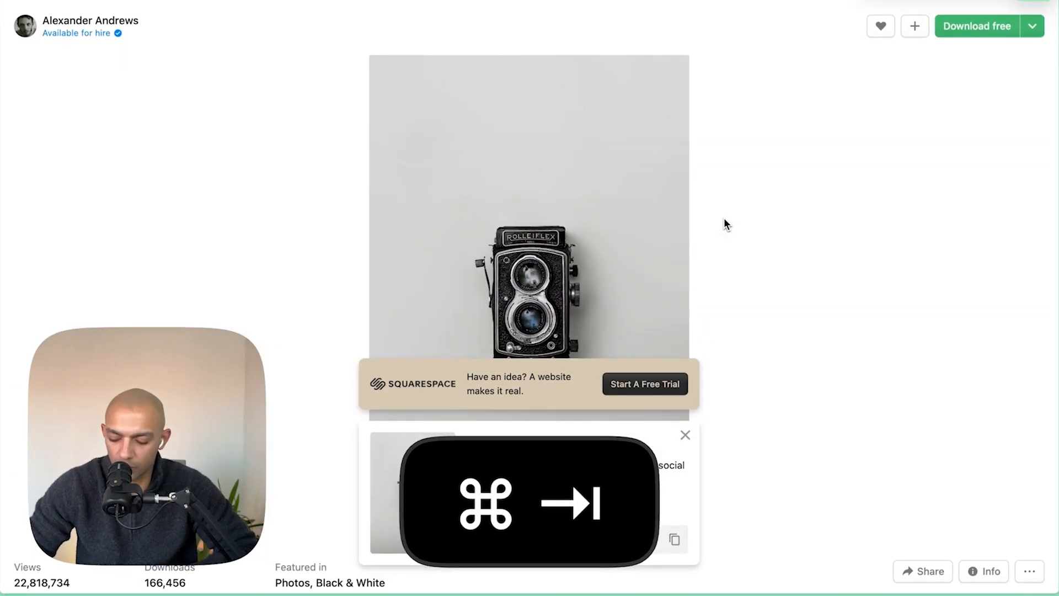
{"action": "key", "text": "ctrl+Tab"}
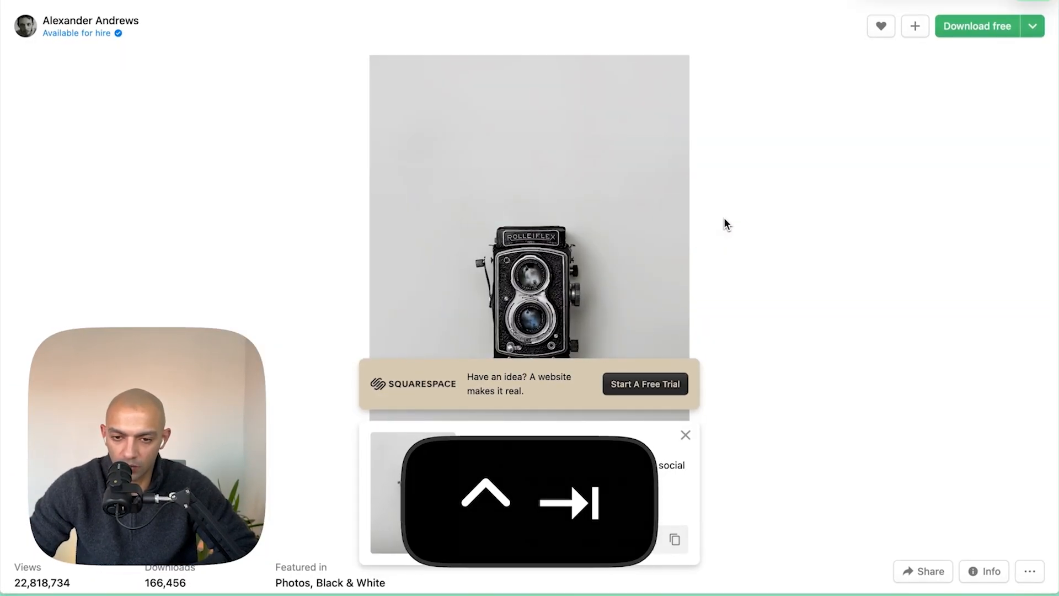
{"action": "key", "text": "alt+Tab"}
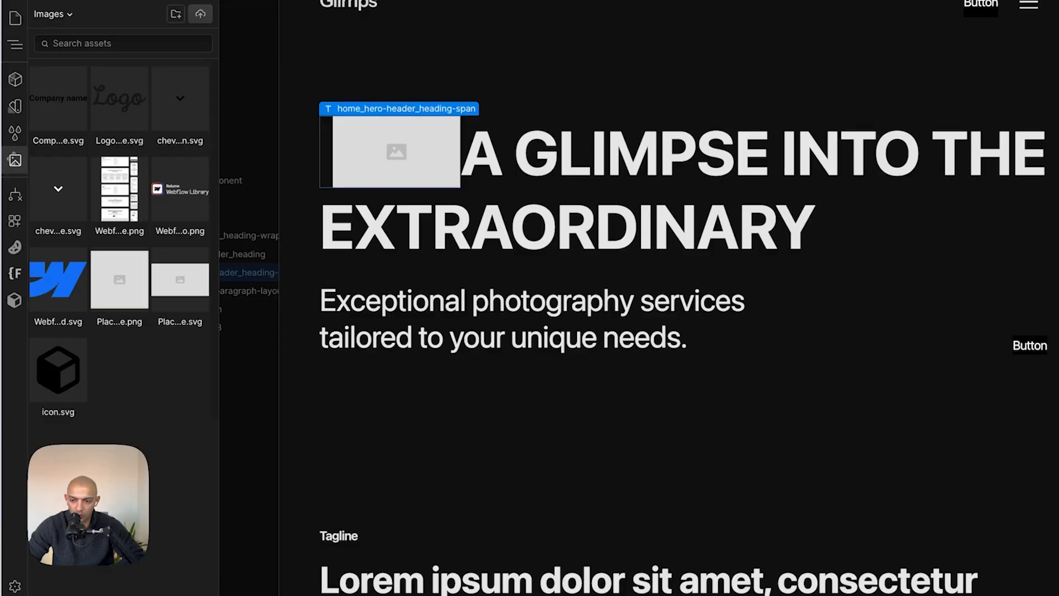
- Replace the heading span's placeholder background with the downloaded Black Silver Vintage Camera (1).jpg image
{"action": "left_click", "coordinate": [180, 98]}
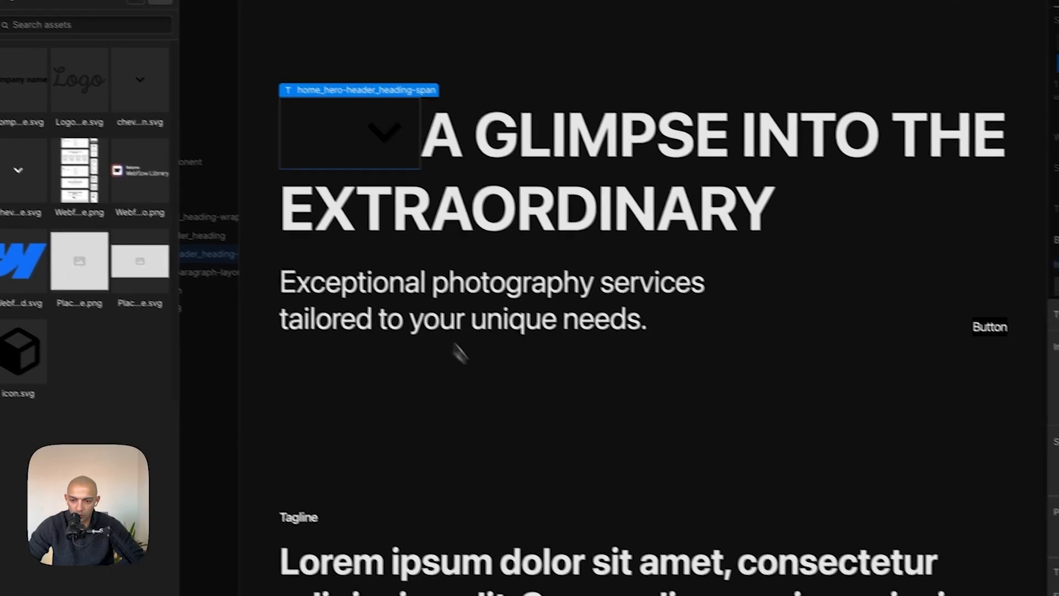
{"action": "left_click", "coordinate": [522, 458]}
{"action": "left_click", "coordinate": [399, 166]}
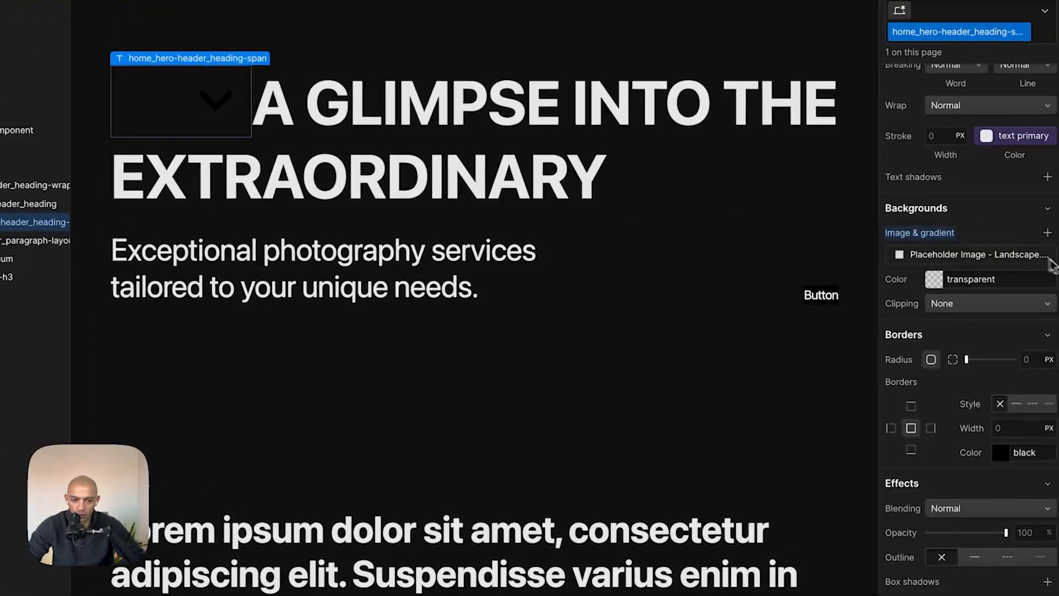
{"action": "left_click", "coordinate": [1021, 252]}
{"action": "left_click", "coordinate": [956, 379]}
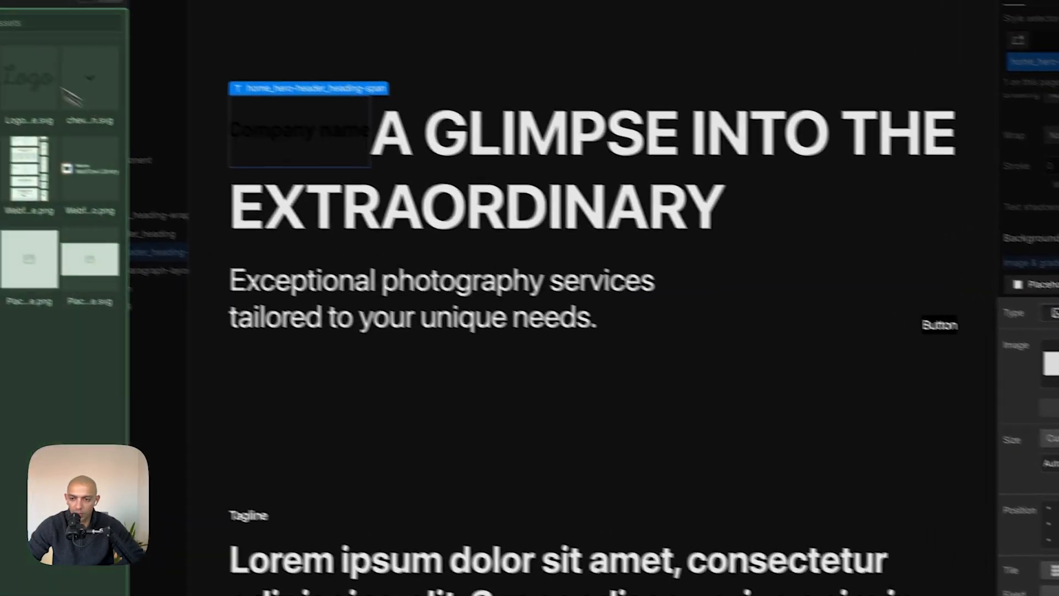
{"action": "left_click", "coordinate": [206, 37]}
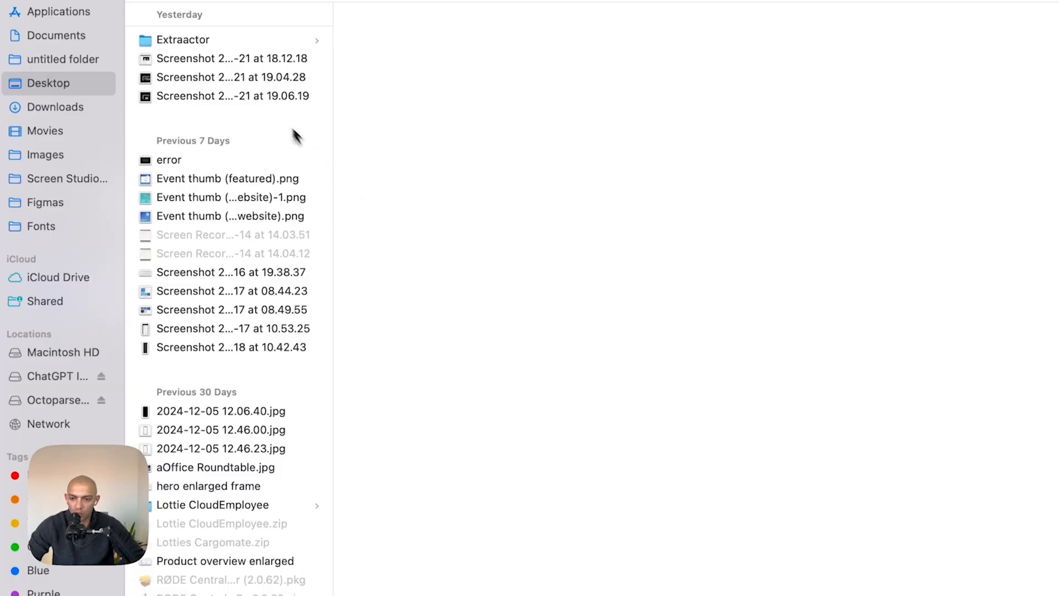
{"action": "left_click", "coordinate": [51, 113]}
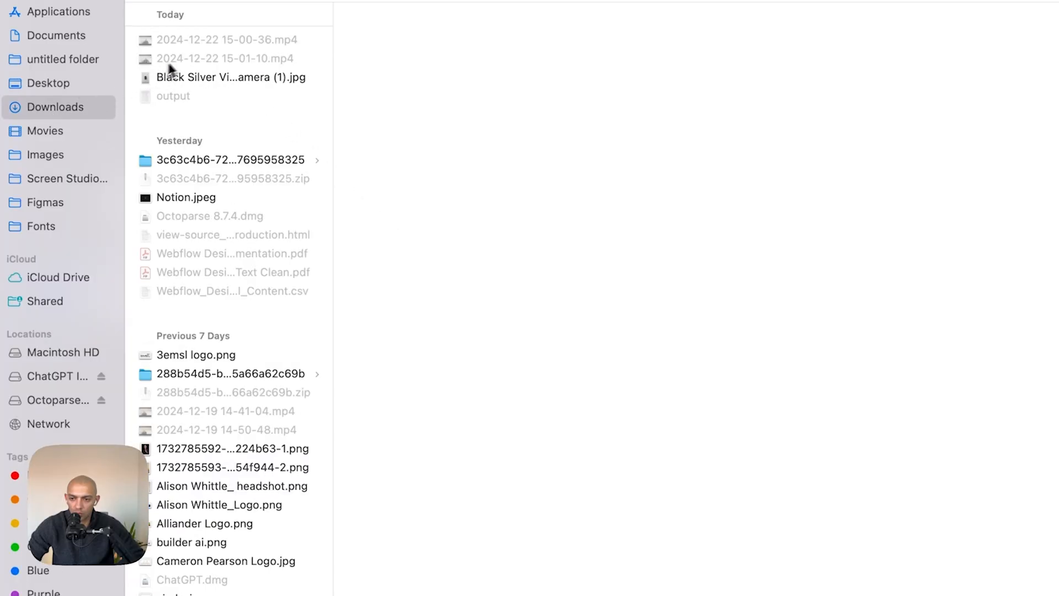
{"action": "double_click", "coordinate": [206, 75]}
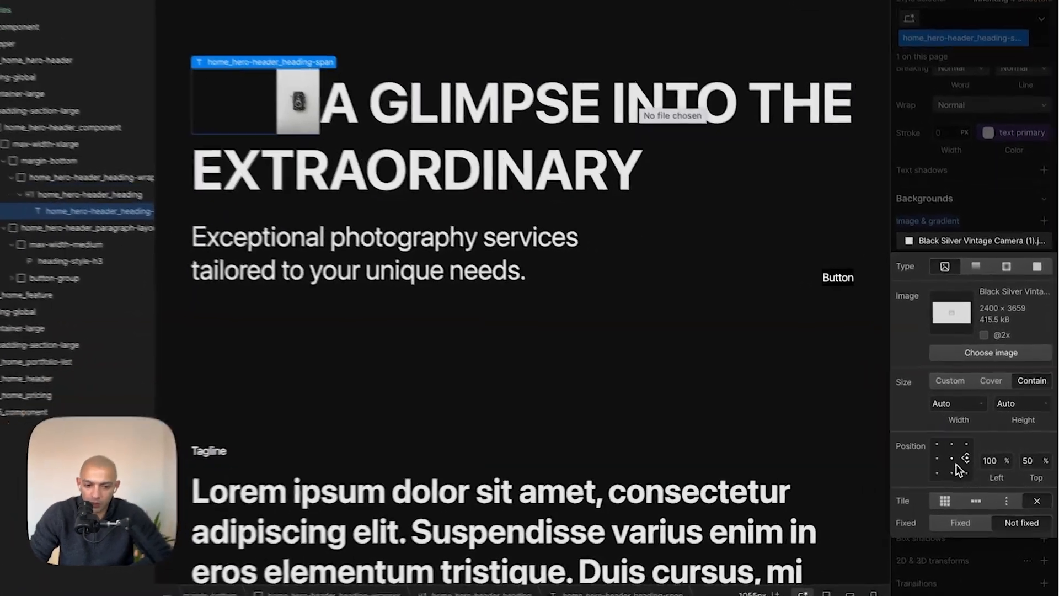
- Set the span's background image size to Cover
{"action": "left_click", "coordinate": [963, 459]}
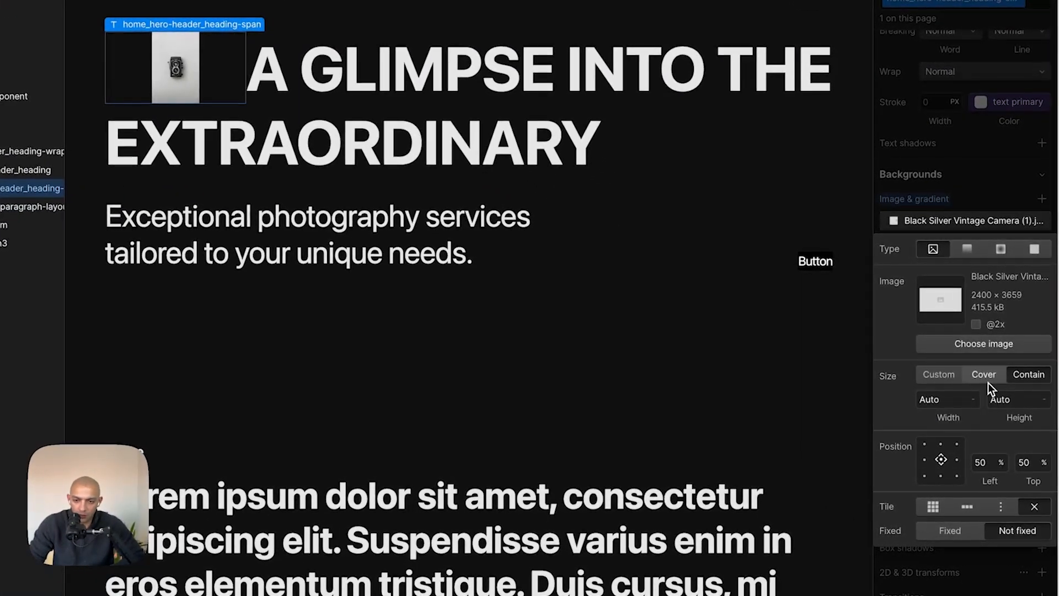
{"action": "left_click", "coordinate": [988, 382]}
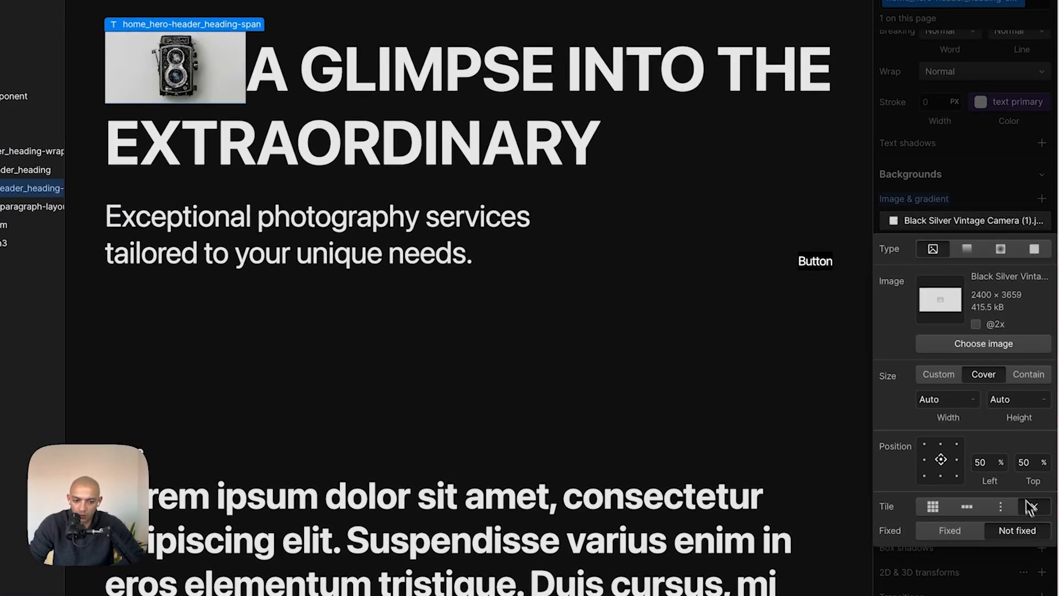
{"action": "left_click", "coordinate": [982, 193]}
- Set the image span's right padding to 24 to space it from the heading text
{"action": "key", "text": "super+Tab"}
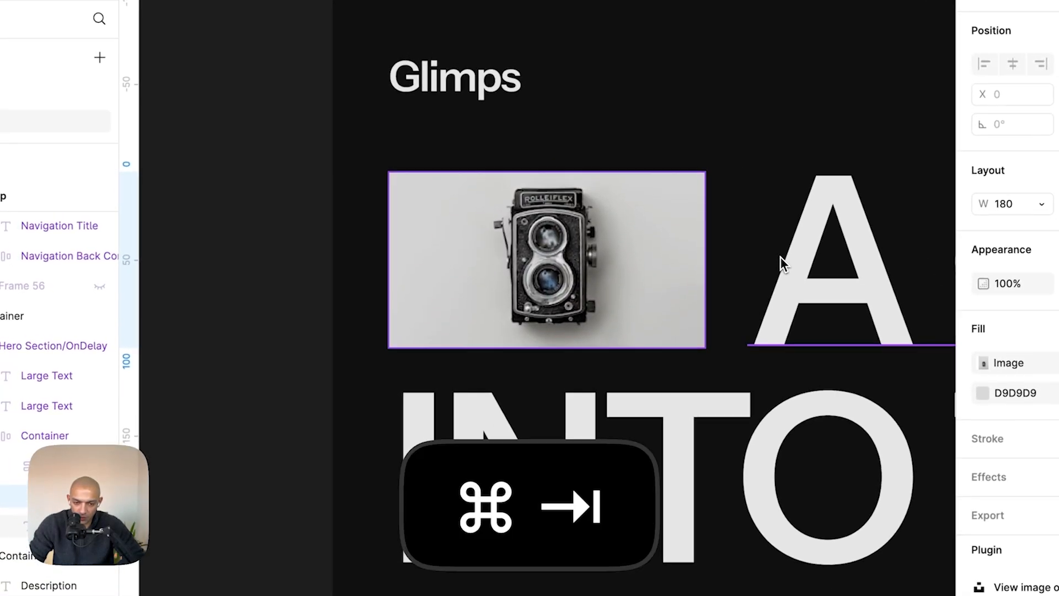
{"action": "key", "text": "super+Tab"}
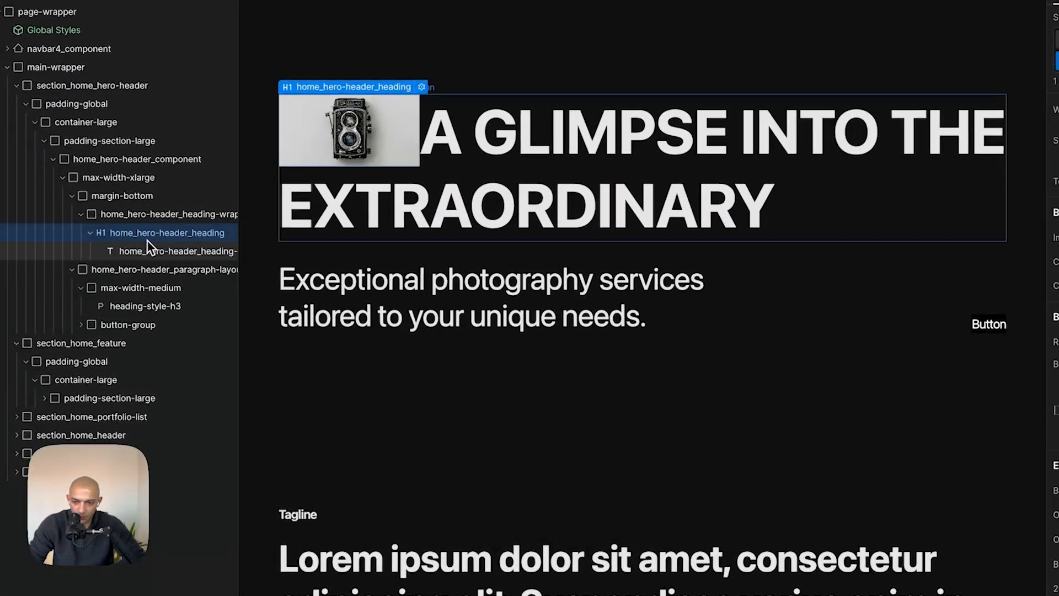
{"action": "scroll", "coordinate": [1009, 246], "scroll_direction": "up", "scroll_amount": 10}
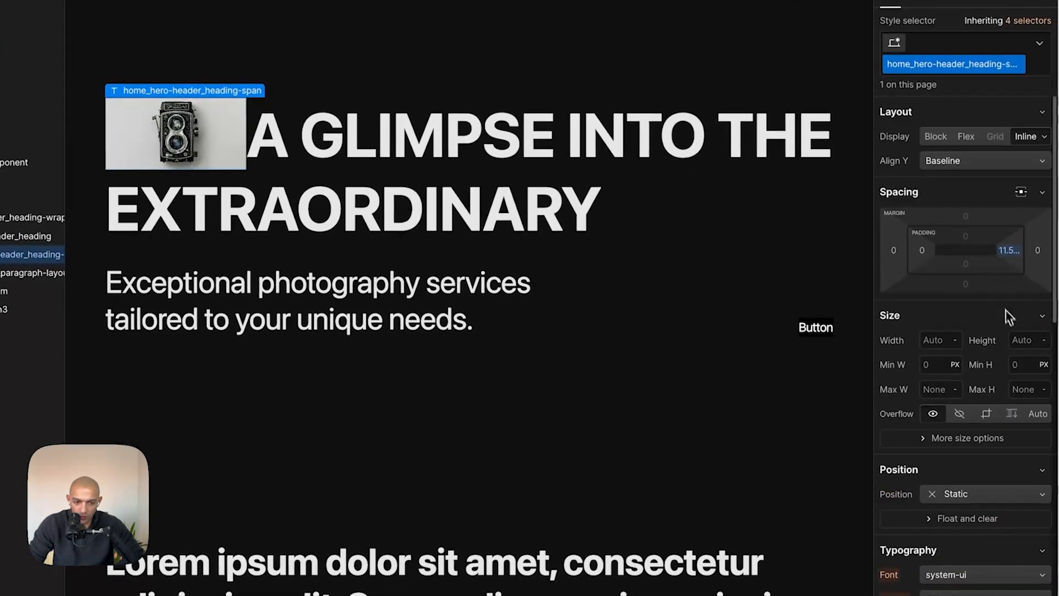
{"action": "left_click", "coordinate": [1036, 250]}
{"action": "type", "text": "24"}
{"action": "key", "text": "Return"}
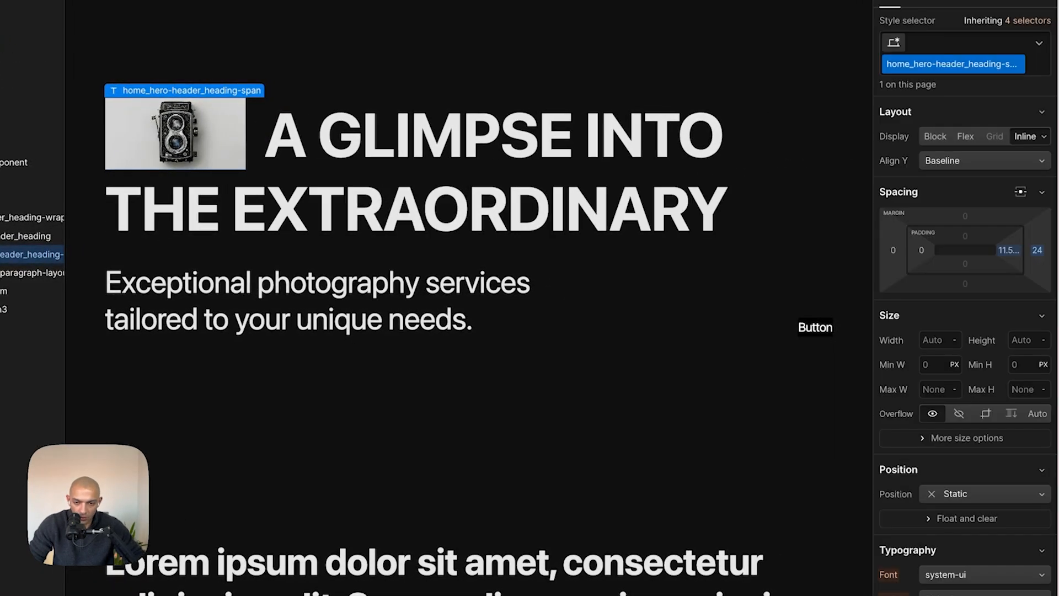
- Compare the Webflow hero section with the Figma hero heading's frame and text widths
{"action": "left_click", "coordinate": [595, 152]}
{"action": "left_click", "coordinate": [608, 57]}
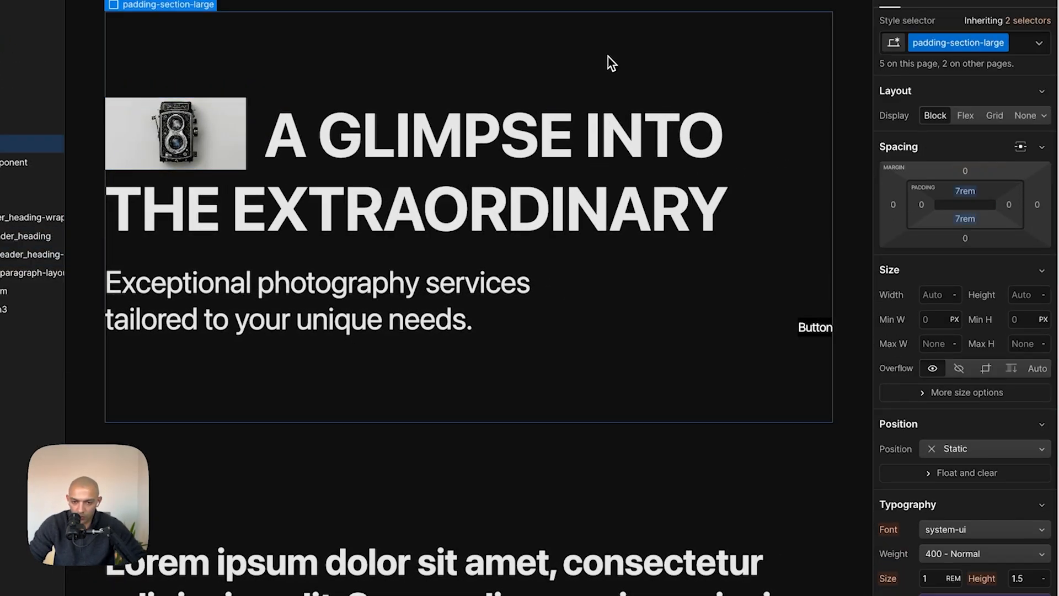
{"action": "key", "text": "super+Tab"}
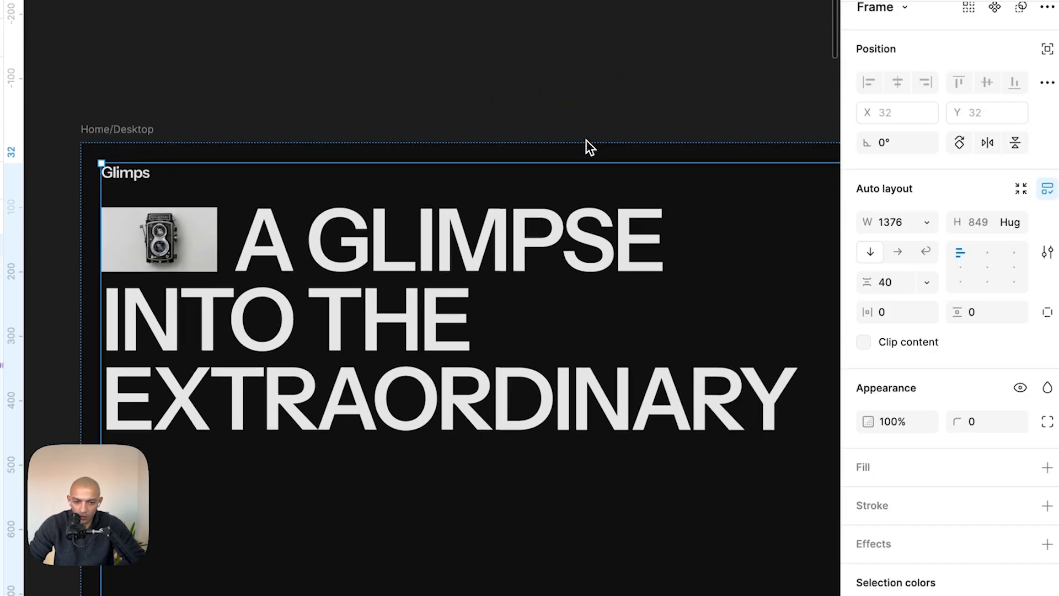
{"action": "scroll", "coordinate": [566, 190], "scroll_direction": "down", "scroll_amount": 5}
{"action": "double_click", "coordinate": [528, 309]}
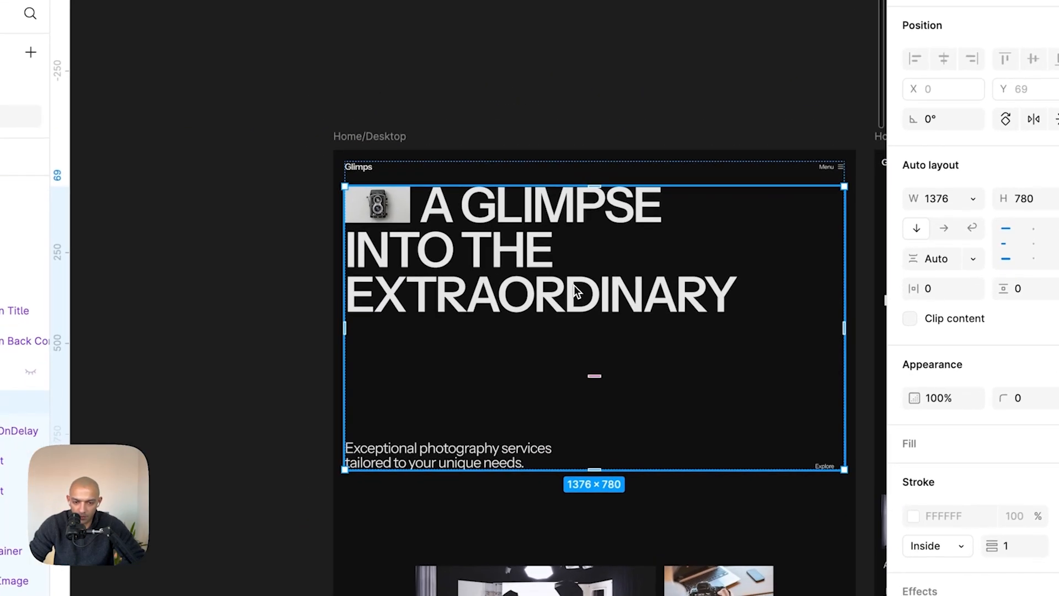
{"action": "double_click", "coordinate": [527, 309]}
{"action": "double_click", "coordinate": [579, 286]}
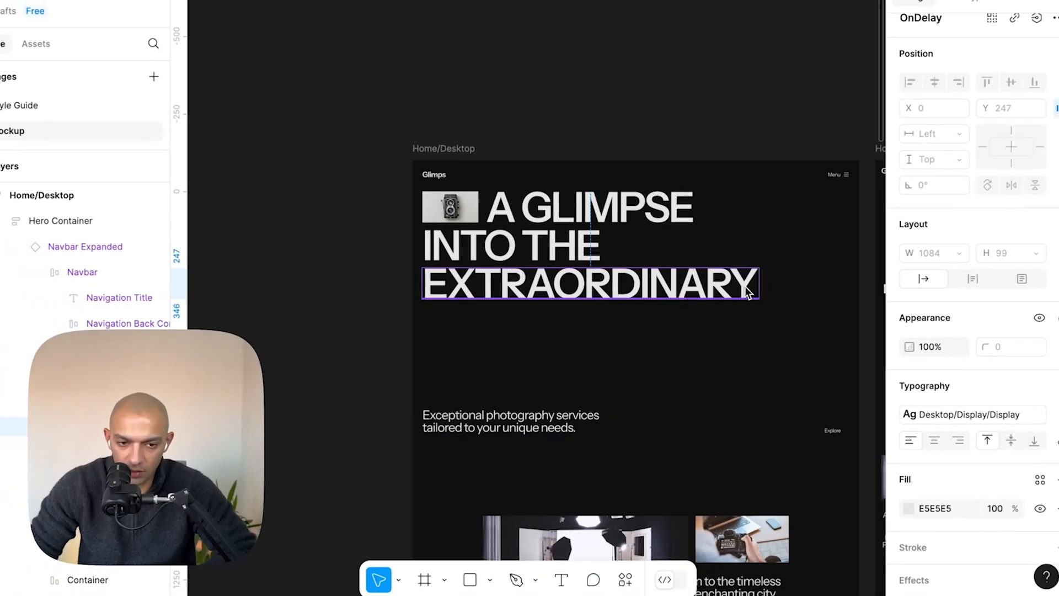
{"action": "key", "text": "super+Tab"}
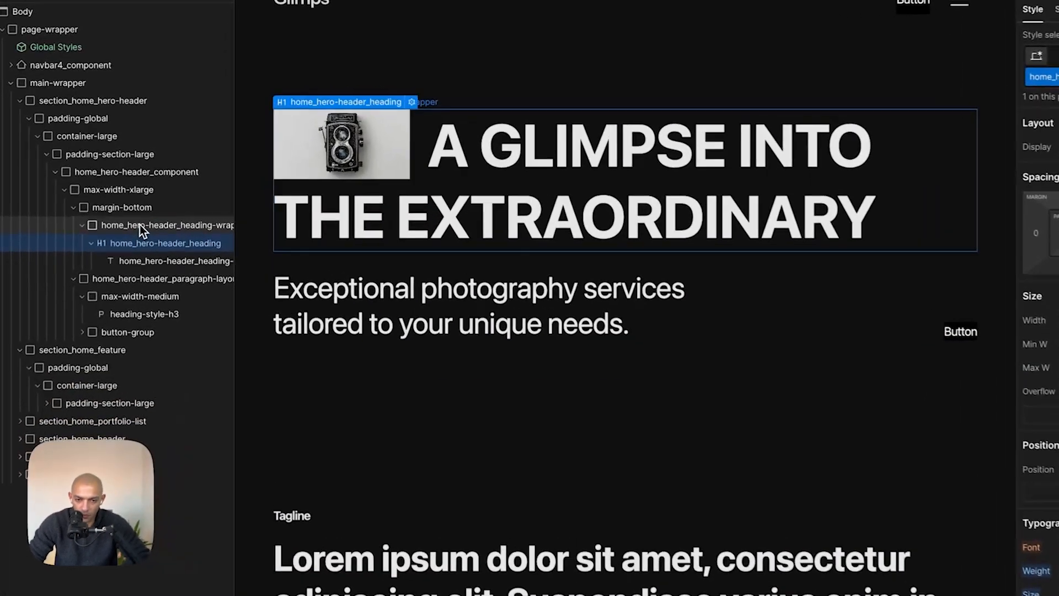
- Try a 1084 px maximum width on the heading wrapper and undo the change
{"action": "left_click", "coordinate": [140, 224]}
{"action": "left_click", "coordinate": [947, 296]}
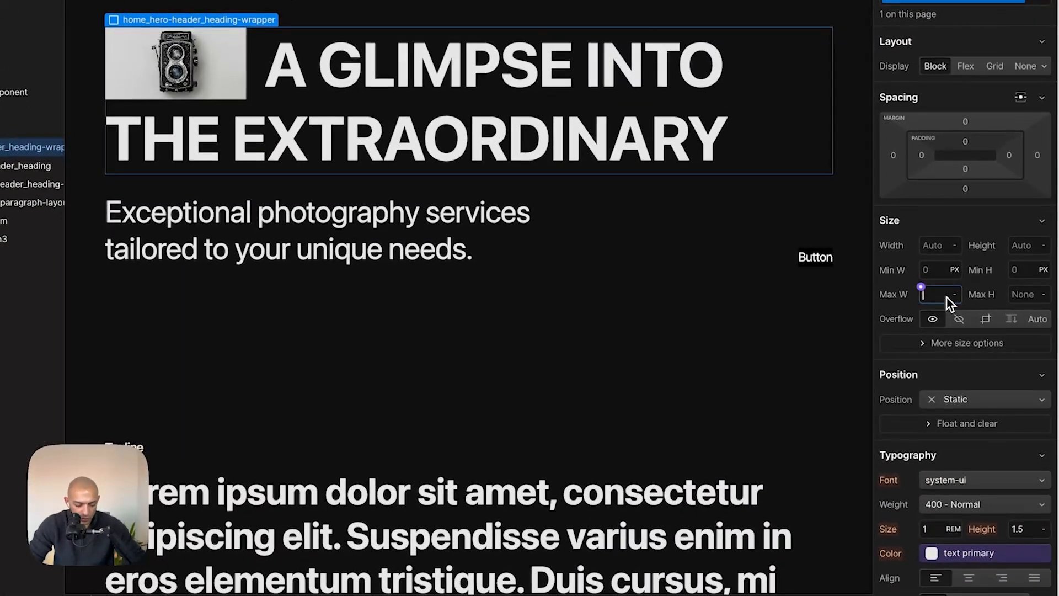
{"action": "type", "text": "1080"}
{"action": "key", "text": "Return"}
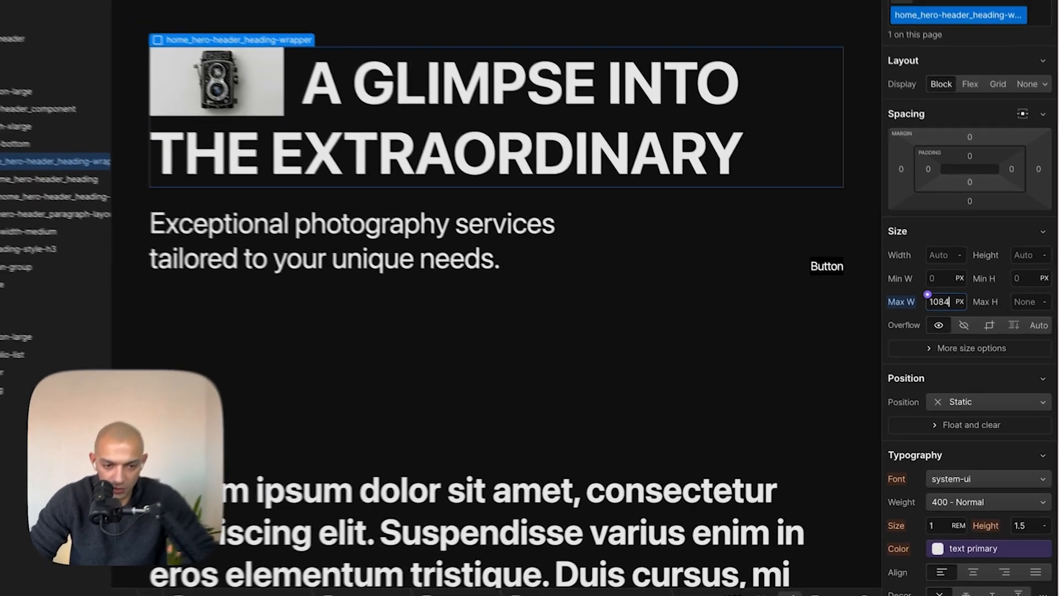
{"action": "key", "text": "shift+Down"}
{"action": "key", "text": "shift+Down"}
{"action": "key", "text": "shift+Down"}
{"action": "key", "text": "shift+Down"}
{"action": "key", "text": "shift+Down"}
{"action": "key", "text": "super+z"}
{"action": "key", "text": "super+z"}
{"action": "key", "text": "super+z"}
{"action": "key", "text": "super+z"}
{"action": "key", "text": "super+z"}
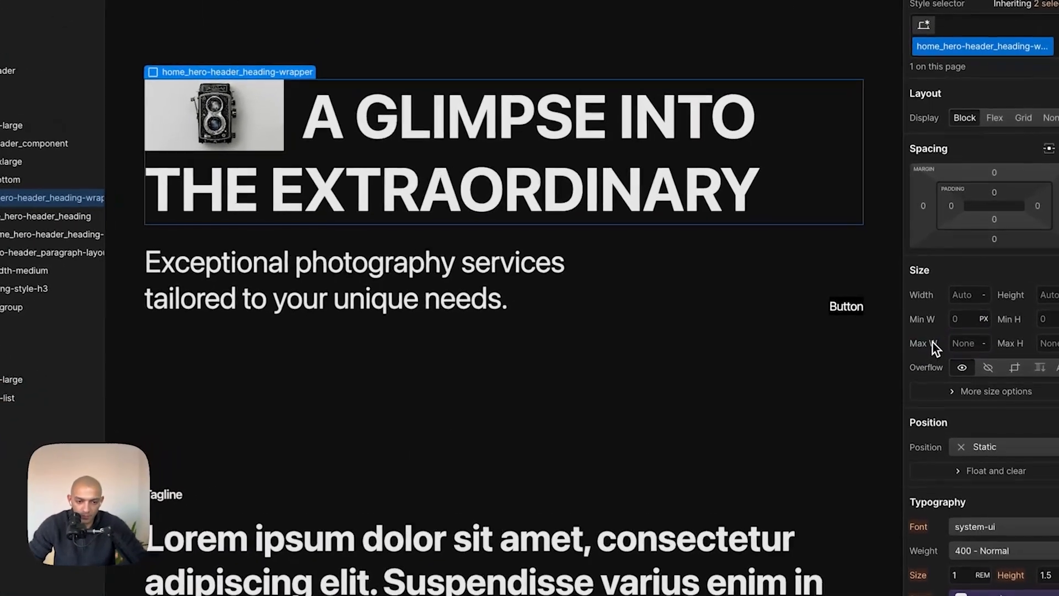
- Insert a line break before 'INTO' in the hero heading
{"action": "left_click", "coordinate": [554, 140]}
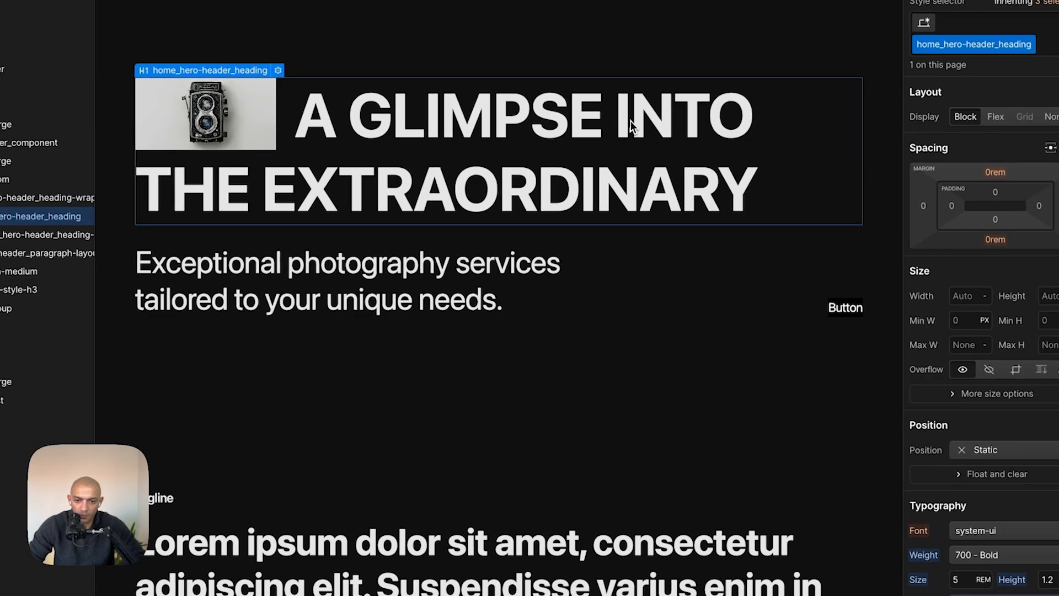
{"action": "double_click", "coordinate": [629, 120]}
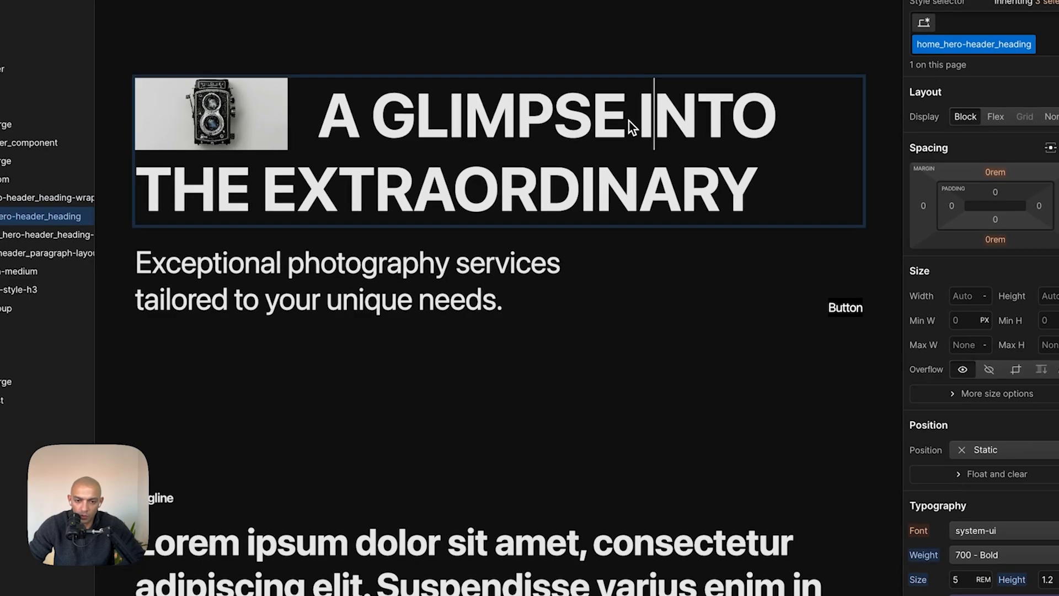
{"action": "left_click", "coordinate": [637, 120]}
{"action": "key", "text": "shift+Return"}
{"action": "key", "text": "Escape"}
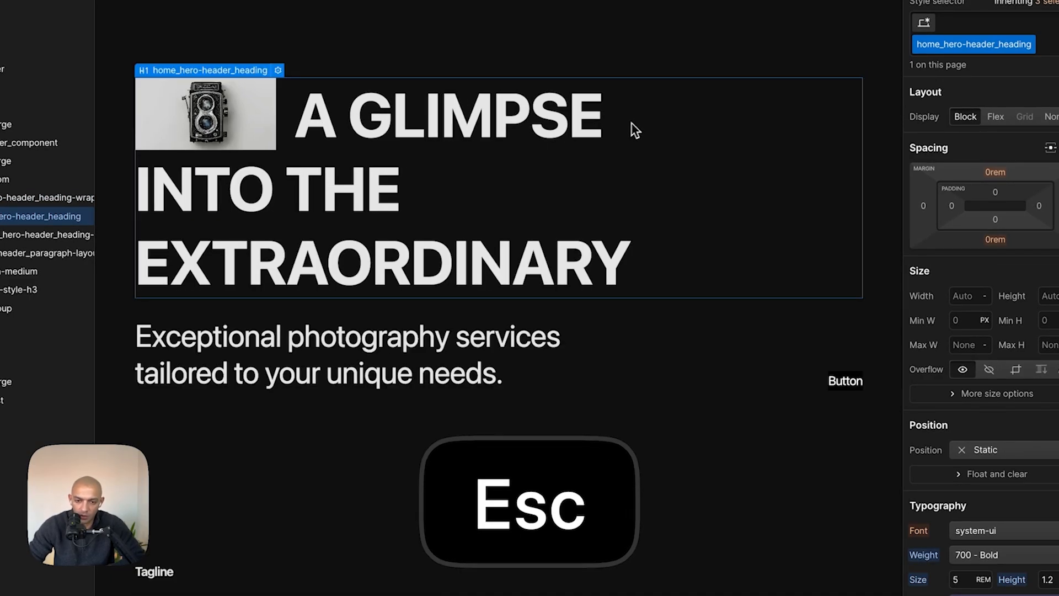
- Inspect the typography settings of the Figma hero heading text
{"action": "double_click", "coordinate": [437, 138]}
{"action": "left_click", "coordinate": [561, 341]}
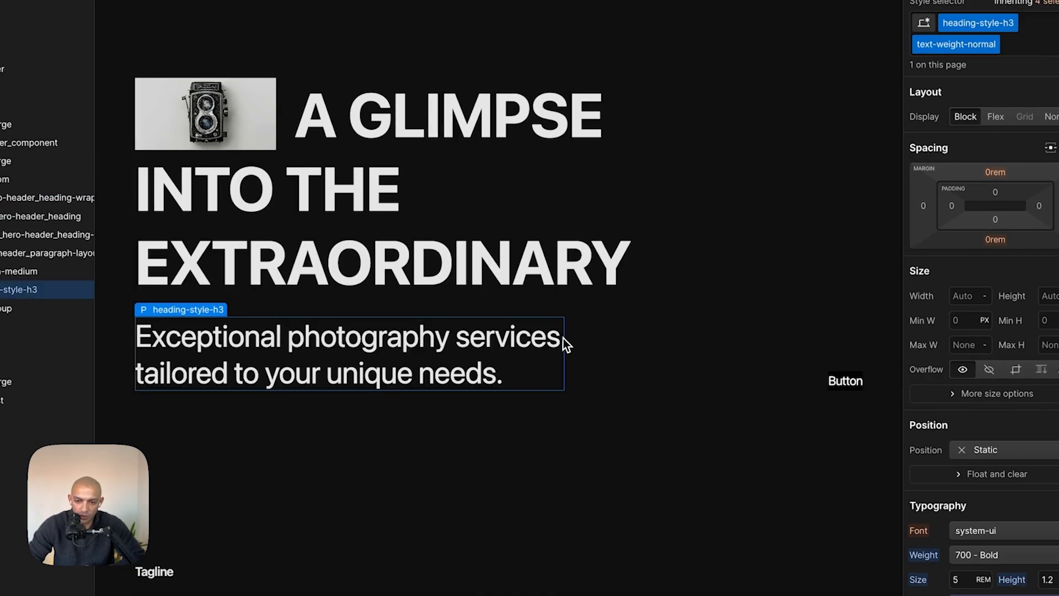
{"action": "key", "text": "super+Tab"}
{"action": "scroll", "coordinate": [518, 217], "scroll_direction": "up", "scroll_amount": 5}
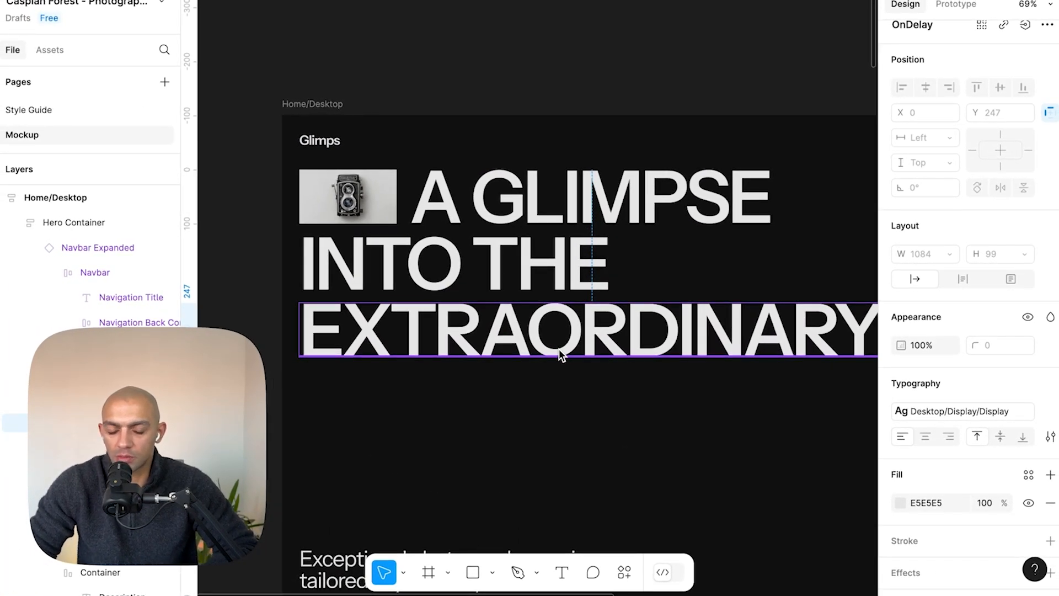
{"action": "left_click", "coordinate": [511, 275]}
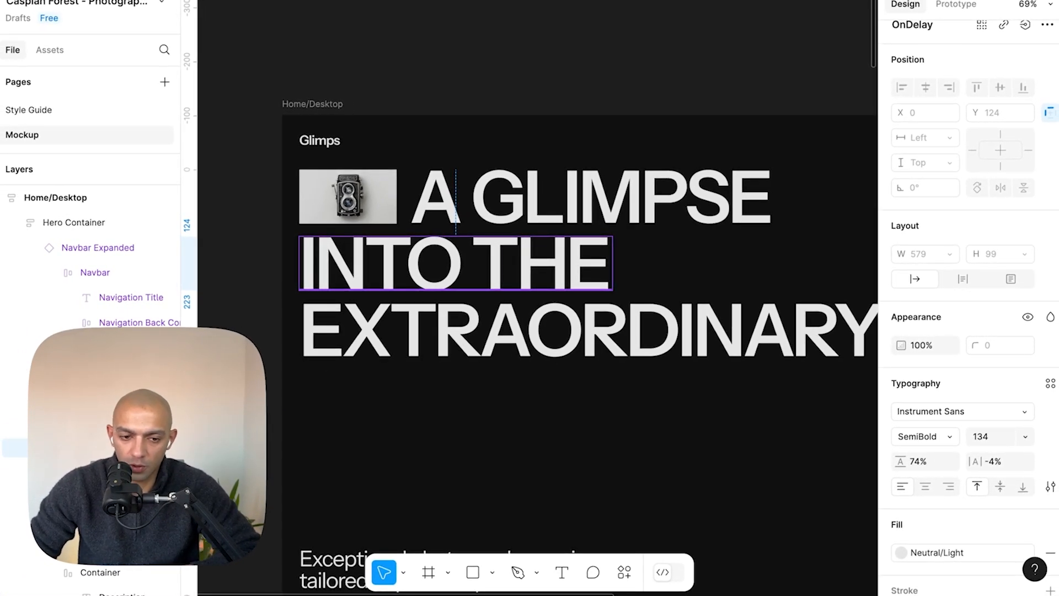
{"action": "scroll", "coordinate": [517, 270], "scroll_direction": "right", "scroll_amount": 2}
{"action": "scroll", "coordinate": [518, 269], "scroll_direction": "down", "scroll_amount": 5}
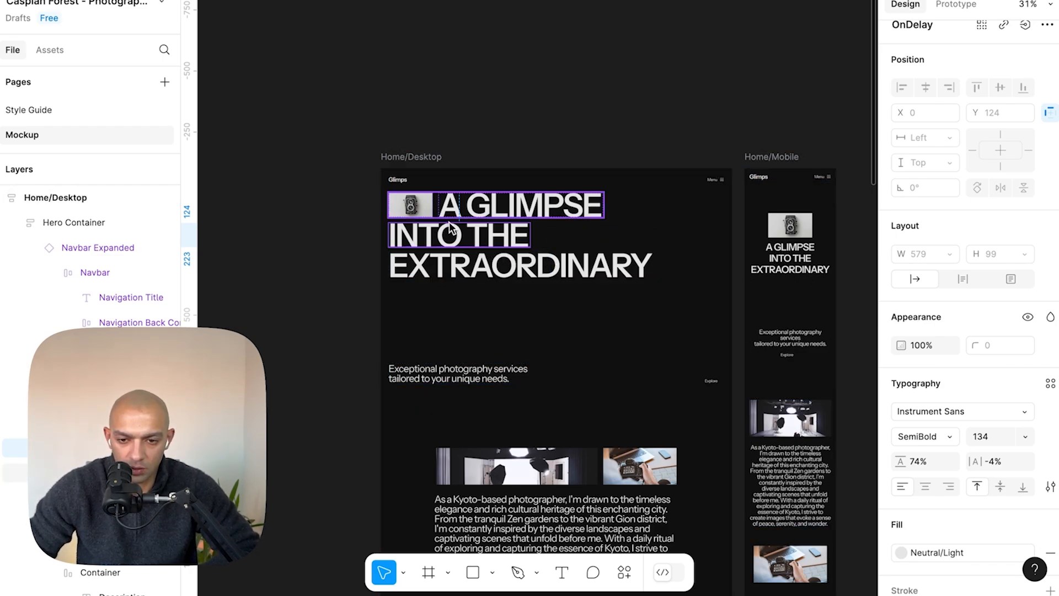
{"action": "left_click", "coordinate": [532, 290]}
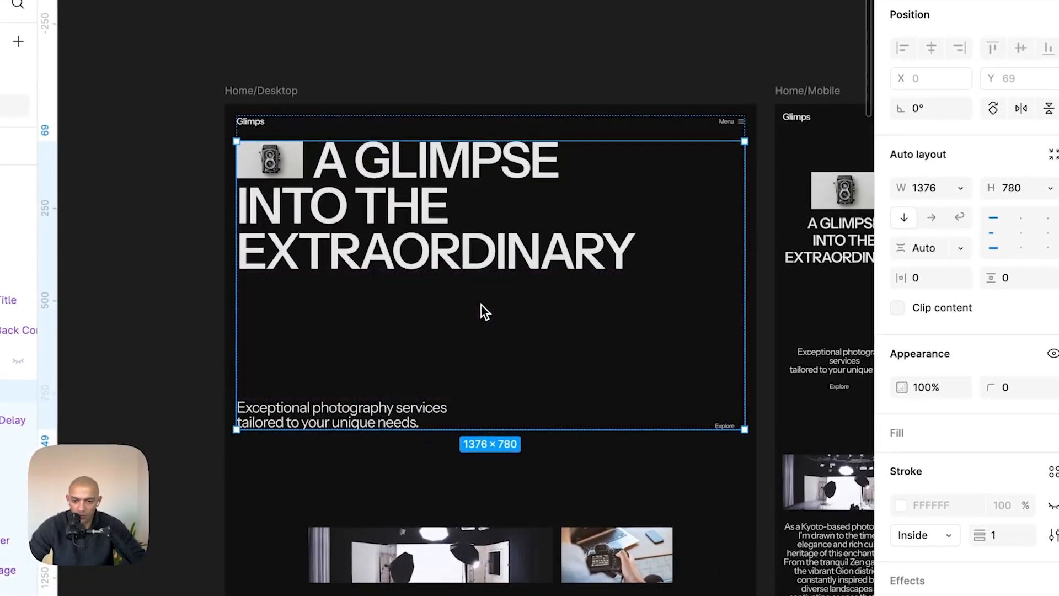
{"action": "key", "text": "super+Tab"}
{"action": "key", "text": "super+Tab"}
{"action": "double_click", "coordinate": [412, 205]}
{"action": "double_click", "coordinate": [410, 204]}
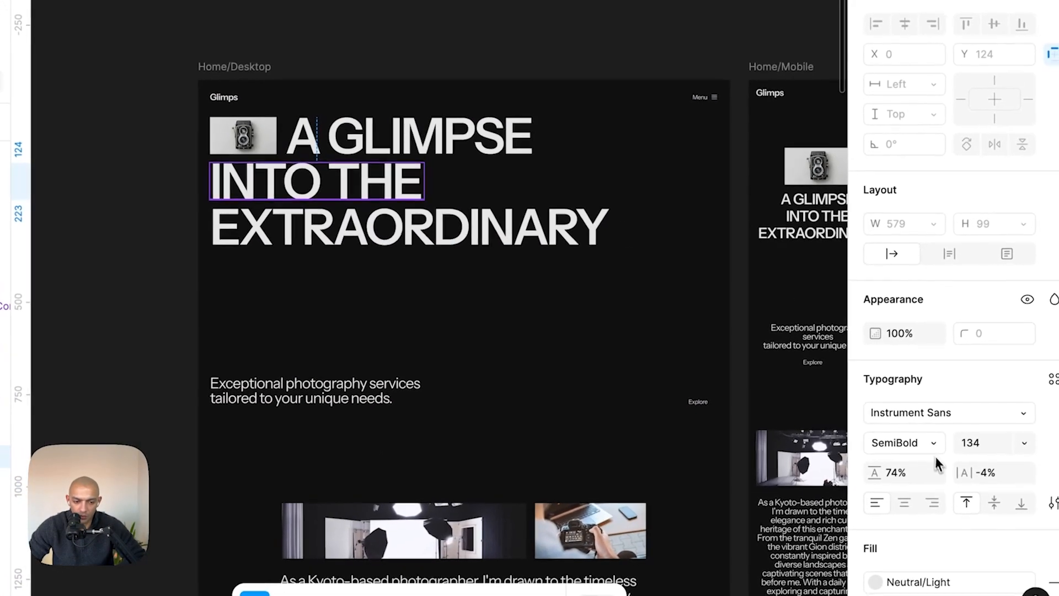
- Set the hero heading's font size to 8 rem
{"action": "key", "text": "super+Tab"}
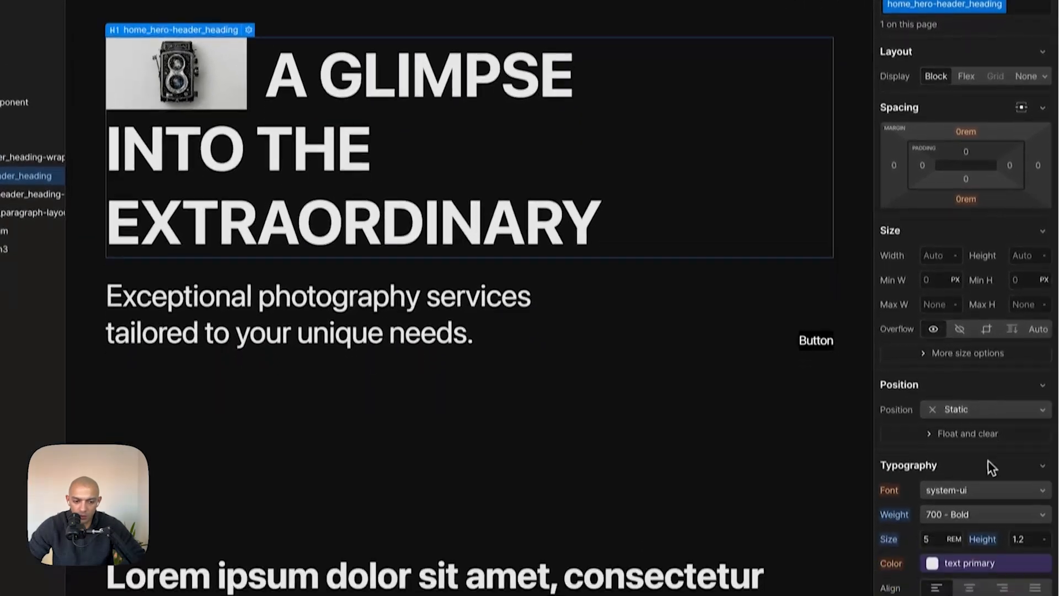
{"action": "scroll", "coordinate": [1051, 548], "scroll_direction": "down", "scroll_amount": 2}
{"action": "left_click", "coordinate": [935, 430]}
{"action": "type", "text": "13"}
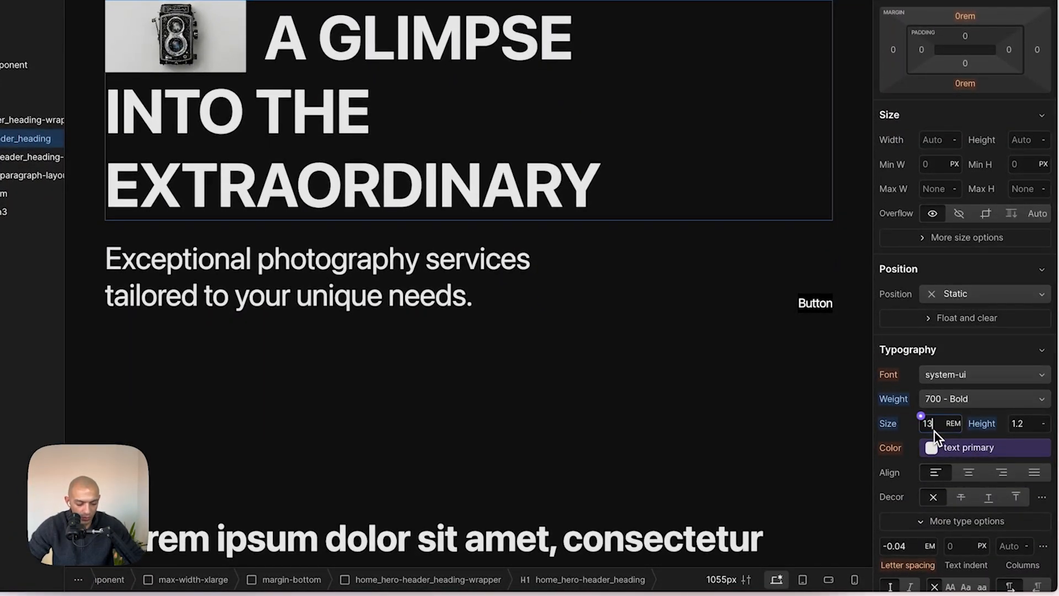
{"action": "type", "text": "0 / 16"}
{"action": "key", "text": "Return"}
{"action": "key", "text": "shift+Down"}
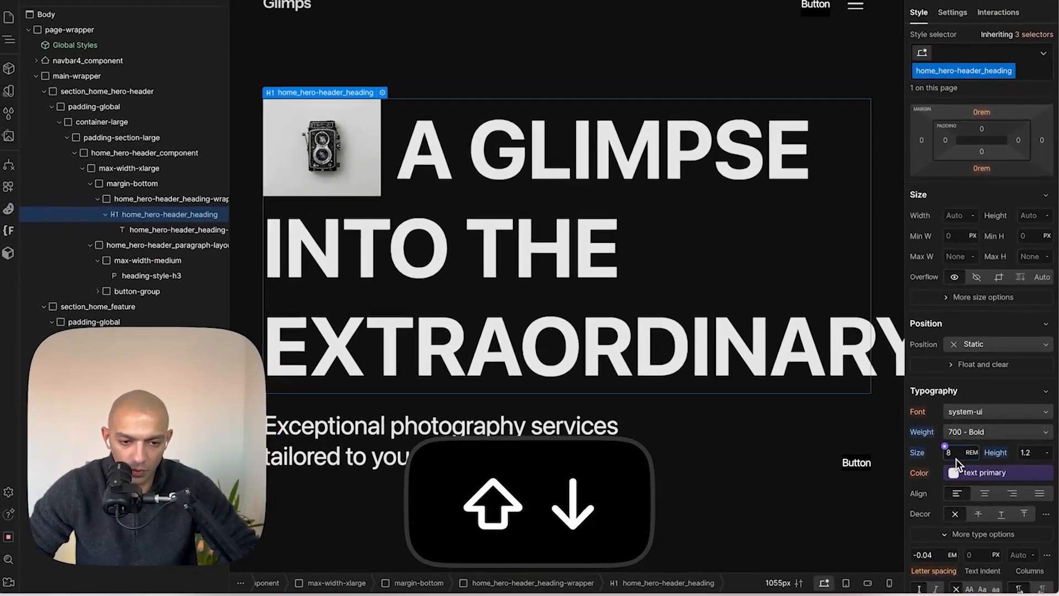
{"action": "key", "text": "super+Tab"}
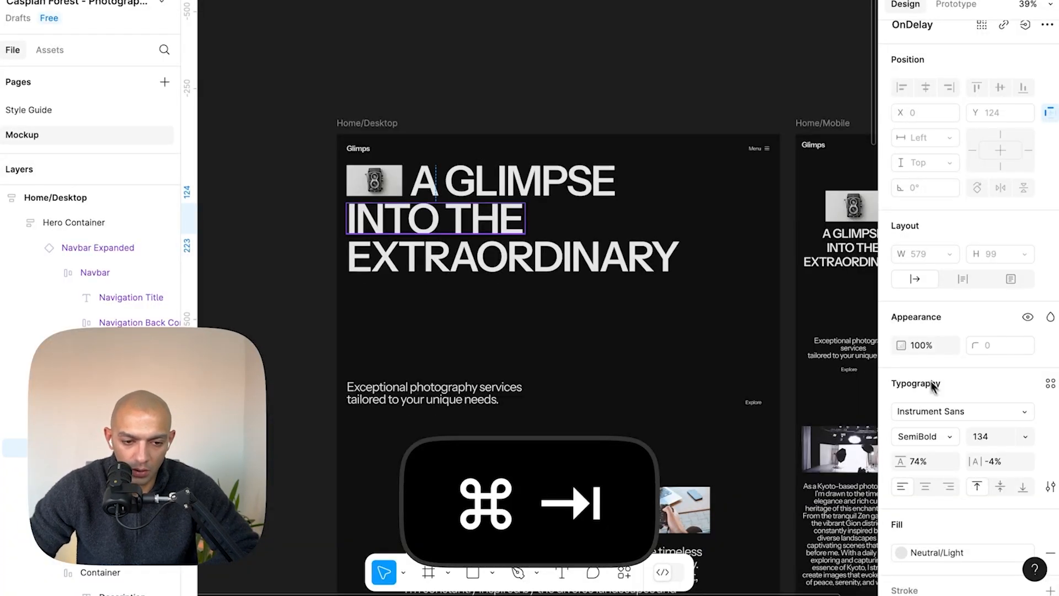
{"action": "key", "text": "super+Tab"}
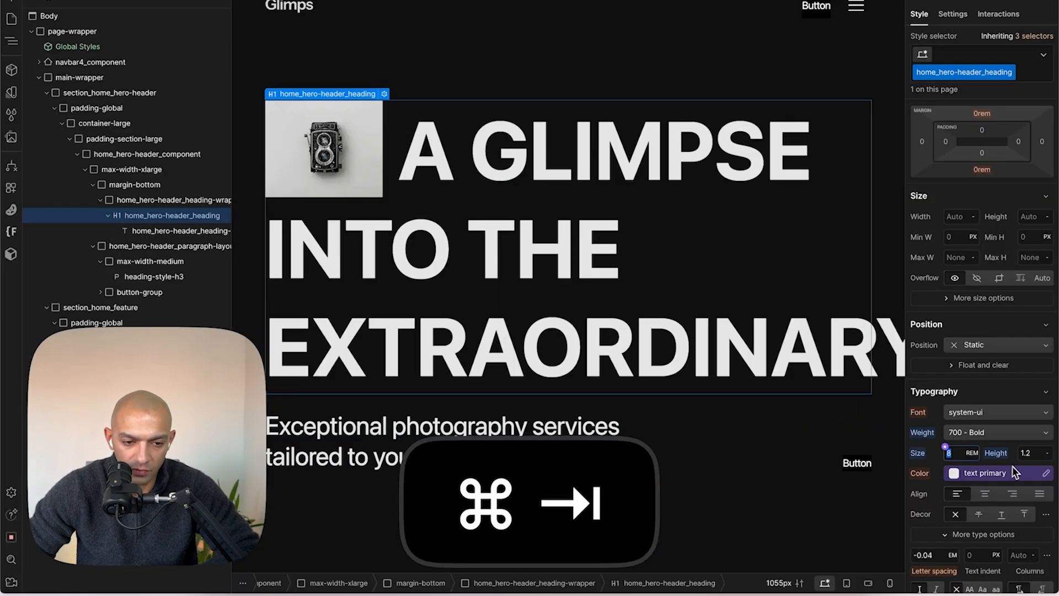
- Set the hero heading's line height to 74% and its weight to 600 - Semi Bold, matching the Figma text
{"action": "left_click", "coordinate": [1024, 451]}
{"action": "type", "text": "74%"}
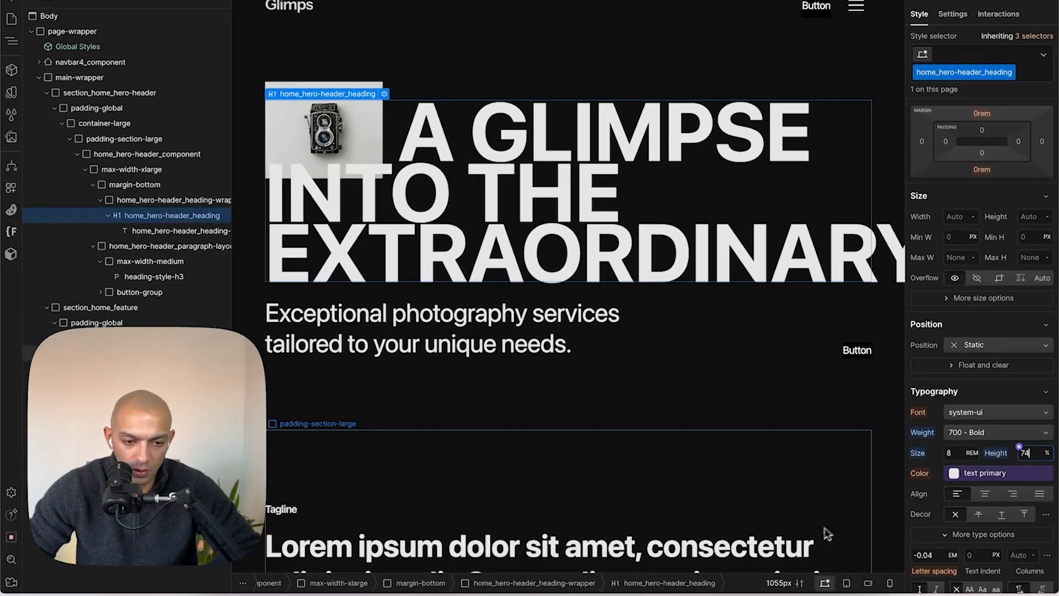
{"action": "key", "text": "super+Tab"}
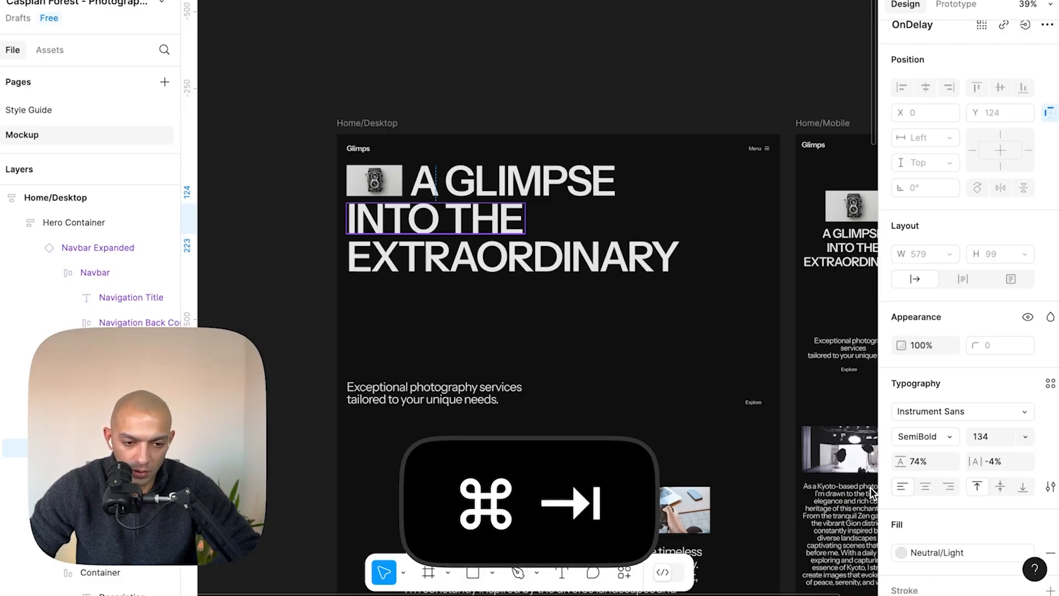
{"action": "key", "text": "super+Tab"}
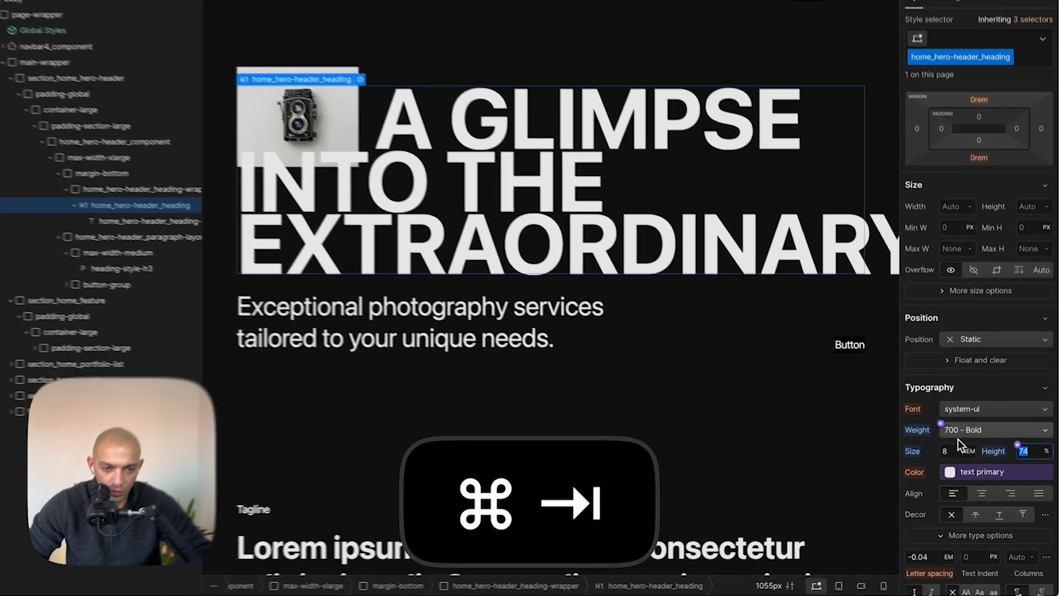
{"action": "left_click", "coordinate": [941, 421]}
{"action": "left_click", "coordinate": [943, 398]}
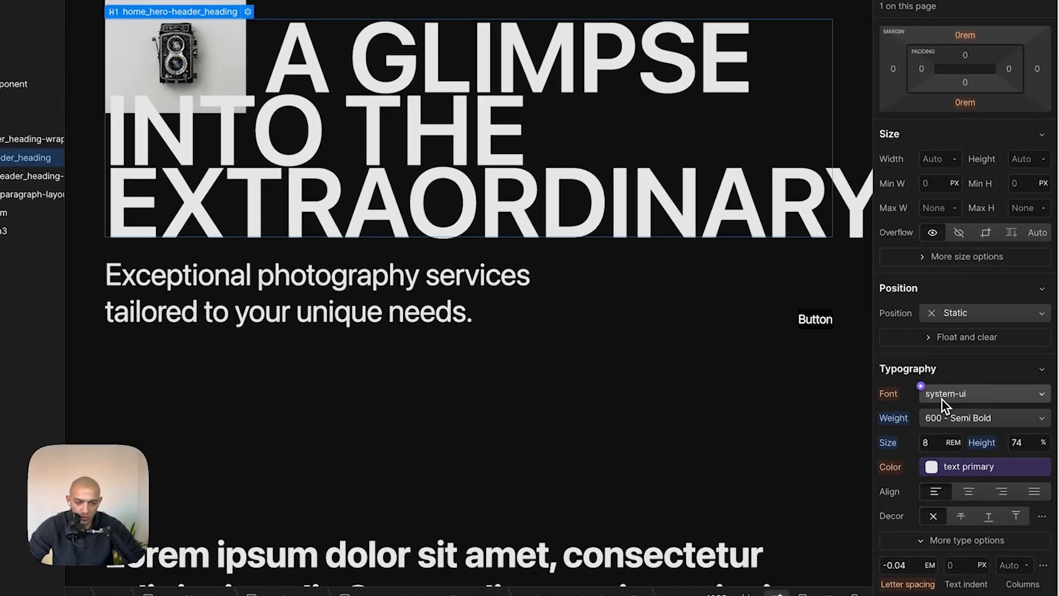
- Compare with the Figma heading and raise the hero heading's line height in steps to about 100%
{"action": "key", "text": "super+Tab"}
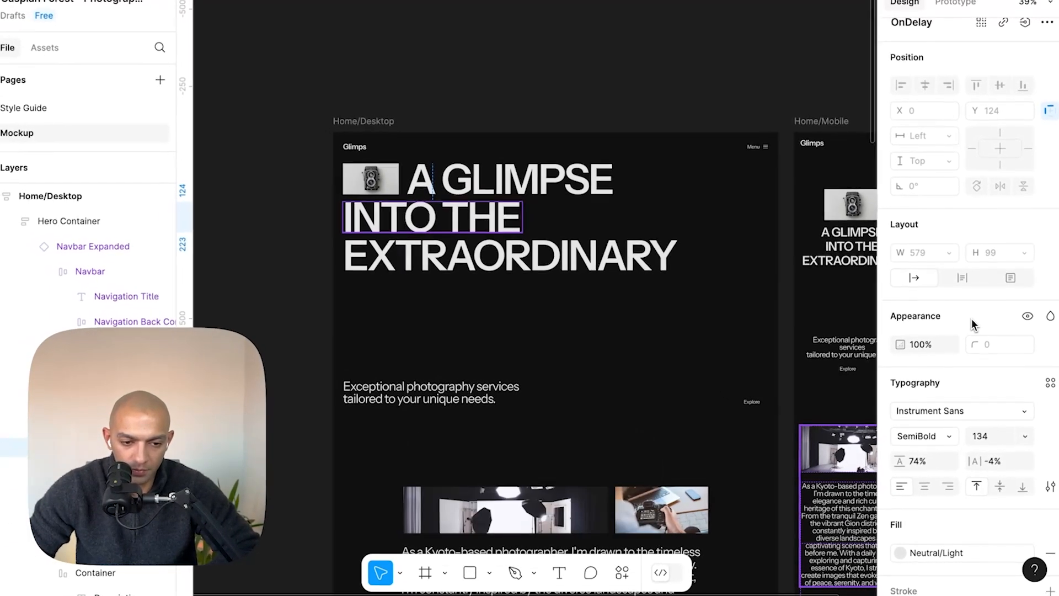
{"action": "key", "text": "super+Tab"}
{"action": "left_click", "coordinate": [1026, 446]}
{"action": "key", "text": "shift+Up"}
{"action": "key", "text": "shift+Up"}
{"action": "key", "text": "shift+Up"}
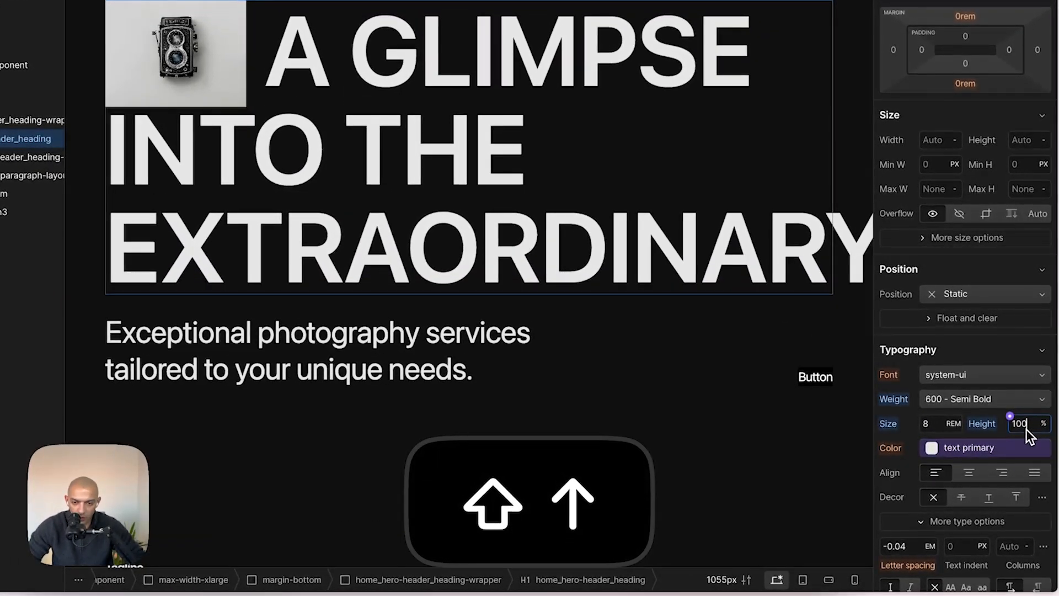
{"action": "key", "text": "shift+Up"}
{"action": "key", "text": "shift+Down"}
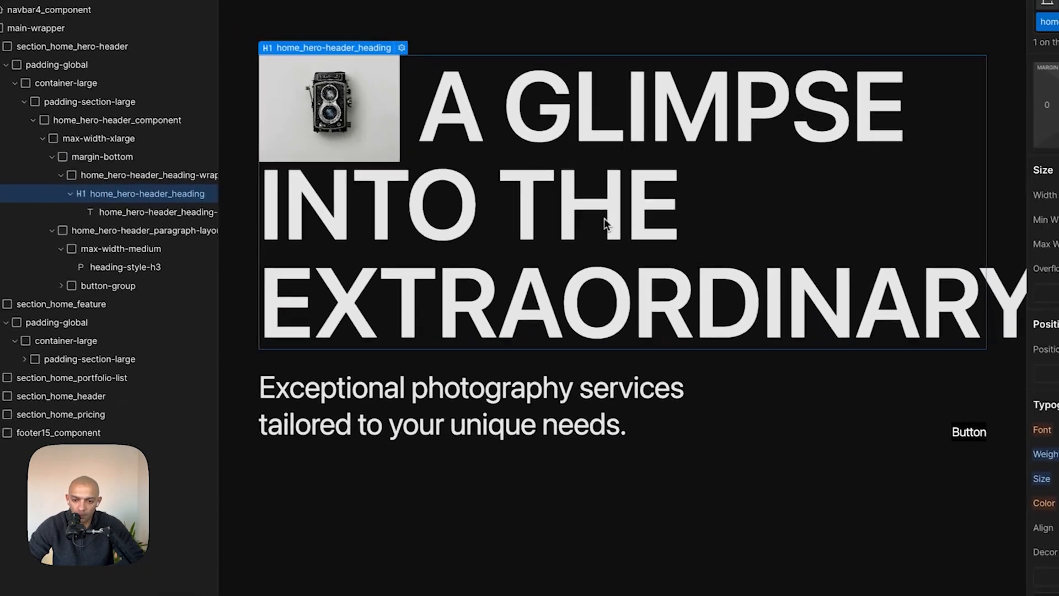
- Select the heading's inner span and set its height to 80%
{"action": "left_click", "coordinate": [204, 61]}
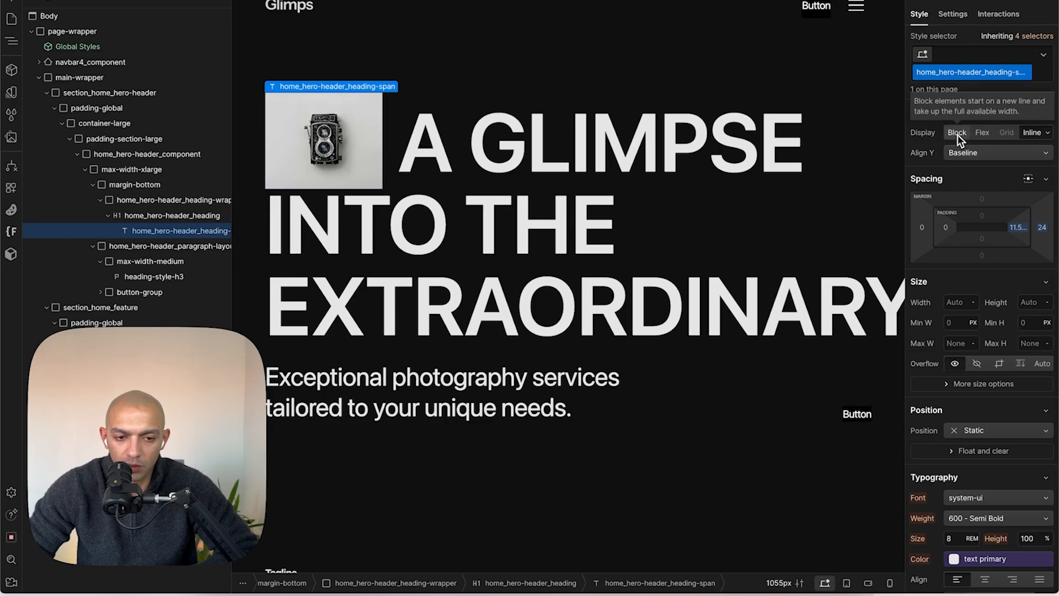
{"action": "left_click", "coordinate": [1032, 303]}
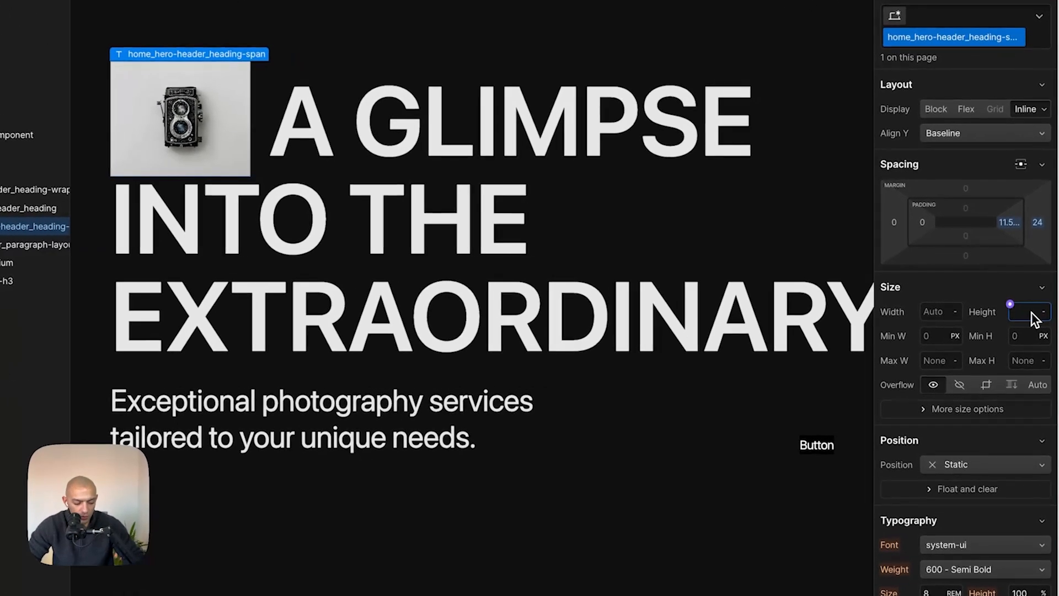
{"action": "type", "text": "80%"}
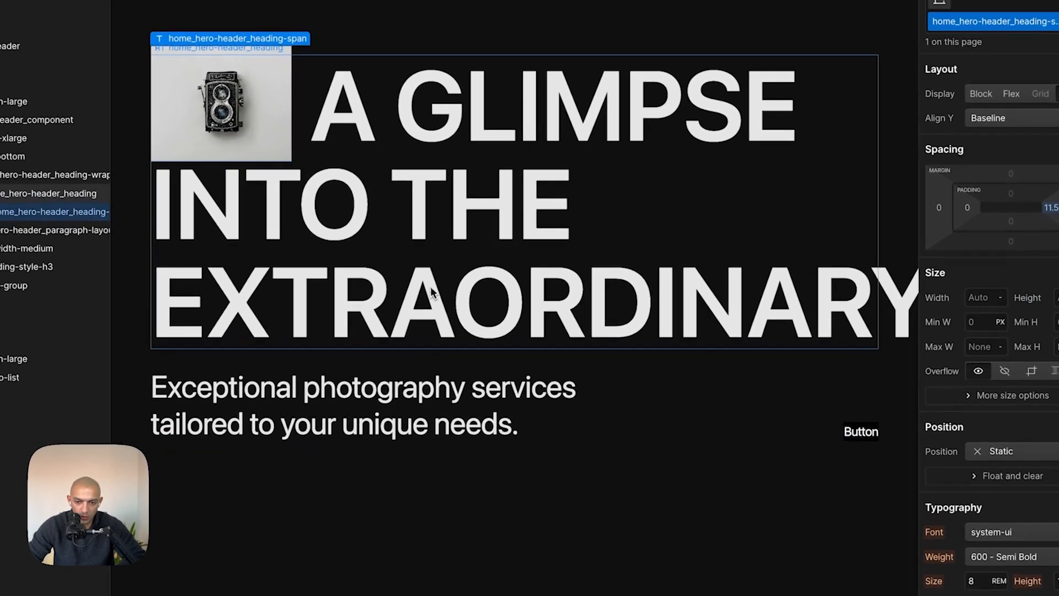
{"action": "left_click", "coordinate": [579, 440]}
- Copy the Explore label from the Figma hero and paste it as the hero button's text
{"action": "key", "text": "super+Tab"}
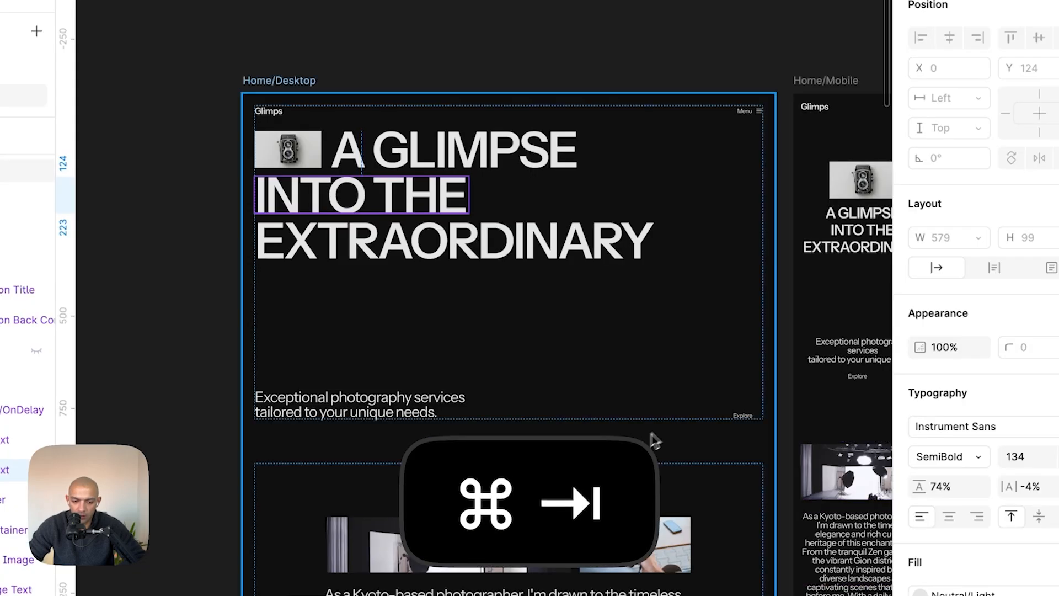
{"action": "left_click", "coordinate": [743, 415]}
{"action": "double_click", "coordinate": [744, 416]}
{"action": "key", "text": "super+c"}
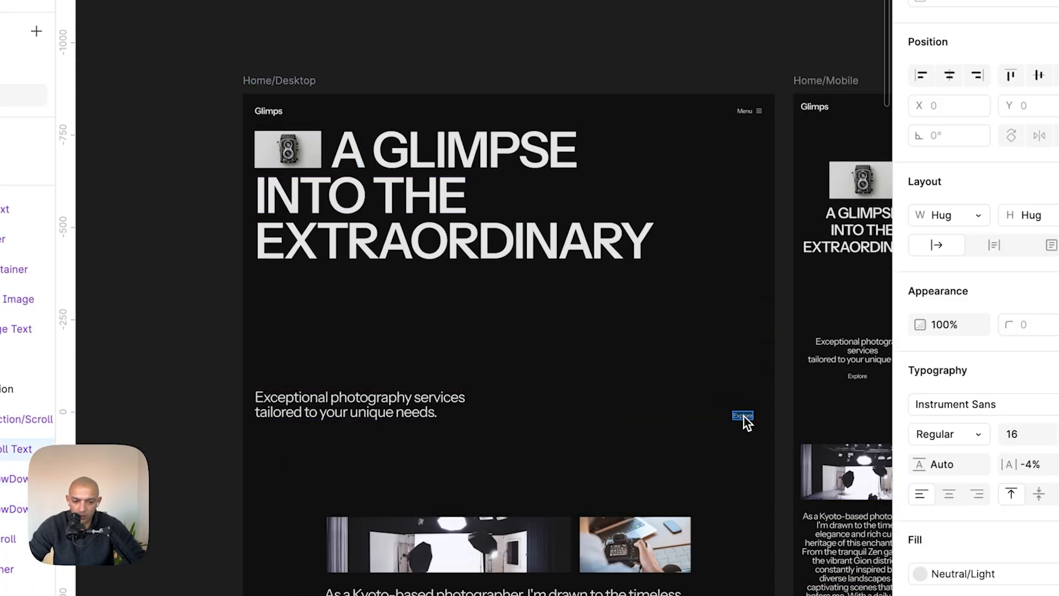
{"action": "key", "text": "super+Tab"}
{"action": "key", "text": "super+v"}
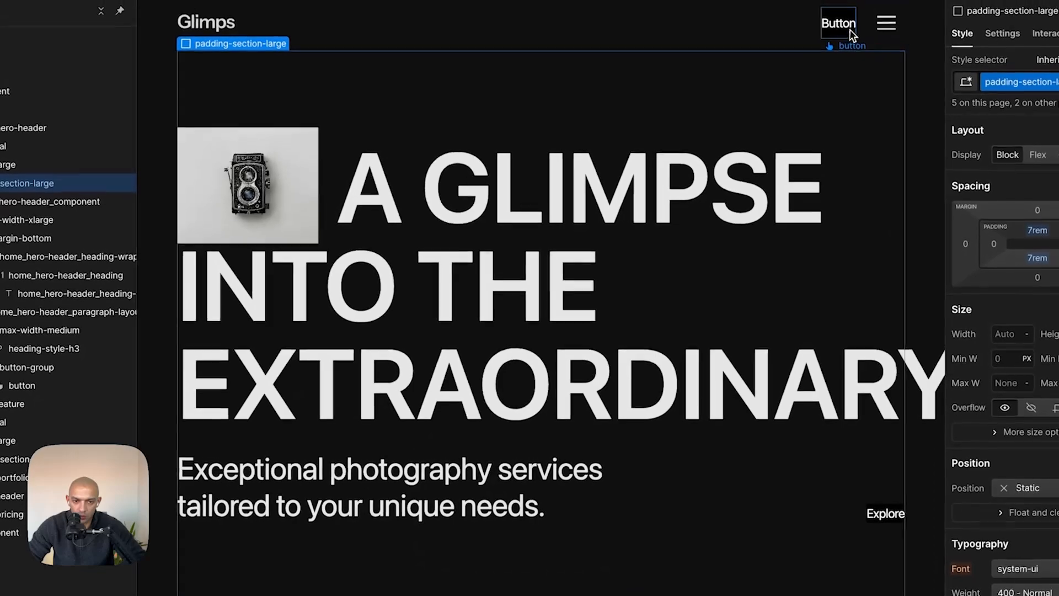
- Change the navbar button's text to Menu
{"action": "double_click", "coordinate": [839, 4]}
{"action": "key", "text": "super+a"}
{"action": "type", "text": "Me"}
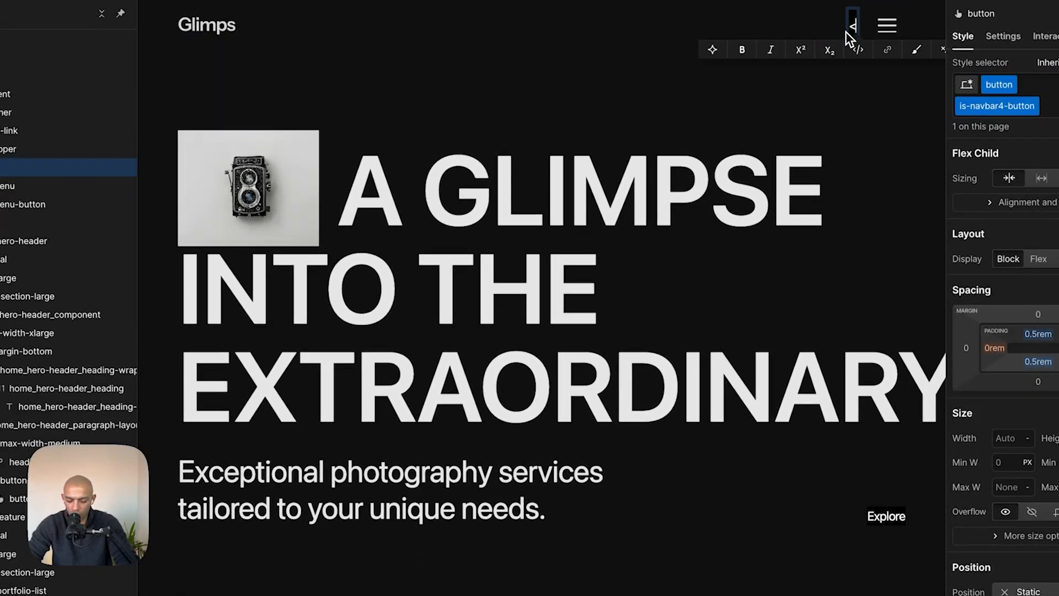
{"action": "type", "text": "nu"}
{"action": "key", "text": "Escape"}
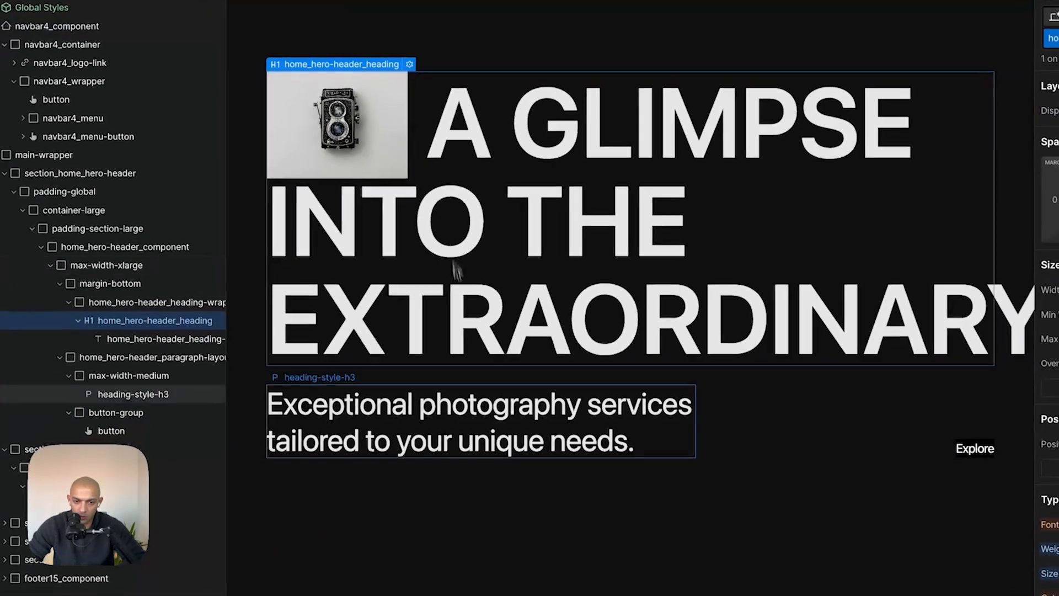
- Check the Figma hero container, then unwrap the padding-section-large wrapper around the hero component
{"action": "left_click", "coordinate": [390, 513]}
{"action": "key", "text": "super+Tab"}
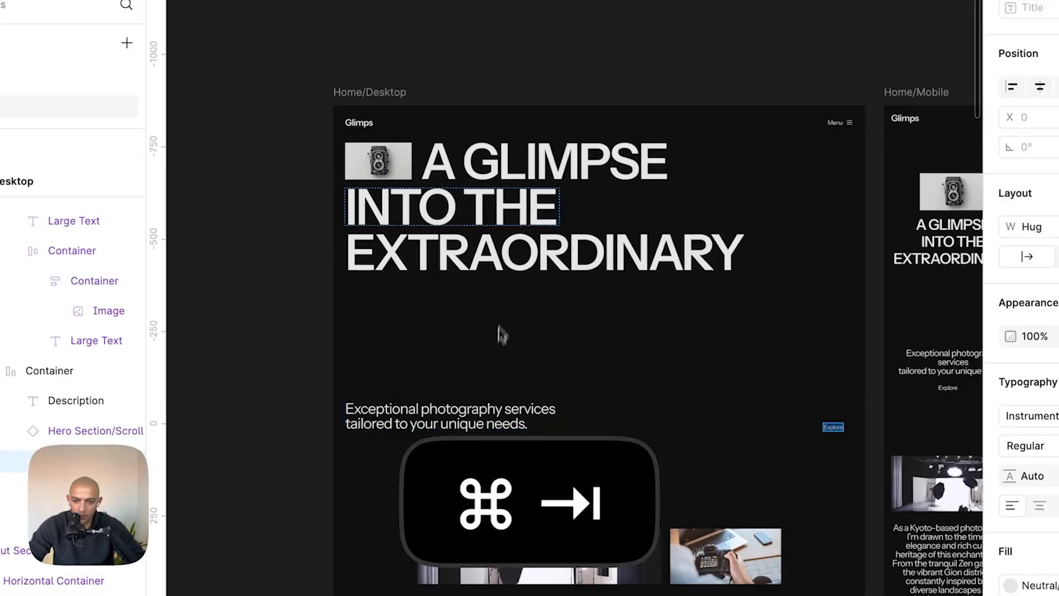
{"action": "left_click", "coordinate": [402, 182]}
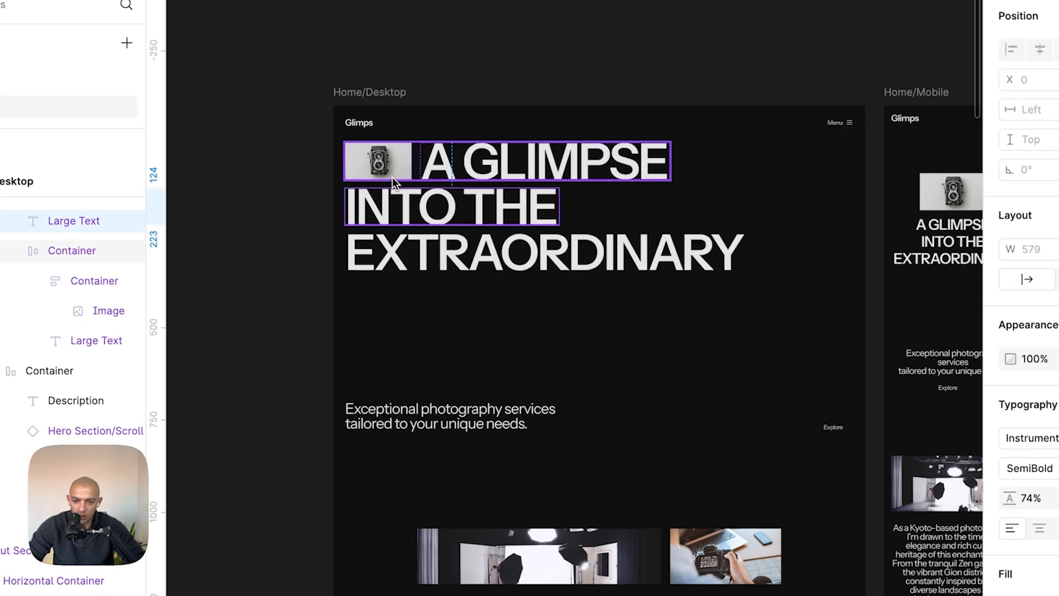
{"action": "key", "text": "super+Tab"}
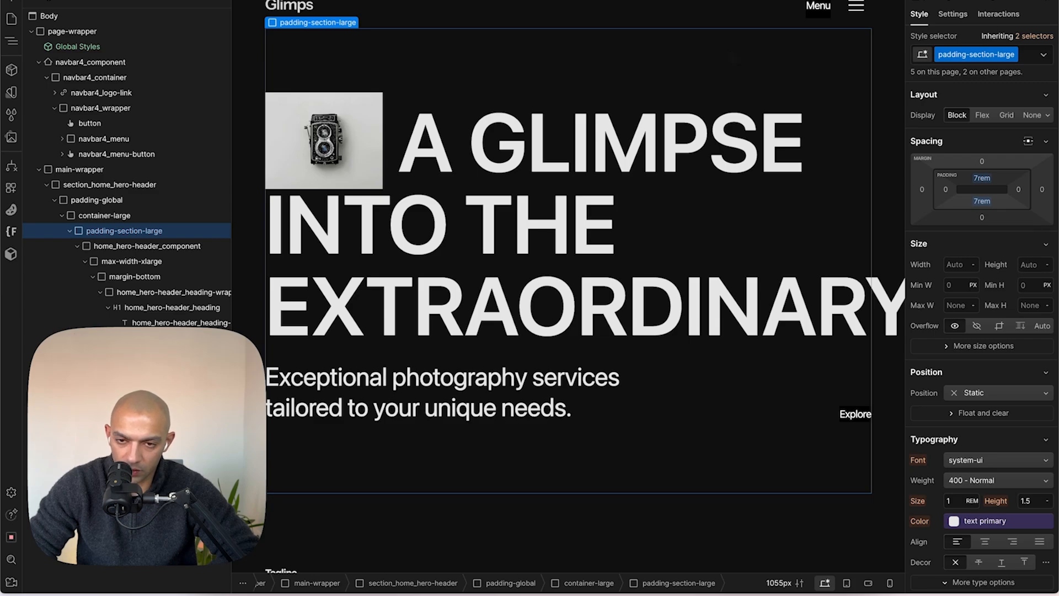
{"action": "key", "text": "super+shift+g"}
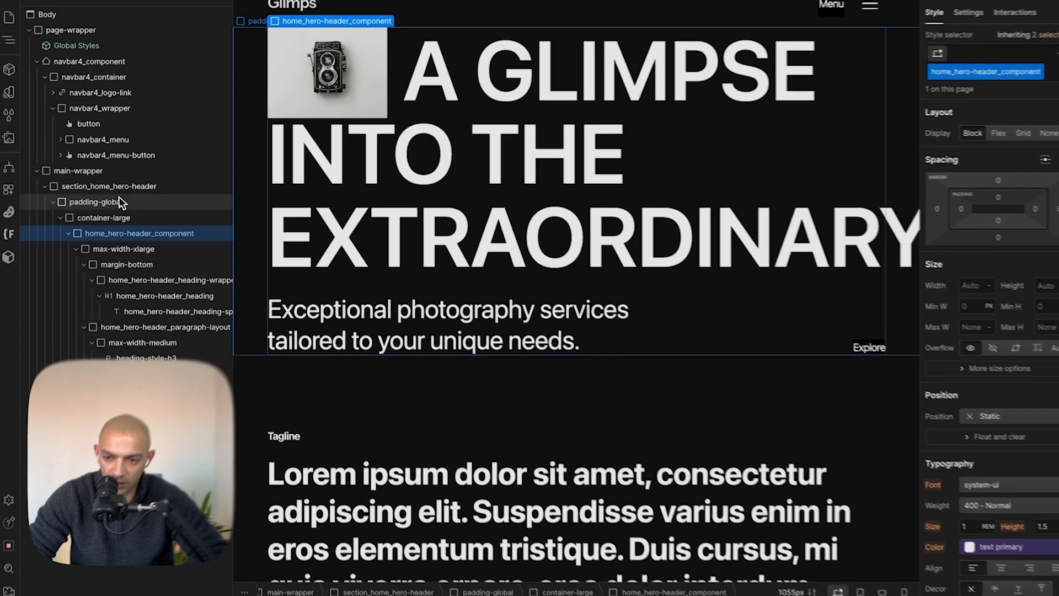
- Set the hero section's top and bottom padding to 40 px
{"action": "left_click", "coordinate": [117, 189]}
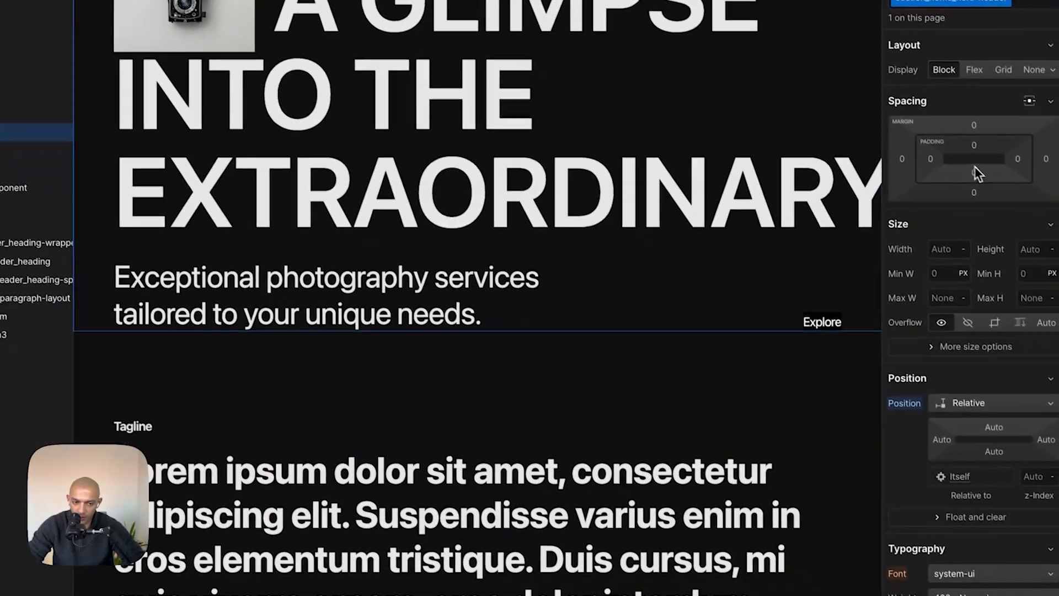
{"action": "left_click", "coordinate": [976, 146]}
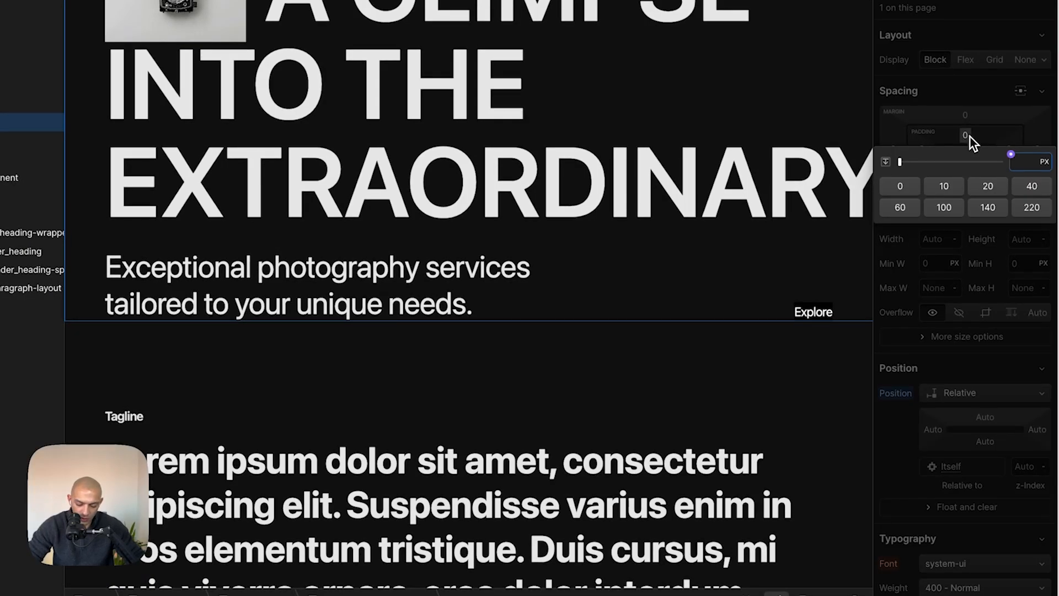
{"action": "left_click", "coordinate": [1032, 186], "text": "alt"}
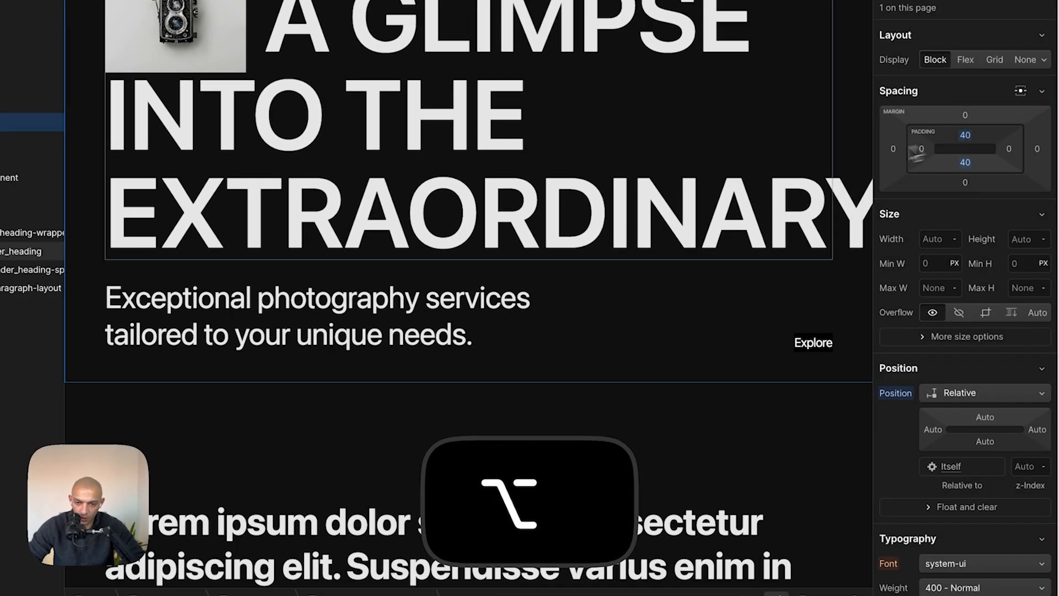
- Measure the spacing between the heading and the description in the Figma hero container
{"action": "key", "text": "cmd+Tab"}
{"action": "key", "text": "cmd+Tab"}
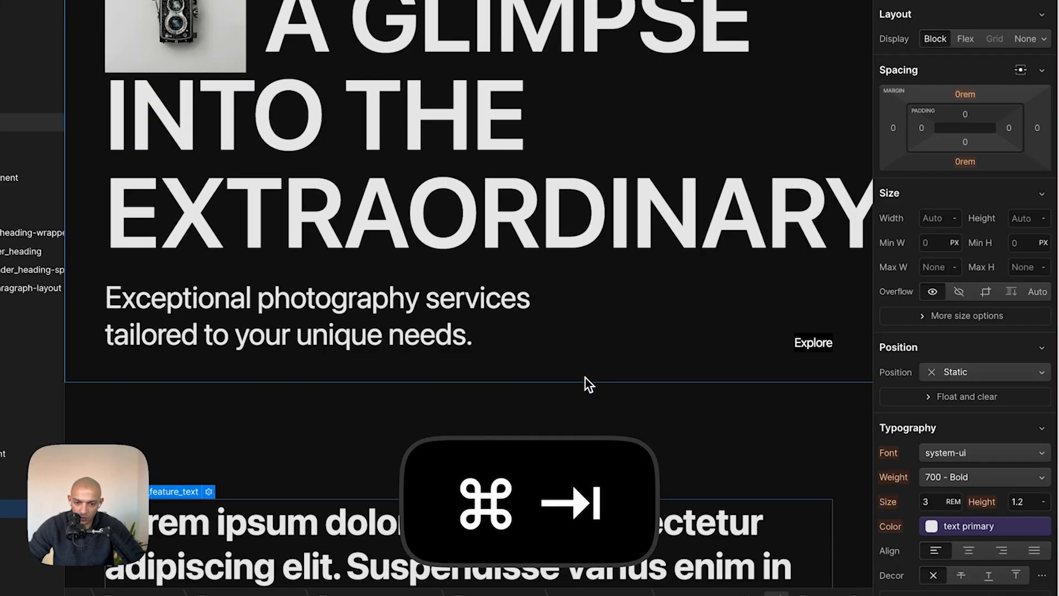
{"action": "key", "text": "cmd+Tab"}
{"action": "left_click", "coordinate": [619, 303]}
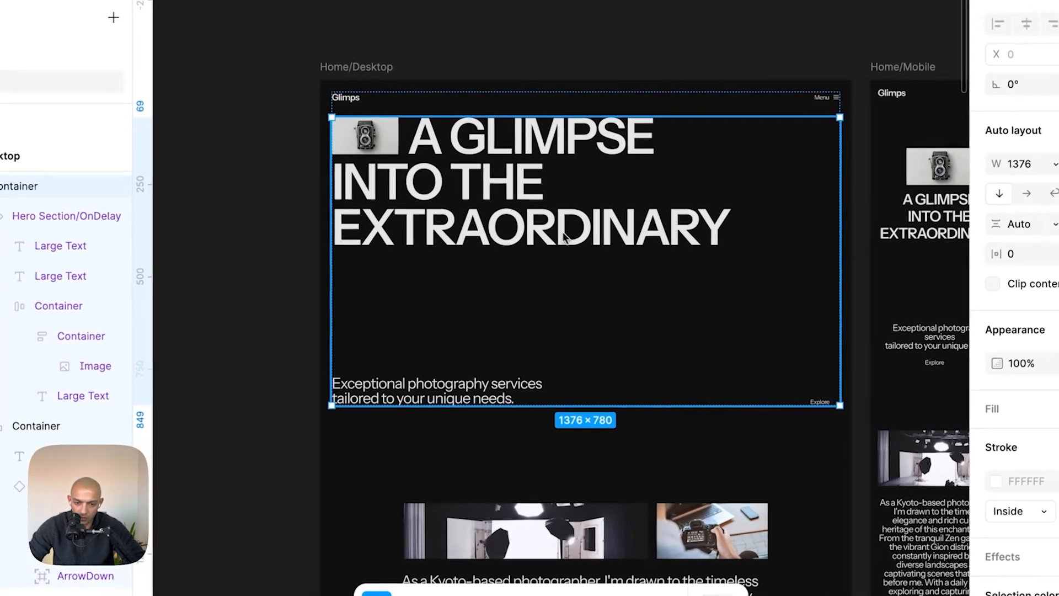
{"action": "left_click", "coordinate": [564, 233]}
{"action": "key", "text": "alt"}
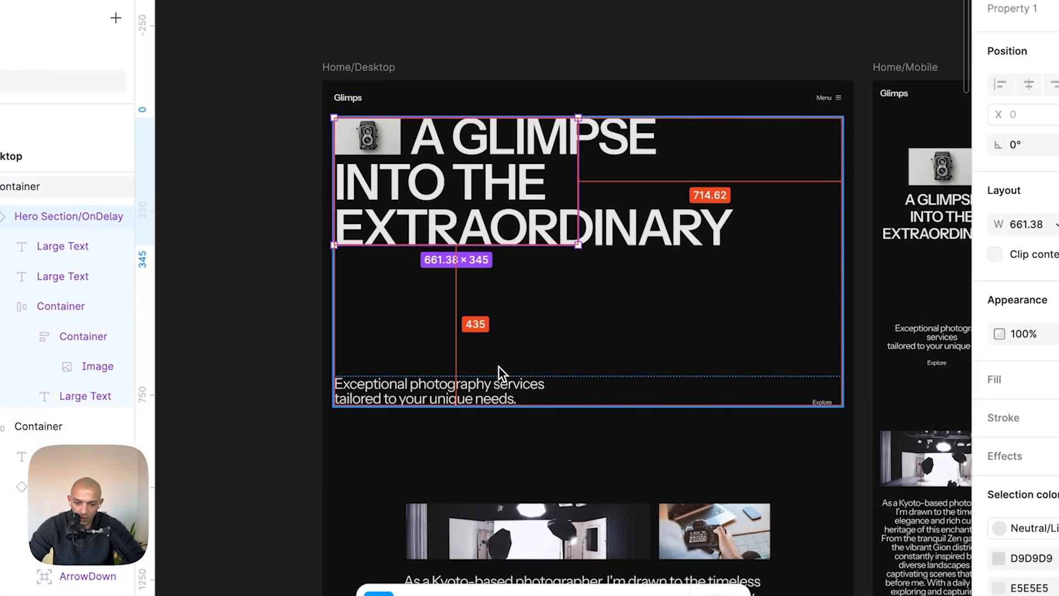
{"action": "key", "text": "cmd+Tab"}
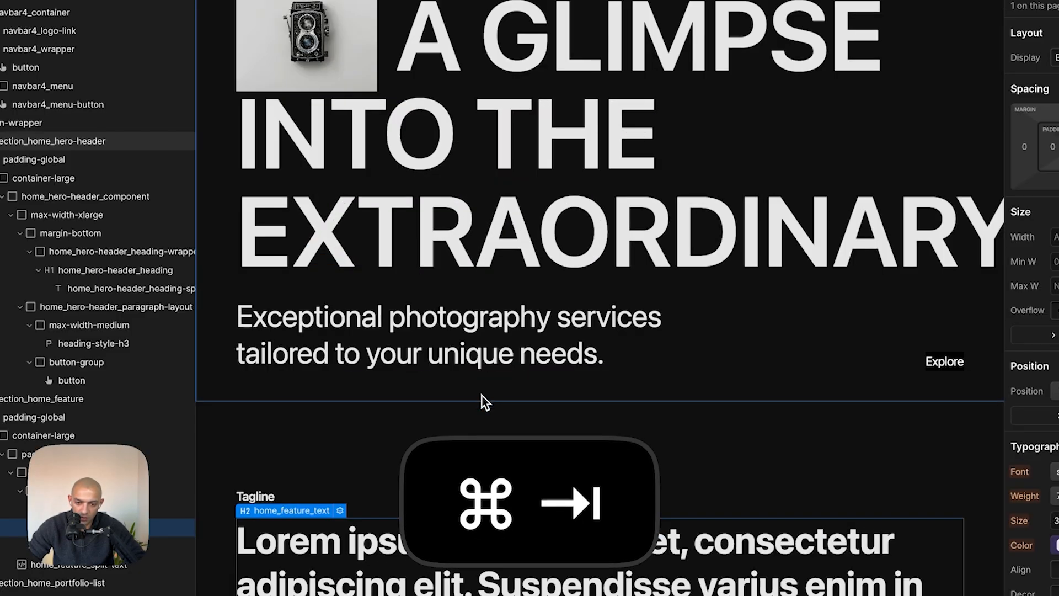
- Select the hero header component and set its height to 90 dvh
{"action": "left_click", "coordinate": [738, 297]}
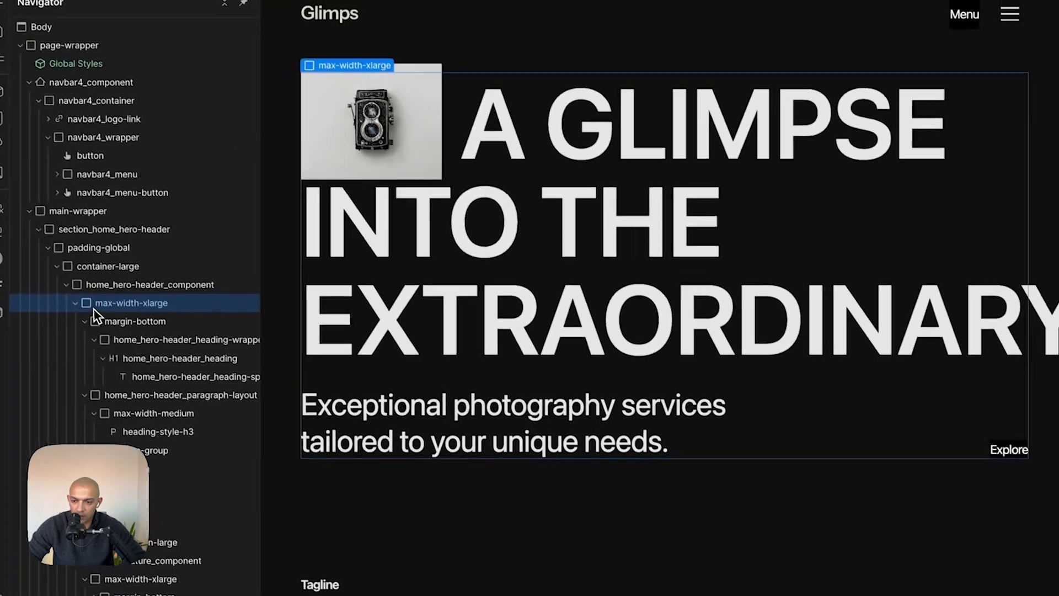
{"action": "left_click", "coordinate": [117, 284]}
{"action": "left_click", "coordinate": [67, 285]}
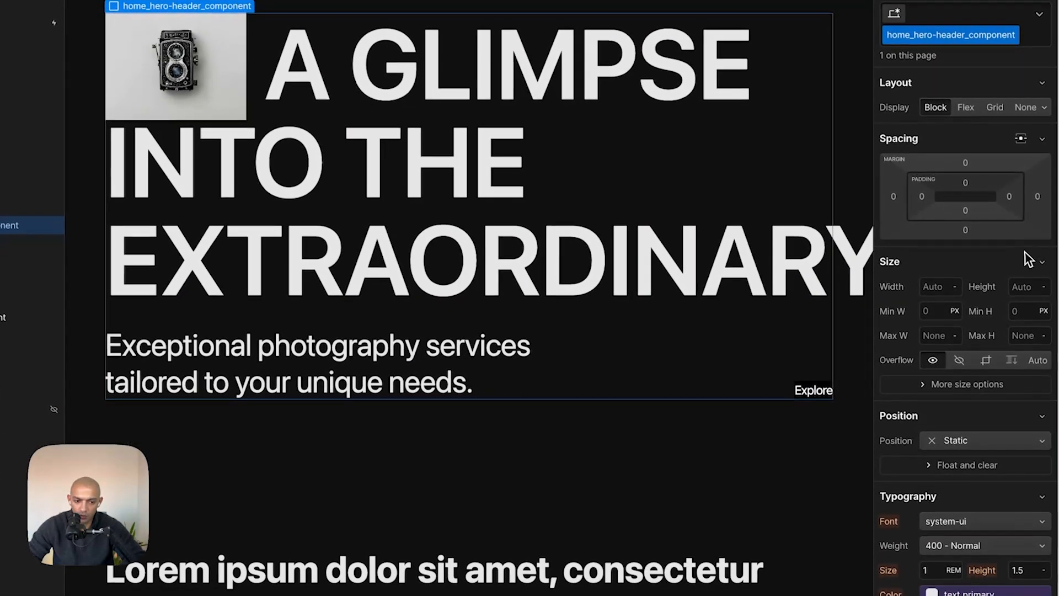
{"action": "left_click", "coordinate": [1031, 286]}
{"action": "type", "text": "90d"}
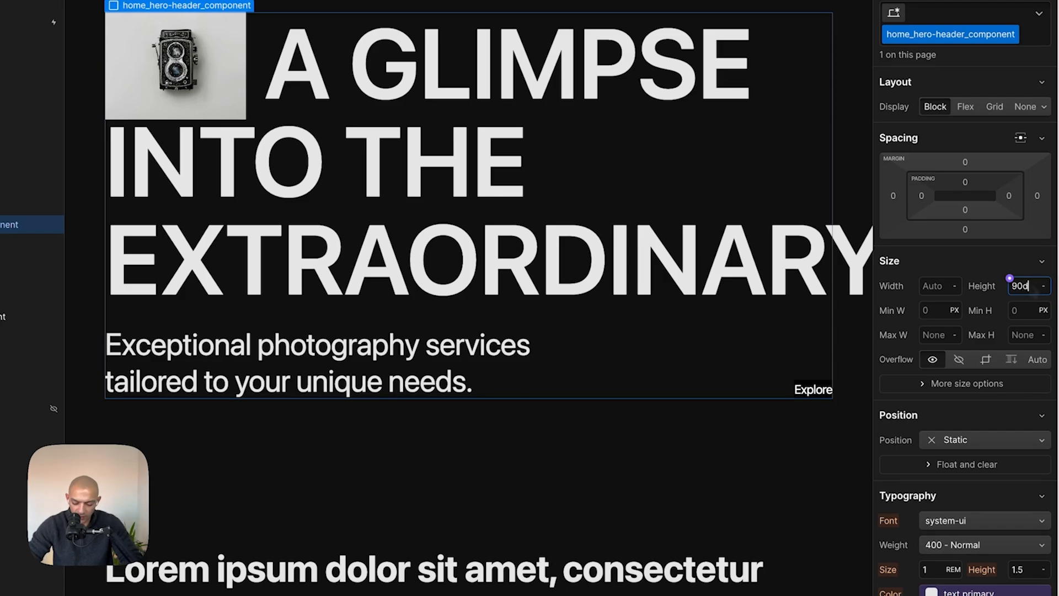
{"action": "type", "text": "vh"}
{"action": "key", "text": "Return"}
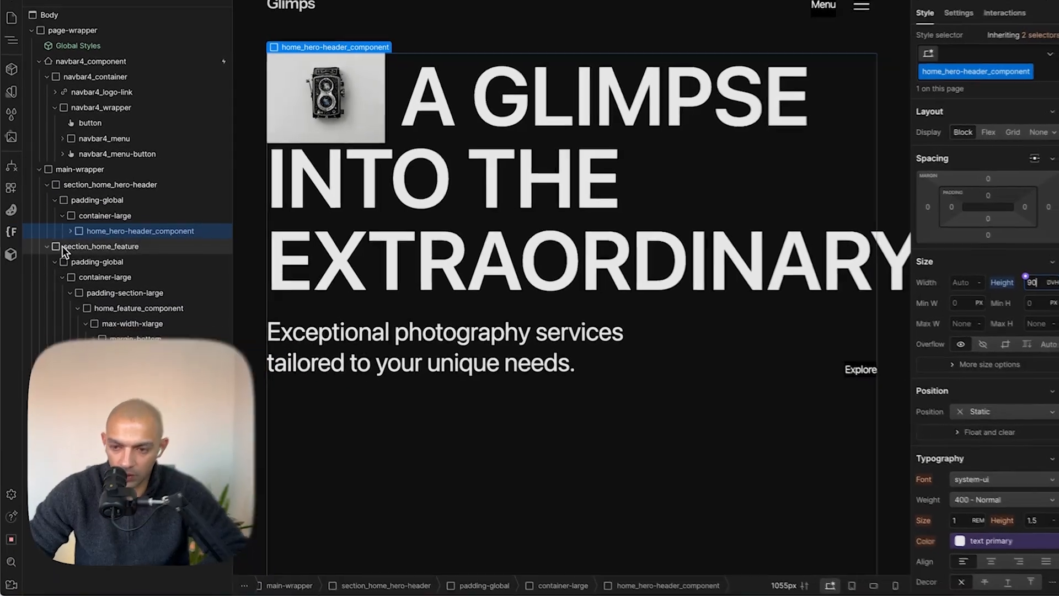
- Unwrap the max-width-xlarge and margin-bottom wrappers inside the hero header component
{"action": "left_click", "coordinate": [70, 231]}
{"action": "left_click", "coordinate": [117, 246]}
{"action": "key", "text": "super+shift+g"}
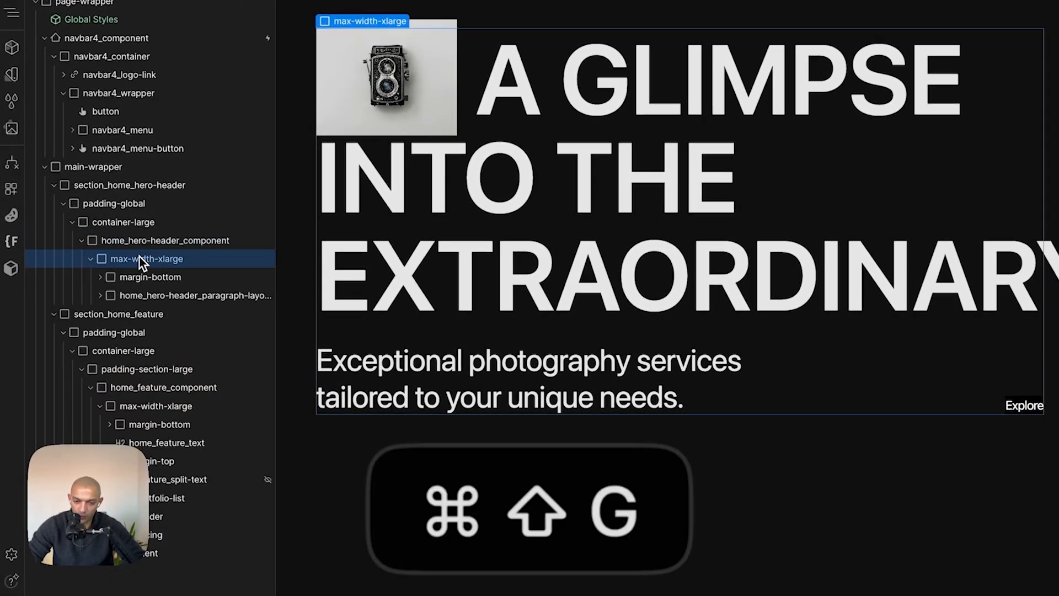
{"action": "left_click", "coordinate": [99, 277]}
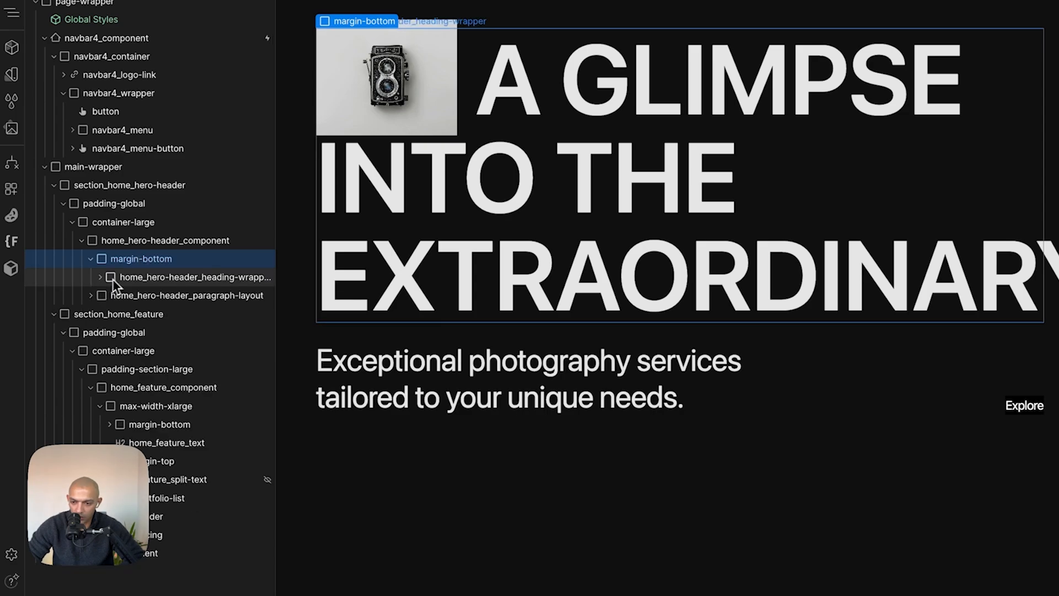
{"action": "key", "text": "super+shift+g"}
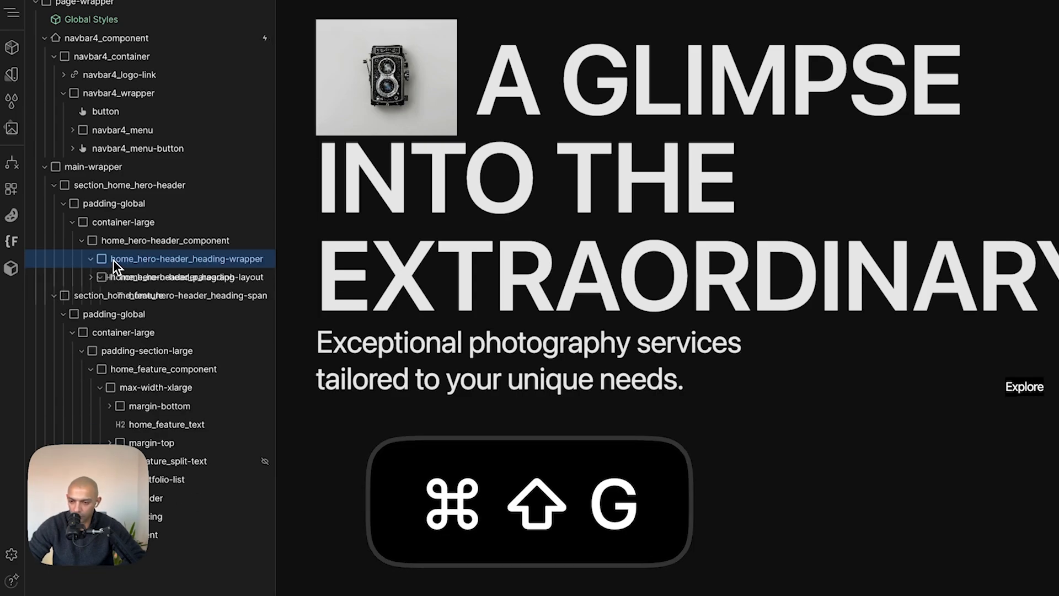
- Set the hero header component's display to Flex with a vertical direction
{"action": "left_click", "coordinate": [91, 260]}
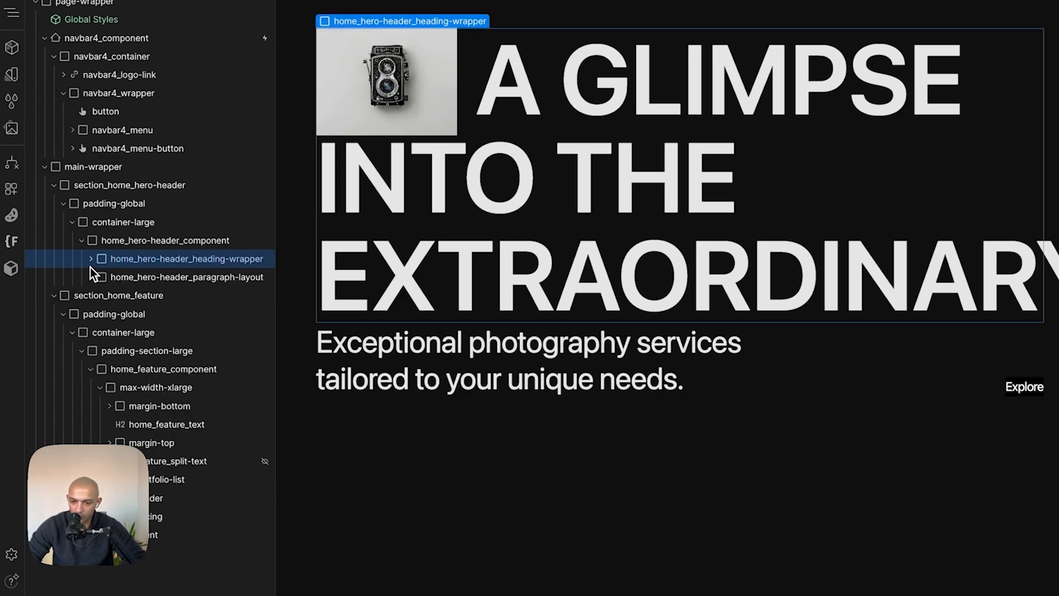
{"action": "left_click", "coordinate": [117, 275]}
{"action": "left_click", "coordinate": [132, 243]}
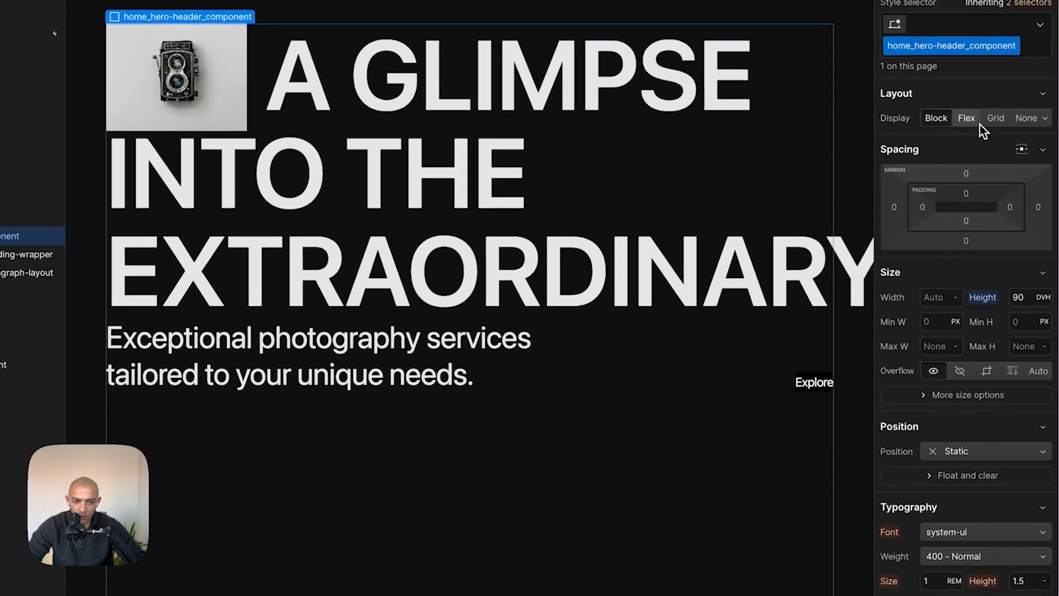
{"action": "left_click", "coordinate": [1045, 149]}
{"action": "left_click", "coordinate": [980, 142]}
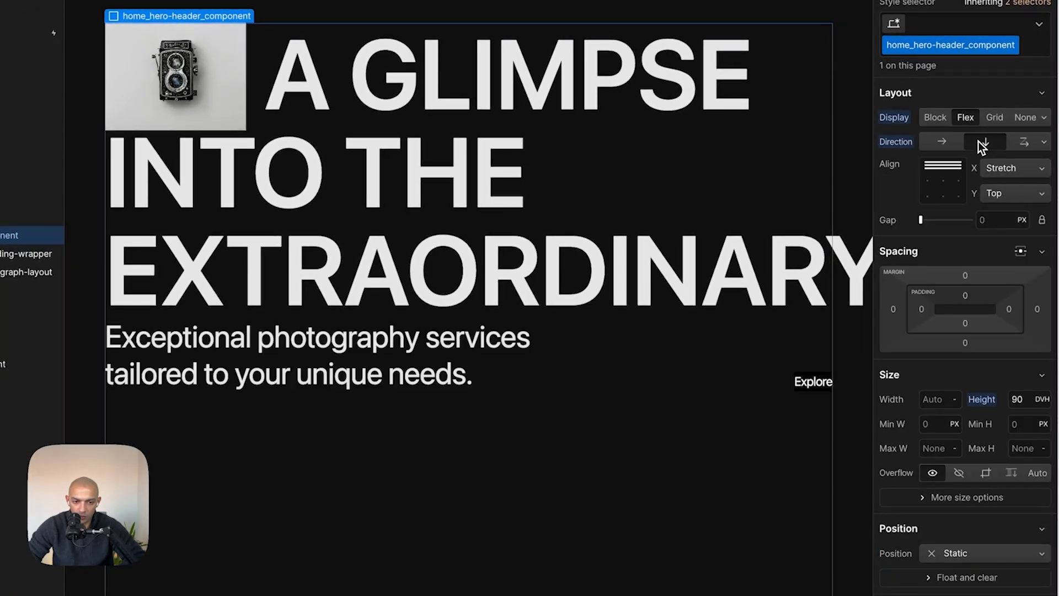
- Set the hero header component's vertical alignment to space between
{"action": "left_click", "coordinate": [1024, 202]}
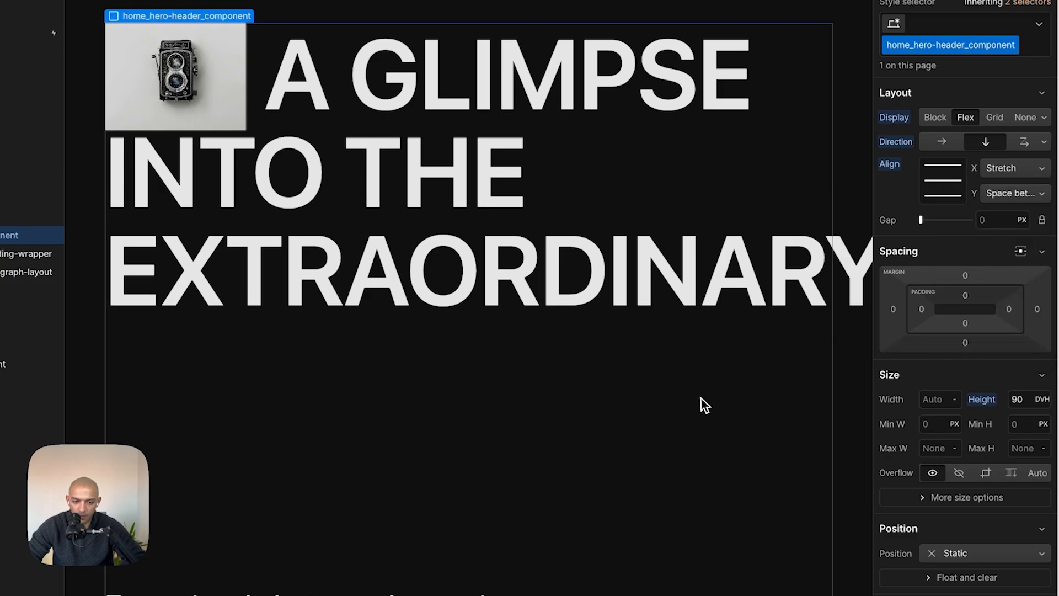
{"action": "scroll", "coordinate": [701, 399], "scroll_direction": "down", "scroll_amount": 3}
{"action": "scroll", "coordinate": [701, 399], "scroll_direction": "up", "scroll_amount": 3}
- Add the Instrument Sans Google font with its Regular, 500, 600 and 700 variants in the site's font settings
{"action": "left_click", "coordinate": [663, 246]}
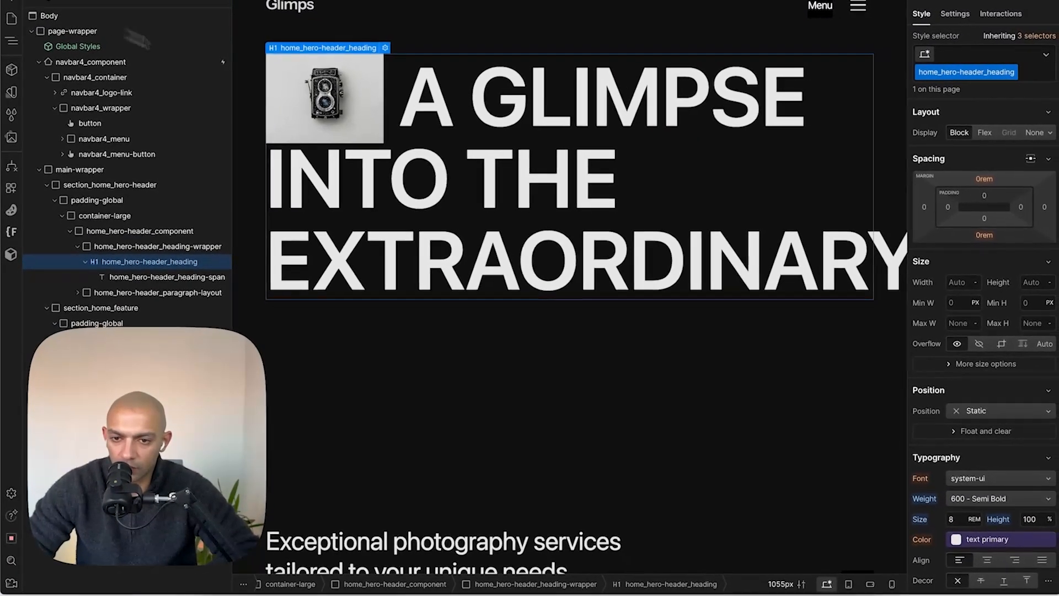
{"action": "left_click", "coordinate": [11, 0]}
{"action": "left_click", "coordinate": [27, 9]}
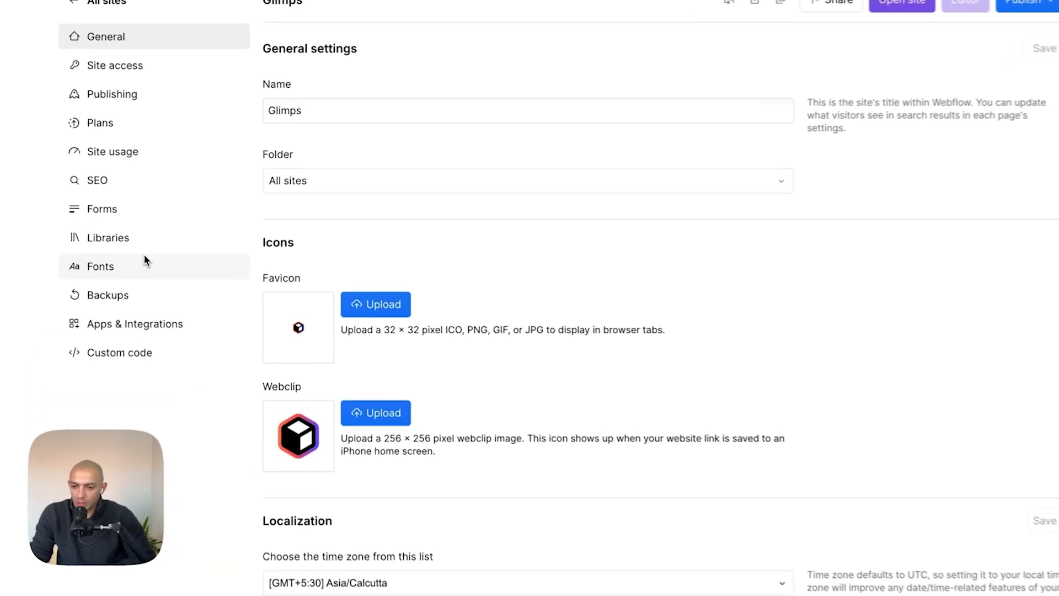
{"action": "left_click", "coordinate": [145, 270]}
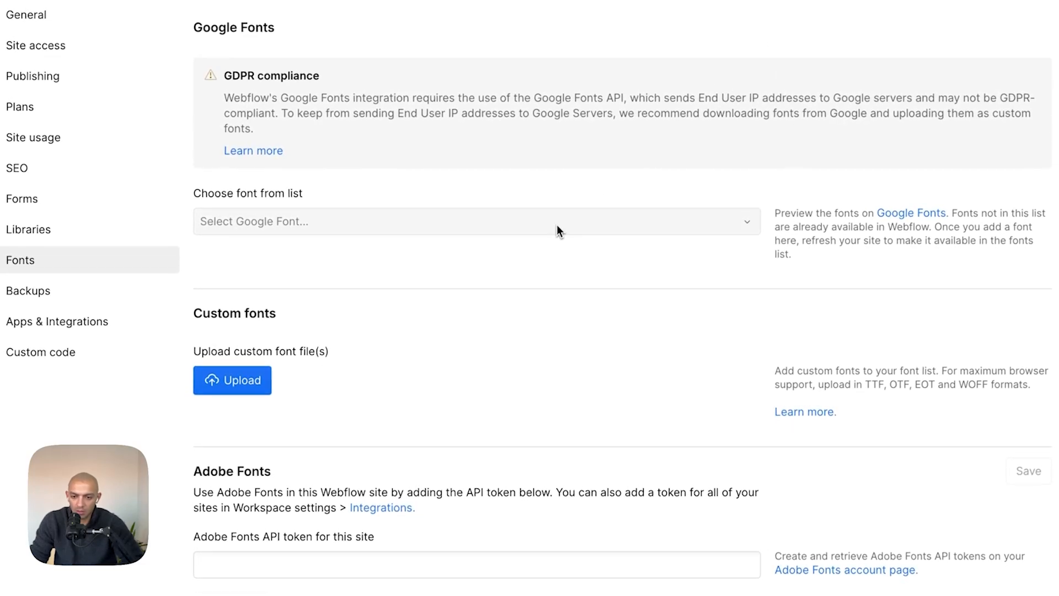
{"action": "left_click", "coordinate": [557, 227]}
{"action": "type", "text": "instrum"}
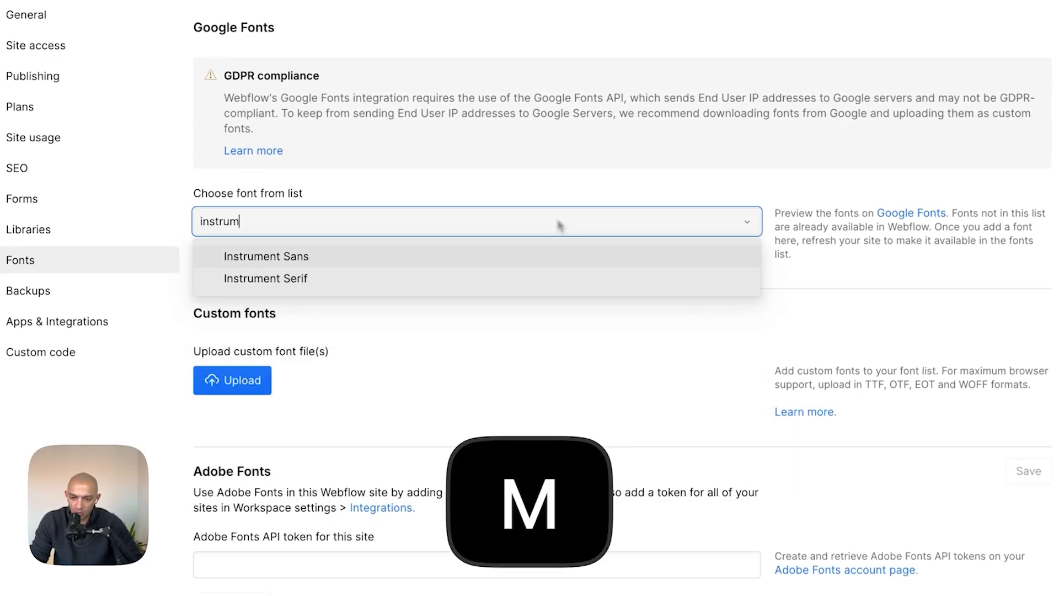
{"action": "left_click", "coordinate": [508, 256]}
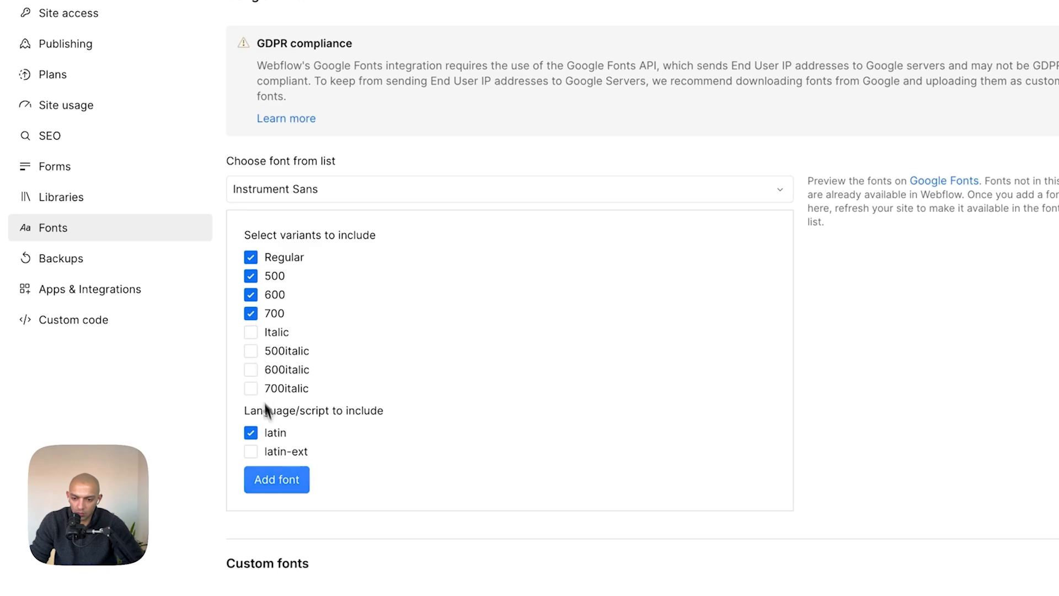
{"action": "left_click", "coordinate": [283, 483]}
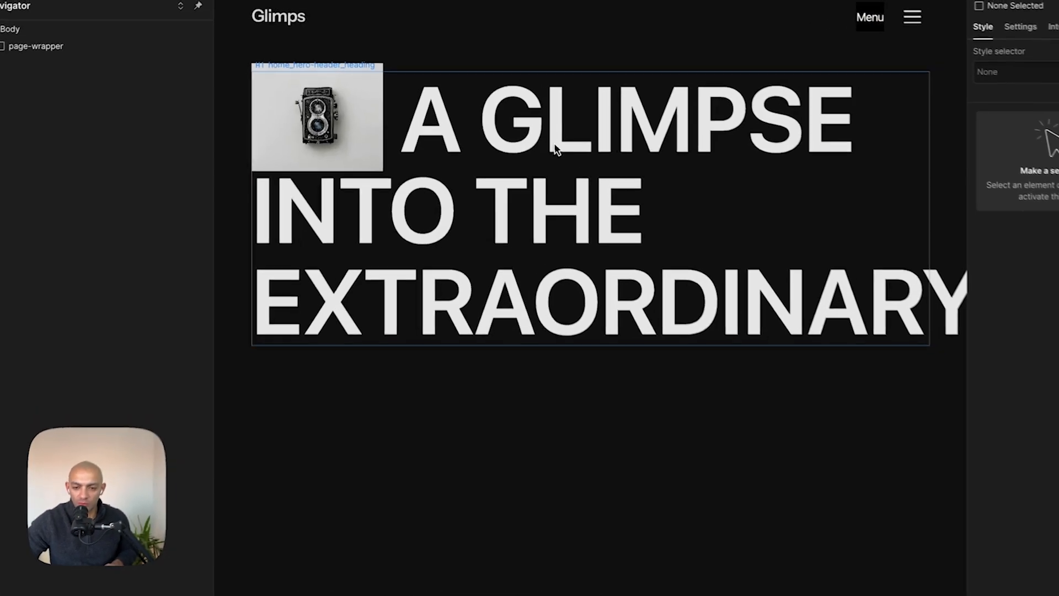
- Set the Body (All Pages) font to Instrument Sans
{"action": "left_click", "coordinate": [486, 115]}
{"action": "left_click", "coordinate": [70, 15]}
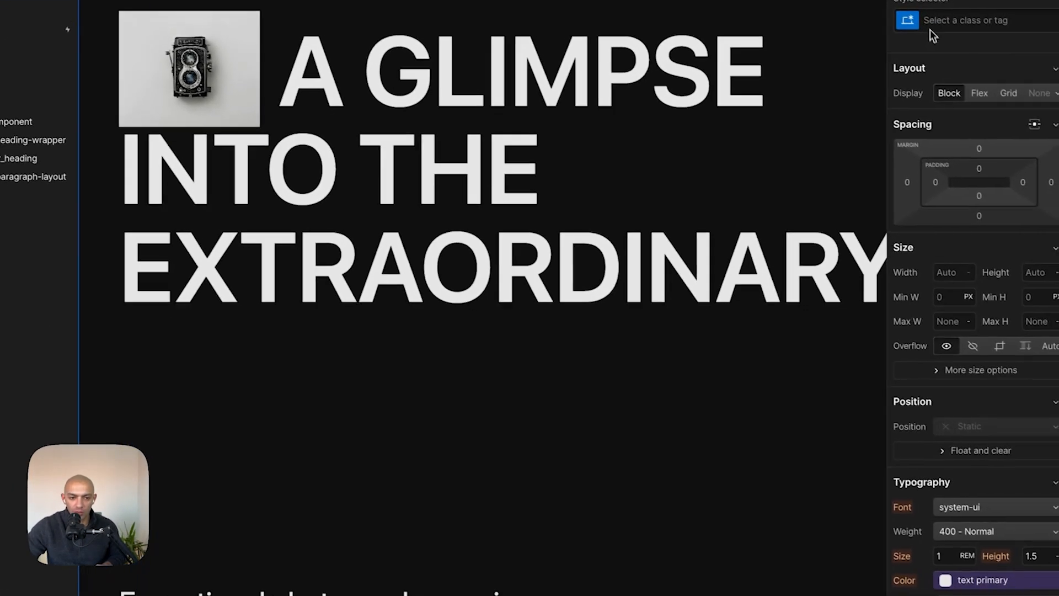
{"action": "left_click", "coordinate": [931, 26]}
{"action": "left_click", "coordinate": [919, 96]}
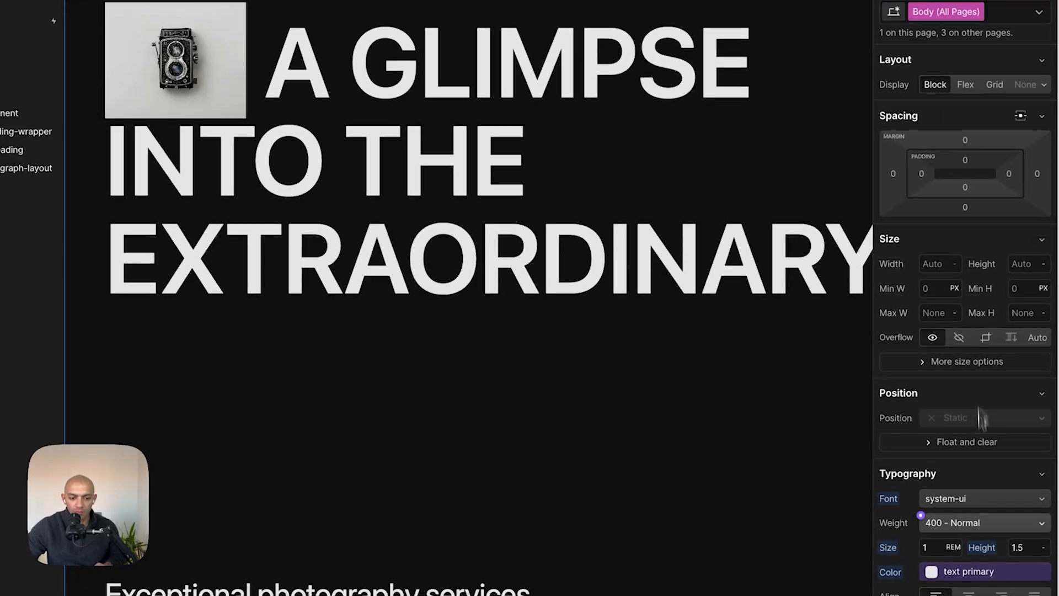
{"action": "left_click", "coordinate": [984, 499]}
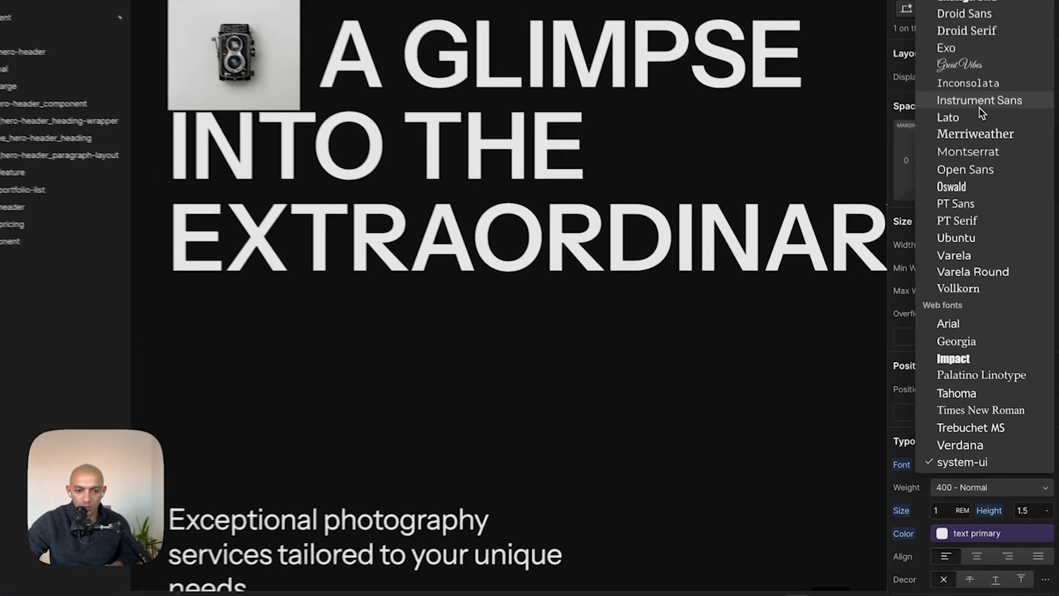
{"action": "left_click", "coordinate": [991, 136]}
{"action": "left_click", "coordinate": [563, 320]}
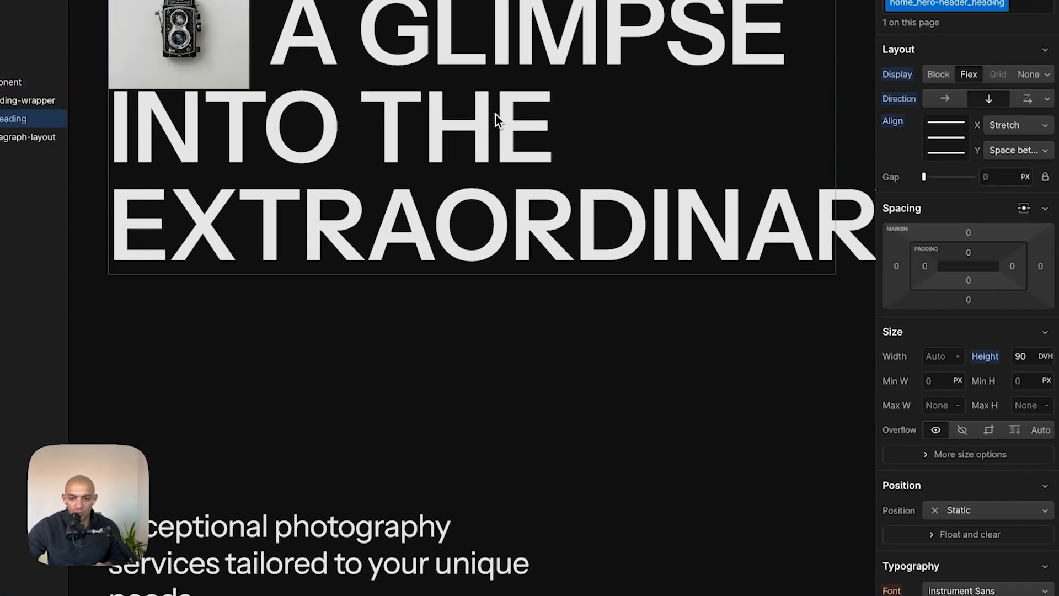
- Set the hero header component's height to 80 dvh
{"action": "left_click", "coordinate": [496, 112]}
{"action": "left_click", "coordinate": [487, 16]}
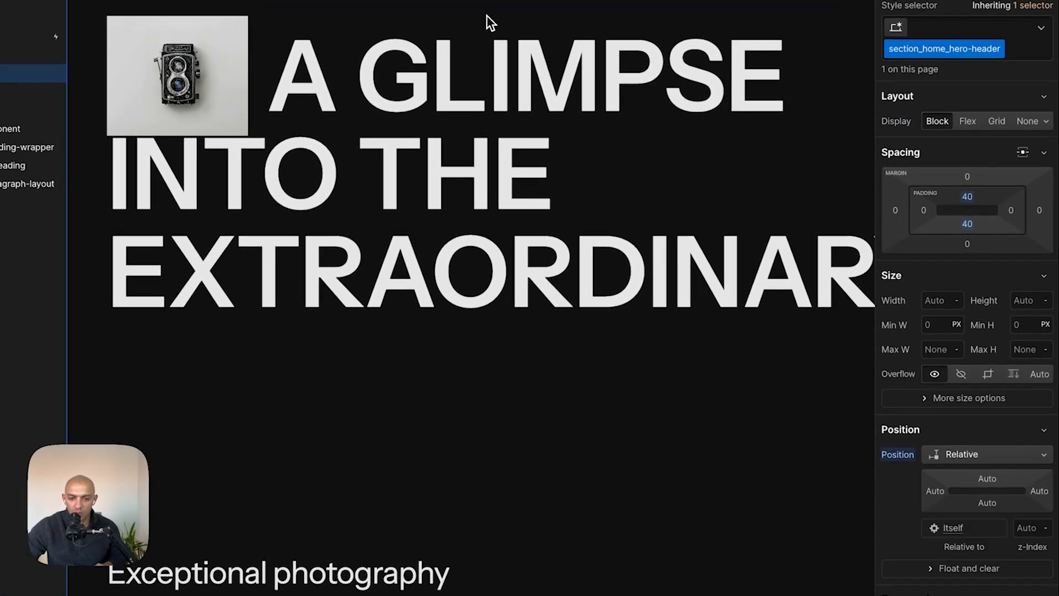
{"action": "left_click", "coordinate": [507, 262]}
{"action": "scroll", "coordinate": [610, 320], "scroll_direction": "down", "scroll_amount": 3}
{"action": "left_click", "coordinate": [611, 329]}
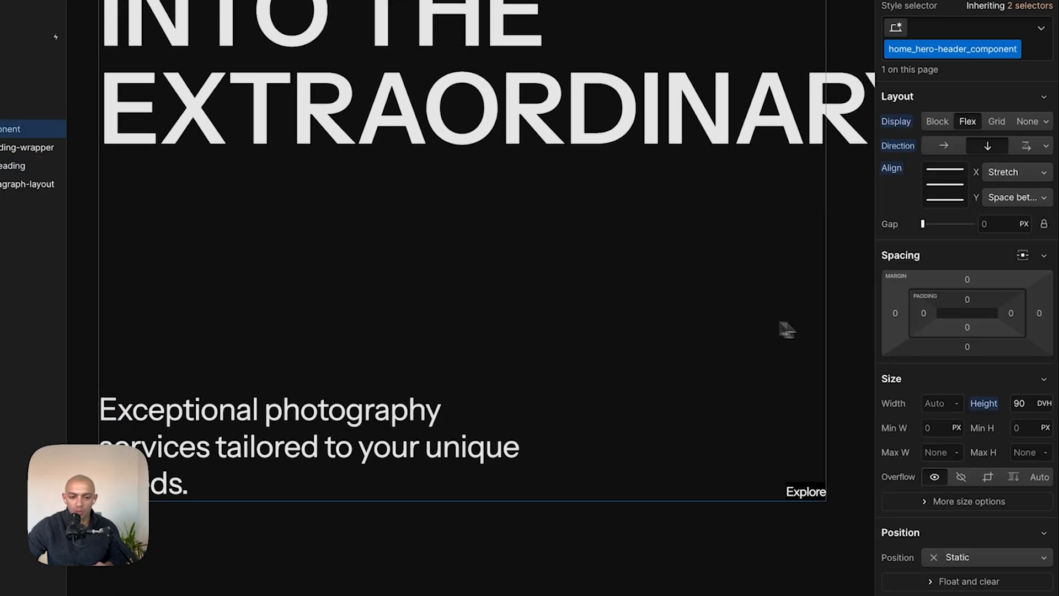
{"action": "left_click", "coordinate": [1029, 407]}
{"action": "type", "text": "80"}
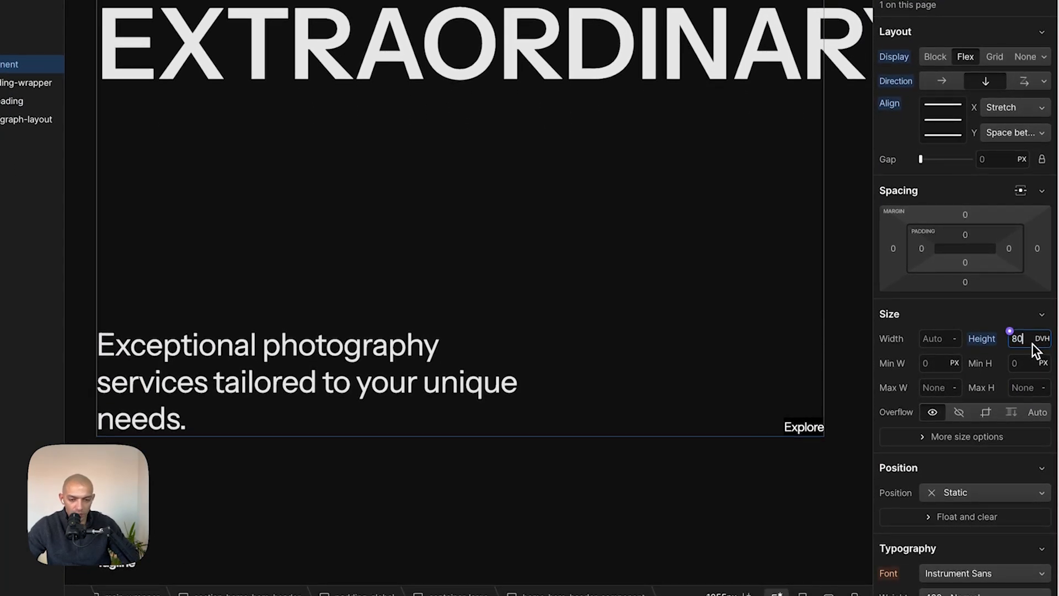
{"action": "key", "text": "Return"}
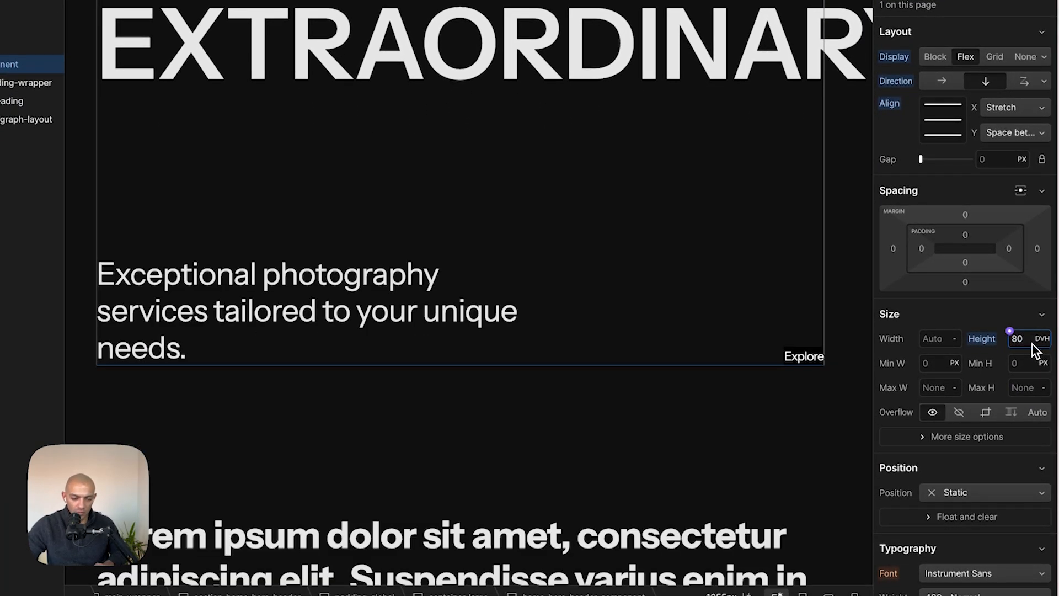
- Reduce the hero header component's height to 70 dvh
{"action": "left_click", "coordinate": [362, 333]}
{"action": "scroll", "coordinate": [355, 332], "scroll_direction": "up", "scroll_amount": 3}
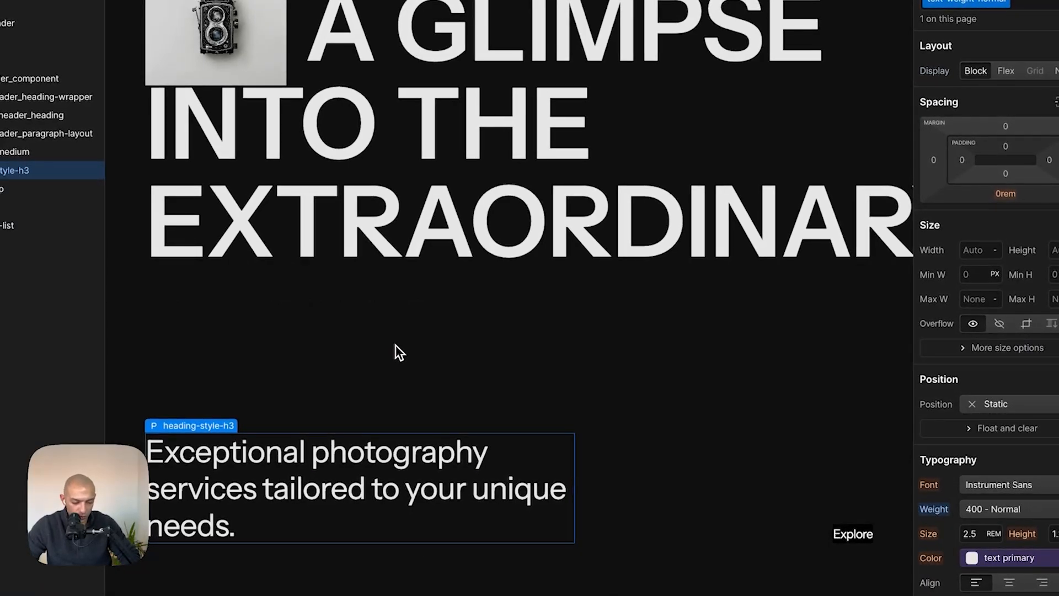
{"action": "key", "text": "super+minus"}
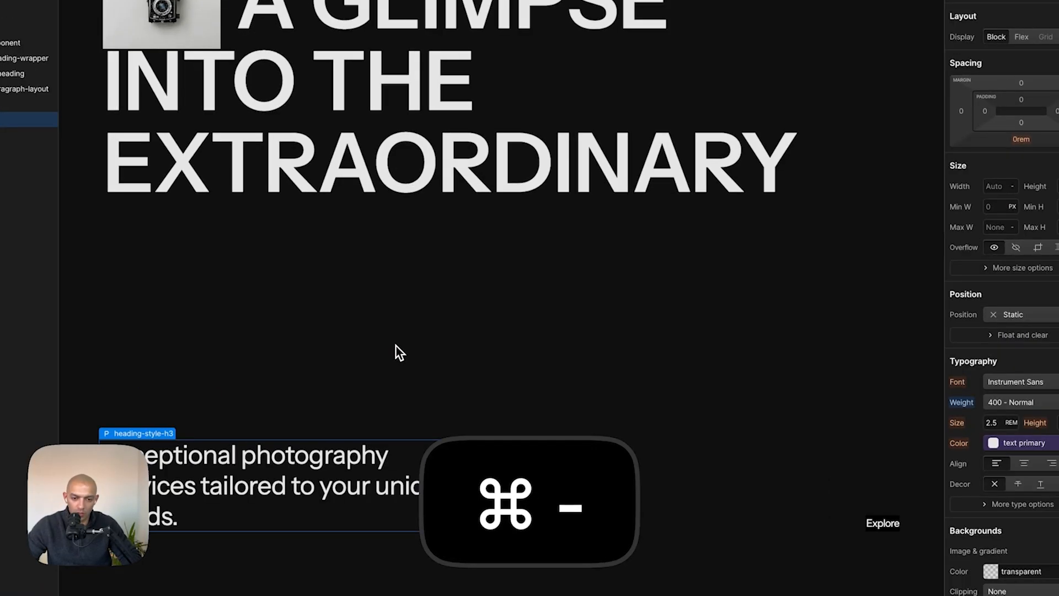
{"action": "left_click", "coordinate": [435, 346]}
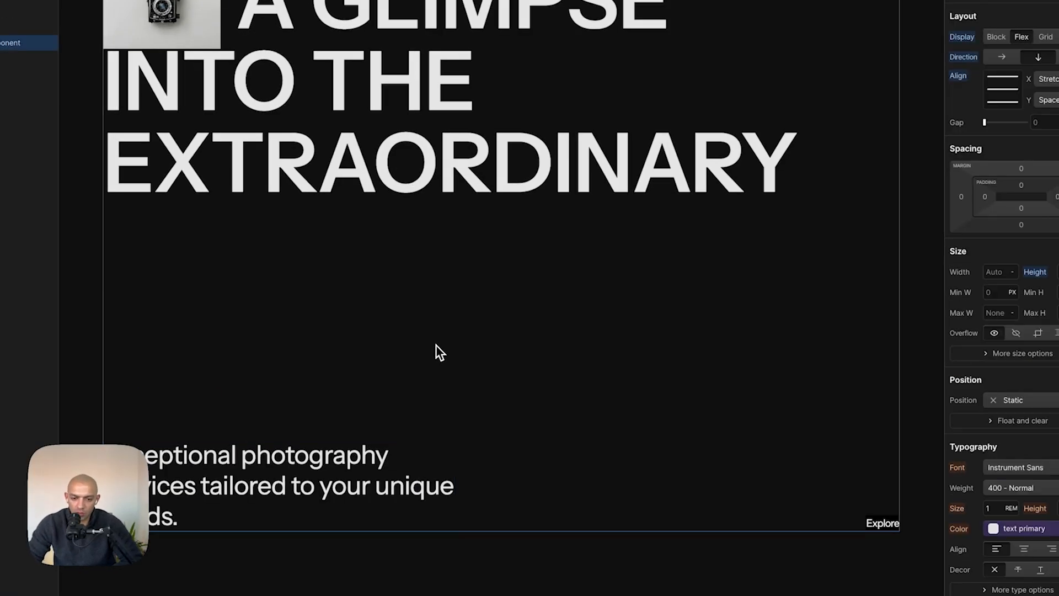
{"action": "left_click", "coordinate": [1038, 350]}
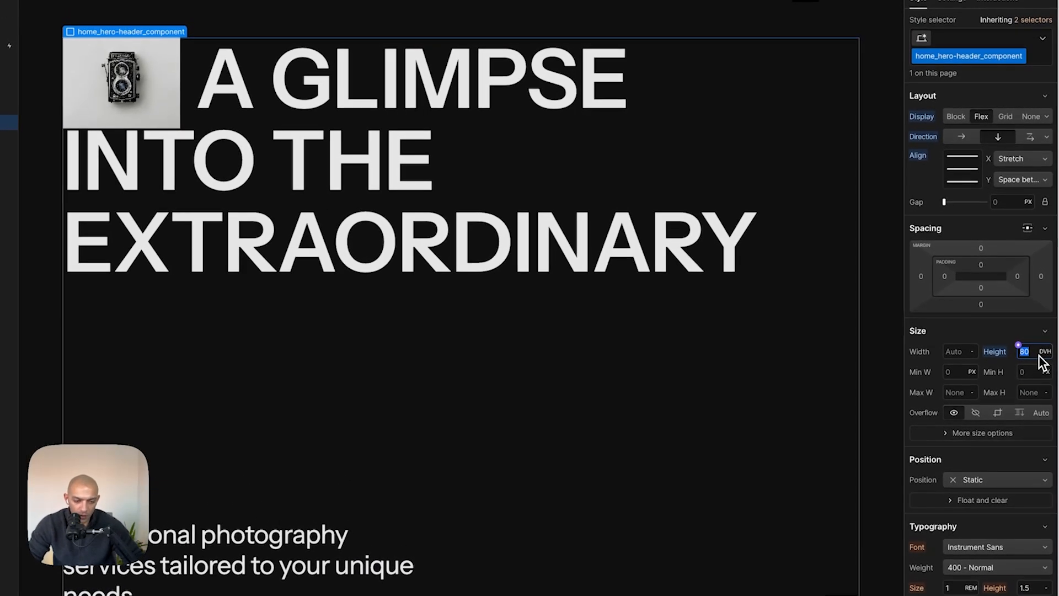
{"action": "key", "text": "shift+Down"}
{"action": "left_click", "coordinate": [883, 356]}
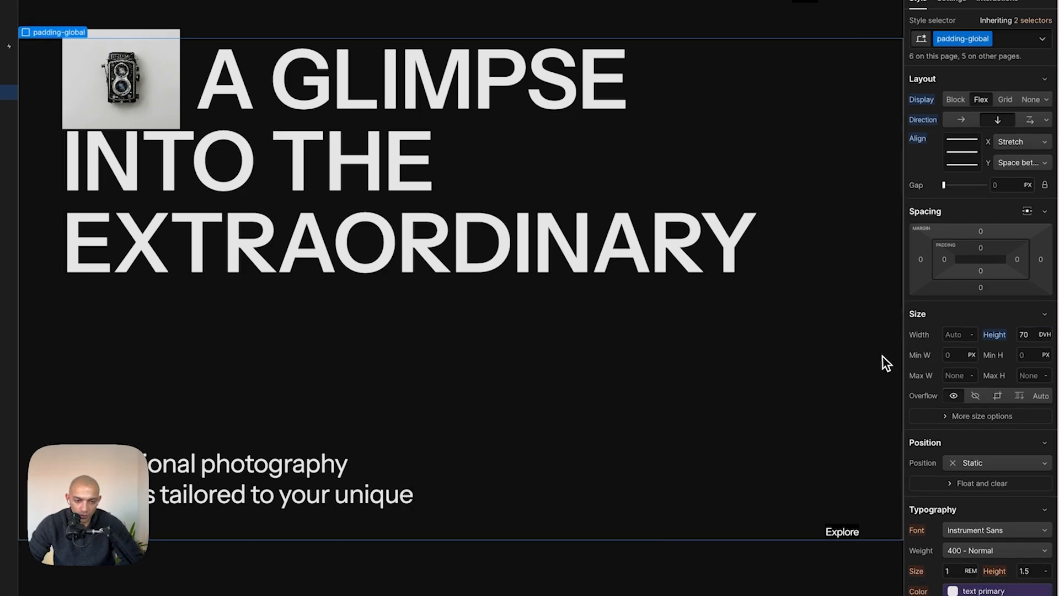
- Switch to the Tablet breakpoint and clear the hero header component's height back to auto
{"action": "left_click", "coordinate": [482, 8]}
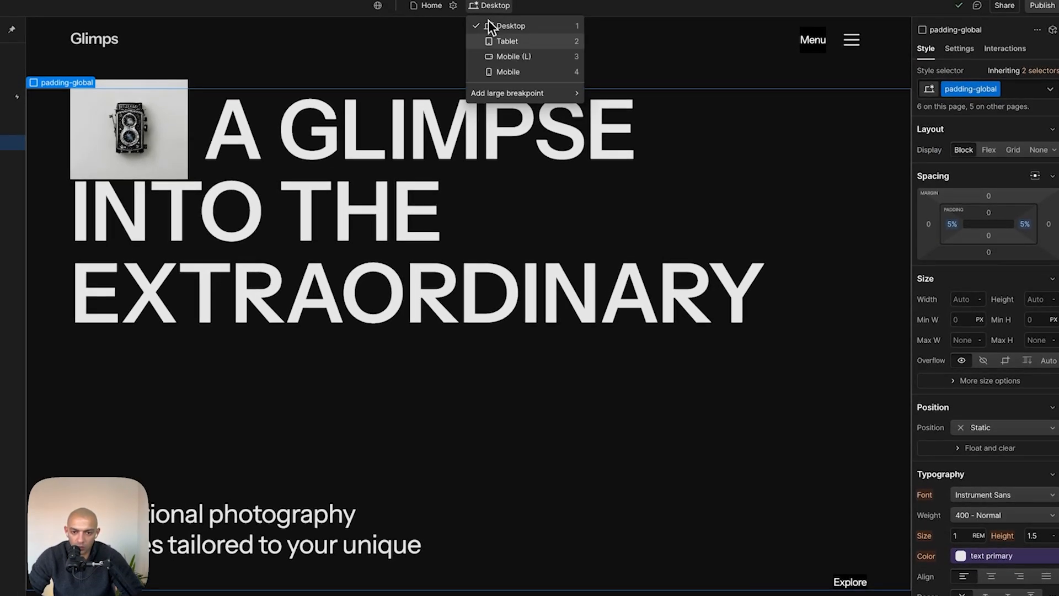
{"action": "left_click", "coordinate": [498, 42]}
{"action": "left_click", "coordinate": [583, 274]}
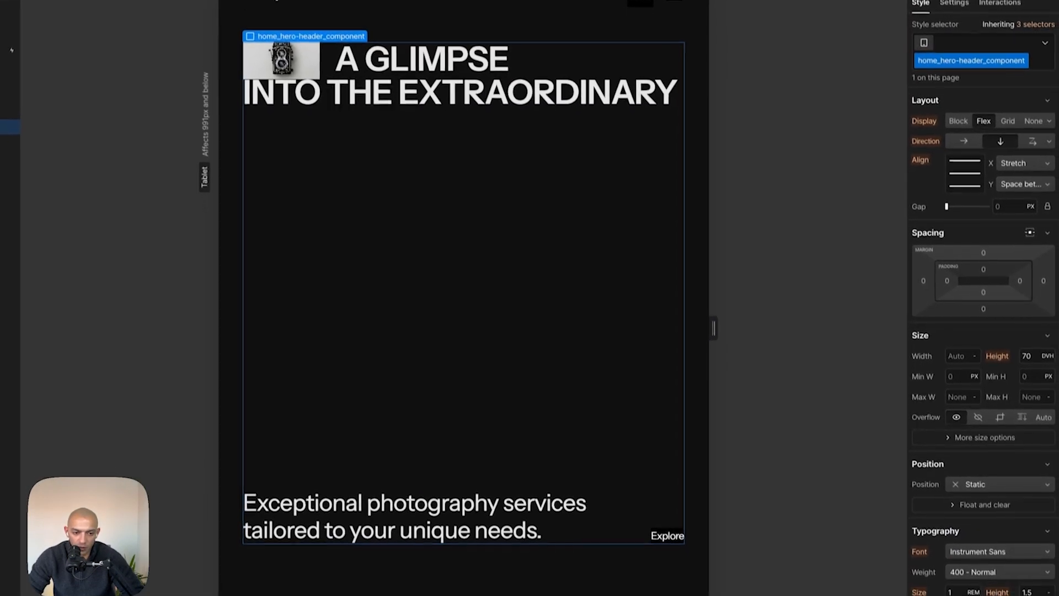
{"action": "left_click", "coordinate": [1035, 402]}
{"action": "key", "text": "BackSpace"}
{"action": "key", "text": "Return"}
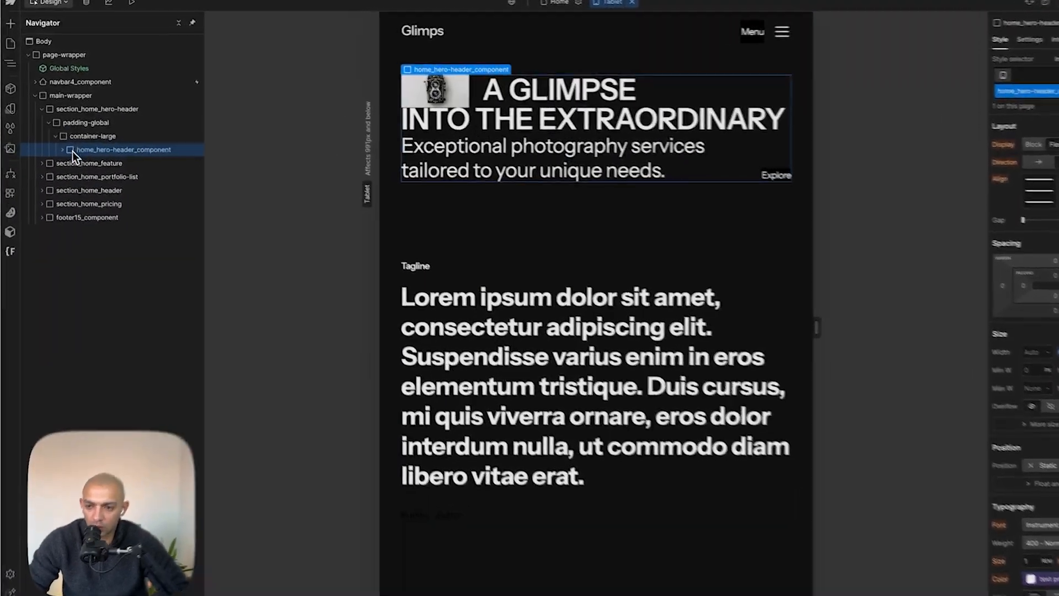
- Set the hero header component's gap to 40 px on tablet
{"action": "left_click", "coordinate": [57, 142]}
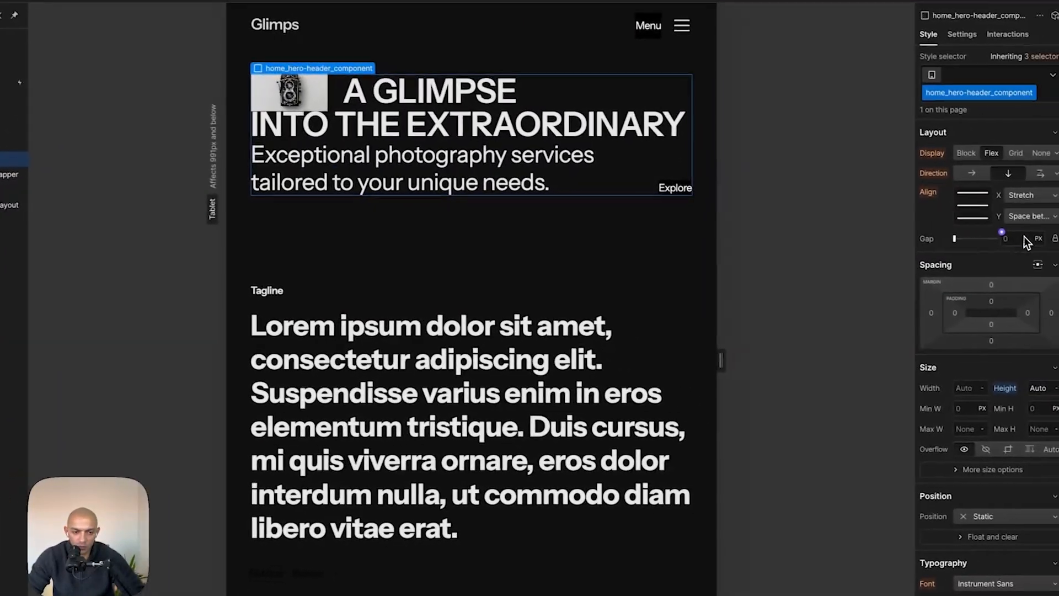
{"action": "left_click", "coordinate": [1014, 237]}
{"action": "type", "text": "40"}
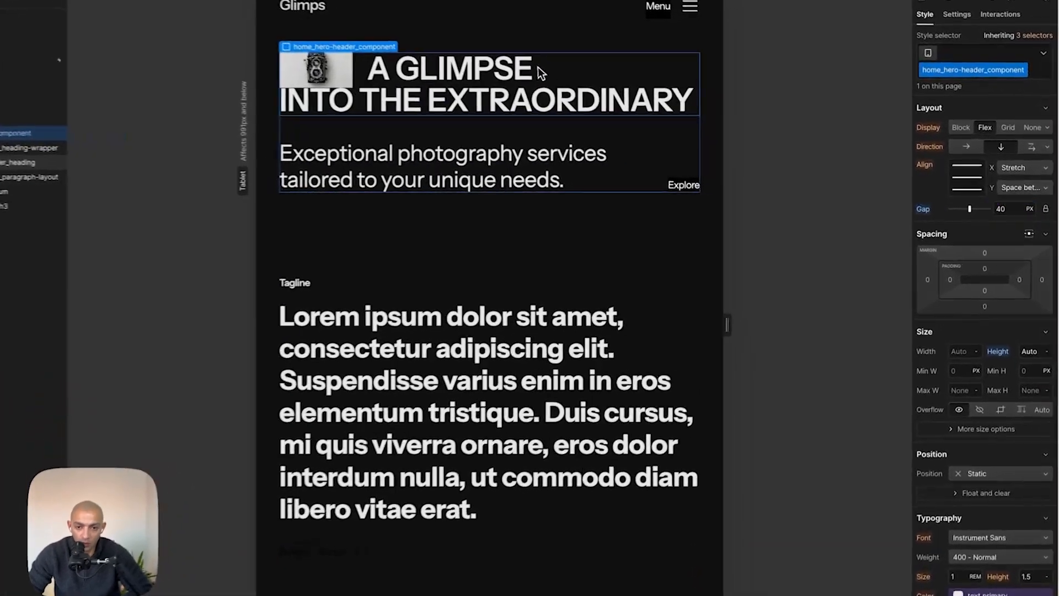
- Inspect the mobile hero heading's typography in the Figma design
{"action": "left_click", "coordinate": [598, 87]}
{"action": "key", "text": "super+Tab"}
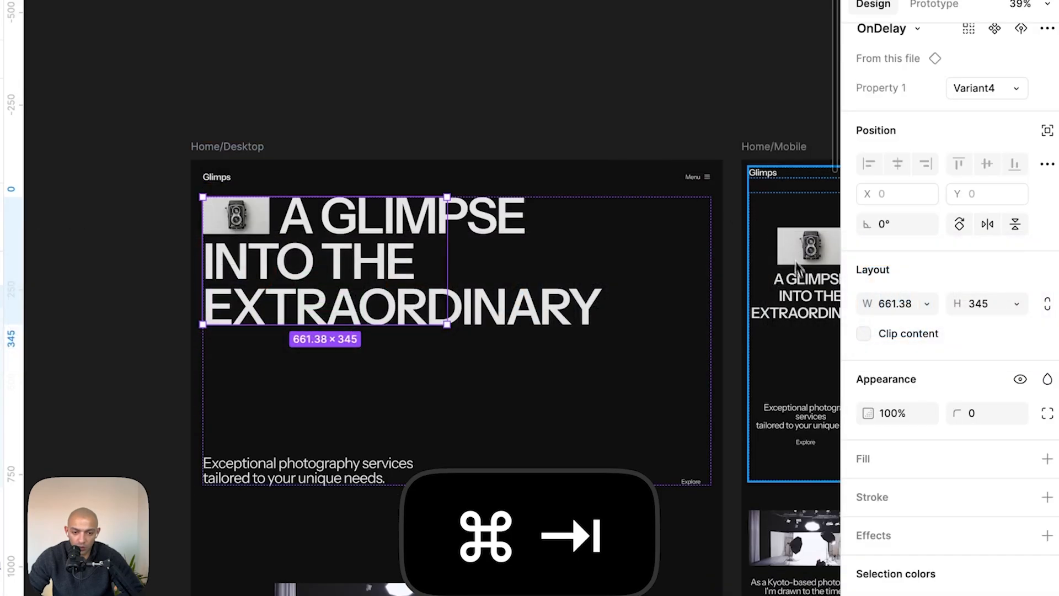
{"action": "left_click", "coordinate": [800, 320]}
{"action": "left_click", "coordinate": [1047, 433]}
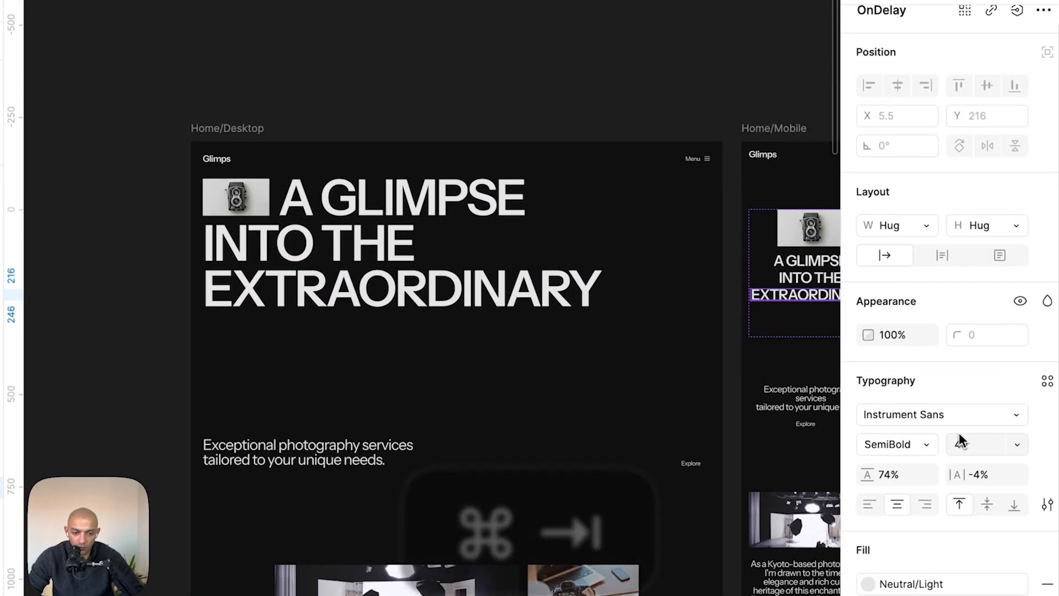
{"action": "key", "text": "super+Tab"}
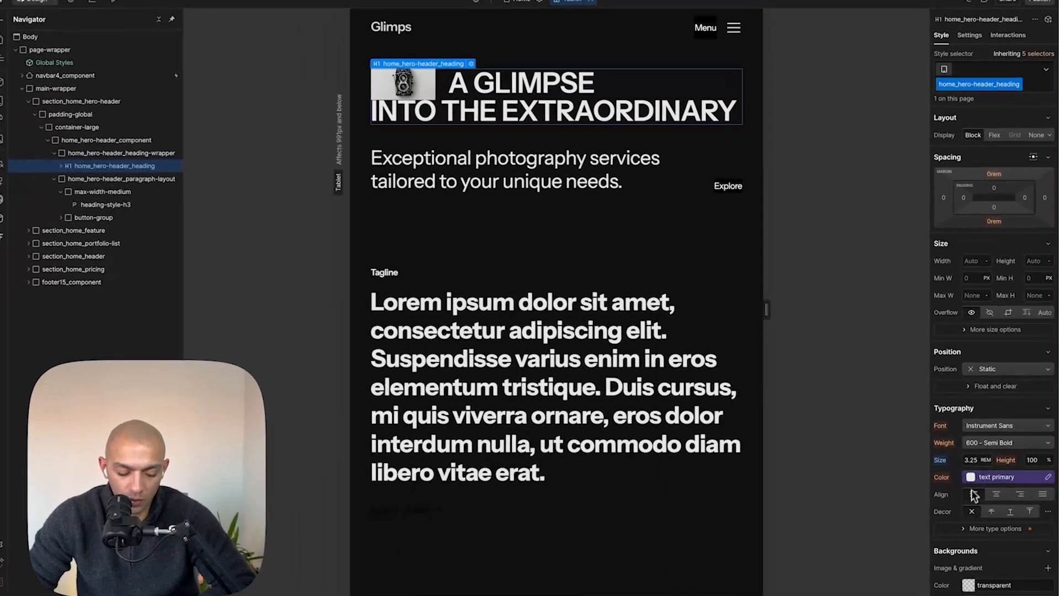
- Convert 40 px to rem and set the hero heading's font size to 4 rem on tablet
{"action": "key", "text": "super+space"}
{"action": "type", "text": "40/16"}
{"action": "key", "text": "Escape"}
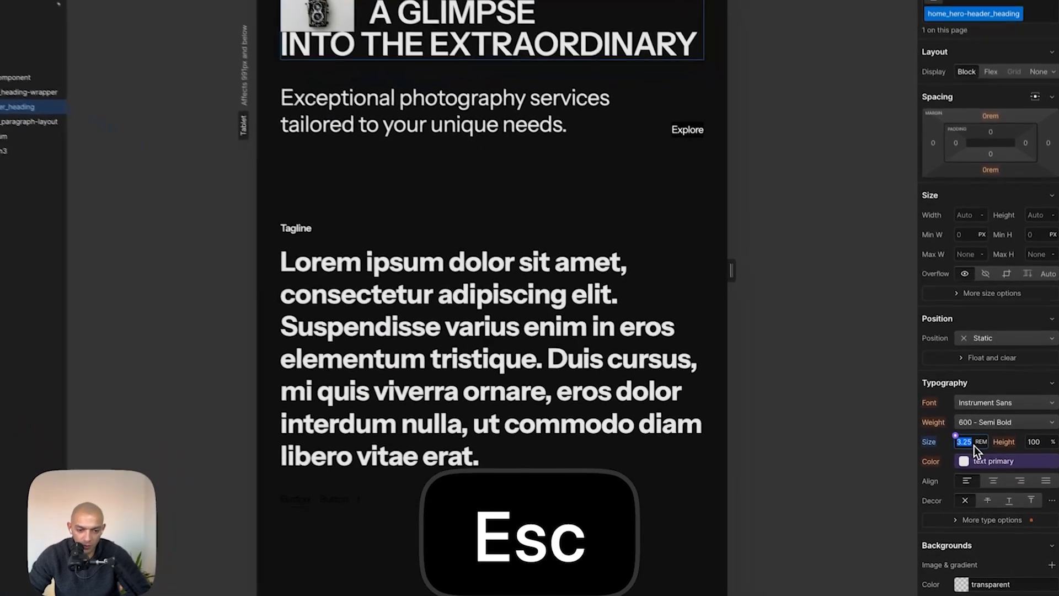
{"action": "left_click", "coordinate": [972, 458]}
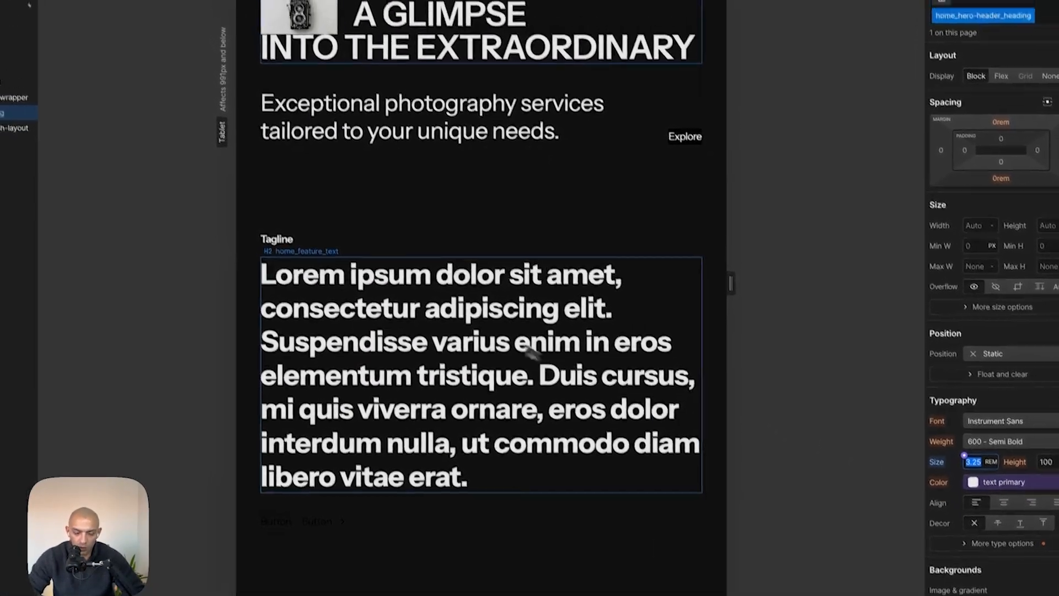
{"action": "type", "text": "4"}
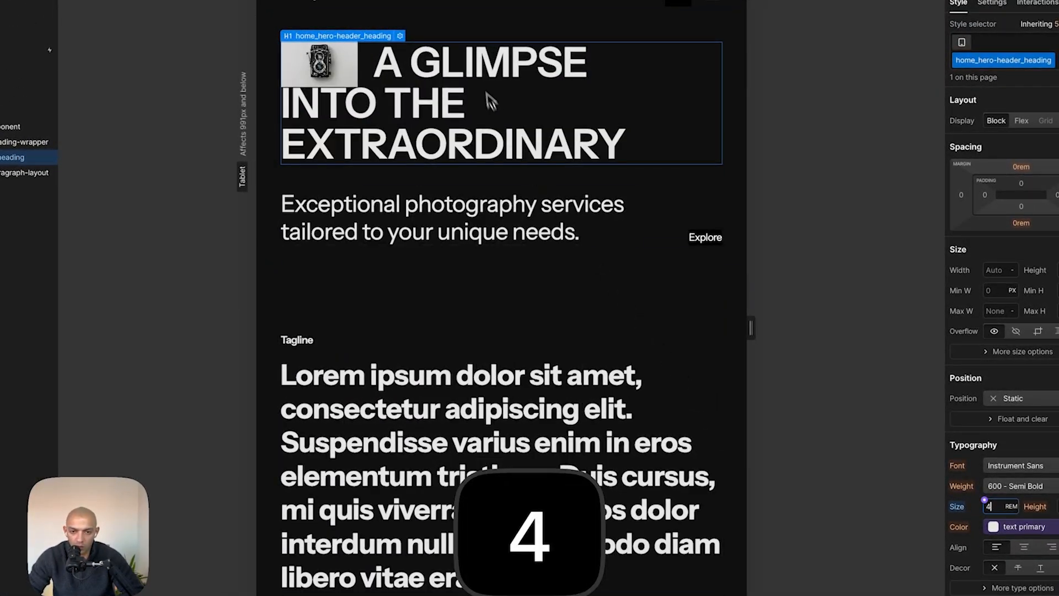
- Set the hero heading's font size to 2.5 rem at the Mobile Portrait breakpoint
{"action": "key", "text": "shift+3"}
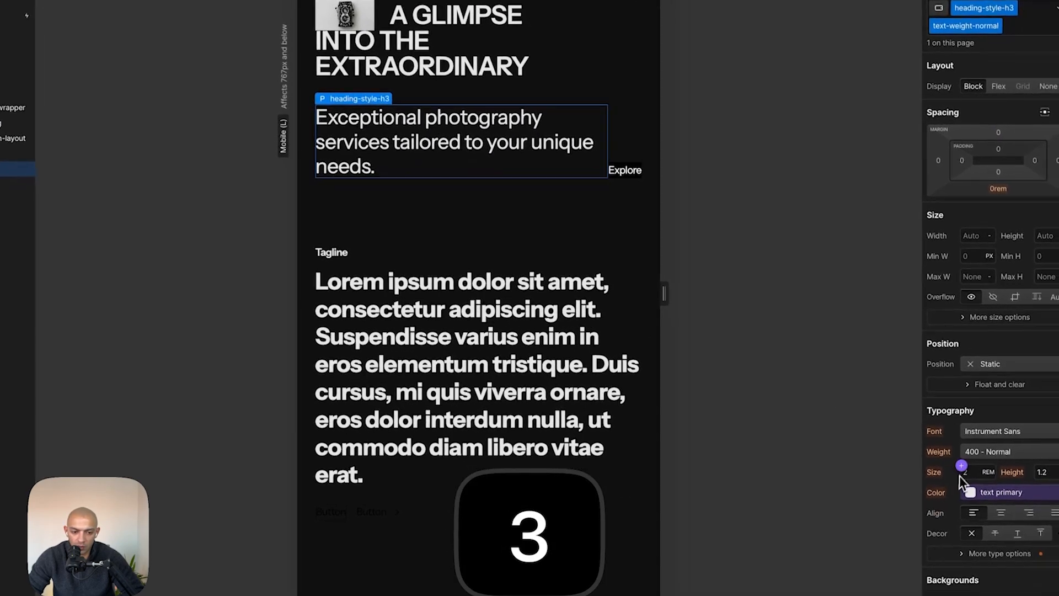
{"action": "left_click", "coordinate": [513, 64]}
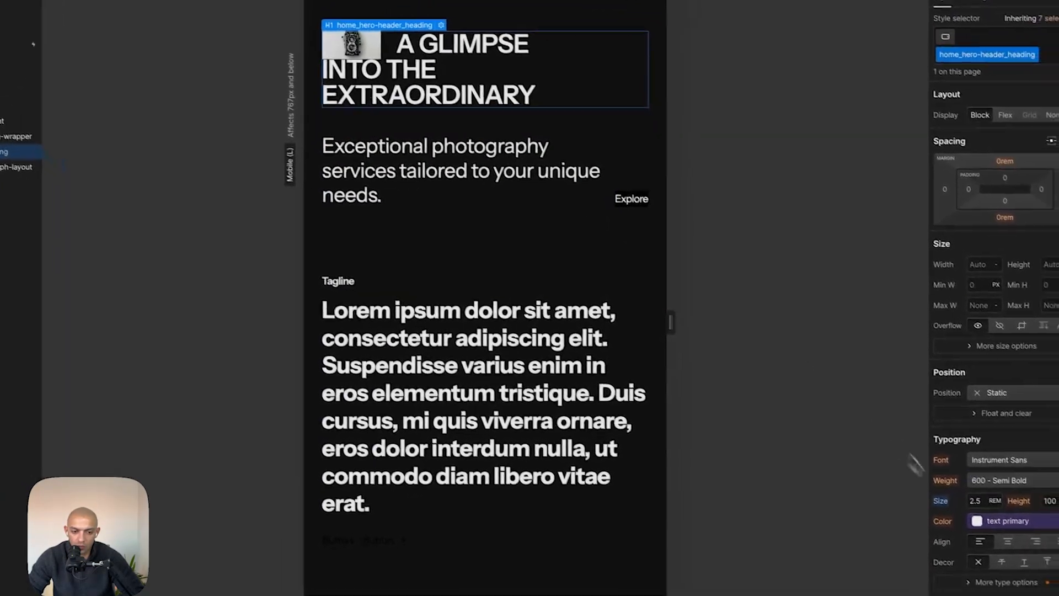
{"action": "key", "text": "shift+4"}
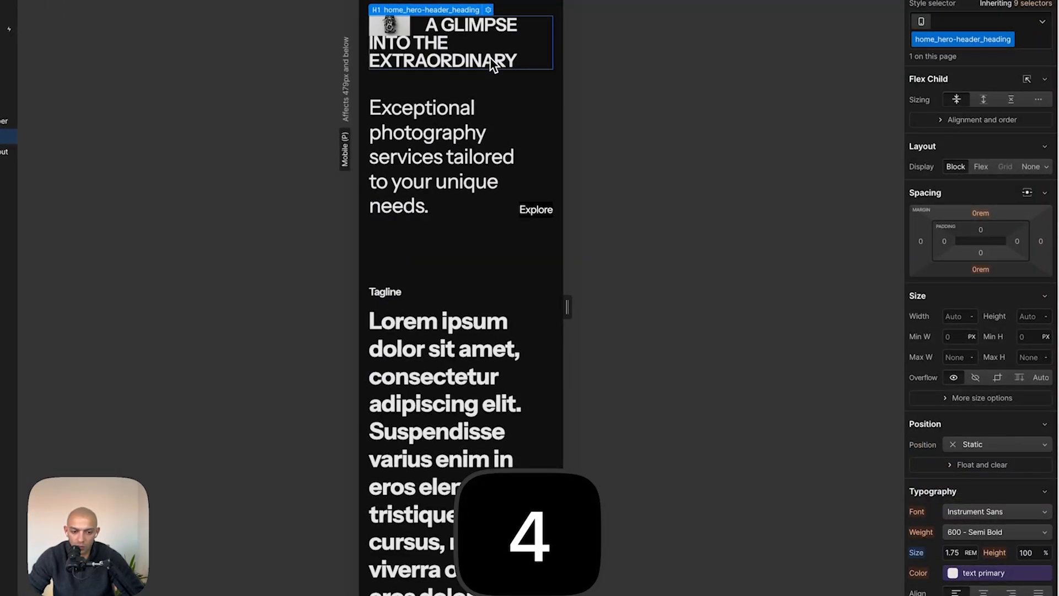
{"action": "left_click", "coordinate": [925, 502], "text": "alt"}
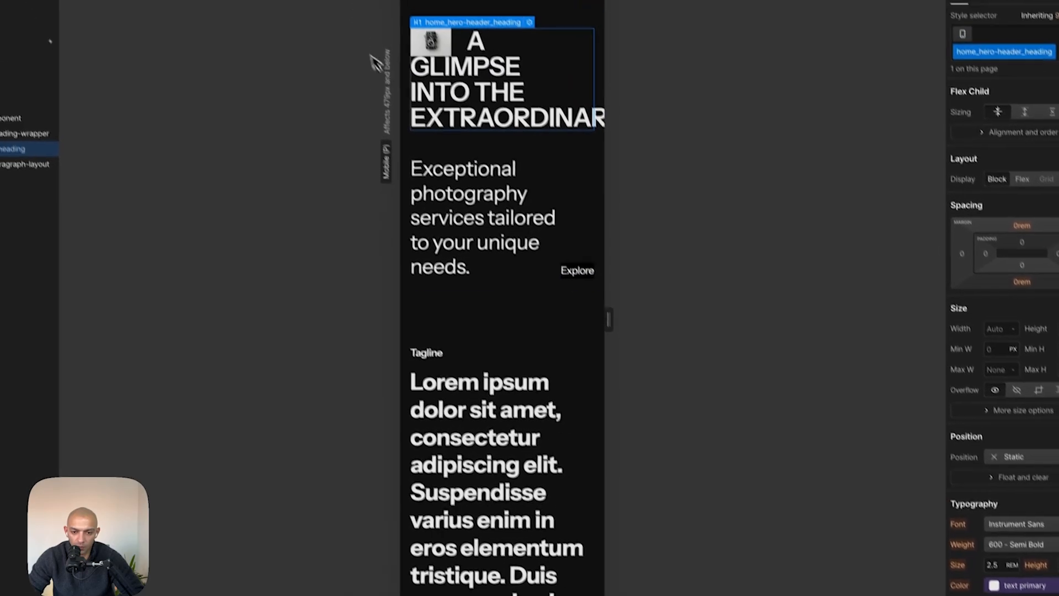
- Center-align the hero heading text at the Mobile Portrait breakpoint
{"action": "left_click", "coordinate": [1004, 574]}
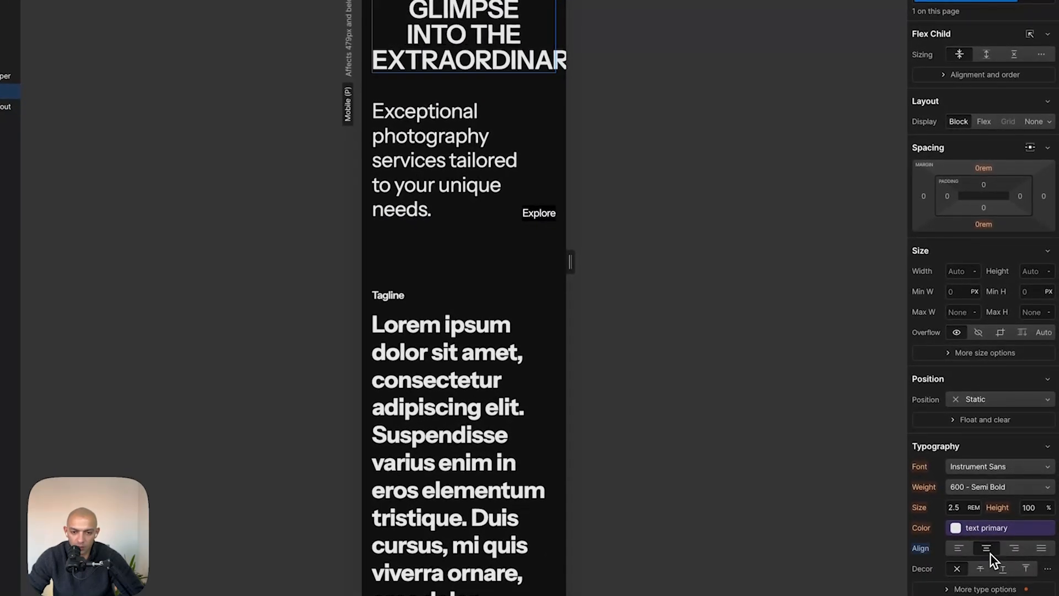
{"action": "left_click_drag", "start_coordinate": [571, 261], "coordinate": [596, 261]}
{"action": "left_click", "coordinate": [539, 172]}
{"action": "key", "text": "super+Tab"}
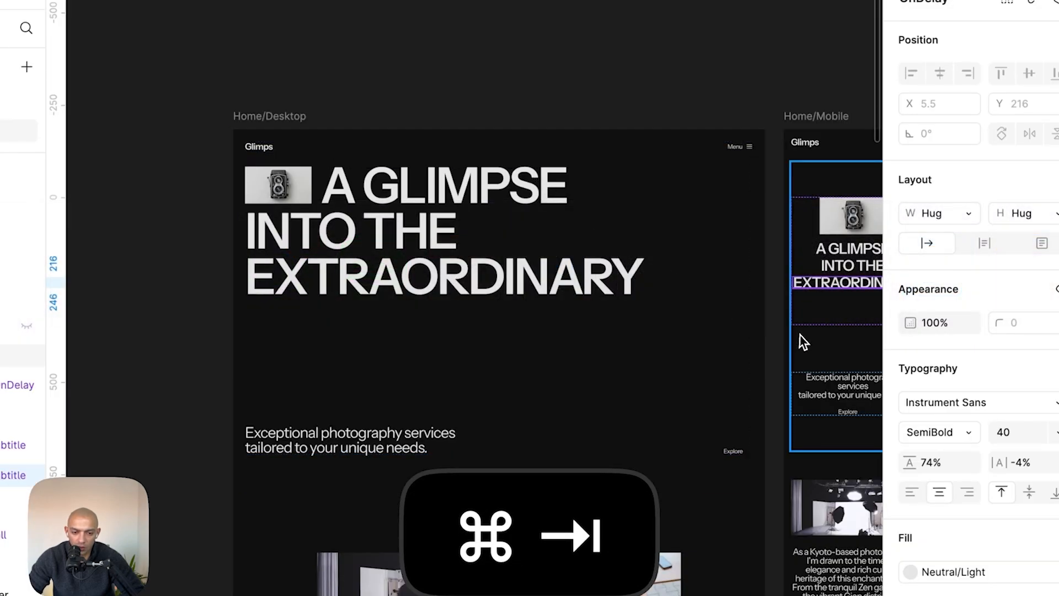
- Inspect the mobile hero paragraph's typography in the Figma design
{"action": "scroll", "coordinate": [798, 337], "scroll_direction": "right", "scroll_amount": 4}
{"action": "left_click", "coordinate": [634, 326]}
{"action": "double_click", "coordinate": [631, 366]}
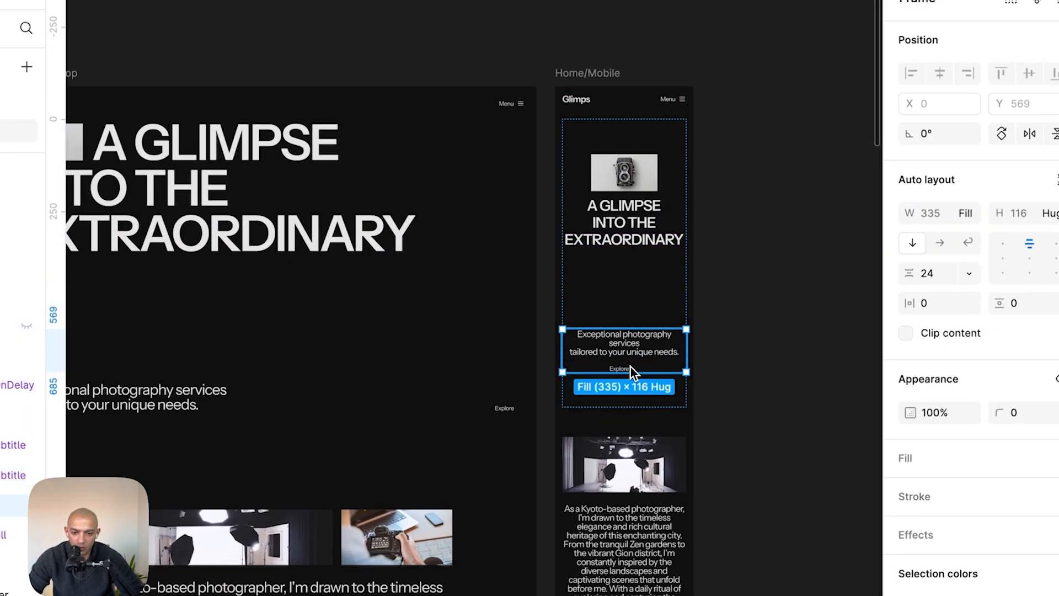
{"action": "double_click", "coordinate": [644, 334]}
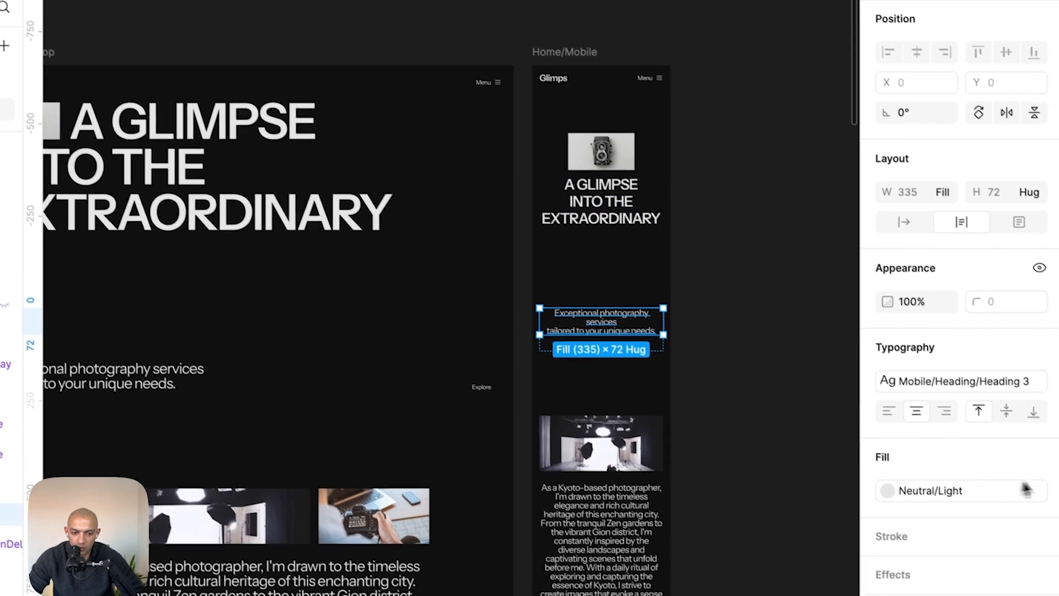
{"action": "left_click", "coordinate": [1049, 367]}
{"action": "key", "text": "super+Tab"}
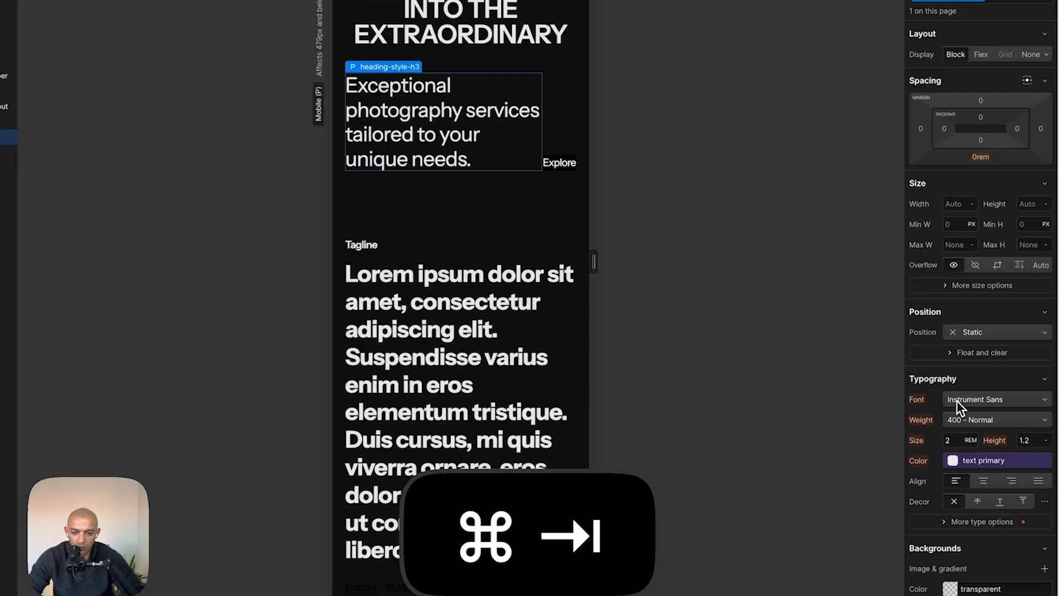
- Set the hero paragraph's font size to 1.5 rem at the Mobile Portrait breakpoint
{"action": "left_click", "coordinate": [962, 441]}
{"action": "type", "text": "24"}
{"action": "key", "text": "space"}
{"action": "key", "text": "super+Tab"}
{"action": "key", "text": "super+Tab"}
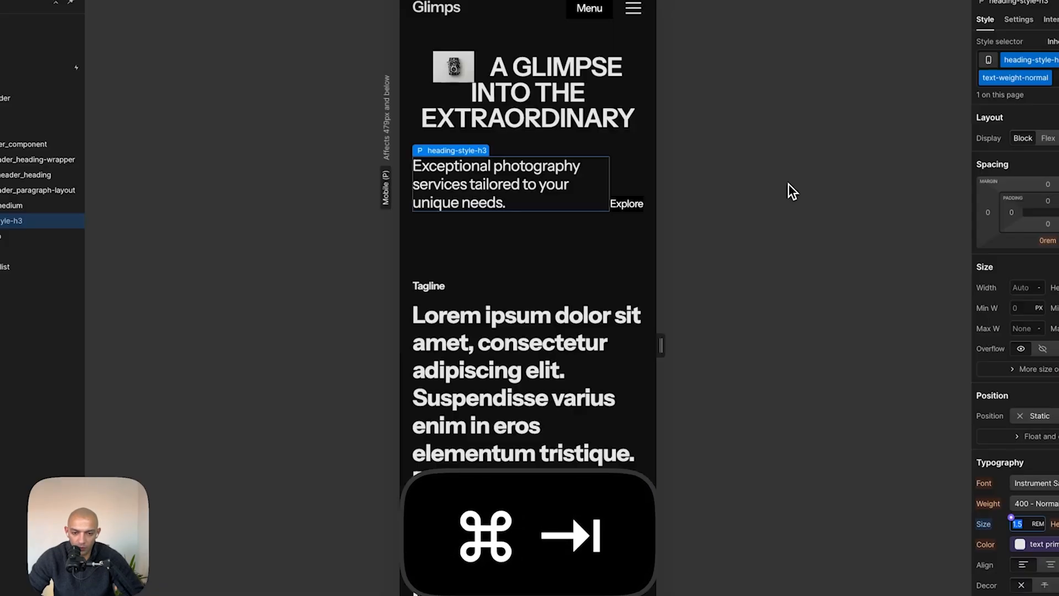
- Center the hero paragraph layout horizontally and center-align its text at Mobile Portrait
{"action": "left_click", "coordinate": [998, 217]}
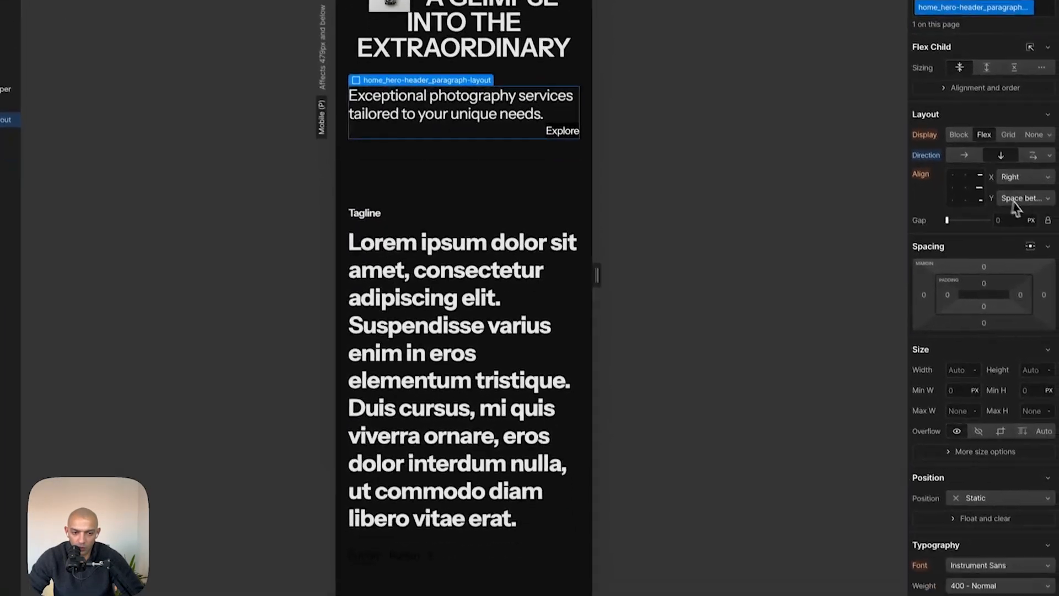
{"action": "left_click", "coordinate": [962, 191]}
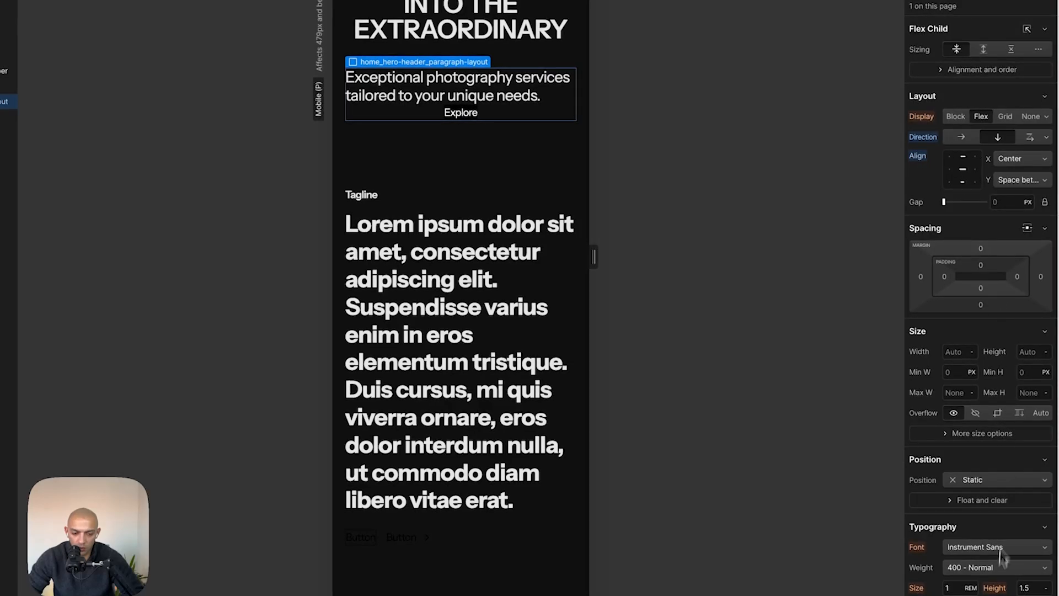
{"action": "scroll", "coordinate": [998, 572], "scroll_direction": "down", "scroll_amount": 2}
{"action": "left_click", "coordinate": [989, 574]}
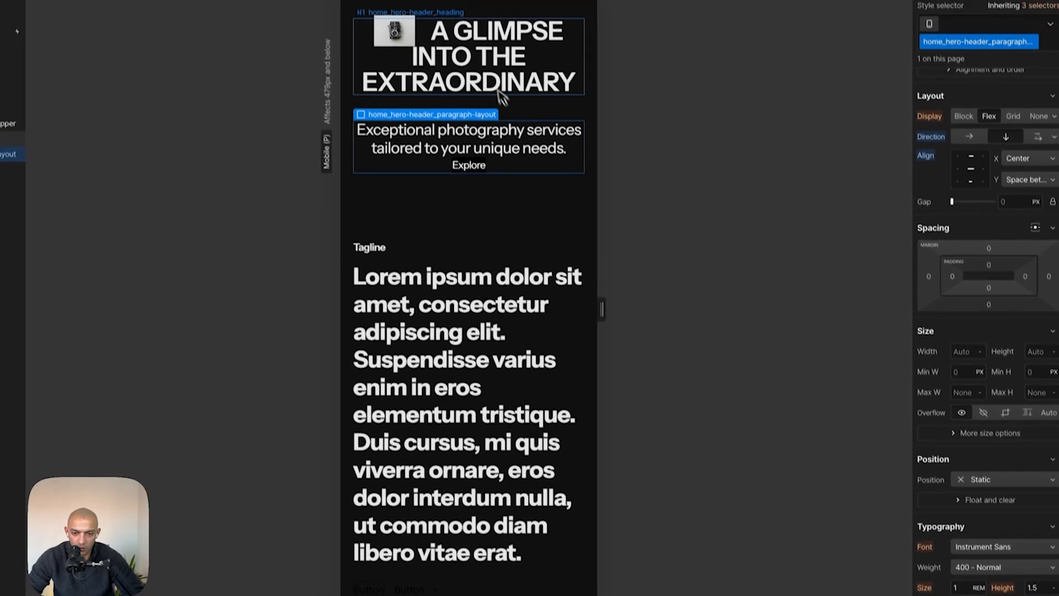
- Set the hero header component's gap to 120 px at the Tablet breakpoint
{"action": "key", "text": "super+Tab"}
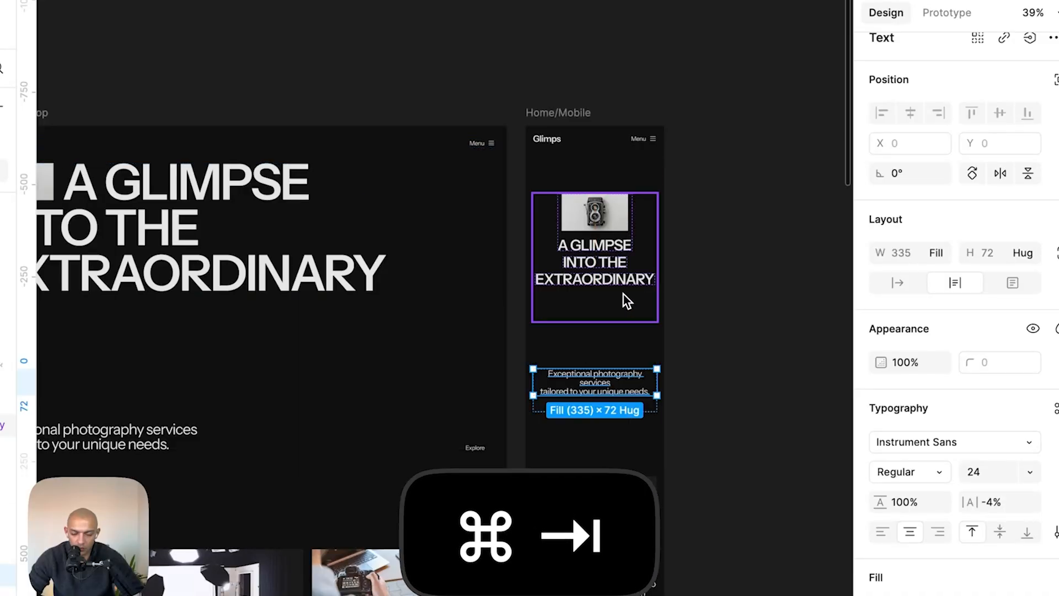
{"action": "key", "text": "super+Tab"}
{"action": "left_click", "coordinate": [481, 150]}
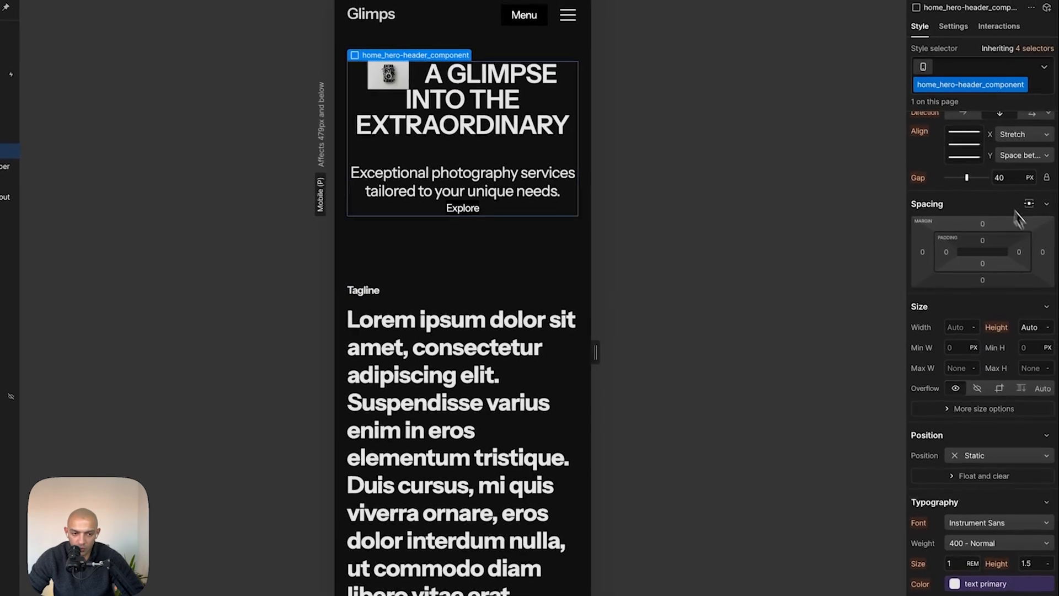
{"action": "left_click", "coordinate": [499, 13]}
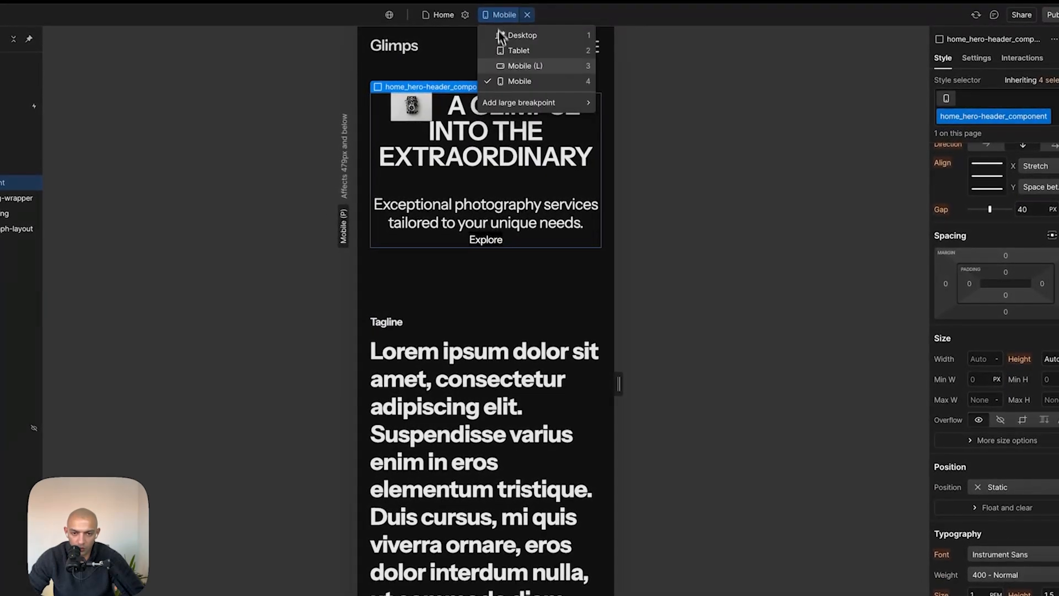
{"action": "left_click", "coordinate": [512, 69]}
{"action": "left_click", "coordinate": [511, 15]}
{"action": "left_click", "coordinate": [511, 55]}
{"action": "left_click", "coordinate": [1039, 212]}
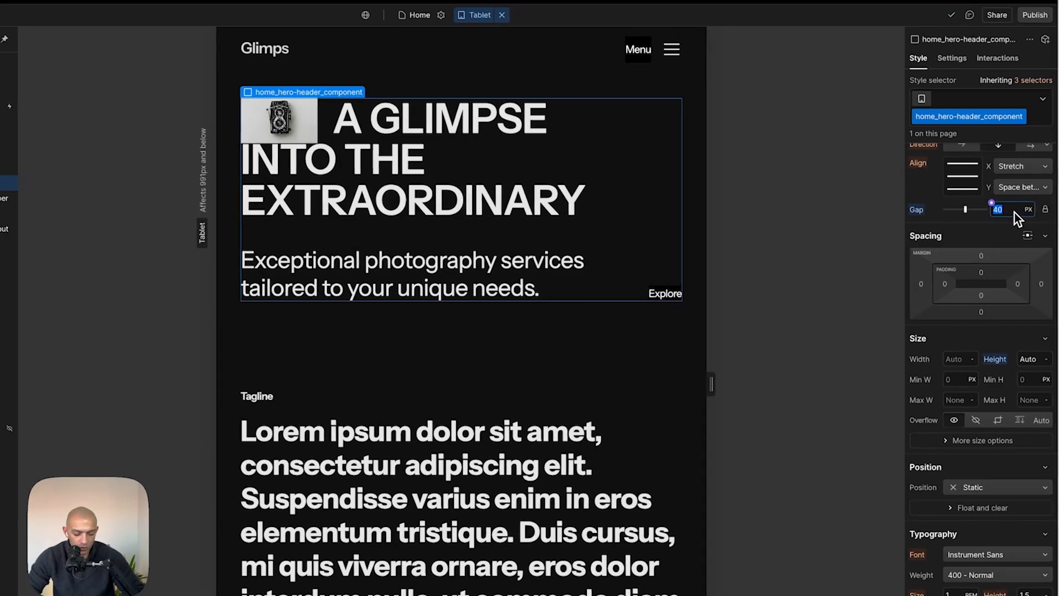
{"action": "type", "text": "120"}
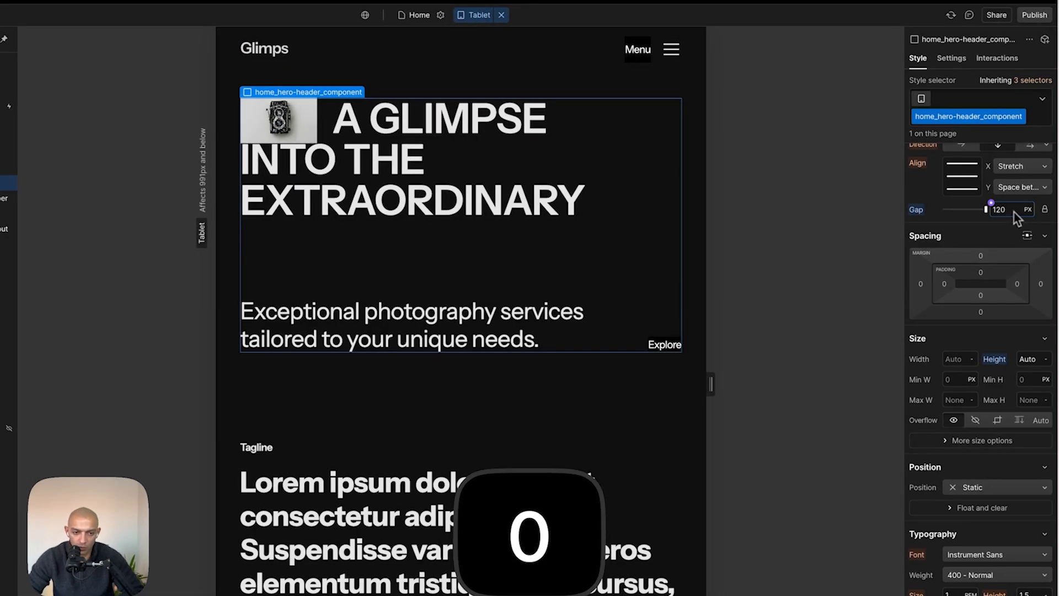
- Preview the hero header at the Mobile and Desktop breakpoints
{"action": "left_click", "coordinate": [690, 233]}
{"action": "key", "text": "4"}
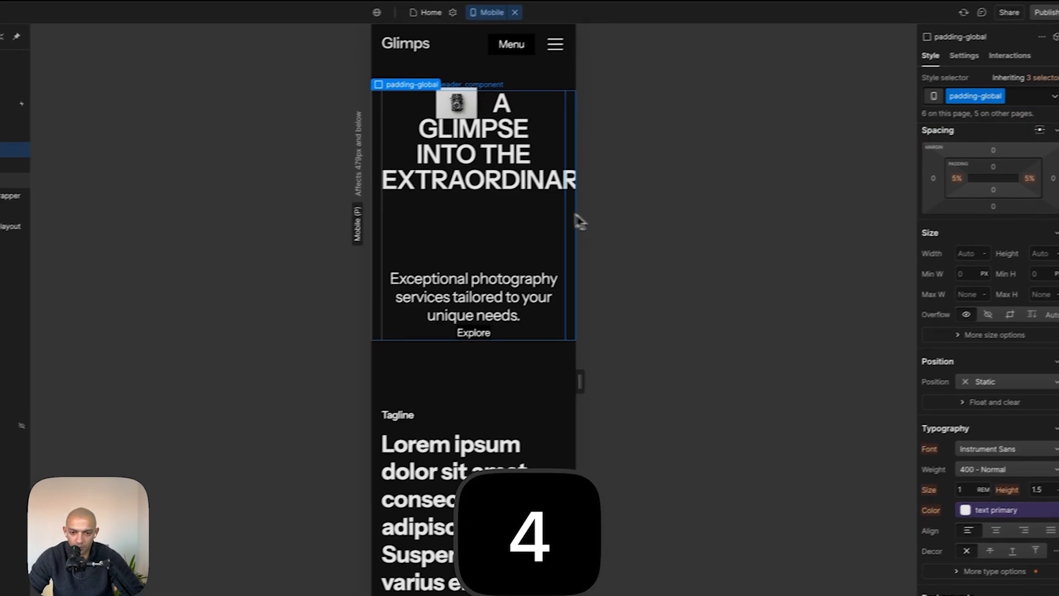
{"action": "key", "text": "1"}
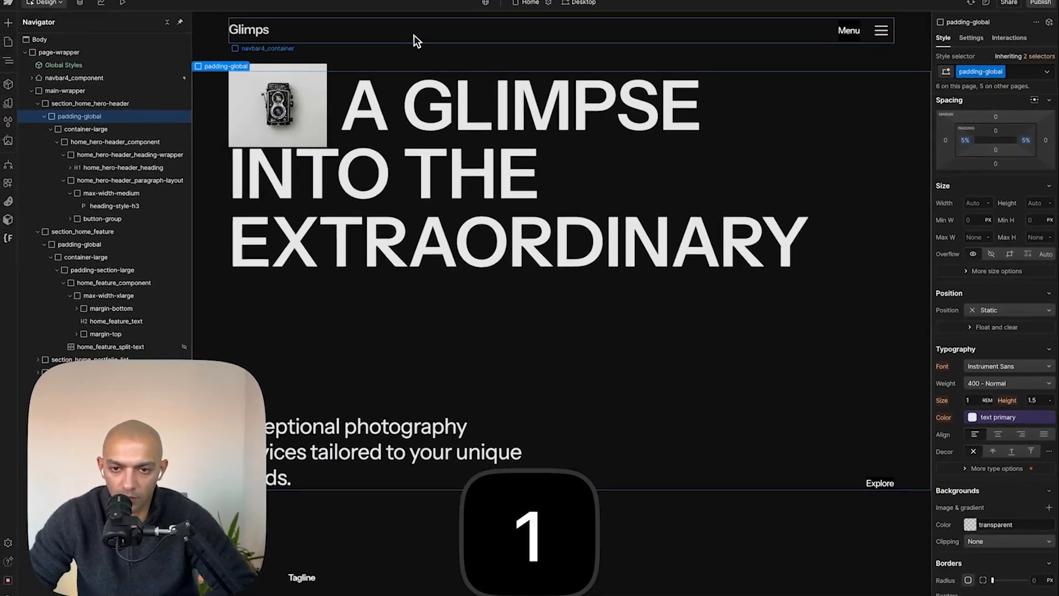
{"action": "scroll", "coordinate": [454, 190], "scroll_direction": "down", "scroll_amount": 6}
- Replace the feature heading's placeholder text with the Kyoto photographer paragraph copied from the Figma design
{"action": "key", "text": "super+Tab"}
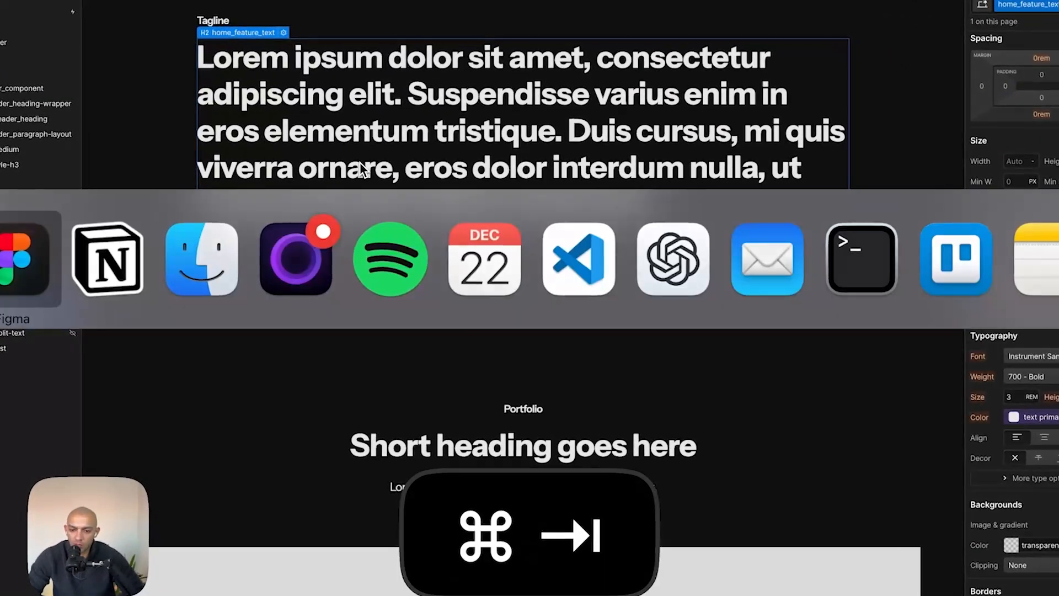
{"action": "scroll", "coordinate": [514, 369], "scroll_direction": "down", "scroll_amount": 5}
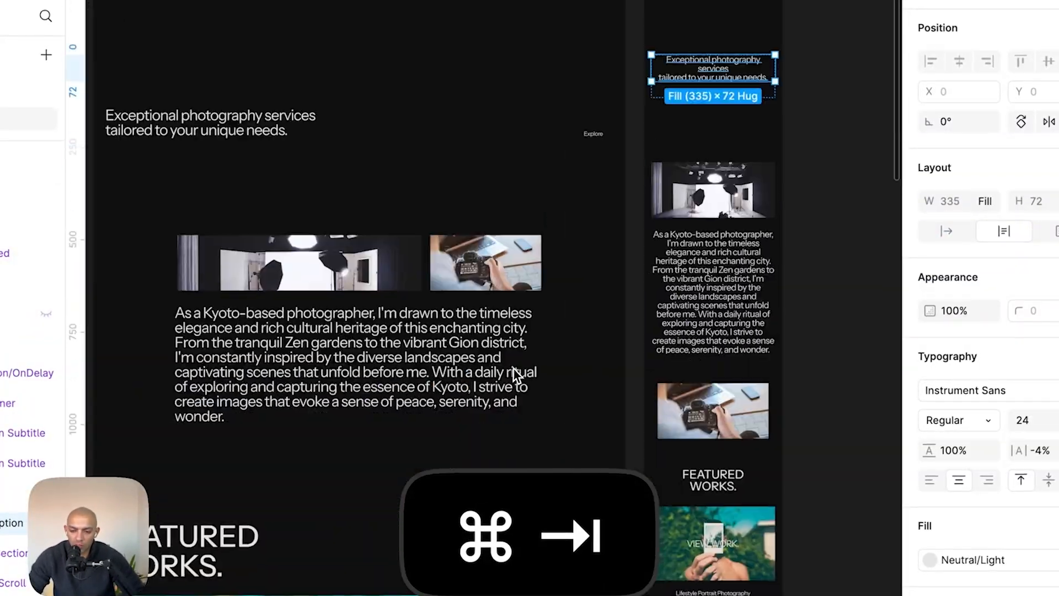
{"action": "scroll", "coordinate": [514, 370], "scroll_direction": "down", "scroll_amount": 3}
{"action": "scroll", "coordinate": [514, 370], "scroll_direction": "left", "scroll_amount": 2}
{"action": "double_click", "coordinate": [534, 243]}
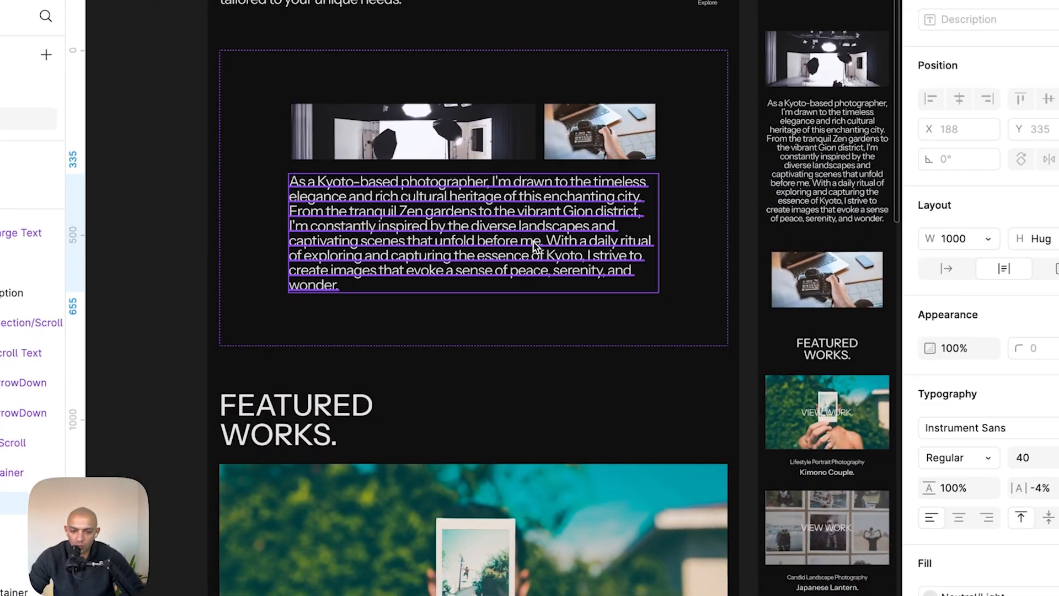
{"action": "double_click", "coordinate": [535, 243]}
{"action": "key", "text": "super+c"}
{"action": "key", "text": "super+Tab"}
{"action": "double_click", "coordinate": [532, 140]}
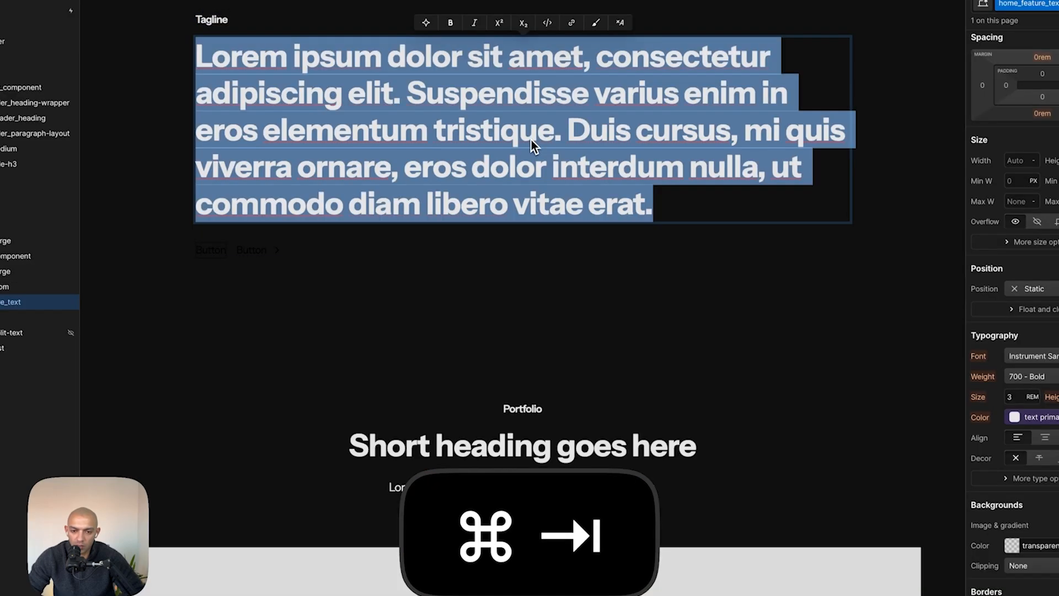
{"action": "key", "text": "super+shift+v"}
{"action": "key", "text": "super+Tab"}
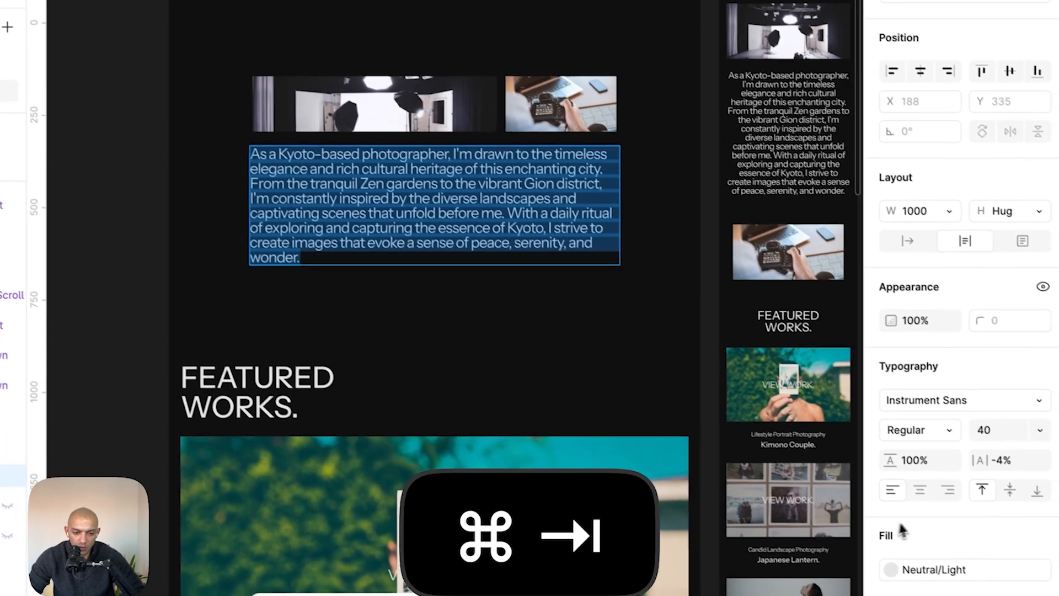
{"action": "key", "text": "super+Tab"}
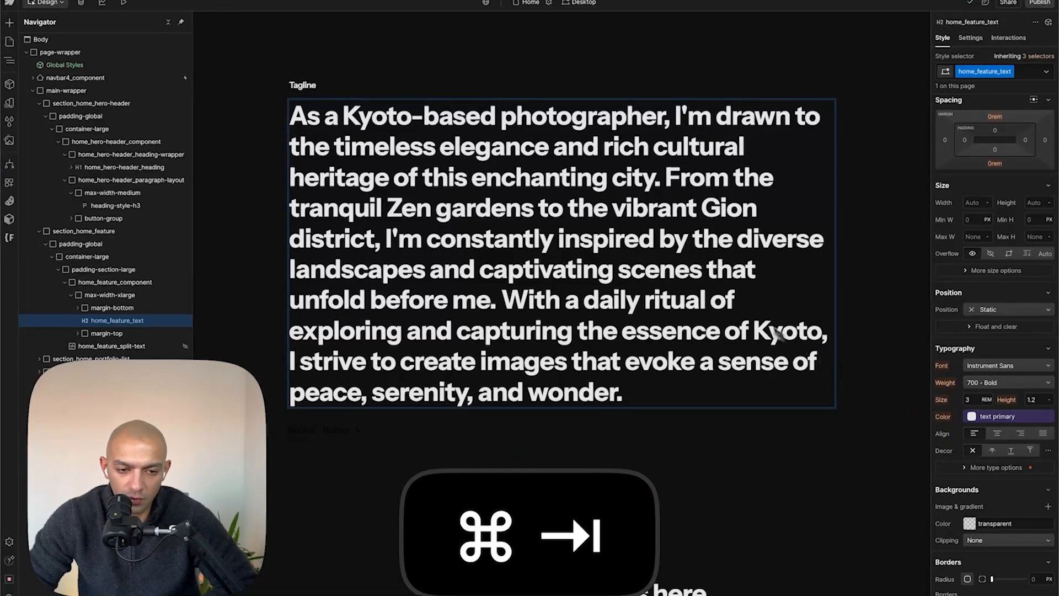
- Convert 40 px to rem and set the feature text's font size to 2.5 rem
{"action": "key", "text": "super+space"}
{"action": "type", "text": "4"}
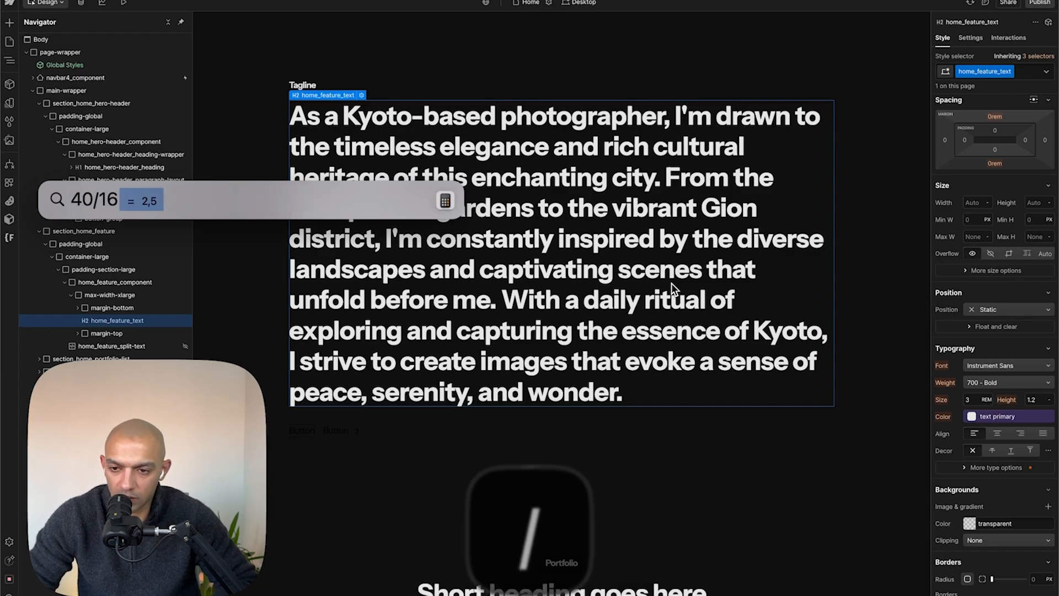
{"action": "key", "text": "Escape"}
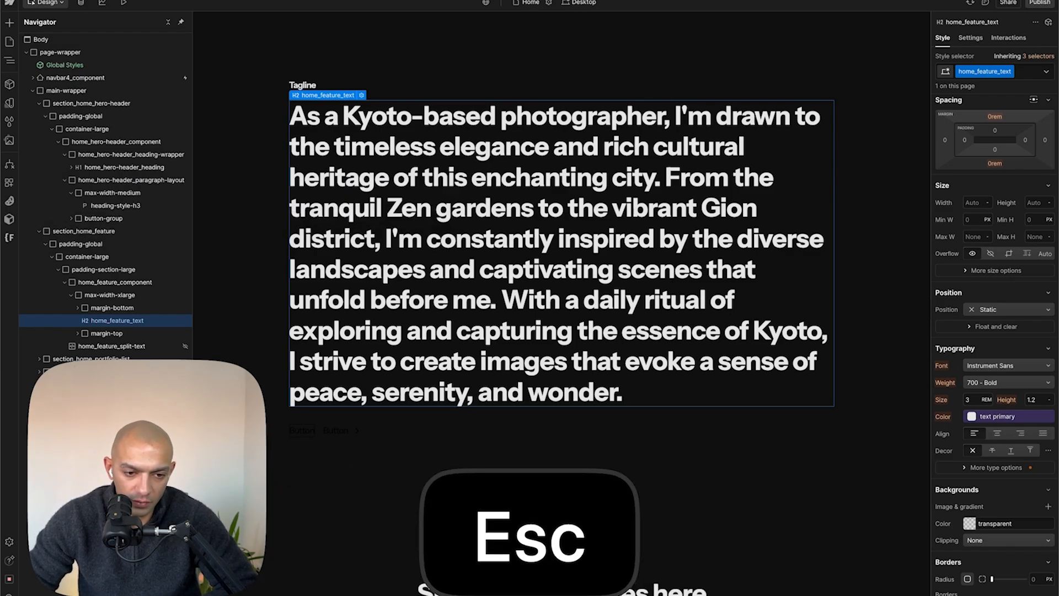
{"action": "left_click", "coordinate": [973, 401]}
{"action": "type", "text": "2.5"}
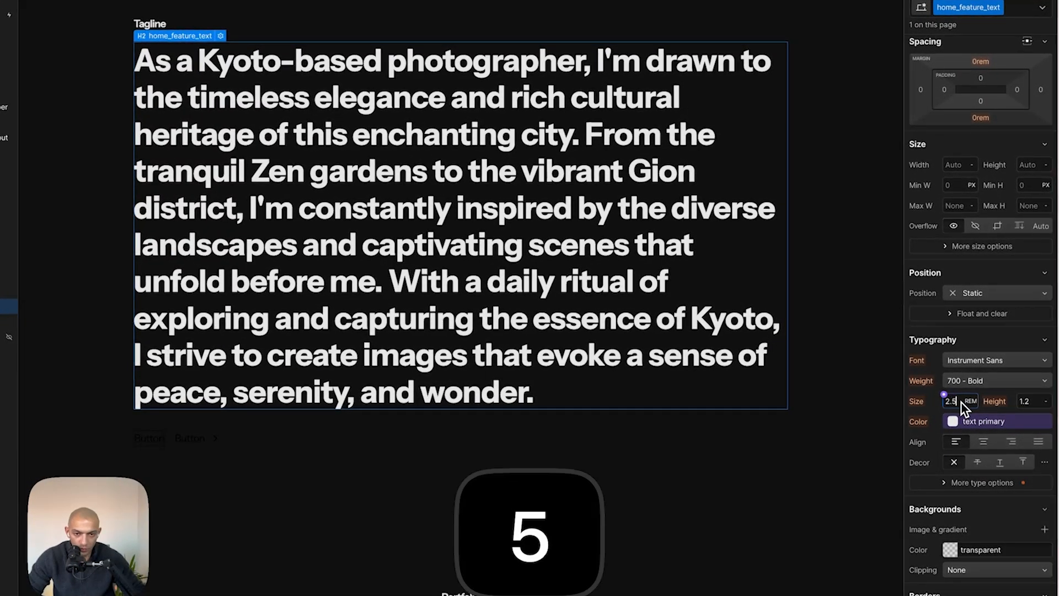
- Set the feature text's font weight to 400 - Normal
{"action": "left_click", "coordinate": [1023, 398]}
{"action": "key", "text": "Escape"}
{"action": "left_click", "coordinate": [1023, 388]}
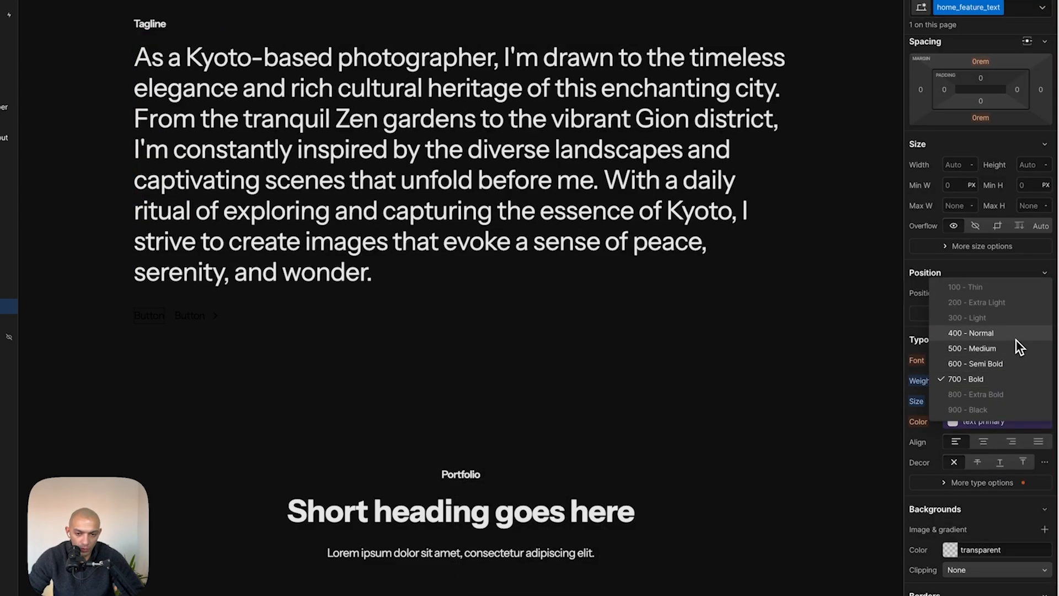
{"action": "left_click", "coordinate": [1016, 338]}
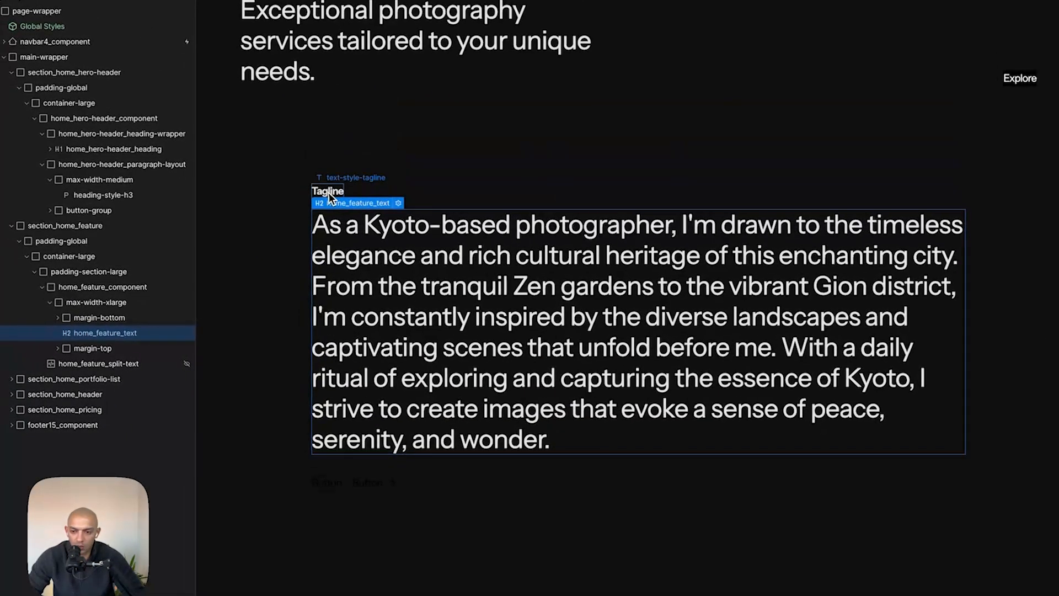
- Insert a Grid into the tagline's margin-bottom wrapper and delete the Tagline text
{"action": "left_click", "coordinate": [329, 193]}
{"action": "left_click", "coordinate": [130, 322]}
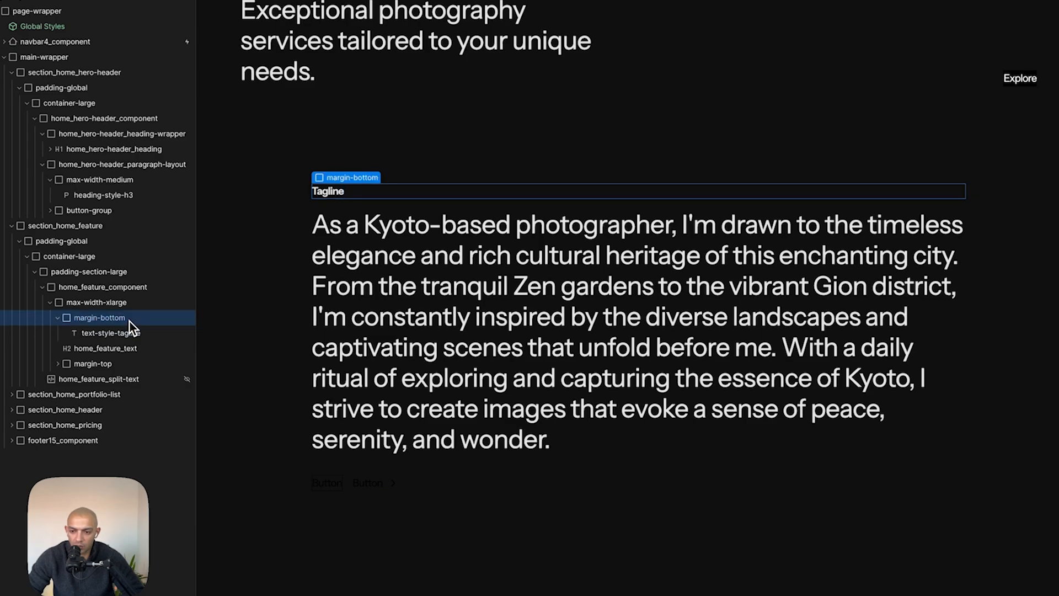
{"action": "key", "text": "a"}
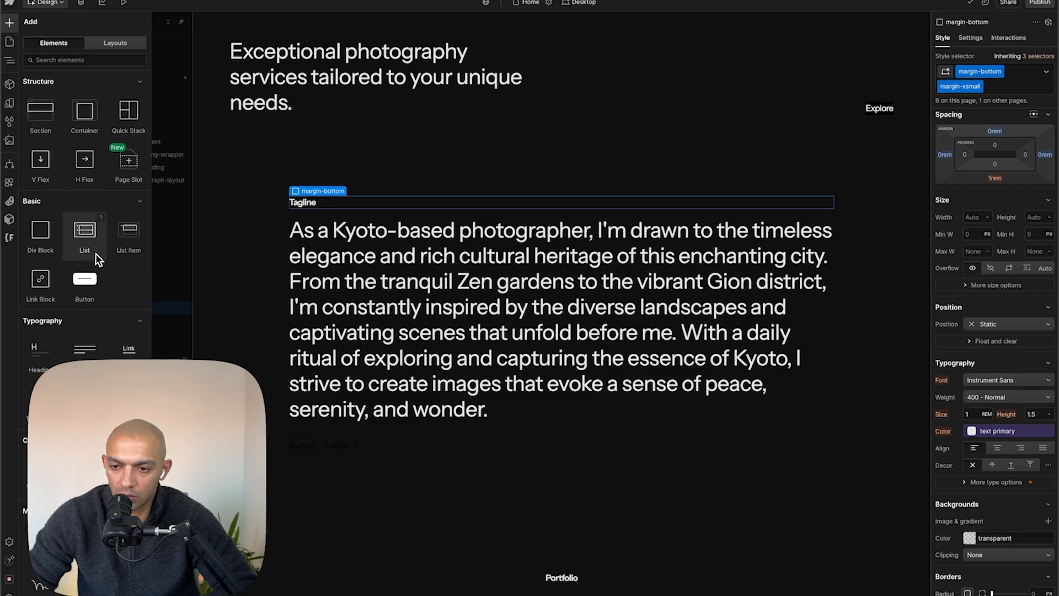
{"action": "scroll", "coordinate": [96, 255], "scroll_direction": "down", "scroll_amount": 10}
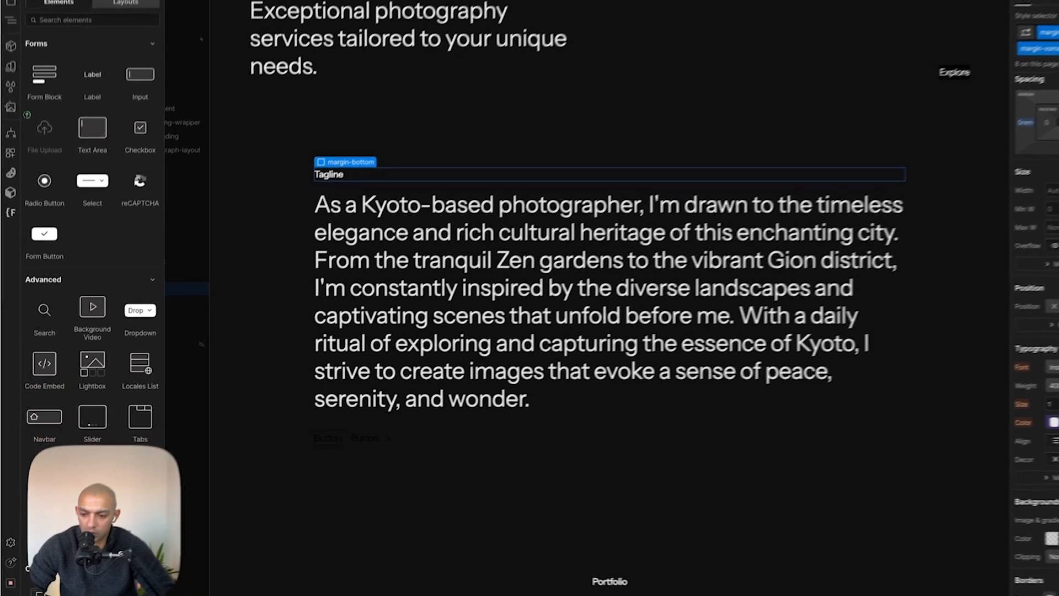
{"action": "left_click_drag", "start_coordinate": [97, 256], "coordinate": [298, 292]}
{"action": "left_click", "coordinate": [154, 279]}
{"action": "key", "text": "BackSpace"}
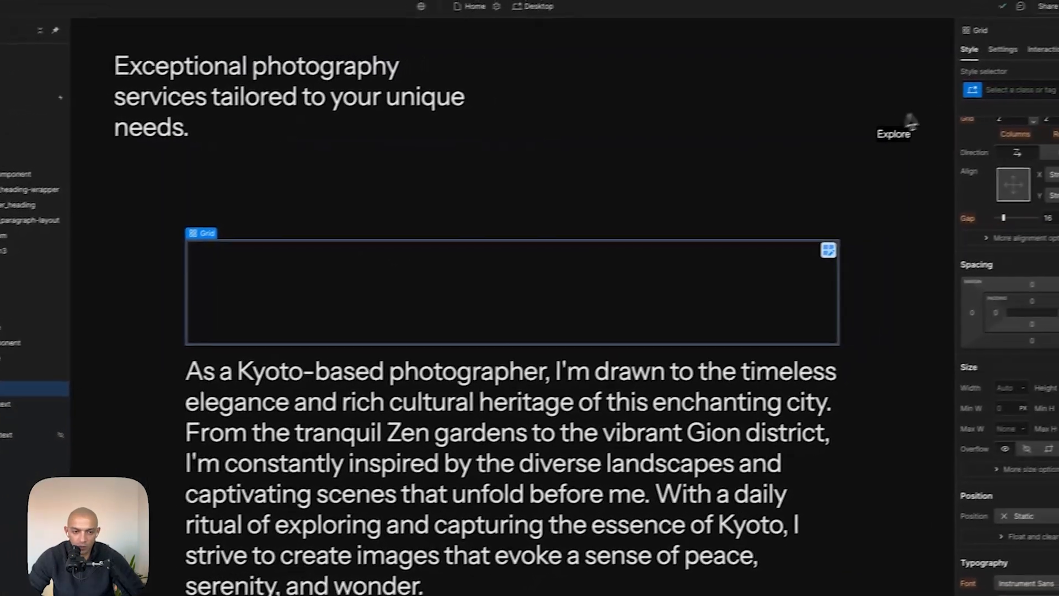
- Give the grid a new class named features-image_grid
{"action": "left_click", "coordinate": [1055, 71]}
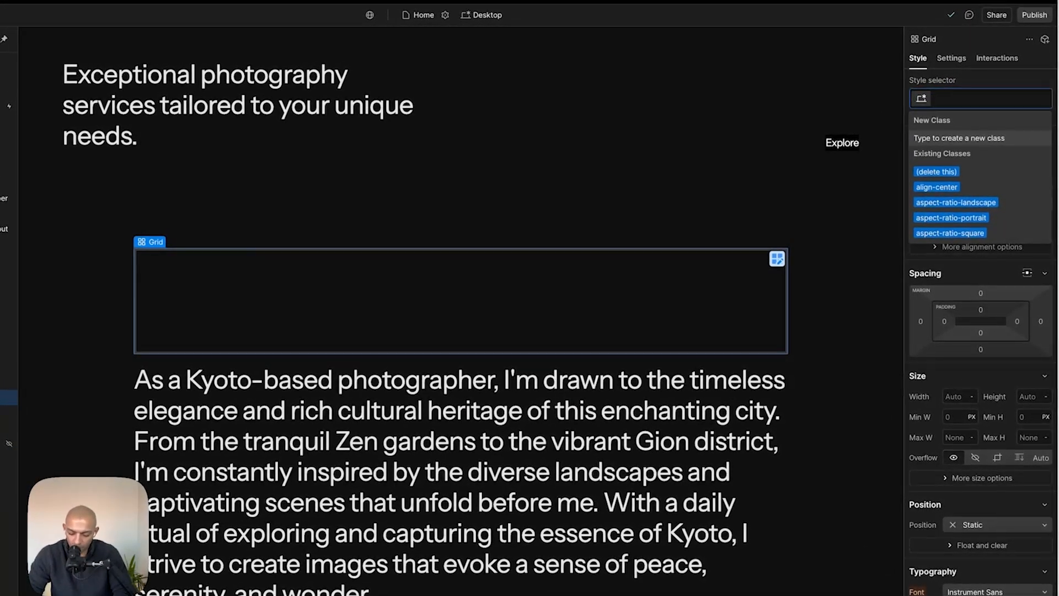
{"action": "type", "text": "features-"}
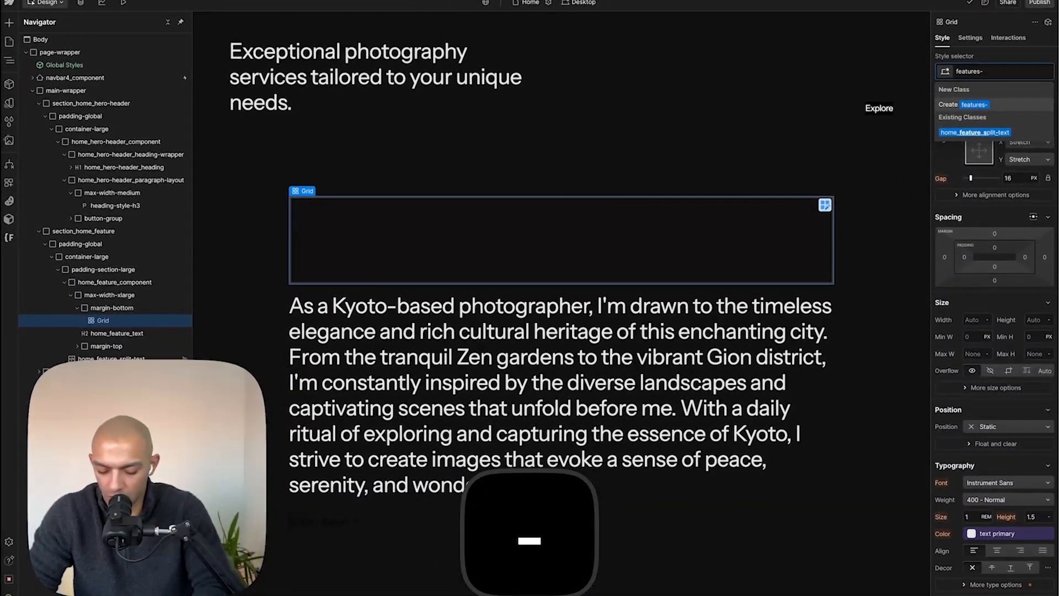
{"action": "type", "text": "image_grtid"}
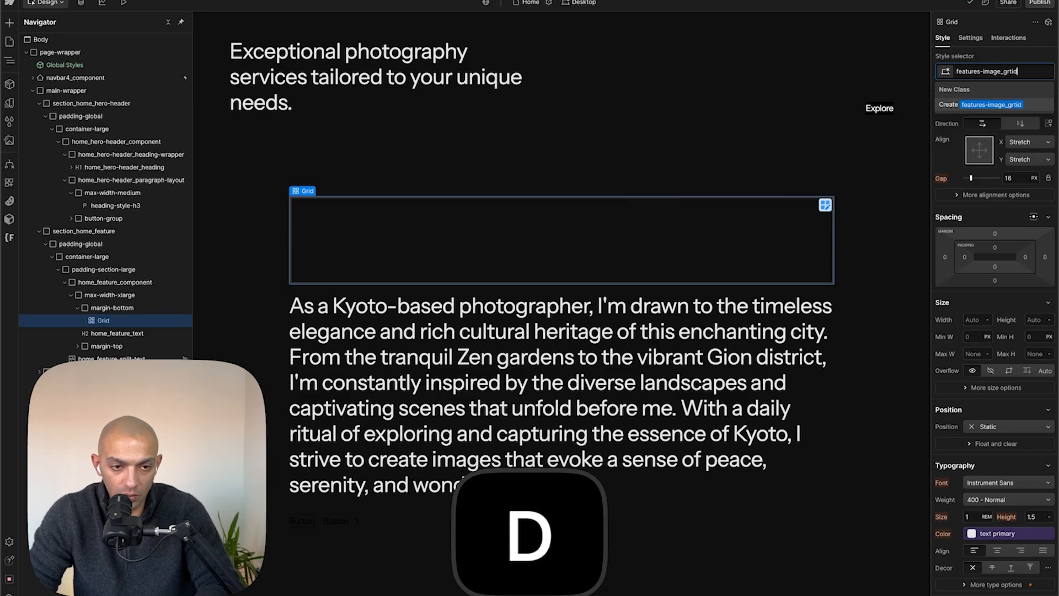
{"action": "key", "text": "Return"}
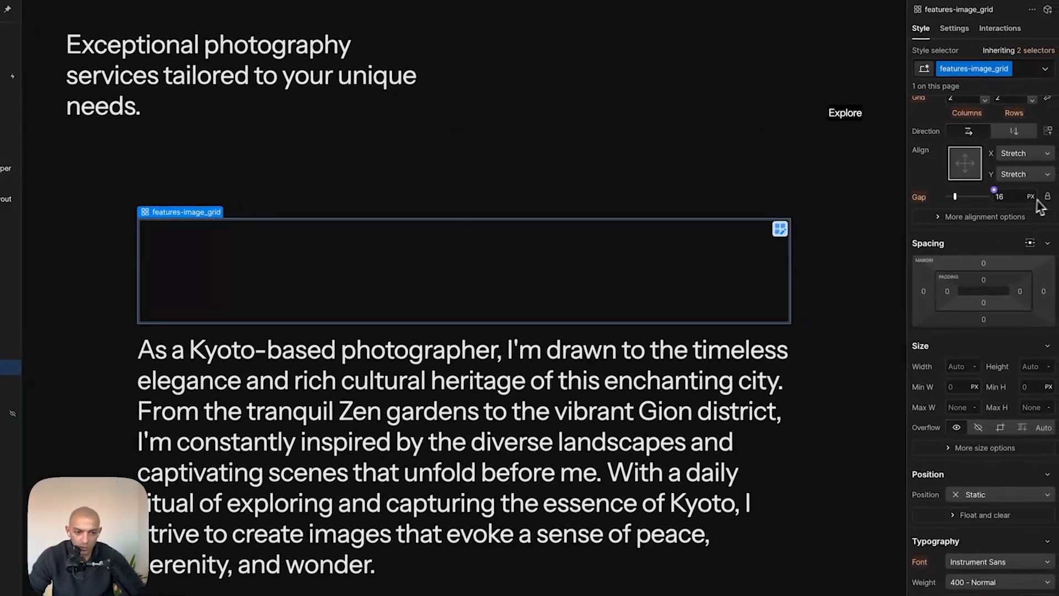
- Remove one grid row and resize the columns to about 1.5FR and 0.75FR
{"action": "left_click", "coordinate": [1045, 150]}
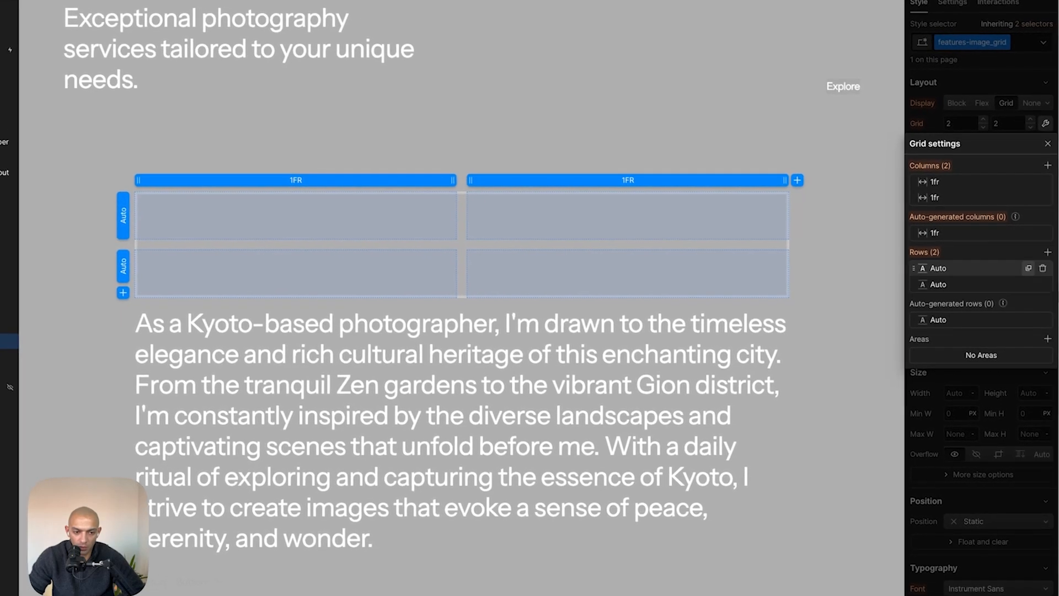
{"action": "left_click", "coordinate": [1042, 269]}
{"action": "key", "text": "super+Tab"}
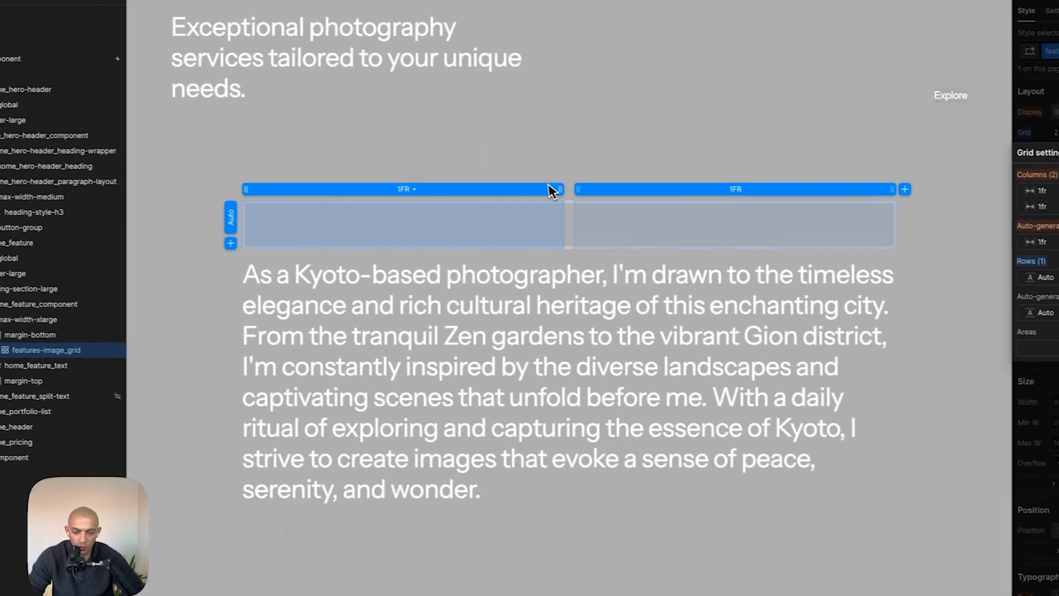
{"action": "key", "text": "super+Tab"}
{"action": "left_click_drag", "start_coordinate": [589, 193], "coordinate": [702, 197]}
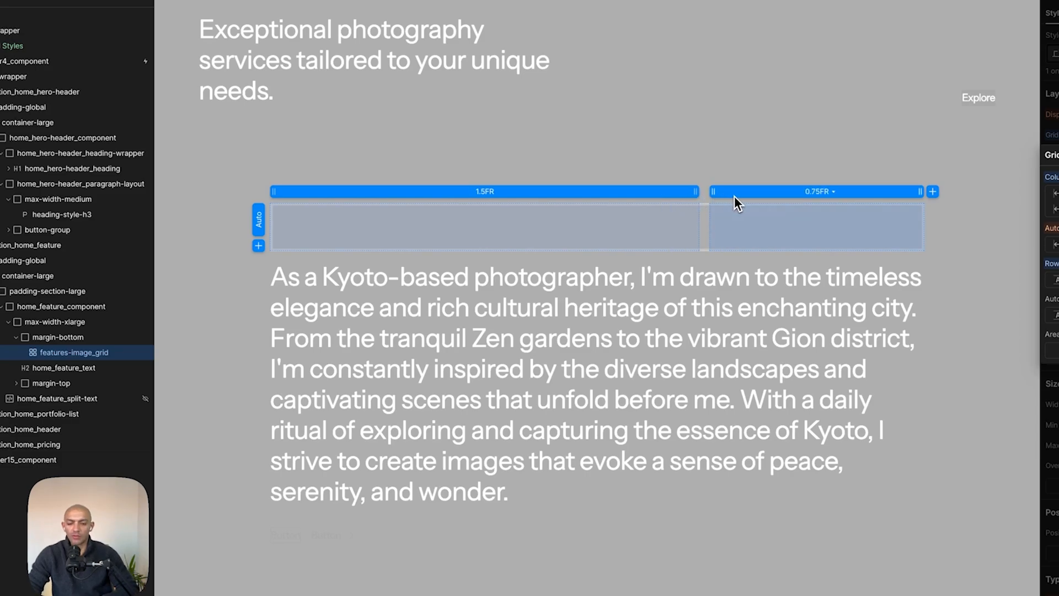
{"action": "key", "text": "Escape"}
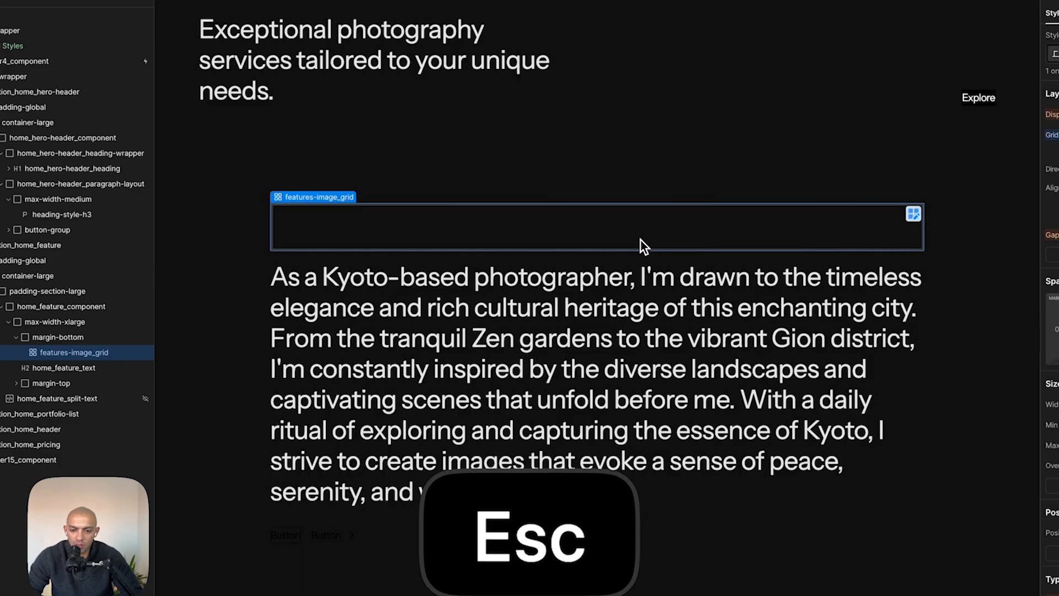
- Add a Div Block into the first cell of the features image grid
{"action": "key", "text": "a"}
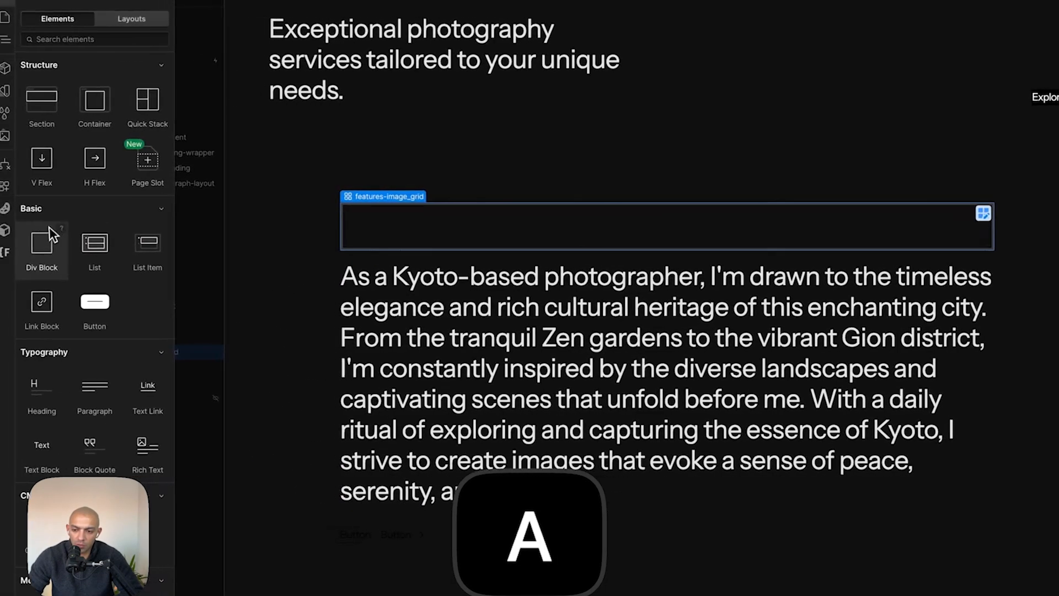
{"action": "left_click_drag", "start_coordinate": [51, 246], "coordinate": [469, 246]}
{"action": "key", "text": "super+e"}
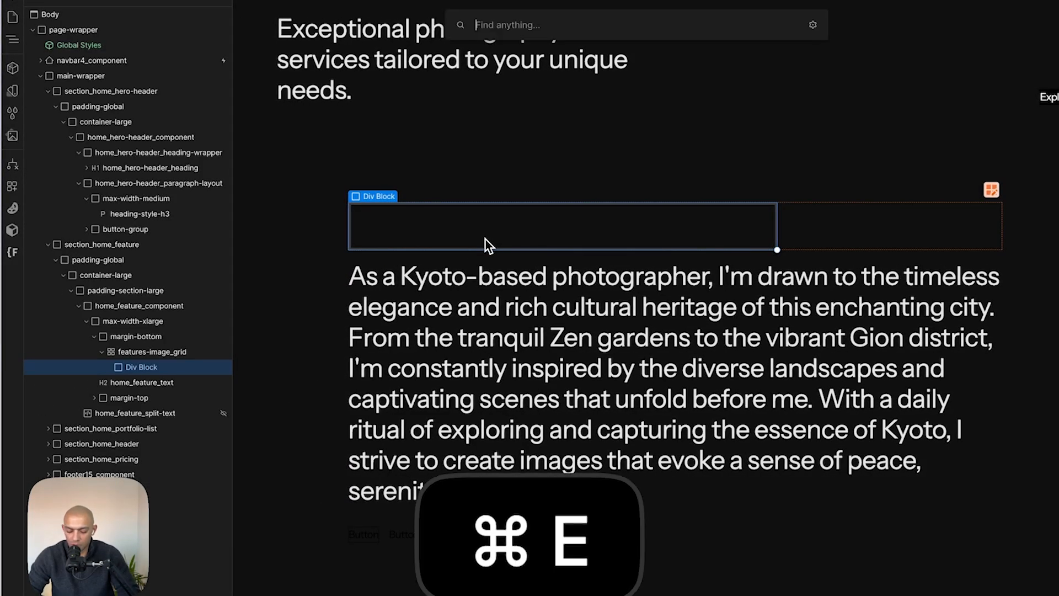
- Add an Image element inside the Div Block in the grid's first cell
{"action": "type", "text": "ima"}
{"action": "key", "text": "Return"}
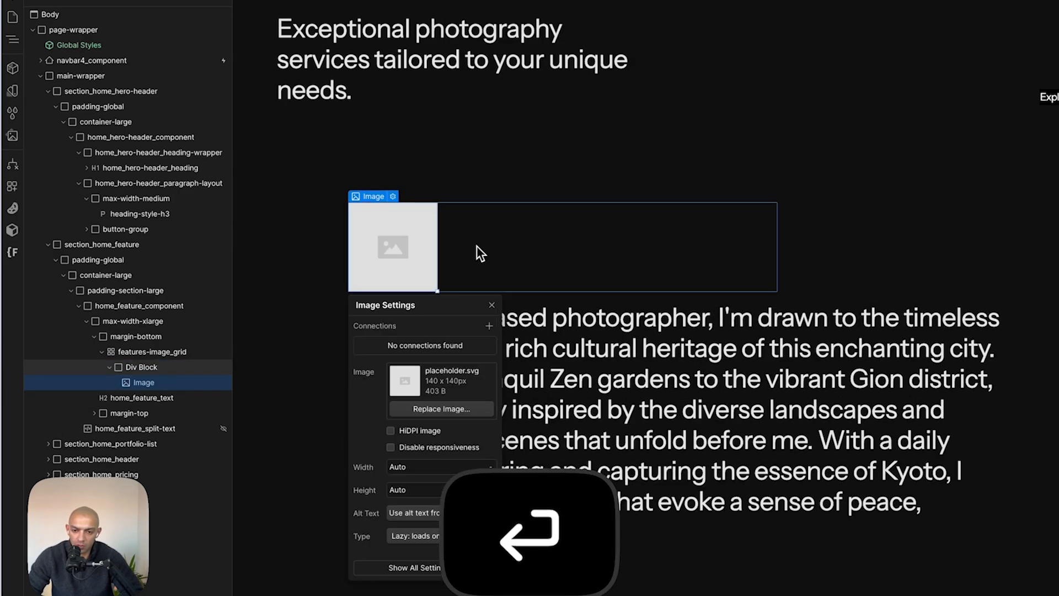
- Switch to Figma and export the two feature images as 2x PNG files
{"action": "key", "text": "super+Tab"}
{"action": "left_click", "coordinate": [596, 182]}
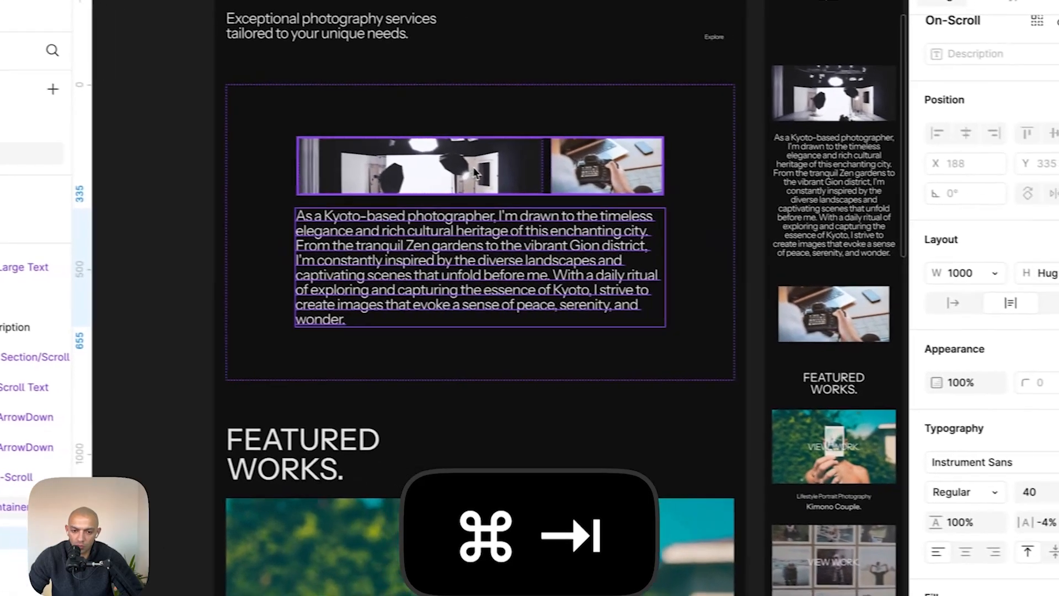
{"action": "left_click", "coordinate": [596, 183]}
{"action": "double_click", "coordinate": [596, 182]}
{"action": "left_click", "coordinate": [779, 186], "text": "shift"}
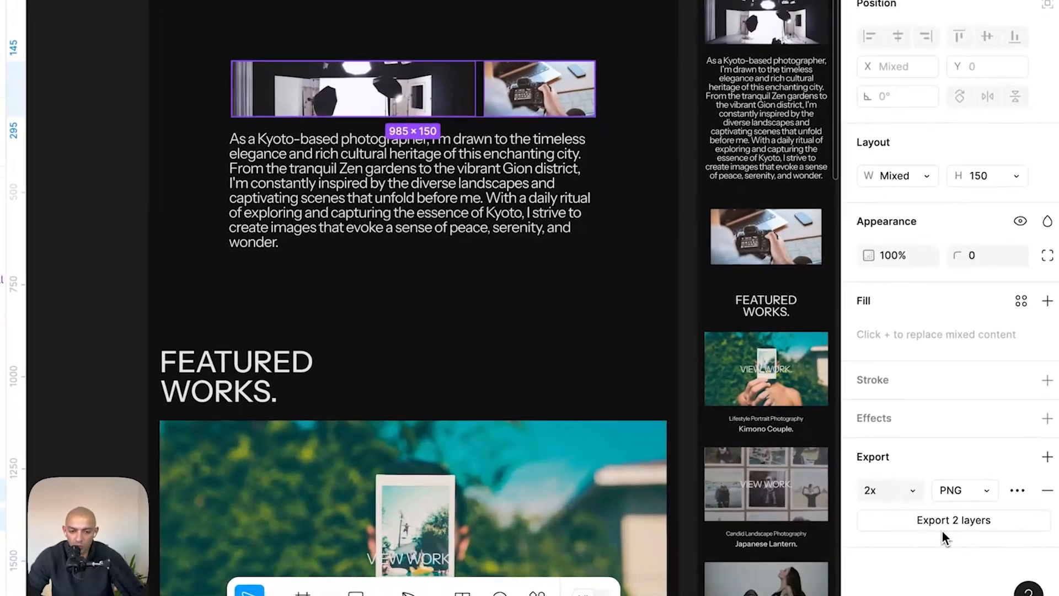
{"action": "left_click", "coordinate": [942, 531]}
{"action": "key", "text": "Return"}
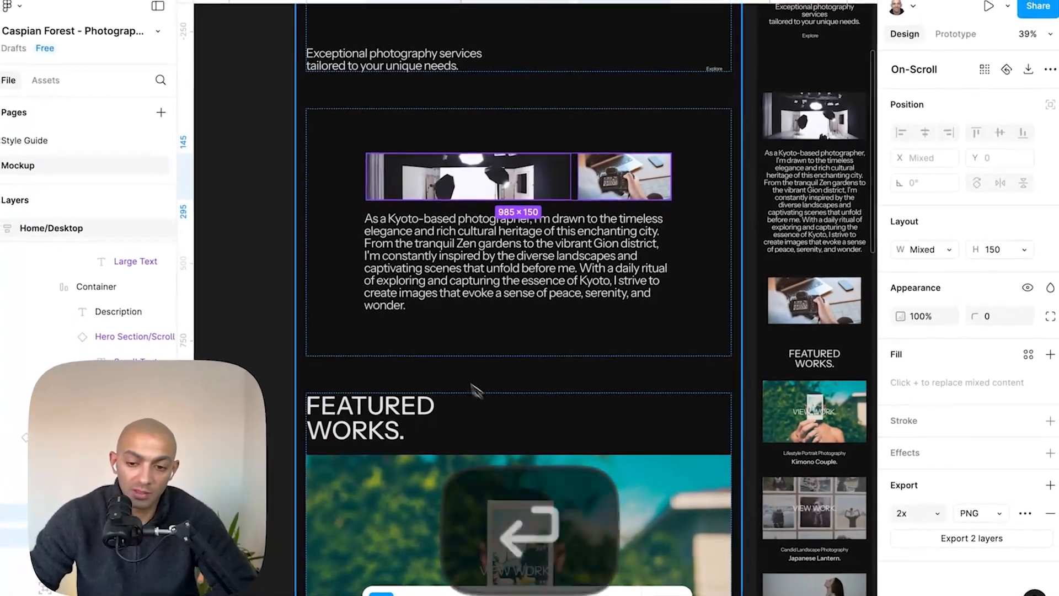
- Drag the first exported image into the Div Block and delete the placeholder image
{"action": "key", "text": "super+Tab"}
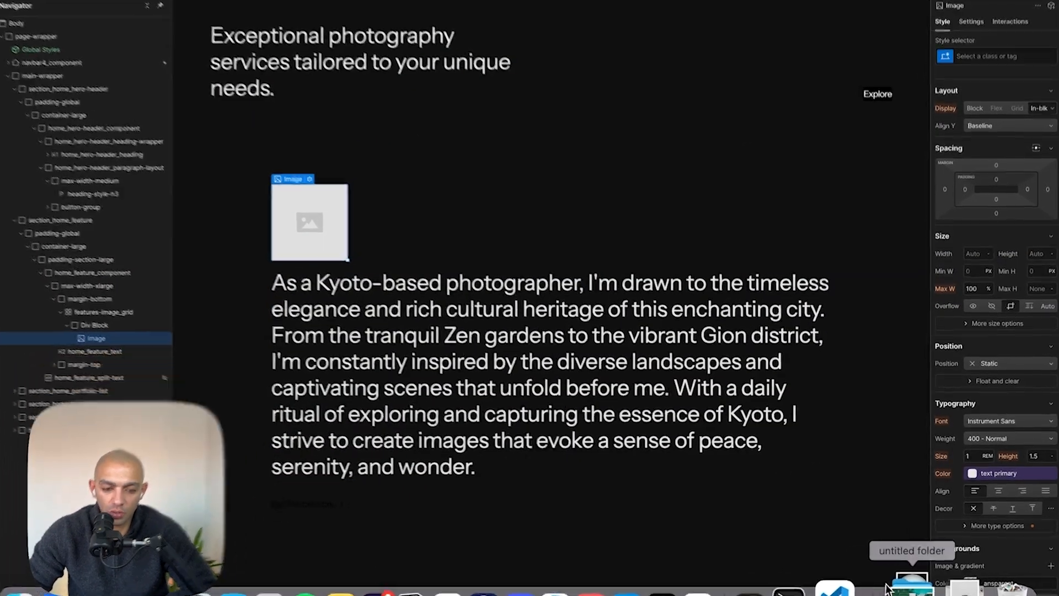
{"action": "left_click", "coordinate": [911, 589]}
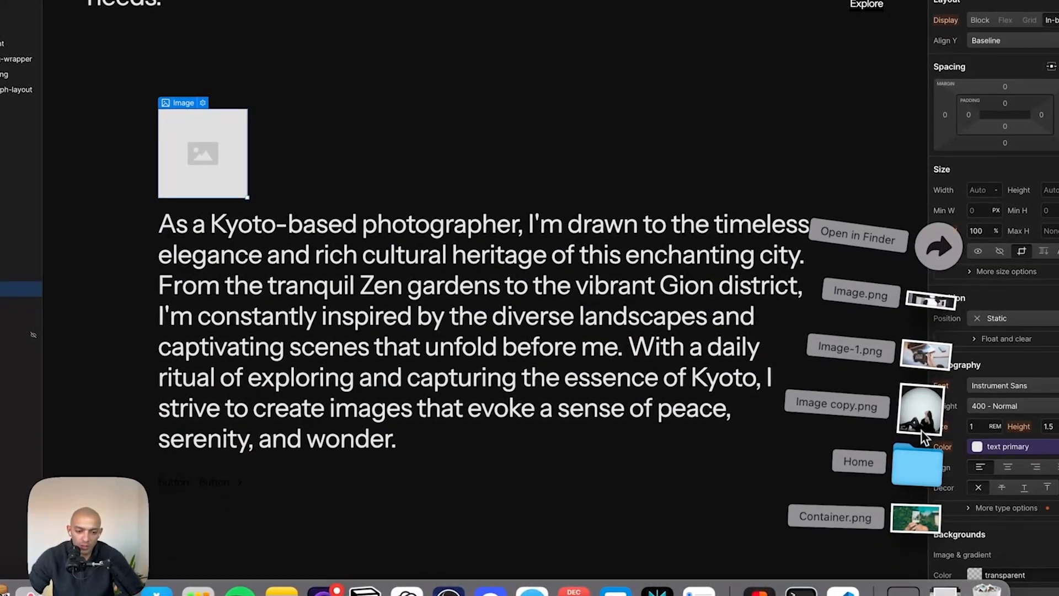
{"action": "left_click_drag", "start_coordinate": [940, 287], "coordinate": [483, 194]}
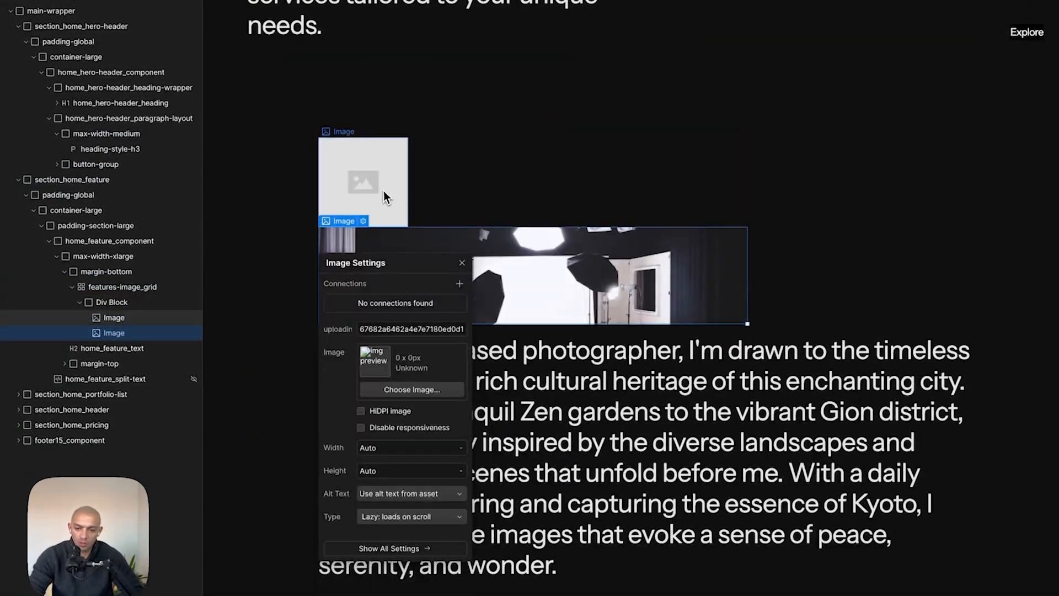
{"action": "key", "text": "BackSpace"}
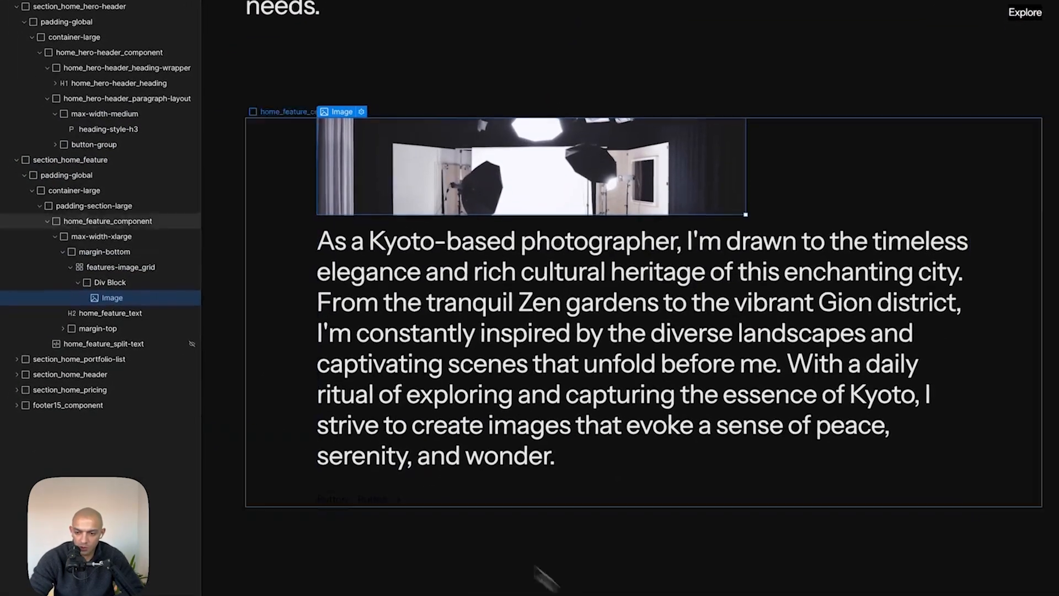
- Add a second Div Block into the features image grid's second cell
{"action": "left_click", "coordinate": [104, 305]}
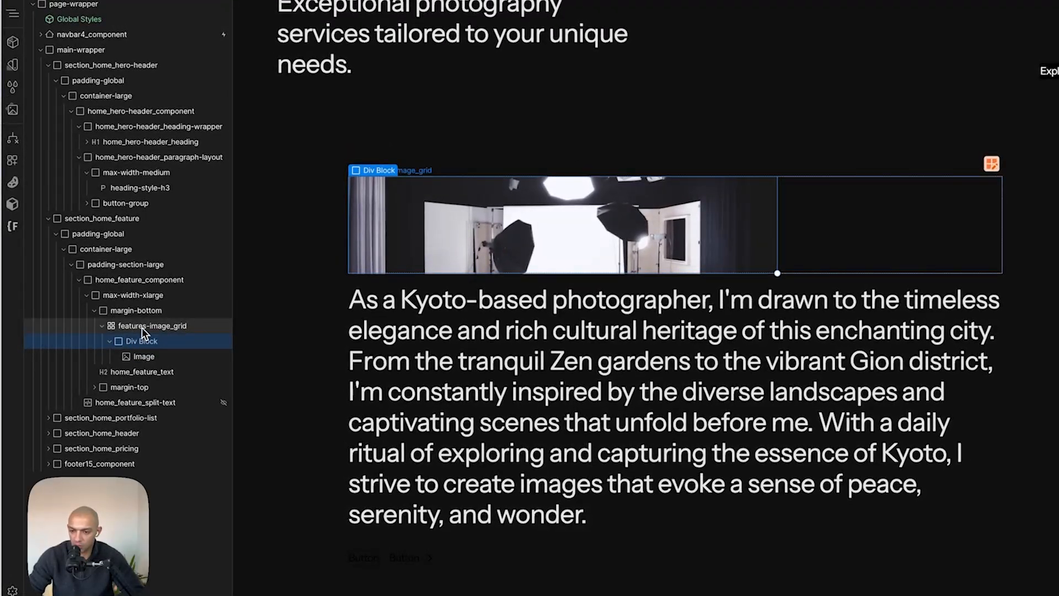
{"action": "left_click", "coordinate": [142, 329]}
{"action": "key", "text": "a"}
{"action": "left_click", "coordinate": [57, 241]}
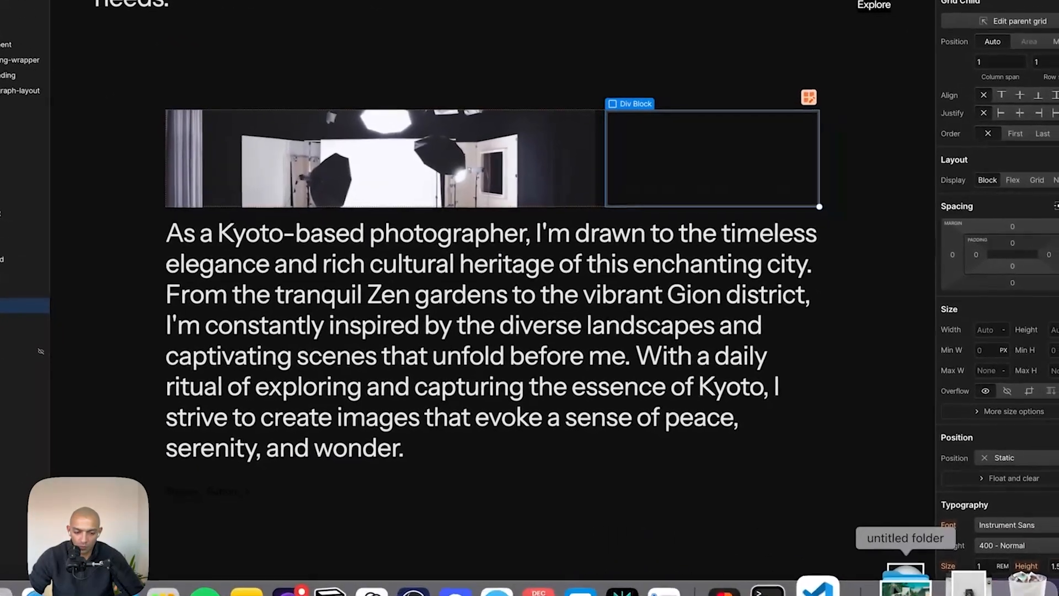
- Drag the second exported image from Downloads into the second Div Block
{"action": "left_click", "coordinate": [910, 586]}
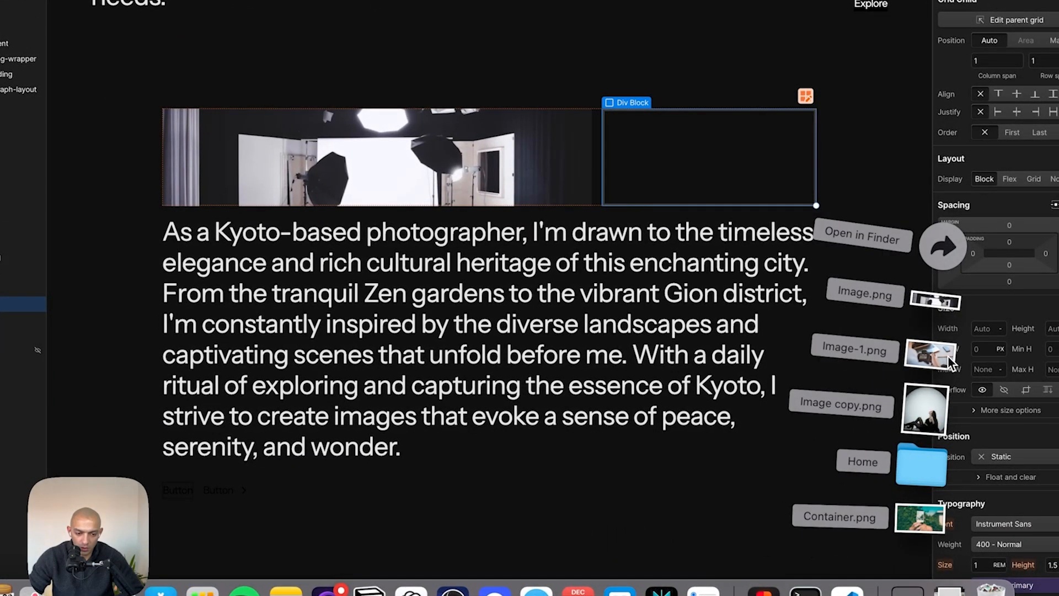
{"action": "key", "text": "super+Tab"}
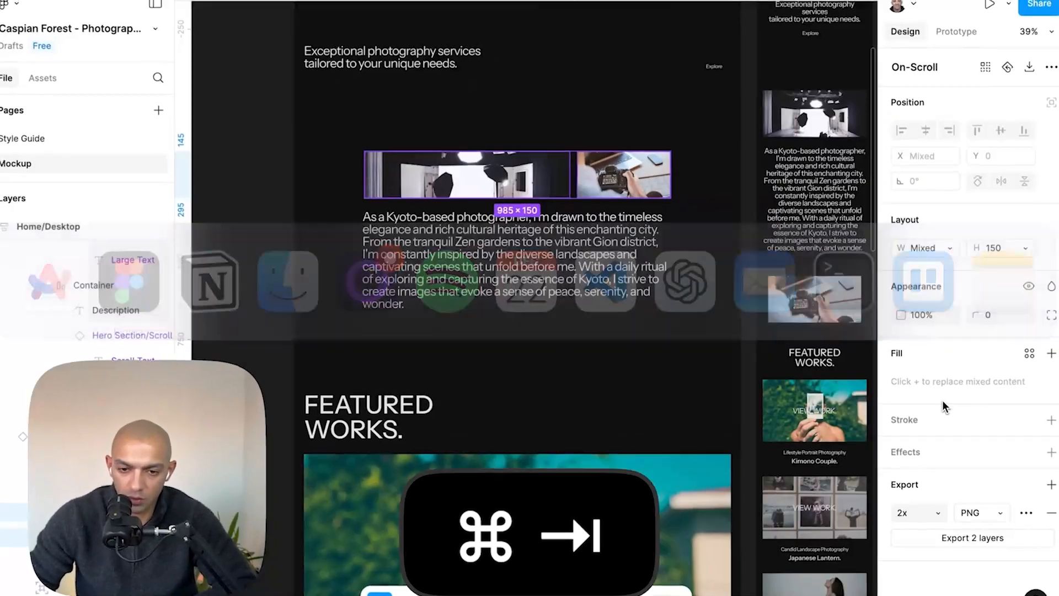
{"action": "key", "text": "super+Tab"}
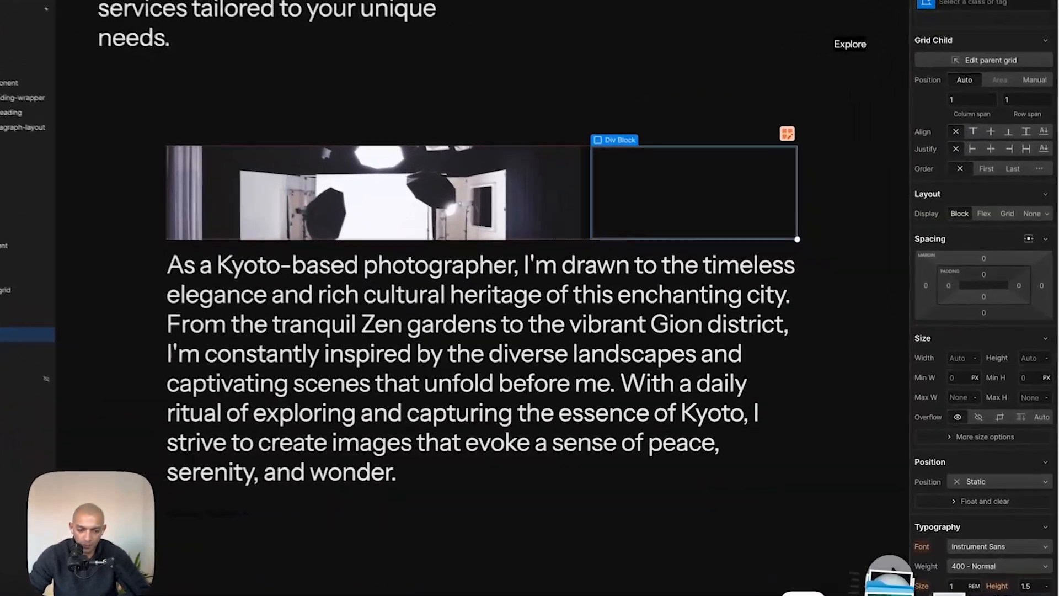
{"action": "left_click", "coordinate": [921, 585]}
{"action": "left_click_drag", "start_coordinate": [922, 421], "coordinate": [737, 219]}
{"action": "left_click", "coordinate": [876, 231]}
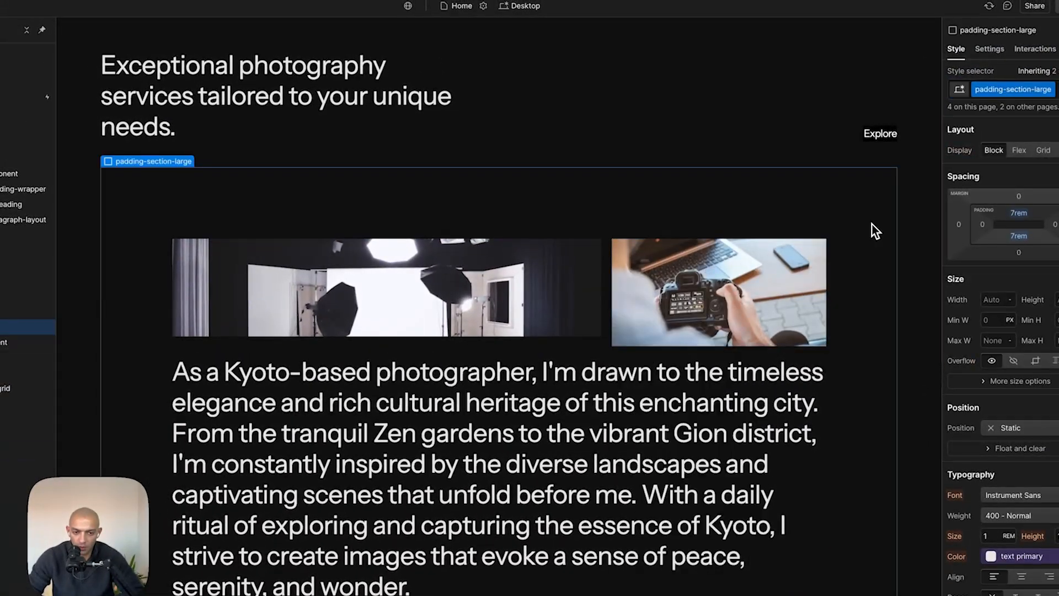
- Select the page-wrapper and change its overflow setting
{"action": "scroll", "coordinate": [929, 183], "scroll_direction": "up", "scroll_amount": 7}
{"action": "left_click", "coordinate": [27, 30]}
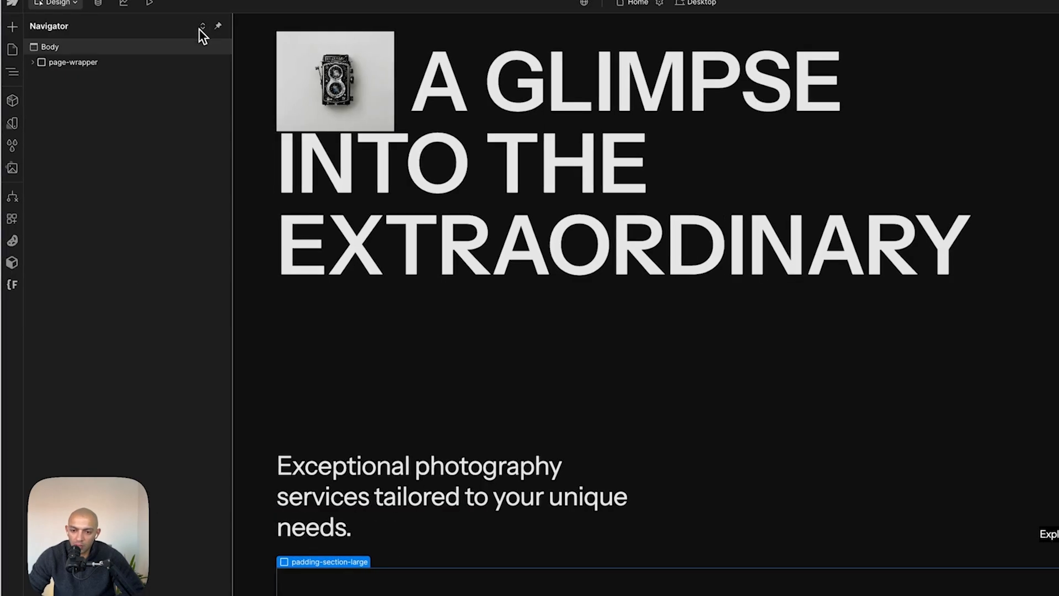
{"action": "left_click", "coordinate": [256, 343]}
{"action": "scroll", "coordinate": [442, 333], "scroll_direction": "up", "scroll_amount": 1}
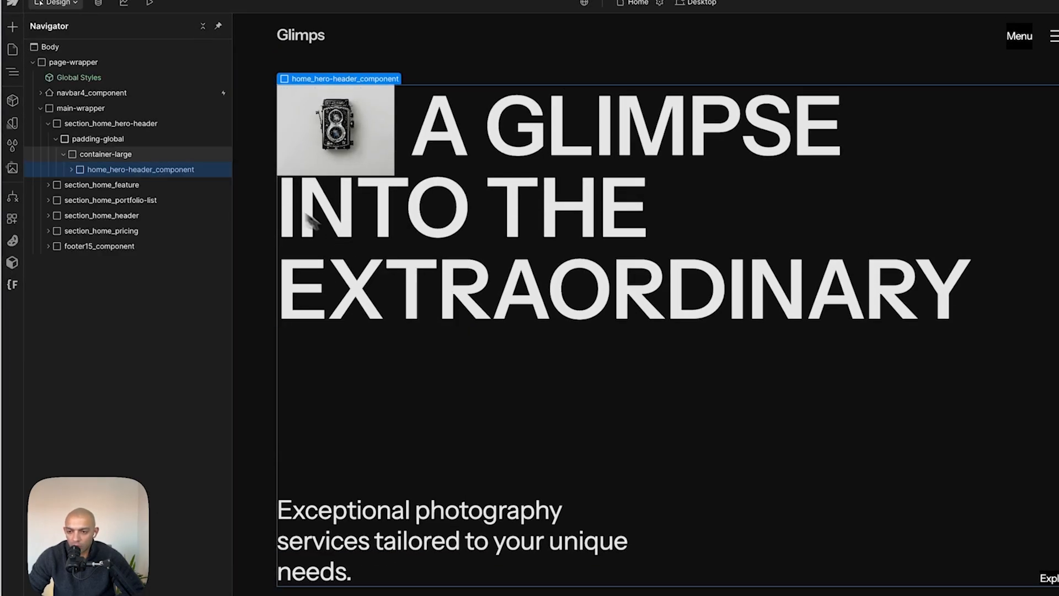
{"action": "left_click", "coordinate": [74, 62]}
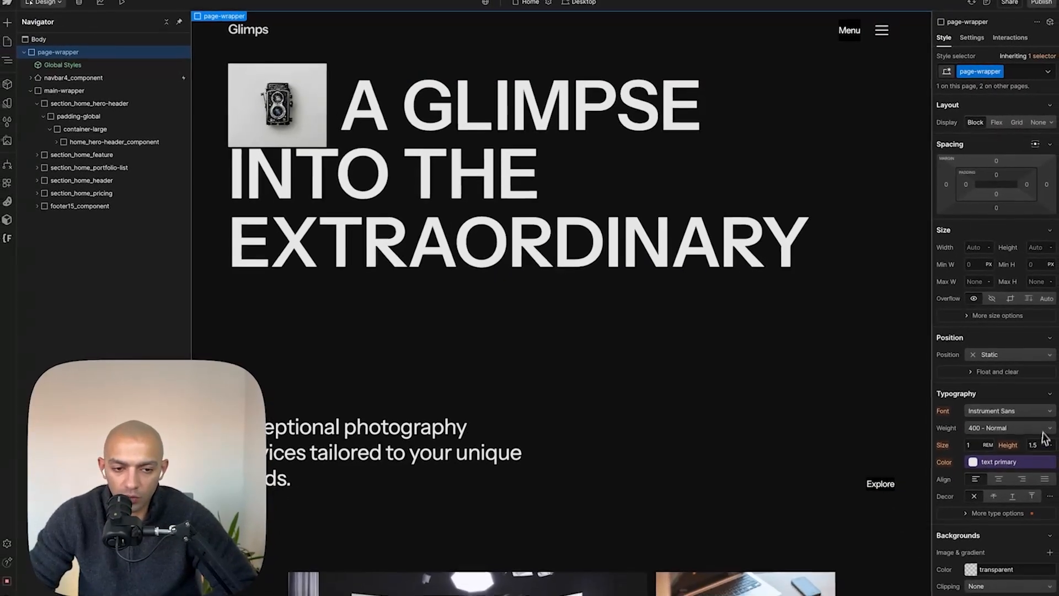
{"action": "left_click", "coordinate": [1008, 298]}
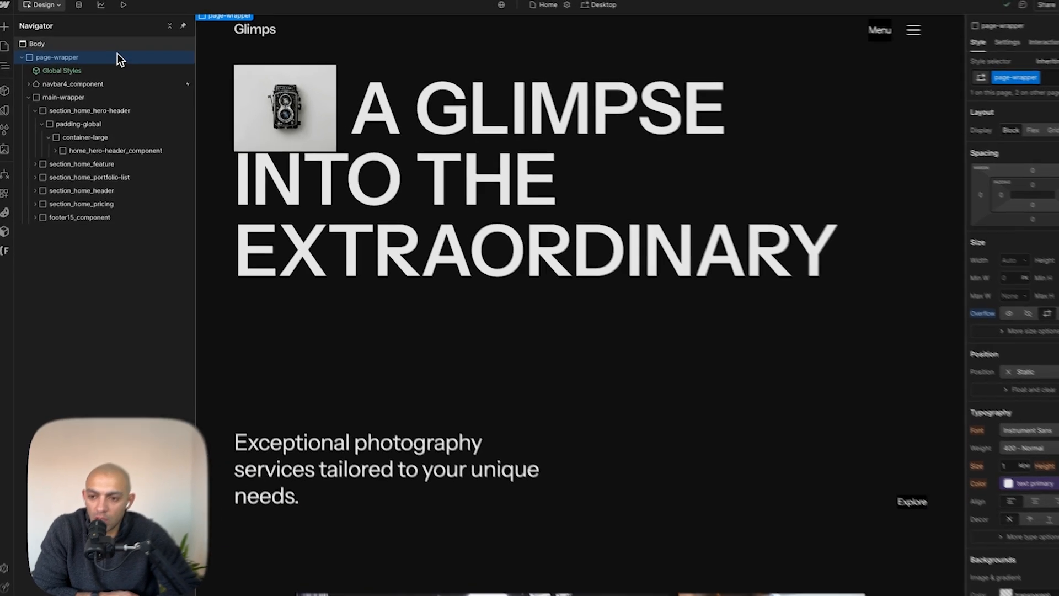
- Add a custom property text-wrap: pretty to the Body (All Pages) tag style
{"action": "left_click", "coordinate": [118, 40]}
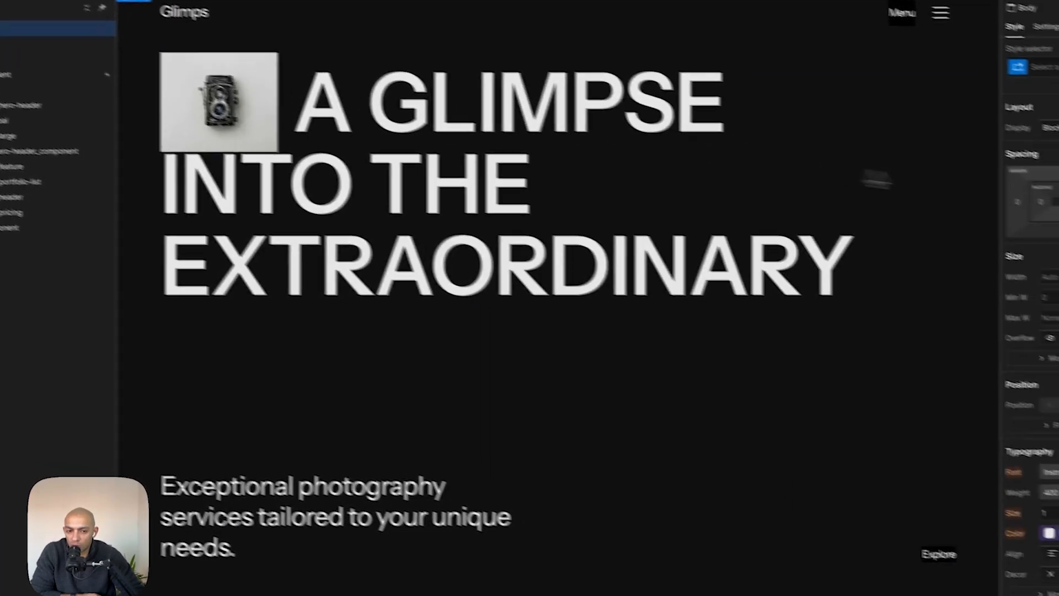
{"action": "left_click", "coordinate": [1046, 67]}
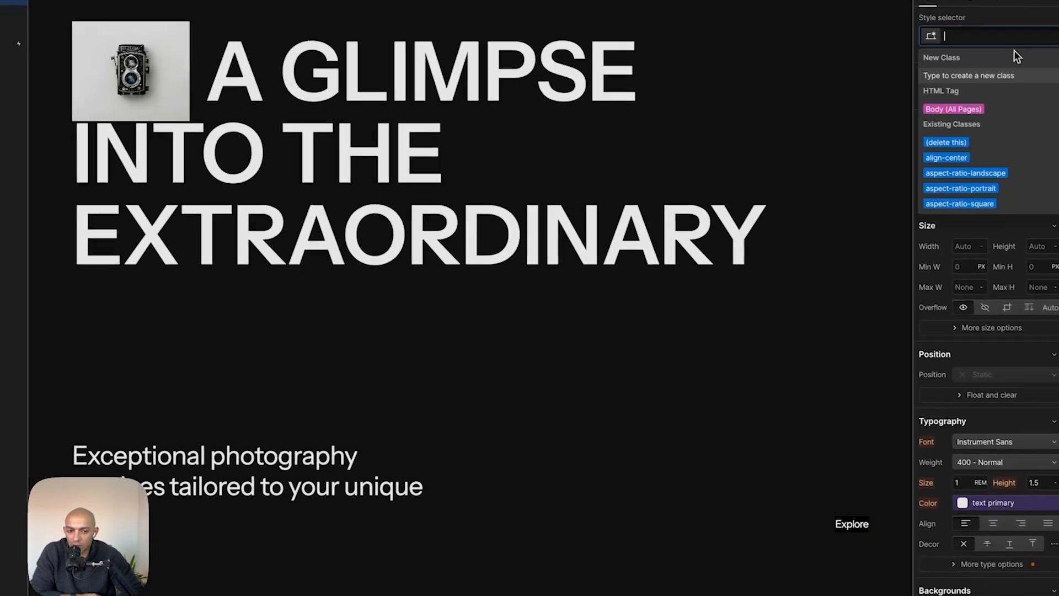
{"action": "left_click", "coordinate": [956, 105]}
{"action": "scroll", "coordinate": [1033, 407], "scroll_direction": "down", "scroll_amount": 8}
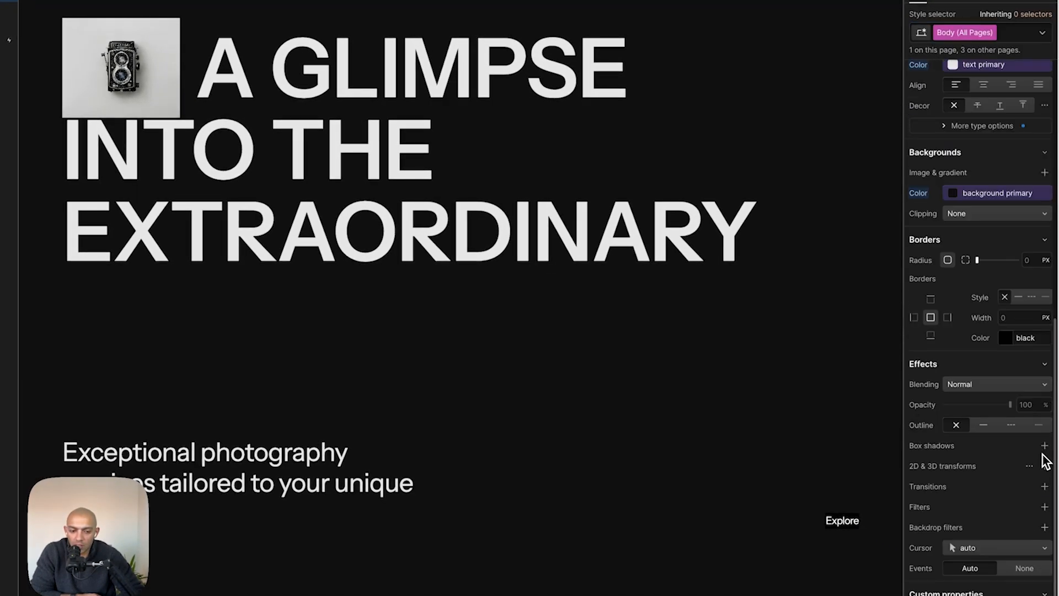
{"action": "left_click", "coordinate": [930, 558]}
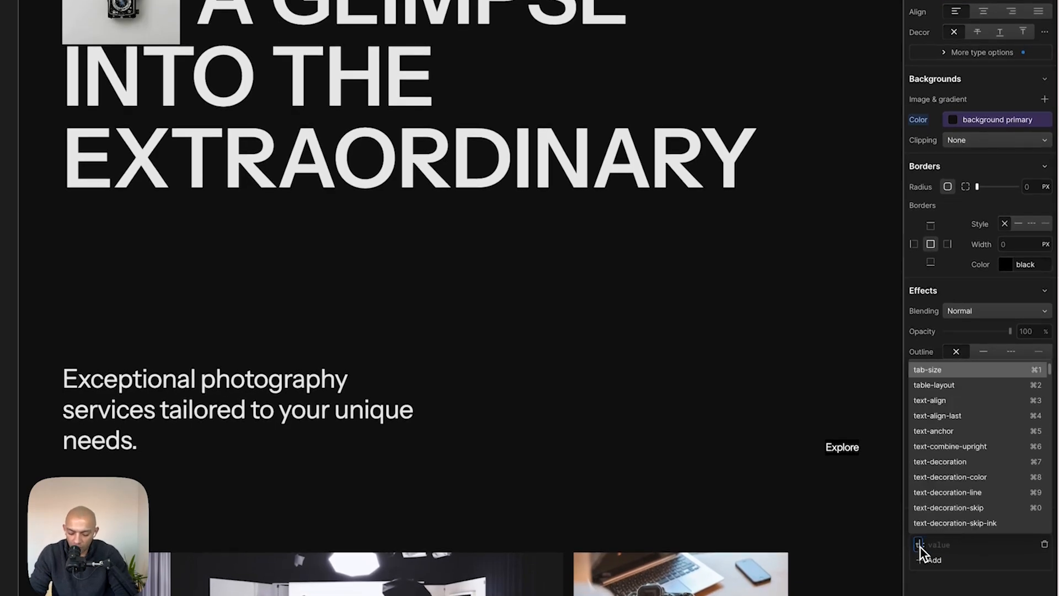
{"action": "type", "text": "text-wrap"}
{"action": "key", "text": "Tab"}
{"action": "type", "text": "pretty"}
{"action": "key", "text": "Return"}
- Compare the hero paragraph's line breaks with the Figma mockup
{"action": "scroll", "coordinate": [792, 535], "scroll_direction": "down", "scroll_amount": 3}
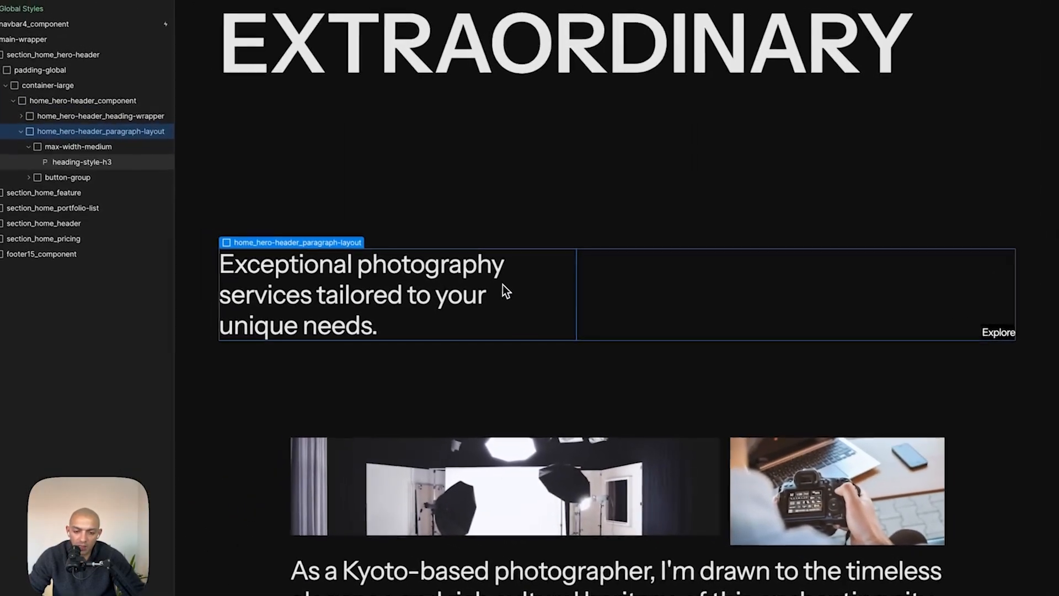
{"action": "left_click", "coordinate": [361, 248]}
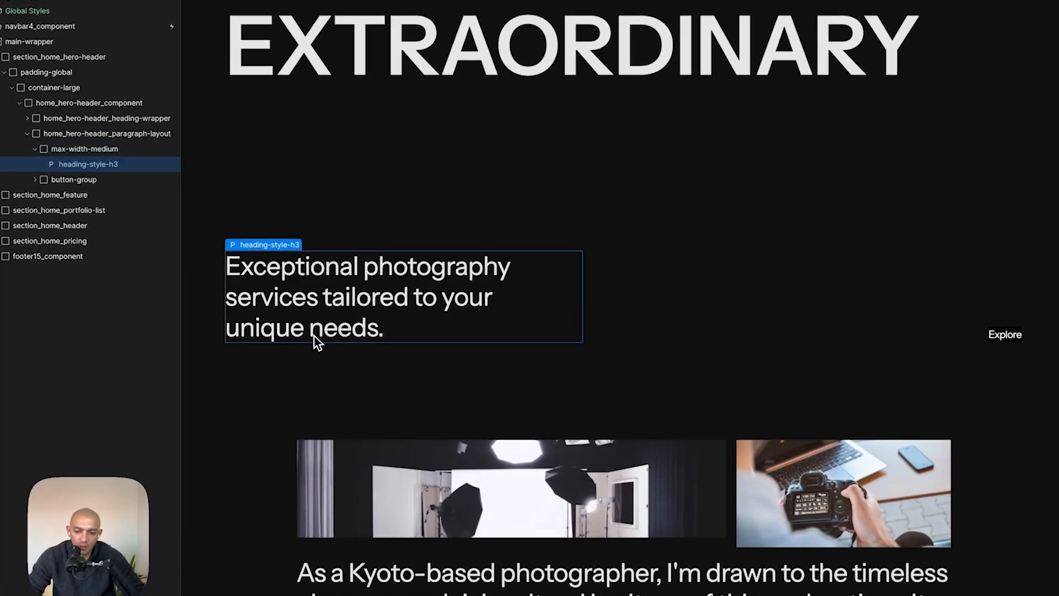
{"action": "key", "text": "super+Tab"}
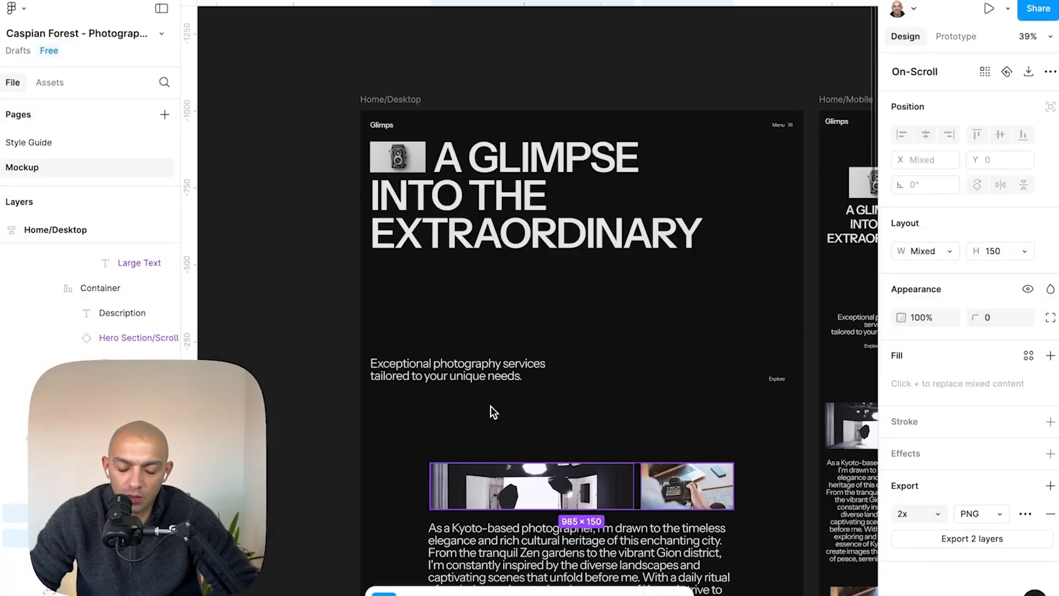
{"action": "scroll", "coordinate": [491, 406], "scroll_direction": "down", "scroll_amount": 5}
{"action": "key", "text": "super+Tab"}
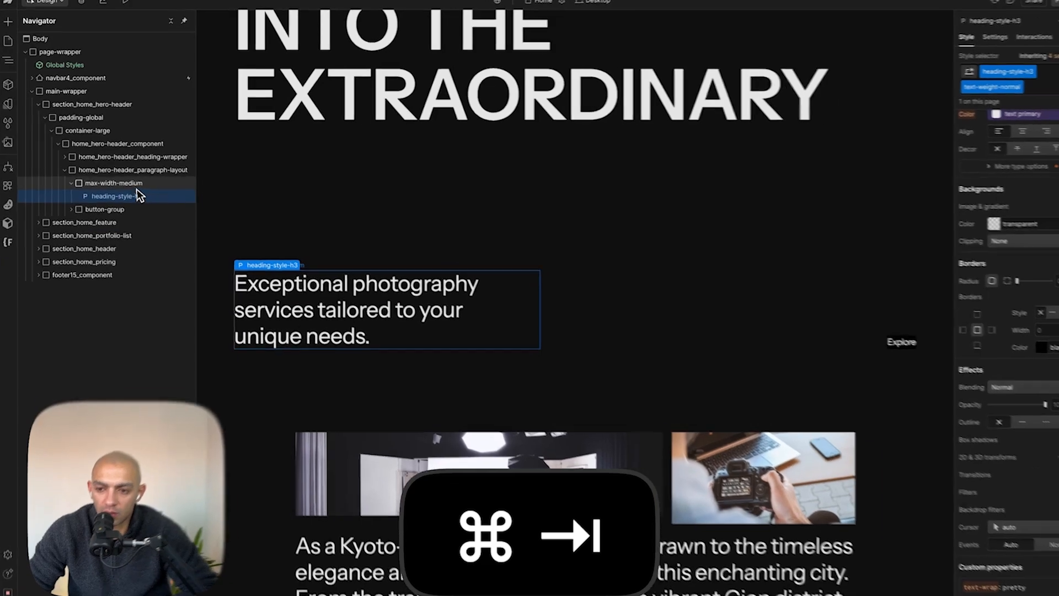
{"action": "left_click", "coordinate": [104, 185]}
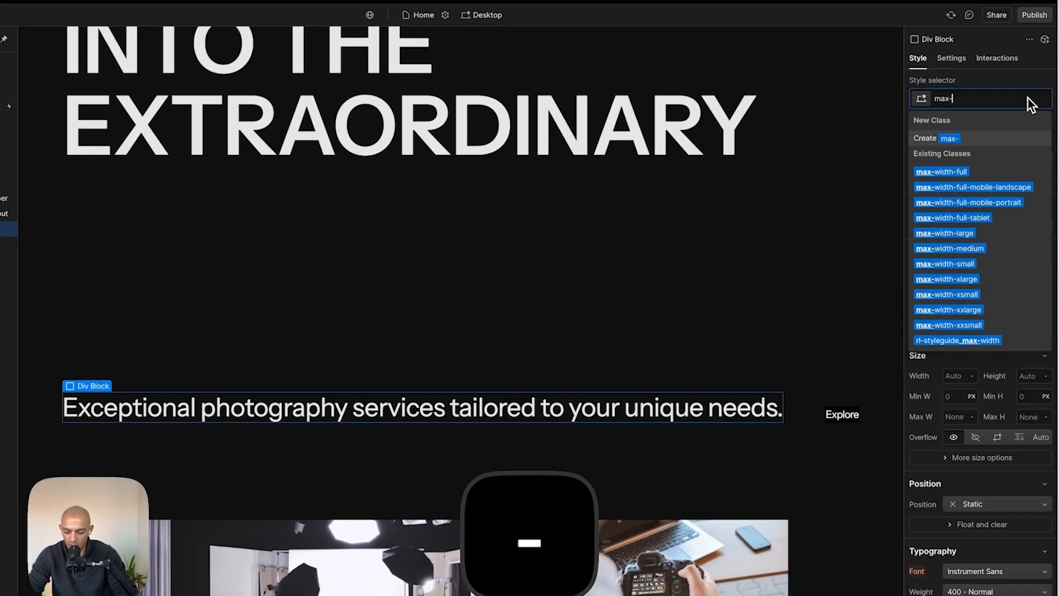
{"action": "key", "text": "Down"}
{"action": "key", "text": "Down"}
{"action": "key", "text": "Down"}
{"action": "key", "text": "Down"}
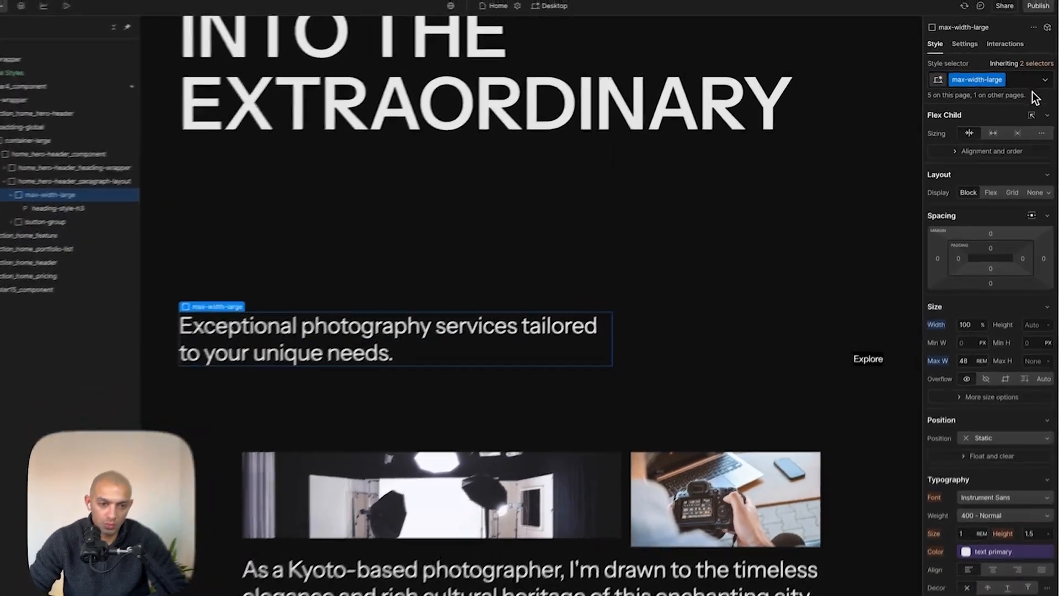
- Give the hero paragraph wrapper a new class max-width-semi-large with a max width of 40 rem
{"action": "left_click", "coordinate": [1023, 75]}
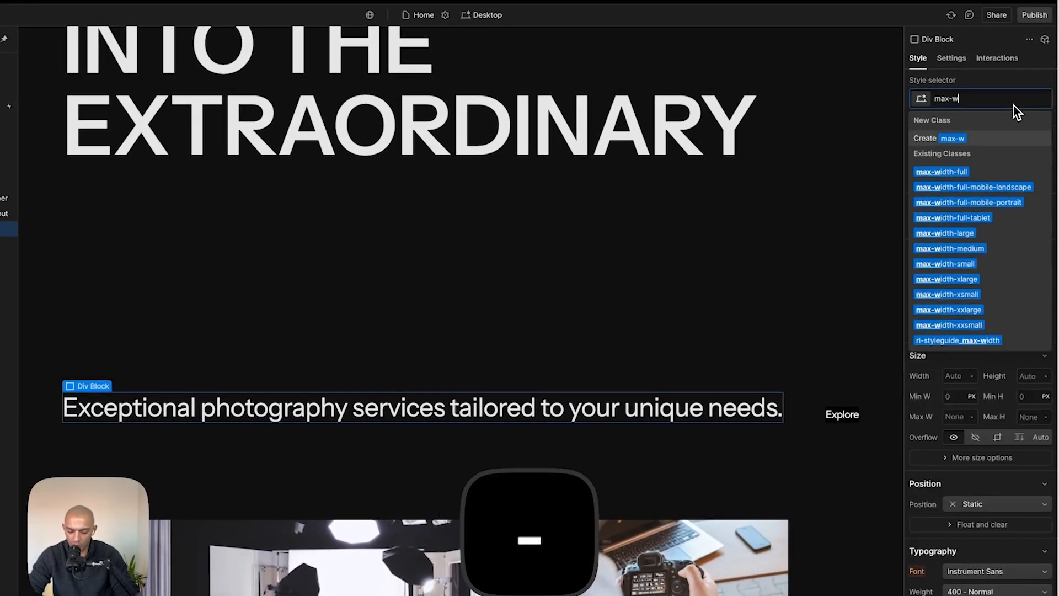
{"action": "type", "text": "h-semu"}
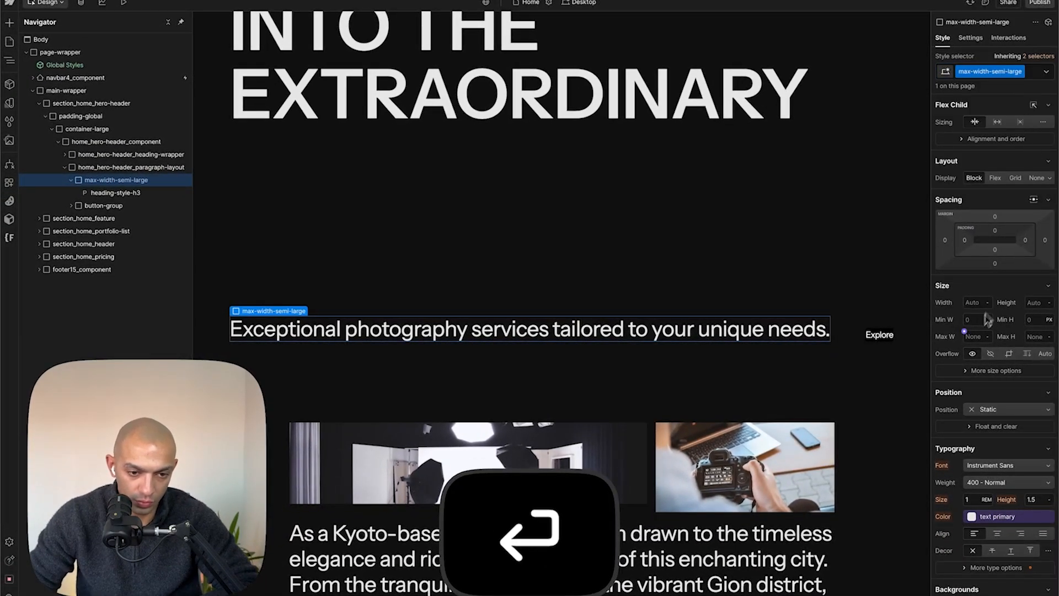
{"action": "left_click", "coordinate": [973, 338]}
{"action": "type", "text": "40re"}
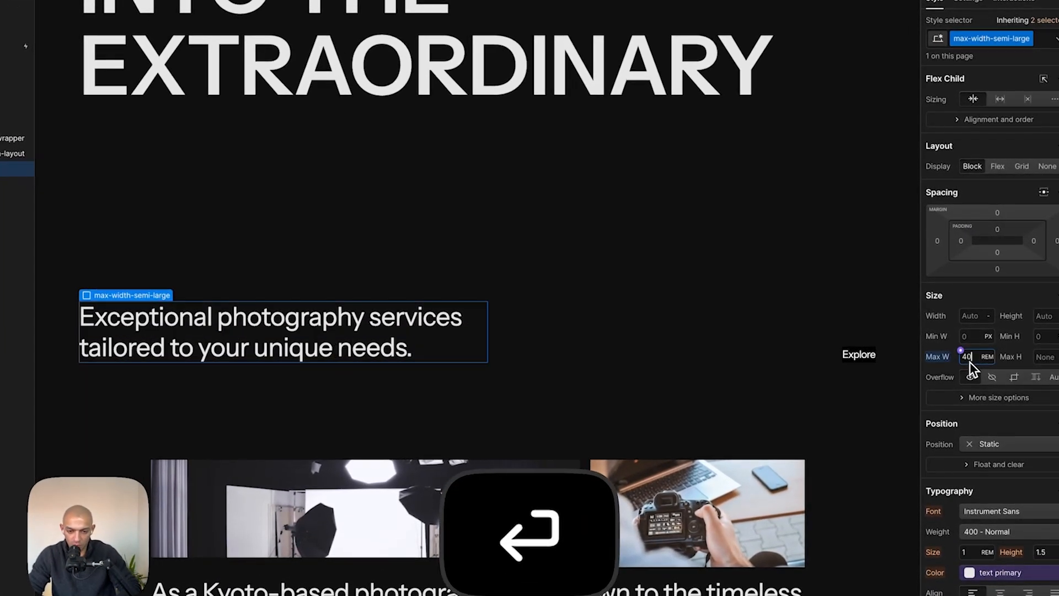
{"action": "left_click", "coordinate": [572, 182]}
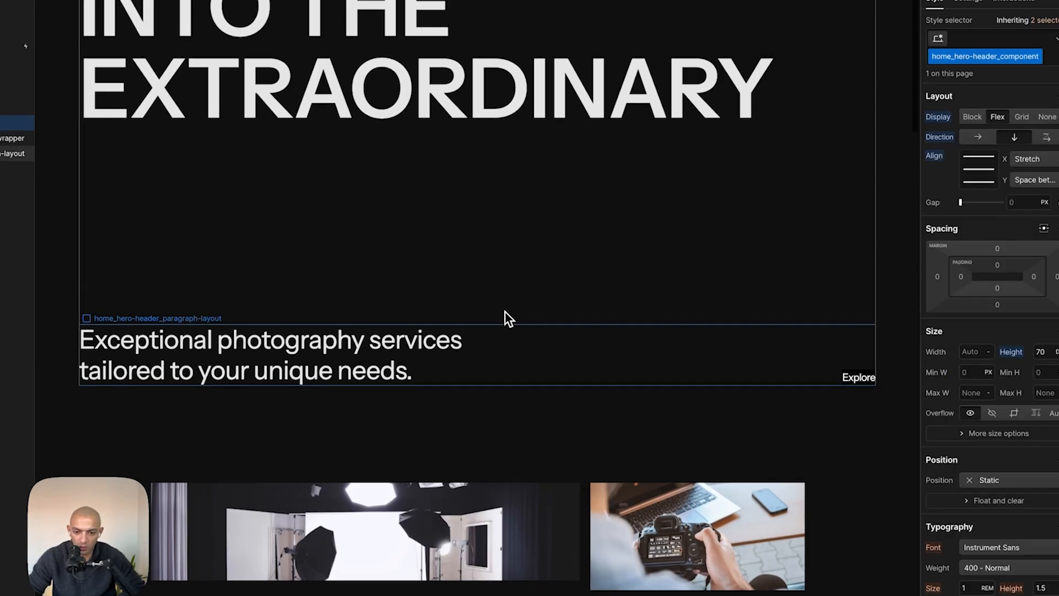
- Examine the portfolio section against the Featured Works design in Figma
{"action": "scroll", "coordinate": [669, 300], "scroll_direction": "down", "scroll_amount": 10}
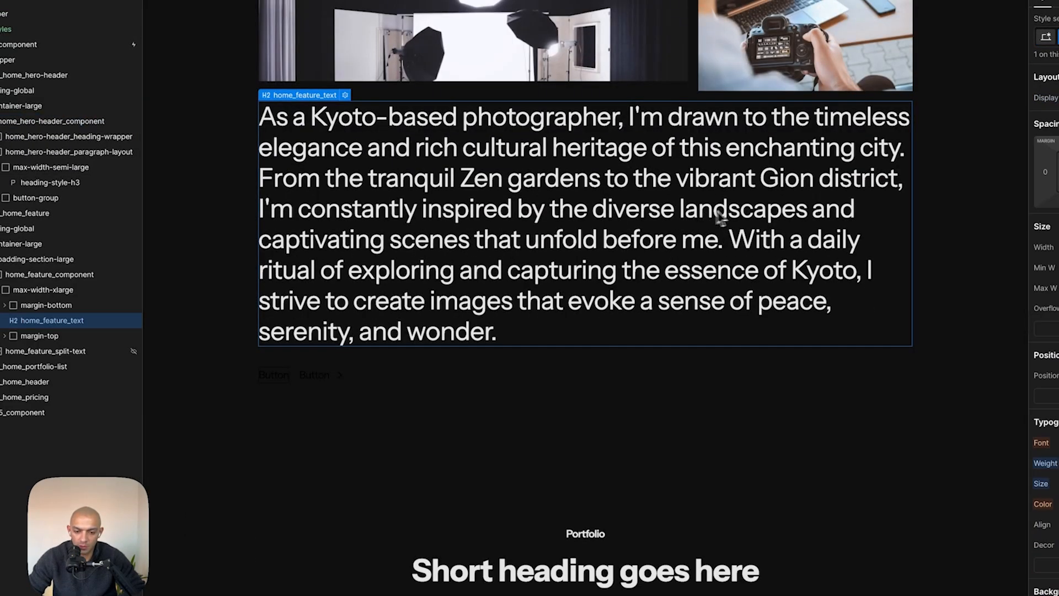
{"action": "scroll", "coordinate": [711, 218], "scroll_direction": "down", "scroll_amount": 3}
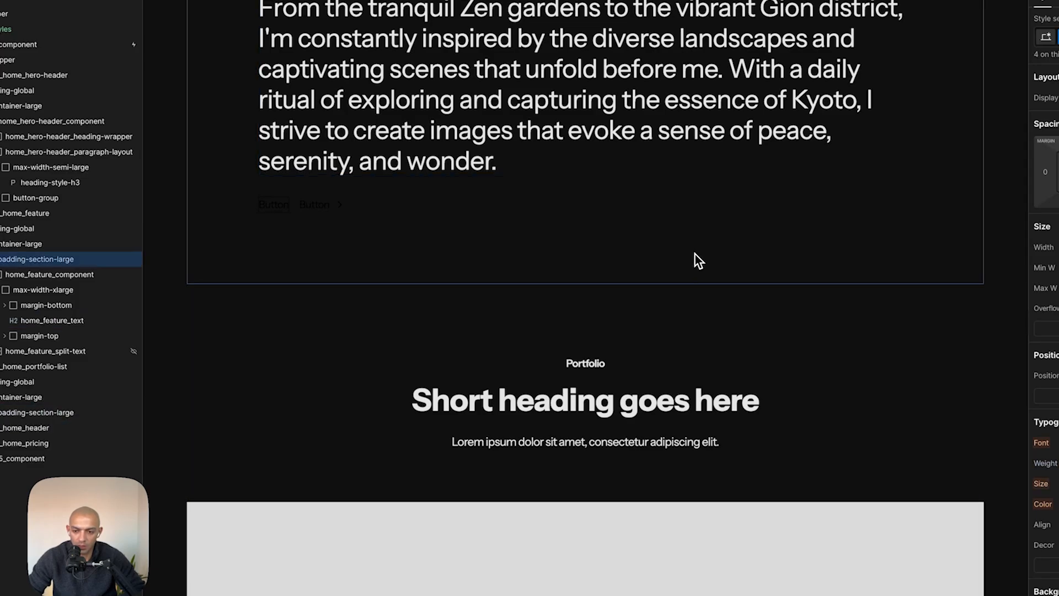
{"action": "key", "text": "super+Tab"}
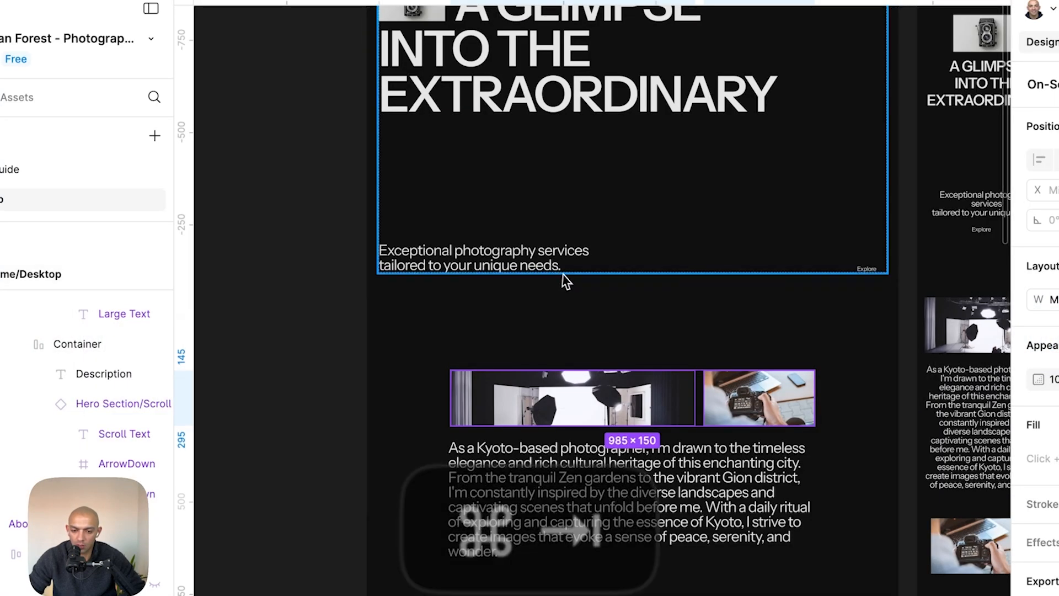
{"action": "scroll", "coordinate": [568, 281], "scroll_direction": "down", "scroll_amount": 10}
{"action": "left_click", "coordinate": [572, 283]}
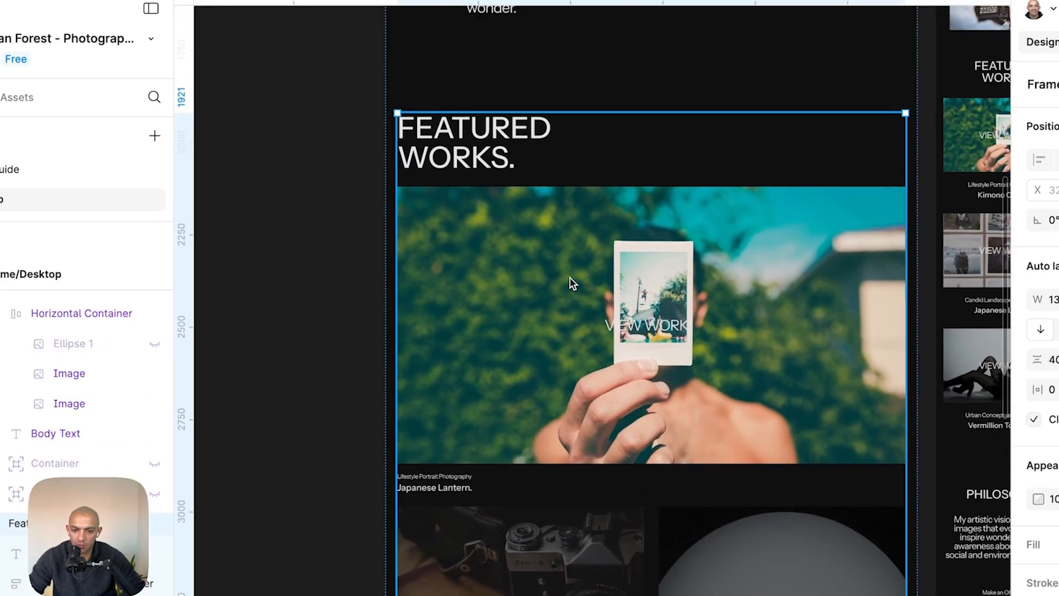
- Change the portfolio section heading text to Featured Works, matching the Figma heading
{"action": "key", "text": "super+Tab"}
{"action": "double_click", "coordinate": [531, 326]}
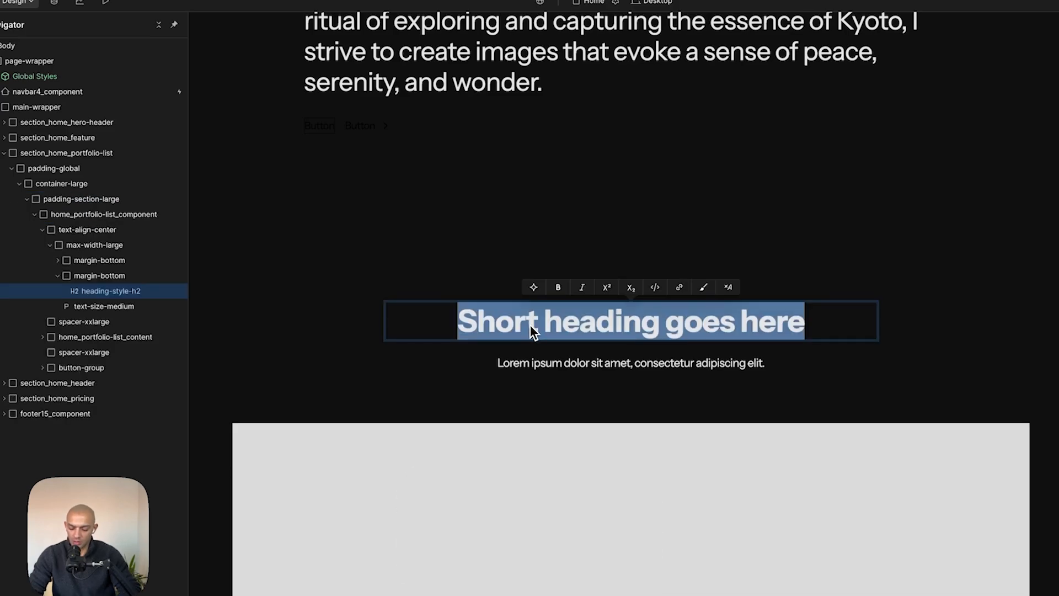
{"action": "type", "text": "Featured Works"}
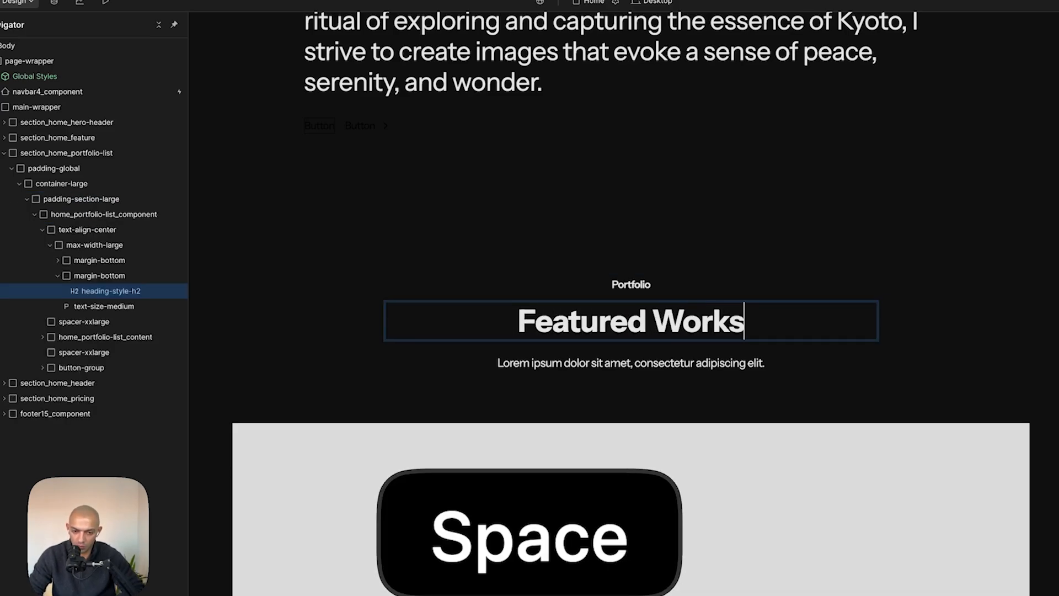
{"action": "key", "text": "super+Tab"}
{"action": "key", "text": "super+c"}
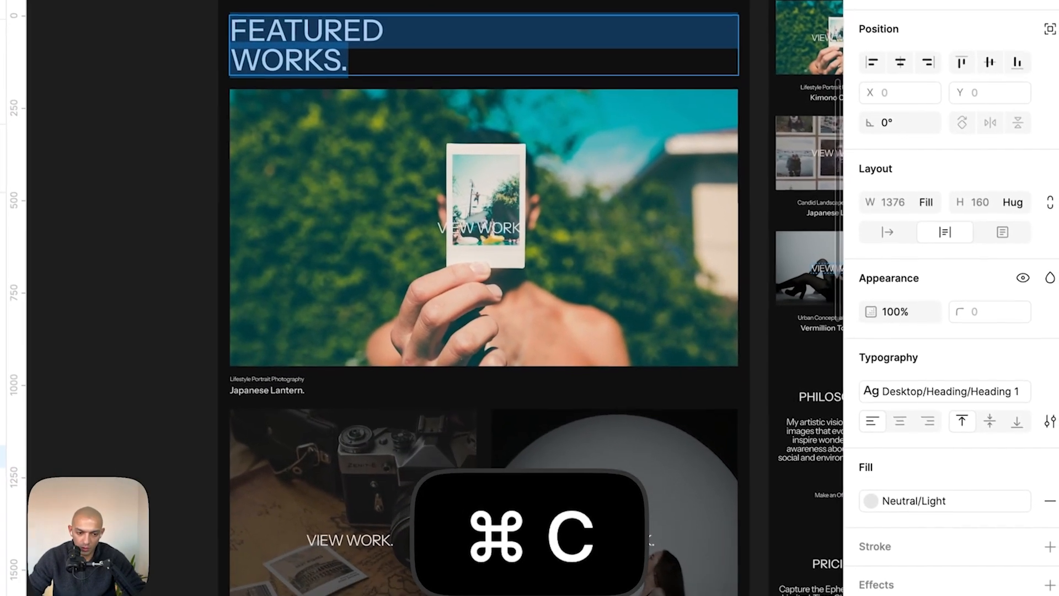
{"action": "left_click", "coordinate": [1047, 391]}
{"action": "key", "text": "super+Tab"}
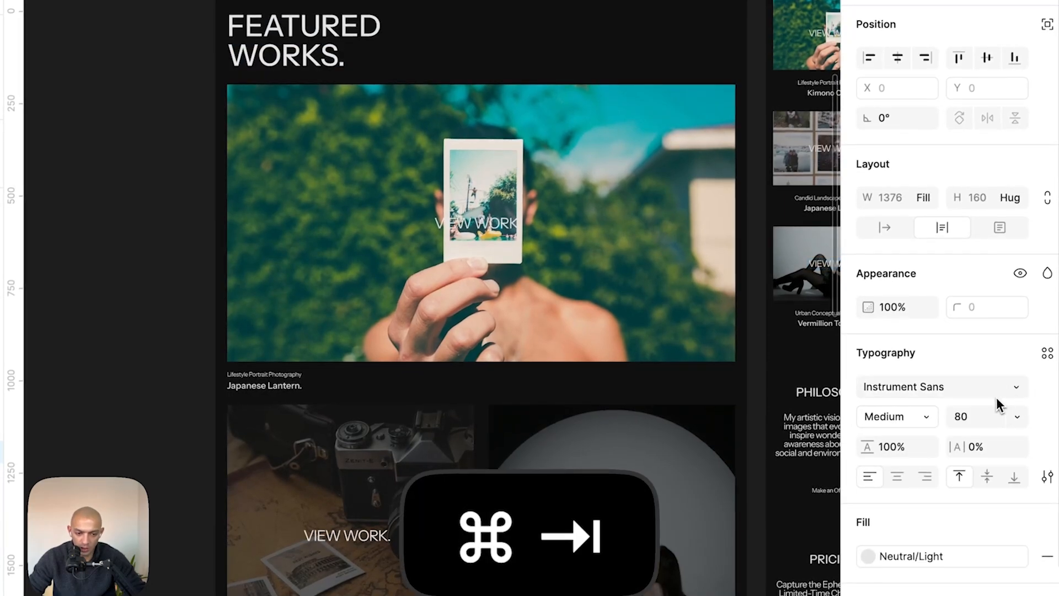
{"action": "key", "text": "Escape"}
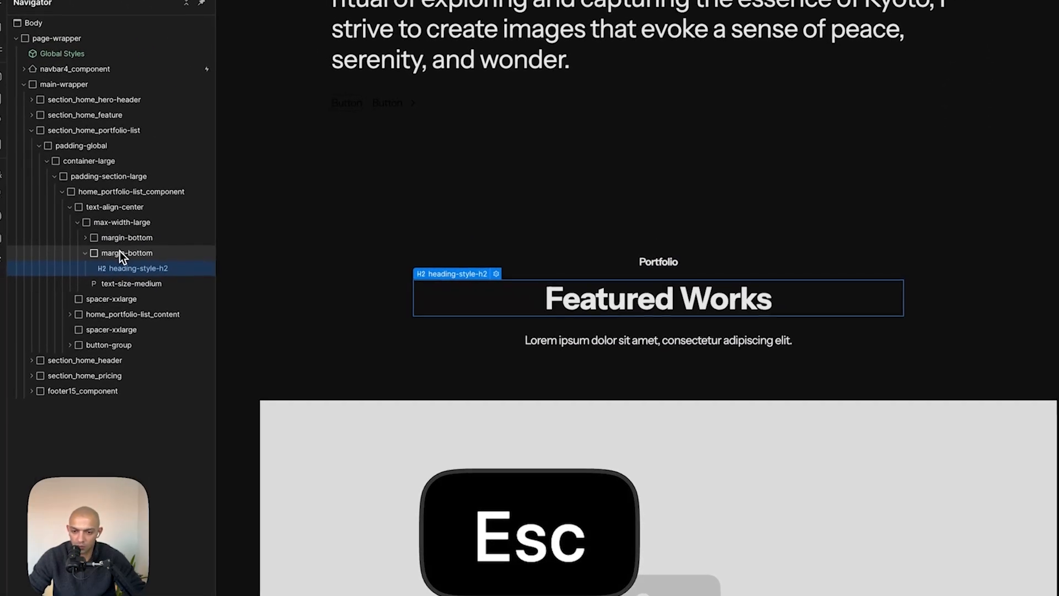
- Unwrap the heading from its margin wrapper, move it out, and delete the tagline and description wrapper
{"action": "left_click", "coordinate": [121, 254]}
{"action": "key", "text": "super+shift+g"}
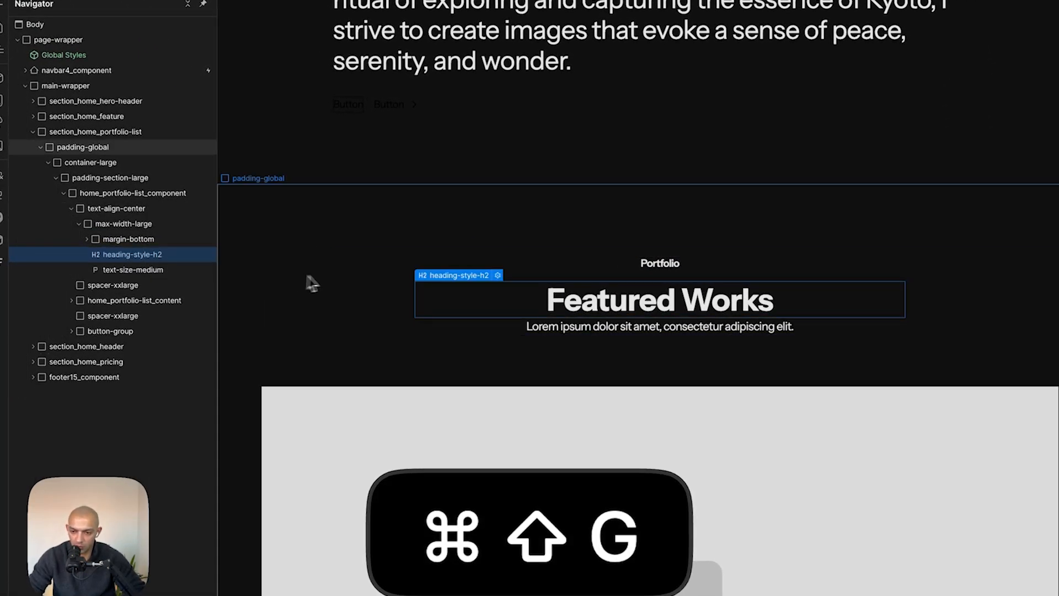
{"action": "left_click_drag", "start_coordinate": [109, 254], "coordinate": [117, 236]}
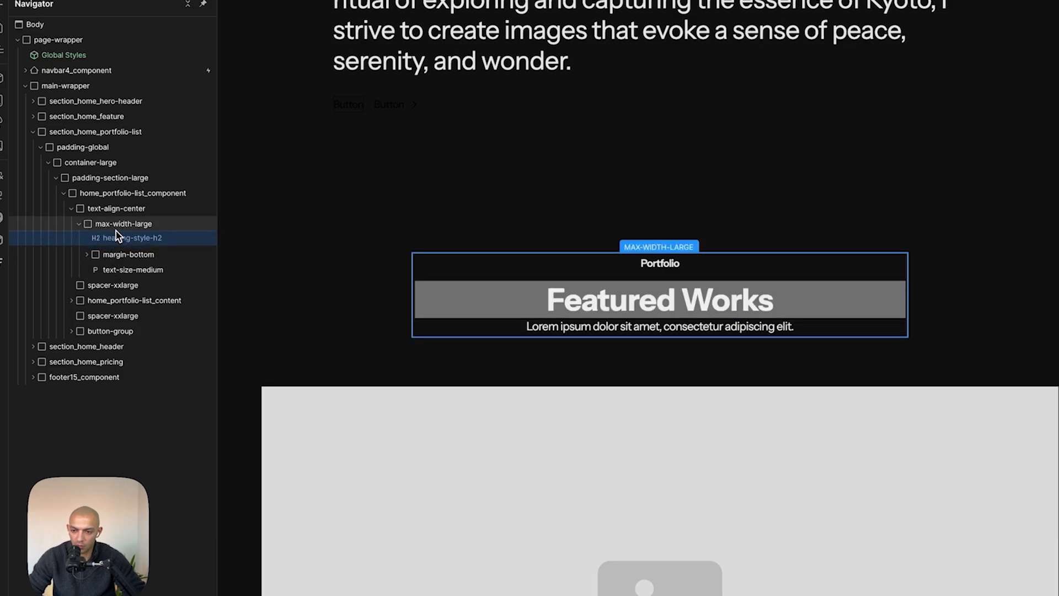
{"action": "left_click", "coordinate": [116, 239]}
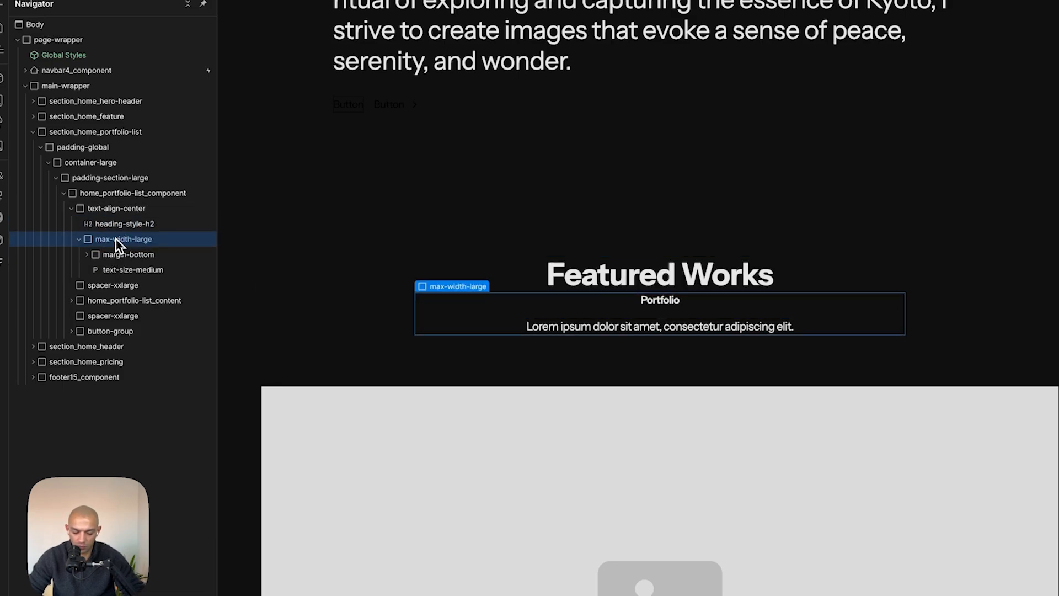
{"action": "key", "text": "BackSpace"}
- Replace the heading wrapper's text-align-center class with text-align-left
{"action": "left_click", "coordinate": [126, 212]}
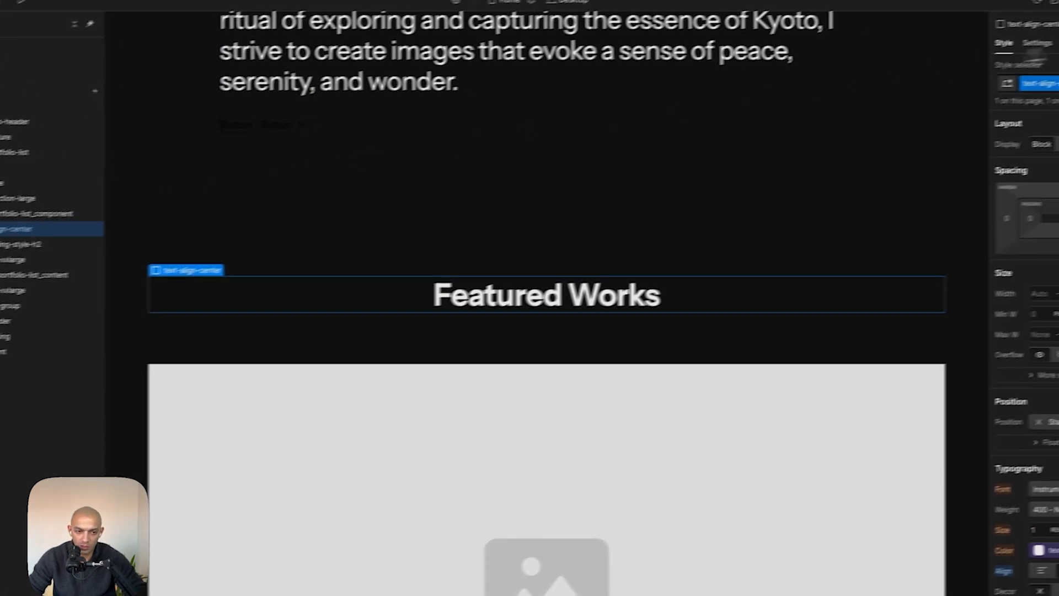
{"action": "left_click", "coordinate": [1019, 101]}
{"action": "key", "text": "BackSpace"}
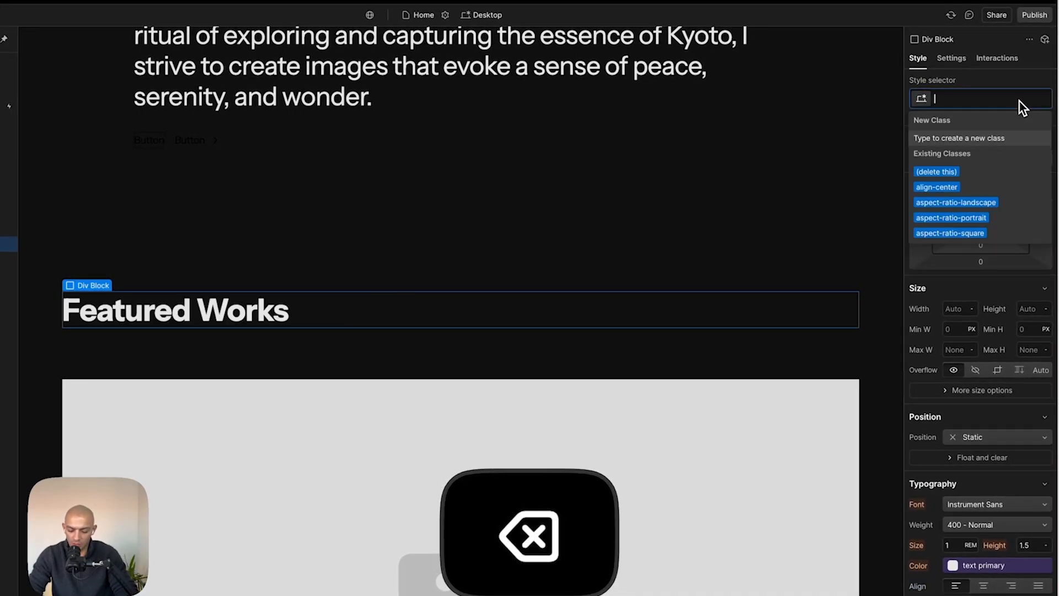
{"action": "type", "text": "text-ali"}
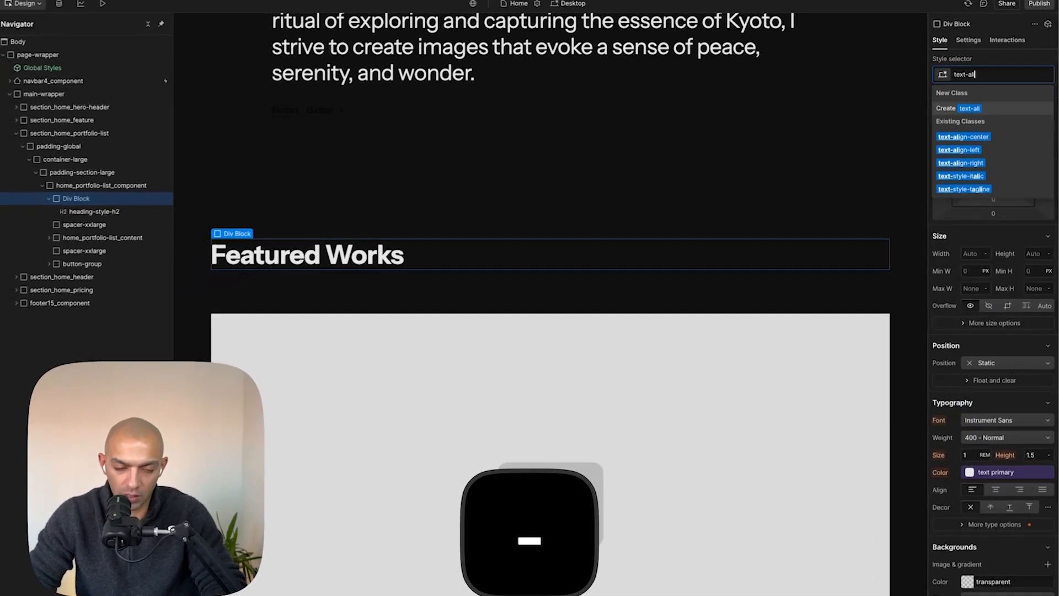
{"action": "type", "text": "gn"}
{"action": "key", "text": "Down"}
{"action": "key", "text": "Return"}
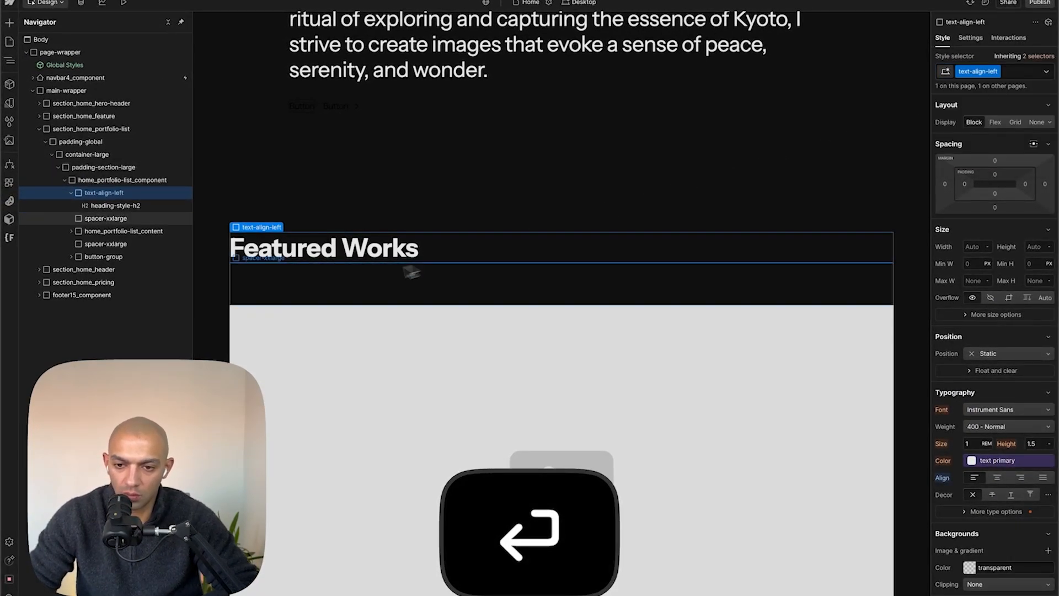
- Switch the heading's class to heading-style-h1 and set its font size to 5 rem
{"action": "left_click", "coordinate": [348, 257]}
{"action": "left_click", "coordinate": [1025, 73]}
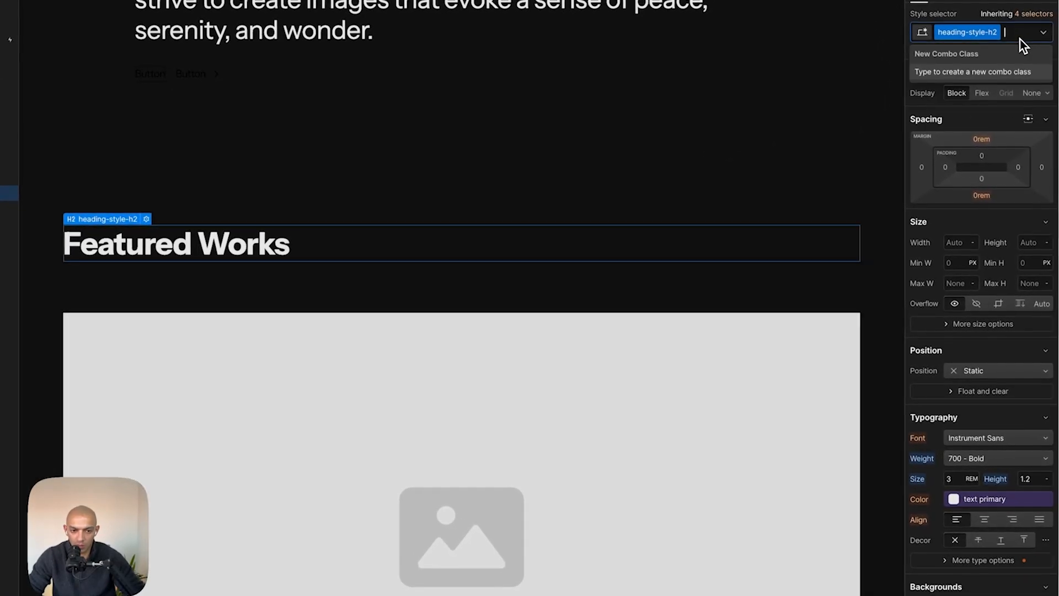
{"action": "key", "text": "BackSpace"}
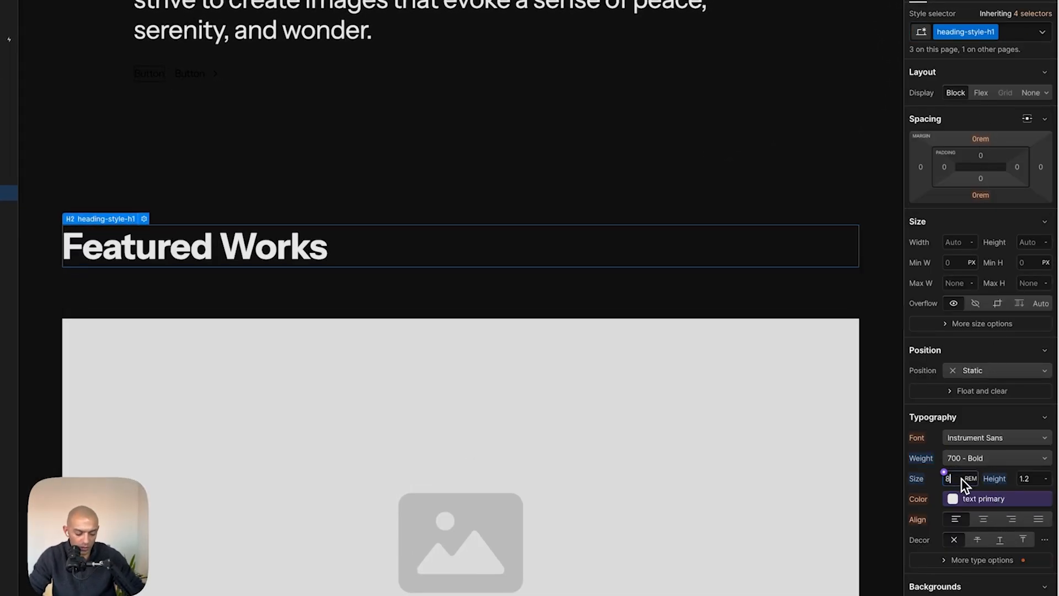
{"action": "key", "text": "BackSpace"}
{"action": "type", "text": "5"}
{"action": "key", "text": "Return"}
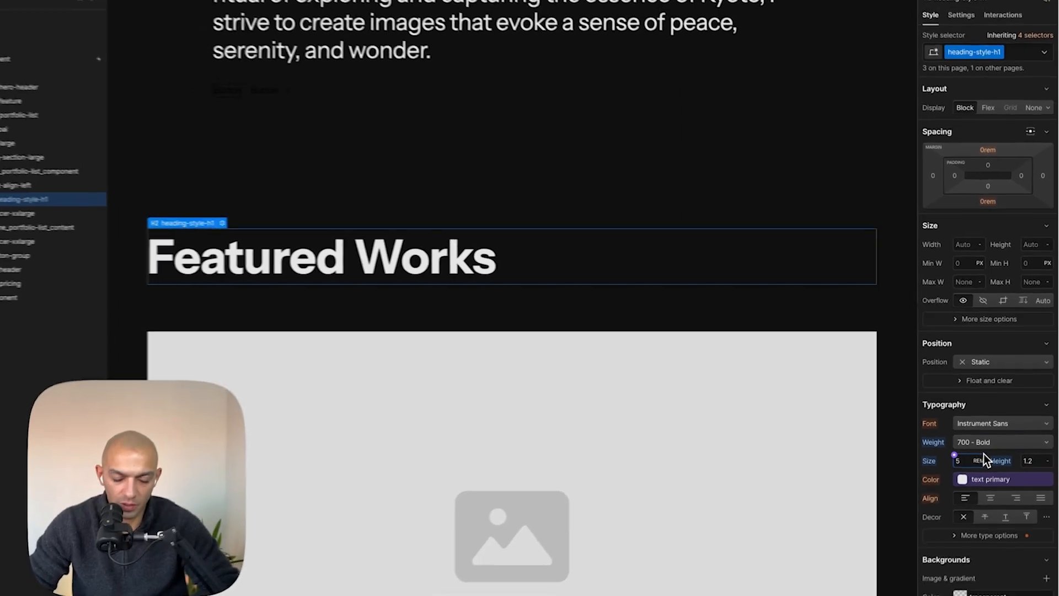
- Wrap the Featured Works heading in a new div block
{"action": "key", "text": "super+Tab"}
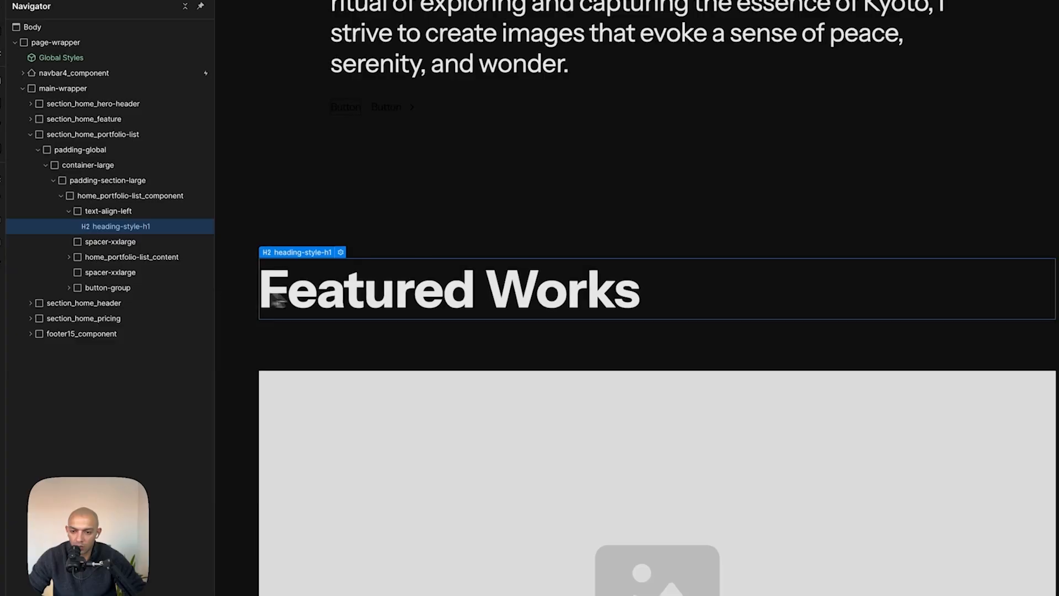
{"action": "right_click", "coordinate": [96, 226]}
{"action": "mouse_move", "coordinate": [161, 269]}
- Measure the Featured Works heading width in Figma and convert 444 px to rem by dividing by 16
{"action": "key", "text": "super+Tab"}
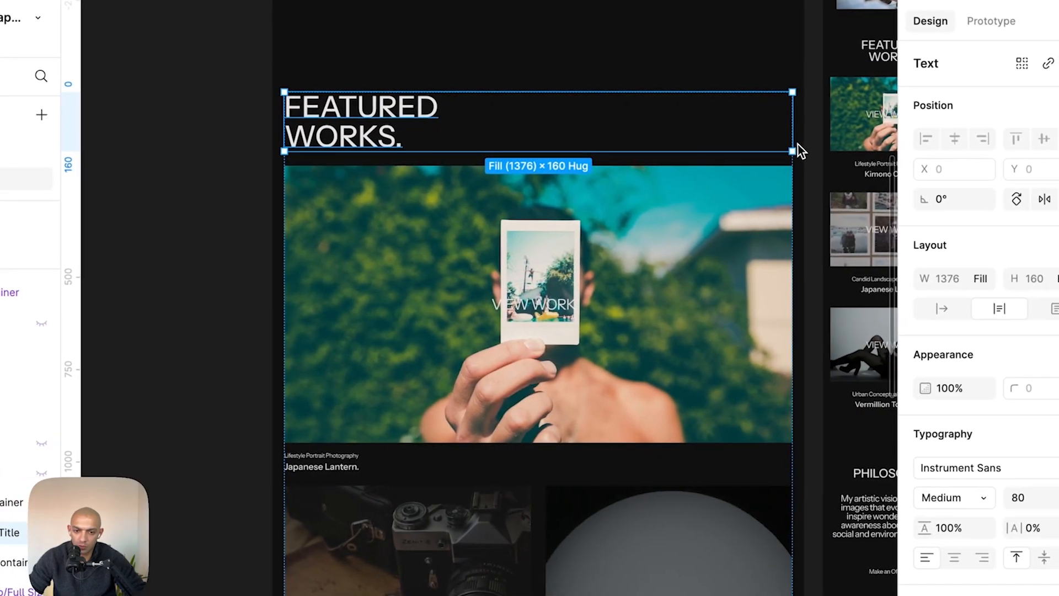
{"action": "left_click_drag", "start_coordinate": [934, 152], "coordinate": [597, 165]}
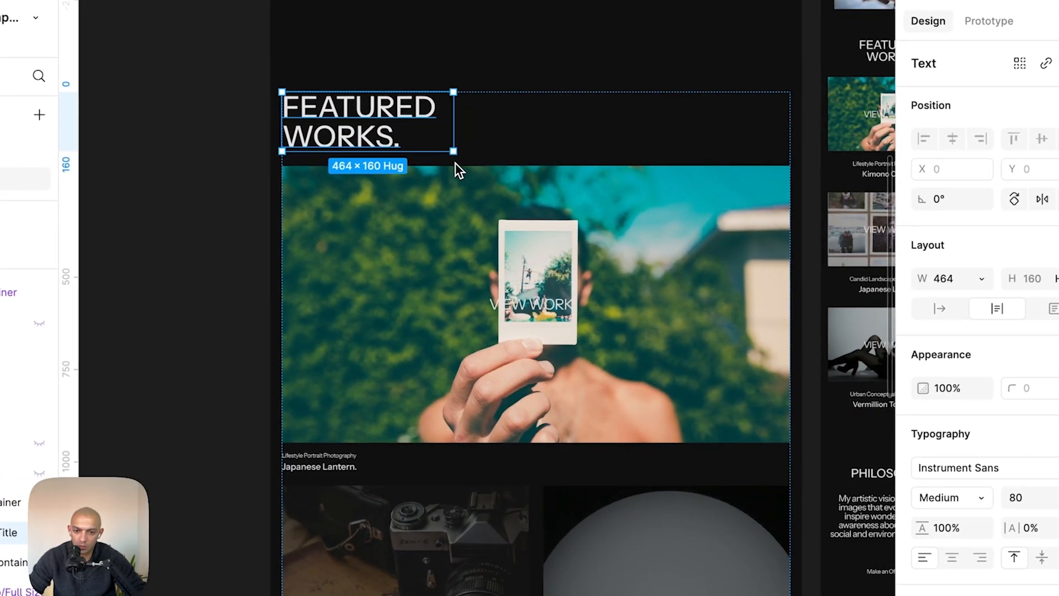
{"action": "key", "text": "super+Tab"}
{"action": "key", "text": "super+space"}
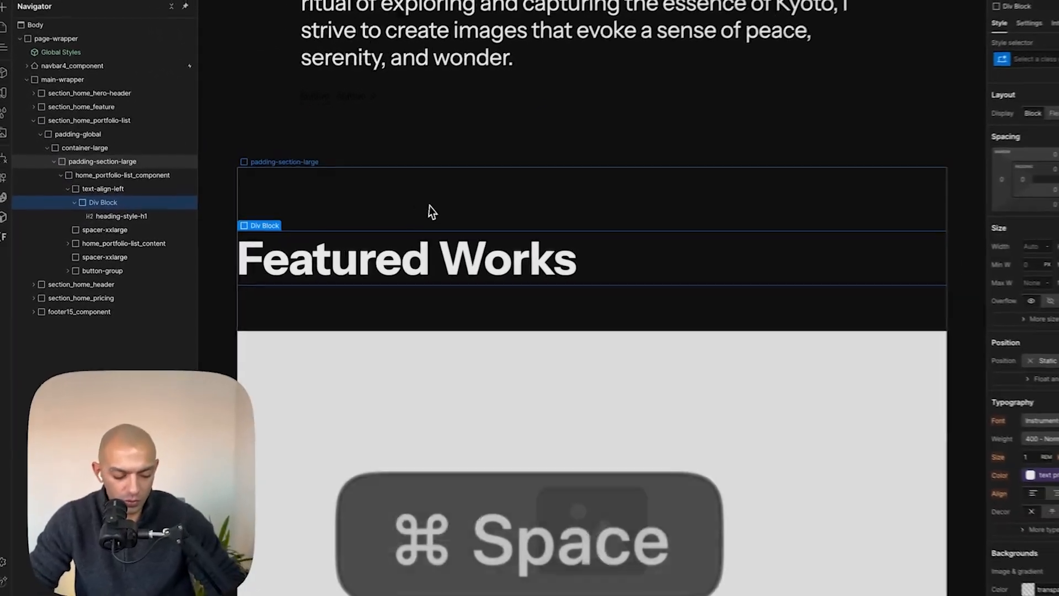
{"action": "type", "text": "444/16"}
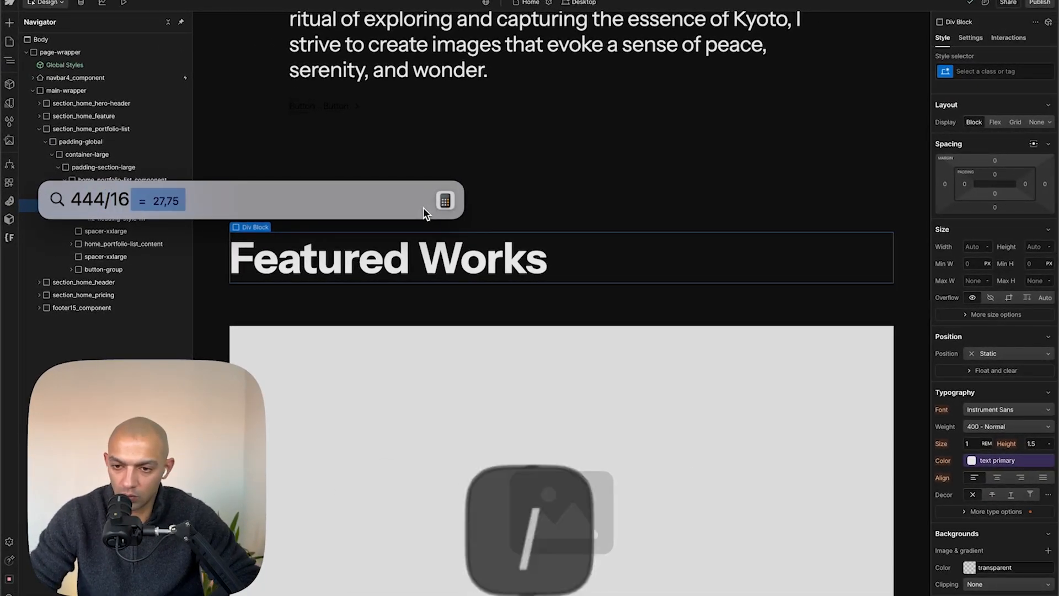
{"action": "key", "text": "Escape"}
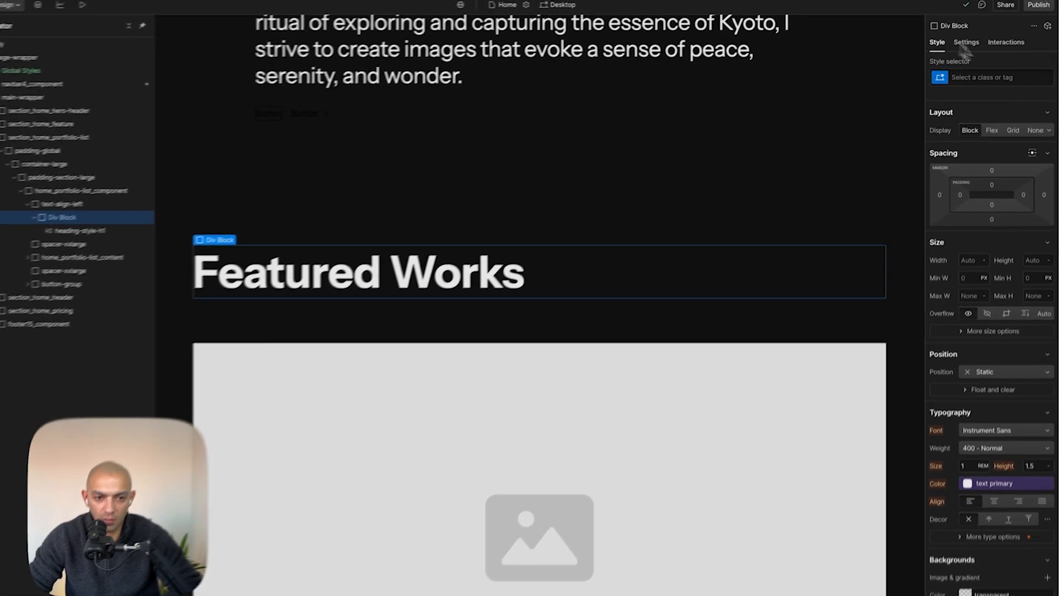
- Apply the max-width-small class to the div block wrapping the heading
{"action": "left_click", "coordinate": [1006, 72]}
{"action": "key", "text": "BackSpace"}
{"action": "type", "text": "max-wid"}
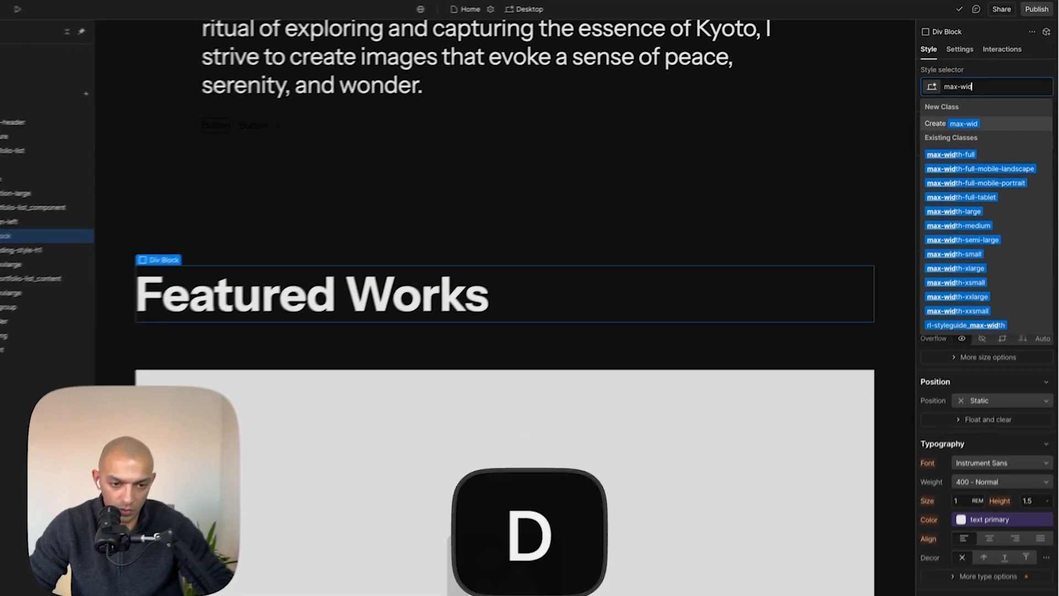
{"action": "key", "text": "Down"}
{"action": "key", "text": "Down"}
{"action": "key", "text": "Down"}
{"action": "key", "text": "Down"}
{"action": "key", "text": "Down"}
{"action": "key", "text": "Down"}
{"action": "key", "text": "Down"}
{"action": "key", "text": "Down"}
{"action": "key", "text": "Down"}
{"action": "key", "text": "Up"}
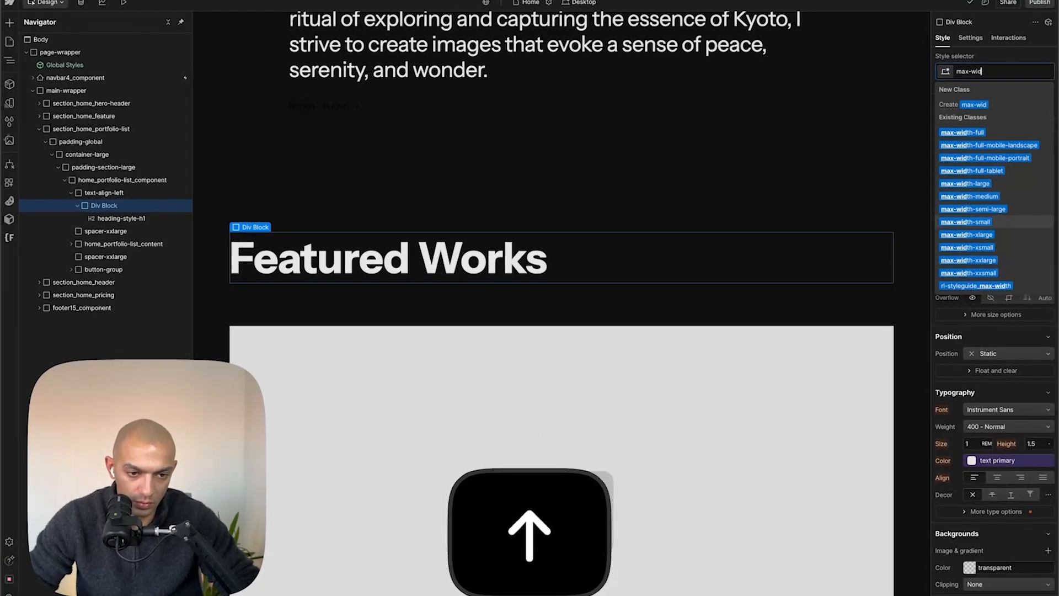
{"action": "key", "text": "Return"}
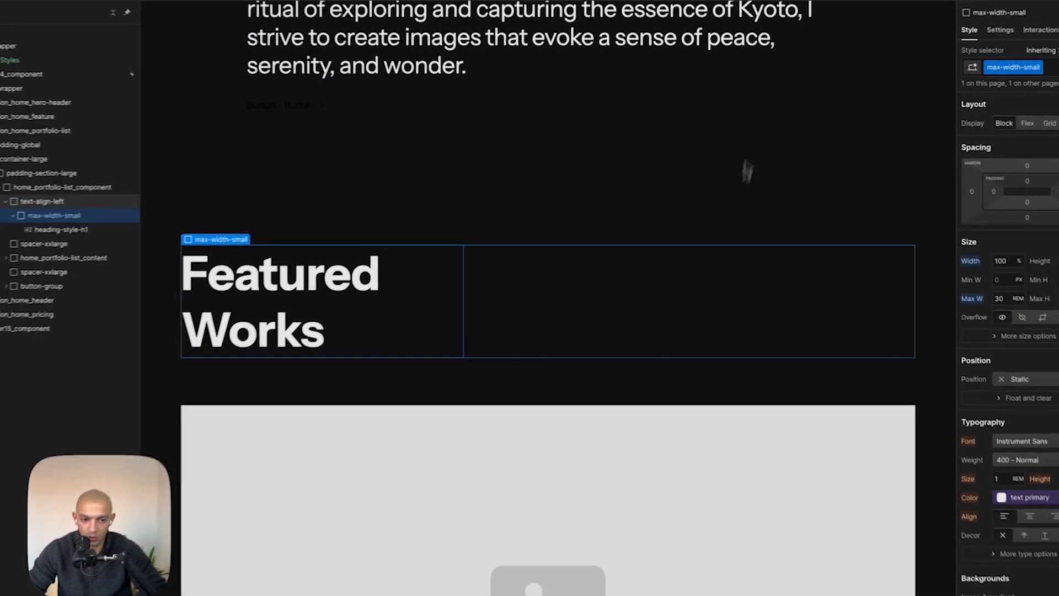
- Set the heading's font weight to 500 - Medium
{"action": "left_click", "coordinate": [699, 320]}
{"action": "scroll", "coordinate": [699, 320], "scroll_direction": "up", "scroll_amount": 2}
{"action": "scroll", "coordinate": [699, 320], "scroll_direction": "down", "scroll_amount": 3}
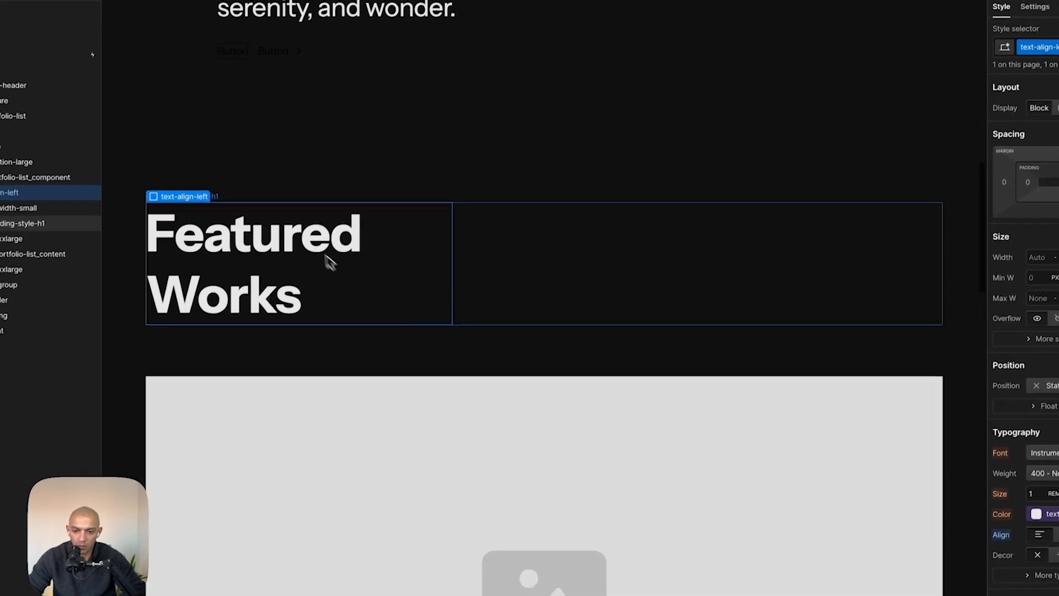
{"action": "left_click", "coordinate": [330, 297]}
{"action": "left_click", "coordinate": [974, 419]}
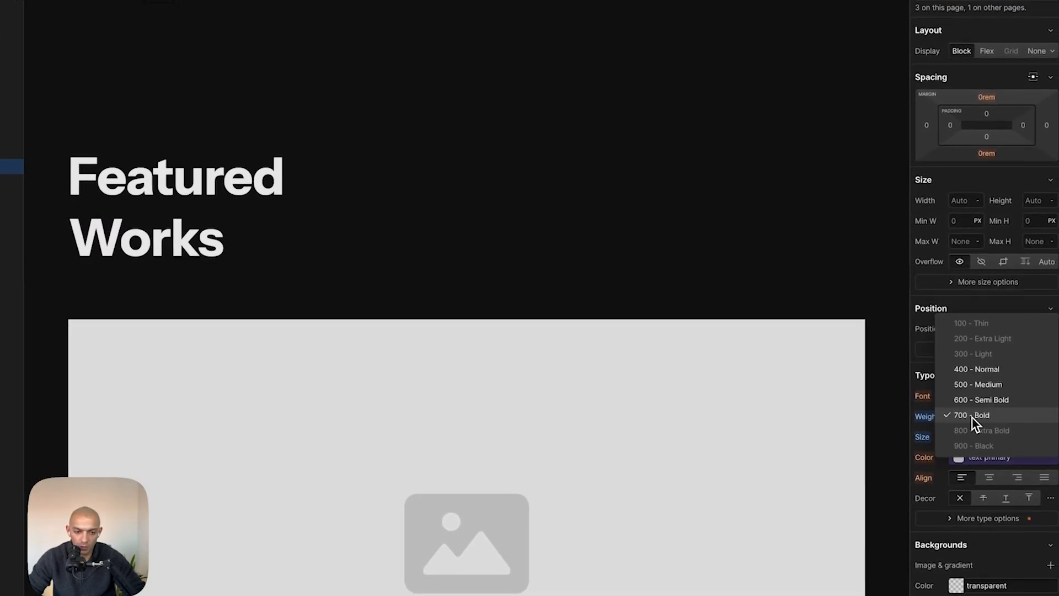
{"action": "left_click", "coordinate": [987, 383]}
- Compare the Featured Works heading and portfolio section with the Figma mockup
{"action": "key", "text": "super+Tab"}
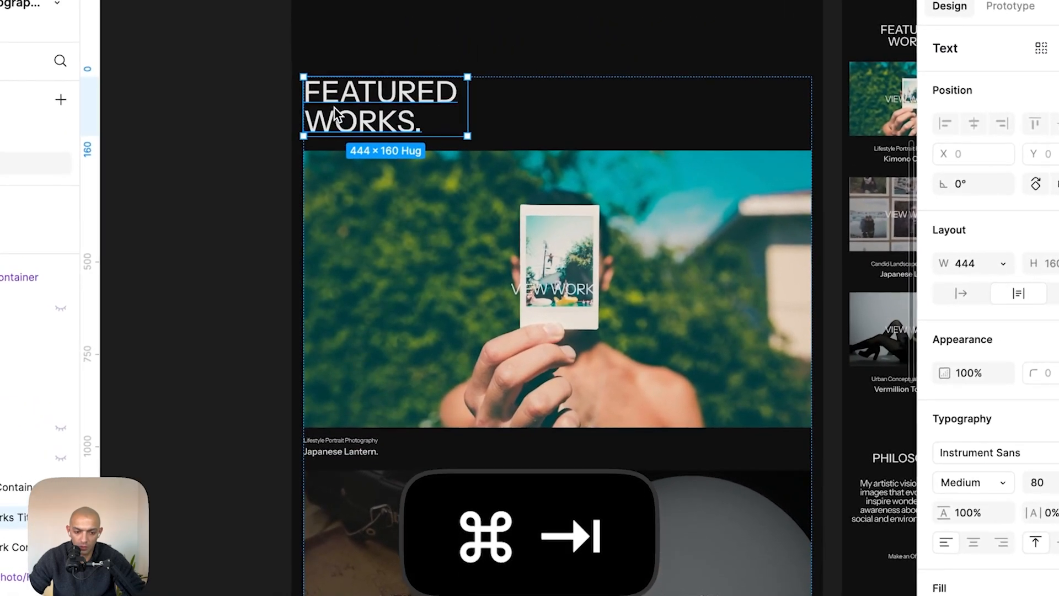
{"action": "key", "text": "super+Tab"}
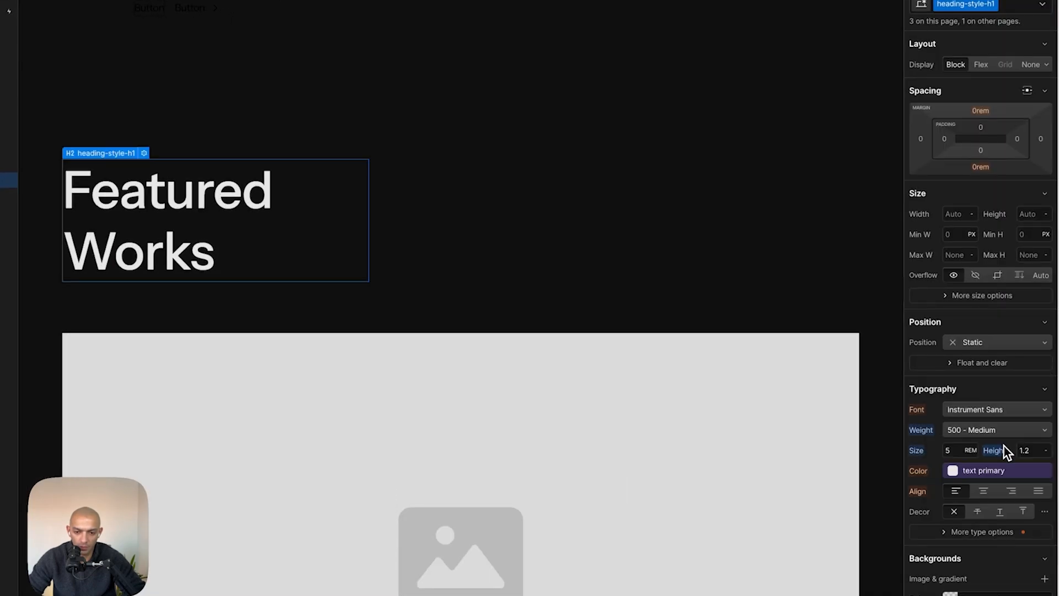
{"action": "key", "text": "super+Tab"}
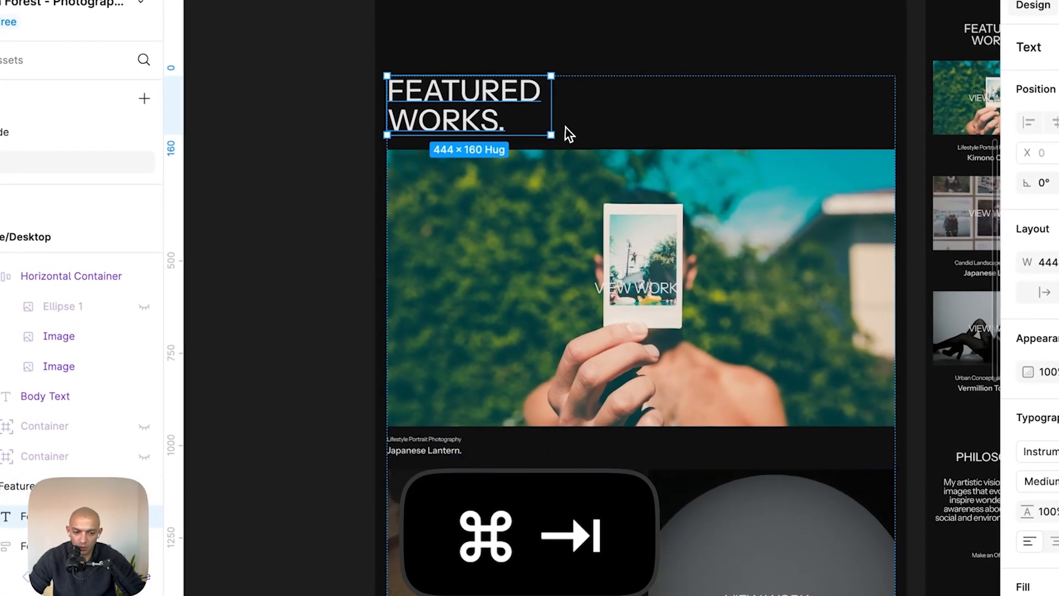
{"action": "key", "text": "super+Tab"}
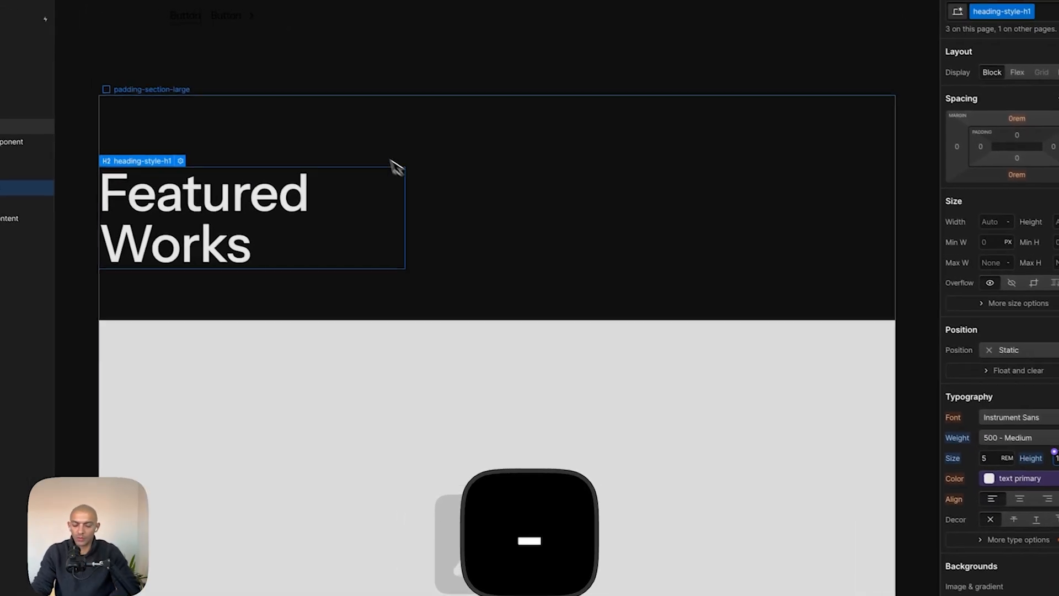
{"action": "left_click", "coordinate": [321, 131]}
{"action": "left_click", "coordinate": [974, 546]}
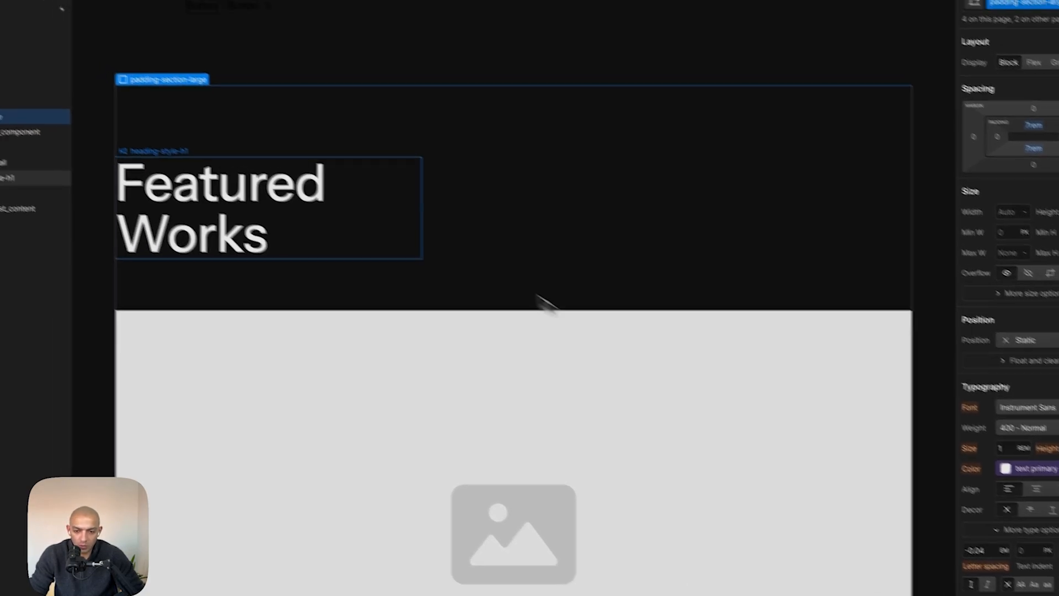
{"action": "left_click", "coordinate": [251, 212]}
{"action": "left_click", "coordinate": [529, 83]}
{"action": "scroll", "coordinate": [682, 426], "scroll_direction": "down", "scroll_amount": 9}
{"action": "scroll", "coordinate": [683, 432], "scroll_direction": "up", "scroll_amount": 6}
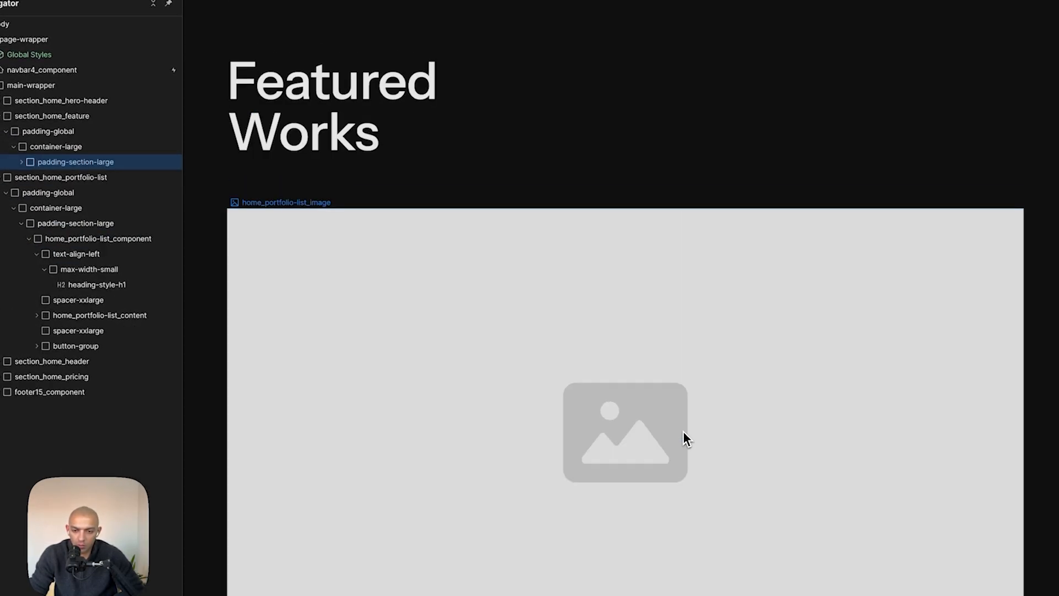
- Upload the images Container.png, Image copy.png and Image-1.png from the untitled folder to the site's assets
{"action": "left_click", "coordinate": [153, 6]}
{"action": "double_click", "coordinate": [540, 318]}
{"action": "left_click", "coordinate": [306, 345]}
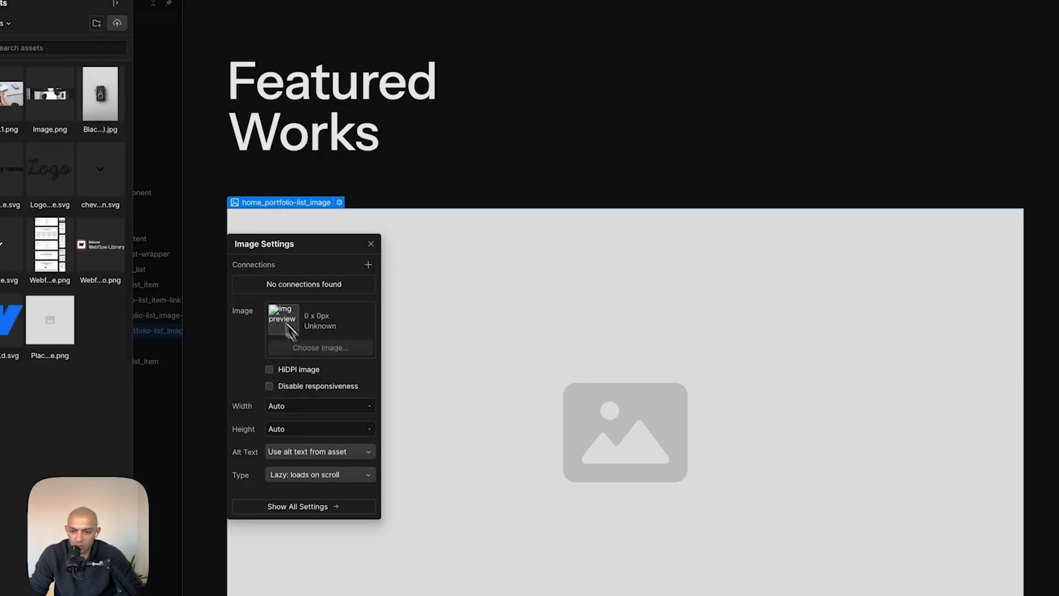
{"action": "left_click", "coordinate": [133, 52]}
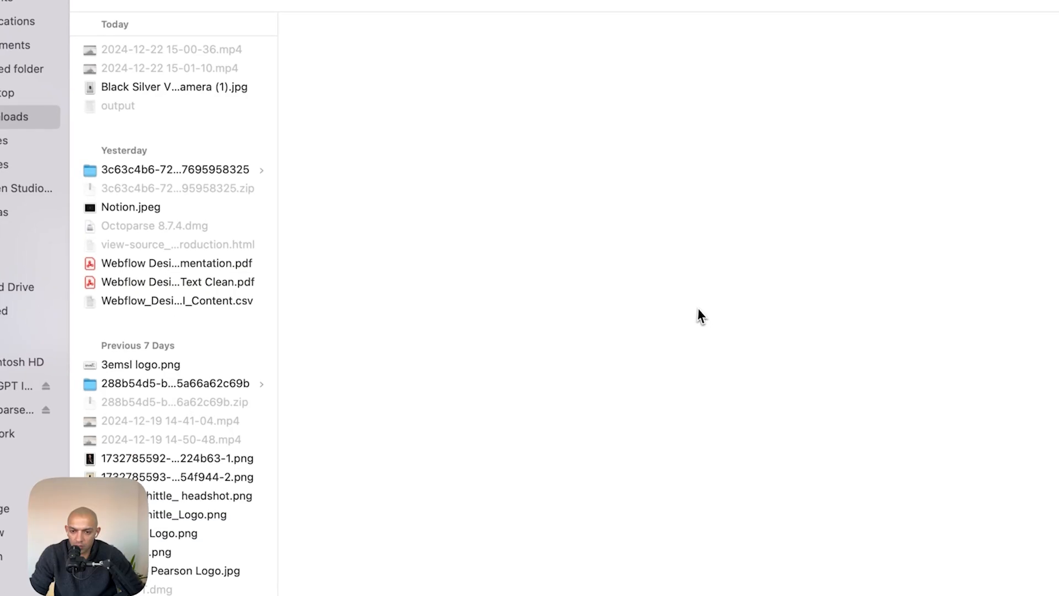
{"action": "left_click", "coordinate": [55, 78]}
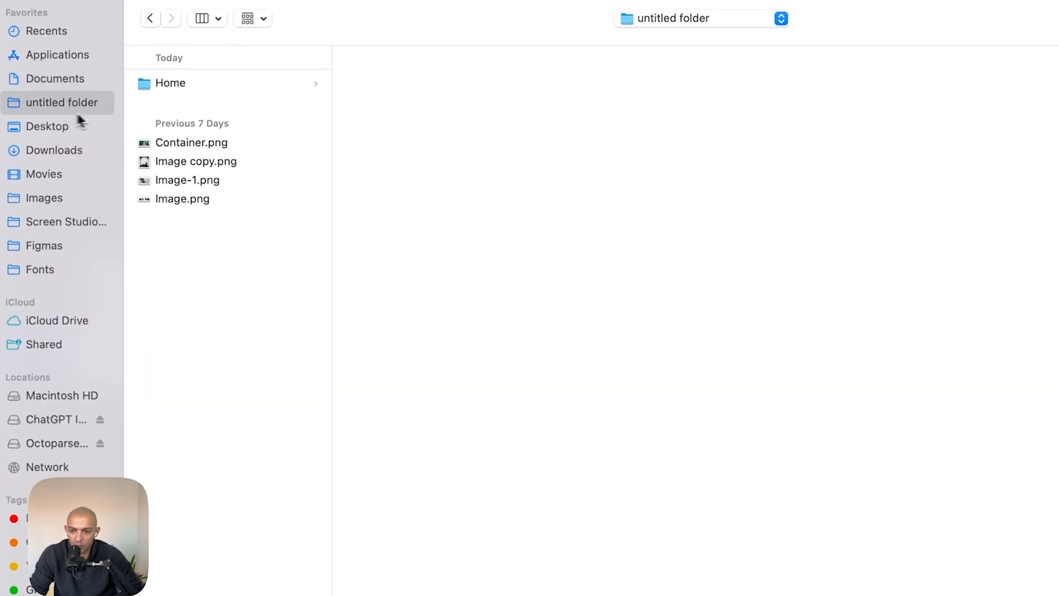
{"action": "left_click", "coordinate": [216, 165], "text": "super"}
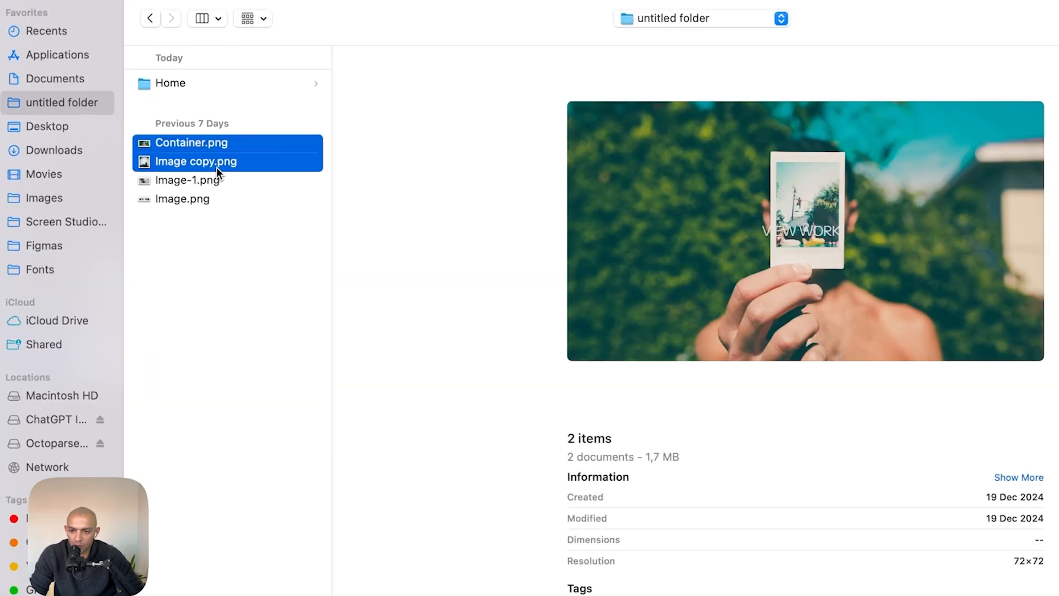
{"action": "left_click", "coordinate": [196, 198], "text": "super"}
{"action": "left_click", "coordinate": [197, 186], "text": "super"}
{"action": "left_click", "coordinate": [196, 197], "text": "super"}
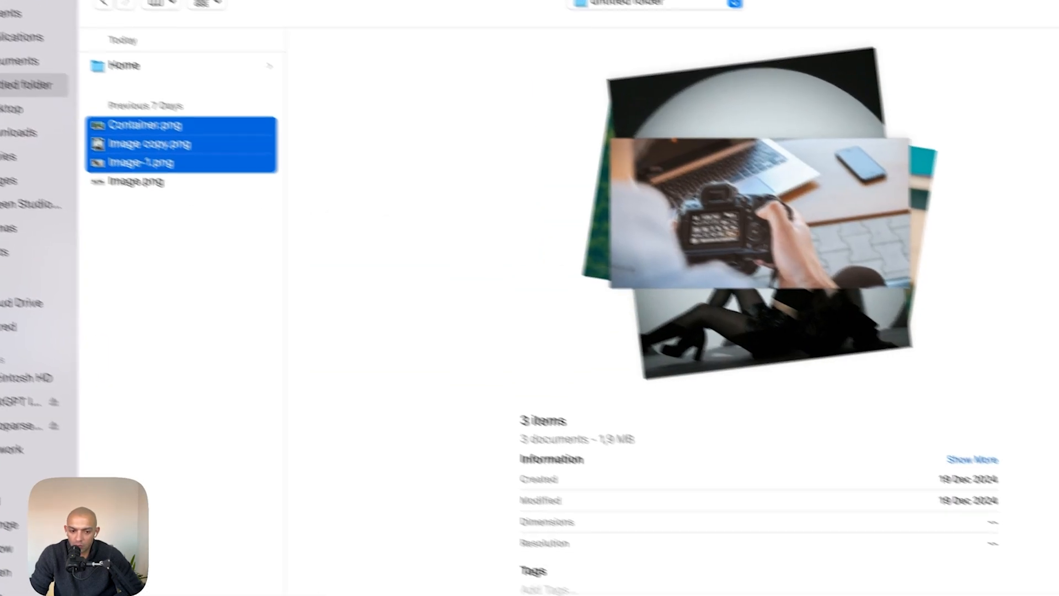
{"action": "key", "text": "Return"}
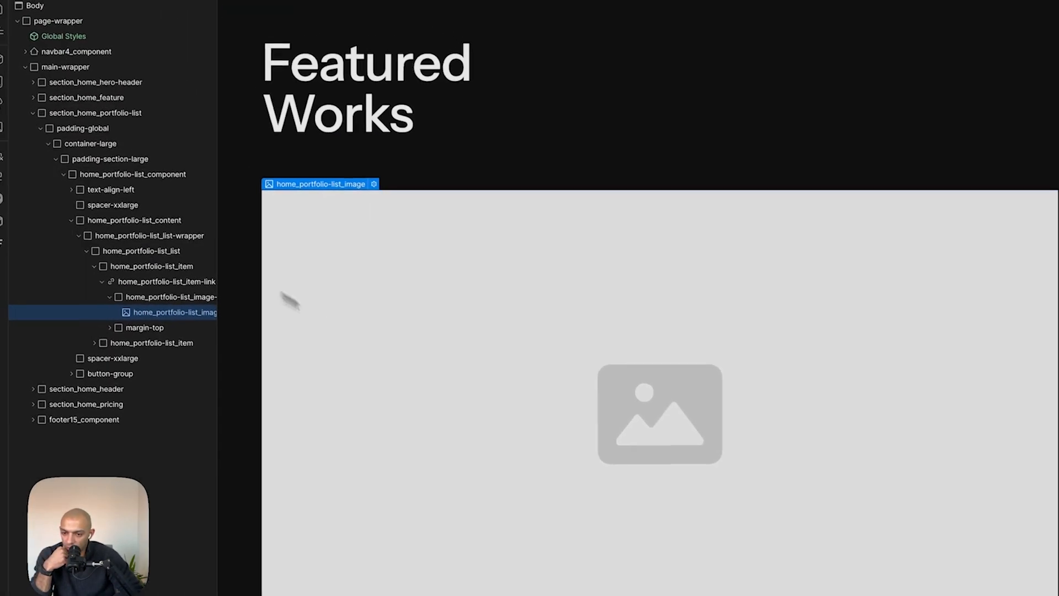
- Set the first portfolio item's image to Container.png
{"action": "double_click", "coordinate": [487, 391]}
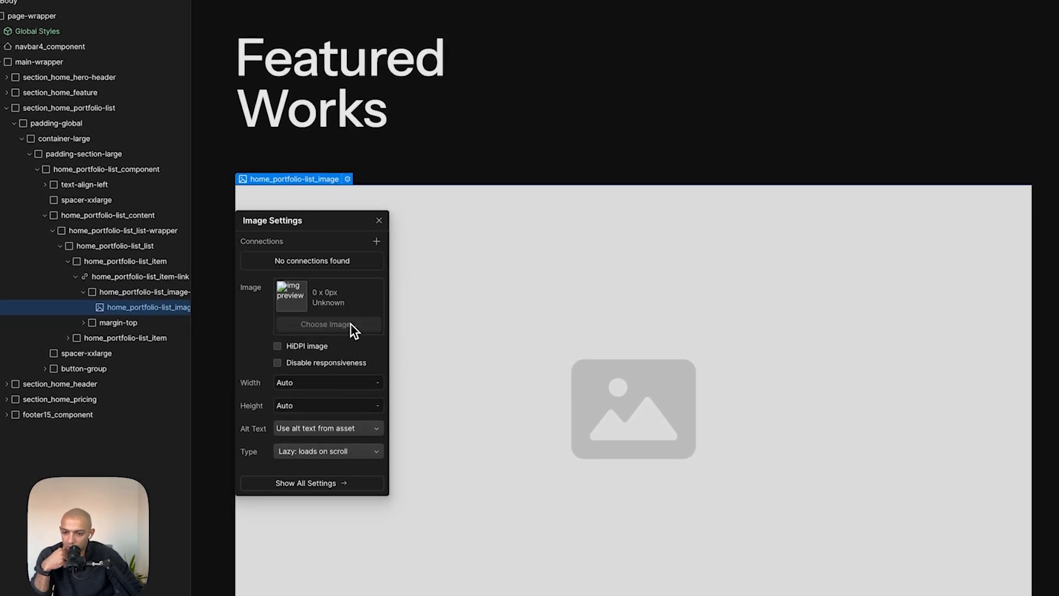
{"action": "left_click", "coordinate": [329, 324]}
{"action": "left_click", "coordinate": [44, 104]}
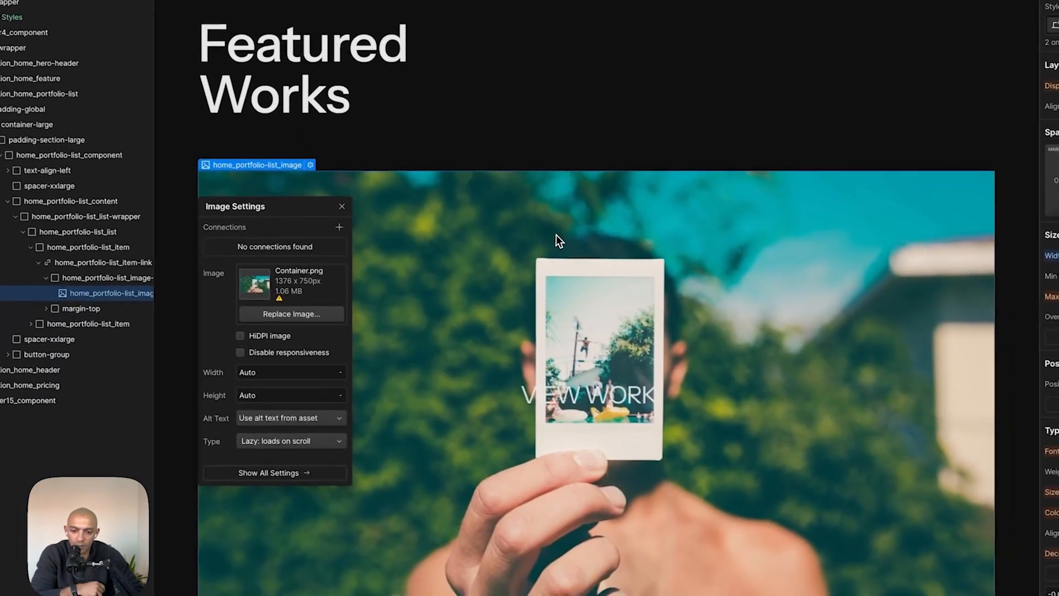
{"action": "left_click", "coordinate": [614, 269]}
- Copy the subtitle "Lifestyle Portrait Photography" from the Figma mockup and paste it into the first portfolio item's description text
{"action": "scroll", "coordinate": [814, 264], "scroll_direction": "down", "scroll_amount": 5}
{"action": "key", "text": "super+Tab"}
{"action": "left_click", "coordinate": [409, 412]}
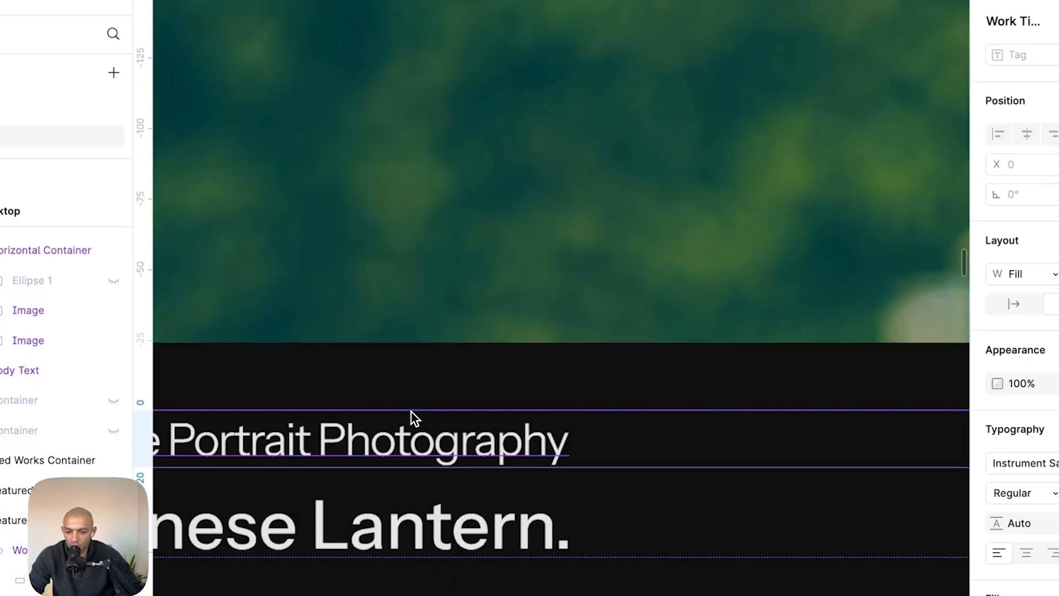
{"action": "scroll", "coordinate": [412, 412], "scroll_direction": "left", "scroll_amount": 5}
{"action": "scroll", "coordinate": [411, 412], "scroll_direction": "down", "scroll_amount": 3}
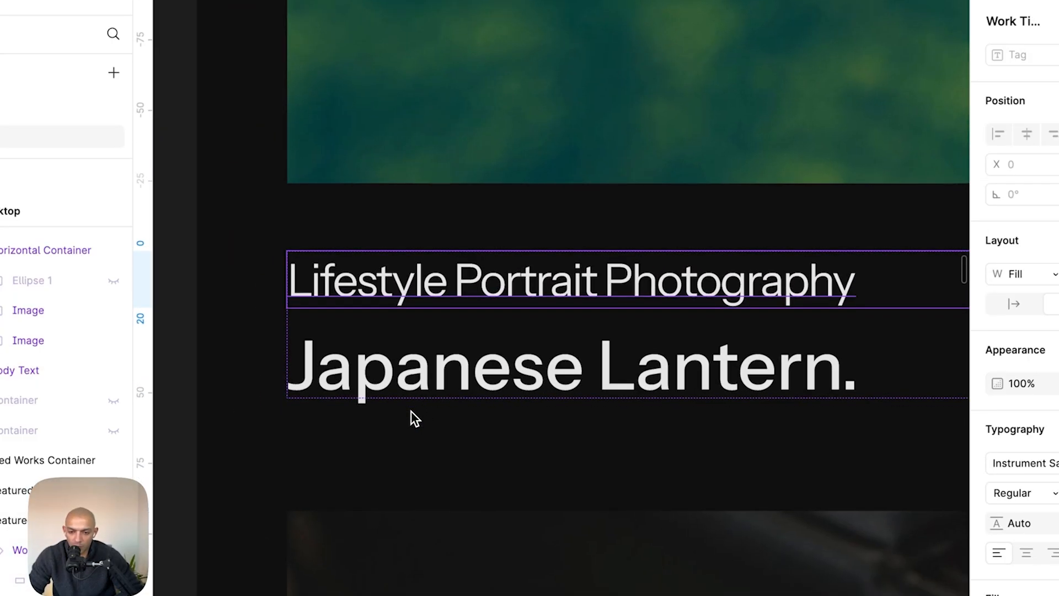
{"action": "scroll", "coordinate": [411, 411], "scroll_direction": "down", "scroll_amount": 3}
{"action": "double_click", "coordinate": [496, 330]}
{"action": "key", "text": "super+c"}
{"action": "key", "text": "super+Tab"}
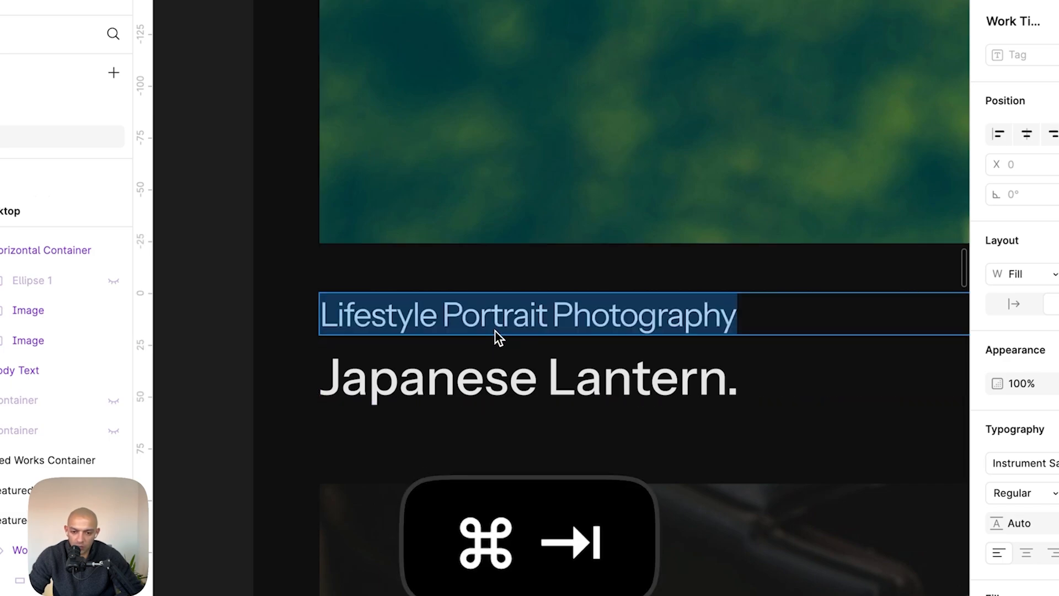
{"action": "left_click", "coordinate": [368, 327]}
{"action": "double_click", "coordinate": [367, 326]}
{"action": "key", "text": "super+v"}
{"action": "key", "text": "super+a"}
{"action": "key", "text": "super+v"}
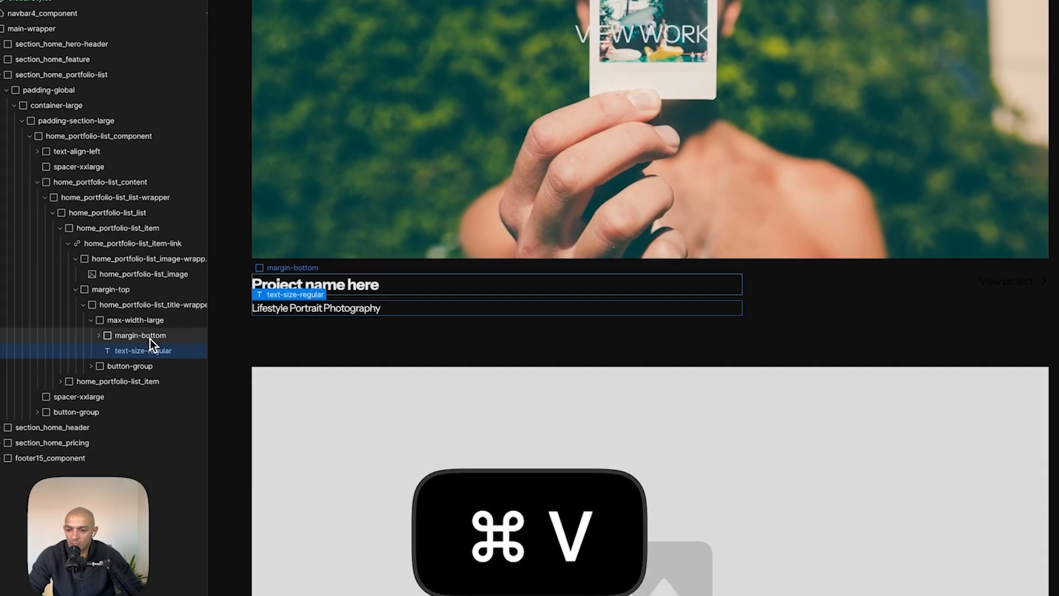
- Rearrange the first portfolio item's title wrapper so the subtitle text sits above the project name heading
{"action": "left_click", "coordinate": [149, 337]}
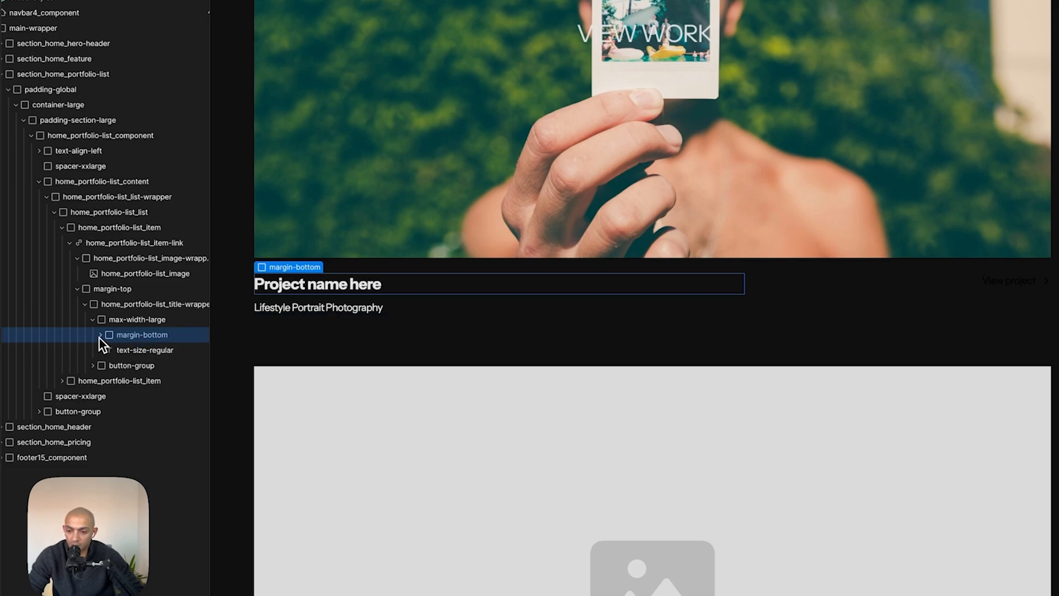
{"action": "left_click", "coordinate": [100, 335]}
{"action": "left_click", "coordinate": [144, 365]}
{"action": "left_click_drag", "start_coordinate": [146, 358], "coordinate": [146, 349]}
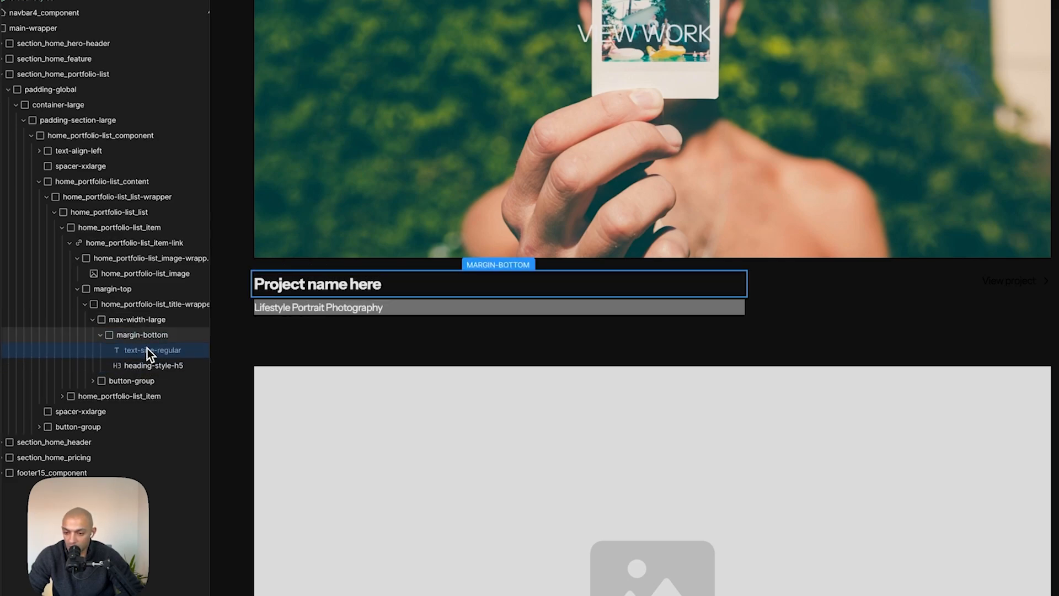
{"action": "left_click", "coordinate": [129, 367]}
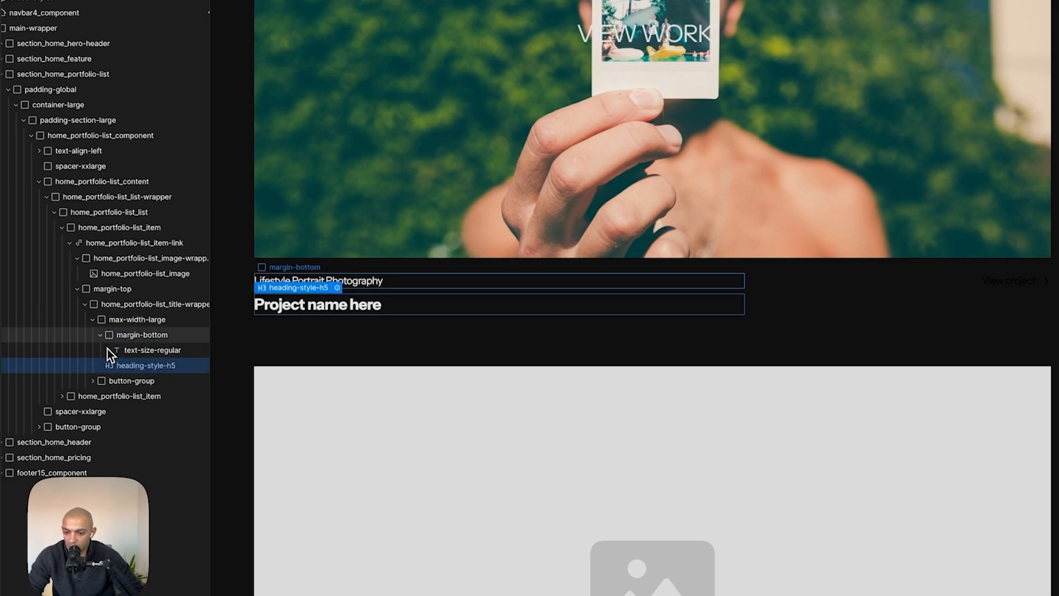
{"action": "left_click", "coordinate": [100, 334]}
- Replace the project heading with "Japanese Lantern." copied from Figma and set its font weight to 500 - Medium
{"action": "key", "text": "super+Tab"}
{"action": "double_click", "coordinate": [479, 354]}
{"action": "key", "text": "super+c"}
{"action": "key", "text": "super+Tab"}
{"action": "double_click", "coordinate": [374, 308]}
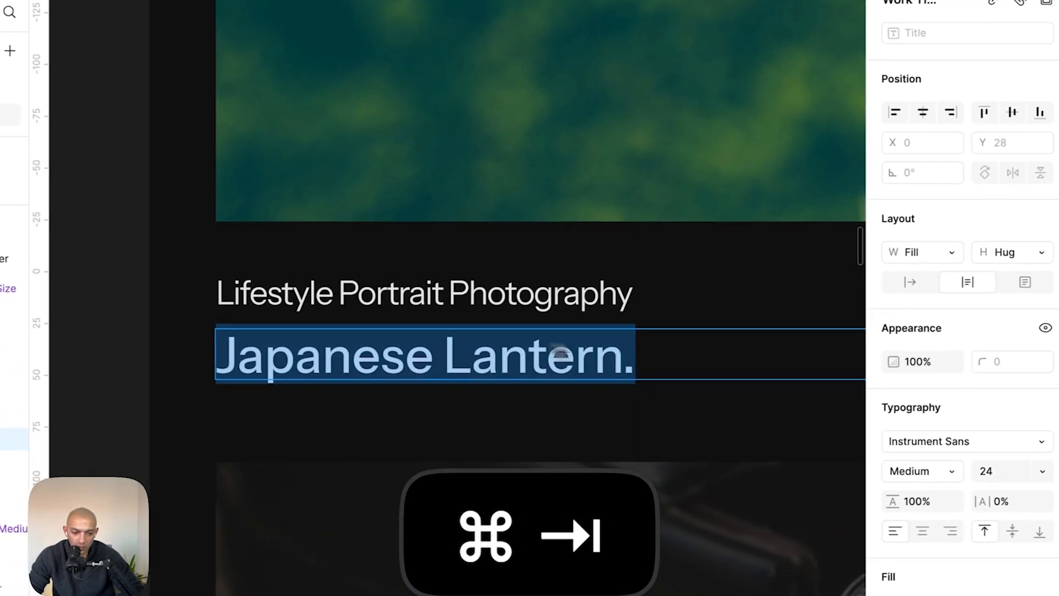
{"action": "key", "text": "super+Tab"}
{"action": "key", "text": "super+v"}
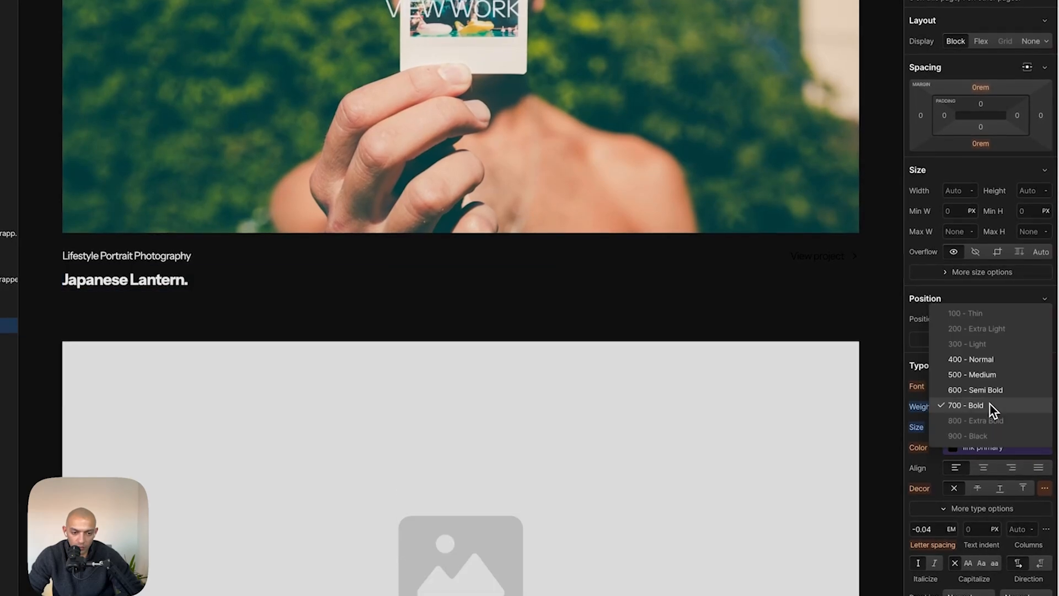
{"action": "left_click", "coordinate": [993, 376]}
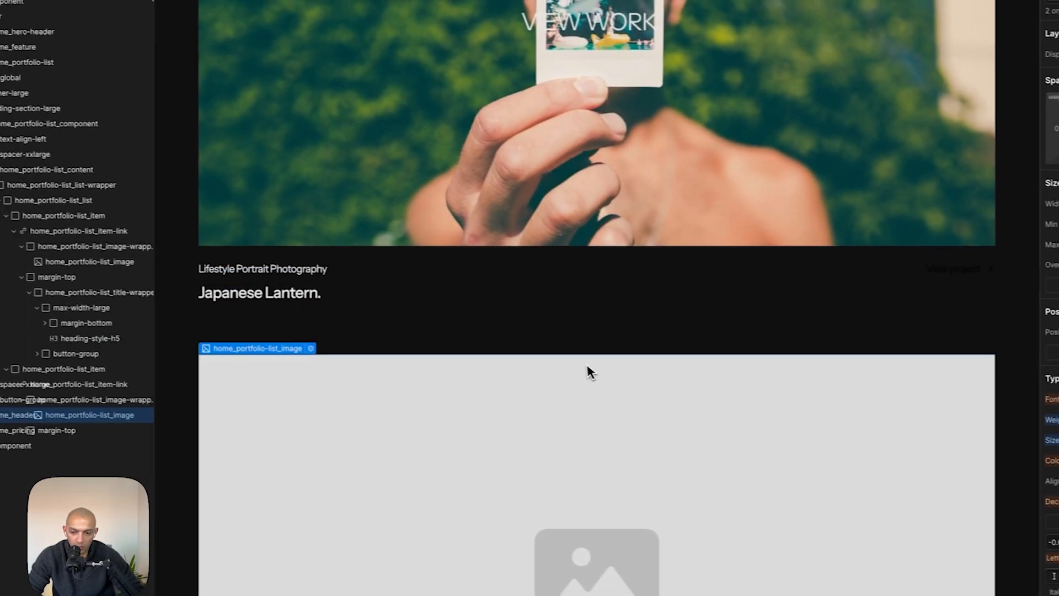
- Compare the first portfolio item's subtitle and title with the Figma mockup
{"action": "left_click", "coordinate": [586, 367]}
{"action": "left_click", "coordinate": [472, 286]}
{"action": "left_click", "coordinate": [548, 270]}
{"action": "key", "text": "super+Tab"}
{"action": "scroll", "coordinate": [641, 256], "scroll_direction": "down", "scroll_amount": 5}
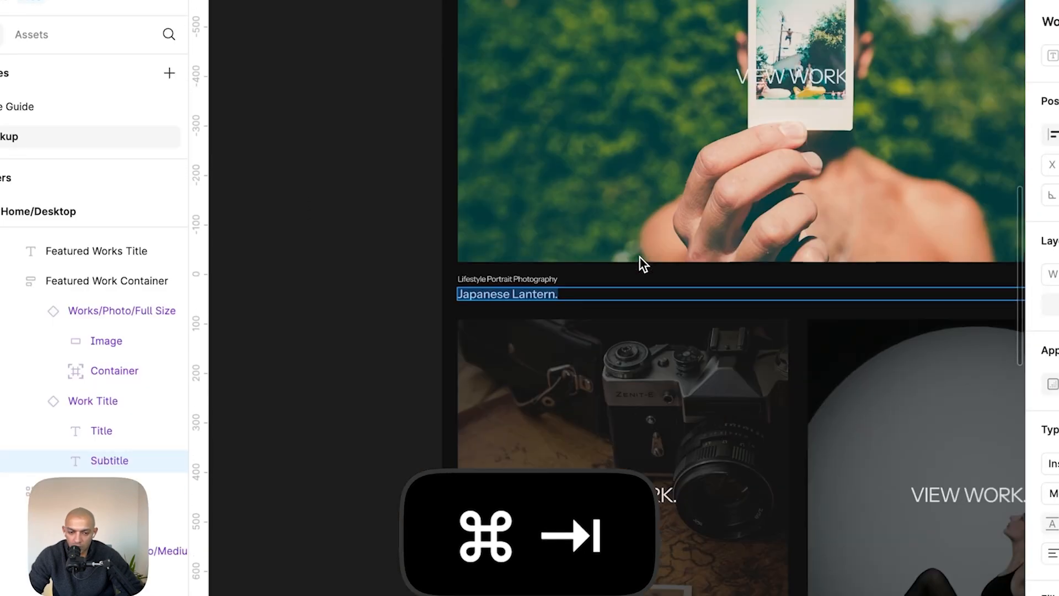
{"action": "scroll", "coordinate": [640, 257], "scroll_direction": "down", "scroll_amount": 3}
{"action": "key", "text": "super+Tab"}
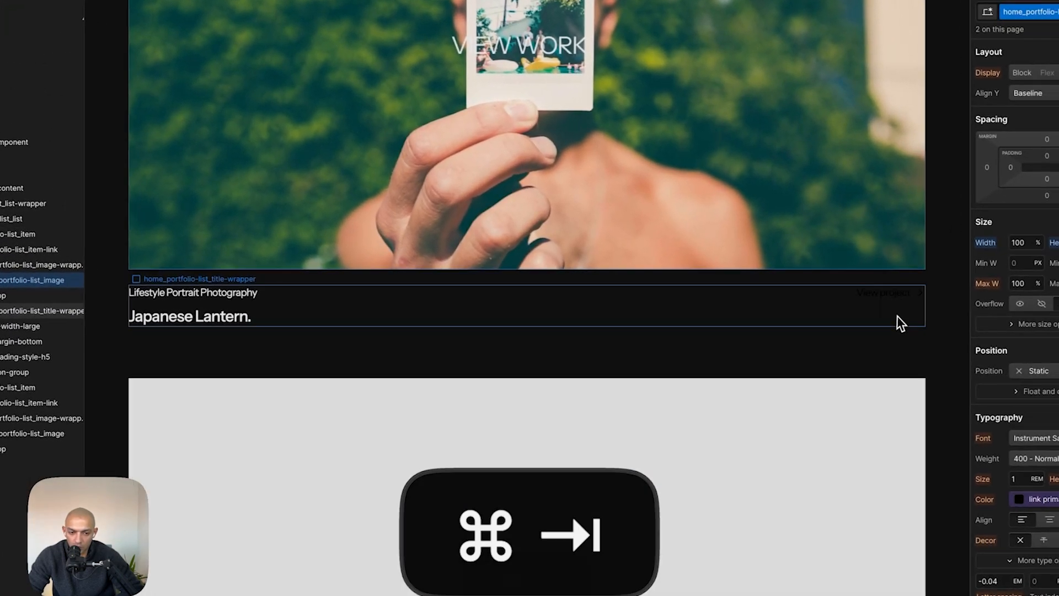
- Delete the View project button group from the first portfolio item's title wrapper
{"action": "left_click", "coordinate": [830, 324]}
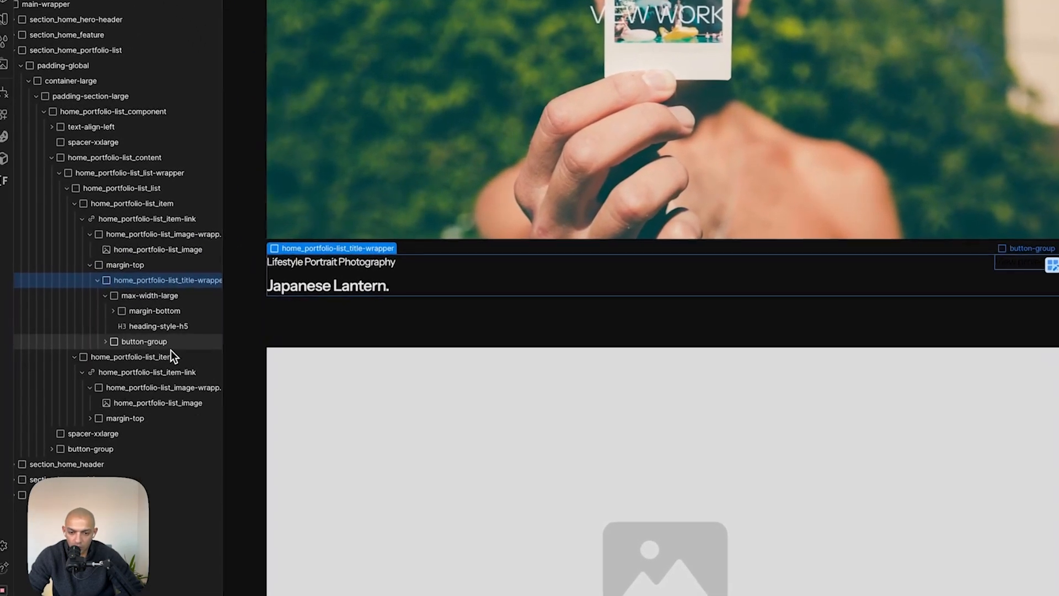
{"action": "left_click", "coordinate": [171, 346]}
{"action": "key", "text": "BackSpace"}
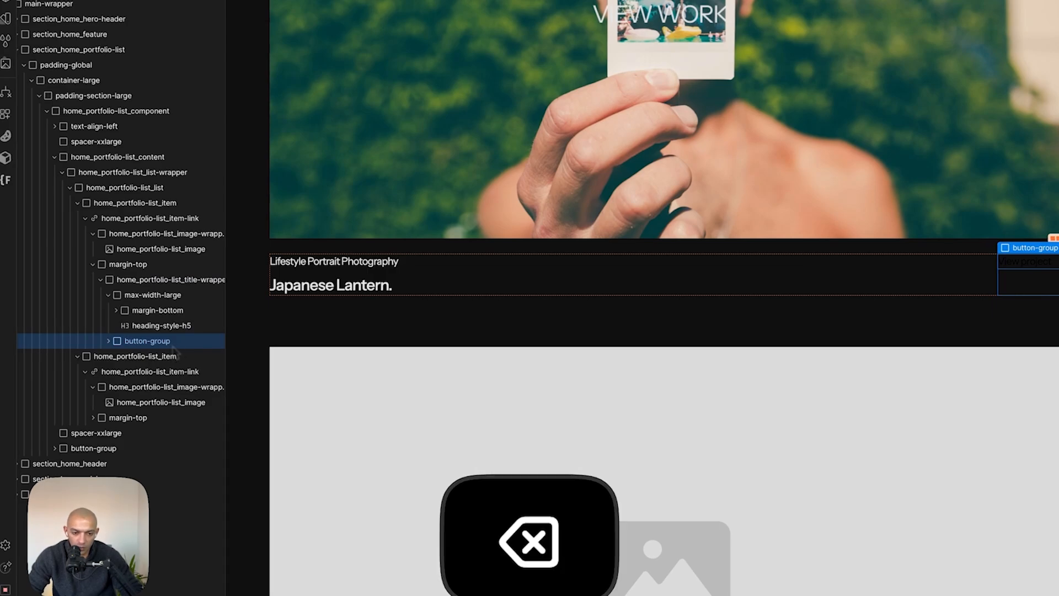
{"action": "scroll", "coordinate": [576, 395], "scroll_direction": "down", "scroll_amount": 6}
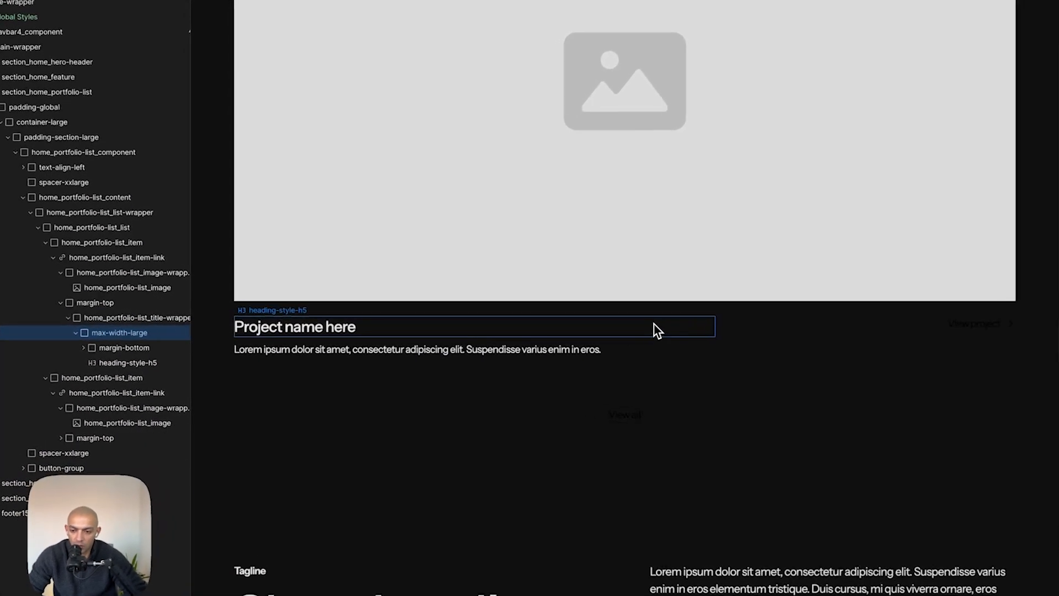
{"action": "left_click", "coordinate": [650, 329]}
{"action": "scroll", "coordinate": [553, 133], "scroll_direction": "up", "scroll_amount": 6}
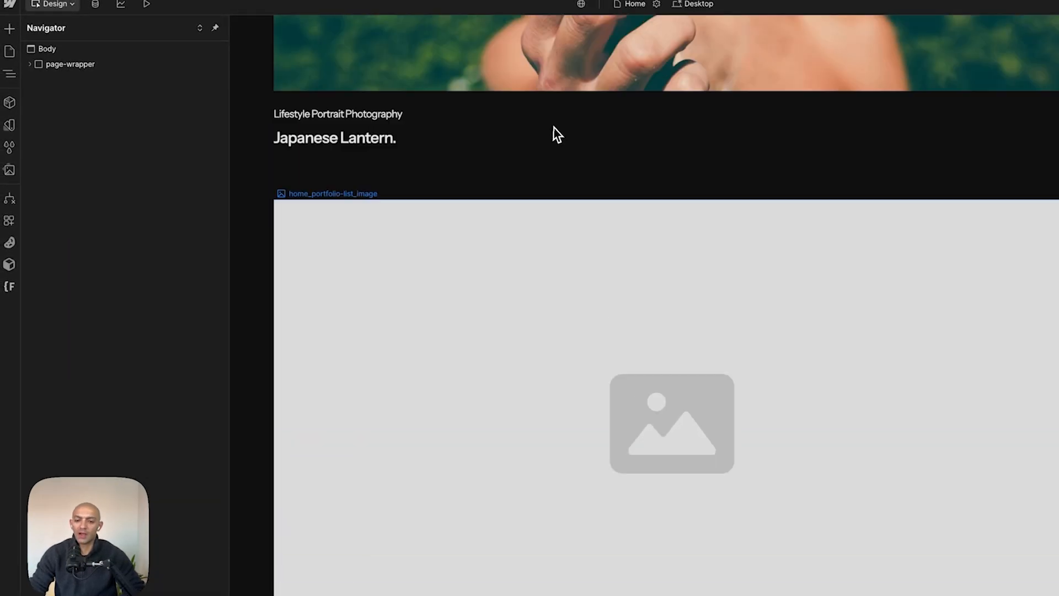
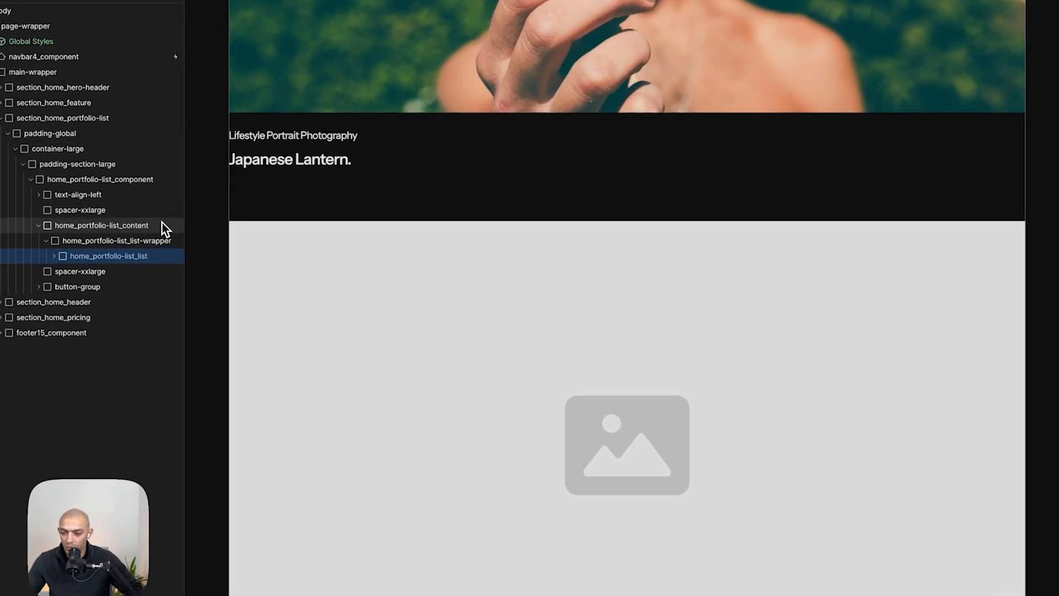
- Examine the two-column portfolio grid with Kimono Couple and Japanese Lantern in the Figma mockup
{"action": "key", "text": "super+Tab"}
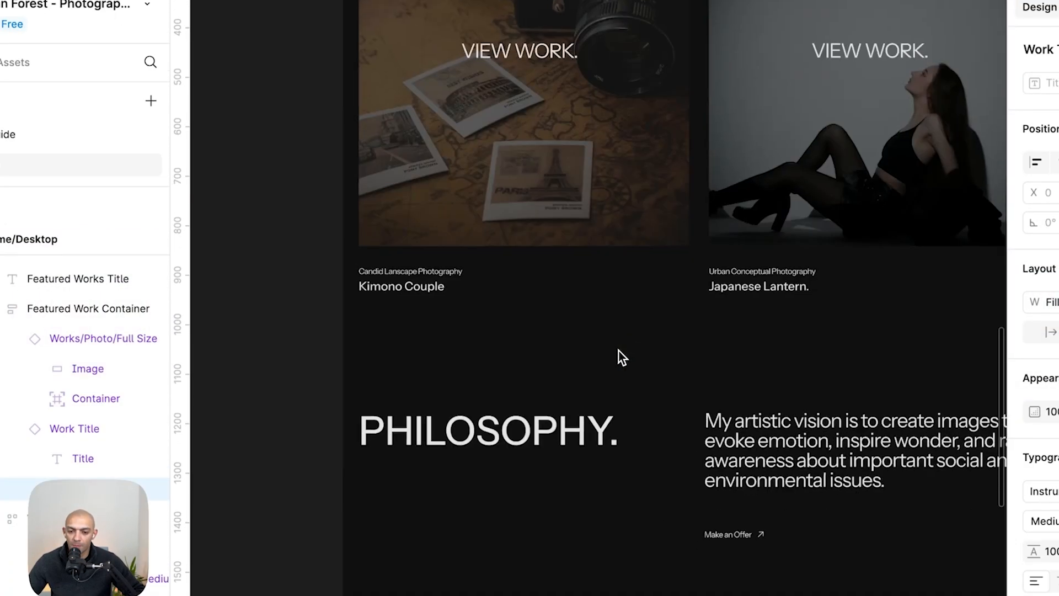
{"action": "scroll", "coordinate": [618, 351], "scroll_direction": "down", "scroll_amount": 5}
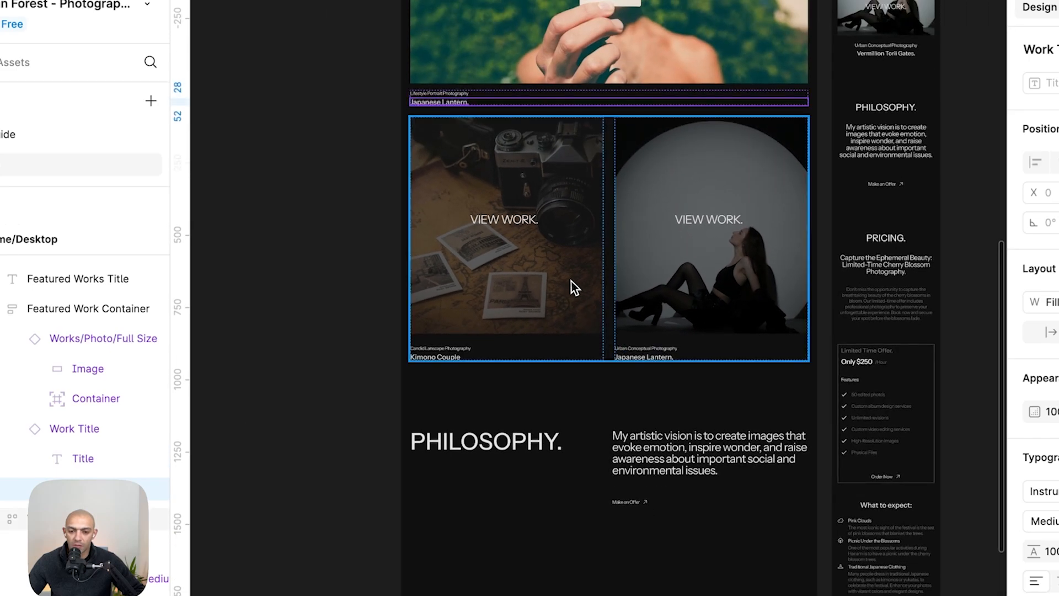
{"action": "left_click", "coordinate": [533, 269]}
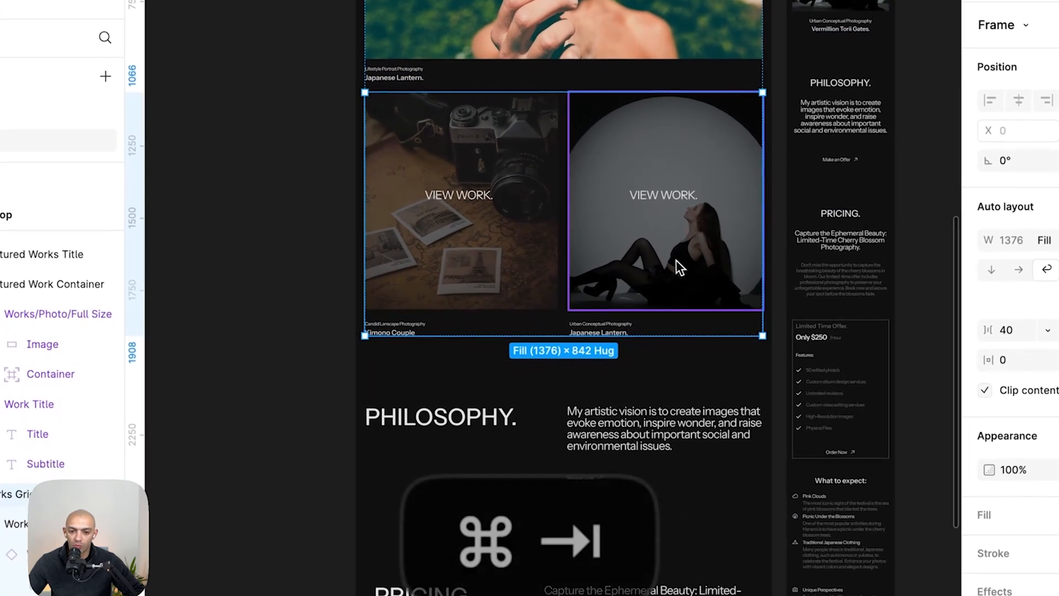
{"action": "key", "text": "super+Tab"}
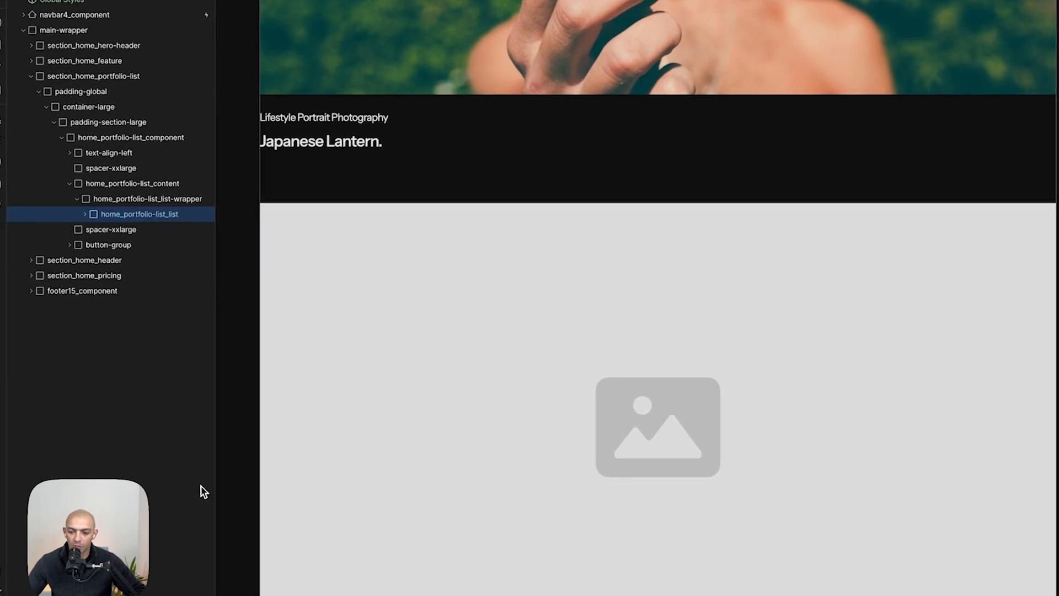
- Wrap the second portfolio list item in a new div block and give it the class home_portfolio-list_split
{"action": "left_click", "coordinate": [160, 246]}
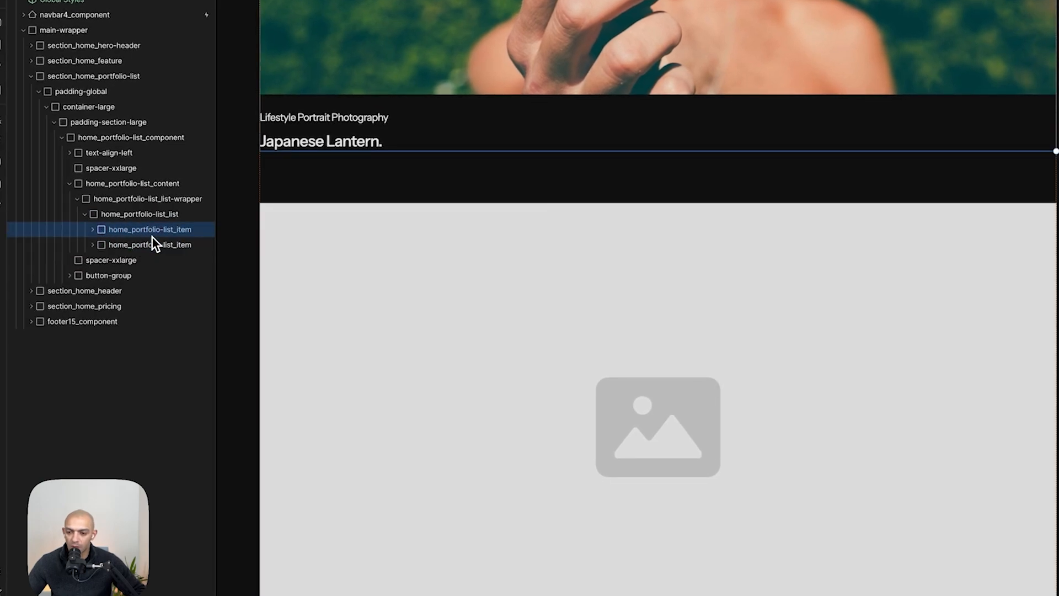
{"action": "right_click", "coordinate": [146, 242]}
{"action": "mouse_move", "coordinate": [163, 258]}
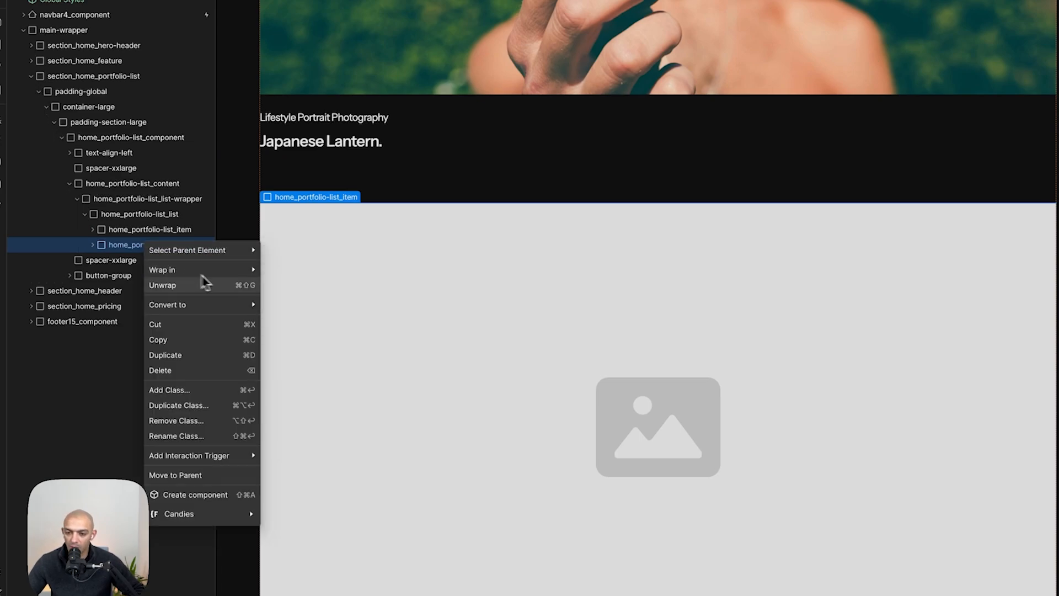
{"action": "left_click", "coordinate": [311, 275]}
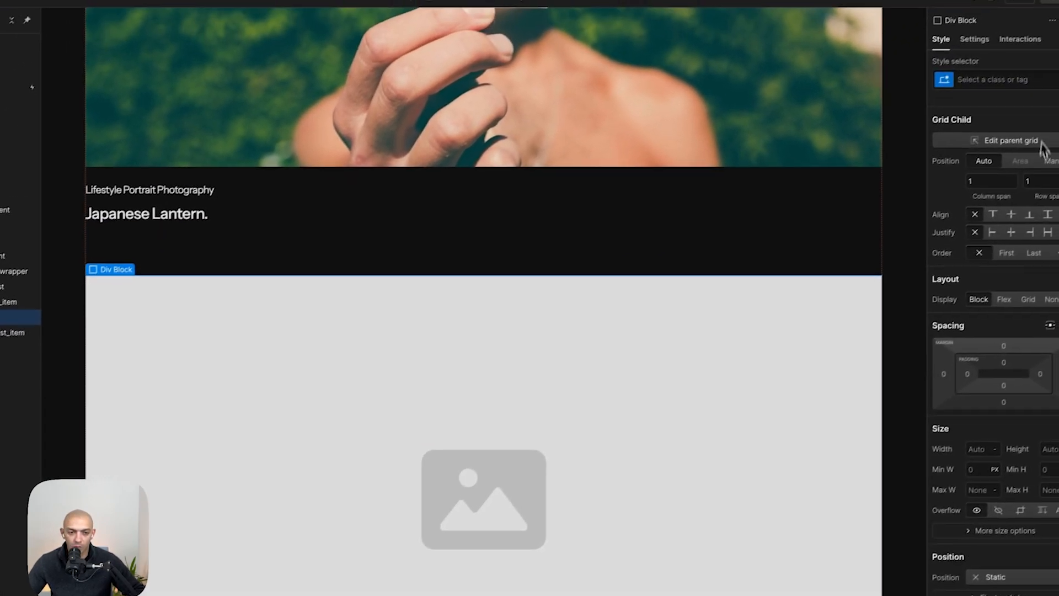
{"action": "left_click", "coordinate": [1015, 79]}
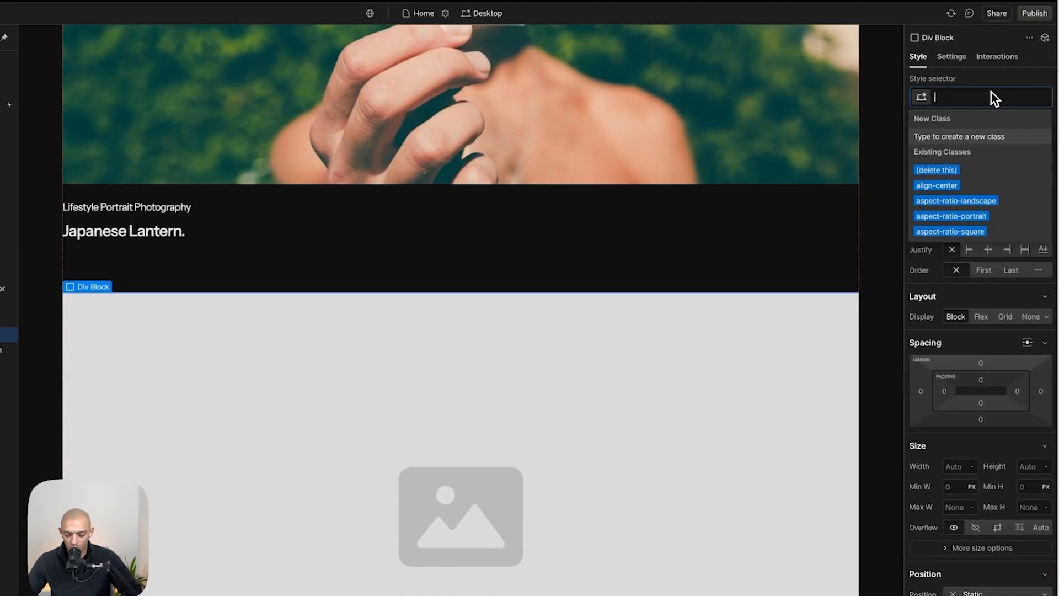
{"action": "type", "text": "home_portfolio-list_"}
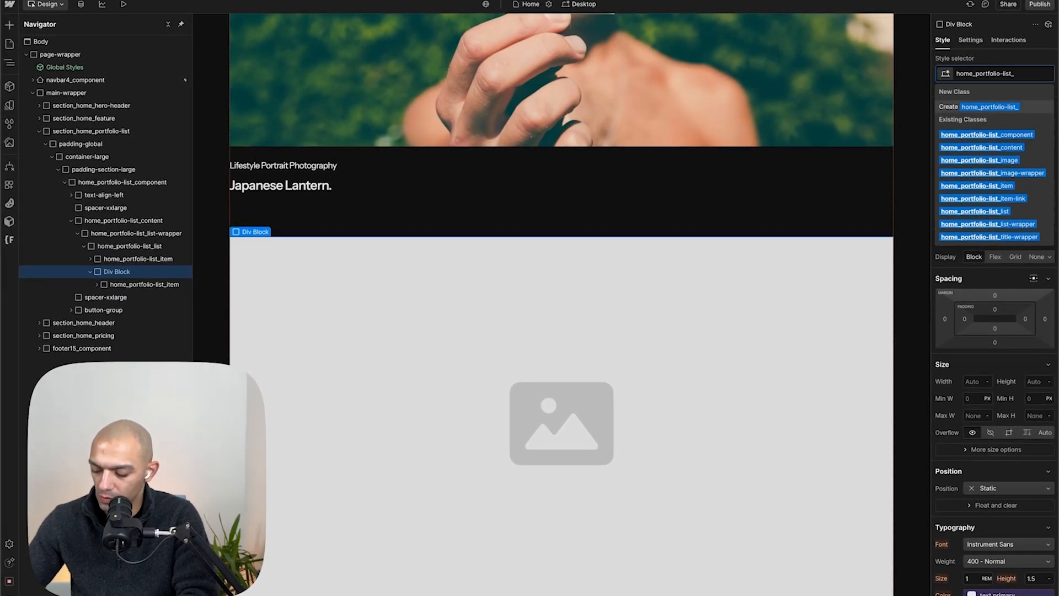
{"action": "type", "text": "split"}
{"action": "key", "text": "Return"}
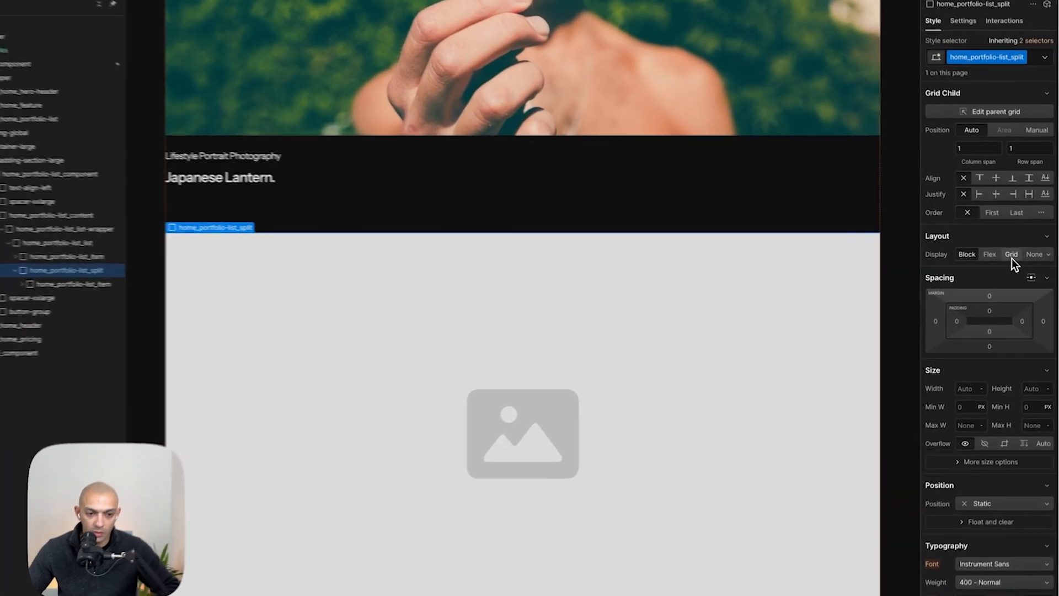
- Set the split wrapper's display to grid and duplicate the portfolio item inside it
{"action": "left_click", "coordinate": [1016, 257]}
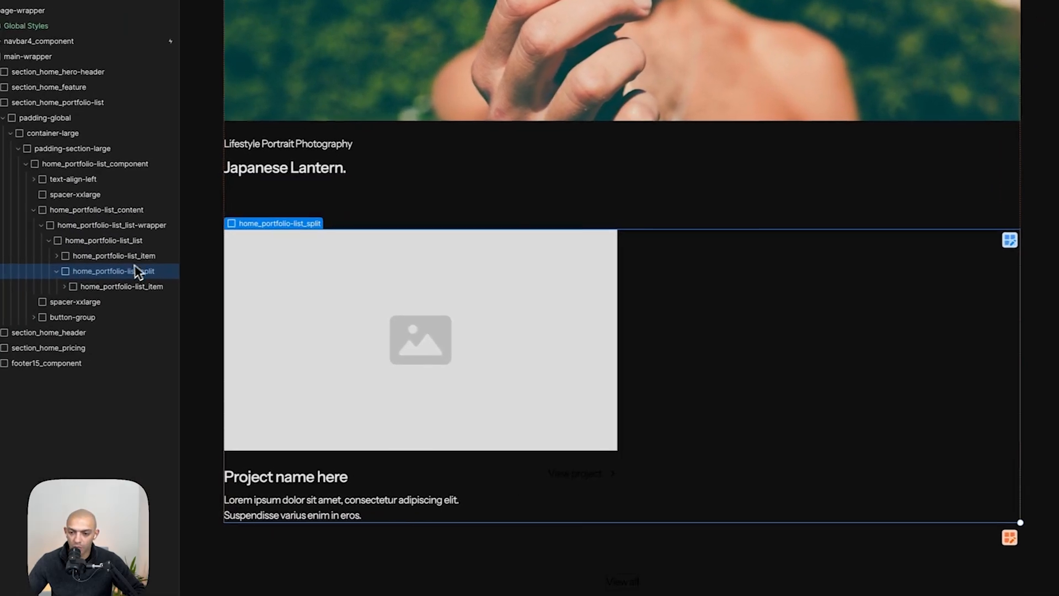
{"action": "left_click", "coordinate": [123, 284]}
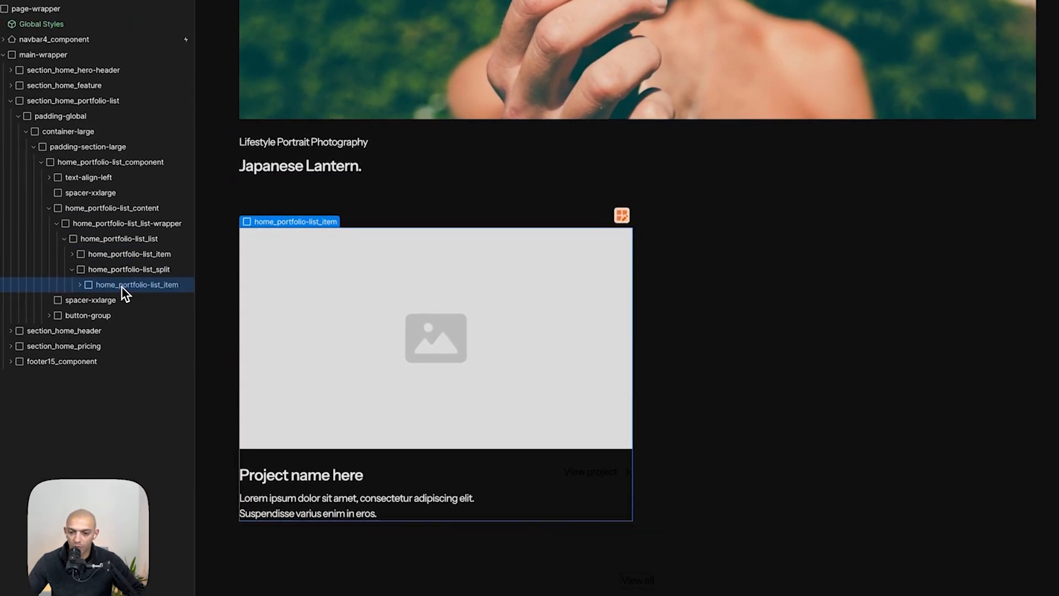
{"action": "key", "text": "super+d"}
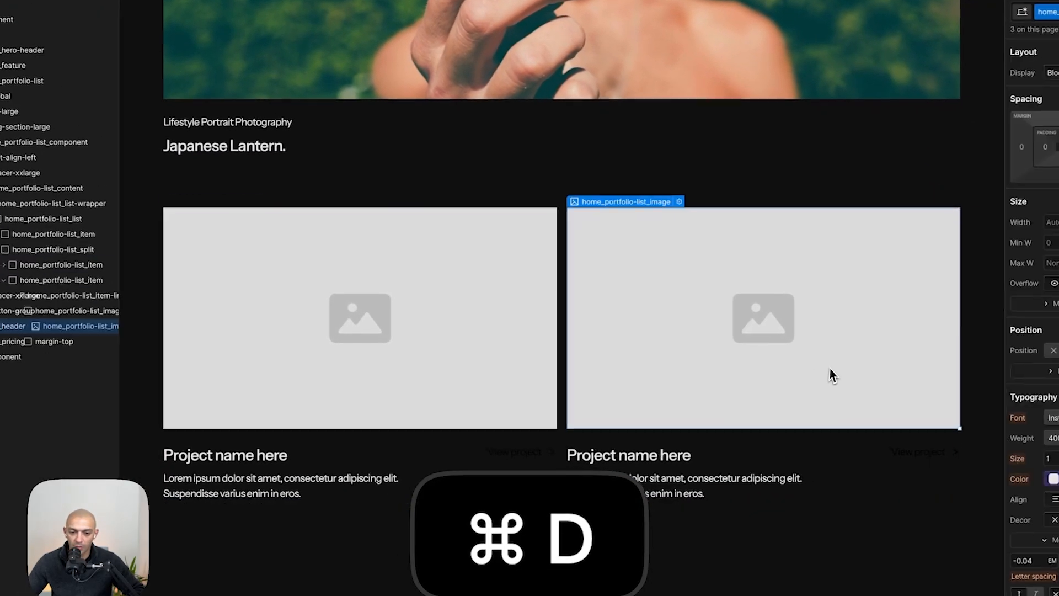
- Replace the first split item's placeholder image with the camera-and-laptop photo from the assets
{"action": "left_click", "coordinate": [905, 393]}
{"action": "double_click", "coordinate": [411, 309]}
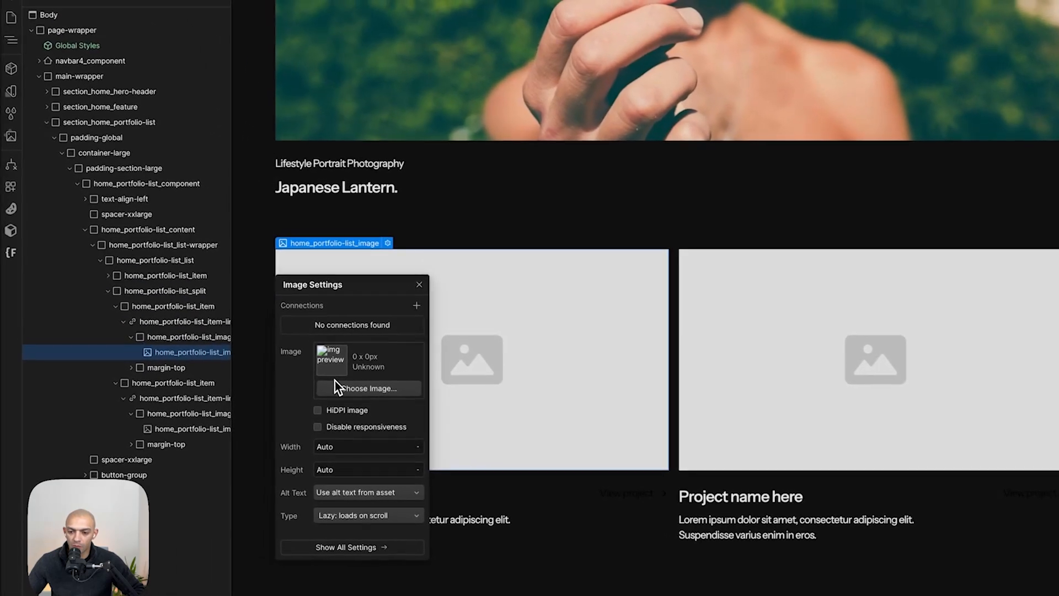
{"action": "left_click", "coordinate": [336, 389]}
{"action": "left_click", "coordinate": [151, 86]}
{"action": "left_click", "coordinate": [49, 86]}
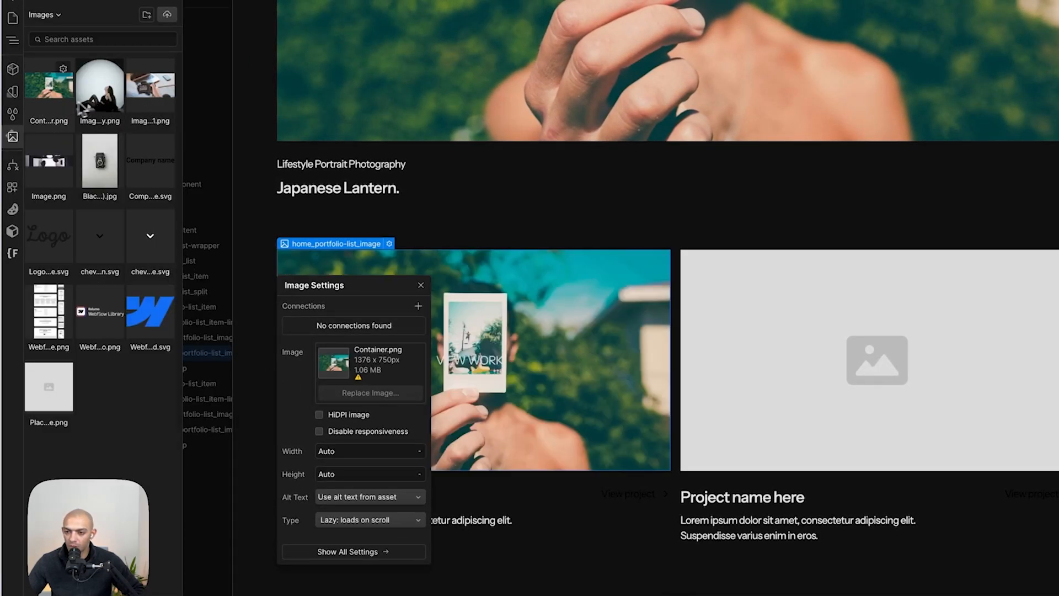
{"action": "left_click", "coordinate": [158, 105]}
{"action": "left_click", "coordinate": [853, 430]}
{"action": "left_click", "coordinate": [855, 437]}
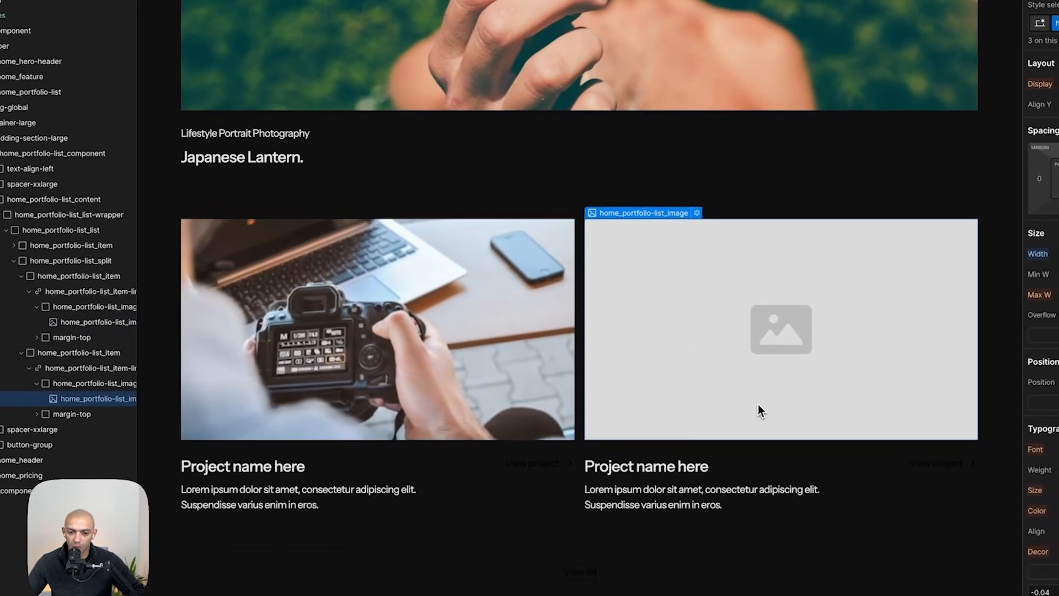
- Replace the second split item's placeholder image with the seated woman photo from the assets
{"action": "double_click", "coordinate": [714, 318]}
{"action": "left_click", "coordinate": [634, 344]}
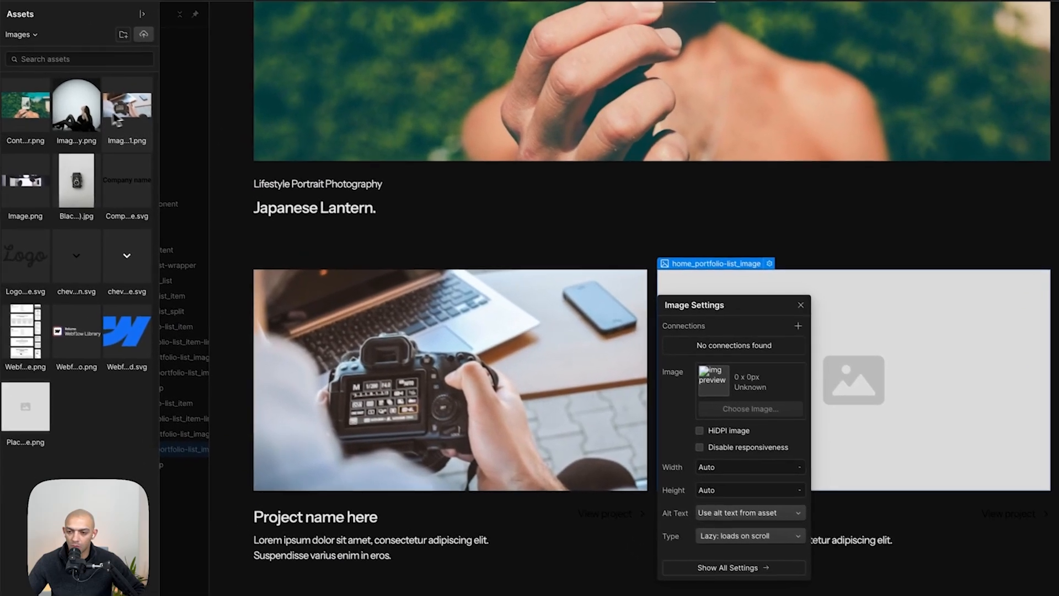
{"action": "left_click", "coordinate": [84, 127]}
{"action": "left_click", "coordinate": [939, 383]}
- Inspect the size of the second work item's image in the Figma mockup
{"action": "key", "text": "super+Tab"}
{"action": "double_click", "coordinate": [589, 279]}
{"action": "double_click", "coordinate": [601, 262]}
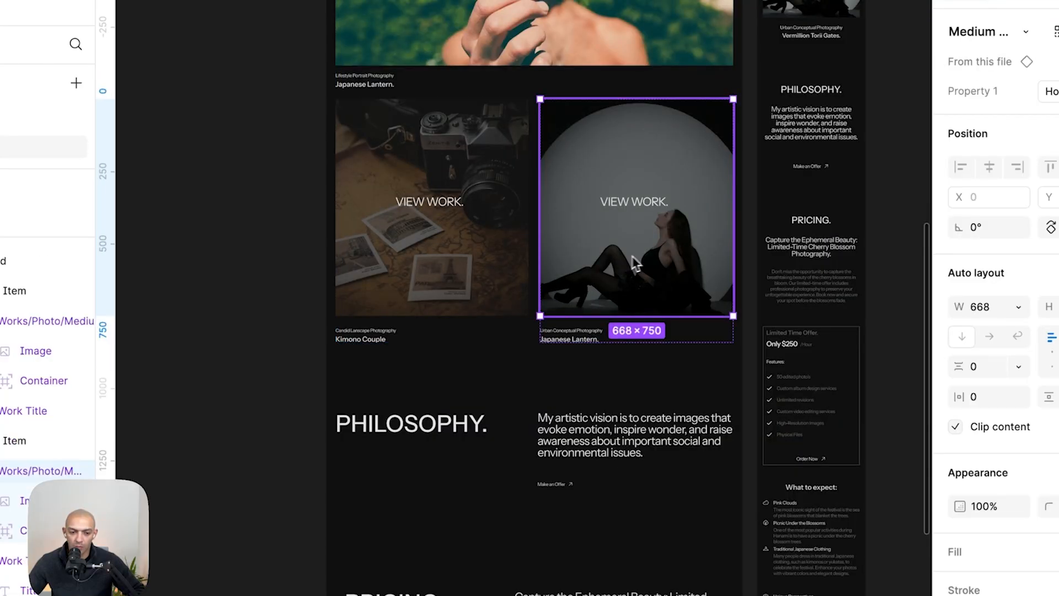
{"action": "key", "text": "super+Tab"}
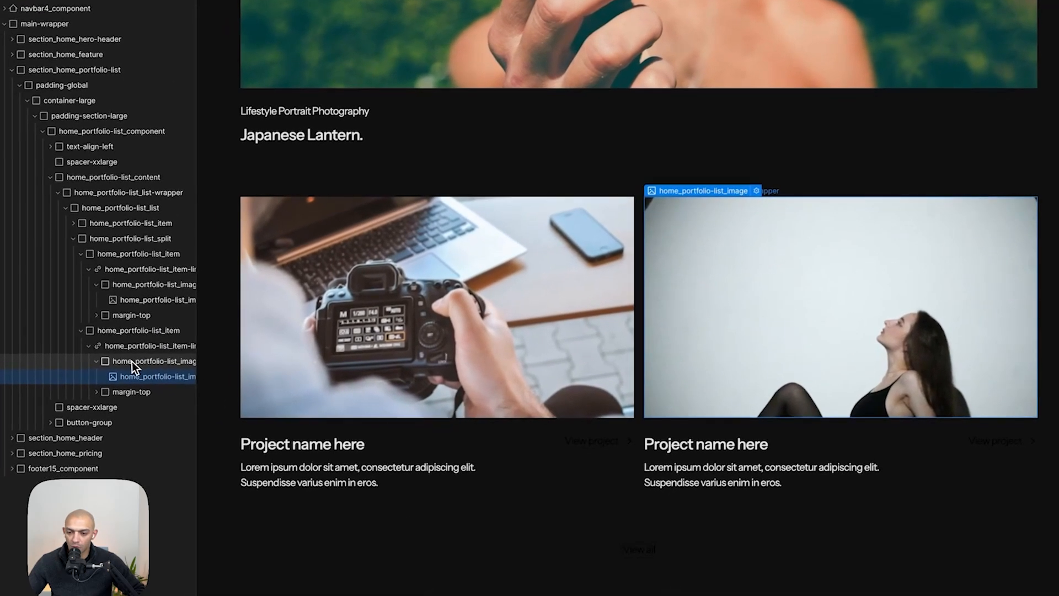
- Add an is-portrait combo class to the second item's image wrapper and set its ratio to Portrait (2:3)
{"action": "left_click", "coordinate": [160, 345]}
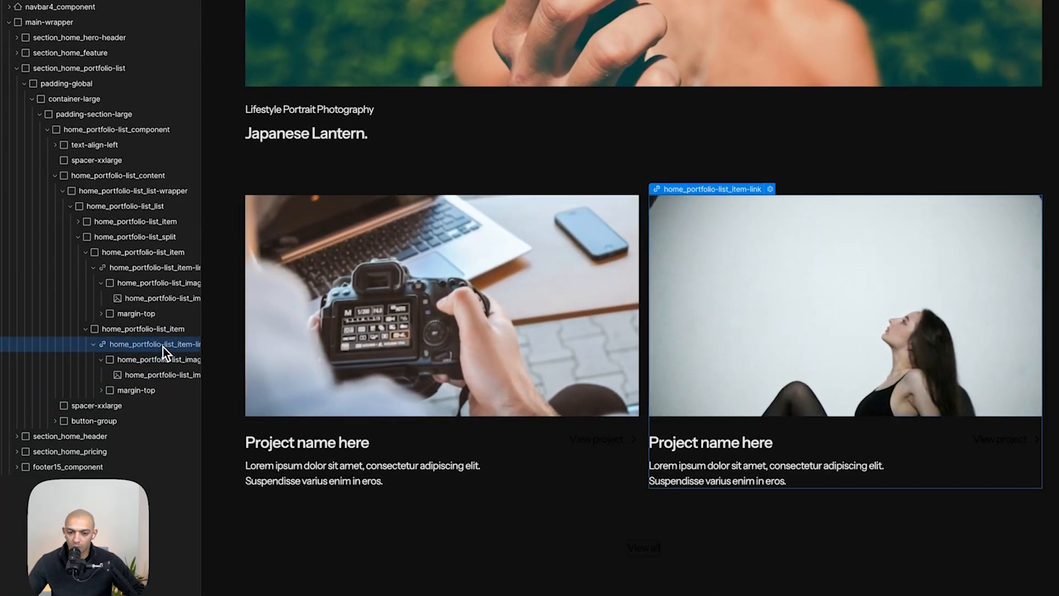
{"action": "left_click", "coordinate": [156, 360]}
{"action": "left_click_drag", "start_coordinate": [202, 366], "coordinate": [260, 375]}
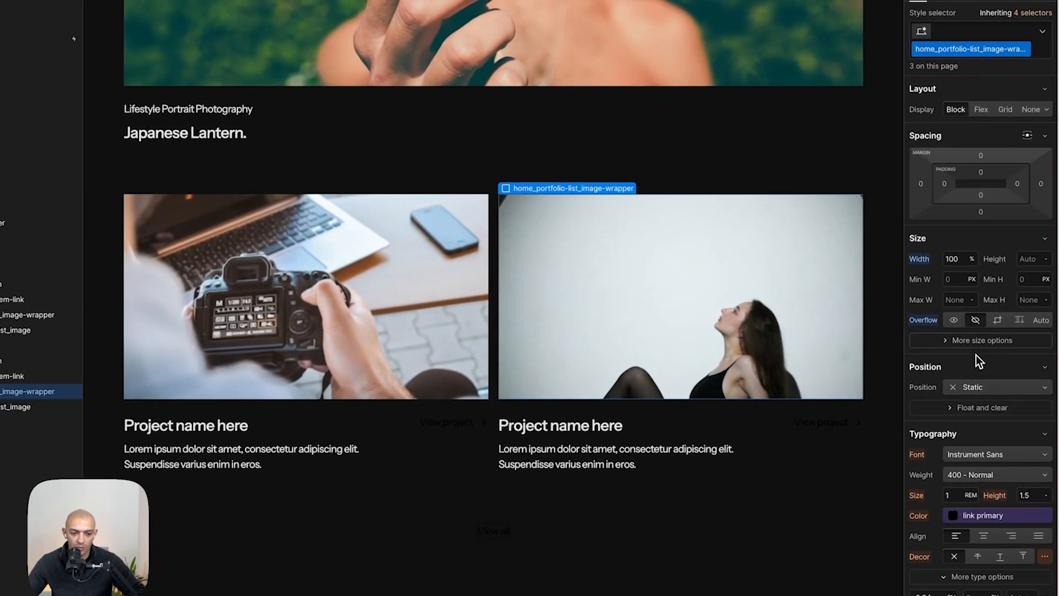
{"action": "left_click", "coordinate": [976, 341]}
{"action": "left_click", "coordinate": [969, 363]}
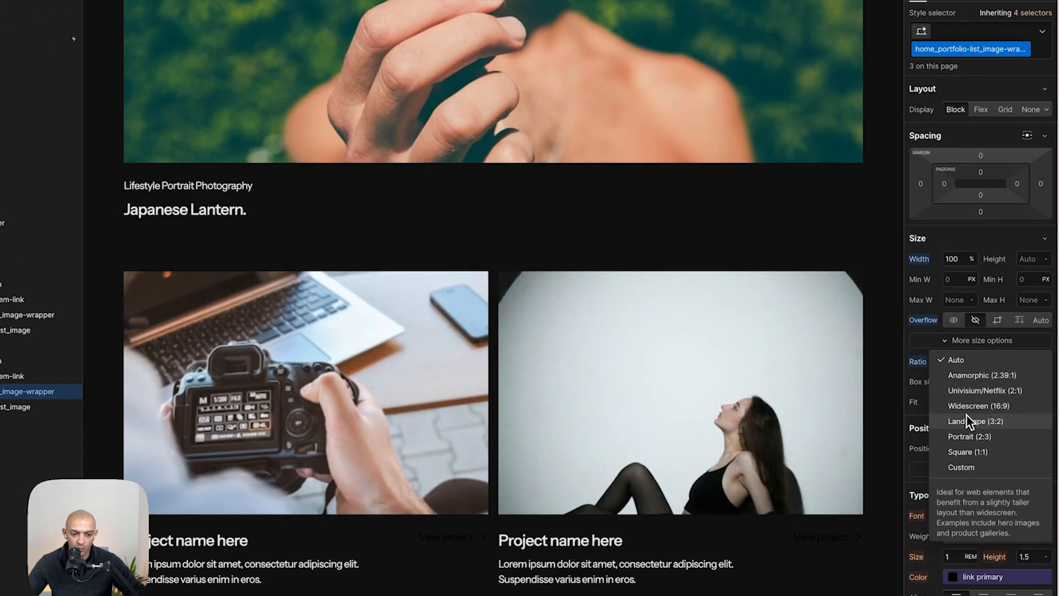
{"action": "key", "text": "Escape"}
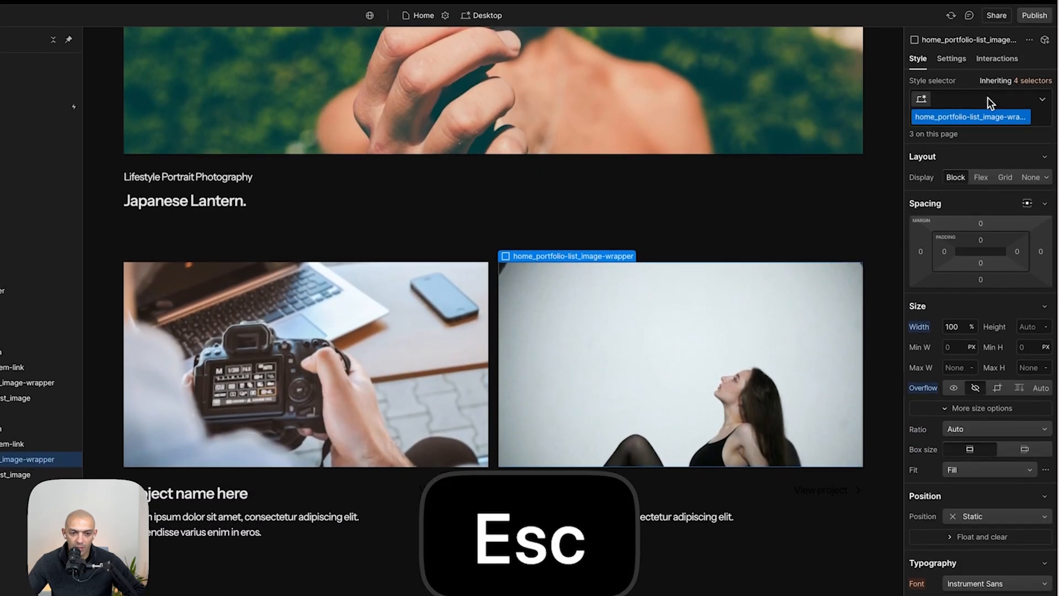
{"action": "left_click", "coordinate": [987, 32]}
{"action": "type", "text": "is-por"}
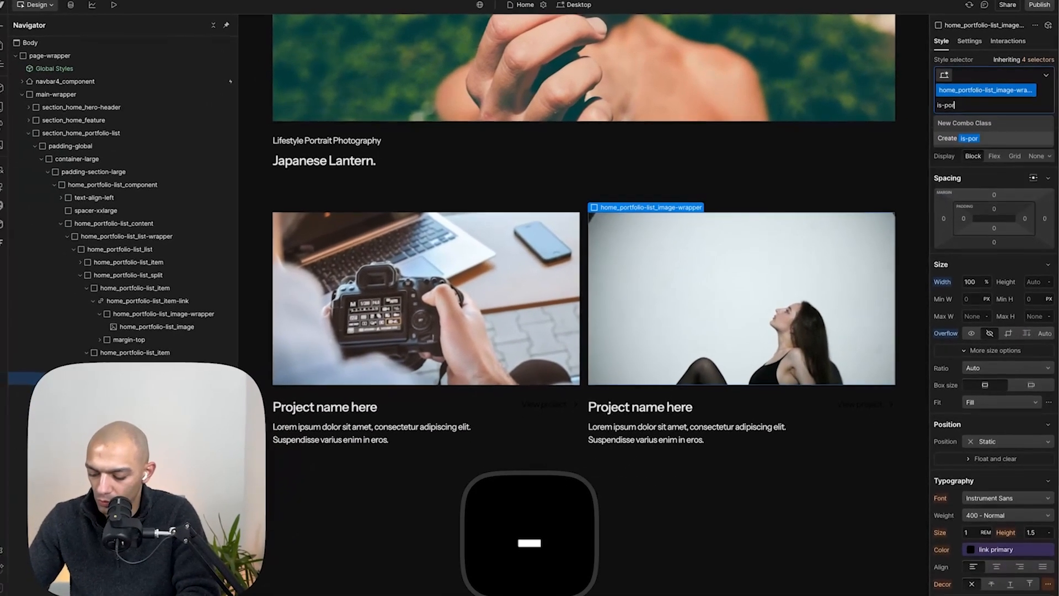
{"action": "type", "text": "trait"}
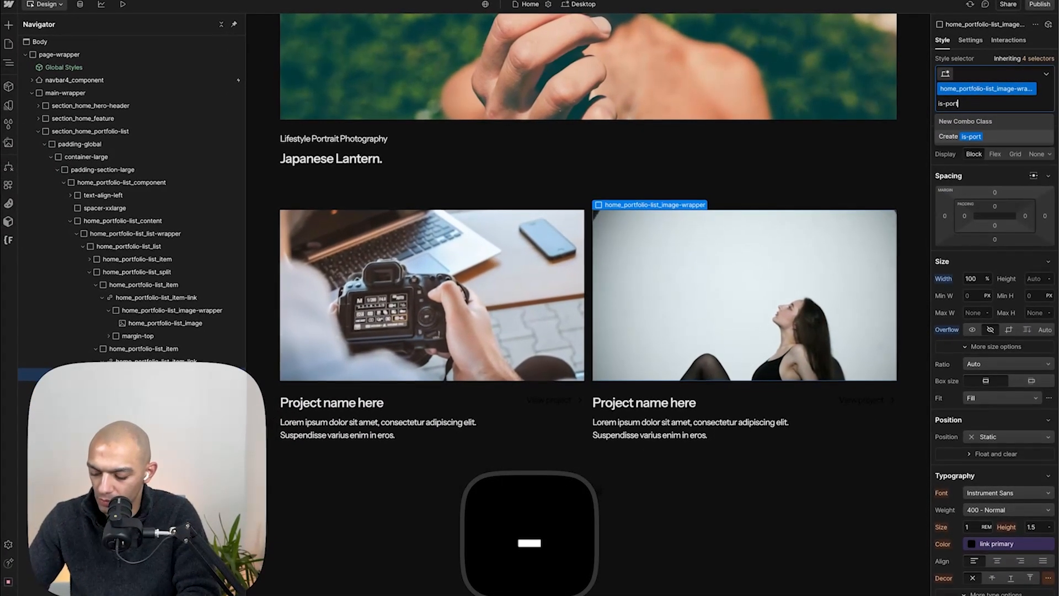
{"action": "key", "text": "Return"}
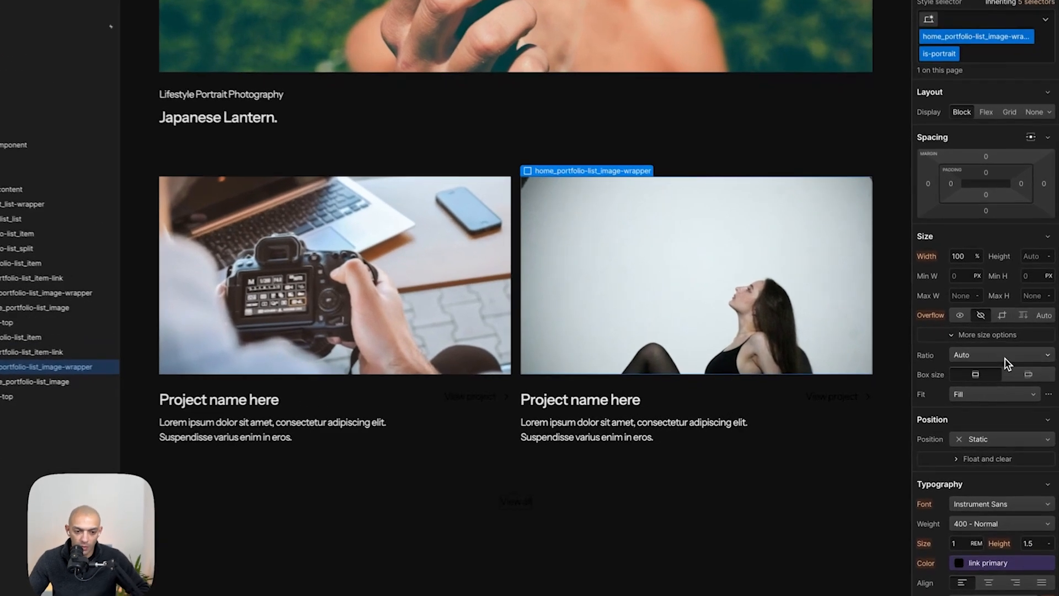
{"action": "left_click", "coordinate": [1005, 363]}
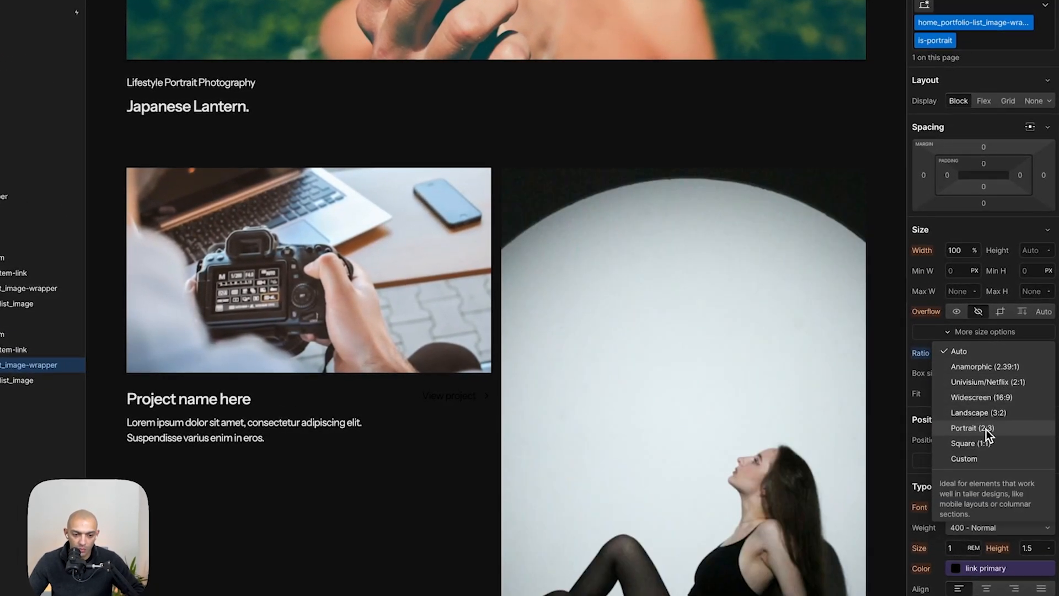
{"action": "left_click", "coordinate": [973, 428]}
- Apply the is-portrait combo class to the first split item's image wrapper
{"action": "left_click", "coordinate": [332, 254]}
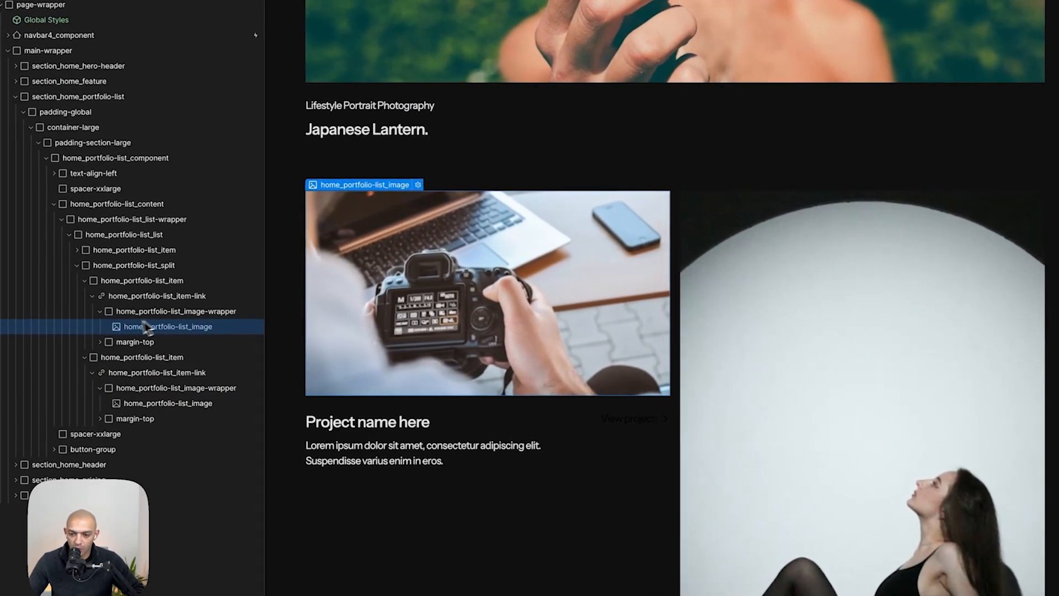
{"action": "left_click", "coordinate": [119, 311]}
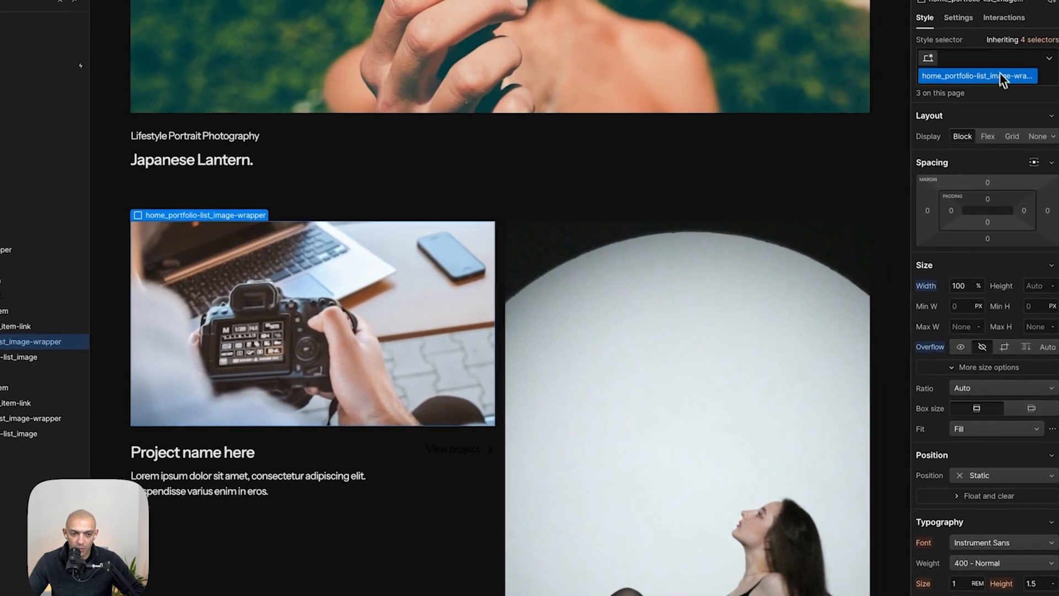
{"action": "left_click", "coordinate": [985, 60]}
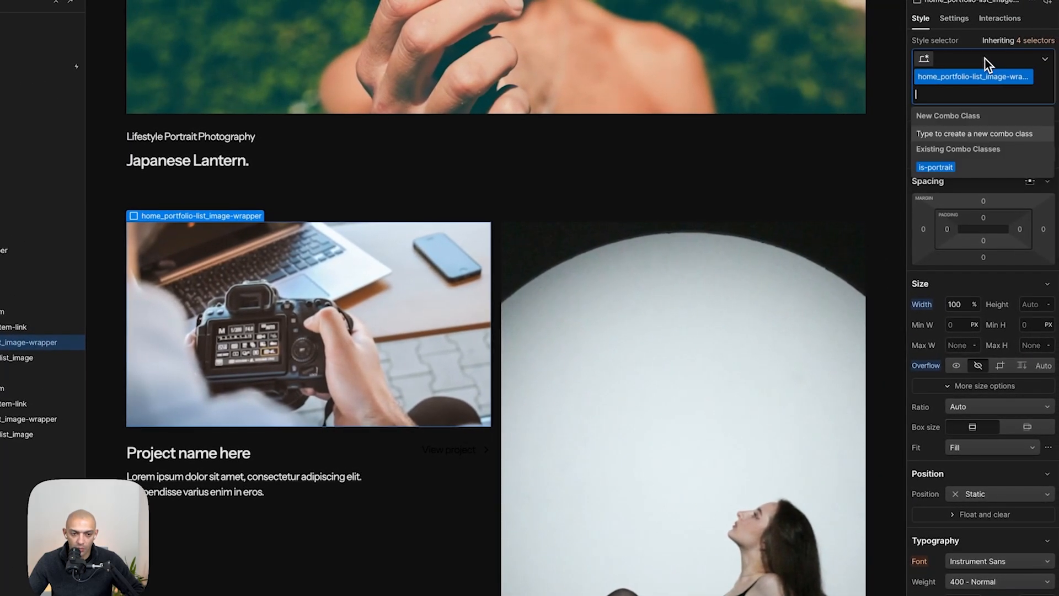
{"action": "left_click", "coordinate": [954, 167]}
{"action": "scroll", "coordinate": [679, 270], "scroll_direction": "down", "scroll_amount": 8}
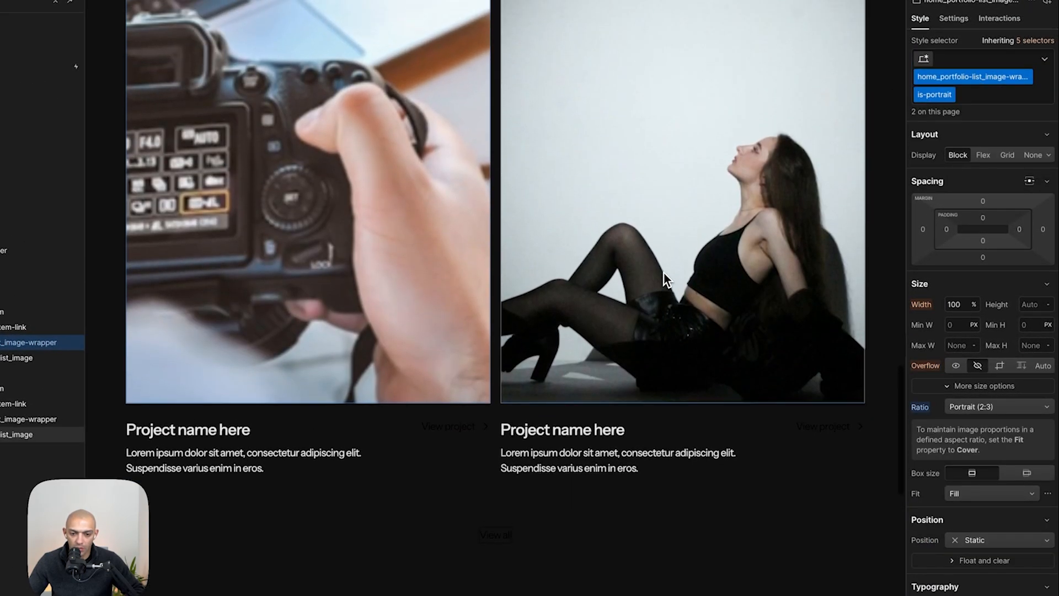
- Copy the "Candid Lanscape Photography" subtitle from Figma and paste it into the first split item's description text
{"action": "key", "text": "super+Tab"}
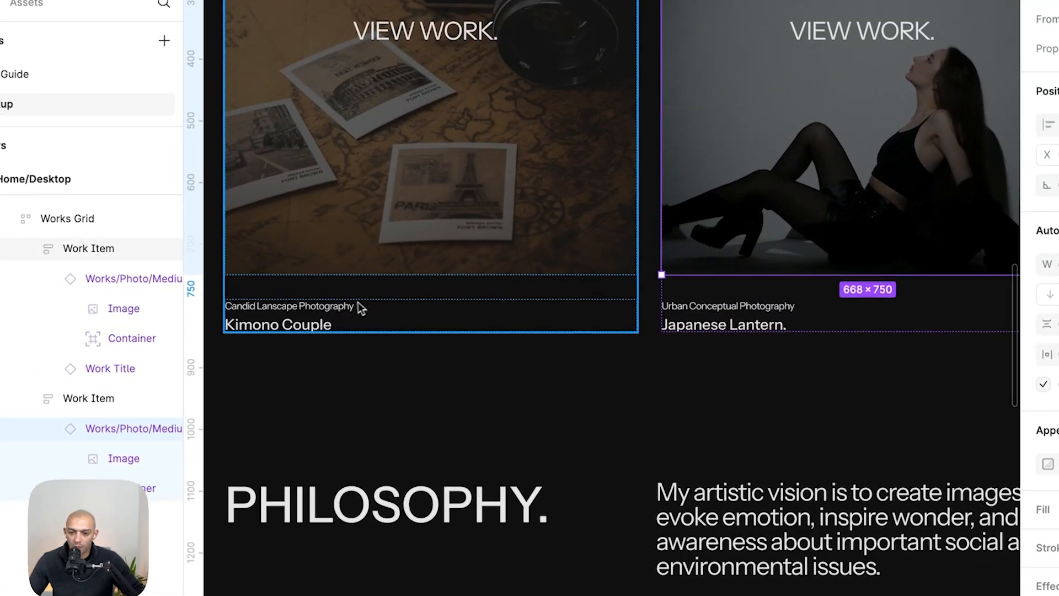
{"action": "left_click", "coordinate": [342, 305]}
{"action": "left_click", "coordinate": [333, 306]}
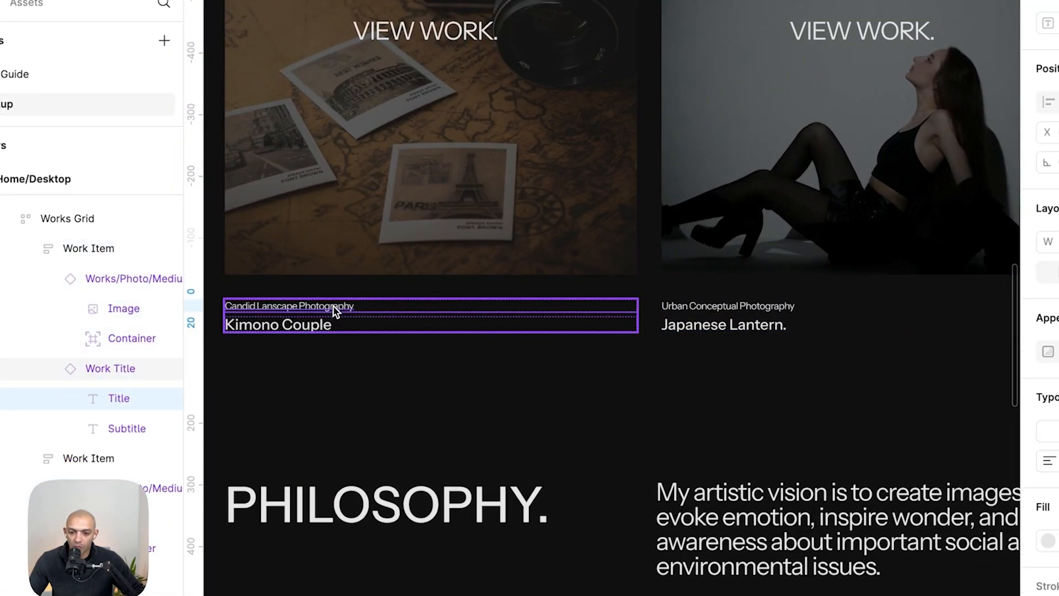
{"action": "key", "text": "super+c"}
{"action": "key", "text": "super+Tab"}
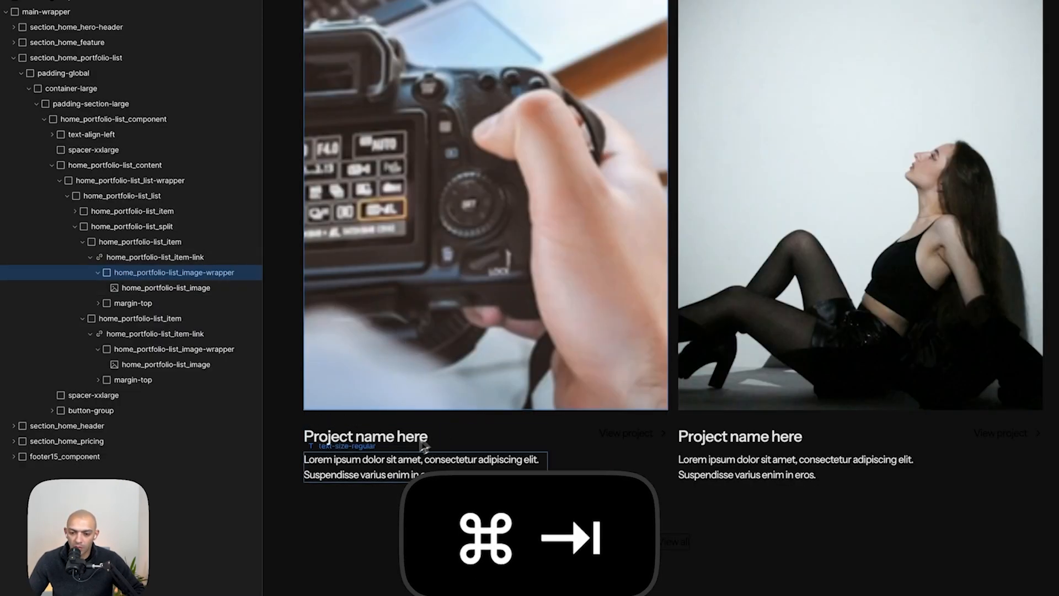
{"action": "key", "text": "super+v"}
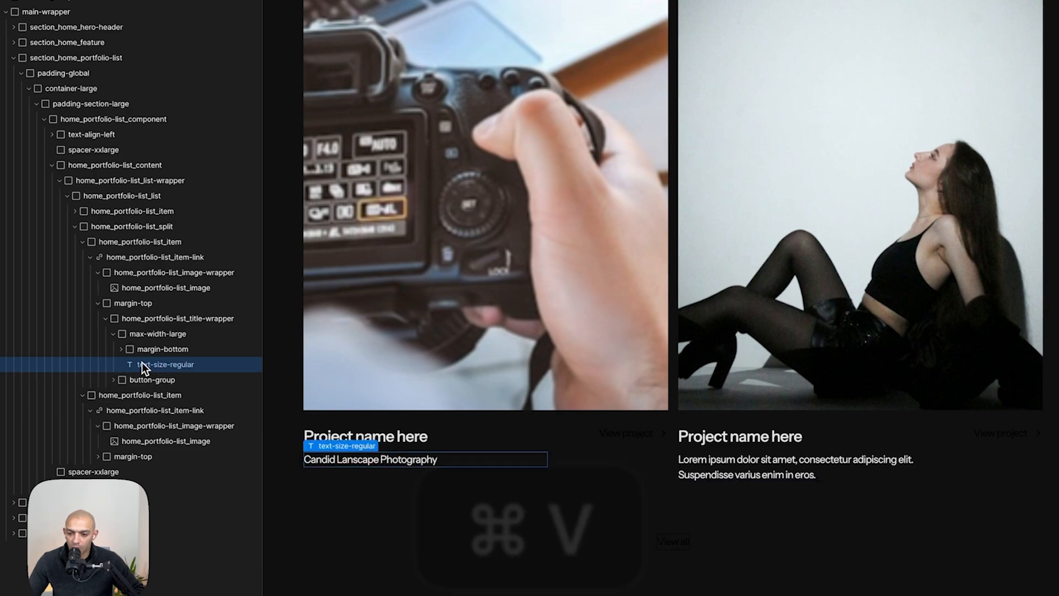
- Move the first split item's subtitle text above its project heading
{"action": "mouse_move", "coordinate": [141, 364]}
{"action": "left_mouse_down"}
{"action": "mouse_move", "coordinate": [124, 355]}
{"action": "mouse_move", "coordinate": [154, 359]}
{"action": "left_mouse_up"}
{"action": "left_click", "coordinate": [127, 382]}
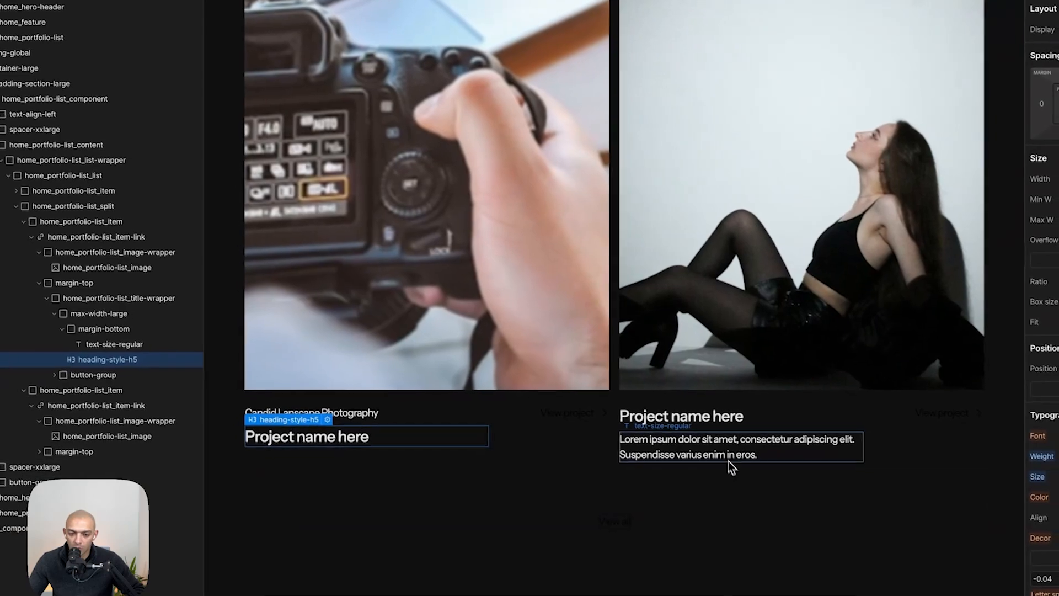
- Move the second split item's description text above its project heading
{"action": "left_click", "coordinate": [773, 470]}
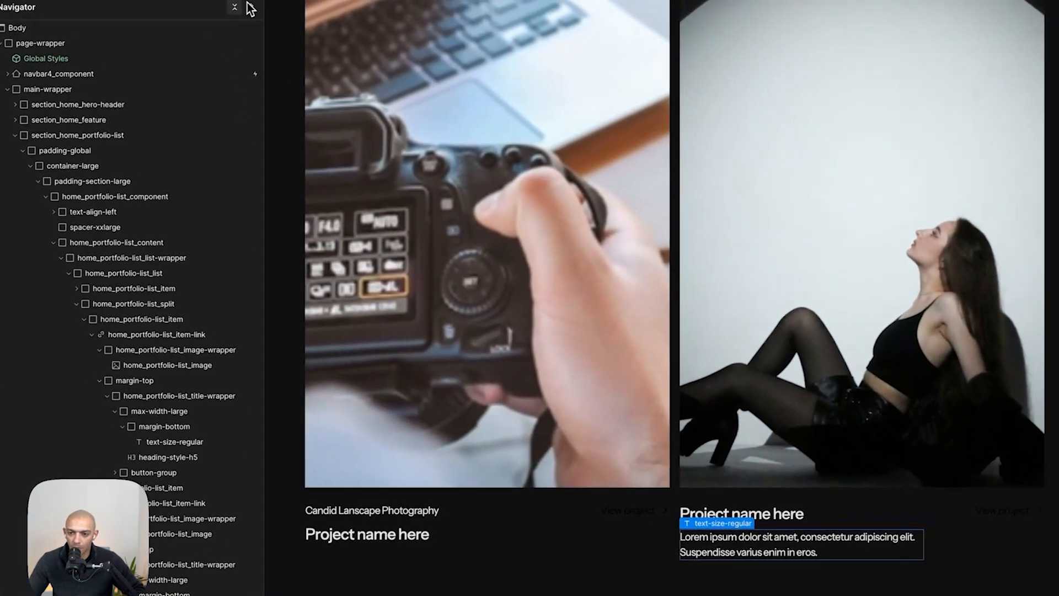
{"action": "left_click", "coordinate": [240, 10]}
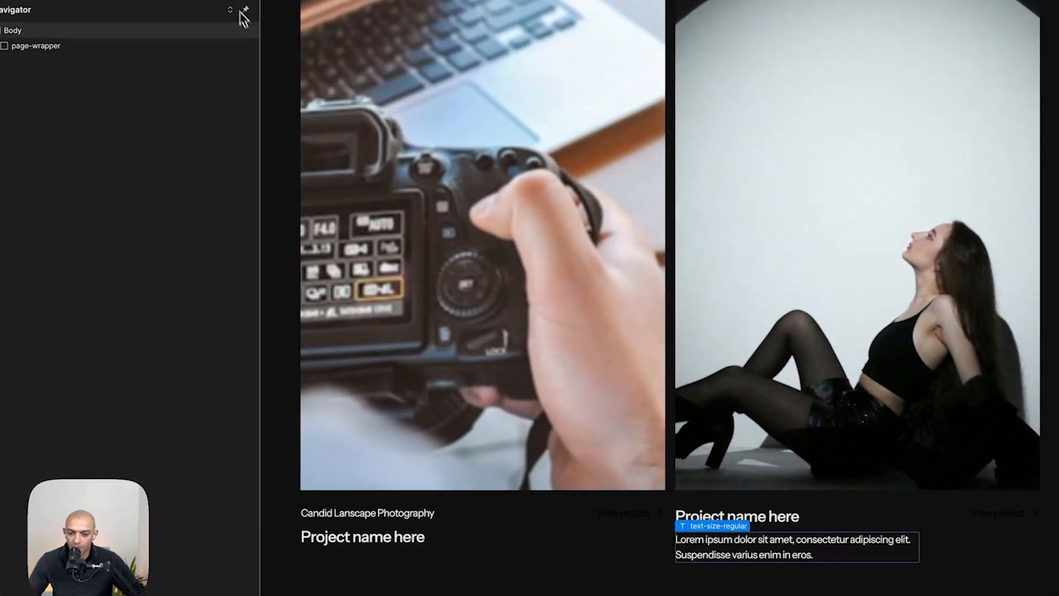
{"action": "left_click", "coordinate": [741, 479]}
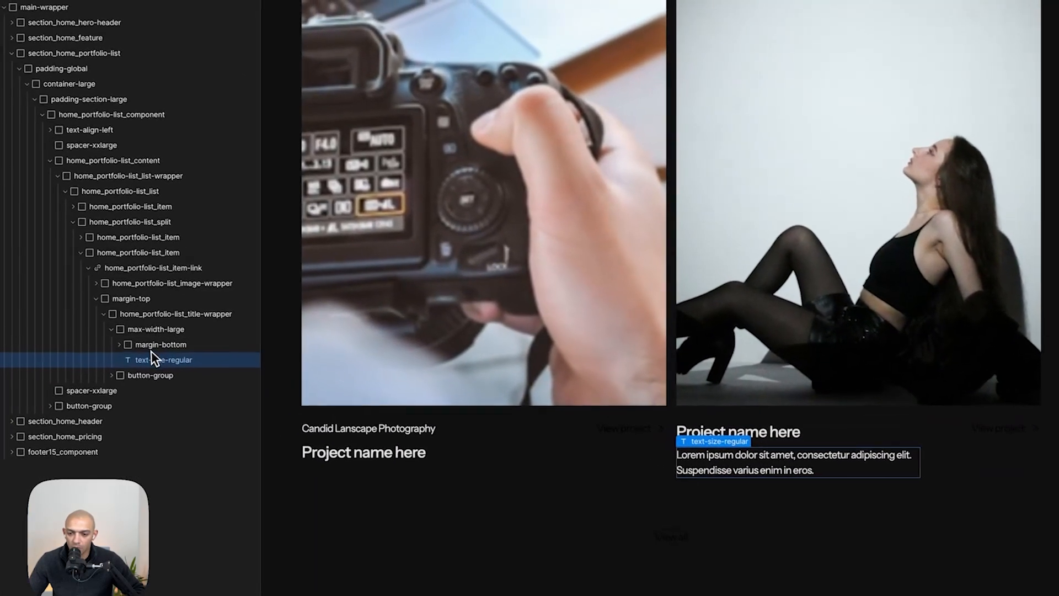
{"action": "left_click", "coordinate": [125, 347]}
{"action": "mouse_move", "coordinate": [153, 381]}
{"action": "left_mouse_down"}
{"action": "mouse_move", "coordinate": [164, 367]}
{"action": "mouse_move", "coordinate": [148, 384]}
{"action": "left_mouse_up"}
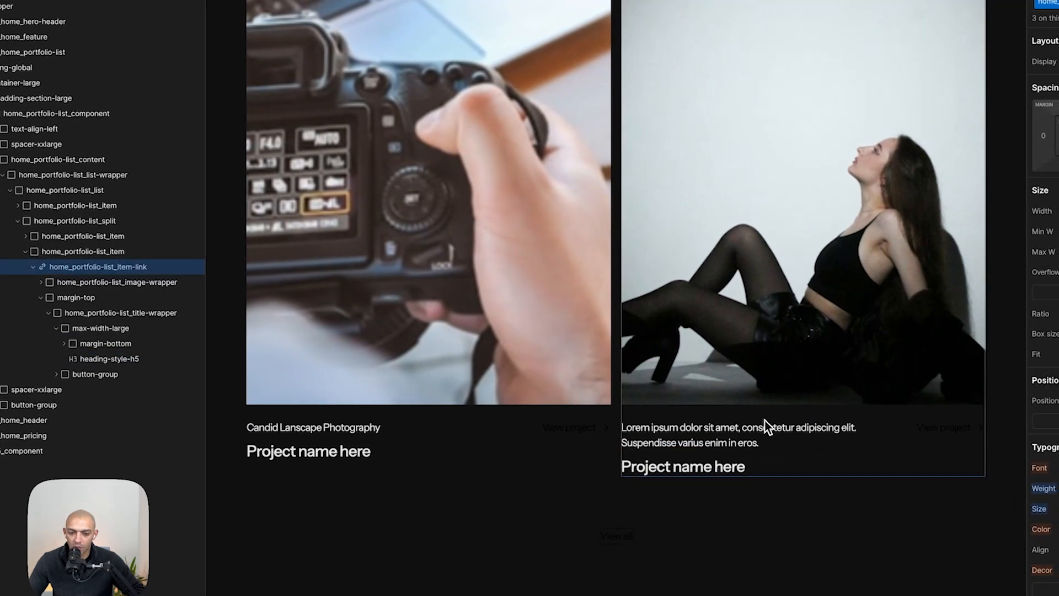
- Copy the "Urban Conceptual Photography" subtitle from Figma into the second split item's description text
{"action": "key", "text": "super+Tab"}
{"action": "double_click", "coordinate": [703, 300]}
{"action": "key", "text": "super+c"}
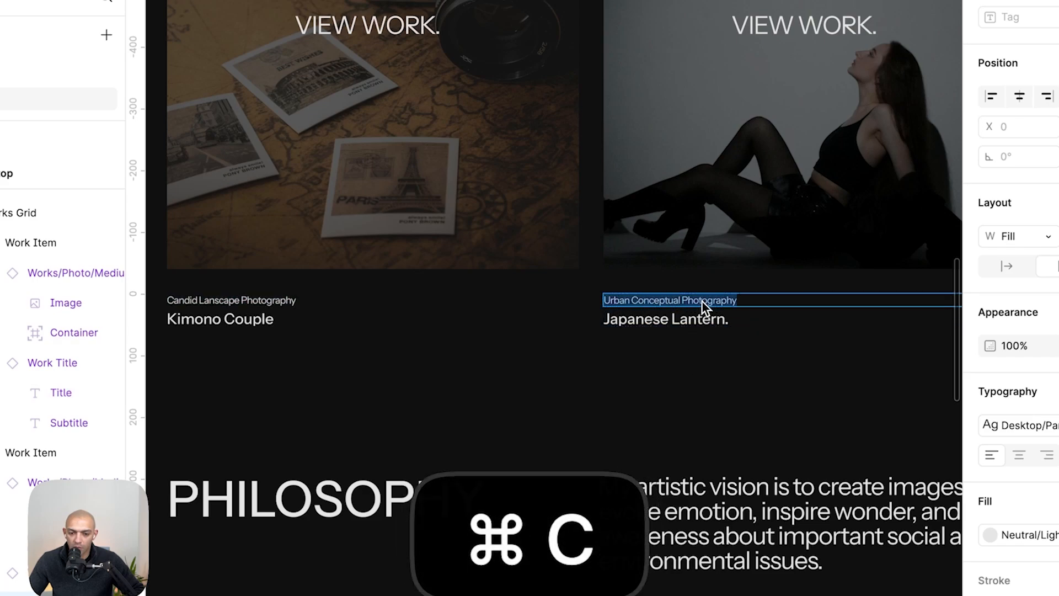
{"action": "key", "text": "super+Tab"}
{"action": "left_click", "coordinate": [678, 430]}
{"action": "double_click", "coordinate": [676, 427]}
{"action": "key", "text": "super+a"}
{"action": "key", "text": "super+Tab"}
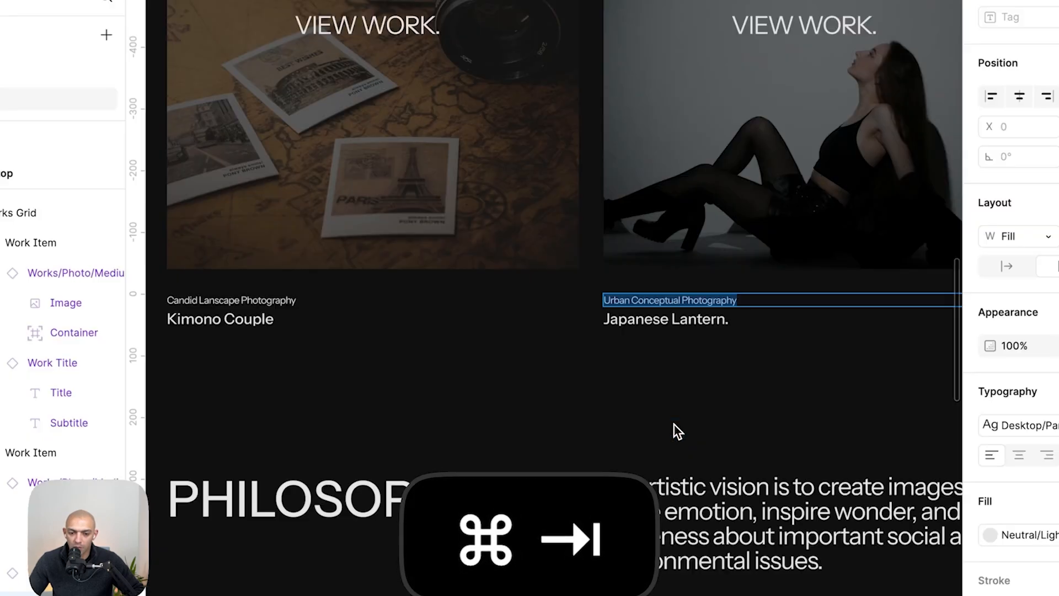
- Copy the "Japanese Lantern." title from Figma into the second split item's heading
{"action": "double_click", "coordinate": [647, 322]}
{"action": "key", "text": "super+c"}
{"action": "key", "text": "super+Tab"}
{"action": "left_click", "coordinate": [642, 452]}
{"action": "double_click", "coordinate": [644, 455]}
{"action": "key", "text": "super+a"}
{"action": "key", "text": "super+v"}
- Copy the "Kimono Couple" title from Figma into the first split item's heading
{"action": "key", "text": "super+Tab"}
{"action": "key", "text": "super+a"}
{"action": "key", "text": "super+c"}
{"action": "key", "text": "super+Tab"}
{"action": "double_click", "coordinate": [277, 458]}
{"action": "key", "text": "super+a"}
{"action": "key", "text": "super+v"}
{"action": "key", "text": "Escape"}
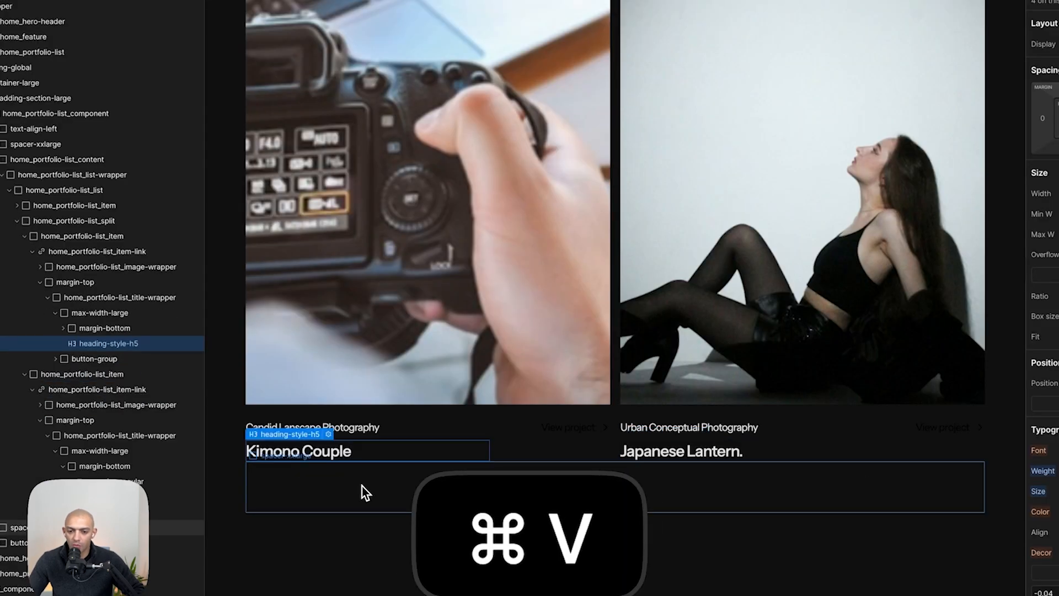
- Set the first split item's image wrapper position to Relative
{"action": "left_click", "coordinate": [362, 485]}
{"action": "left_click", "coordinate": [533, 343]}
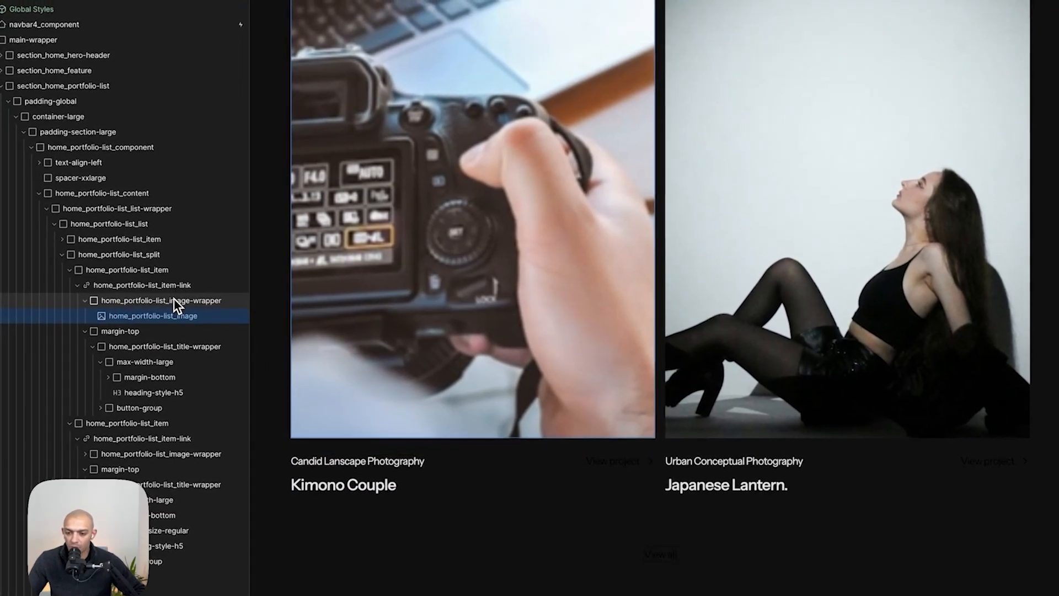
{"action": "left_click", "coordinate": [129, 266]}
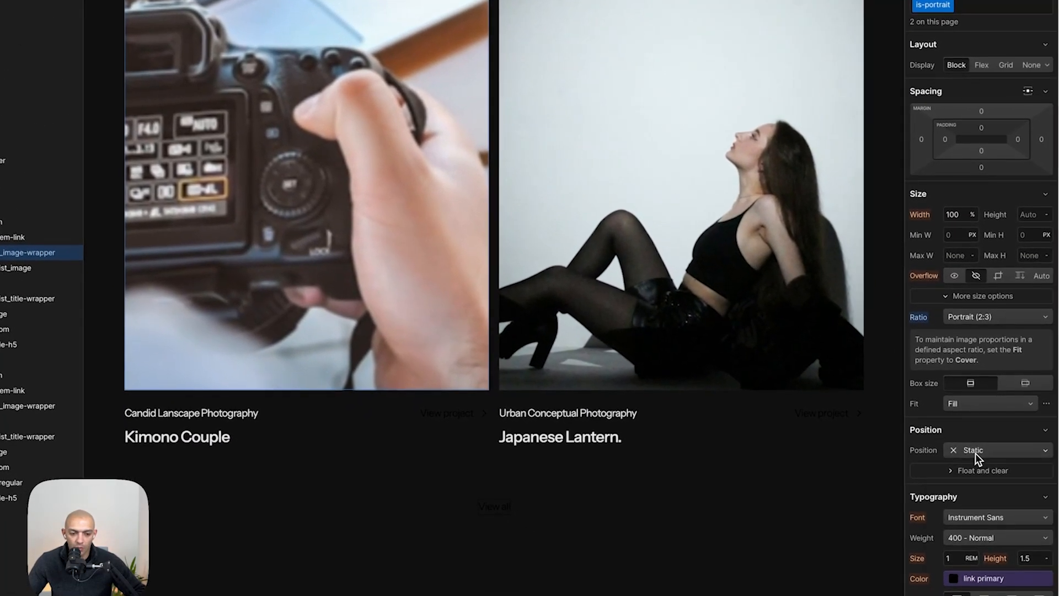
{"action": "left_click", "coordinate": [974, 450]}
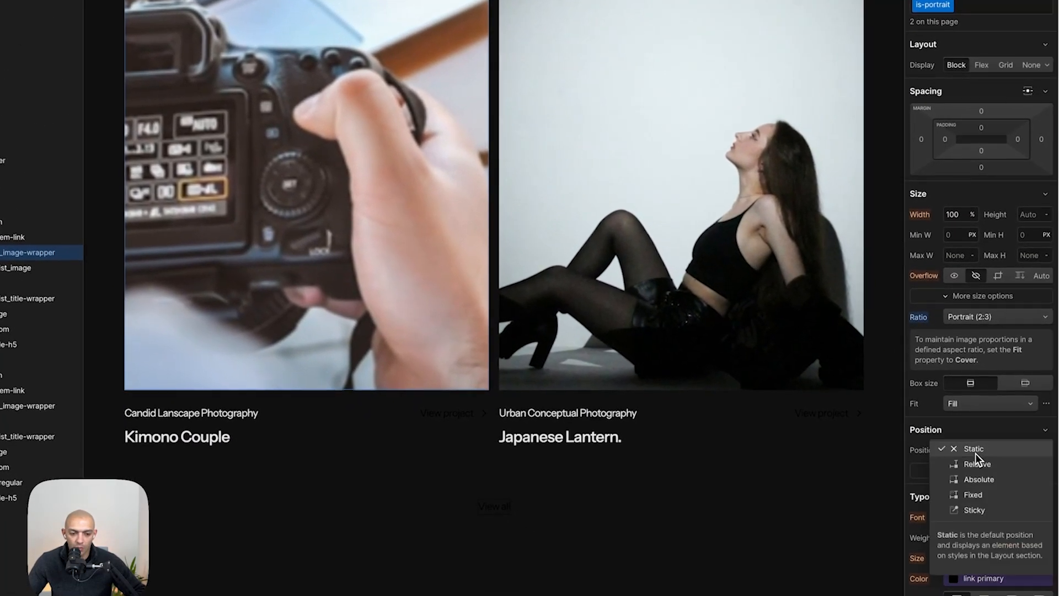
{"action": "left_click", "coordinate": [974, 465]}
- Add a div block inside the first image wrapper and give it the class home_portfolio-list_overlay
{"action": "key", "text": "a"}
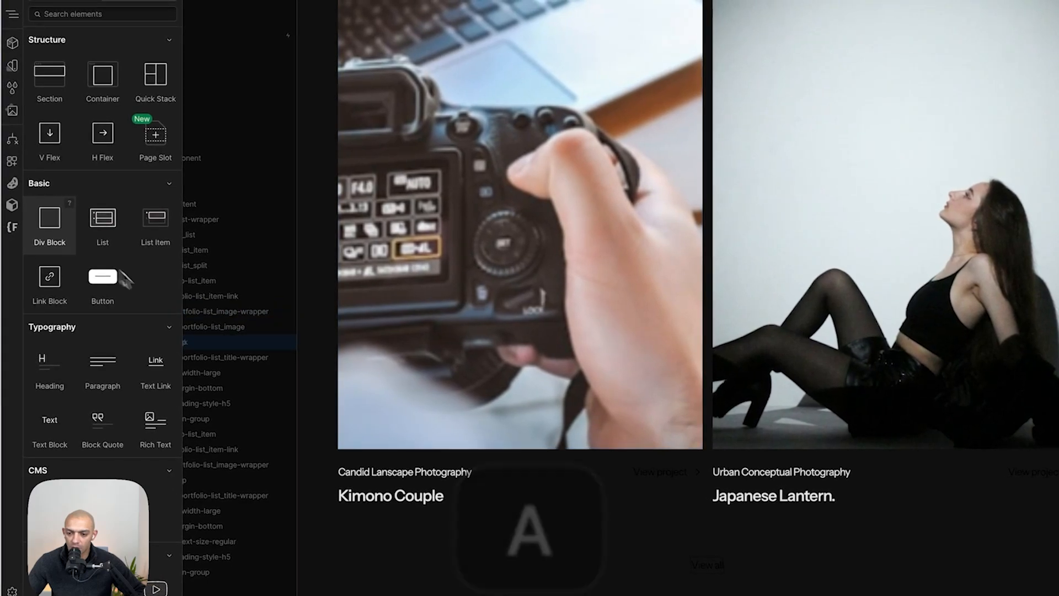
{"action": "left_click", "coordinate": [20, 212]}
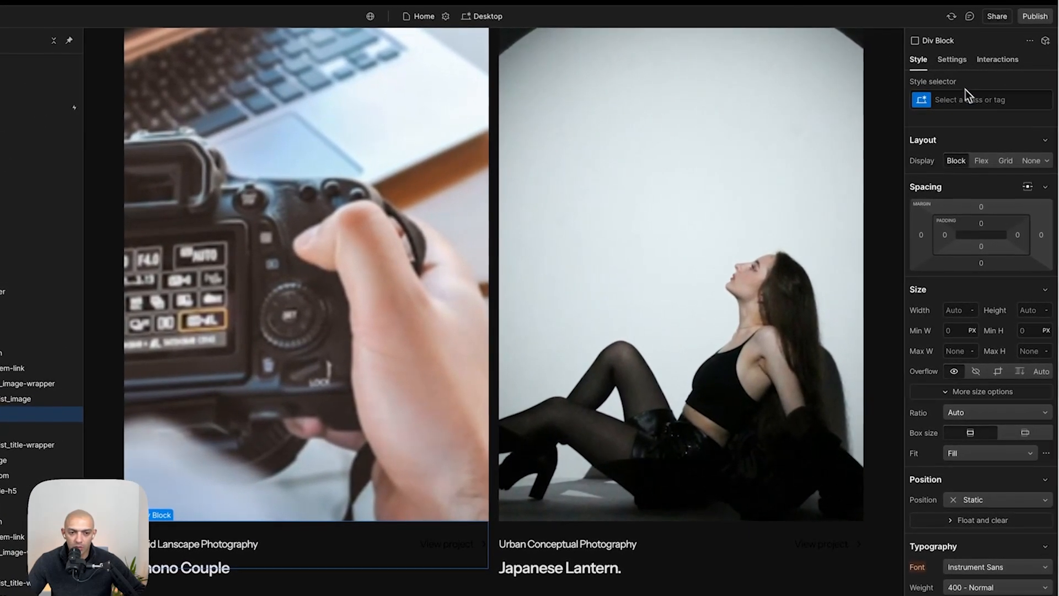
{"action": "left_click", "coordinate": [1017, 77]}
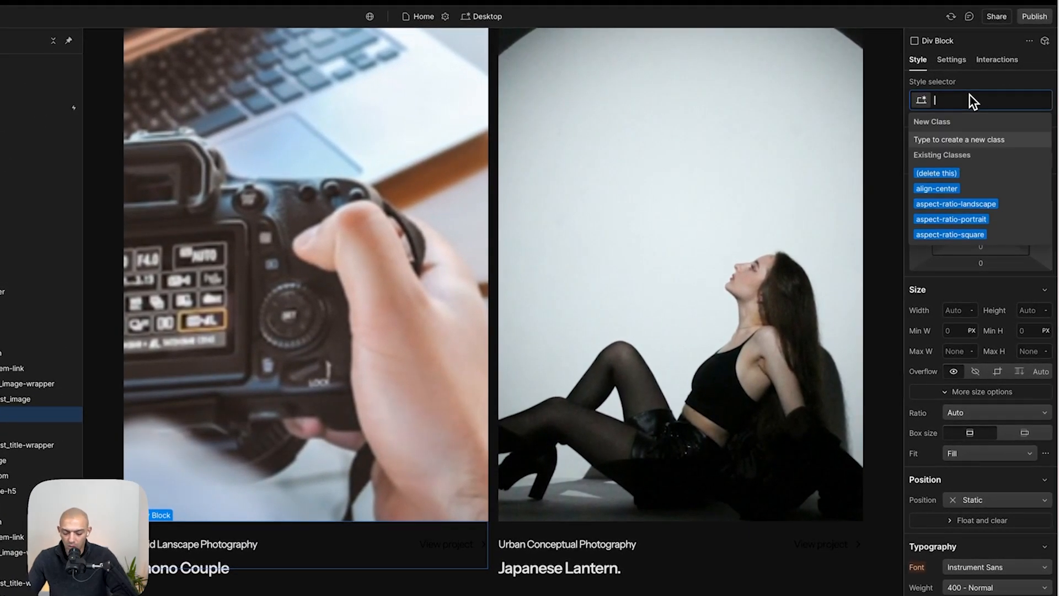
{"action": "type", "text": "home"}
{"action": "key", "text": "Right"}
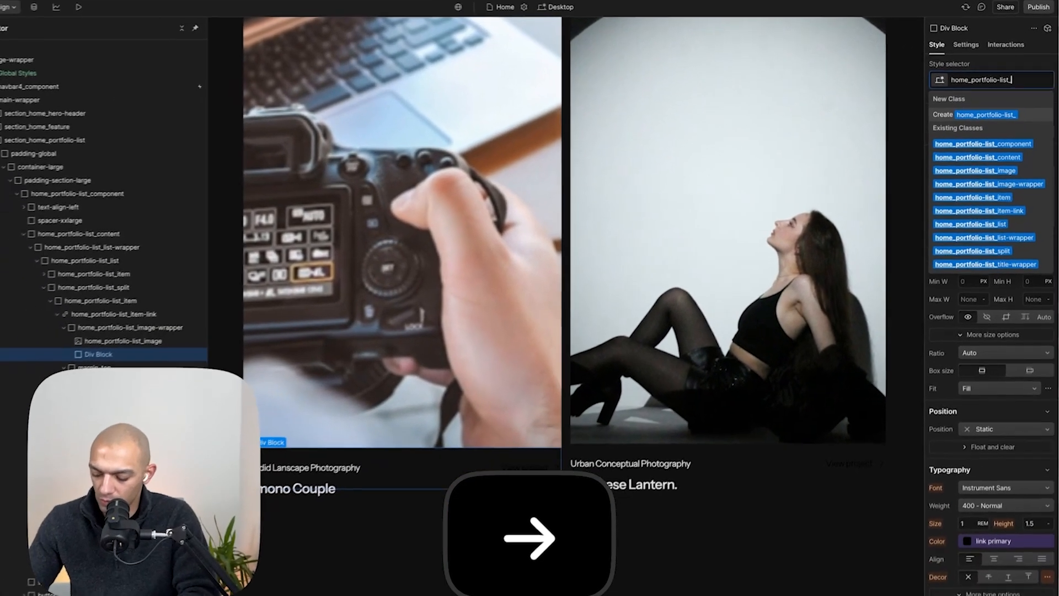
{"action": "type", "text": "overlay"}
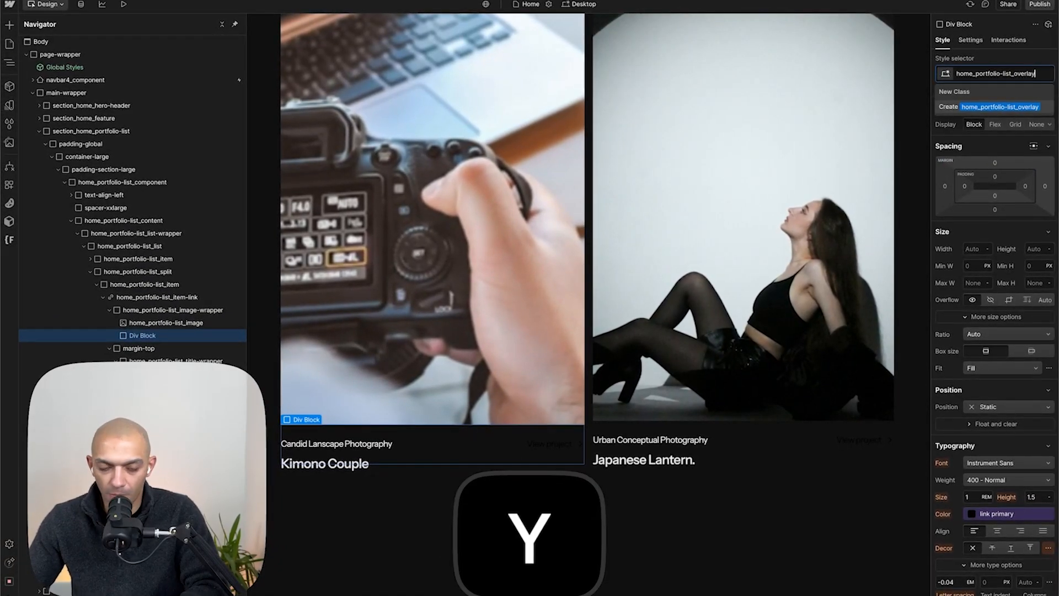
{"action": "key", "text": "Return"}
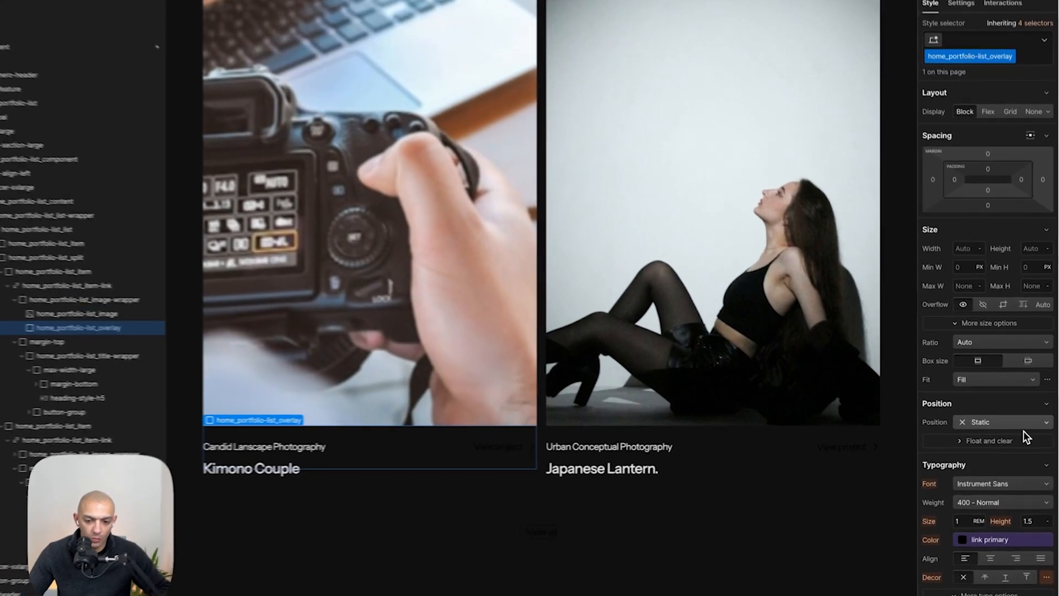
- Position the overlay absolutely to fill the wrapper and give it an rgba(0, 0, 0, 0.5) background color
{"action": "left_click", "coordinate": [1016, 421]}
{"action": "left_click", "coordinate": [977, 452]}
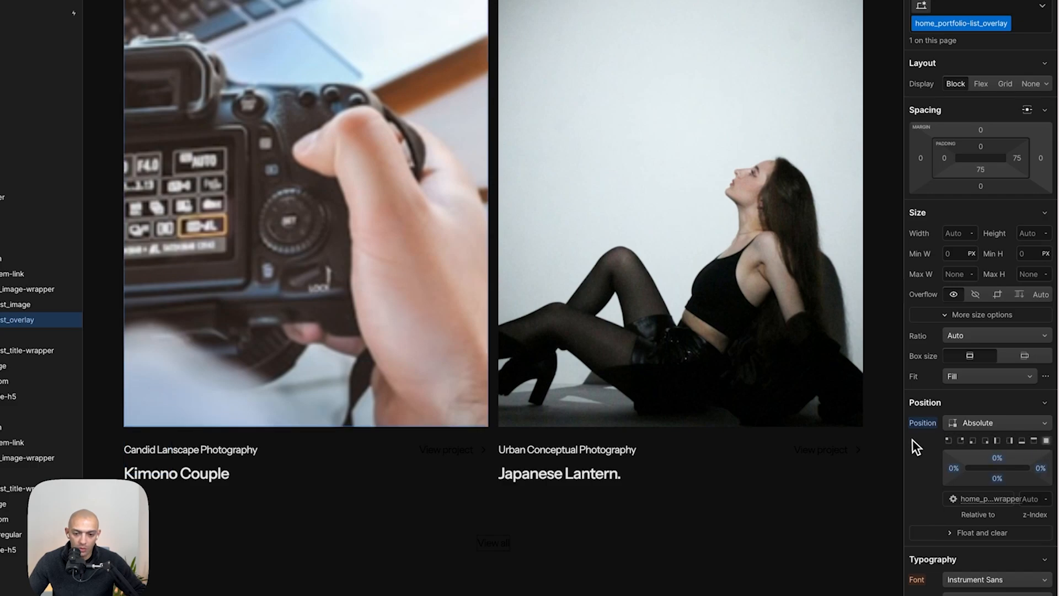
{"action": "scroll", "coordinate": [912, 441], "scroll_direction": "down", "scroll_amount": 3}
{"action": "scroll", "coordinate": [963, 362], "scroll_direction": "down", "scroll_amount": 6}
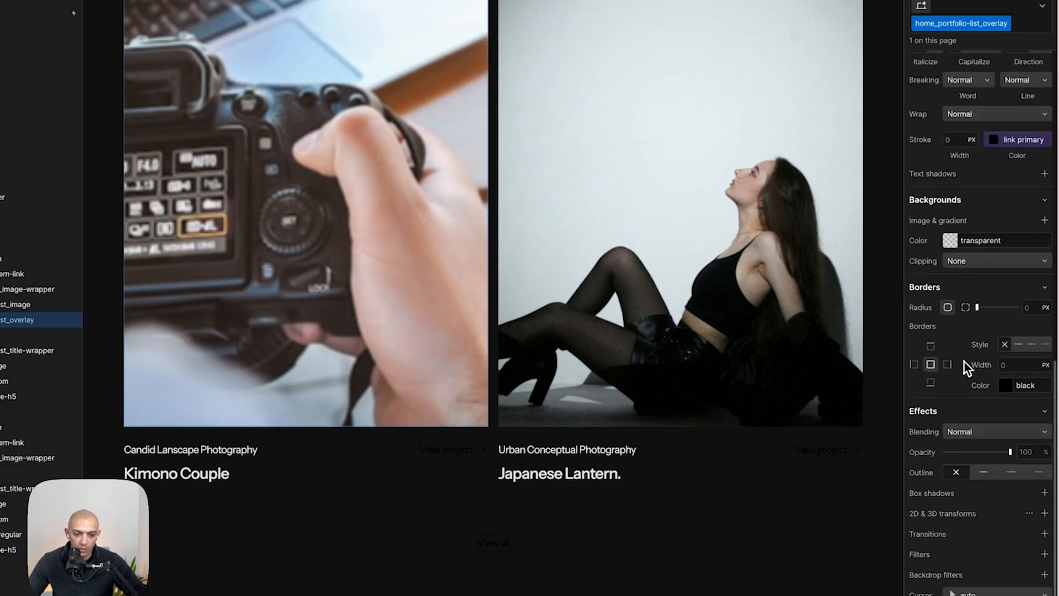
{"action": "left_click", "coordinate": [1045, 220]}
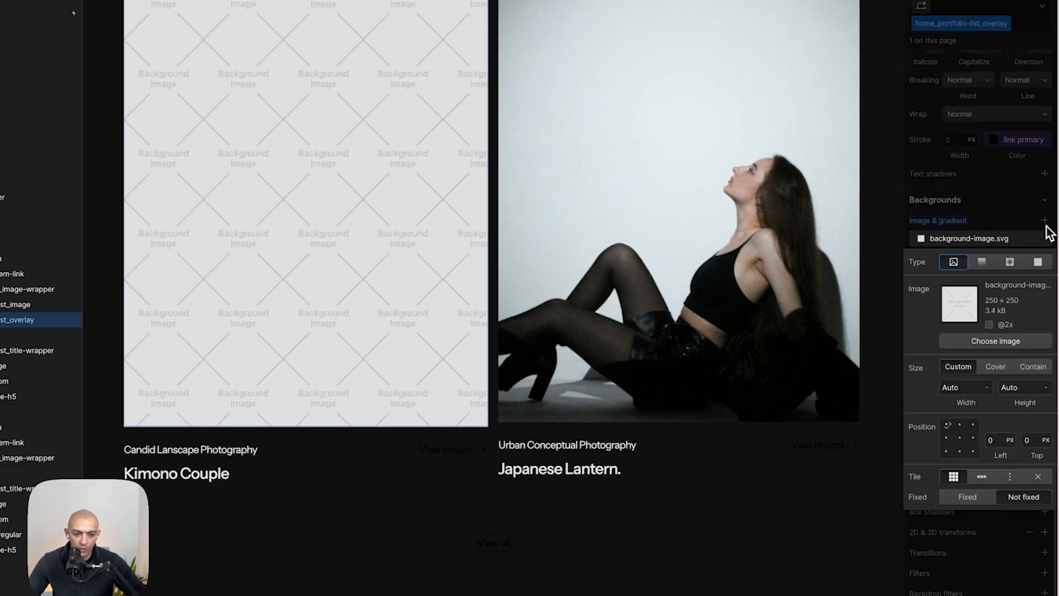
{"action": "left_click", "coordinate": [1038, 263]}
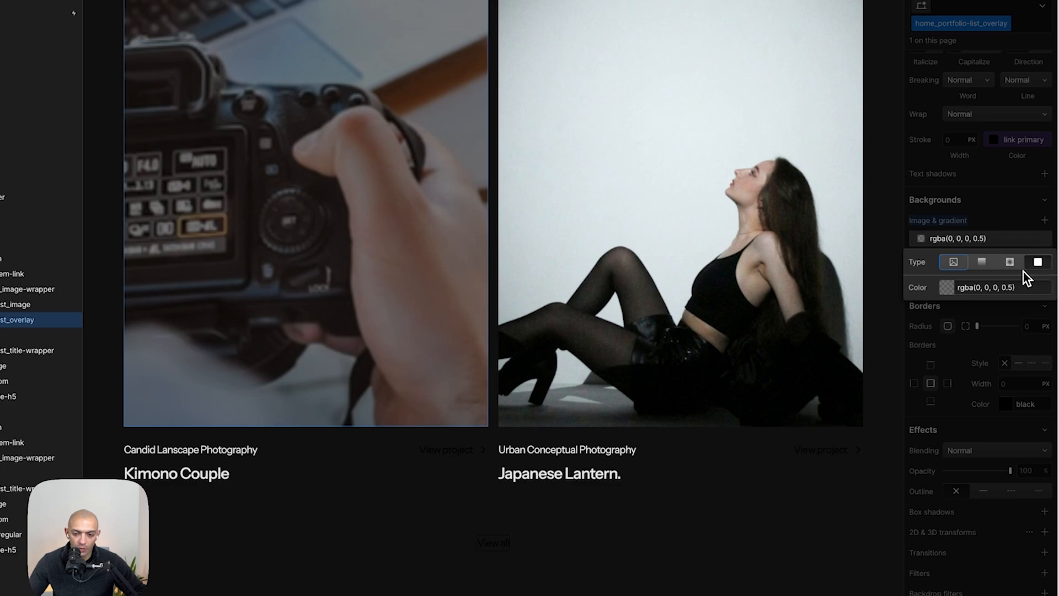
- Examine the Featured Works image overlays in the Figma mockup
{"action": "key", "text": "super+Tab"}
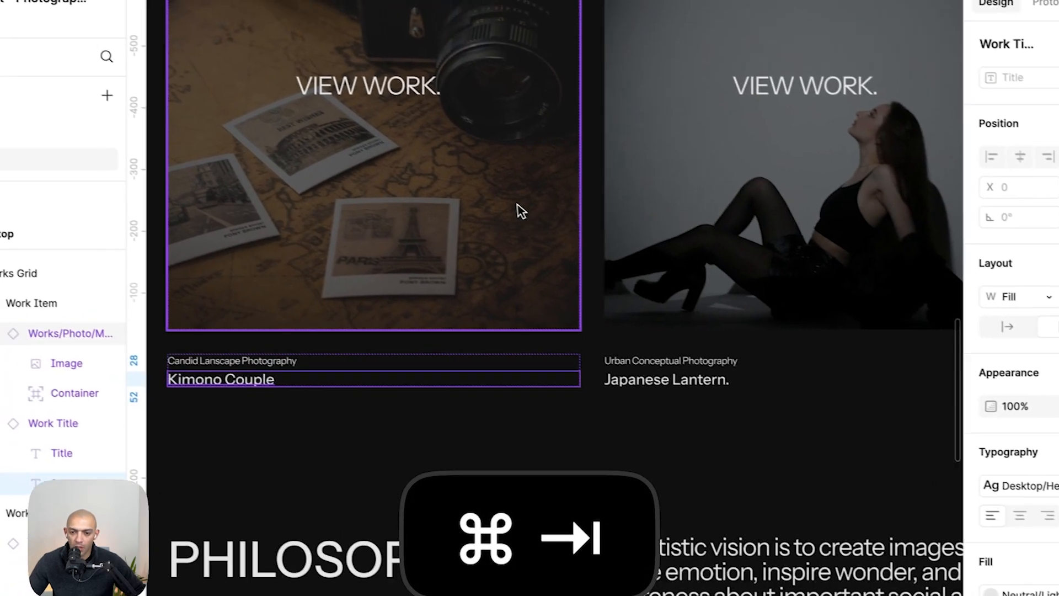
{"action": "scroll", "coordinate": [396, 172], "scroll_direction": "down", "scroll_amount": 3}
{"action": "scroll", "coordinate": [396, 173], "scroll_direction": "right", "scroll_amount": 10}
{"action": "scroll", "coordinate": [420, 243], "scroll_direction": "down", "scroll_amount": 3}
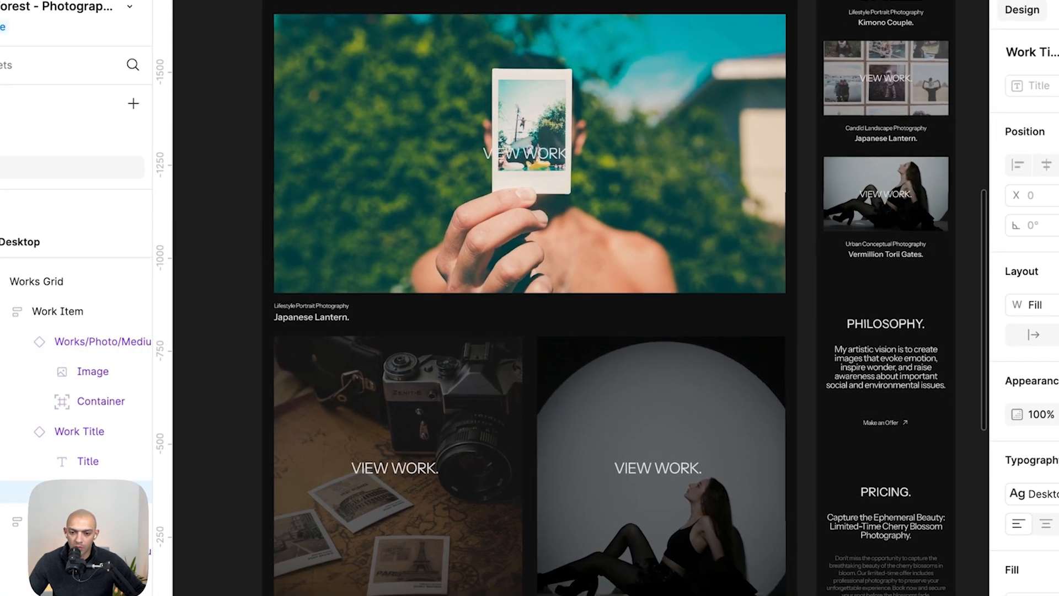
{"action": "scroll", "coordinate": [225, 284], "scroll_direction": "down", "scroll_amount": 2}
{"action": "scroll", "coordinate": [224, 283], "scroll_direction": "up", "scroll_amount": 3}
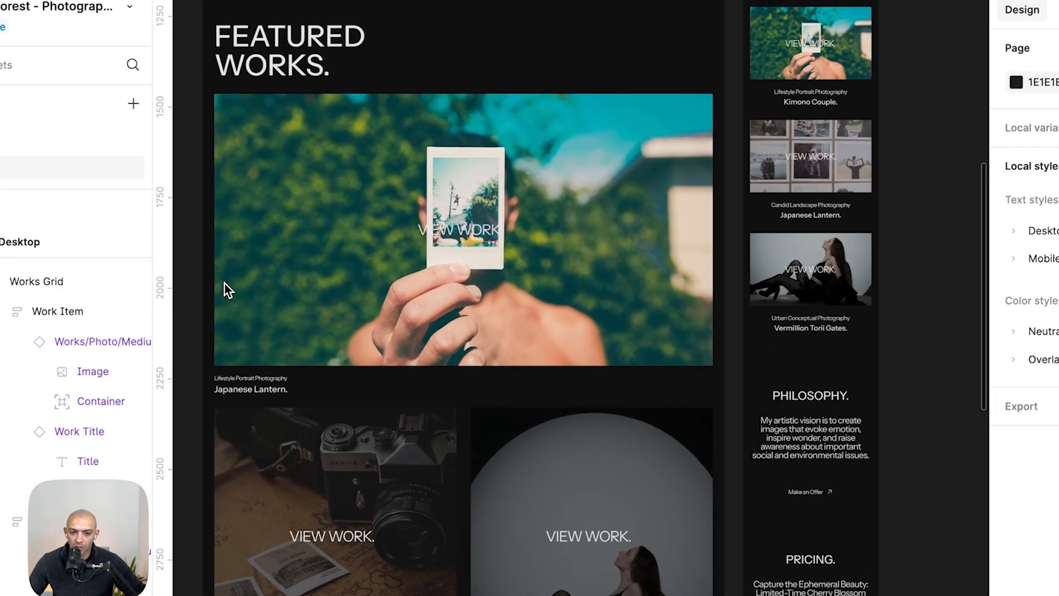
{"action": "scroll", "coordinate": [224, 284], "scroll_direction": "down", "scroll_amount": 2}
{"action": "scroll", "coordinate": [224, 283], "scroll_direction": "up", "scroll_amount": 3}
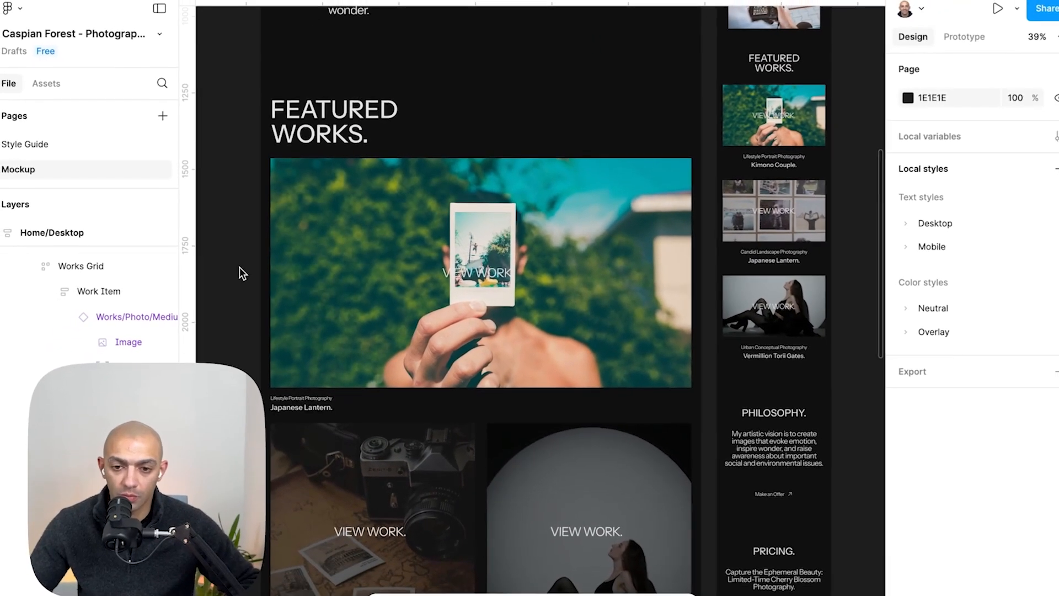
{"action": "scroll", "coordinate": [498, 296], "scroll_direction": "down", "scroll_amount": 3}
{"action": "scroll", "coordinate": [502, 303], "scroll_direction": "left", "scroll_amount": 1}
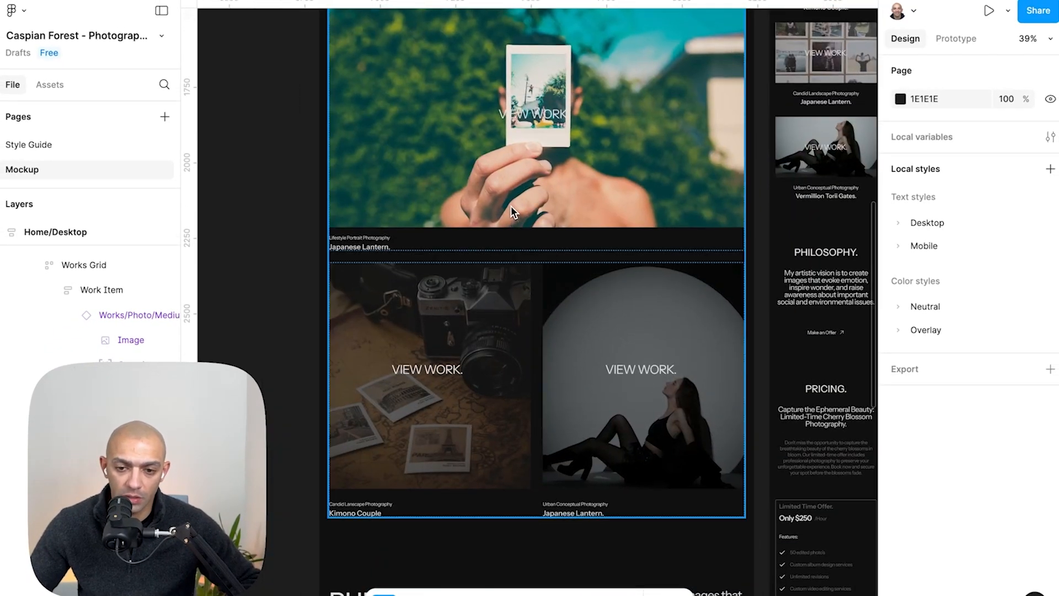
- Paste the overlay div into the second split item's image wrapper
{"action": "key", "text": "super+Tab"}
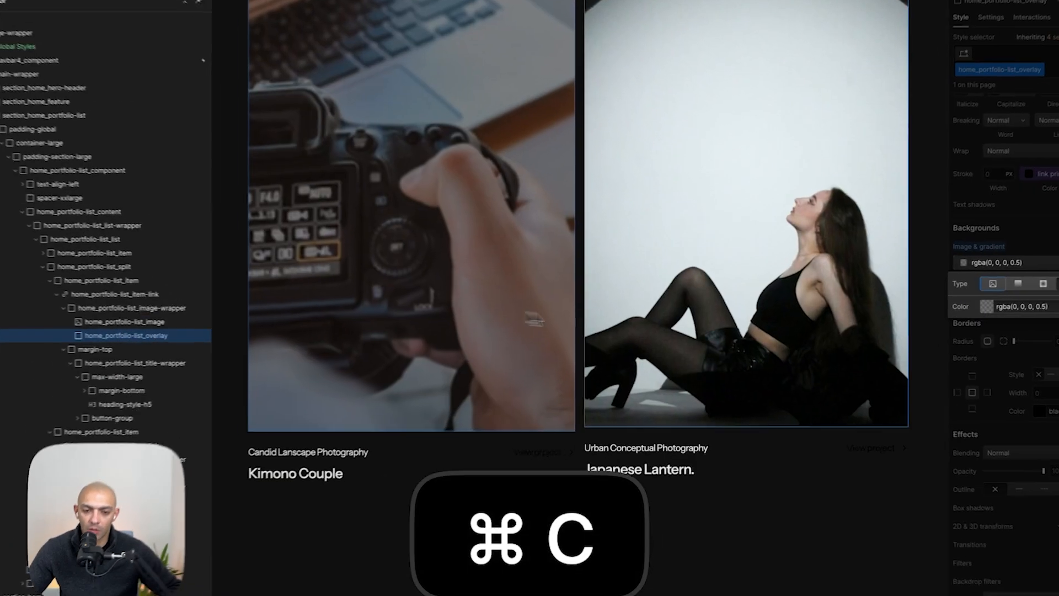
{"action": "left_click", "coordinate": [709, 315]}
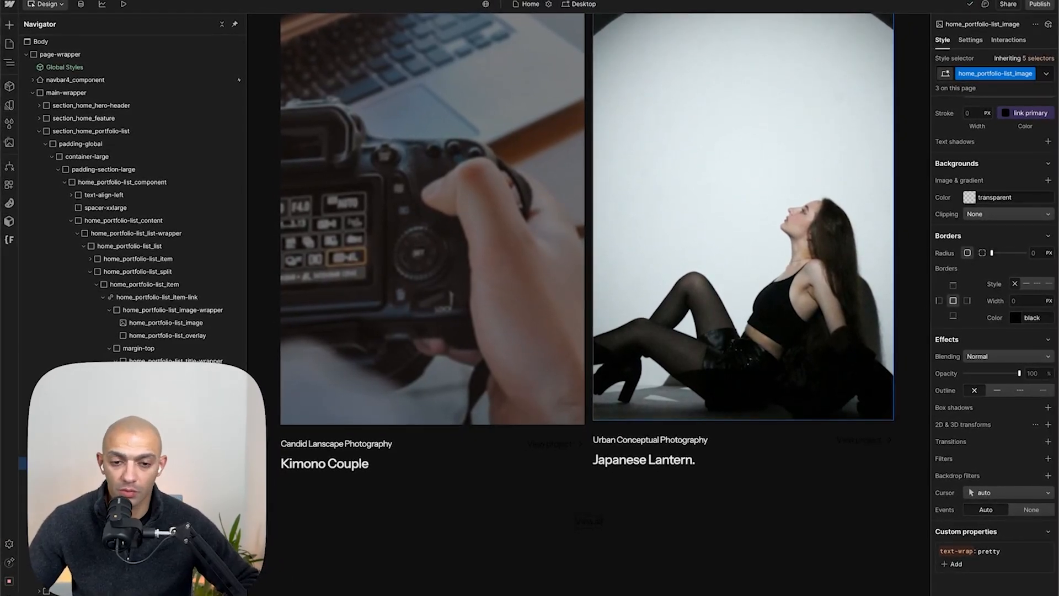
{"action": "key", "text": "super+v"}
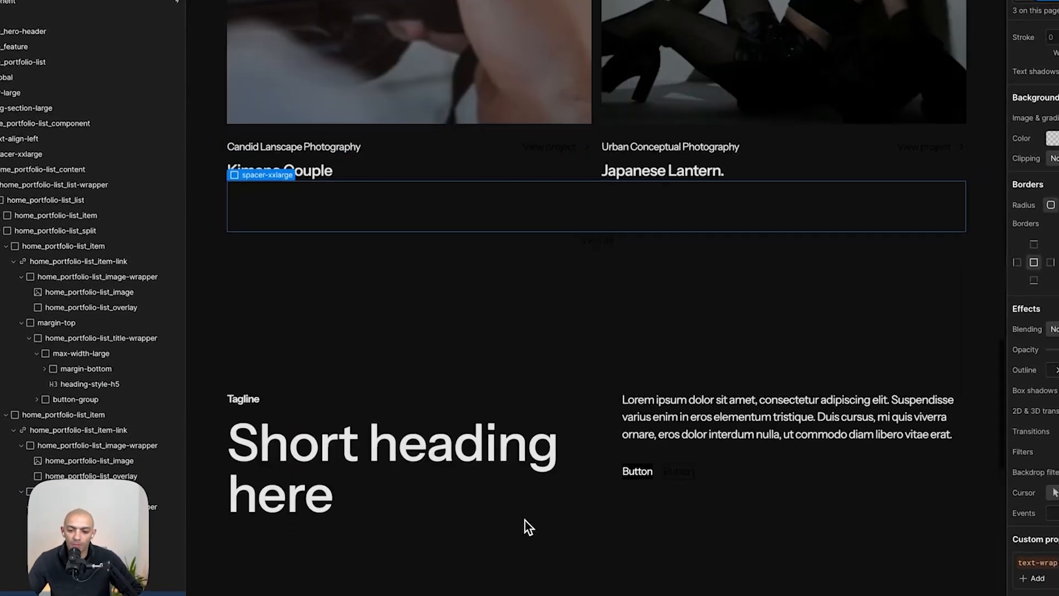
- Select the next section's padding wrapper and inspect the Philosophy and Pricing frame spacing in the Figma mockup
{"action": "scroll", "coordinate": [525, 521], "scroll_direction": "down", "scroll_amount": 2}
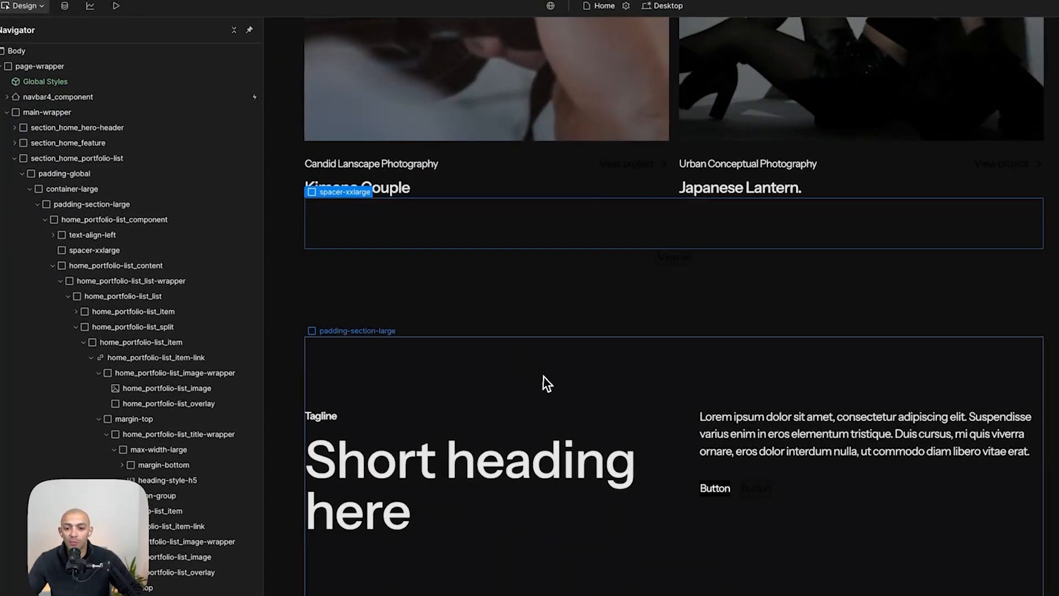
{"action": "left_click", "coordinate": [598, 370]}
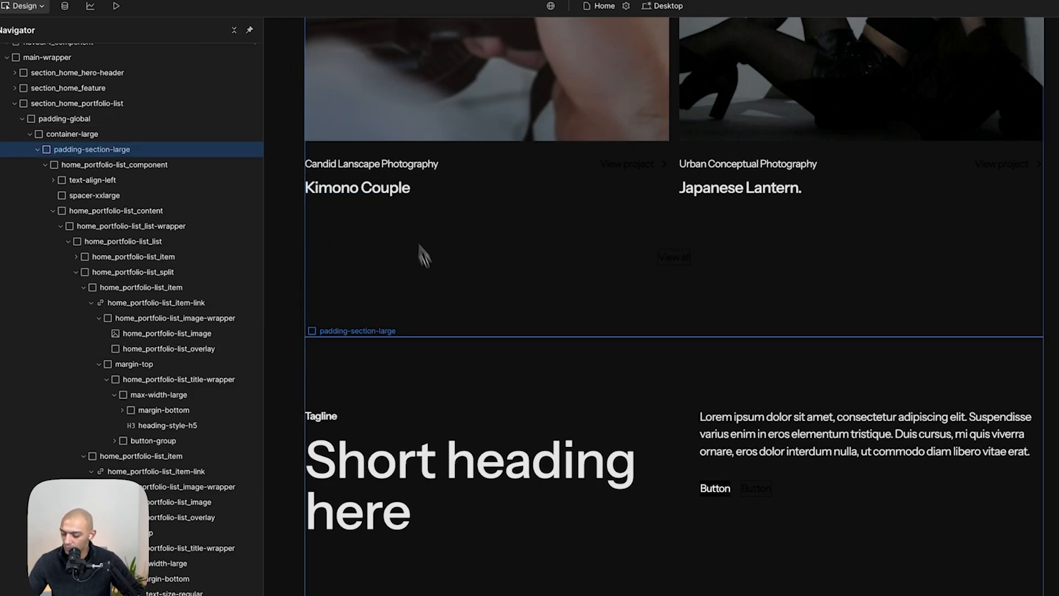
{"action": "key", "text": "alt+z"}
{"action": "scroll", "coordinate": [460, 369], "scroll_direction": "down", "scroll_amount": 2}
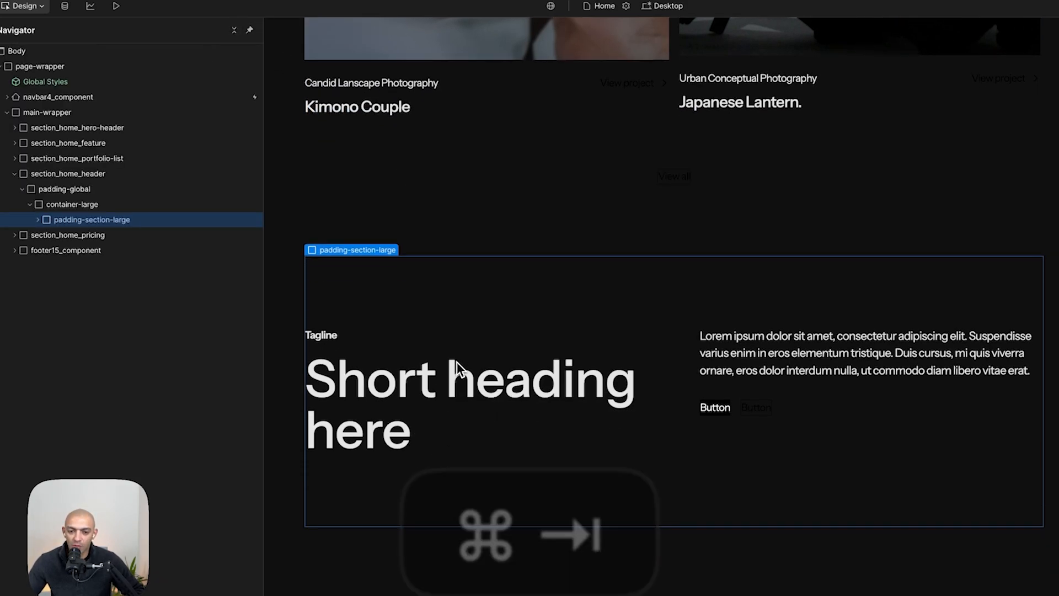
{"action": "key", "text": "super+Tab"}
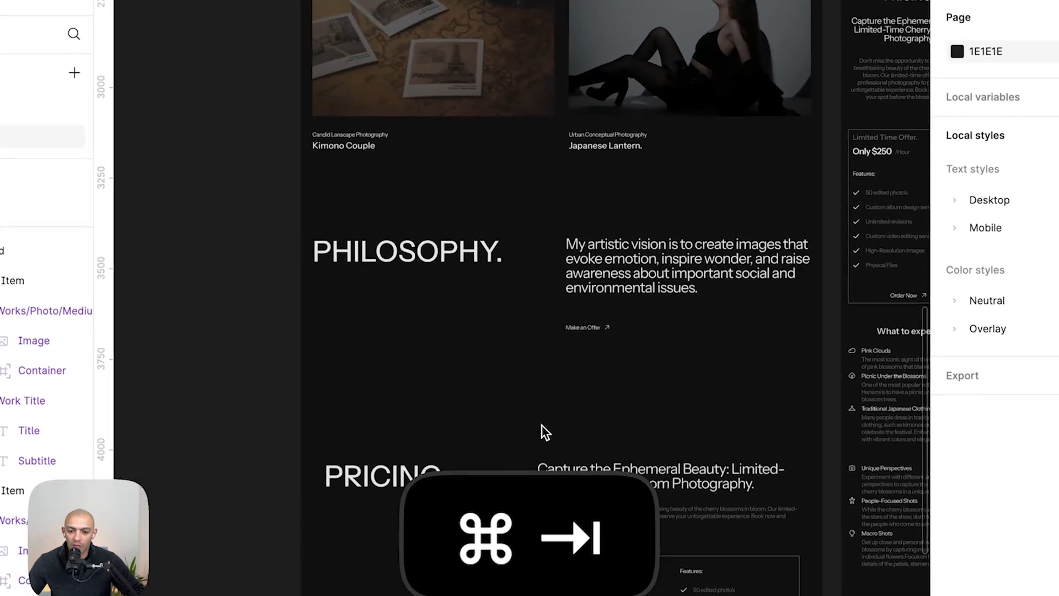
{"action": "left_click", "coordinate": [590, 342]}
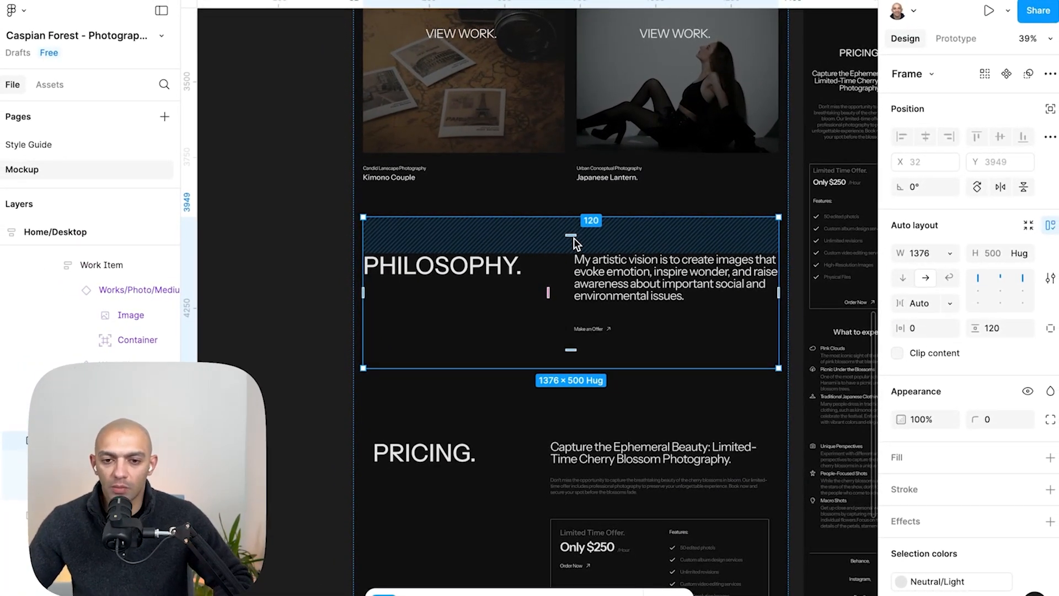
{"action": "left_click", "coordinate": [555, 427]}
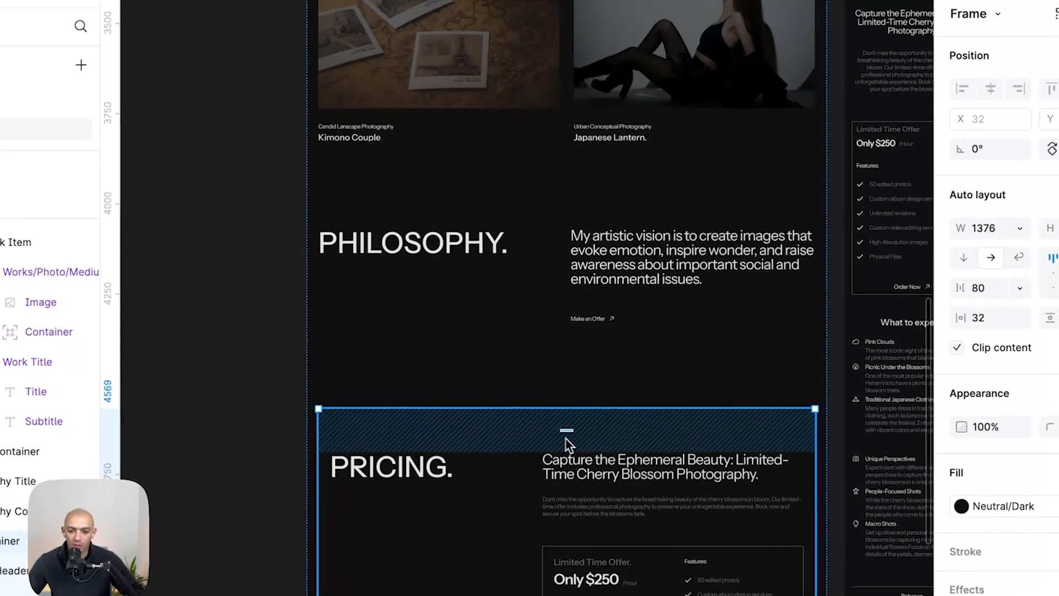
{"action": "left_click", "coordinate": [573, 358]}
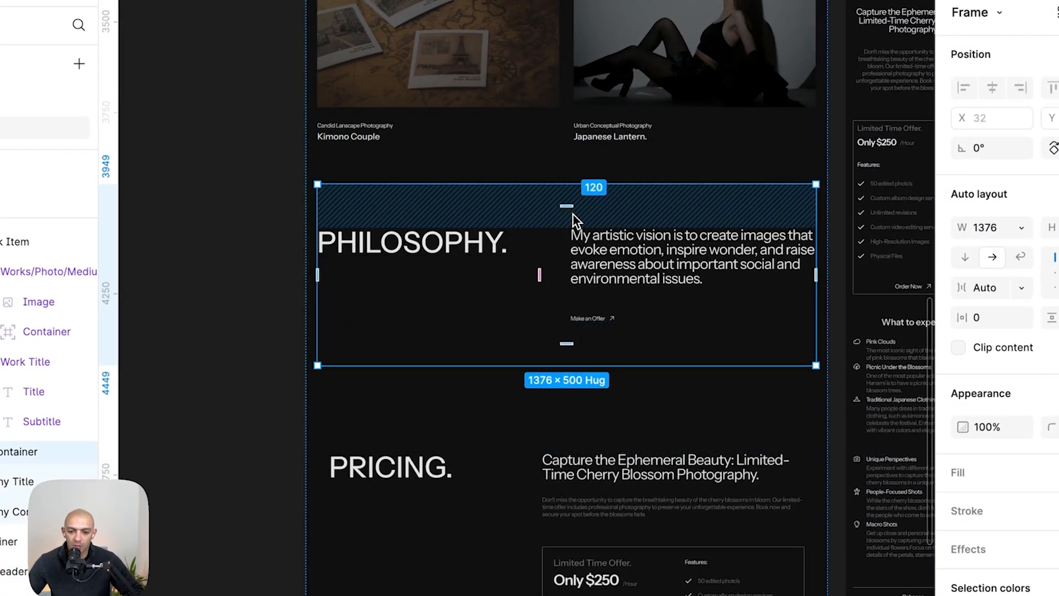
- Convert the 120 px section padding from the mockup into rem
{"action": "key", "text": "super+space"}
{"action": "type", "text": "120/16"}
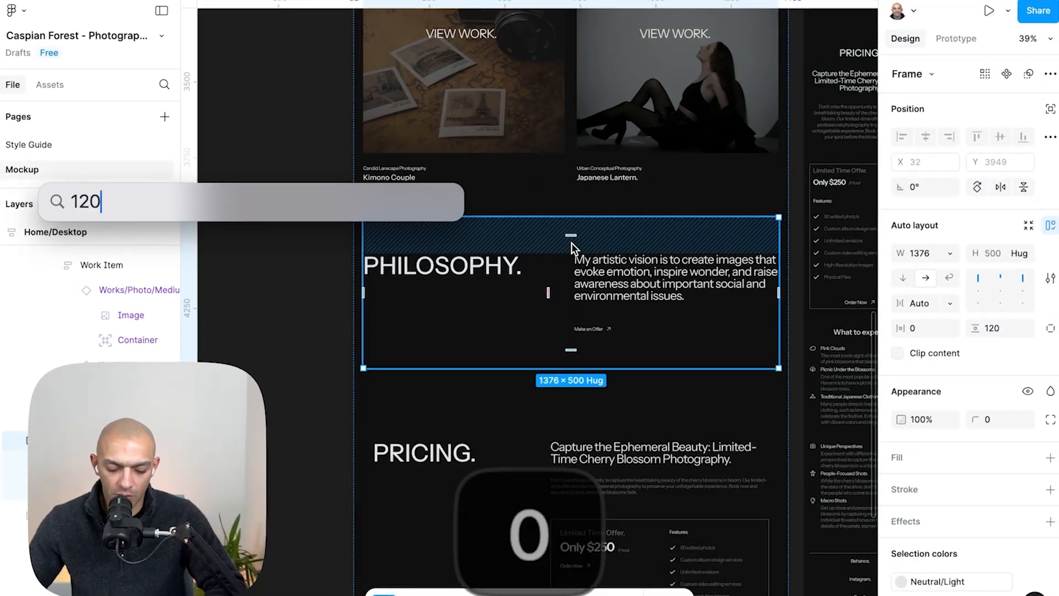
{"action": "key", "text": "Escape"}
{"action": "key", "text": "super+Tab"}
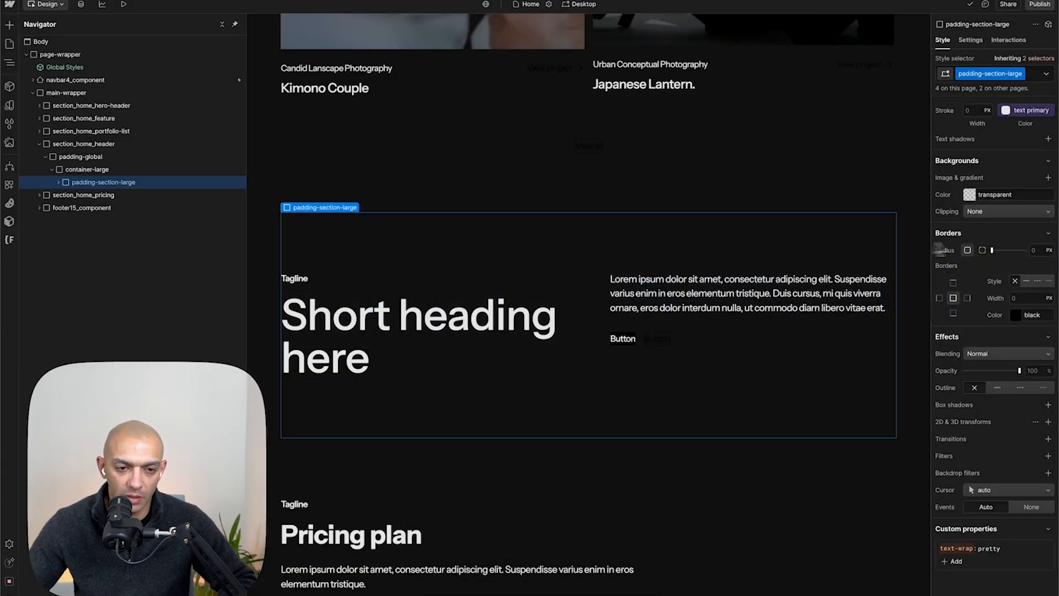
{"action": "scroll", "coordinate": [1013, 246], "scroll_direction": "up", "scroll_amount": 10}
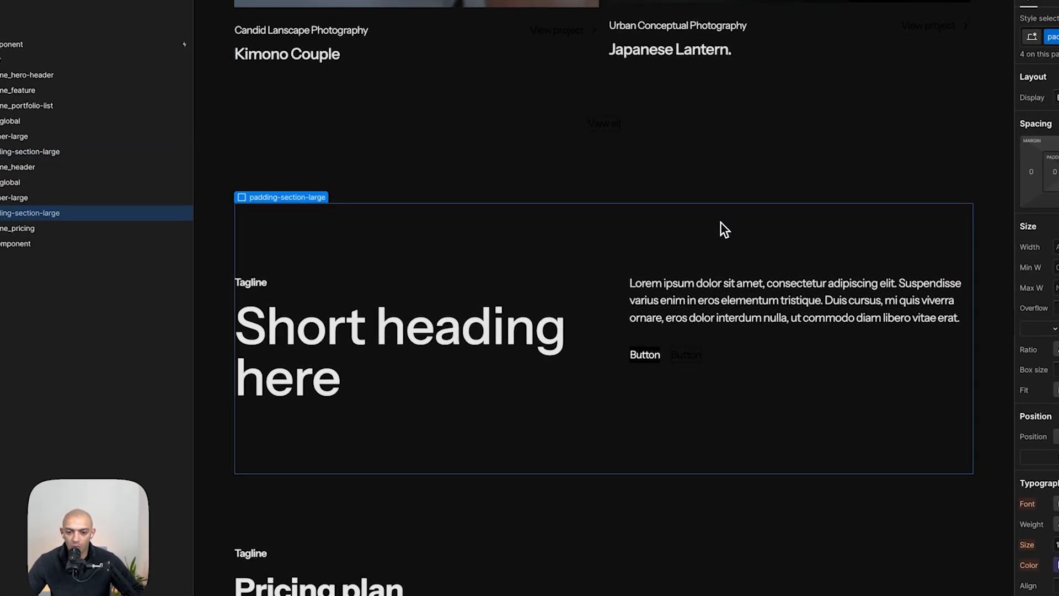
- Replace the section heading text with "PHILOSOPHY." copied from the mockup and delete the tagline above it
{"action": "key", "text": "super+Tab"}
{"action": "left_click", "coordinate": [472, 264]}
{"action": "double_click", "coordinate": [472, 265]}
{"action": "key", "text": "super+c"}
{"action": "key", "text": "super+Tab"}
{"action": "triple_click", "coordinate": [416, 356]}
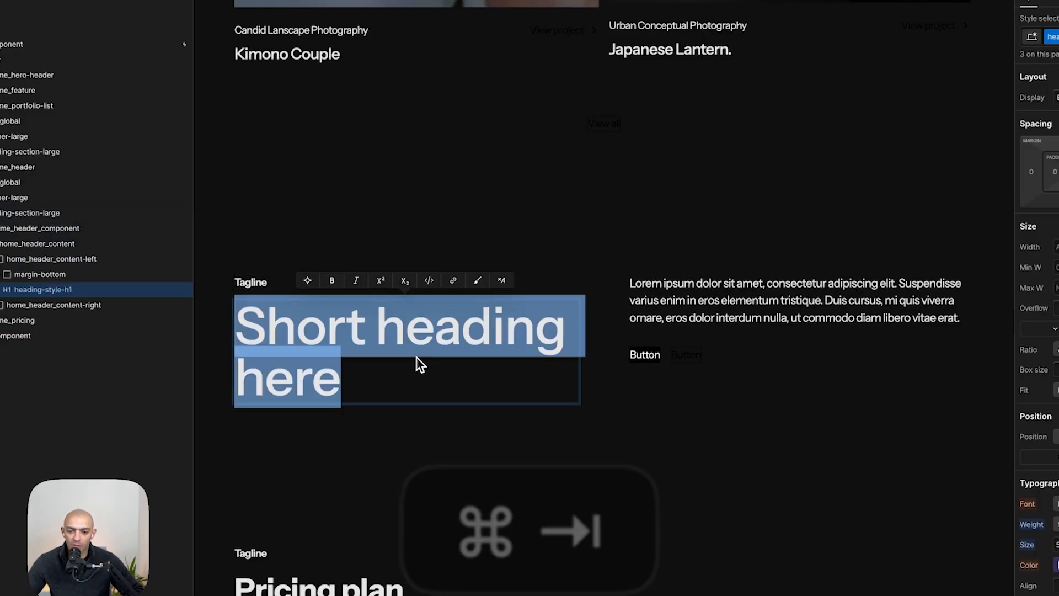
{"action": "key", "text": "super+v"}
{"action": "key", "text": "Home"}
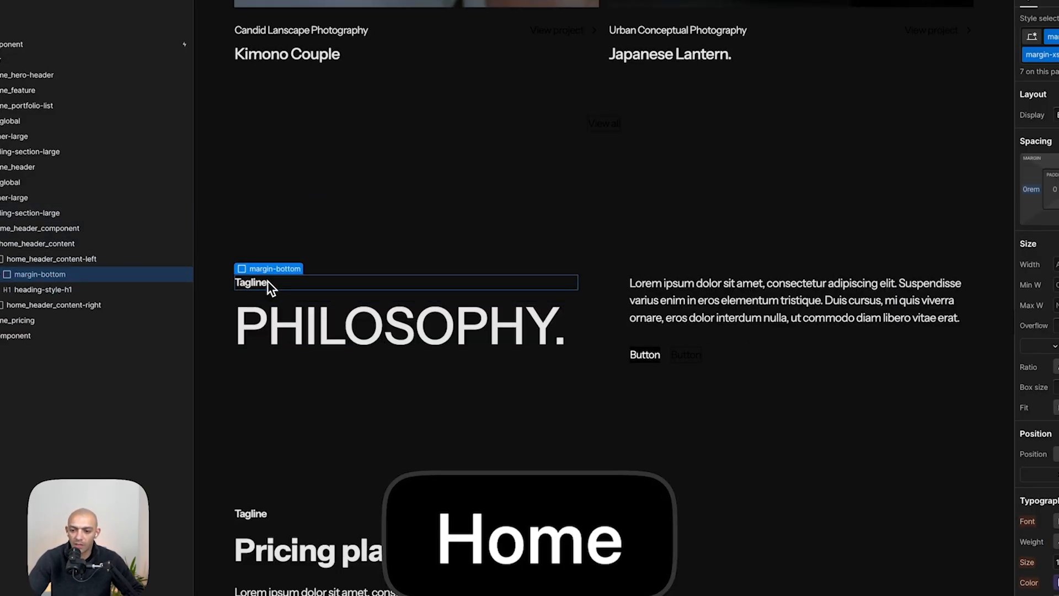
{"action": "key", "text": "BackSpace"}
- Check the PHILOSOPHY heading's font size in the mockup and convert 80 px into rem
{"action": "key", "text": "super+Tab"}
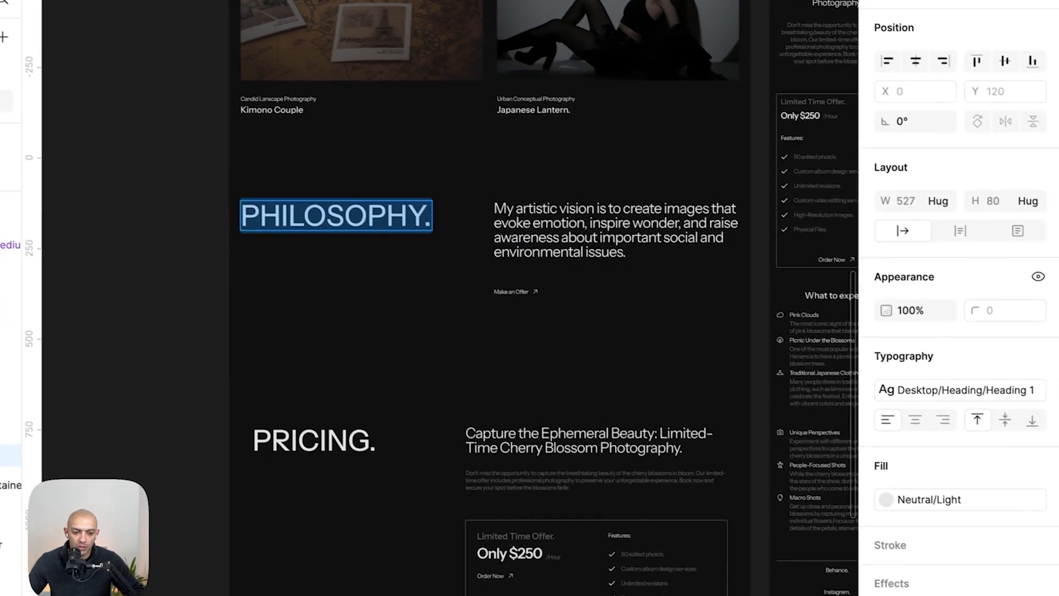
{"action": "left_click", "coordinate": [1048, 382]}
{"action": "key", "text": "super+Tab"}
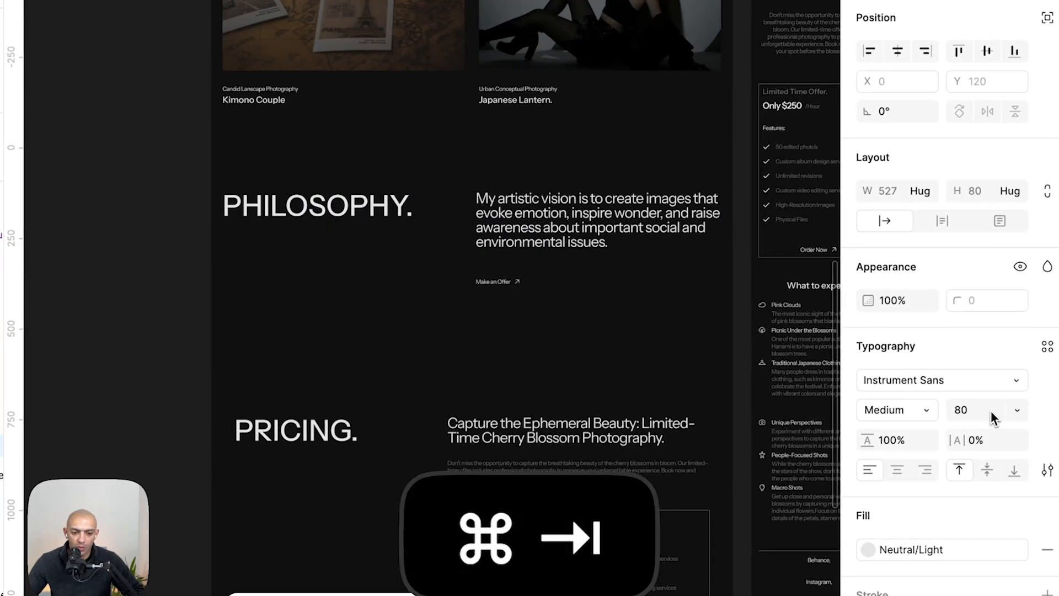
{"action": "key", "text": "super+space"}
{"action": "type", "text": "80/16"}
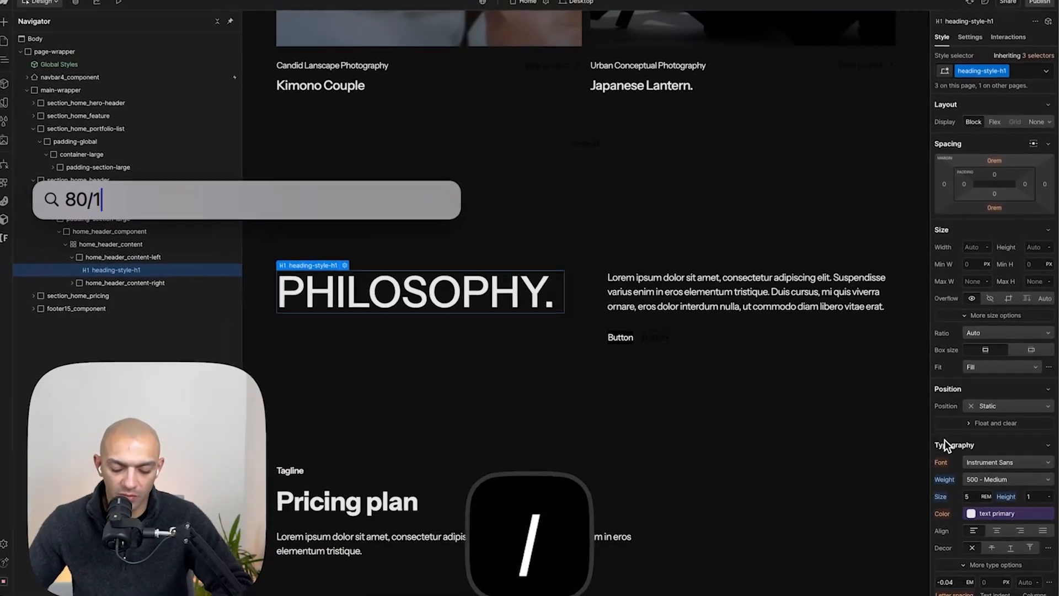
{"action": "key", "text": "Escape"}
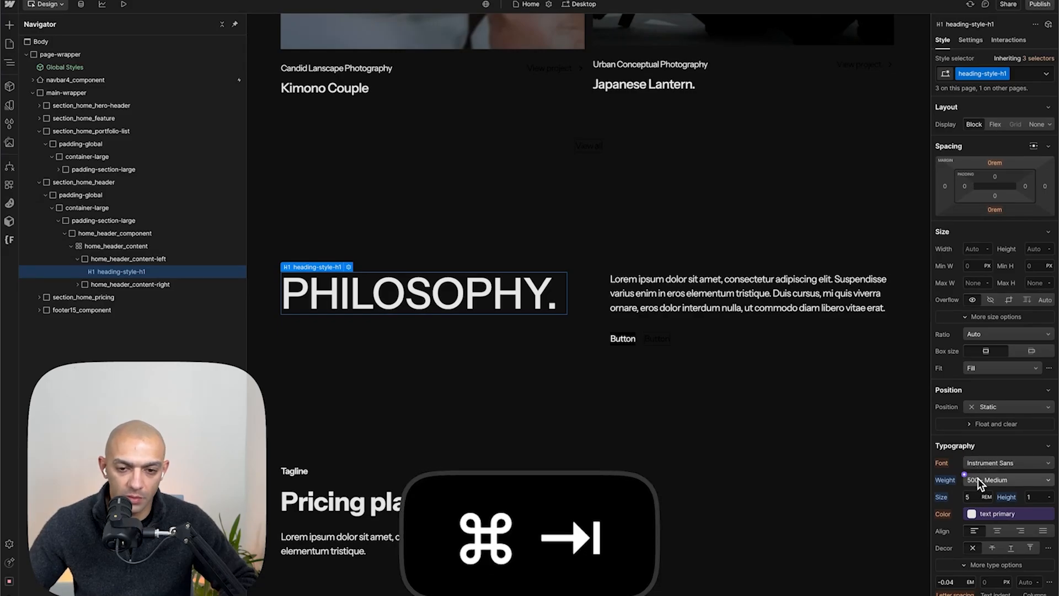
{"action": "key", "text": "super+Tab"}
{"action": "key", "text": "super+Tab"}
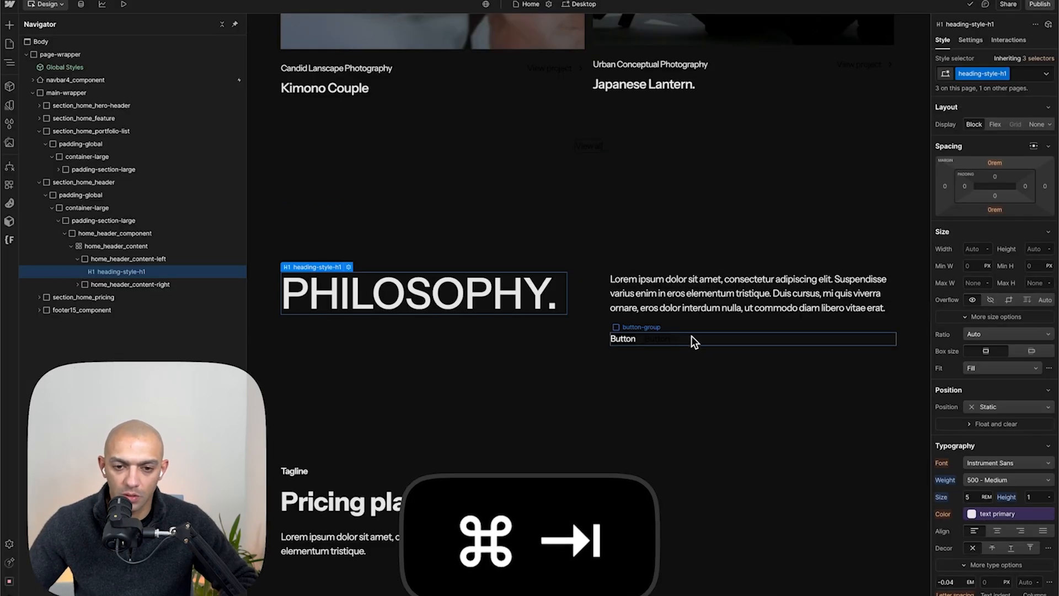
- Replace the section paragraph with the "My artistic vision…" text copied from the mockup
{"action": "key", "text": "super+Tab"}
{"action": "double_click", "coordinate": [629, 263]}
{"action": "key", "text": "super+c"}
- Restyle the paragraph with the heading-style-h3 class plus the text-weight-normal combo class
{"action": "key", "text": "super+Tab"}
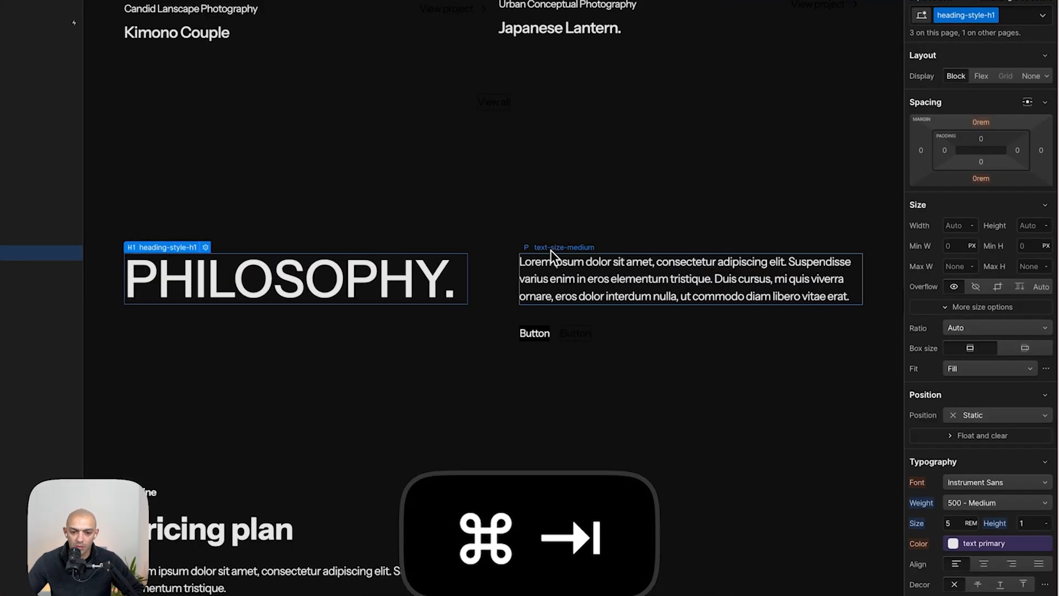
{"action": "double_click", "coordinate": [561, 270]}
{"action": "key", "text": "super+v"}
{"action": "key", "text": "super+a"}
{"action": "key", "text": "super+v"}
{"action": "key", "text": "super+Tab"}
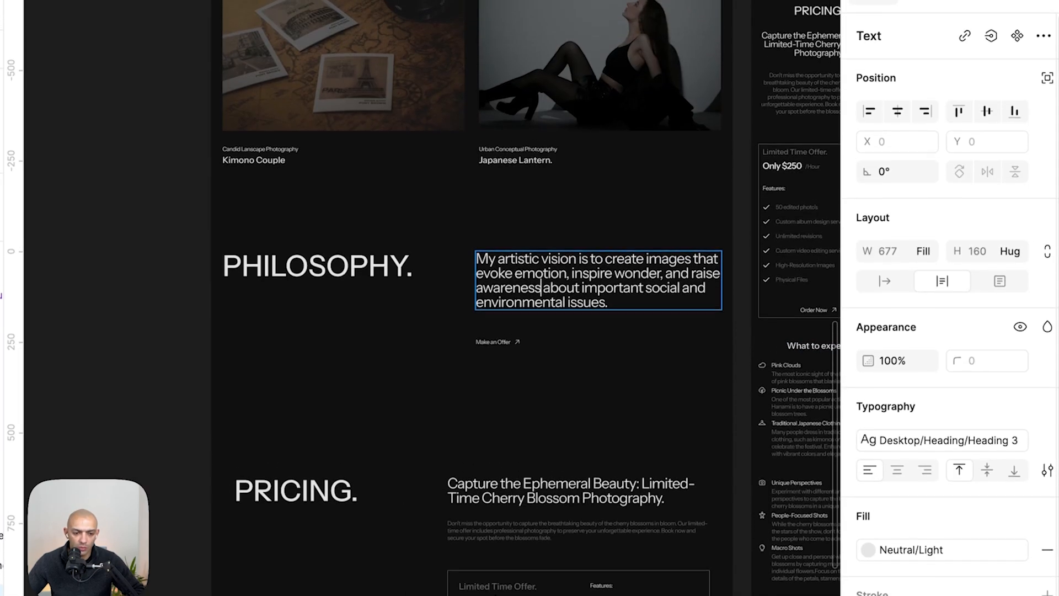
{"action": "left_click", "coordinate": [977, 440]}
{"action": "key", "text": "super+Tab"}
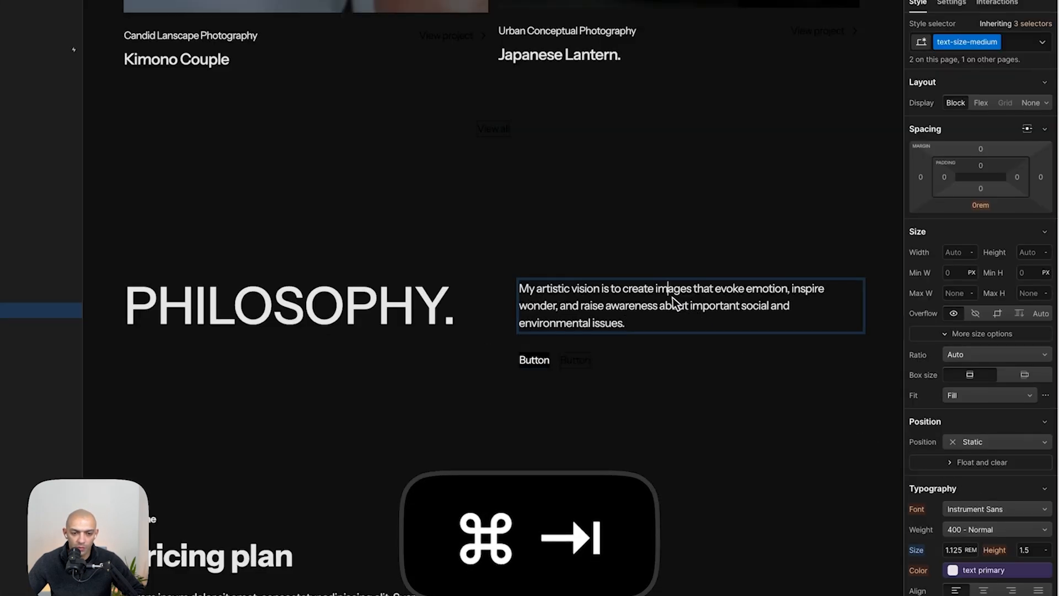
{"action": "key", "text": "Escape"}
{"action": "left_click", "coordinate": [1025, 47]}
{"action": "key", "text": "BackSpace"}
{"action": "type", "text": "h3"}
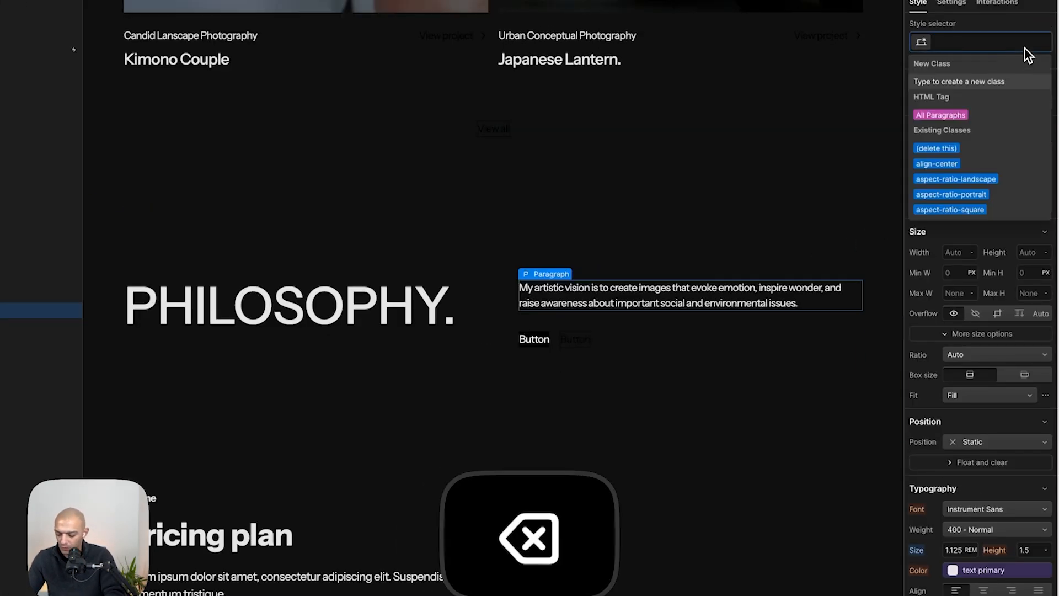
{"action": "key", "text": "Right"}
{"action": "key", "text": "Down"}
{"action": "key", "text": "Return"}
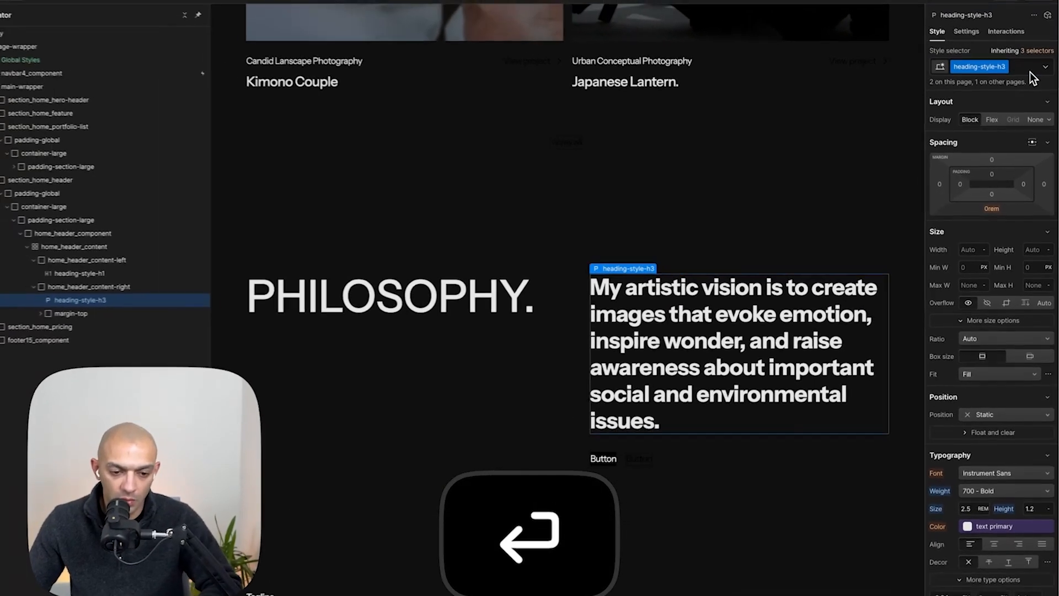
{"action": "key", "text": "super+space"}
{"action": "type", "text": "40/"}
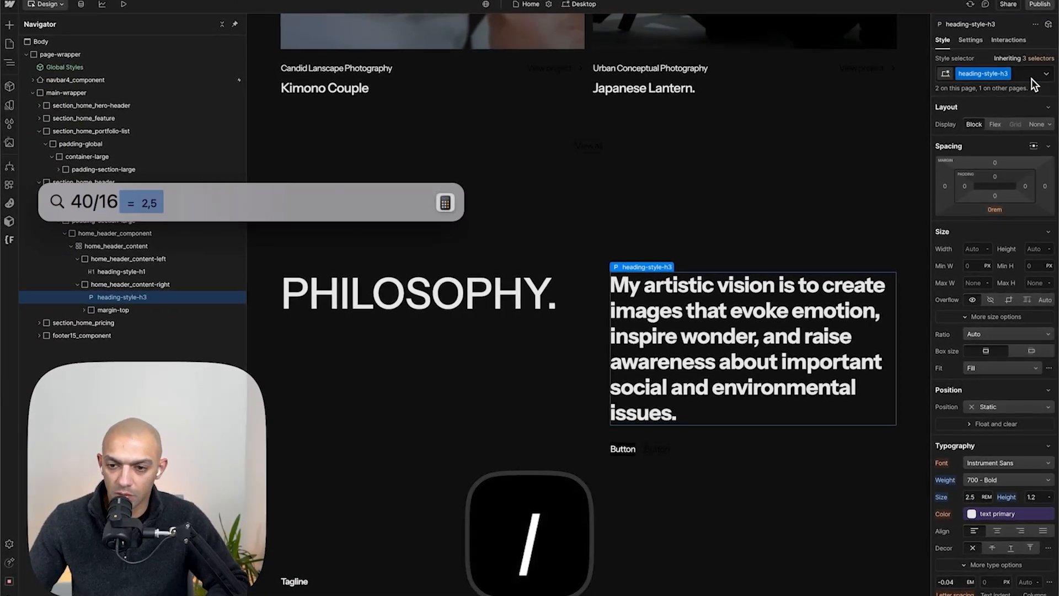
{"action": "key", "text": "Escape"}
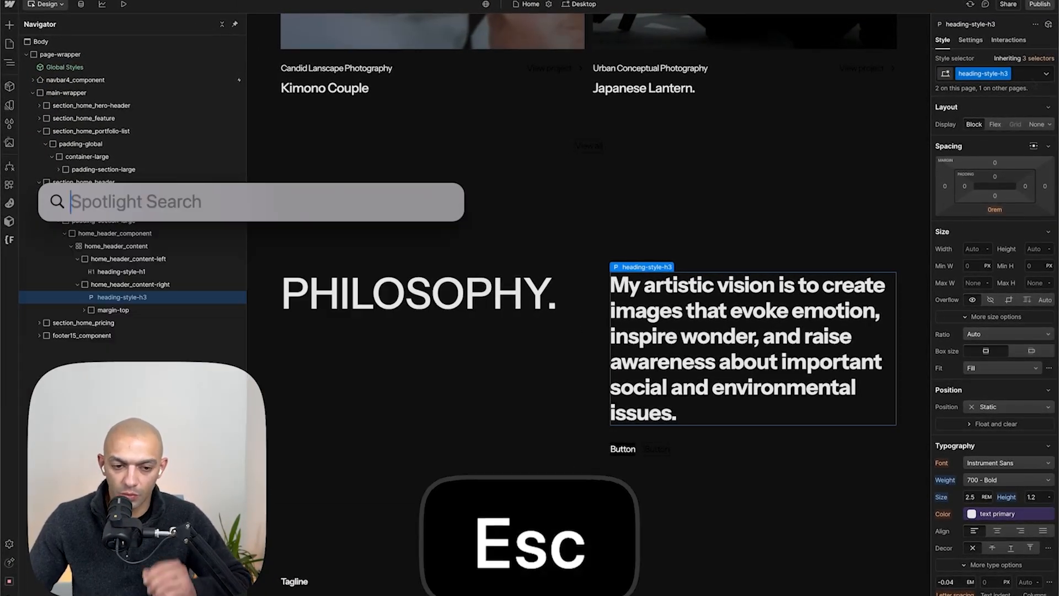
{"action": "key", "text": "Escape"}
{"action": "left_click", "coordinate": [1026, 77]}
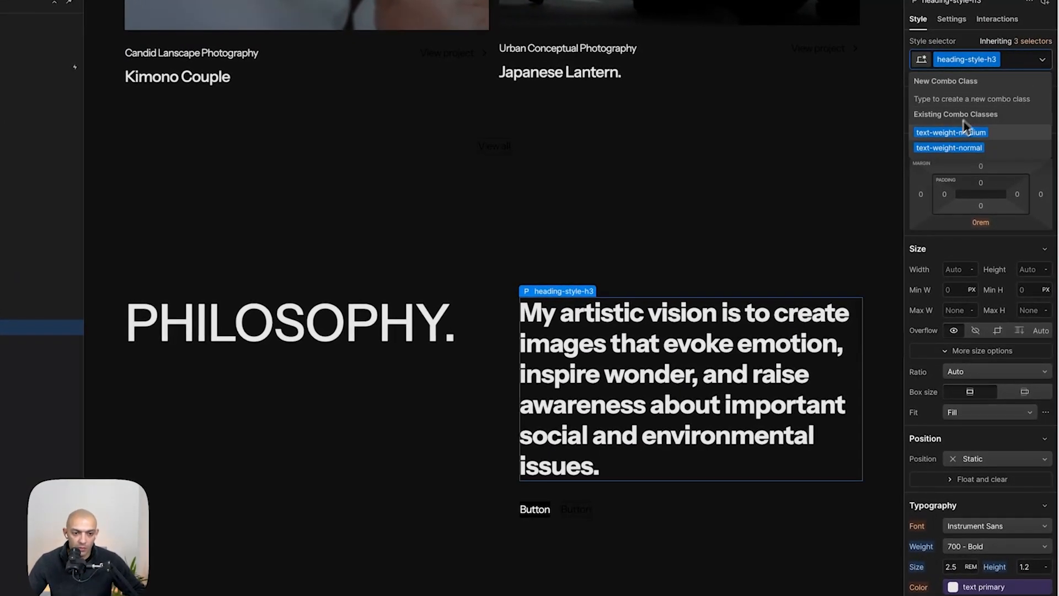
{"action": "left_click", "coordinate": [950, 148]}
- Copy the arrow icon next to Make an Offer in the mockup as SVG
{"action": "key", "text": "super+Tab"}
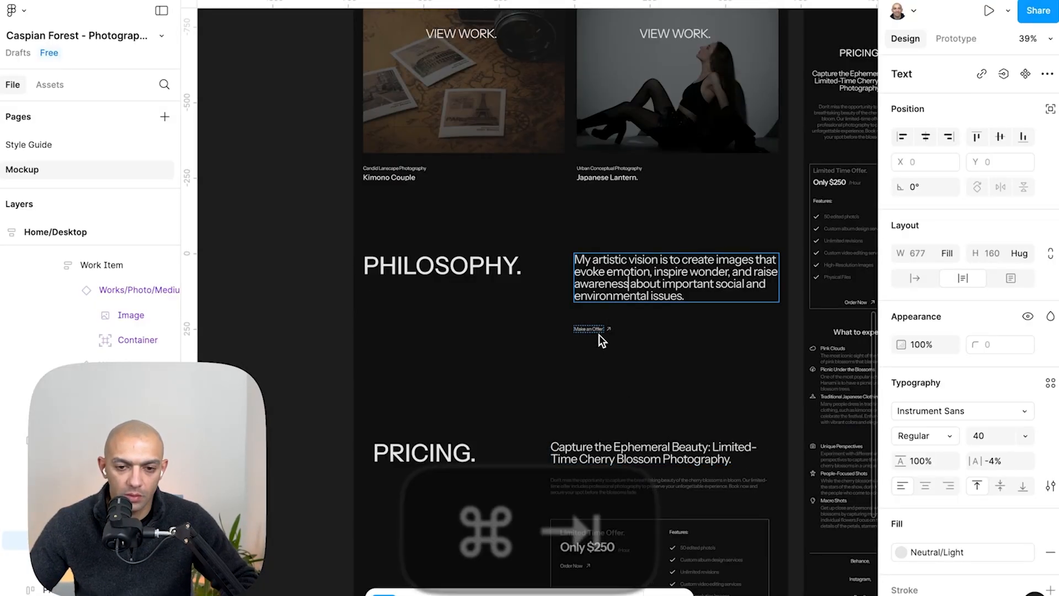
{"action": "scroll", "coordinate": [601, 341], "scroll_direction": "up", "scroll_amount": 5}
{"action": "left_click", "coordinate": [653, 328]}
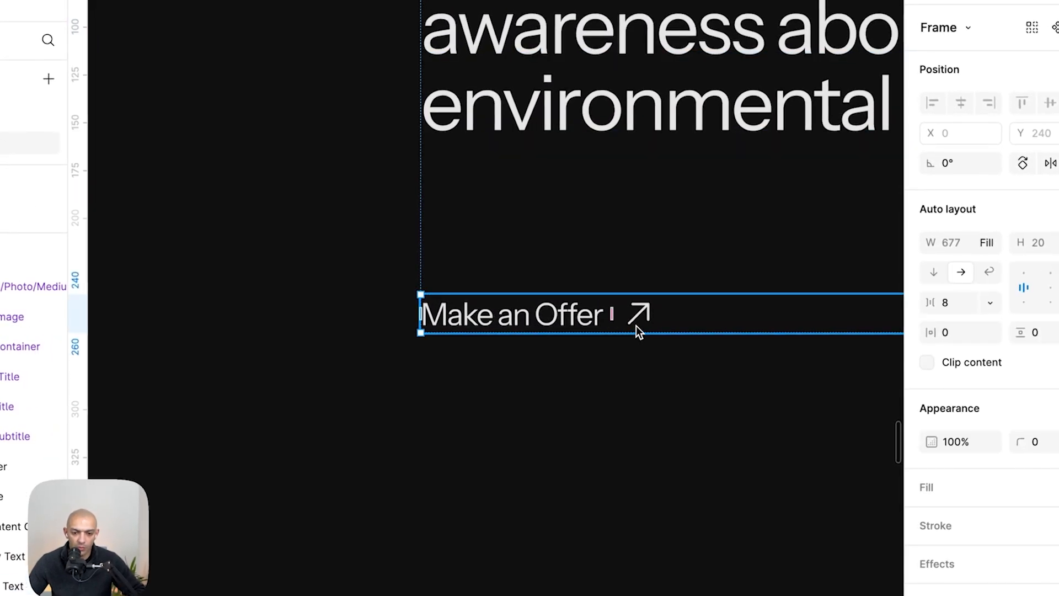
{"action": "left_click", "coordinate": [637, 326]}
{"action": "right_click", "coordinate": [637, 324]}
{"action": "mouse_move", "coordinate": [734, 105]}
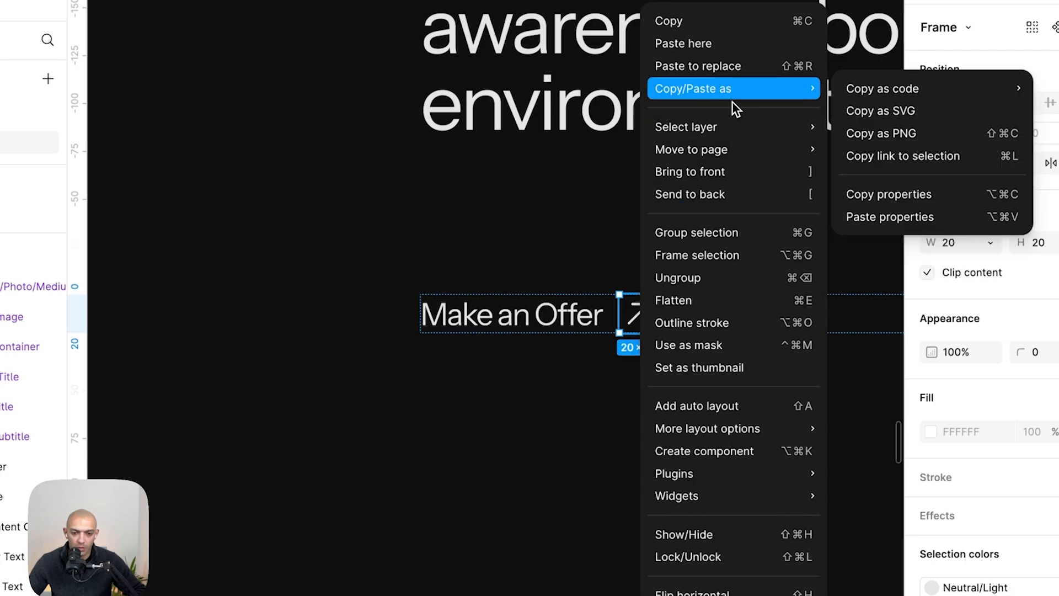
{"action": "left_click", "coordinate": [858, 112]}
{"action": "key", "text": "super+Tab"}
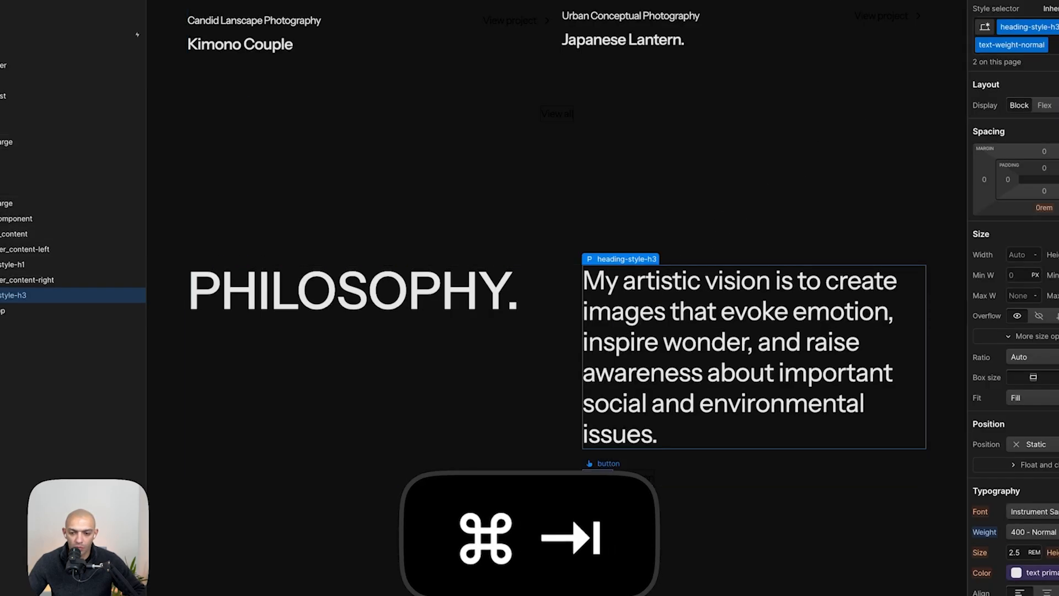
- Delete the secondary button from the section's button group
{"action": "left_click", "coordinate": [599, 478]}
{"action": "left_click", "coordinate": [148, 301]}
{"action": "left_click", "coordinate": [140, 331]}
{"action": "key", "text": "BackSpace"}
{"action": "left_click", "coordinate": [171, 300]}
- Add a Link Block inside the button group and give it the button class
{"action": "key", "text": "a"}
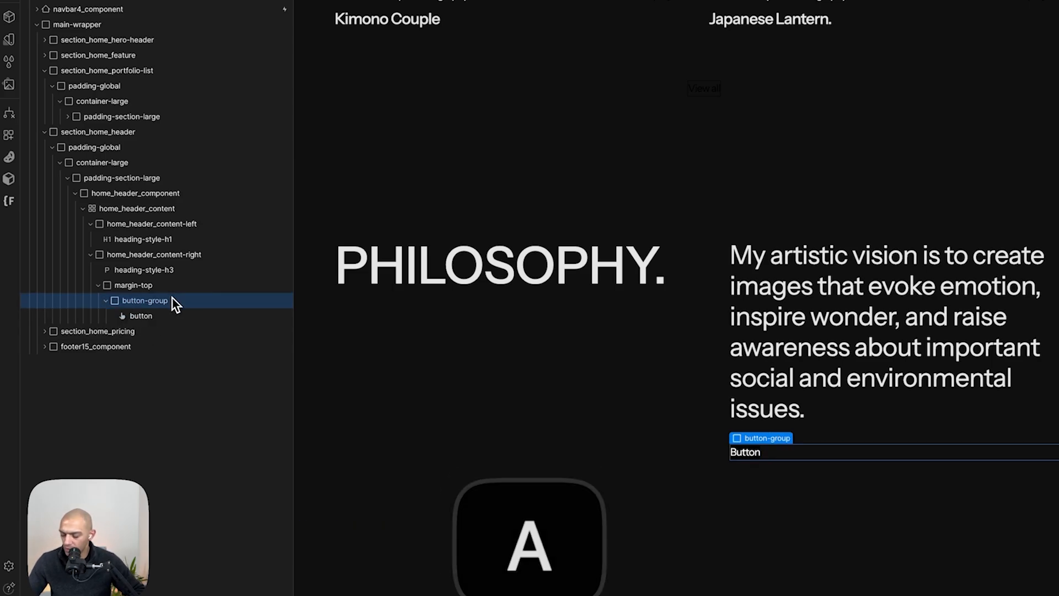
{"action": "left_click", "coordinate": [55, 263]}
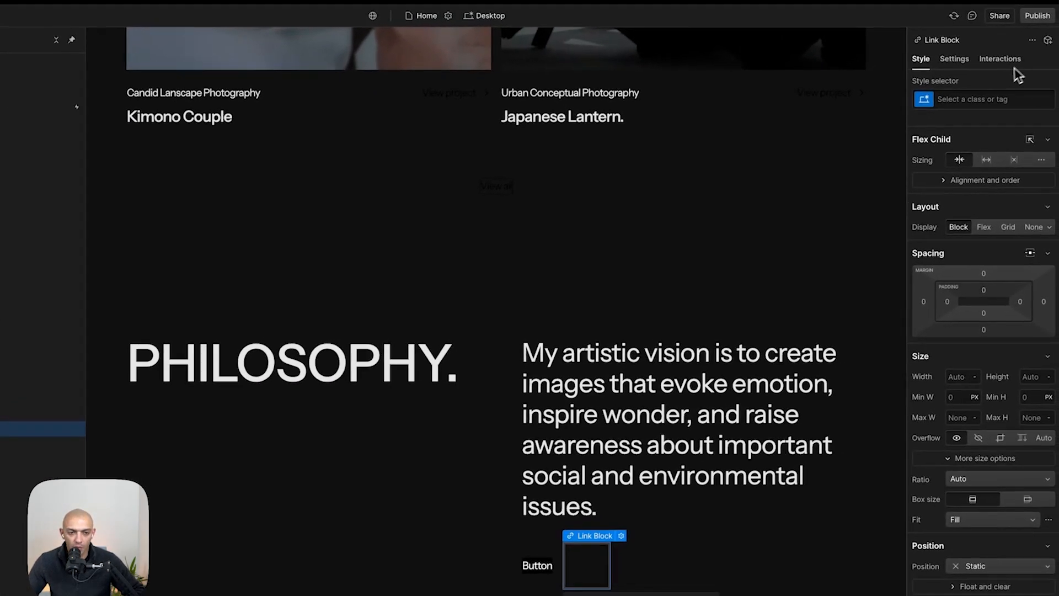
{"action": "left_click", "coordinate": [982, 101]}
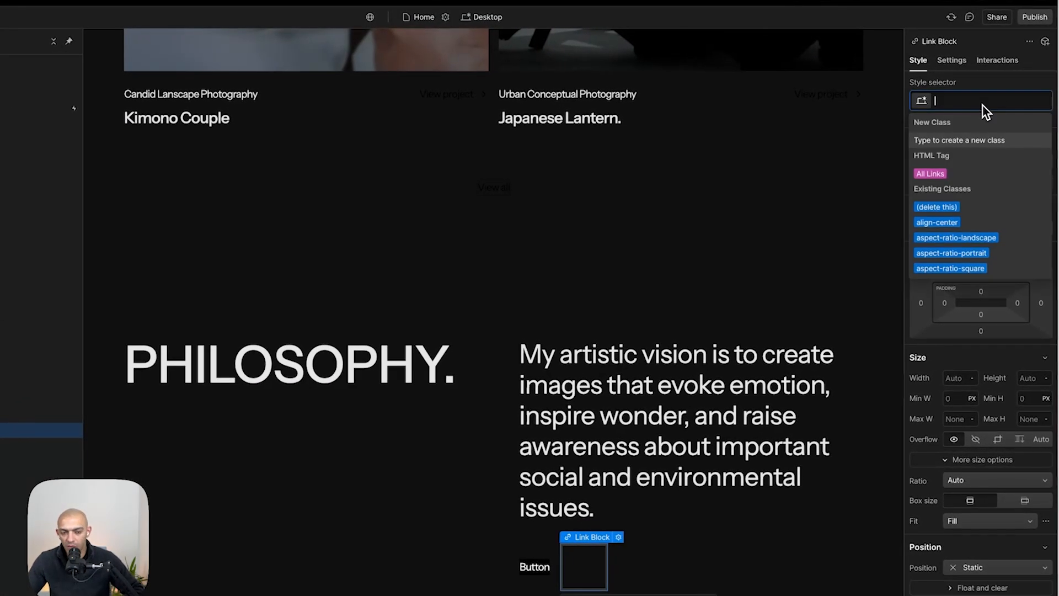
{"action": "type", "text": "button"}
{"action": "key", "text": "Down"}
{"action": "key", "text": "Return"}
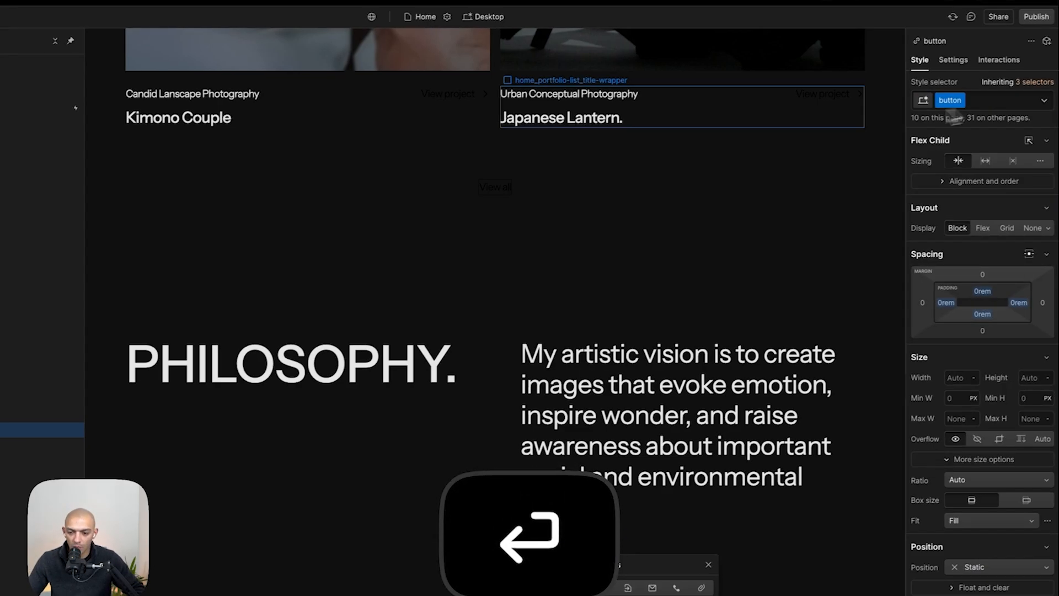
- Add a Text Block inside the link block reading "Make an offer"
{"action": "key", "text": "a"}
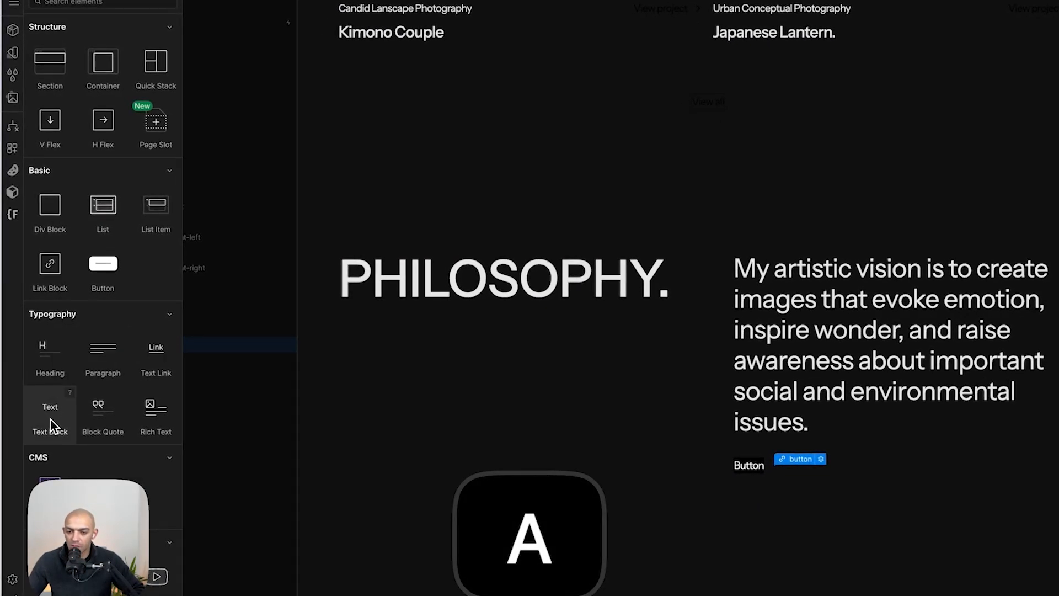
{"action": "left_click", "coordinate": [51, 418]}
{"action": "key", "text": "super+Tab"}
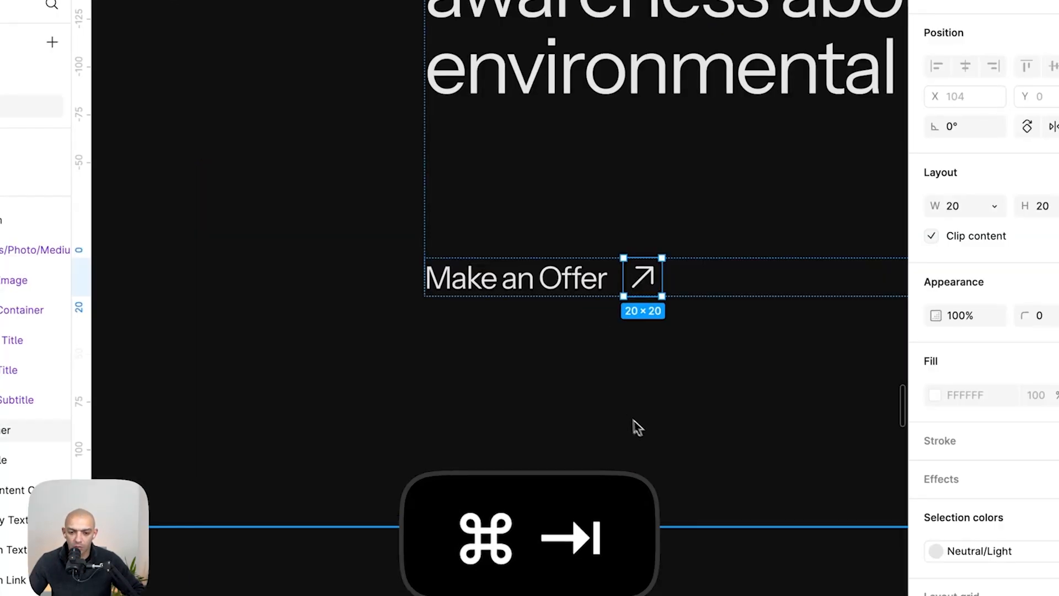
{"action": "key", "text": "super+Tab"}
{"action": "type", "text": "Make an offer"}
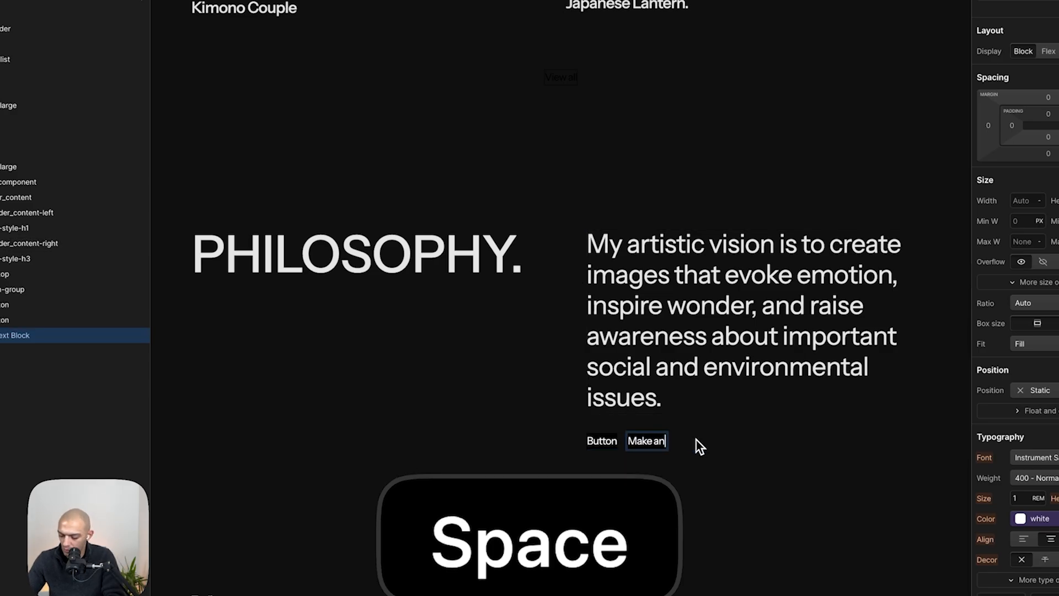
{"action": "key", "text": "Escape"}
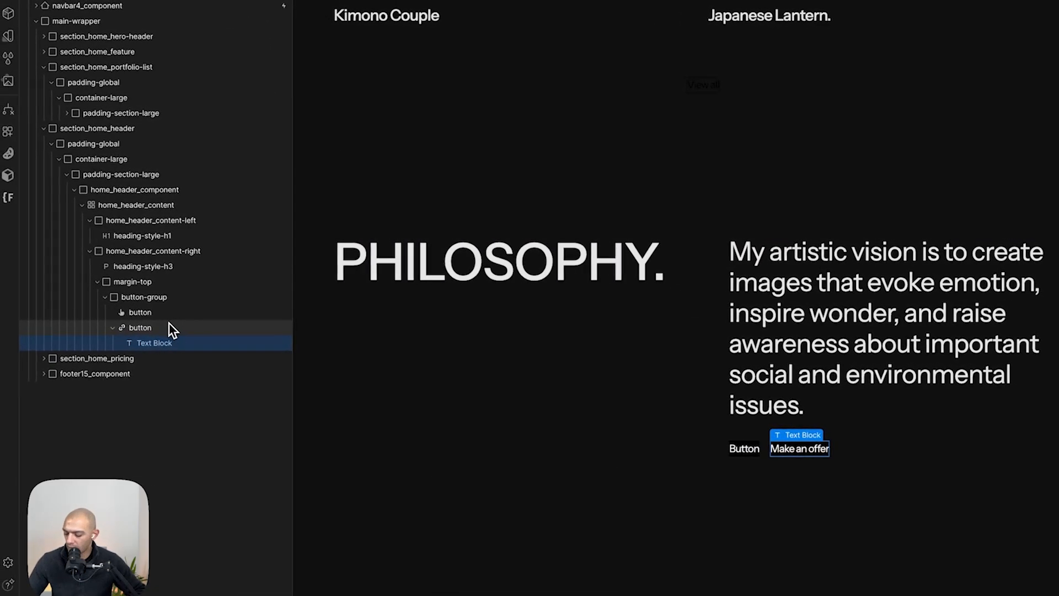
- Paste the arrow SVG into the link block as an embed preserving its size, then make the button flex with centered alignment
{"action": "left_click", "coordinate": [169, 325]}
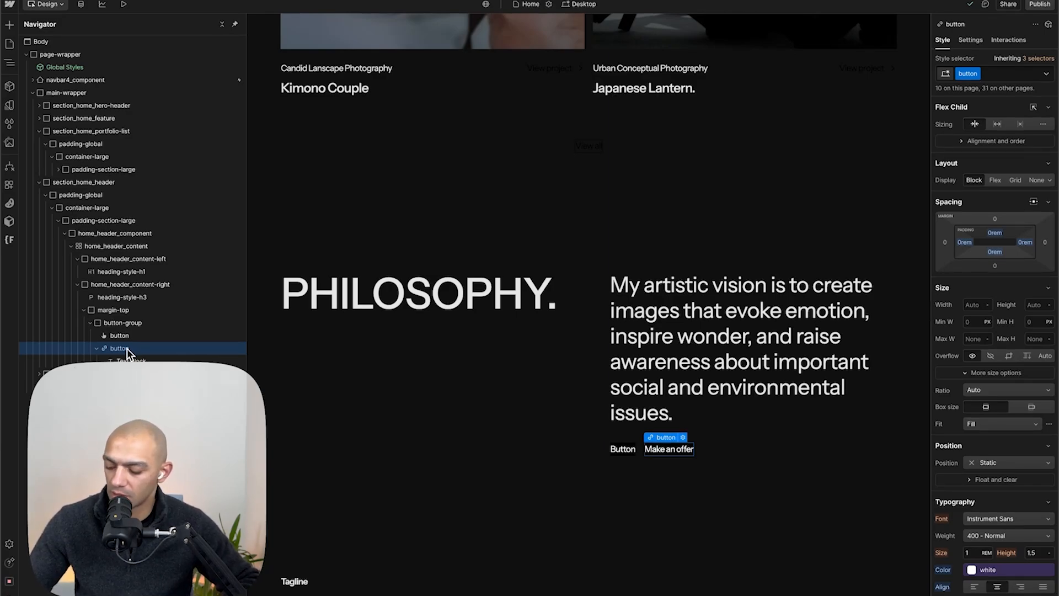
{"action": "key", "text": "super+v"}
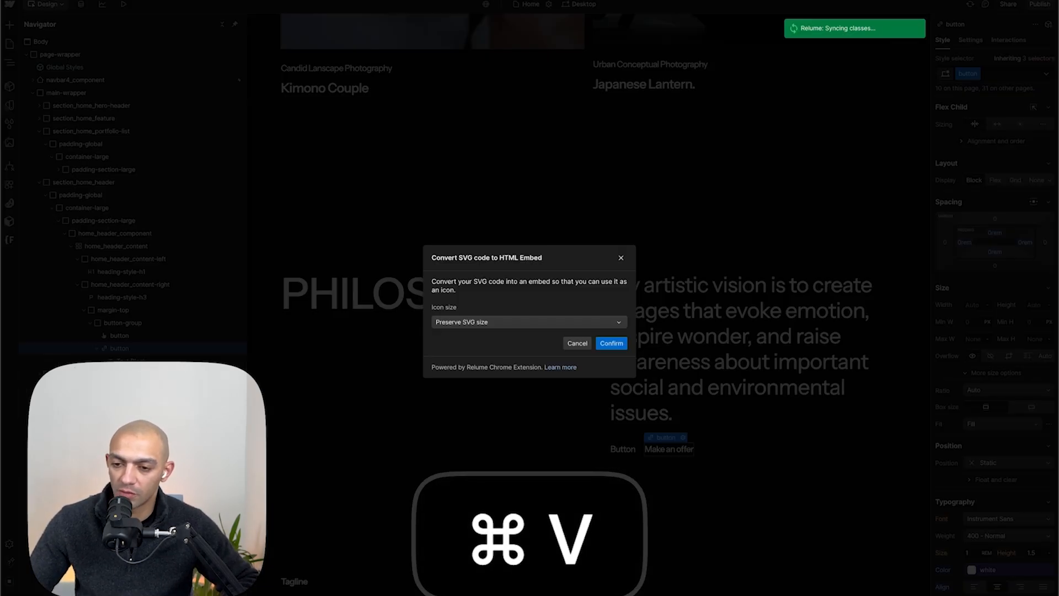
{"action": "left_click", "coordinate": [611, 343]}
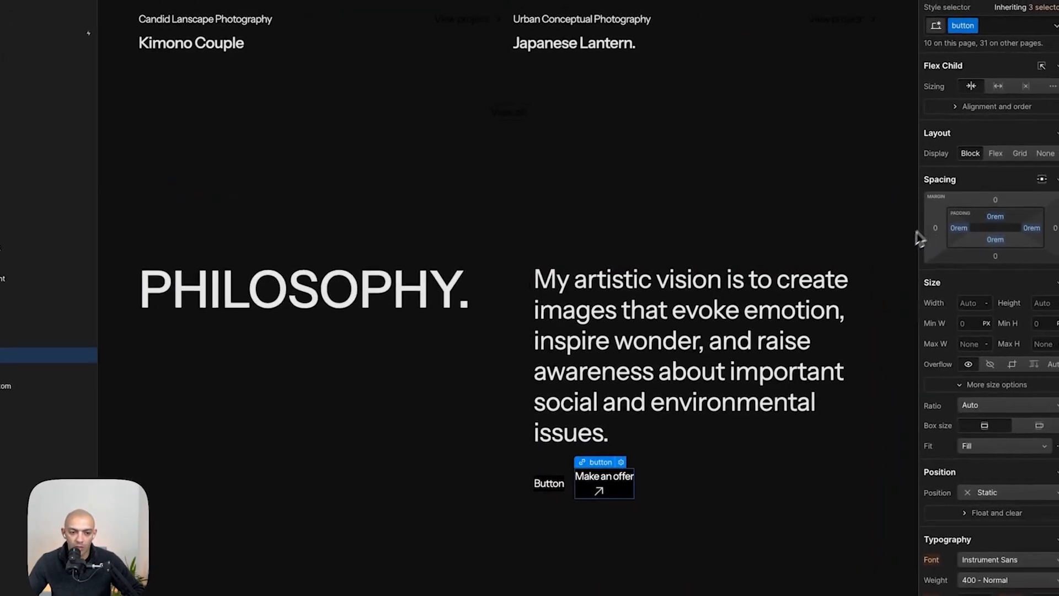
{"action": "left_click", "coordinate": [996, 154]}
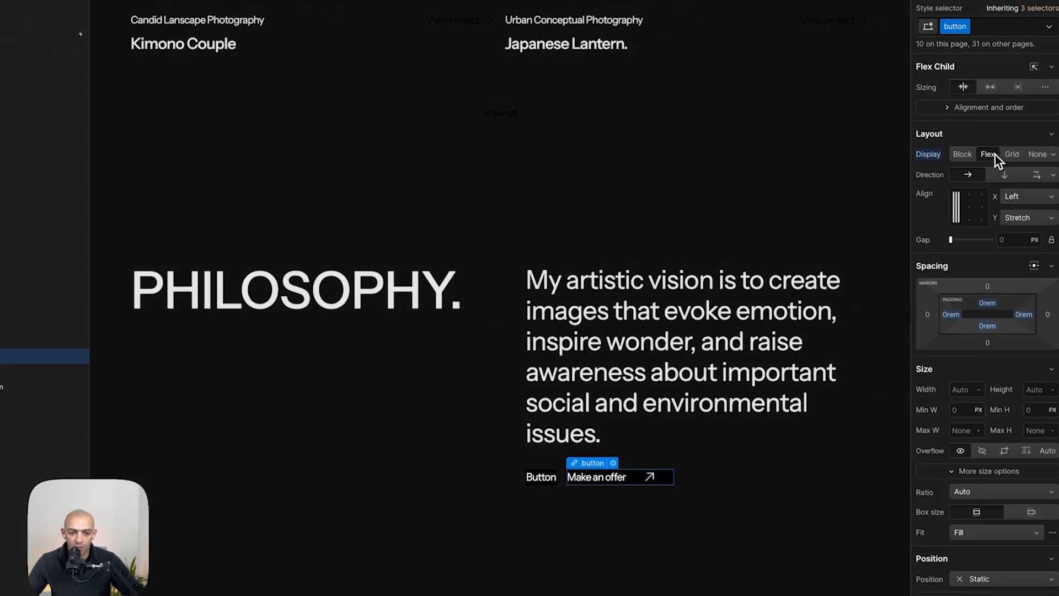
{"action": "left_click", "coordinate": [970, 209]}
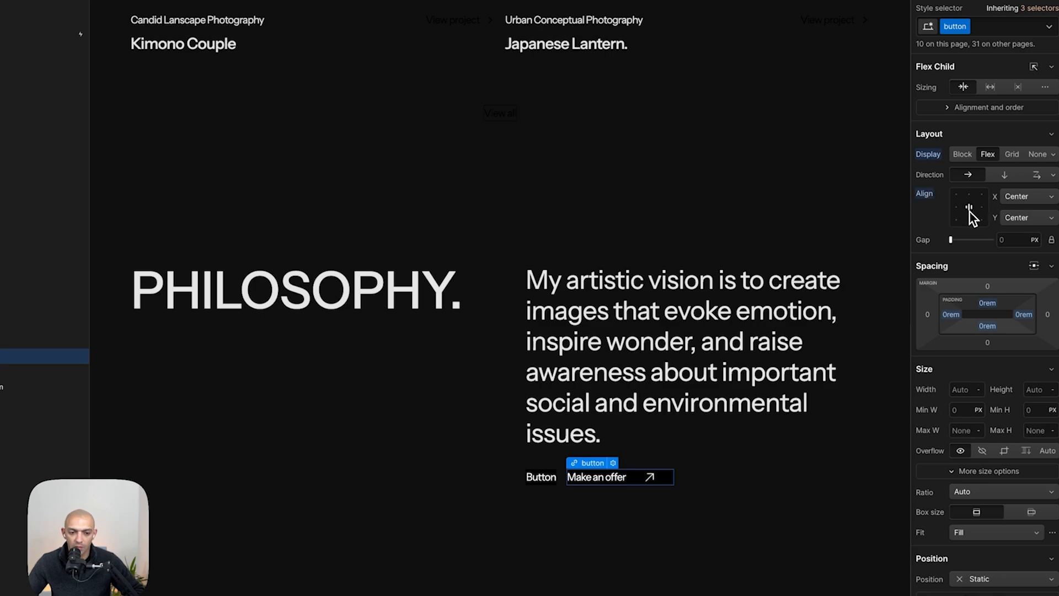
- Compare the Philosophy section's button against the mockup
{"action": "key", "text": "super+Tab"}
{"action": "key", "text": "super+Tab"}
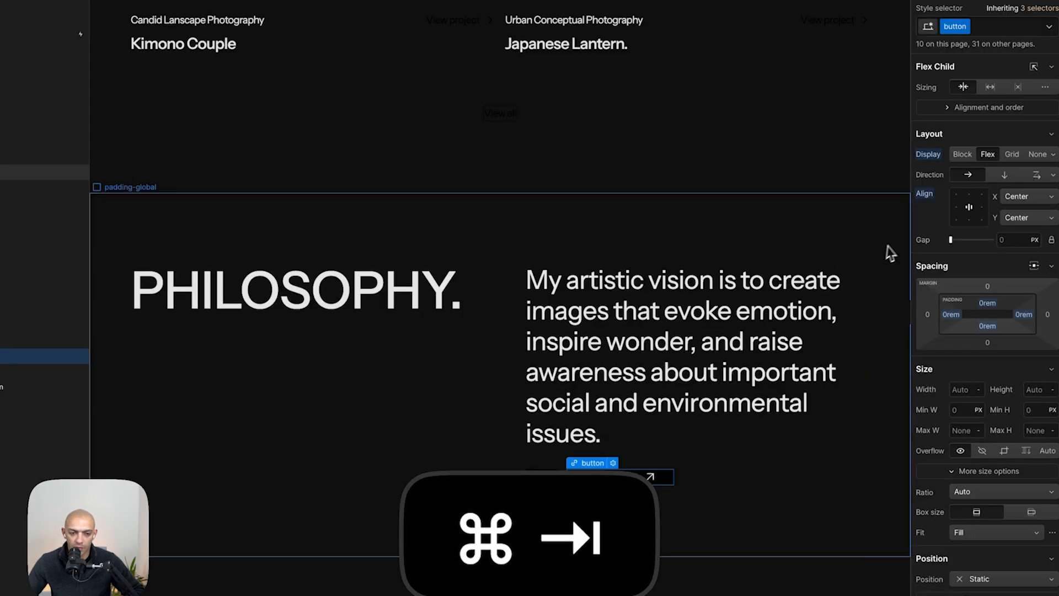
{"action": "key", "text": "super+Tab"}
{"action": "left_click", "coordinate": [493, 282]}
{"action": "key", "text": "super+Tab"}
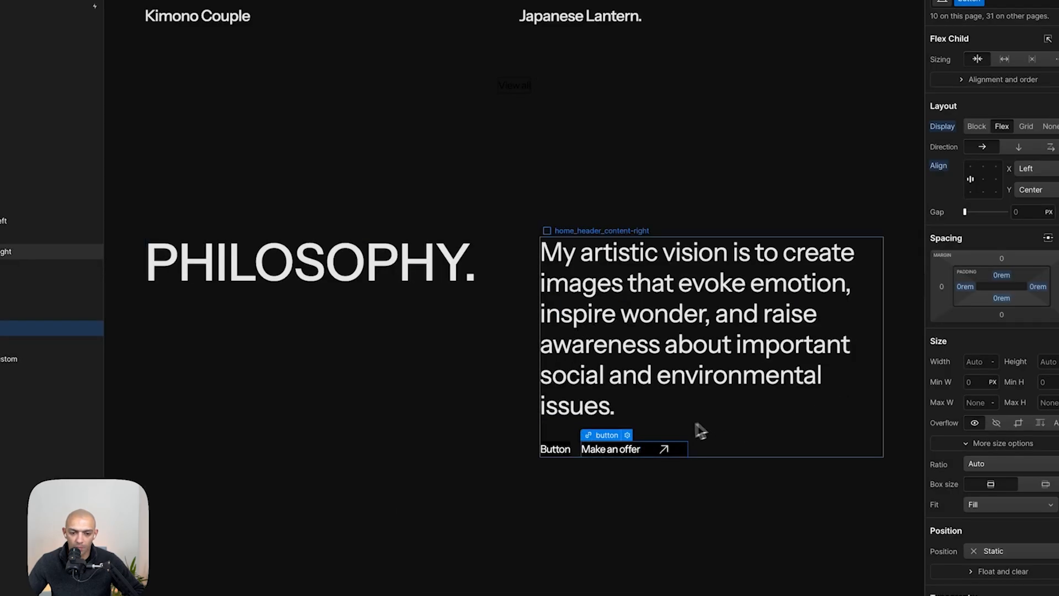
- Clear the arrow embed's width and height and replace its class with a new button-icon class
{"action": "left_click", "coordinate": [657, 450]}
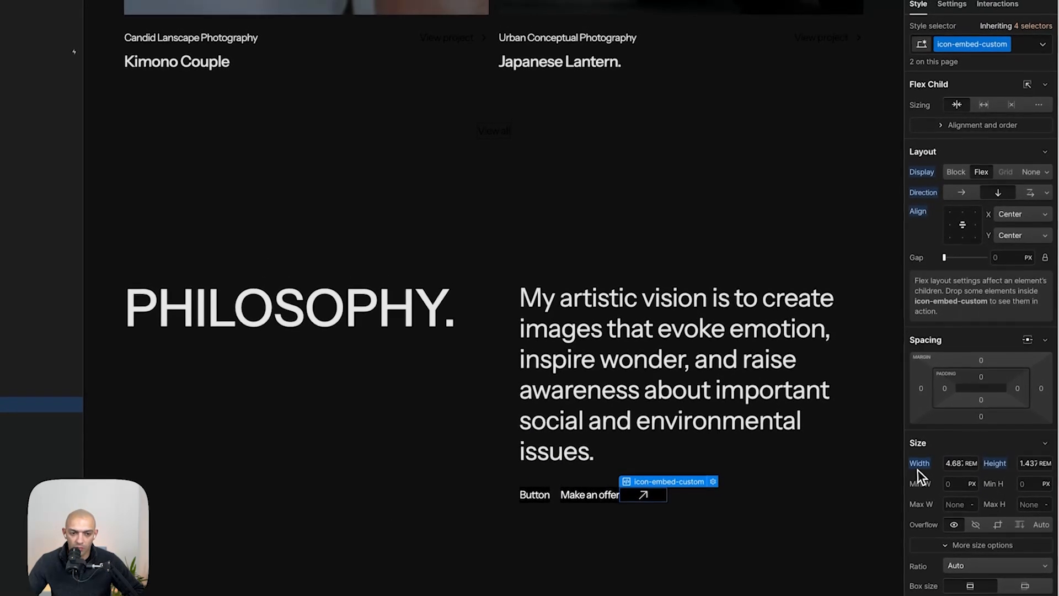
{"action": "left_click", "coordinate": [918, 467], "text": "alt"}
{"action": "left_click", "coordinate": [994, 466], "text": "alt"}
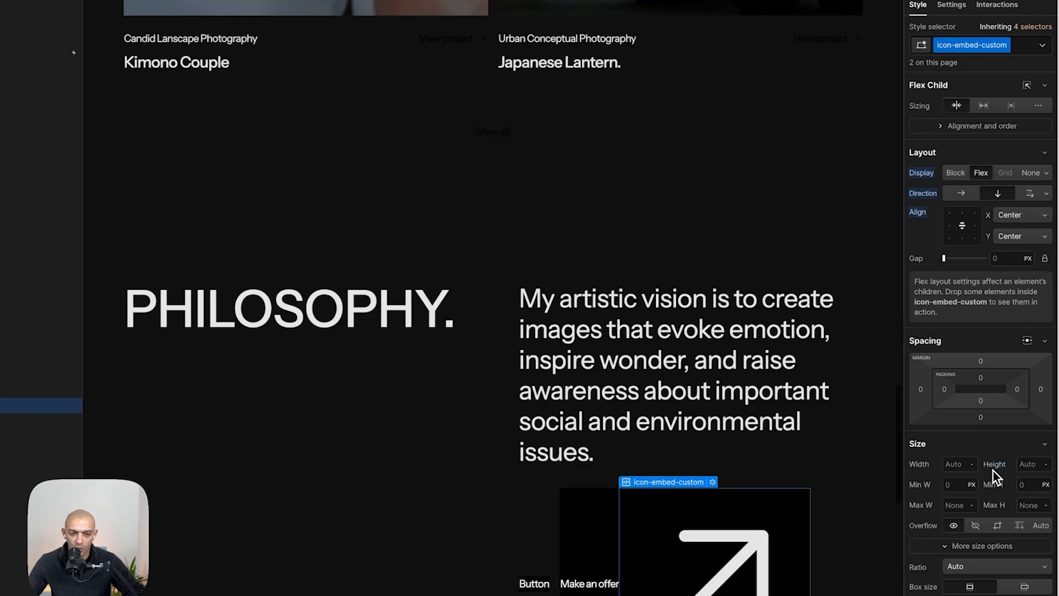
{"action": "left_click", "coordinate": [1021, 46]}
{"action": "key", "text": "BackSpace"}
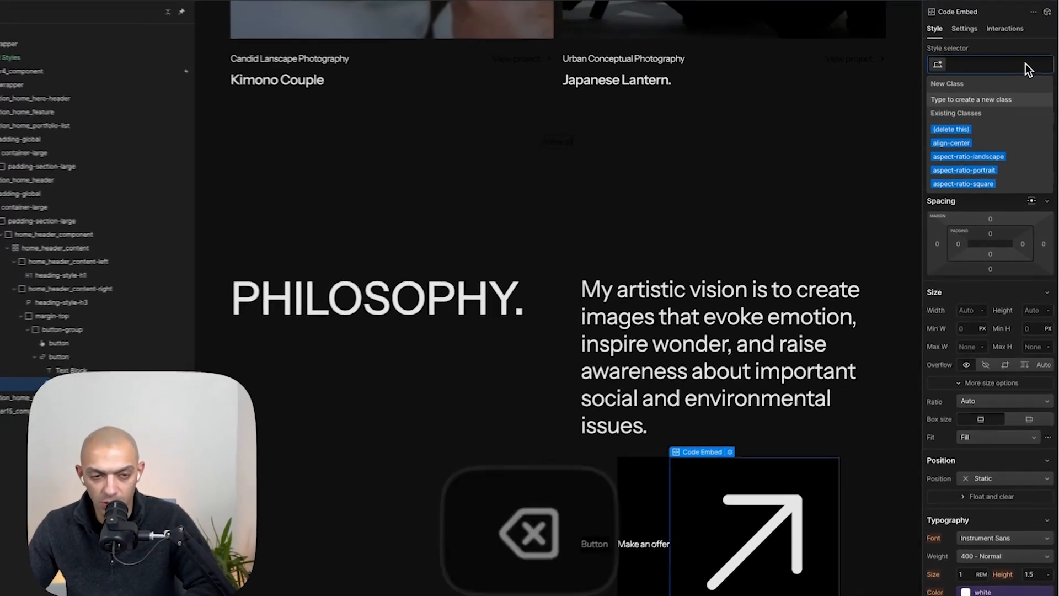
{"action": "type", "text": "button-"}
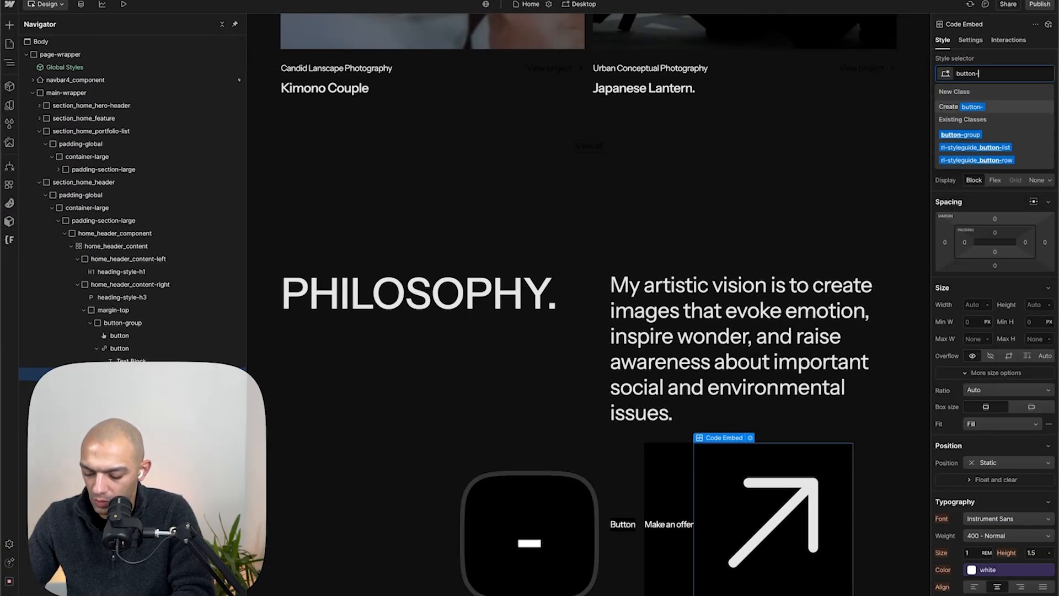
{"action": "type", "text": "icon"}
{"action": "key", "text": "Return"}
- Check the arrow icon's size in the mockup and set the button-icon to 20 px wide and 20 px high
{"action": "key", "text": "super+Tab"}
{"action": "left_click", "coordinate": [659, 313]}
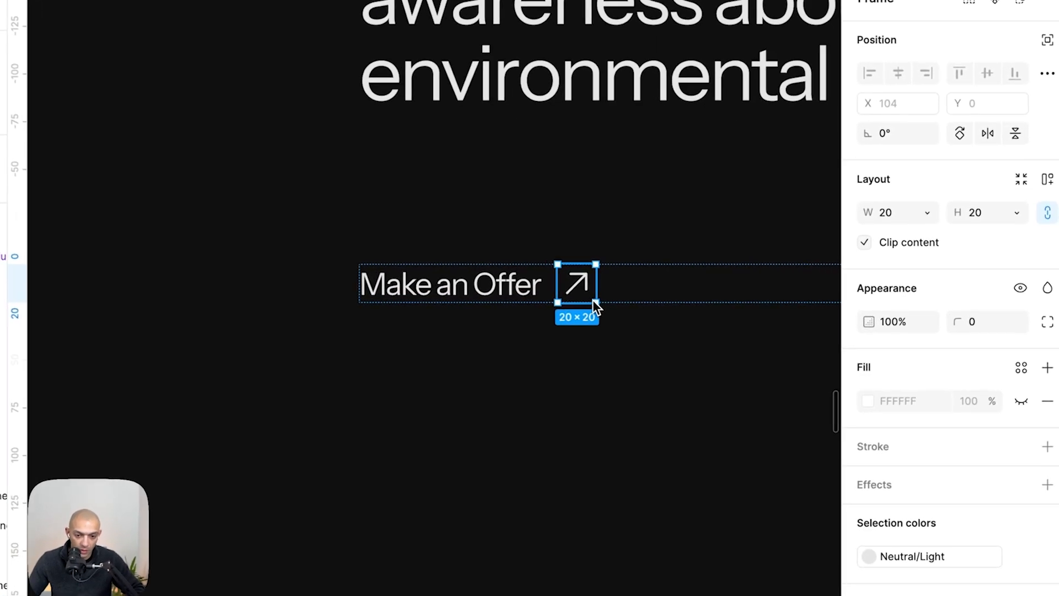
{"action": "key", "text": "super+Tab"}
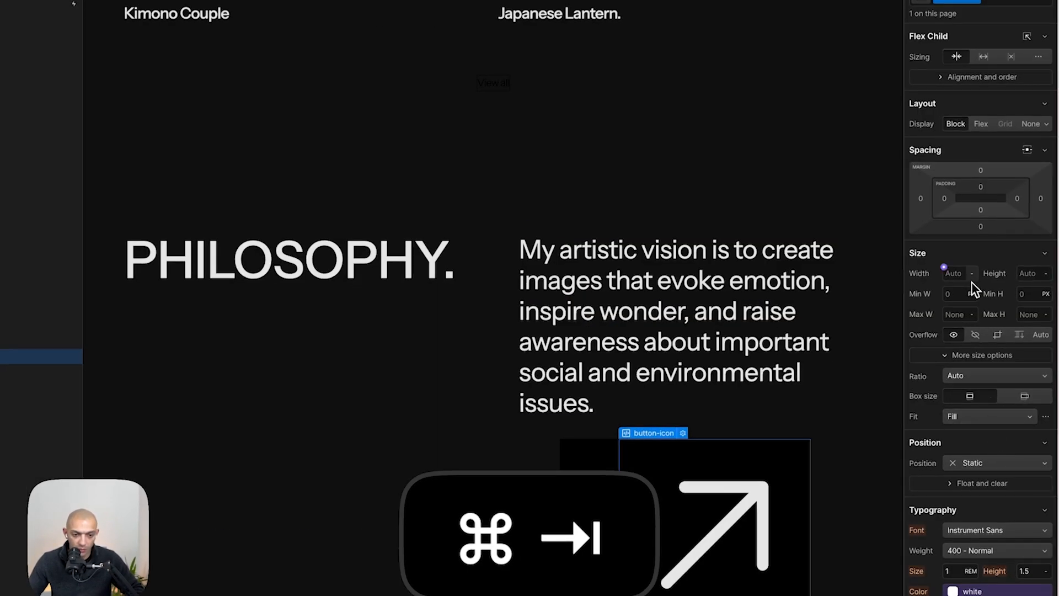
{"action": "left_click", "coordinate": [959, 276]}
{"action": "key", "text": "Tab"}
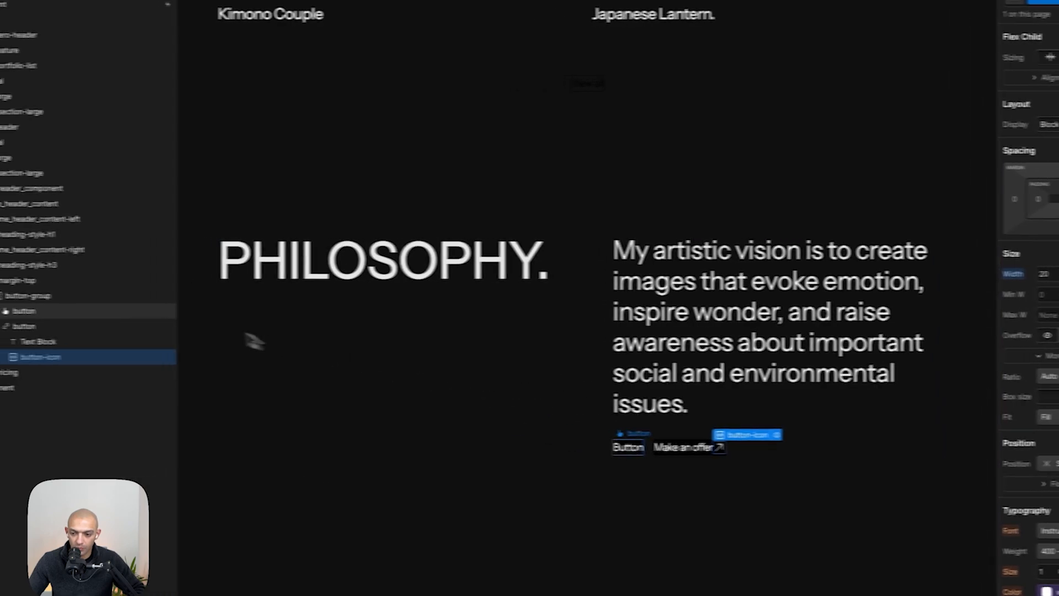
- Set the gap inside the Make an offer button to 8 px
{"action": "left_click", "coordinate": [54, 326]}
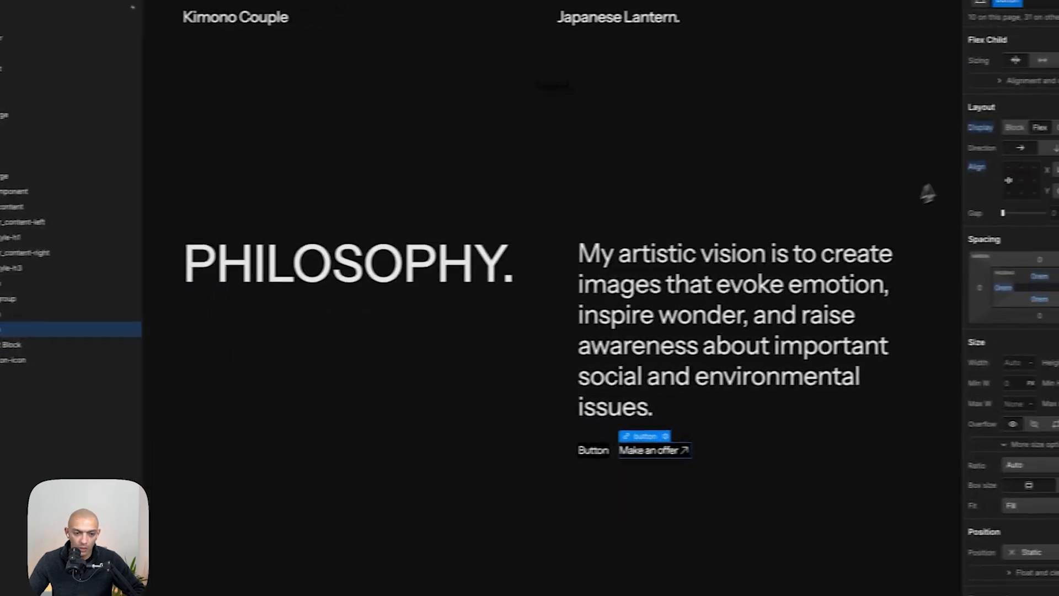
{"action": "left_click", "coordinate": [1006, 212]}
{"action": "key", "text": "super+Tab"}
{"action": "key", "text": "super+Tab"}
{"action": "type", "text": "8"}
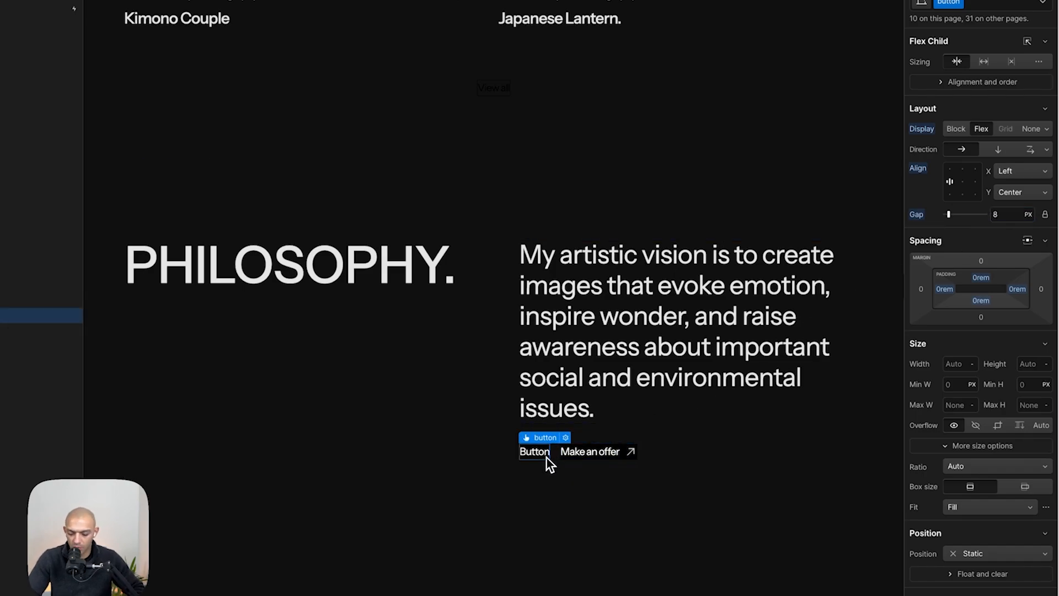
- Delete the leftover placeholder Button link from the button group
{"action": "key", "text": "BackSpace"}
{"action": "left_click", "coordinate": [664, 542]}
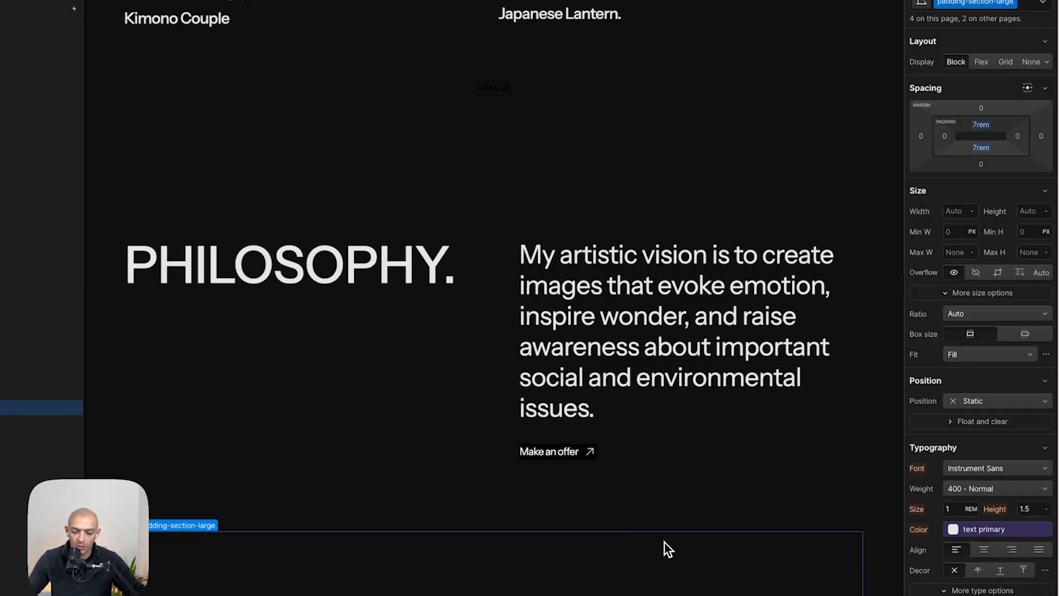
- Compare the finished Philosophy button and the following Pricing section against the mockup
{"action": "key", "text": "super+Tab"}
{"action": "left_click", "coordinate": [572, 279]}
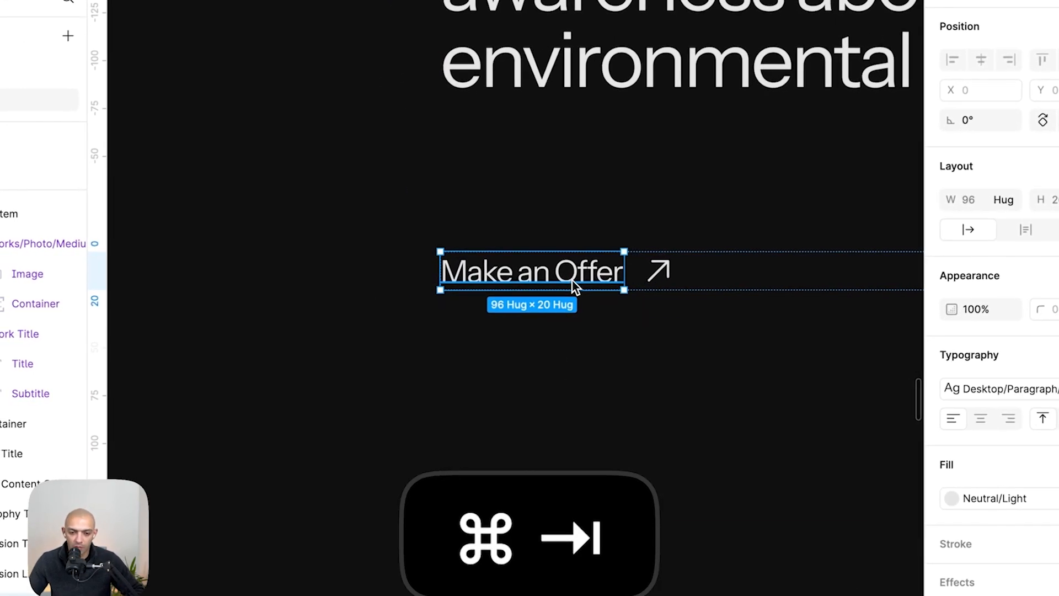
{"action": "key", "text": "super+Tab"}
{"action": "key", "text": "super+Tab"}
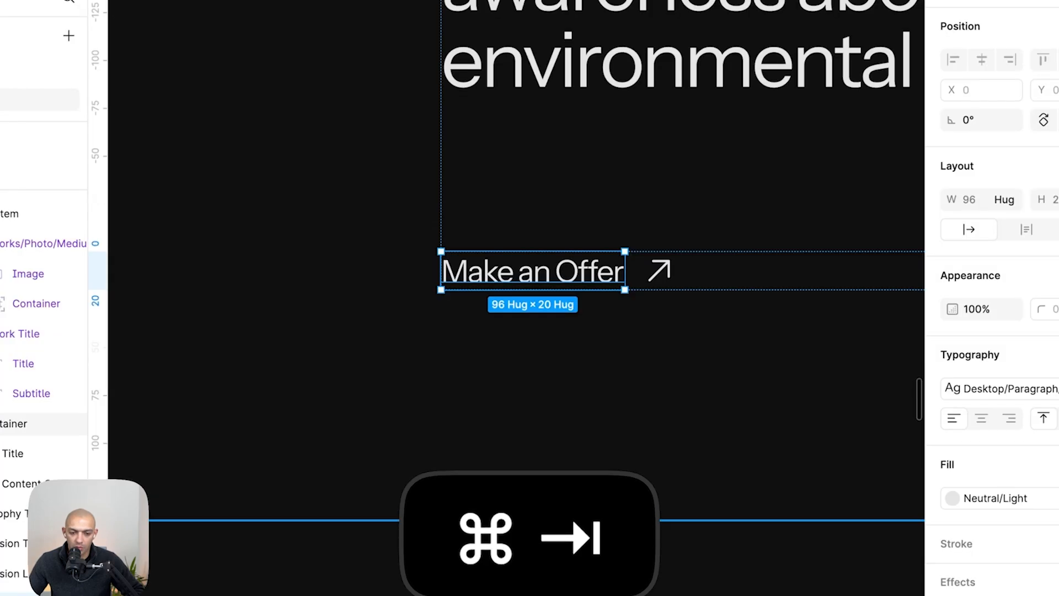
{"action": "key", "text": "super+Tab"}
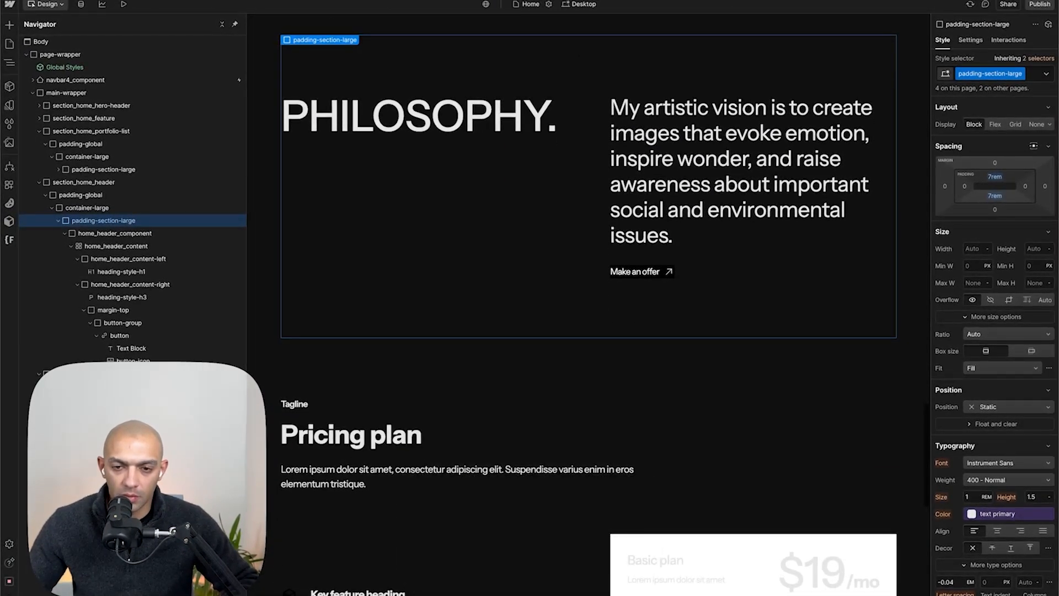
{"action": "key", "text": "super+Tab"}
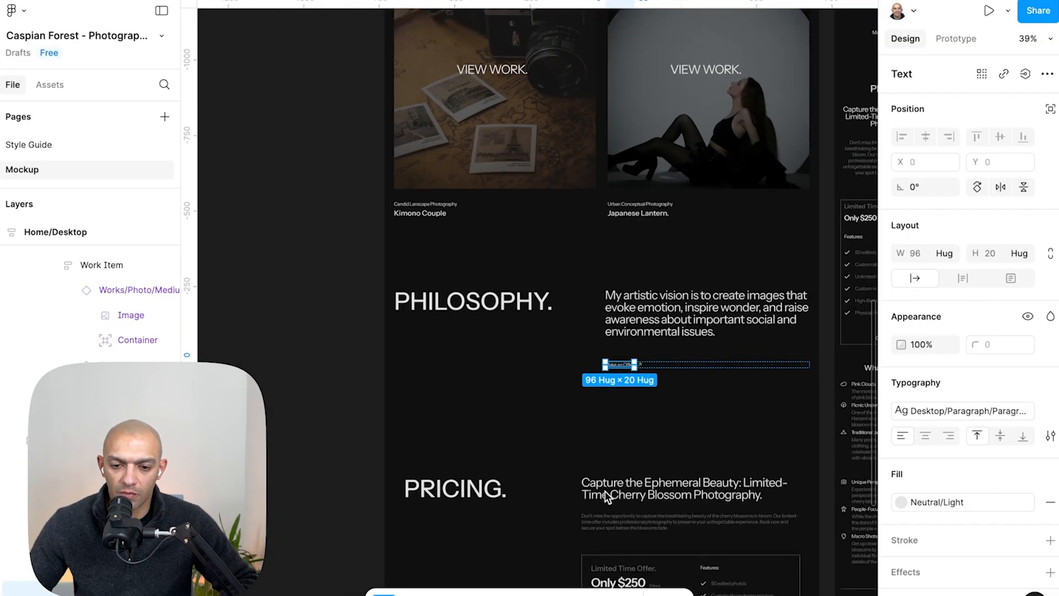
{"action": "scroll", "coordinate": [606, 492], "scroll_direction": "down", "scroll_amount": 5}
{"action": "key", "text": "super+Tab"}
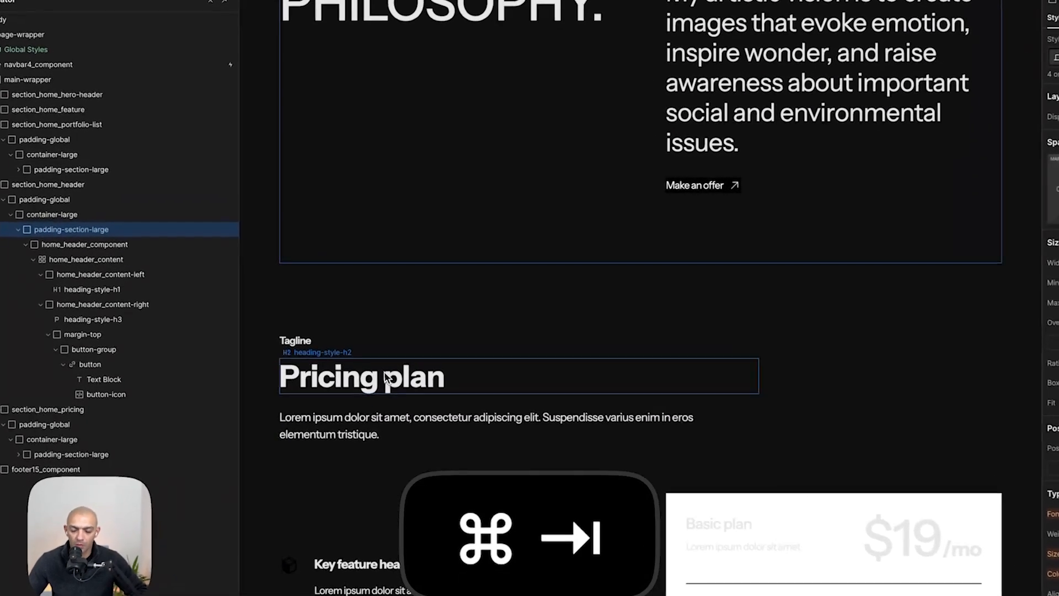
- Examine the Pricing section's heading and content structure in the page
{"action": "left_click", "coordinate": [655, 315]}
{"action": "scroll", "coordinate": [596, 325], "scroll_direction": "down", "scroll_amount": 4}
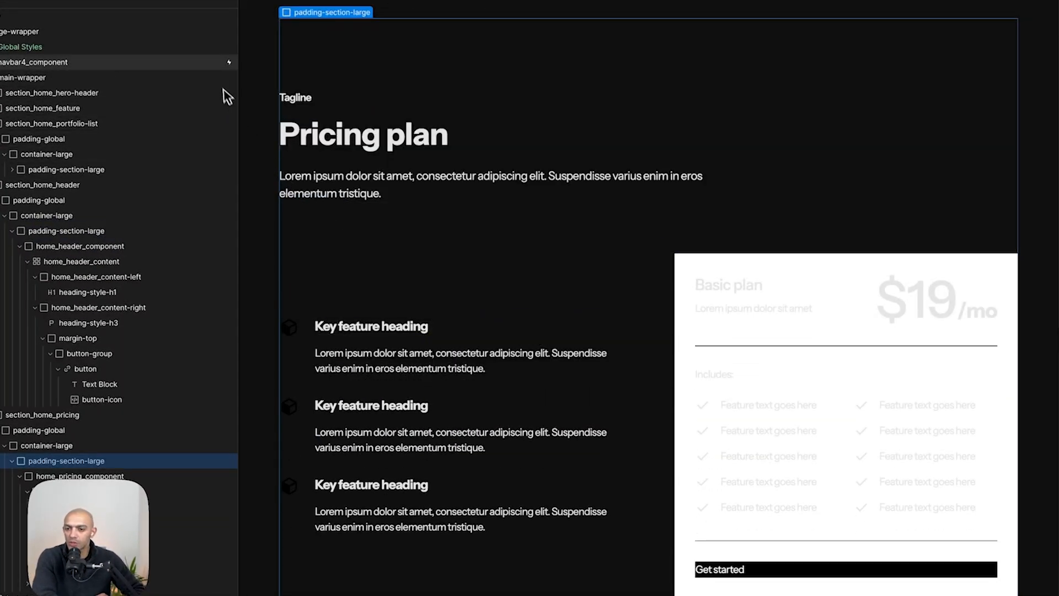
{"action": "key", "text": "alt+z"}
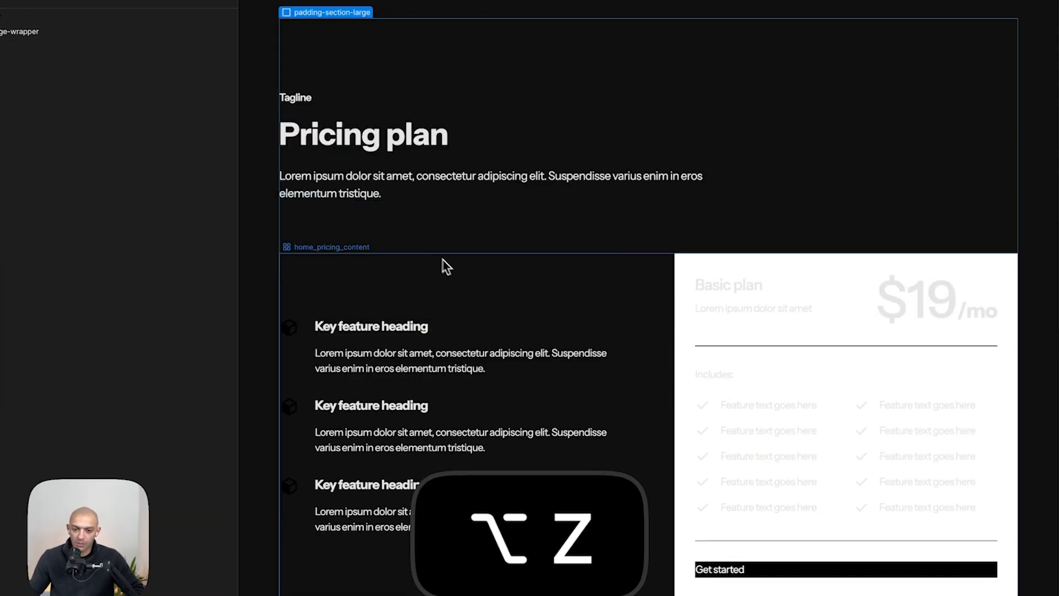
{"action": "left_click", "coordinate": [473, 270]}
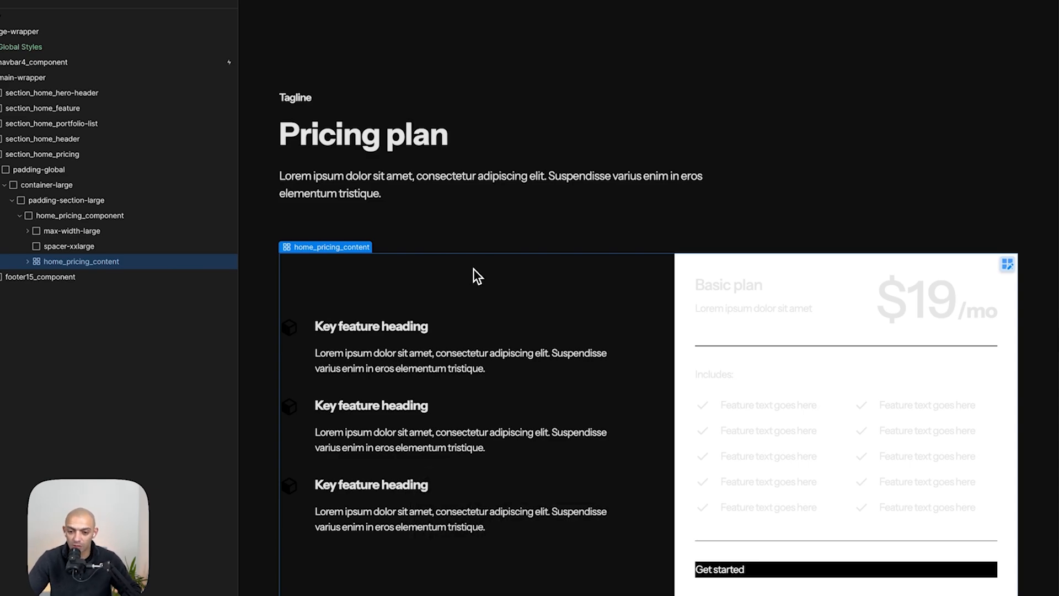
{"action": "left_click", "coordinate": [441, 141]}
{"action": "double_click", "coordinate": [430, 151]}
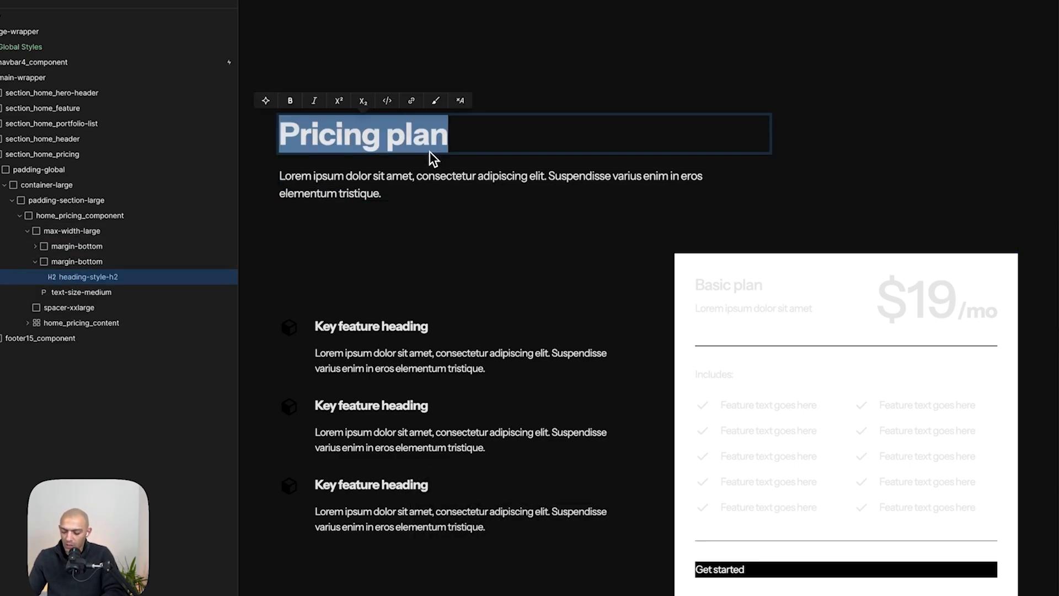
{"action": "key", "text": "Escape"}
{"action": "scroll", "coordinate": [429, 155], "scroll_direction": "up", "scroll_amount": 7}
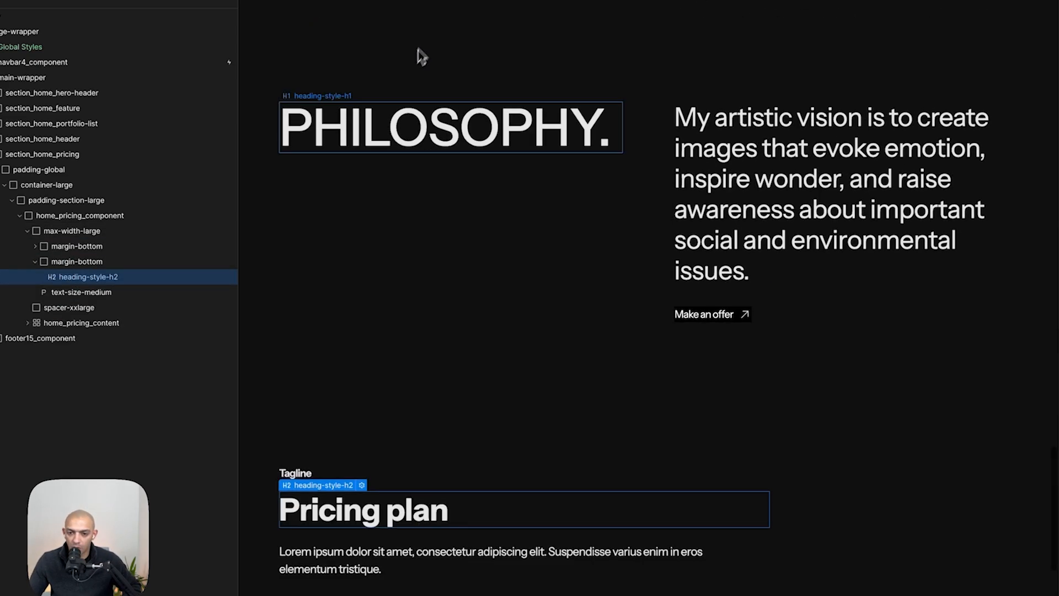
- Copy the PHILOSOPHY. heading and paste it into the Pricing section's heading wrapper
{"action": "left_click", "coordinate": [393, 106]}
{"action": "key", "text": "super+c"}
{"action": "left_click", "coordinate": [336, 538]}
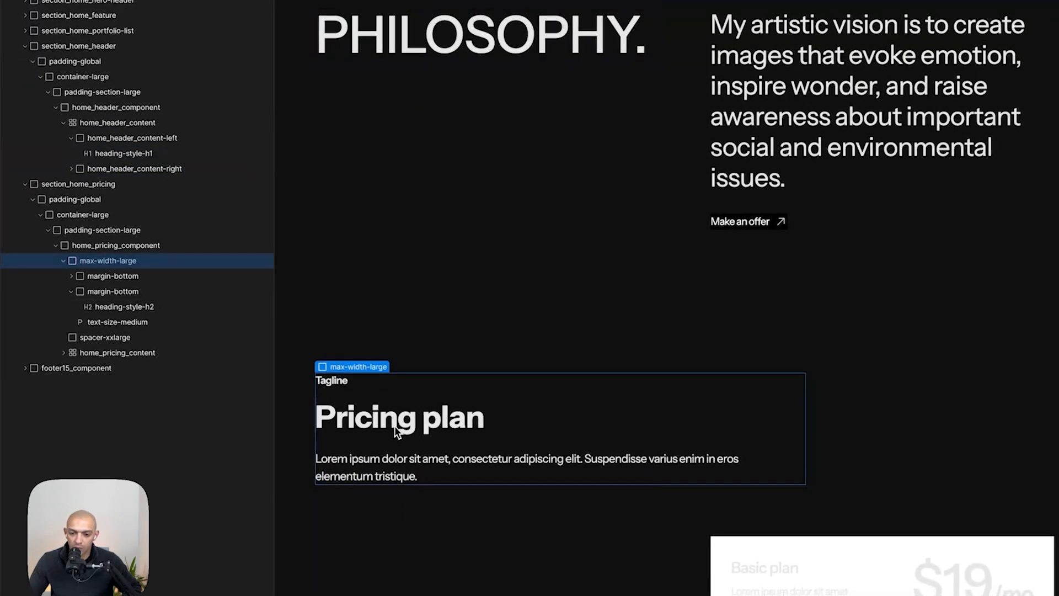
{"action": "left_click", "coordinate": [395, 428]}
{"action": "key", "text": "super+v"}
- Change the pasted heading's text to "Pricing"
{"action": "double_click", "coordinate": [386, 455]}
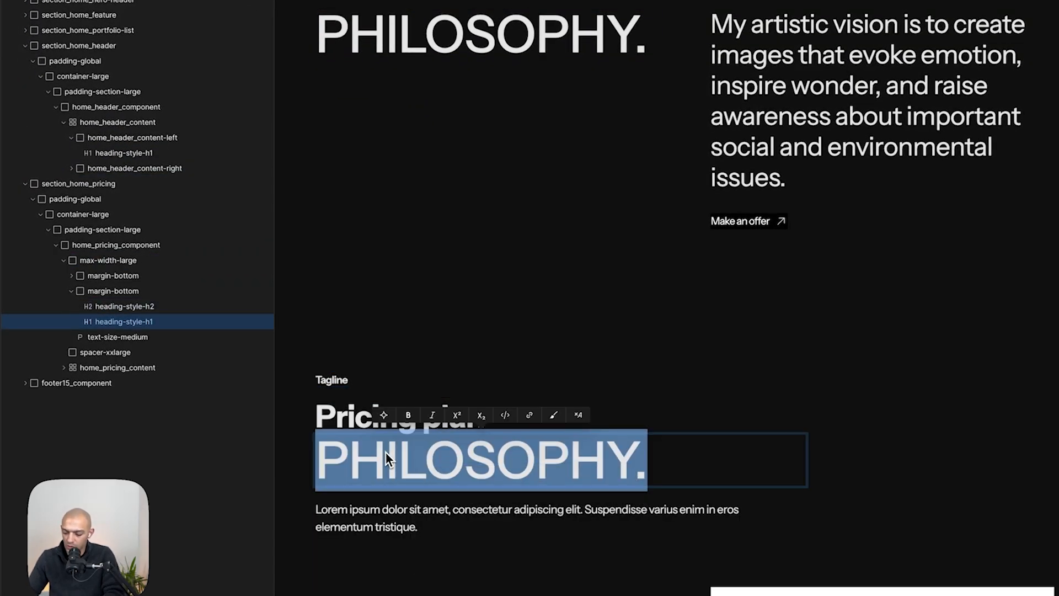
{"action": "type", "text": "ricing"}
{"action": "key", "text": "BackSpace"}
{"action": "key", "text": "BackSpace"}
{"action": "key", "text": "BackSpace"}
{"action": "key", "text": "BackSpace"}
{"action": "key", "text": "BackSpace"}
{"action": "key", "text": "BackSpace"}
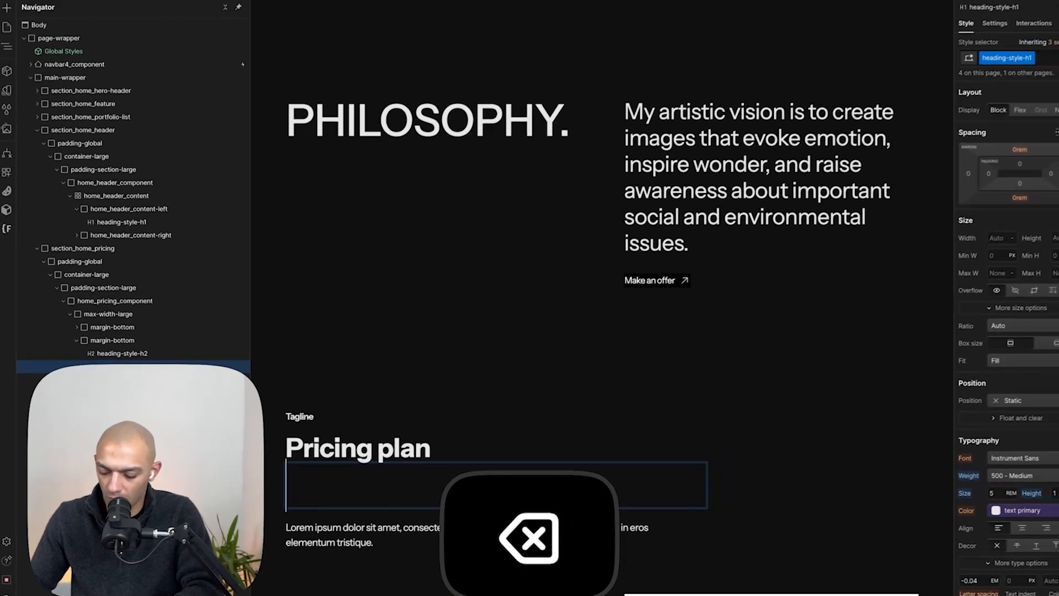
{"action": "type", "text": "Pricing"}
{"action": "key", "text": "Escape"}
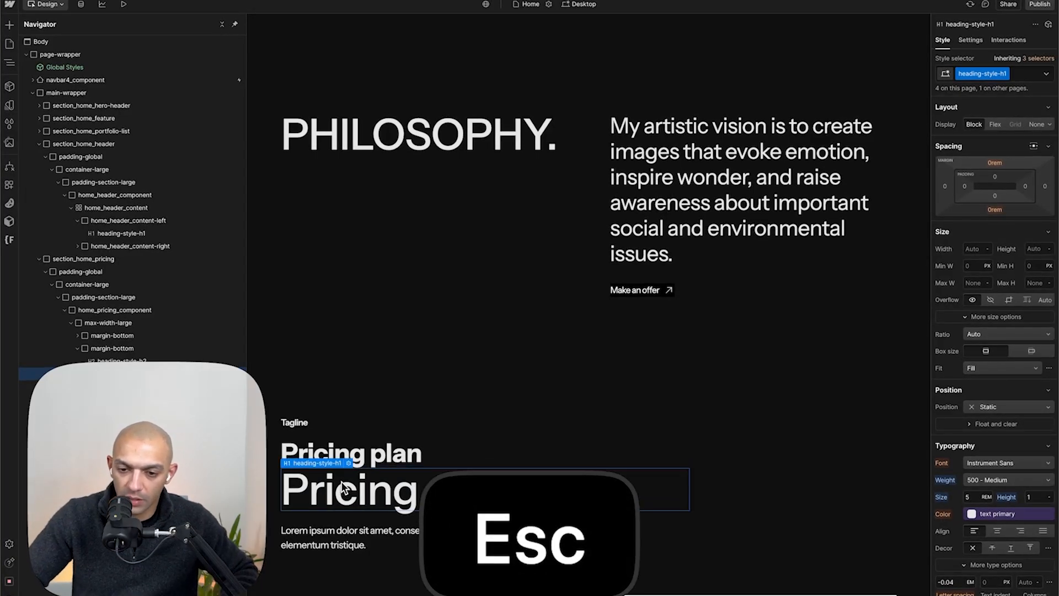
- Delete the Pricing section's original "Pricing plan" heading, its tagline and the description paragraph
{"action": "left_click", "coordinate": [376, 461]}
{"action": "key", "text": "BackSpace"}
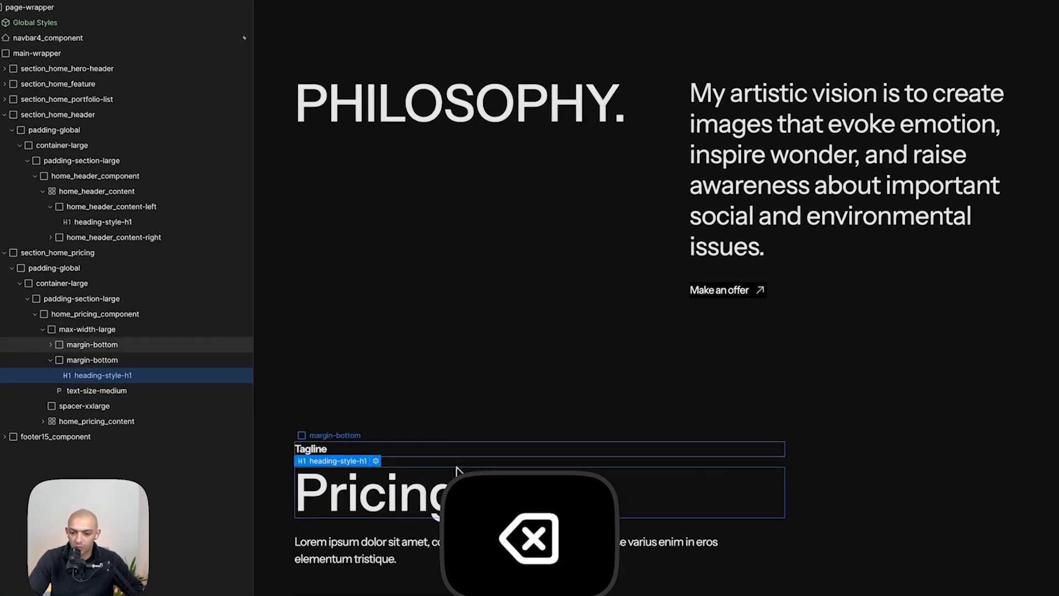
{"action": "left_click", "coordinate": [471, 456]}
{"action": "key", "text": "BackSpace"}
{"action": "left_click", "coordinate": [415, 521]}
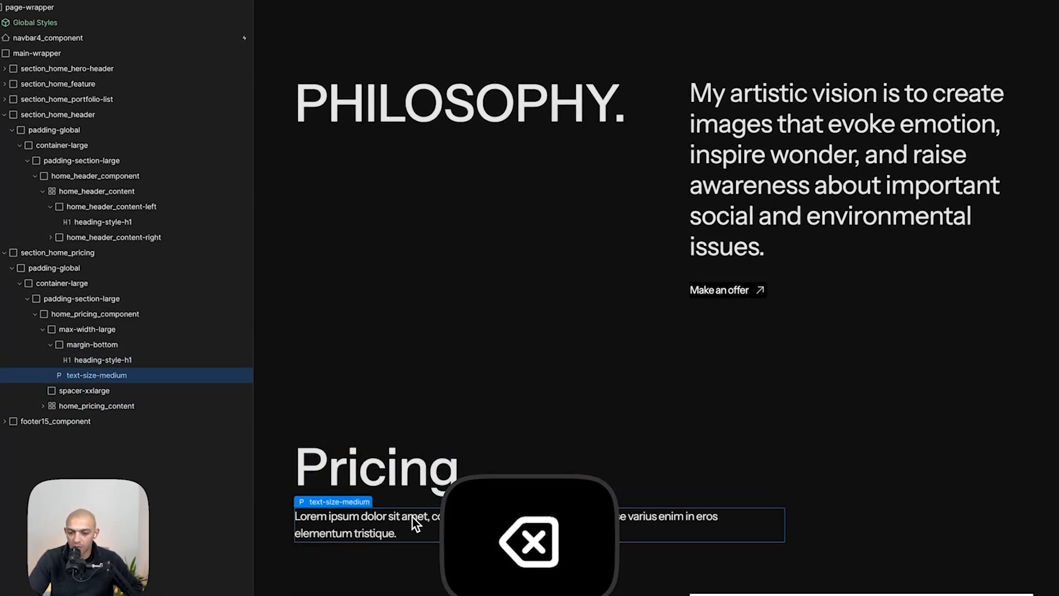
{"action": "key", "text": "BackSpace"}
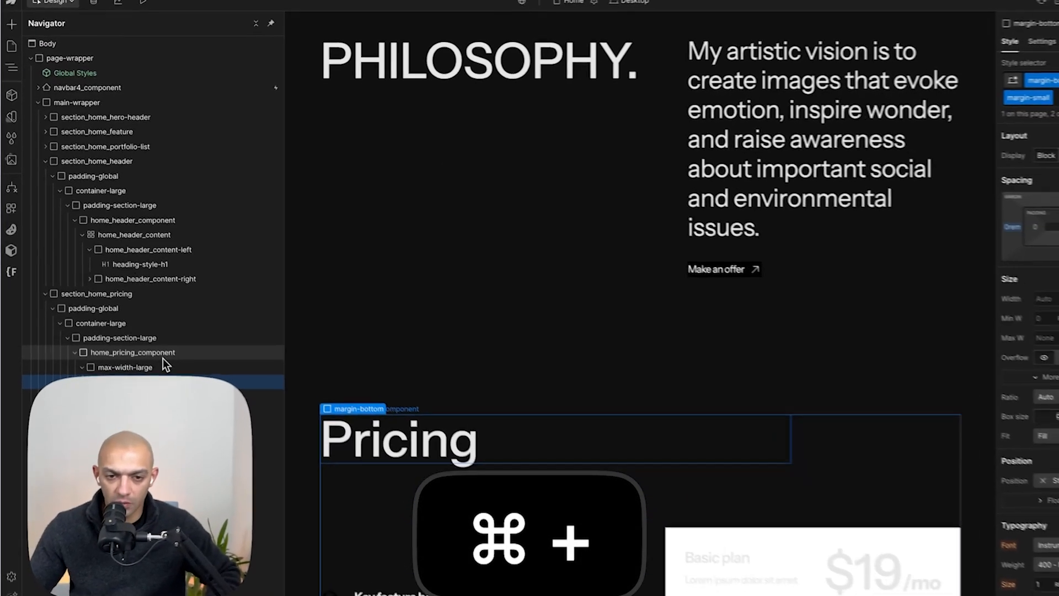
- Compare the Pricing section's feature list and plan card against the mockup
{"action": "scroll", "coordinate": [614, 267], "scroll_direction": "down", "scroll_amount": 2}
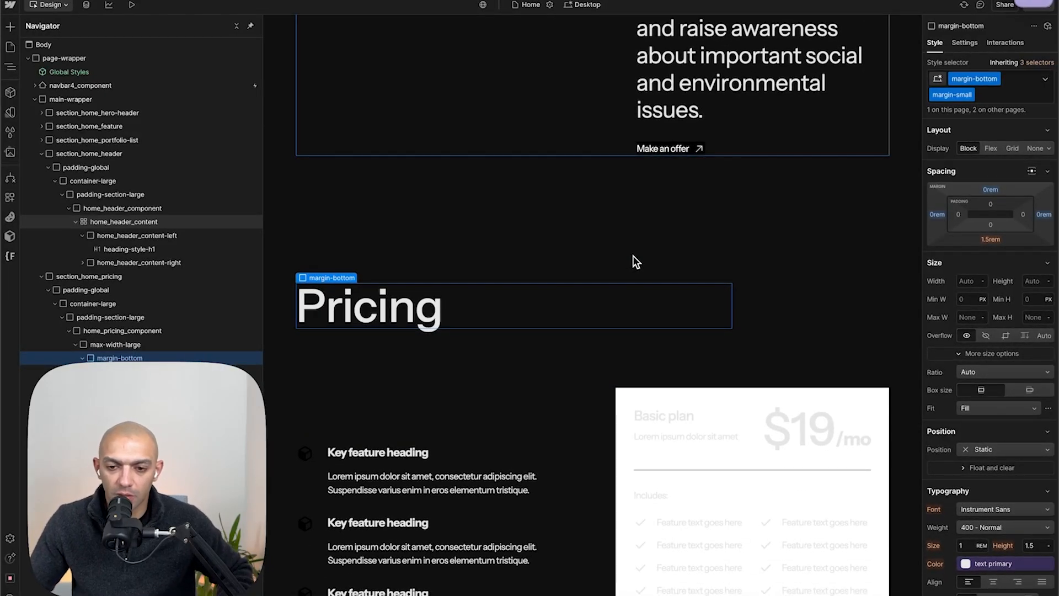
{"action": "scroll", "coordinate": [633, 256], "scroll_direction": "down", "scroll_amount": 2}
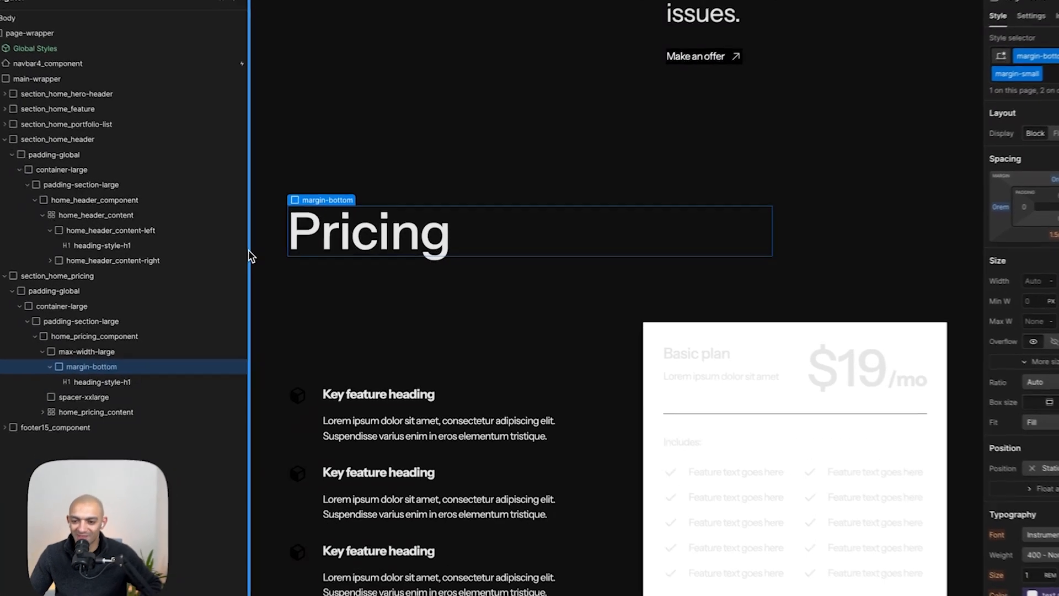
{"action": "scroll", "coordinate": [653, 364], "scroll_direction": "down", "scroll_amount": 3}
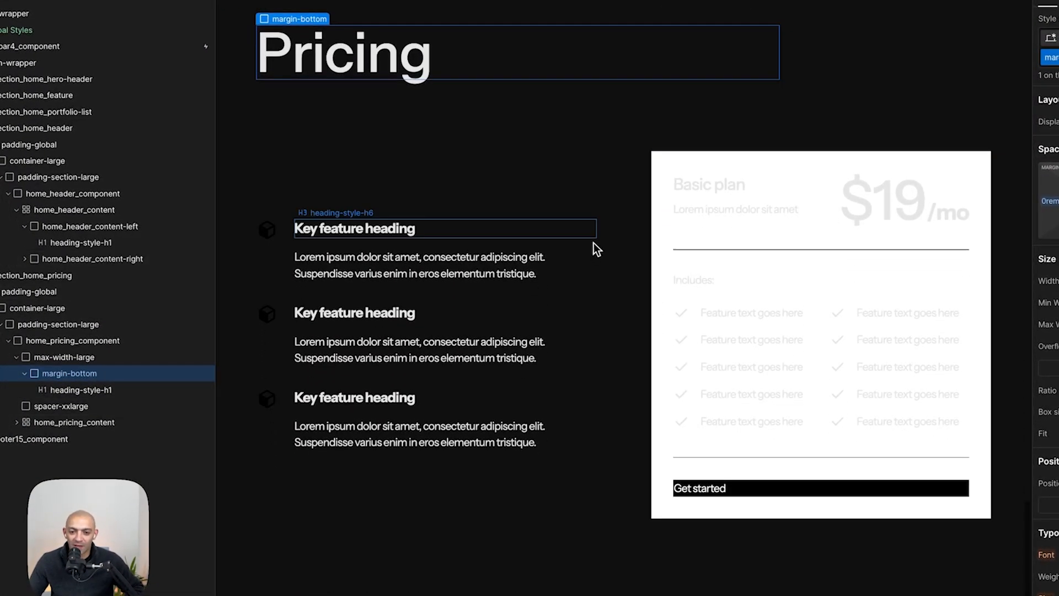
{"action": "left_click", "coordinate": [594, 232]}
{"action": "key", "text": "super+Tab"}
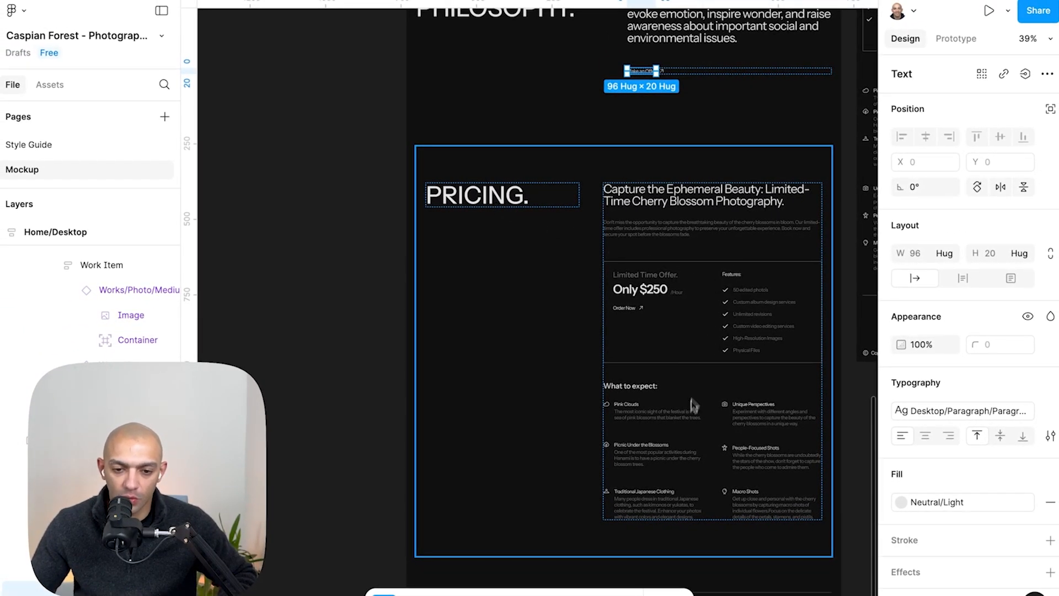
{"action": "key", "text": "super+Tab"}
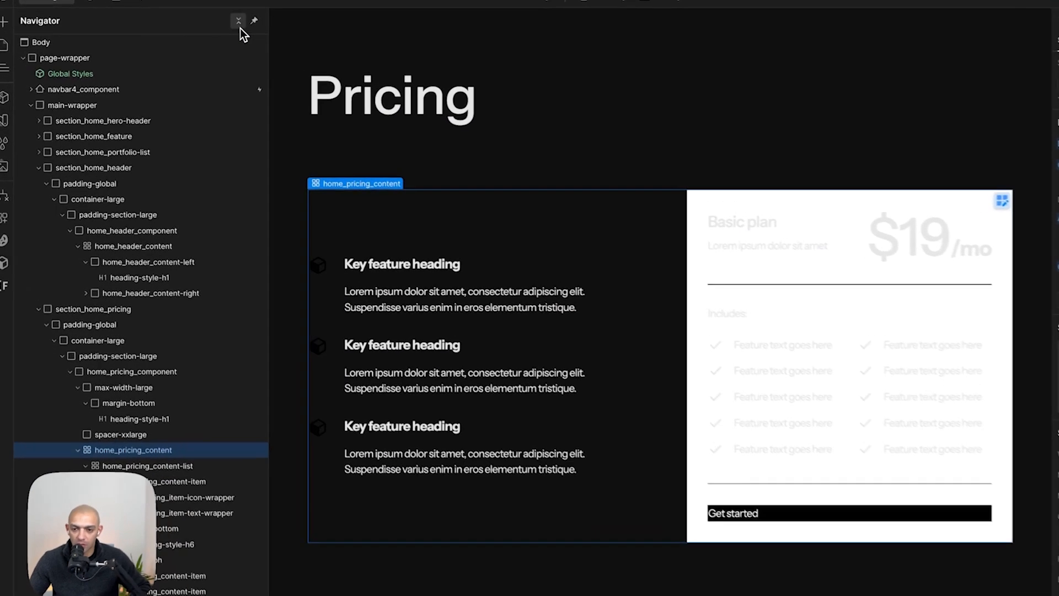
- Delete the spacer between the Pricing heading and the pricing content
{"action": "left_click", "coordinate": [216, 26]}
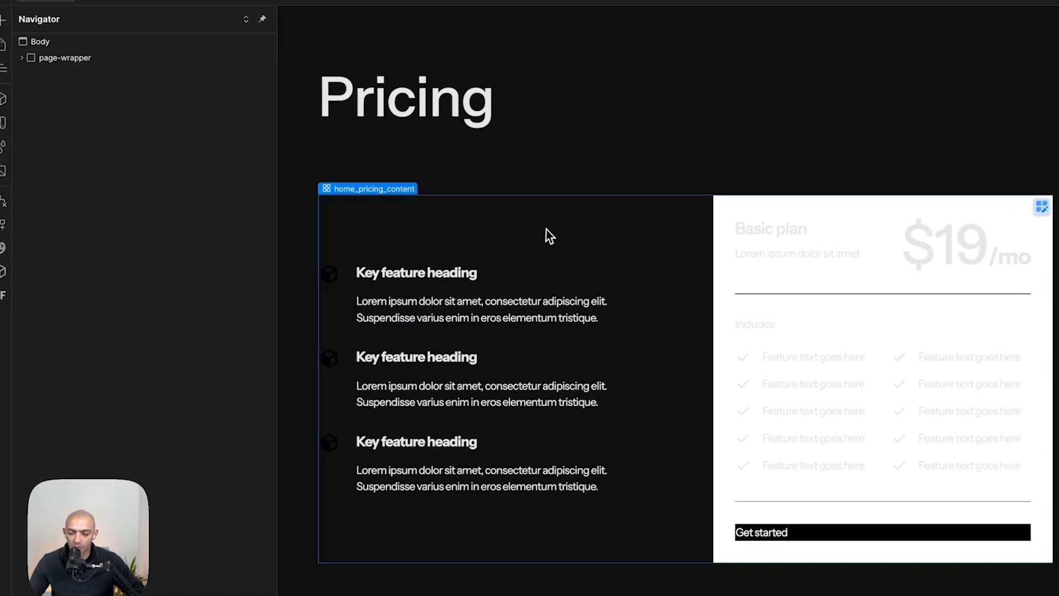
{"action": "left_click", "coordinate": [464, 202]}
{"action": "scroll", "coordinate": [572, 234], "scroll_direction": "up", "scroll_amount": 2}
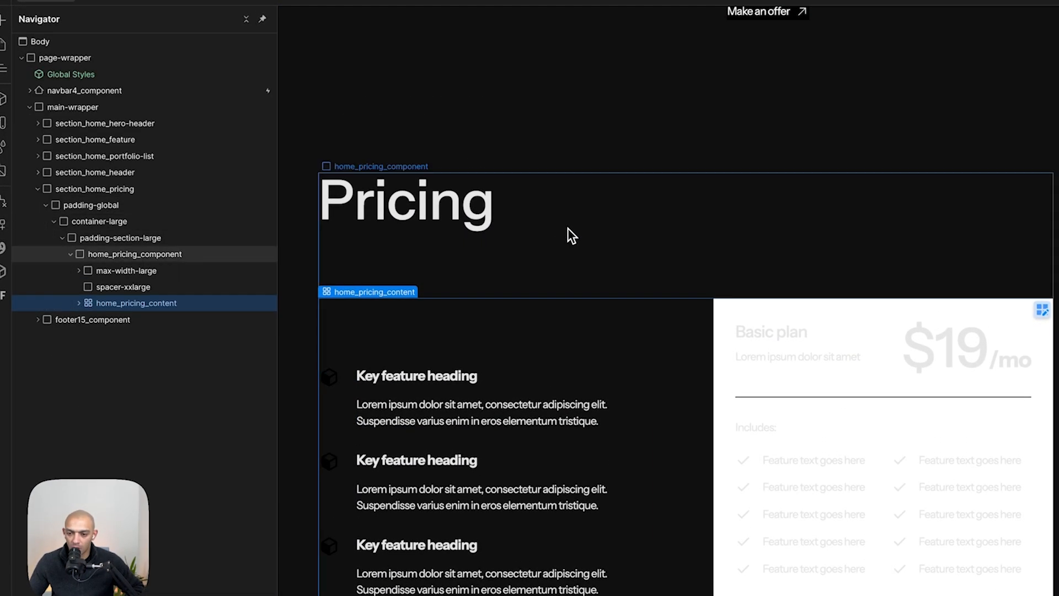
{"action": "left_click", "coordinate": [135, 275]}
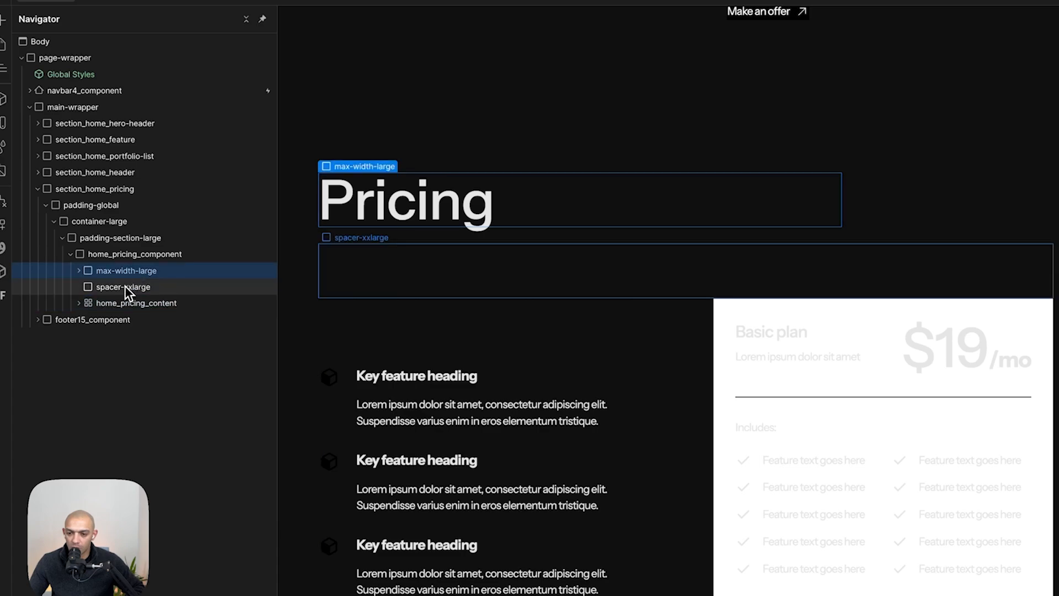
{"action": "key", "text": "BackSpace"}
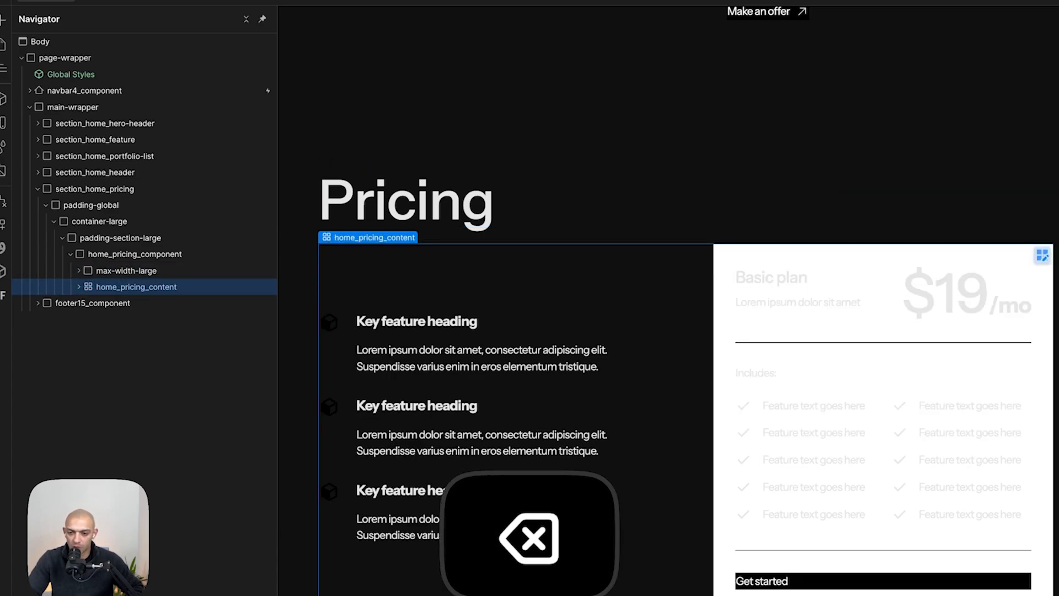
- Convert the home_pricing_content grid into a Div Block and set it to a vertical flex layout
{"action": "left_click", "coordinate": [110, 269]}
{"action": "left_click", "coordinate": [79, 287]}
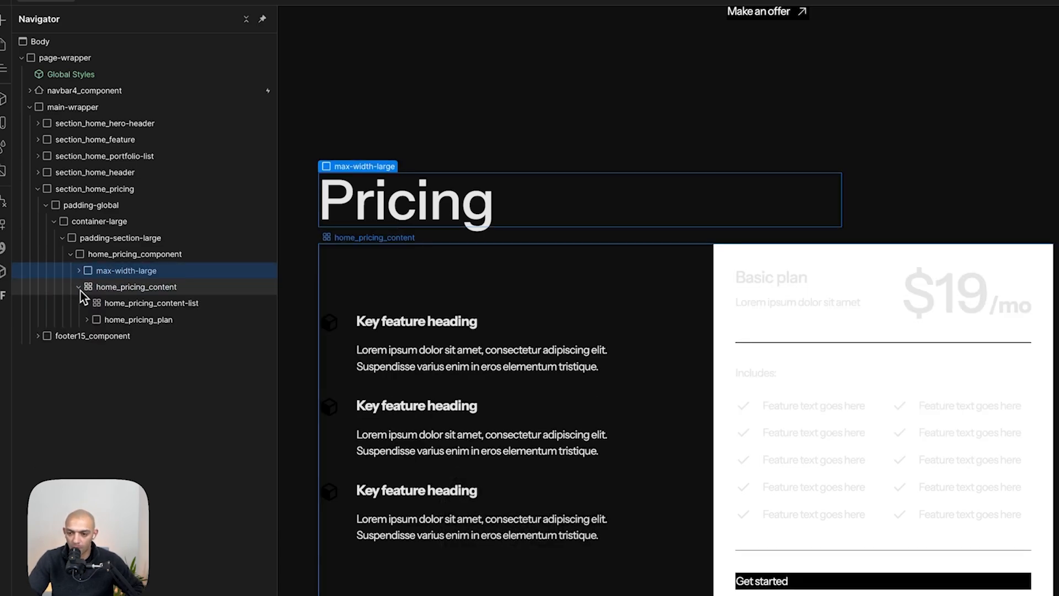
{"action": "right_click", "coordinate": [121, 290]}
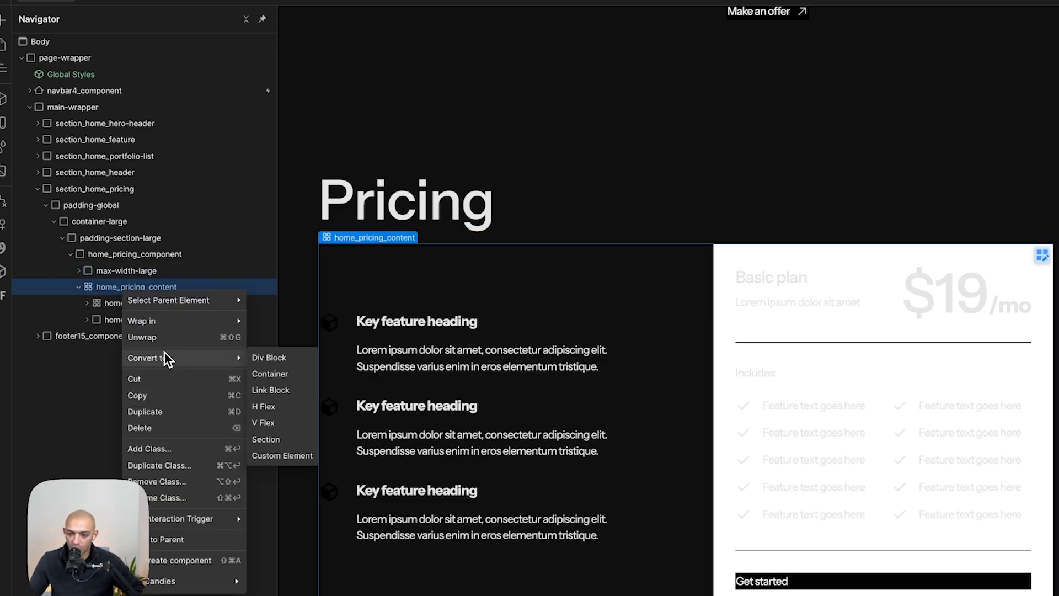
{"action": "left_click", "coordinate": [259, 359]}
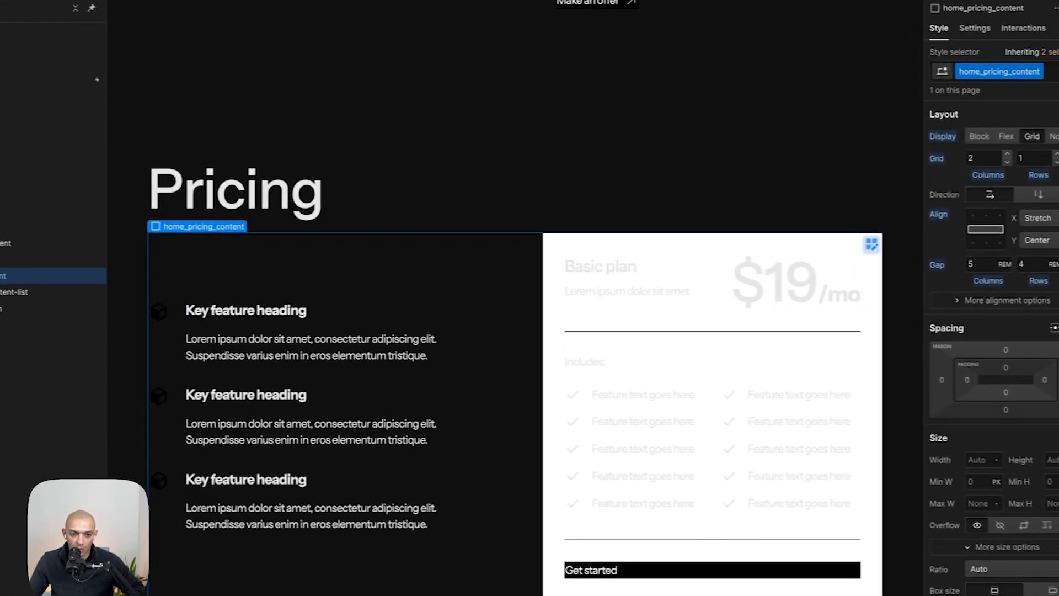
{"action": "left_click", "coordinate": [1006, 136]}
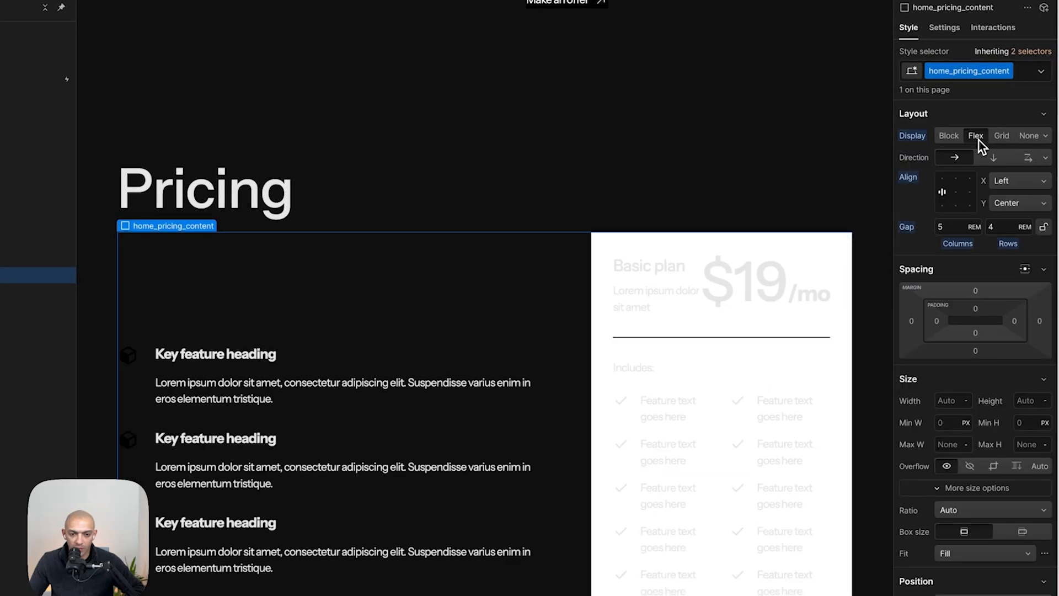
{"action": "left_click", "coordinate": [993, 157]}
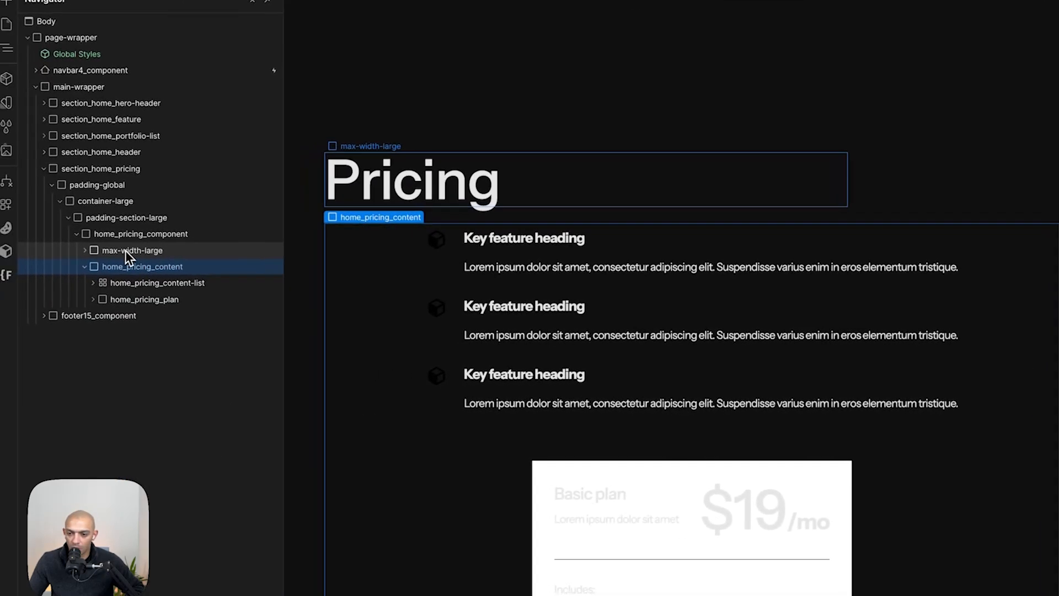
- Set the home_pricing_component to a horizontal flex layout with relative positioning
{"action": "left_click", "coordinate": [145, 234]}
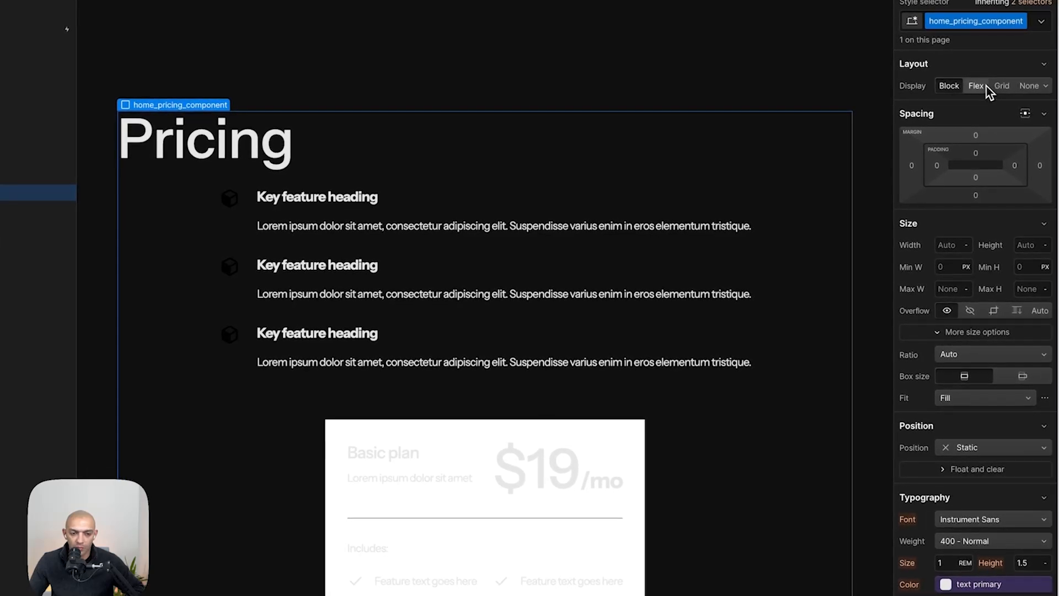
{"action": "left_click", "coordinate": [977, 86]}
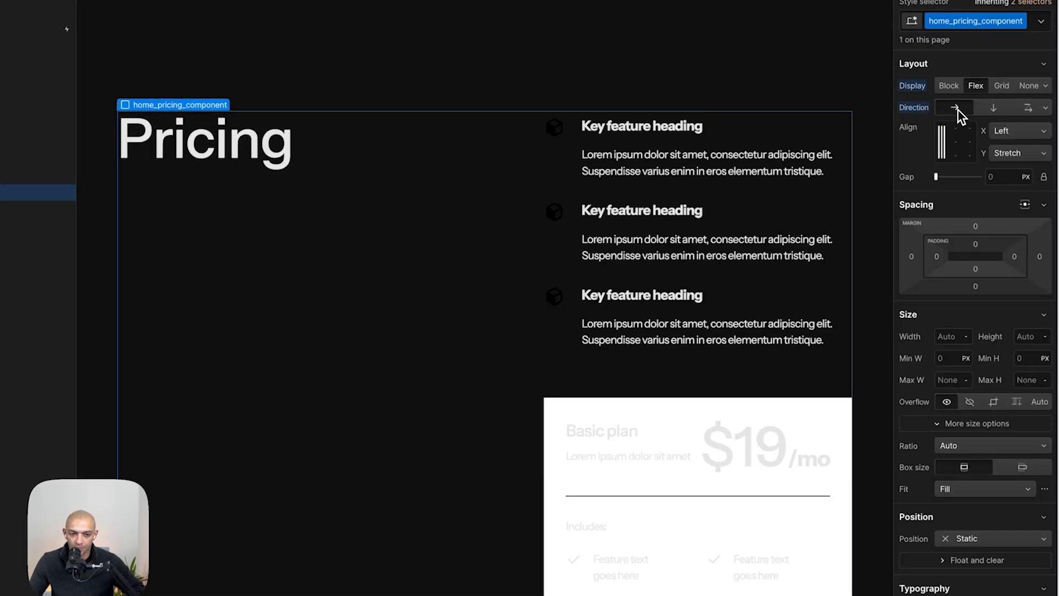
{"action": "left_click", "coordinate": [959, 552]}
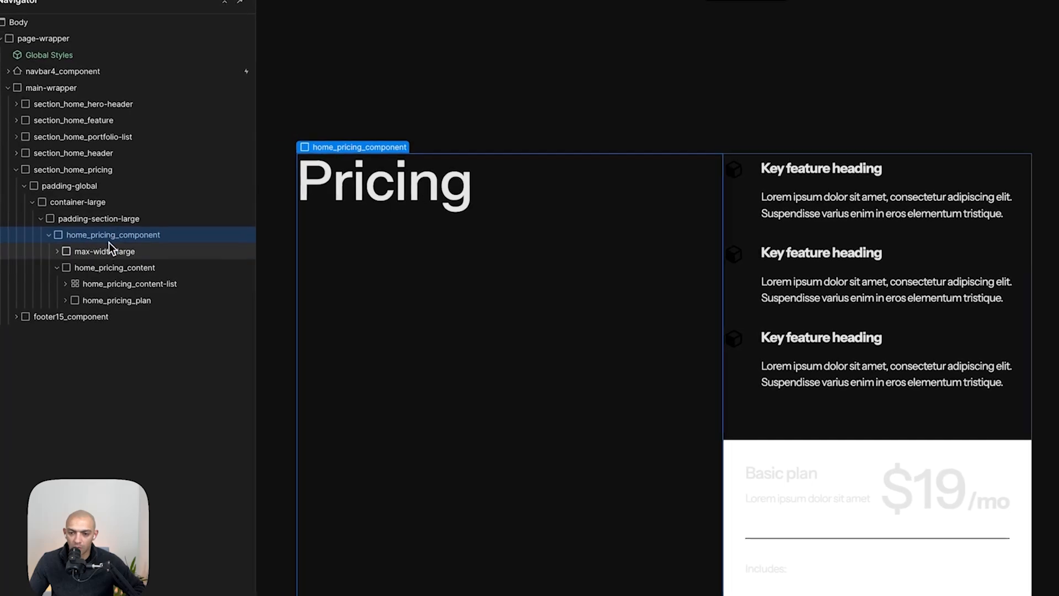
- Change the home_pricing_component's display to a two-column grid
{"action": "left_click", "coordinate": [112, 247]}
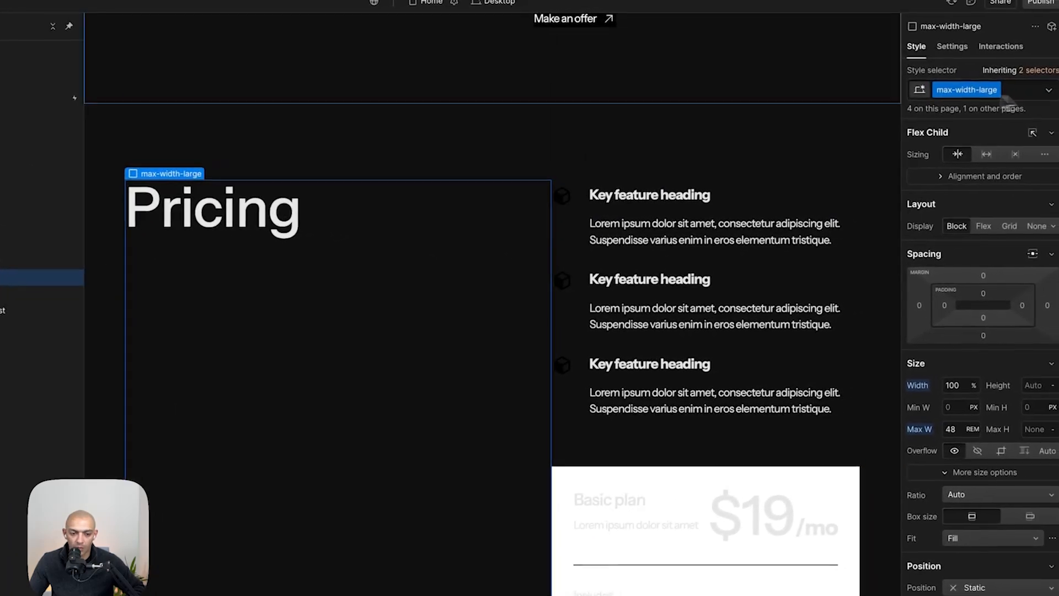
{"action": "key", "text": "super+shift+g"}
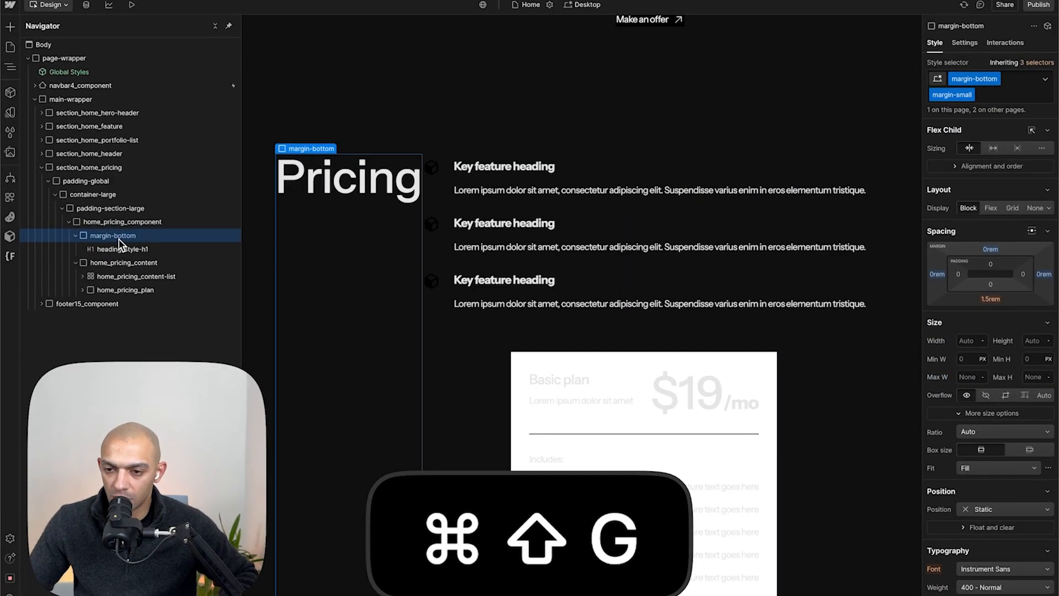
{"action": "key", "text": "super+Tab"}
{"action": "key", "text": "super+Tab"}
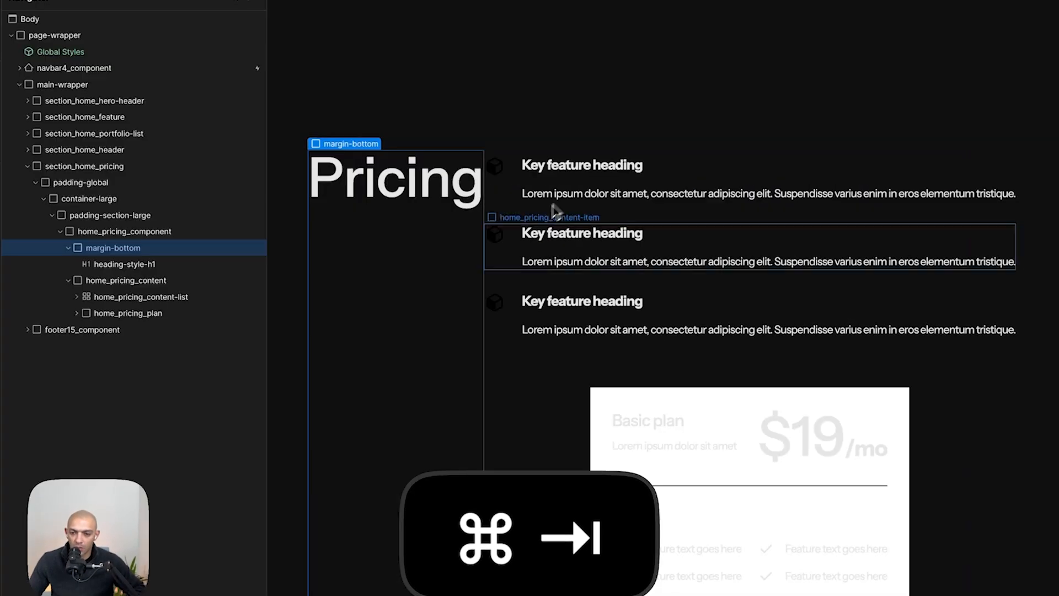
{"action": "left_click", "coordinate": [131, 232]}
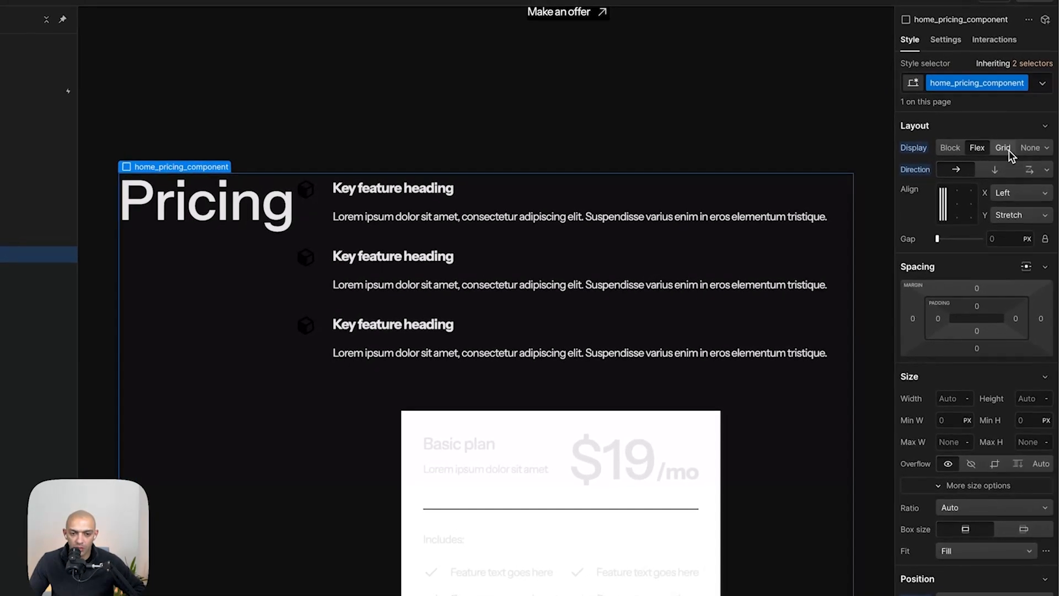
{"action": "left_click", "coordinate": [1003, 136]}
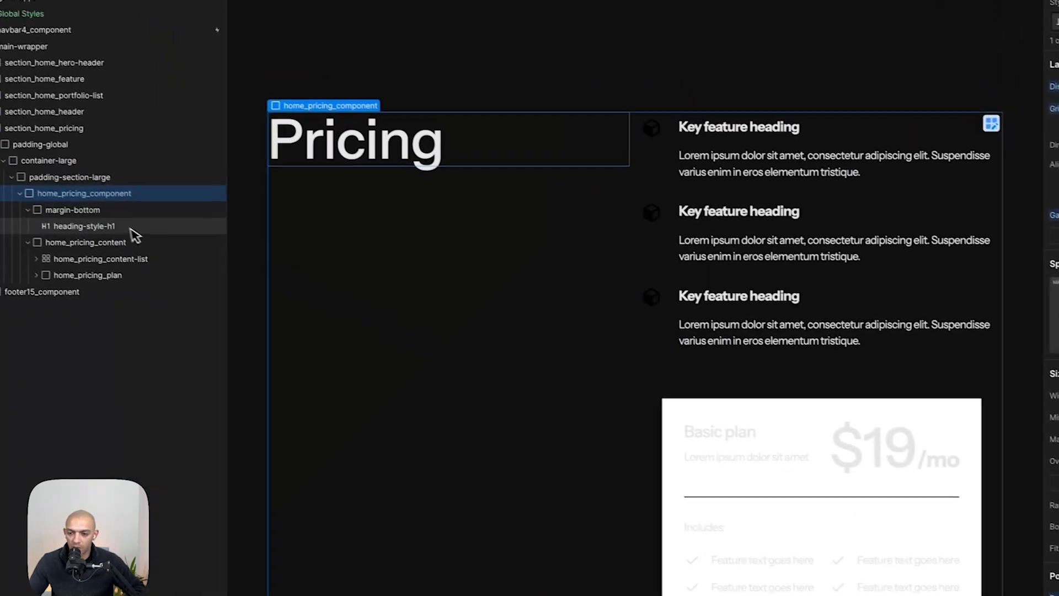
- Replace the Pricing heading wrapper's classes with a new class named home_pricing_stick-header
{"action": "left_click", "coordinate": [119, 210]}
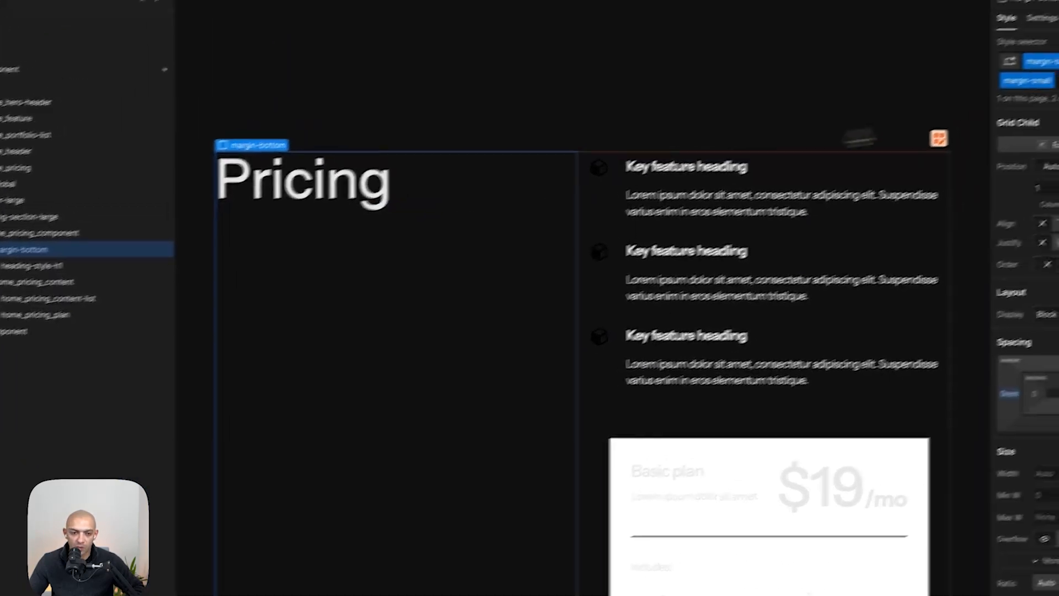
{"action": "left_click", "coordinate": [998, 127]}
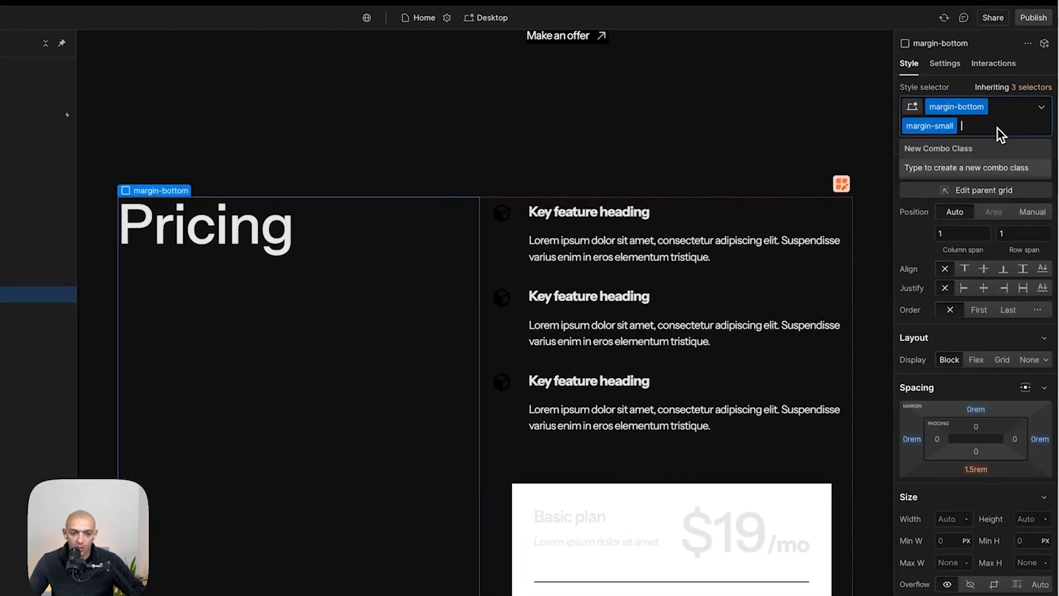
{"action": "key", "text": "BackSpace"}
{"action": "key", "text": "BackSpace"}
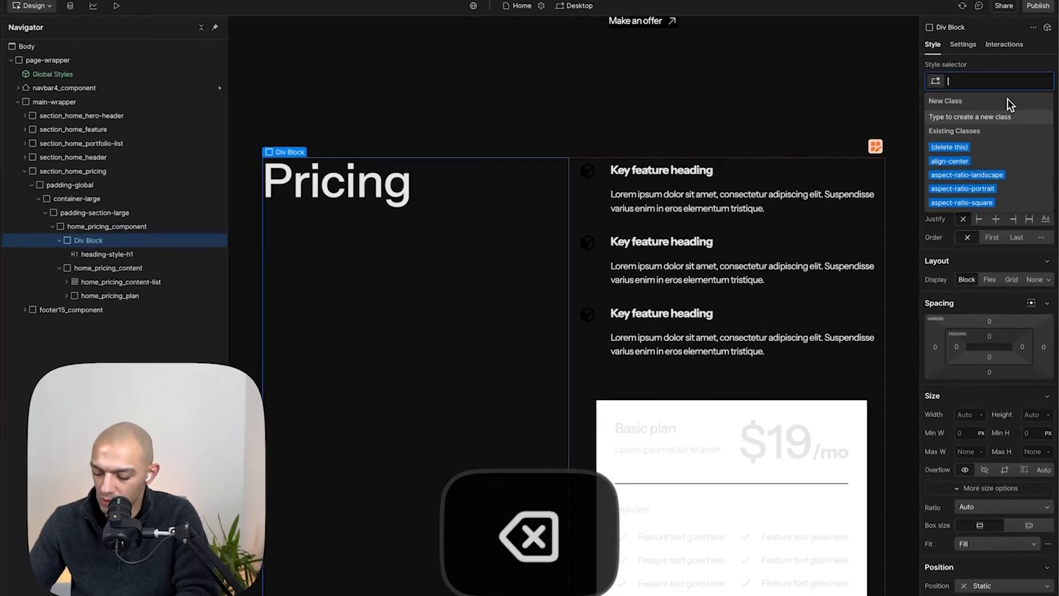
{"action": "type", "text": "he"}
{"action": "key", "text": "BackSpace"}
{"action": "key", "text": "BackSpace"}
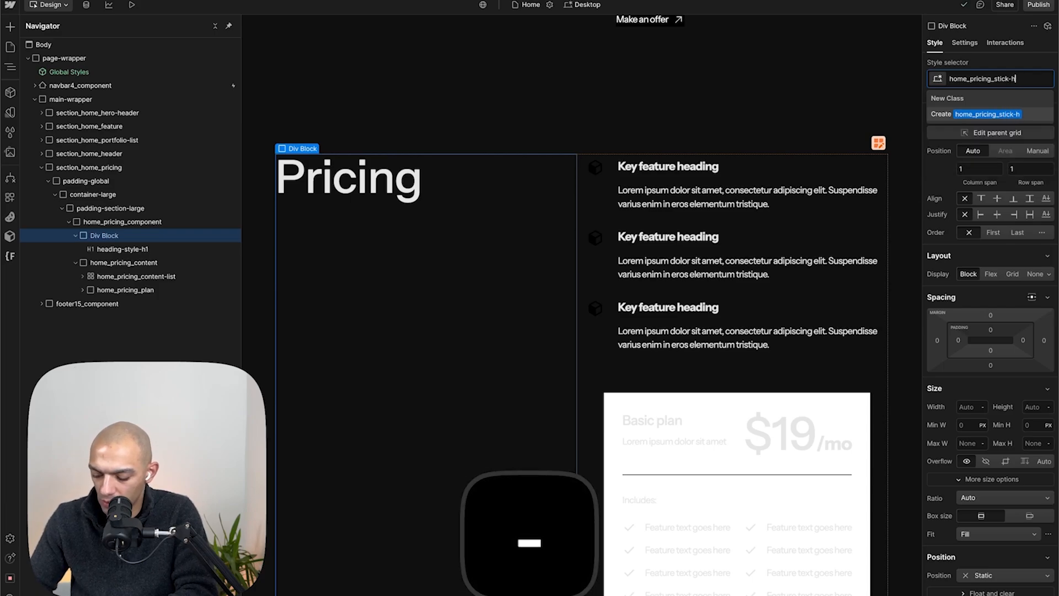
{"action": "key", "text": "Return"}
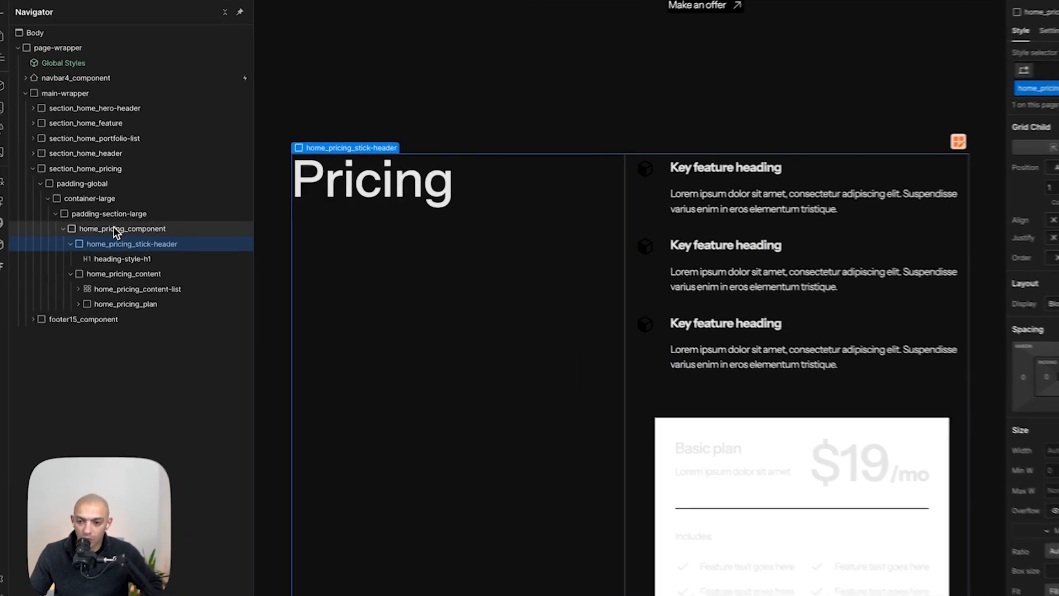
- Make the home_pricing_stick-header wrapper sticky with a top offset of 0
{"action": "left_click", "coordinate": [113, 222]}
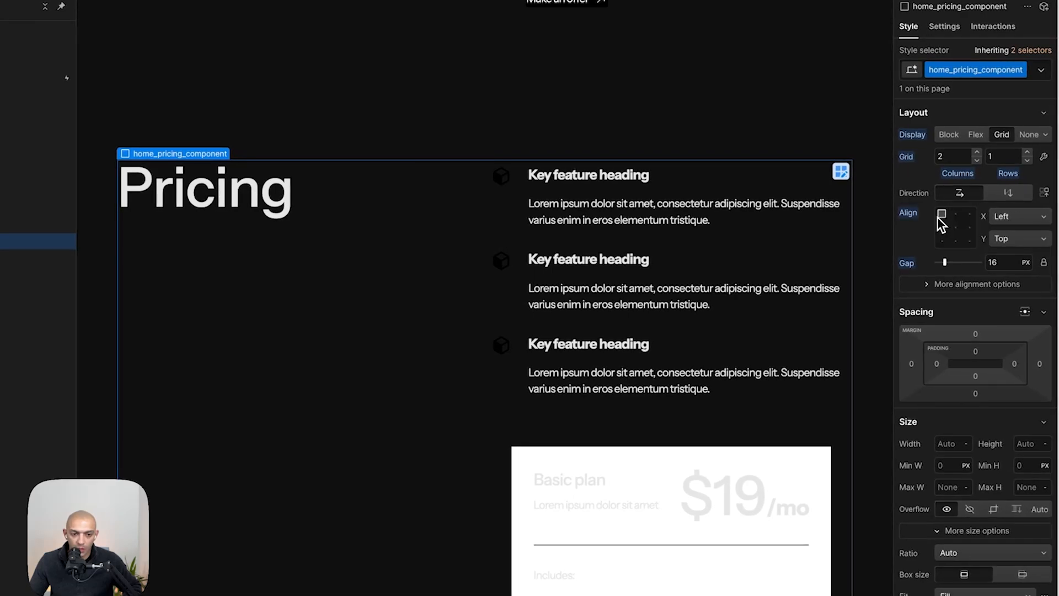
{"action": "left_click", "coordinate": [112, 255]}
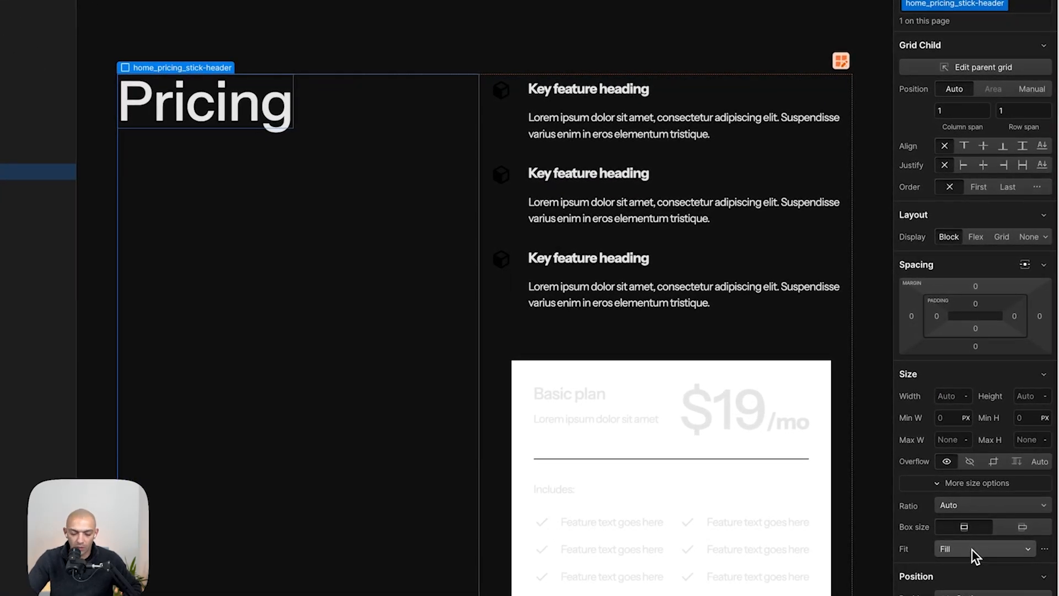
{"action": "left_click", "coordinate": [971, 593]}
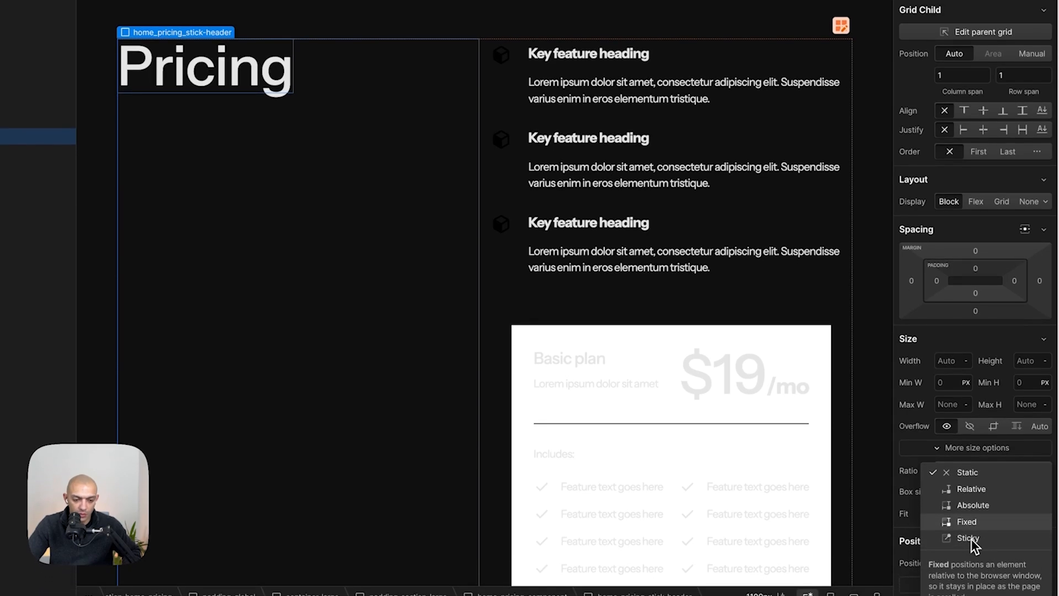
{"action": "left_click", "coordinate": [971, 533]}
{"action": "scroll", "coordinate": [970, 533], "scroll_direction": "down", "scroll_amount": 5}
{"action": "left_click", "coordinate": [993, 272]}
{"action": "type", "text": "0"}
{"action": "key", "text": "Return"}
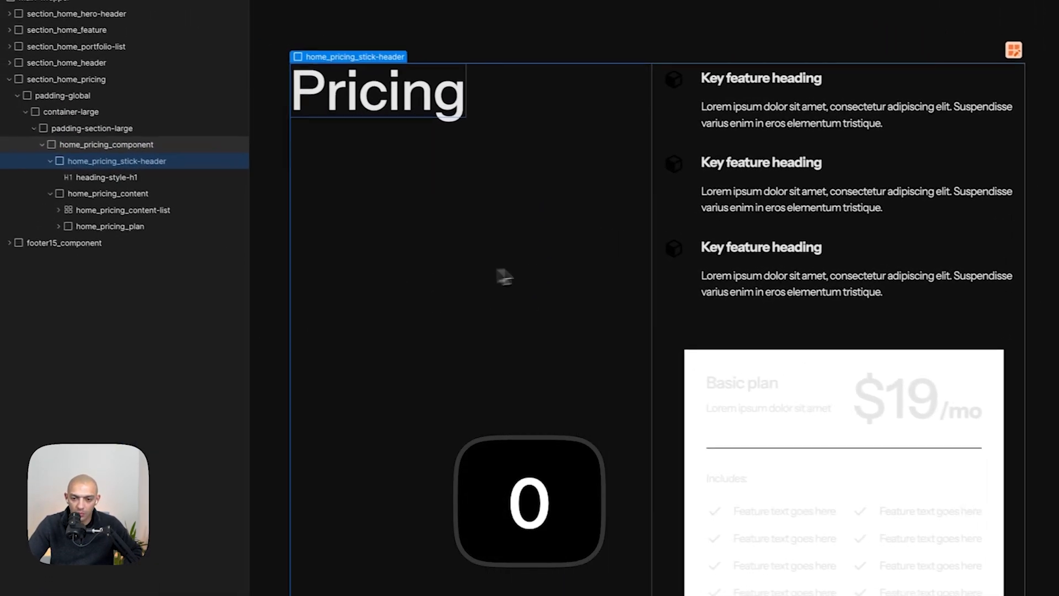
- Scroll through the Pricing section to check the sticky heading behaviour
{"action": "scroll", "coordinate": [390, 237], "scroll_direction": "down", "scroll_amount": 10}
{"action": "scroll", "coordinate": [522, 319], "scroll_direction": "up", "scroll_amount": 10}
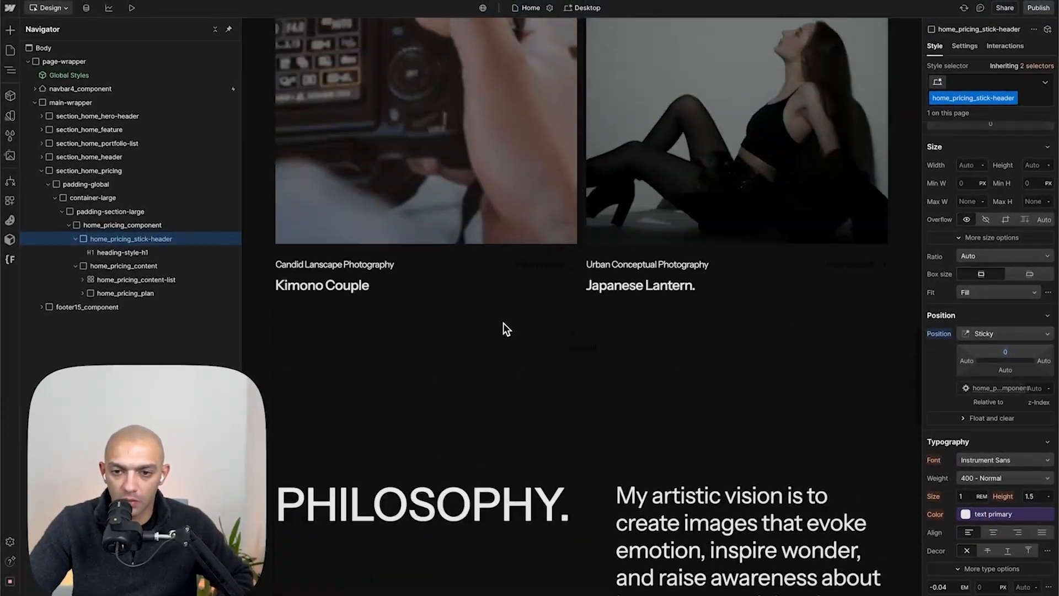
{"action": "scroll", "coordinate": [503, 323], "scroll_direction": "down", "scroll_amount": 10}
{"action": "scroll", "coordinate": [503, 323], "scroll_direction": "up", "scroll_amount": 6}
{"action": "scroll", "coordinate": [504, 323], "scroll_direction": "down", "scroll_amount": 3}
{"action": "scroll", "coordinate": [503, 323], "scroll_direction": "down", "scroll_amount": 5}
{"action": "scroll", "coordinate": [504, 323], "scroll_direction": "up", "scroll_amount": 8}
{"action": "scroll", "coordinate": [503, 323], "scroll_direction": "down", "scroll_amount": 2}
{"action": "left_click", "coordinate": [611, 317]}
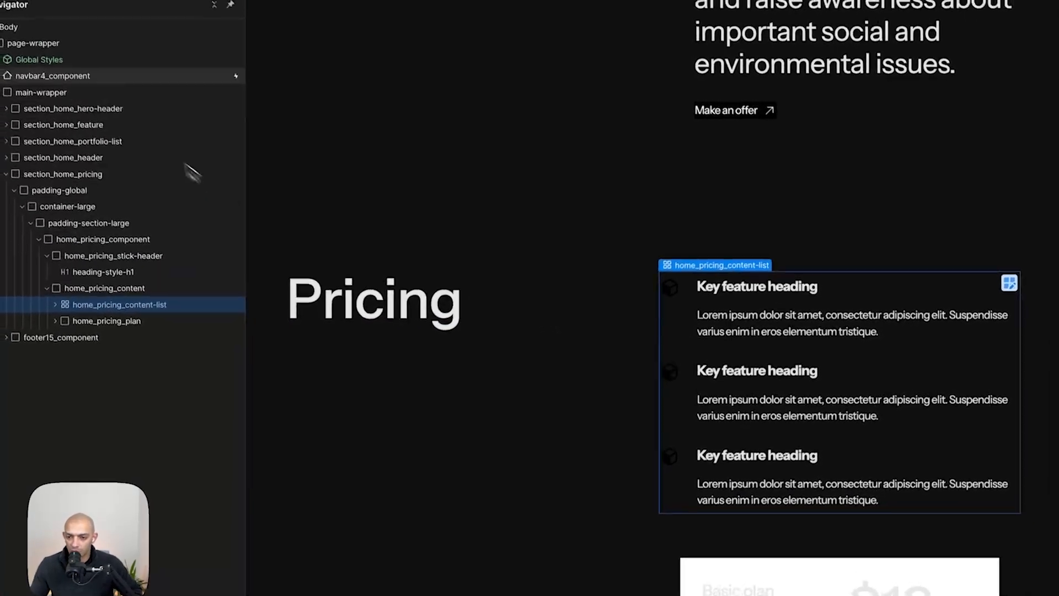
- Switch to Figma and inspect the mockup's pricing title and description text, then return
{"action": "key", "text": "super+Tab"}
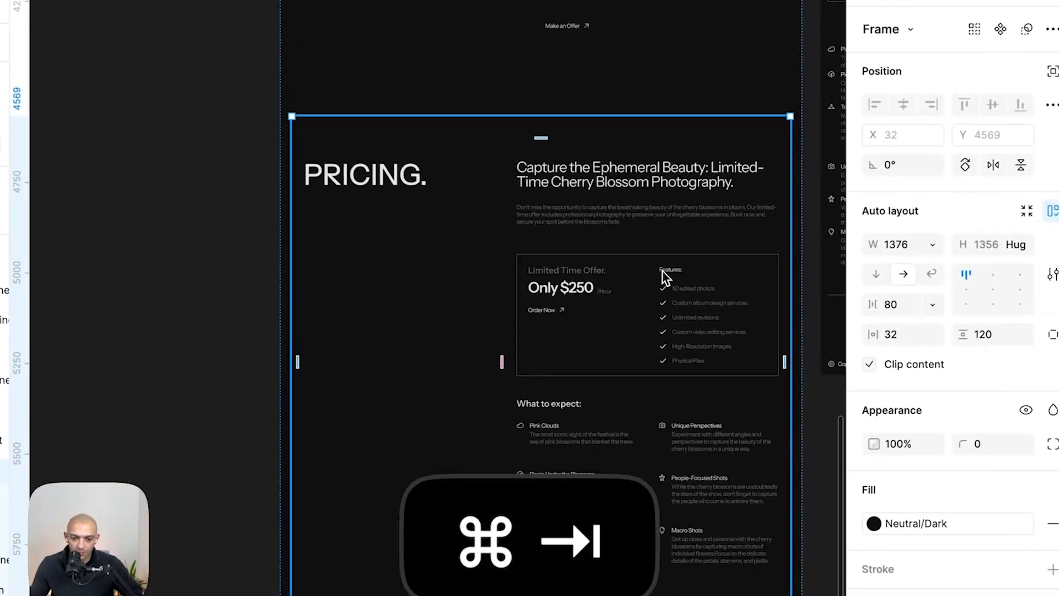
{"action": "double_click", "coordinate": [611, 177]}
{"action": "scroll", "coordinate": [612, 177], "scroll_direction": "up", "scroll_amount": 5}
{"action": "left_click", "coordinate": [611, 178]}
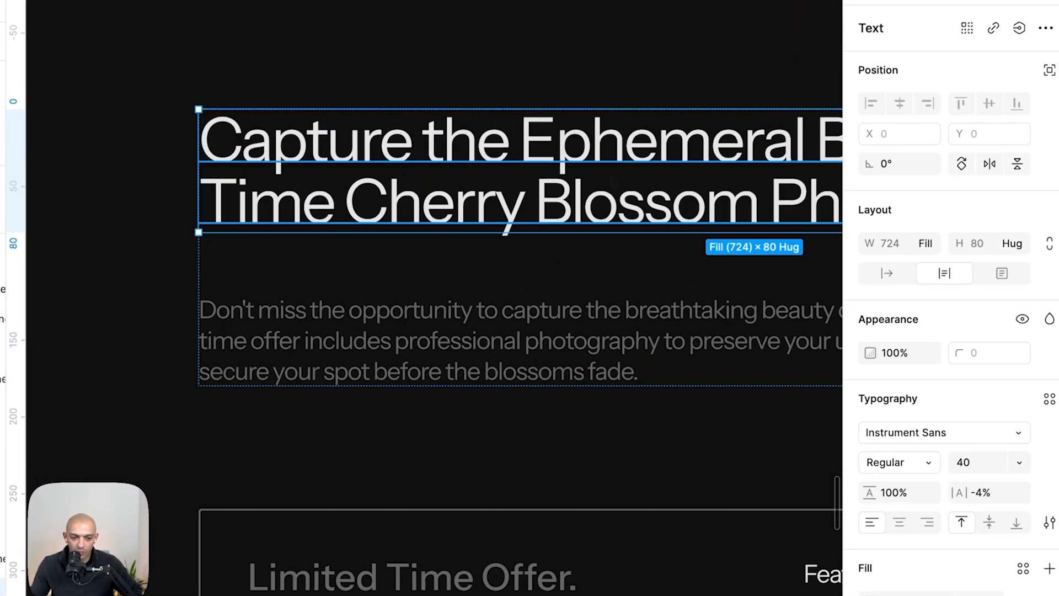
{"action": "scroll", "coordinate": [613, 177], "scroll_direction": "down", "scroll_amount": 5}
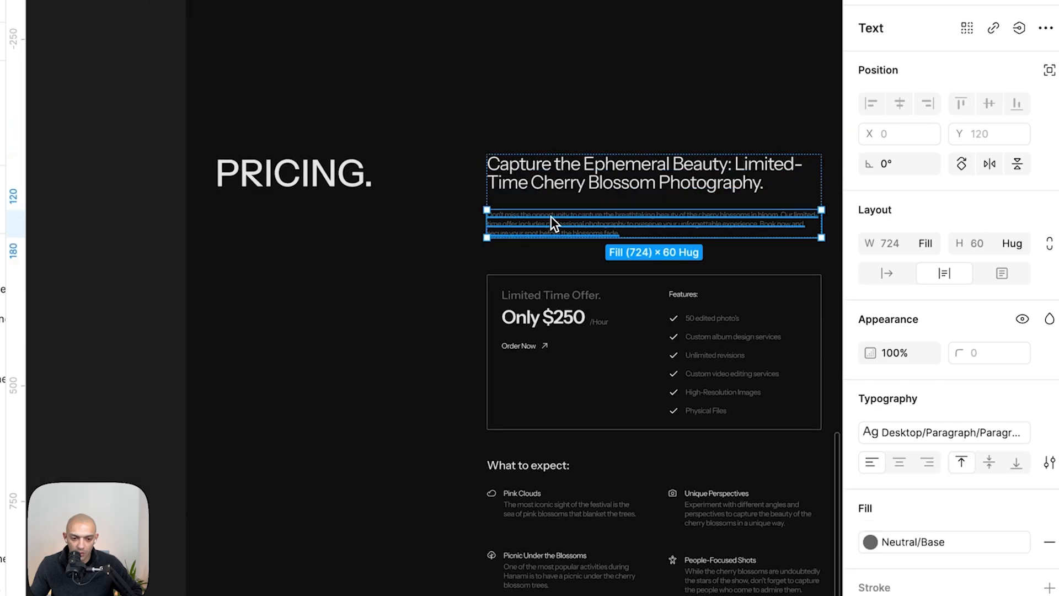
{"action": "scroll", "coordinate": [638, 237], "scroll_direction": "up", "scroll_amount": 2}
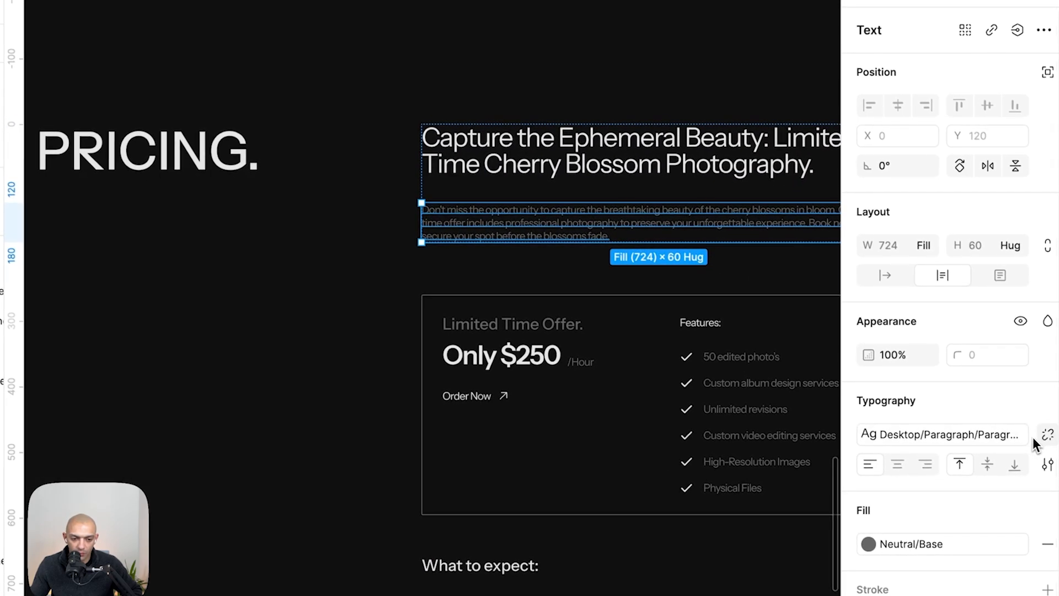
{"action": "key", "text": "super+Tab"}
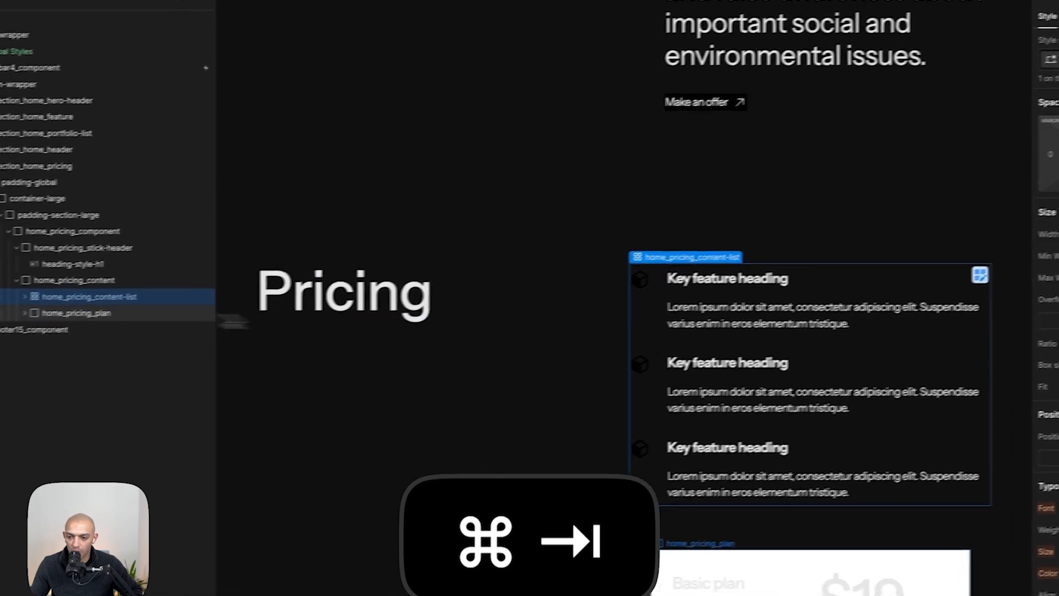
- Add a Div Block at the top of the pricing content and give it the class home_pricing_titles
{"action": "left_click", "coordinate": [67, 282]}
{"action": "key", "text": "a"}
{"action": "left_click", "coordinate": [60, 247]}
{"action": "left_click_drag", "start_coordinate": [116, 316], "coordinate": [149, 286]}
{"action": "left_click", "coordinate": [987, 105]}
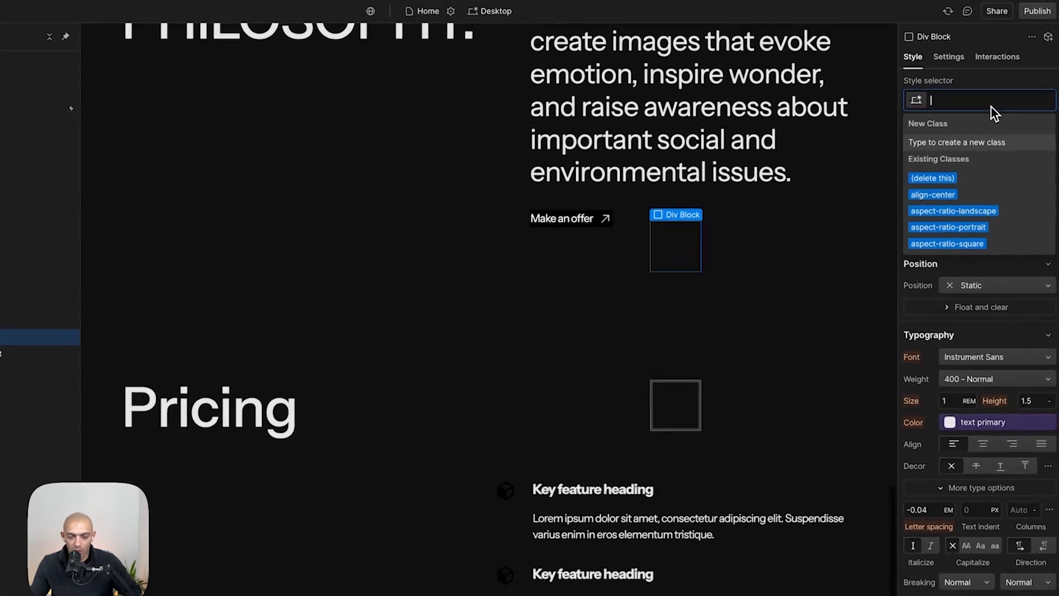
{"action": "type", "text": "home_pricing_"}
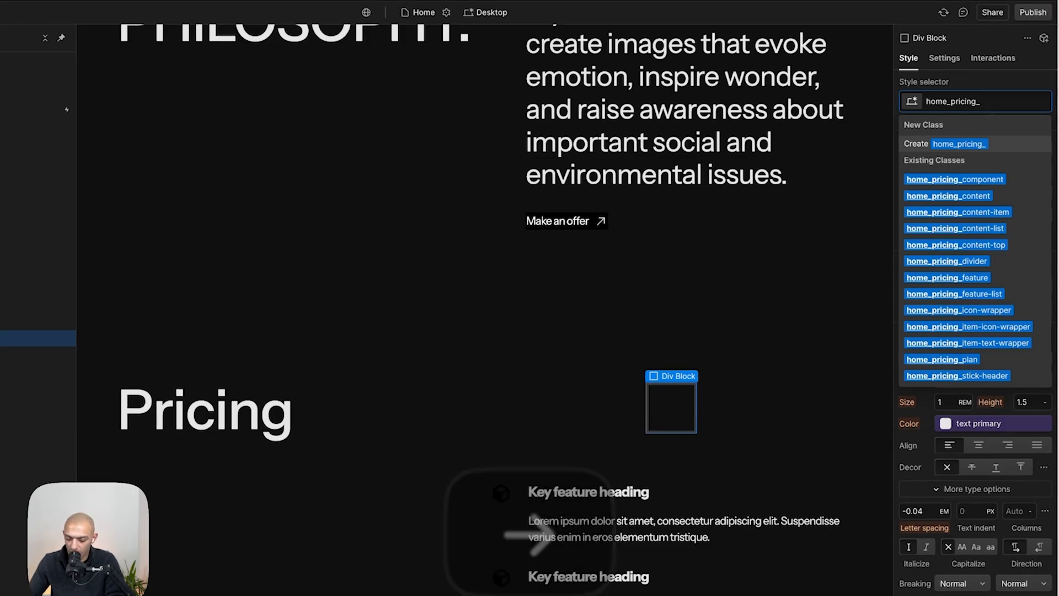
{"action": "type", "text": "tit"}
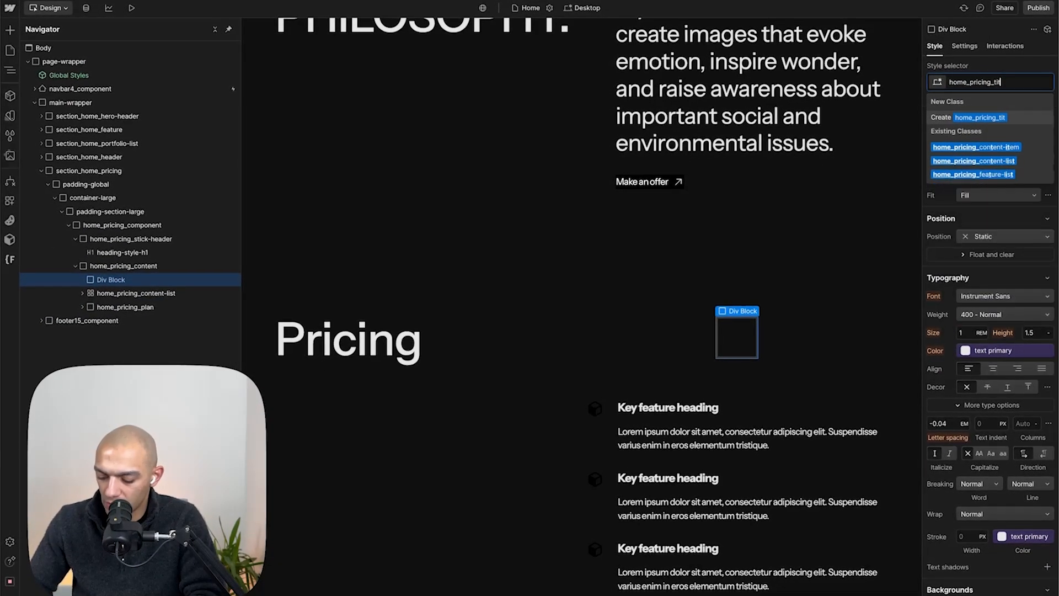
{"action": "type", "text": "les"}
{"action": "key", "text": "Return"}
{"action": "key", "text": "a"}
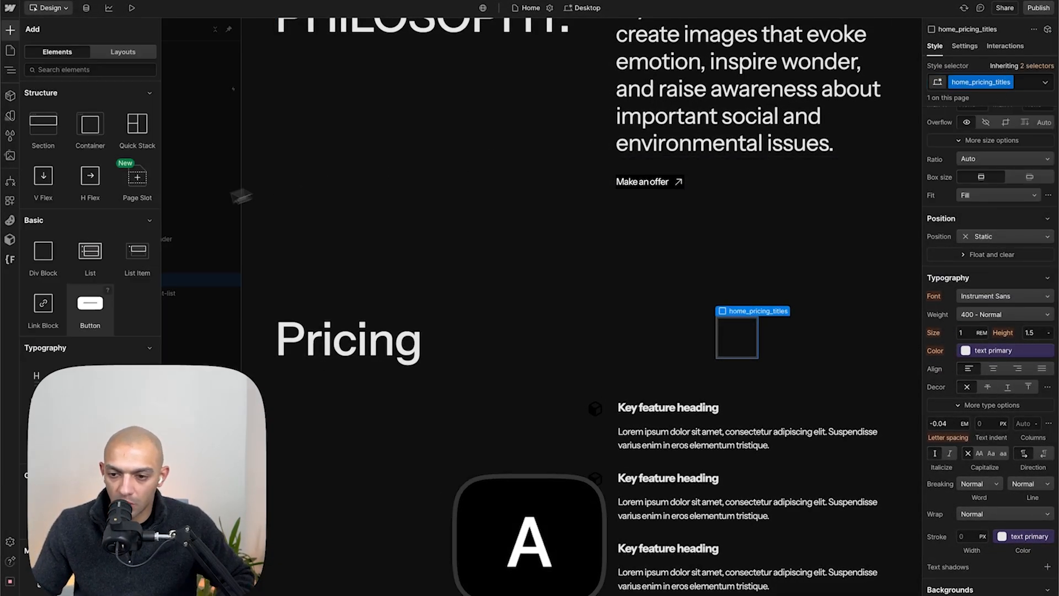
- Add a Heading set to H3 and a Paragraph inside home_pricing_titles
{"action": "left_click", "coordinate": [42, 386]}
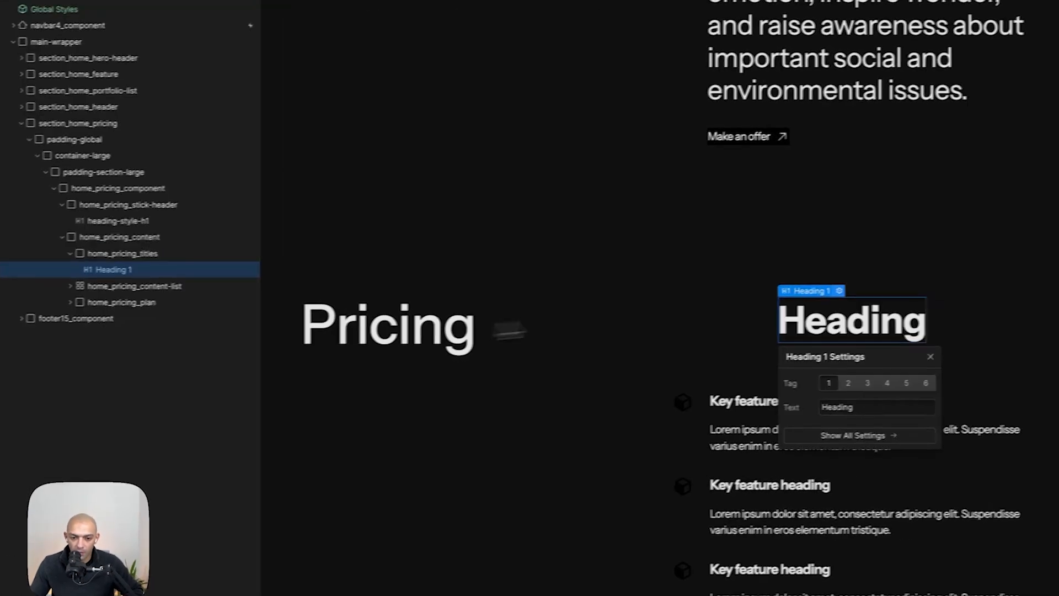
{"action": "left_click", "coordinate": [795, 389]}
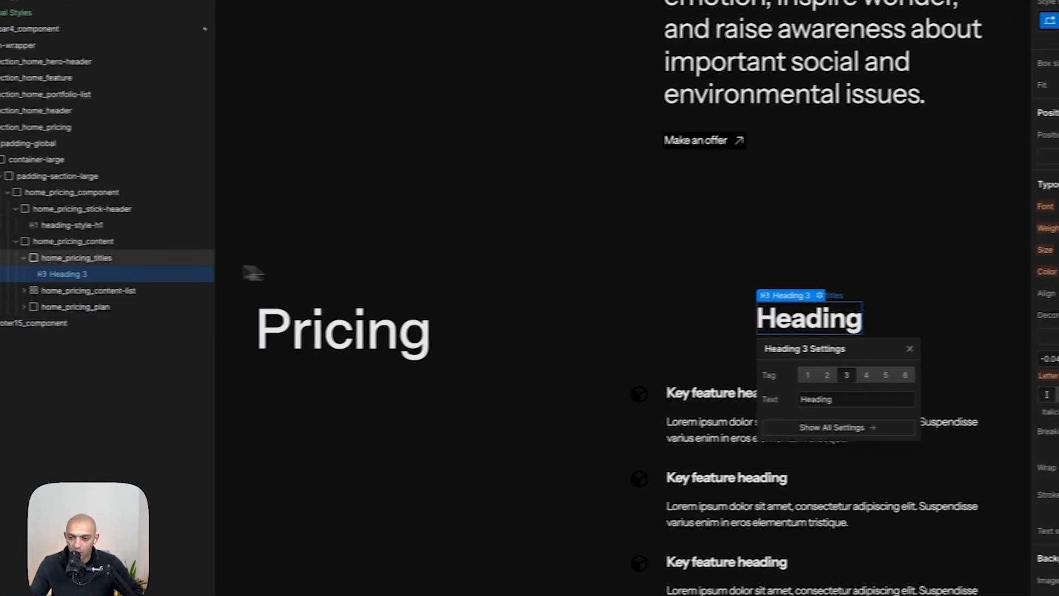
{"action": "key", "text": "a"}
{"action": "left_click", "coordinate": [113, 405]}
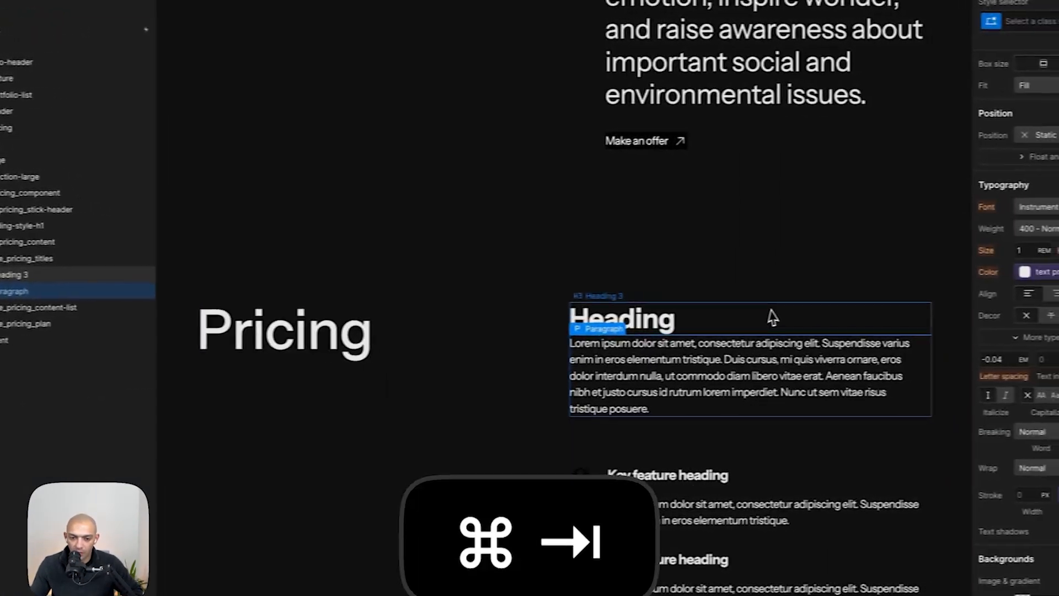
- Copy the pricing title from the Figma mockup and paste it into the new heading
{"action": "key", "text": "super+Tab"}
{"action": "double_click", "coordinate": [498, 171]}
{"action": "key", "text": "super+c"}
{"action": "key", "text": "super+Tab"}
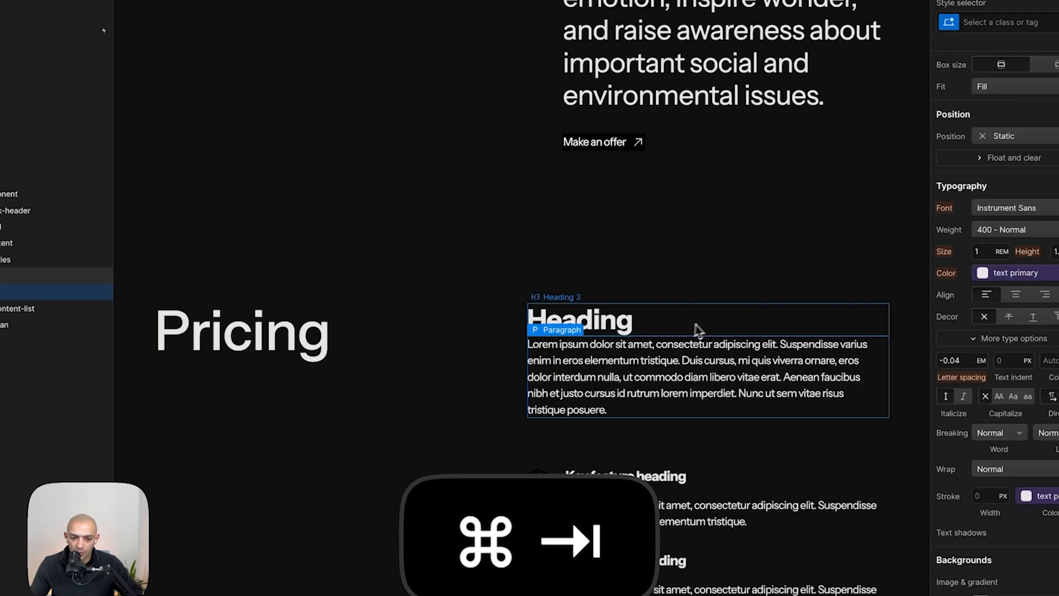
{"action": "double_click", "coordinate": [634, 324]}
{"action": "key", "text": "super+v"}
- Copy the pricing description from the Figma mockup and paste it into the paragraph
{"action": "key", "text": "super+Tab"}
{"action": "double_click", "coordinate": [417, 241]}
{"action": "key", "text": "super+Tab"}
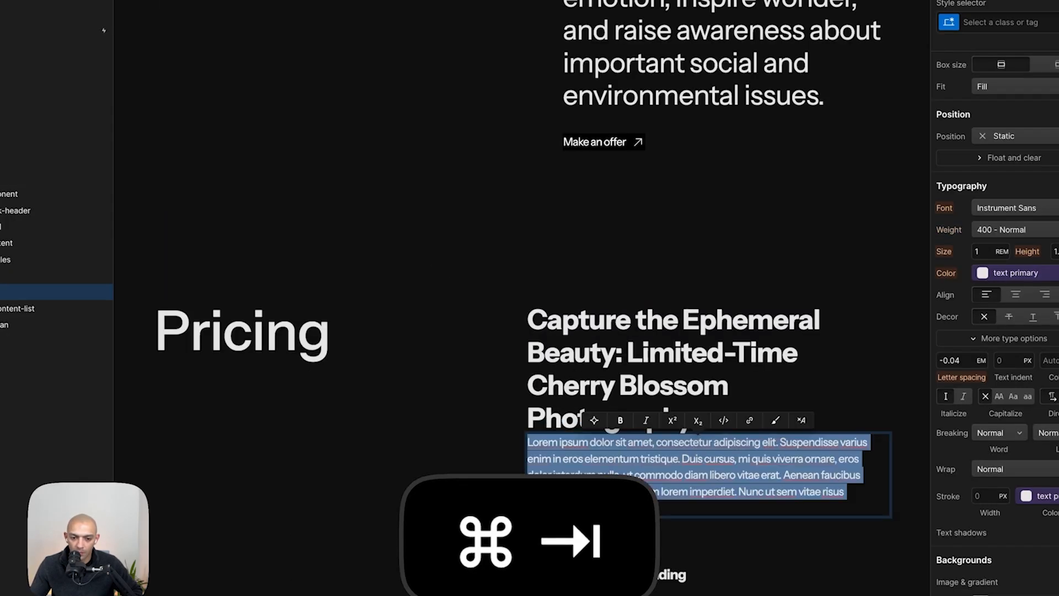
{"action": "key", "text": "super+v"}
- Apply the heading-style-h3 class and the text-weight-medium combo class to the pricing heading
{"action": "key", "text": "super+Tab"}
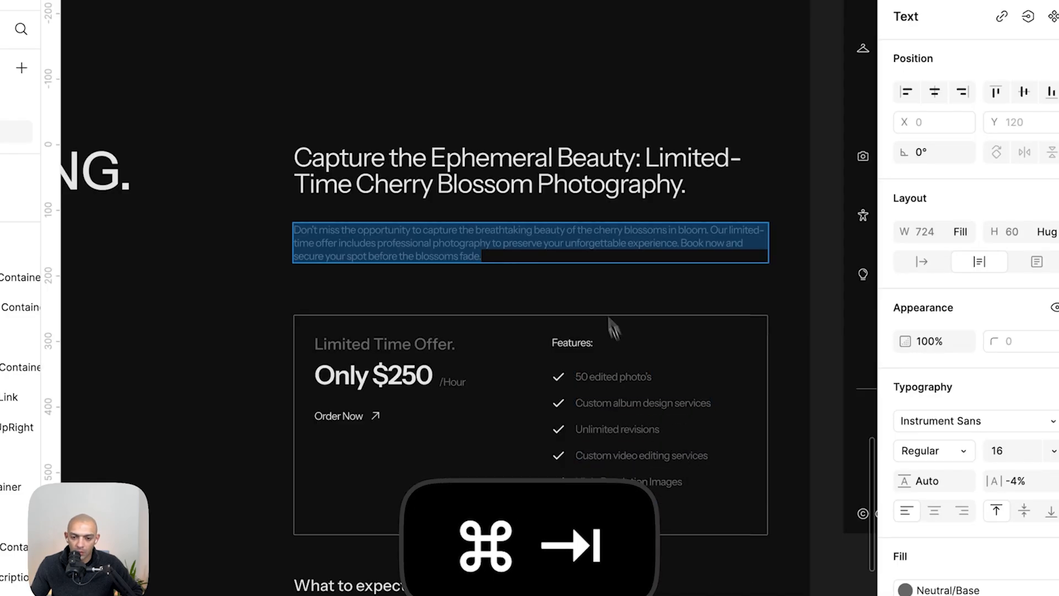
{"action": "key", "text": "super+Tab"}
{"action": "left_click", "coordinate": [617, 340]}
{"action": "left_click", "coordinate": [1024, 24]}
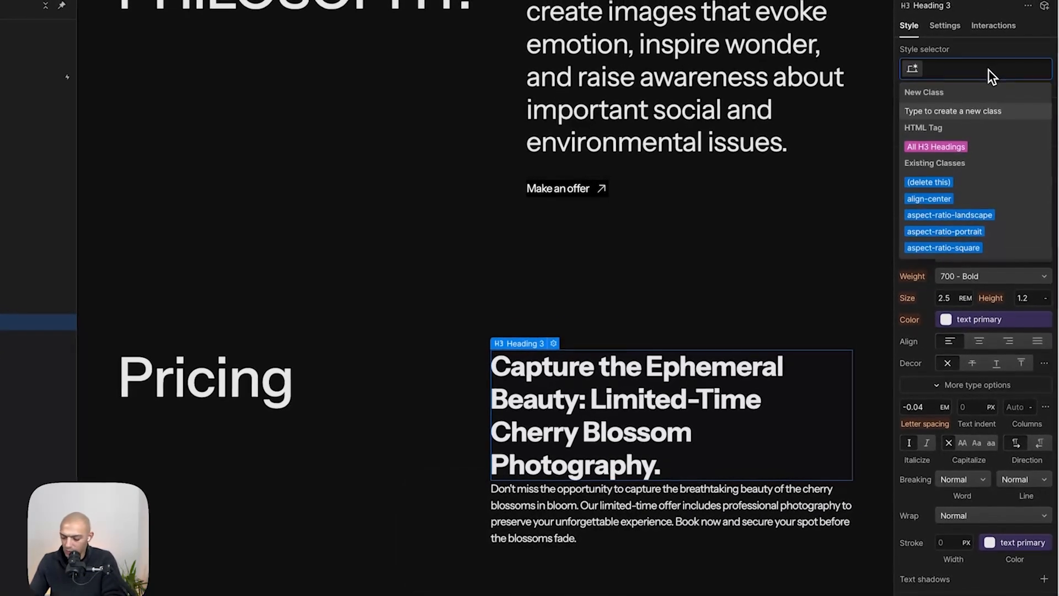
{"action": "type", "text": "h3"}
{"action": "key", "text": "Down"}
{"action": "key", "text": "Down"}
{"action": "key", "text": "Return"}
{"action": "left_click", "coordinate": [1011, 67]}
{"action": "left_click", "coordinate": [978, 147]}
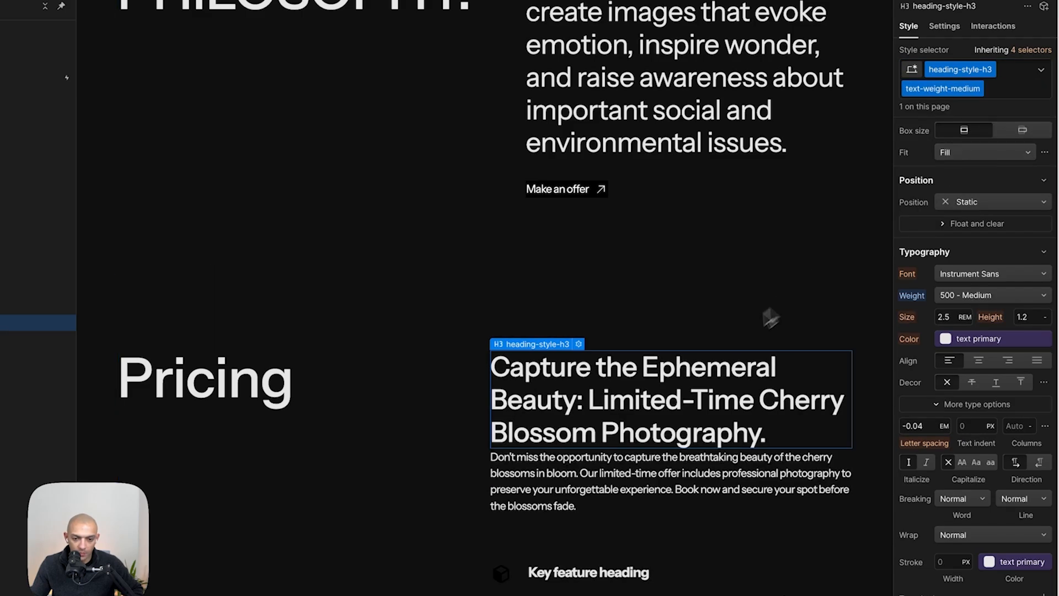
- Set the second grid column of home_pricing_component to a min/max of 720px / 1fr
{"action": "key", "text": "super+Tab"}
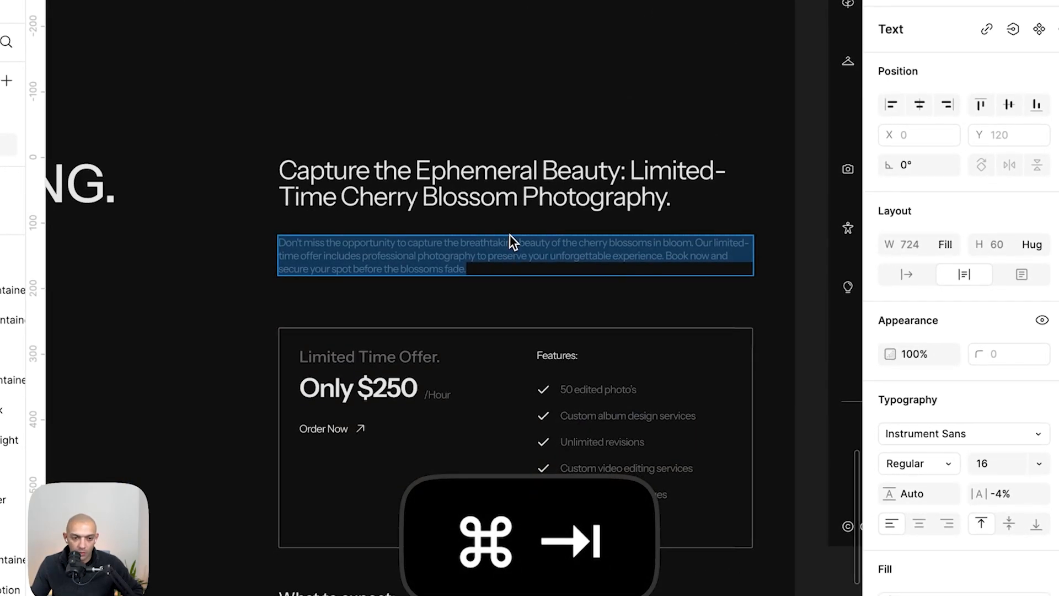
{"action": "key", "text": "super+Tab"}
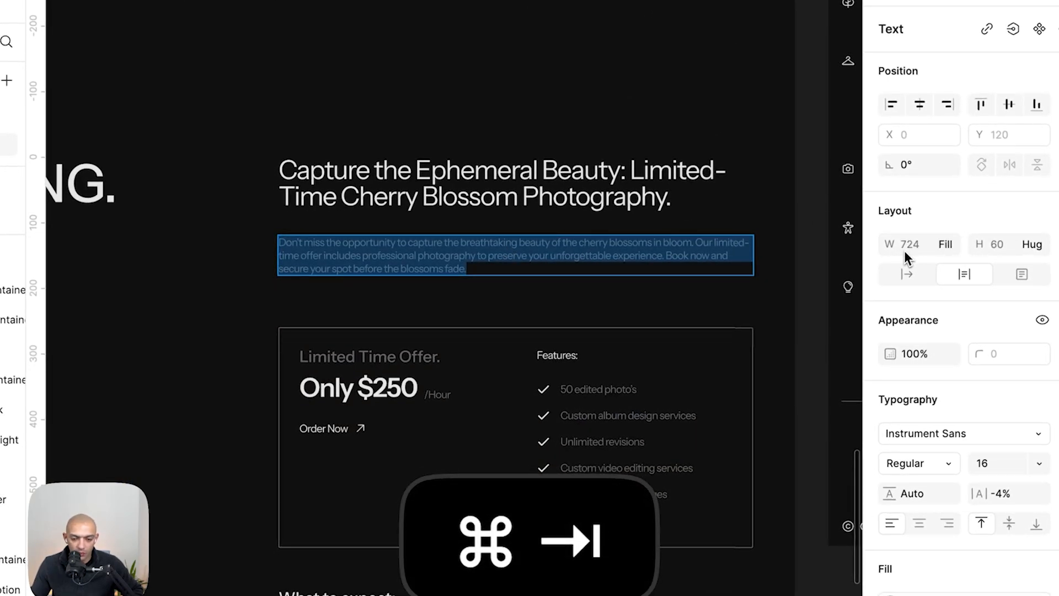
{"action": "scroll", "coordinate": [989, 247], "scroll_direction": "up", "scroll_amount": 5}
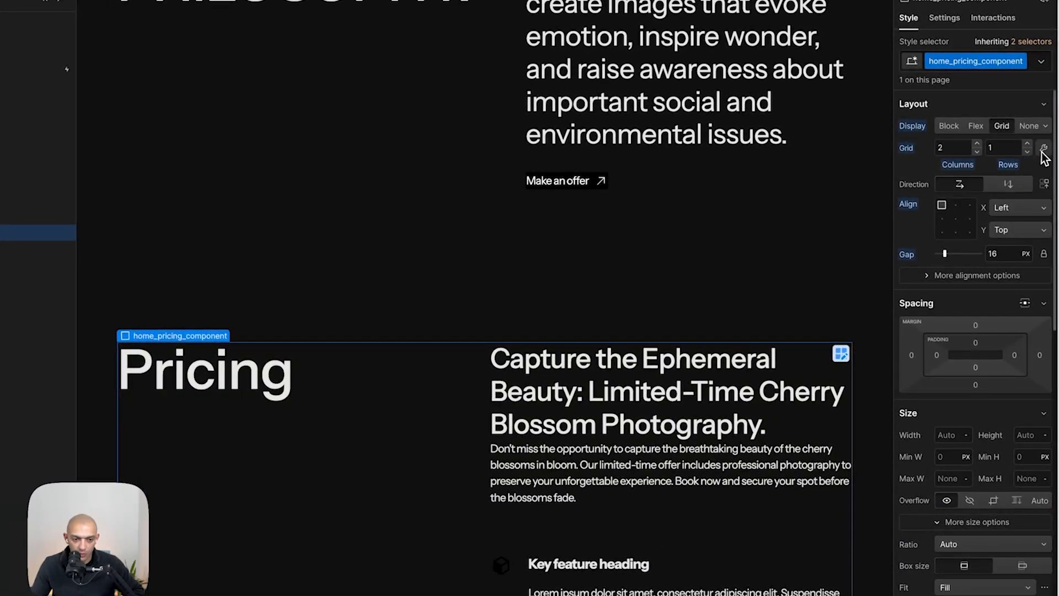
{"action": "left_click", "coordinate": [1044, 149]}
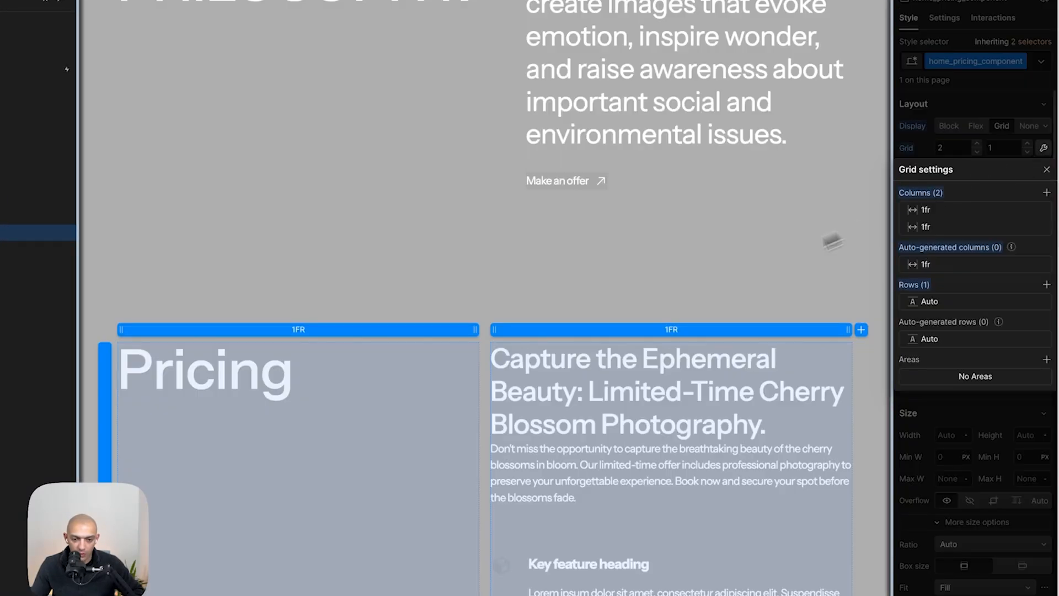
{"action": "left_click", "coordinate": [675, 329]}
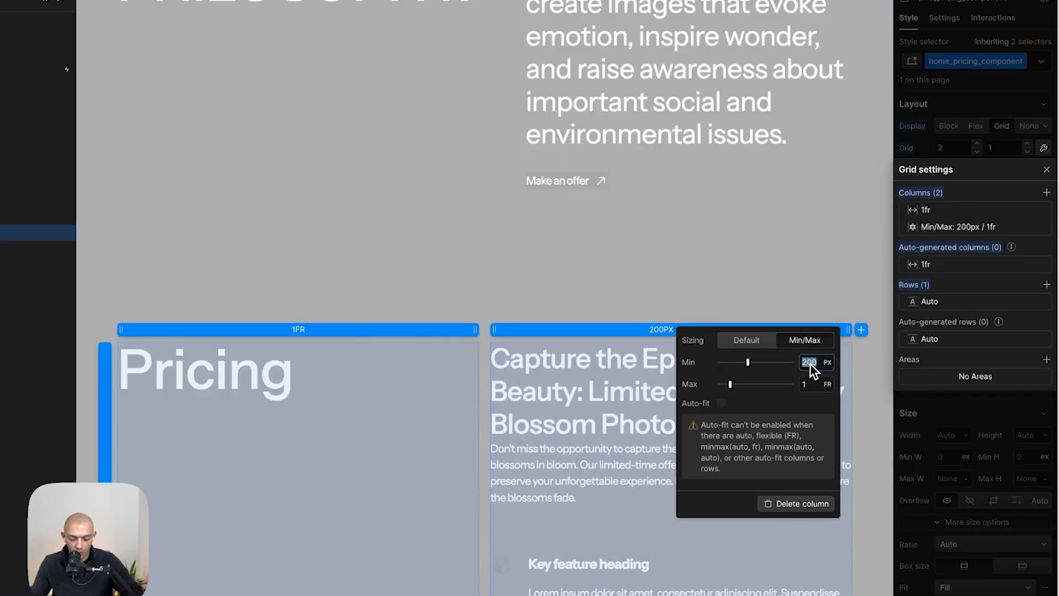
{"action": "type", "text": "20"}
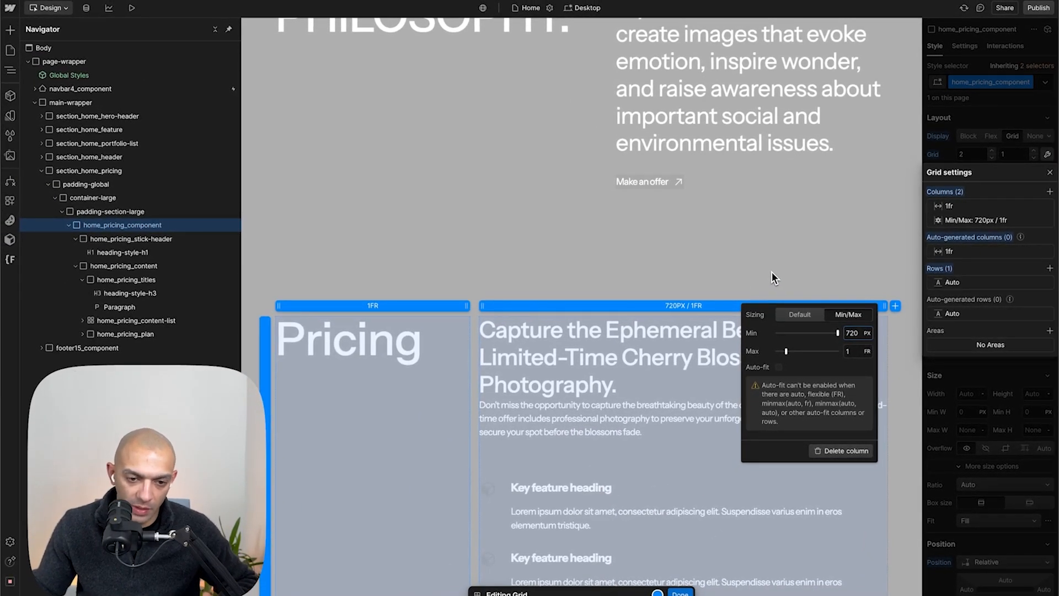
{"action": "key", "text": "Escape"}
- Add a Div Block to home_pricing_titles and move it between the heading and the paragraph
{"action": "scroll", "coordinate": [734, 271], "scroll_direction": "down", "scroll_amount": 2}
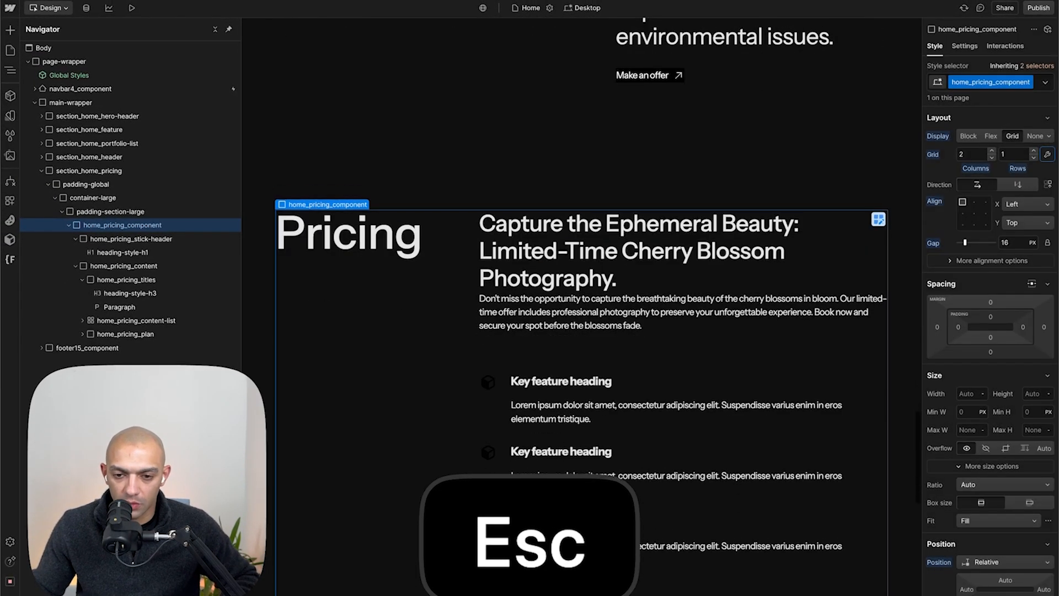
{"action": "key", "text": "super+Tab"}
{"action": "key", "text": "Escape"}
{"action": "left_click", "coordinate": [518, 224]}
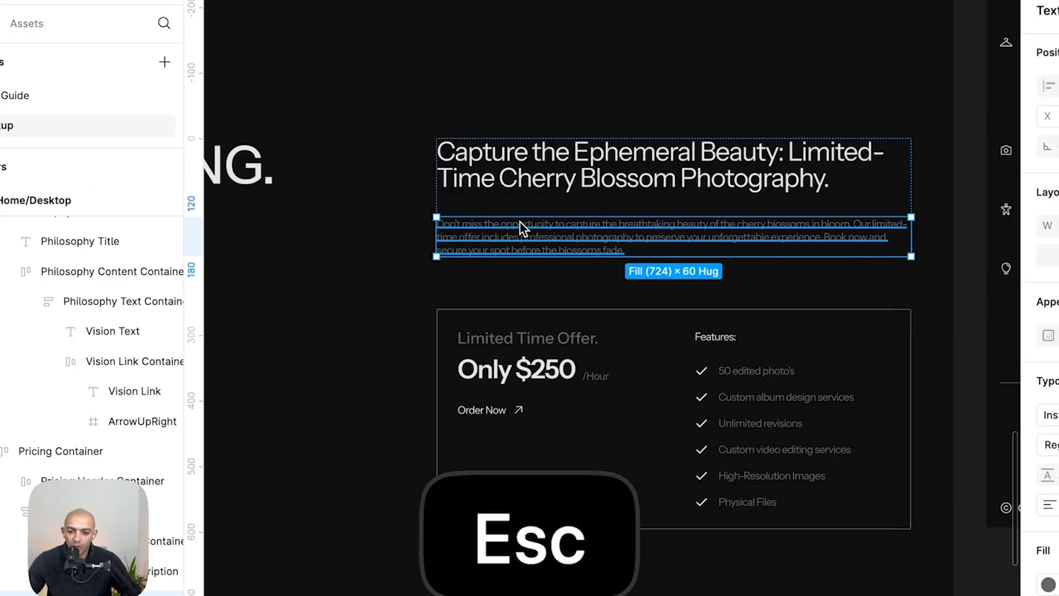
{"action": "key", "text": "super+Tab"}
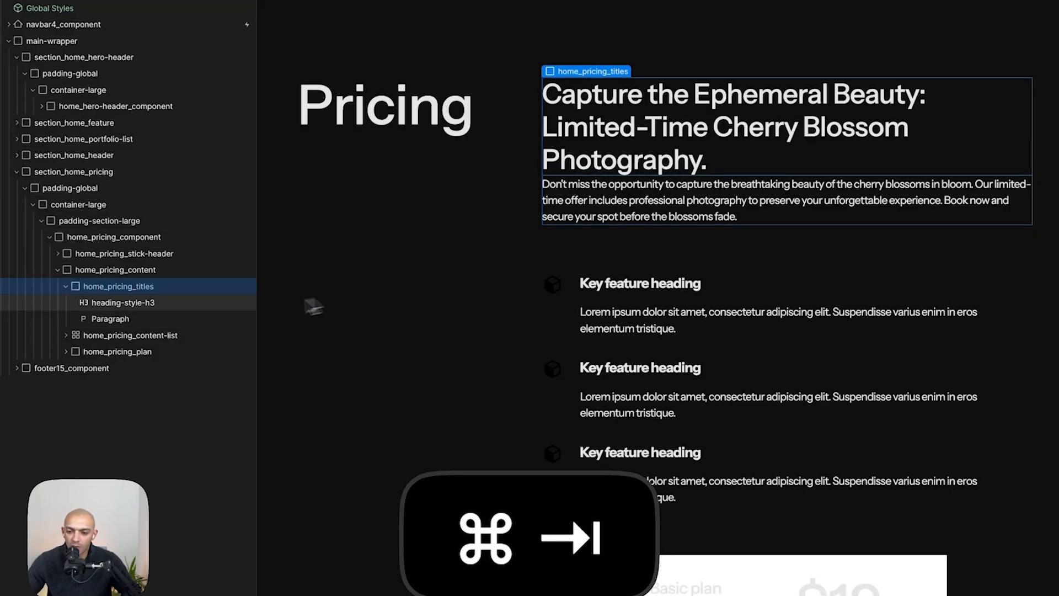
{"action": "key", "text": "a"}
{"action": "left_click", "coordinate": [58, 255]}
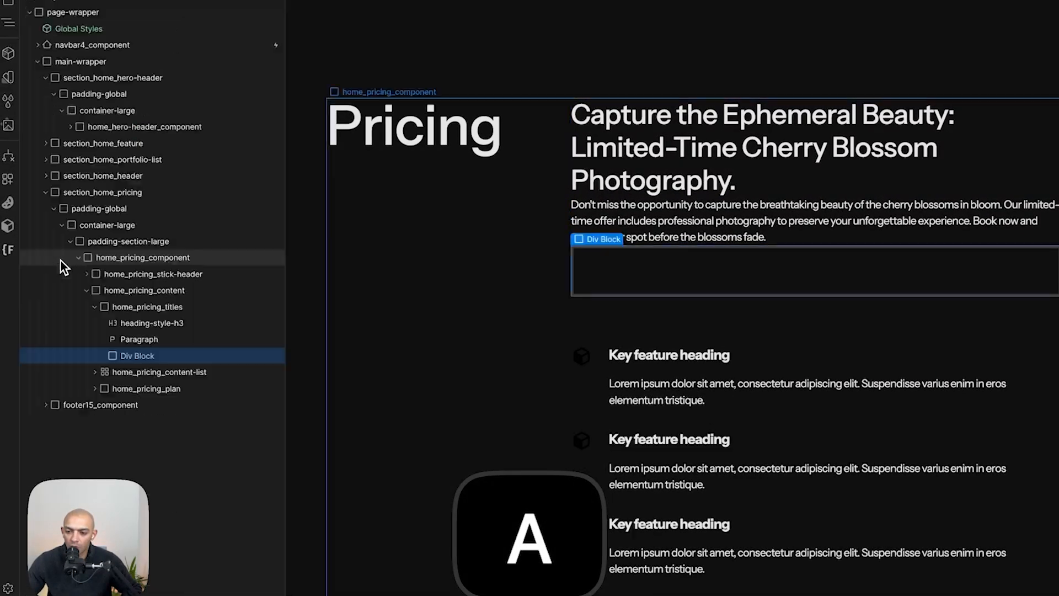
{"action": "left_click_drag", "start_coordinate": [130, 355], "coordinate": [132, 332]}
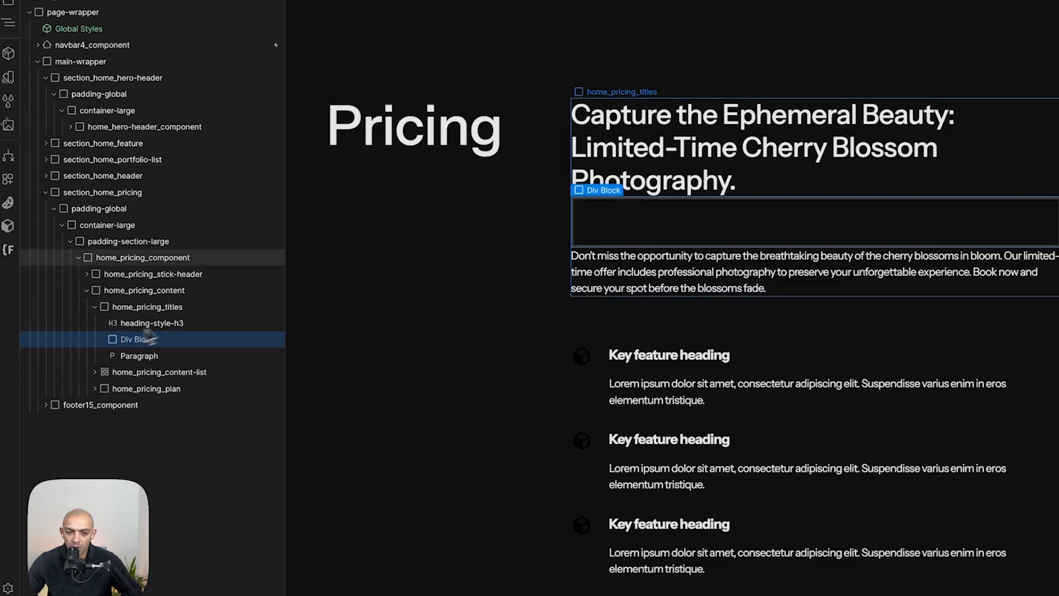
- Give the new Div Block the spacer-medium class
{"action": "left_click", "coordinate": [991, 110]}
{"action": "type", "text": "s"}
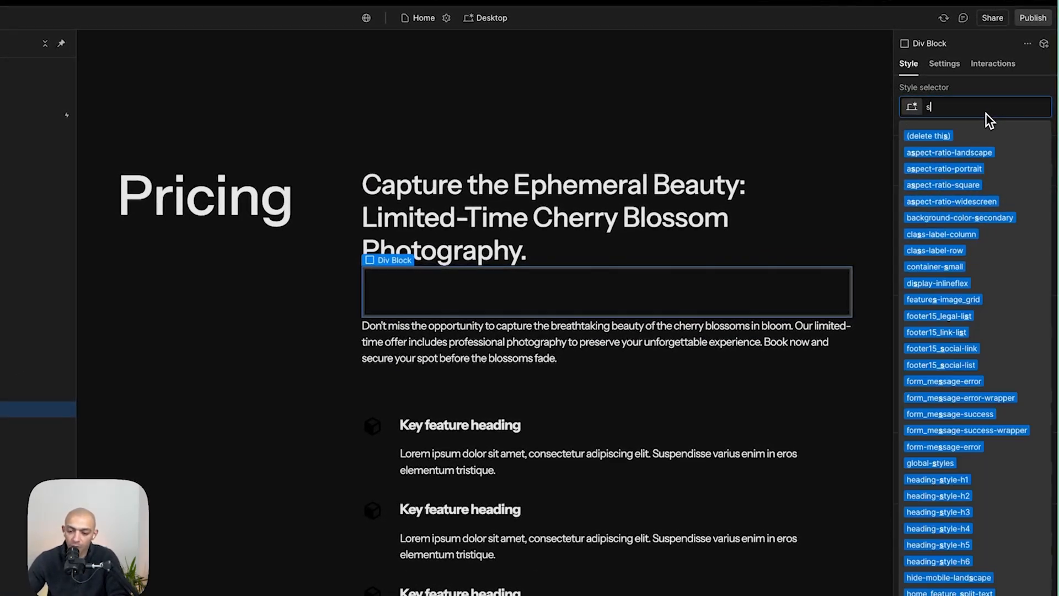
{"action": "type", "text": "pacer"}
{"action": "key", "text": "Down"}
{"action": "key", "text": "Down"}
{"action": "key", "text": "Down"}
{"action": "key", "text": "Down"}
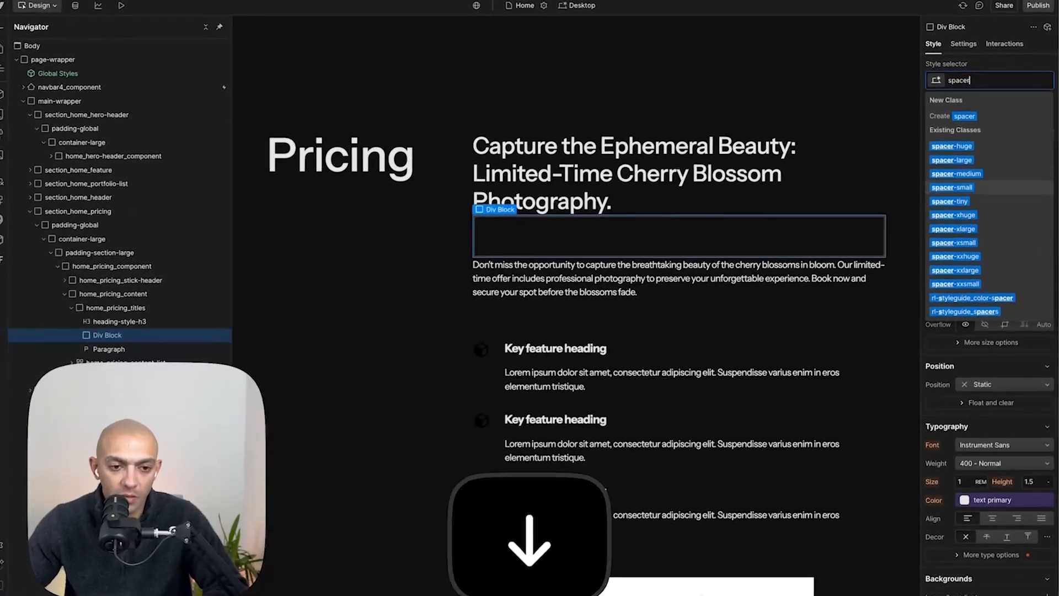
{"action": "key", "text": "Return"}
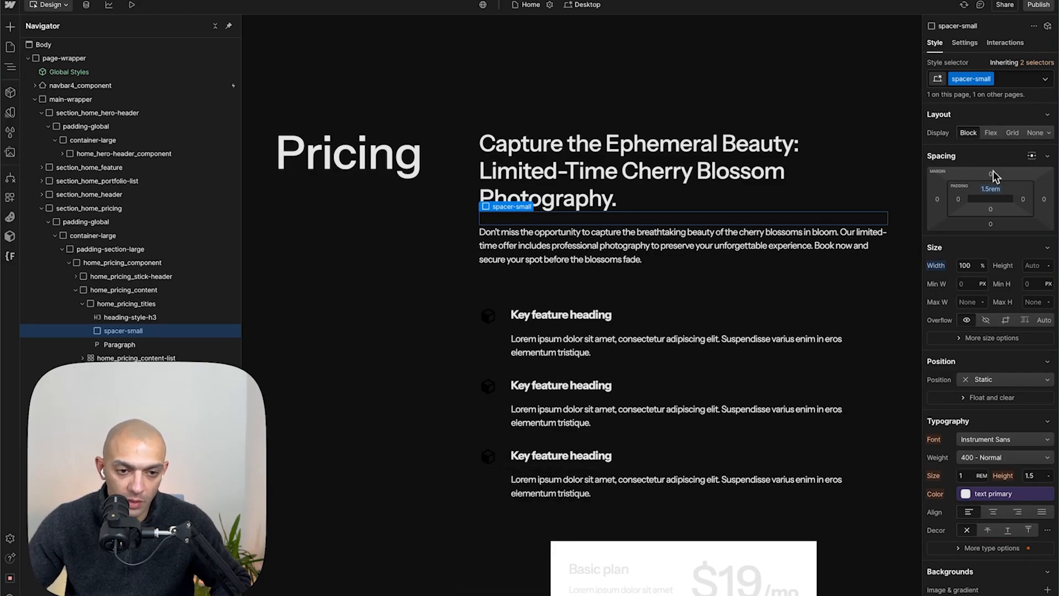
{"action": "left_click", "coordinate": [1010, 80]}
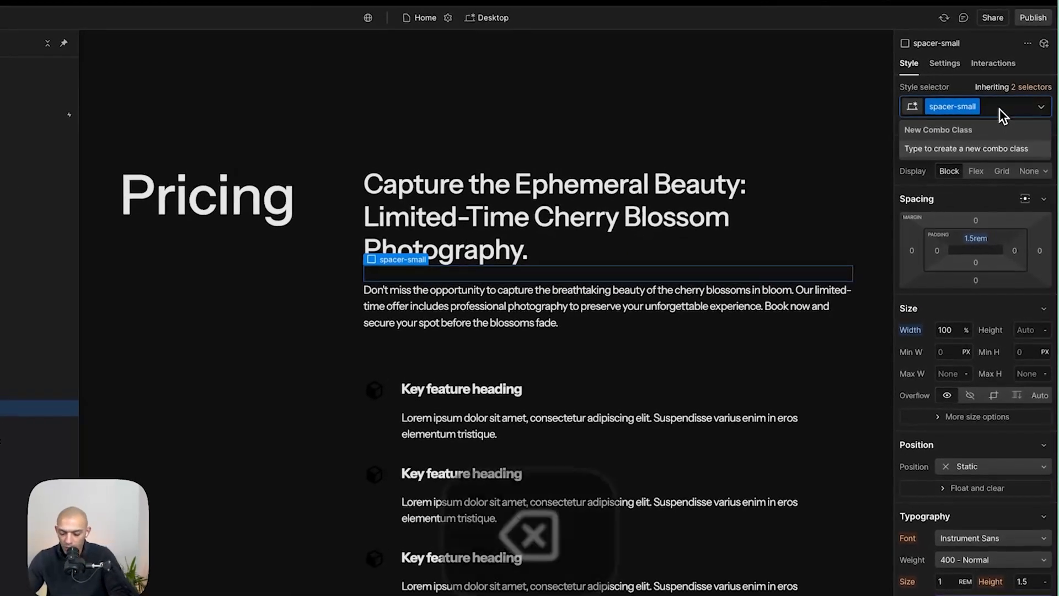
{"action": "key", "text": "BackSpace"}
{"action": "type", "text": "spacer-med"}
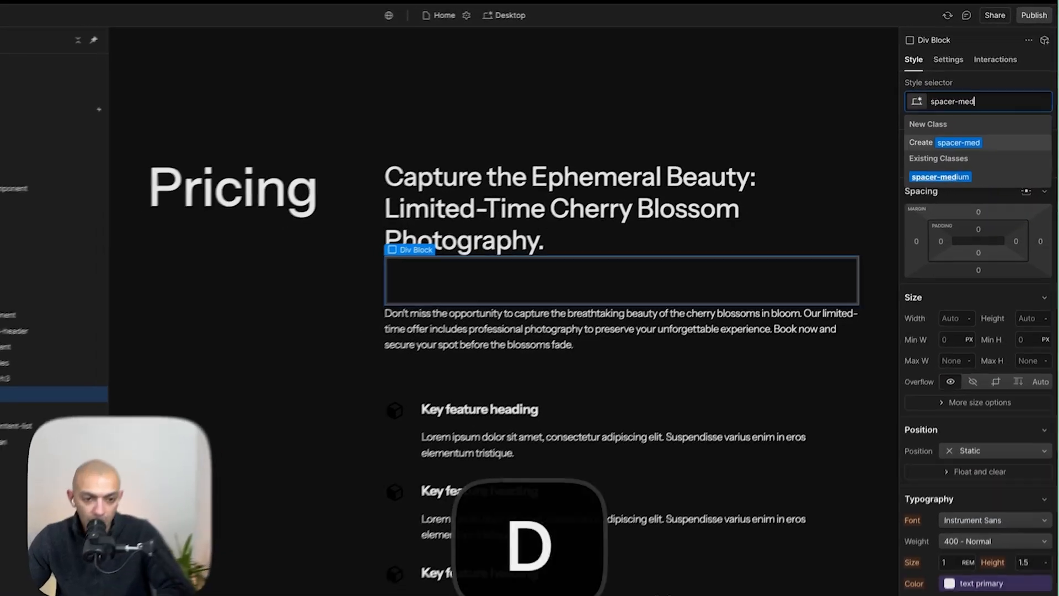
{"action": "key", "text": "Down"}
{"action": "key", "text": "Return"}
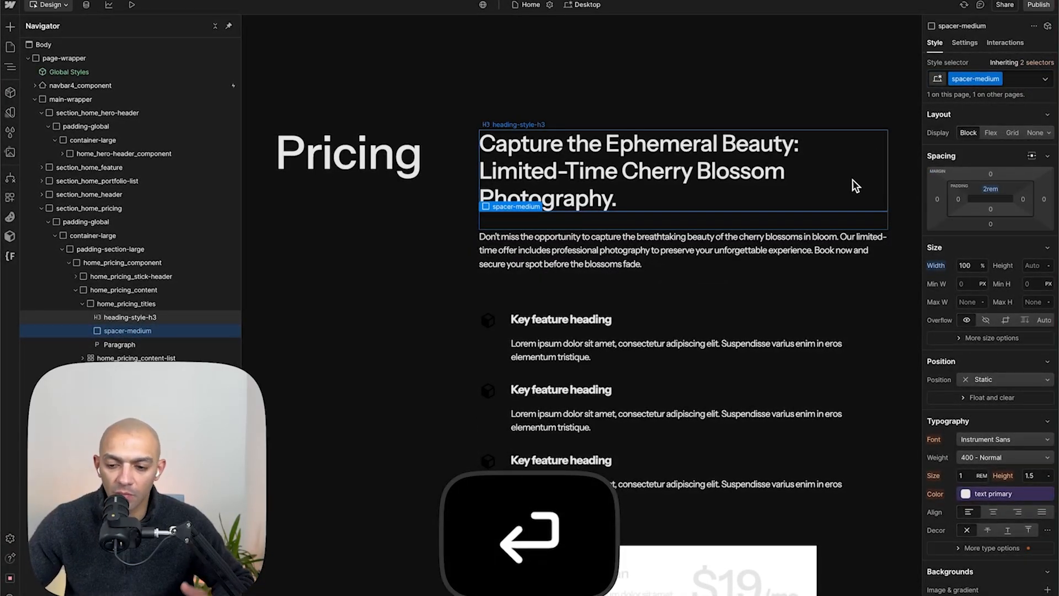
- Preview the Pricing section and compare its title block with the Figma mockup
{"action": "left_click", "coordinate": [853, 179]}
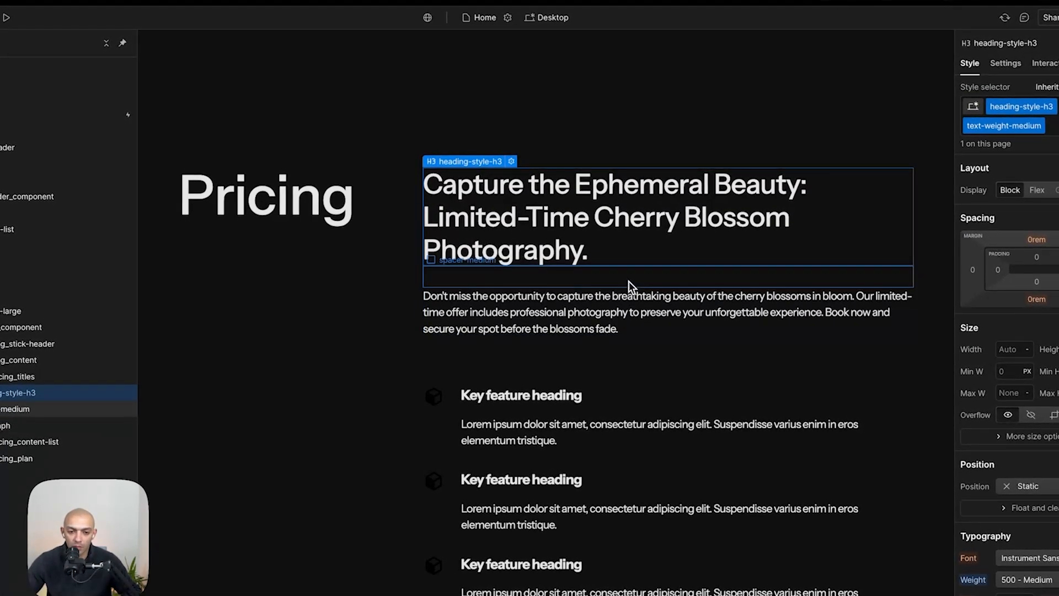
{"action": "left_click", "coordinate": [629, 279]}
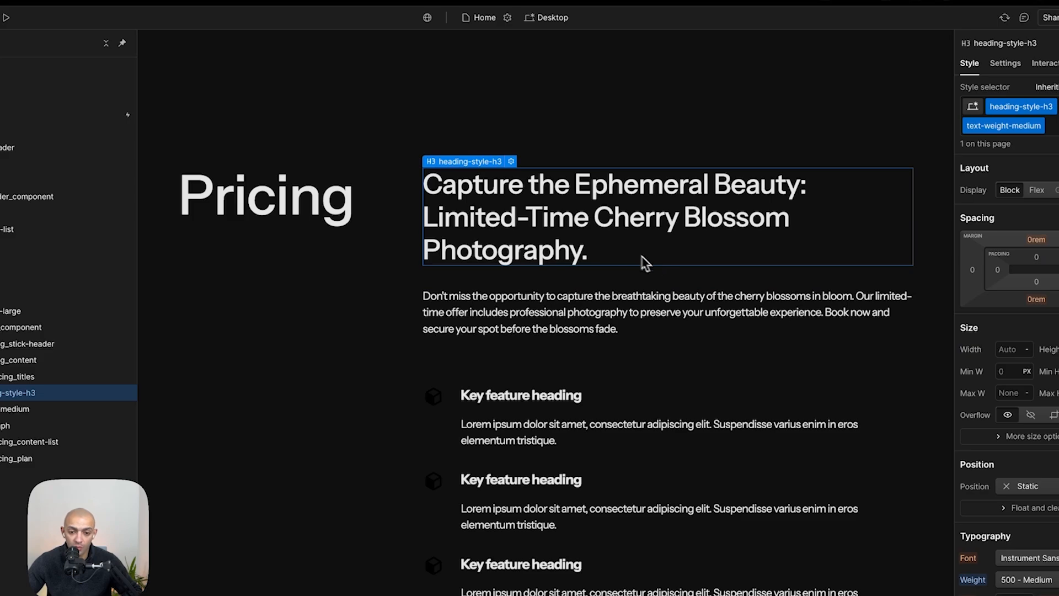
{"action": "left_click", "coordinate": [6, 17]}
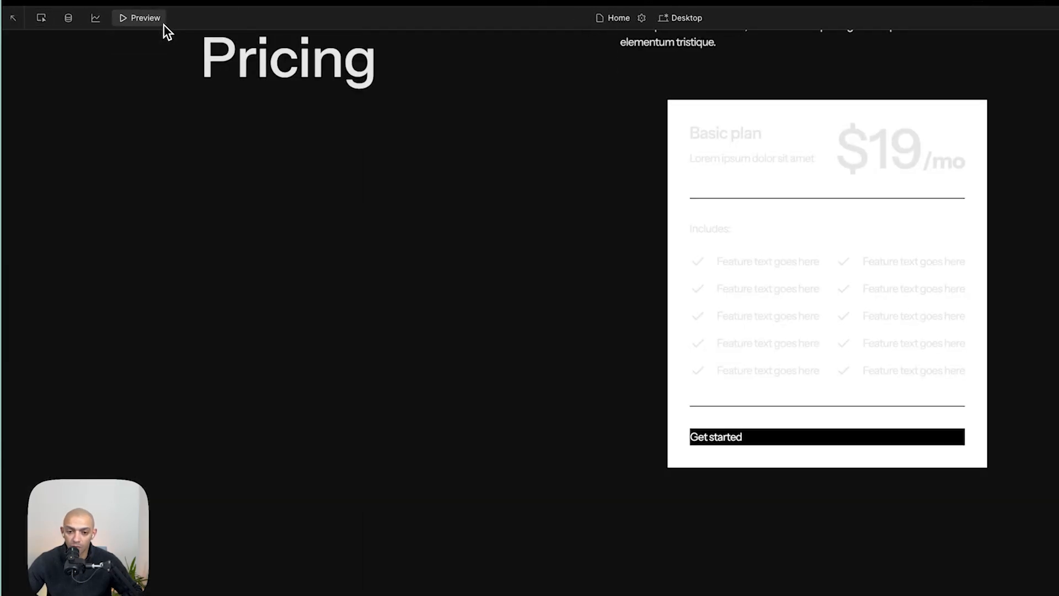
{"action": "scroll", "coordinate": [537, 229], "scroll_direction": "up", "scroll_amount": 7}
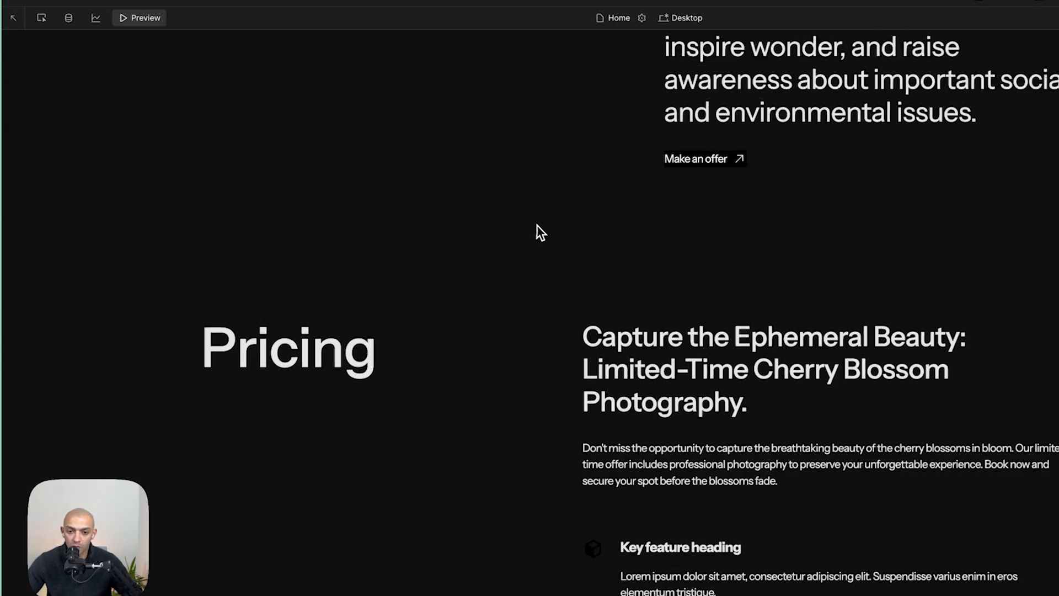
{"action": "scroll", "coordinate": [537, 225], "scroll_direction": "down", "scroll_amount": 4}
{"action": "scroll", "coordinate": [537, 224], "scroll_direction": "down", "scroll_amount": 4}
{"action": "scroll", "coordinate": [567, 241], "scroll_direction": "up", "scroll_amount": 4}
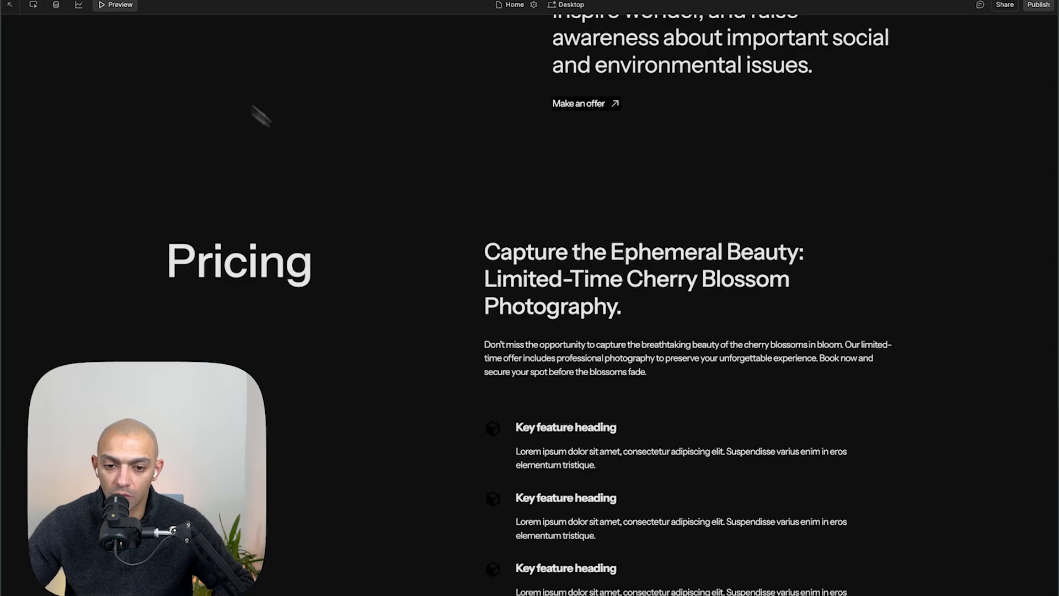
{"action": "scroll", "coordinate": [425, 242], "scroll_direction": "up", "scroll_amount": 3}
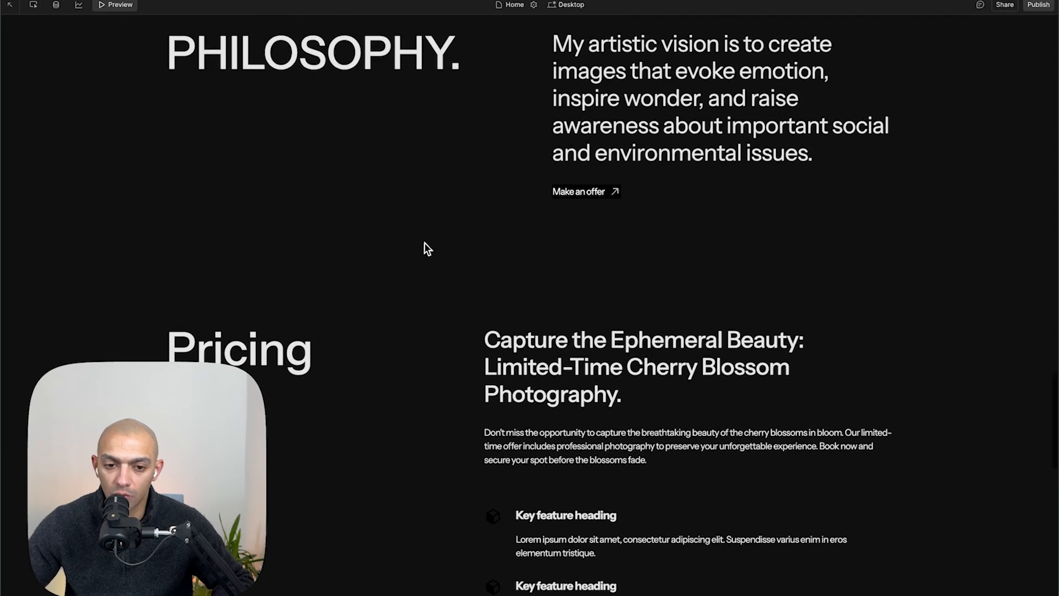
{"action": "scroll", "coordinate": [425, 242], "scroll_direction": "down", "scroll_amount": 3}
{"action": "key", "text": "super+Tab"}
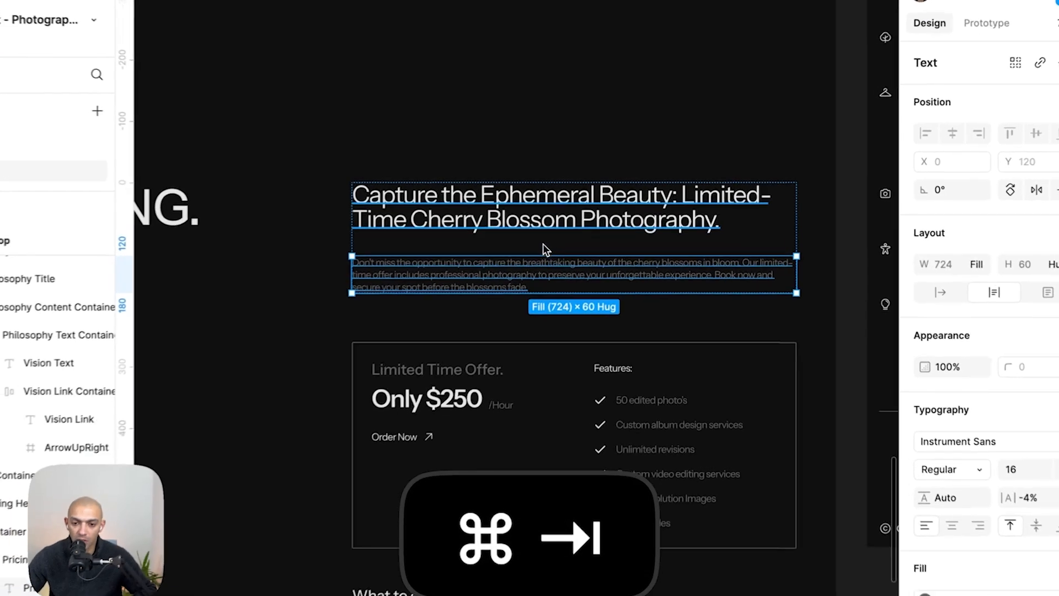
{"action": "left_click", "coordinate": [543, 245]}
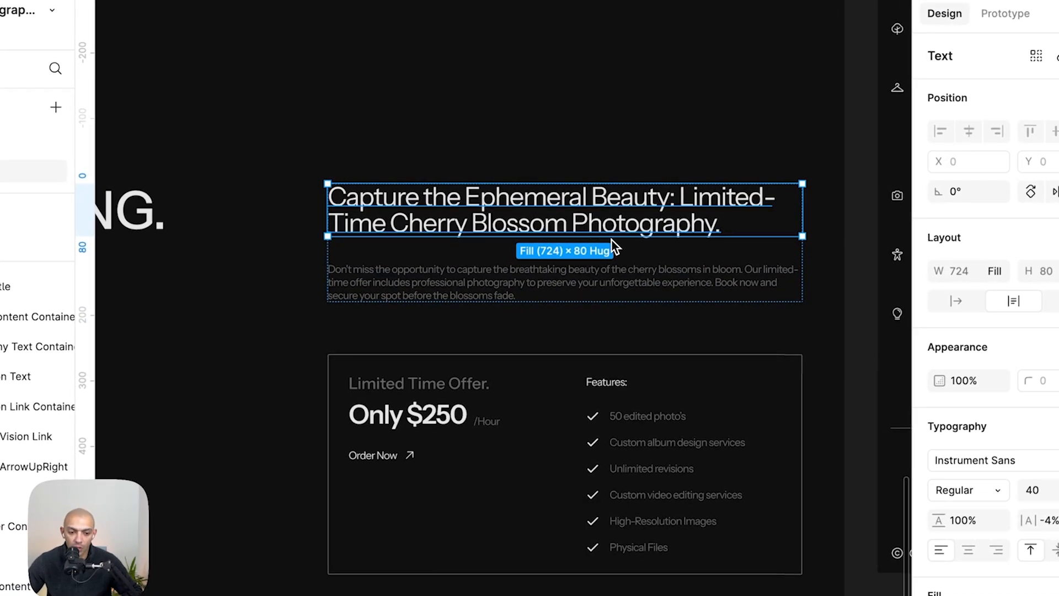
{"action": "key", "text": "super+Tab"}
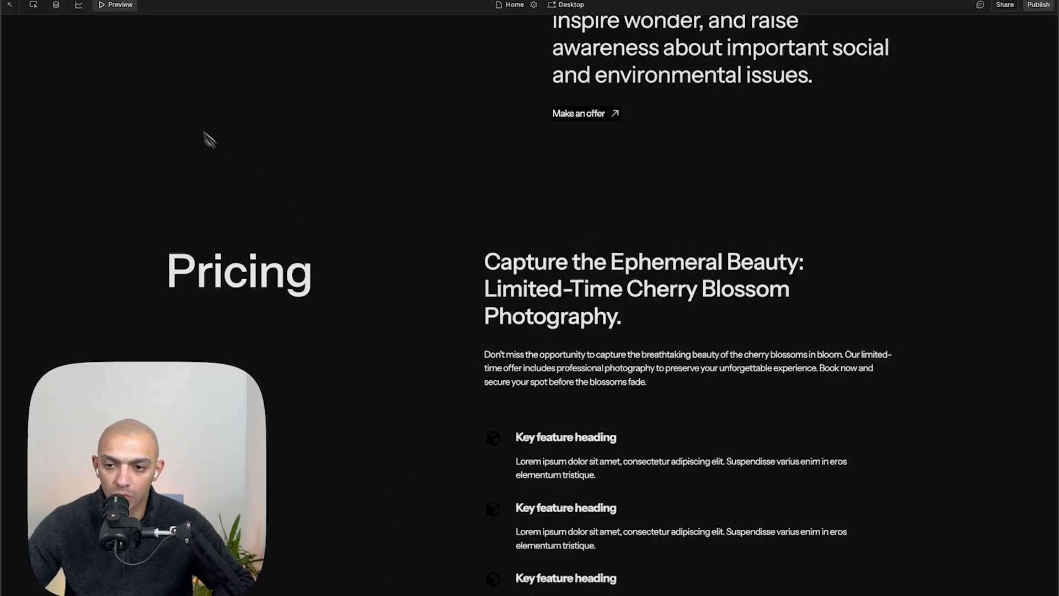
- Leave preview and set the minimum of home_pricing_component's second grid column to 750px
{"action": "left_click", "coordinate": [115, 4]}
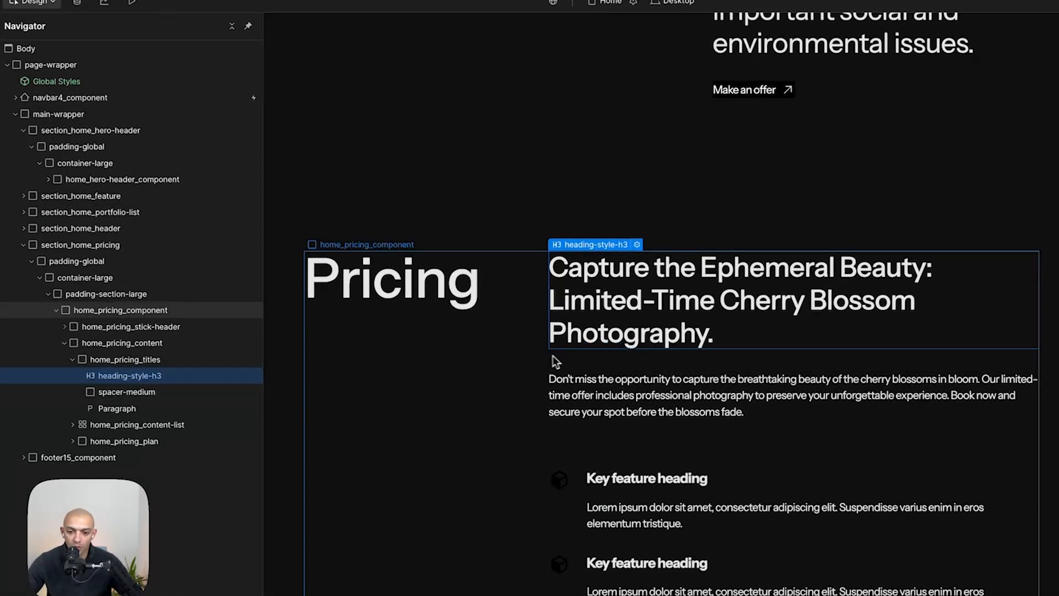
{"action": "left_click", "coordinate": [539, 355]}
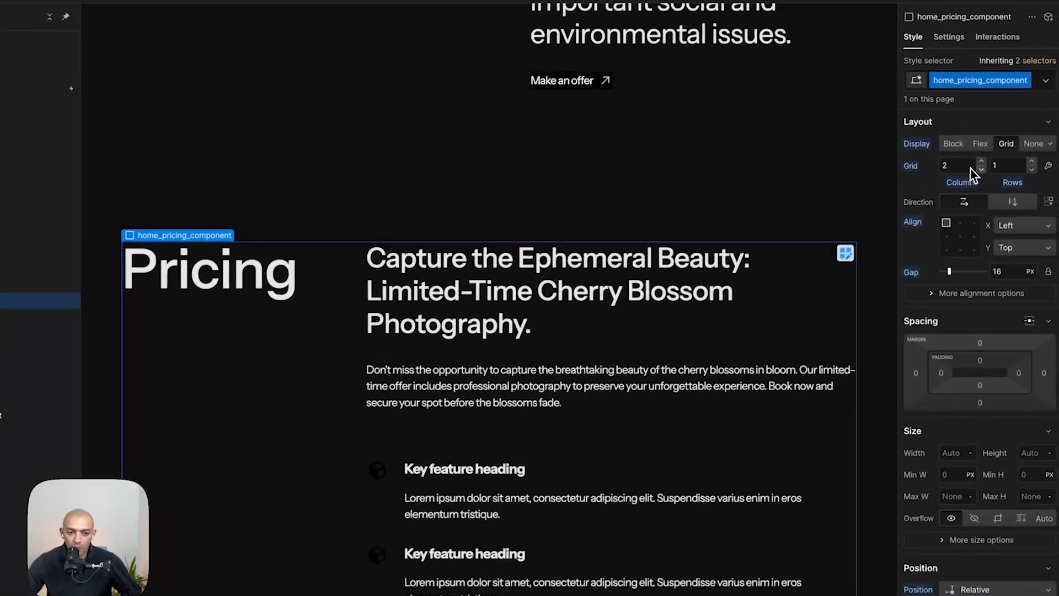
{"action": "left_click", "coordinate": [1049, 165]}
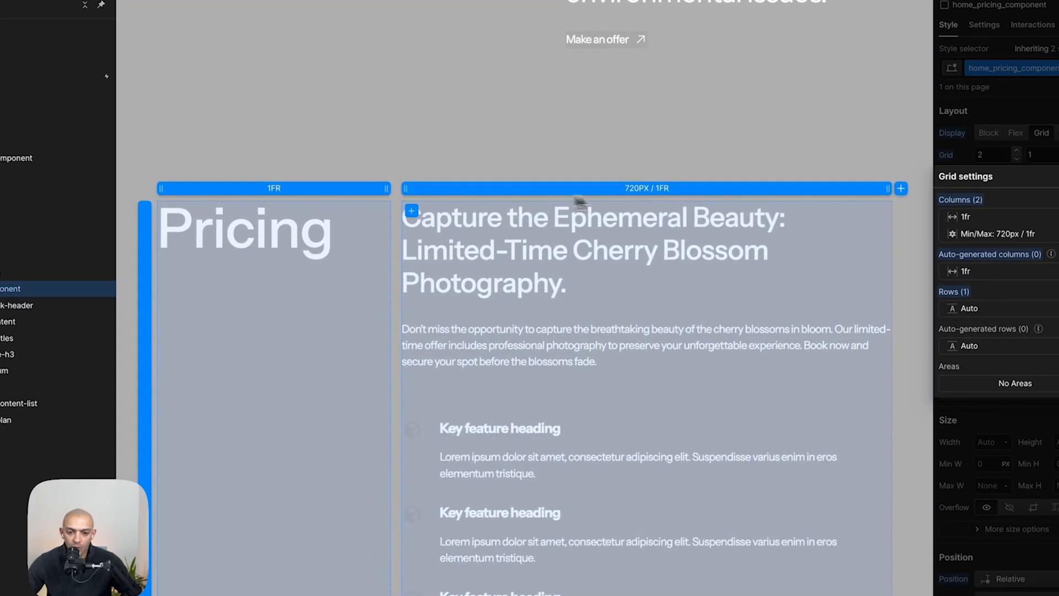
{"action": "left_click", "coordinate": [626, 193]}
{"action": "type", "text": "750"}
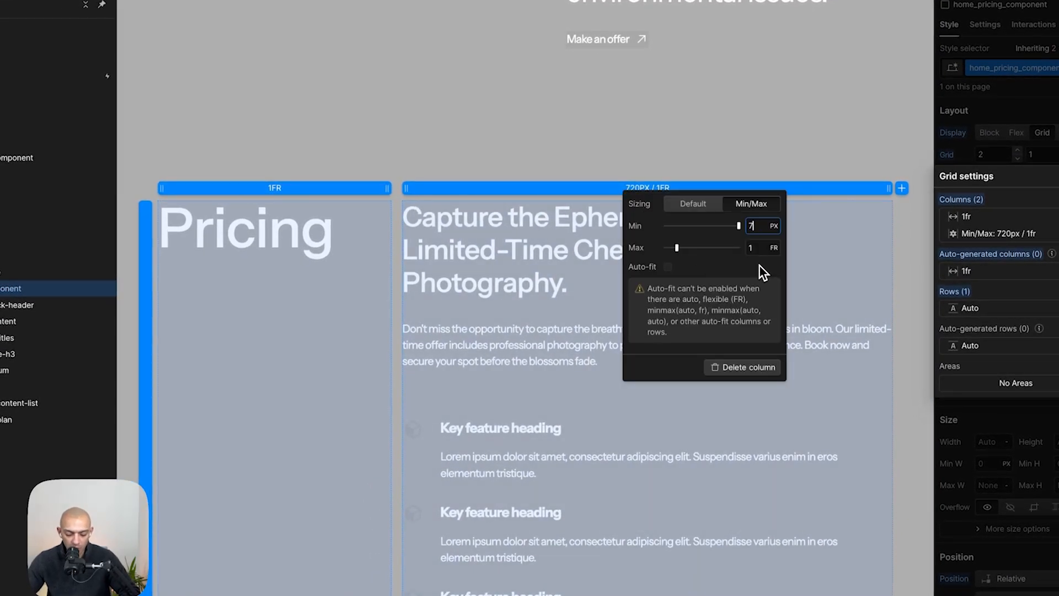
{"action": "key", "text": "Escape"}
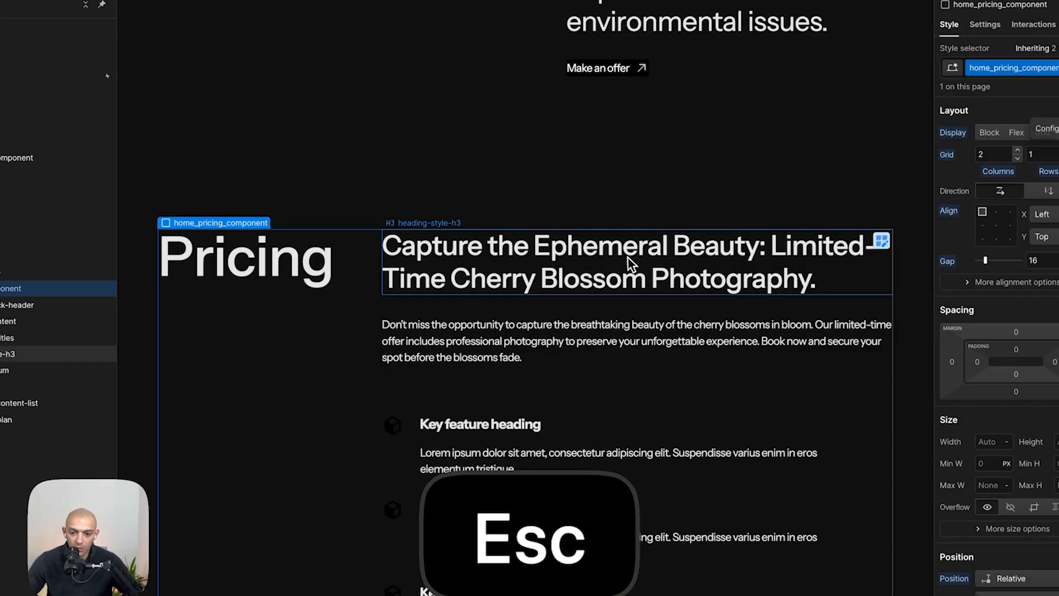
- Set home_header_content's second grid column to Min/Max sizing of 750px / 1fr
{"action": "left_click", "coordinate": [551, 196]}
{"action": "scroll", "coordinate": [549, 193], "scroll_direction": "up", "scroll_amount": 3}
{"action": "left_click", "coordinate": [496, 217]}
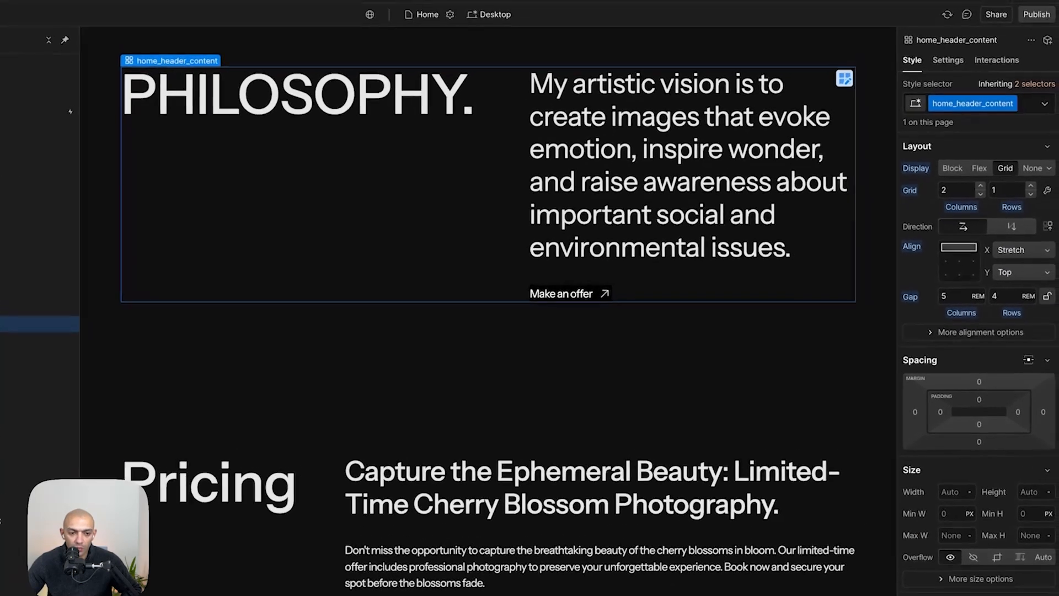
{"action": "left_click", "coordinate": [1044, 194]}
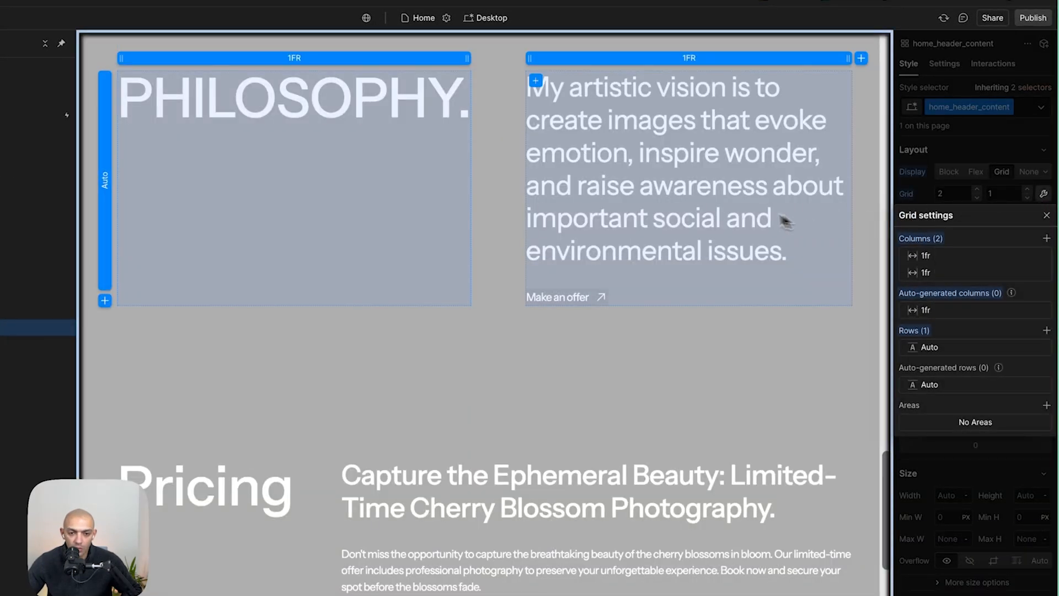
{"action": "left_click", "coordinate": [692, 58]}
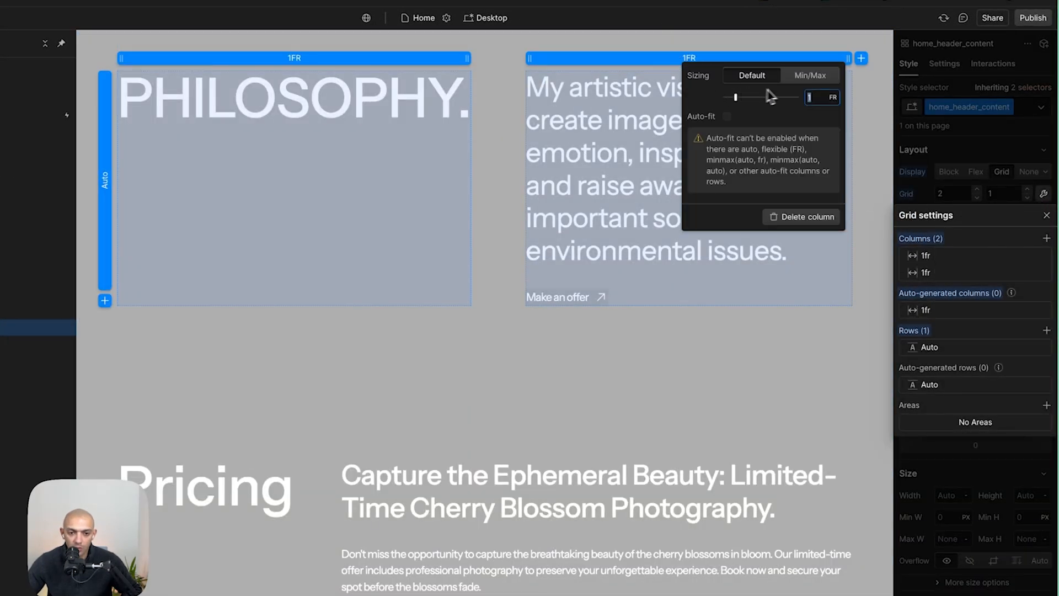
{"action": "left_click", "coordinate": [810, 76]}
{"action": "left_click", "coordinate": [806, 106]}
{"action": "type", "text": "750"}
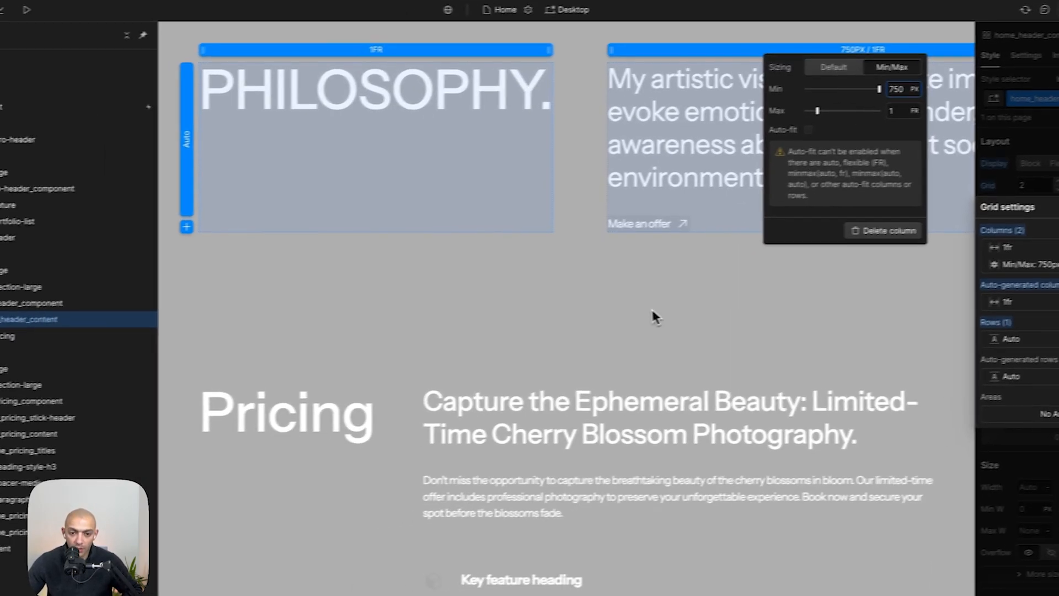
{"action": "key", "text": "Escape"}
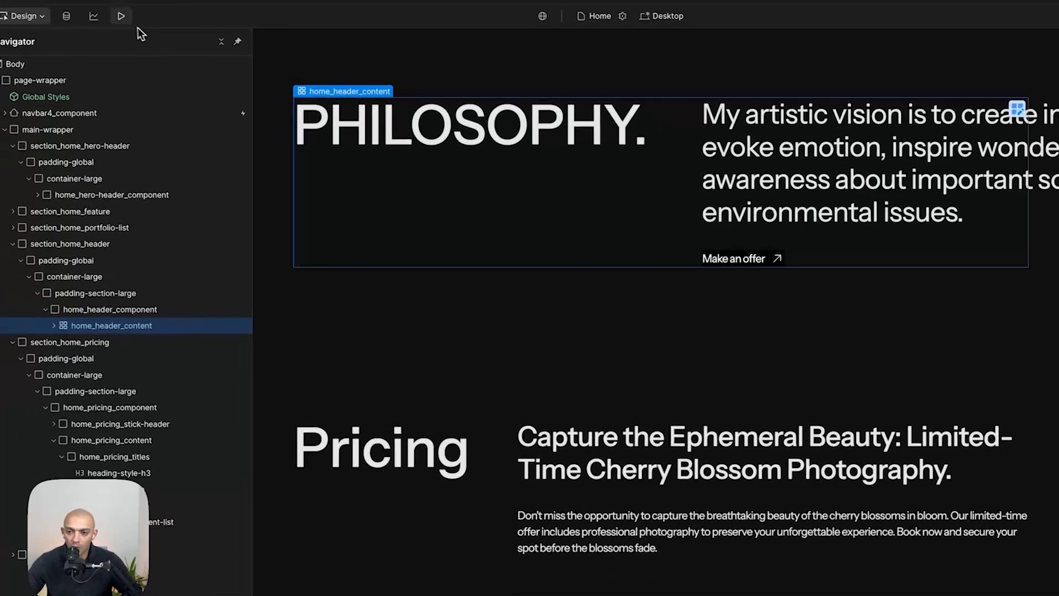
- Preview the page and compare the Philosophy section's layout with the Figma mockup
{"action": "left_click", "coordinate": [124, 22]}
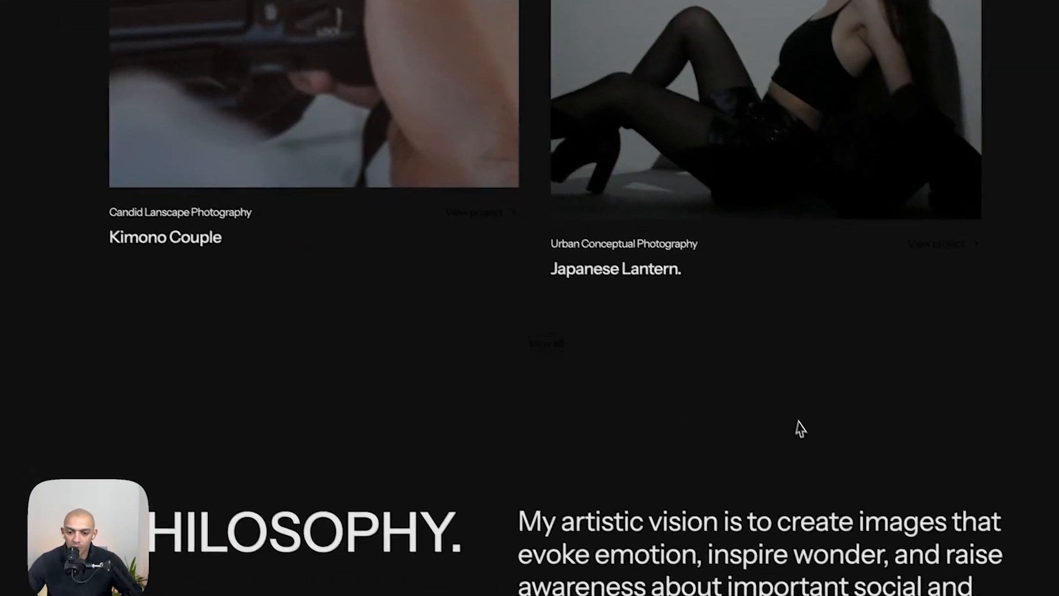
{"action": "scroll", "coordinate": [795, 428], "scroll_direction": "down", "scroll_amount": 5}
{"action": "scroll", "coordinate": [790, 422], "scroll_direction": "up", "scroll_amount": 2}
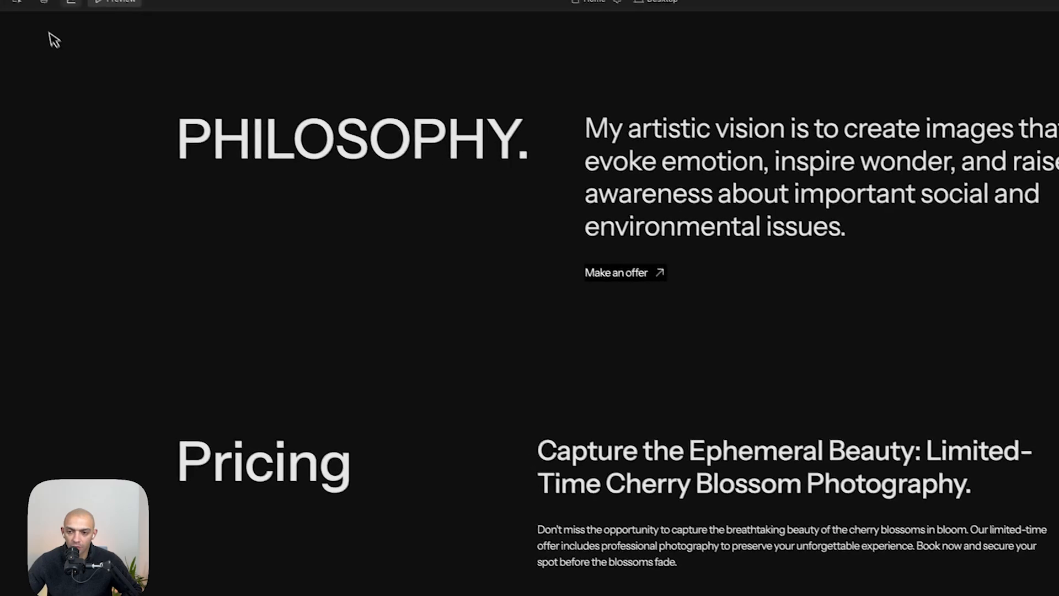
{"action": "key", "text": "super+shift+z"}
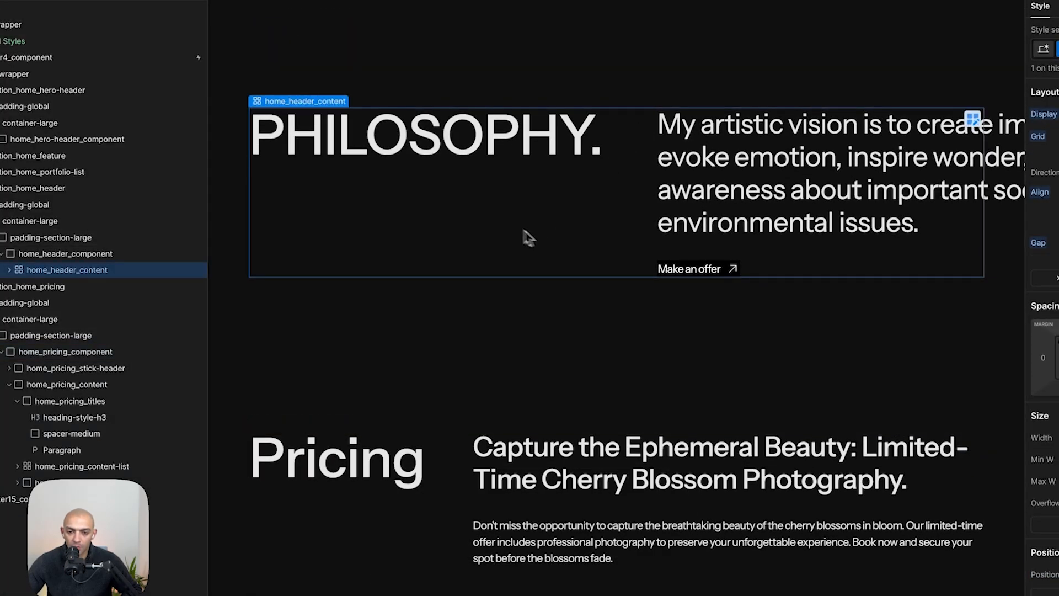
{"action": "key", "text": "super+Tab"}
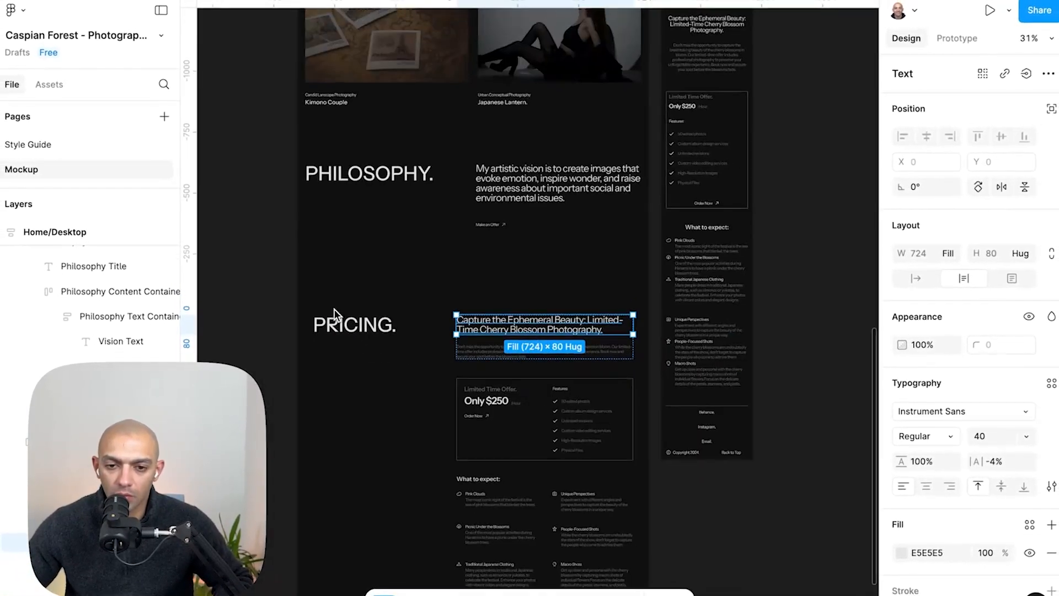
{"action": "scroll", "coordinate": [334, 309], "scroll_direction": "up", "scroll_amount": 3}
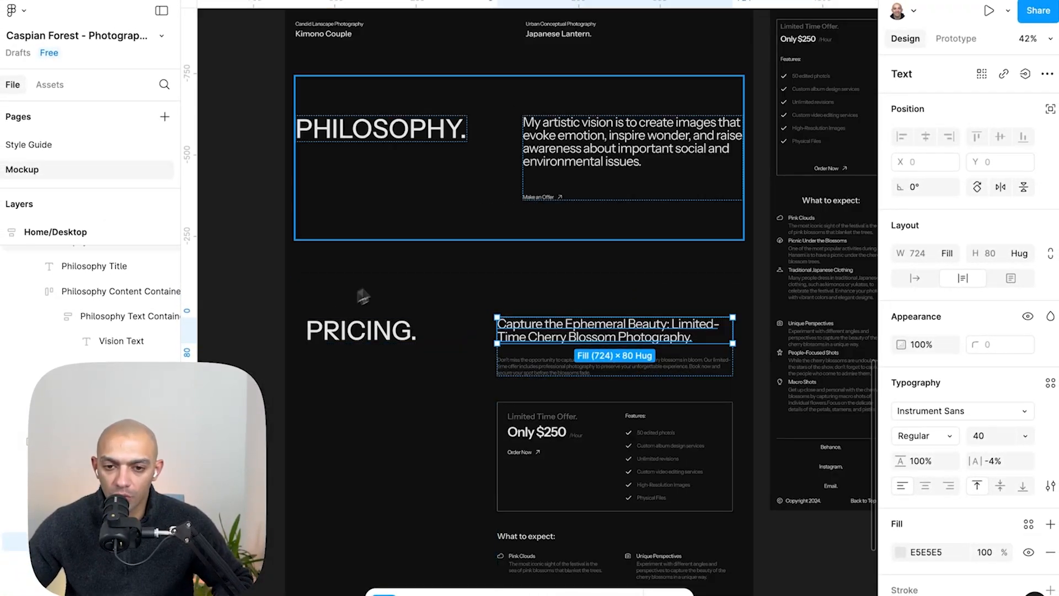
{"action": "left_click", "coordinate": [496, 210]}
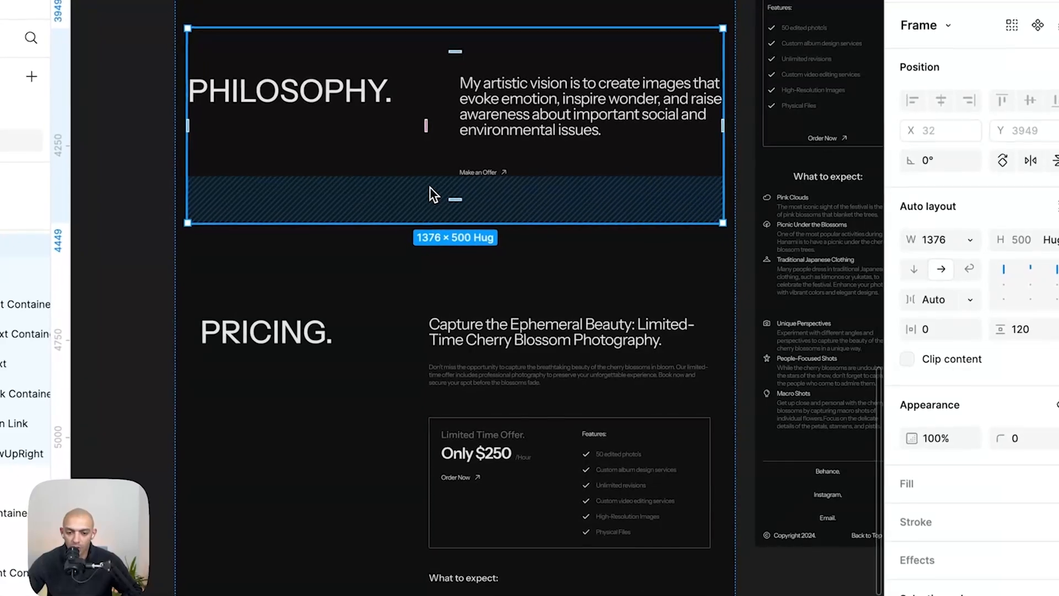
{"action": "key", "text": "super+Tab"}
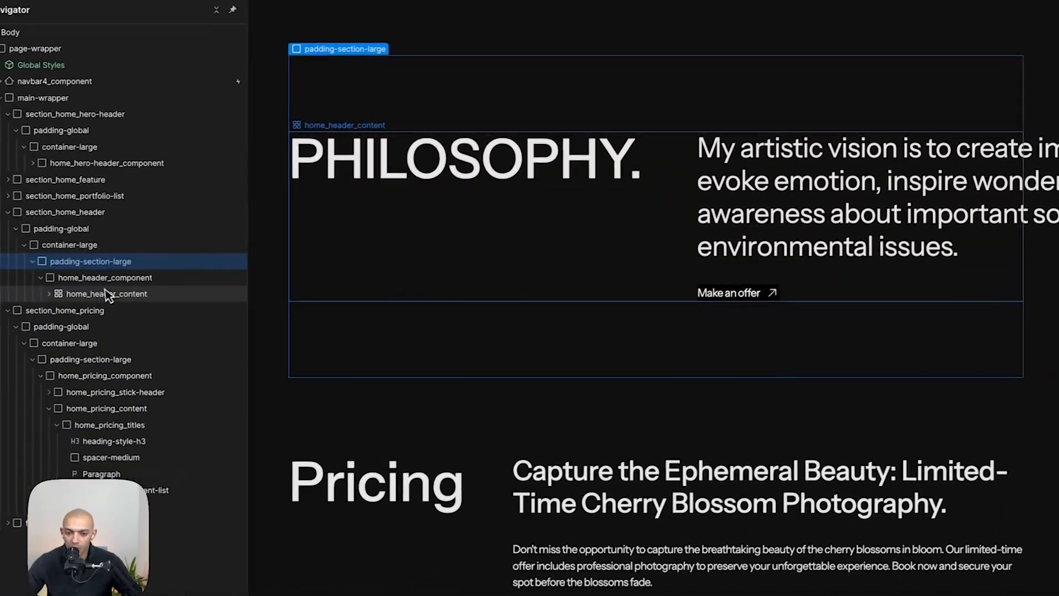
- Undo the column change on home_header_content
{"action": "left_click", "coordinate": [8, 250]}
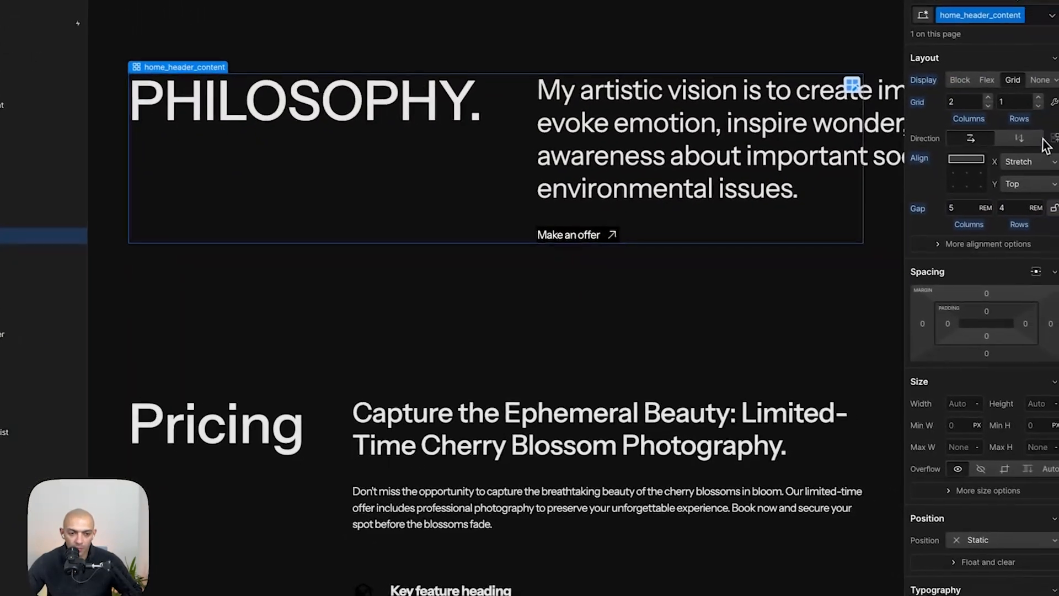
{"action": "key", "text": "super+z"}
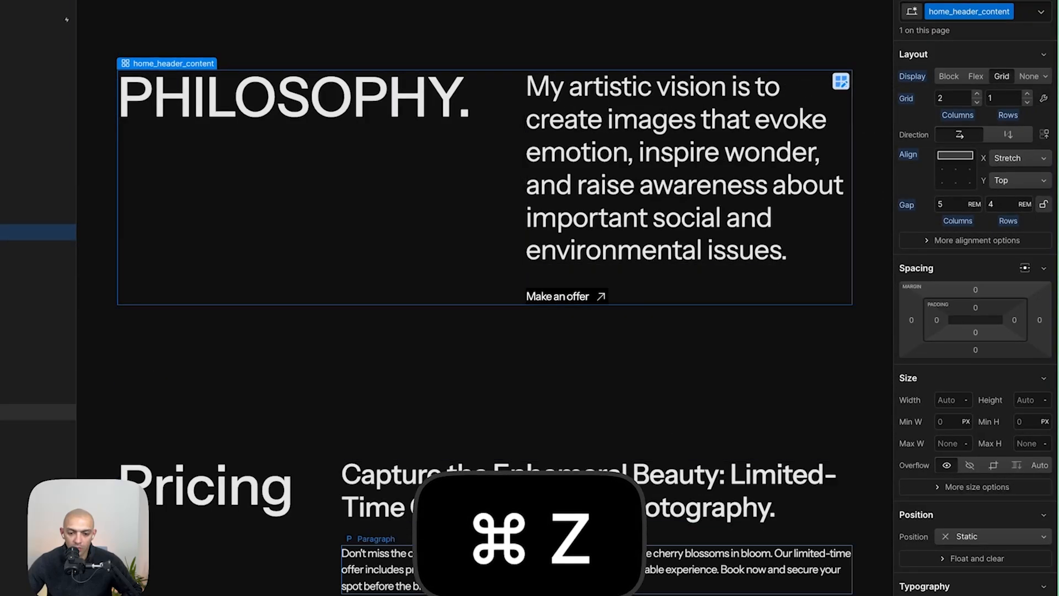
- Inspect the pricing paragraph in the Figma mockup to check its text fill colour
{"action": "scroll", "coordinate": [433, 555], "scroll_direction": "down", "scroll_amount": 7}
{"action": "left_click", "coordinate": [411, 395]}
{"action": "left_click", "coordinate": [353, 388]}
{"action": "scroll", "coordinate": [480, 305], "scroll_direction": "up", "scroll_amount": 2}
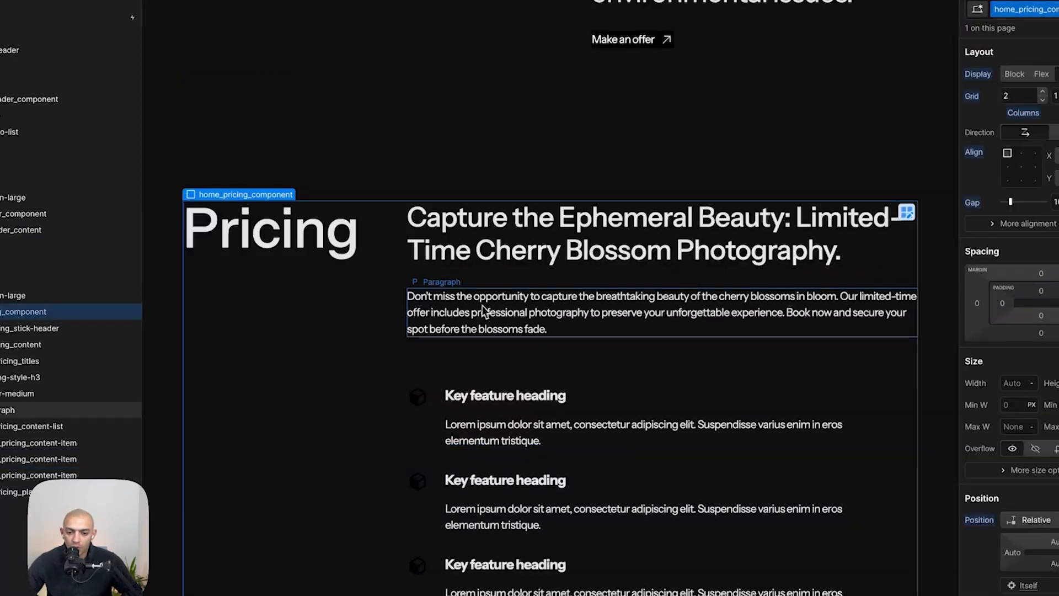
{"action": "key", "text": "super+Tab"}
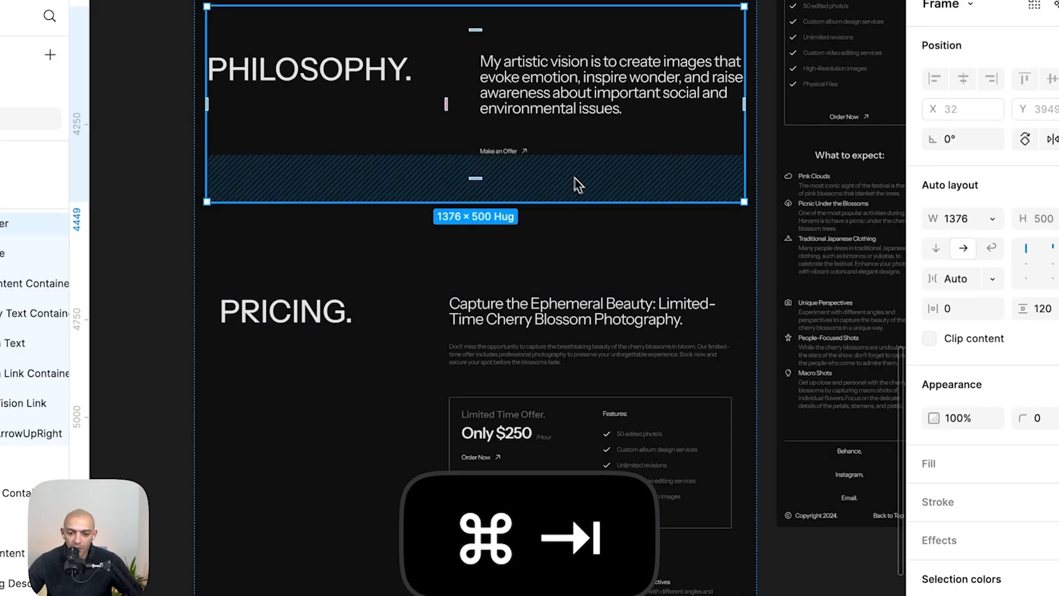
{"action": "left_click", "coordinate": [522, 352]}
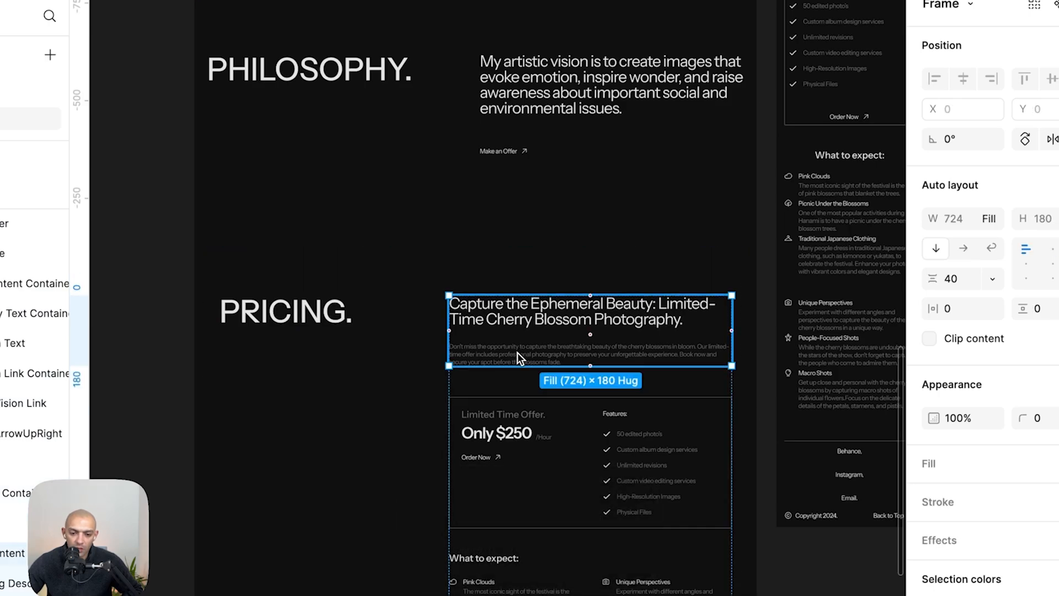
{"action": "left_click", "coordinate": [518, 353]}
{"action": "left_click", "coordinate": [1022, 575]}
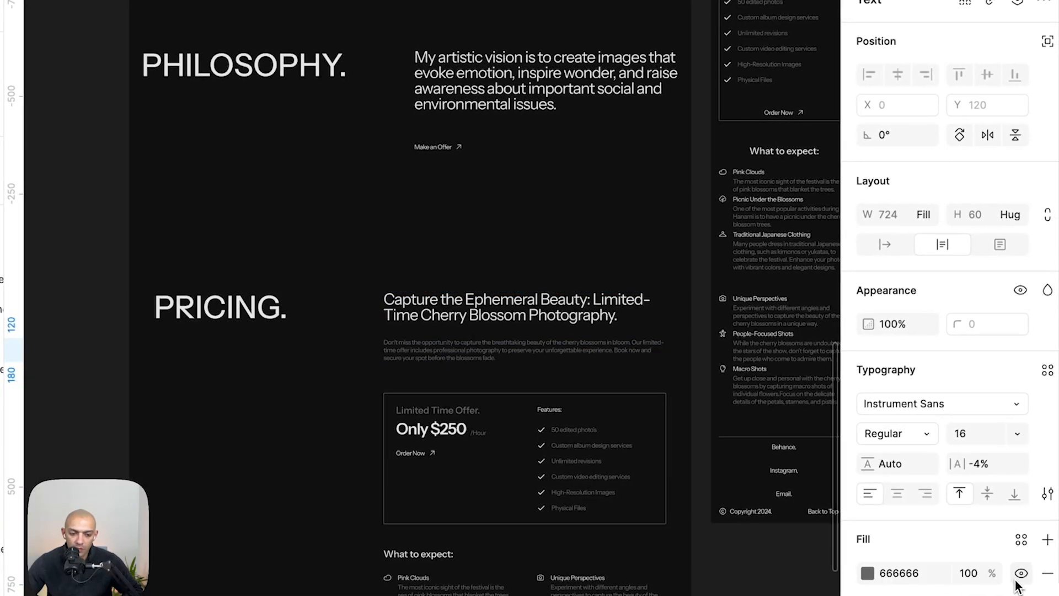
{"action": "key", "text": "super+Tab"}
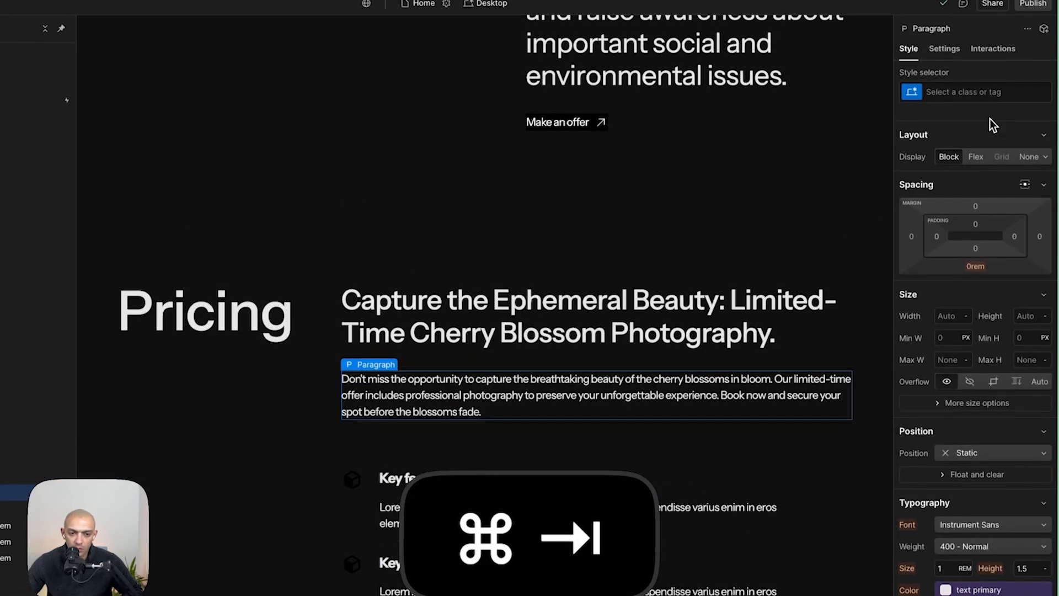
- Give the pricing paragraph a new text-color-fade class and set its colour to the neutral #666 variable
{"action": "left_click", "coordinate": [989, 104]}
{"action": "type", "text": "text-colo"}
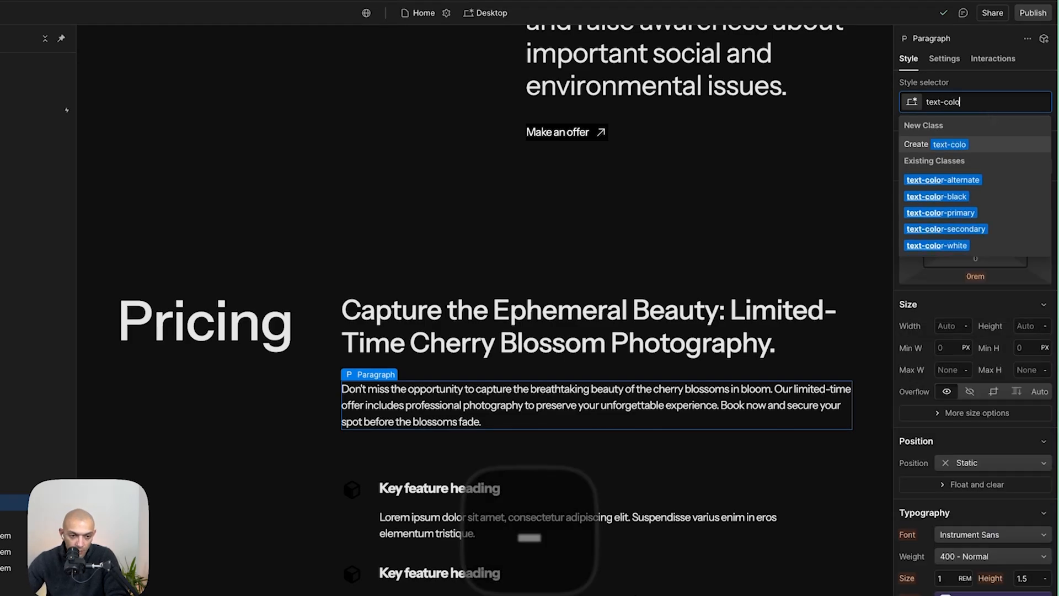
{"action": "type", "text": "r-fad"}
{"action": "key", "text": "BackSpace"}
{"action": "type", "text": "fade"}
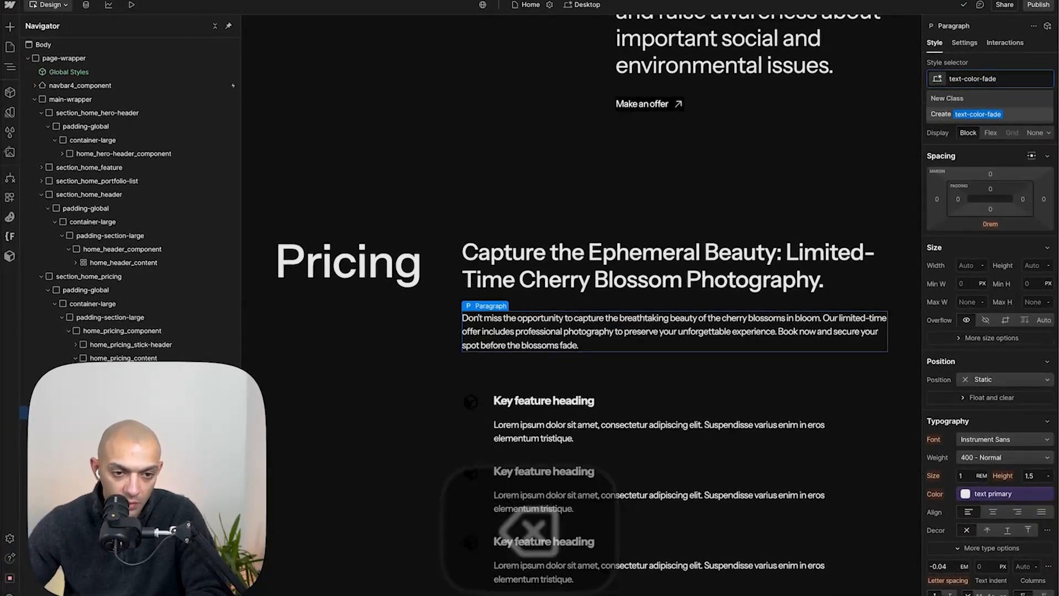
{"action": "key", "text": "Return"}
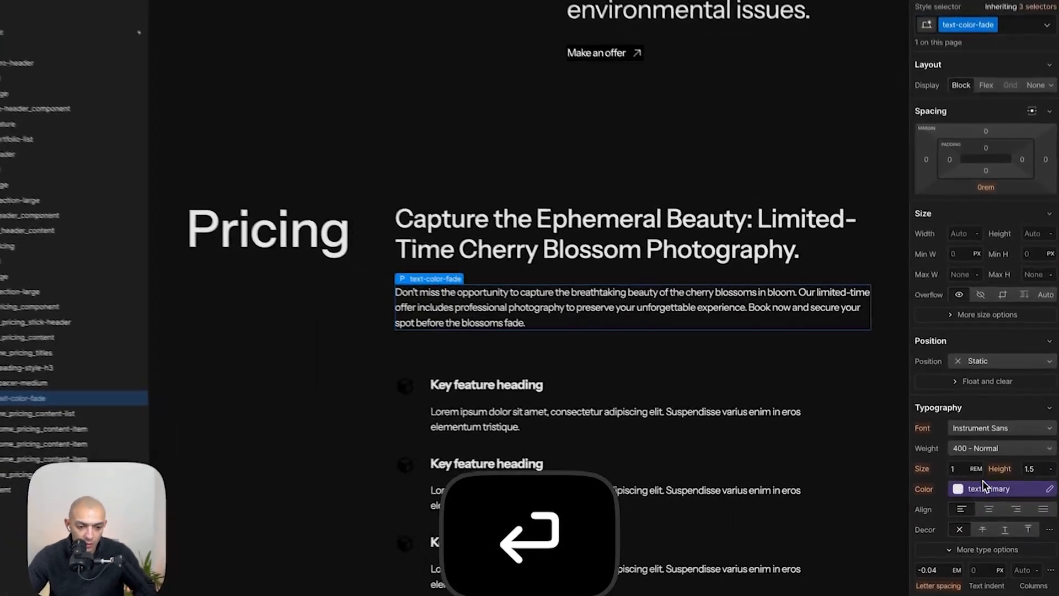
{"action": "left_click", "coordinate": [993, 494]}
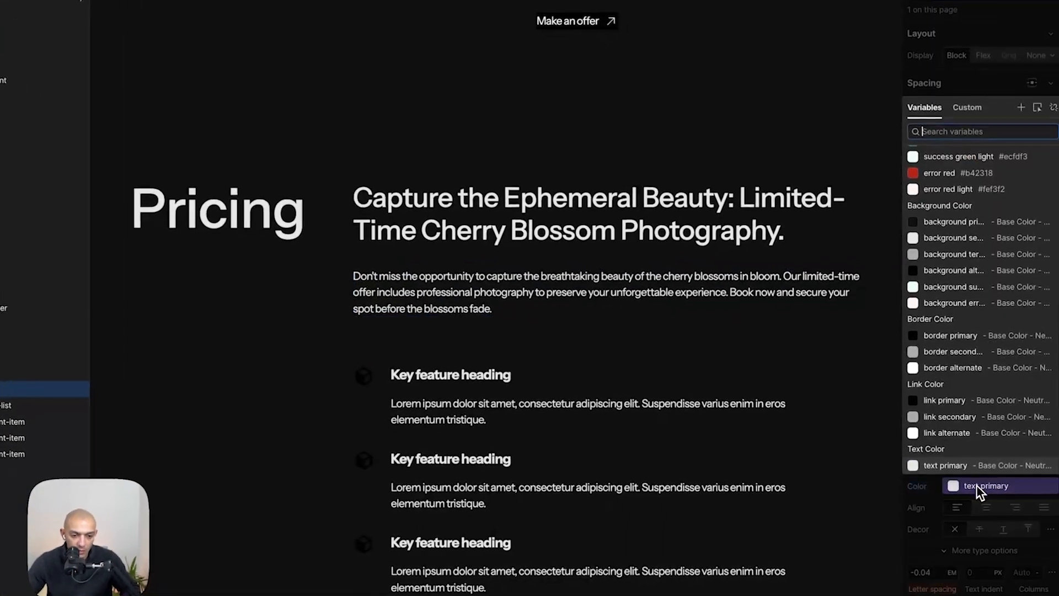
{"action": "type", "text": "666"}
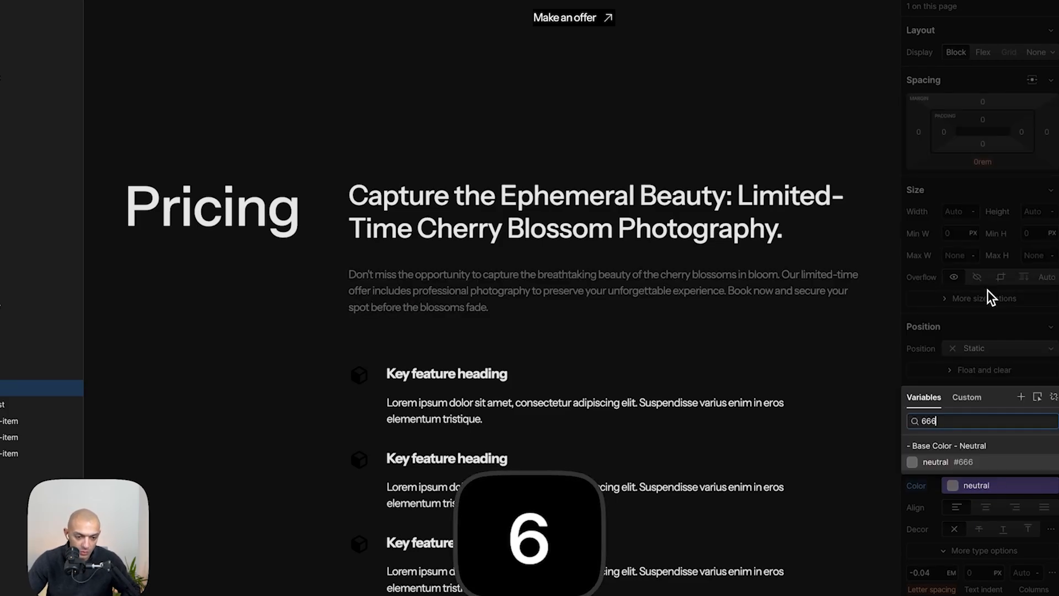
{"action": "left_click", "coordinate": [927, 464]}
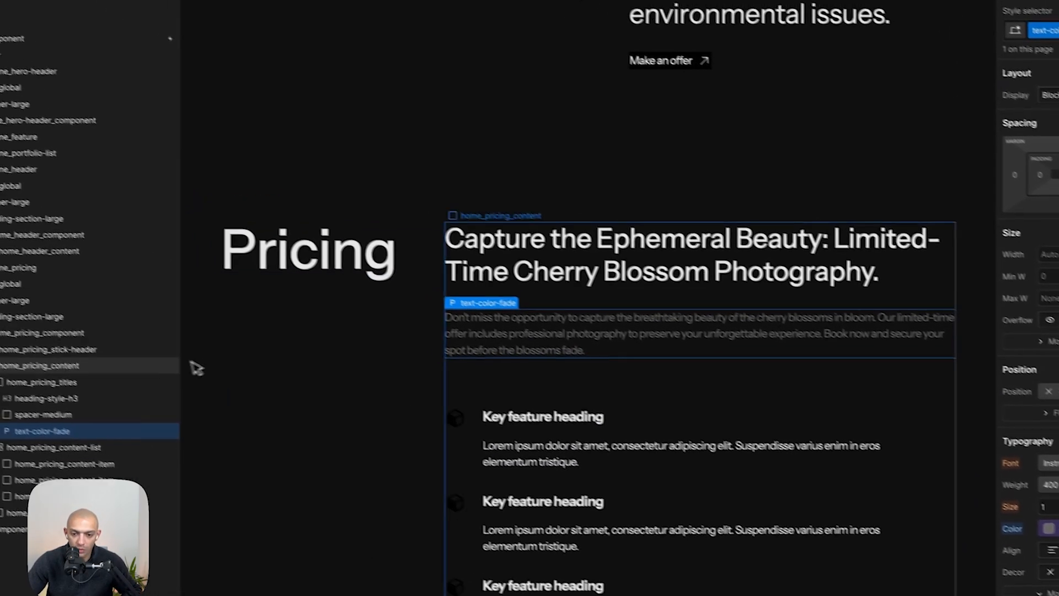
- Try to add an all-caps text style class to the Pricing heading
{"action": "left_click", "coordinate": [209, 358]}
{"action": "scroll", "coordinate": [209, 359], "scroll_direction": "down", "scroll_amount": 3}
{"action": "key", "text": "super+Tab"}
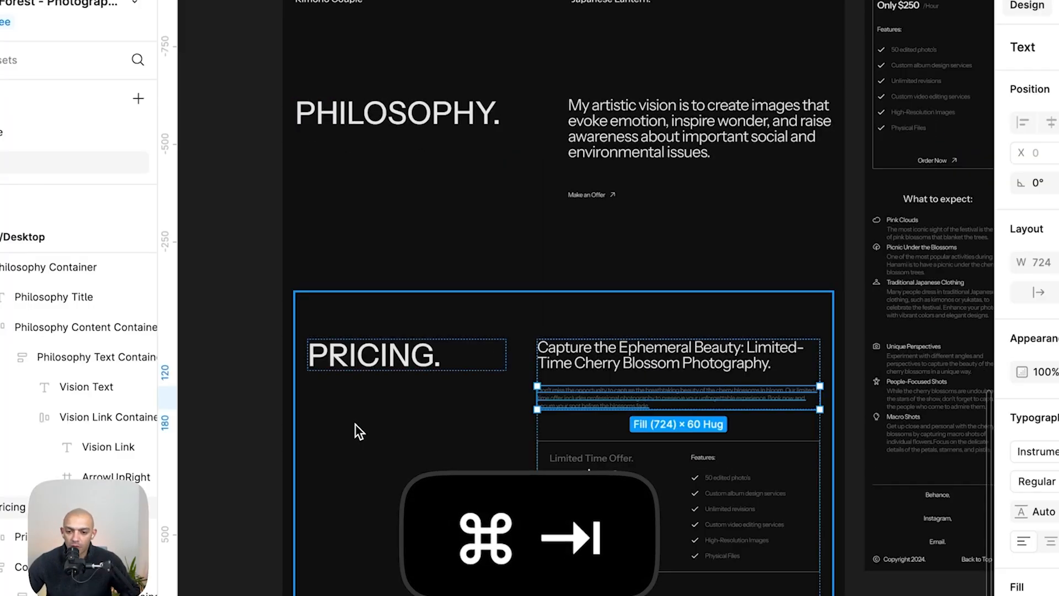
{"action": "key", "text": "super+Tab"}
{"action": "left_click", "coordinate": [375, 96]}
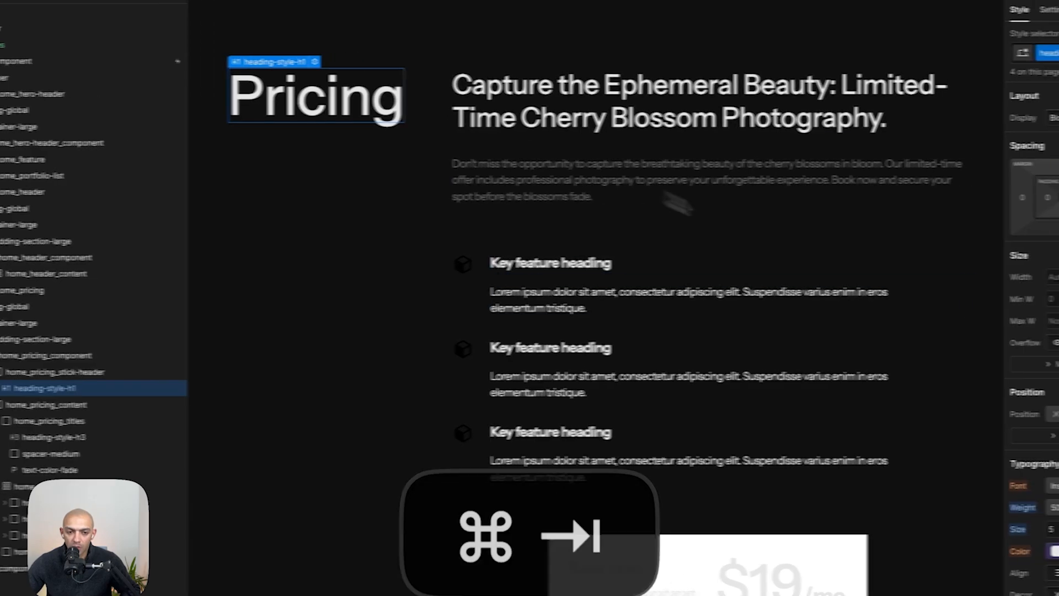
{"action": "left_click", "coordinate": [1025, 43]}
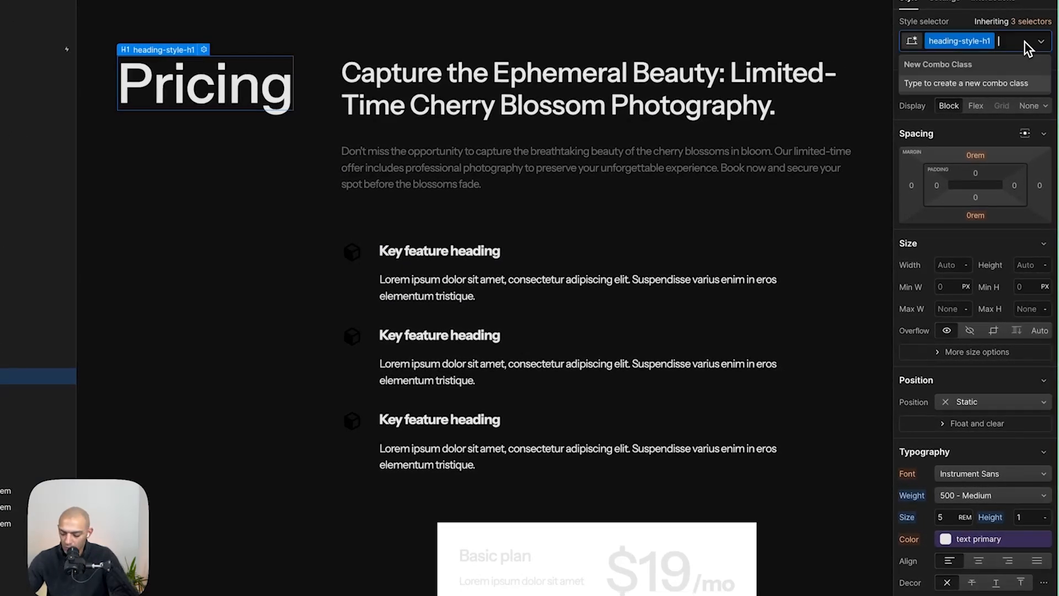
{"action": "type", "text": "all-cap"}
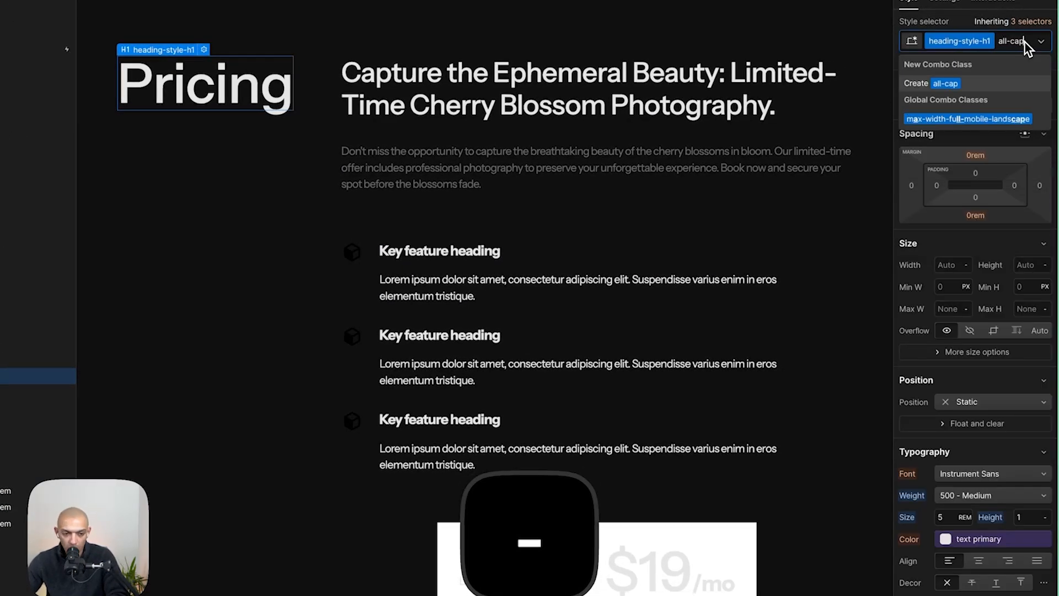
{"action": "key", "text": "Return"}
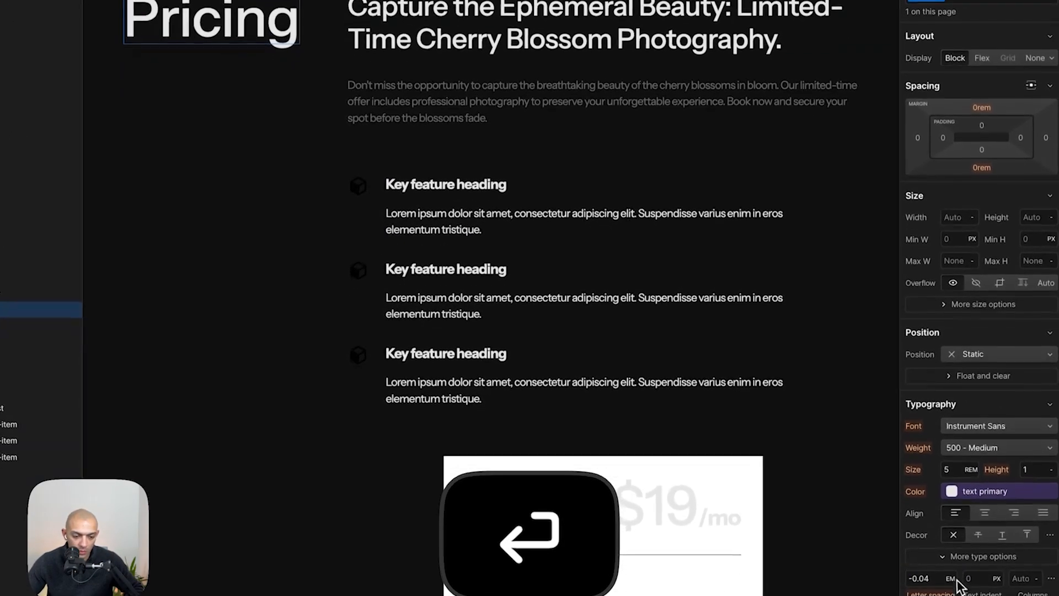
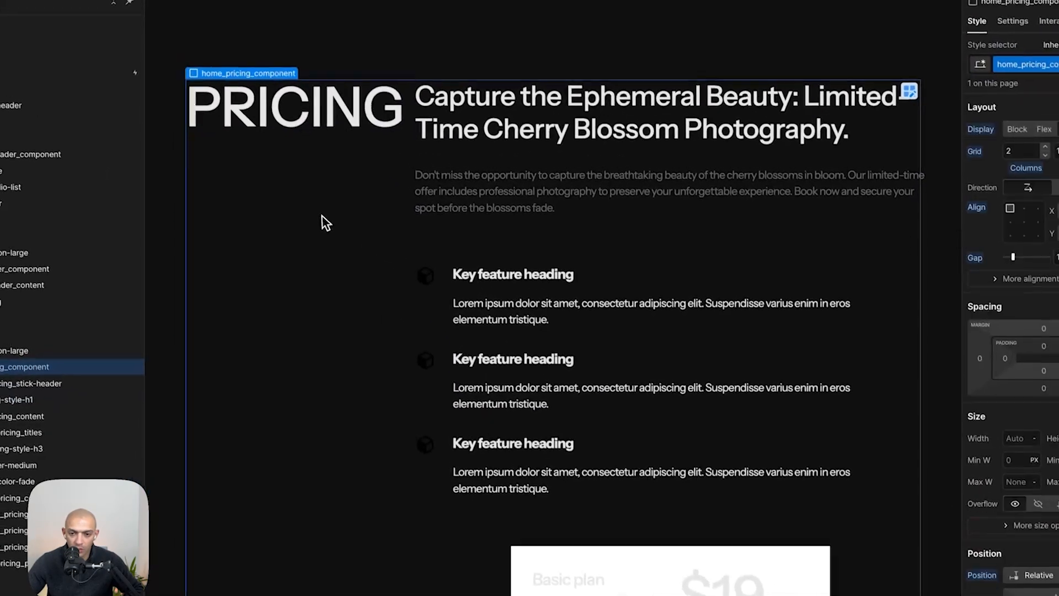
- Add a period to the end of the PRICING heading
{"action": "type", "text": "."}
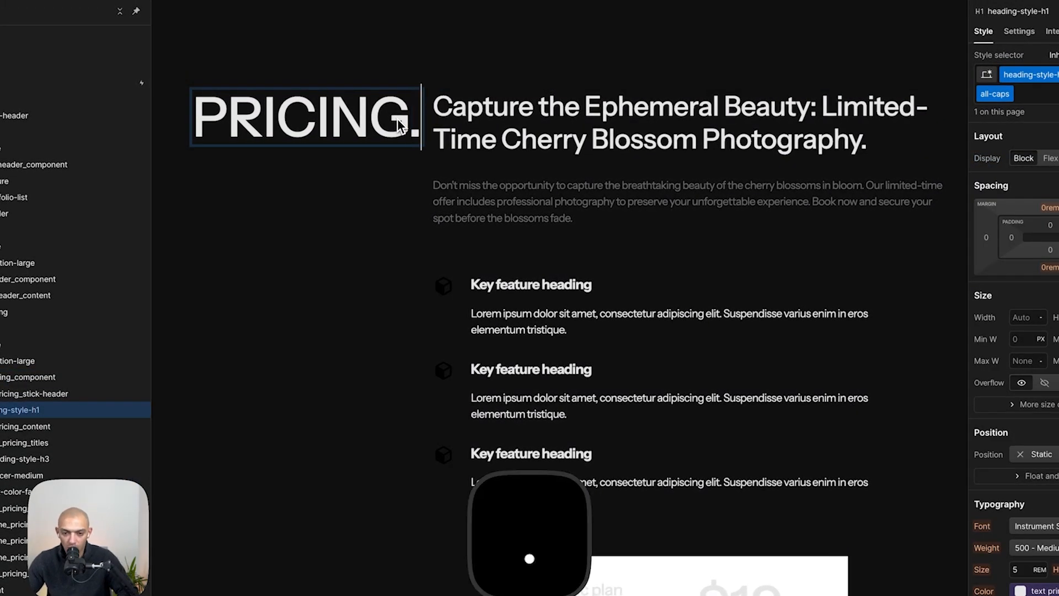
{"action": "key", "text": "Escape"}
- Set the pricing component grid's second column to a min/max of 0px / 1fr
{"action": "key", "text": "super+Tab"}
{"action": "key", "text": "super+Tab"}
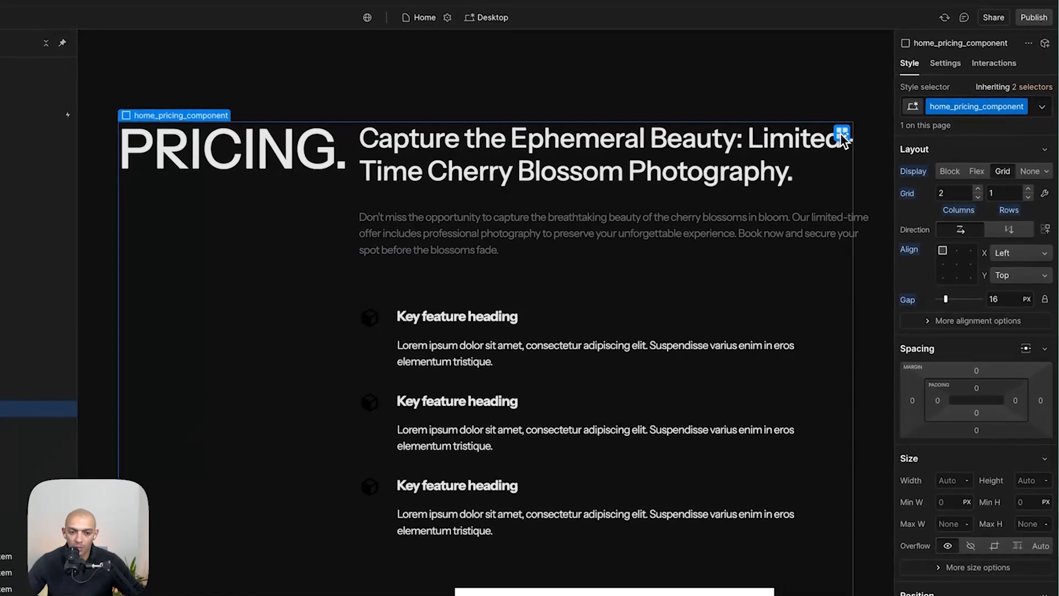
{"action": "left_click", "coordinate": [916, 105]}
{"action": "left_click", "coordinate": [662, 113]}
{"action": "type", "text": "720"}
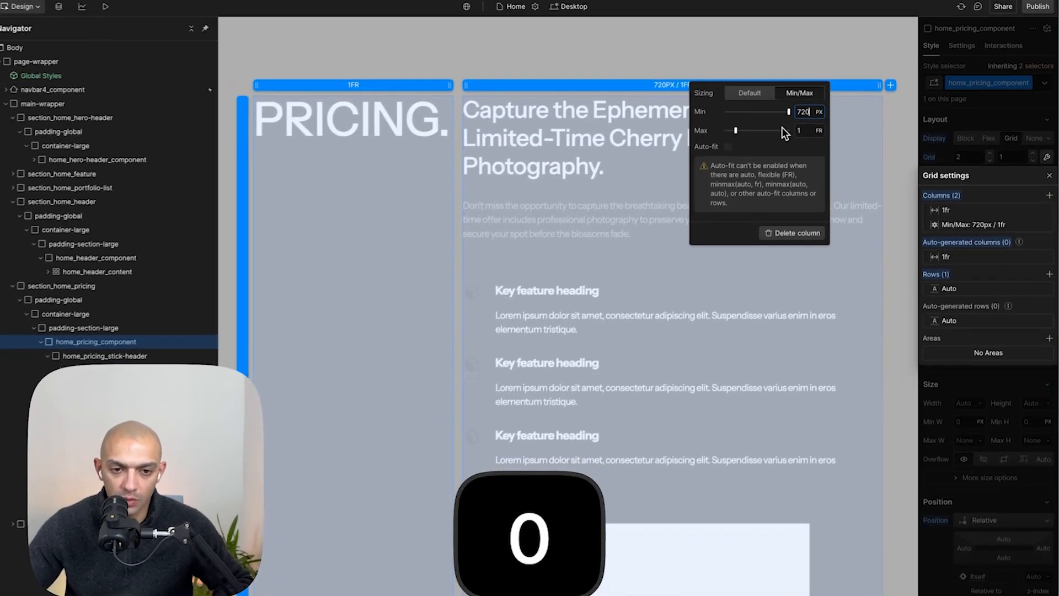
{"action": "type", "text": "0"}
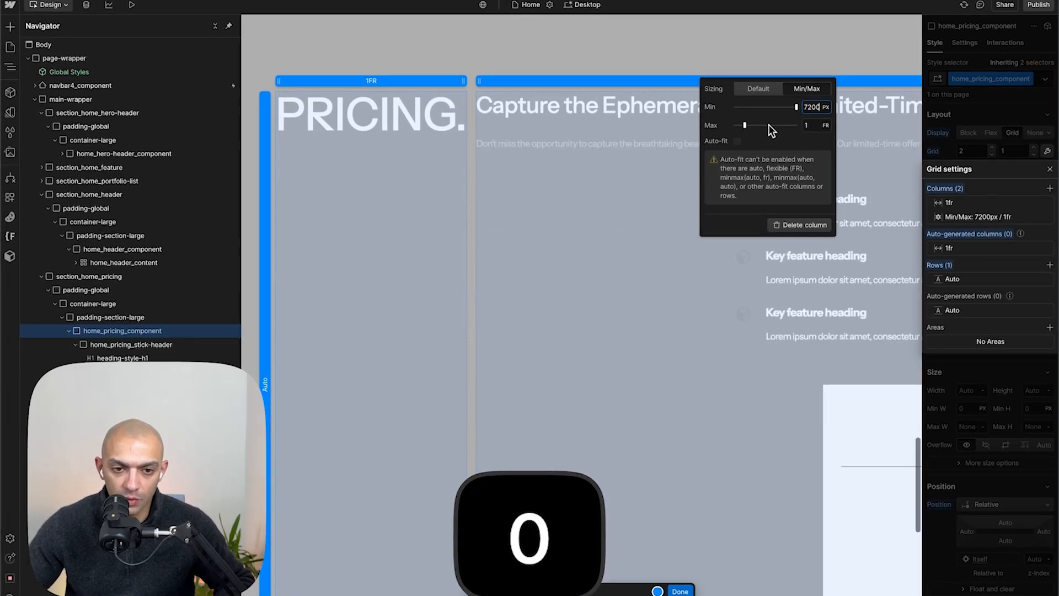
{"action": "key", "text": "super+a"}
{"action": "type", "text": "0"}
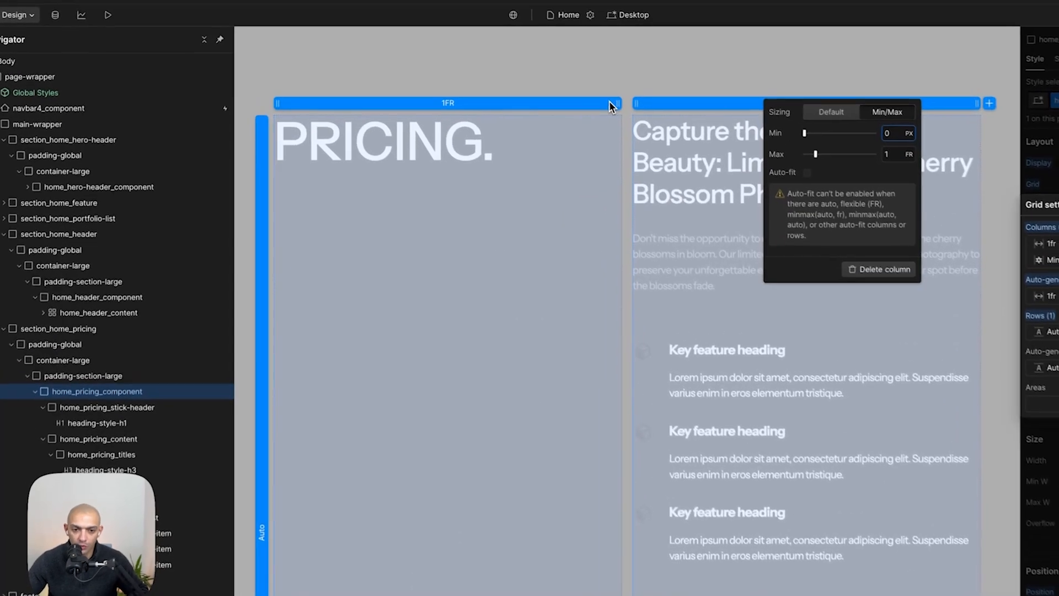
- Set the pricing grid's first column to 0.5fr
{"action": "left_click", "coordinate": [573, 83]}
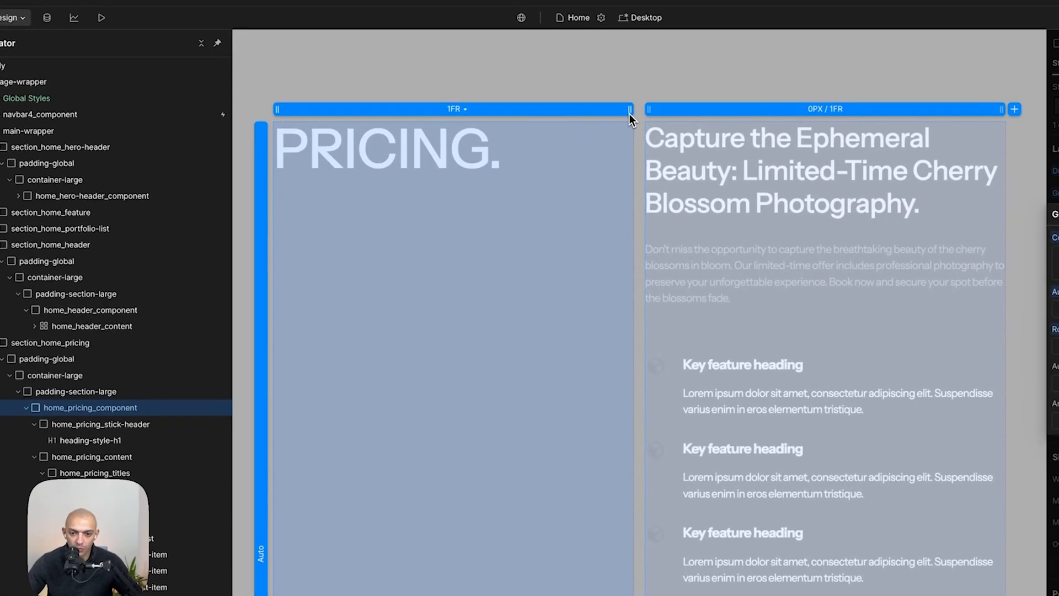
{"action": "left_click", "coordinate": [573, 83]}
{"action": "type", "text": "0.25"}
{"action": "key", "text": "Return"}
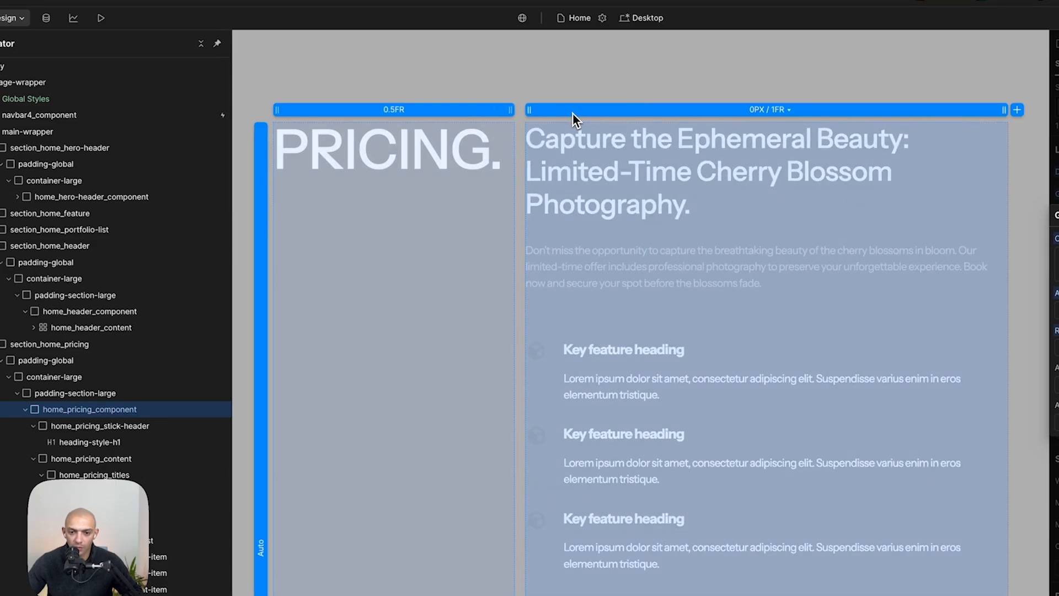
{"action": "key", "text": "Escape"}
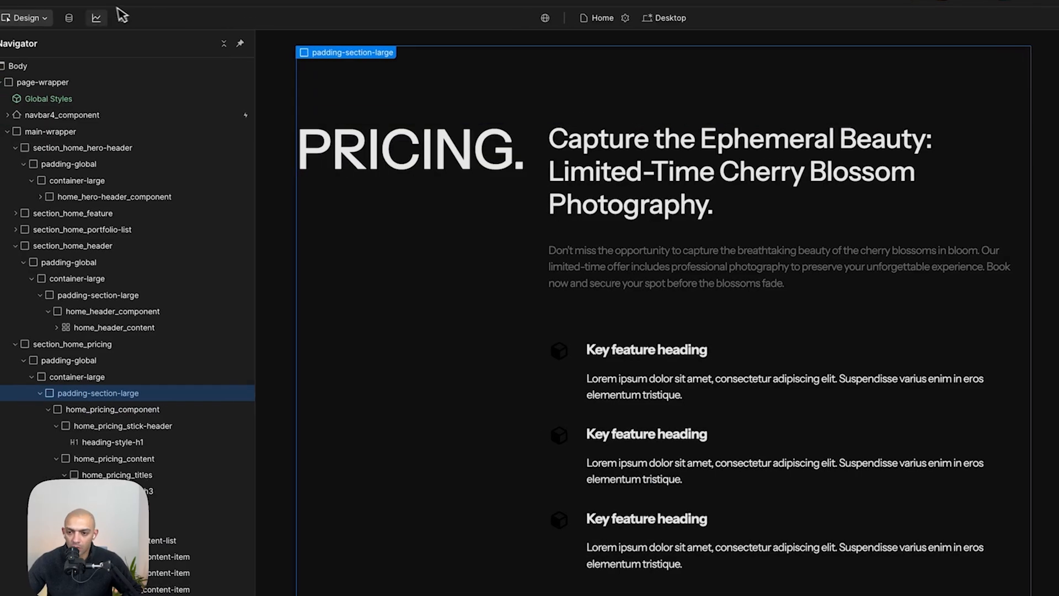
- Preview the page to check the pricing section layout
{"action": "left_click", "coordinate": [120, 14]}
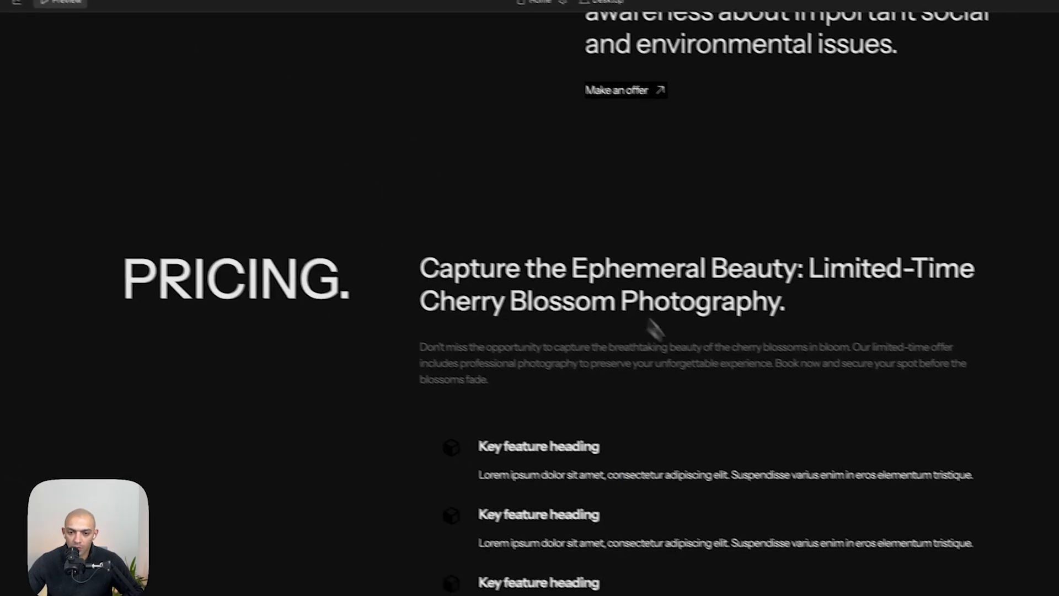
{"action": "scroll", "coordinate": [866, 360], "scroll_direction": "up", "scroll_amount": 5}
{"action": "scroll", "coordinate": [871, 359], "scroll_direction": "down", "scroll_amount": 4}
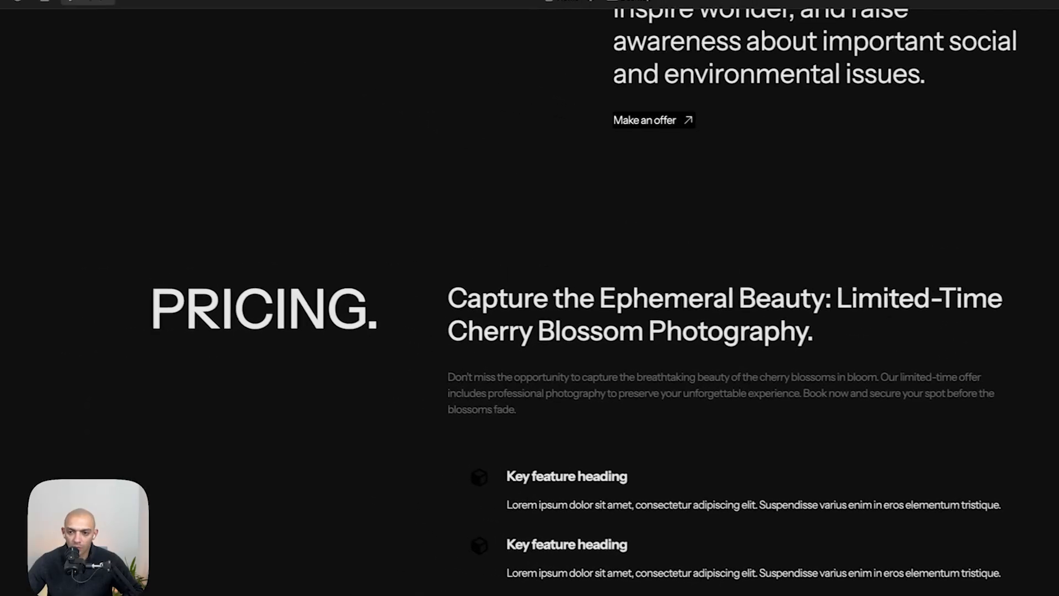
{"action": "left_click", "coordinate": [118, 11]}
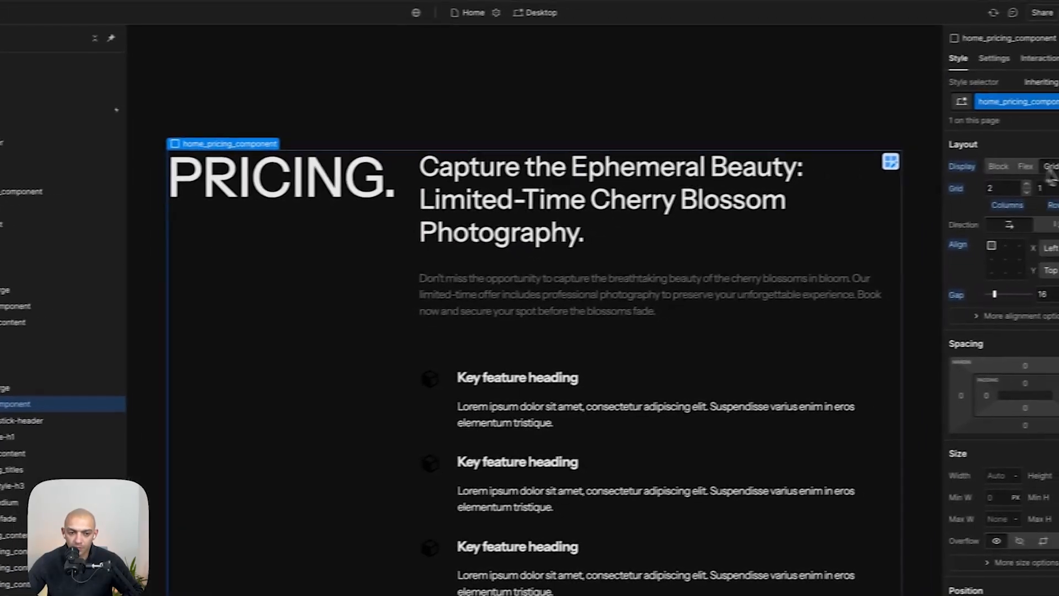
- Widen the pricing grid's first column to 0.75fr and preview the result
{"action": "left_click", "coordinate": [1050, 193]}
{"action": "left_click_drag", "start_coordinate": [522, 141], "coordinate": [567, 149]}
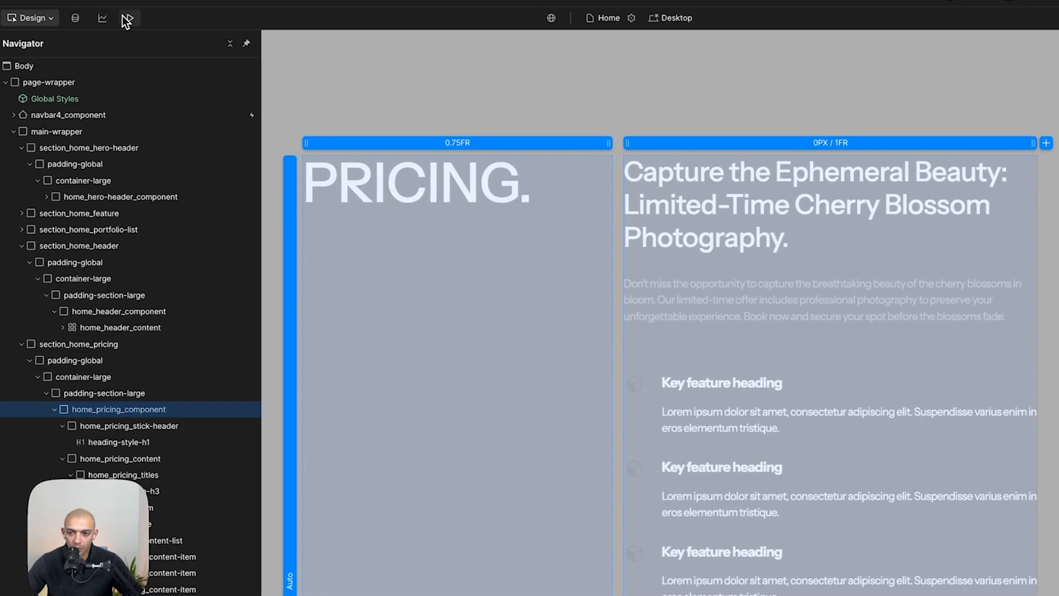
{"action": "left_click", "coordinate": [127, 19]}
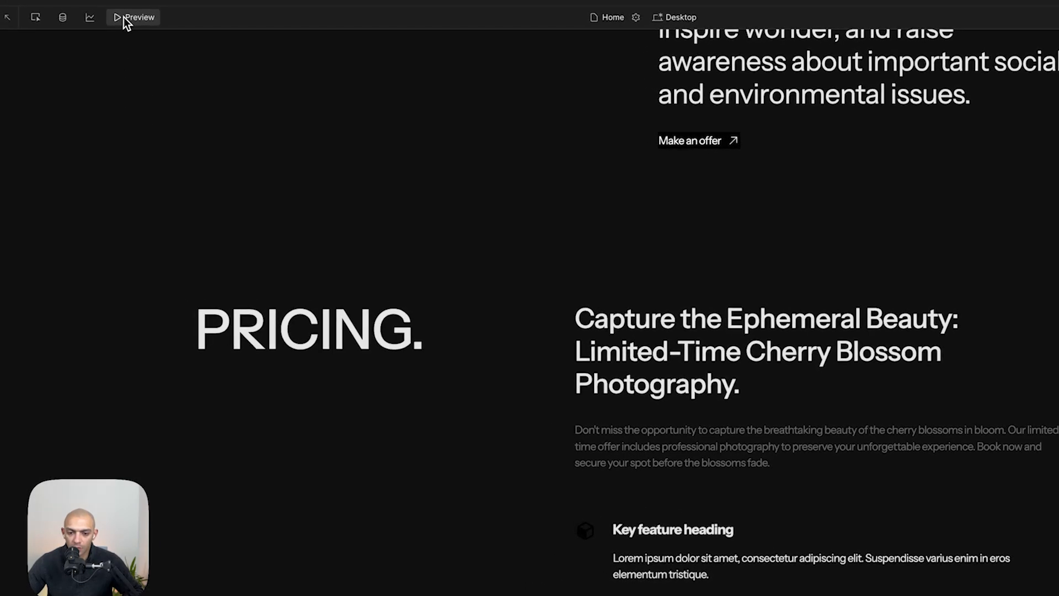
{"action": "left_click", "coordinate": [116, 12]}
- Examine the pricing card layout in the Figma mockup
{"action": "key", "text": "super+Tab"}
{"action": "scroll", "coordinate": [548, 399], "scroll_direction": "down", "scroll_amount": 3}
{"action": "scroll", "coordinate": [549, 398], "scroll_direction": "down", "scroll_amount": 4}
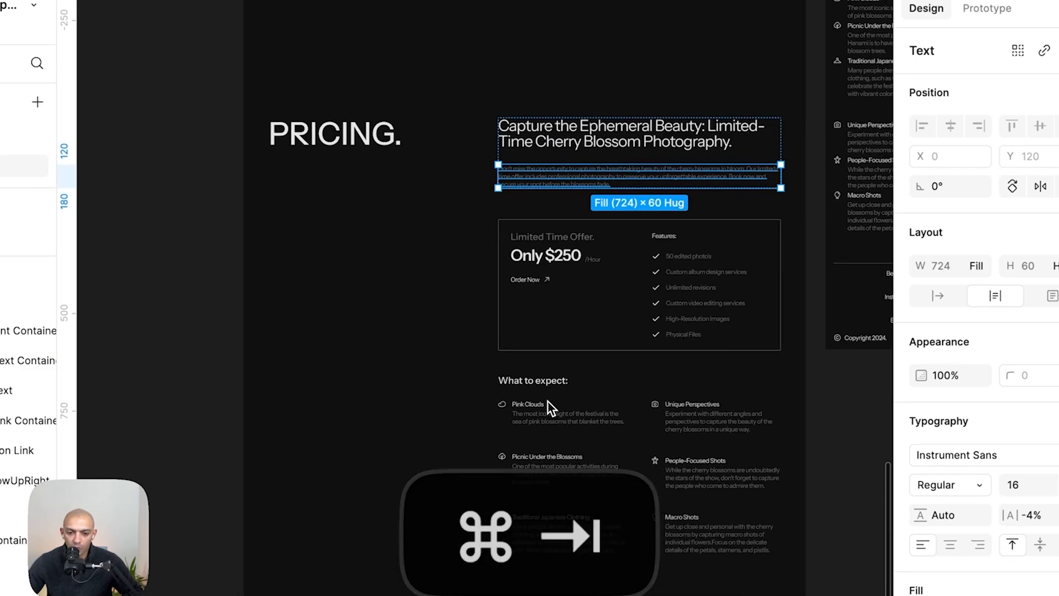
{"action": "scroll", "coordinate": [548, 401], "scroll_direction": "up", "scroll_amount": 3}
{"action": "scroll", "coordinate": [444, 317], "scroll_direction": "down", "scroll_amount": 3}
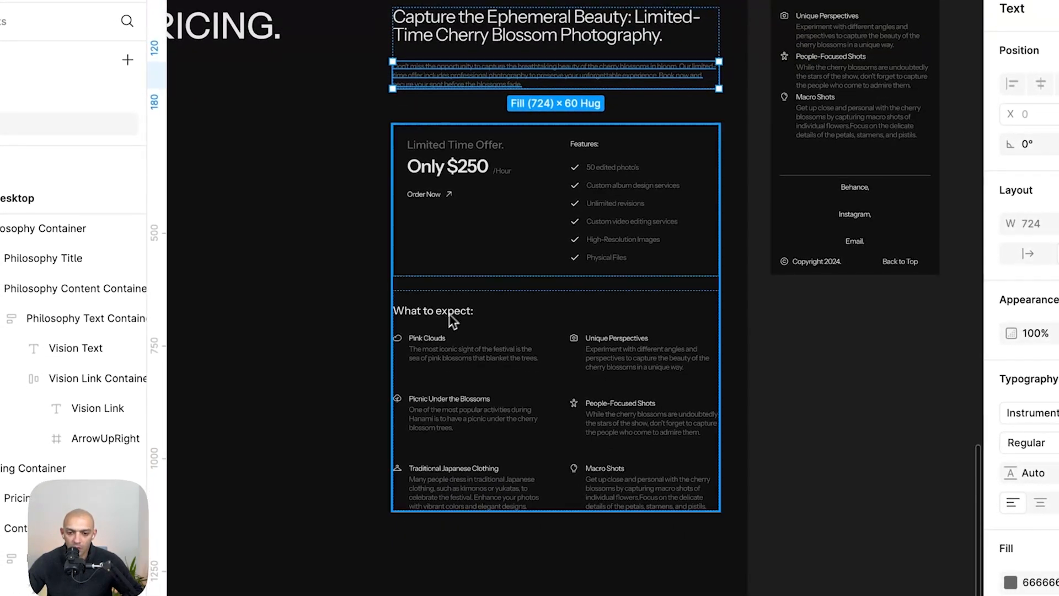
{"action": "left_click", "coordinate": [509, 272]}
{"action": "key", "text": "super+Tab"}
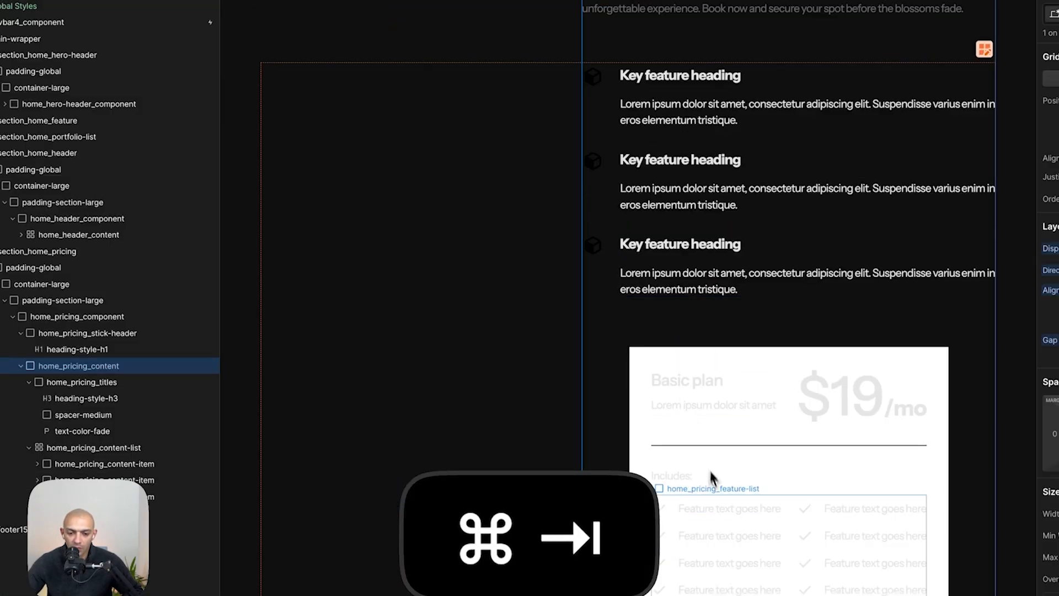
- Move home_pricing_plan into home_pricing_content, directly beneath home_pricing_titles
{"action": "left_click", "coordinate": [215, 9]}
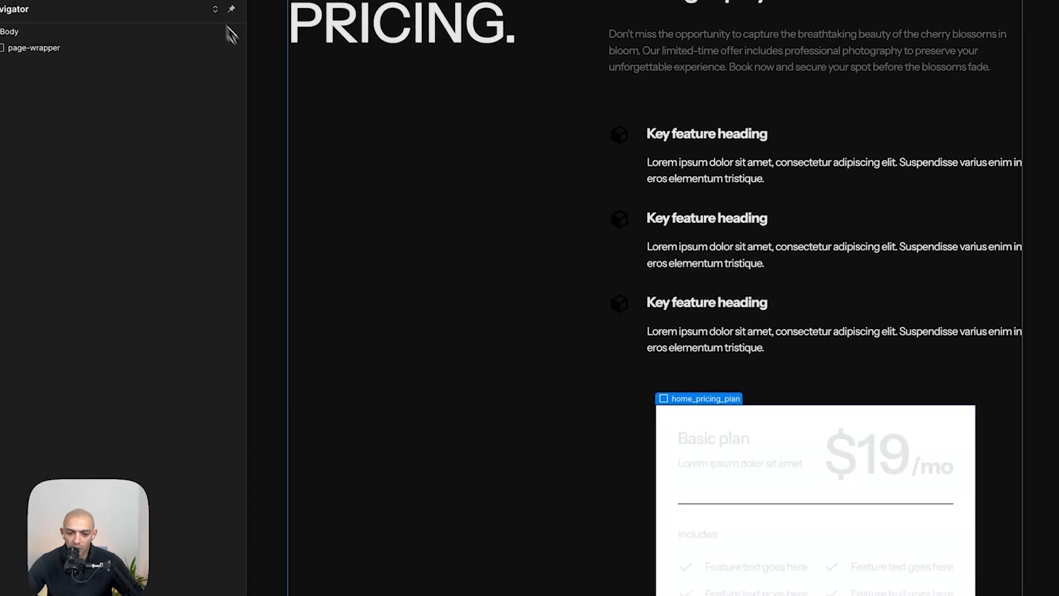
{"action": "left_click_drag", "start_coordinate": [90, 326], "coordinate": [95, 312]}
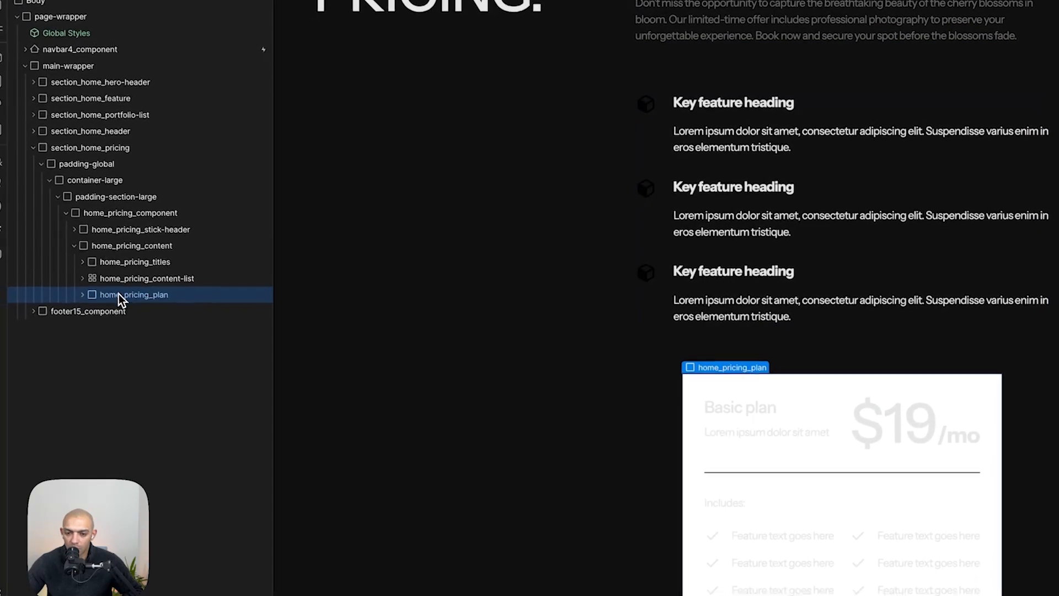
{"action": "left_click_drag", "start_coordinate": [122, 279], "coordinate": [122, 273]}
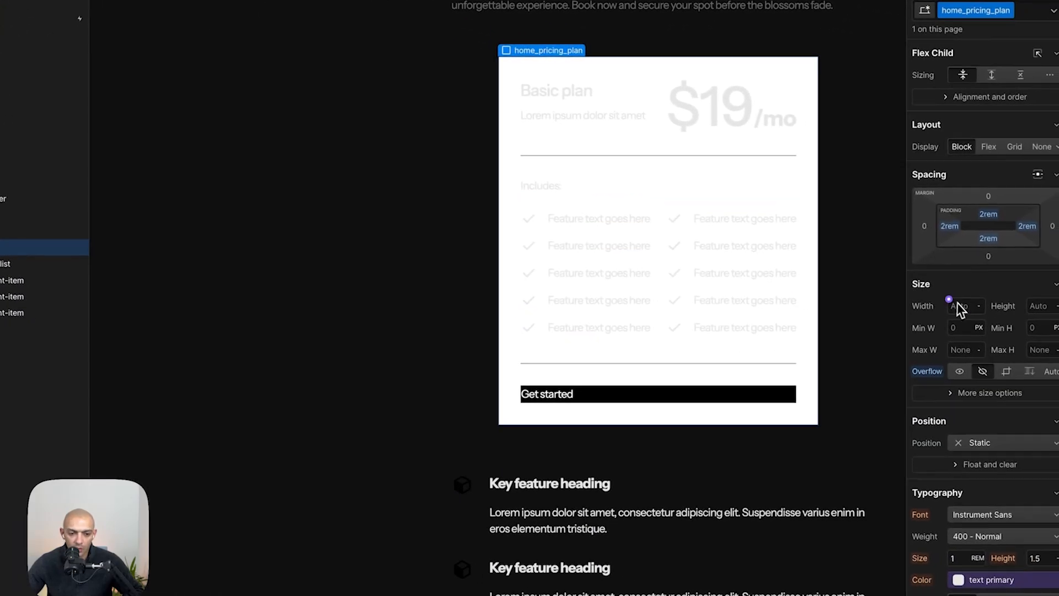
- Set the pricing plan's width to 100% and make its background transparent
{"action": "left_click", "coordinate": [960, 306]}
{"action": "type", "text": "100%"}
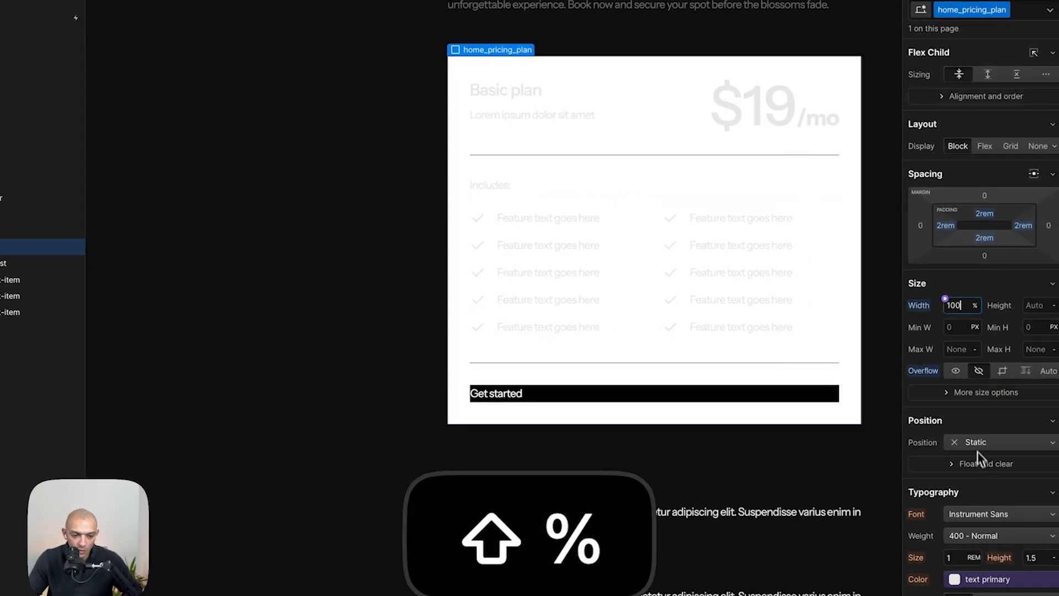
{"action": "scroll", "coordinate": [980, 466], "scroll_direction": "down", "scroll_amount": 9}
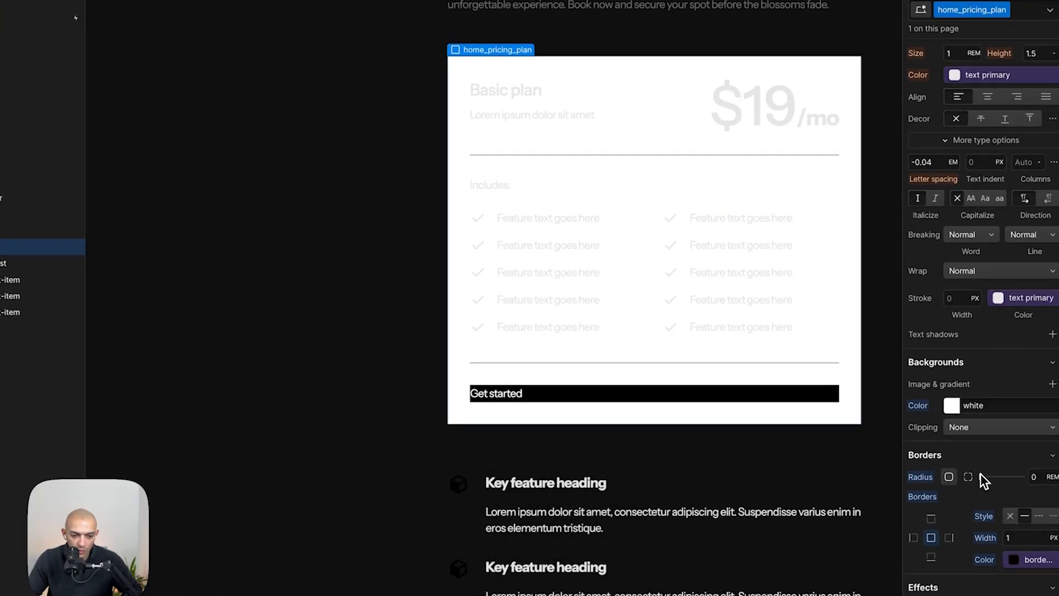
{"action": "left_click", "coordinate": [919, 406], "text": "alt"}
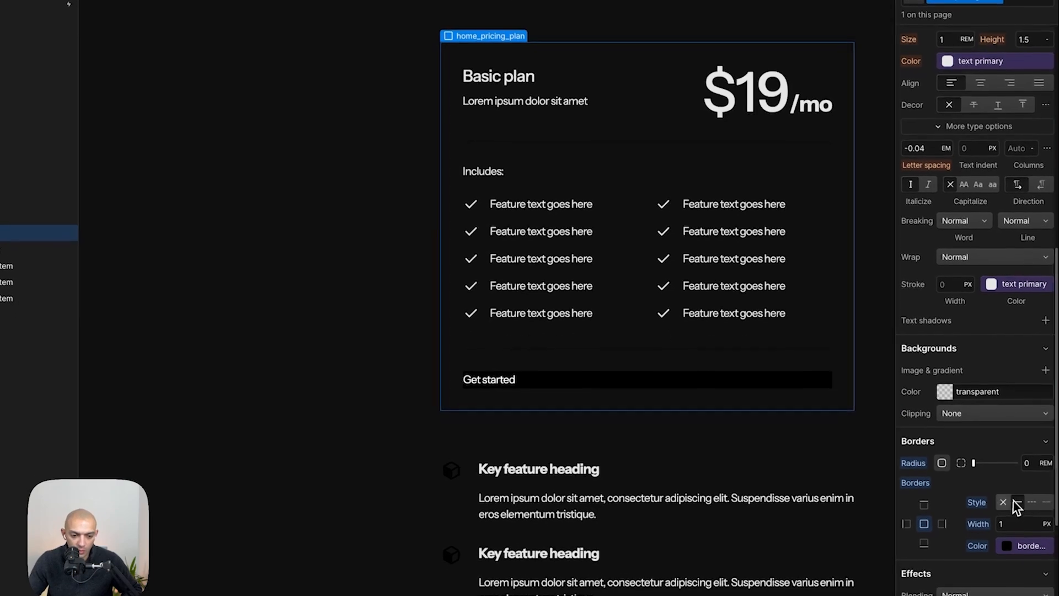
- Set the pricing plan's border colour to the white variable
{"action": "left_click", "coordinate": [1030, 561]}
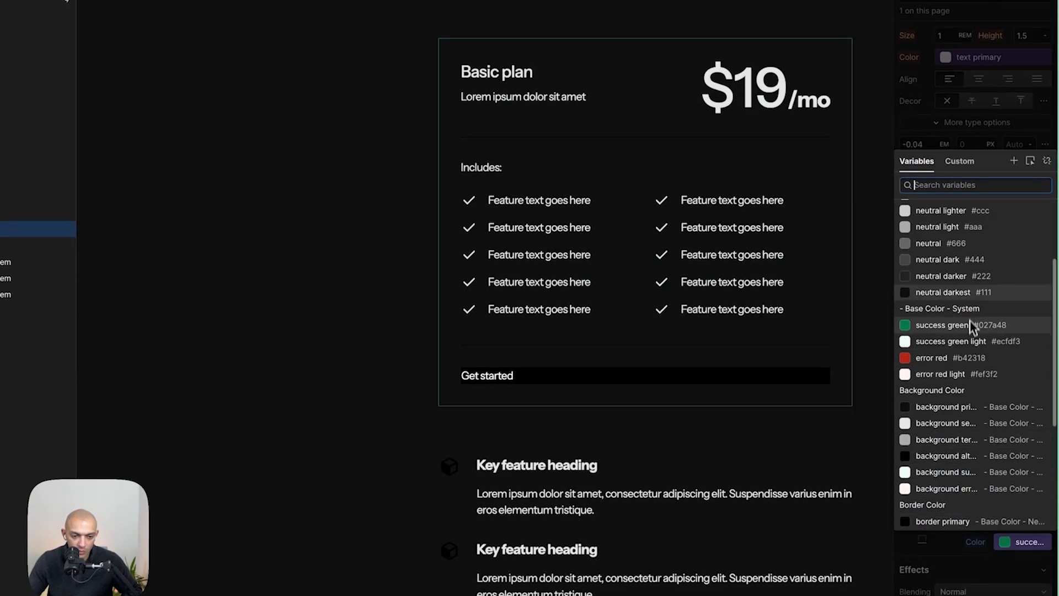
{"action": "scroll", "coordinate": [970, 215], "scroll_direction": "up", "scroll_amount": 3}
{"action": "left_click", "coordinate": [959, 239]}
- Inspect the pricing card's stroke colour in the Figma mockup
{"action": "key", "text": "super+Tab"}
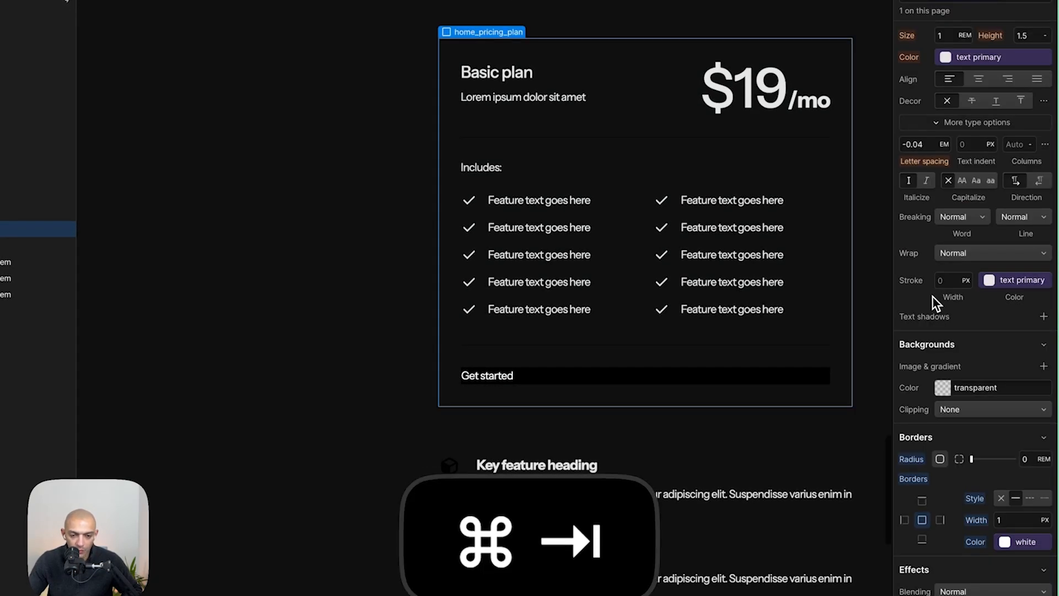
{"action": "left_click", "coordinate": [458, 238]}
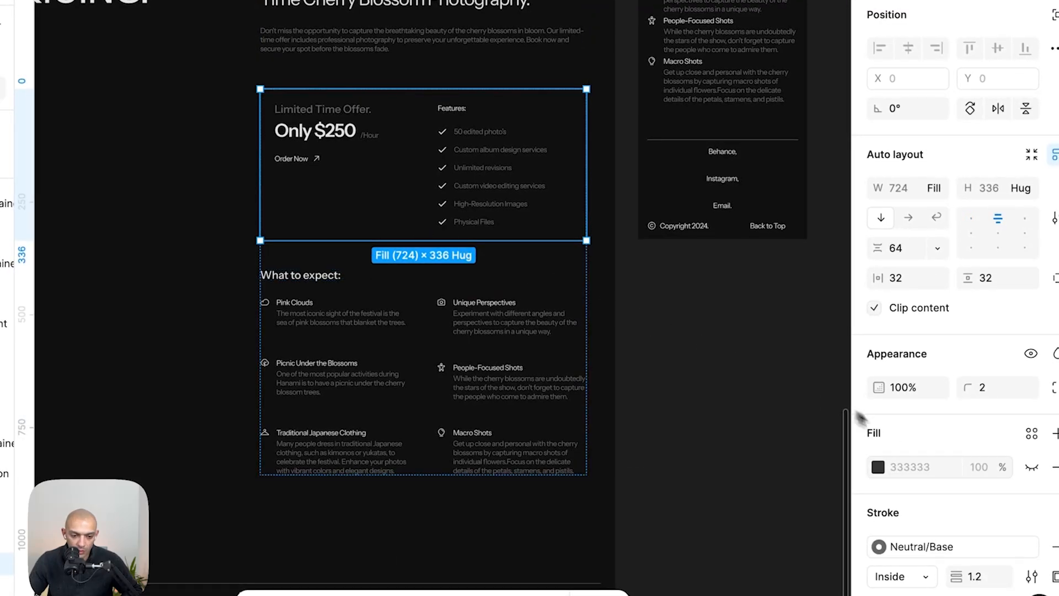
{"action": "left_click", "coordinate": [1031, 548]}
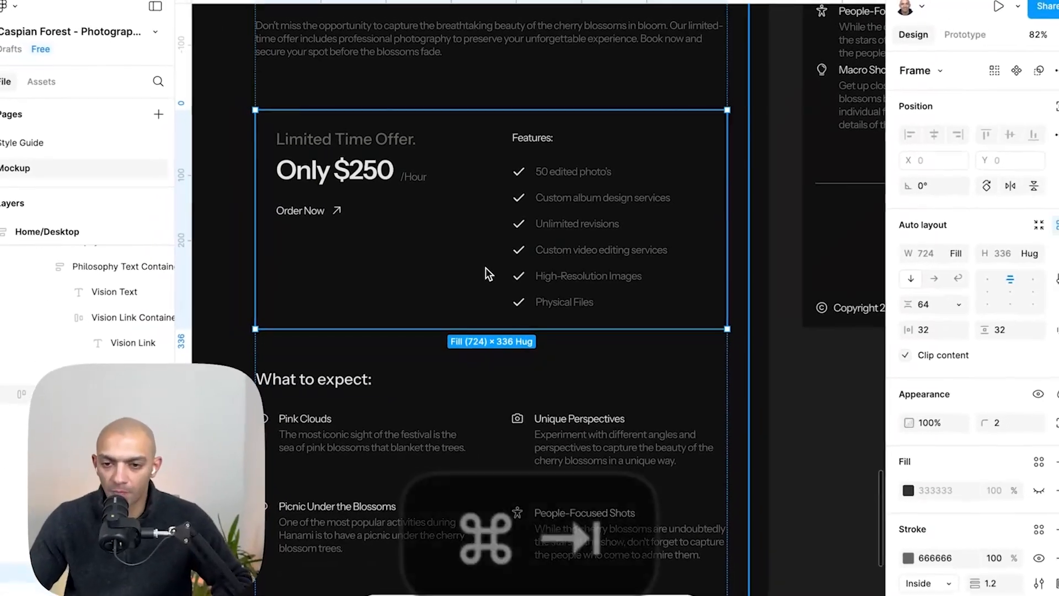
{"action": "key", "text": "super+Tab"}
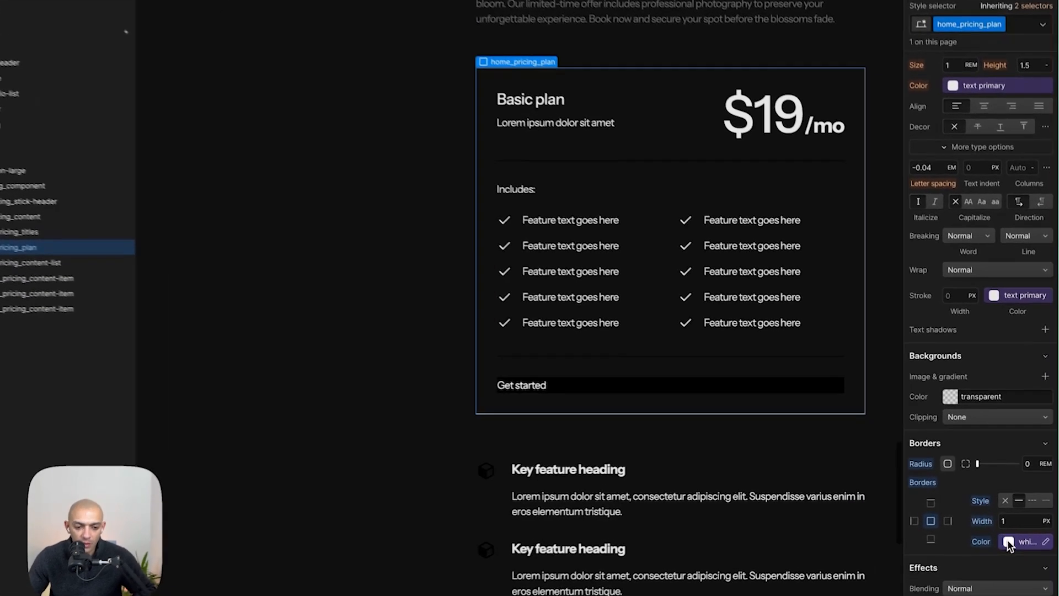
- Set the pricing plan's border colour to the neutral #666 variable
{"action": "left_click", "coordinate": [1023, 537]}
{"action": "left_click", "coordinate": [977, 409]}
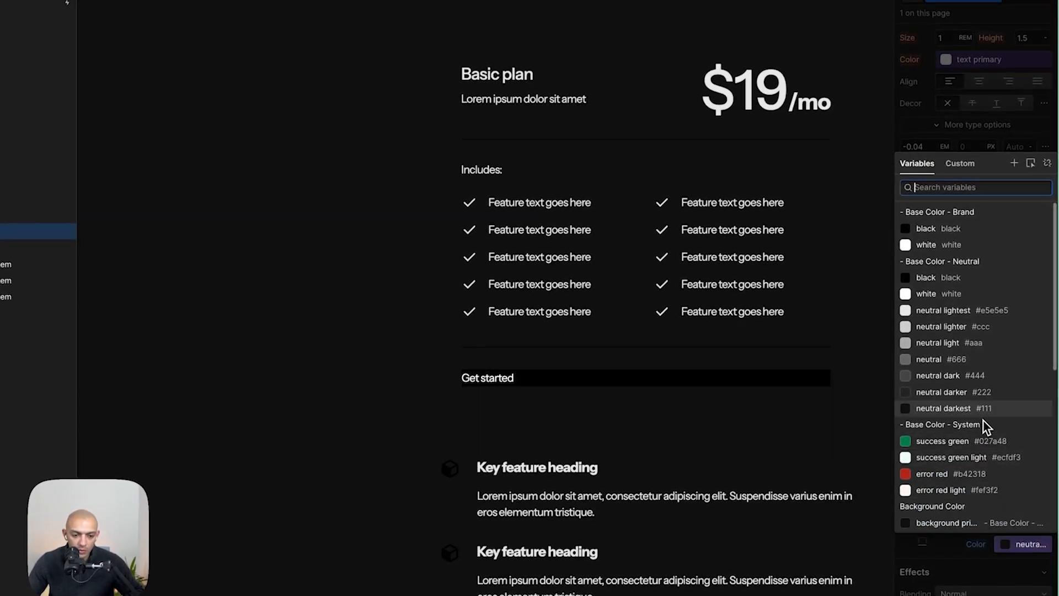
{"action": "left_click", "coordinate": [978, 360]}
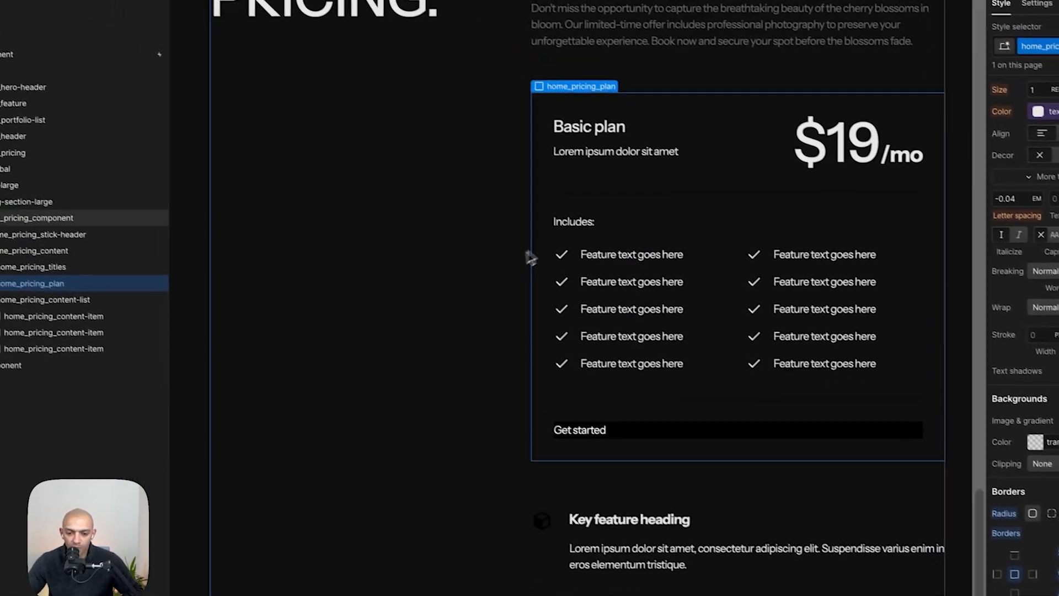
- Inspect the Limited Time Offer text in the Figma mockup's pricing card
{"action": "key", "text": "super+Tab"}
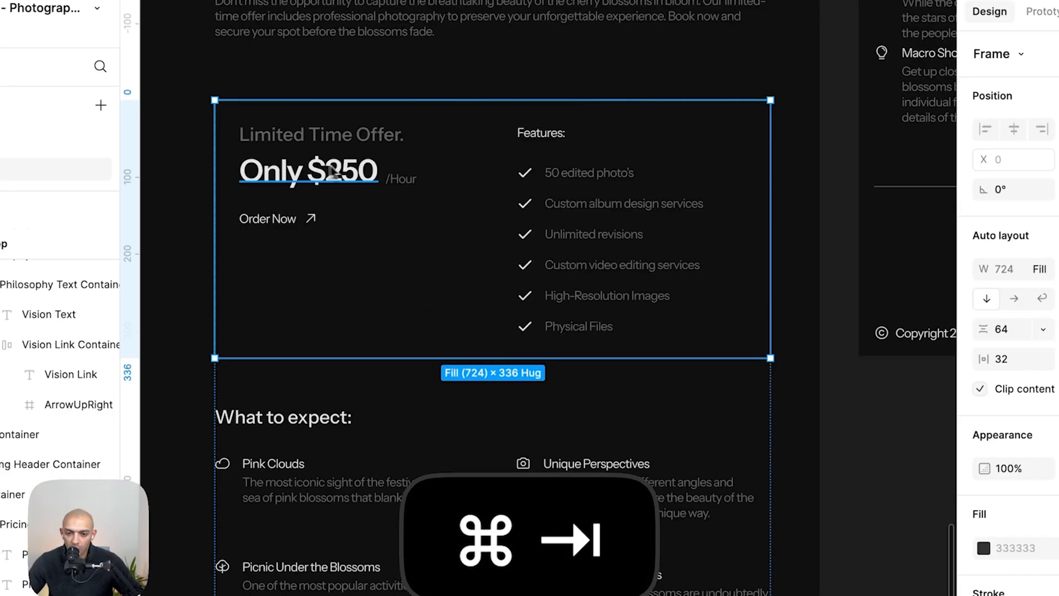
{"action": "key", "text": "super+Tab"}
{"action": "key", "text": "super+Tab"}
{"action": "double_click", "coordinate": [283, 147]}
{"action": "double_click", "coordinate": [283, 147]}
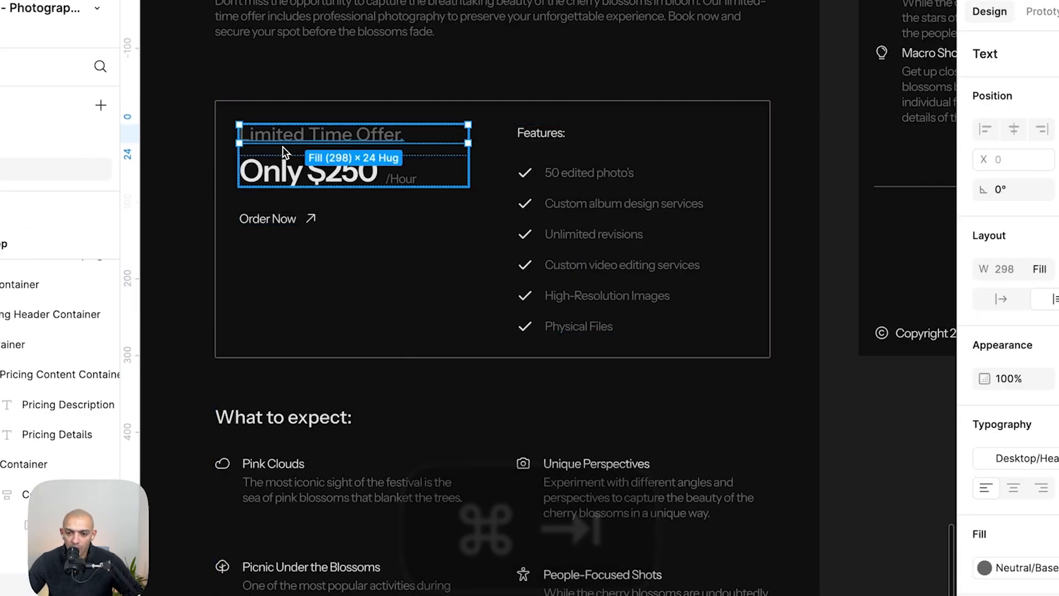
{"action": "double_click", "coordinate": [296, 144]}
{"action": "key", "text": "super+Tab"}
- Delete the margin-vertical divider and the margin-bottom Includes block from the pricing plan
{"action": "left_click", "coordinate": [763, 330]}
{"action": "left_click", "coordinate": [662, 310]}
{"action": "left_click", "coordinate": [153, 275]}
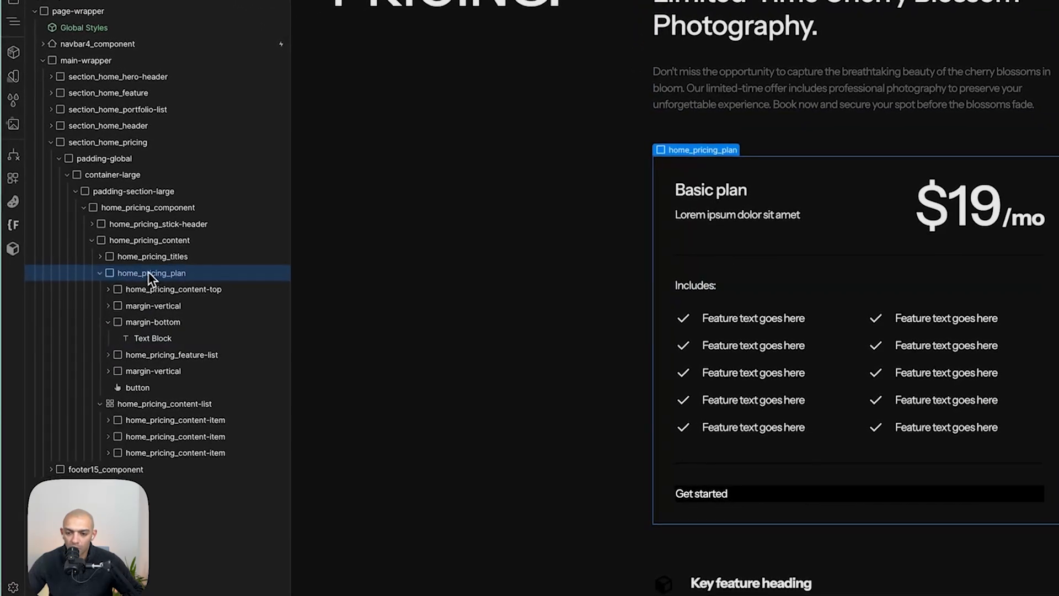
{"action": "left_click", "coordinate": [110, 323]}
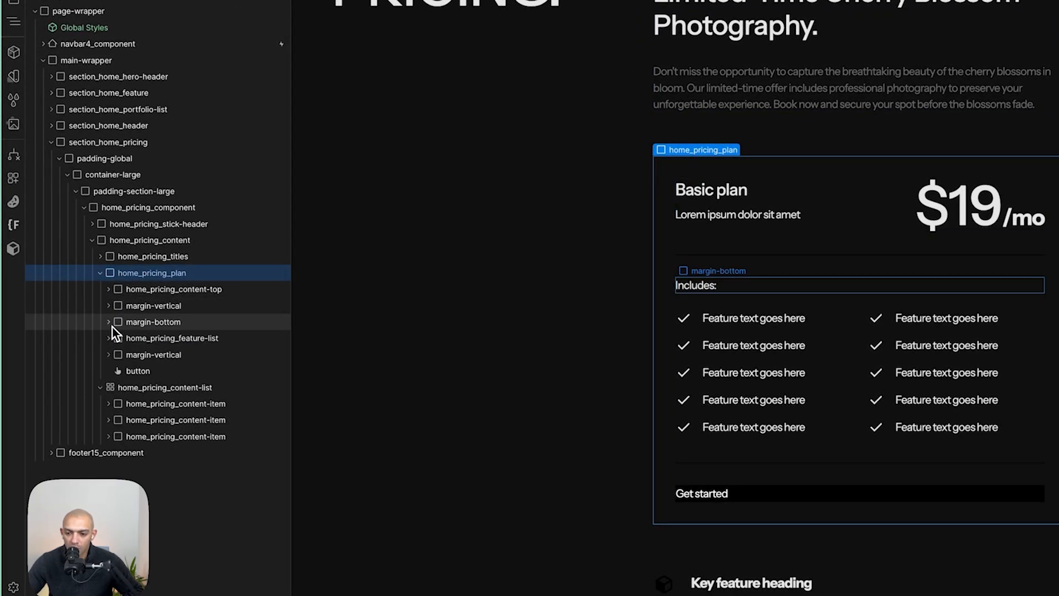
{"action": "left_click", "coordinate": [173, 289]}
{"action": "left_click", "coordinate": [163, 307]}
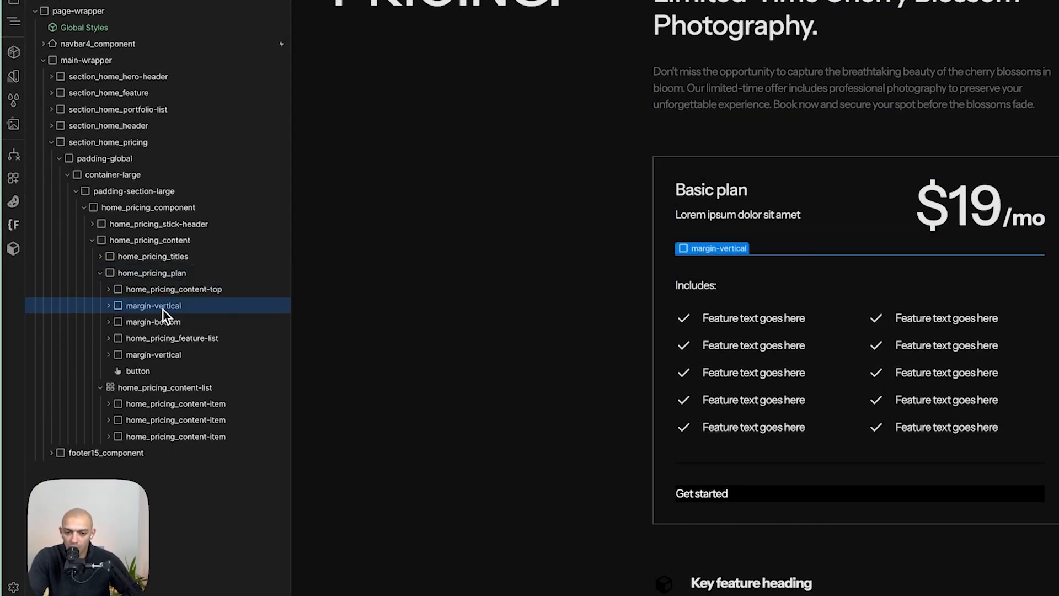
{"action": "key", "text": "BackSpace"}
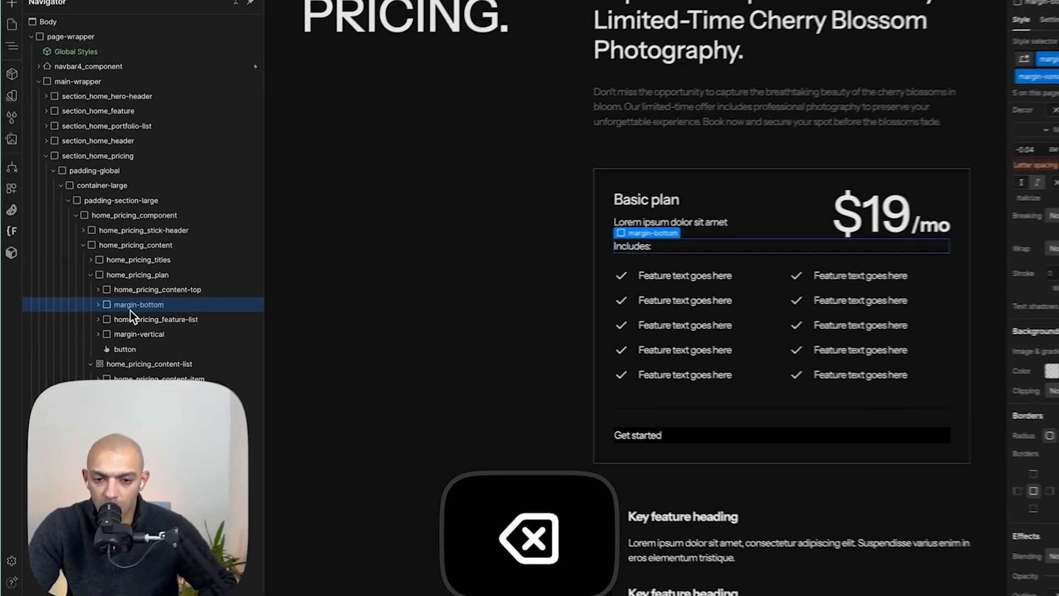
{"action": "key", "text": "BackSpace"}
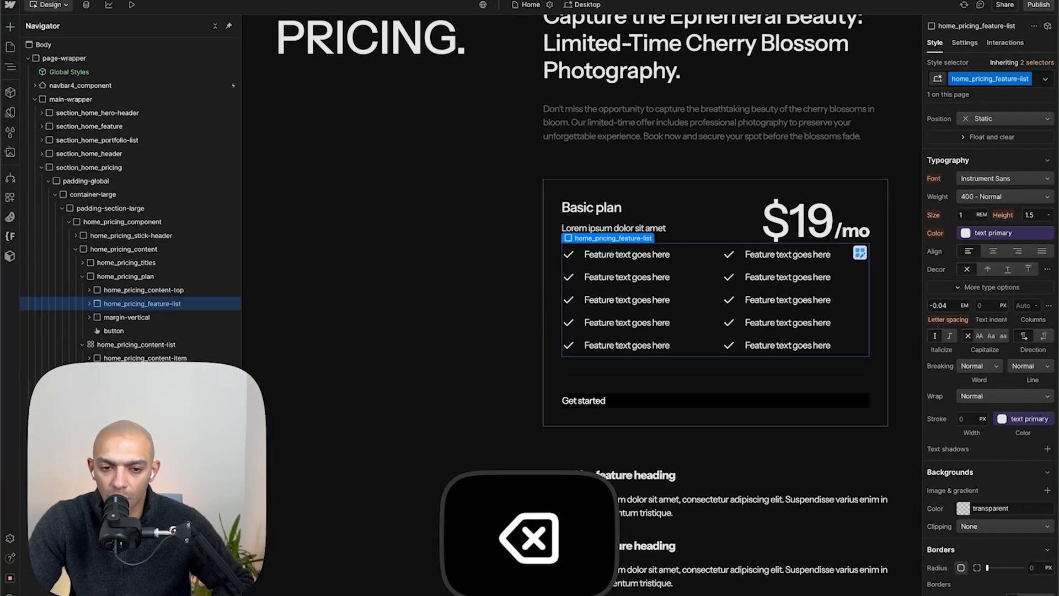
{"action": "key", "text": "super+Tab"}
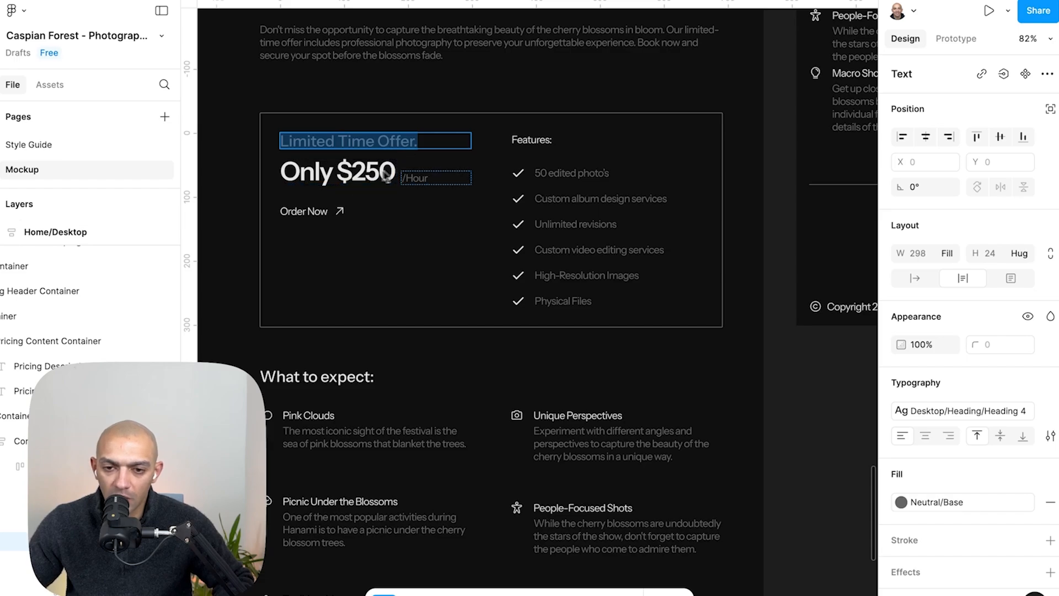
{"action": "key", "text": "super+Tab"}
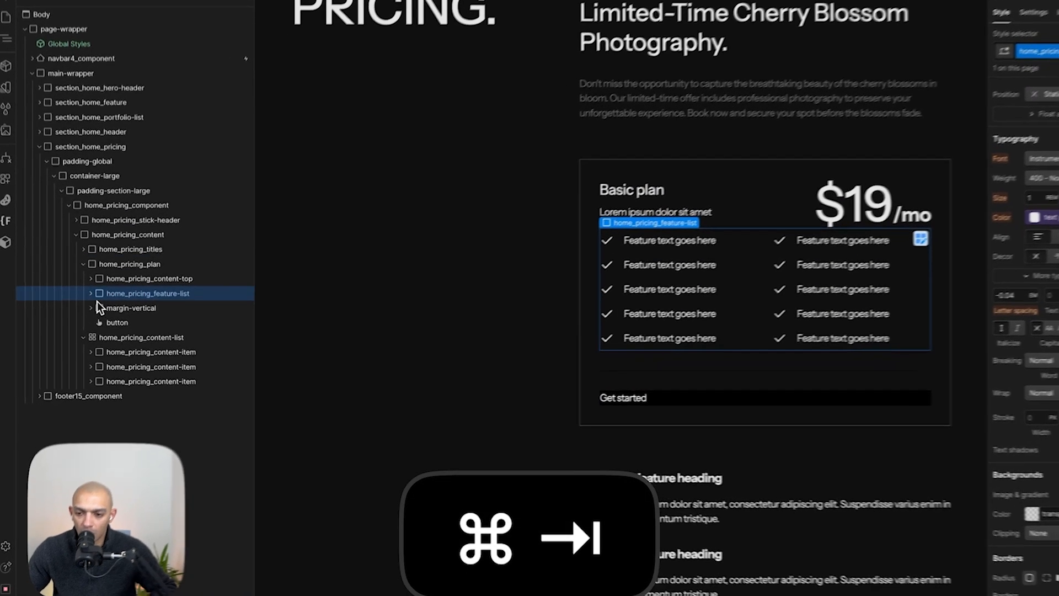
- Switch the pricing feature list's display to flex with a vertical direction so the features form one column
{"action": "left_click", "coordinate": [89, 303]}
{"action": "left_click", "coordinate": [153, 314]}
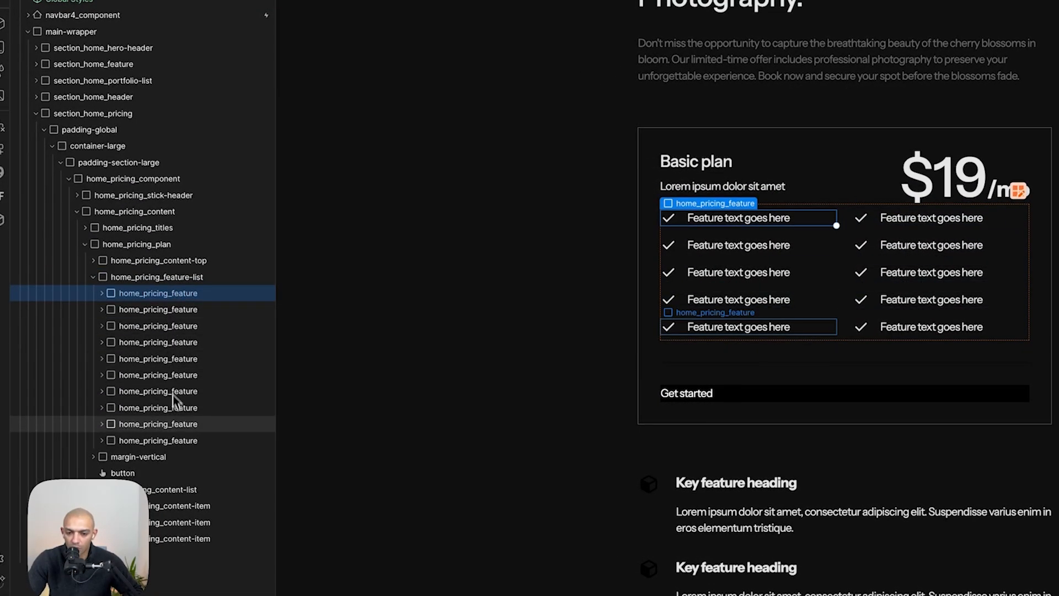
{"action": "left_click", "coordinate": [187, 274]}
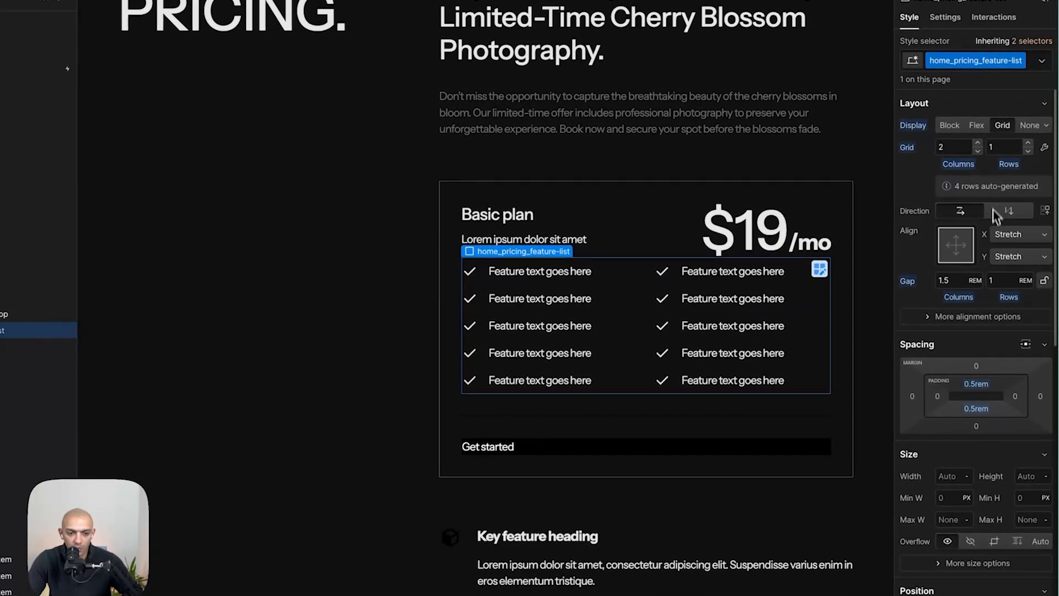
{"action": "left_click", "coordinate": [976, 126]}
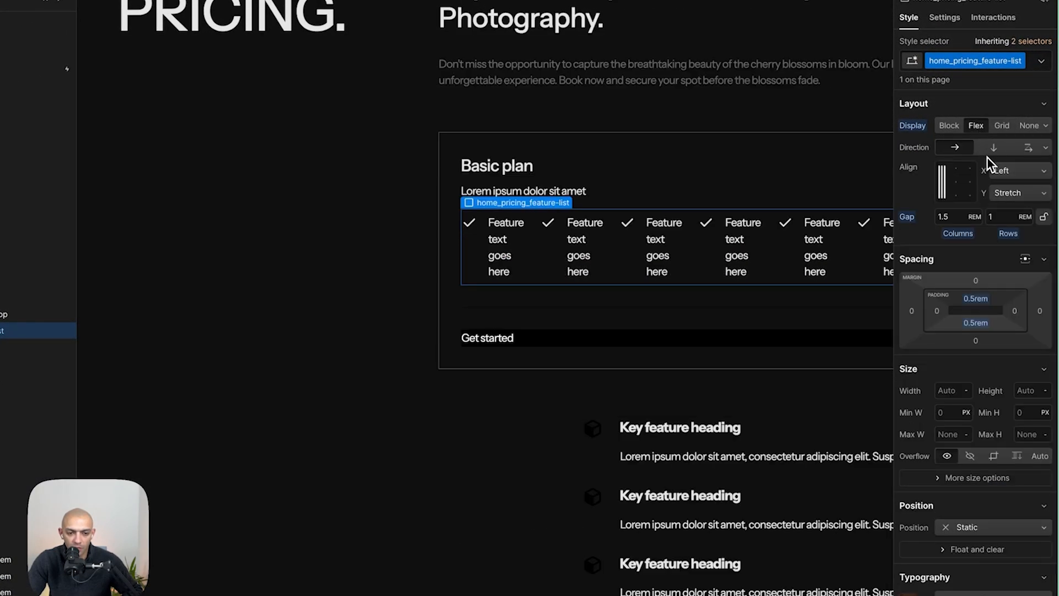
{"action": "left_click", "coordinate": [988, 156]}
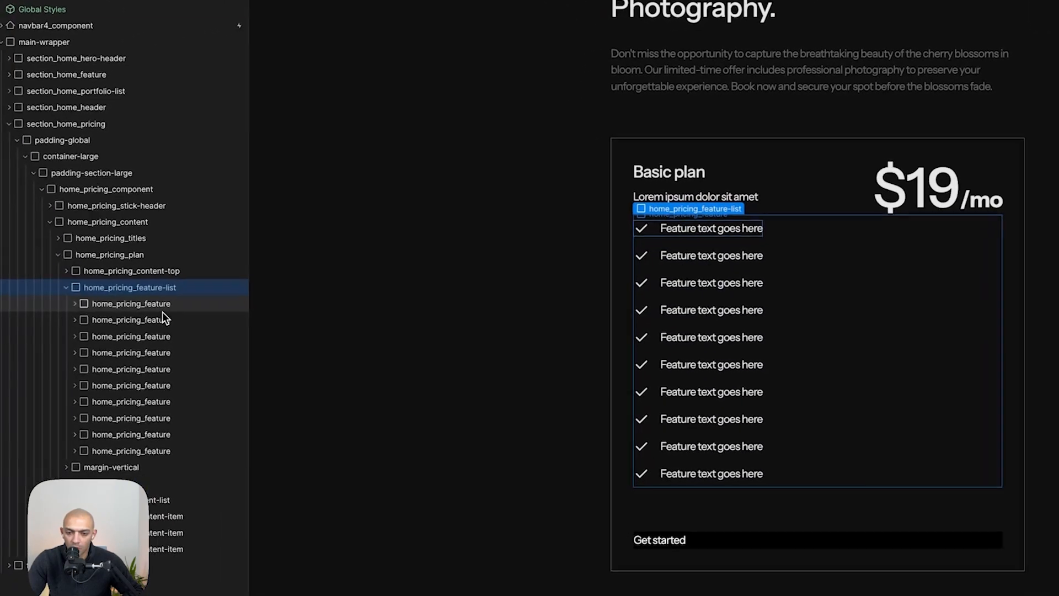
{"action": "key", "text": "BackSpace"}
{"action": "key", "text": "BackSpace"}
{"action": "key", "text": "super+z"}
{"action": "key", "text": "super+z"}
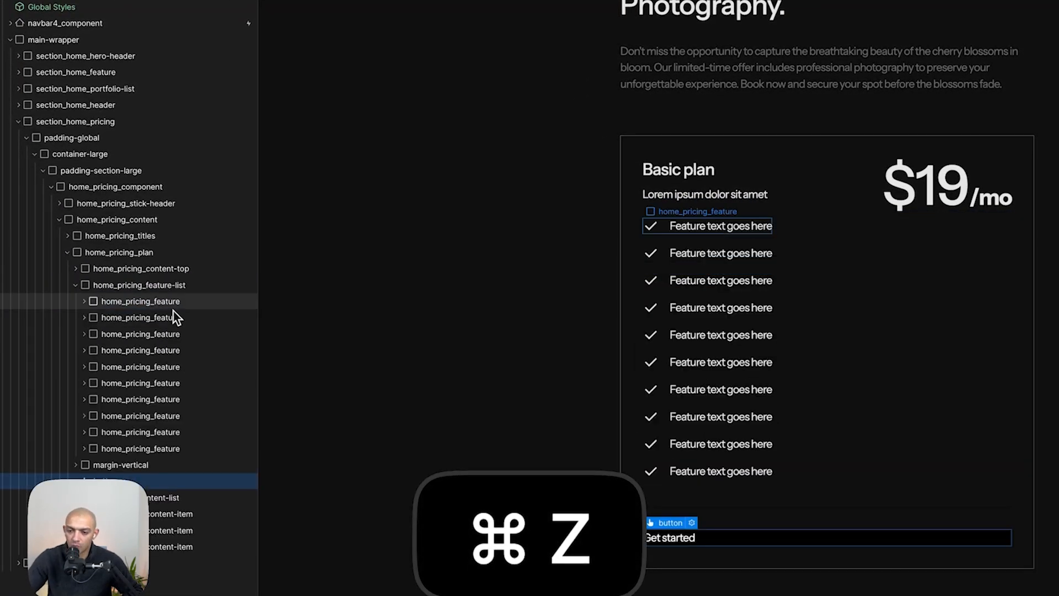
- Delete the margin-vertical divider and move the Get started button into pricing4_top-right inside the content-top block
{"action": "left_click", "coordinate": [148, 285]}
{"action": "left_click", "coordinate": [75, 285]}
{"action": "left_click", "coordinate": [104, 303]}
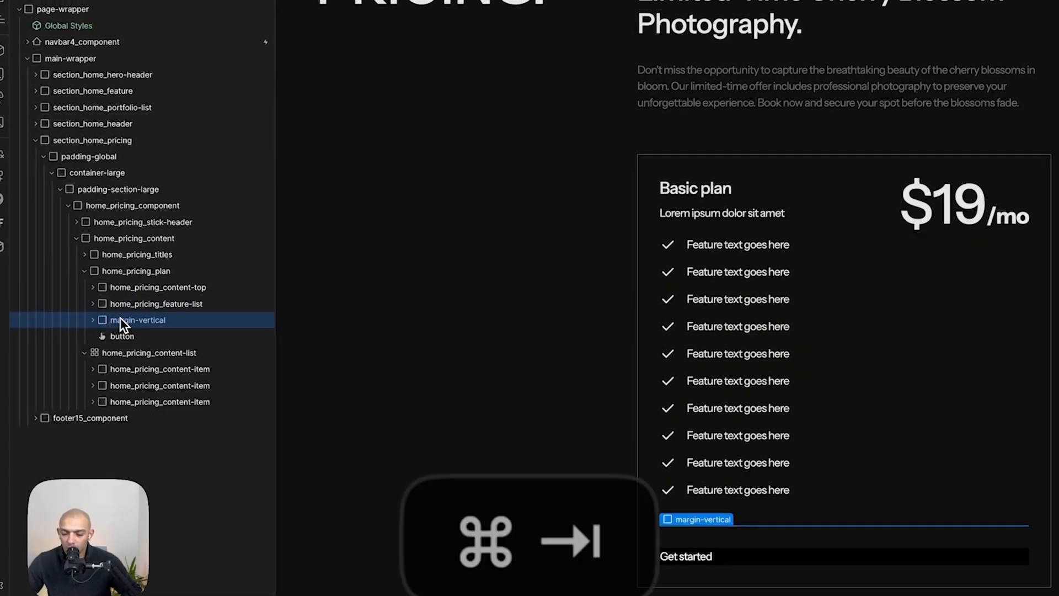
{"action": "key", "text": "super+Tab"}
{"action": "key", "text": "super+Tab"}
{"action": "key", "text": "BackSpace"}
{"action": "left_click_drag", "start_coordinate": [120, 318], "coordinate": [134, 358]}
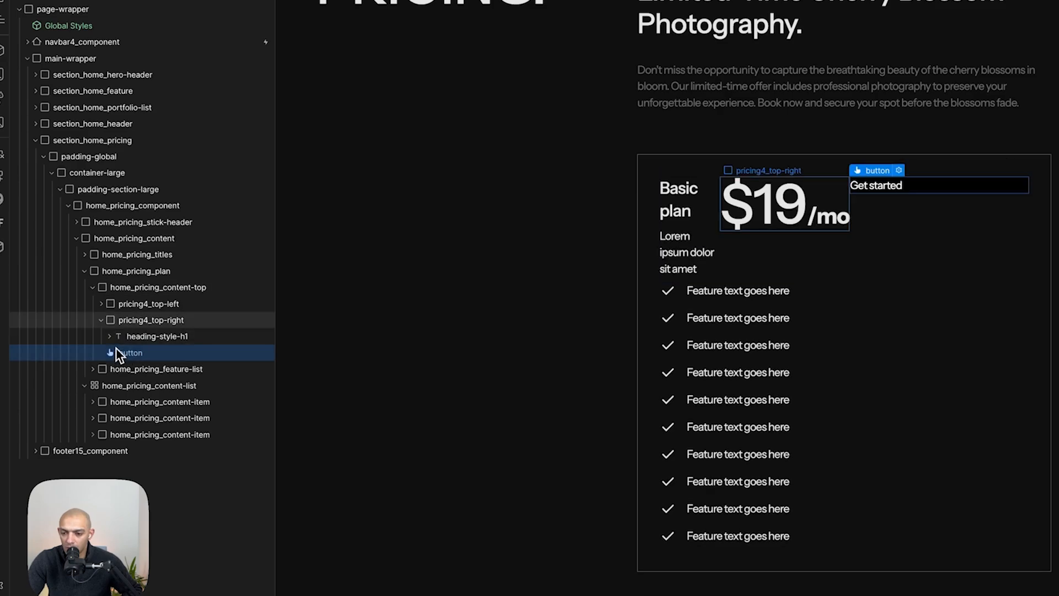
- Set the pricing content-top block's flex direction to vertical
{"action": "left_click", "coordinate": [92, 287]}
{"action": "left_click", "coordinate": [126, 288]}
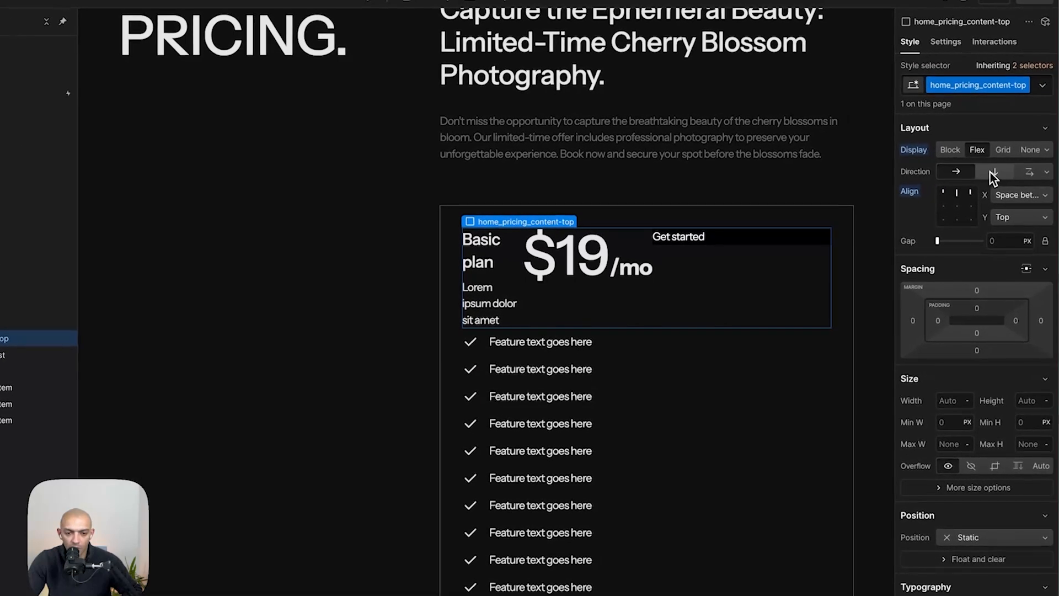
{"action": "left_click", "coordinate": [993, 176]}
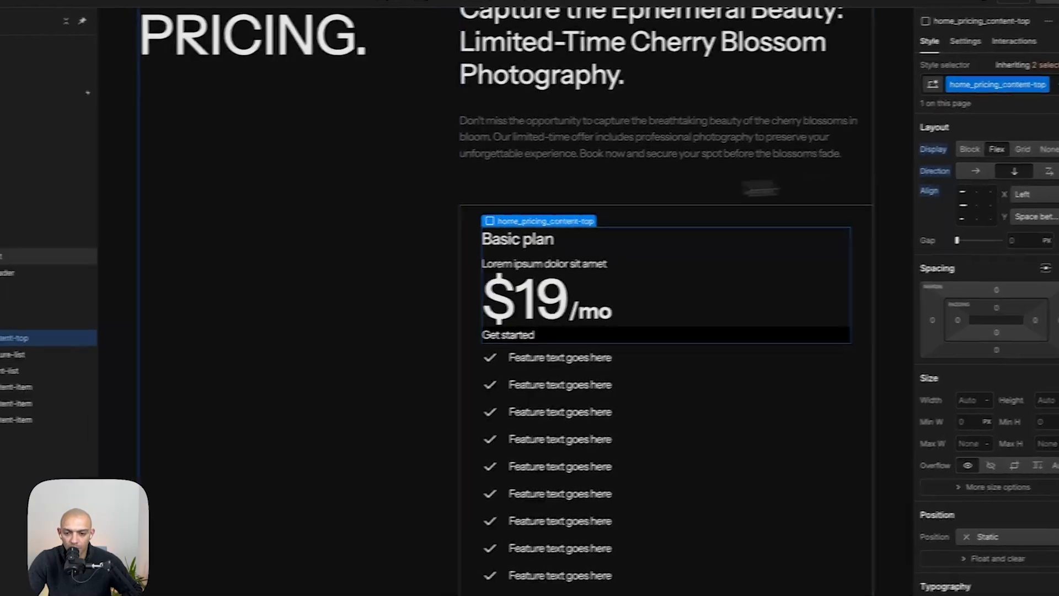
- Set the pricing plan's display to a two-column grid
{"action": "left_click", "coordinate": [38, 323]}
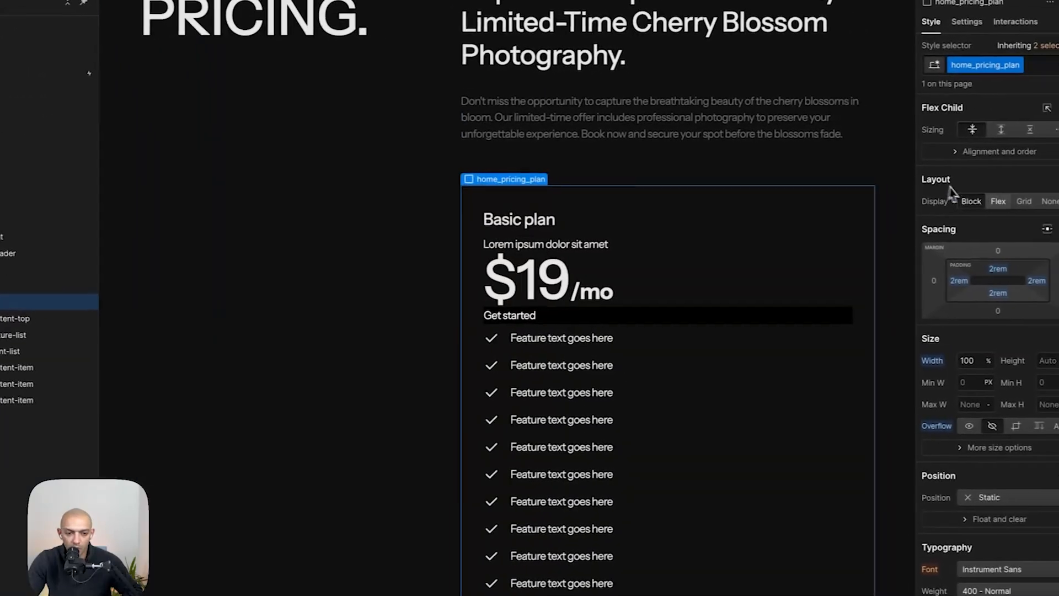
{"action": "left_click", "coordinate": [1007, 203]}
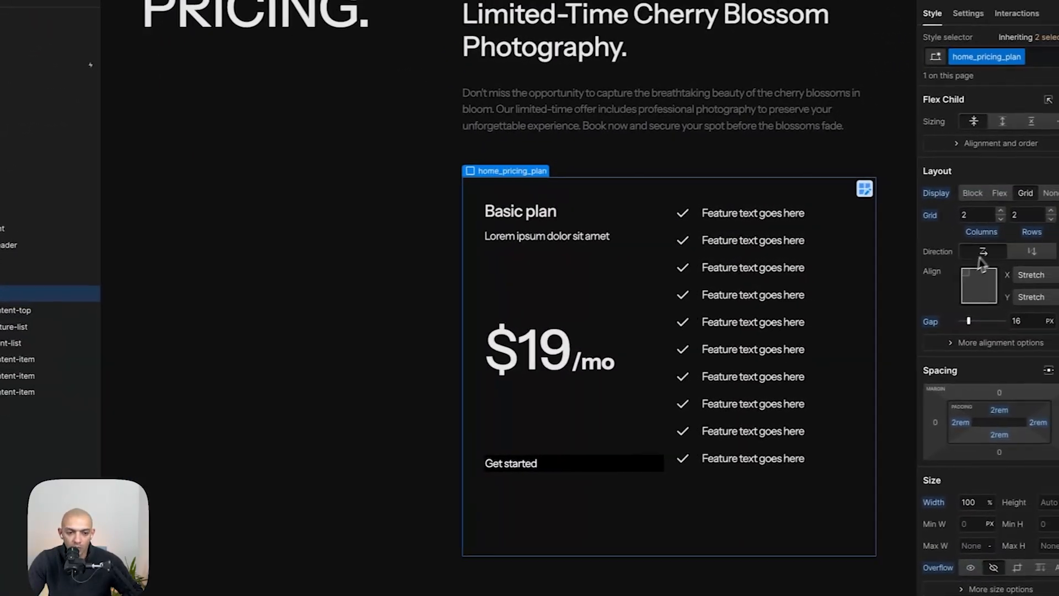
{"action": "left_click", "coordinate": [982, 277]}
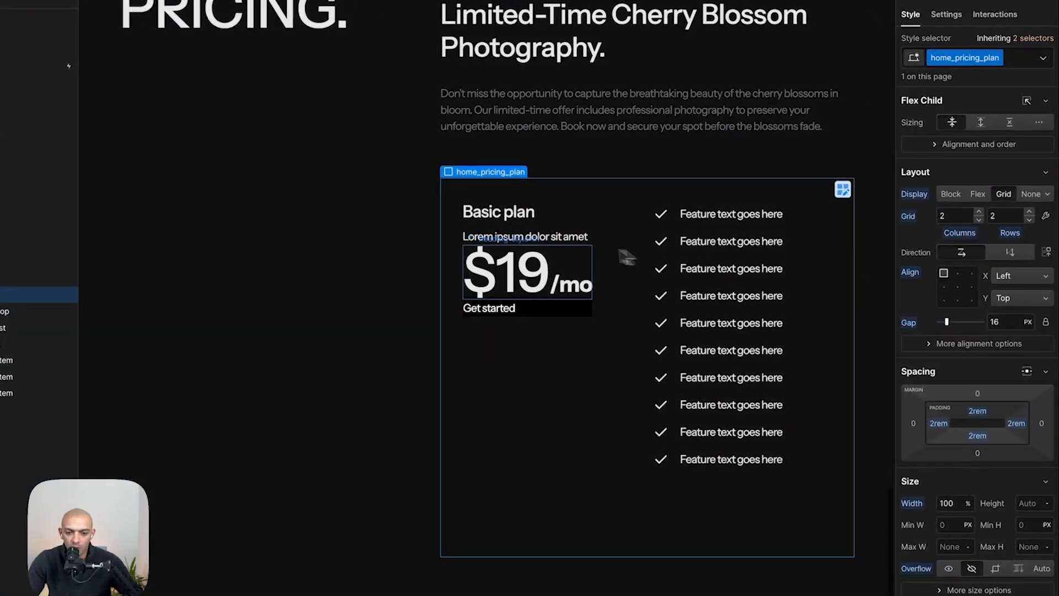
- Copy the Limited Time Offer. text and inspect its typography in the Figma mockup
{"action": "key", "text": "super+Tab"}
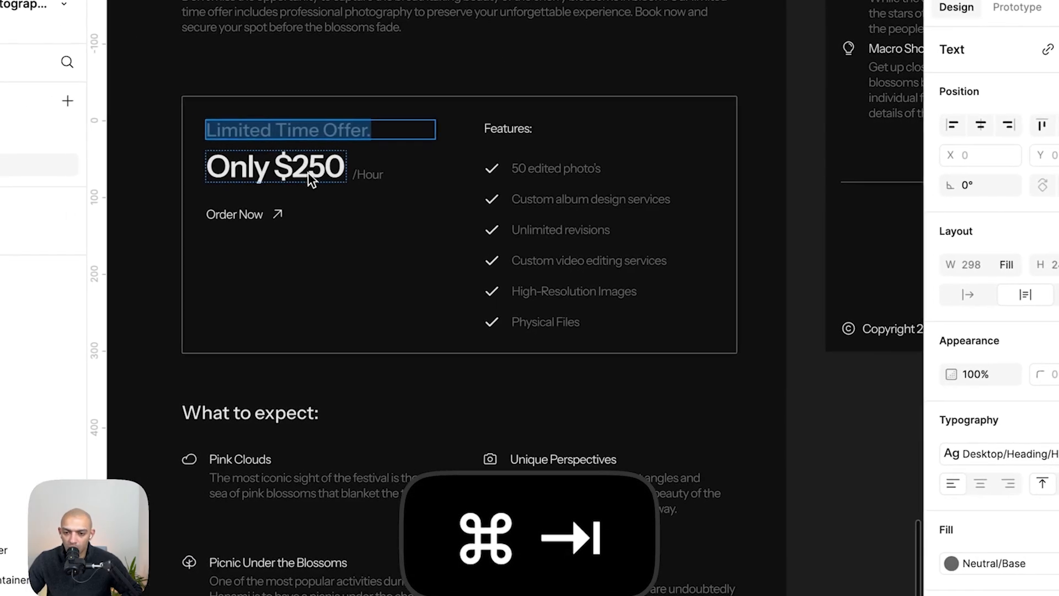
{"action": "key", "text": "Escape"}
{"action": "key", "text": "Return"}
{"action": "key", "text": "super+c"}
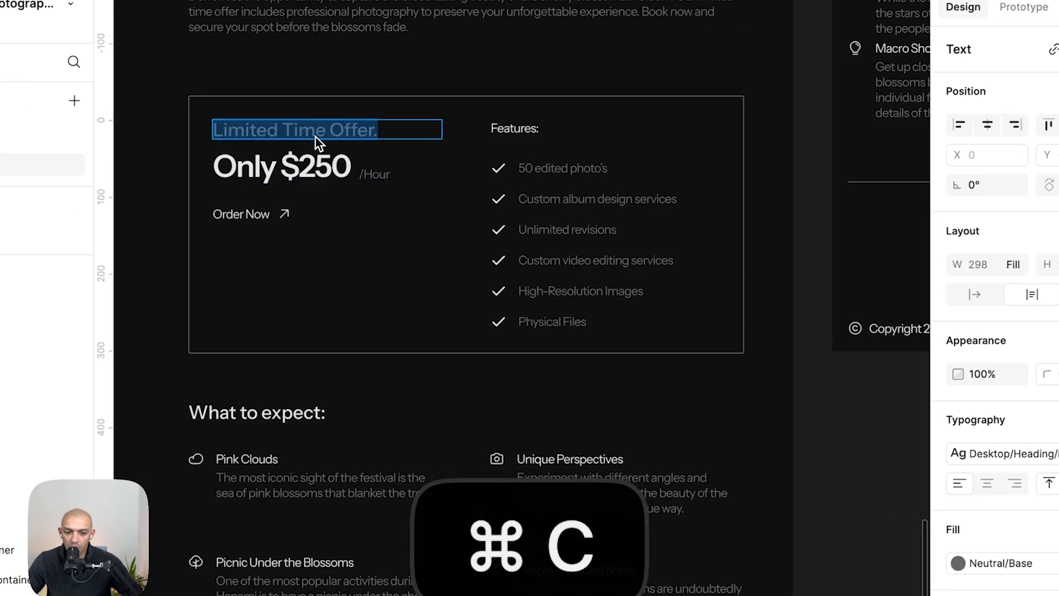
{"action": "key", "text": "super+Tab"}
{"action": "key", "text": "super+Tab"}
{"action": "left_click", "coordinate": [1054, 451]}
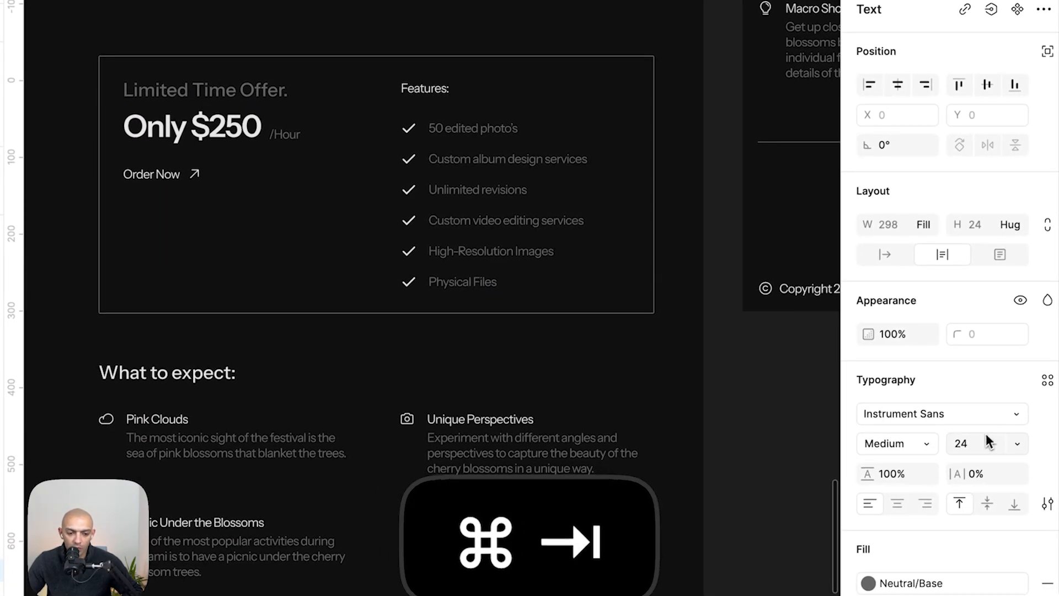
- Replace the Basic plan heading's text with Limited Time Offer
{"action": "key", "text": "super+Tab"}
{"action": "left_click", "coordinate": [537, 231]}
{"action": "double_click", "coordinate": [538, 233]}
{"action": "key", "text": "super+v"}
{"action": "key", "text": "Escape"}
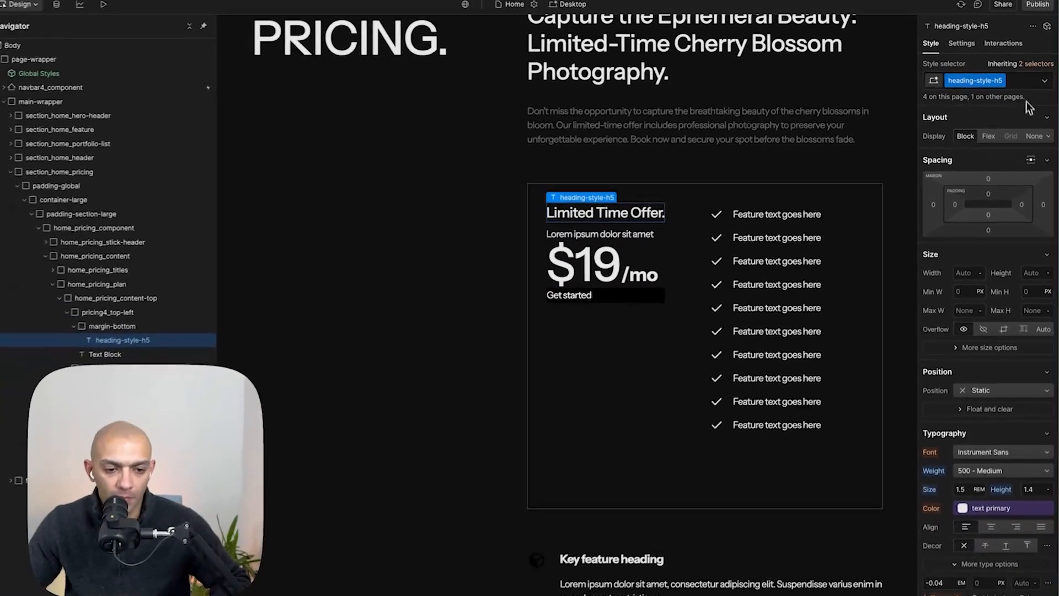
{"action": "key", "text": "super+space"}
{"action": "type", "text": "24"}
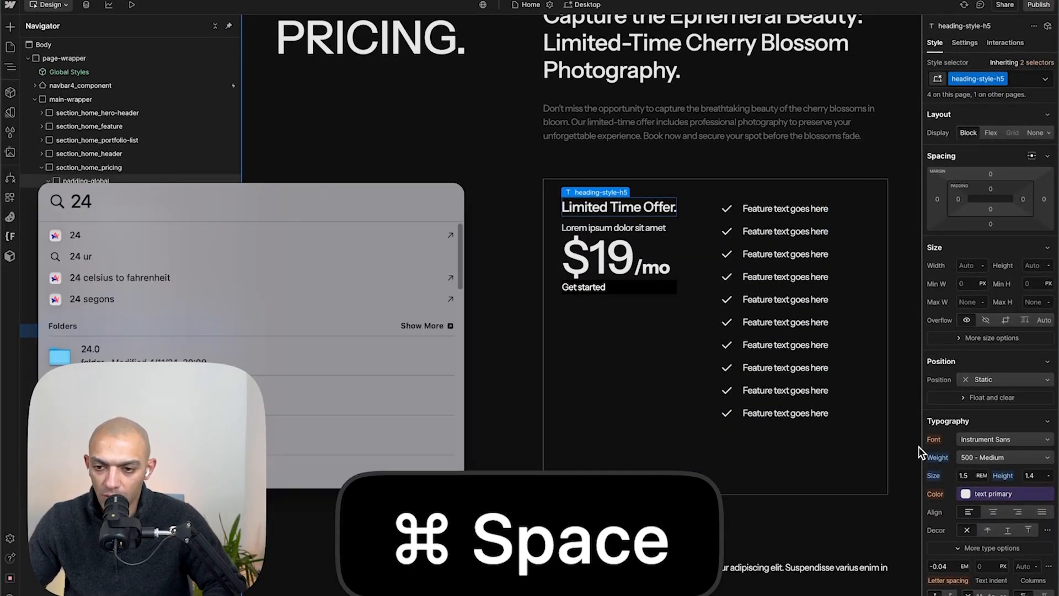
{"action": "type", "text": "/"}
{"action": "key", "text": "Escape"}
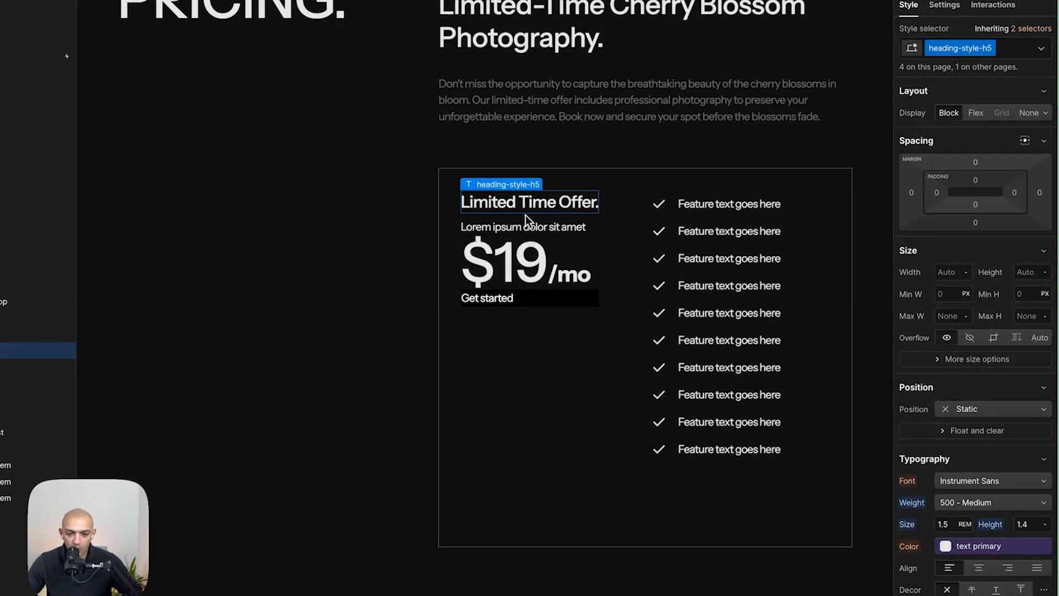
- Give the Limited Time Offer. heading a text-color combo class
{"action": "type", "text": "text-col"}
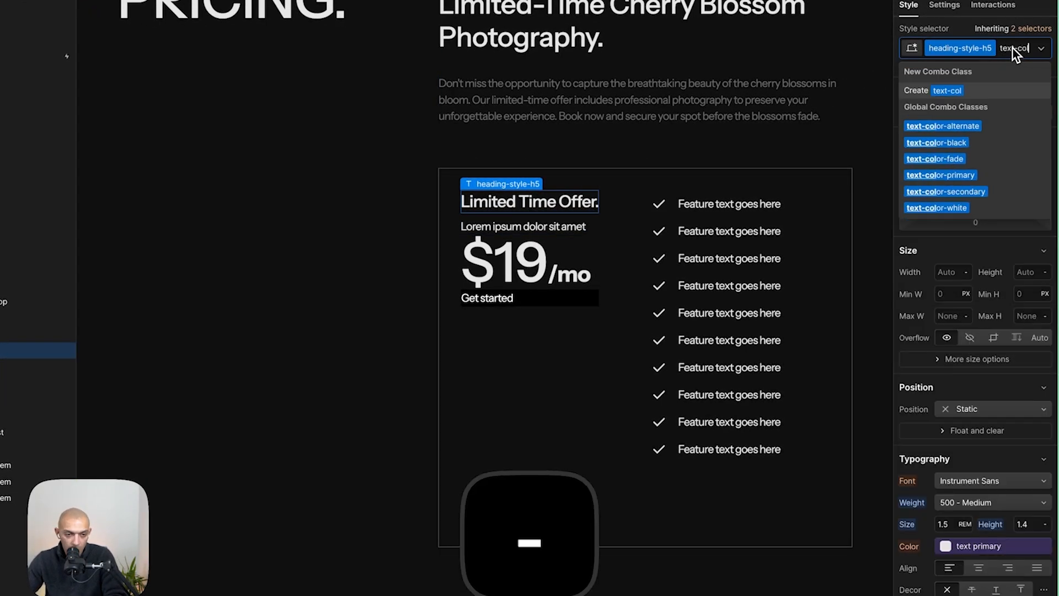
{"action": "key", "text": "Return"}
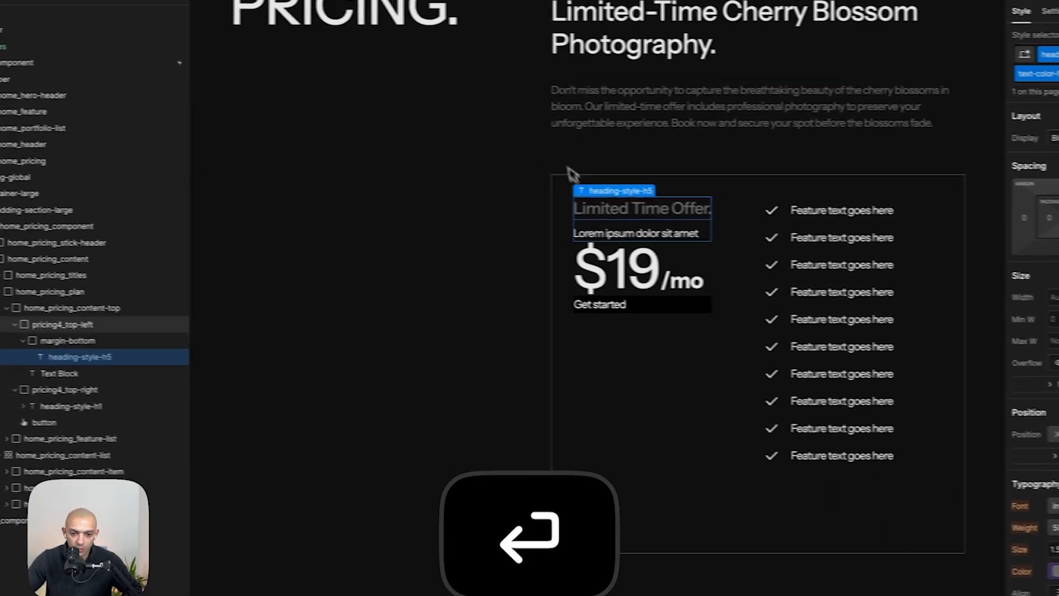
- Delete the Lorem ipsum subtitle and unwrap the heading from its margin-bottom wrapper
{"action": "left_click", "coordinate": [495, 226]}
{"action": "key", "text": "BackSpace"}
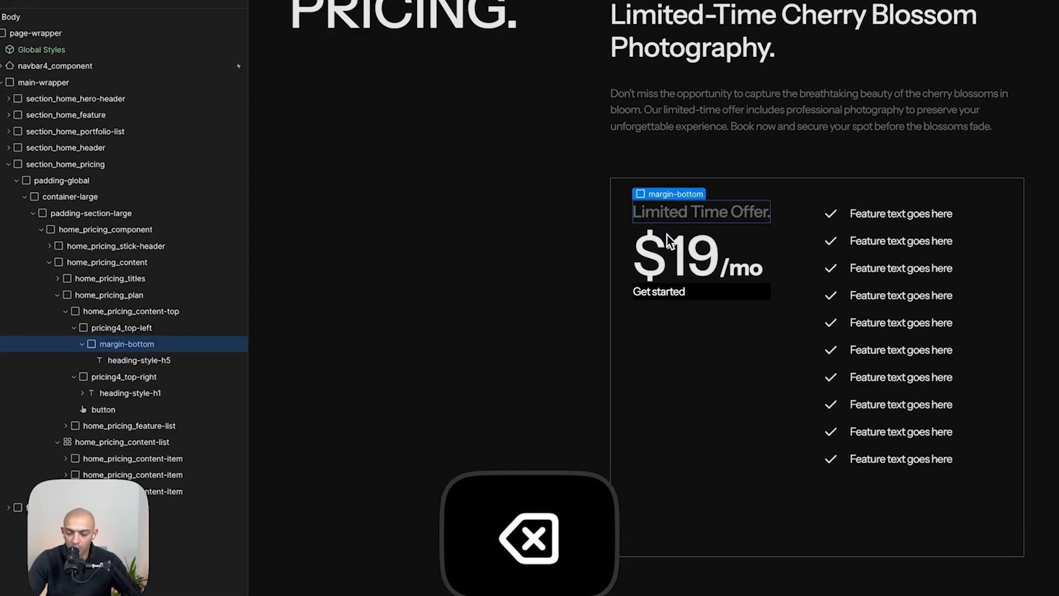
{"action": "key", "text": "super+shift+g"}
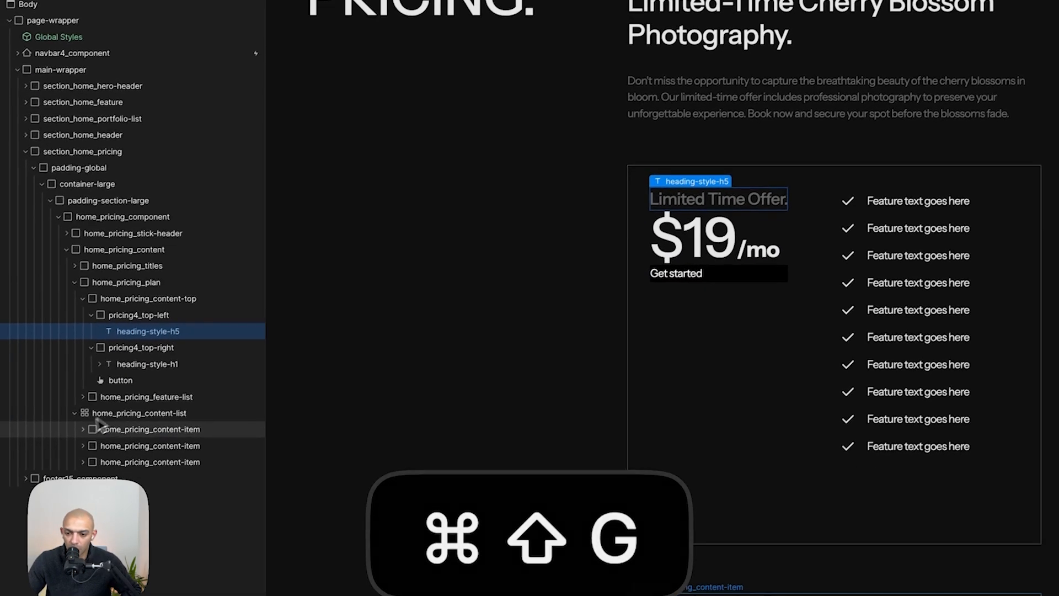
- Replace the price heading's text with Only $250 copied from the Figma mockup
{"action": "left_click", "coordinate": [112, 360]}
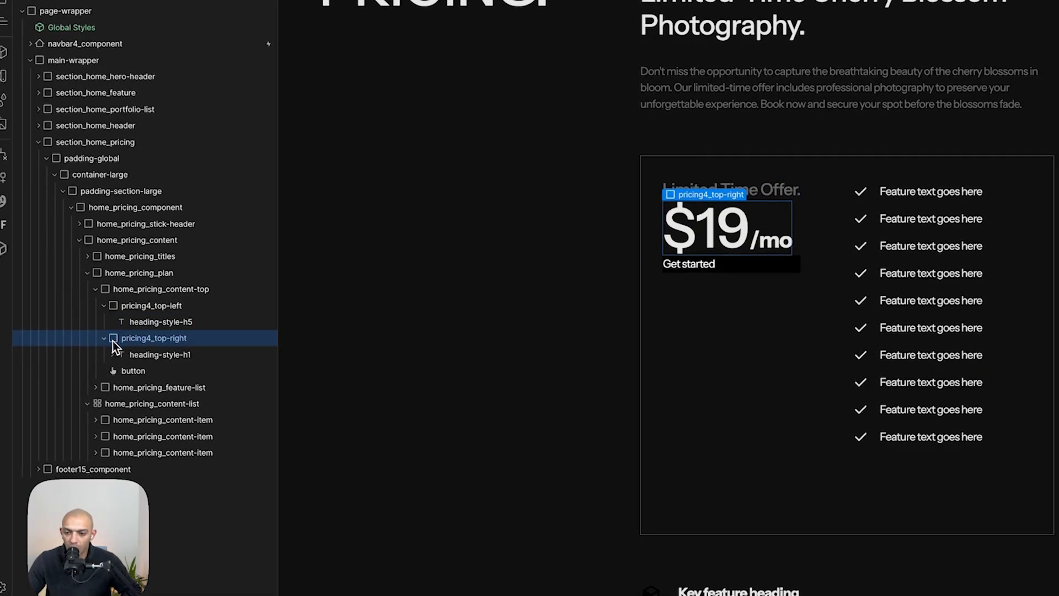
{"action": "left_click", "coordinate": [103, 338]}
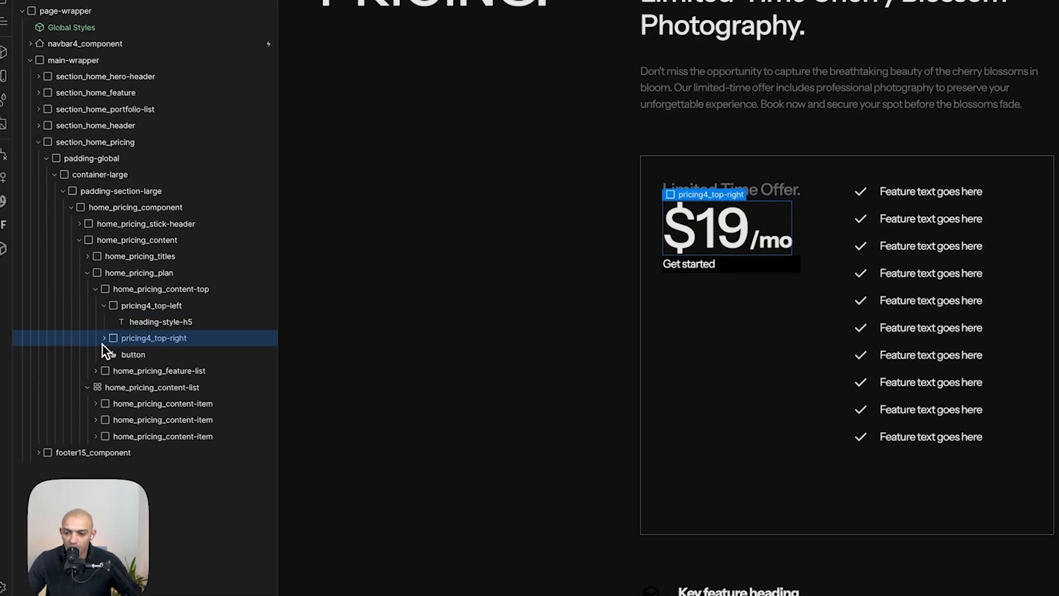
{"action": "left_click", "coordinate": [103, 339]}
{"action": "left_click", "coordinate": [133, 343]}
{"action": "key", "text": "super+Tab"}
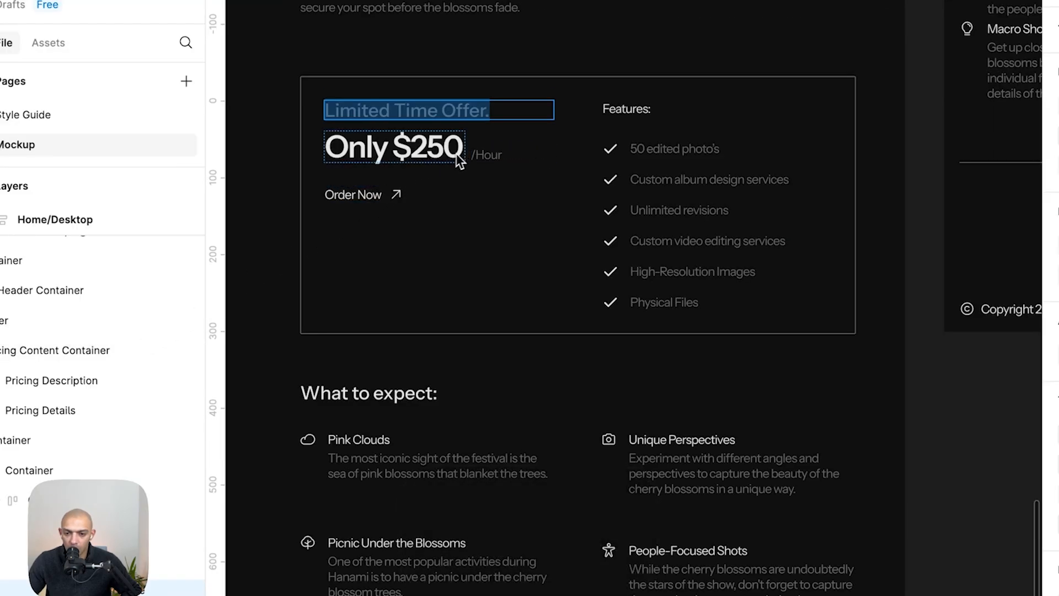
{"action": "key", "text": "super+a"}
{"action": "key", "text": "super+c"}
{"action": "key", "text": "super+Tab"}
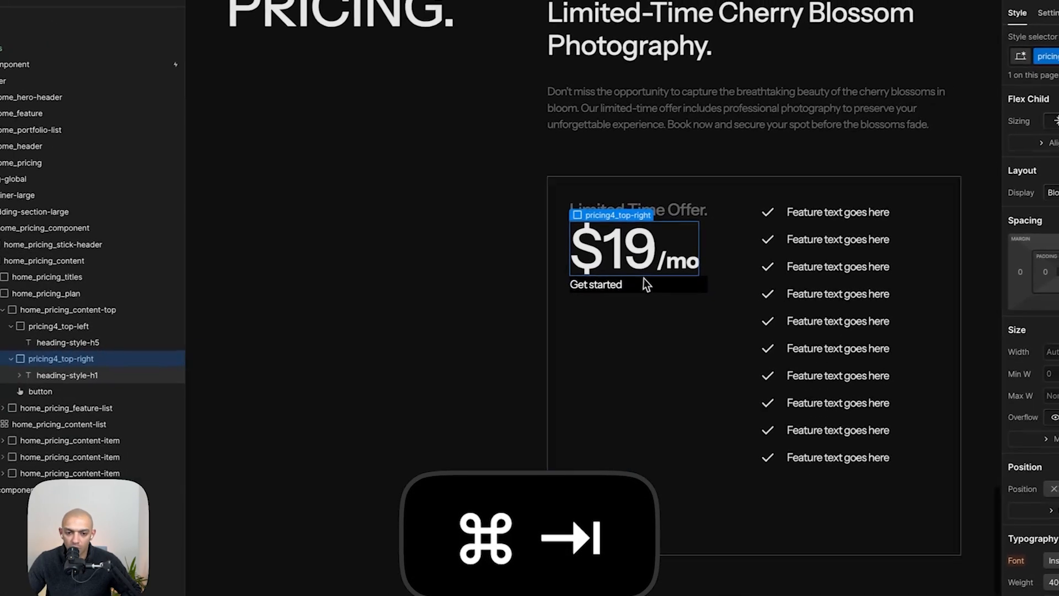
{"action": "key", "text": "super+v"}
{"action": "key", "text": "Escape"}
- Check the price typography in the Figma mockup and replace the price heading's class with heading-style-h3
{"action": "key", "text": "super+Tab"}
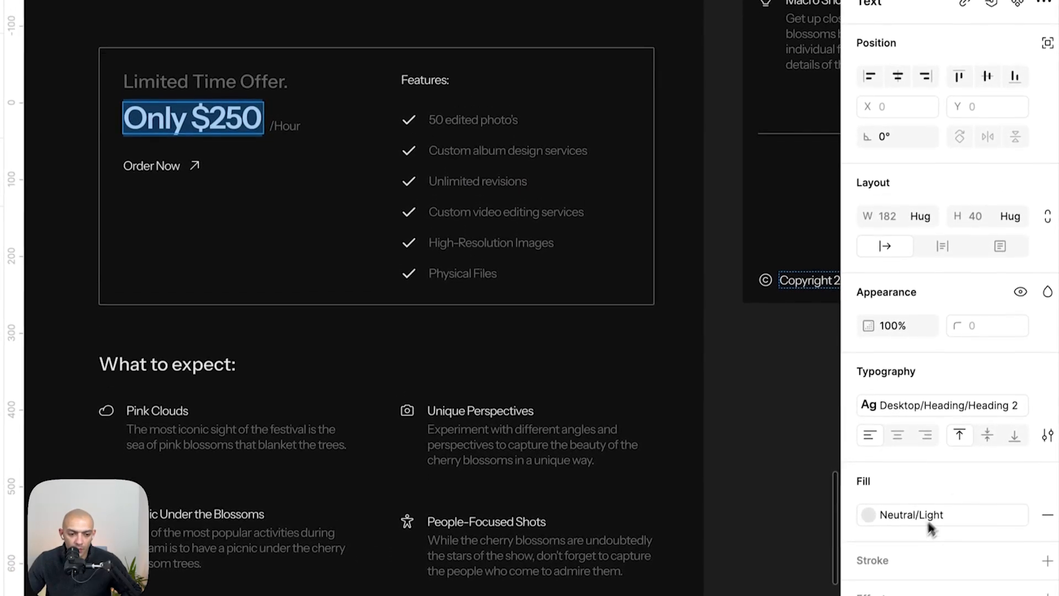
{"action": "left_click", "coordinate": [1048, 448]}
{"action": "key", "text": "super+Tab"}
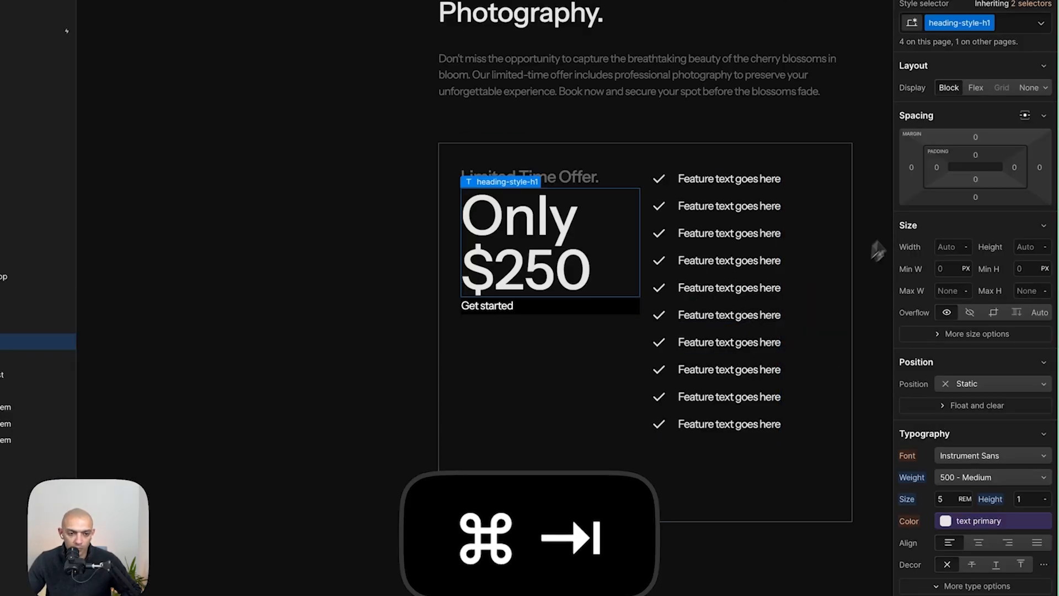
{"action": "left_click", "coordinate": [1021, 50]}
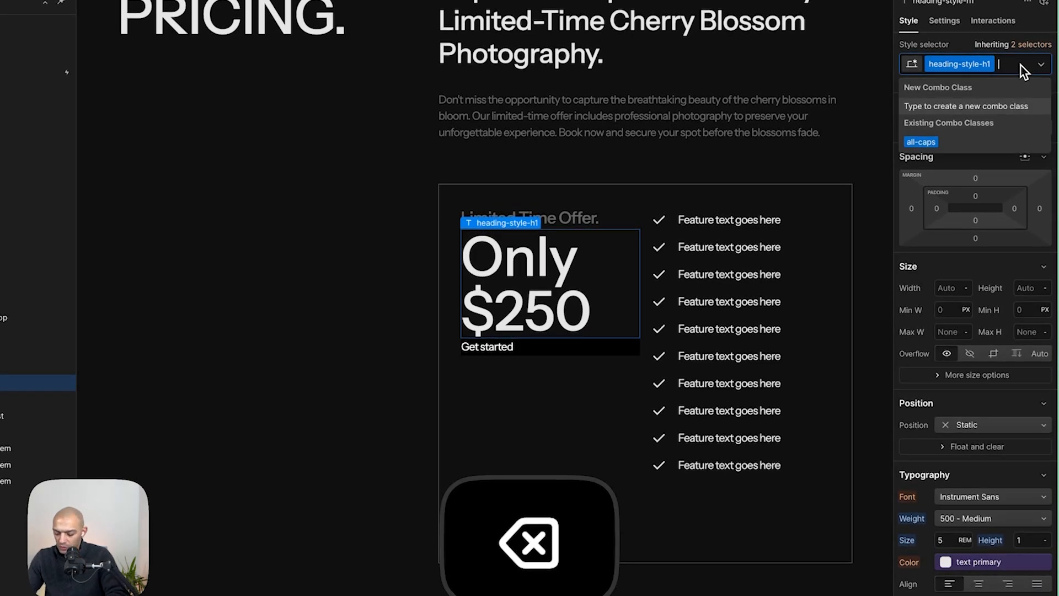
{"action": "key", "text": "BackSpace"}
{"action": "type", "text": "h3"}
{"action": "key", "text": "Down"}
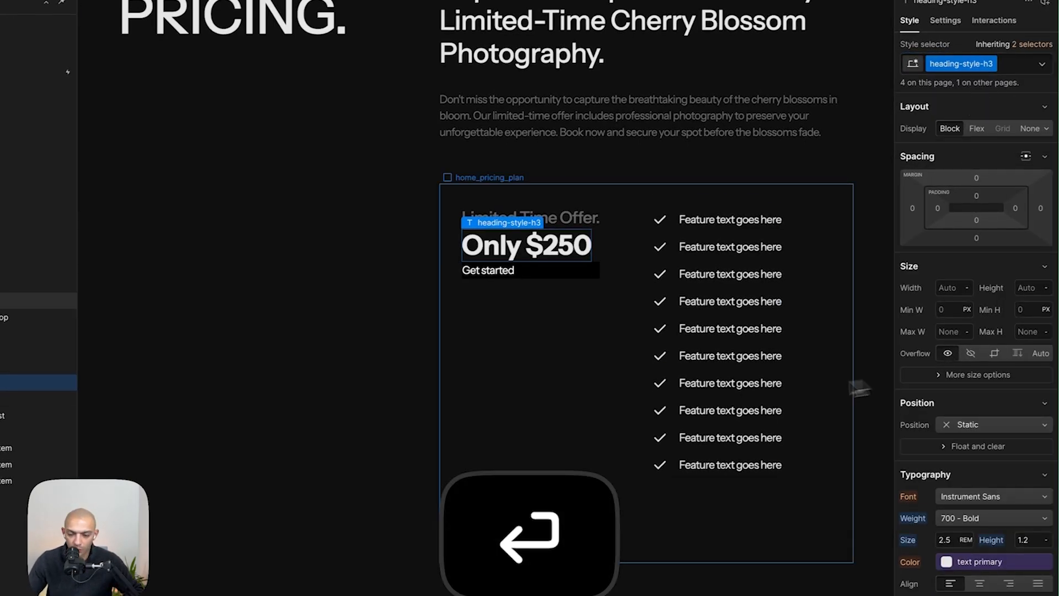
- Paste a duplicate of the price heading into pricing4_top-right
{"action": "key", "text": "a"}
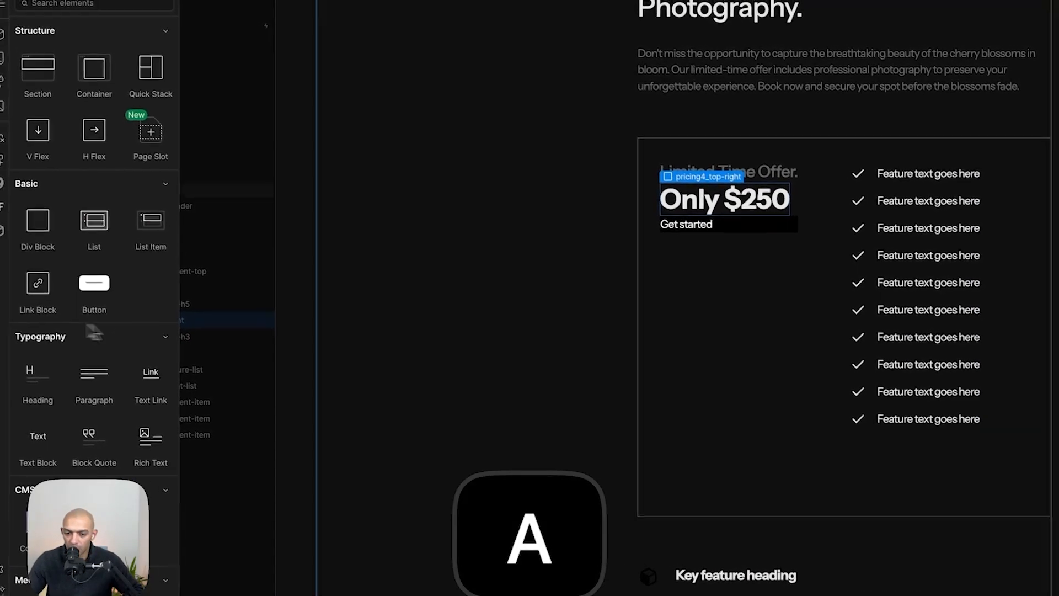
{"action": "left_click", "coordinate": [729, 195]}
{"action": "key", "text": "super+v"}
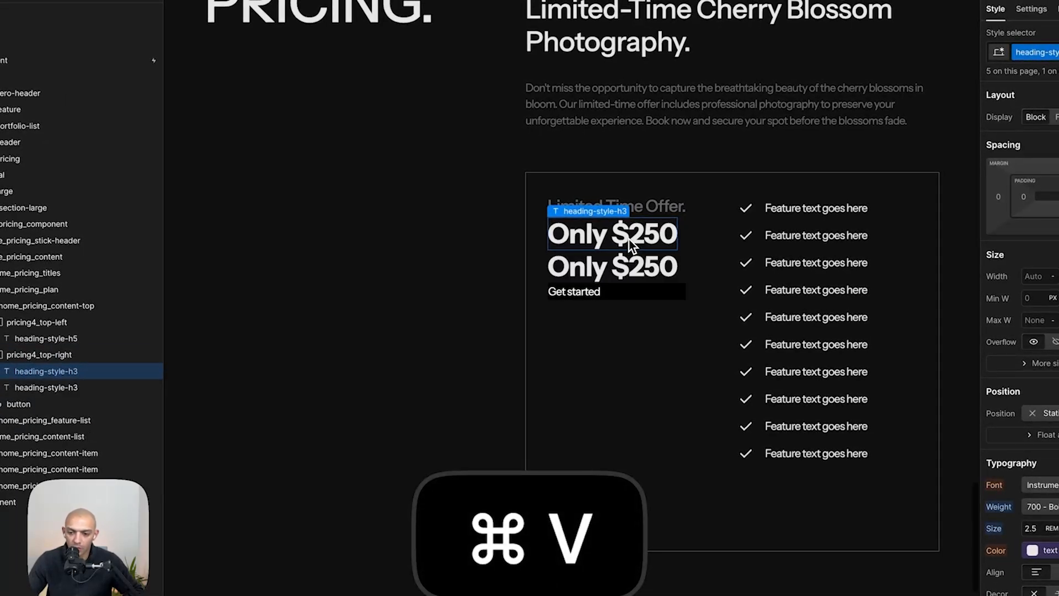
- Inspect the /Hour text's typography in the Figma mockup
{"action": "key", "text": "super+Tab"}
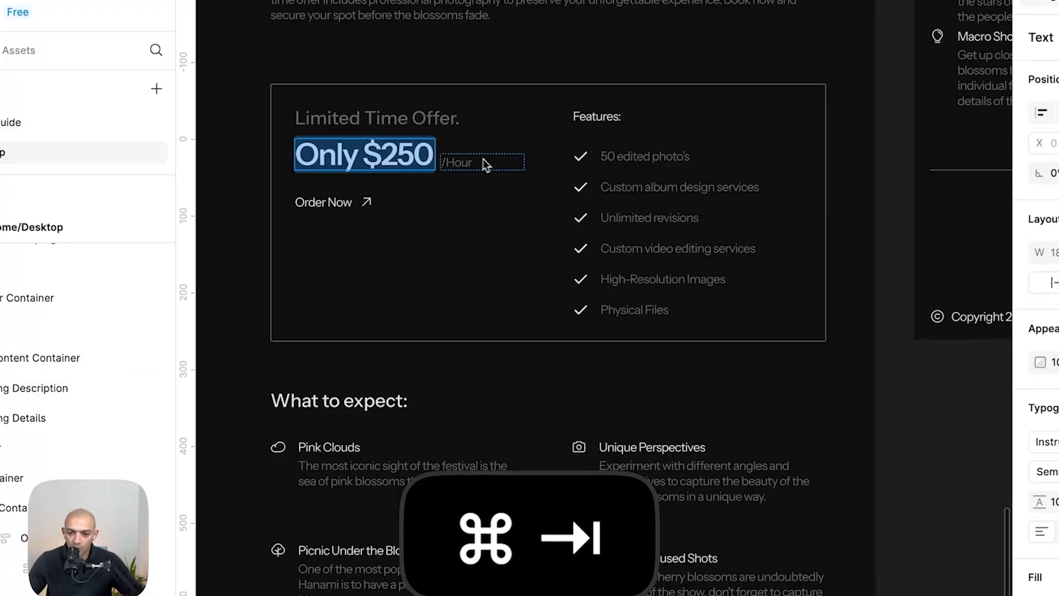
{"action": "double_click", "coordinate": [466, 160]}
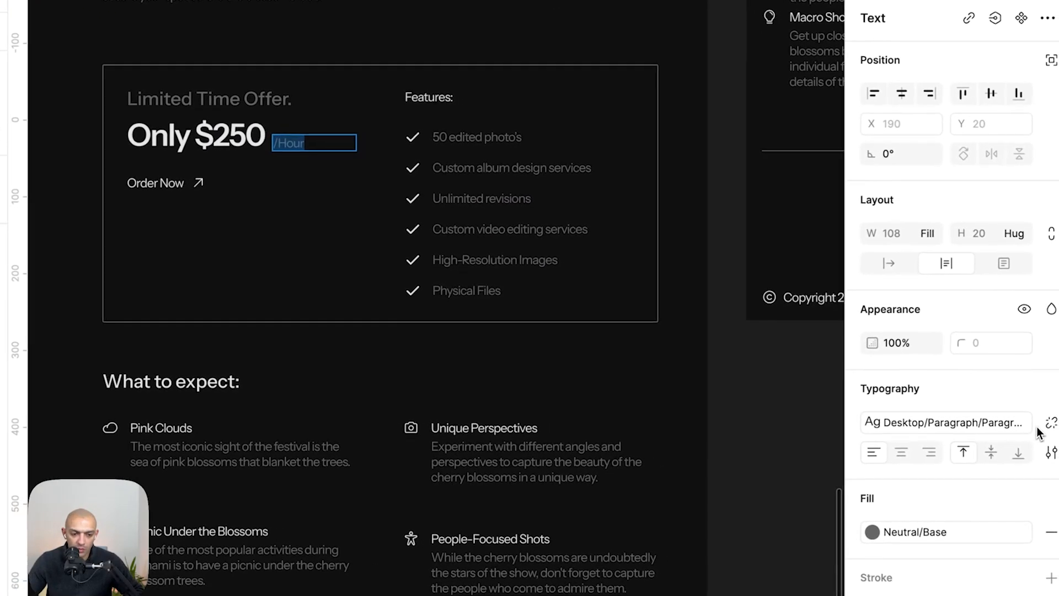
{"action": "left_click", "coordinate": [1051, 423]}
{"action": "key", "text": "super+Tab"}
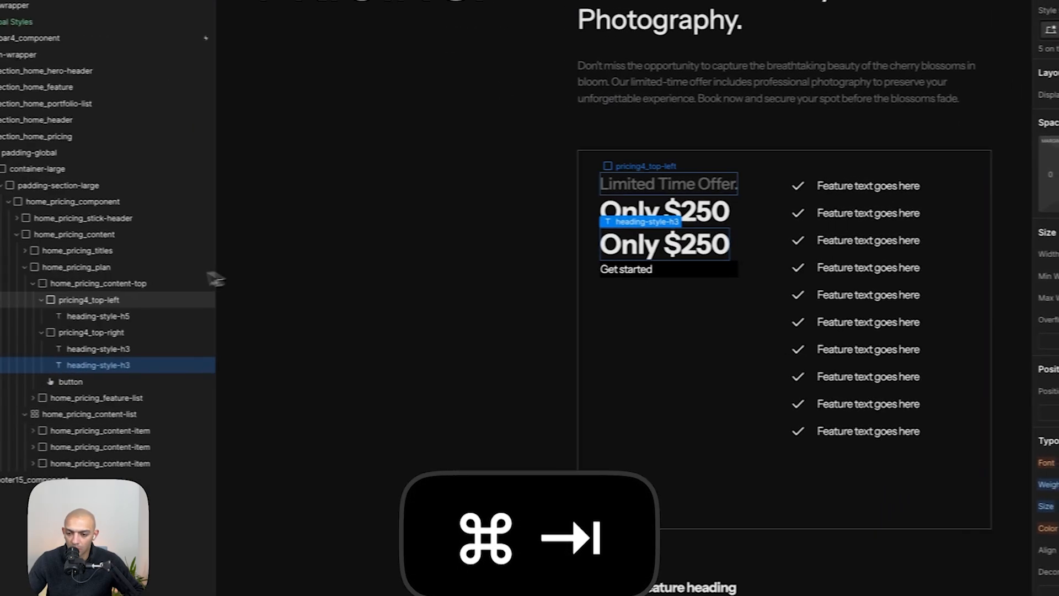
- Remove the extra price heading and add a paragraph reading /Hour inside pricing4_top-right
{"action": "key", "text": "BackSpace"}
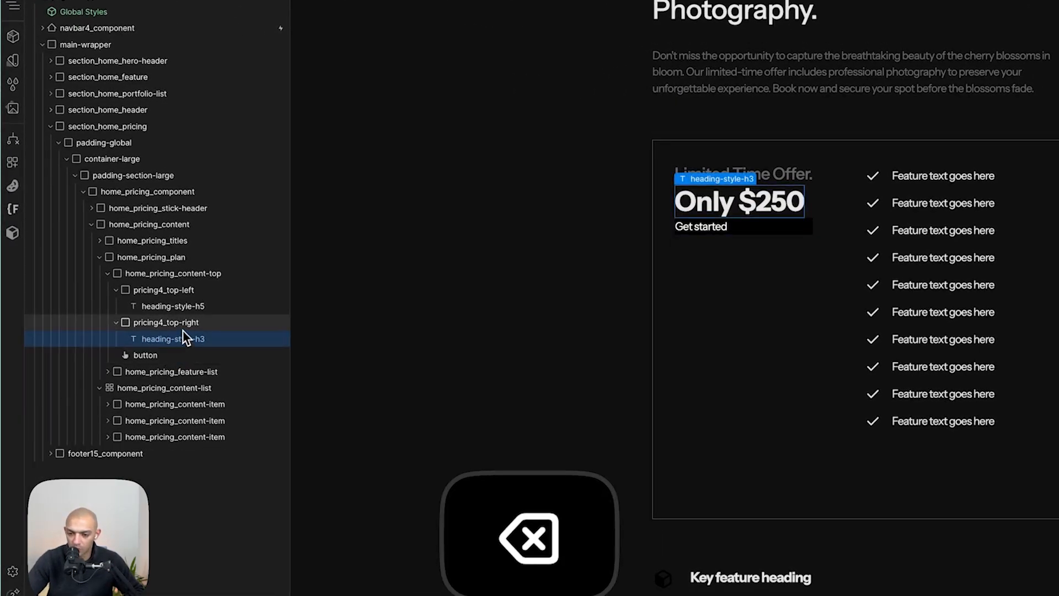
{"action": "left_click", "coordinate": [186, 324]}
{"action": "key", "text": "a"}
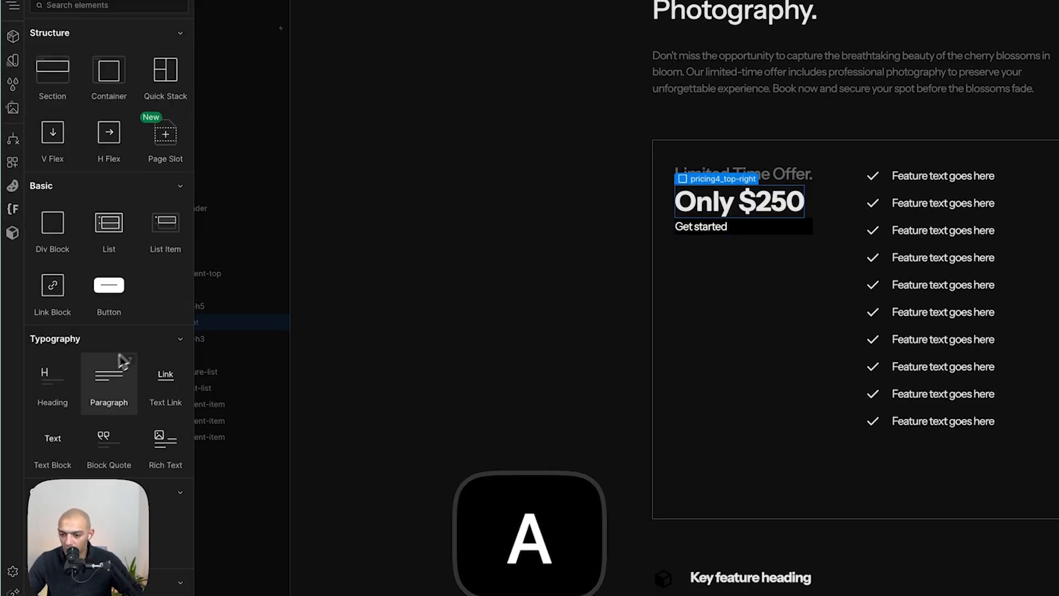
{"action": "left_click", "coordinate": [111, 387]}
{"action": "double_click", "coordinate": [621, 315]}
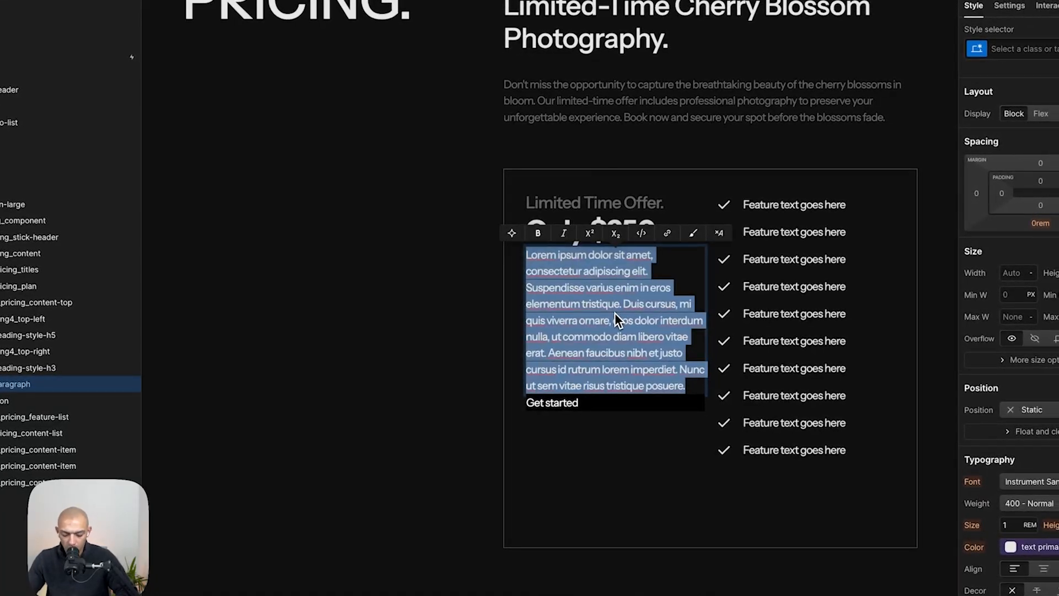
{"action": "type", "text": "/Hour"}
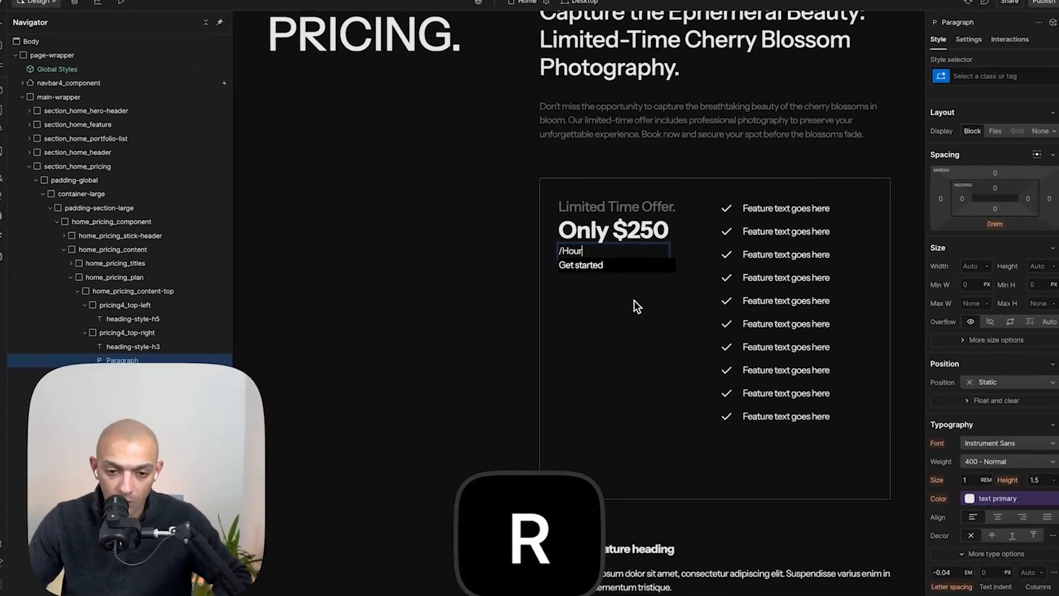
- Apply the text-color-fade class to the /Hour paragraph
{"action": "key", "text": "Escape"}
{"action": "left_click", "coordinate": [1021, 51]}
{"action": "type", "text": "text-colo-r"}
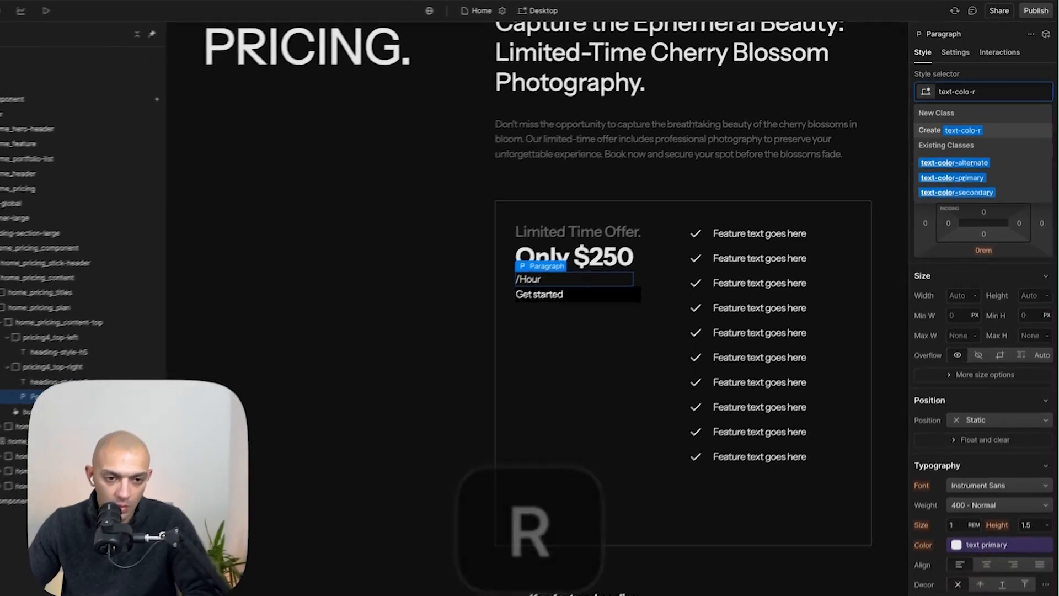
{"action": "key", "text": "Down"}
{"action": "key", "text": "Return"}
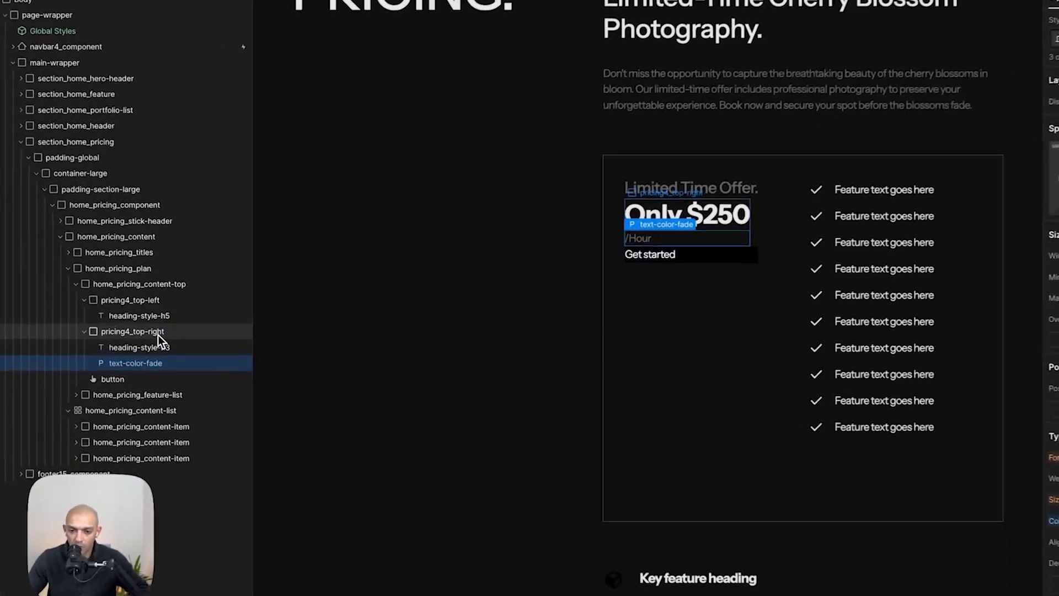
- Make pricing4_top-right a bottom-aligned flex row with an 8 px gap, matching the Figma mockup
{"action": "left_click", "coordinate": [141, 331]}
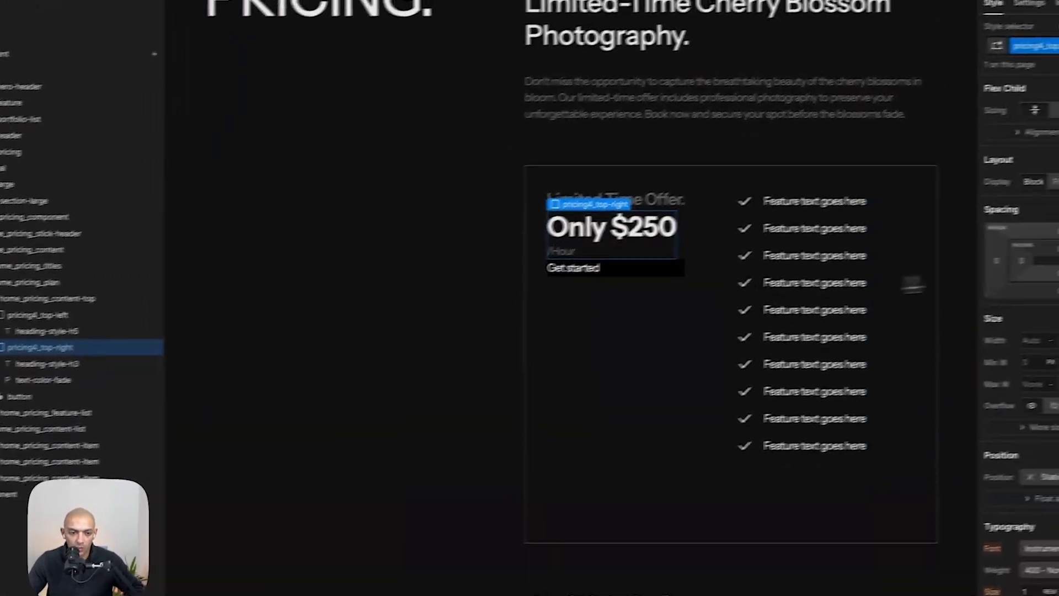
{"action": "left_click", "coordinate": [992, 192]}
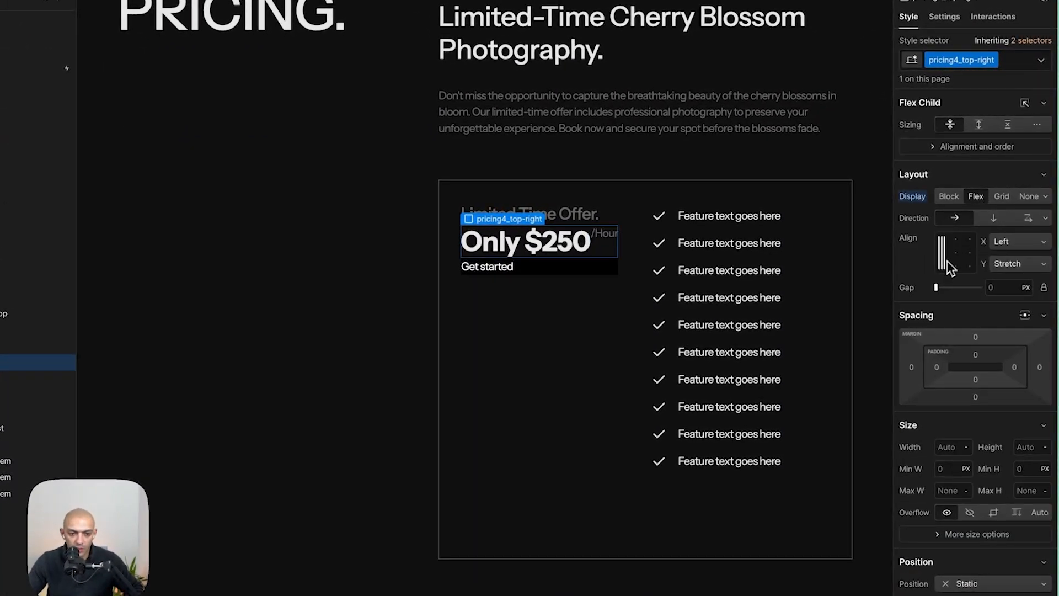
{"action": "key", "text": "super+Tab"}
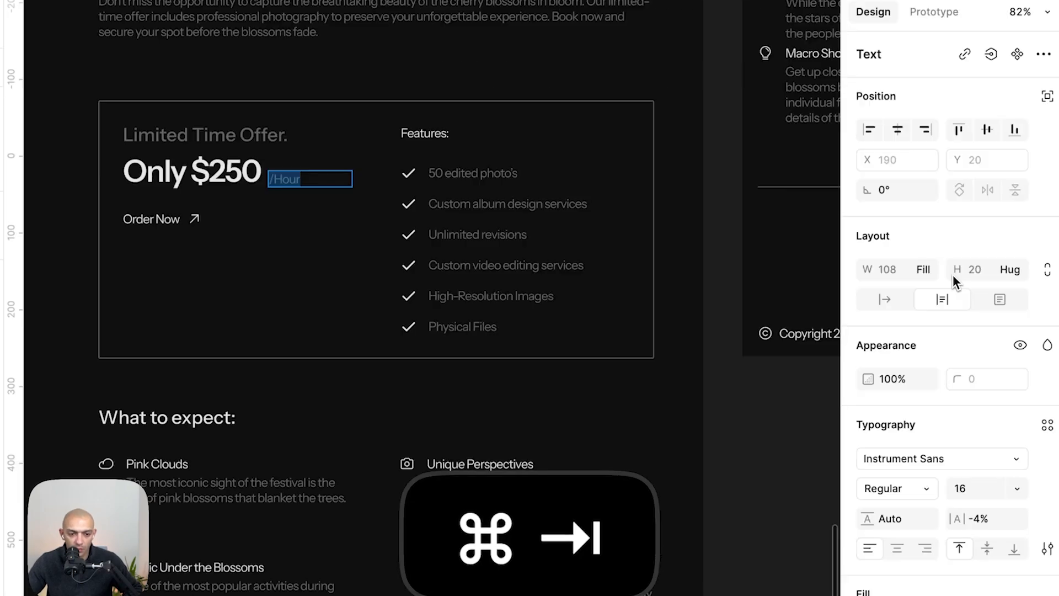
{"action": "key", "text": "Escape"}
{"action": "key", "text": "super+Tab"}
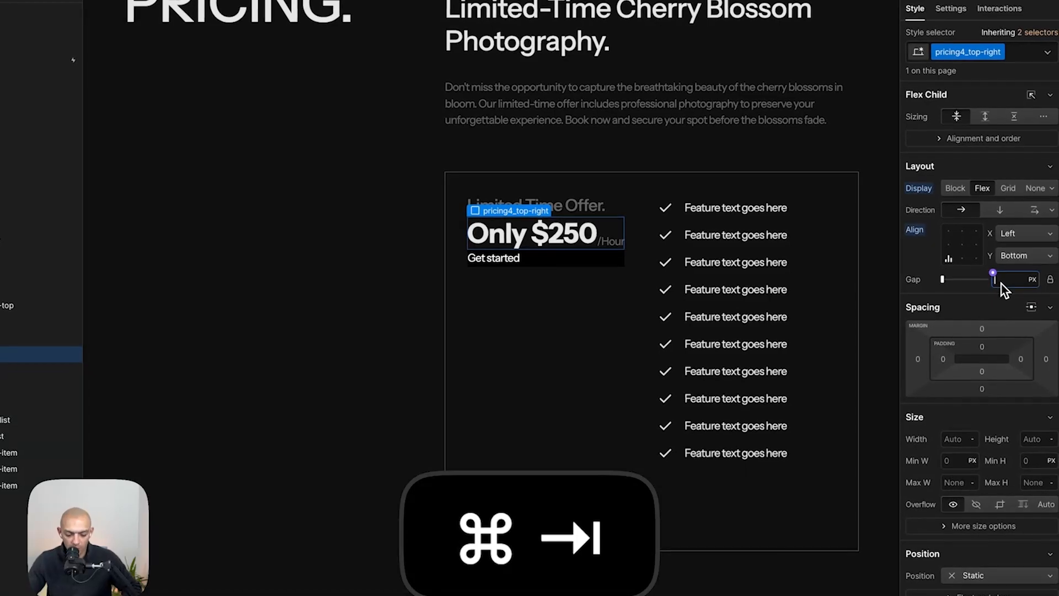
{"action": "type", "text": "8"}
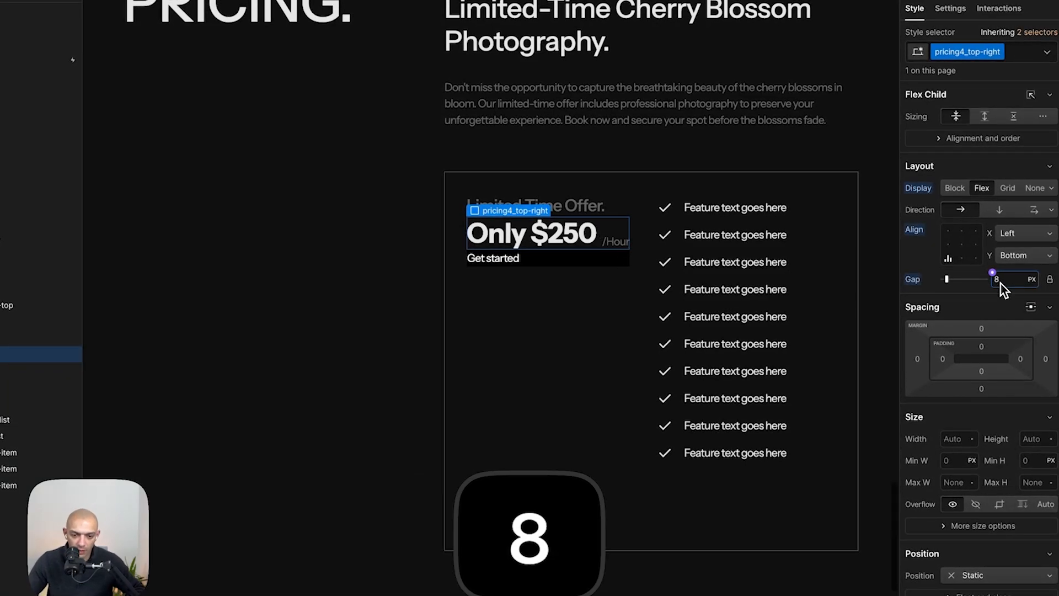
- Inspect the Order Now button in the Figma mockup
{"action": "left_click", "coordinate": [527, 345]}
{"action": "key", "text": "super+Tab"}
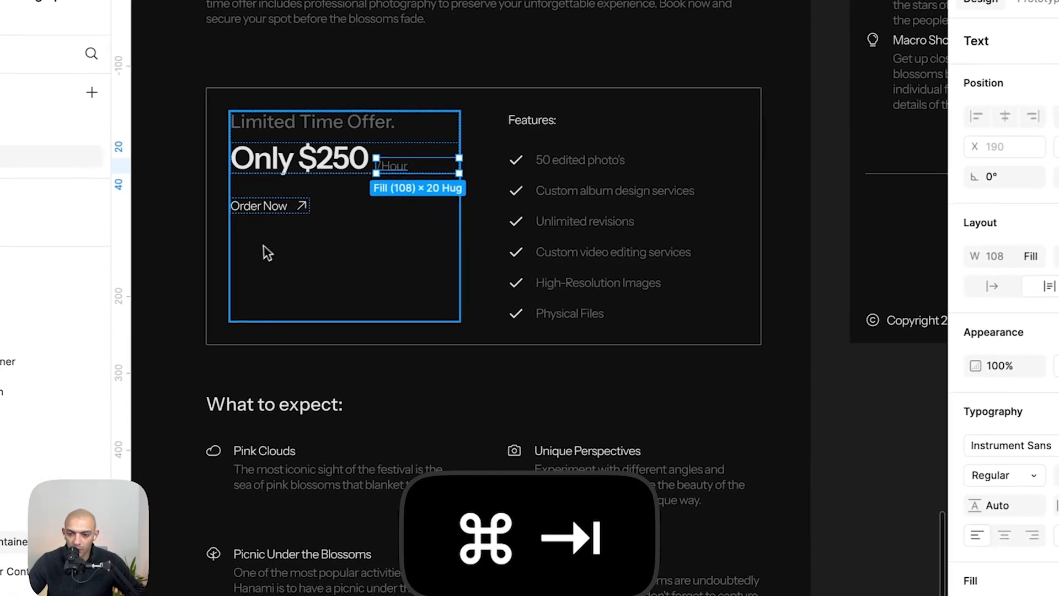
{"action": "left_click", "coordinate": [293, 212]}
{"action": "key", "text": "super+Tab"}
- Copy the Make an offer button from the header section and use it to replace the pricing Get started button
{"action": "scroll", "coordinate": [765, 267], "scroll_direction": "up", "scroll_amount": 10}
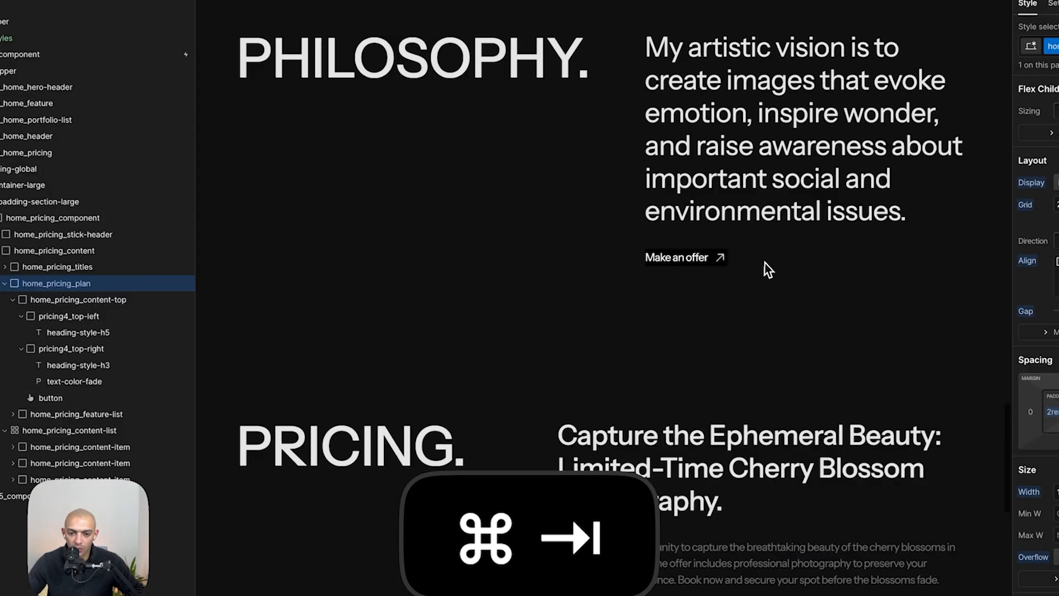
{"action": "left_click", "coordinate": [709, 389]}
{"action": "key", "text": "super+c"}
{"action": "scroll", "coordinate": [712, 387], "scroll_direction": "down", "scroll_amount": 8}
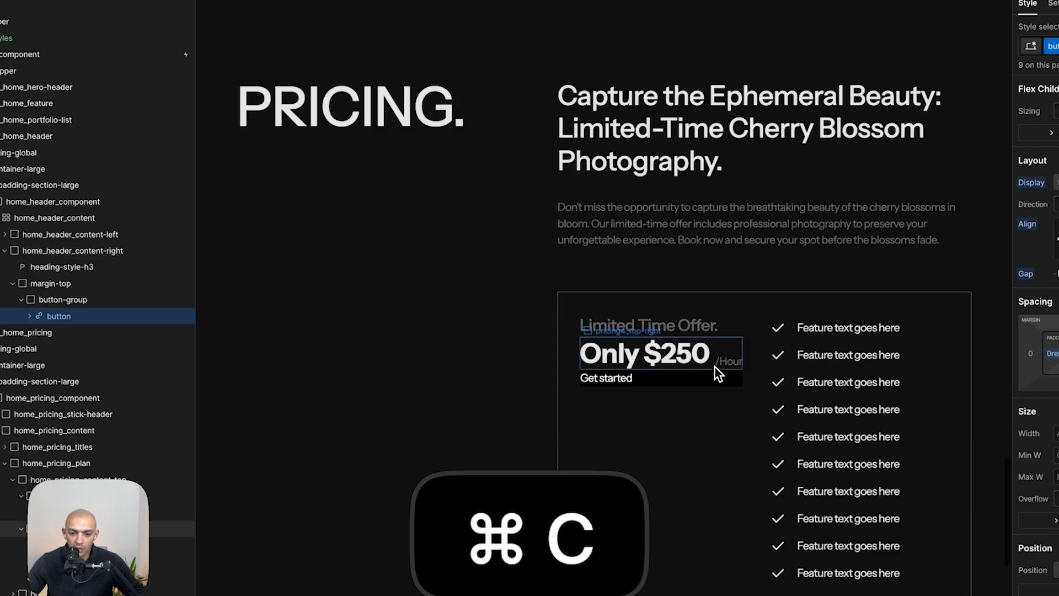
{"action": "left_click", "coordinate": [612, 382]}
{"action": "key", "text": "super+v"}
{"action": "key", "text": "alt+z"}
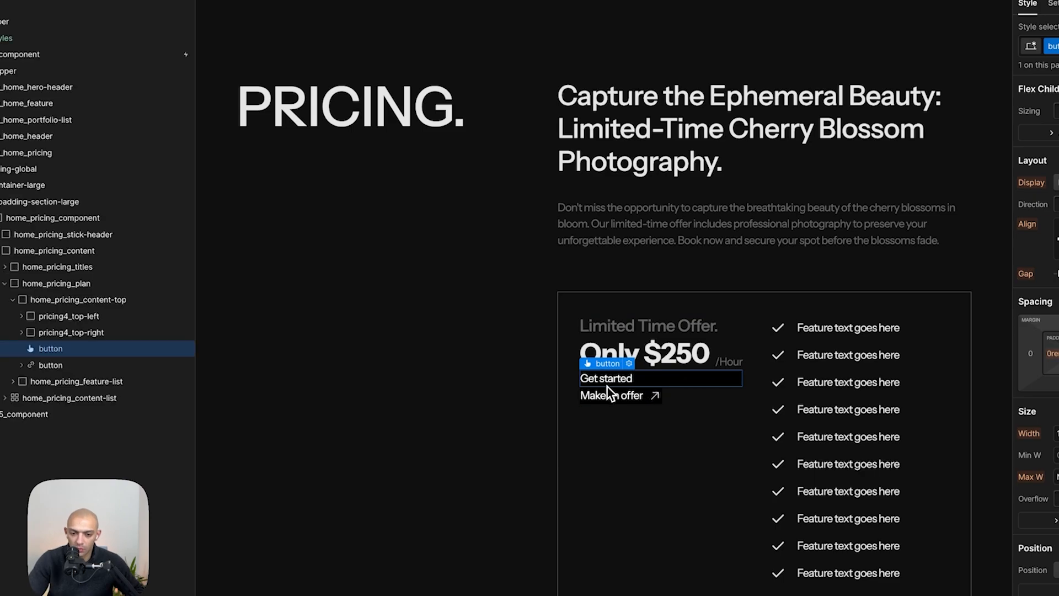
{"action": "key", "text": "BackSpace"}
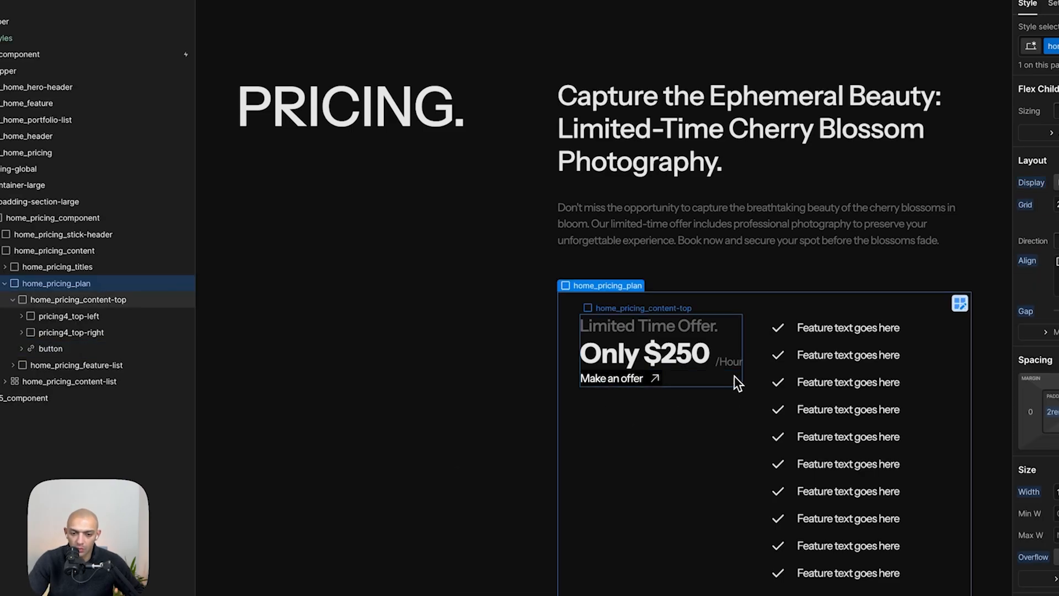
- Compare the price block's spacing with the Figma mockup
{"action": "left_click", "coordinate": [725, 379]}
{"action": "key", "text": "super+Tab"}
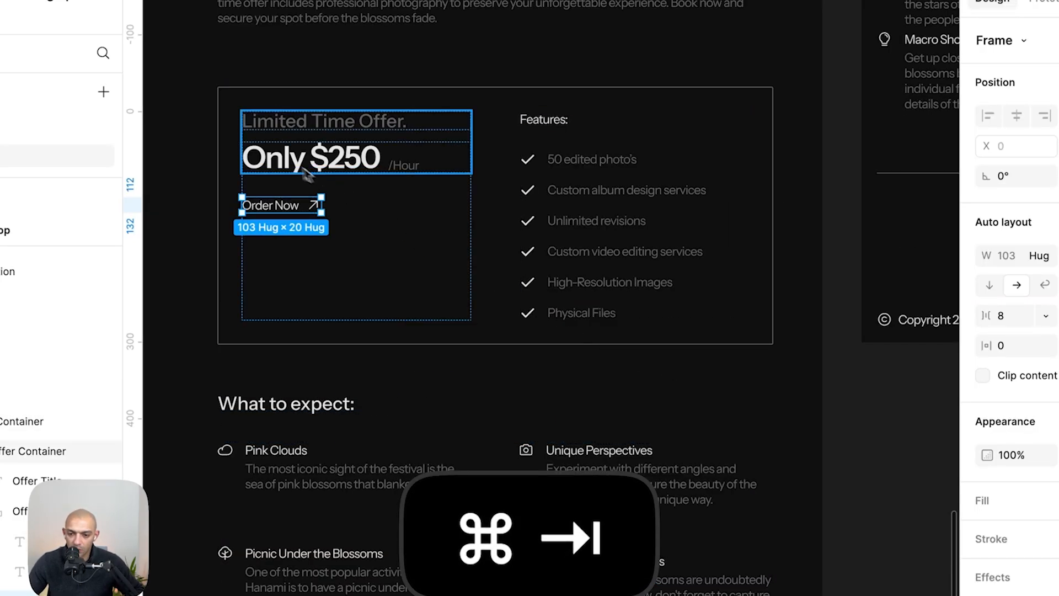
{"action": "left_click", "coordinate": [265, 155]}
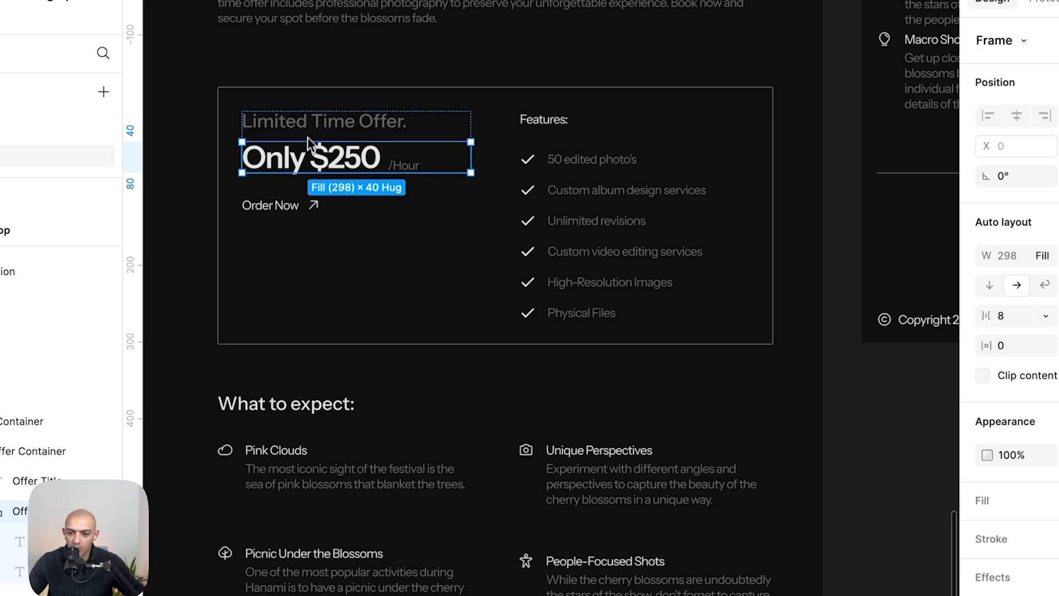
{"action": "key", "text": "super+Tab"}
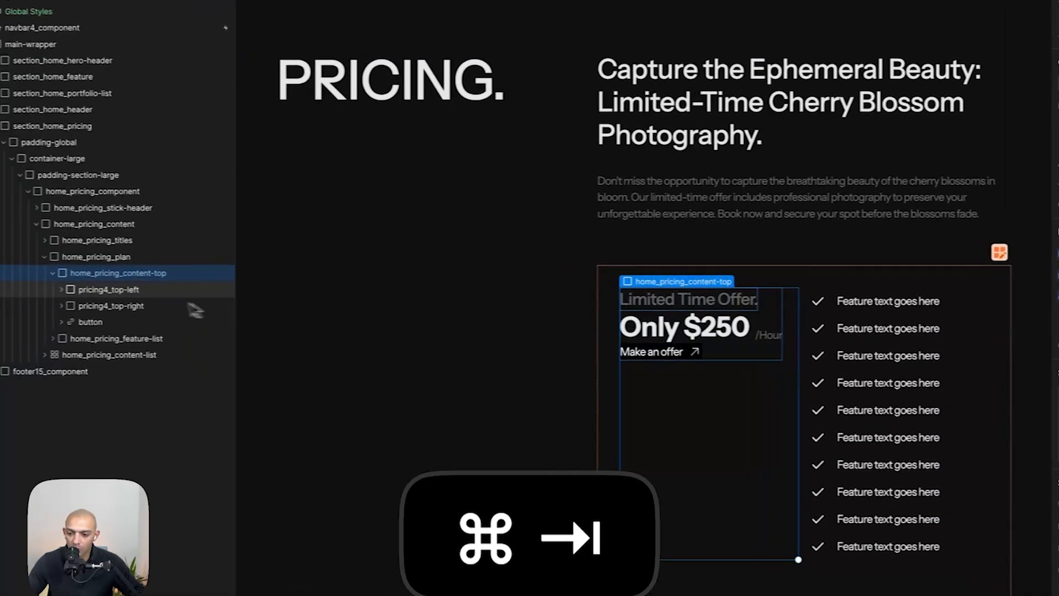
- Move pricing4_top-right inside pricing4_top-left, below the heading
{"action": "left_click", "coordinate": [16, 297]}
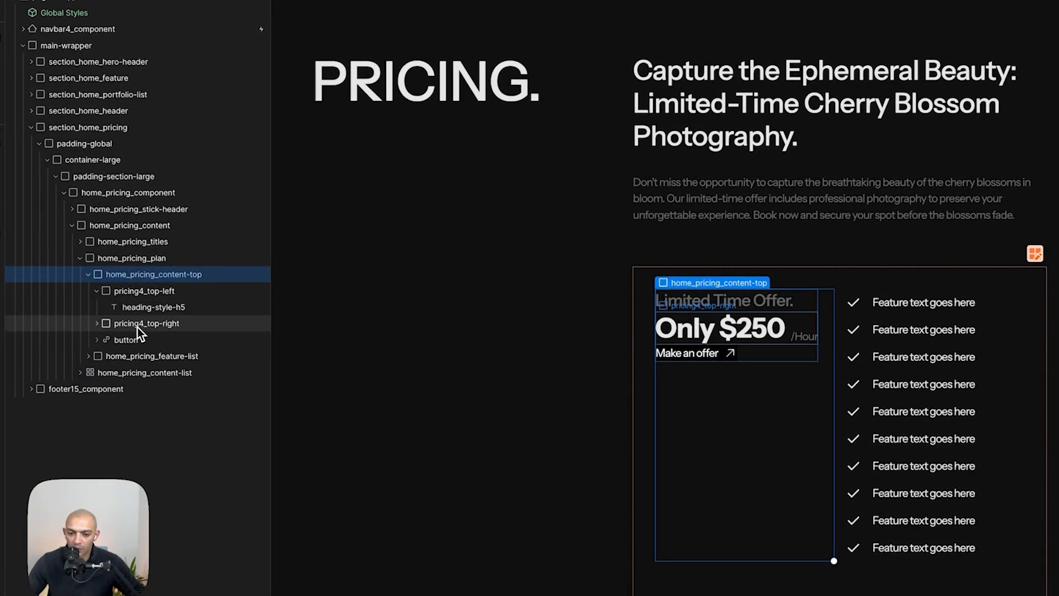
{"action": "left_click", "coordinate": [137, 326]}
{"action": "left_click", "coordinate": [96, 291]}
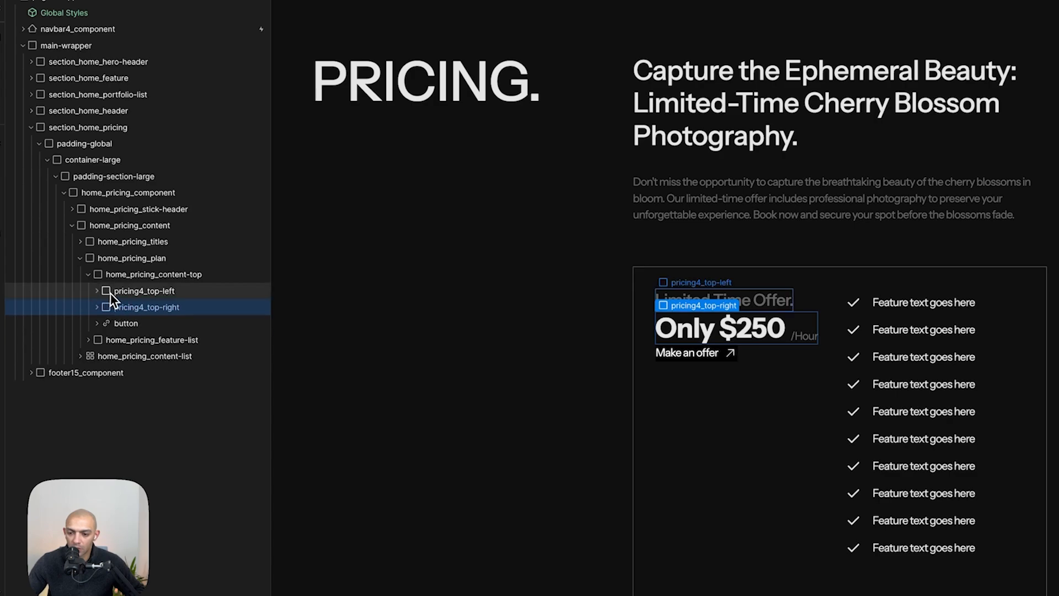
{"action": "left_click", "coordinate": [100, 293]}
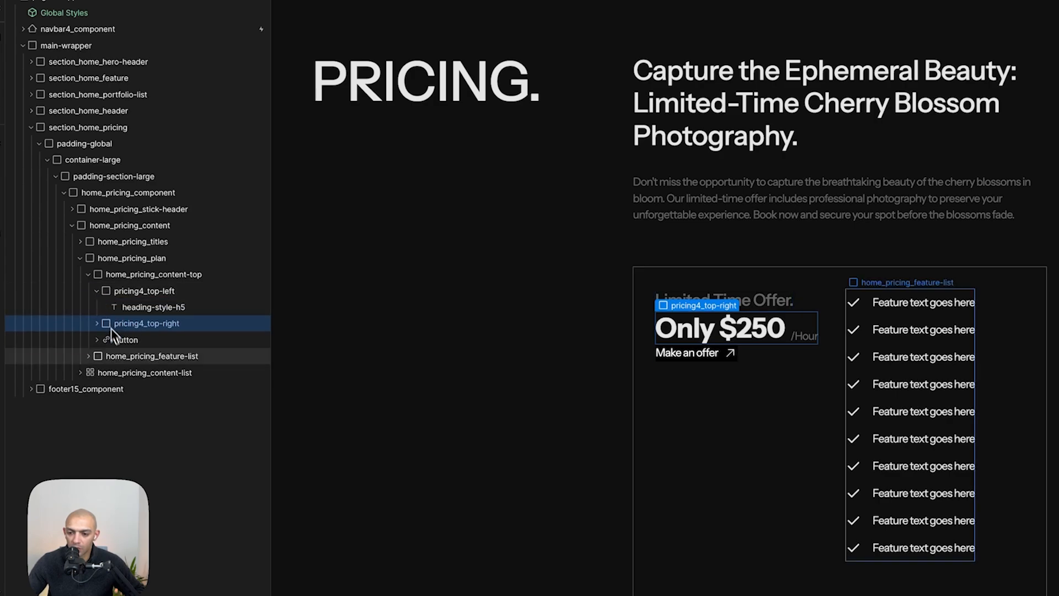
{"action": "left_click_drag", "start_coordinate": [145, 331], "coordinate": [229, 303]}
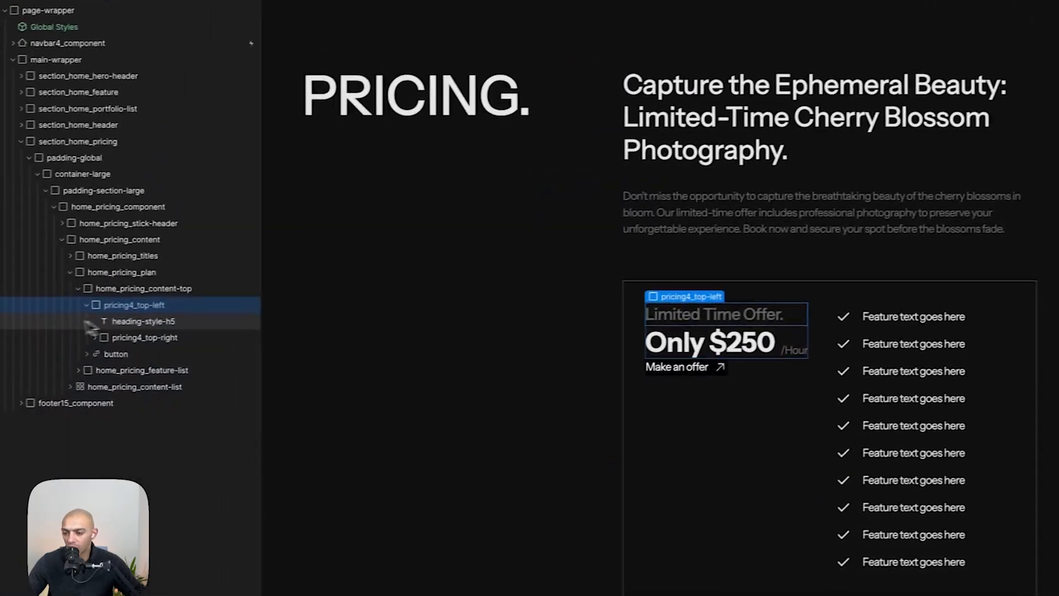
- Add a div block between the heading and the price row and give it the spacer-xsmall class
{"action": "key", "text": "a"}
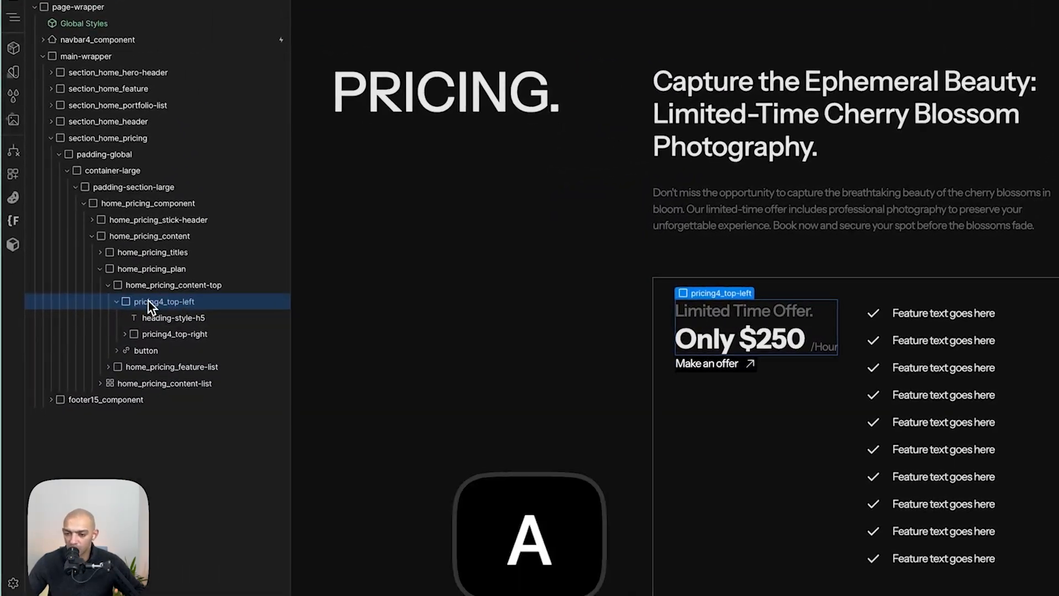
{"action": "left_click", "coordinate": [36, 261]}
{"action": "left_click_drag", "start_coordinate": [179, 340], "coordinate": [183, 323]}
{"action": "left_click", "coordinate": [1041, 105]}
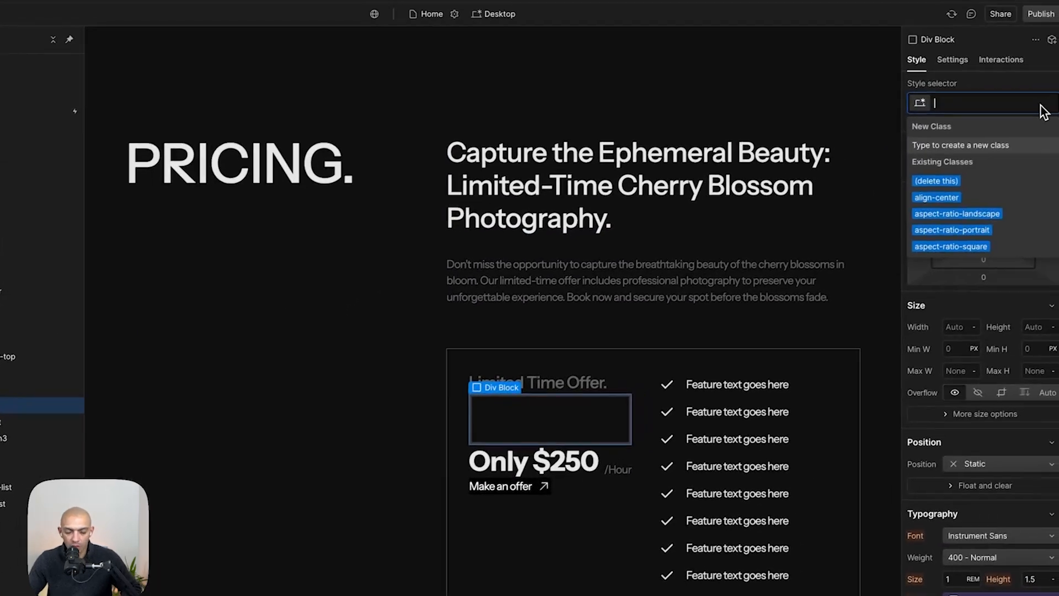
{"action": "type", "text": "spacer"}
{"action": "key", "text": "BackSpace"}
{"action": "key", "text": "BackSpace"}
{"action": "key", "text": "BackSpace"}
{"action": "key", "text": "BackSpace"}
{"action": "key", "text": "BackSpace"}
{"action": "key", "text": "BackSpace"}
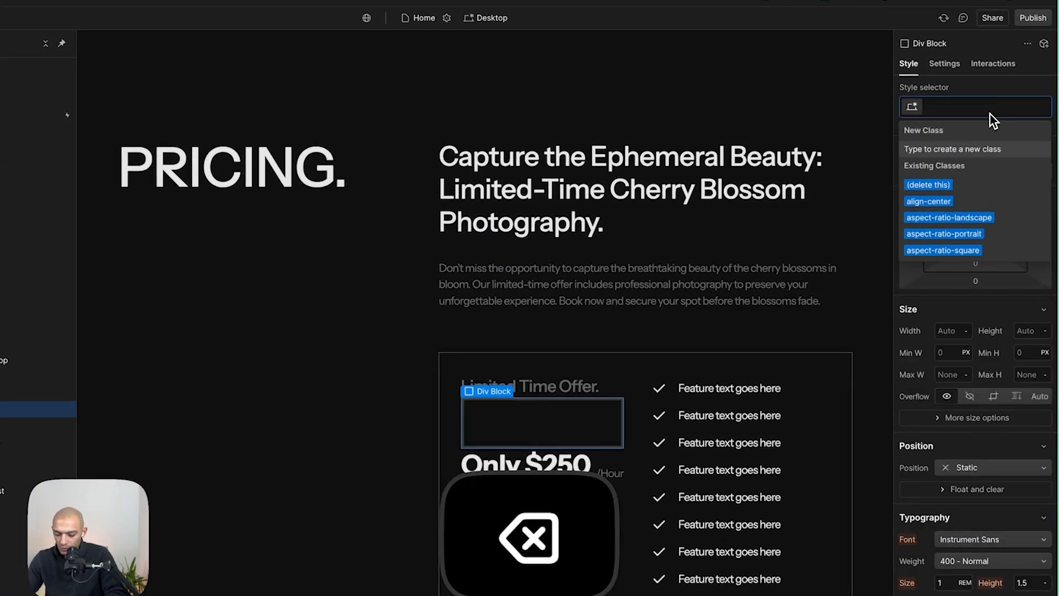
{"action": "type", "text": "spacer-xs"}
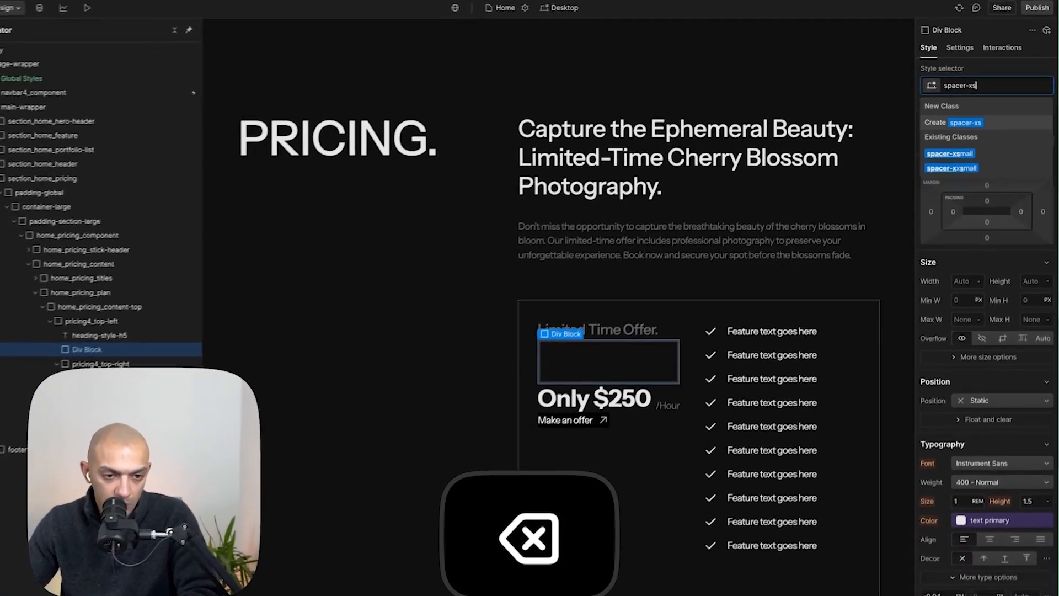
{"action": "key", "text": "Down"}
{"action": "key", "text": "Return"}
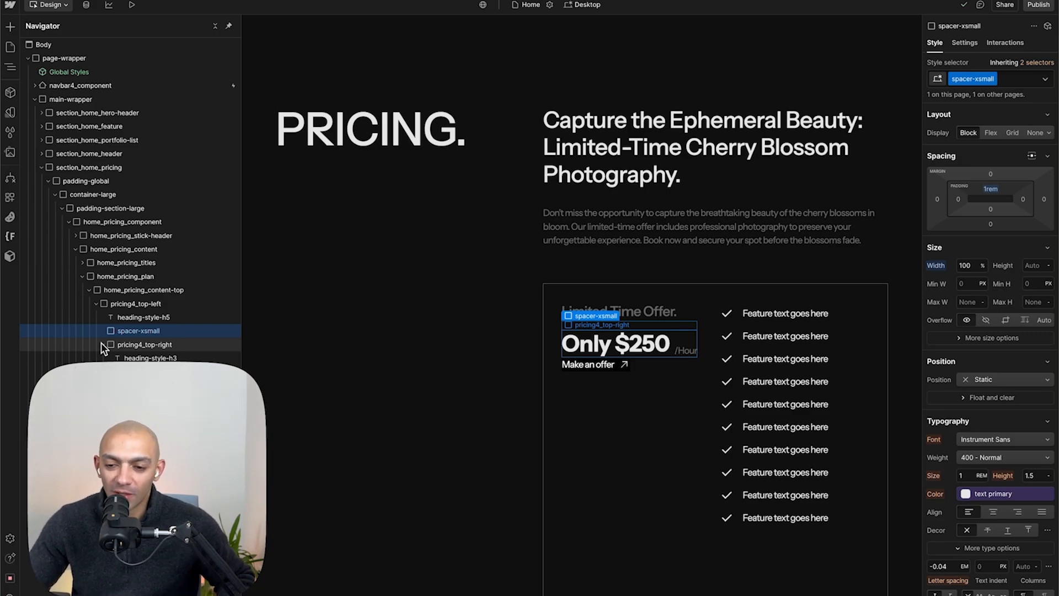
- Duplicate the spacer-xsmall block and place the copy between the price row and the button
{"action": "key", "text": "w"}
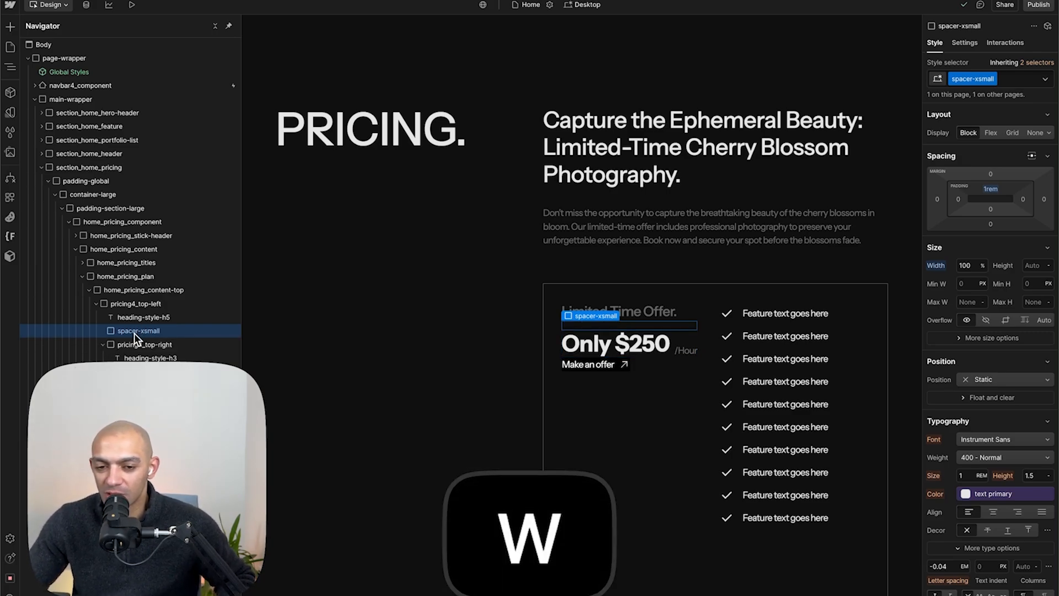
{"action": "key", "text": "Escape"}
{"action": "left_click", "coordinate": [134, 331]}
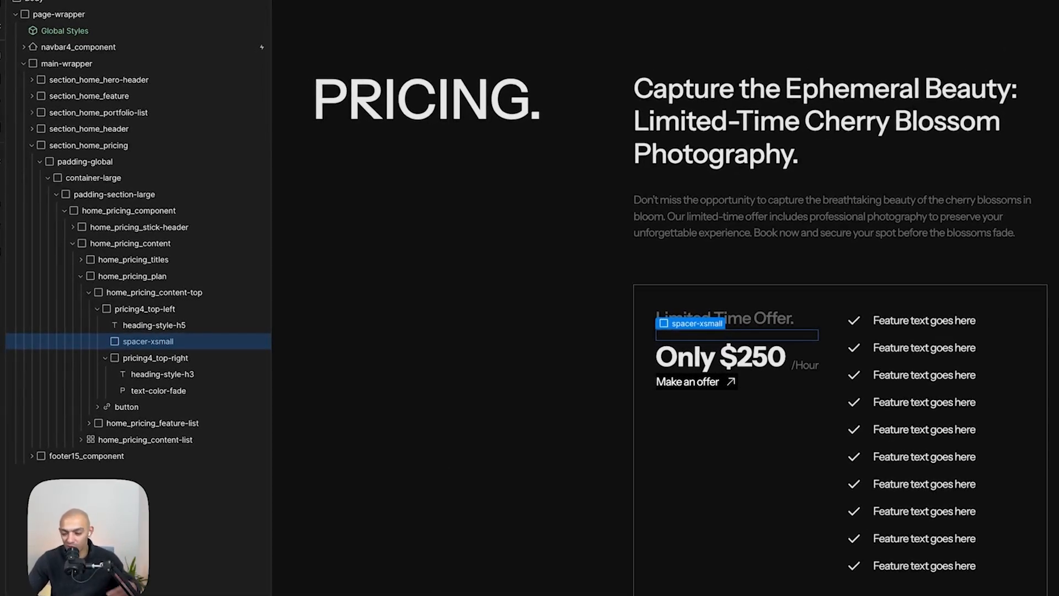
{"action": "key", "text": "super+d"}
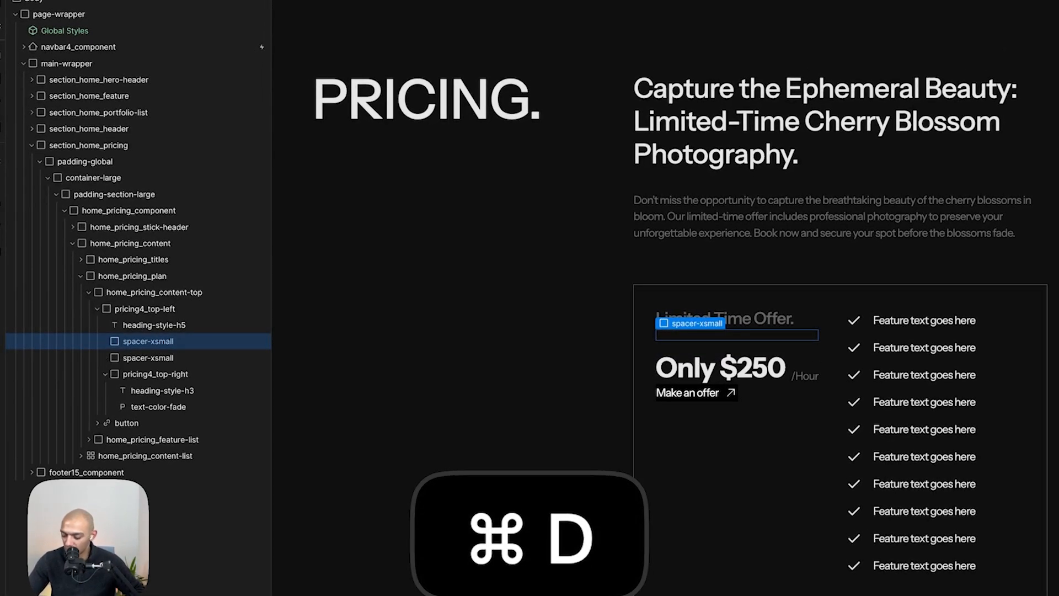
{"action": "left_click_drag", "start_coordinate": [144, 357], "coordinate": [154, 408]}
- Check the button spacing in Figma and change the lower spacer's class to spacer-medium
{"action": "key", "text": "super+Tab"}
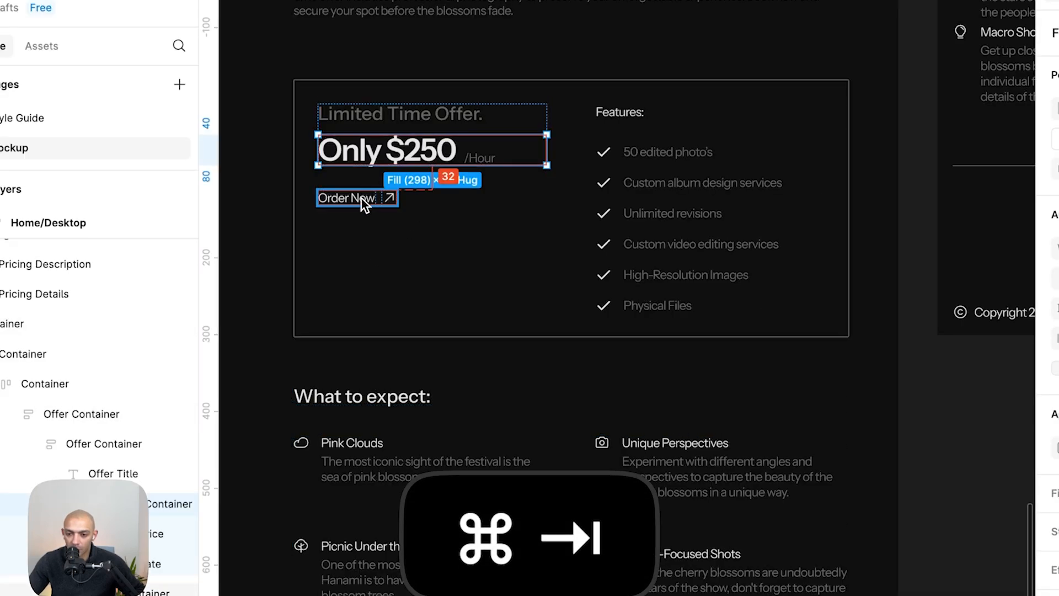
{"action": "key", "text": "super+Tab"}
{"action": "left_click", "coordinate": [1040, 109]}
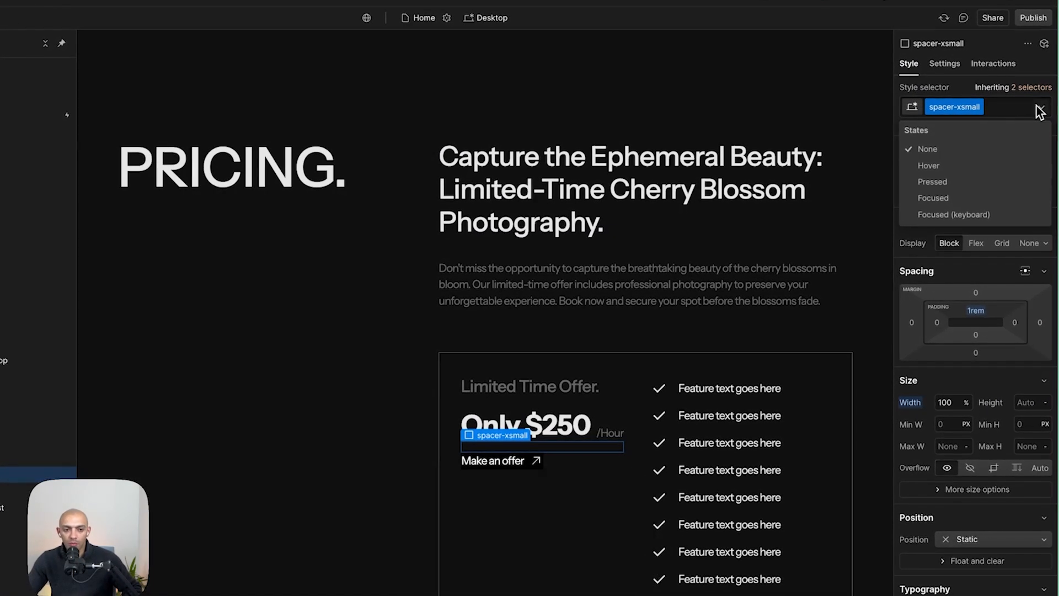
{"action": "left_click", "coordinate": [1024, 107]}
{"action": "left_click", "coordinate": [1024, 107]}
{"action": "key", "text": "BackSpace"}
{"action": "type", "text": "spacer"}
{"action": "key", "text": "Down"}
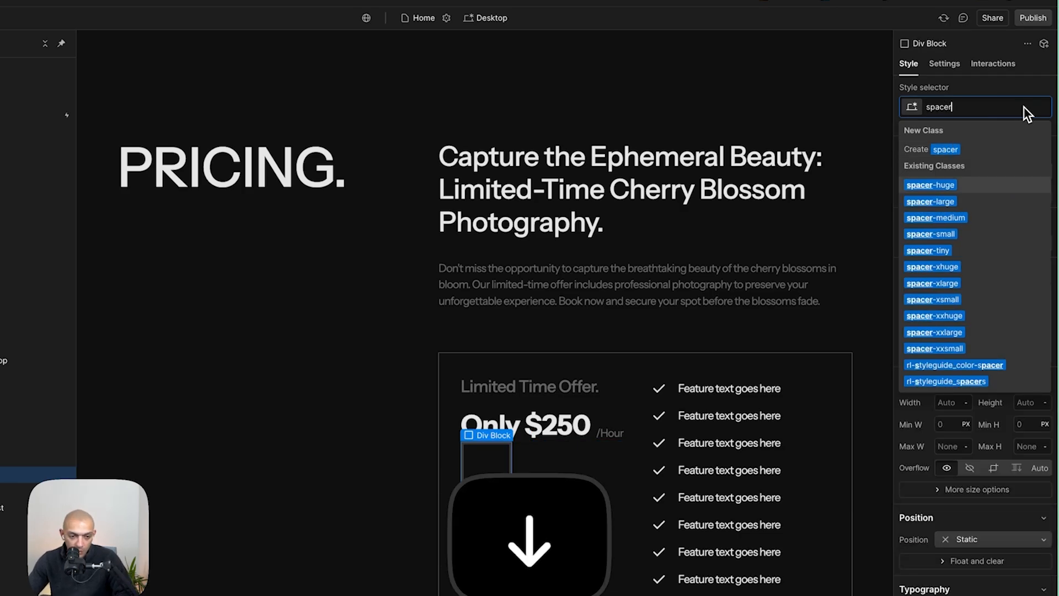
{"action": "key", "text": "Down"}
{"action": "key", "text": "Down"}
{"action": "key", "text": "Return"}
- Calculate 32/16 with the system search calculator to convert the pixel spacing to rem
{"action": "key", "text": "super+space"}
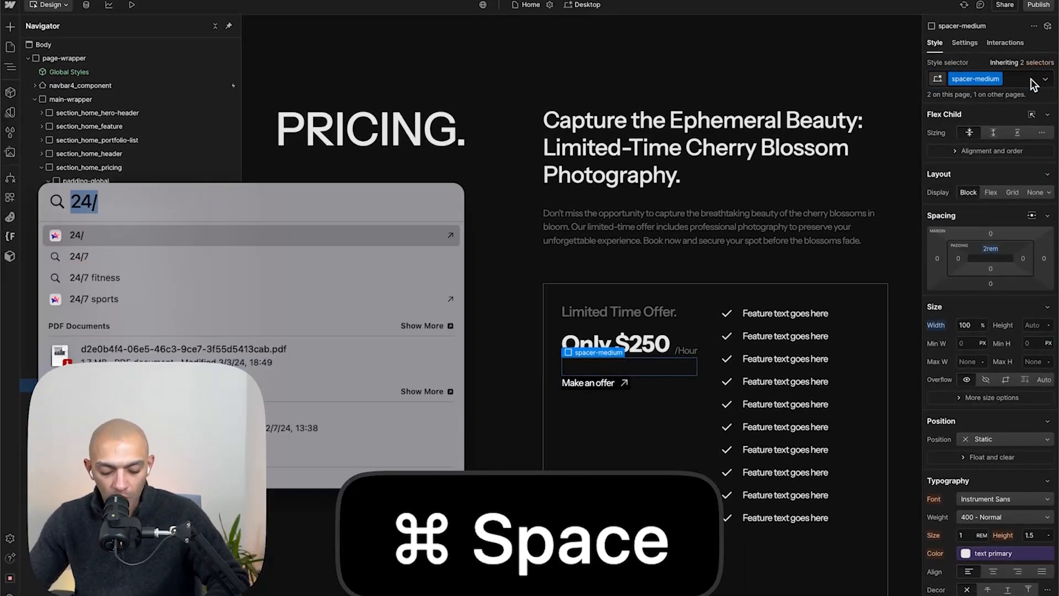
{"action": "type", "text": "16/"}
{"action": "key", "text": "super+a"}
{"action": "type", "text": "32/16"}
{"action": "key", "text": "Escape"}
{"action": "key", "text": "Escape"}
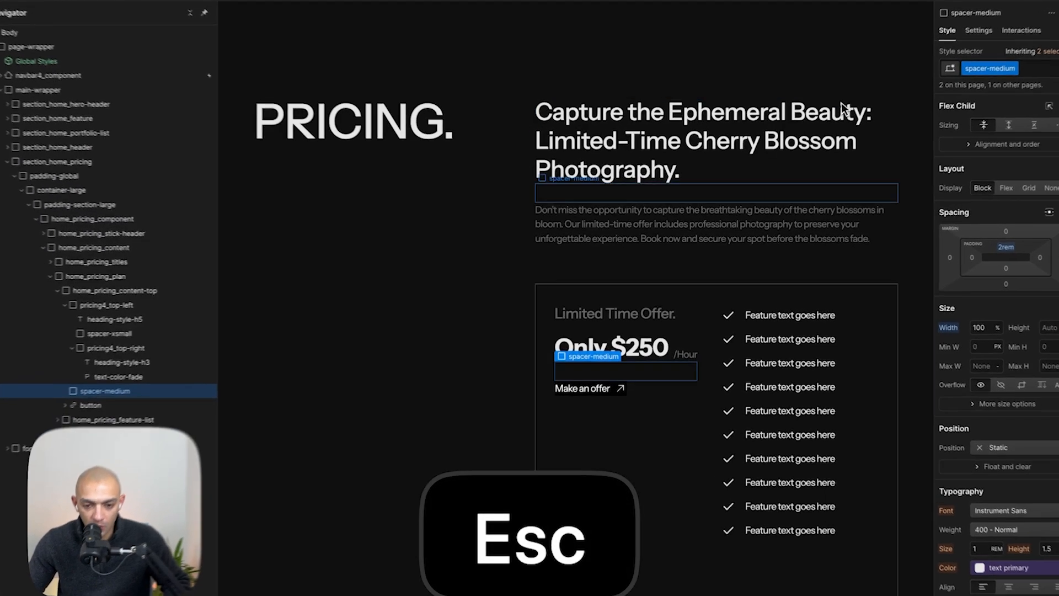
- Copy the '50 edited photo's' feature text from Figma into the first pricing feature item
{"action": "left_click", "coordinate": [657, 344]}
{"action": "key", "text": "super+Tab"}
{"action": "double_click", "coordinate": [552, 157]}
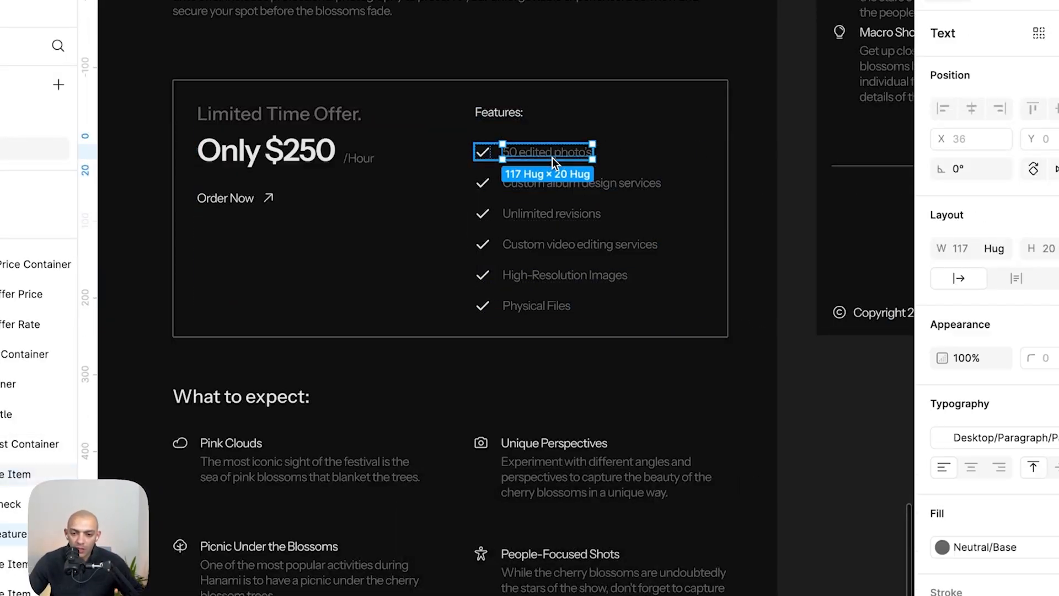
{"action": "double_click", "coordinate": [551, 157]}
{"action": "key", "text": "super+c"}
{"action": "key", "text": "super+Tab"}
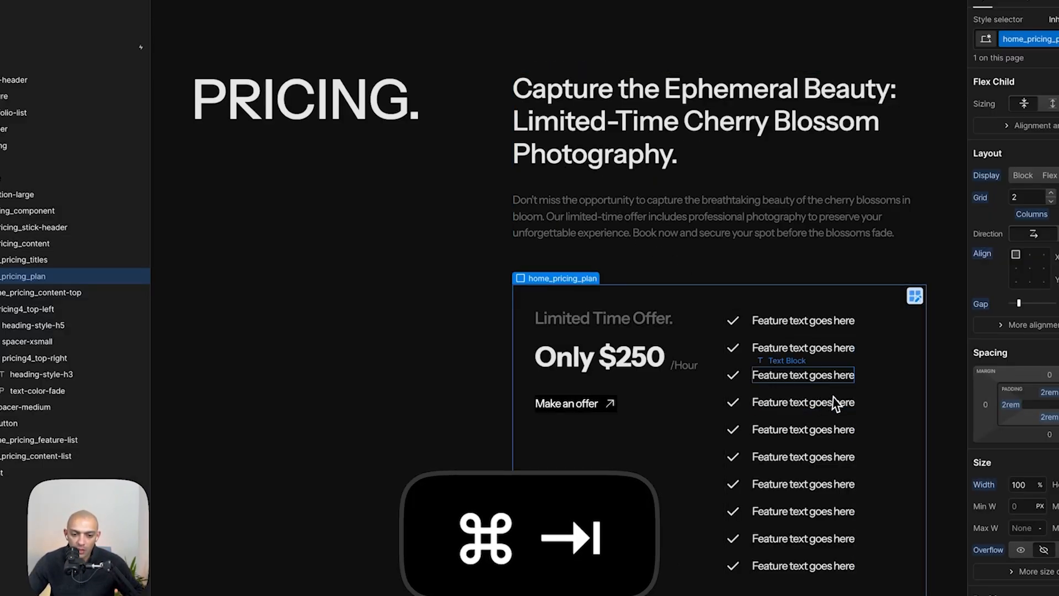
{"action": "left_click", "coordinate": [828, 331]}
{"action": "double_click", "coordinate": [836, 325]}
{"action": "key", "text": "super+v"}
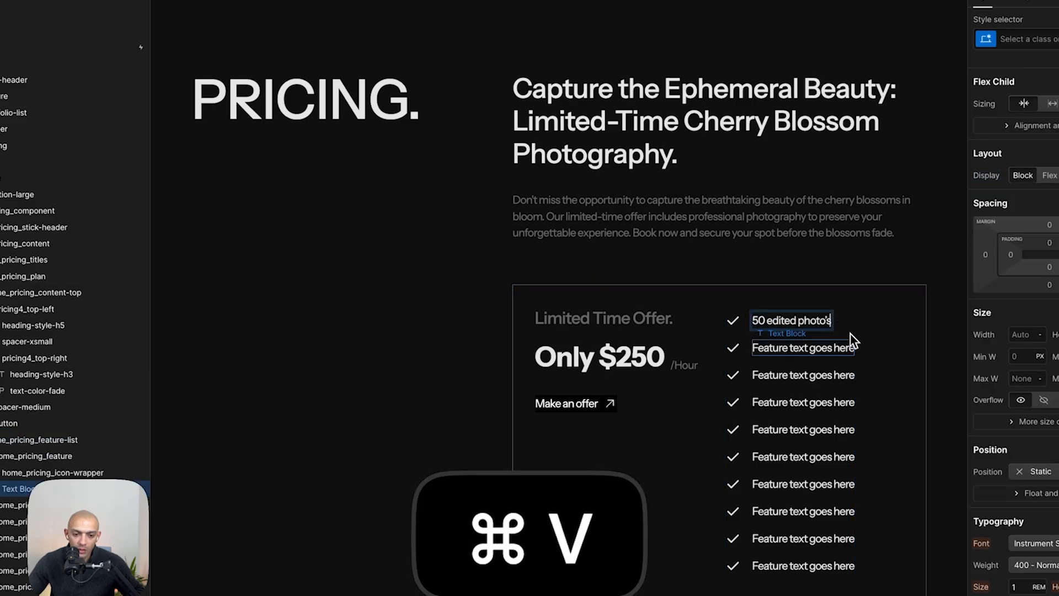
- Copy the remaining Figma feature texts into the next pricing feature items, through 'Physical Files'
{"action": "key", "text": "super+Tab"}
{"action": "double_click", "coordinate": [617, 189]}
{"action": "key", "text": "super+c"}
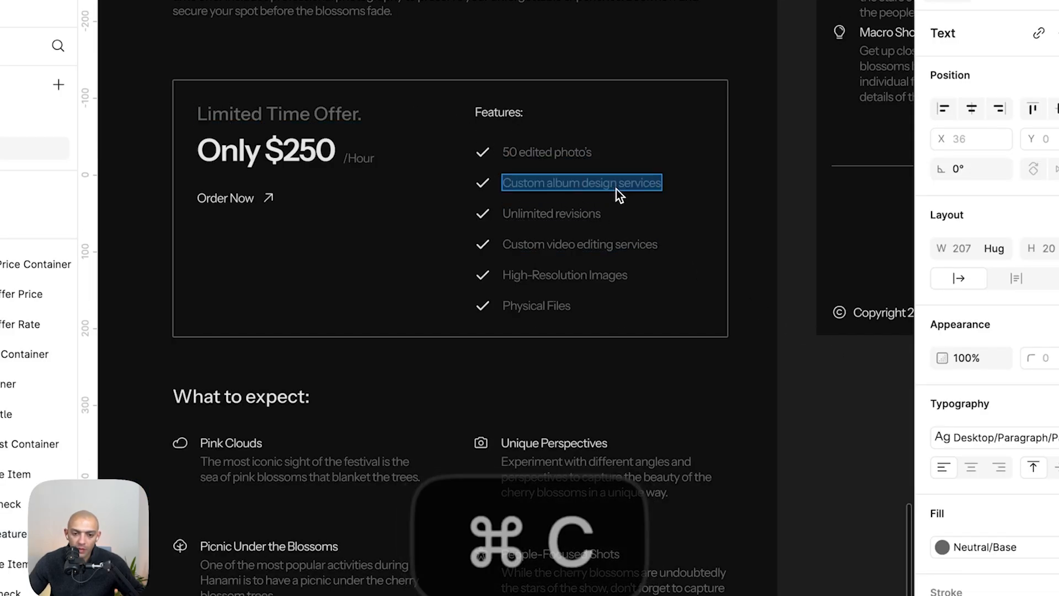
{"action": "key", "text": "super+Tab"}
{"action": "key", "text": "super+Tab"}
{"action": "key", "text": "super+Tab"}
{"action": "key", "text": "super+Tab"}
{"action": "double_click", "coordinate": [543, 243]}
{"action": "key", "text": "super+Tab"}
{"action": "key", "text": "super+Tab"}
{"action": "double_click", "coordinate": [554, 280]}
{"action": "key", "text": "super+c"}
{"action": "key", "text": "super+Tab"}
{"action": "double_click", "coordinate": [767, 439]}
{"action": "key", "text": "super+v"}
{"action": "key", "text": "super+Tab"}
{"action": "double_click", "coordinate": [552, 292]}
{"action": "key", "text": "super+c"}
{"action": "key", "text": "super+Tab"}
- Apply the text-color-fade class to the first feature text block
{"action": "left_click", "coordinate": [743, 333]}
{"action": "left_click", "coordinate": [990, 45]}
{"action": "type", "text": "tex"}
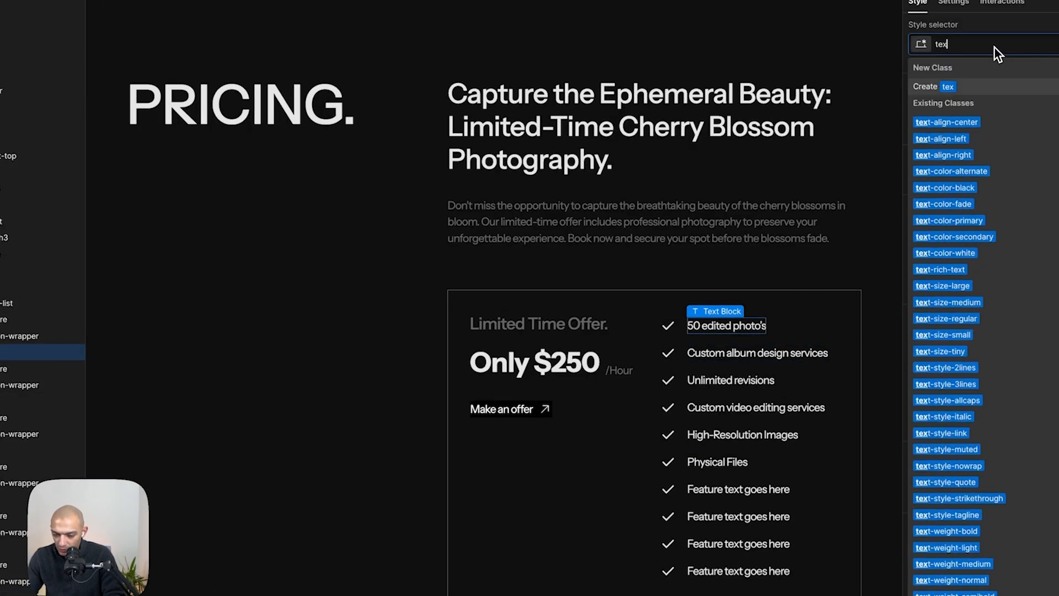
{"action": "type", "text": "-"}
{"action": "key", "text": "Escape"}
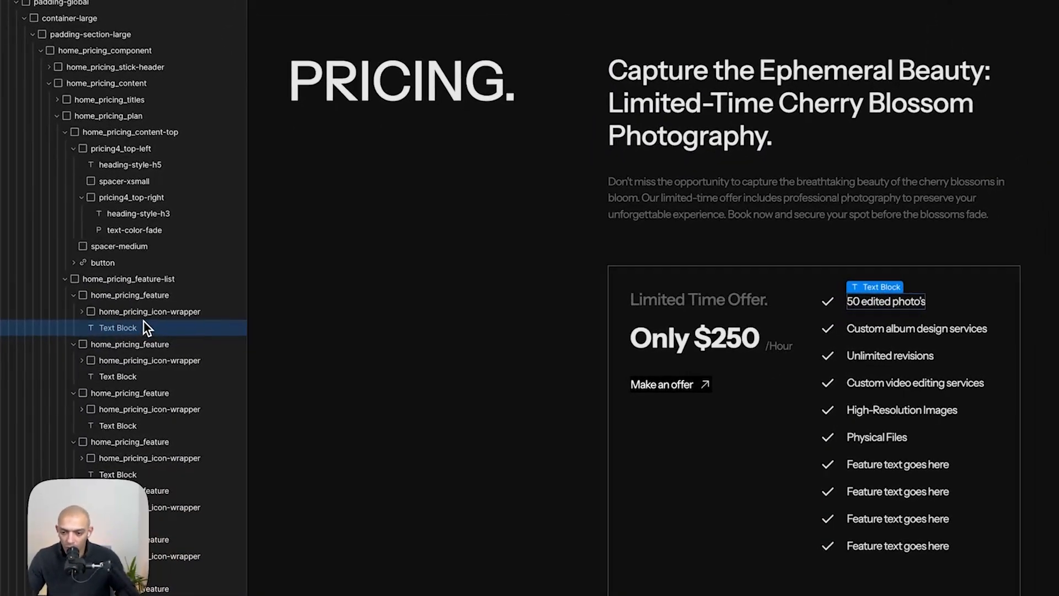
{"action": "left_click", "coordinate": [125, 329]}
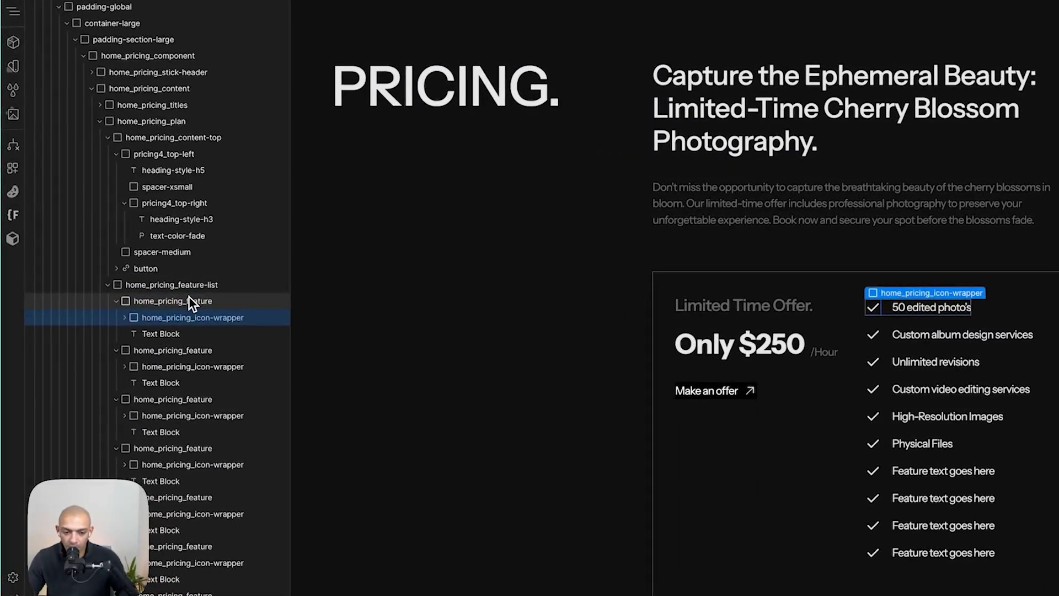
{"action": "left_click", "coordinate": [161, 334]}
{"action": "left_click", "coordinate": [1058, 32]}
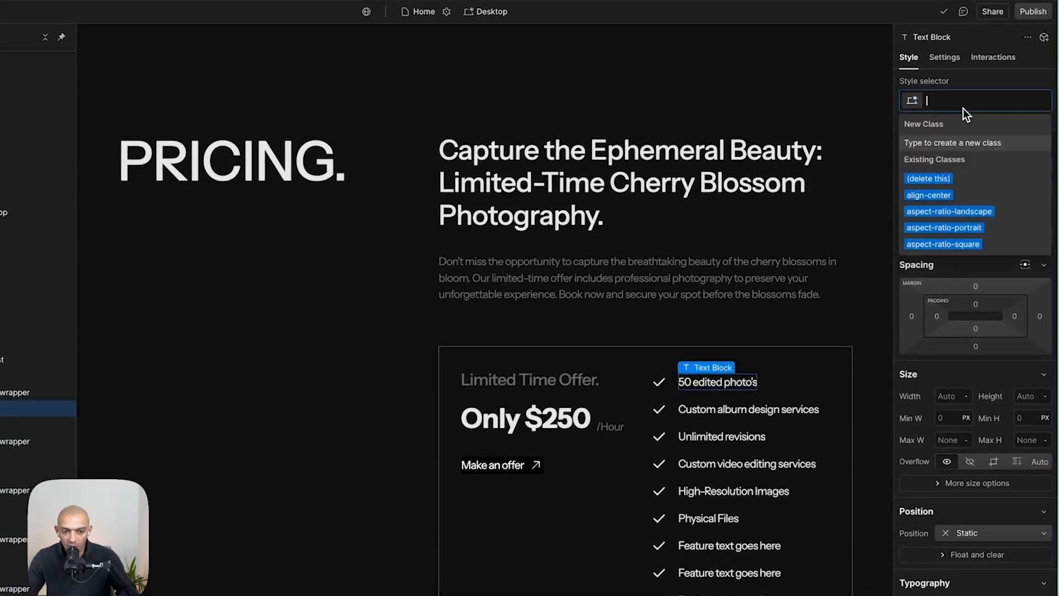
{"action": "type", "text": "text-col"}
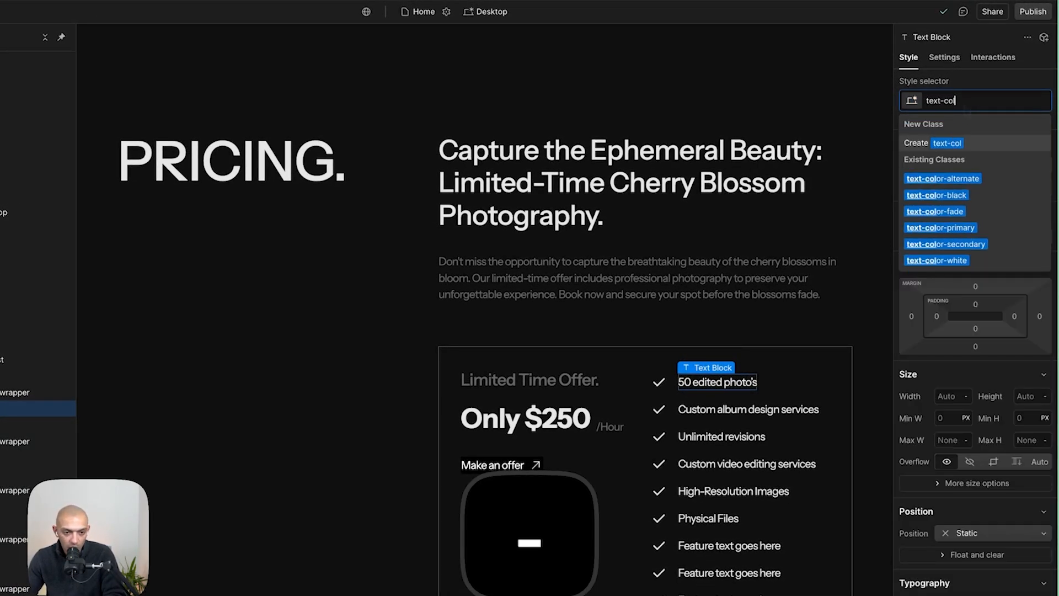
{"action": "type", "text": "or"}
{"action": "key", "text": "Return"}
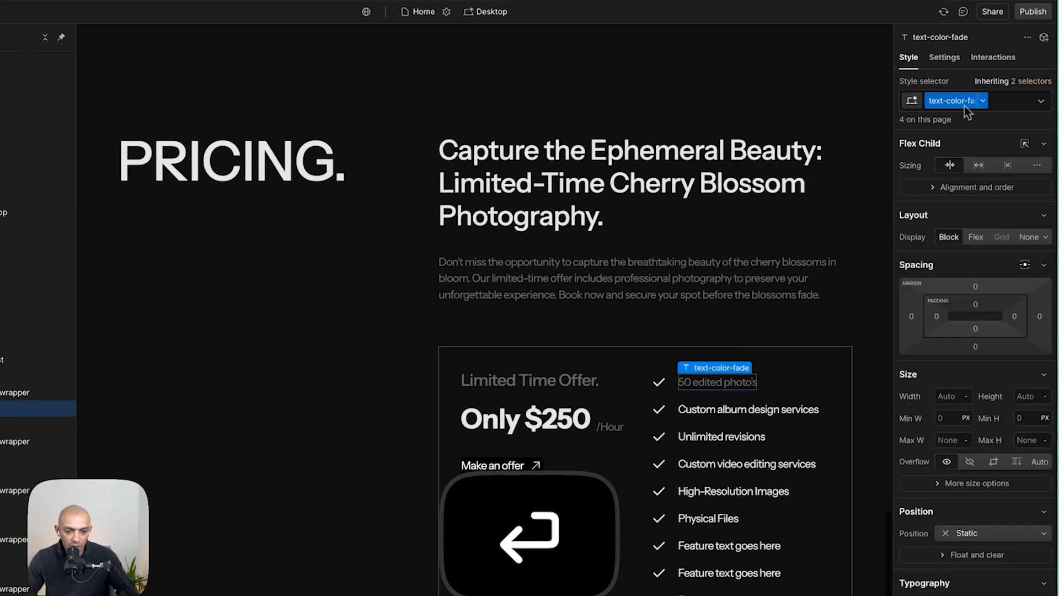
- Apply the text-color-fade class to the other five filled feature text blocks
{"action": "key", "text": "super+c"}
{"action": "left_click", "coordinate": [724, 408]}
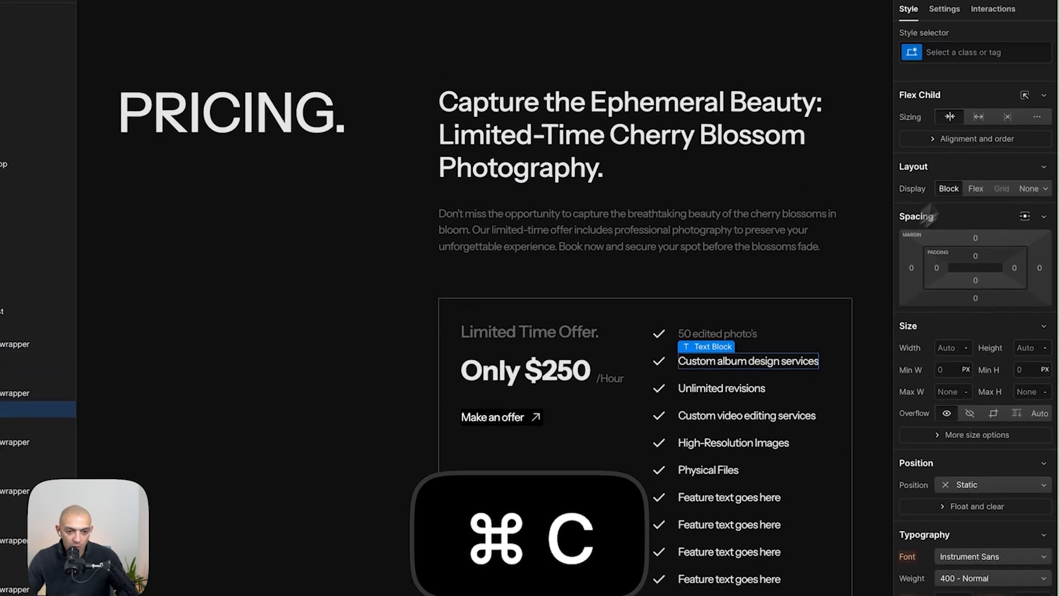
{"action": "left_click", "coordinate": [969, 60]}
{"action": "key", "text": "super+v"}
{"action": "key", "text": "Return"}
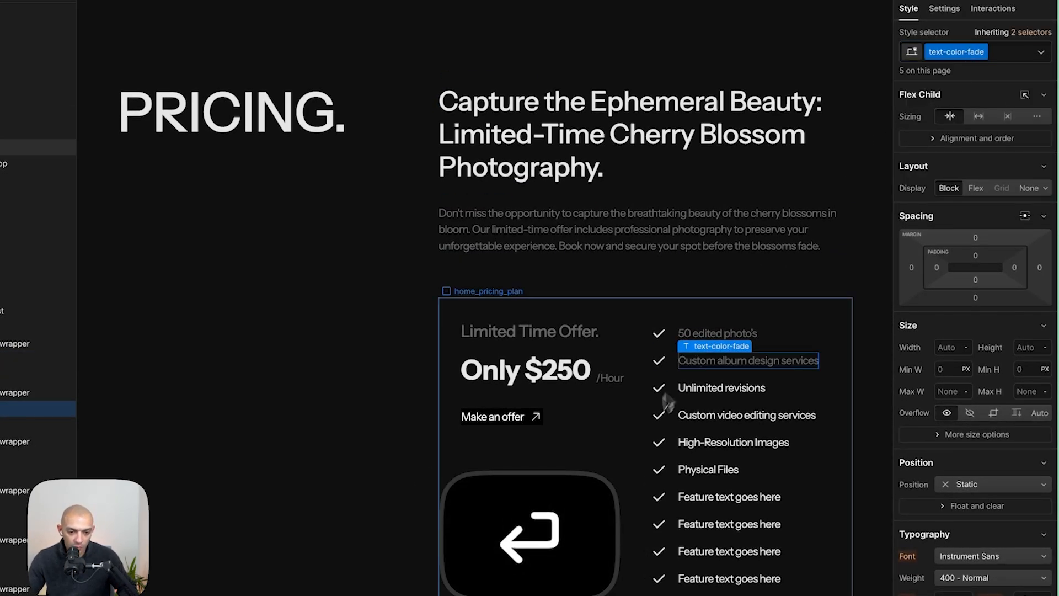
{"action": "left_click", "coordinate": [757, 384]}
{"action": "left_click", "coordinate": [969, 52]}
{"action": "key", "text": "super+v"}
{"action": "key", "text": "Return"}
{"action": "left_click", "coordinate": [746, 415]}
{"action": "left_click", "coordinate": [956, 52]}
{"action": "key", "text": "super+v"}
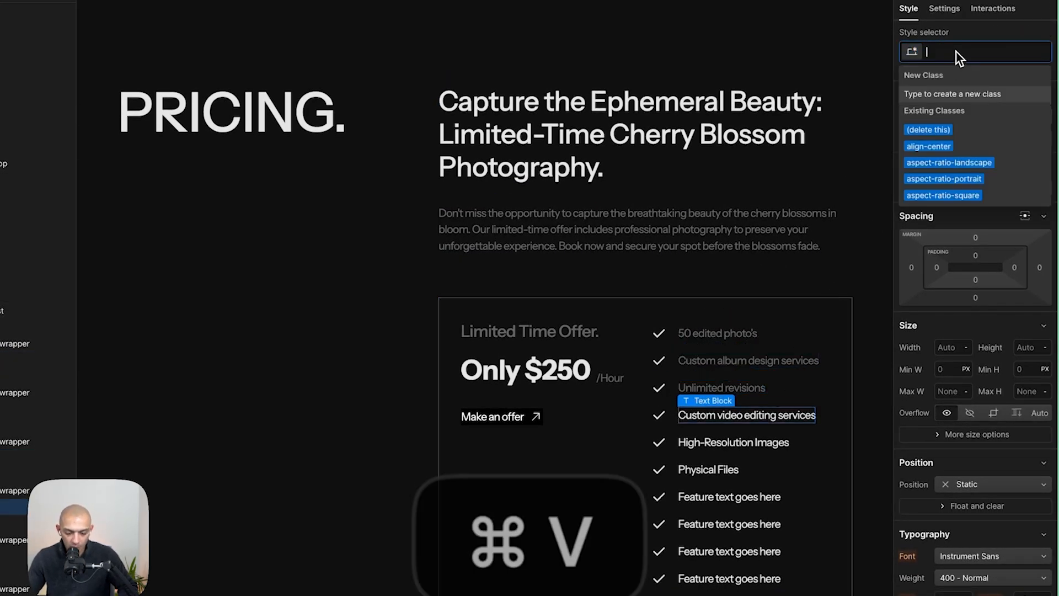
{"action": "key", "text": "Return"}
{"action": "left_click", "coordinate": [776, 440]}
{"action": "left_click", "coordinate": [988, 52]}
{"action": "key", "text": "super+v"}
{"action": "key", "text": "Return"}
{"action": "left_click", "coordinate": [709, 470]}
{"action": "left_click", "coordinate": [988, 52]}
{"action": "key", "text": "super+v"}
{"action": "key", "text": "Return"}
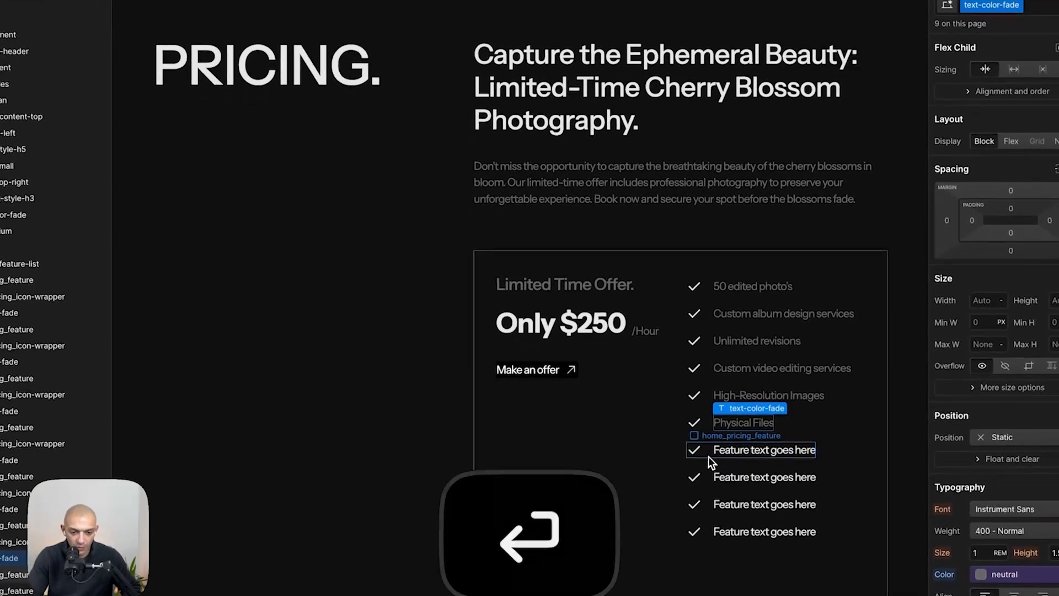
- Delete the leftover placeholder feature items and set the pricing plan grid to one row
{"action": "left_click", "coordinate": [708, 456]}
{"action": "key", "text": "BackSpace"}
{"action": "key", "text": "BackSpace"}
{"action": "key", "text": "BackSpace"}
{"action": "key", "text": "BackSpace"}
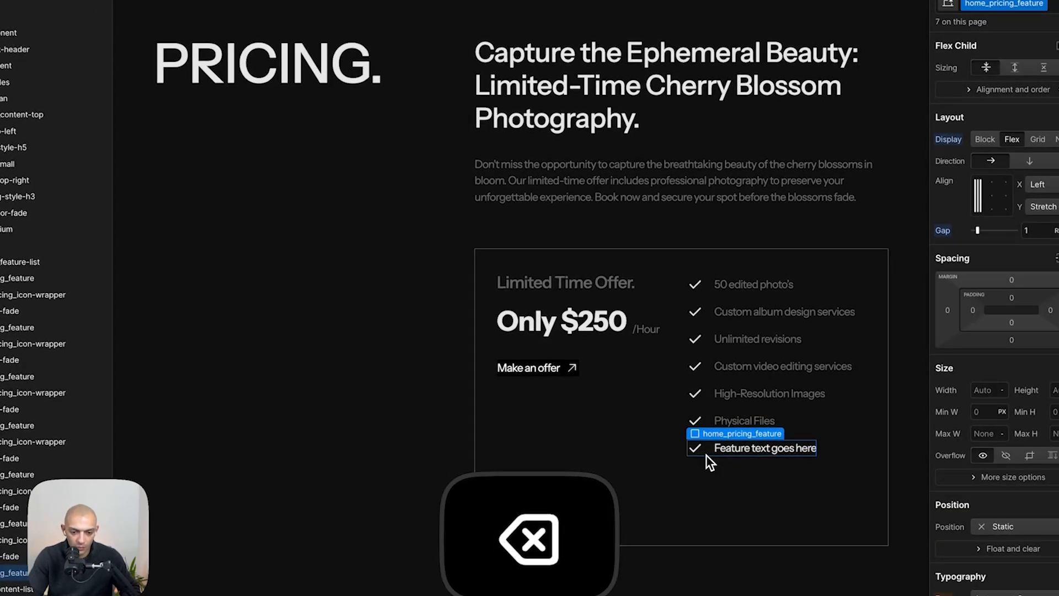
{"action": "left_click", "coordinate": [707, 455]}
{"action": "key", "text": "super+Tab"}
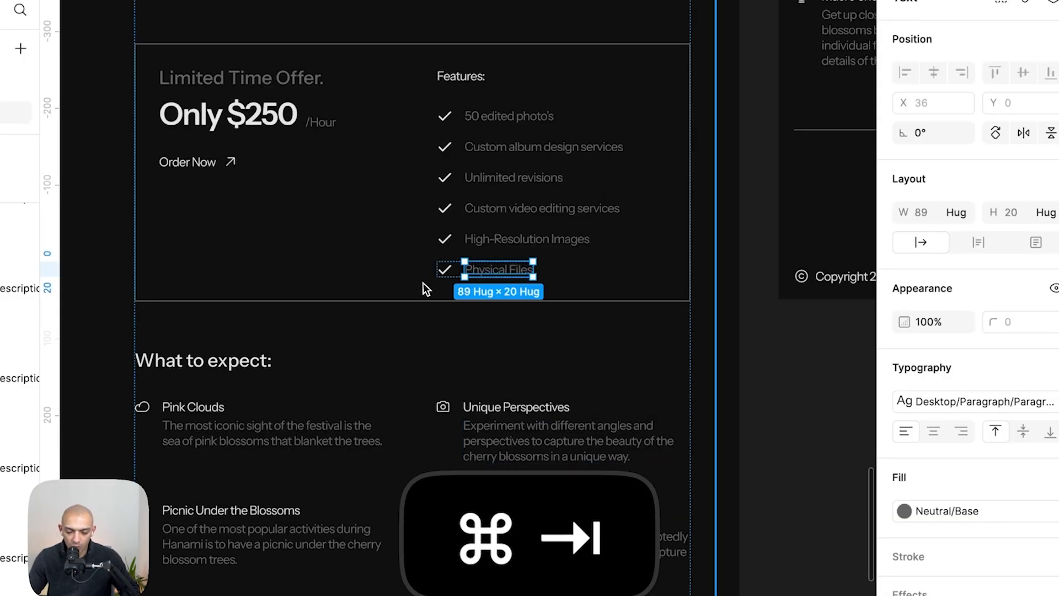
{"action": "key", "text": "super+Tab"}
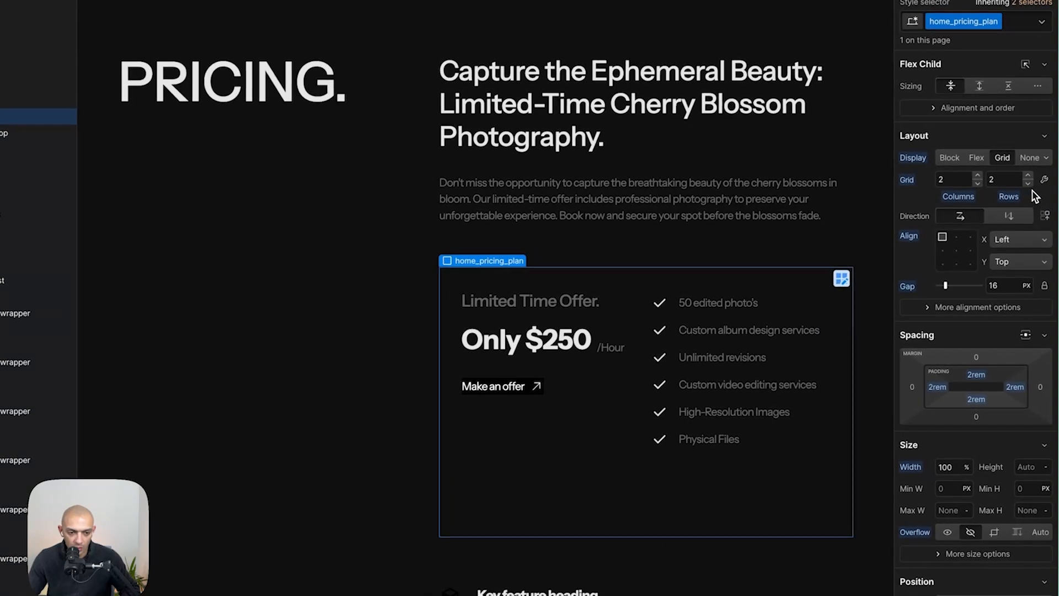
{"action": "left_click", "coordinate": [1028, 186]}
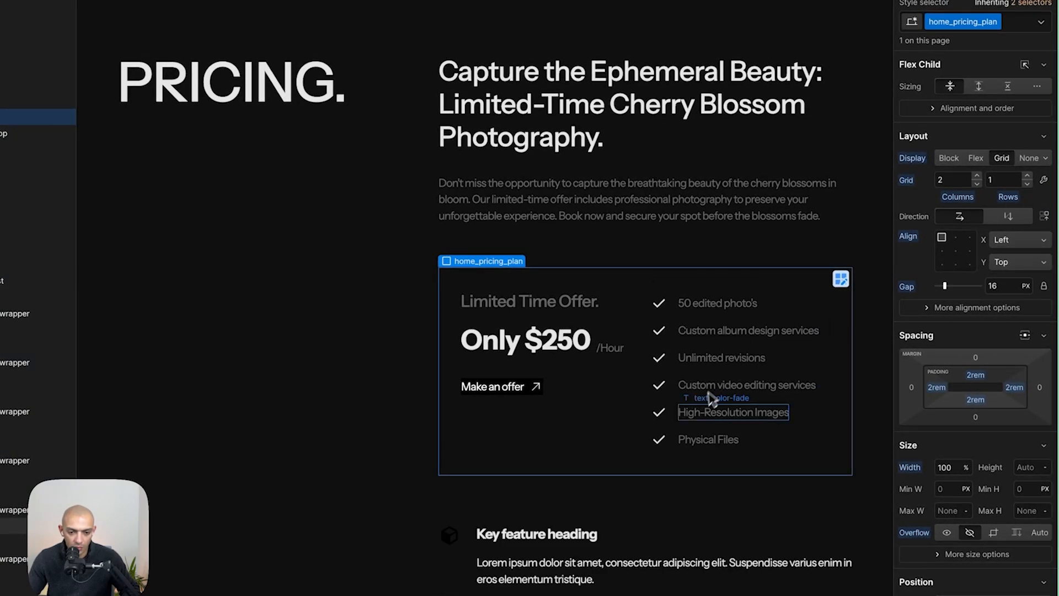
{"action": "scroll", "coordinate": [442, 378], "scroll_direction": "down", "scroll_amount": 5}
- Copy the Pink Clouds description from Figma into the first pricing content item's paragraph
{"action": "key", "text": "super+Tab"}
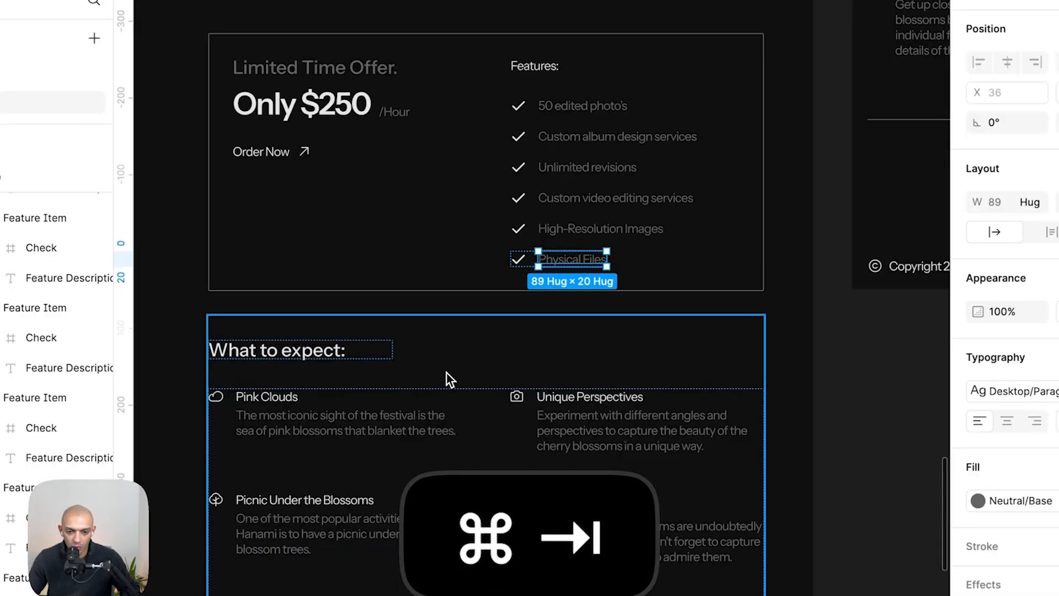
{"action": "key", "text": "super+Tab"}
{"action": "key", "text": "super+Tab"}
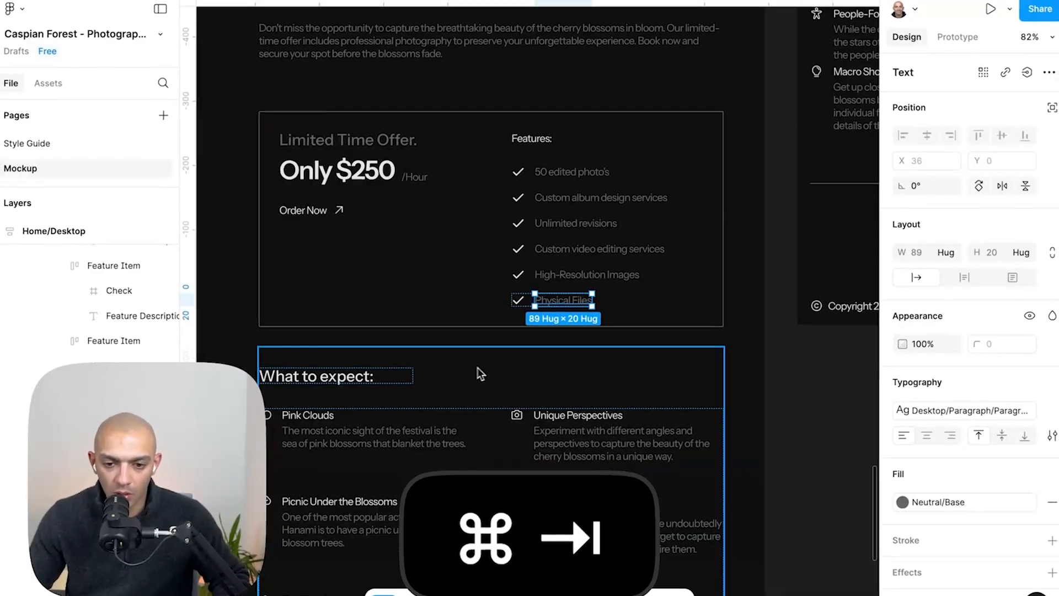
{"action": "scroll", "coordinate": [495, 413], "scroll_direction": "down", "scroll_amount": 6}
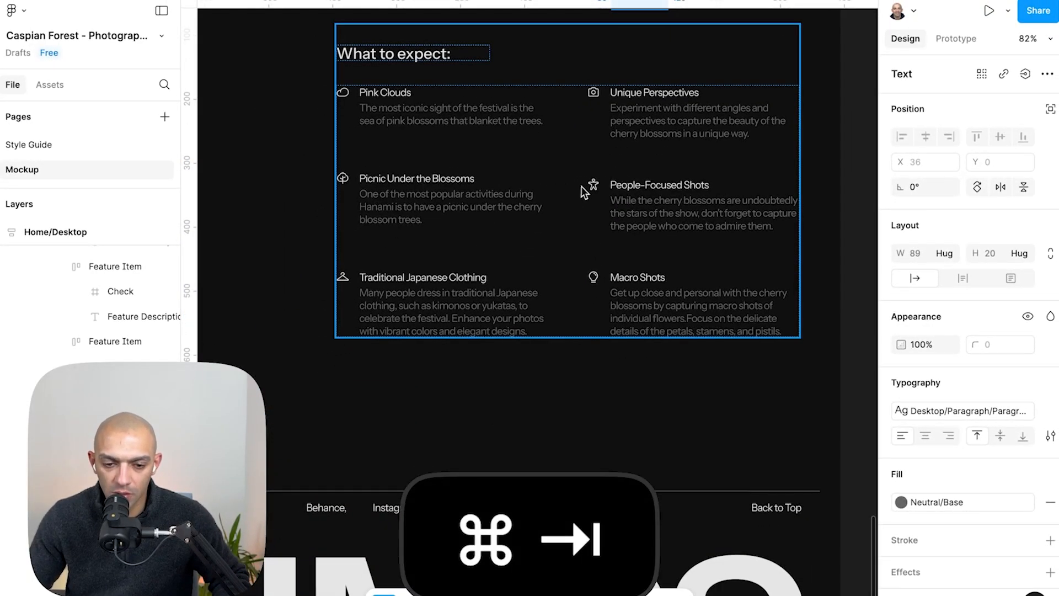
{"action": "key", "text": "super+Tab"}
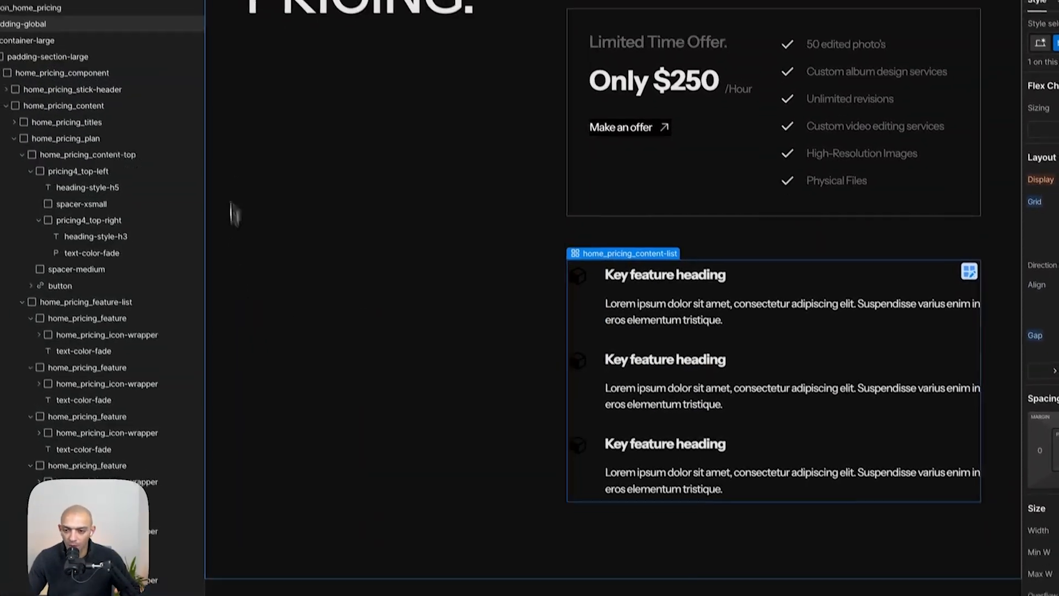
{"action": "key", "text": "alt+z"}
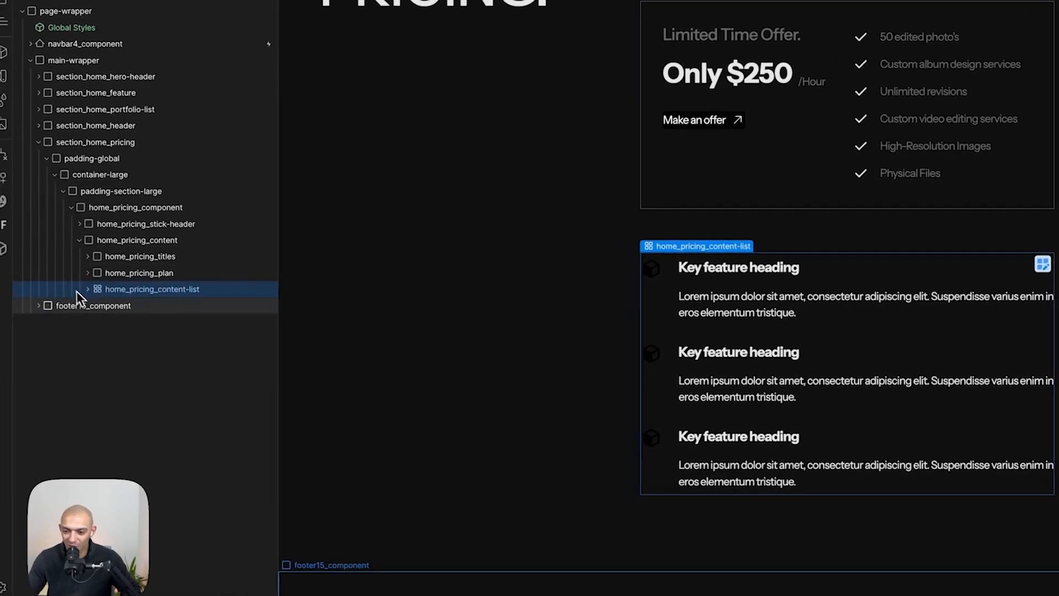
{"action": "left_click", "coordinate": [87, 289]}
{"action": "key", "text": "super+Tab"}
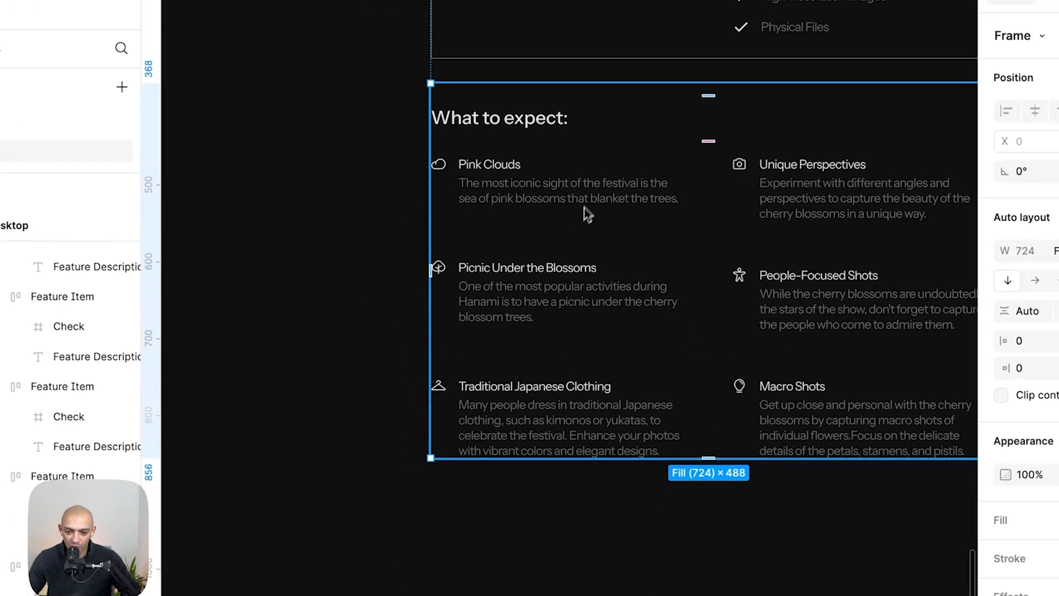
{"action": "left_click", "coordinate": [554, 191]}
{"action": "left_click", "coordinate": [554, 191]}
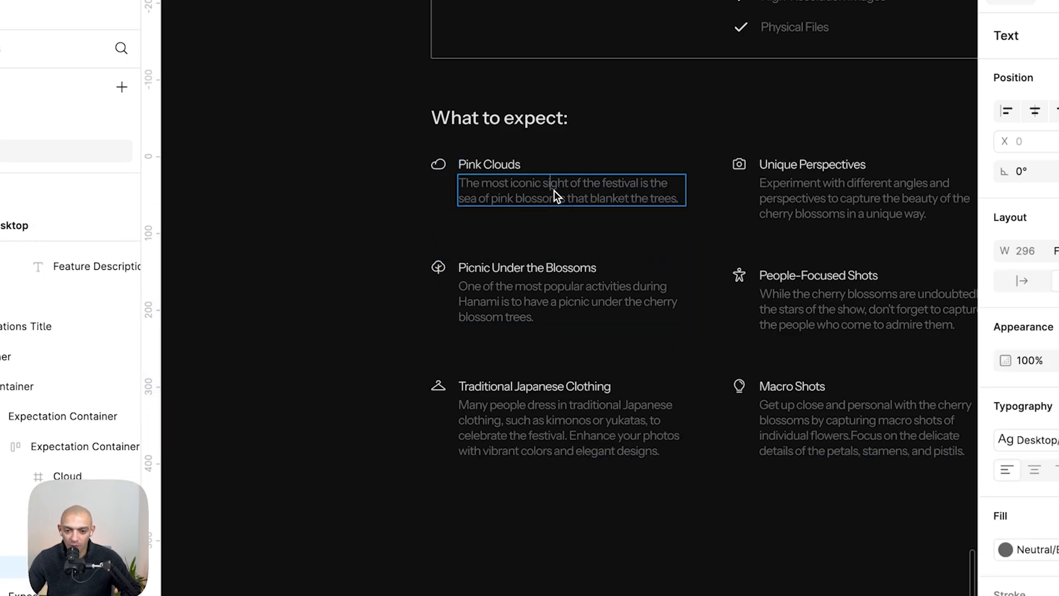
{"action": "key", "text": "super+c"}
{"action": "key", "text": "super+a"}
{"action": "key", "text": "super+c"}
{"action": "key", "text": "super+Tab"}
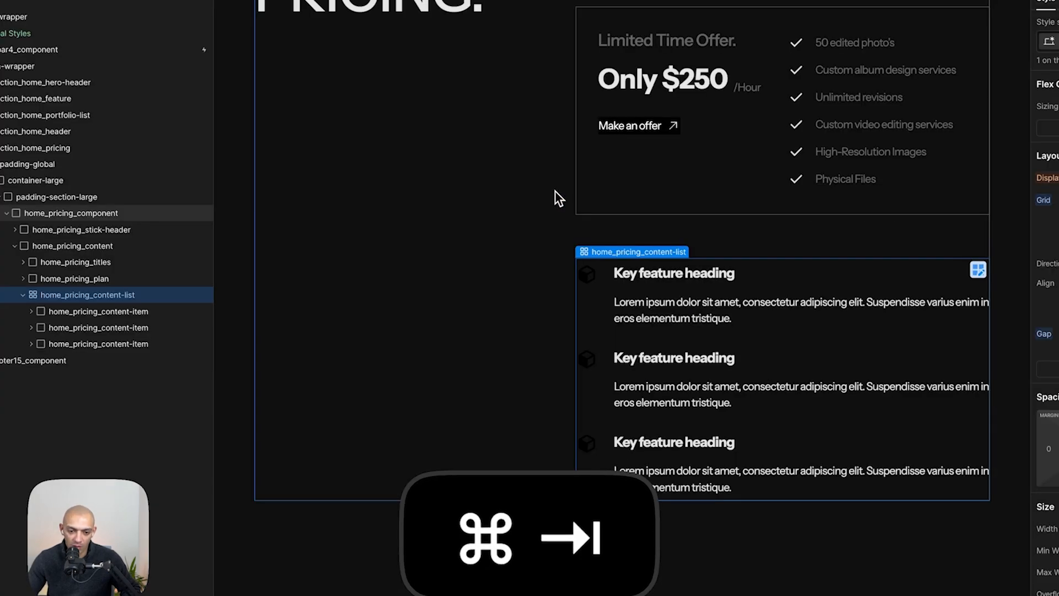
{"action": "double_click", "coordinate": [693, 319]}
{"action": "key", "text": "super+v"}
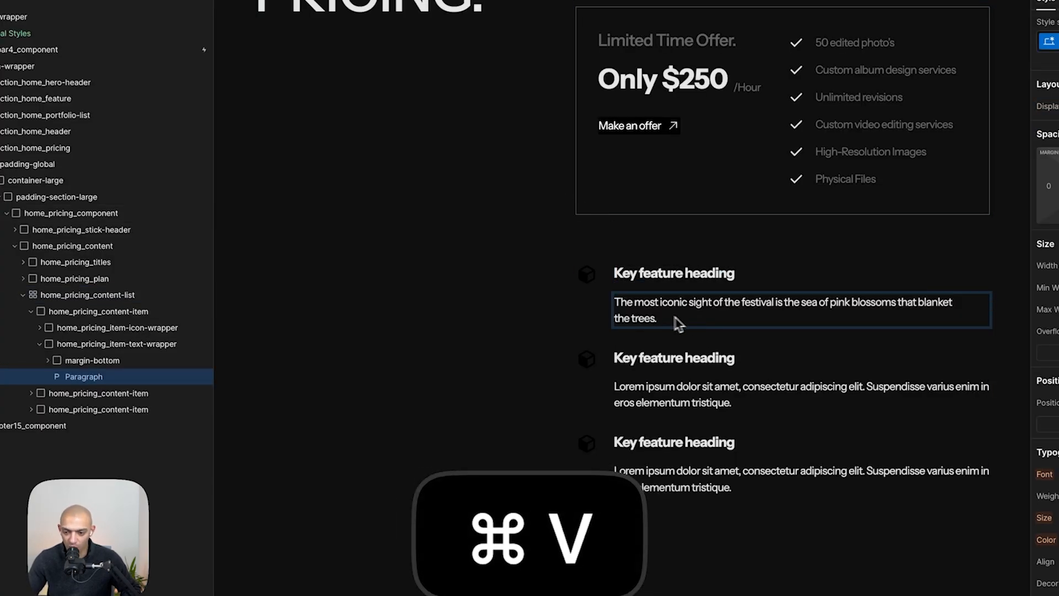
- Apply the text-color-fade class to the first content item's paragraph
{"action": "key", "text": "Escape"}
{"action": "left_click", "coordinate": [1055, 42]}
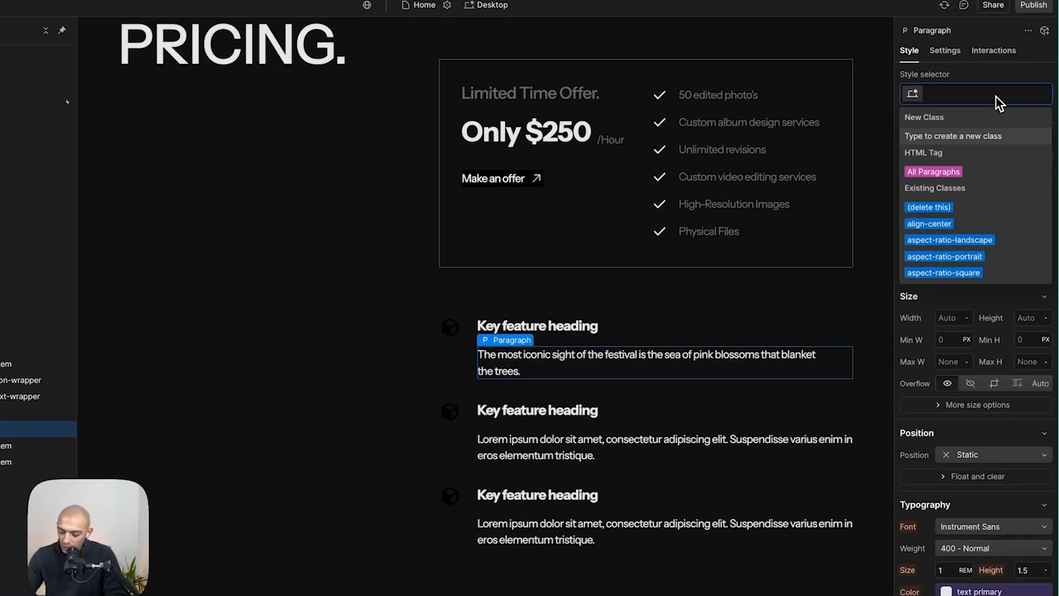
{"action": "type", "text": "text-color"}
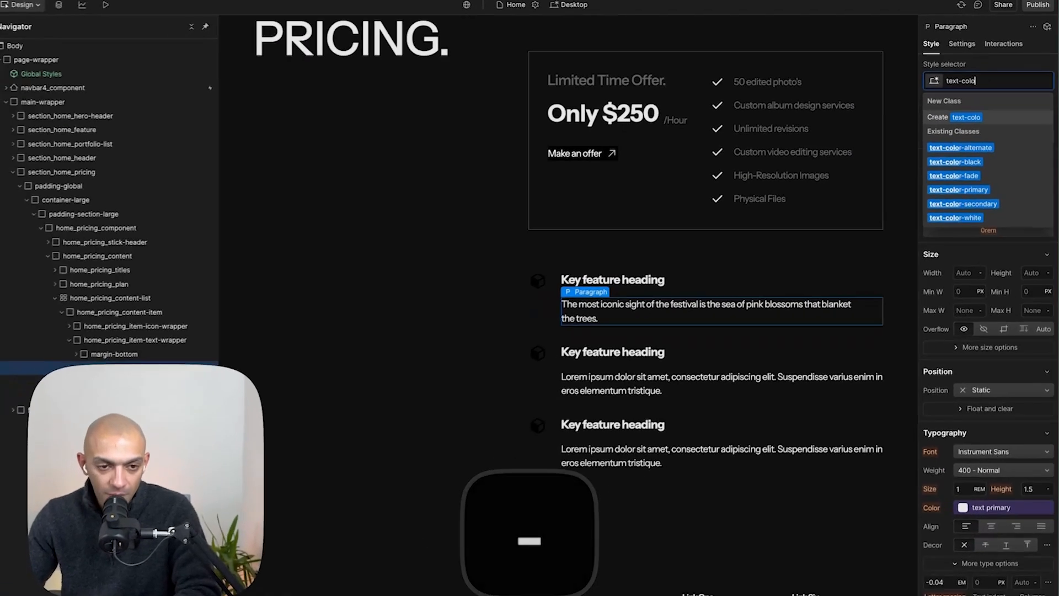
{"action": "key", "text": "Down"}
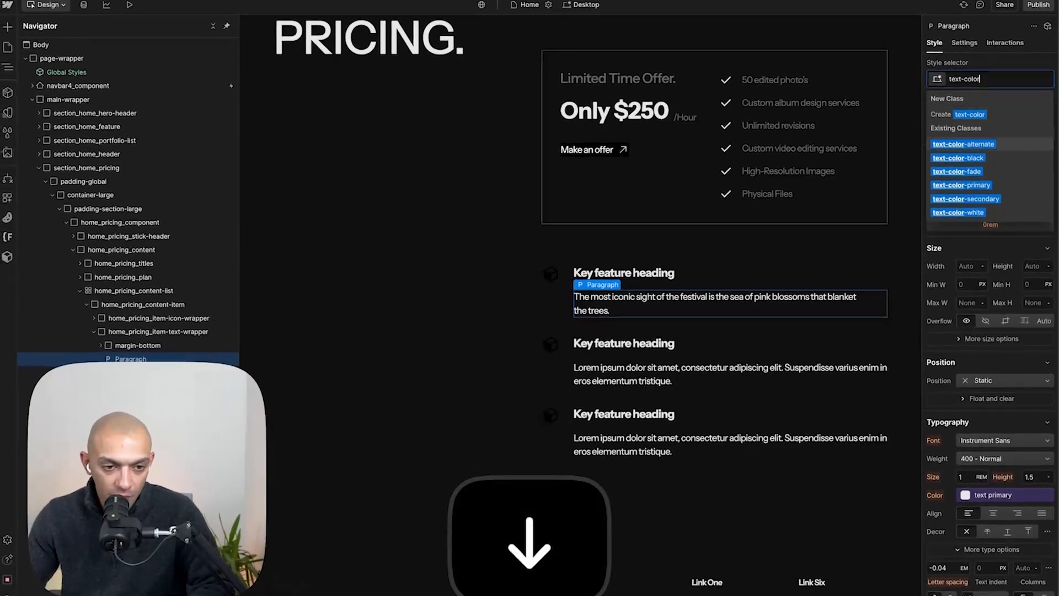
{"action": "key", "text": "Down"}
{"action": "key", "text": "Down"}
{"action": "key", "text": "Return"}
- Remove the margin-bottom wrapper around the first content item's heading
{"action": "key", "text": "super+Tab"}
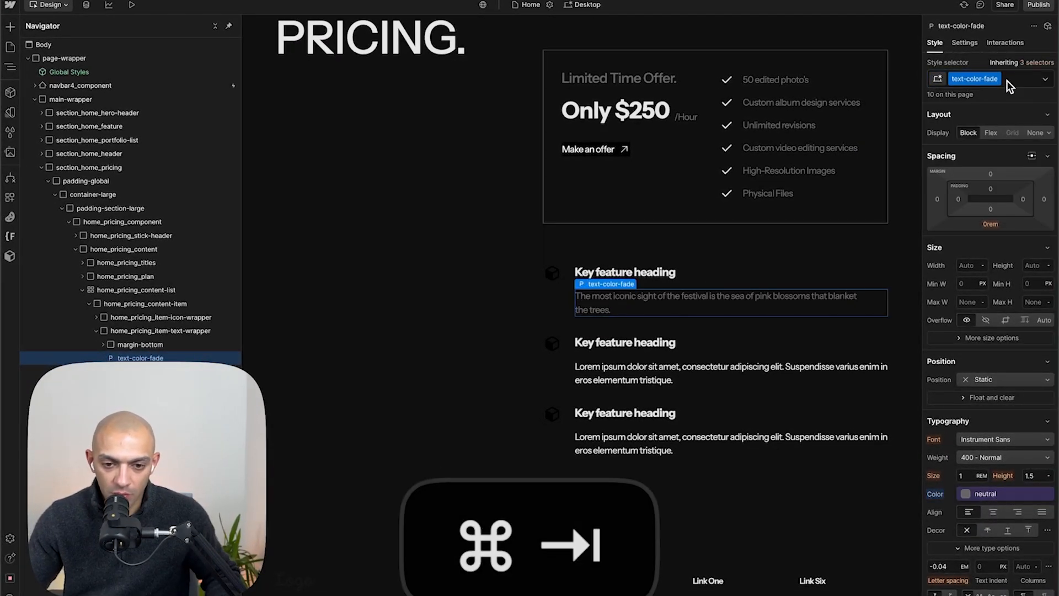
{"action": "left_click", "coordinate": [514, 183]}
{"action": "key", "text": "super+q"}
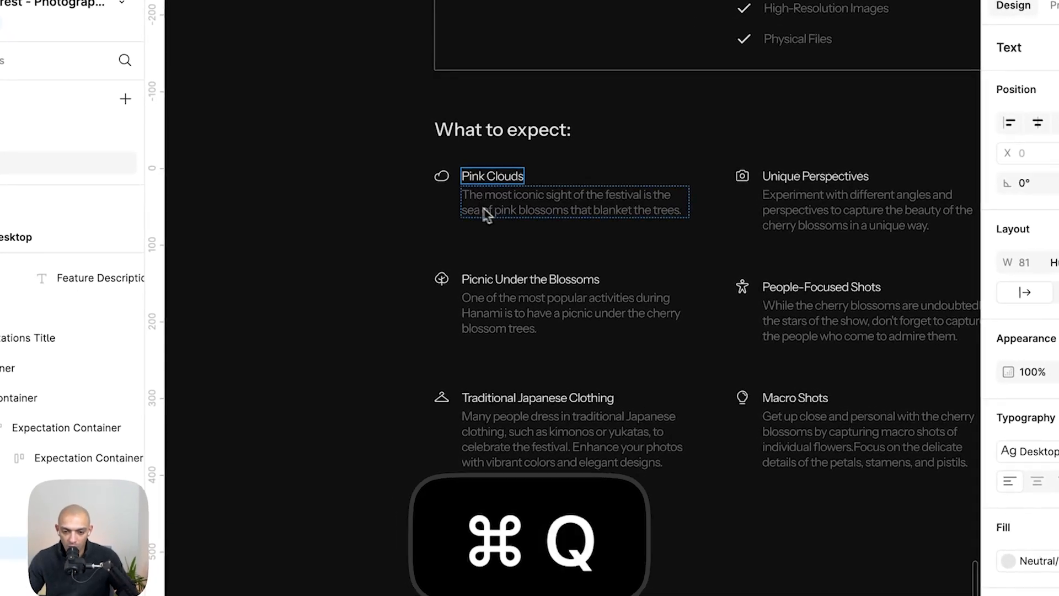
{"action": "left_click", "coordinate": [719, 303]}
{"action": "left_click", "coordinate": [113, 345]}
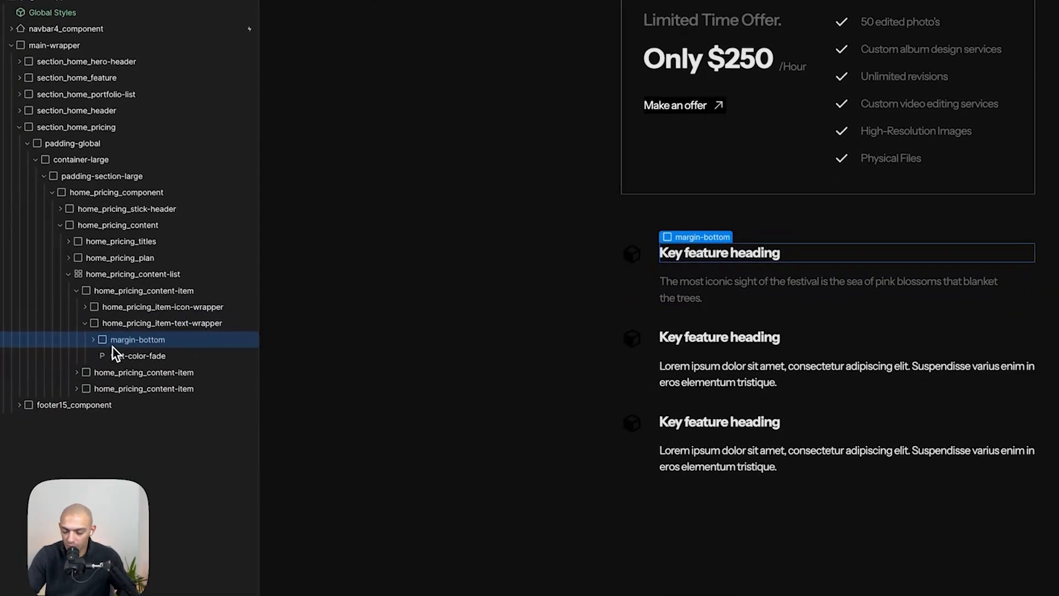
{"action": "key", "text": "super+shift+g"}
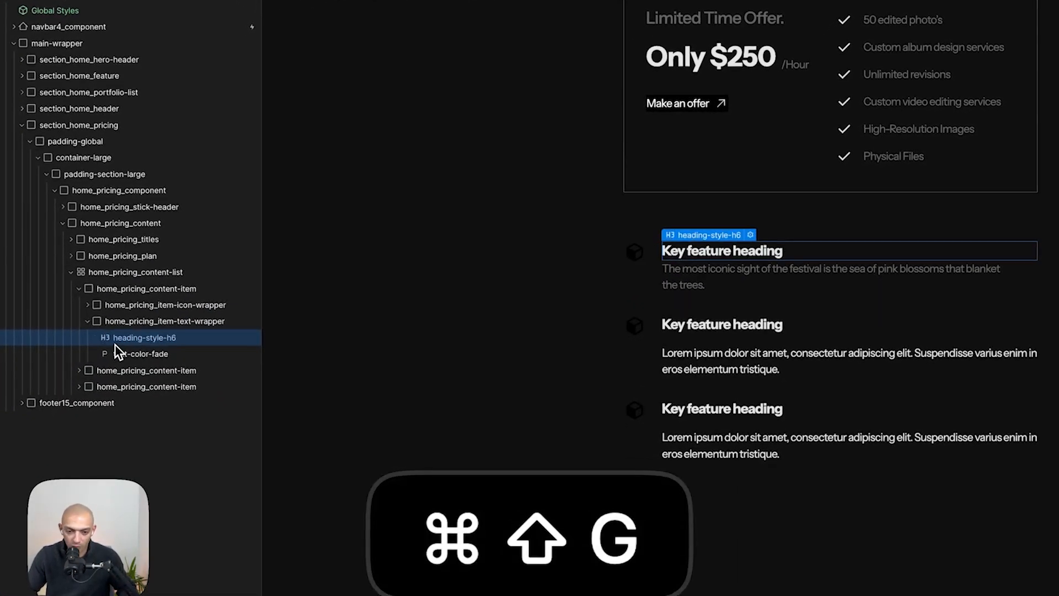
- Copy the Pink Clouds cloud icon from Figma as SVG and paste it into the first item's icon wrapper as an embed preserving SVG size
{"action": "left_click", "coordinate": [173, 325]}
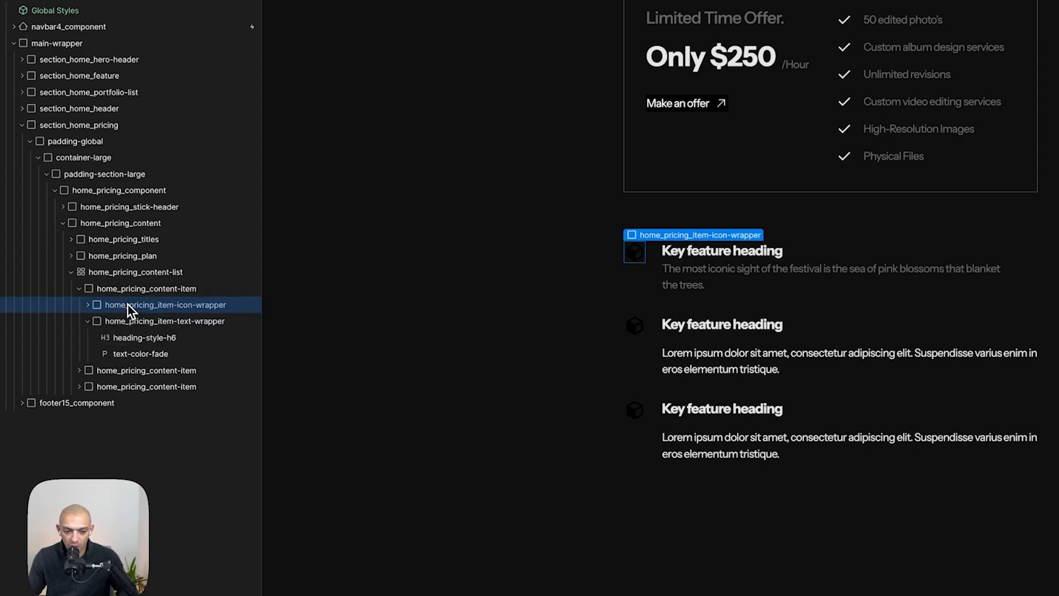
{"action": "left_click", "coordinate": [634, 259]}
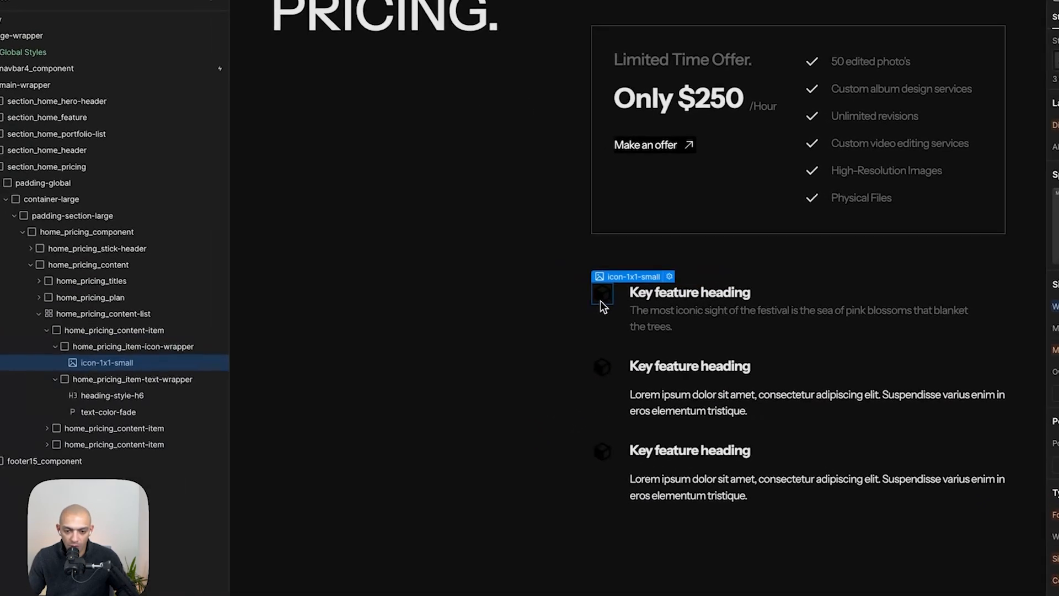
{"action": "key", "text": "Escape"}
{"action": "key", "text": "super+Tab"}
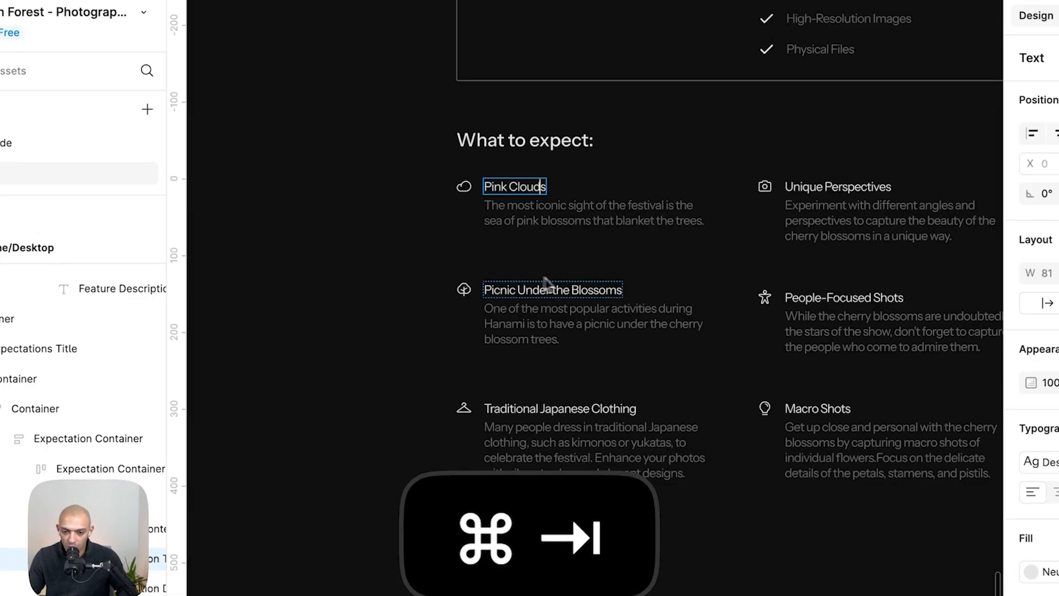
{"action": "left_click", "coordinate": [469, 195]}
{"action": "right_click", "coordinate": [469, 195]}
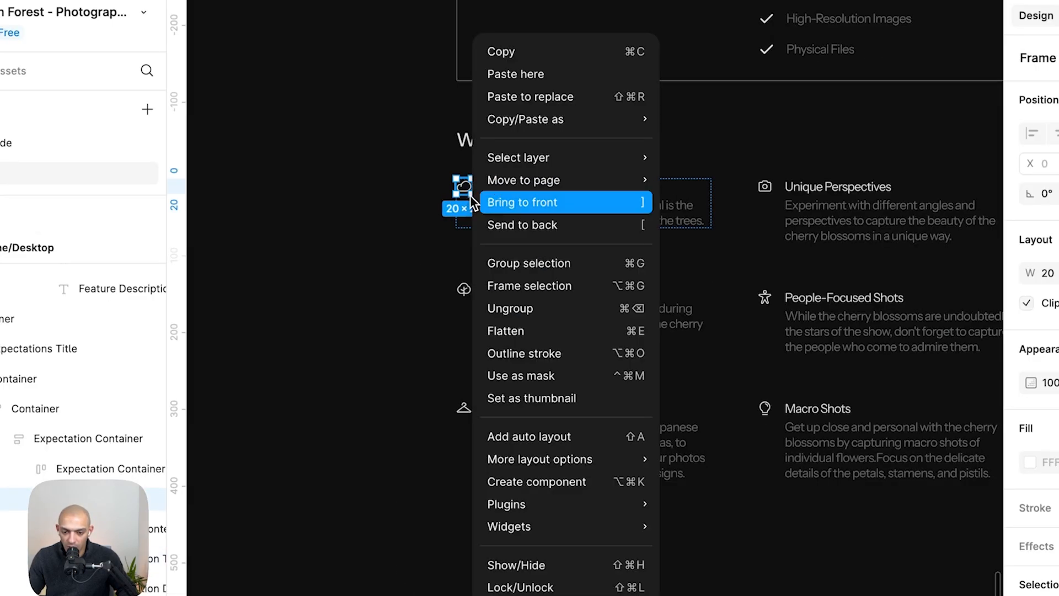
{"action": "mouse_move", "coordinate": [598, 116]}
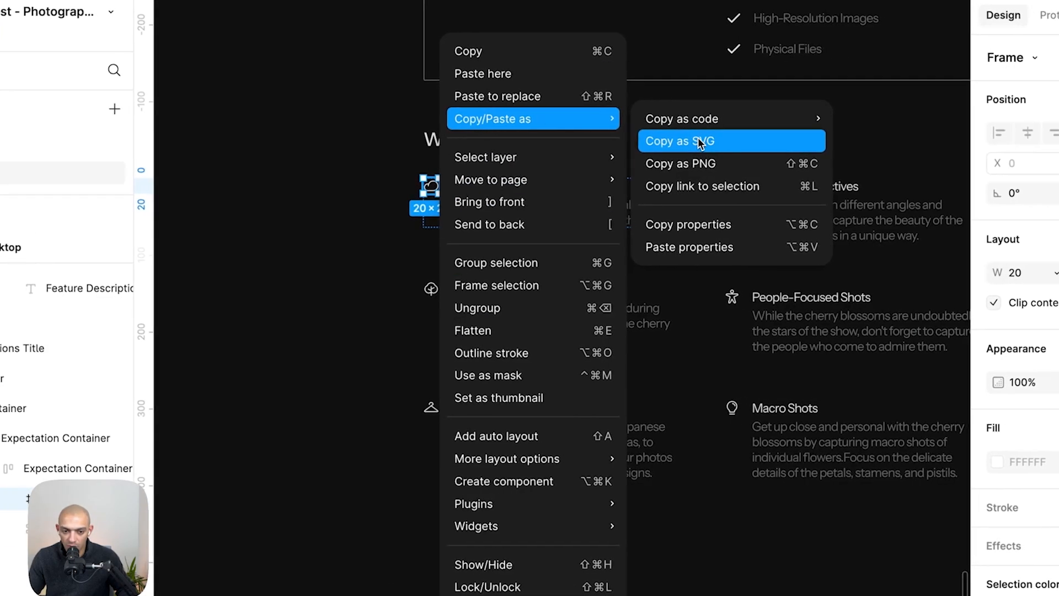
{"action": "left_click", "coordinate": [693, 141]}
{"action": "key", "text": "super+Tab"}
{"action": "key", "text": "super+v"}
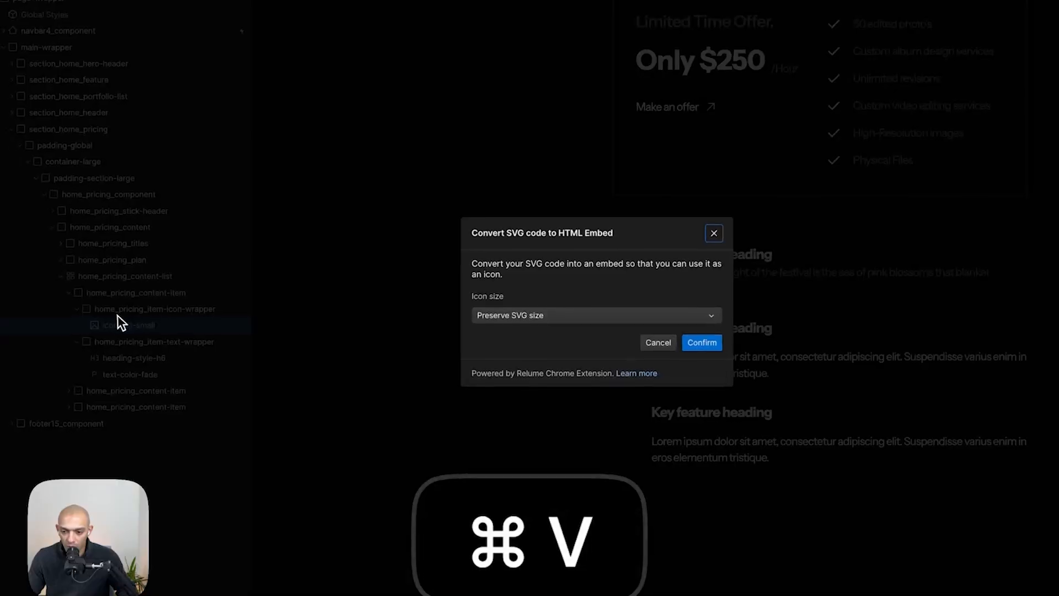
{"action": "left_click", "coordinate": [573, 315]}
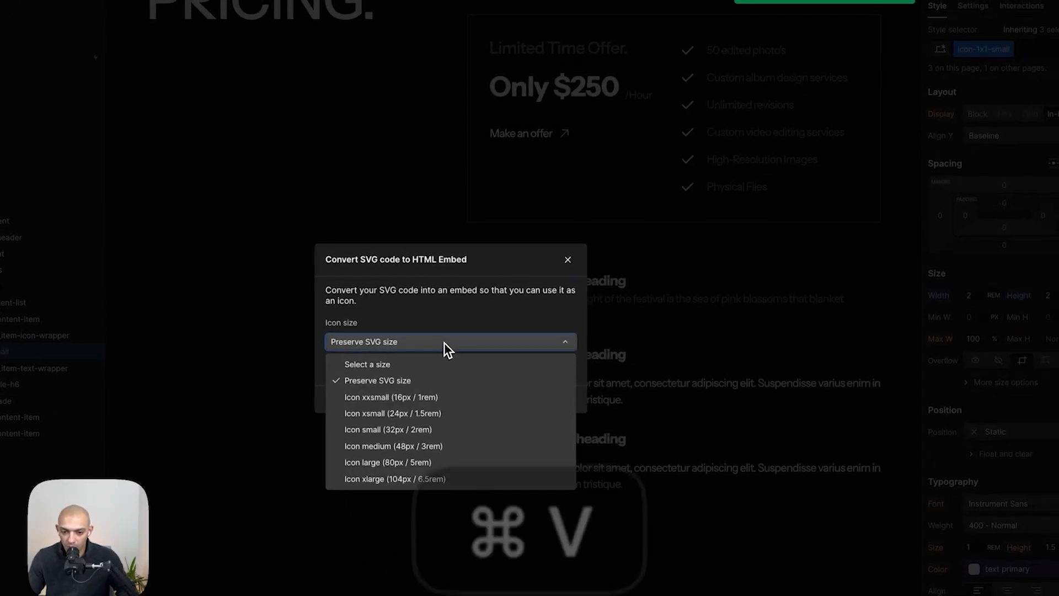
{"action": "left_click", "coordinate": [437, 383]}
{"action": "left_click", "coordinate": [560, 362]}
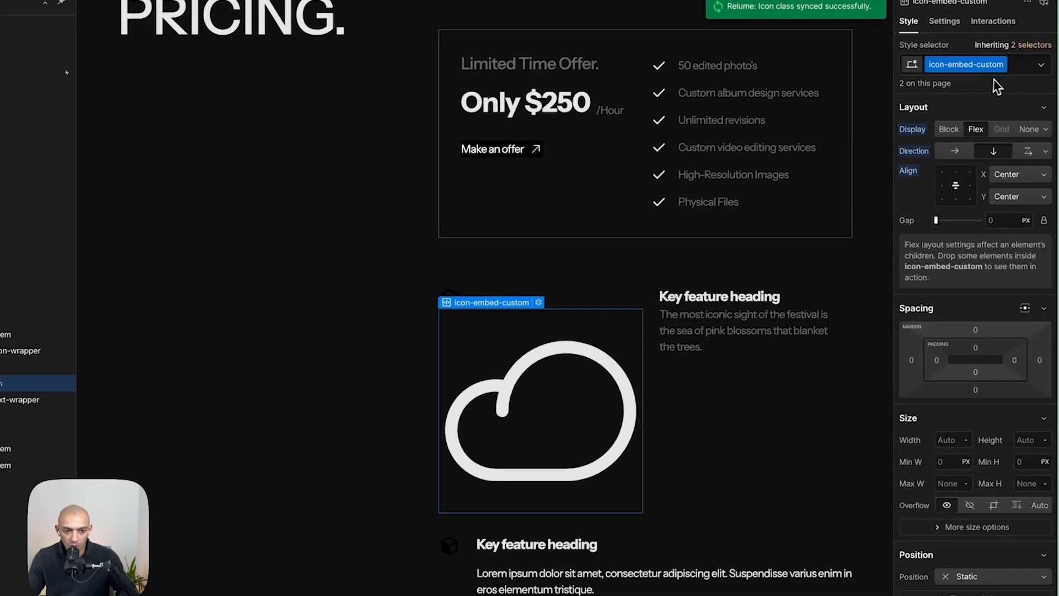
- Replace the icon embed's class with a new icon-20 class and set its width to 20 px
{"action": "left_click", "coordinate": [1017, 73]}
{"action": "key", "text": "BackSpace"}
{"action": "type", "text": "icon-20"}
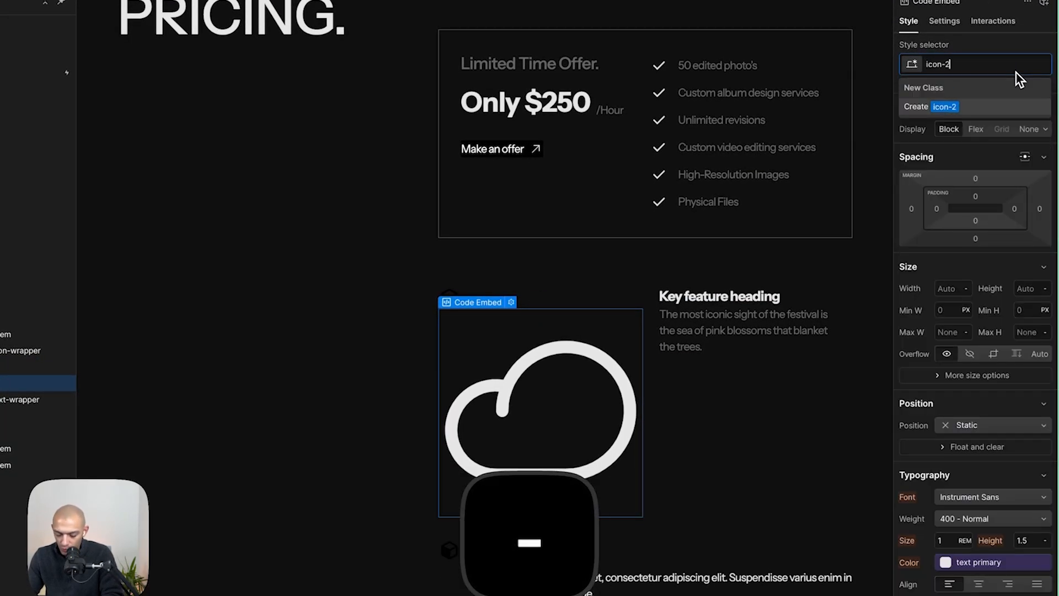
{"action": "key", "text": "Return"}
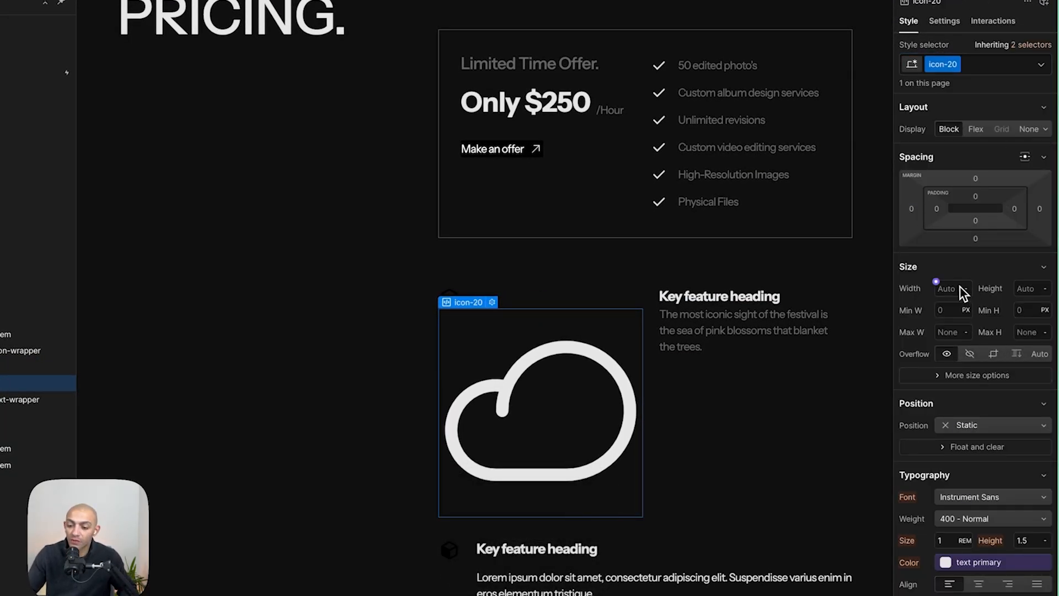
{"action": "type", "text": "20"}
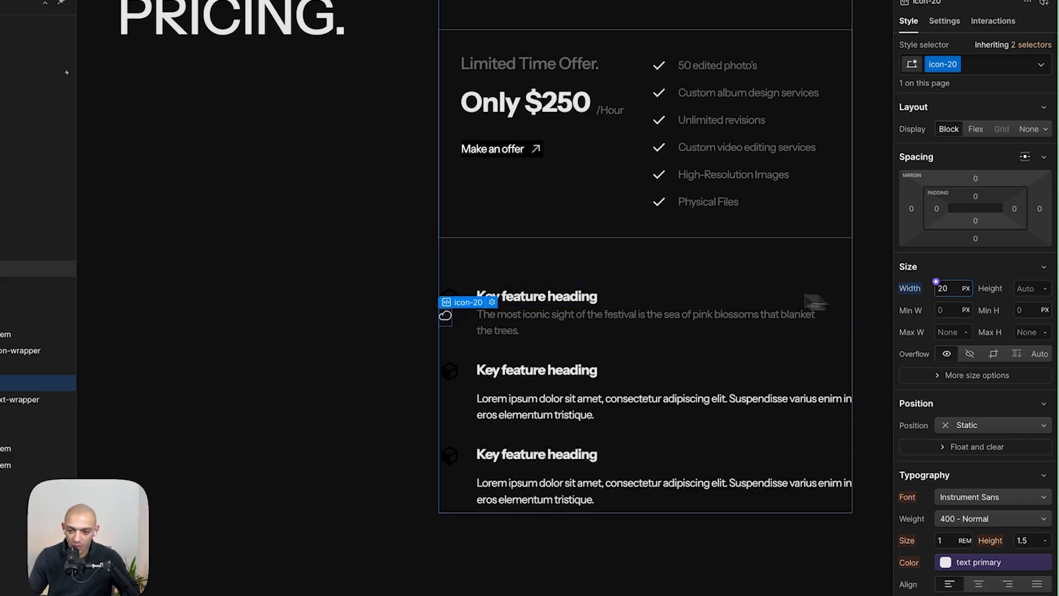
- Delete the old icon-1x1-small placeholder image and set the icon-20 height to 20 px
{"action": "left_click", "coordinate": [33, 366]}
{"action": "key", "text": "BackSpace"}
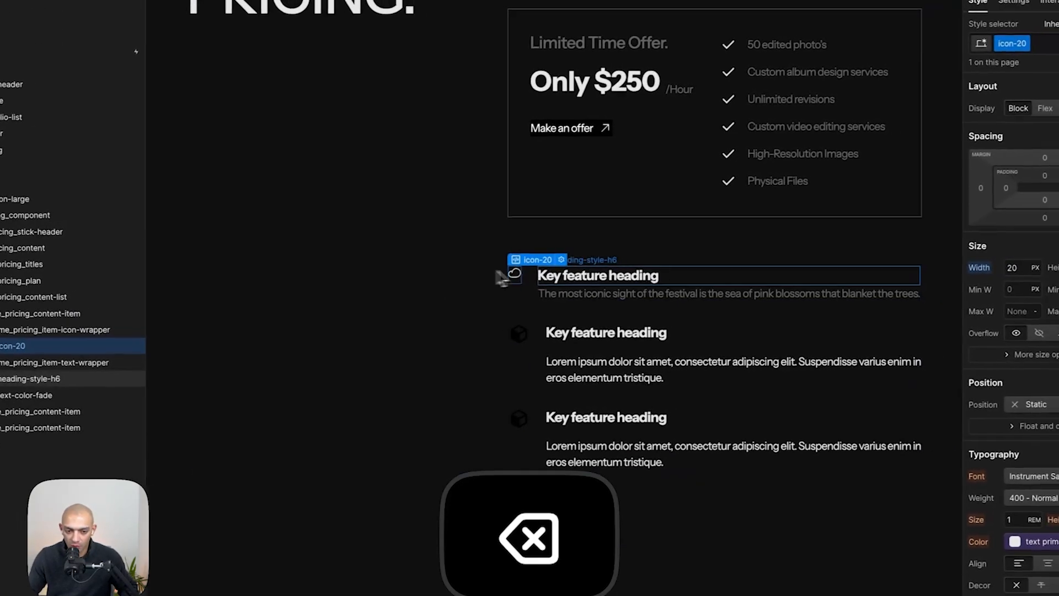
{"action": "left_click", "coordinate": [1031, 265]}
{"action": "type", "text": "20"}
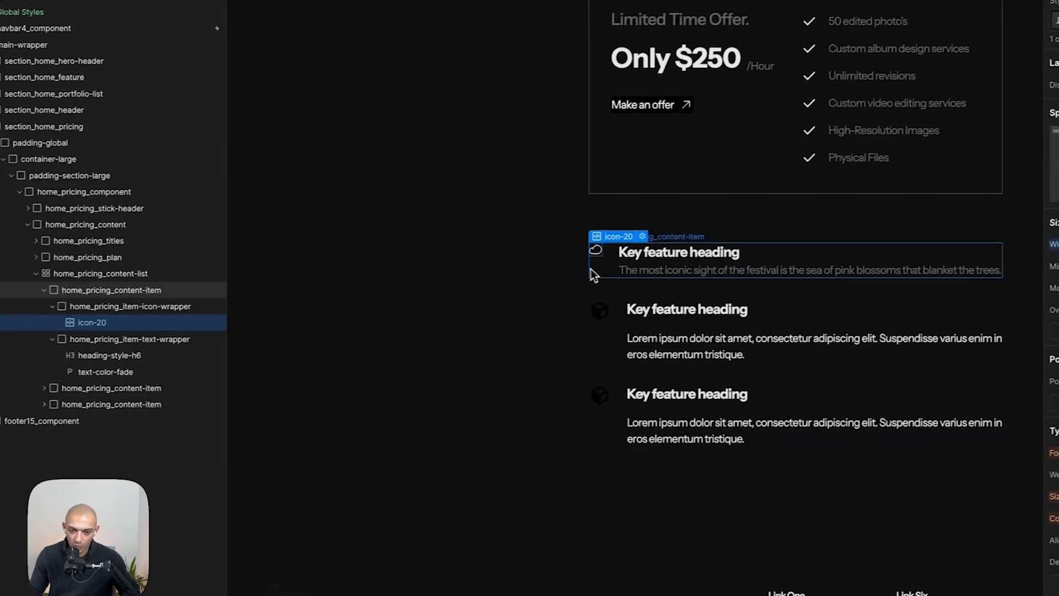
- Duplicate the first pricing content item four times and delete the two remaining placeholder content items
{"action": "left_click", "coordinate": [441, 289]}
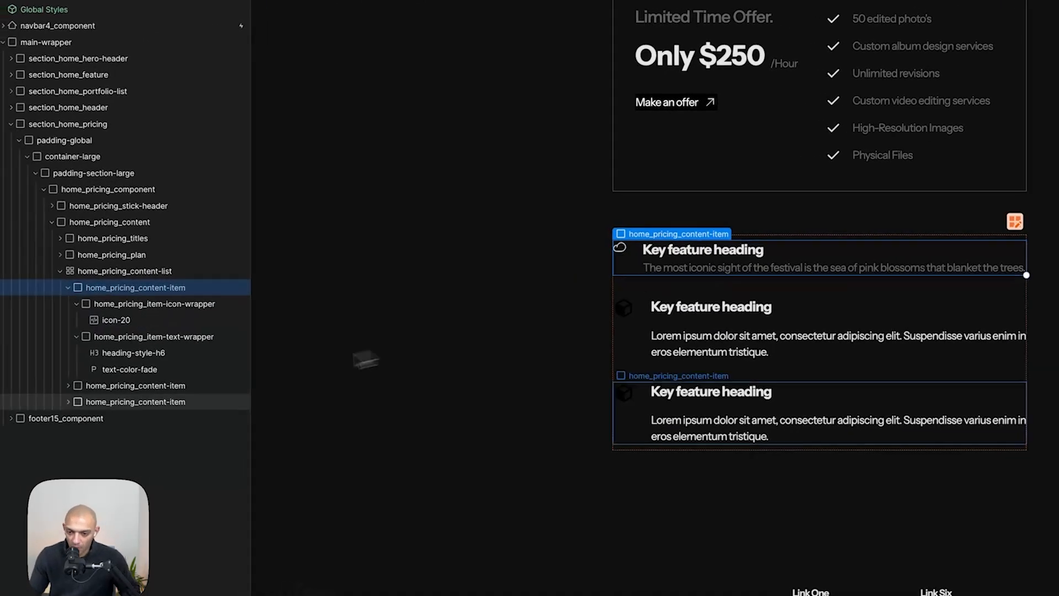
{"action": "left_click", "coordinate": [88, 293]}
{"action": "key", "text": "super+d"}
{"action": "key", "text": "super+d"}
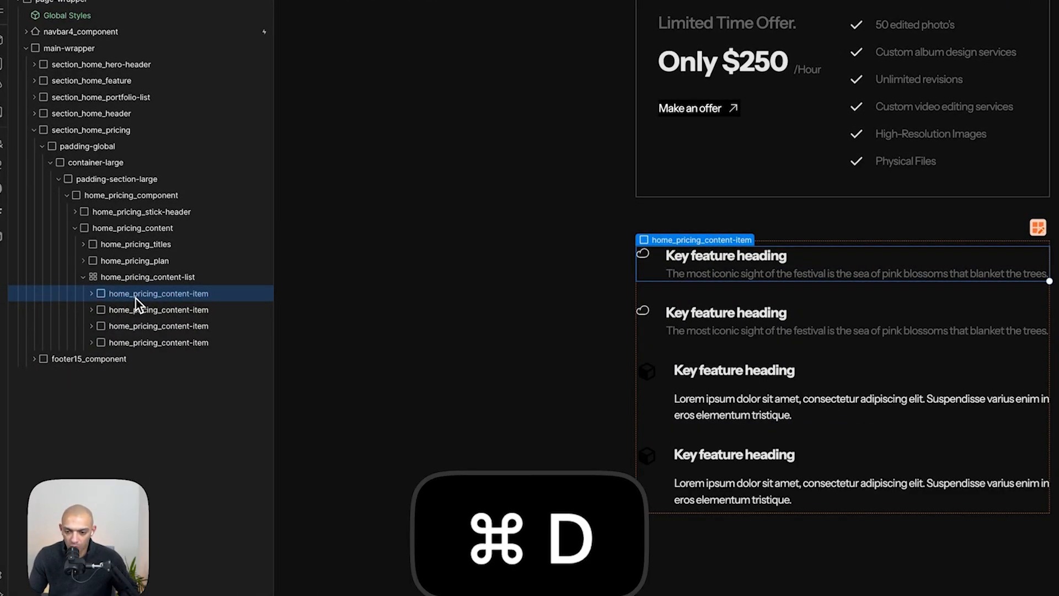
{"action": "key", "text": "super+d"}
{"action": "key", "text": "super+d"}
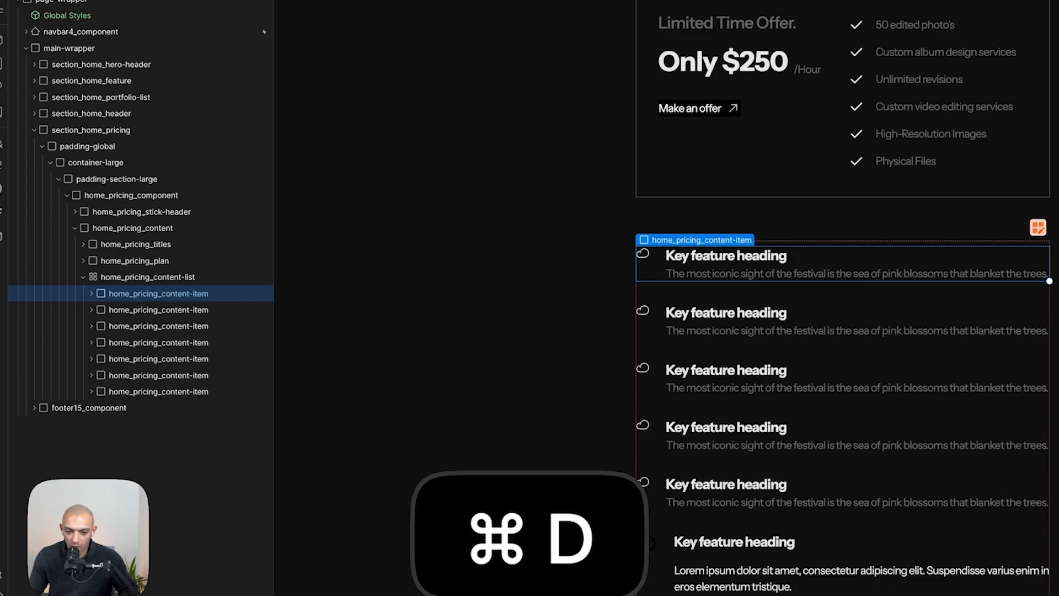
{"action": "left_click", "coordinate": [135, 391]}
{"action": "key", "text": "BackSpace"}
{"action": "key", "text": "BackSpace"}
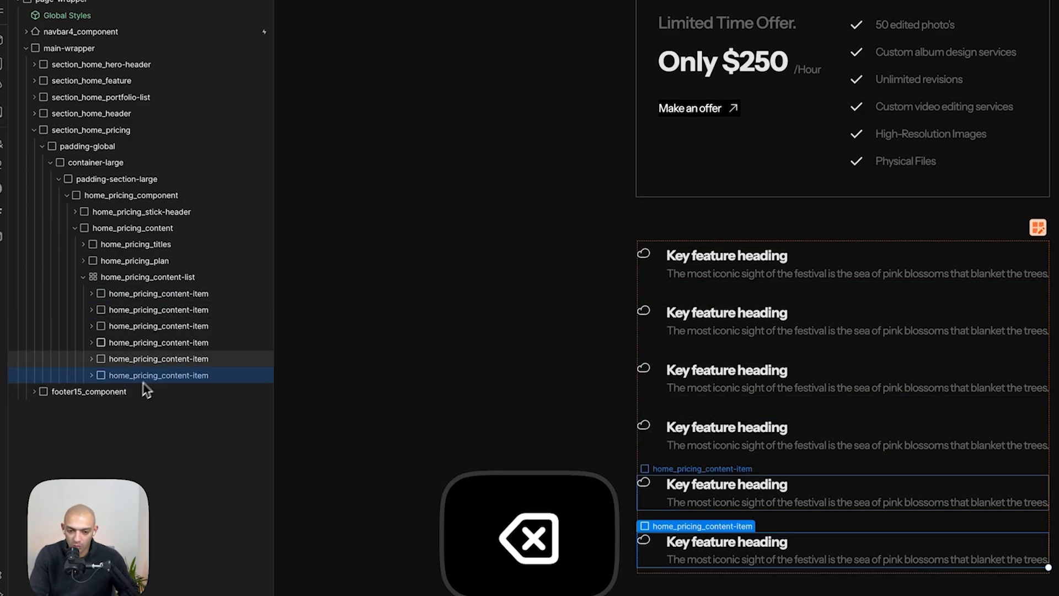
- Set the pricing content list grid to two columns
{"action": "left_click", "coordinate": [135, 279]}
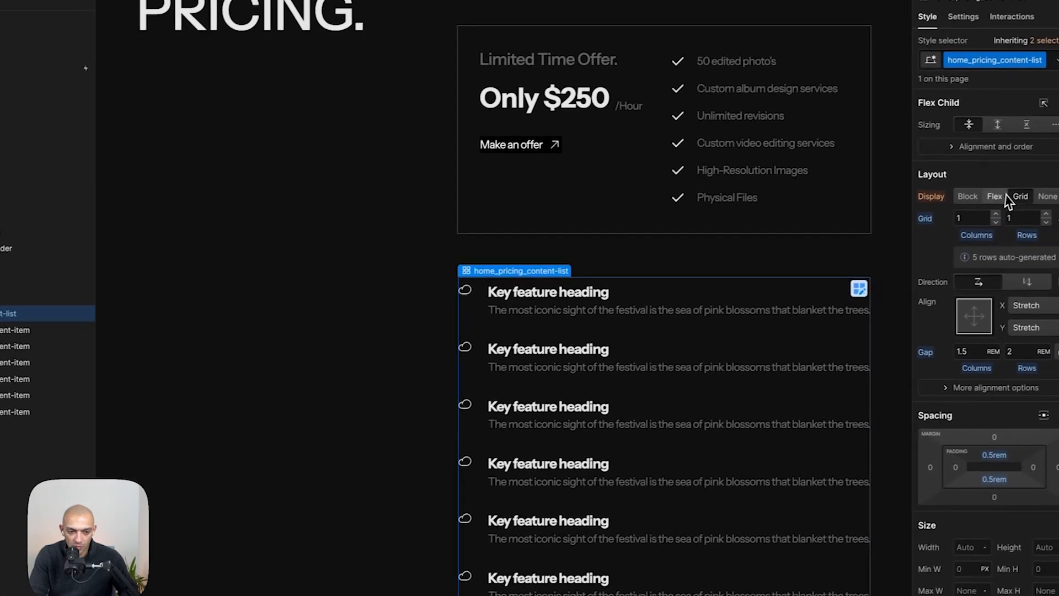
{"action": "left_click", "coordinate": [979, 218]}
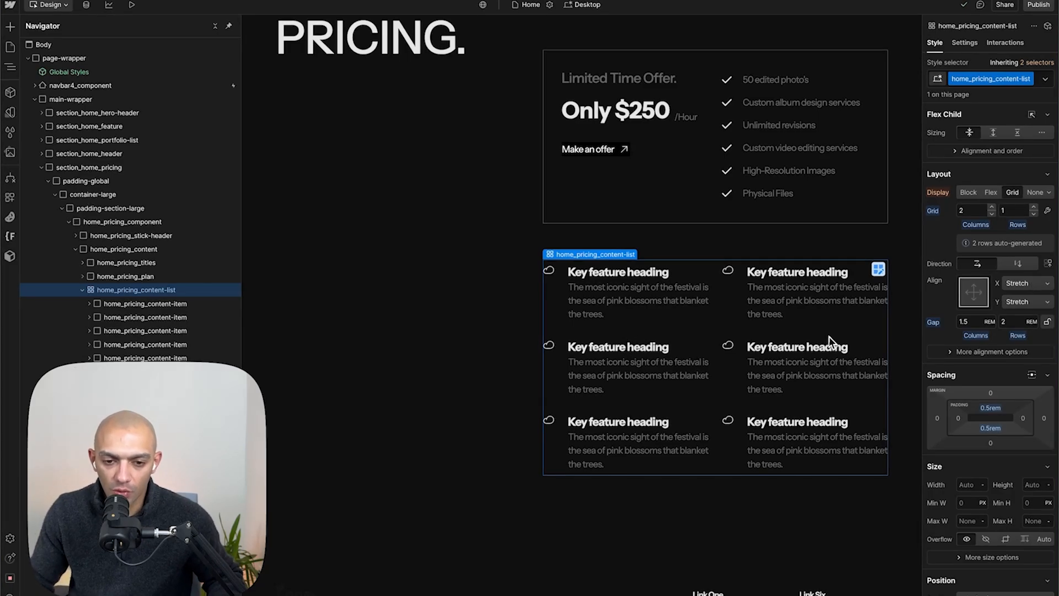
- Match the Figma feature title typography by setting heading-style-h6 to 1 rem size and 400 - Normal weight
{"action": "key", "text": "super+Tab"}
{"action": "left_click", "coordinate": [541, 208]}
{"action": "left_click", "coordinate": [545, 207]}
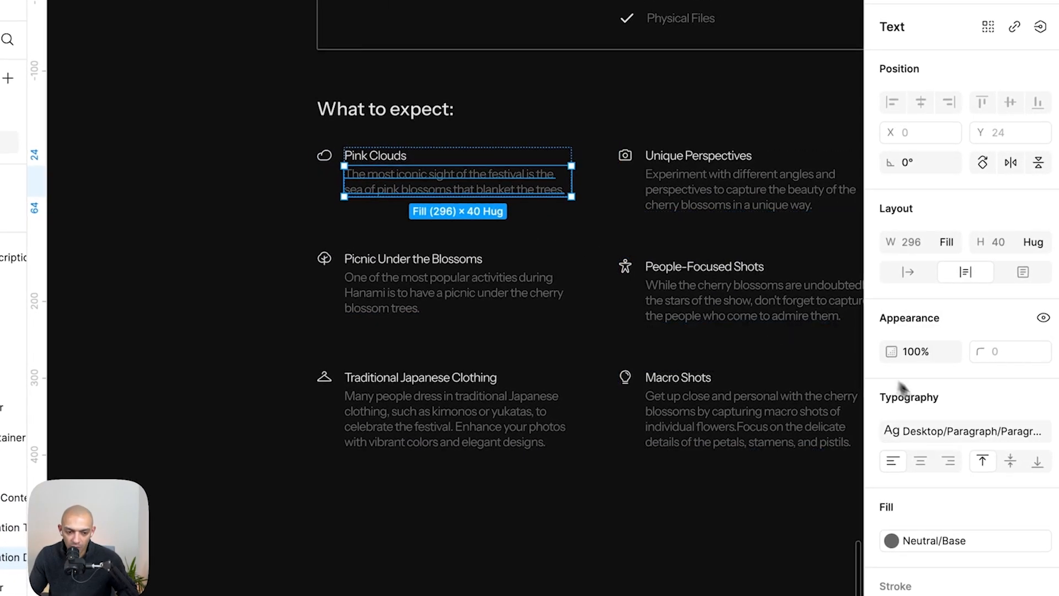
{"action": "left_click", "coordinate": [1050, 432]}
{"action": "left_click", "coordinate": [387, 158]}
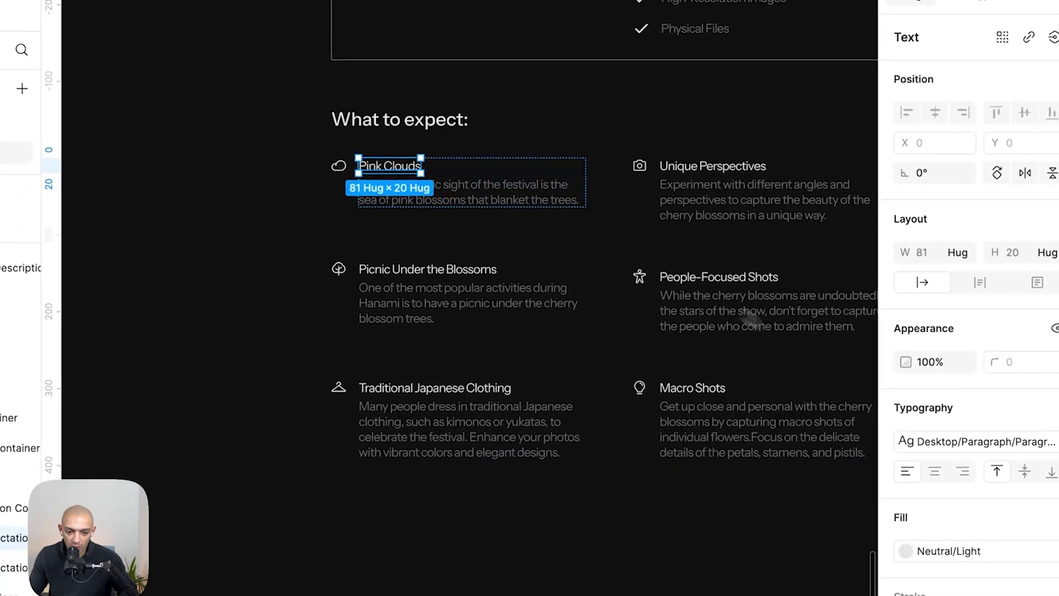
{"action": "left_click", "coordinate": [1053, 440]}
{"action": "key", "text": "super+Tab"}
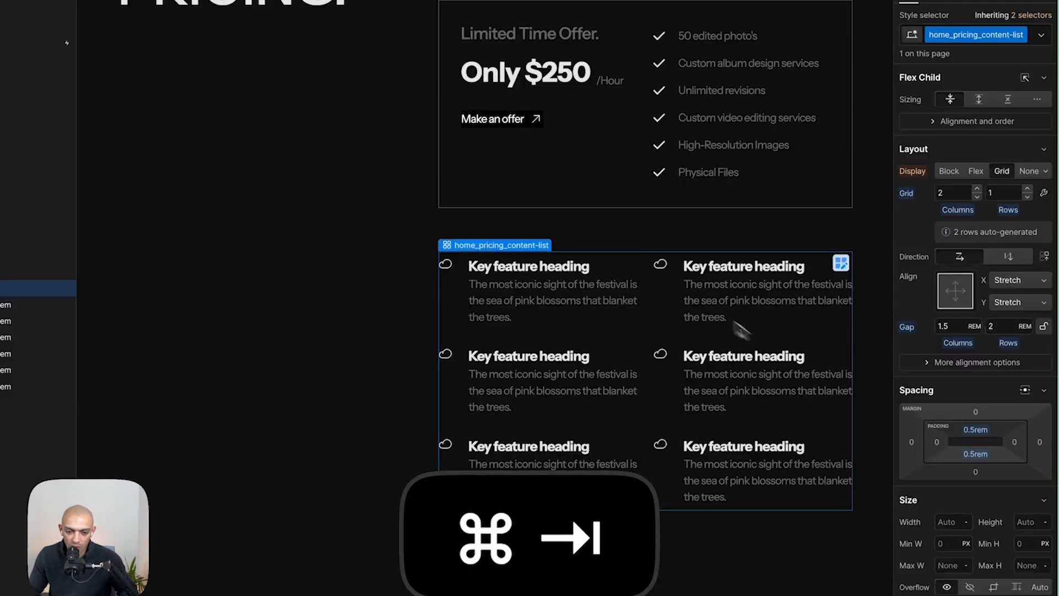
{"action": "left_click", "coordinate": [553, 269]}
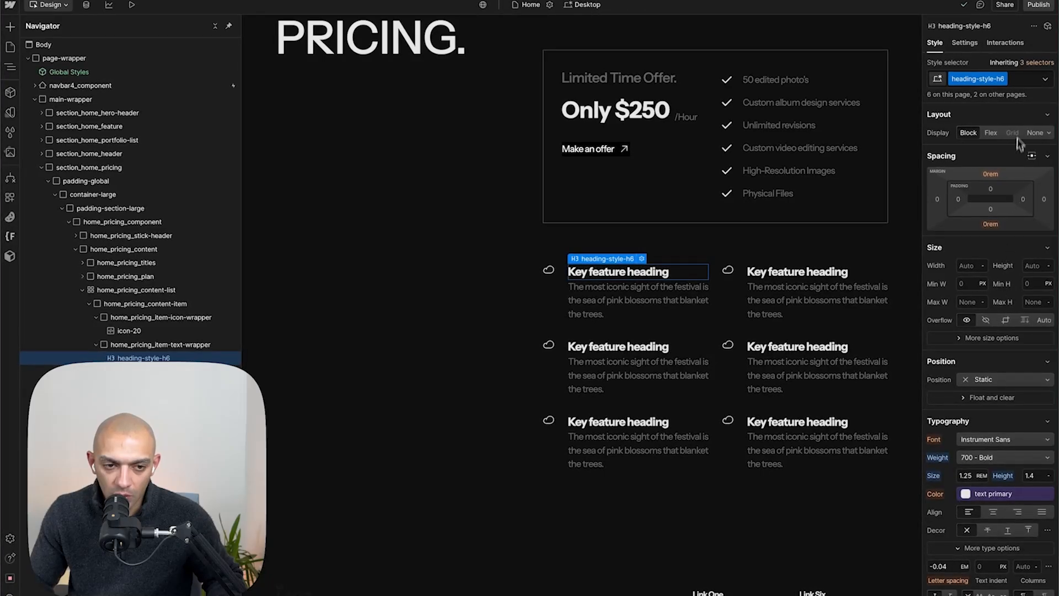
{"action": "left_click", "coordinate": [966, 476]}
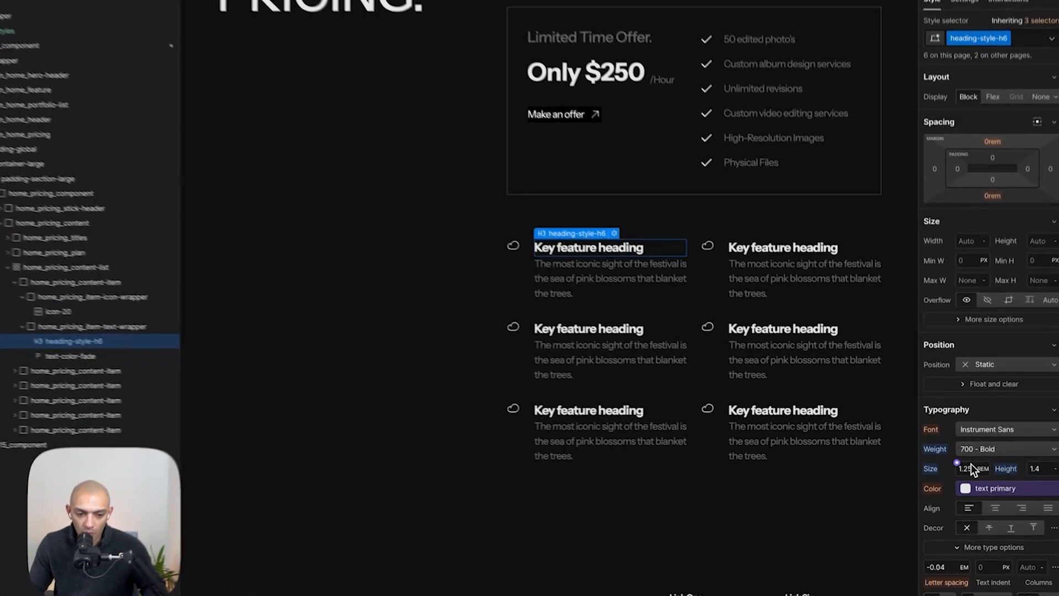
{"action": "type", "text": "1"}
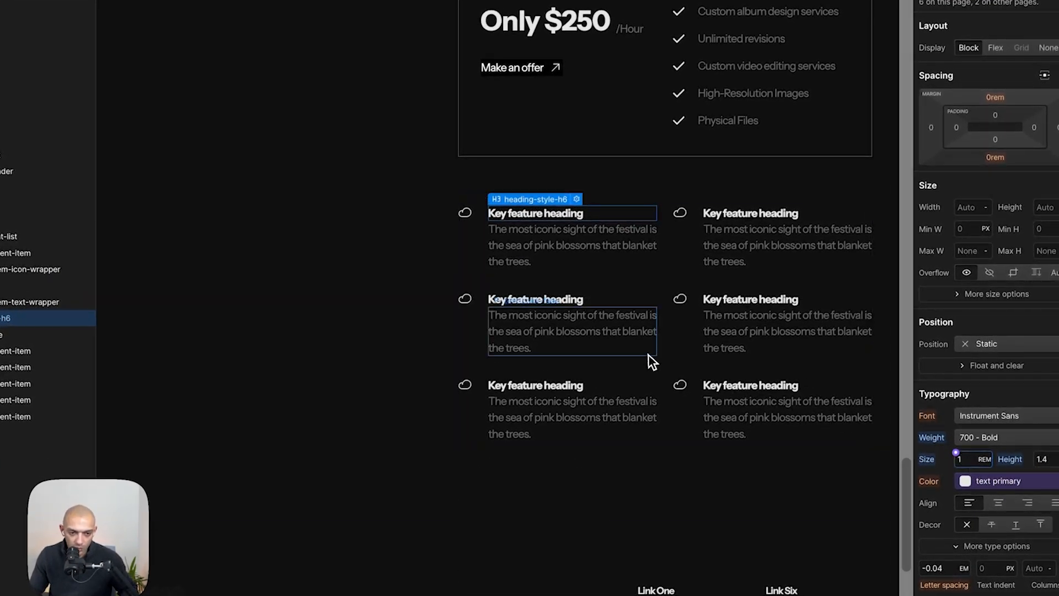
{"action": "left_click", "coordinate": [434, 330]}
{"action": "key", "text": "super+Tab"}
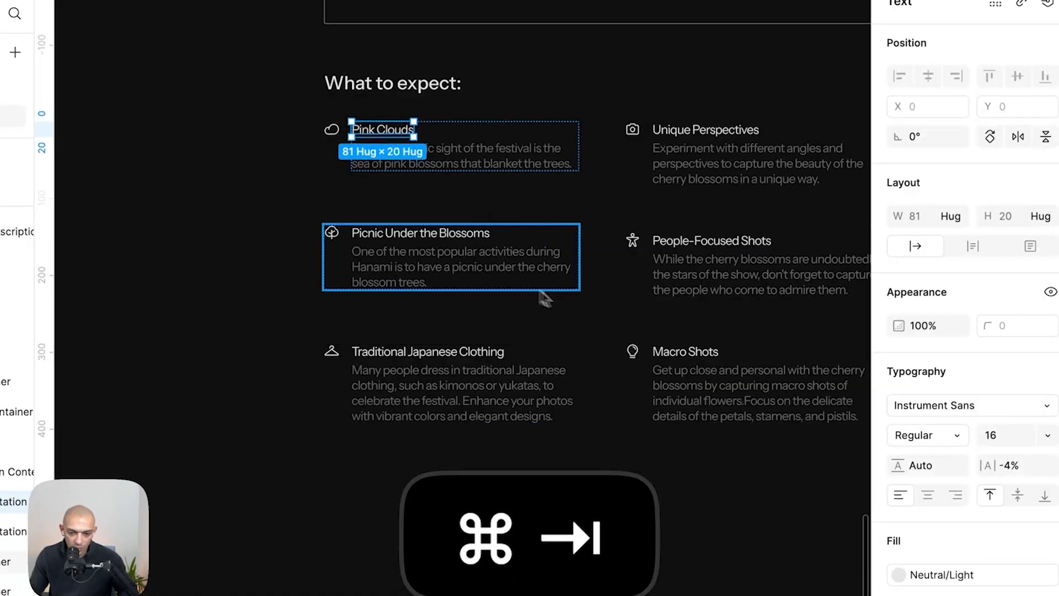
{"action": "key", "text": "super+Tab"}
{"action": "left_click", "coordinate": [643, 239]}
{"action": "left_click", "coordinate": [969, 444]}
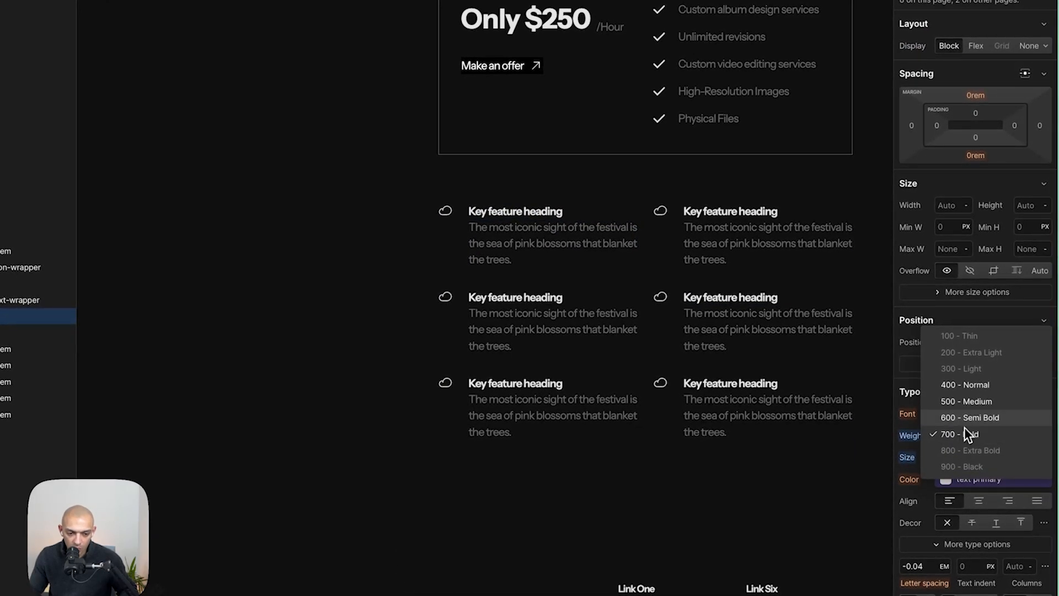
{"action": "left_click", "coordinate": [980, 391]}
- Delete the footer's social icons list and the logo's margin-bottom wrapper
{"action": "left_click", "coordinate": [168, 226]}
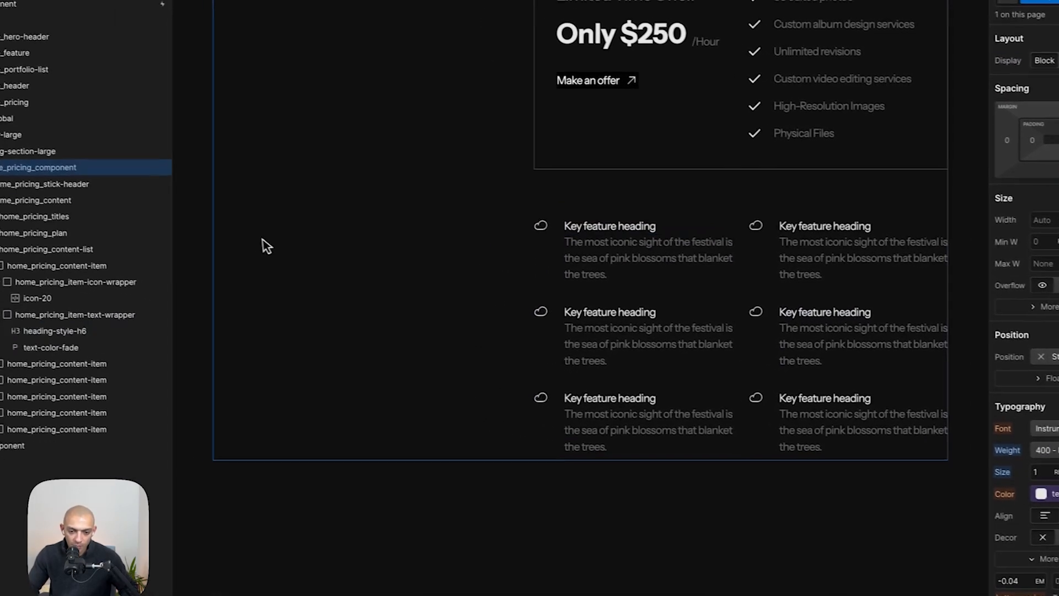
{"action": "scroll", "coordinate": [285, 244], "scroll_direction": "down", "scroll_amount": 5}
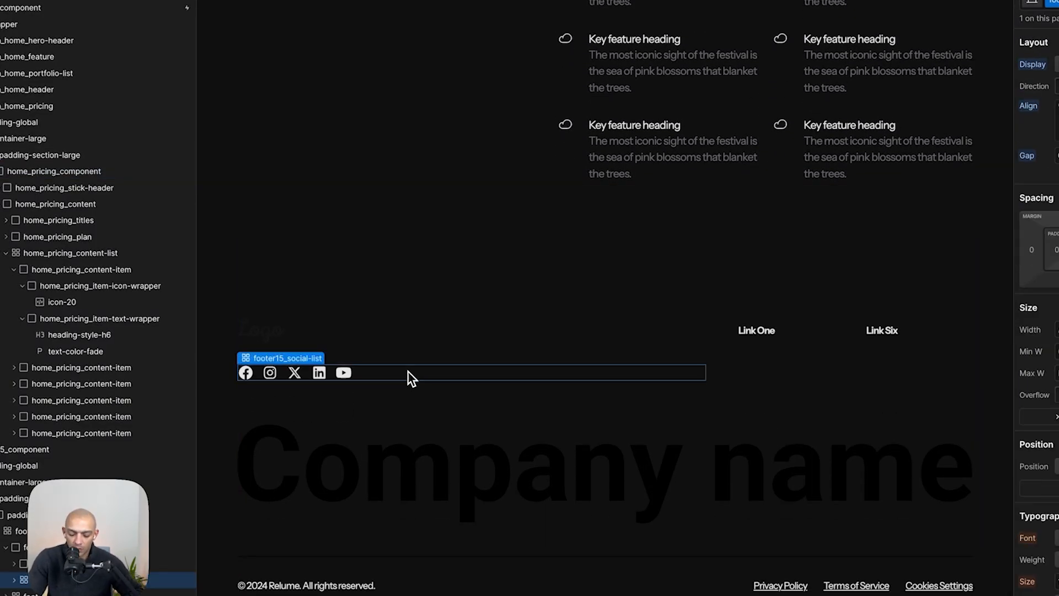
{"action": "key", "text": "BackSpace"}
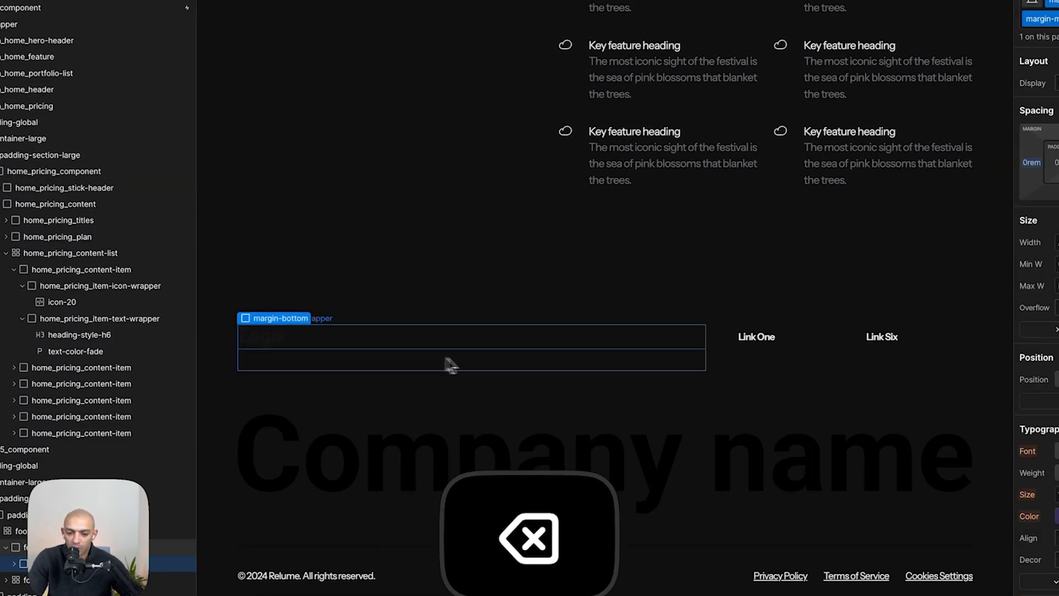
{"action": "key", "text": "BackSpace"}
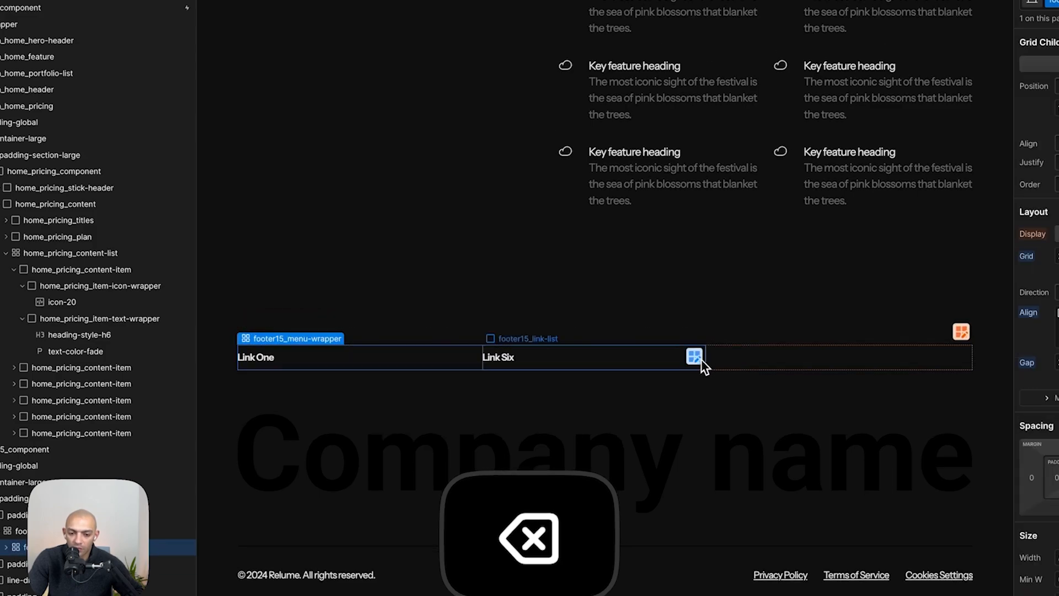
- Compare the footer against the Figma design and delete the footer block holding the link menu
{"action": "key", "text": "super+Tab"}
{"action": "scroll", "coordinate": [564, 426], "scroll_direction": "down", "scroll_amount": 3}
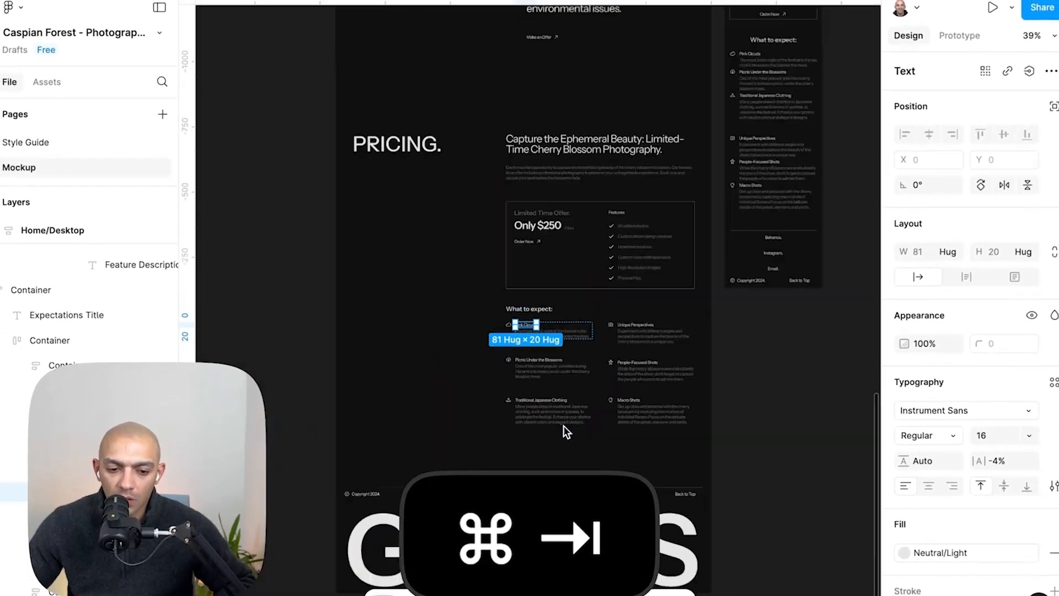
{"action": "scroll", "coordinate": [563, 426], "scroll_direction": "up", "scroll_amount": 5}
{"action": "scroll", "coordinate": [563, 426], "scroll_direction": "up", "scroll_amount": 3}
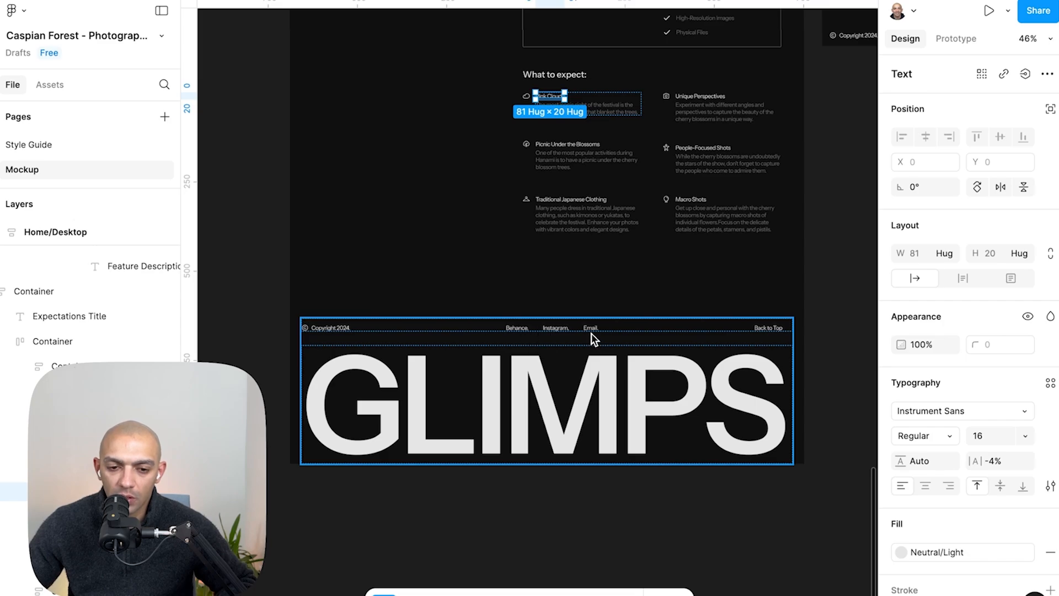
{"action": "key", "text": "super+Tab"}
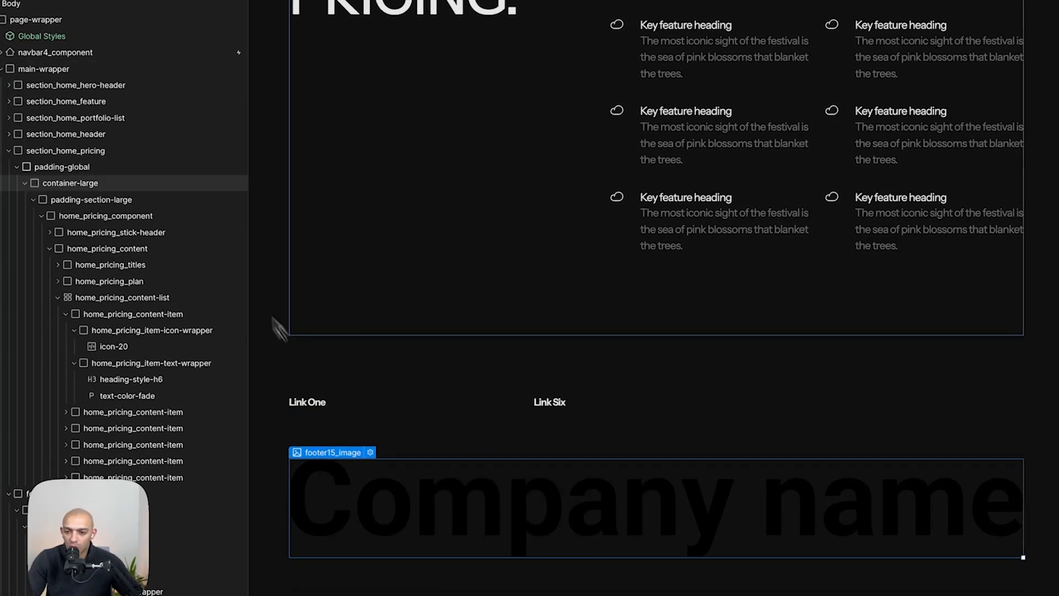
{"action": "key", "text": "alt+z"}
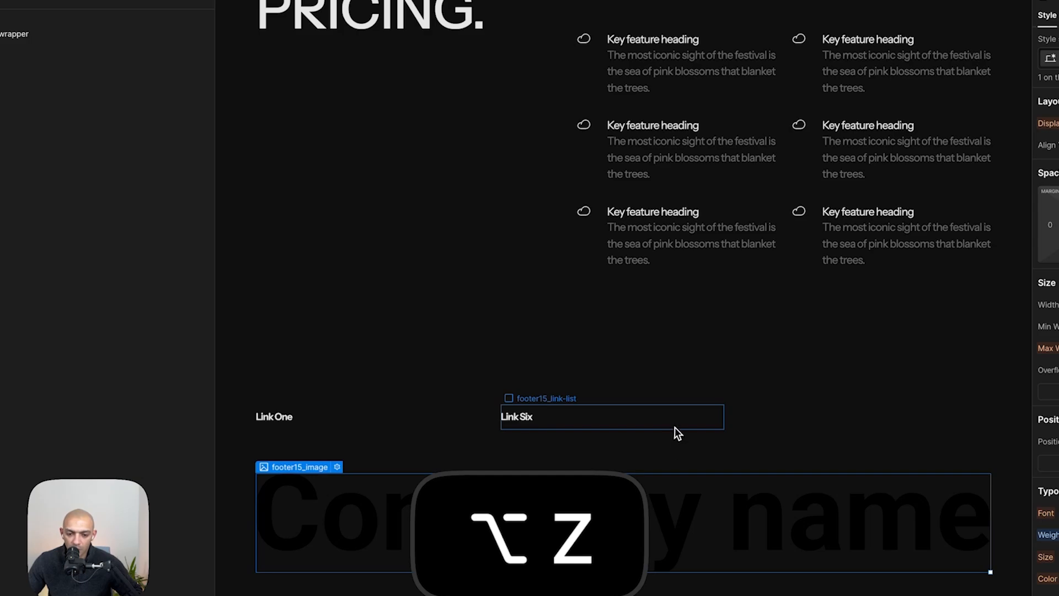
{"action": "left_click", "coordinate": [676, 427]}
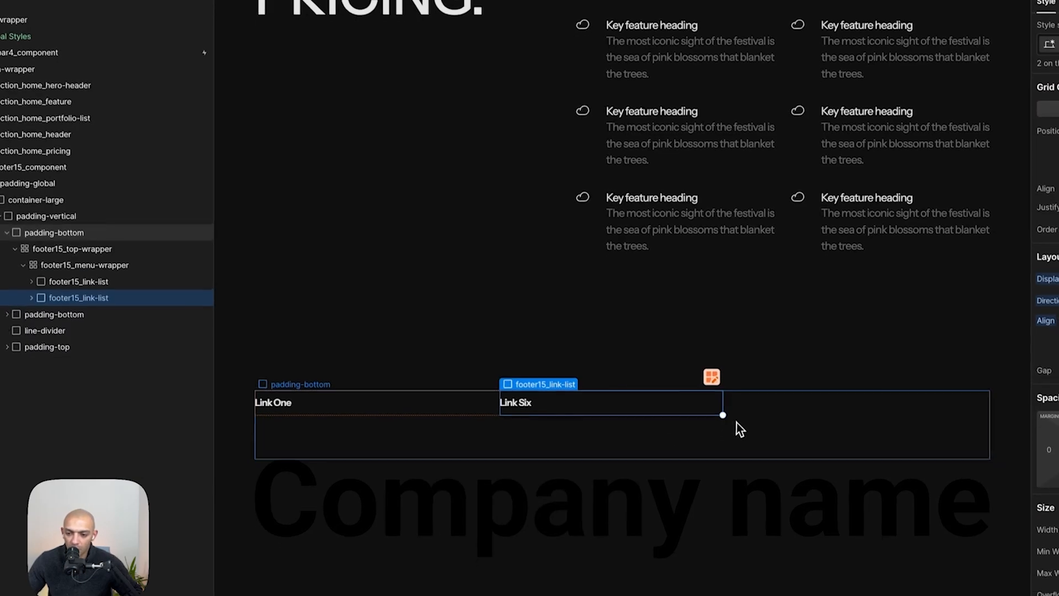
{"action": "left_click", "coordinate": [736, 426]}
{"action": "left_click", "coordinate": [76, 234]}
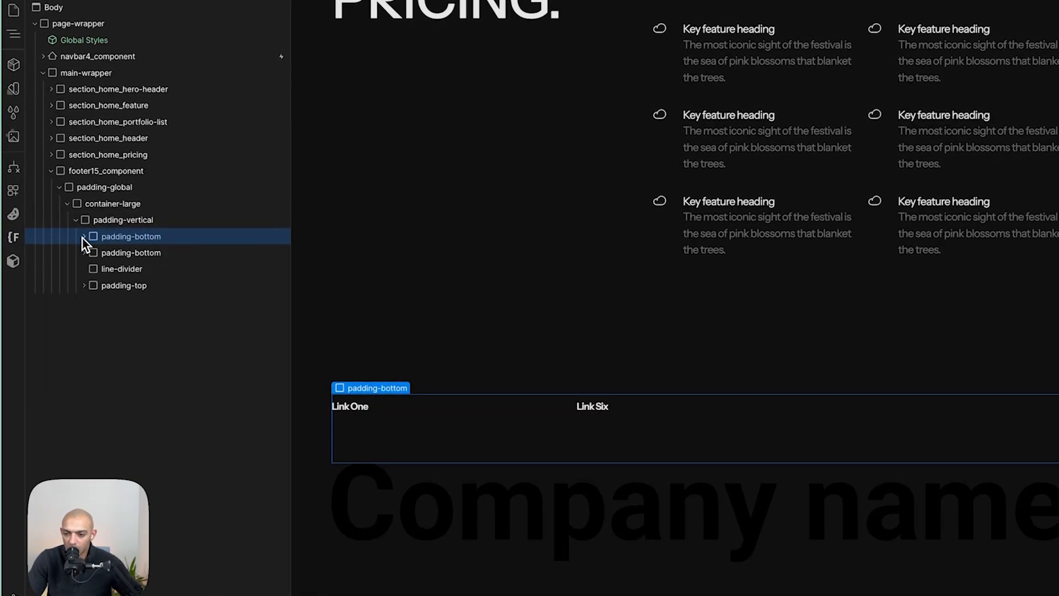
{"action": "left_click", "coordinate": [120, 223]}
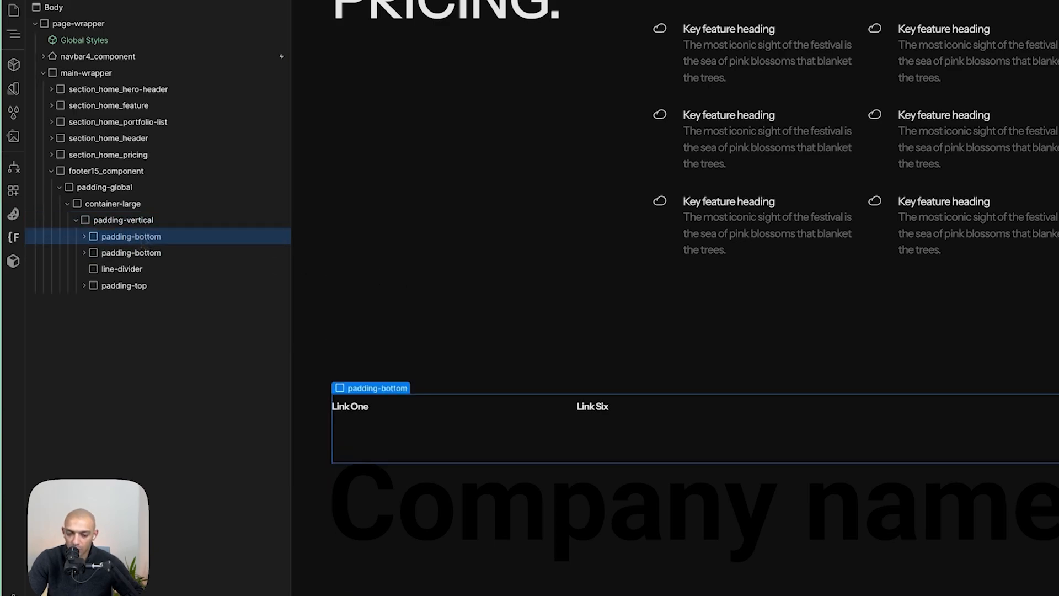
{"action": "key", "text": "BackSpace"}
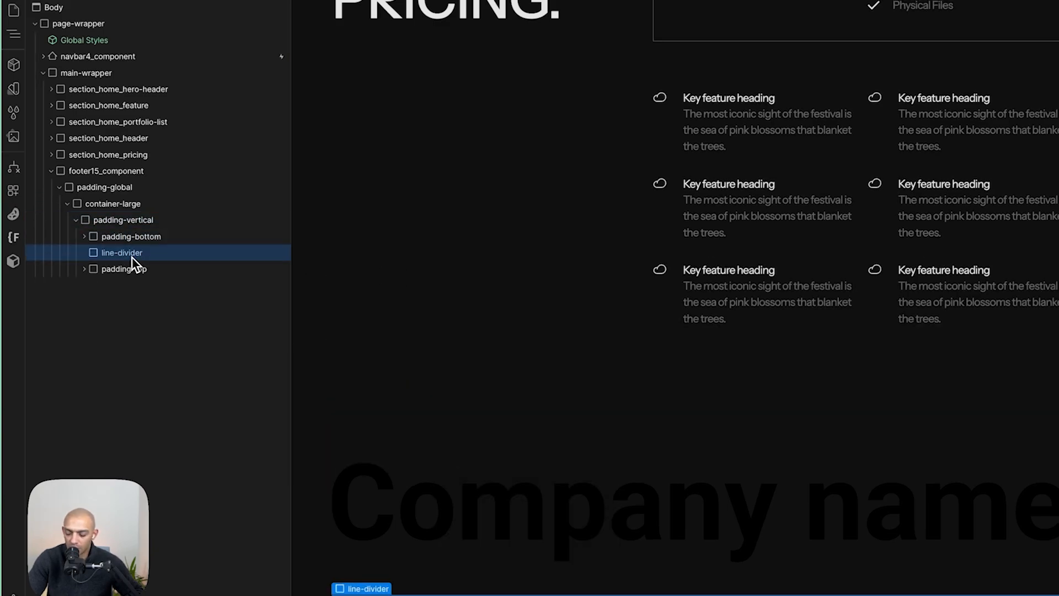
- Rearrange the footer's remaining blocks and delete the line divider
{"action": "mouse_move", "coordinate": [131, 257]}
{"action": "left_mouse_down"}
{"action": "mouse_move", "coordinate": [136, 223]}
{"action": "mouse_move", "coordinate": [141, 250]}
{"action": "left_mouse_up"}
{"action": "left_click", "coordinate": [134, 269]}
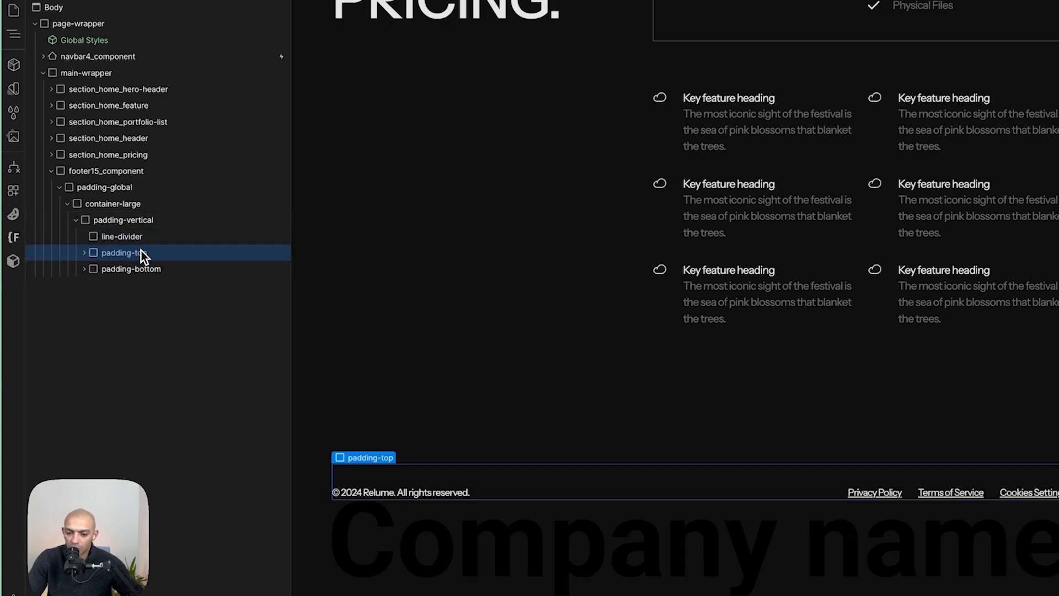
{"action": "left_click", "coordinate": [137, 276]}
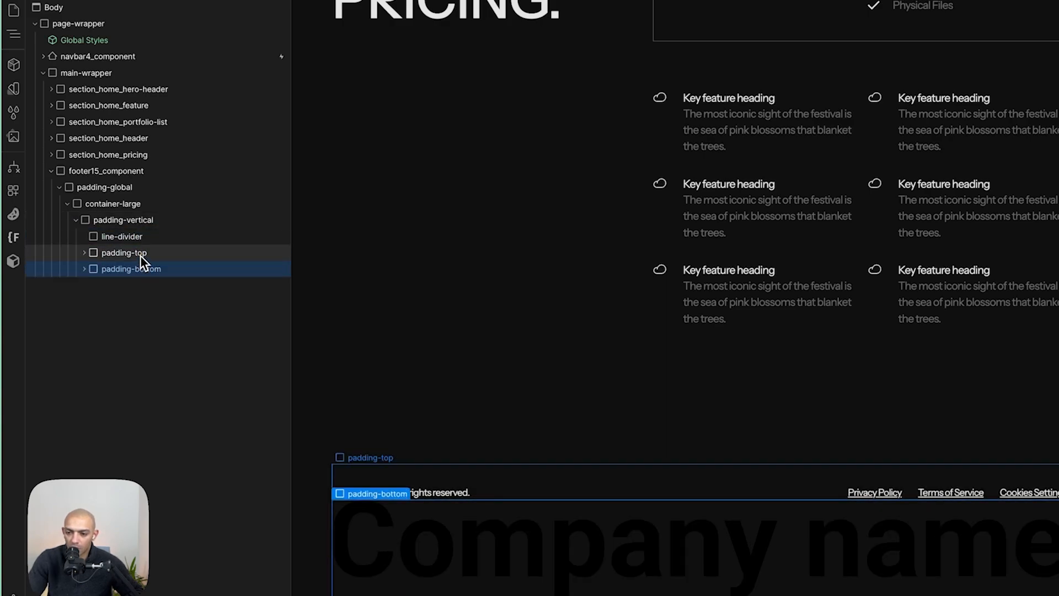
{"action": "key", "text": "BackSpace"}
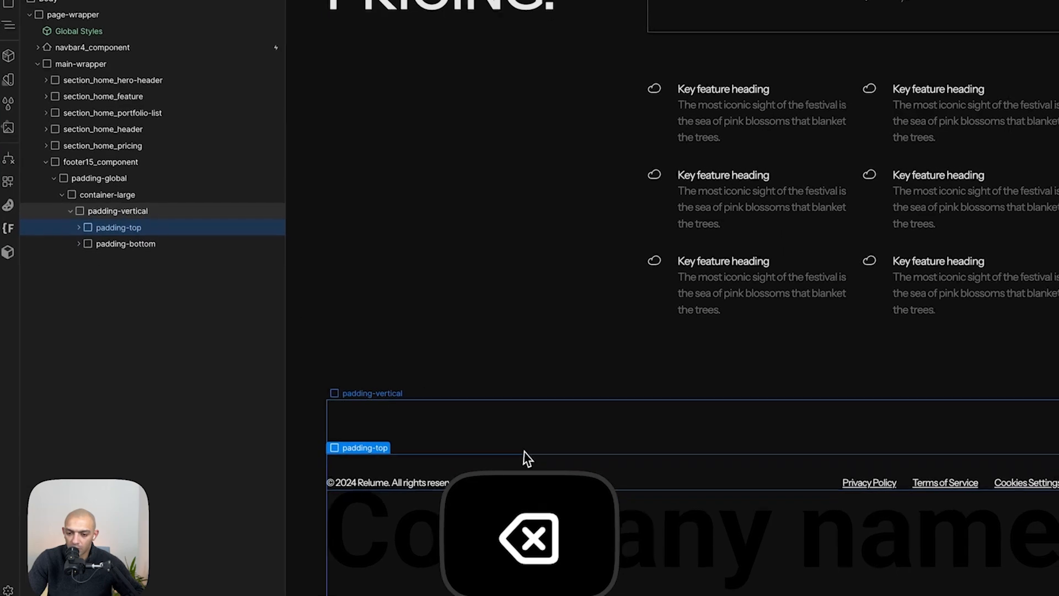
{"action": "left_click", "coordinate": [532, 458]}
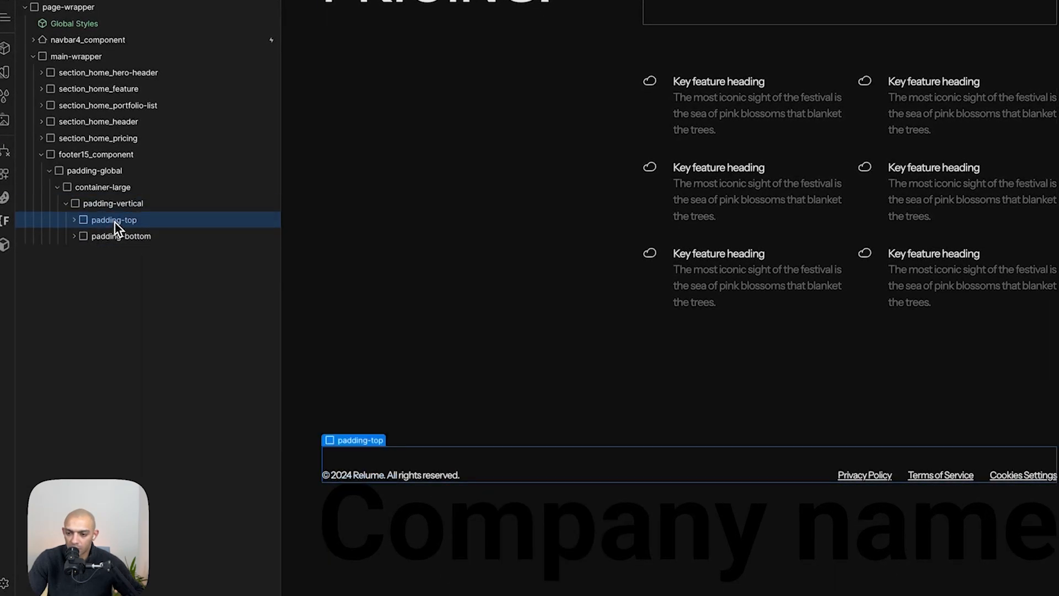
- Wrap the footer's padding-top and padding-bottom blocks together in a new div block
{"action": "key", "text": "super+Tab"}
{"action": "left_click", "coordinate": [510, 374]}
{"action": "scroll", "coordinate": [528, 373], "scroll_direction": "up", "scroll_amount": 3}
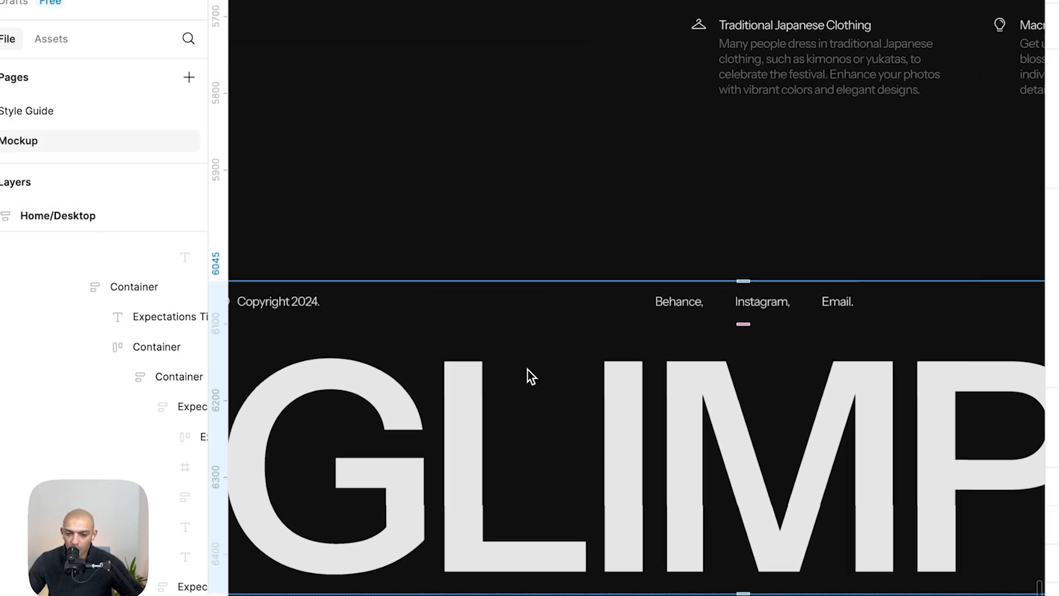
{"action": "key", "text": "super+Tab"}
{"action": "right_click", "coordinate": [107, 226]}
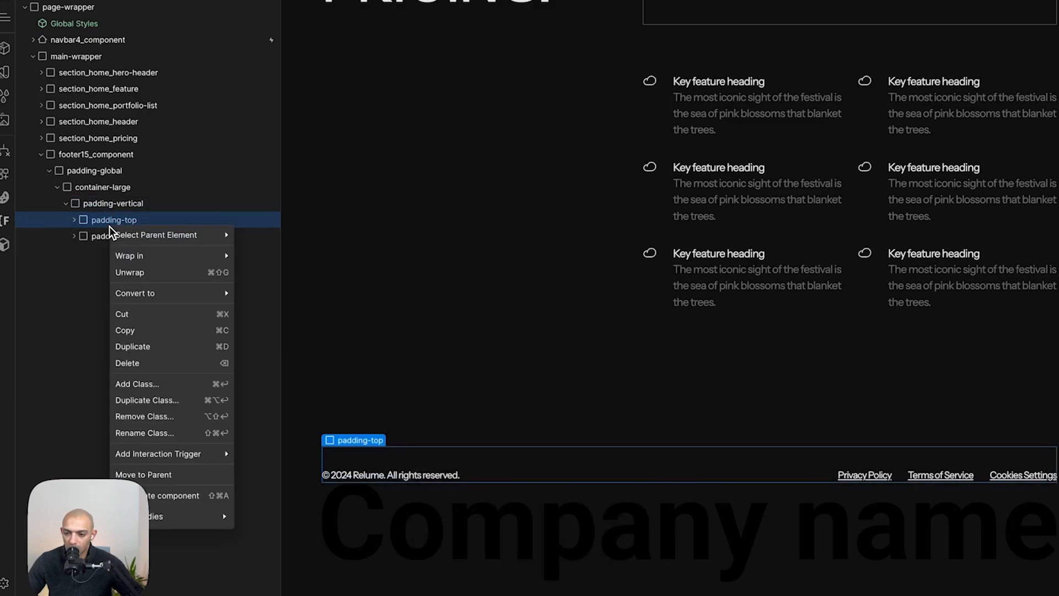
{"action": "mouse_move", "coordinate": [177, 258]}
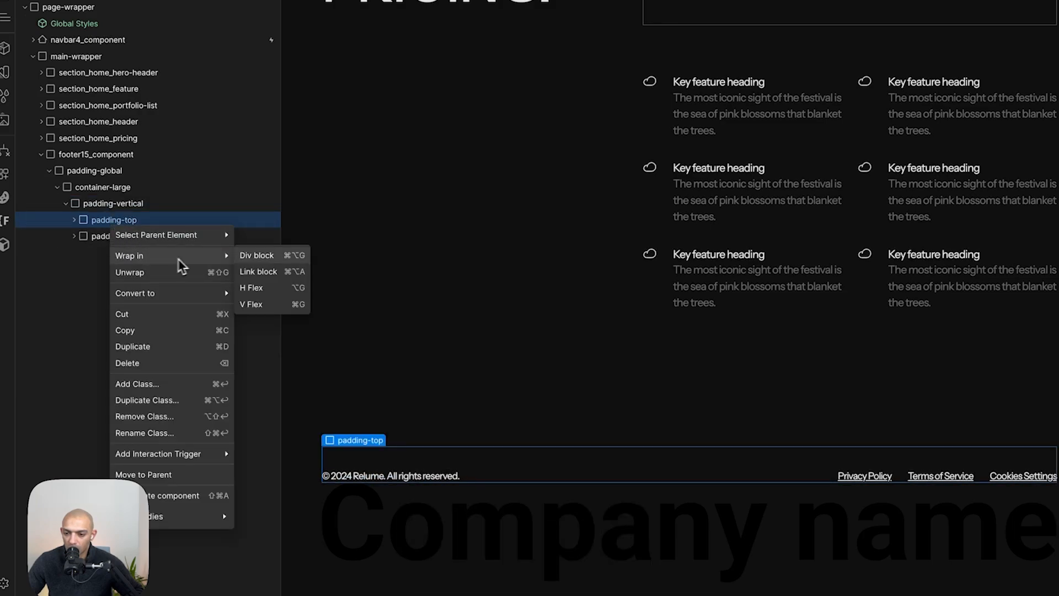
{"action": "left_click", "coordinate": [265, 256]}
{"action": "mouse_move", "coordinate": [166, 251]}
{"action": "left_mouse_down"}
{"action": "mouse_move", "coordinate": [135, 259]}
{"action": "mouse_move", "coordinate": [183, 258]}
{"action": "left_mouse_up"}
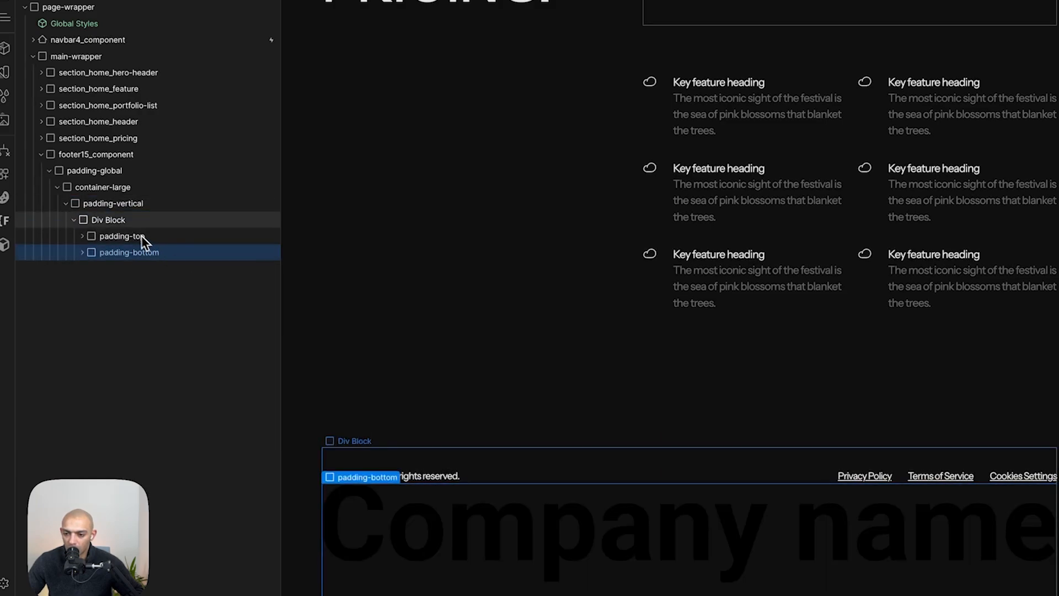
- Give the new wrapper div the class footer-component_wrapper
{"action": "left_click", "coordinate": [127, 221]}
{"action": "left_click", "coordinate": [992, 96]}
{"action": "type", "text": "container"}
{"action": "key", "text": "super+a"}
{"action": "type", "text": "footer-"}
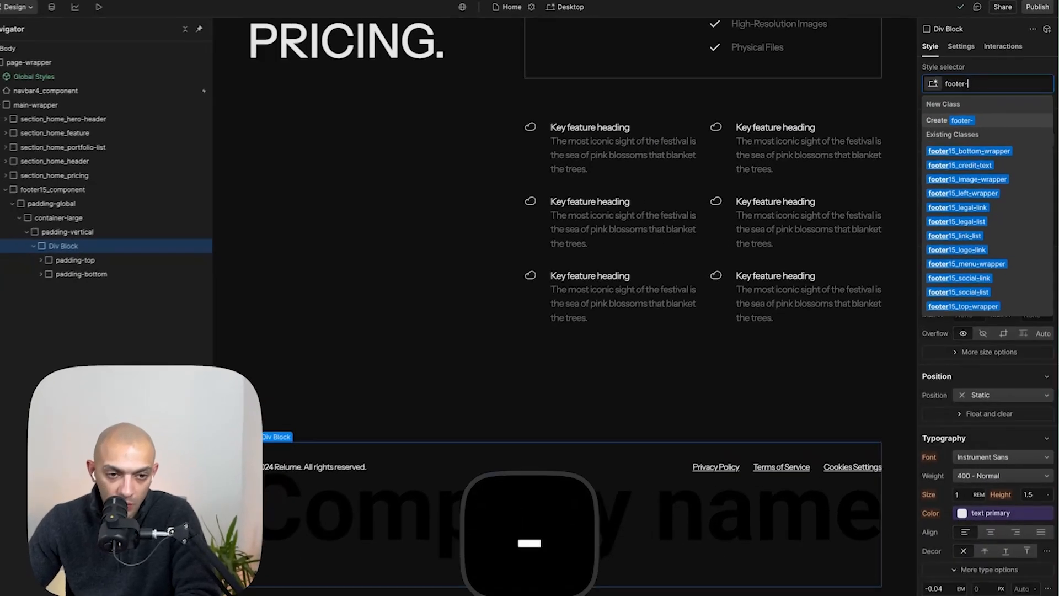
{"action": "type", "text": "compone"}
{"action": "type", "text": "nt_wrapper"}
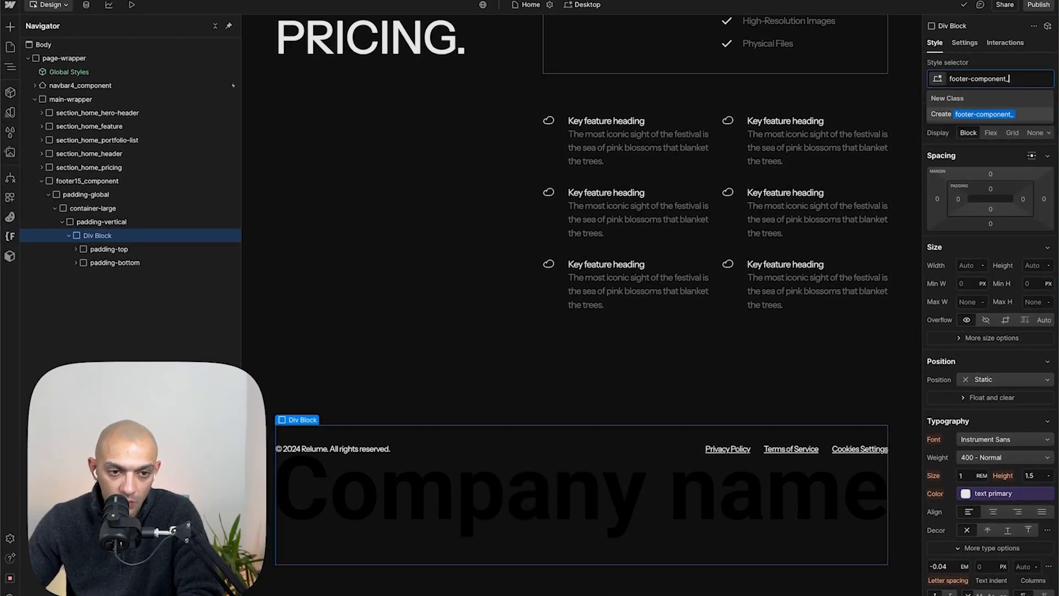
{"action": "key", "text": "Return"}
- Add a 1 px solid top border in the neutral color to the footer wrapper, checking the Figma footer
{"action": "scroll", "coordinate": [999, 491], "scroll_direction": "down", "scroll_amount": 10}
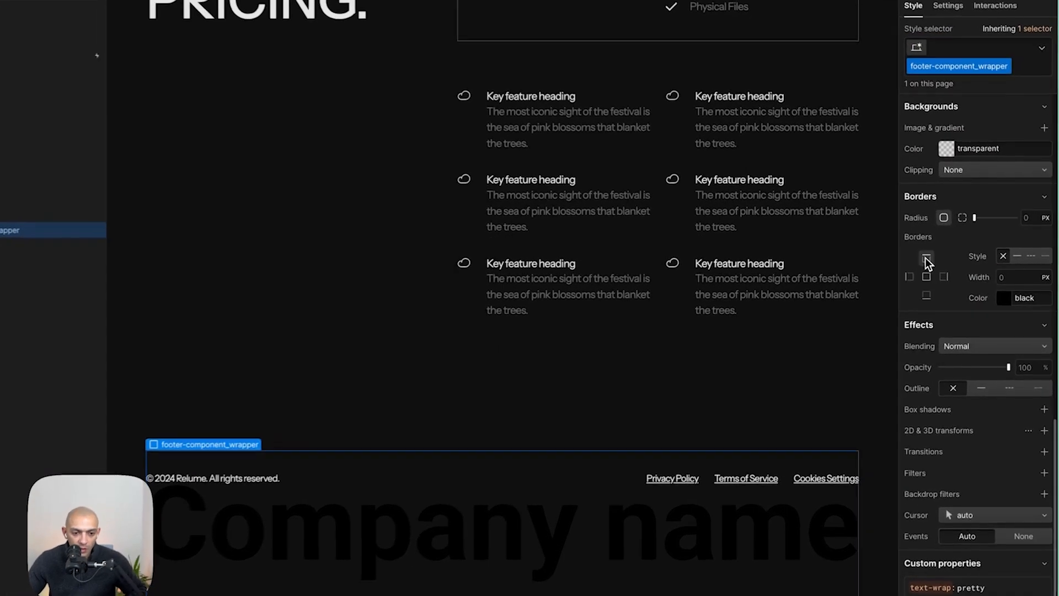
{"action": "left_click", "coordinate": [946, 260]}
{"action": "left_click", "coordinate": [1014, 255]}
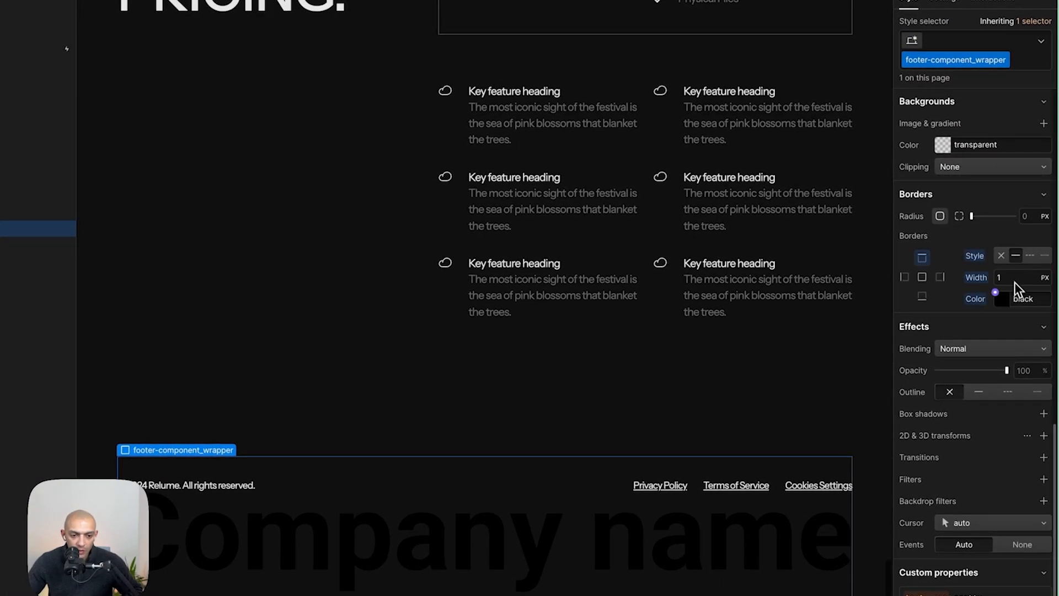
{"action": "key", "text": "super+Tab"}
{"action": "left_click", "coordinate": [481, 225]}
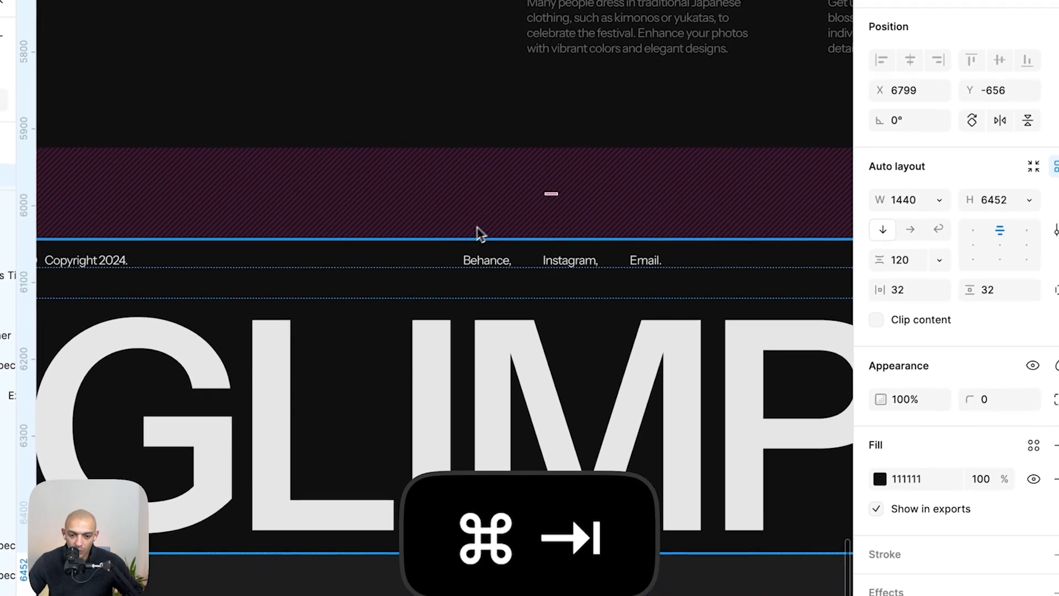
{"action": "left_click", "coordinate": [454, 240]}
{"action": "left_click", "coordinate": [454, 240]}
{"action": "key", "text": "super+Tab"}
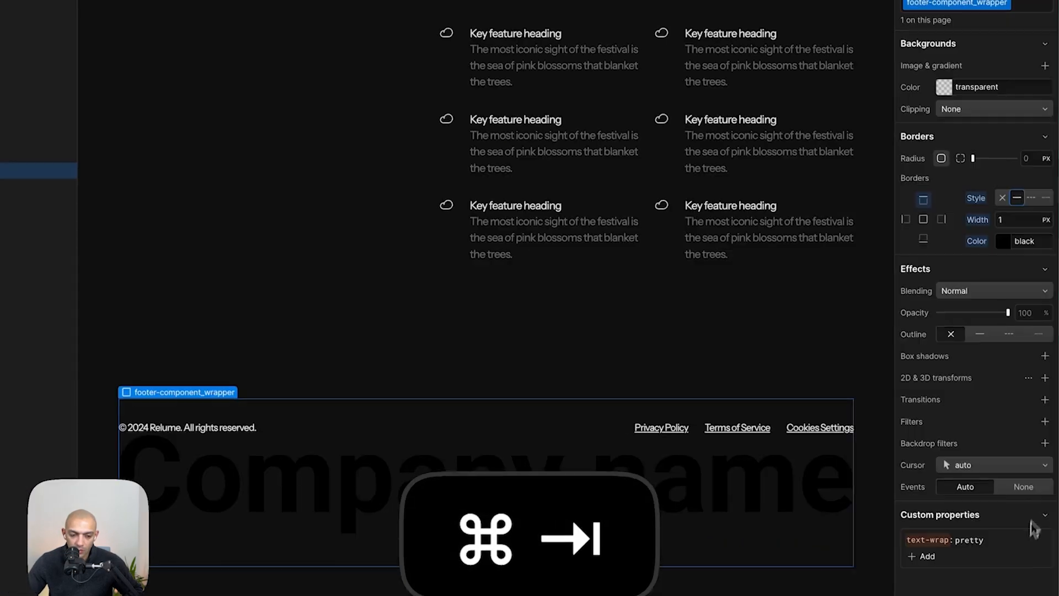
{"action": "left_click", "coordinate": [999, 242]}
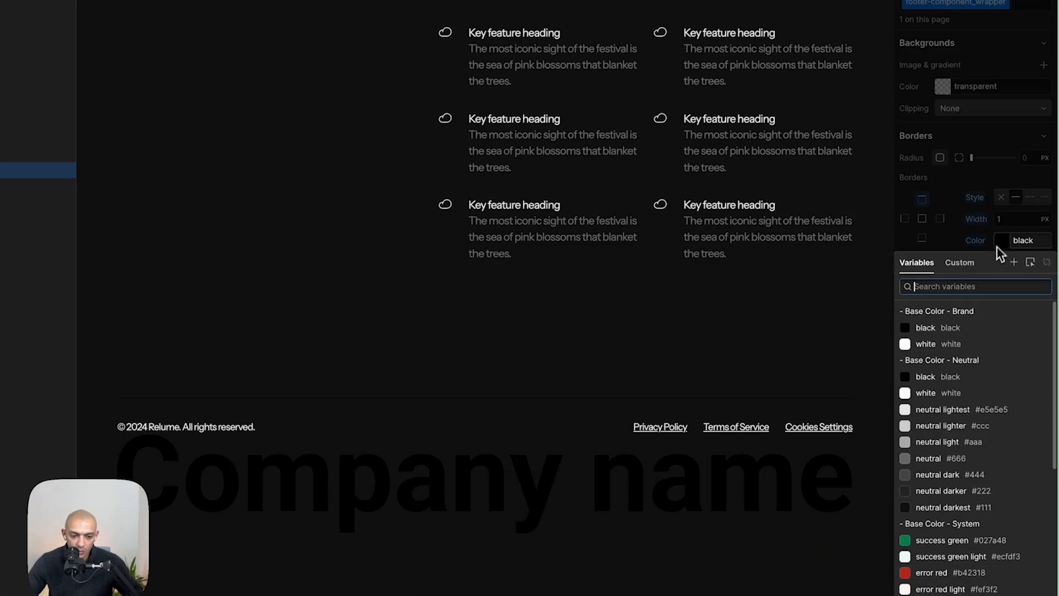
{"action": "left_click", "coordinate": [958, 457]}
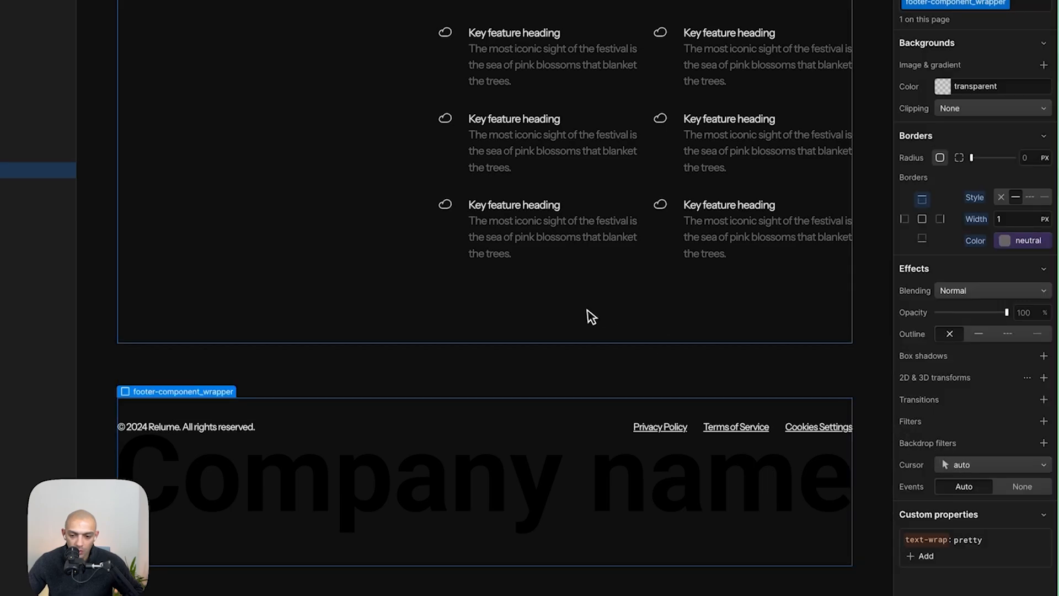
- Try to replace the footer credit text with the copyright text copied from Figma
{"action": "key", "text": "super+Tab"}
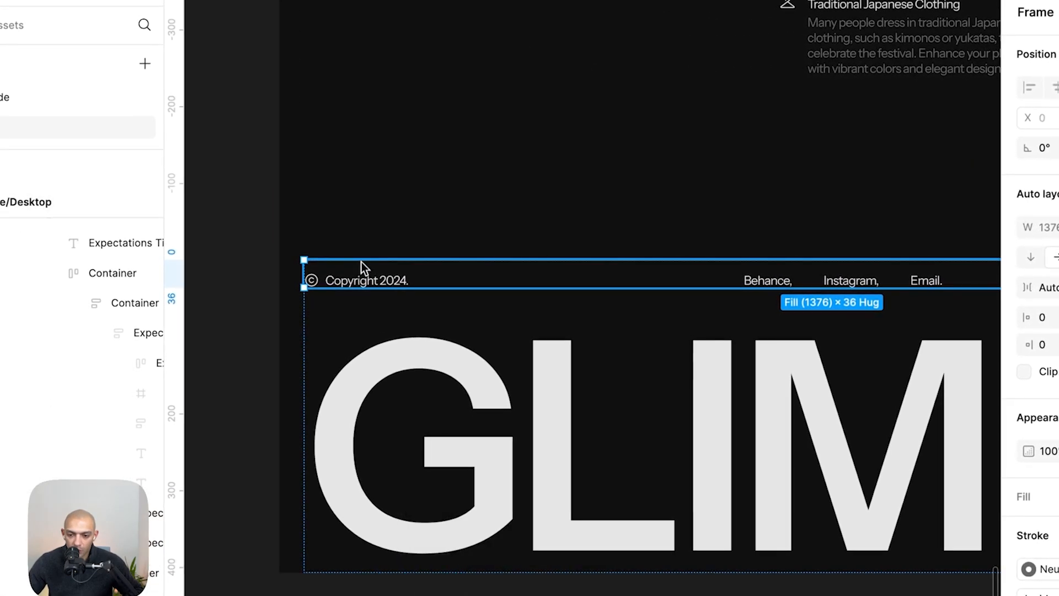
{"action": "left_click", "coordinate": [359, 280]}
{"action": "double_click", "coordinate": [359, 280]}
{"action": "key", "text": "super+c"}
{"action": "key", "text": "super+Tab"}
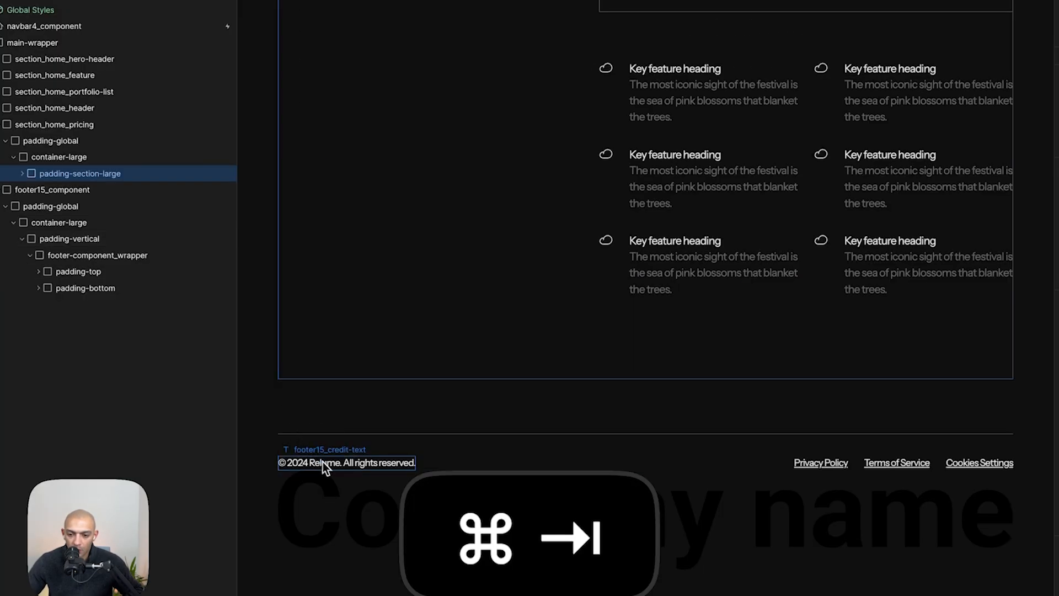
{"action": "left_click", "coordinate": [321, 460]}
{"action": "double_click", "coordinate": [330, 465]}
{"action": "key", "text": "Left"}
{"action": "key", "text": "Down"}
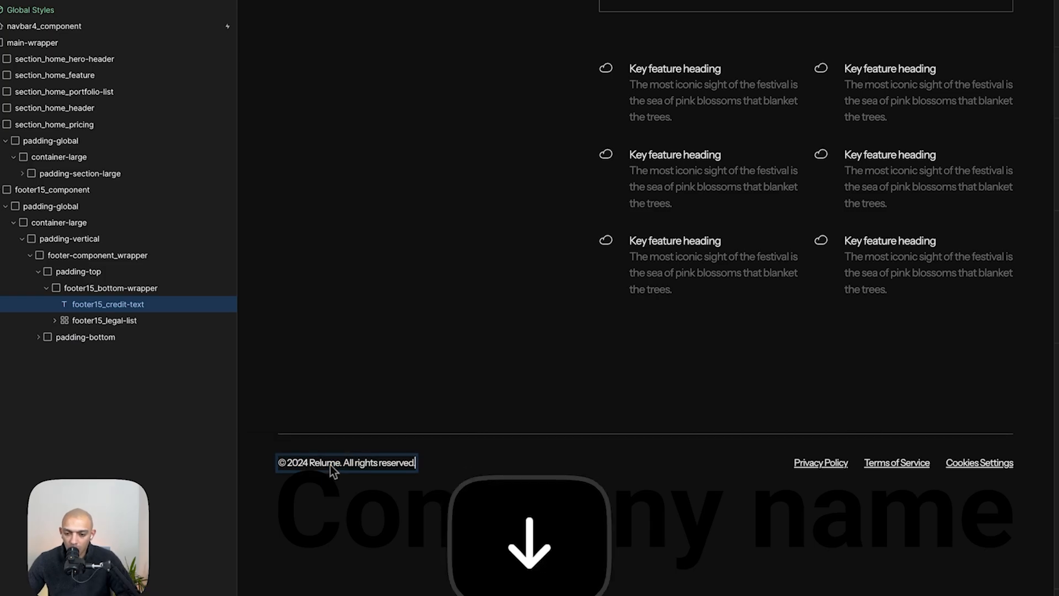
{"action": "key", "text": "Escape"}
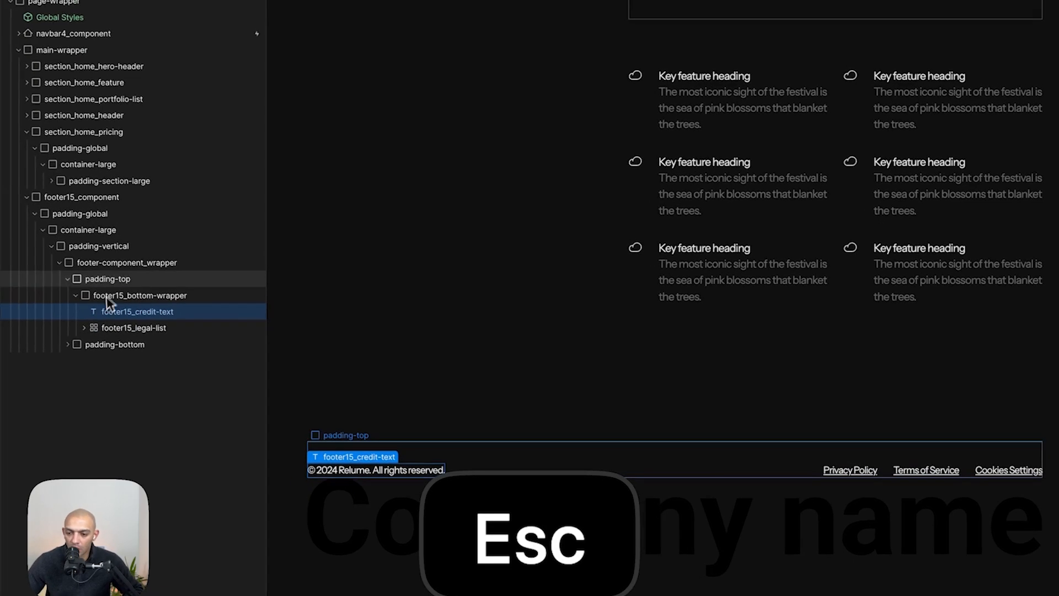
{"action": "key", "text": "super+Tab"}
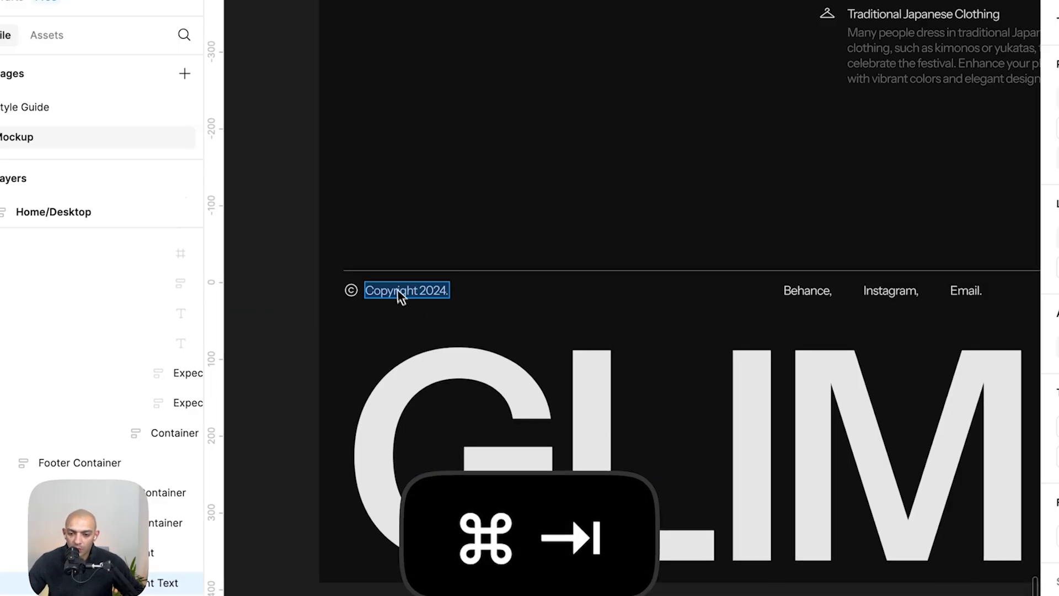
{"action": "key", "text": "Escape"}
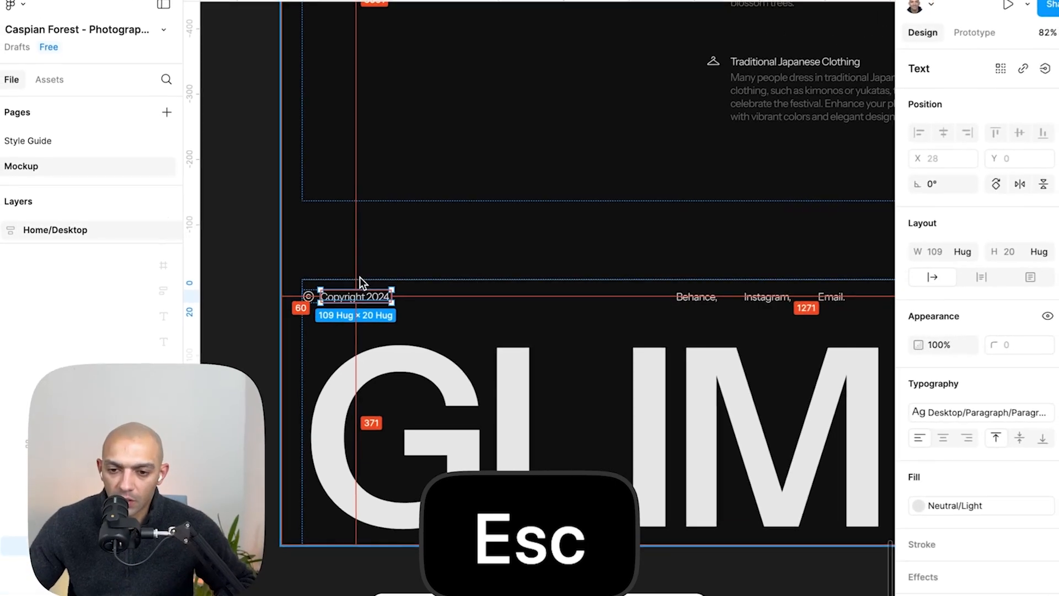
{"action": "key", "text": "super+Tab"}
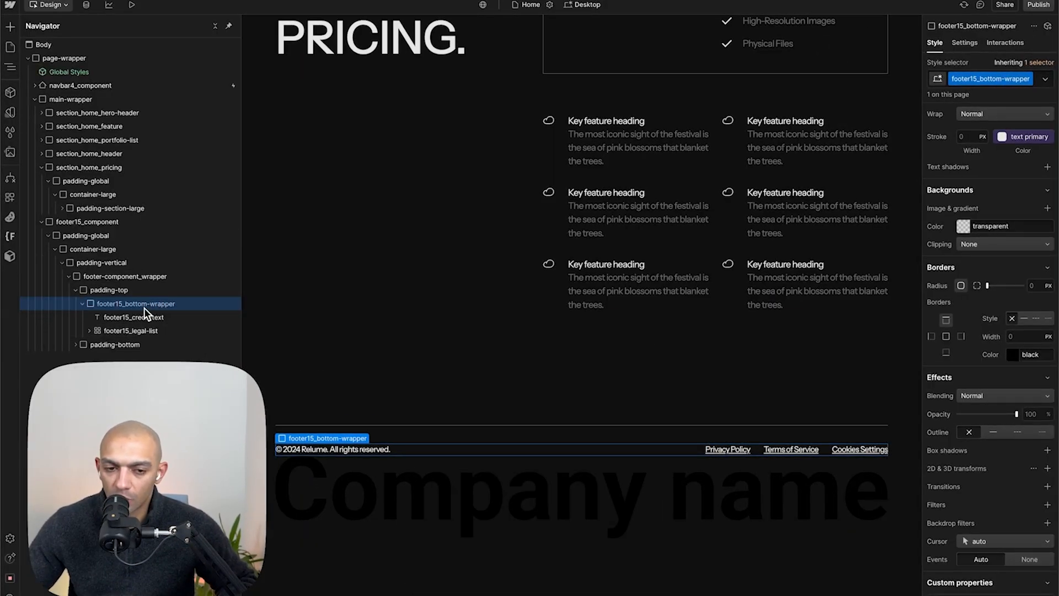
- Replace the footer padding-top's padding-medium combo class with padding-xsmall
{"action": "scroll", "coordinate": [995, 309], "scroll_direction": "up", "scroll_amount": 10}
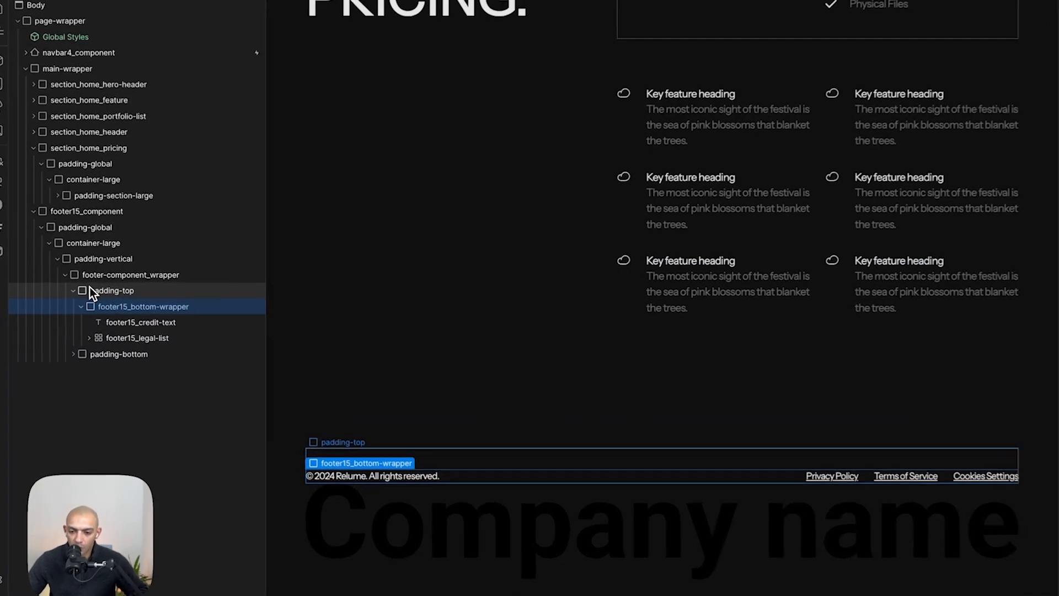
{"action": "left_click", "coordinate": [105, 290]}
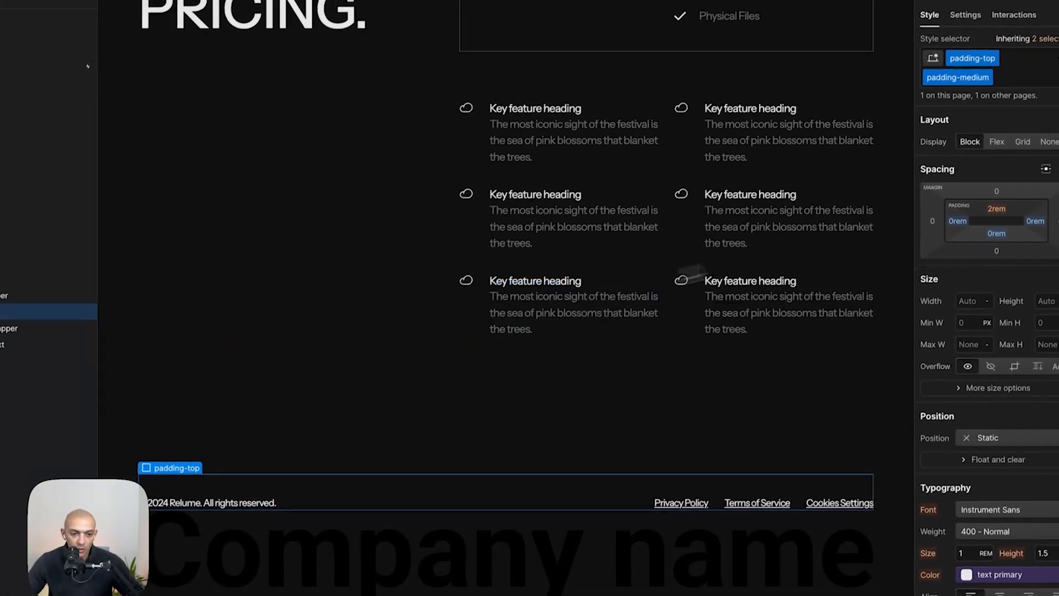
{"action": "left_click", "coordinate": [1019, 73]}
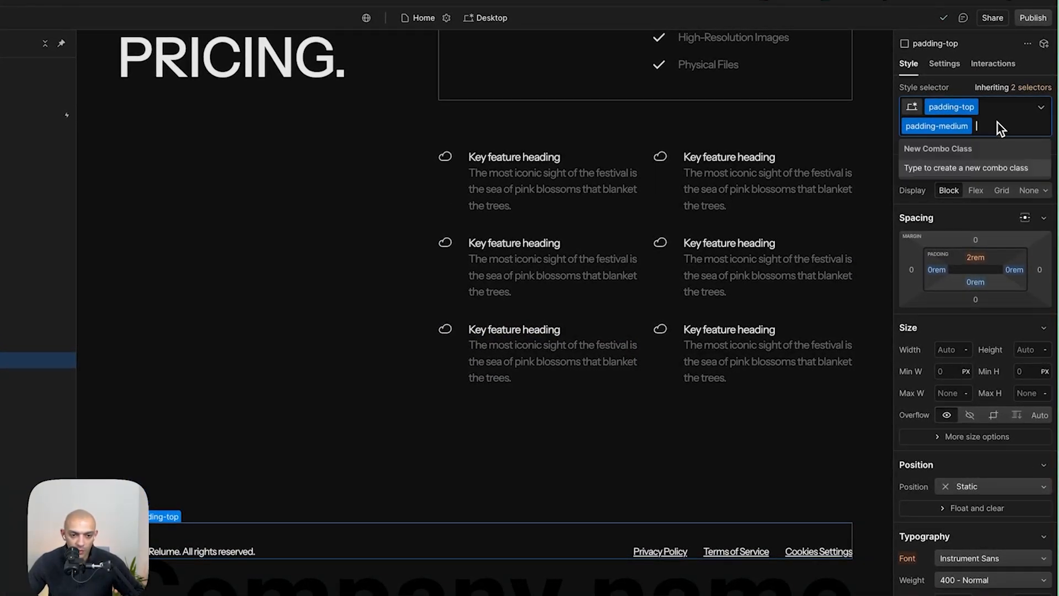
{"action": "key", "text": "BackSpace"}
{"action": "type", "text": "padding"}
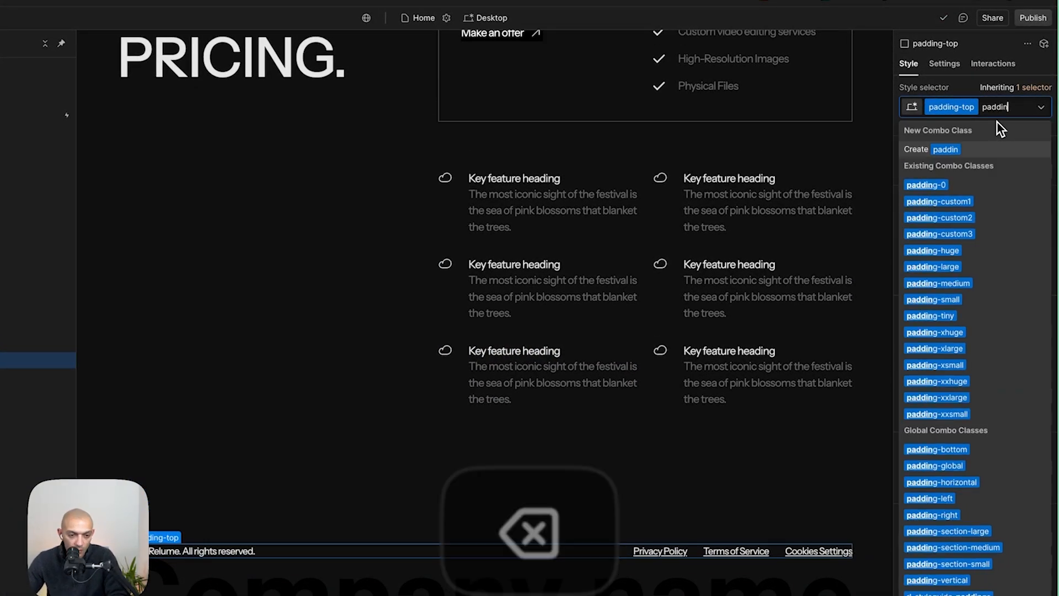
{"action": "key", "text": "Down"}
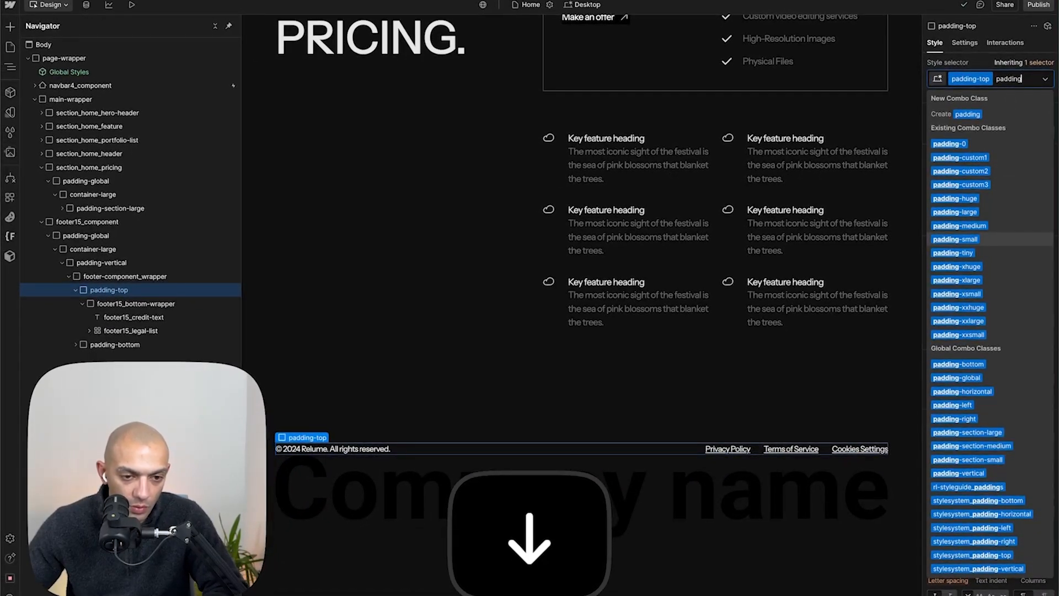
{"action": "key", "text": "Return"}
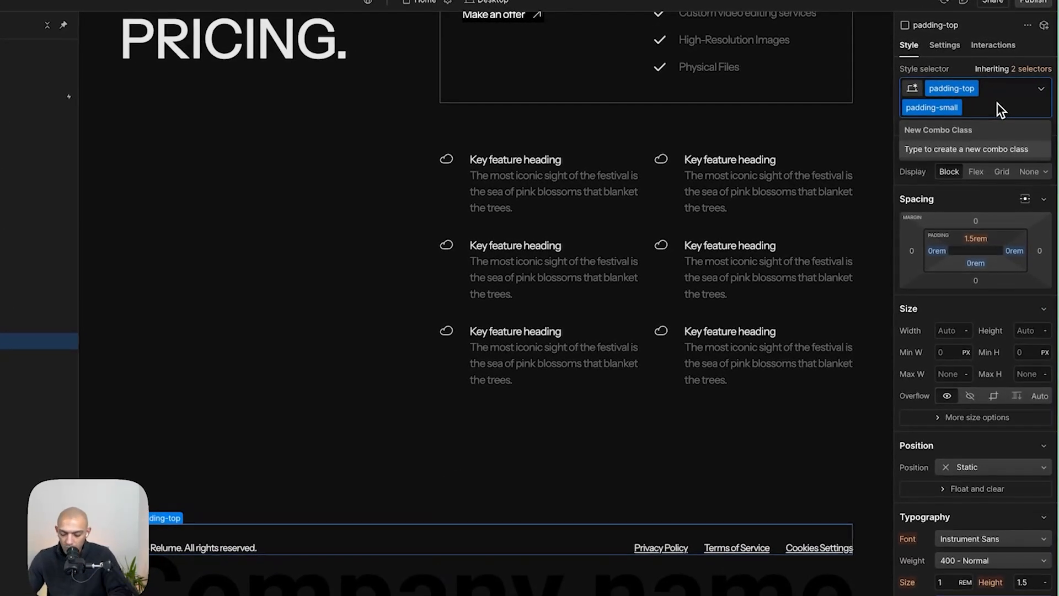
{"action": "type", "text": "padding"}
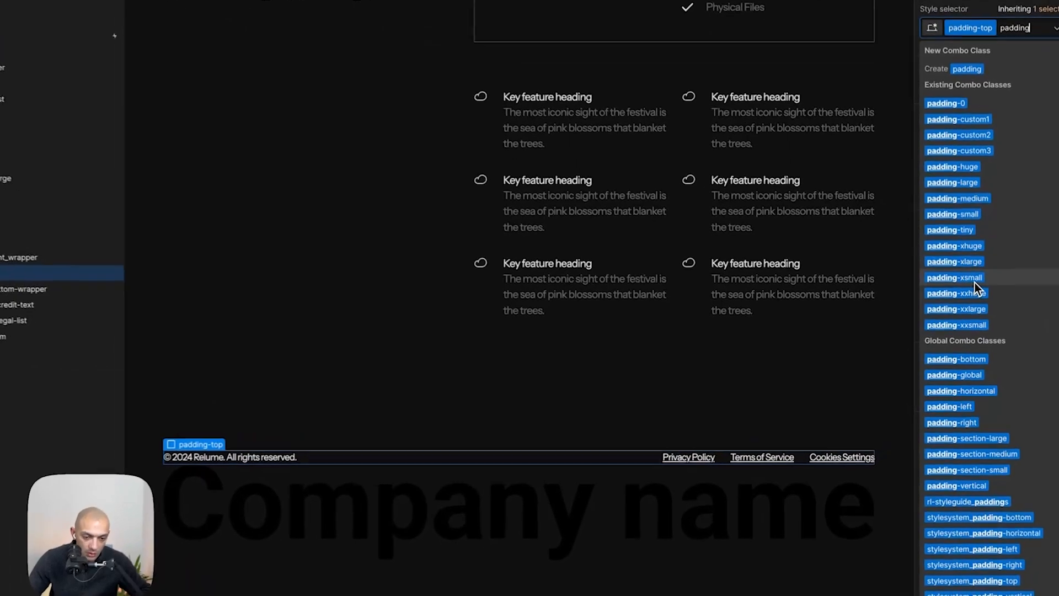
{"action": "left_click", "coordinate": [960, 297]}
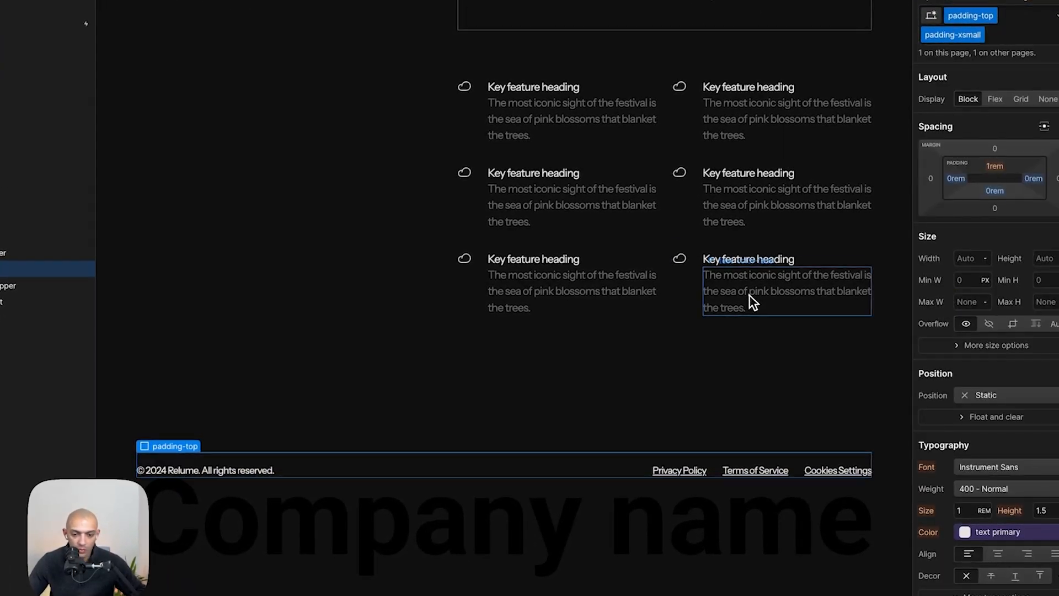
{"action": "left_click", "coordinate": [506, 469]}
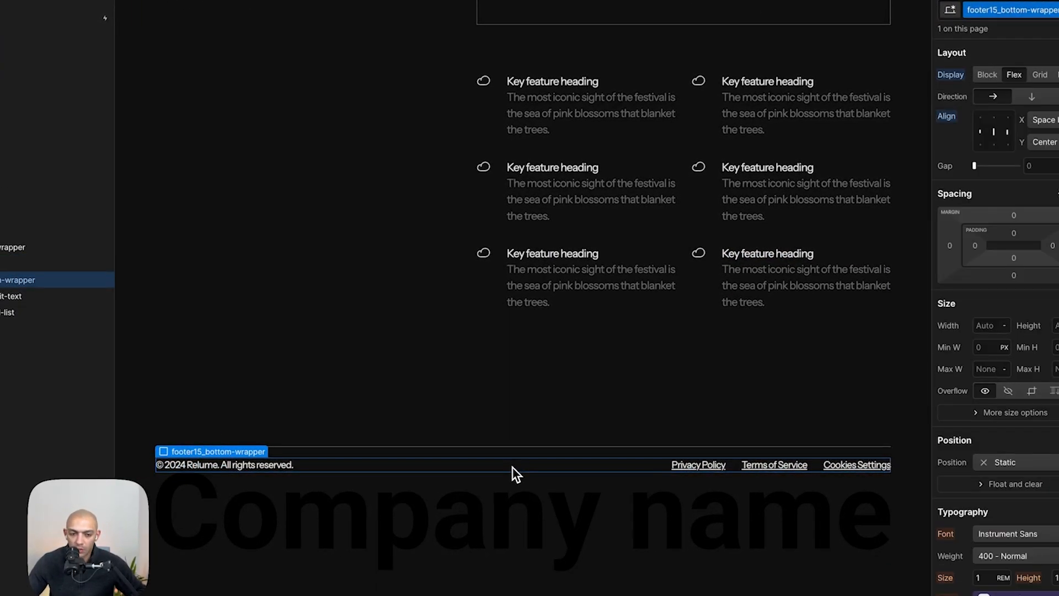
{"action": "left_click", "coordinate": [998, 136]}
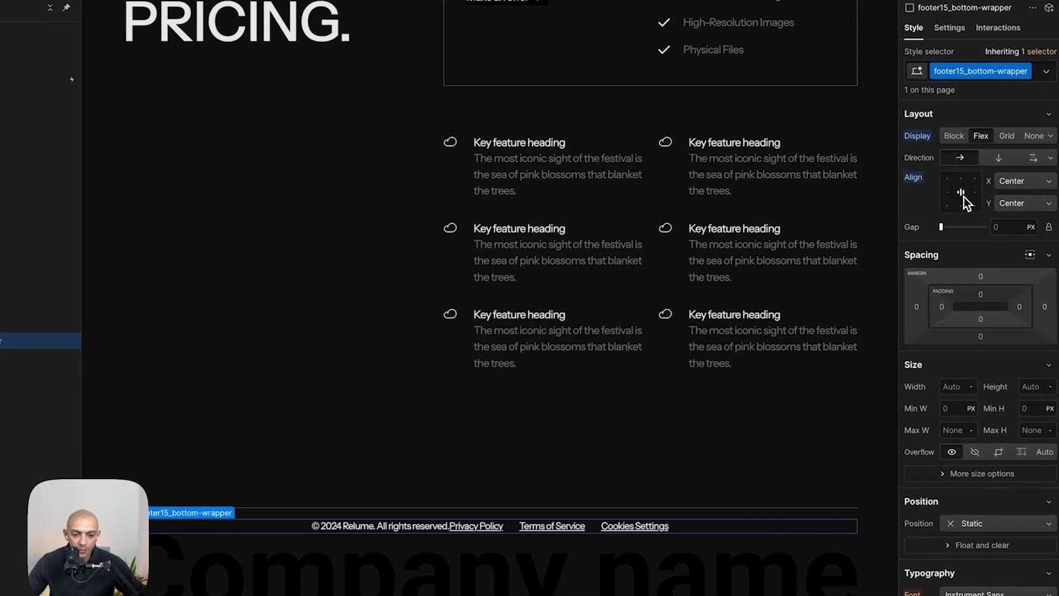
{"action": "left_click", "coordinate": [965, 196]}
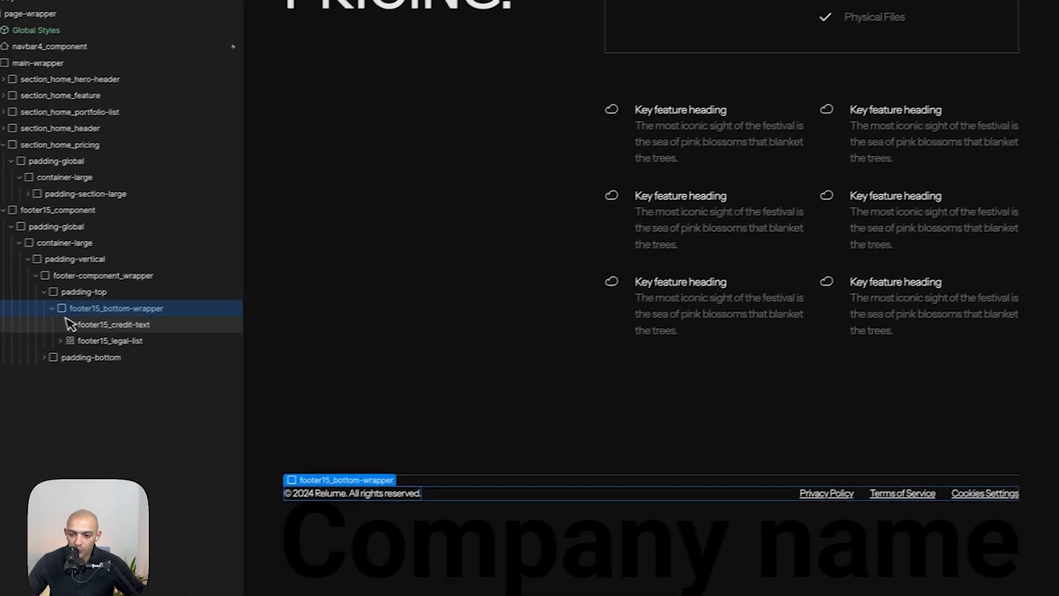
- Compare the footer credit text with the Figma footer
{"action": "left_click", "coordinate": [138, 331]}
{"action": "key", "text": "super+Tab"}
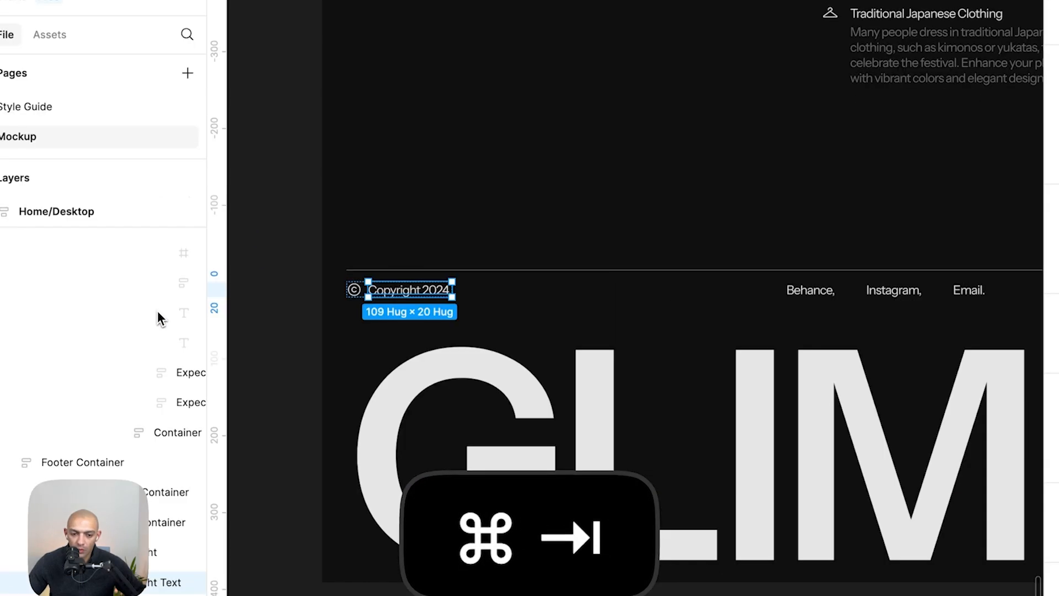
{"action": "key", "text": "super+Tab"}
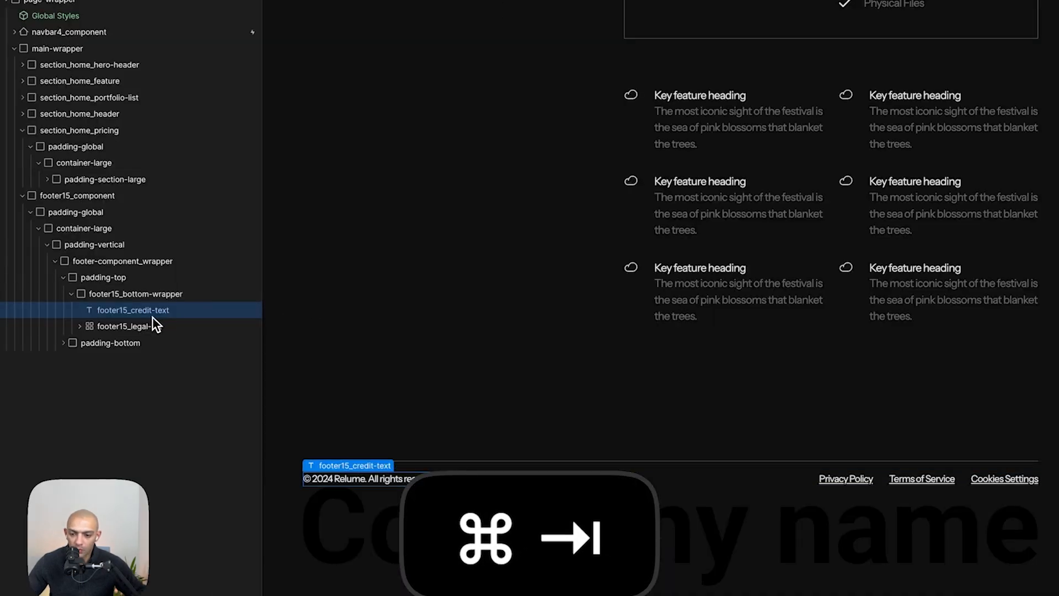
- Add a Button element inside the footer bottom wrapper, undoing an accidentally added link block
{"action": "left_click", "coordinate": [164, 292]}
{"action": "key", "text": "a"}
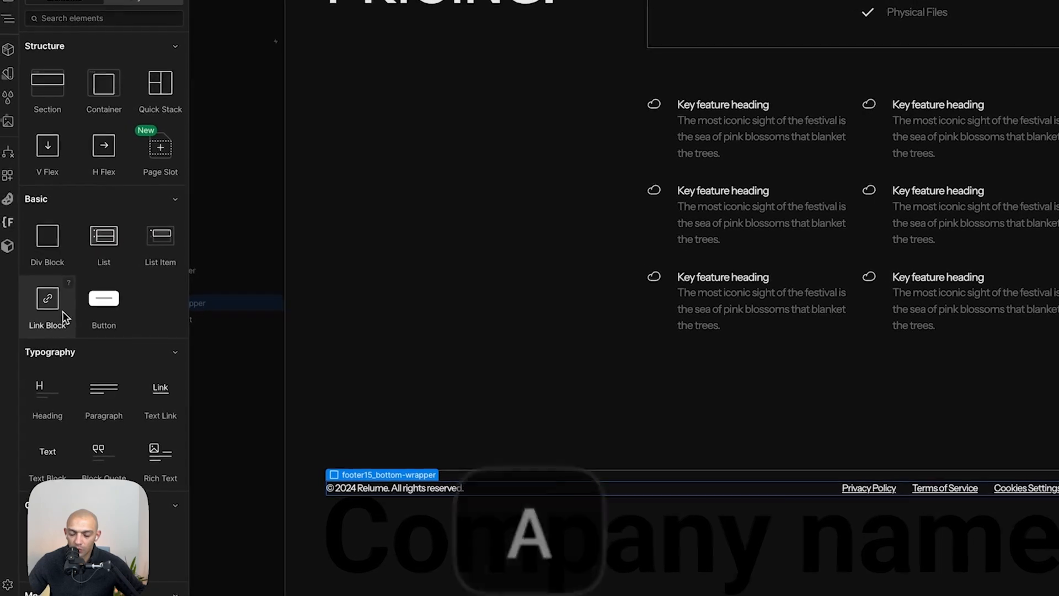
{"action": "left_click", "coordinate": [64, 312]}
{"action": "key", "text": "super+z"}
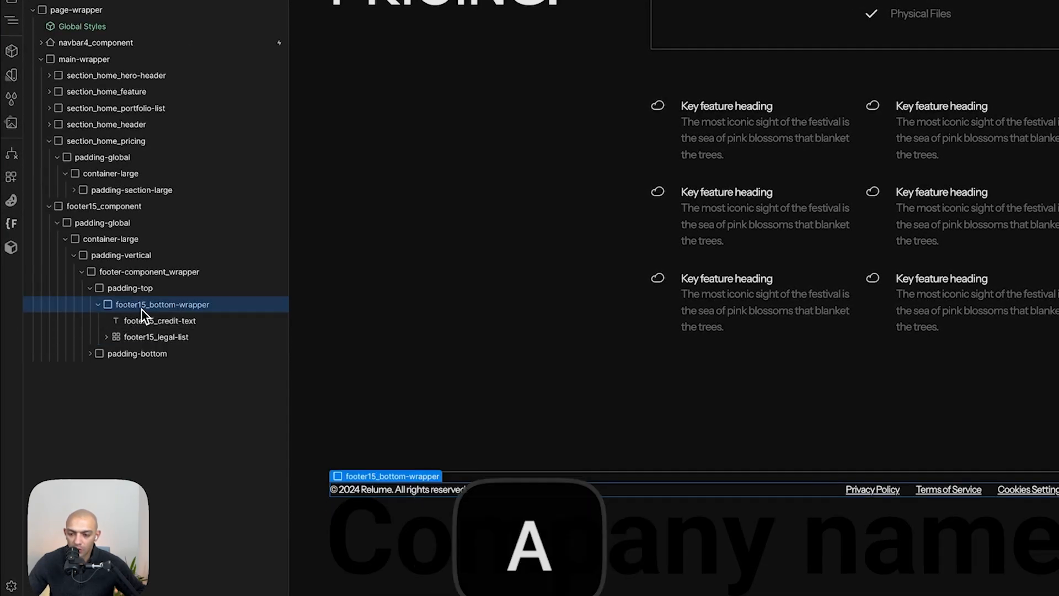
{"action": "left_click", "coordinate": [108, 309]}
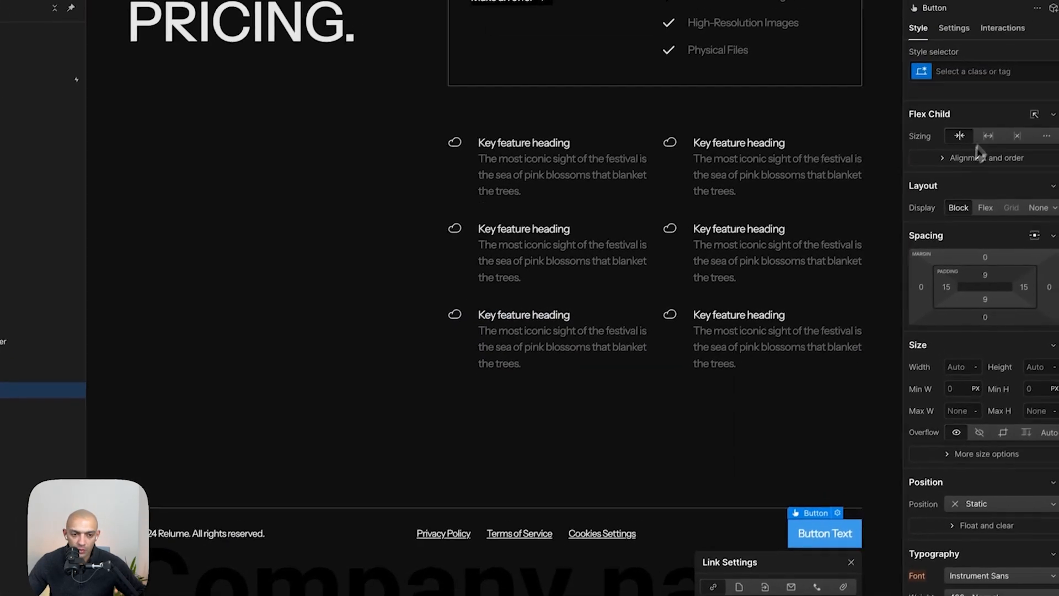
- Apply the existing button class to the new footer button
{"action": "left_click", "coordinate": [1015, 75]}
{"action": "type", "text": "button"}
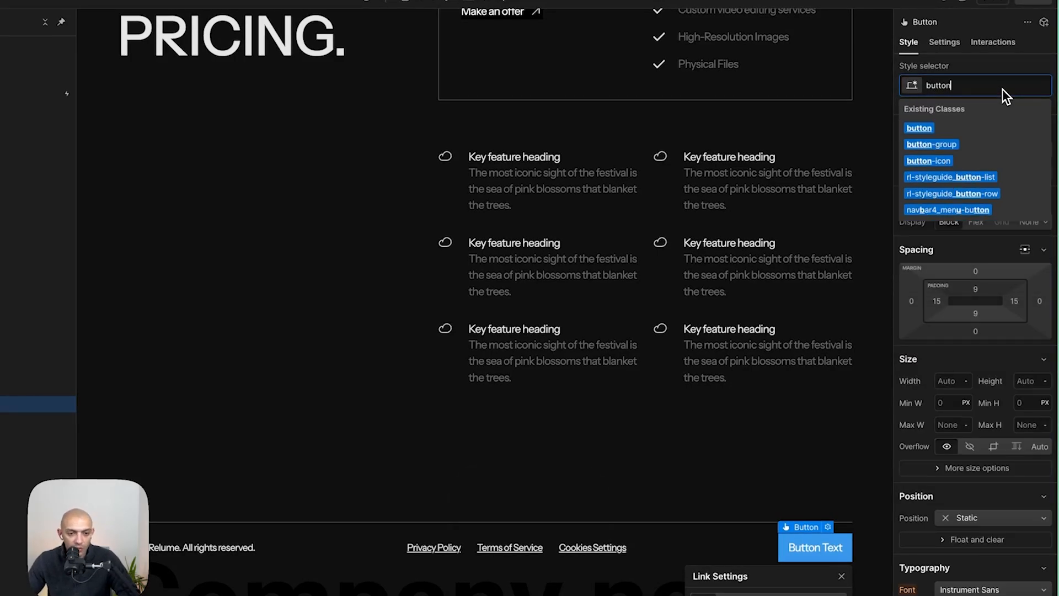
{"action": "key", "text": "Right"}
{"action": "key", "text": "Down"}
{"action": "key", "text": "Return"}
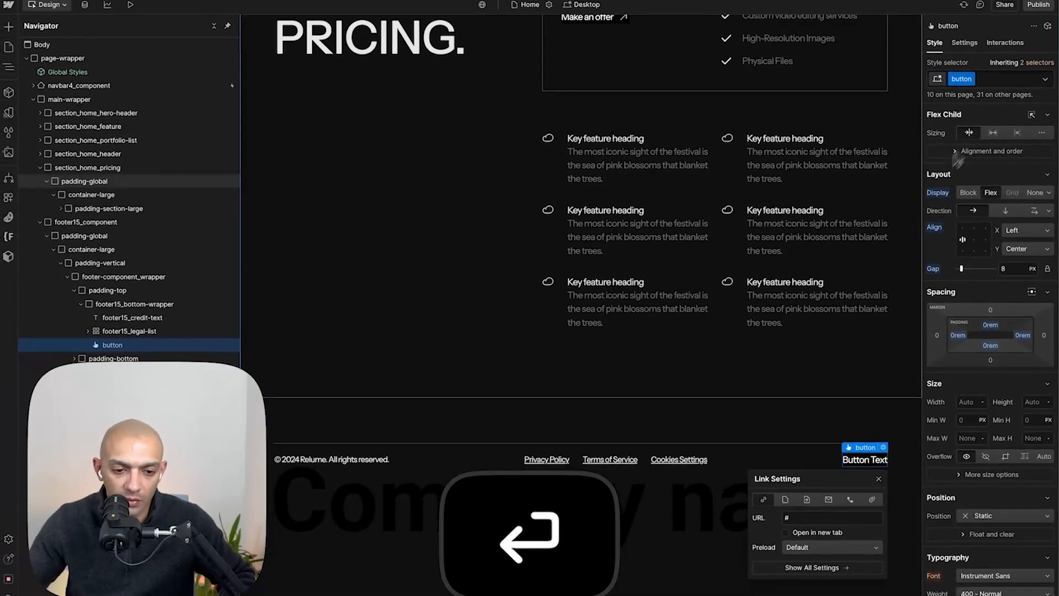
- Change the footer button's text to "Back to top"
{"action": "scroll", "coordinate": [966, 154], "scroll_direction": "down", "scroll_amount": 3}
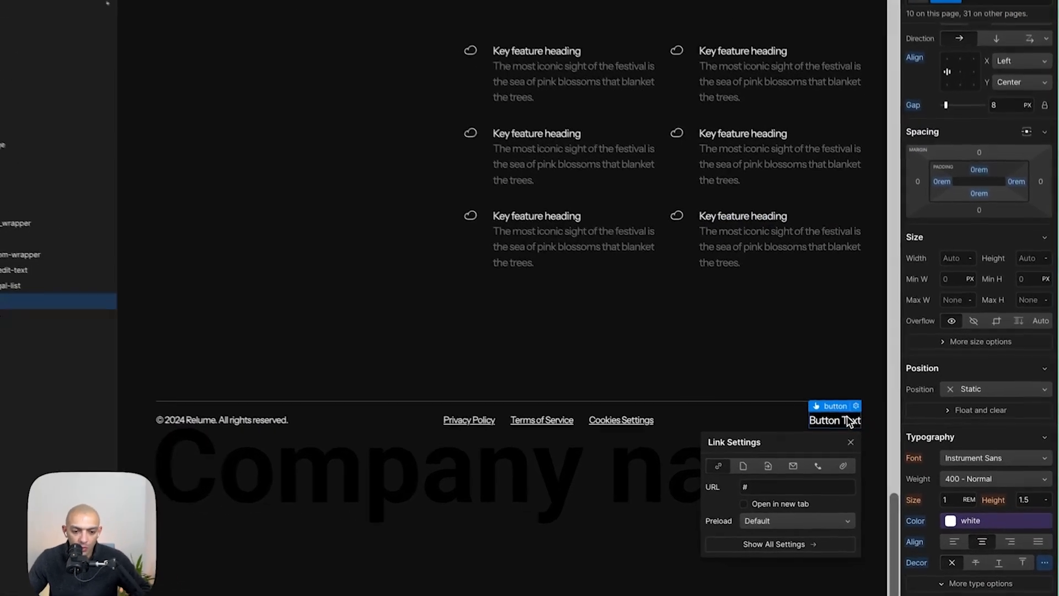
{"action": "double_click", "coordinate": [850, 422]}
{"action": "type", "text": "Back to"}
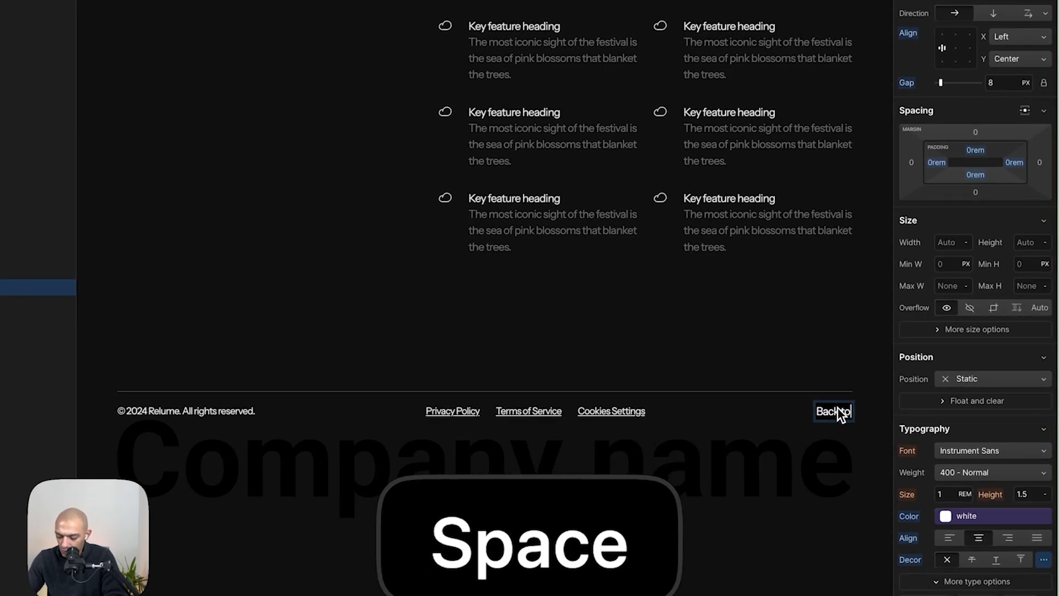
{"action": "type", "text": " top"}
{"action": "key", "text": "Escape"}
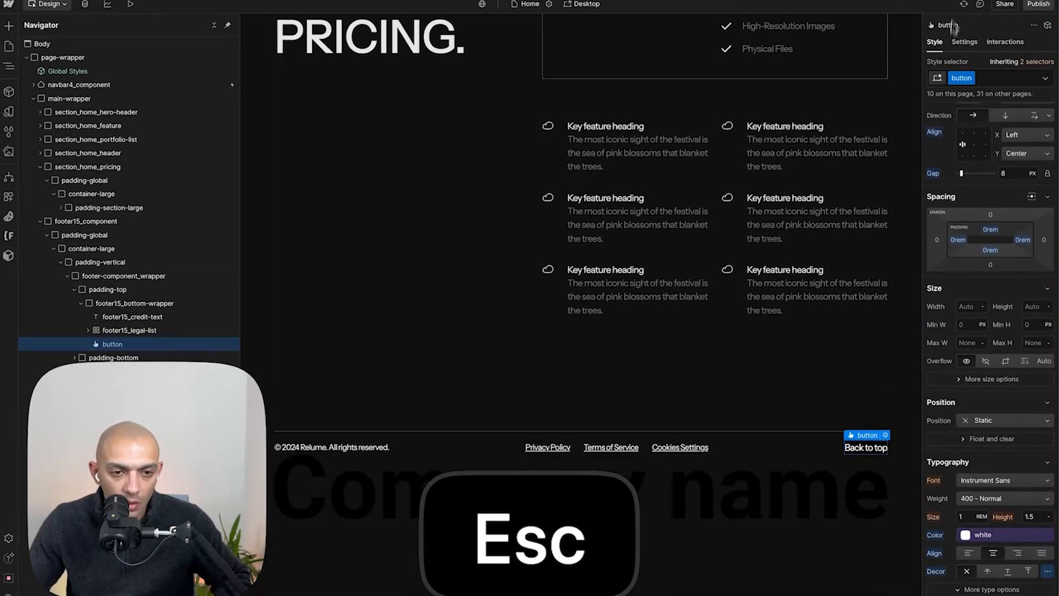
- Set the hero header section's ID to top
{"action": "scroll", "coordinate": [738, 213], "scroll_direction": "up", "scroll_amount": 15}
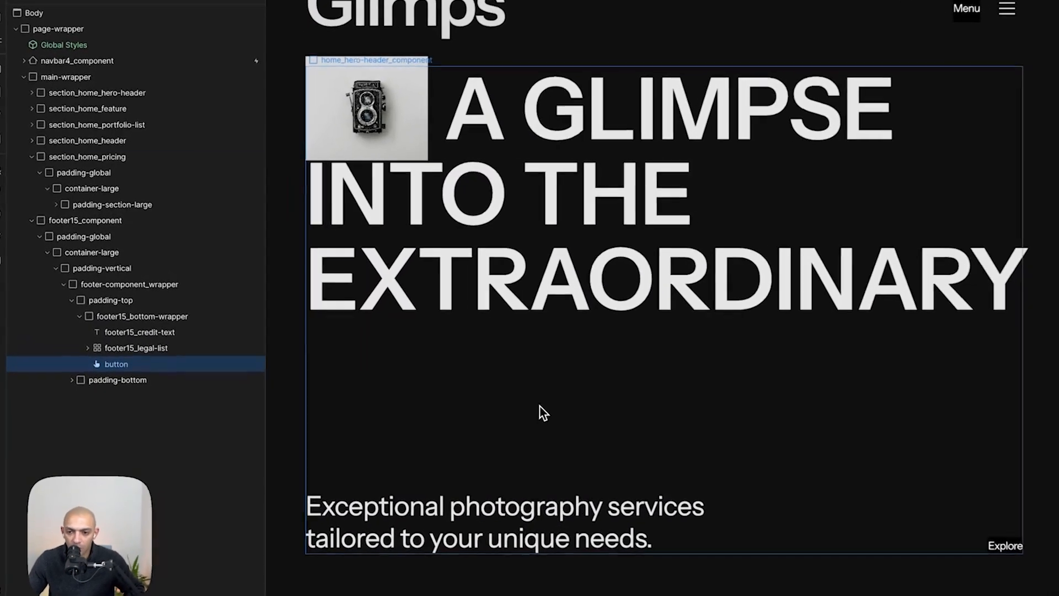
{"action": "left_click", "coordinate": [544, 413]}
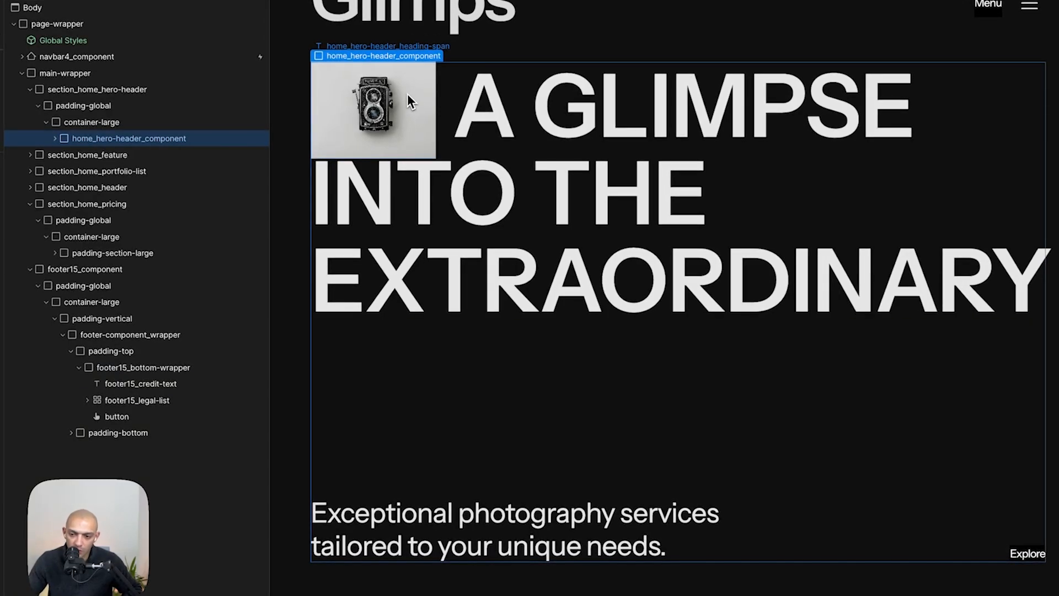
{"action": "left_click", "coordinate": [113, 90]}
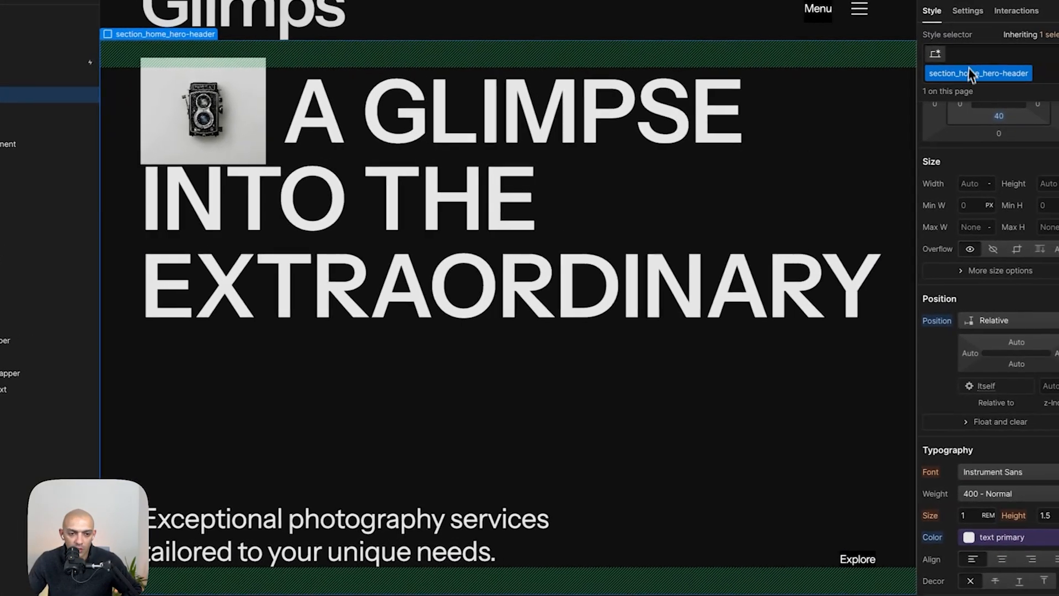
{"action": "left_click", "coordinate": [961, 14]}
{"action": "left_click", "coordinate": [968, 35]}
{"action": "type", "text": "top"}
{"action": "key", "text": "Return"}
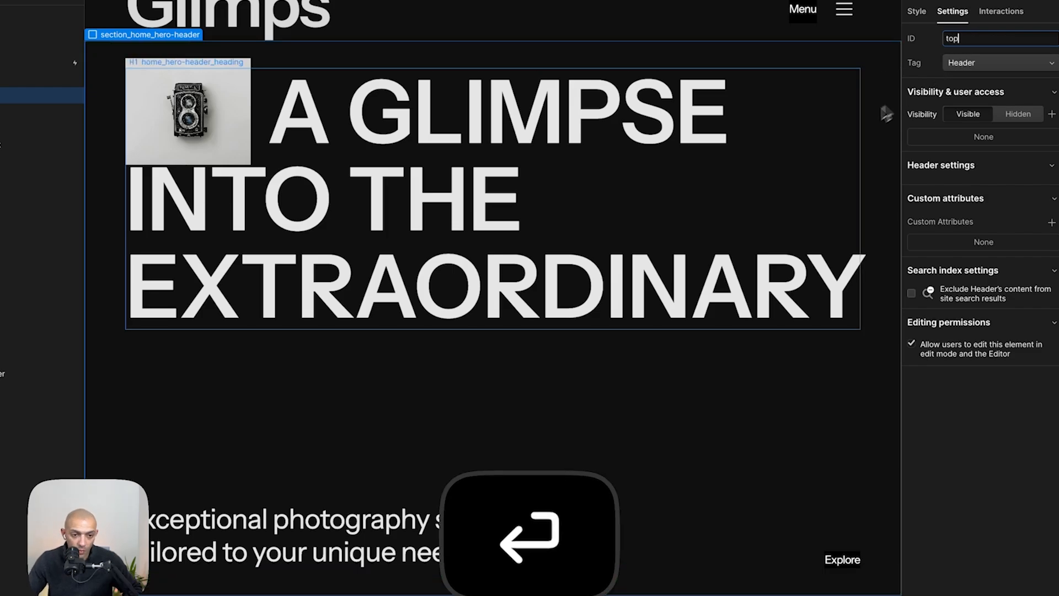
- Link the Back to top button to the top page section
{"action": "left_click", "coordinate": [832, 144]}
{"action": "scroll", "coordinate": [832, 144], "scroll_direction": "down", "scroll_amount": 20}
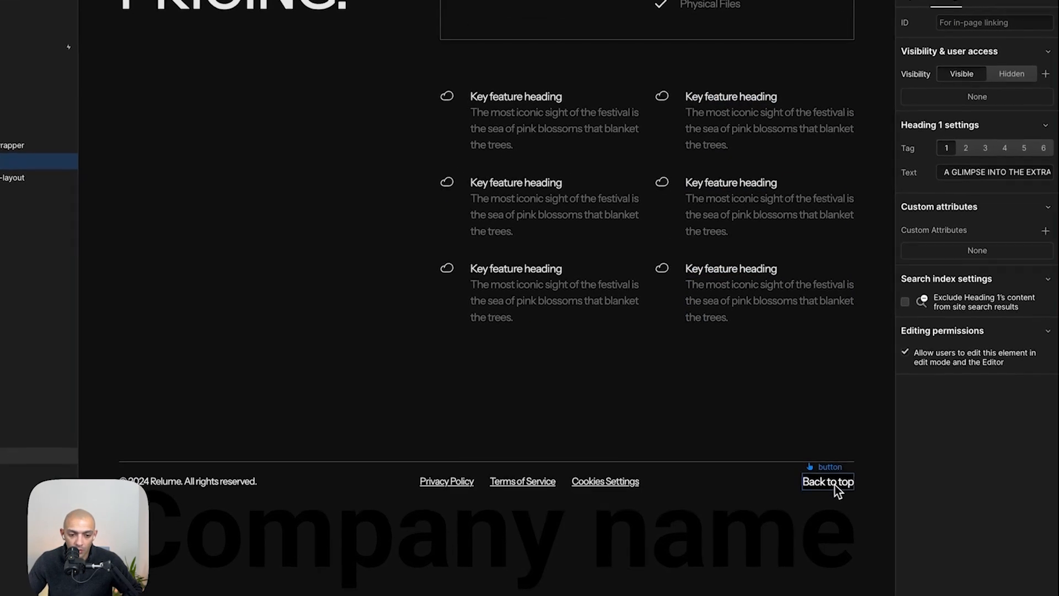
{"action": "left_click", "coordinate": [838, 498]}
{"action": "left_click", "coordinate": [969, 142]}
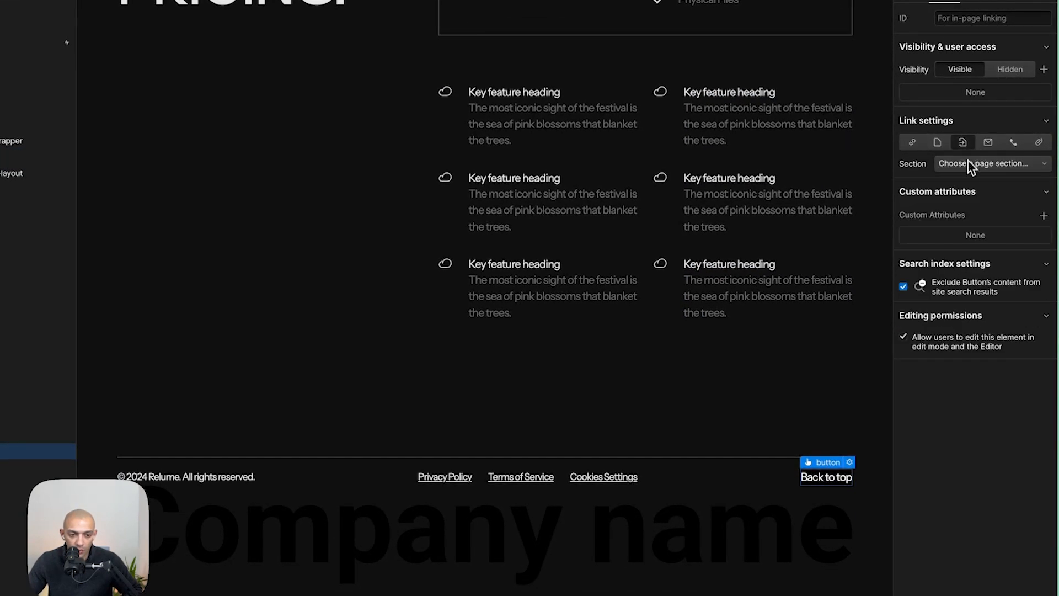
{"action": "left_click", "coordinate": [971, 164]}
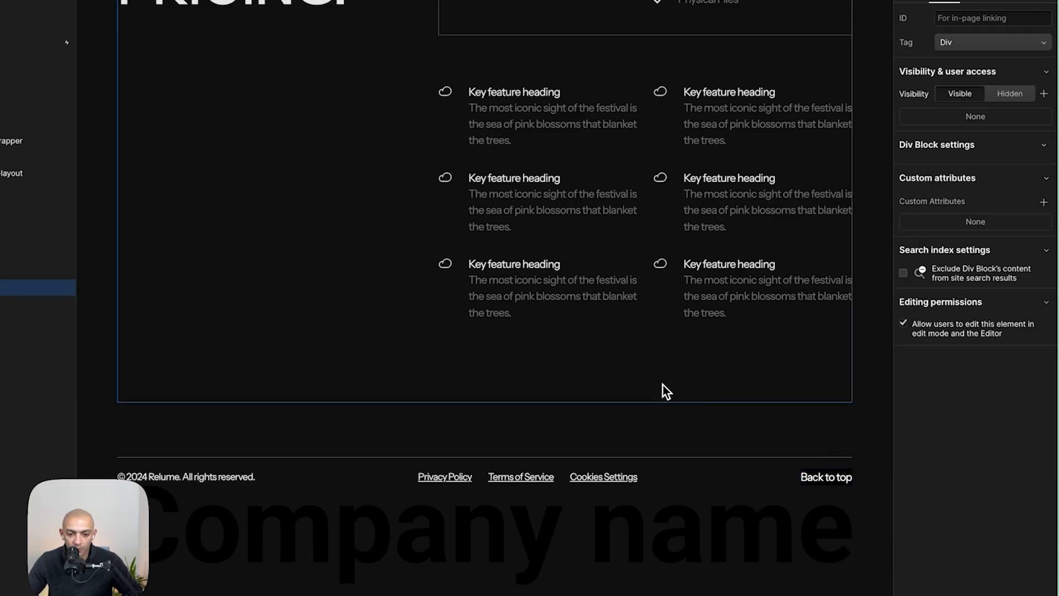
- Remove the padding-bottom wrapper around the footer image wrapper, checking the Figma footer
{"action": "key", "text": "super+Tab"}
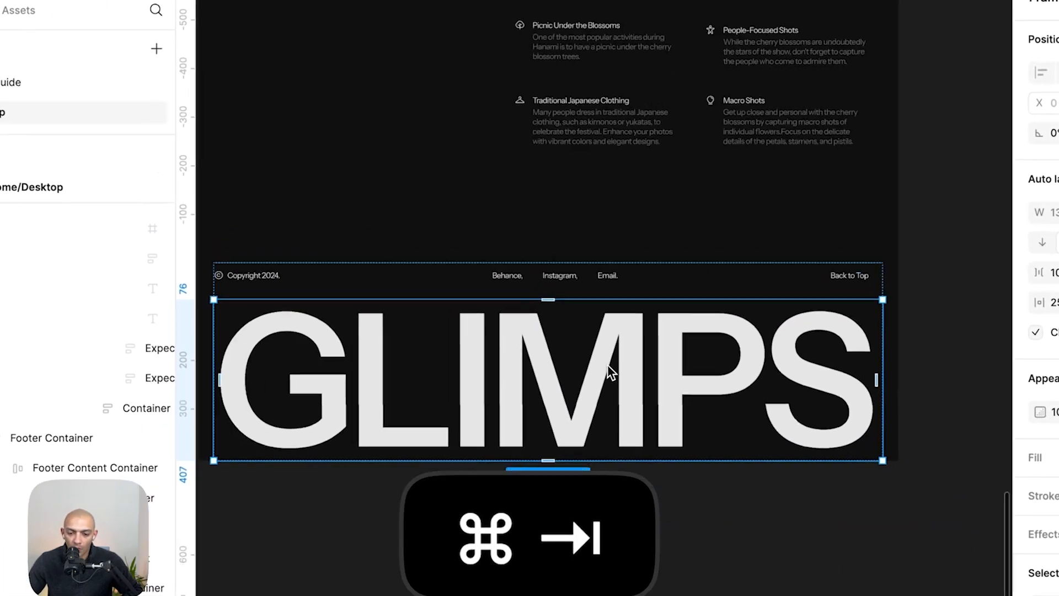
{"action": "key", "text": "super+Tab"}
{"action": "left_click", "coordinate": [527, 442]}
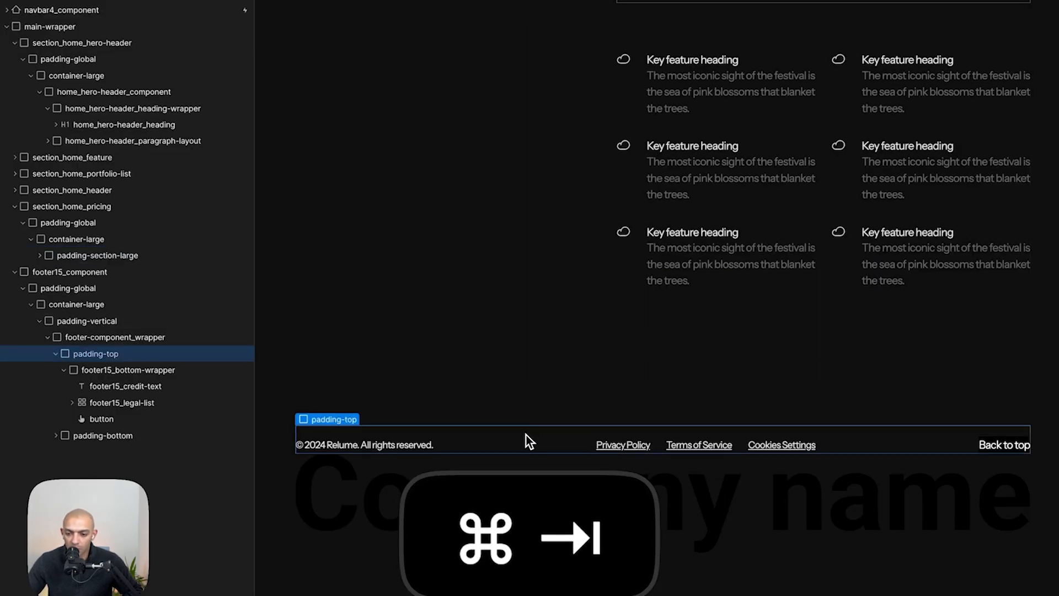
{"action": "left_click", "coordinate": [64, 370]}
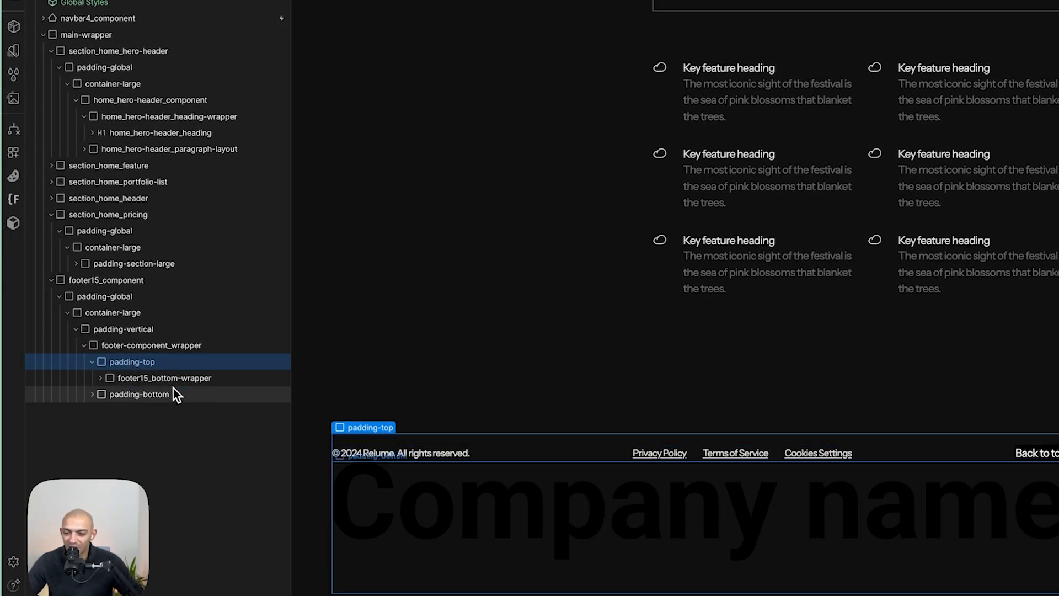
{"action": "left_click", "coordinate": [139, 394]}
{"action": "key", "text": "super+Tab"}
{"action": "key", "text": "super+Tab"}
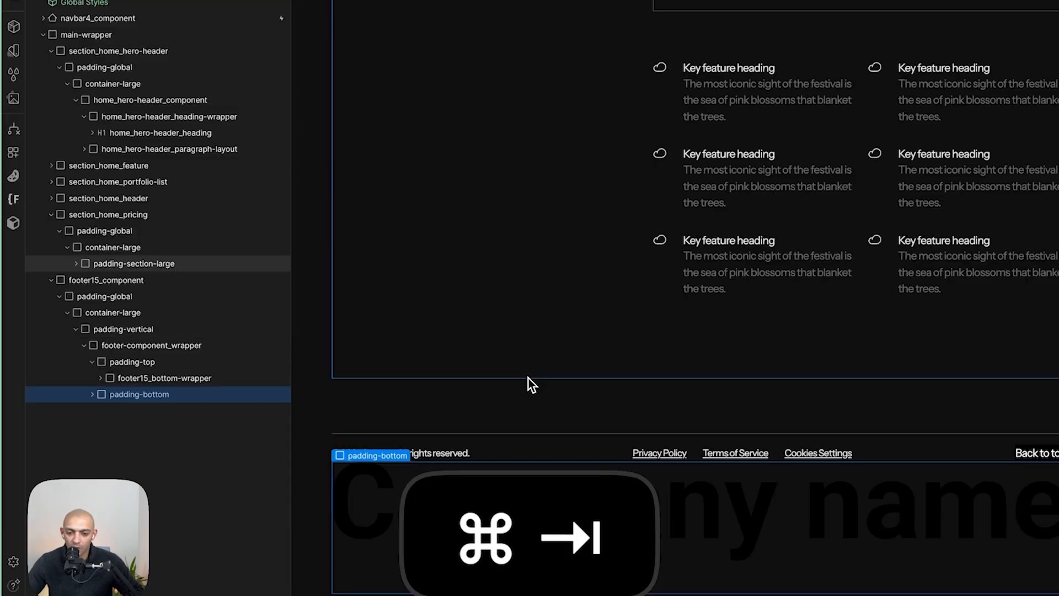
{"action": "left_click", "coordinate": [91, 395]}
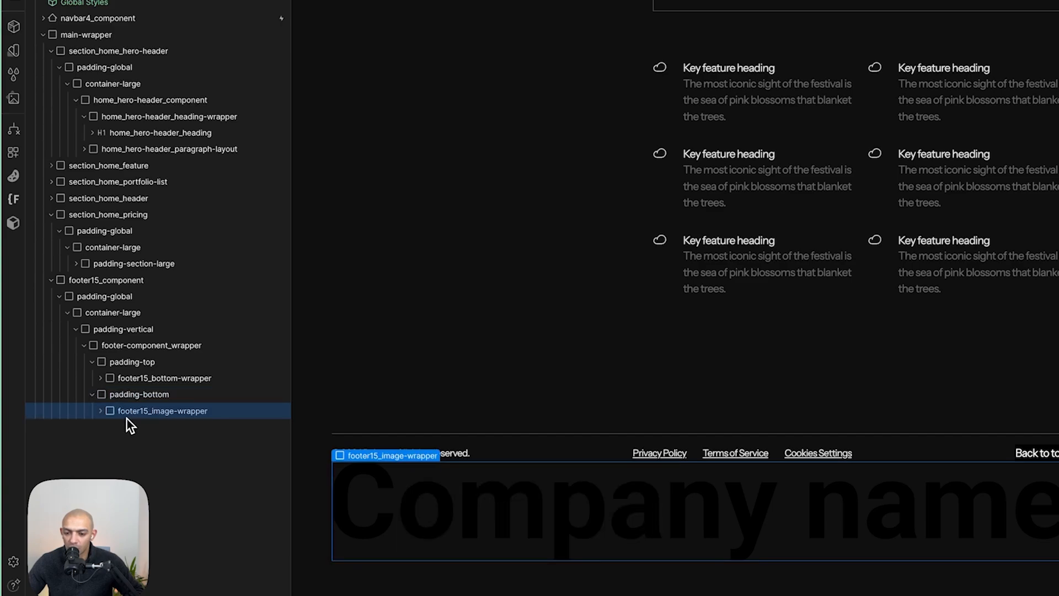
{"action": "key", "text": "super+shift+g"}
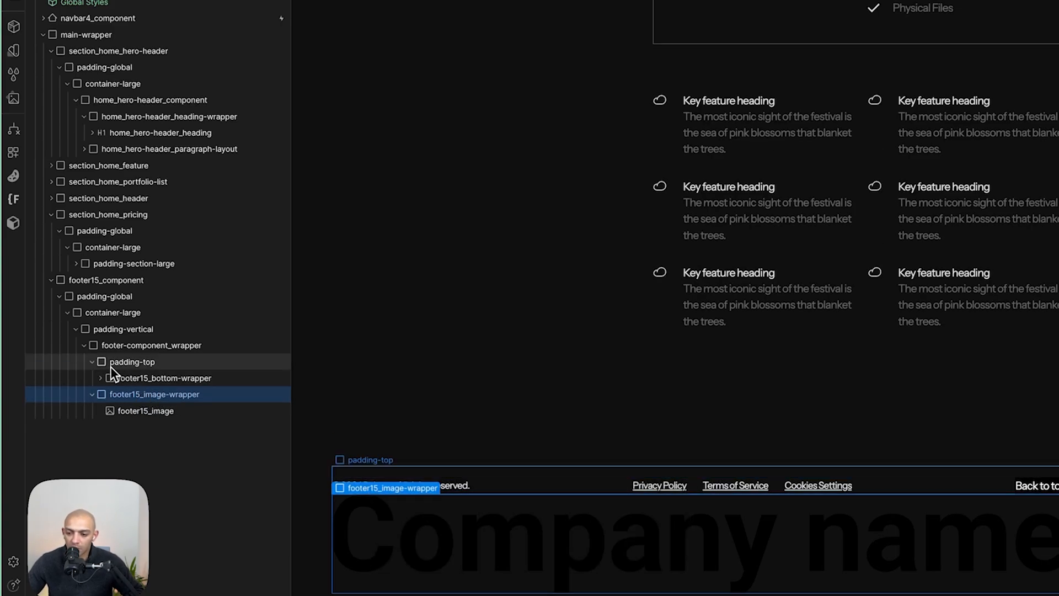
- Add a div between the footer's padding-top and image wrapper and give it the spacer-medium class
{"action": "key", "text": "a"}
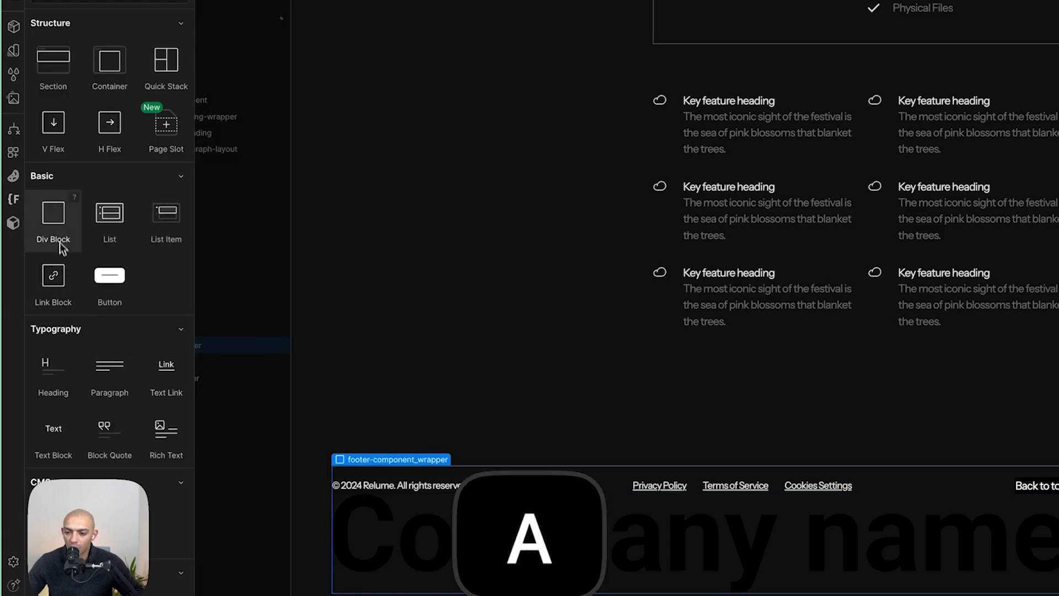
{"action": "left_click", "coordinate": [58, 220]}
{"action": "left_click_drag", "start_coordinate": [121, 411], "coordinate": [135, 374]}
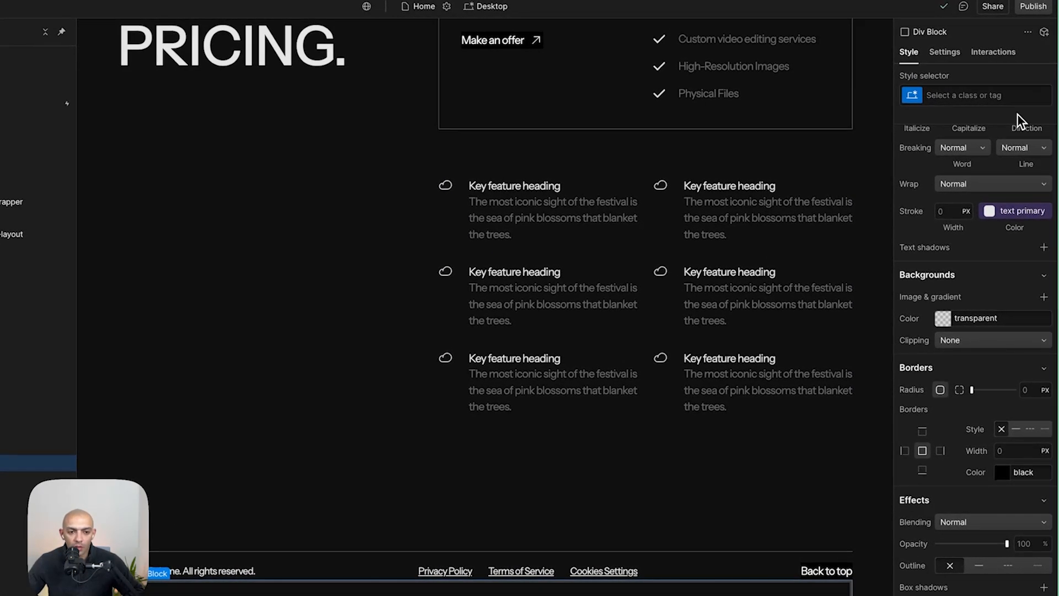
{"action": "left_click", "coordinate": [1014, 99]}
{"action": "type", "text": "spacer"}
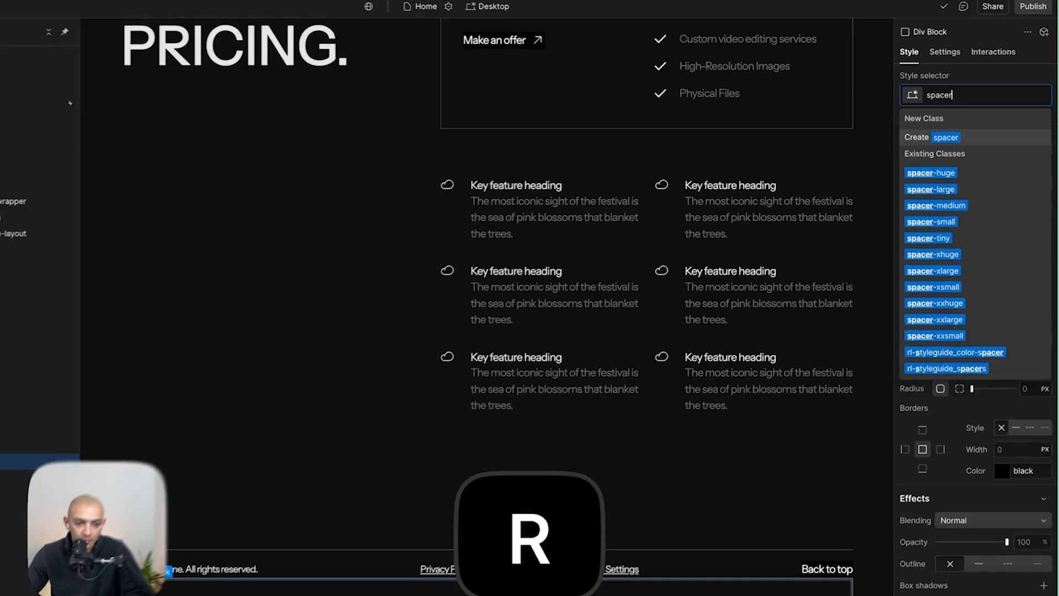
{"action": "key", "text": "Down"}
{"action": "key", "text": "Down"}
{"action": "key", "text": "Down"}
{"action": "key", "text": "Return"}
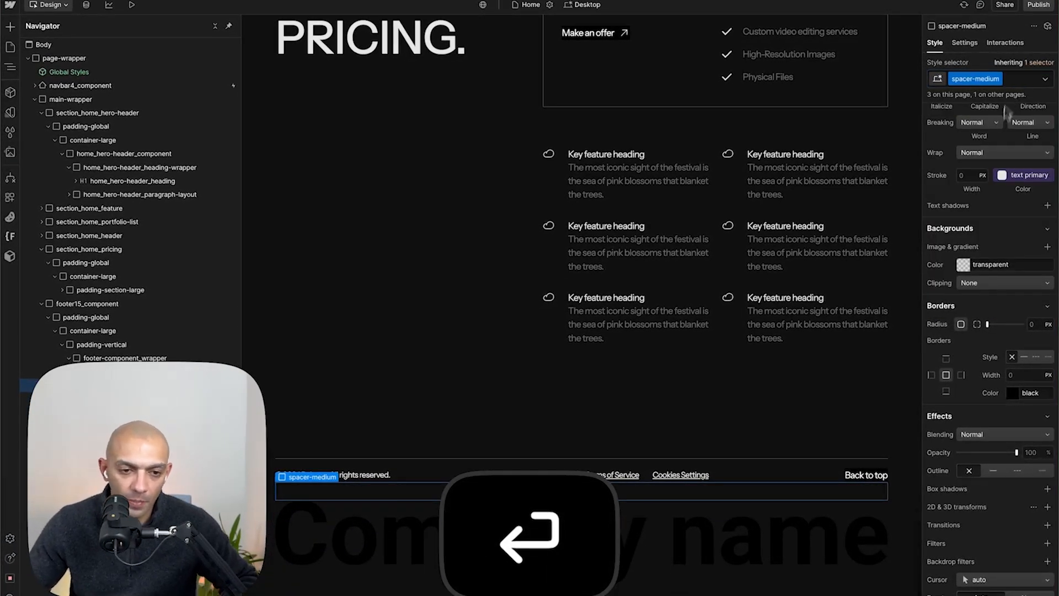
{"action": "scroll", "coordinate": [1002, 260], "scroll_direction": "up", "scroll_amount": 10}
{"action": "scroll", "coordinate": [760, 445], "scroll_direction": "down", "scroll_amount": 1}
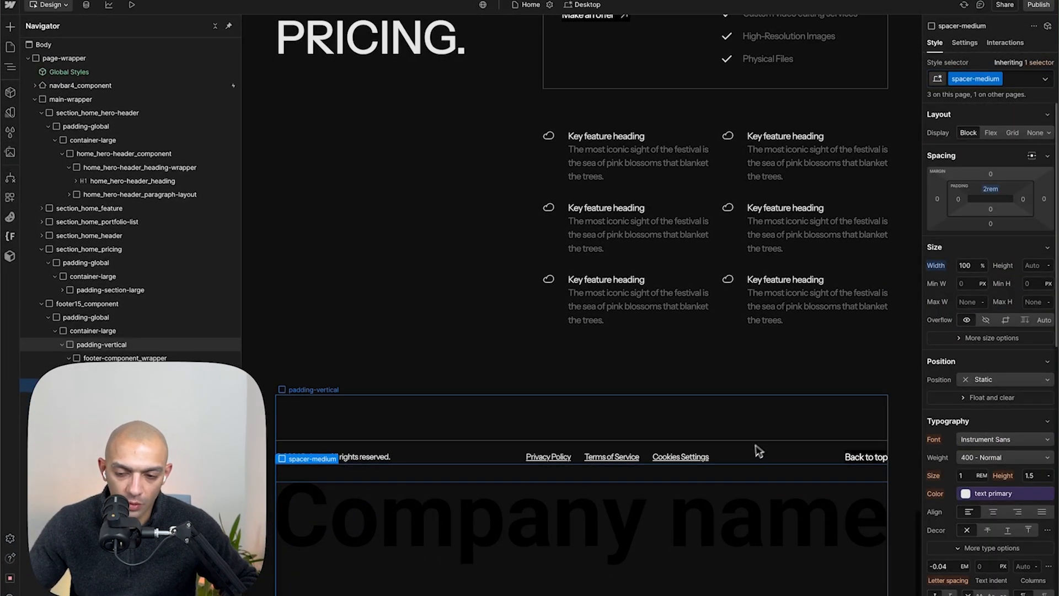
- Compare the footer image with the Figma GLIMPS text and copy that text as SVG
{"action": "key", "text": "super+Tab"}
{"action": "double_click", "coordinate": [468, 369]}
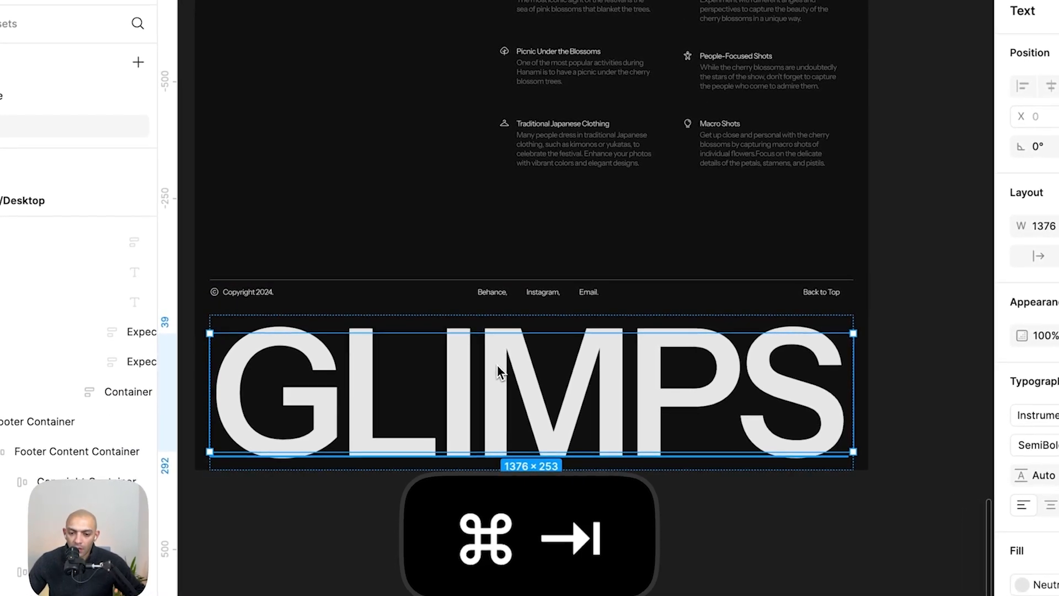
{"action": "key", "text": "super+Tab"}
{"action": "double_click", "coordinate": [533, 533]}
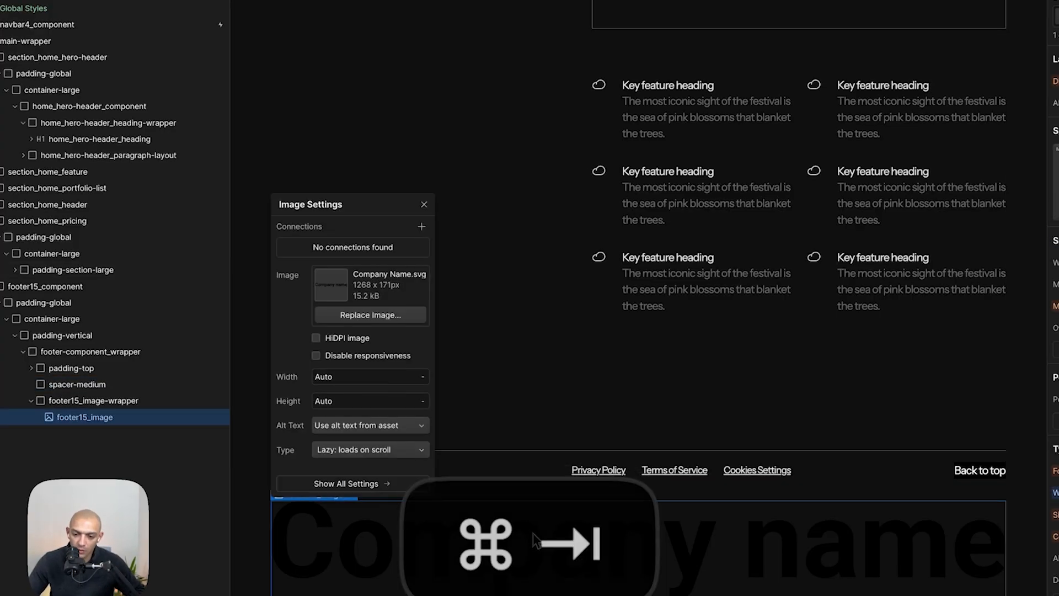
{"action": "key", "text": "super+Tab"}
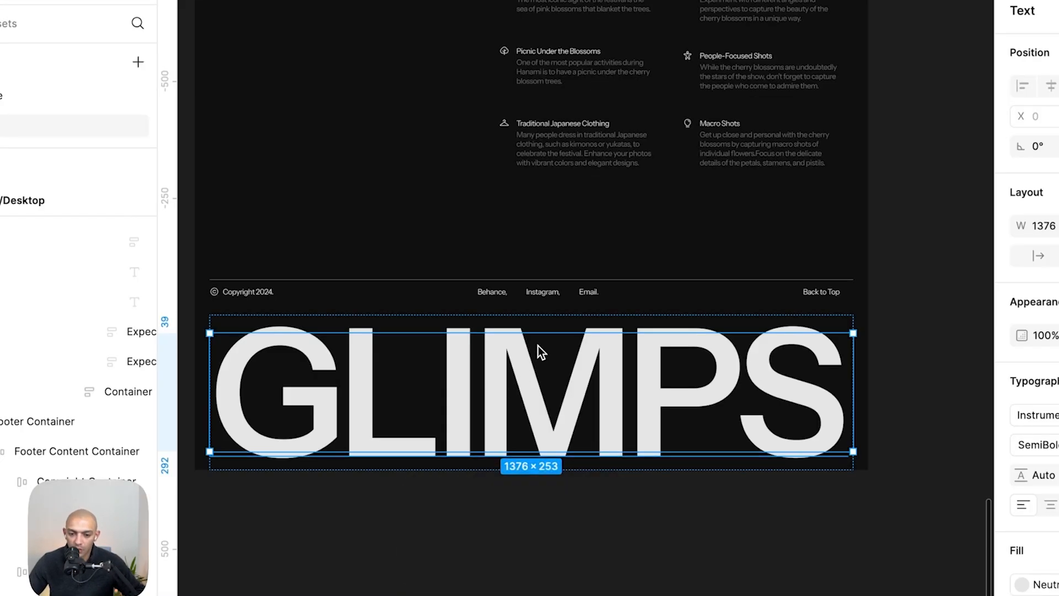
{"action": "right_click", "coordinate": [476, 375]}
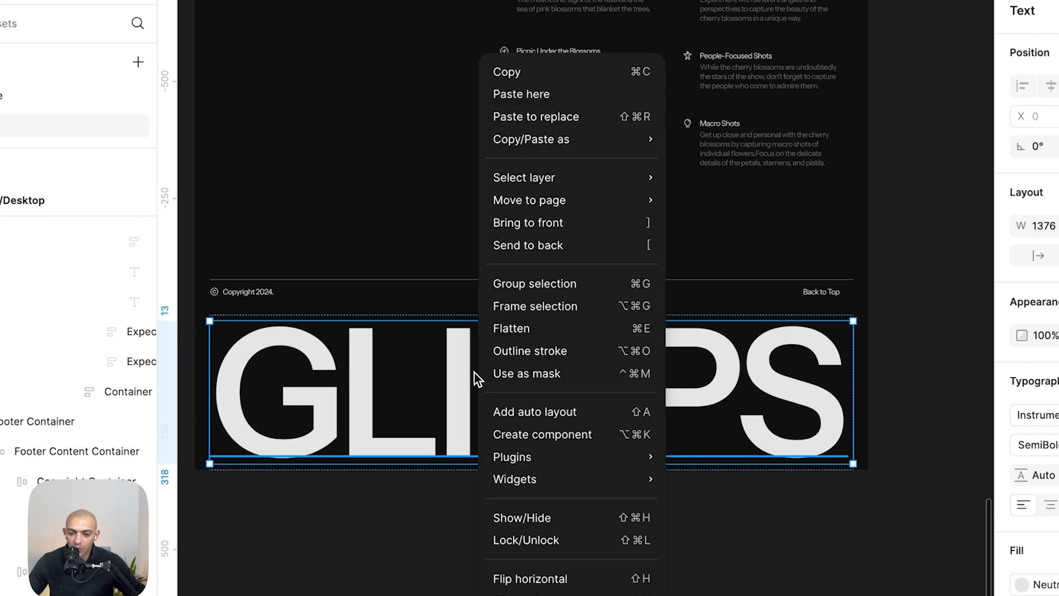
{"action": "mouse_move", "coordinate": [590, 139]}
{"action": "left_click", "coordinate": [703, 184]}
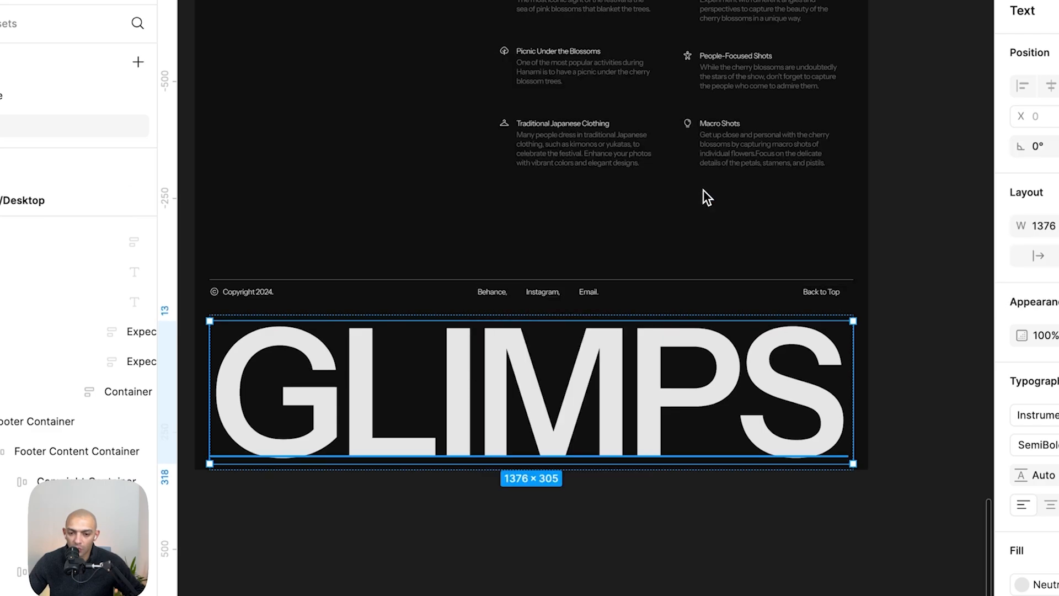
- Paste the GLIMPS SVG into the footer image wrapper using the SVG Import app
{"action": "key", "text": "super+Tab"}
{"action": "left_click", "coordinate": [367, 551]}
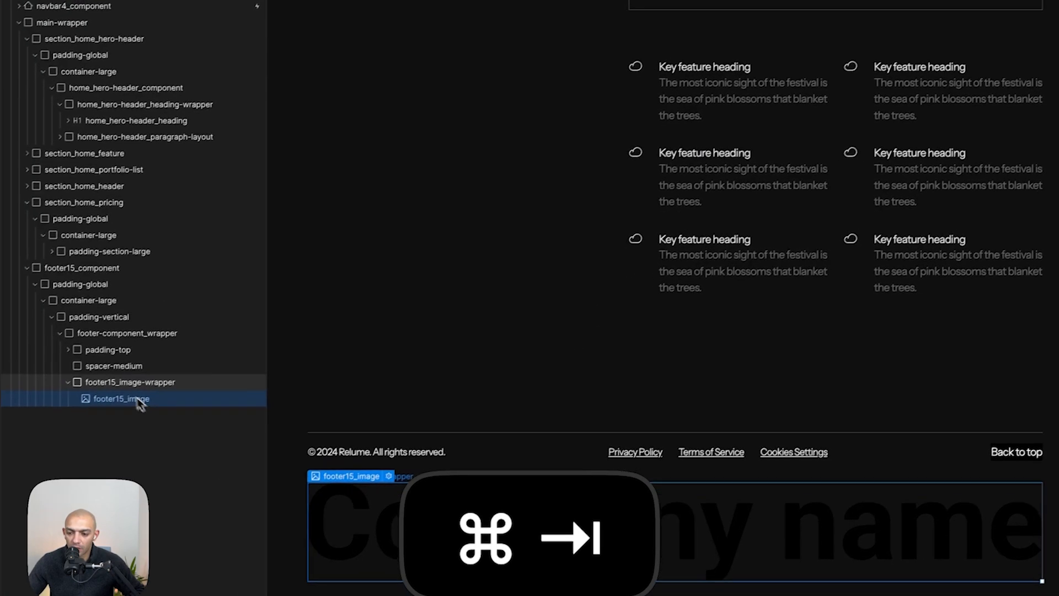
{"action": "left_click", "coordinate": [103, 384]}
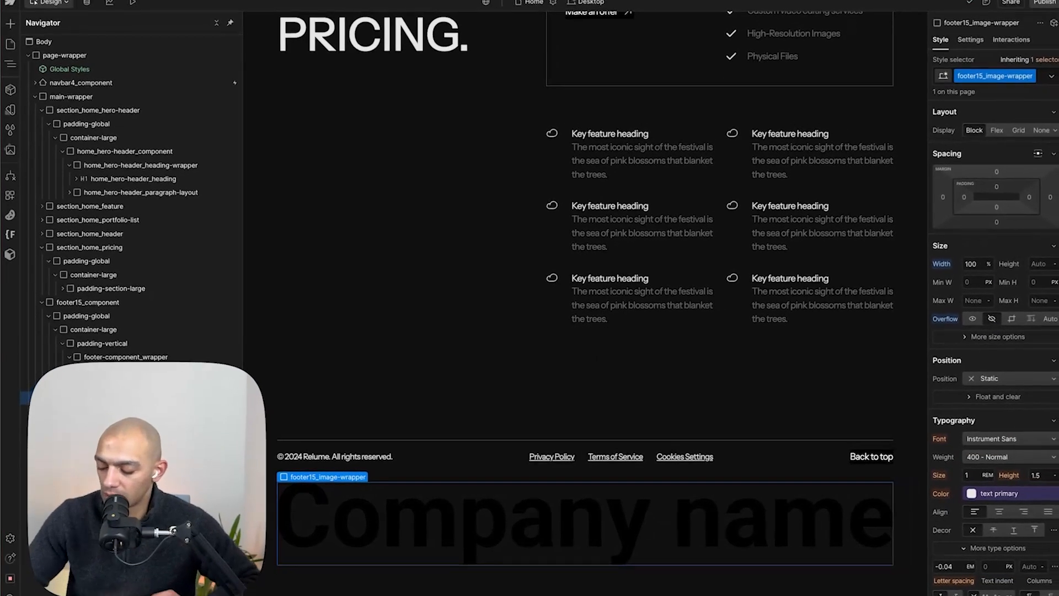
{"action": "key", "text": "a"}
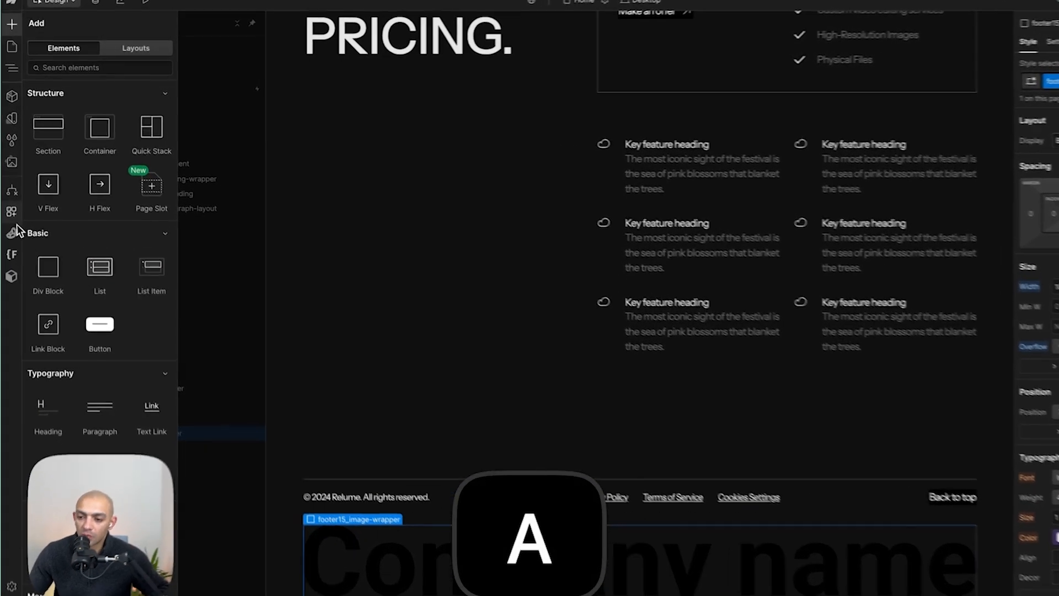
{"action": "left_click", "coordinate": [9, 197]}
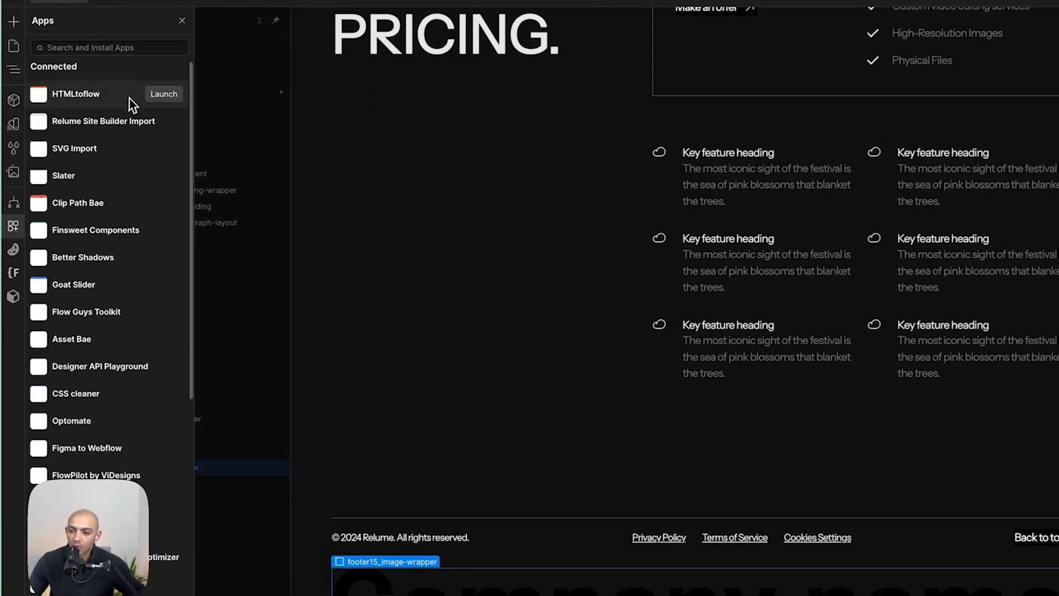
{"action": "left_click", "coordinate": [163, 149]}
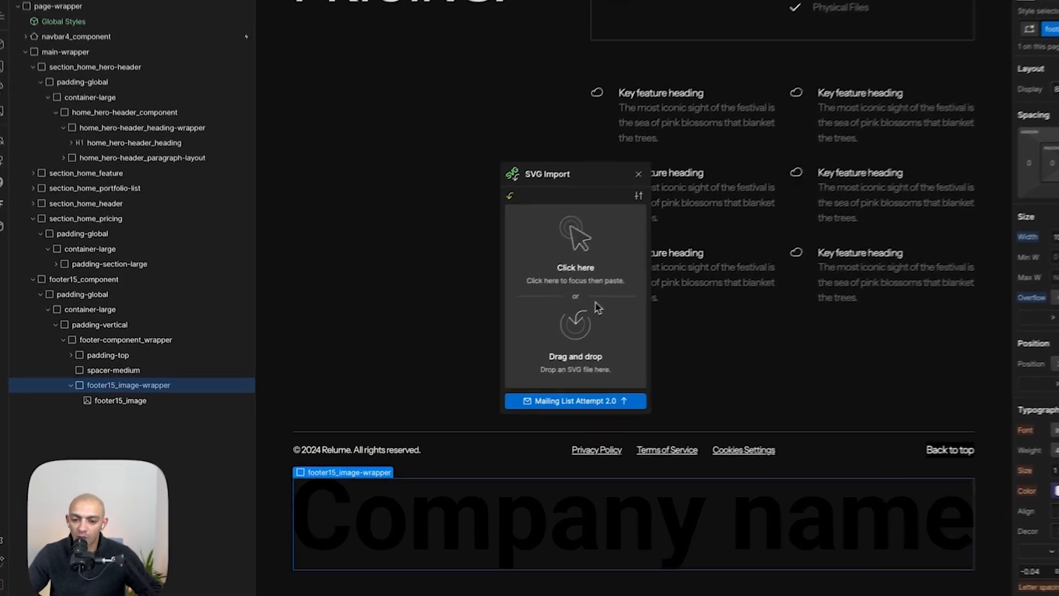
{"action": "left_click", "coordinate": [548, 323]}
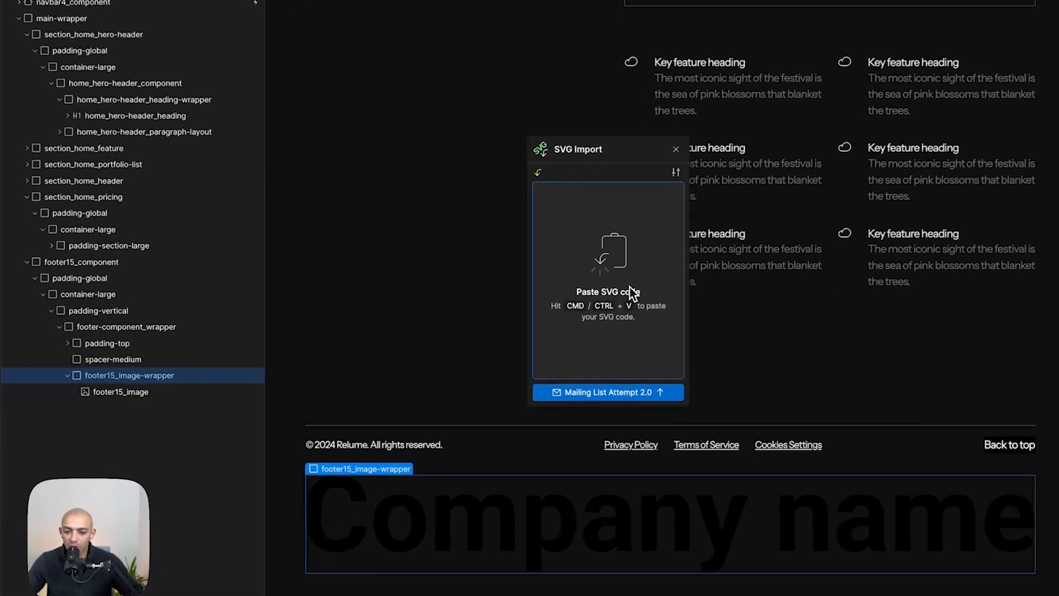
{"action": "key", "text": "super+v"}
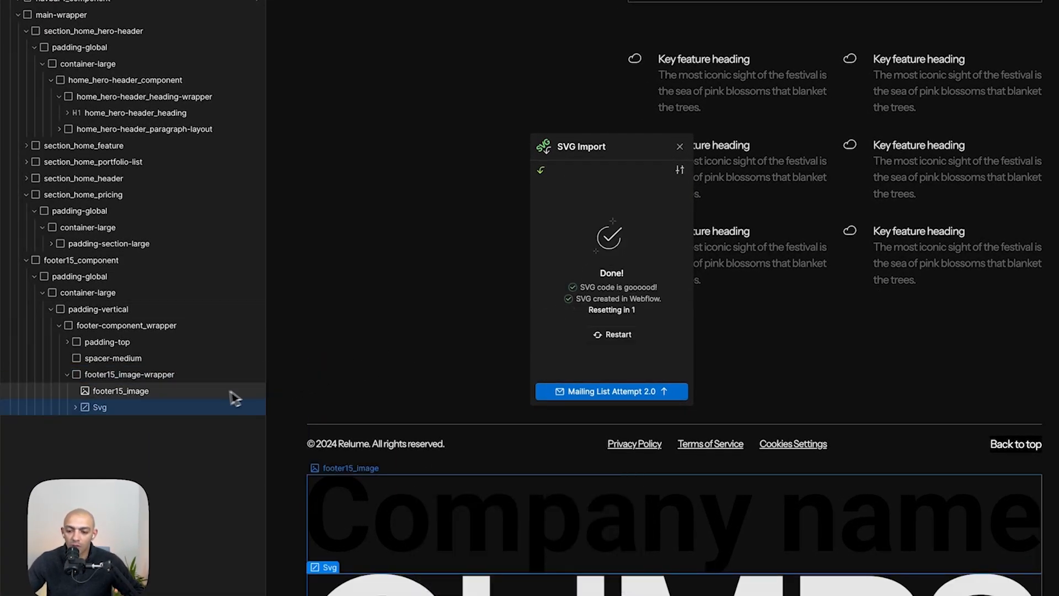
- Delete the placeholder footer image, leaving the new SVG in the image wrapper
{"action": "left_click", "coordinate": [188, 393]}
{"action": "key", "text": "BackSpace"}
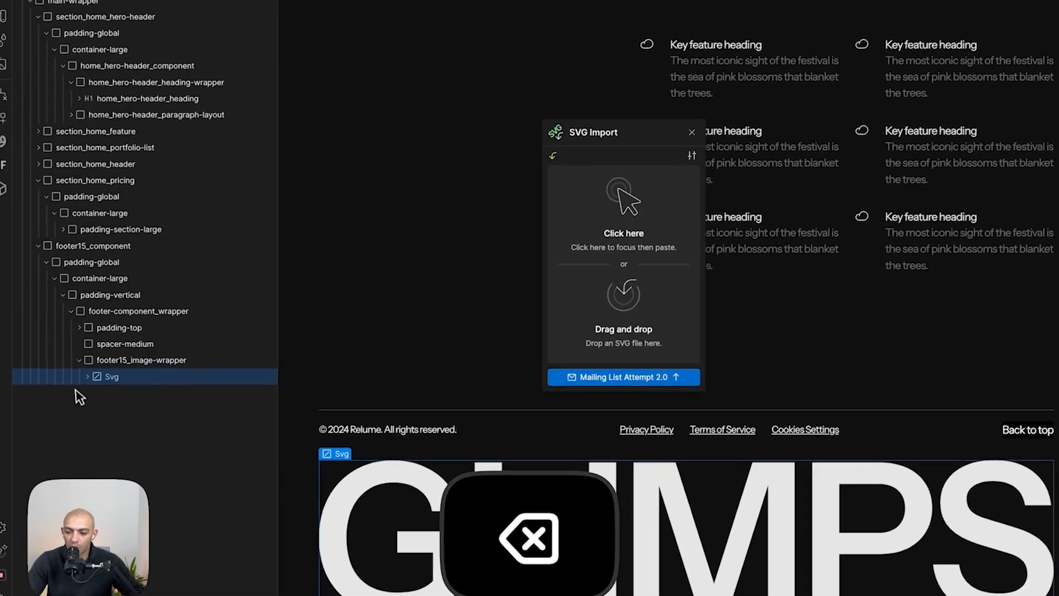
{"action": "left_click", "coordinate": [94, 372]}
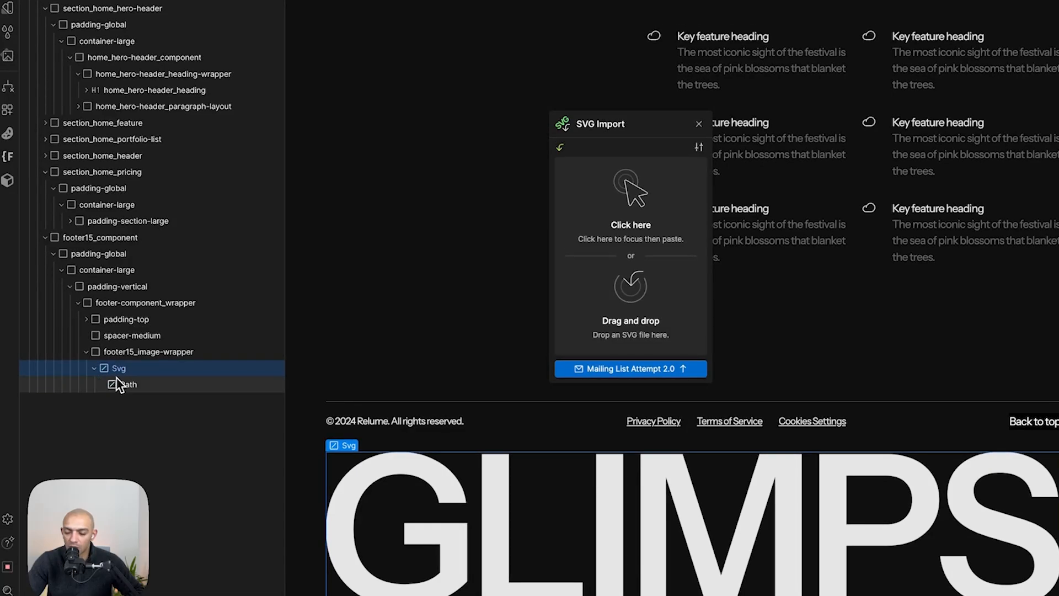
- Inspect the SVG and its path settings, then close the SVG Import app
{"action": "left_click", "coordinate": [408, 496]}
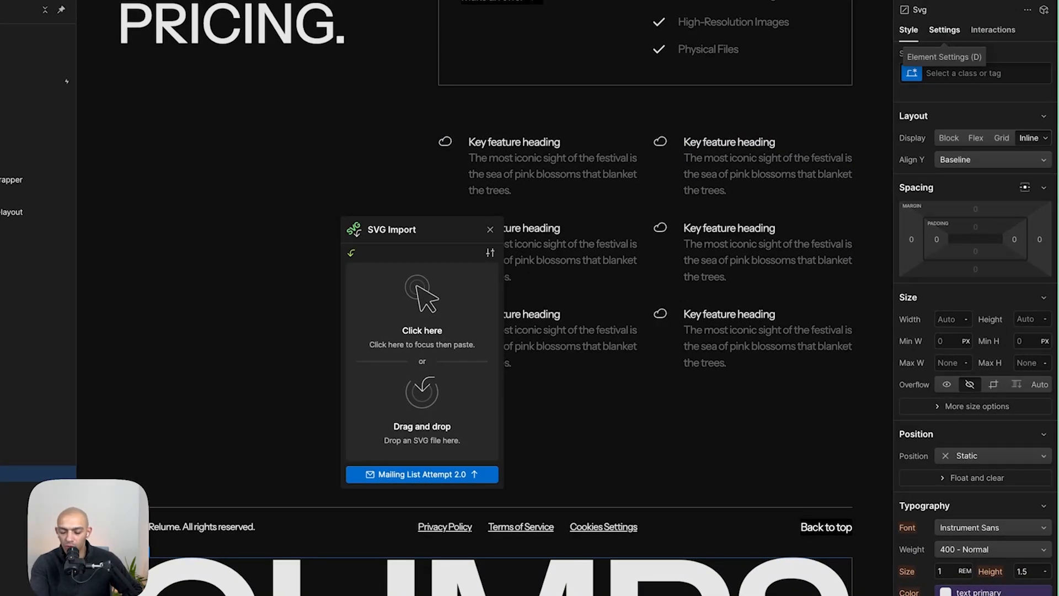
{"action": "left_click", "coordinate": [944, 30]}
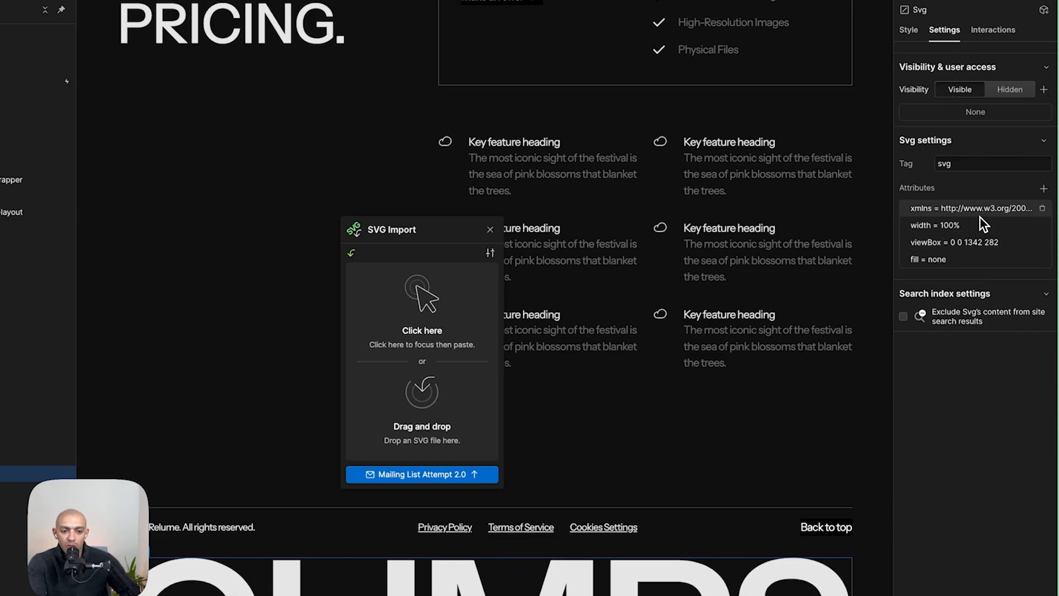
{"action": "left_click", "coordinate": [639, 555]}
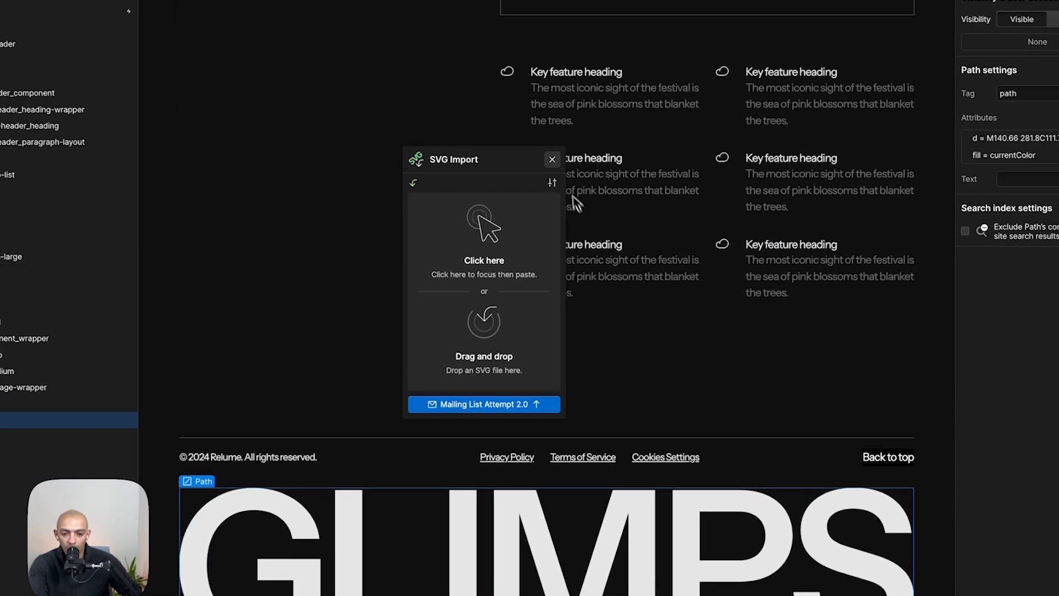
{"action": "left_click", "coordinate": [552, 160]}
- Replace the footer padding-vertical's padding-xxlarge combo class with a new combo class named is-fo
{"action": "scroll", "coordinate": [601, 314], "scroll_direction": "down", "scroll_amount": 1}
{"action": "left_click", "coordinate": [462, 395]}
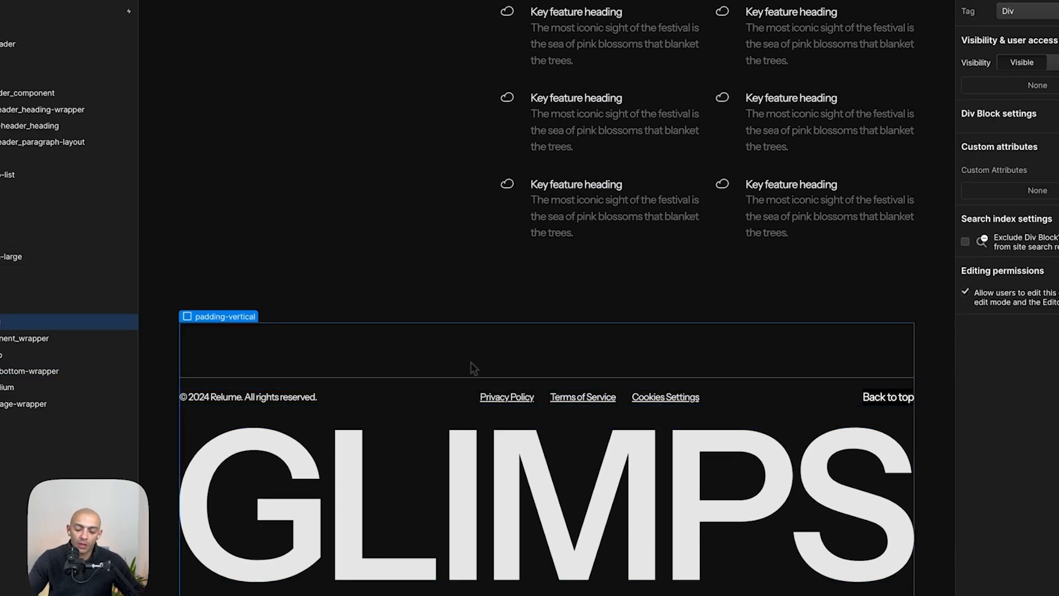
{"action": "key", "text": "super+Tab"}
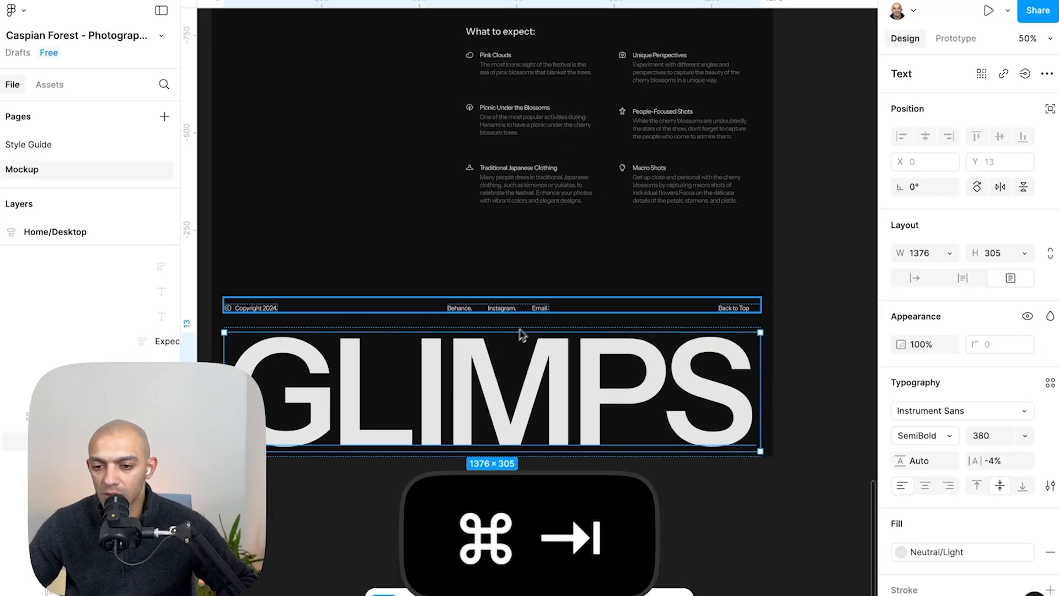
{"action": "key", "text": "super+Tab"}
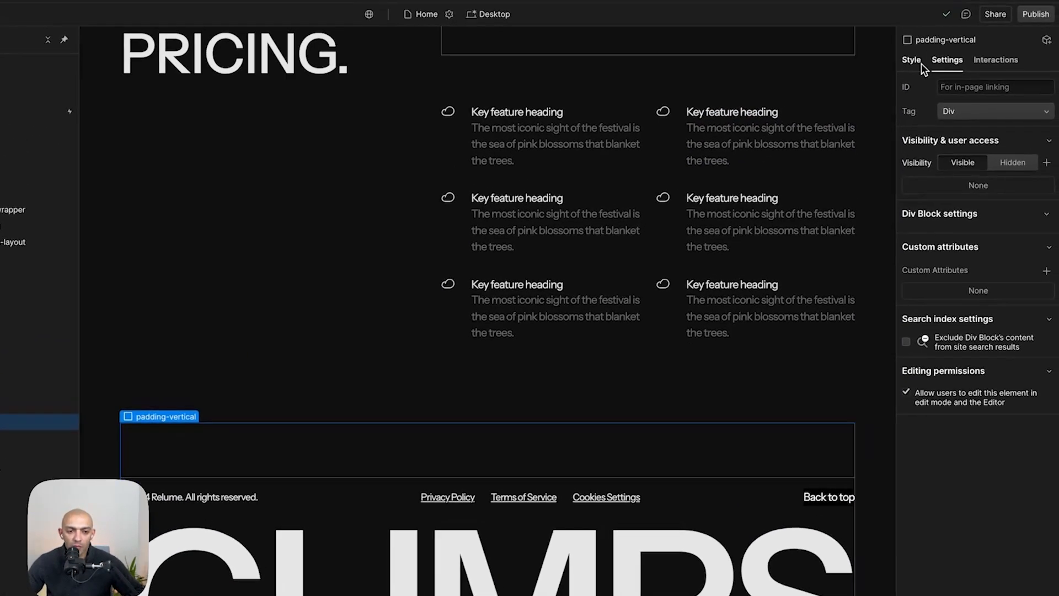
{"action": "left_click", "coordinate": [909, 65]}
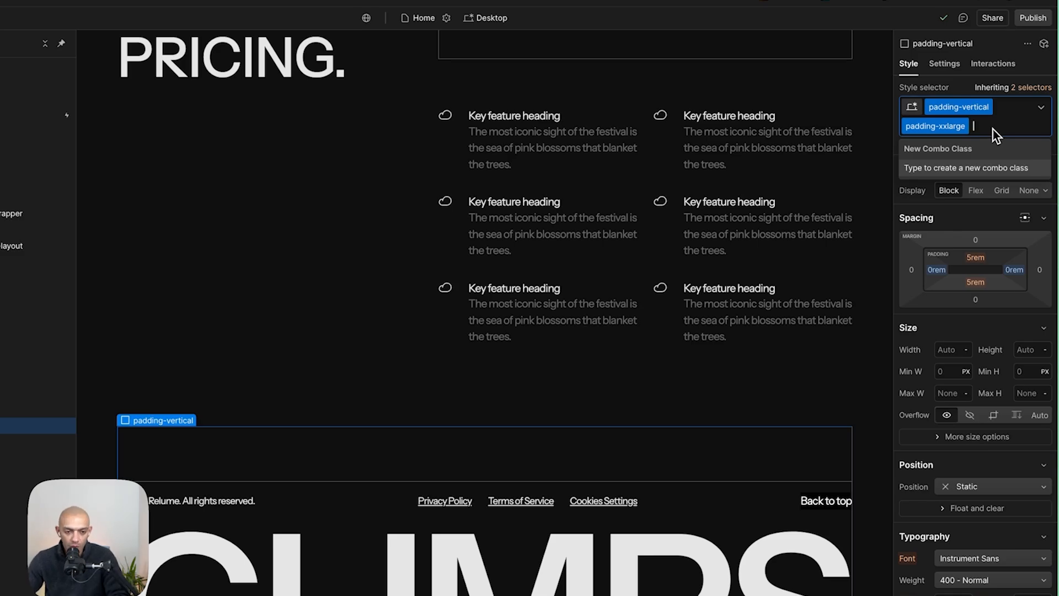
{"action": "key", "text": "BackSpace"}
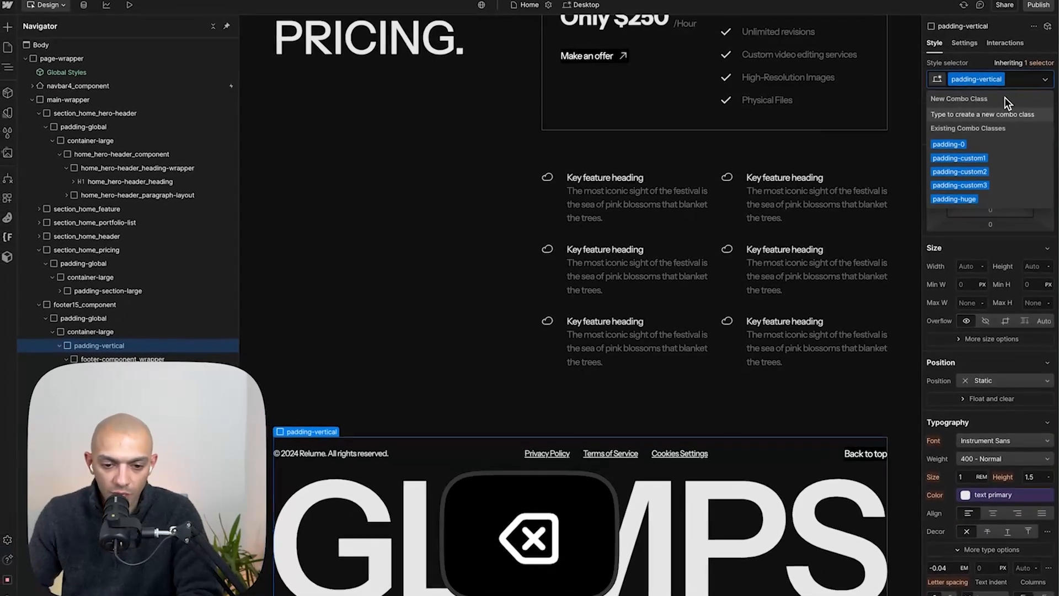
{"action": "type", "text": "k"}
{"action": "key", "text": "BackSpace"}
{"action": "type", "text": "is-fo"}
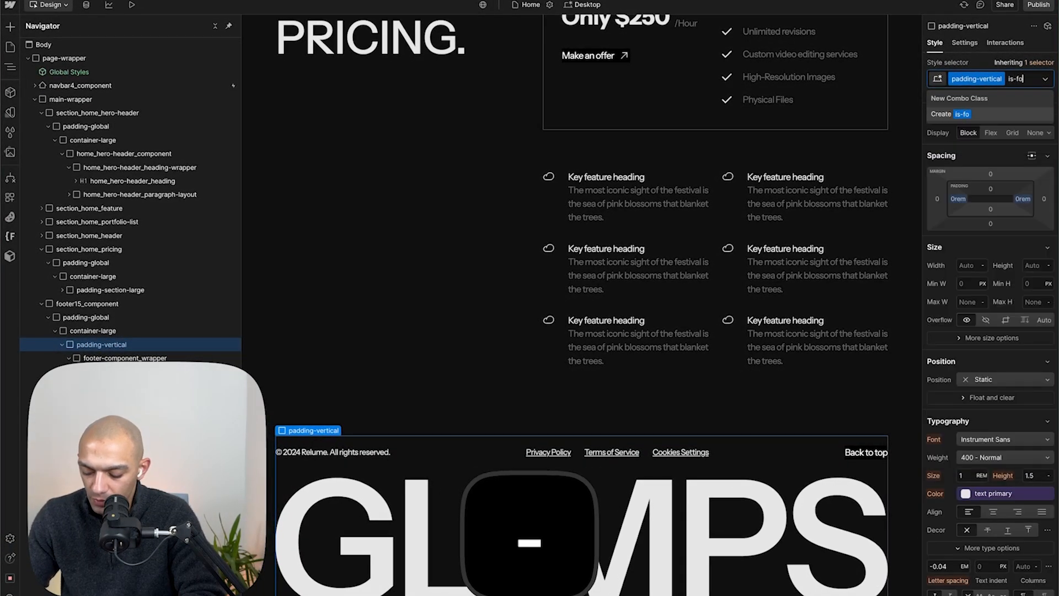
- Check the Figma footer spacing and set the padding-vertical's padding to 1rem
{"action": "key", "text": "super+Tab"}
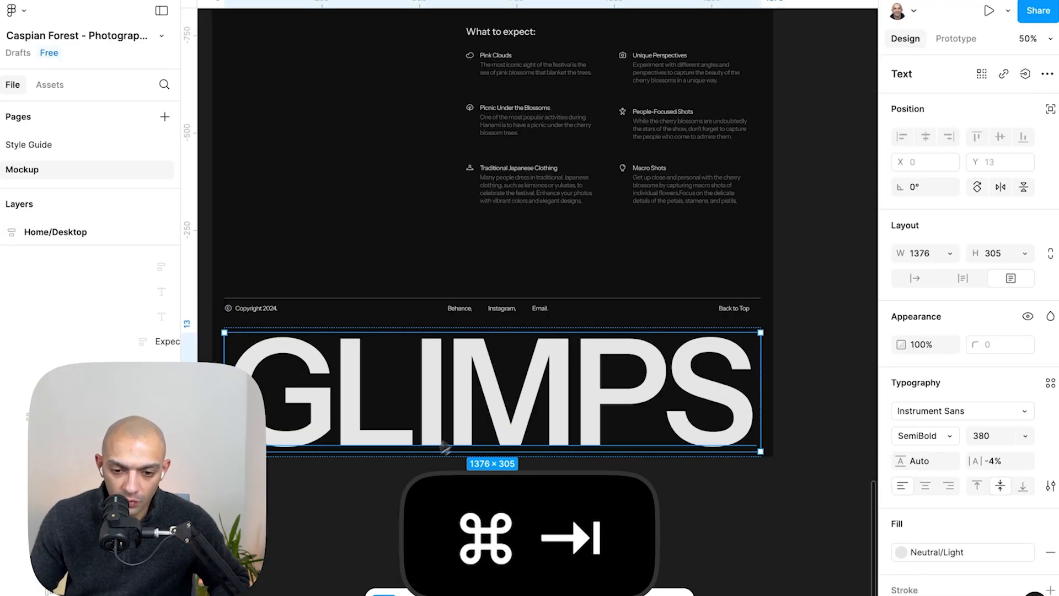
{"action": "key", "text": "super+Tab"}
{"action": "left_click", "coordinate": [989, 227]}
{"action": "type", "text": "1rem"}
{"action": "key", "text": "Return"}
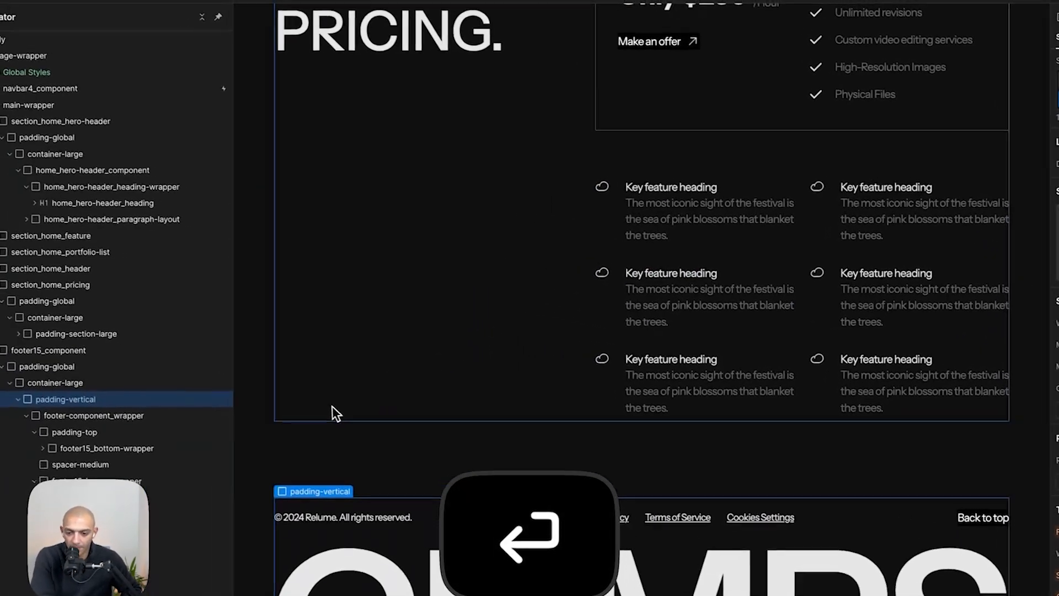
- Preview the page at the Tablet breakpoint, return to Desktop, and select the navbar logo
{"action": "left_click", "coordinate": [102, 314]}
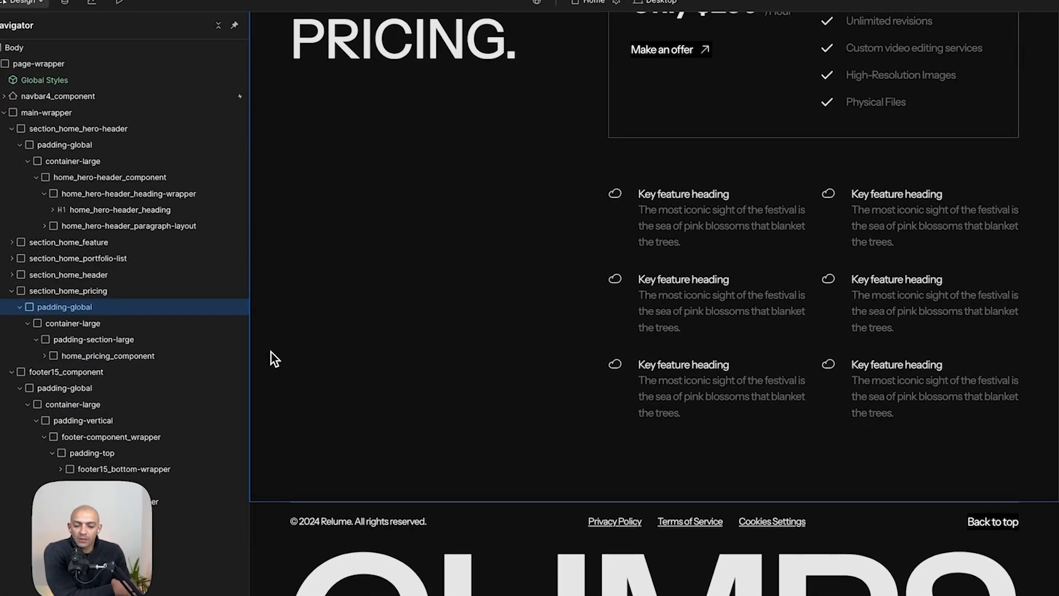
{"action": "scroll", "coordinate": [274, 357], "scroll_direction": "up", "scroll_amount": 15}
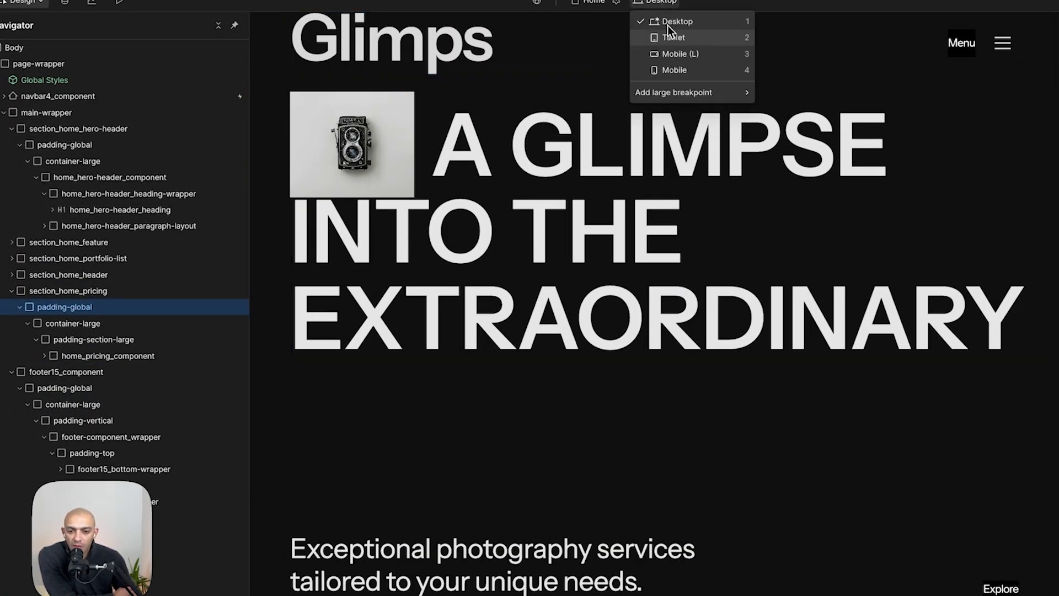
{"action": "left_click", "coordinate": [673, 37]}
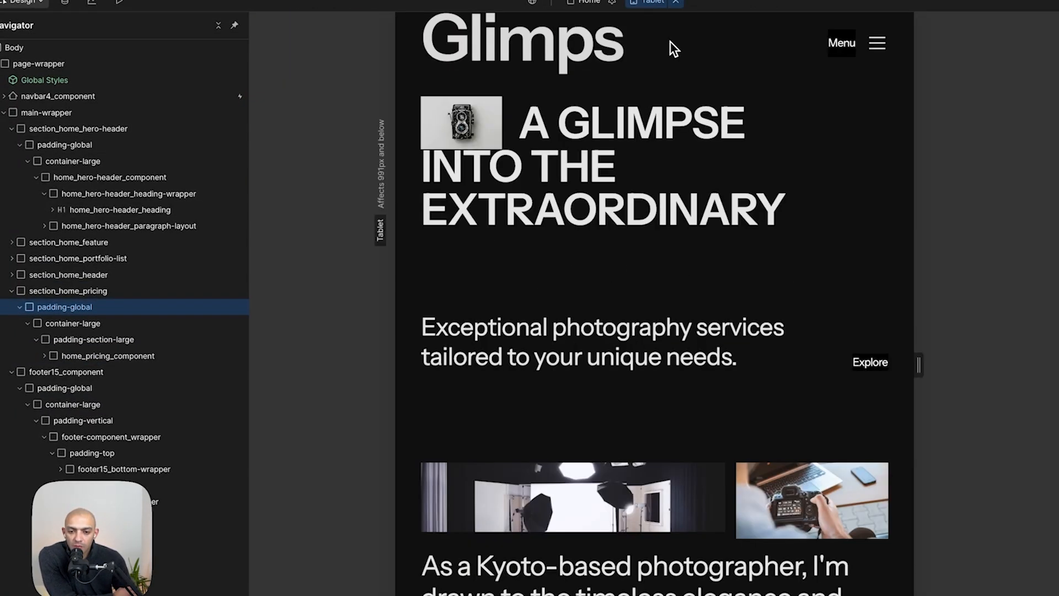
{"action": "left_click", "coordinate": [652, 19]}
{"action": "left_click", "coordinate": [359, 74]}
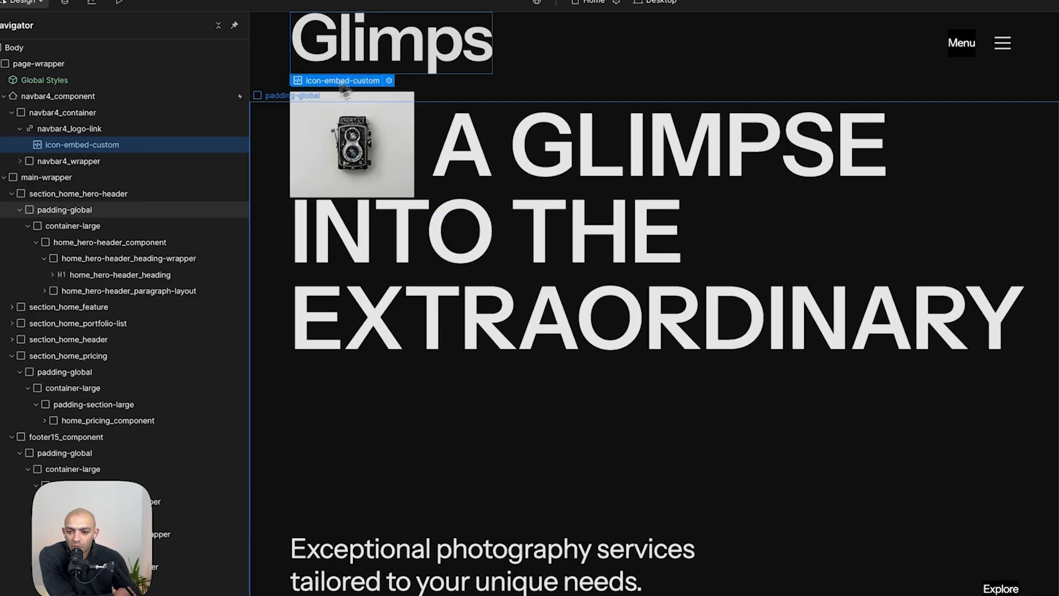
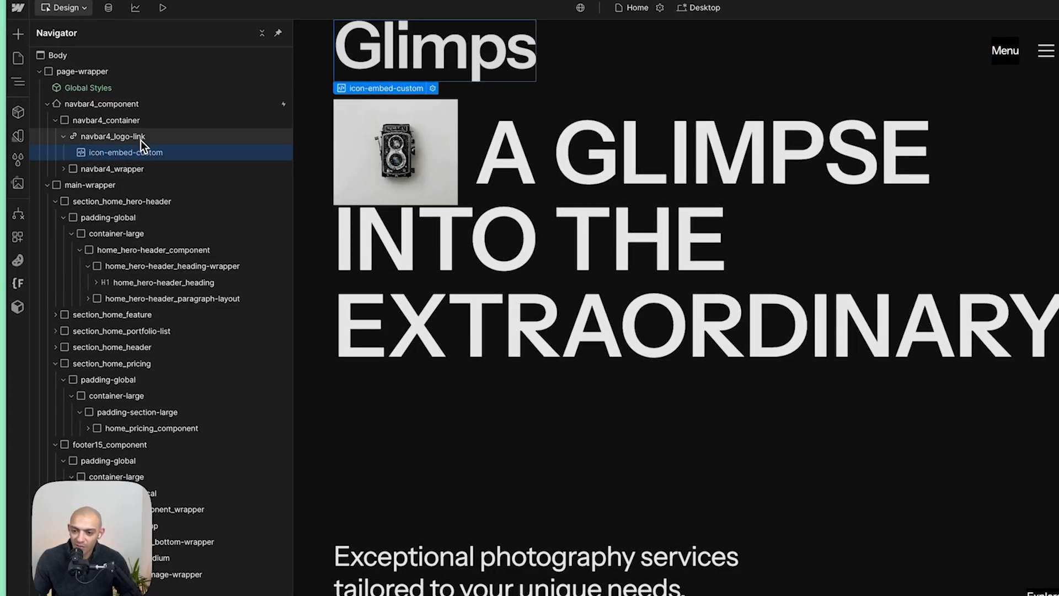
- Check the logo's width in the Figma design of the desktop navbar
{"action": "key", "text": "super+Tab"}
{"action": "scroll", "coordinate": [525, 242], "scroll_direction": "up", "scroll_amount": 20}
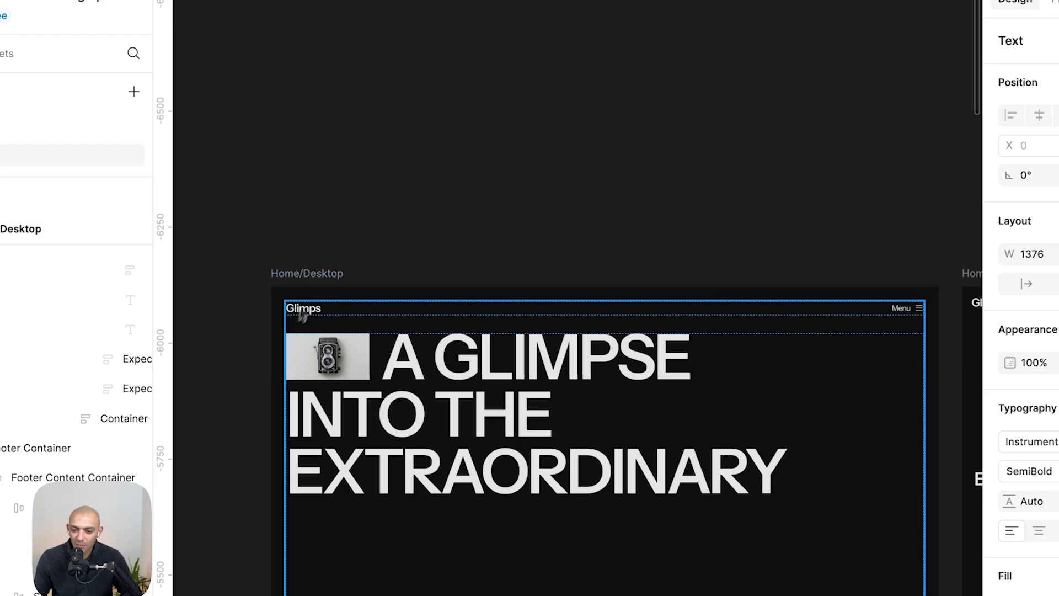
{"action": "right_click", "coordinate": [300, 312]}
{"action": "left_click", "coordinate": [193, 309]}
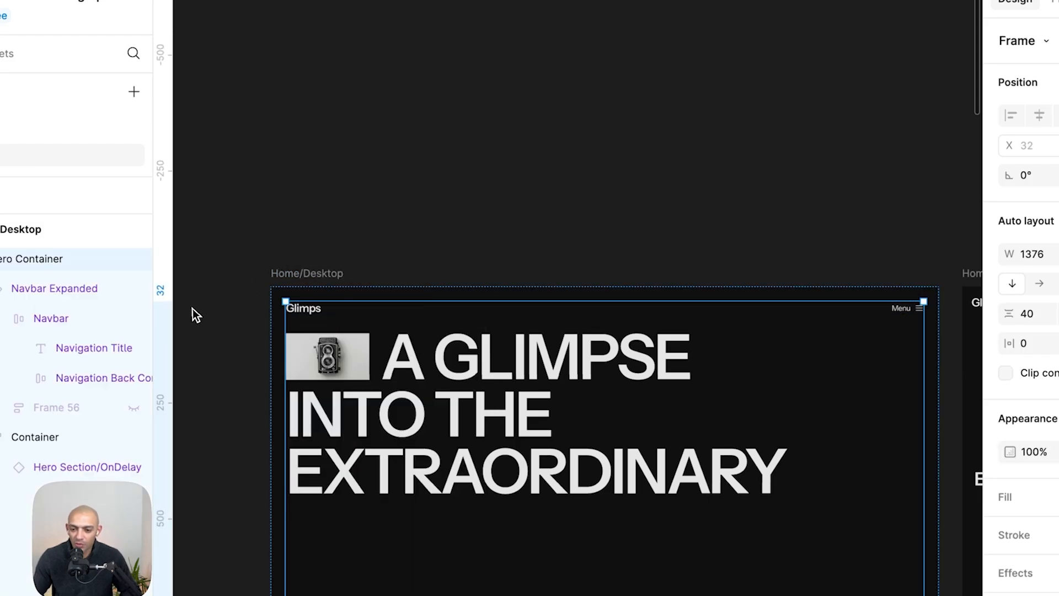
{"action": "scroll", "coordinate": [295, 312], "scroll_direction": "up", "scroll_amount": 5}
{"action": "left_click", "coordinate": [295, 326]}
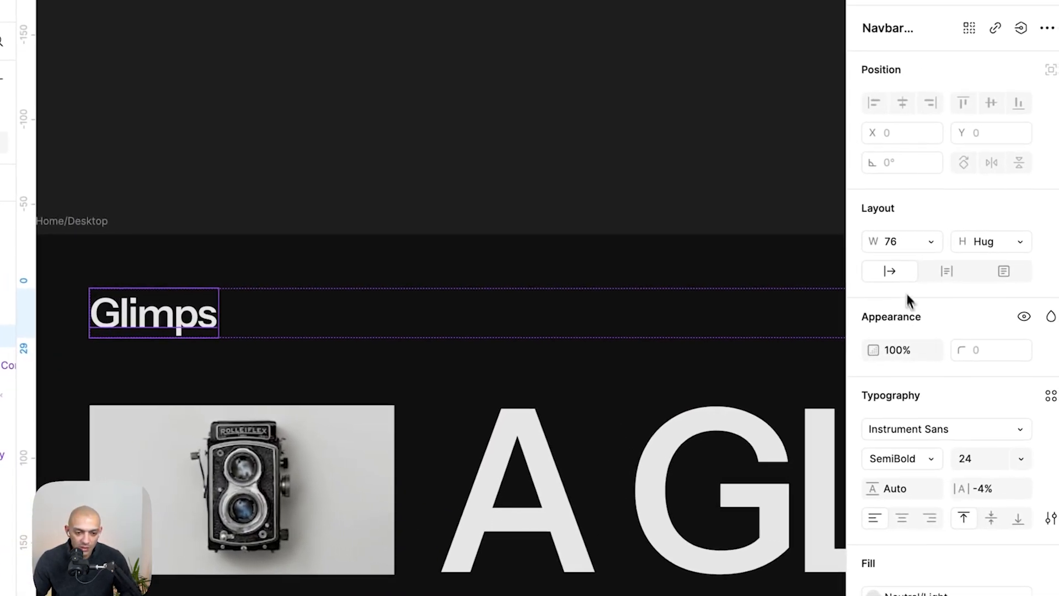
{"action": "key", "text": "super+Tab"}
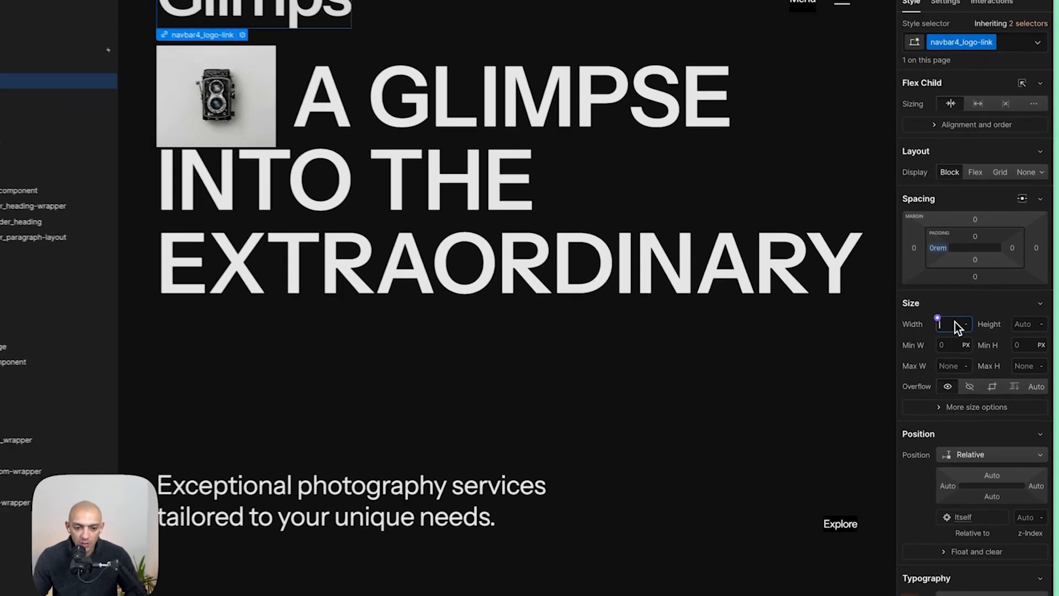
- Set the navbar logo link's width to 4.75 rem
{"action": "left_click", "coordinate": [966, 328]}
{"action": "type", "text": "5rem"}
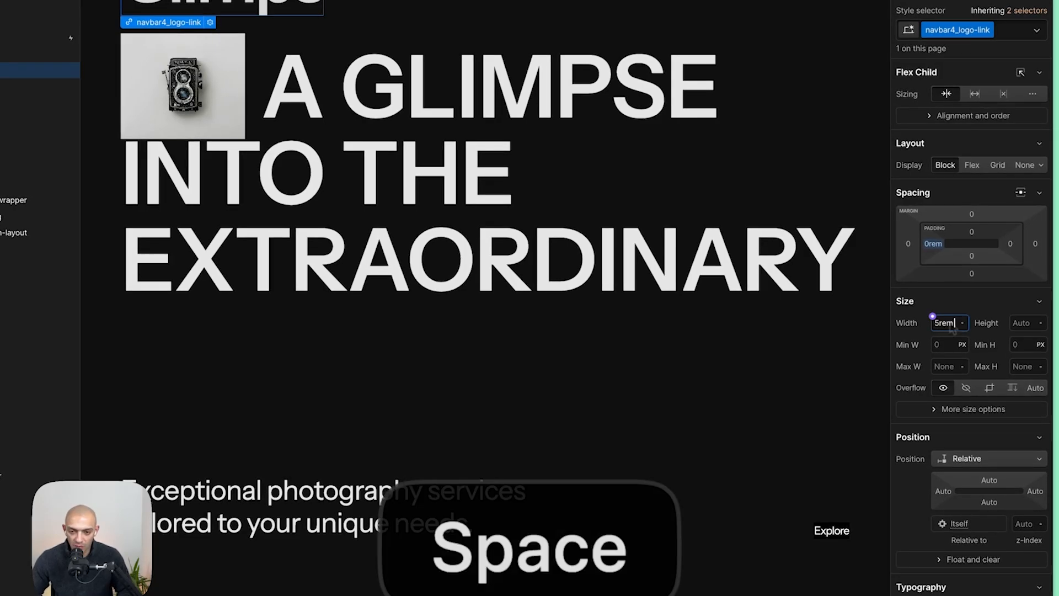
{"action": "key", "text": "Return"}
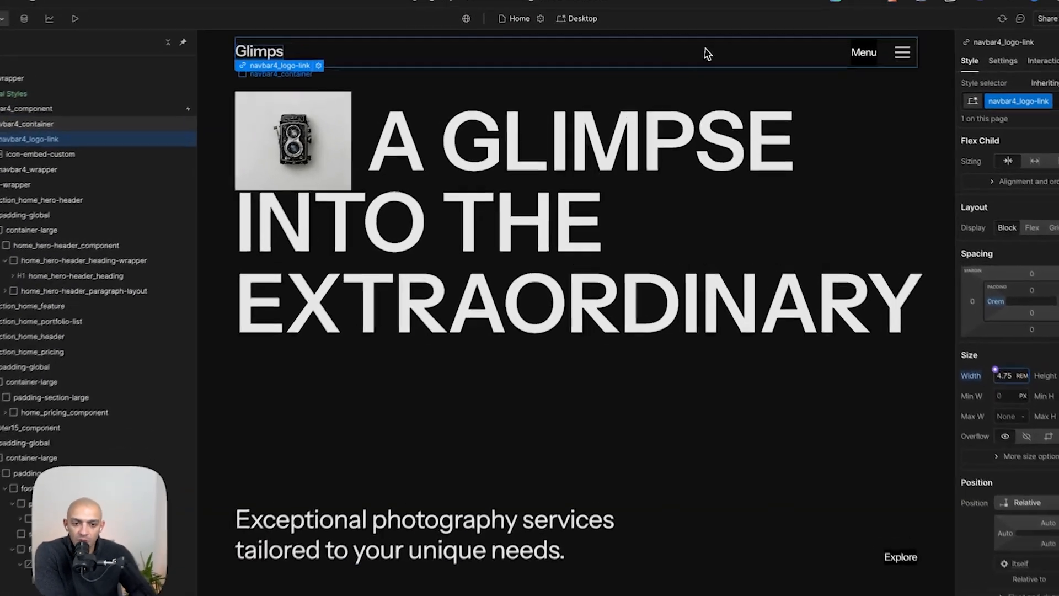
- Set the hero heading span's background image size to custom, 100% wide and 80% high
{"action": "left_click", "coordinate": [706, 35]}
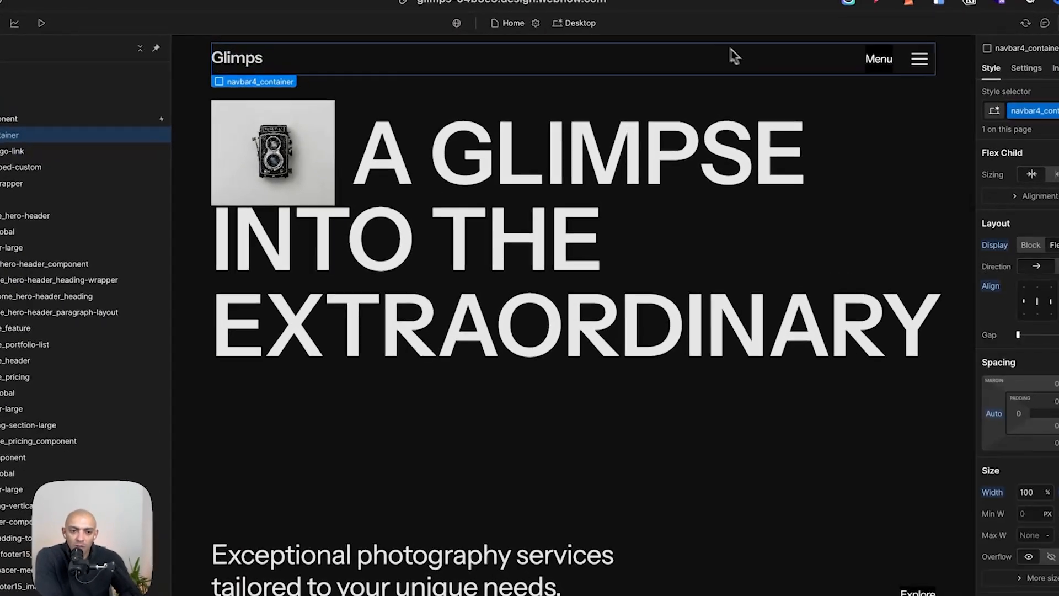
{"action": "left_click", "coordinate": [741, 100]}
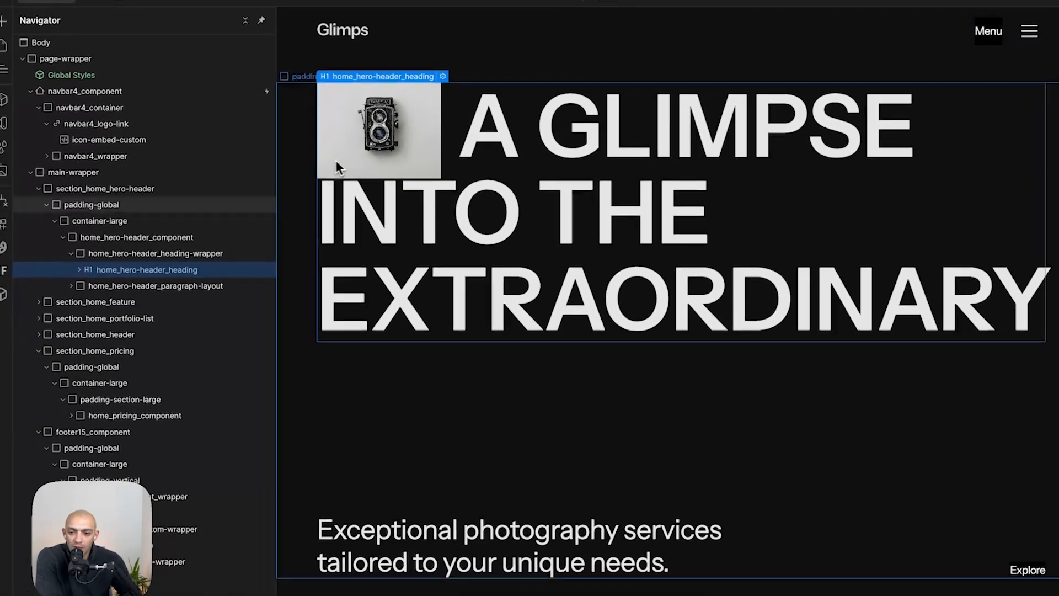
{"action": "left_click", "coordinate": [81, 270]}
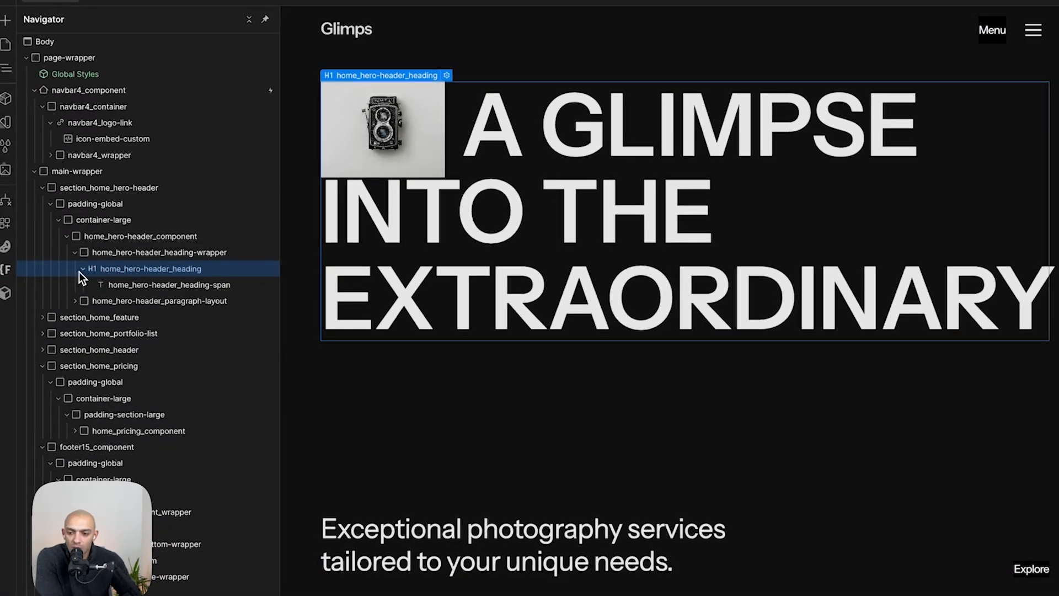
{"action": "left_click", "coordinate": [114, 284]}
{"action": "scroll", "coordinate": [1026, 441], "scroll_direction": "down", "scroll_amount": 8}
{"action": "scroll", "coordinate": [1026, 441], "scroll_direction": "up", "scroll_amount": 7}
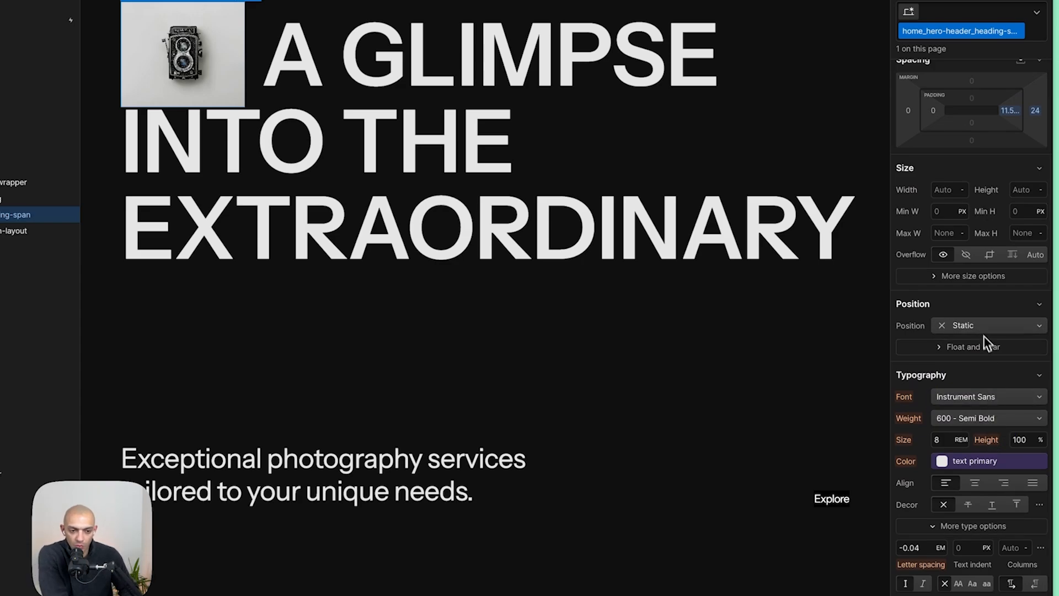
{"action": "scroll", "coordinate": [977, 319], "scroll_direction": "down", "scroll_amount": 1}
{"action": "scroll", "coordinate": [976, 317], "scroll_direction": "down", "scroll_amount": 10}
{"action": "scroll", "coordinate": [976, 312], "scroll_direction": "up", "scroll_amount": 3}
{"action": "left_click", "coordinate": [980, 262]}
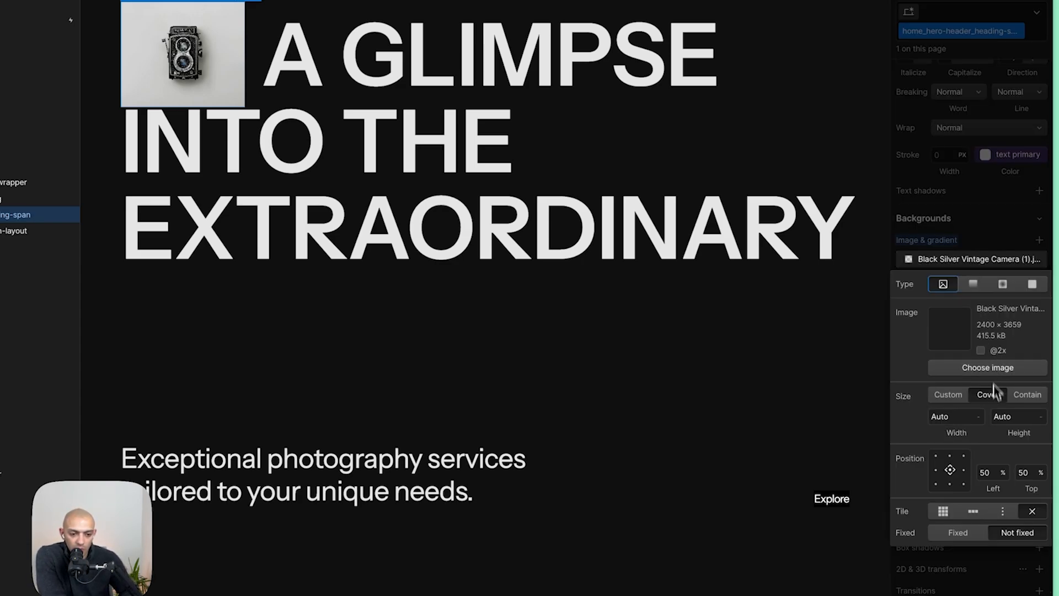
{"action": "left_click", "coordinate": [940, 393]}
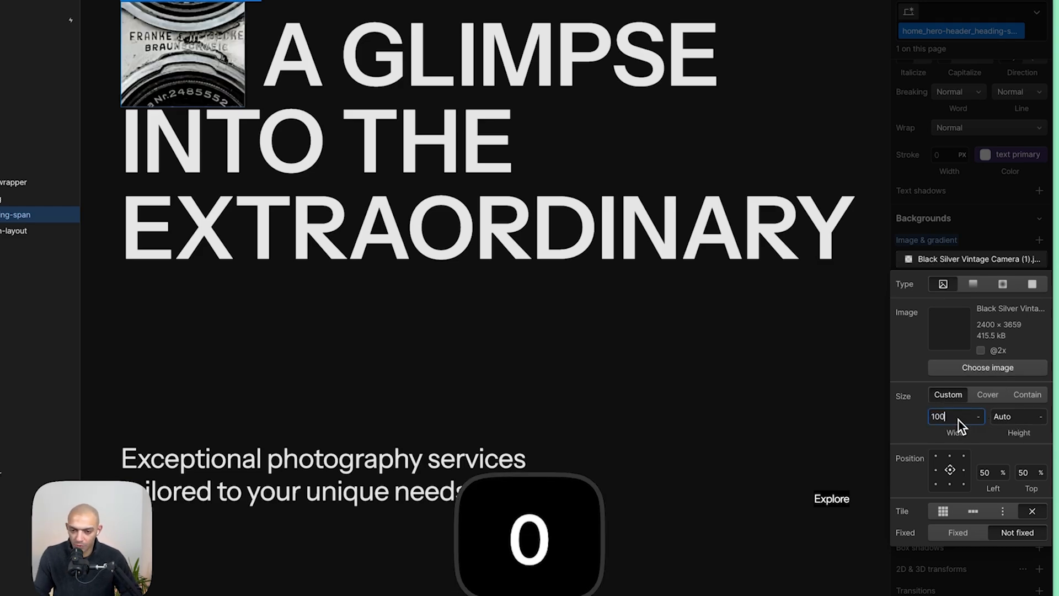
{"action": "key", "text": "Tab"}
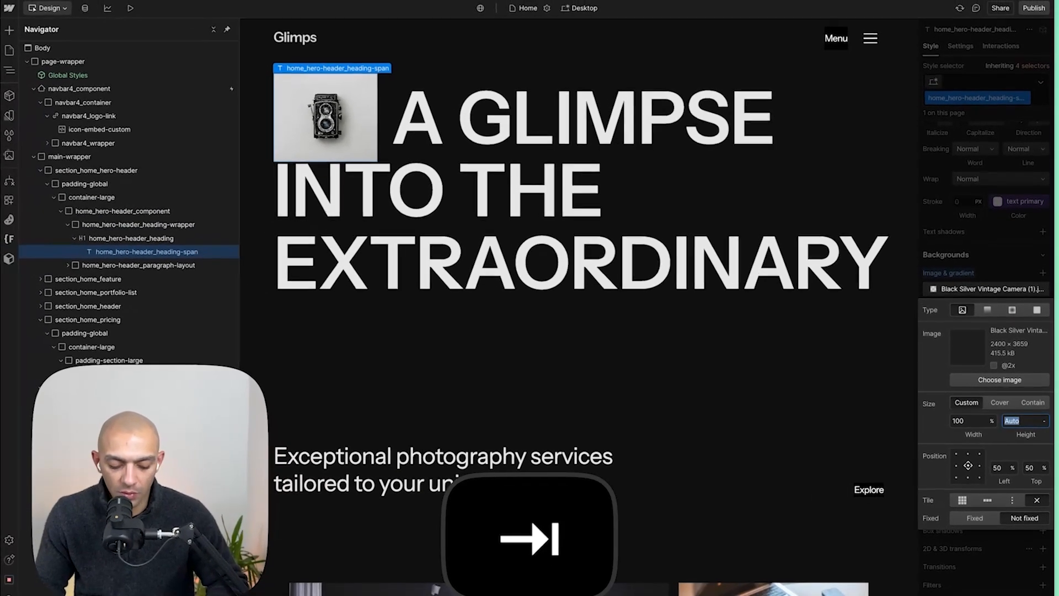
{"action": "type", "text": "80%"}
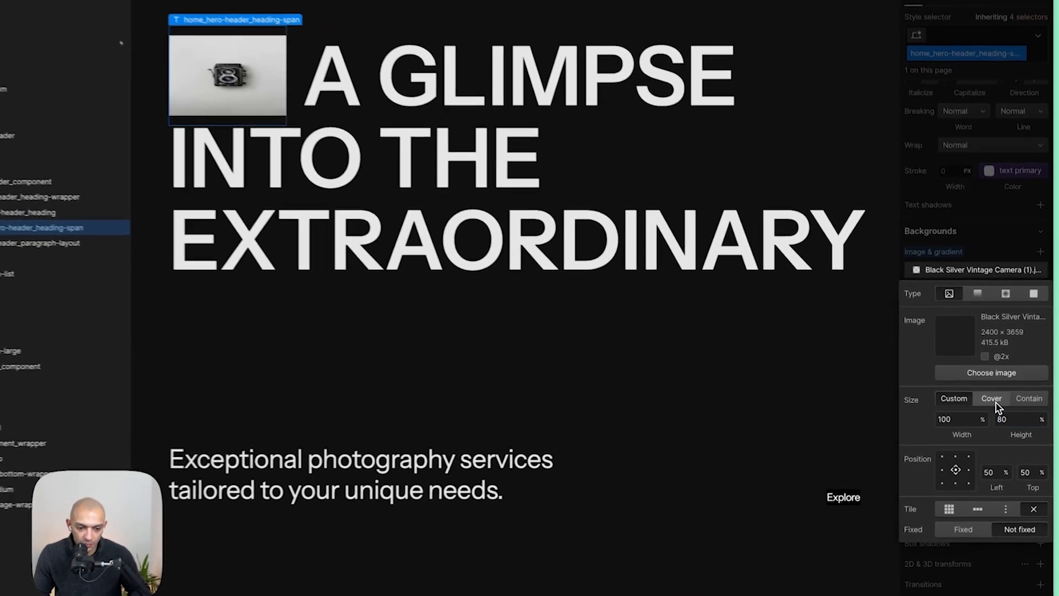
- Nudge the hero heading span's font size down in small increments
{"action": "scroll", "coordinate": [988, 332], "scroll_direction": "up", "scroll_amount": 10}
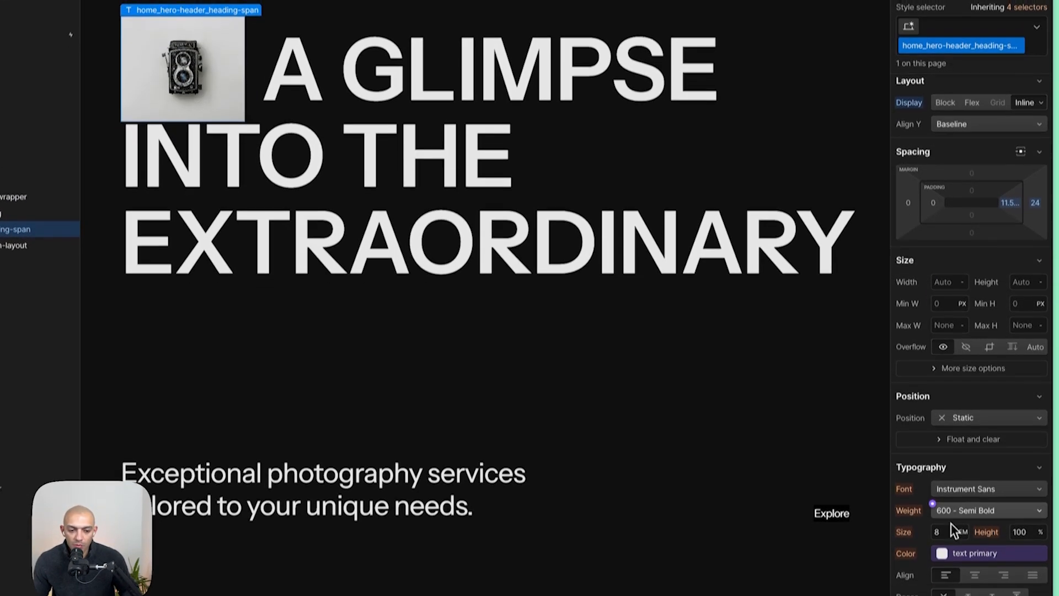
{"action": "left_click", "coordinate": [943, 541]}
{"action": "key", "text": "alt+Down"}
{"action": "key", "text": "alt+Down"}
{"action": "key", "text": "alt+Down"}
{"action": "key", "text": "alt+Down"}
{"action": "key", "text": "alt+Down"}
{"action": "key", "text": "alt+Down"}
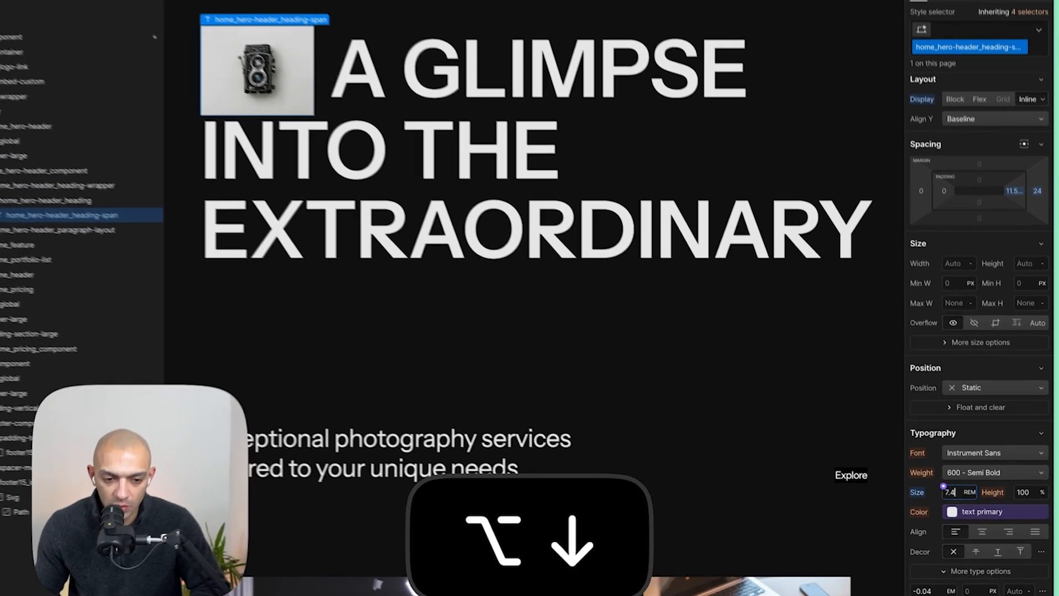
{"action": "key", "text": "alt+Down"}
{"action": "key", "text": "alt+Down"}
{"action": "key", "text": "alt+Down"}
{"action": "key", "text": "alt+Down"}
{"action": "key", "text": "alt+Down"}
{"action": "key", "text": "alt+Down"}
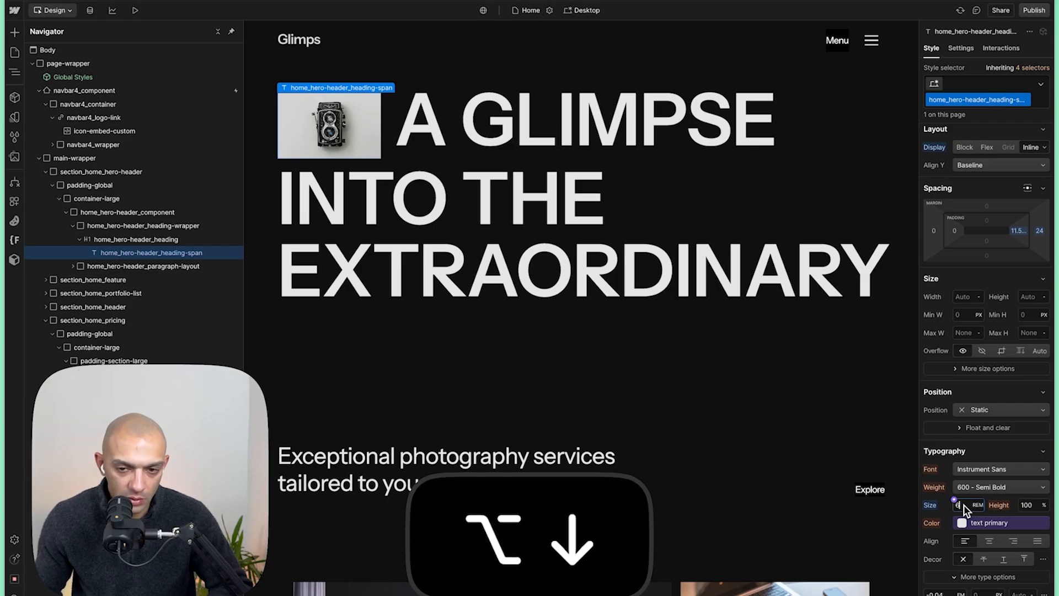
- Switch the designer to the Tablet breakpoint
{"action": "key", "text": "Escape"}
{"action": "key", "text": "Escape"}
{"action": "key", "text": "Escape"}
{"action": "key", "text": "Escape"}
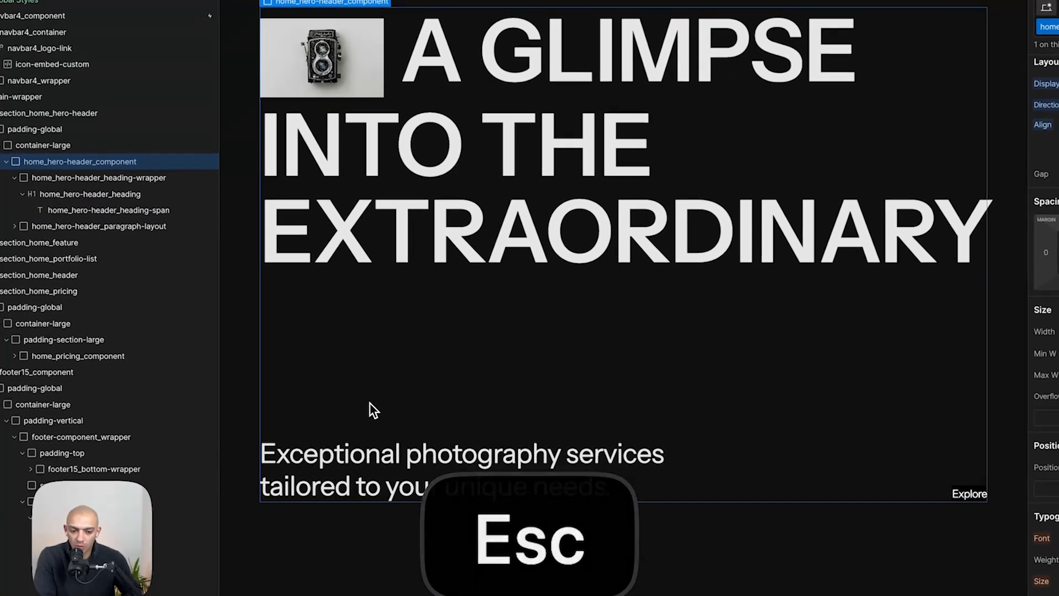
{"action": "left_click", "coordinate": [424, 480]}
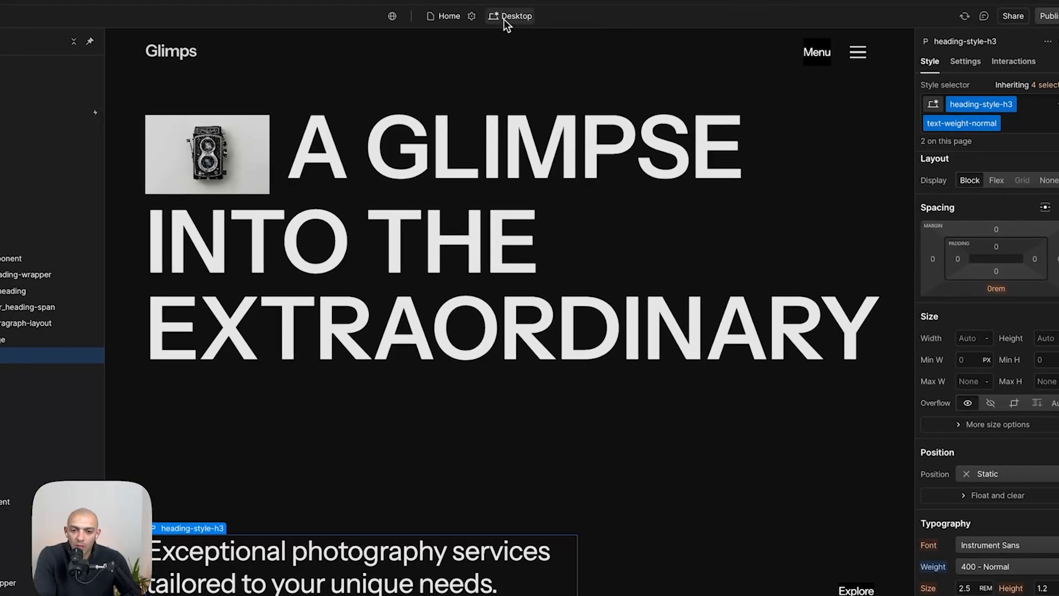
{"action": "left_click", "coordinate": [504, 17]}
{"action": "left_click", "coordinate": [513, 53]}
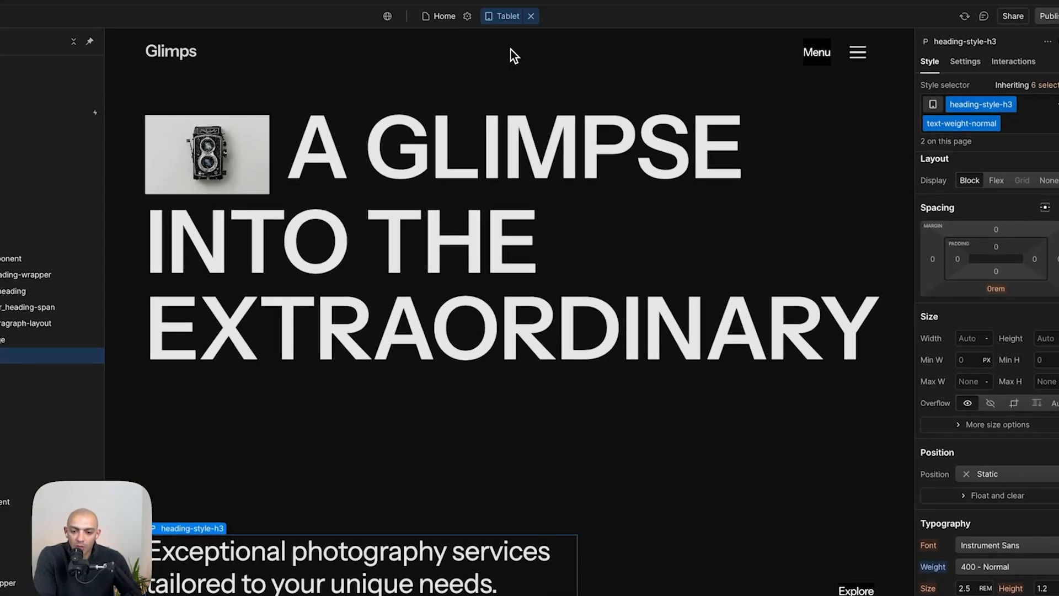
- Set the hero heading span's font size to 4 rem on Tablet
{"action": "left_click", "coordinate": [440, 265]}
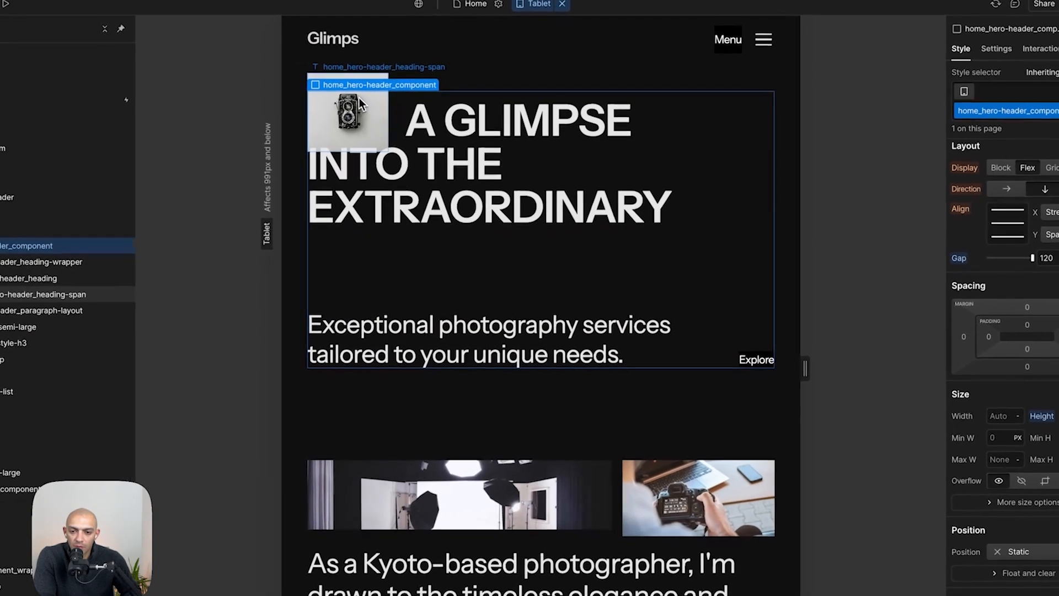
{"action": "left_click", "coordinate": [331, 135]}
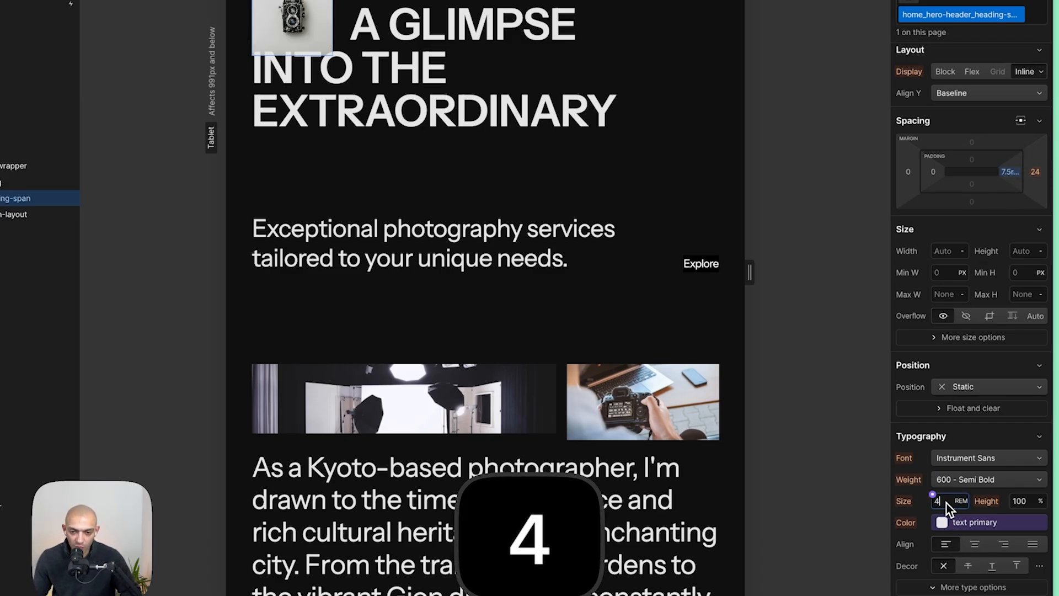
{"action": "key", "text": "super+Tab"}
{"action": "key", "text": "super+Tab"}
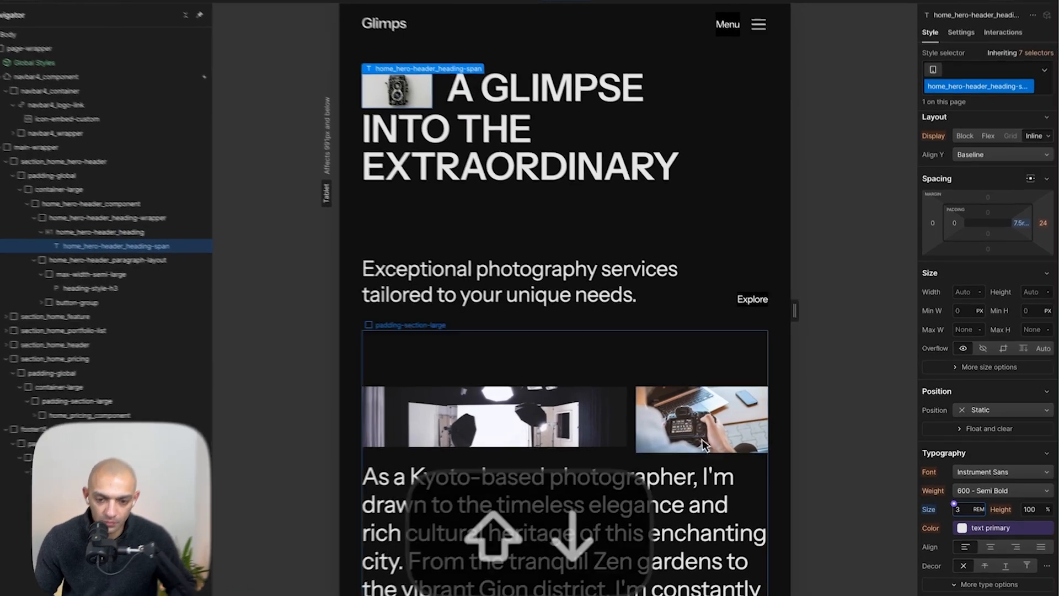
- Review the page sections in the Tablet layout, widening the preview canvas
{"action": "left_click", "coordinate": [653, 279]}
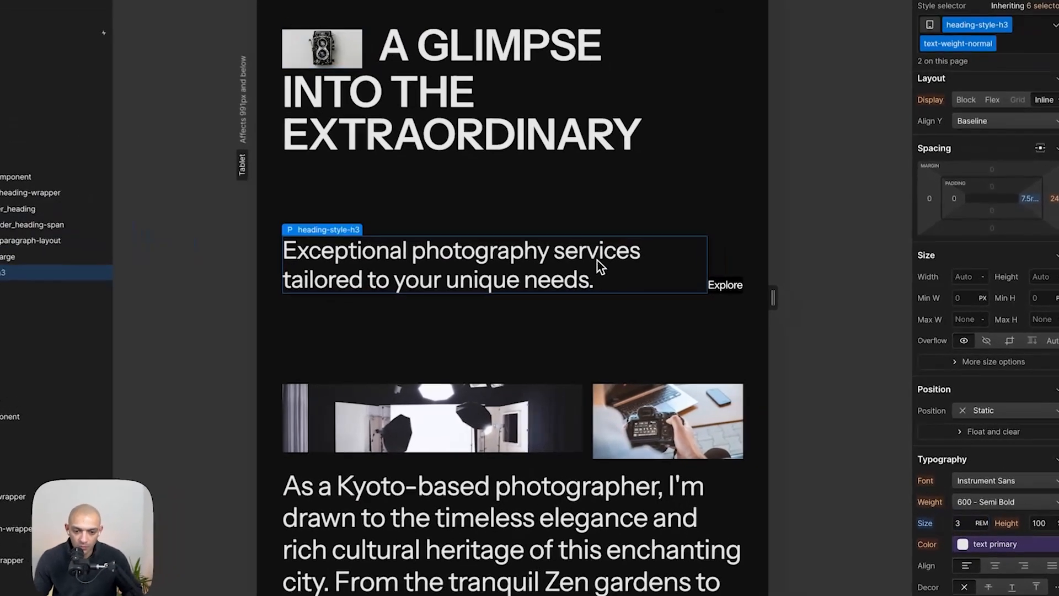
{"action": "key", "text": "super+shift+Tab"}
{"action": "key", "text": "super+shift+Tab"}
{"action": "left_click", "coordinate": [659, 362]}
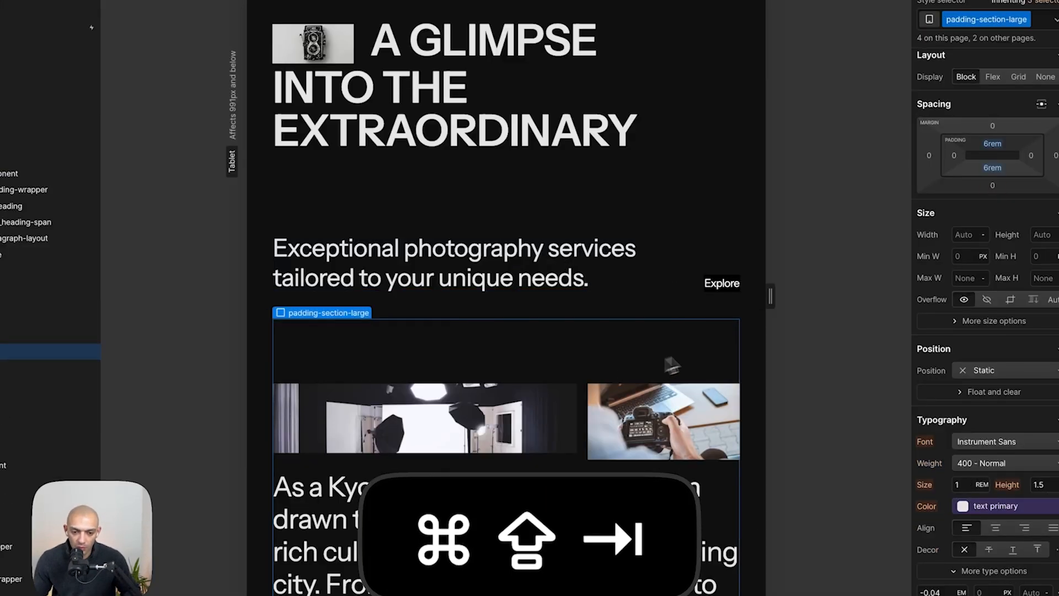
{"action": "left_click_drag", "start_coordinate": [774, 306], "coordinate": [838, 337]}
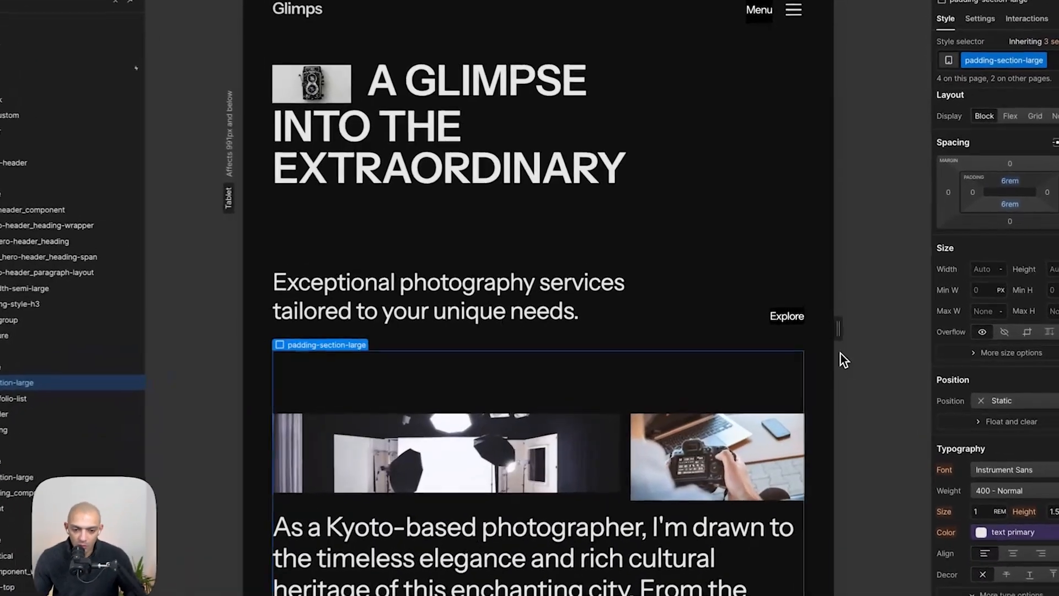
{"action": "scroll", "coordinate": [649, 392], "scroll_direction": "down", "scroll_amount": 10}
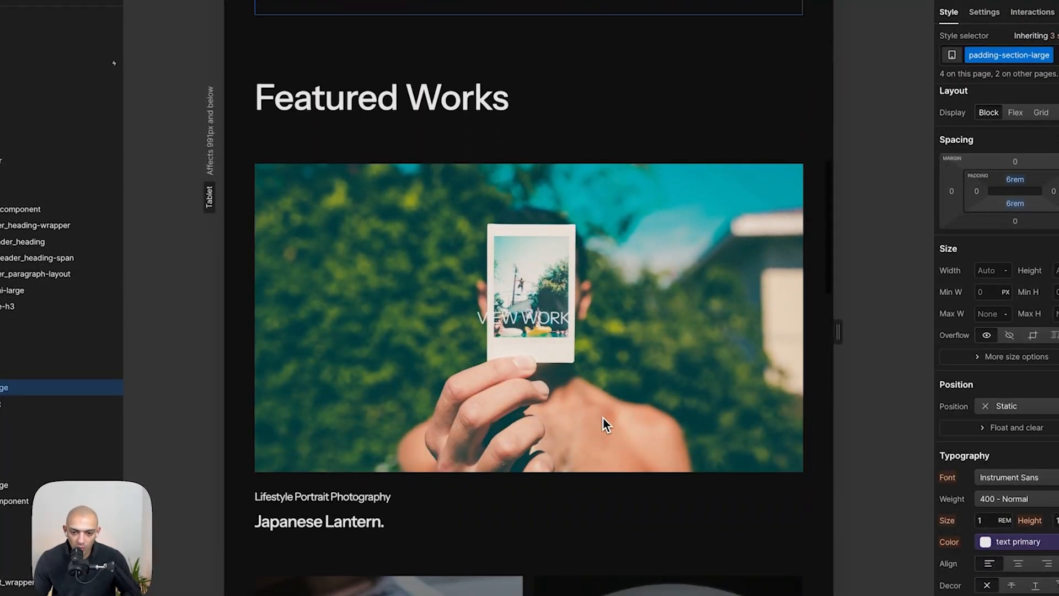
{"action": "scroll", "coordinate": [587, 80], "scroll_direction": "down", "scroll_amount": 10}
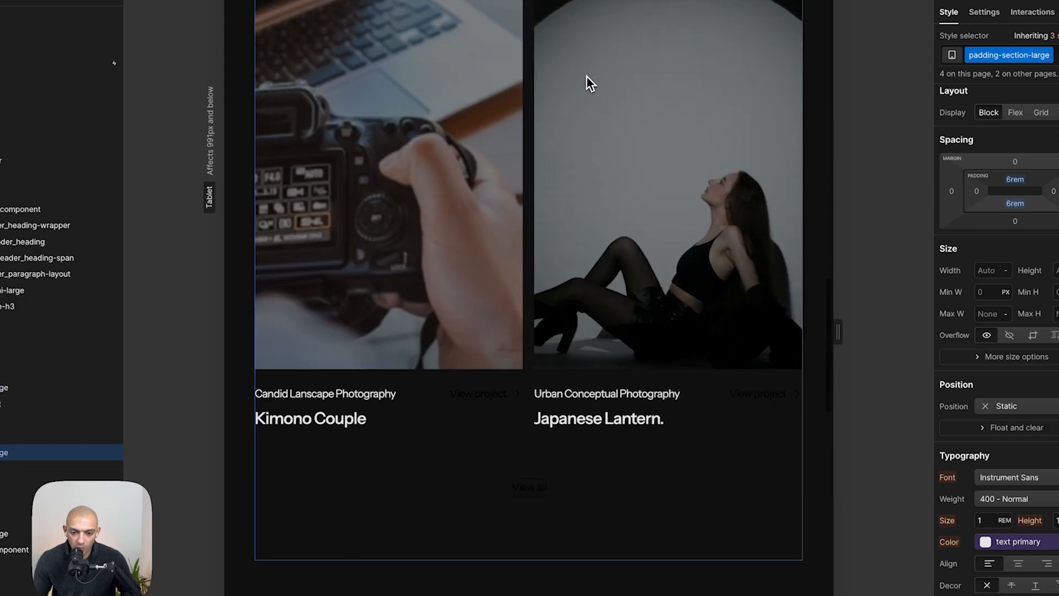
{"action": "scroll", "coordinate": [524, 478], "scroll_direction": "down", "scroll_amount": 12}
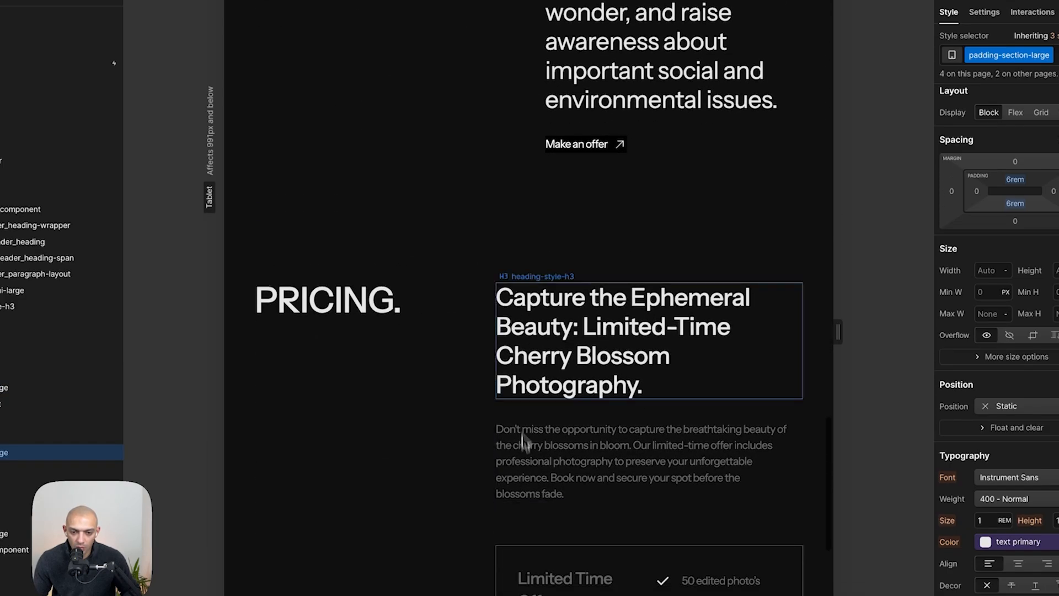
{"action": "scroll", "coordinate": [567, 207], "scroll_direction": "up", "scroll_amount": 2}
{"action": "scroll", "coordinate": [552, 220], "scroll_direction": "down", "scroll_amount": 7}
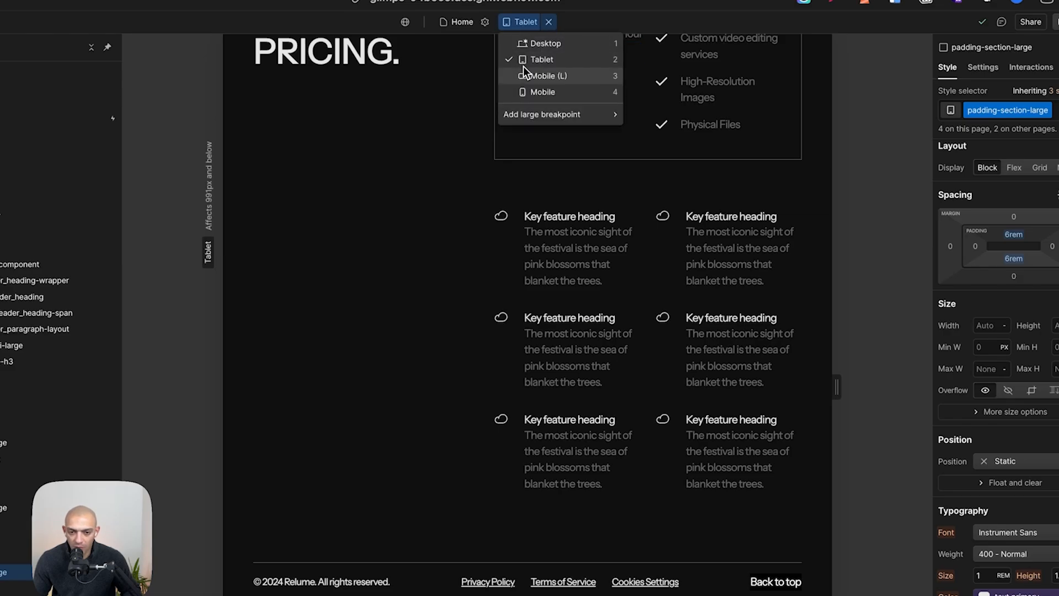
- Switch to the Mobile (L) breakpoint and set the hero heading span's font size to 2 rem
{"action": "left_click", "coordinate": [522, 75]}
{"action": "scroll", "coordinate": [435, 322], "scroll_direction": "up", "scroll_amount": 15}
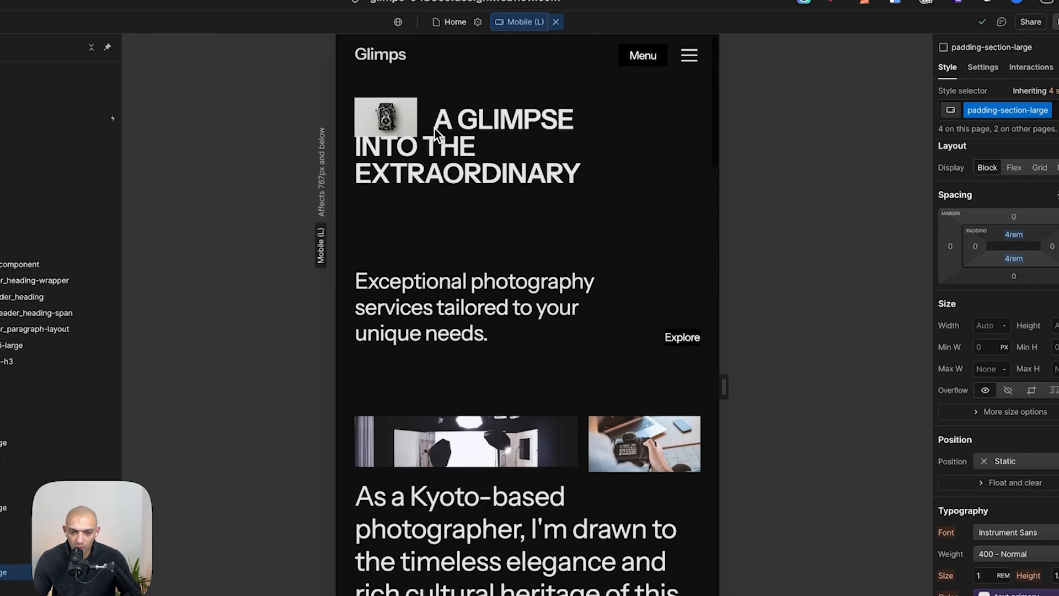
{"action": "left_click", "coordinate": [500, 237]}
{"action": "left_click", "coordinate": [504, 141]}
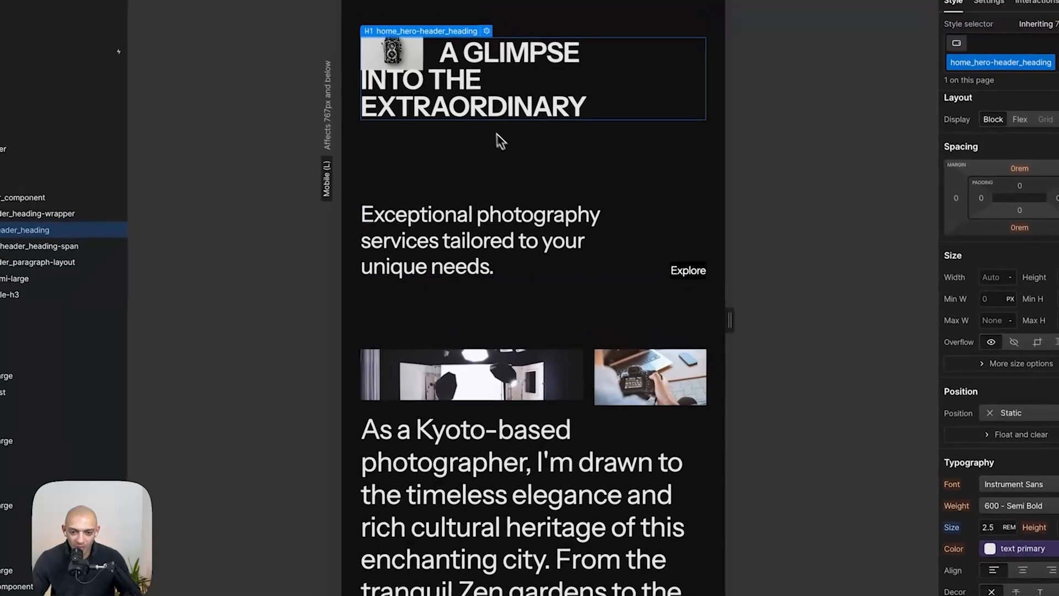
{"action": "left_click", "coordinate": [356, 62]}
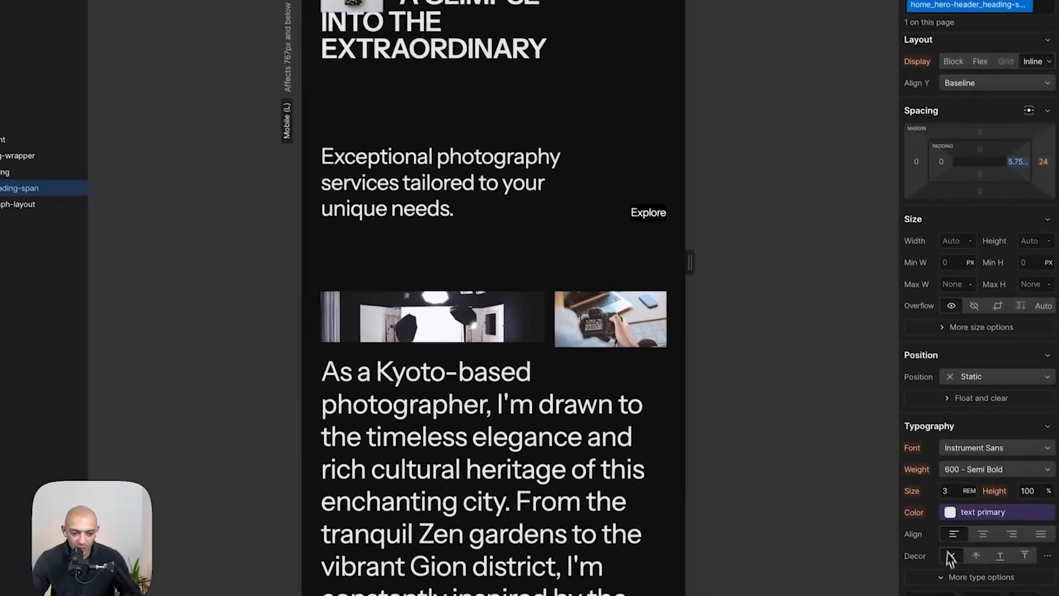
{"action": "left_click", "coordinate": [959, 554]}
{"action": "key", "text": "Caps_Lock"}
{"action": "key", "text": "shift+Down"}
{"action": "key", "text": "shift+Down"}
{"action": "key", "text": "shift+Up"}
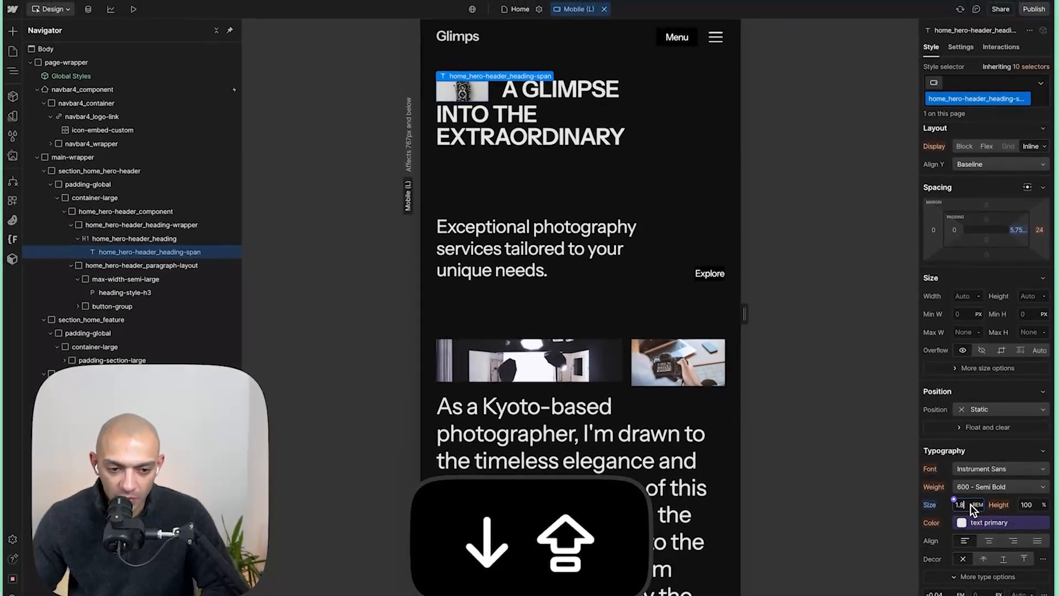
{"action": "key", "text": "shift+Up"}
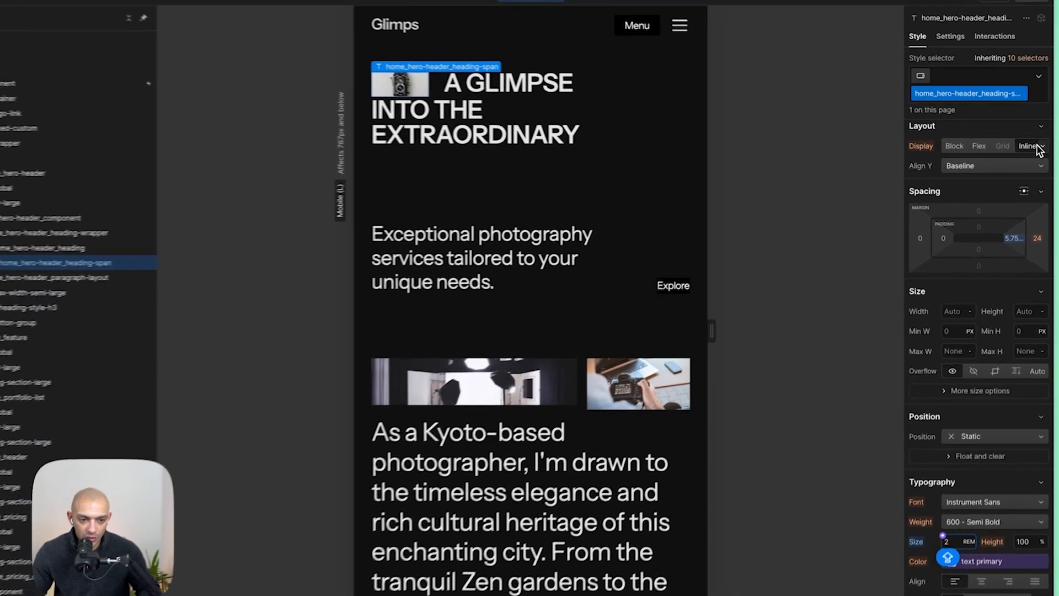
- Set the hero heading span's display to Block on Mobile (L)
{"action": "left_click", "coordinate": [1033, 147]}
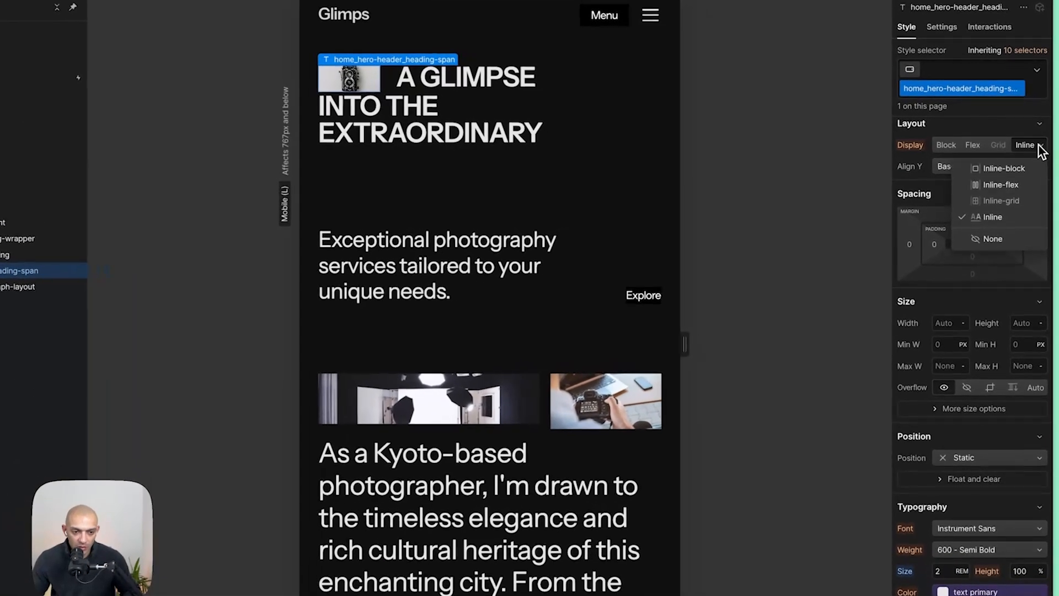
{"action": "left_click", "coordinate": [1022, 166]}
{"action": "left_click", "coordinate": [945, 146]}
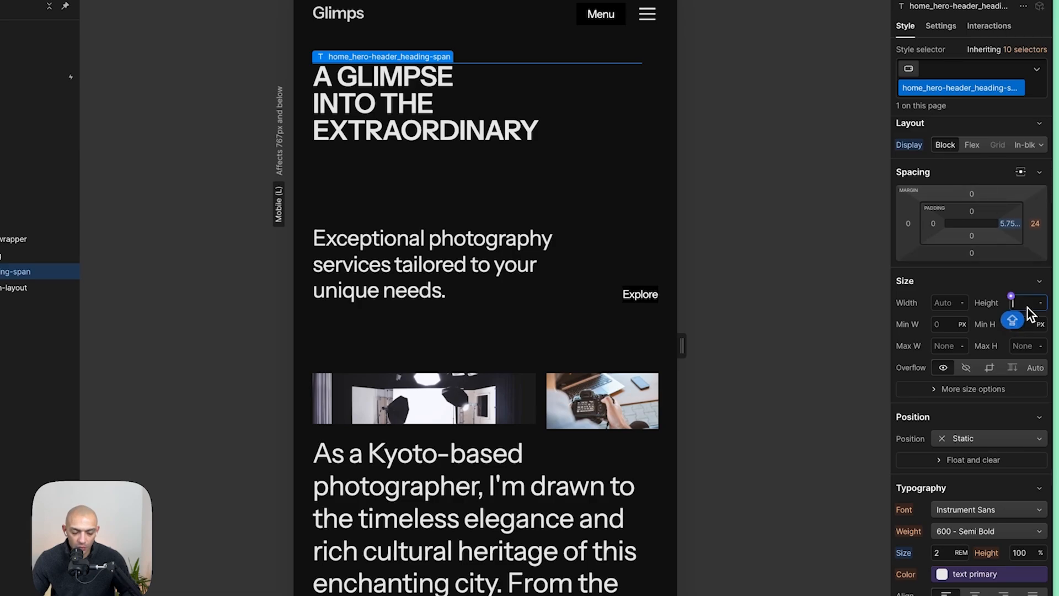
- Inspect the camera image's size in the Figma mobile hero design
{"action": "key", "text": "super+Tab"}
{"action": "scroll", "coordinate": [520, 378], "scroll_direction": "down", "scroll_amount": 5}
{"action": "scroll", "coordinate": [523, 375], "scroll_direction": "right", "scroll_amount": 8}
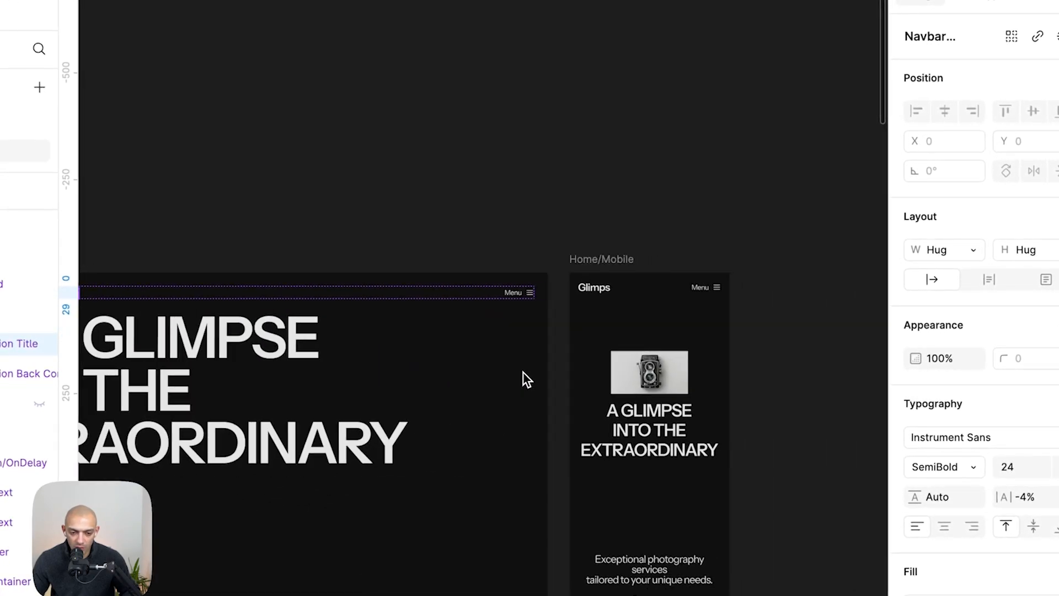
{"action": "scroll", "coordinate": [525, 378], "scroll_direction": "right", "scroll_amount": 5}
{"action": "left_click", "coordinate": [390, 404]}
{"action": "scroll", "coordinate": [391, 404], "scroll_direction": "up", "scroll_amount": 5}
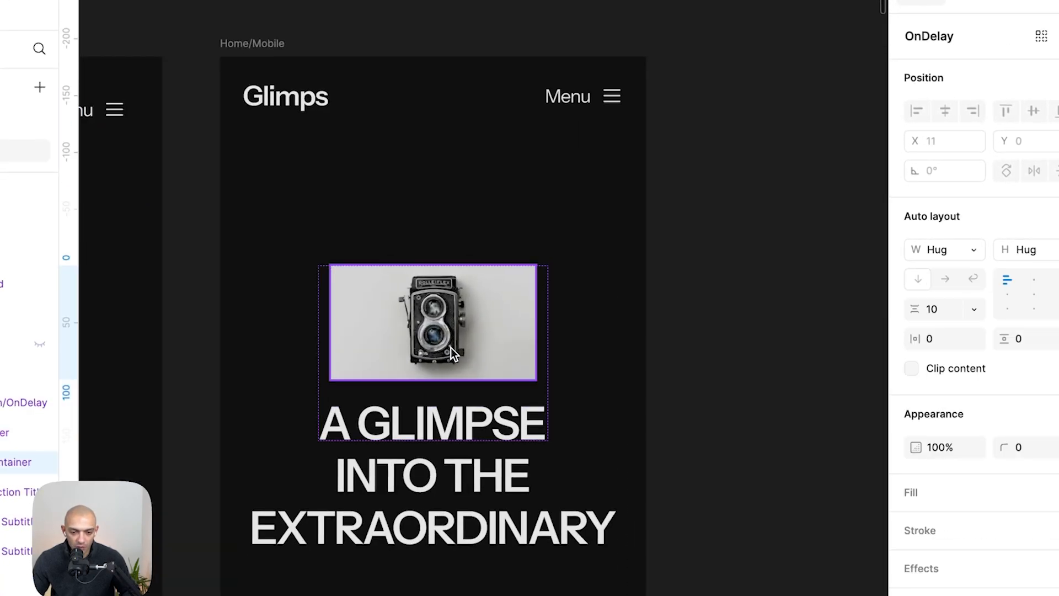
{"action": "left_click", "coordinate": [453, 354]}
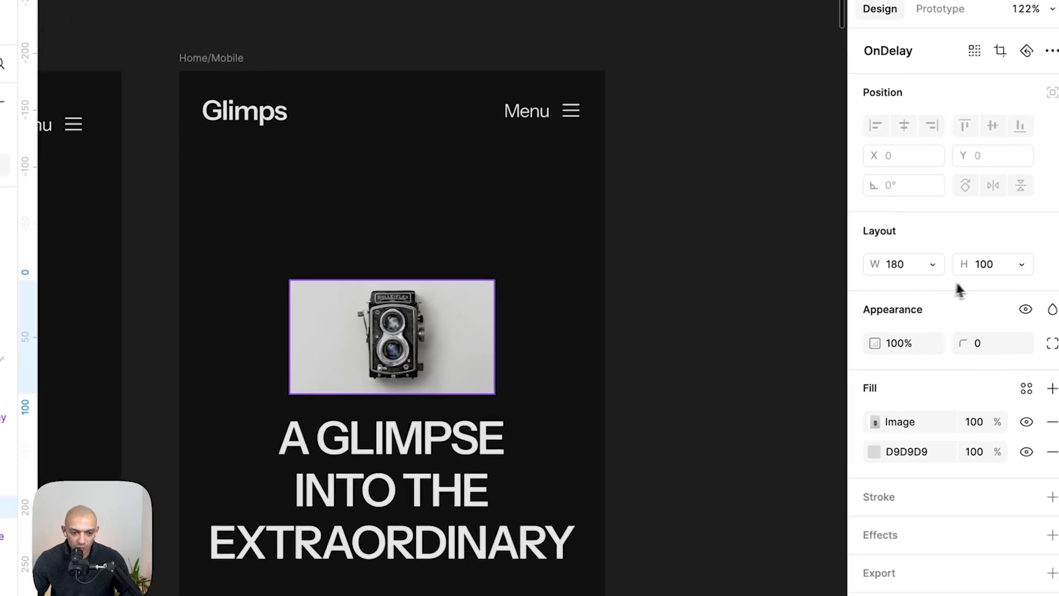
- Set the hero heading span's width and height to 100 px
{"action": "key", "text": "super+shift+Tab"}
{"action": "left_click", "coordinate": [1022, 294]}
{"action": "type", "text": "1"}
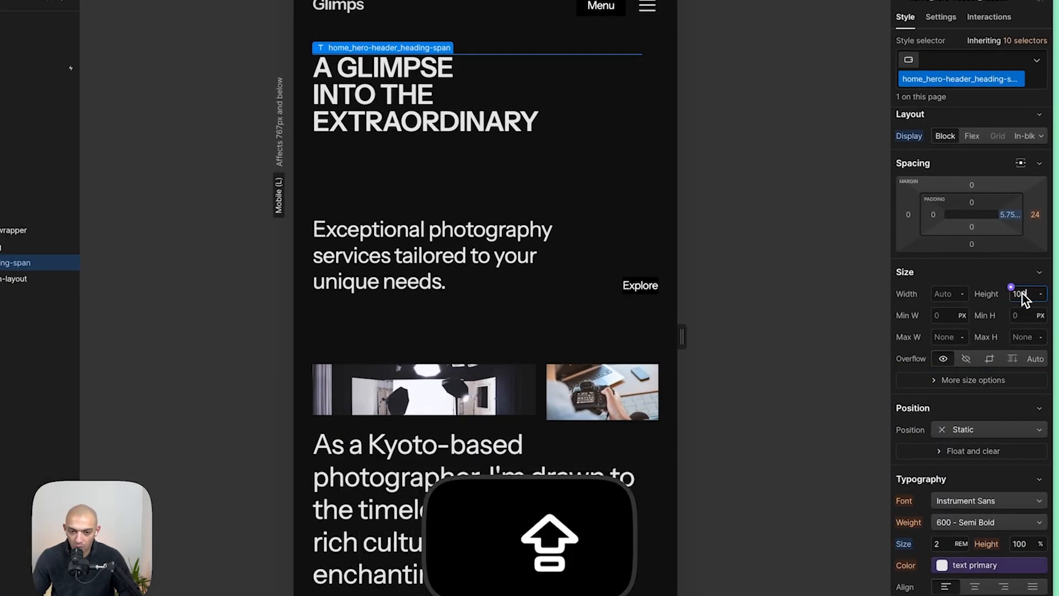
{"action": "type", "text": "00"}
{"action": "left_click", "coordinate": [944, 296]}
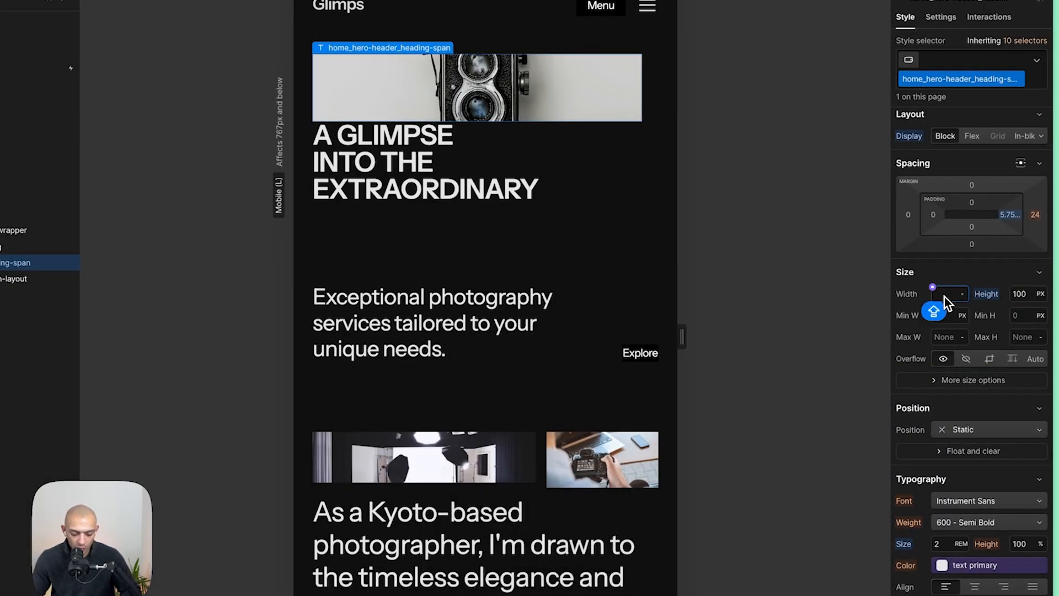
{"action": "type", "text": "100"}
{"action": "key", "text": "Return"}
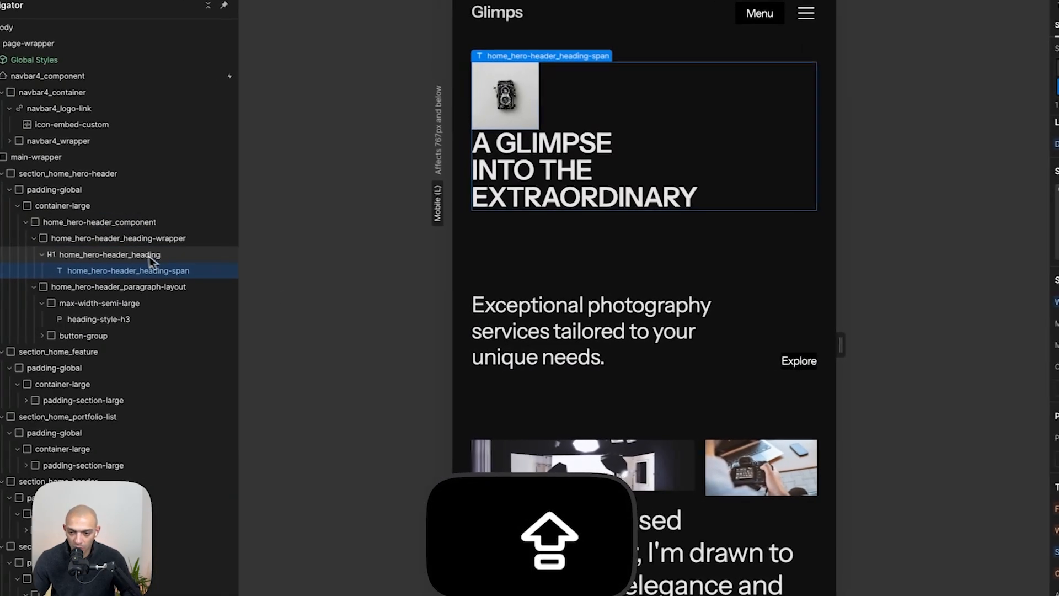
- Center-align the hero heading, and center the span with auto side margins and a 24 px bottom margin
{"action": "left_click", "coordinate": [154, 257]}
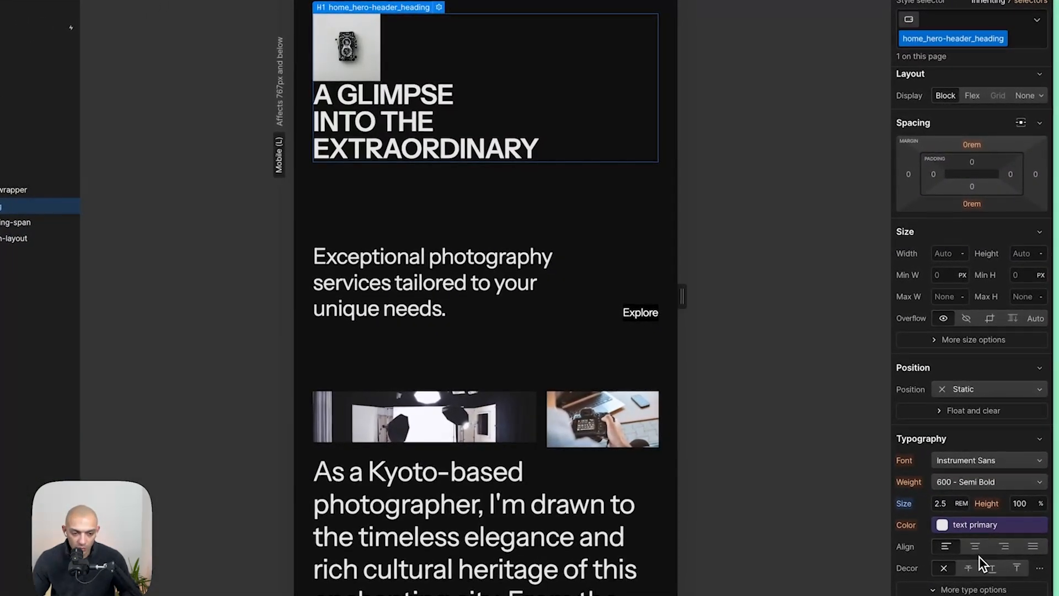
{"action": "left_click", "coordinate": [976, 547]}
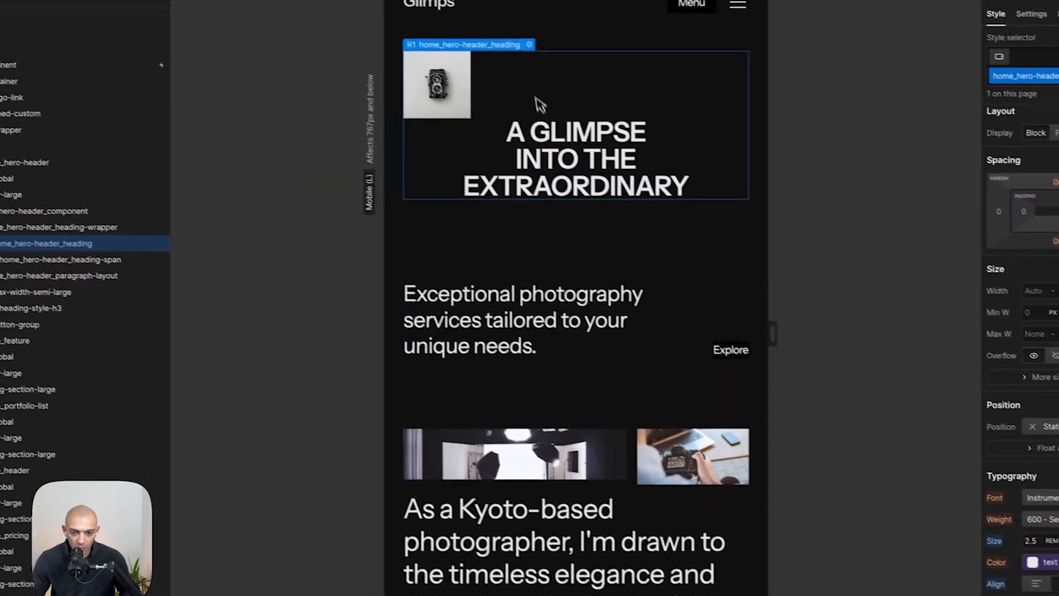
{"action": "left_click", "coordinate": [478, 93]}
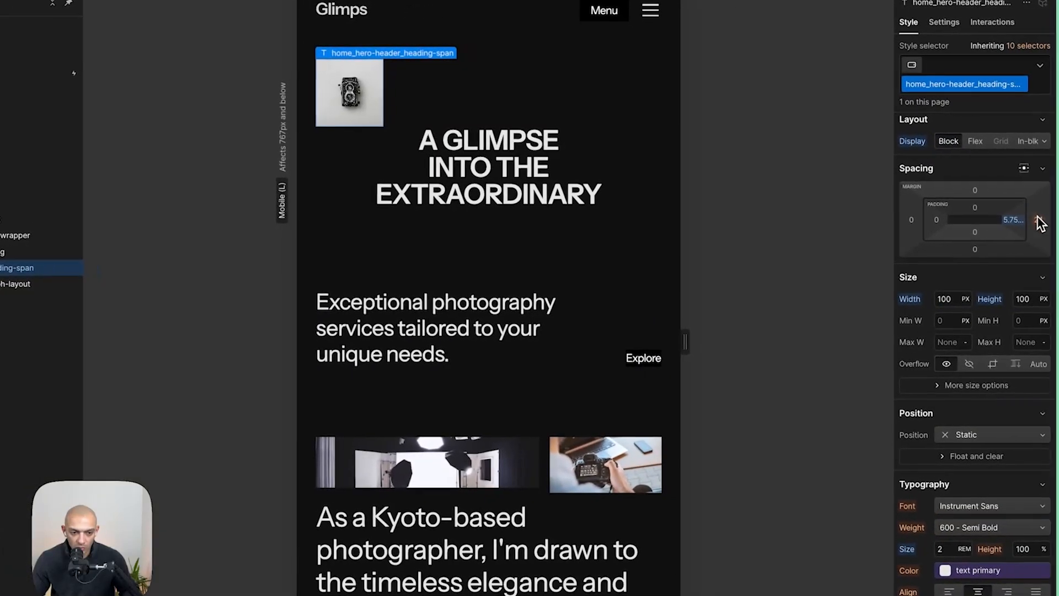
{"action": "left_click", "coordinate": [1022, 170]}
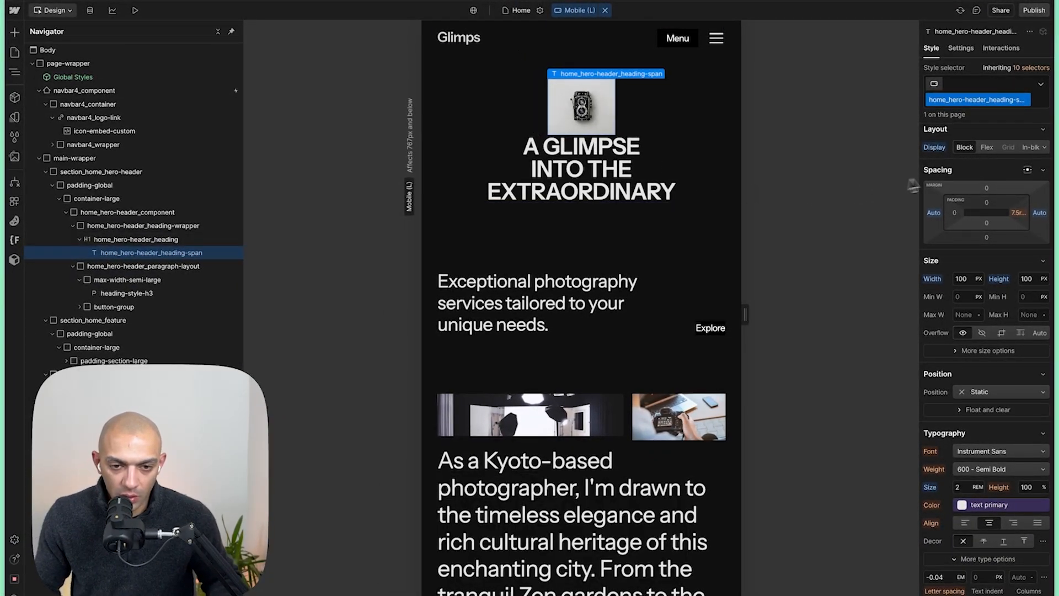
{"action": "left_click", "coordinate": [988, 237]}
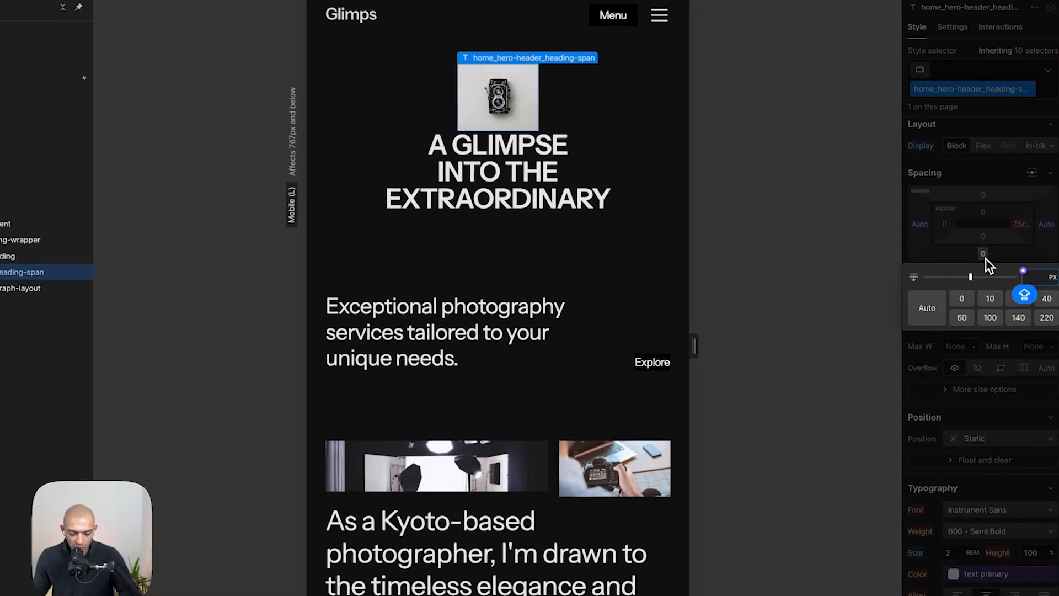
{"action": "type", "text": "24"}
{"action": "key", "text": "Return"}
- Compare the heading with the Figma design and adjust the hero heading's line height
{"action": "key", "text": "super+shift+Tab"}
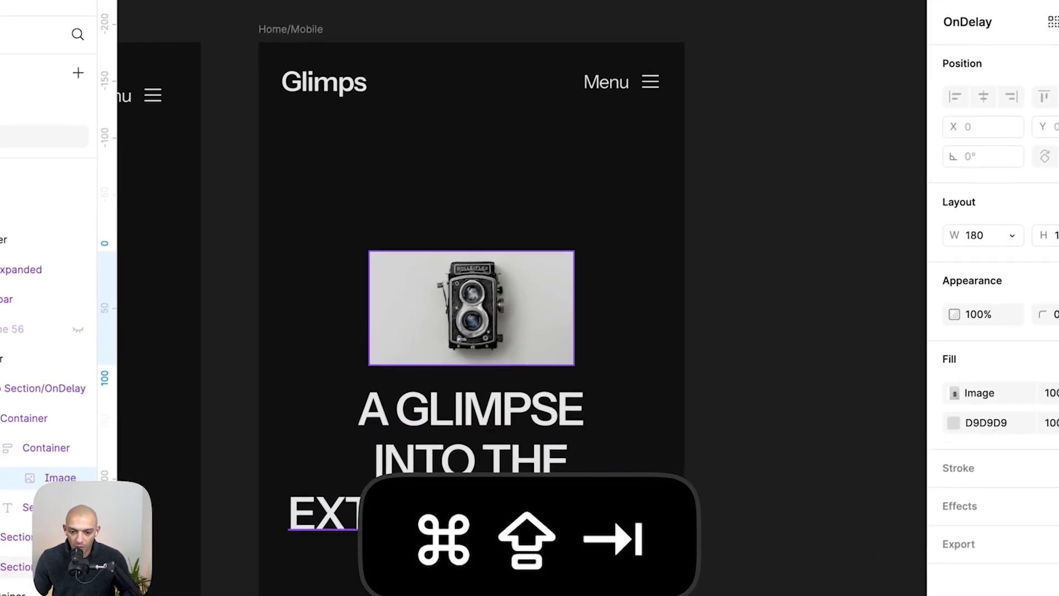
{"action": "left_click", "coordinate": [488, 460]}
{"action": "key", "text": "alt"}
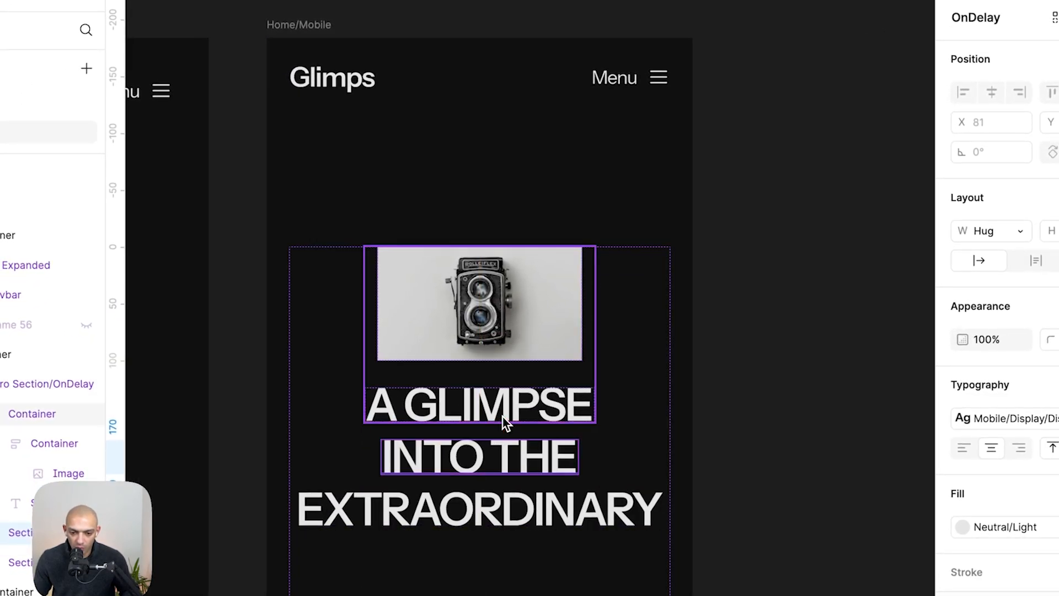
{"action": "key", "text": "super+shift+Tab"}
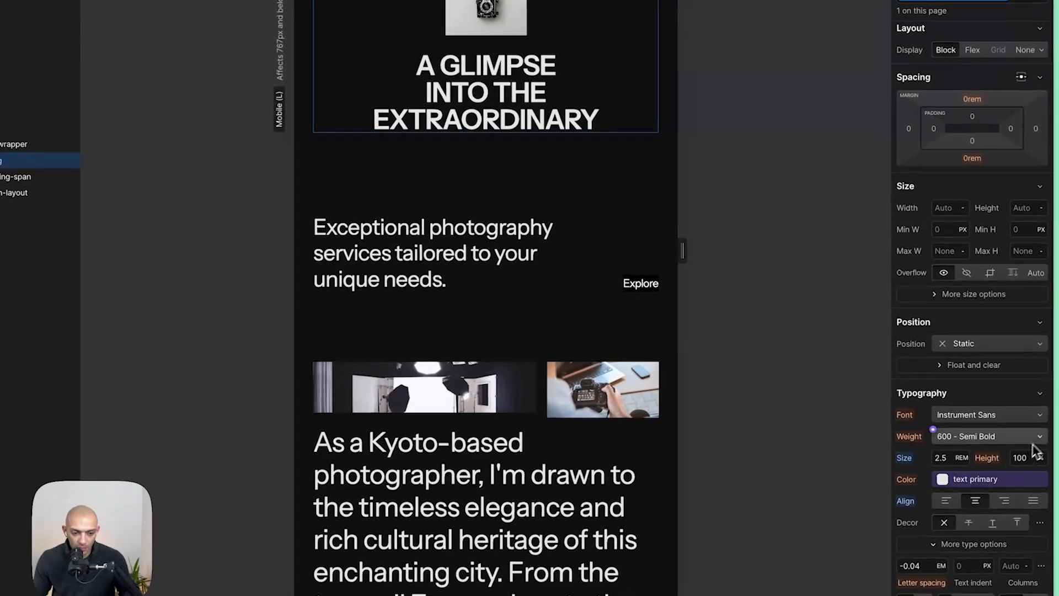
{"action": "left_click", "coordinate": [1020, 458]}
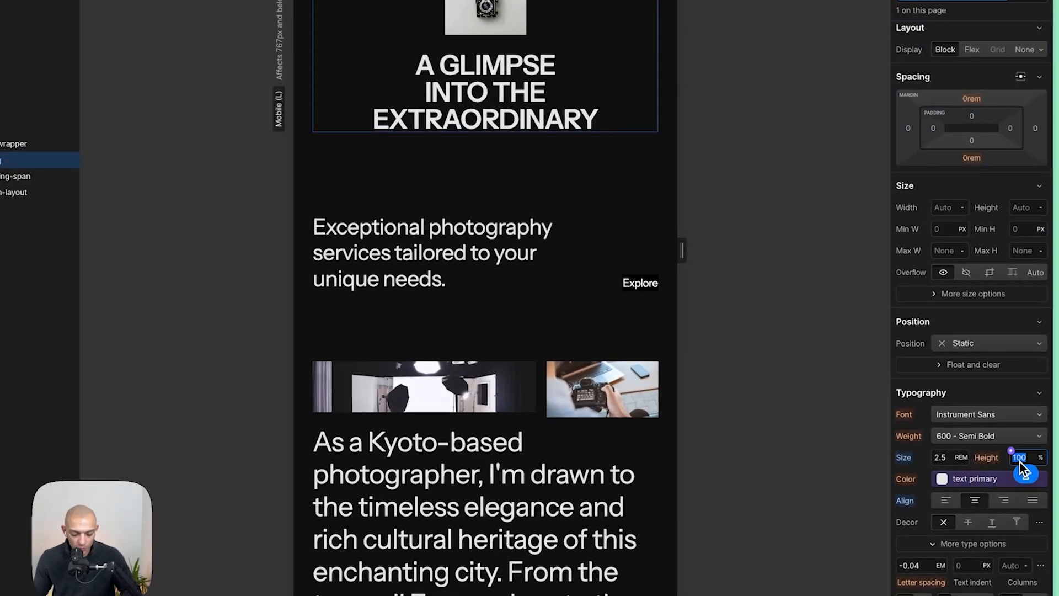
{"action": "key", "text": "Return"}
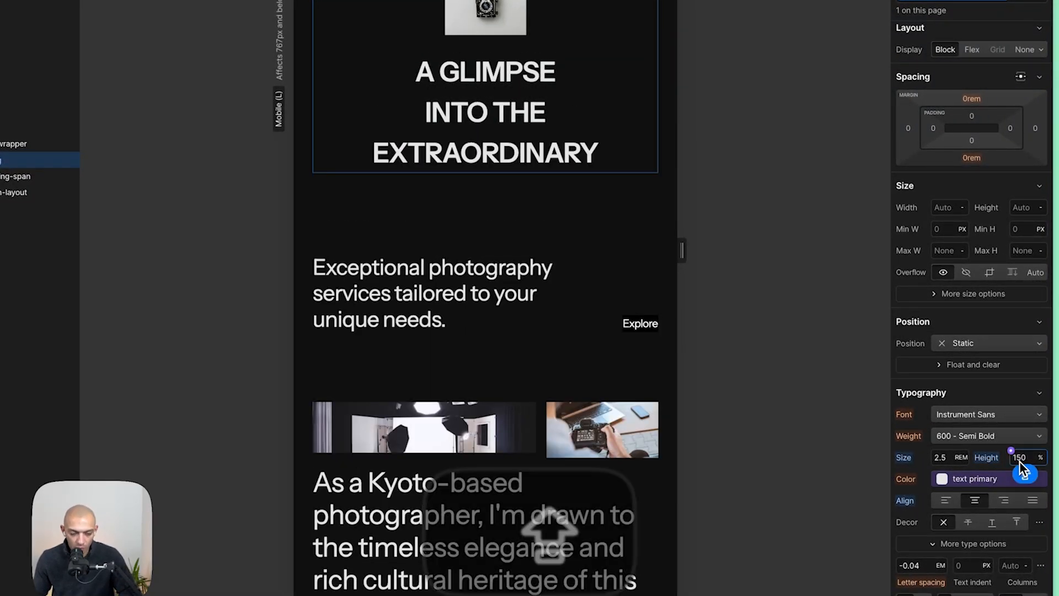
{"action": "key", "text": "shift+Down"}
{"action": "key", "text": "shift+Down"}
{"action": "key", "text": "shift+Down"}
- Set the hero paragraph layout to a vertical flex direction and center its content and text
{"action": "left_click", "coordinate": [470, 276]}
{"action": "key", "text": "super+shift+Tab"}
{"action": "key", "text": "super+shift+Tab"}
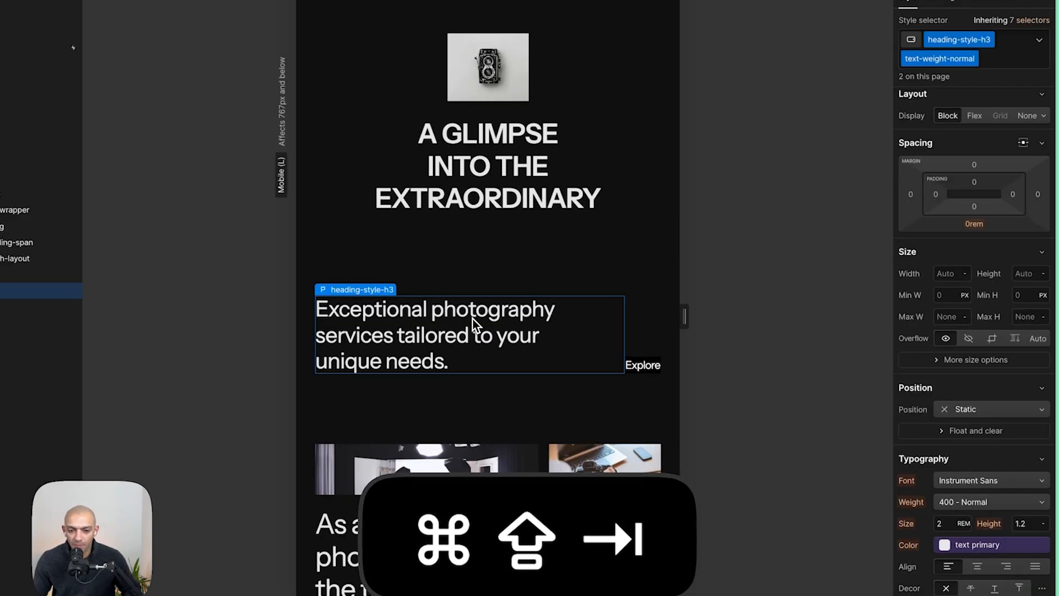
{"action": "key", "text": "super+shift+Tab"}
{"action": "scroll", "coordinate": [486, 367], "scroll_direction": "down", "scroll_amount": 5}
{"action": "key", "text": "super+shift+Tab"}
{"action": "left_click", "coordinate": [650, 345]}
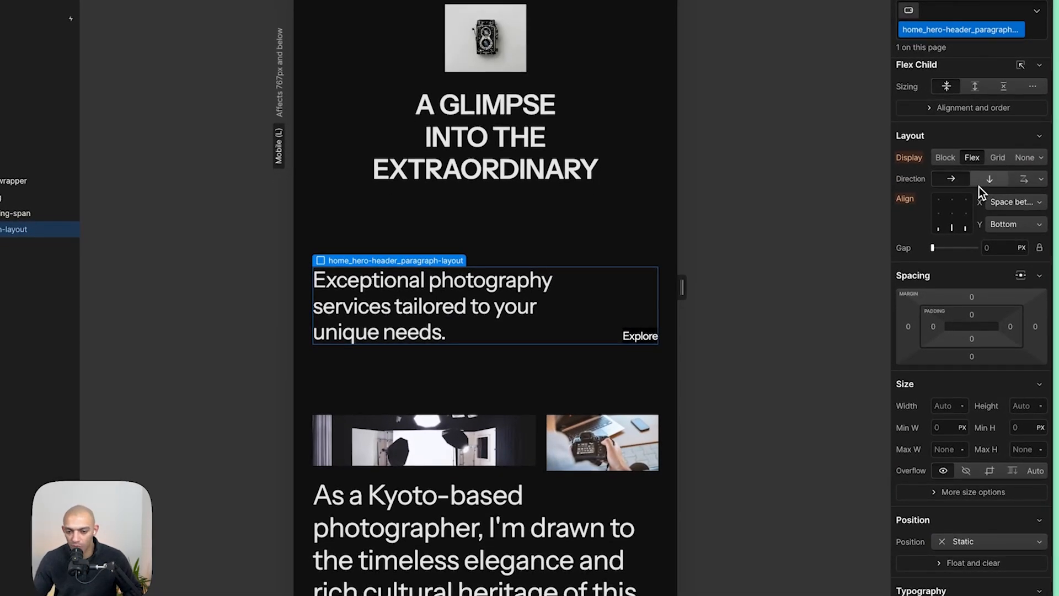
{"action": "left_click", "coordinate": [980, 186]}
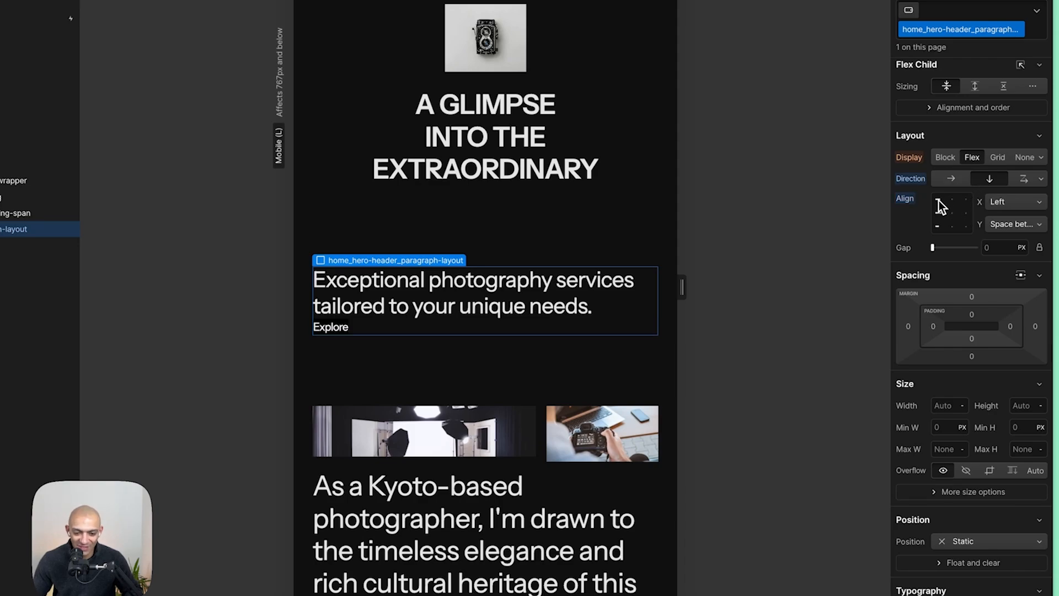
{"action": "key", "text": "super+shift+Tab"}
{"action": "scroll", "coordinate": [973, 592], "scroll_direction": "down", "scroll_amount": 5}
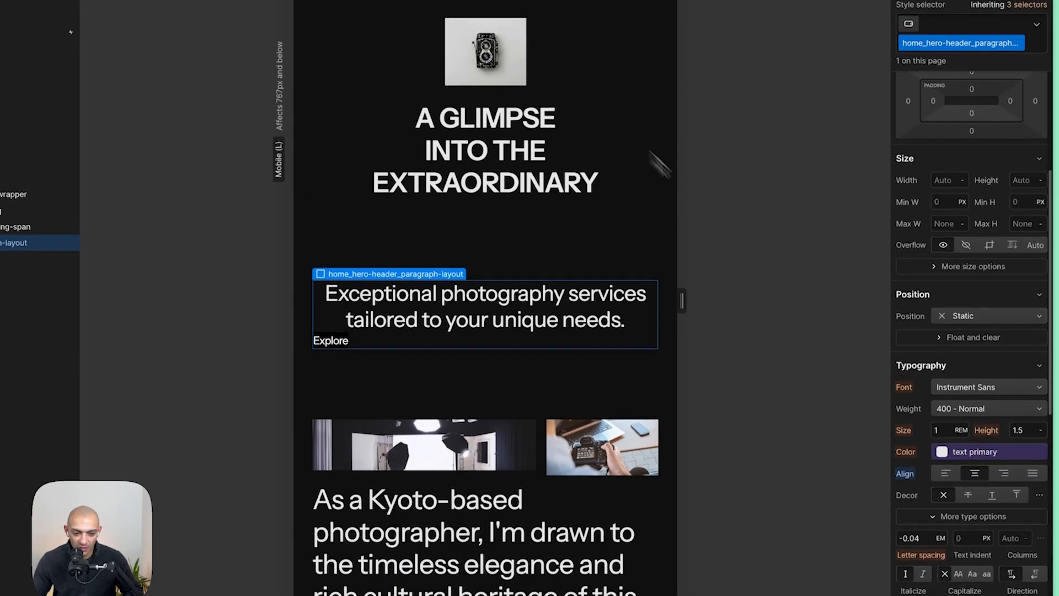
{"action": "scroll", "coordinate": [976, 199], "scroll_direction": "up", "scroll_amount": 5}
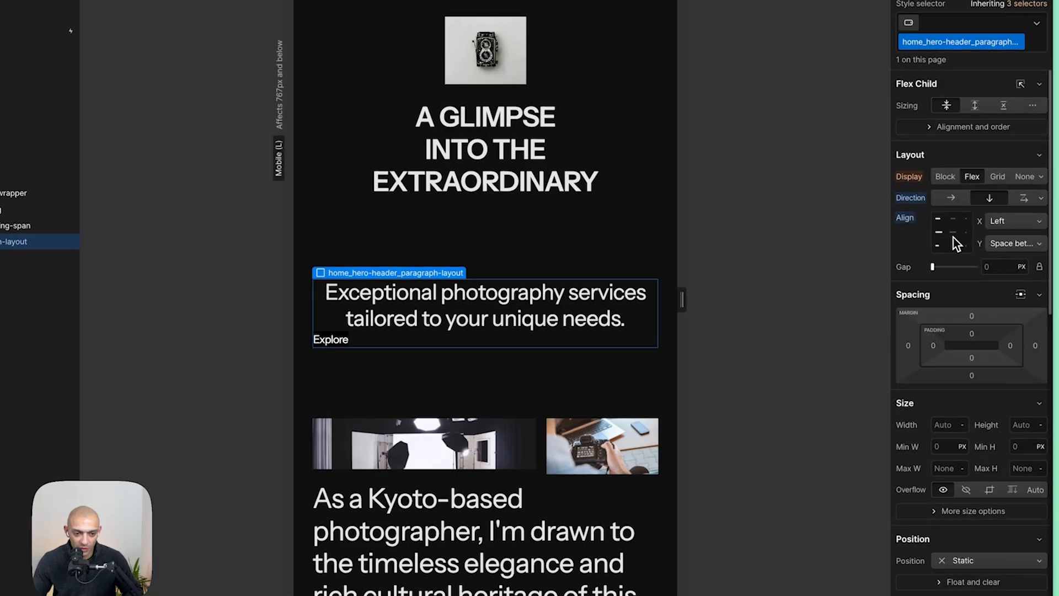
- Preview the hero on the Mobile portrait breakpoint, then return to Mobile (L)
{"action": "left_click", "coordinate": [517, 8]}
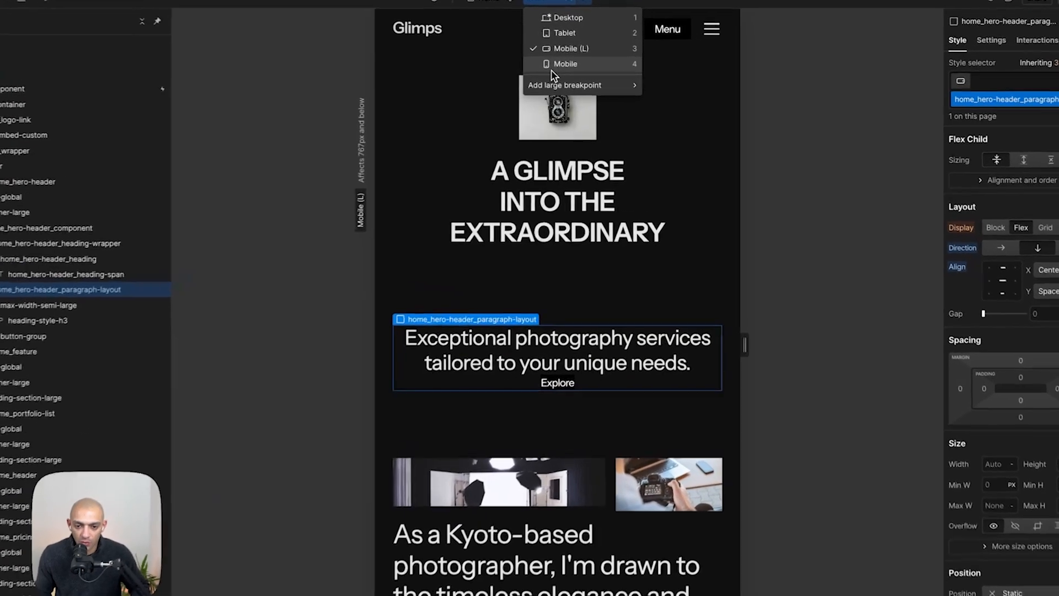
{"action": "left_click", "coordinate": [586, 68]}
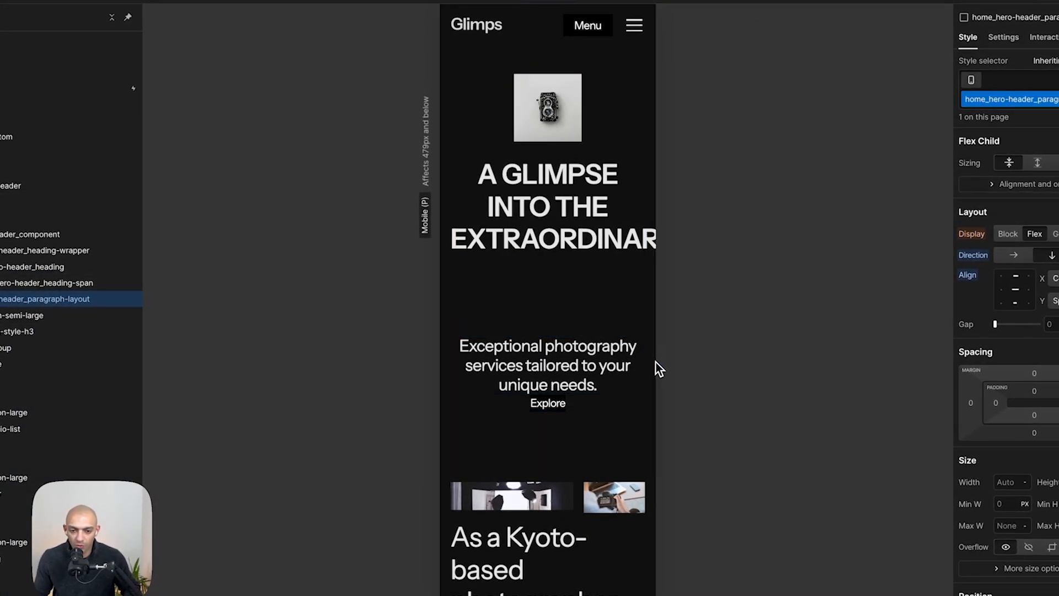
{"action": "left_click_drag", "start_coordinate": [673, 362], "coordinate": [717, 318]}
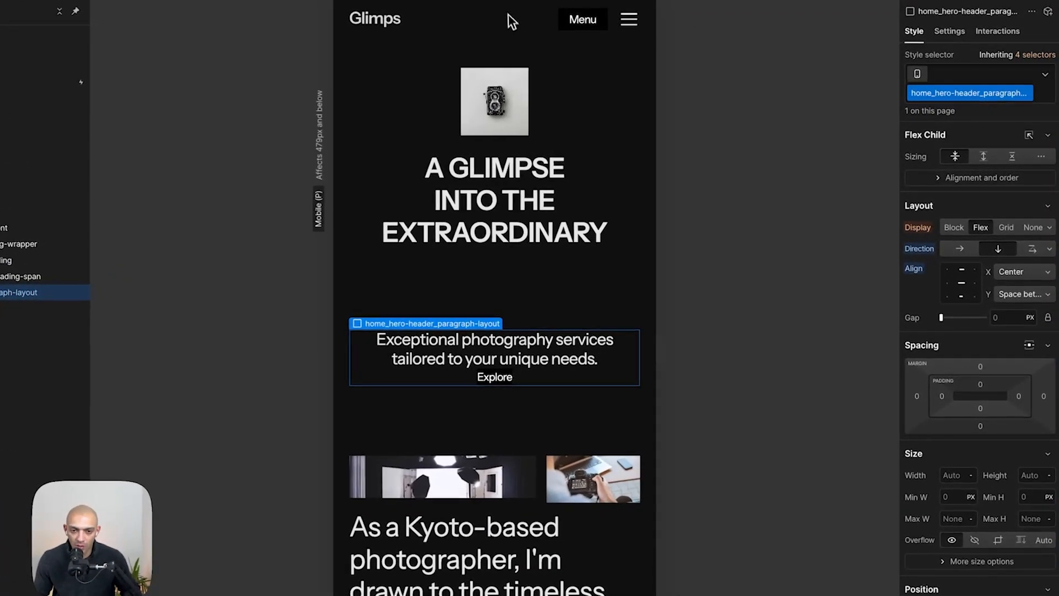
{"action": "left_click", "coordinate": [579, 10]}
{"action": "left_click", "coordinate": [500, 39]}
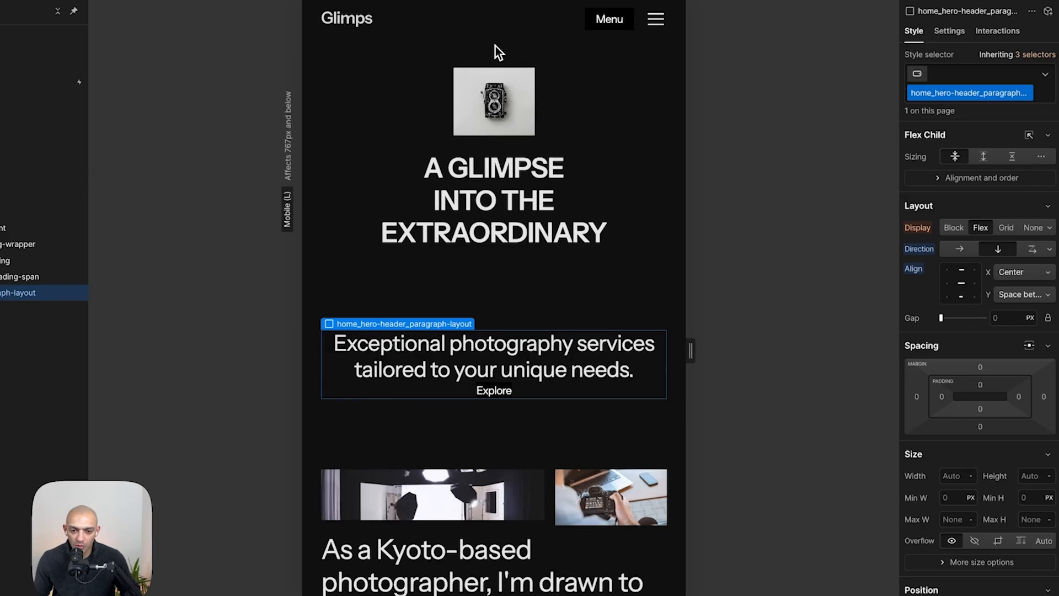
{"action": "scroll", "coordinate": [591, 295], "scroll_direction": "down", "scroll_amount": 5}
{"action": "scroll", "coordinate": [591, 294], "scroll_direction": "up", "scroll_amount": 2}
- Inspect the feature paragraph's typography settings in the Figma mobile design
{"action": "key", "text": "super+shift+Tab"}
{"action": "scroll", "coordinate": [526, 382], "scroll_direction": "down", "scroll_amount": 10}
{"action": "scroll", "coordinate": [527, 383], "scroll_direction": "up", "scroll_amount": 9}
{"action": "scroll", "coordinate": [526, 382], "scroll_direction": "down", "scroll_amount": 10}
{"action": "scroll", "coordinate": [527, 382], "scroll_direction": "up", "scroll_amount": 2}
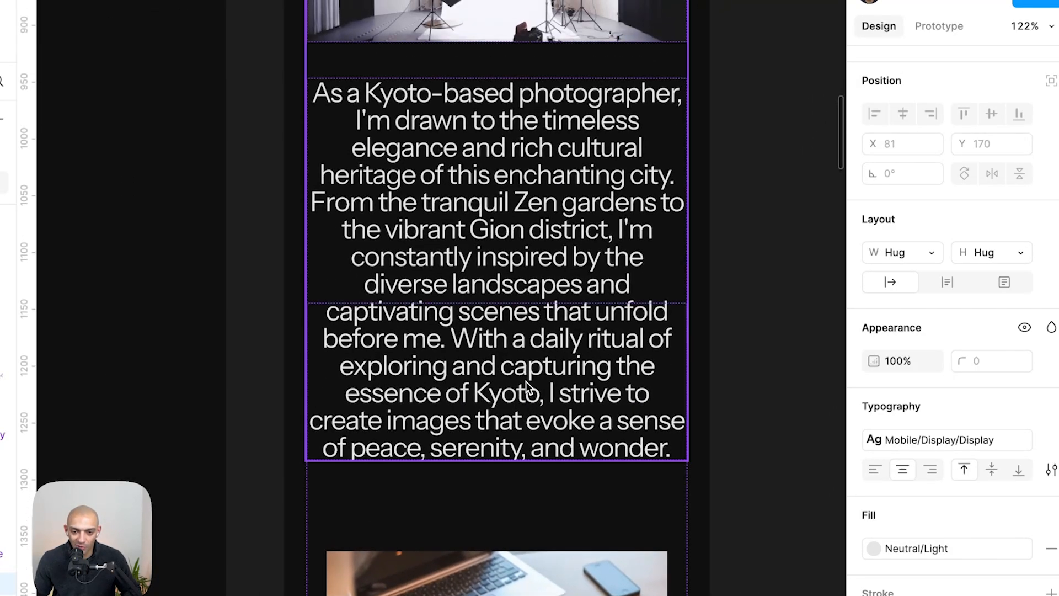
{"action": "double_click", "coordinate": [525, 374]}
{"action": "double_click", "coordinate": [575, 238]}
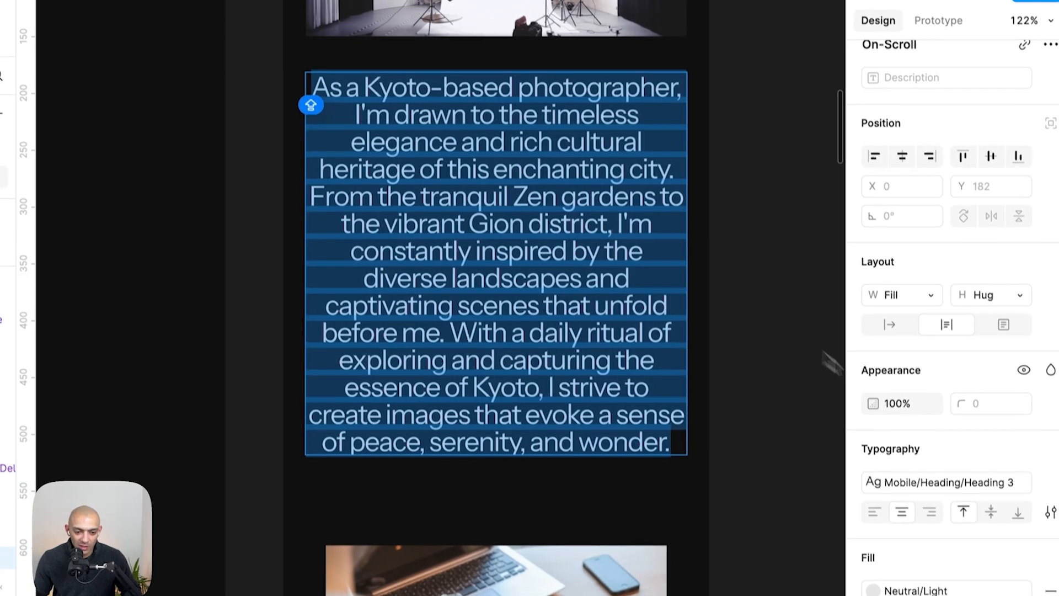
{"action": "left_click", "coordinate": [1049, 489]}
- Set the feature text's font size to 1.5 rem on Mobile (L)
{"action": "key", "text": "super+shift+Tab"}
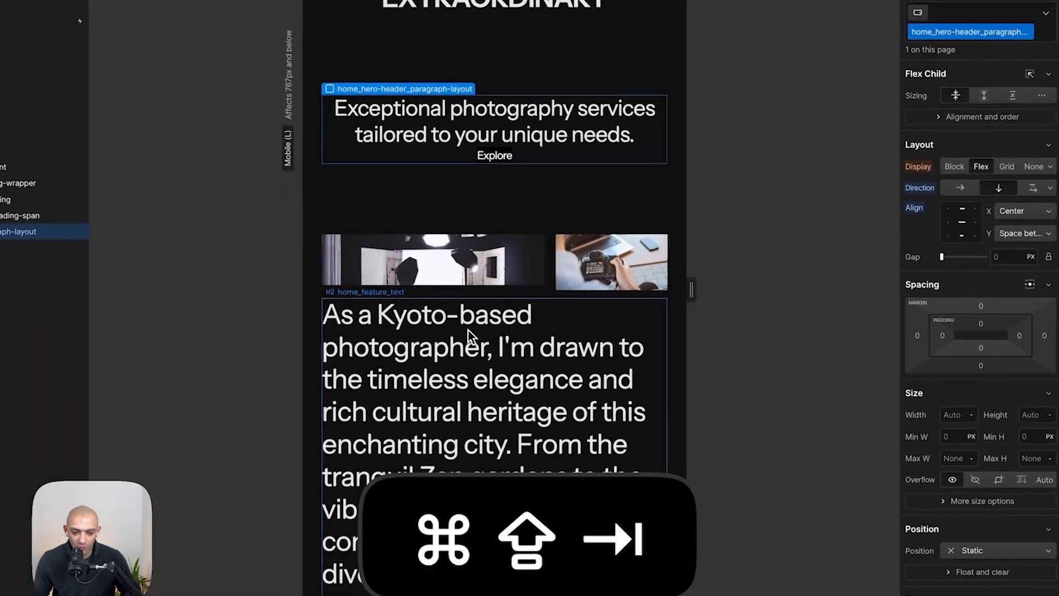
{"action": "left_click", "coordinate": [461, 326]}
{"action": "scroll", "coordinate": [953, 452], "scroll_direction": "down", "scroll_amount": 1}
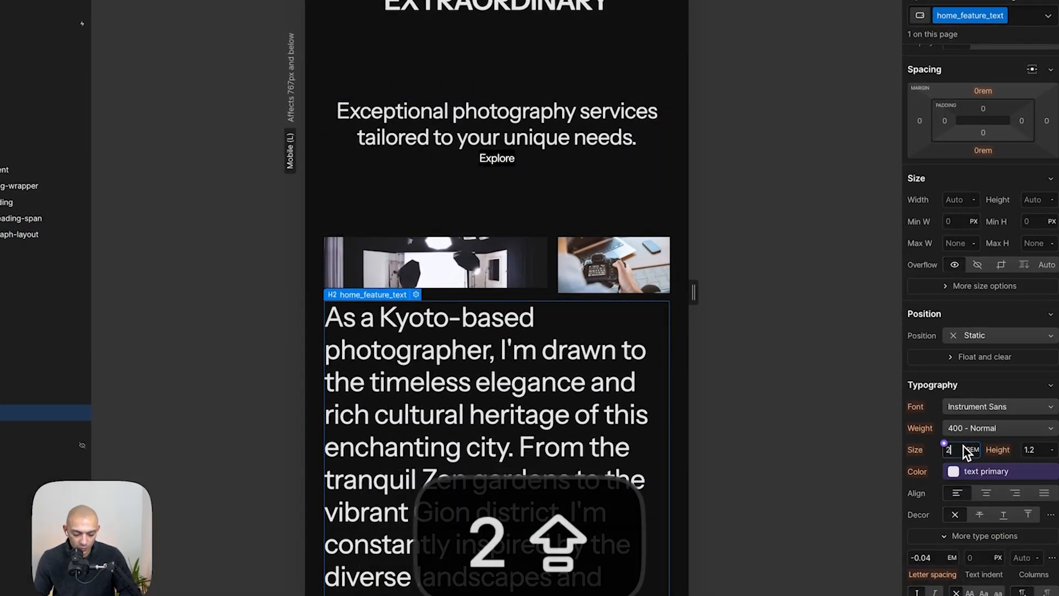
{"action": "type", "text": "1.5"}
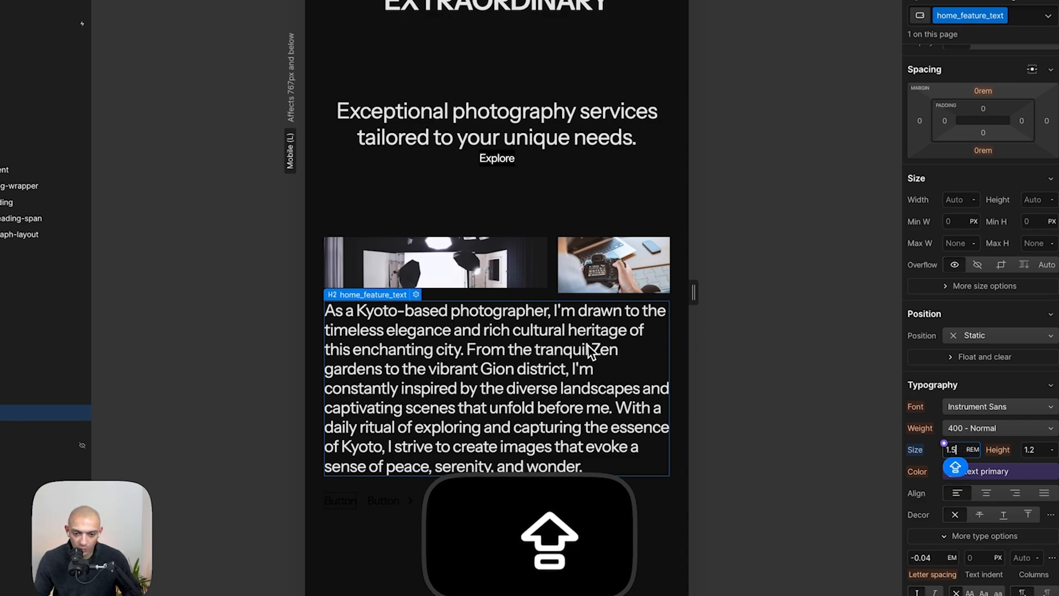
- Center-align the feature text after checking the Figma design
{"action": "key", "text": "super+shift+Tab"}
- Compare the feature section's images and text with the Figma mobile design
{"action": "key", "text": "super+shift+Tab"}
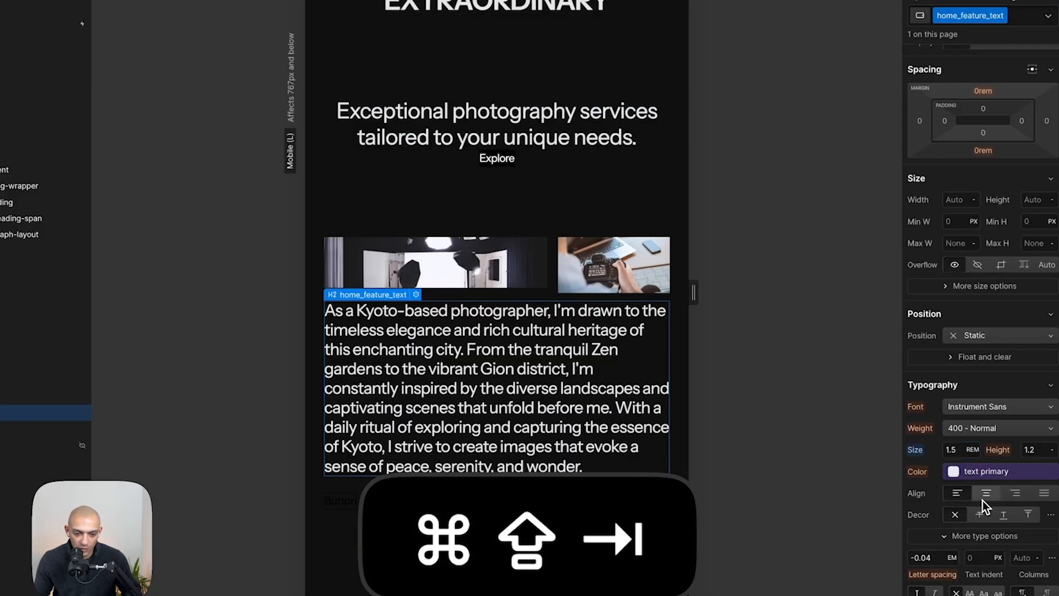
{"action": "left_click", "coordinate": [986, 494]}
{"action": "key", "text": "super+shift+Tab"}
{"action": "scroll", "coordinate": [481, 183], "scroll_direction": "up", "scroll_amount": 2}
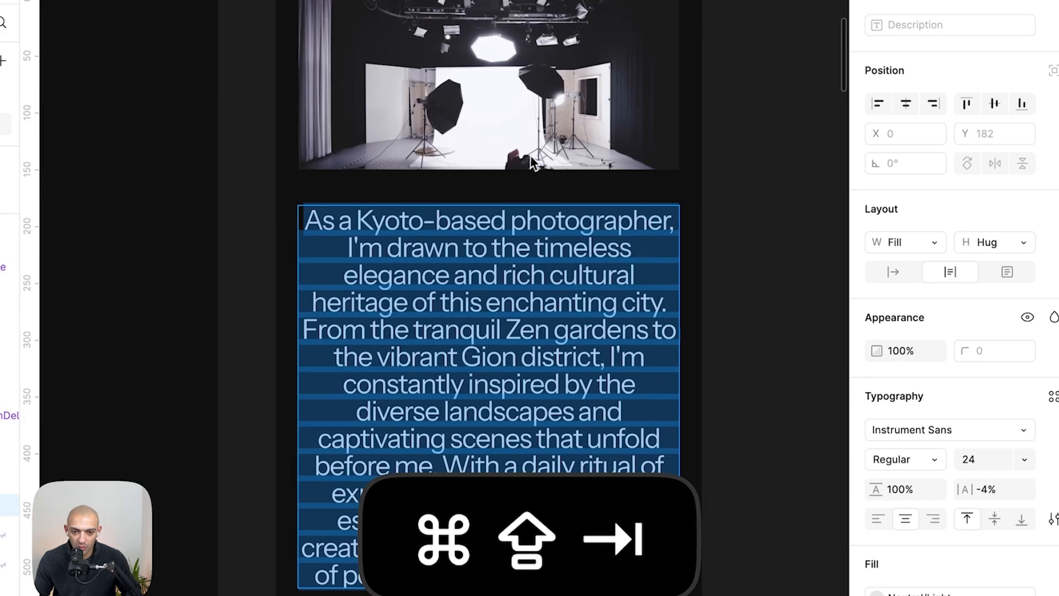
{"action": "scroll", "coordinate": [538, 150], "scroll_direction": "down", "scroll_amount": 5}
{"action": "key", "text": "super+shift+Tab"}
{"action": "left_click", "coordinate": [481, 258]}
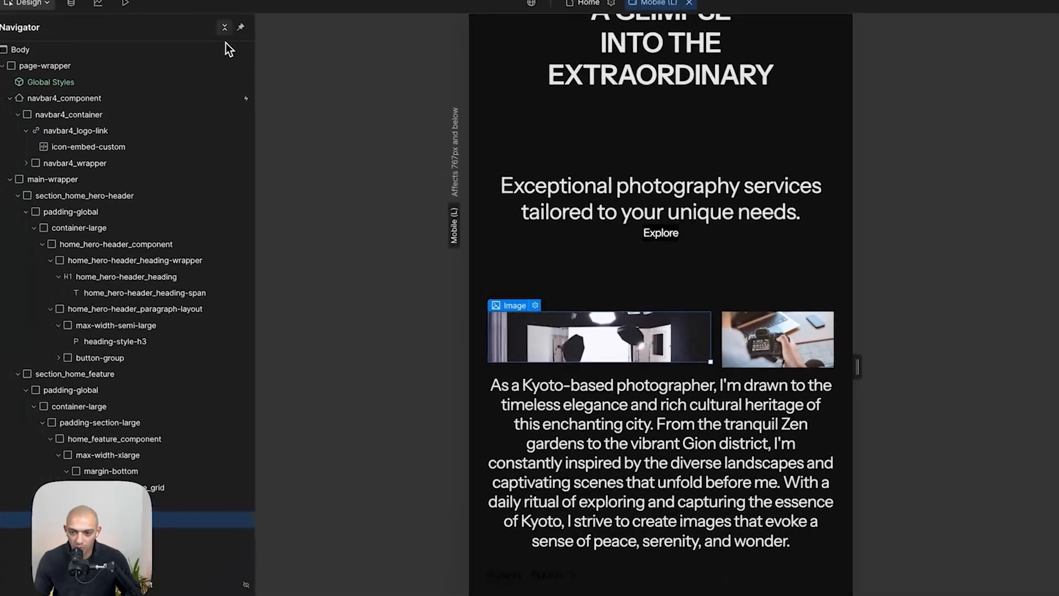
{"action": "key", "text": "super+shift+Tab"}
{"action": "scroll", "coordinate": [665, 373], "scroll_direction": "up", "scroll_amount": 5}
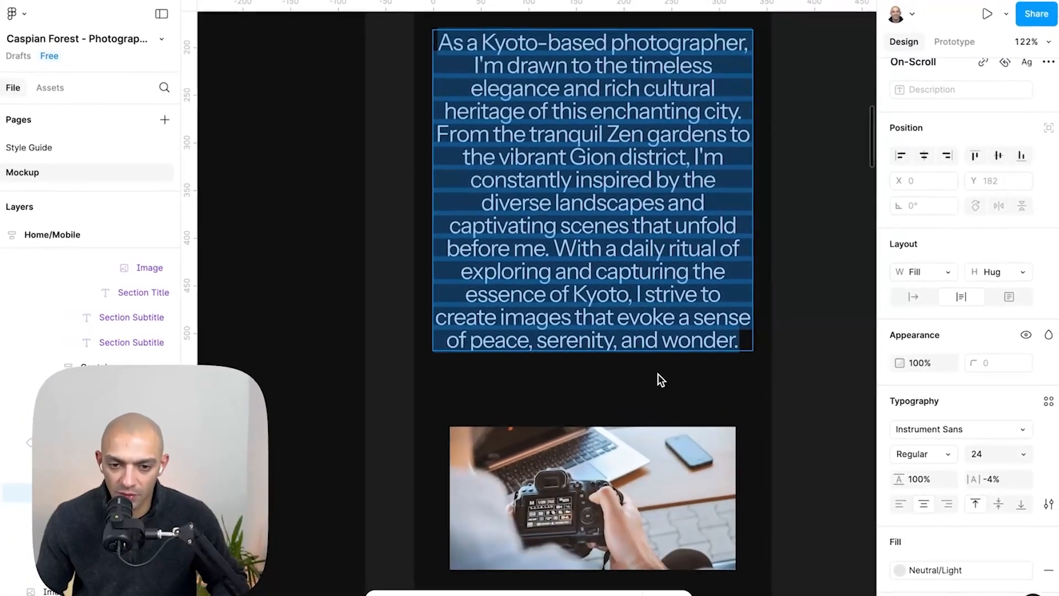
{"action": "scroll", "coordinate": [658, 374], "scroll_direction": "down", "scroll_amount": 3}
{"action": "key", "text": "super+shift+Tab"}
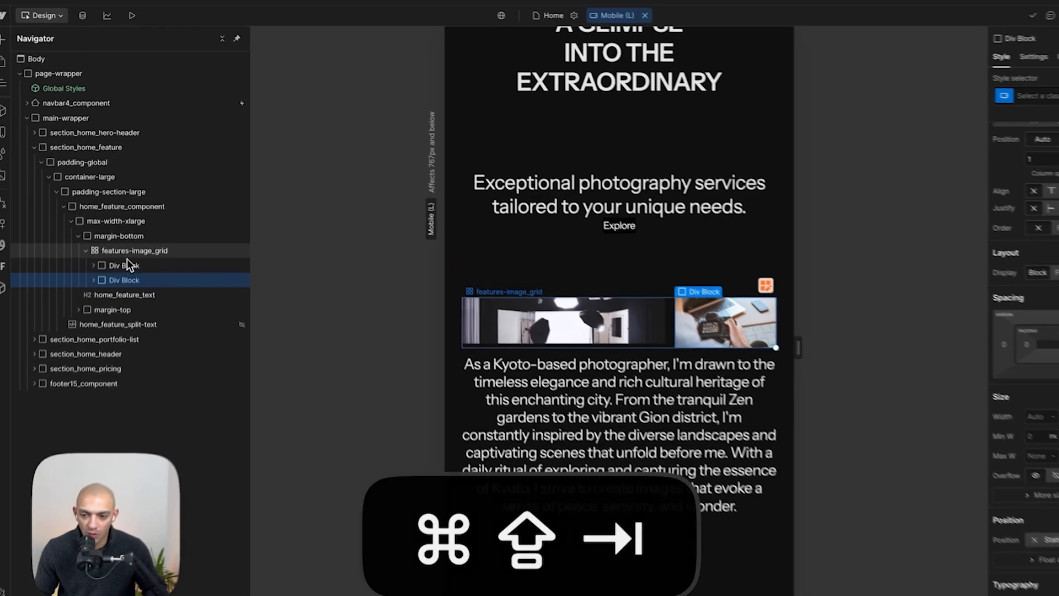
- Switch to the Desktop breakpoint and preview the feature section's images and text
{"action": "left_click", "coordinate": [133, 225]}
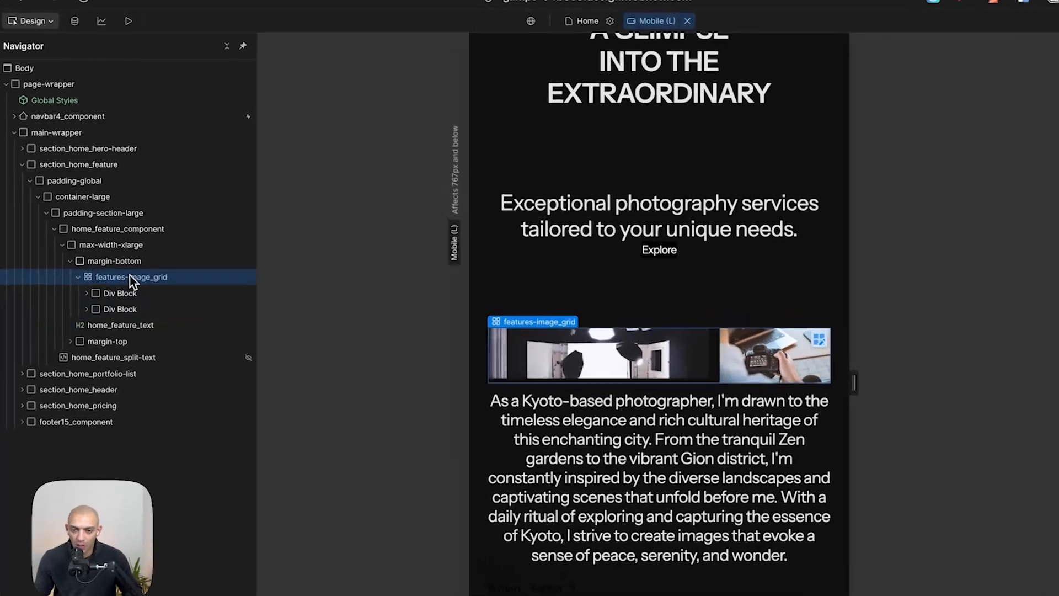
{"action": "left_click", "coordinate": [576, 9]}
{"action": "left_click", "coordinate": [586, 17]}
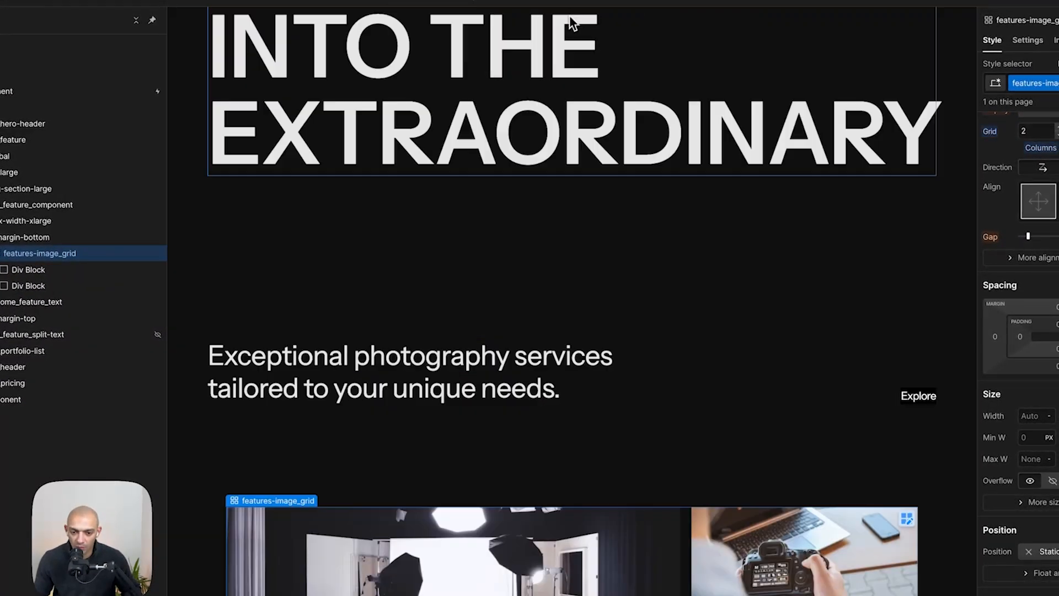
{"action": "scroll", "coordinate": [527, 541], "scroll_direction": "down", "scroll_amount": 4}
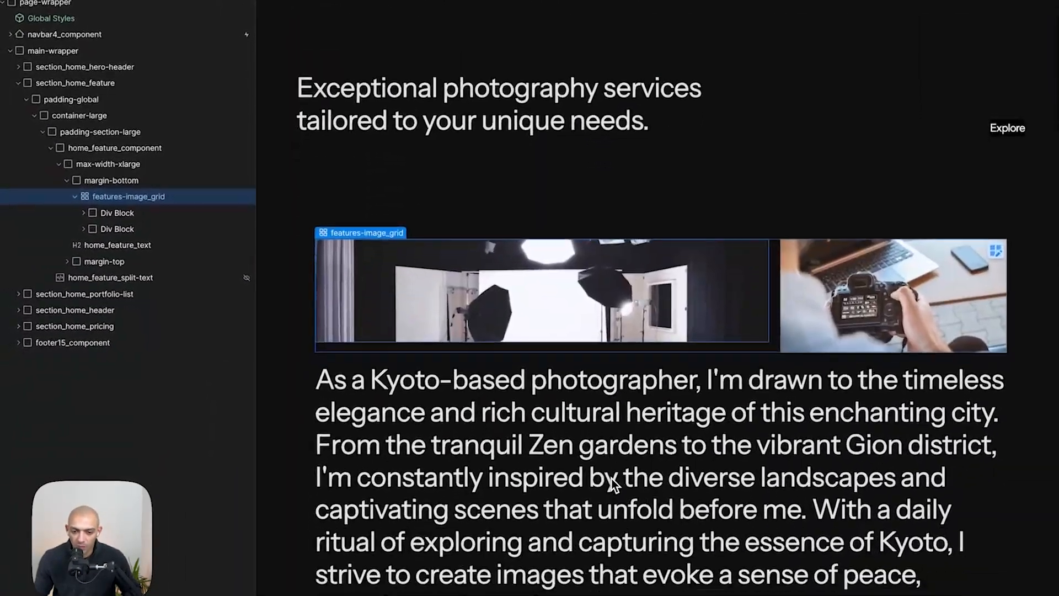
{"action": "left_click", "coordinate": [654, 439]}
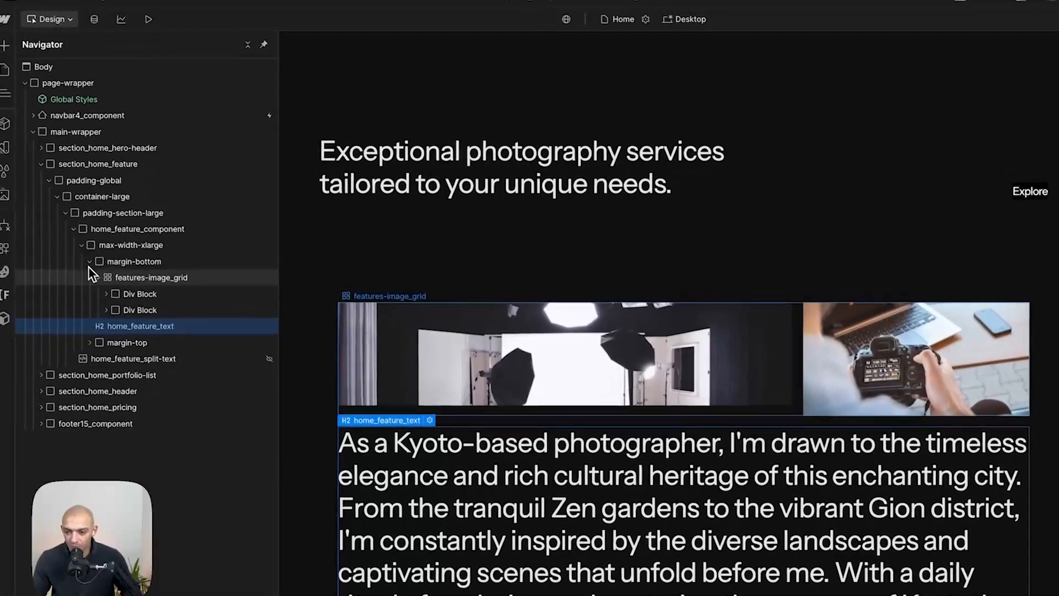
{"action": "left_click", "coordinate": [77, 195]}
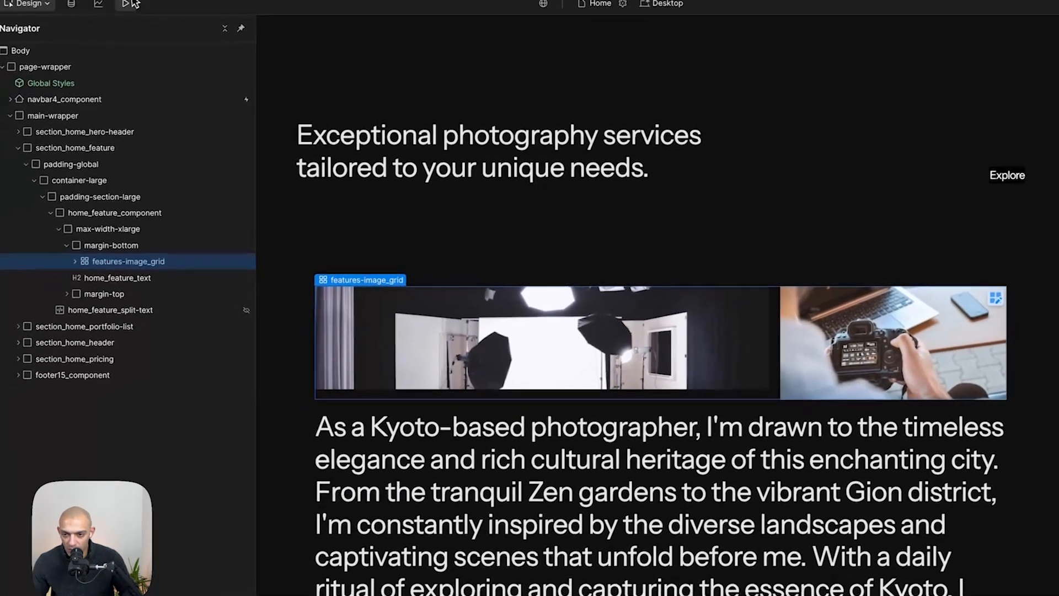
{"action": "left_click", "coordinate": [149, 23]}
{"action": "scroll", "coordinate": [651, 375], "scroll_direction": "down", "scroll_amount": 2}
{"action": "scroll", "coordinate": [634, 351], "scroll_direction": "up", "scroll_amount": 3}
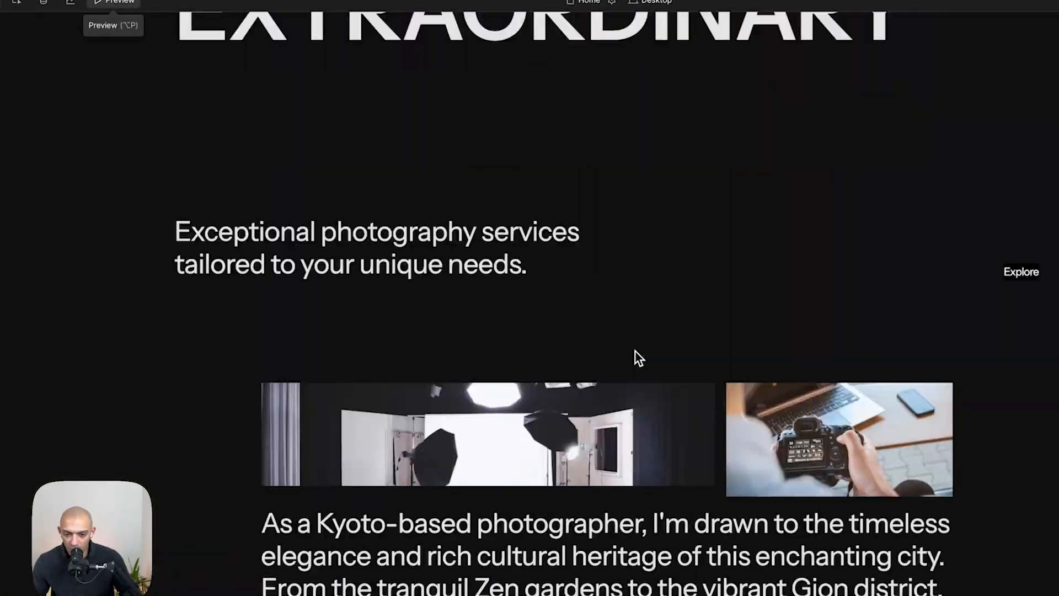
{"action": "scroll", "coordinate": [634, 351], "scroll_direction": "down", "scroll_amount": 4}
{"action": "scroll", "coordinate": [635, 350], "scroll_direction": "up", "scroll_amount": 3}
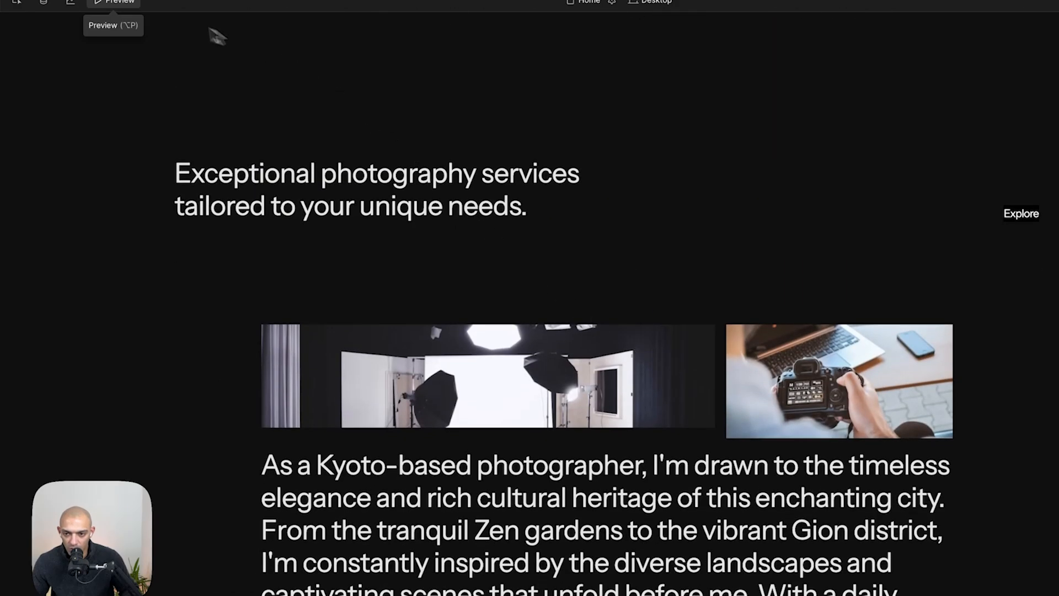
{"action": "left_click", "coordinate": [117, 5]}
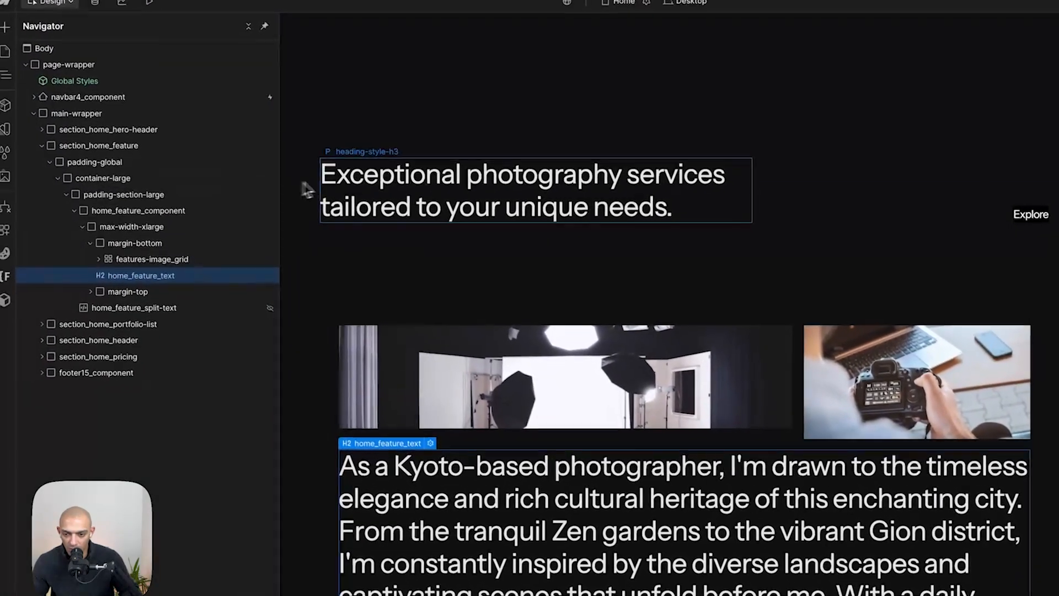
- Open the split-text embed code and copy its layout484_text class selector
{"action": "left_click", "coordinate": [193, 108]}
{"action": "left_click", "coordinate": [992, 68]}
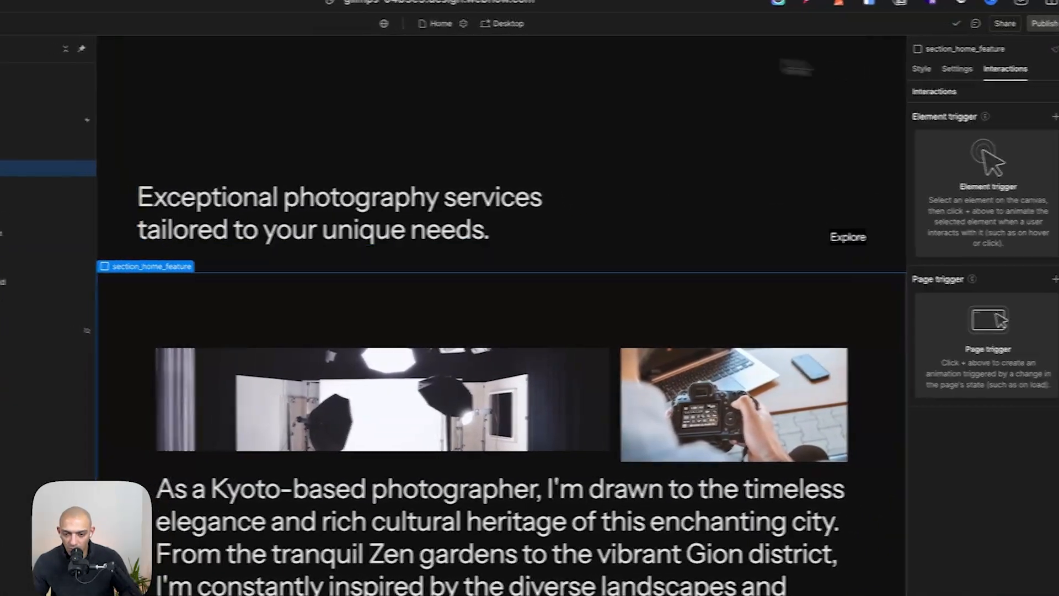
{"action": "left_click", "coordinate": [246, 241]}
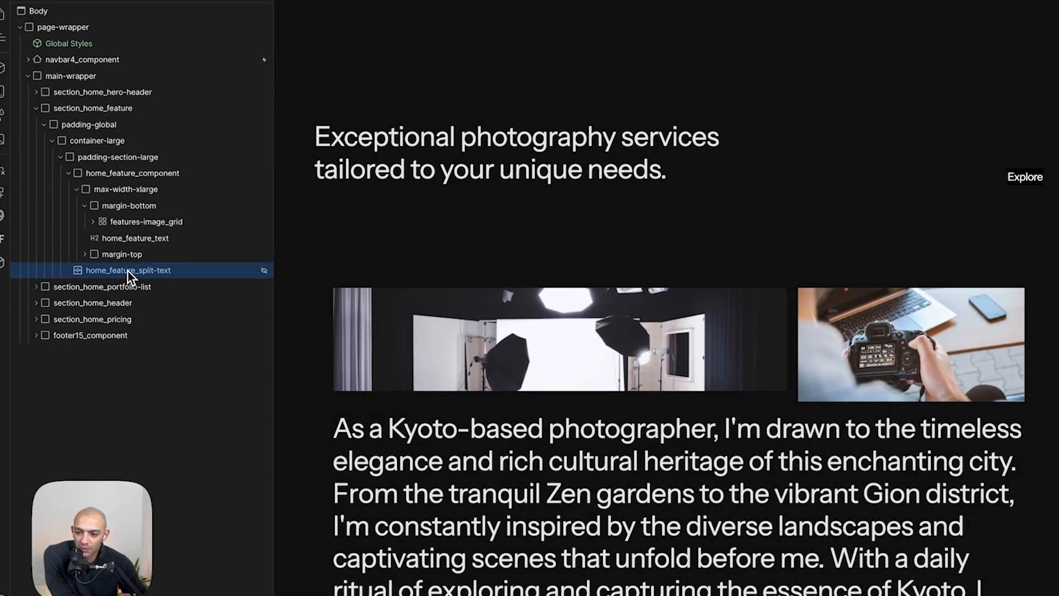
{"action": "scroll", "coordinate": [503, 364], "scroll_direction": "down", "scroll_amount": 2}
{"action": "double_click", "coordinate": [164, 272]}
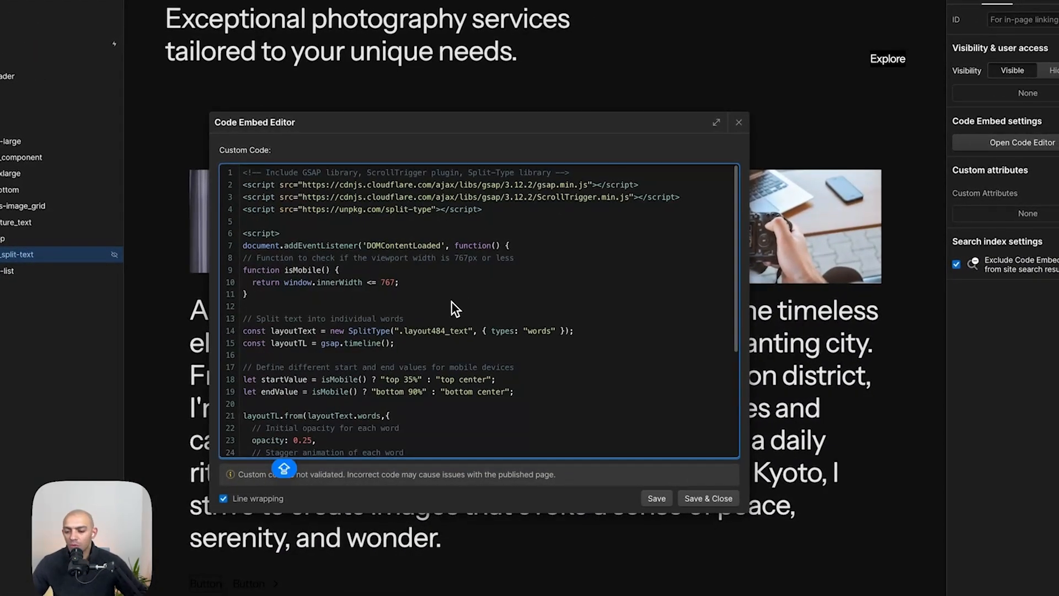
{"action": "key", "text": "super+shift+c"}
{"action": "scroll", "coordinate": [635, 303], "scroll_direction": "down", "scroll_amount": 5}
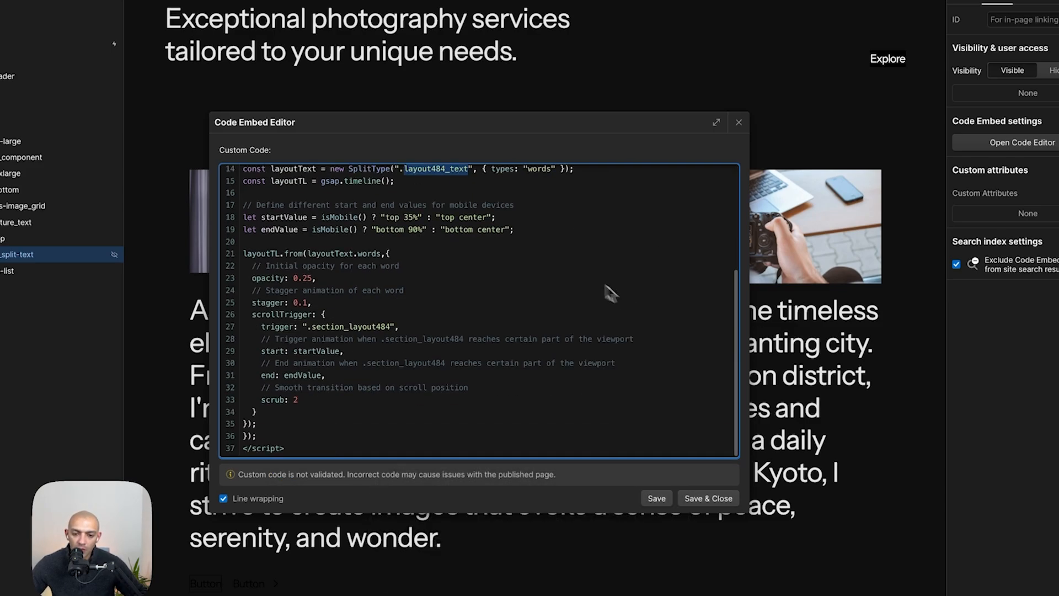
{"action": "scroll", "coordinate": [465, 216], "scroll_direction": "up", "scroll_amount": 4}
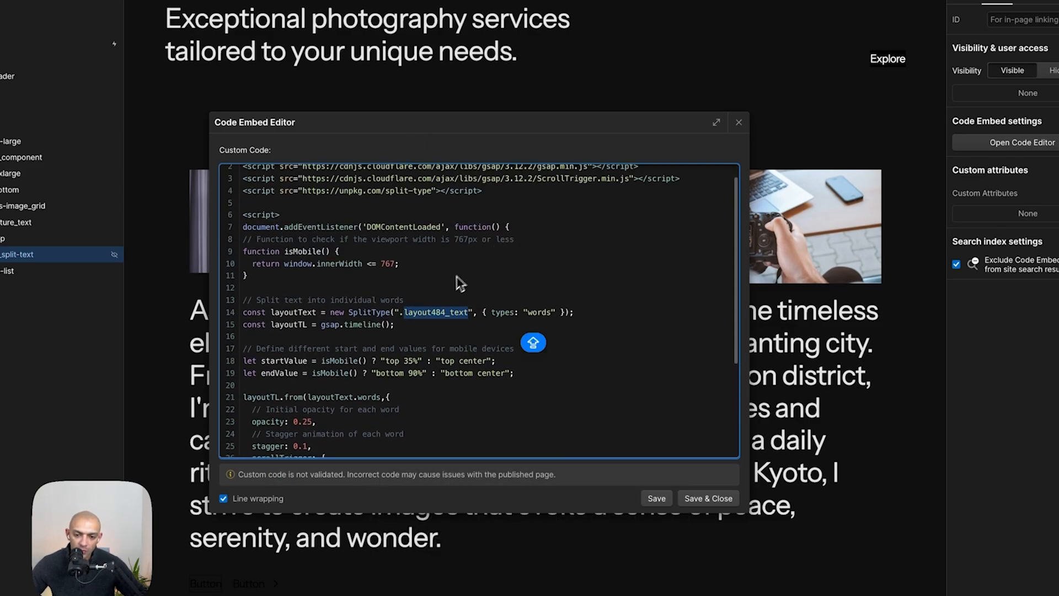
{"action": "key", "text": "super+shift+c"}
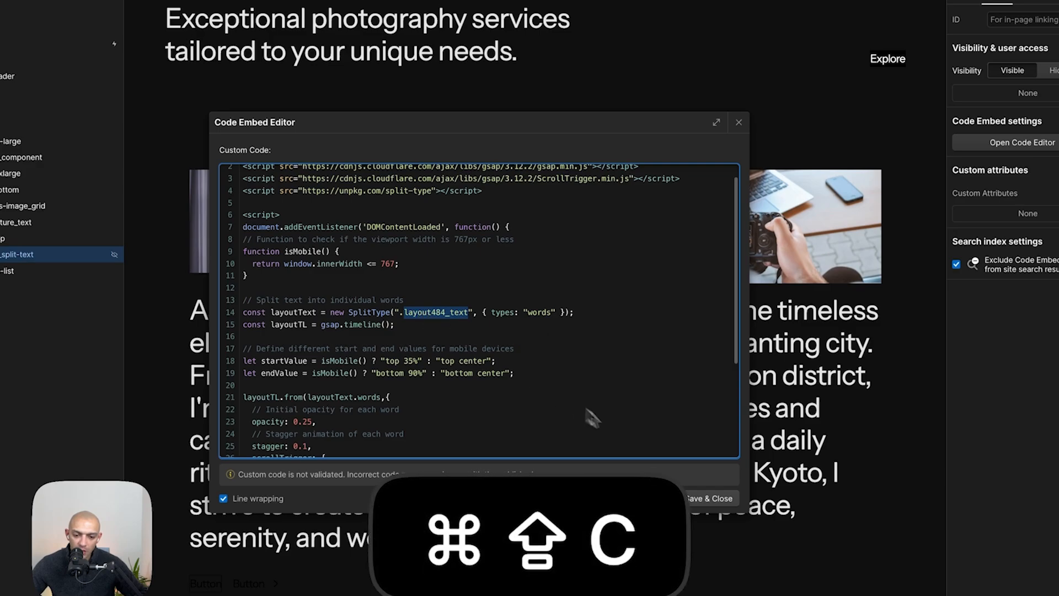
{"action": "left_click", "coordinate": [708, 498]}
{"action": "left_click", "coordinate": [708, 498]}
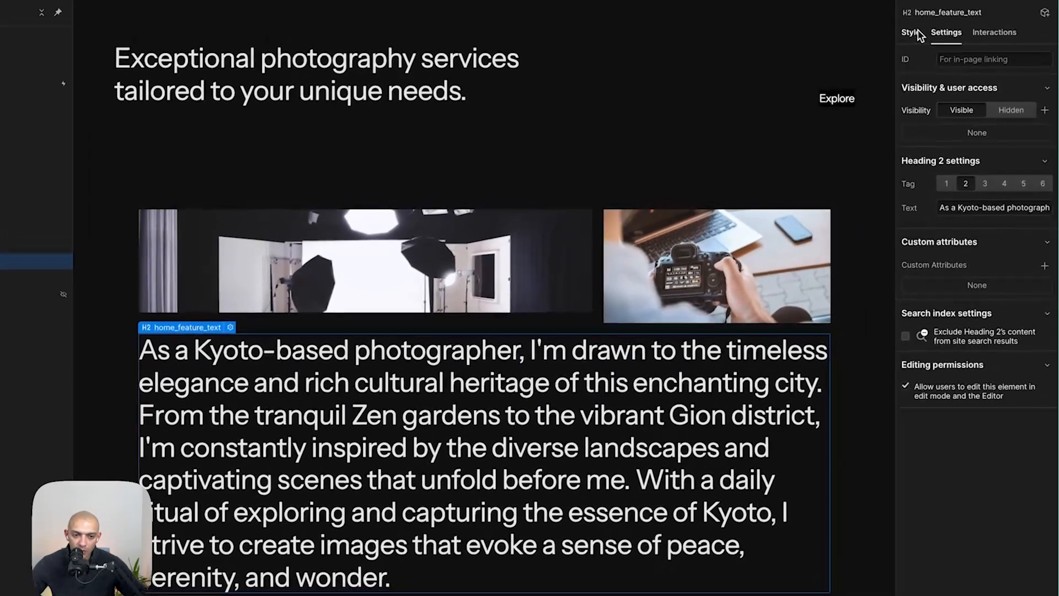
{"action": "left_click", "coordinate": [953, 1]}
{"action": "left_click", "coordinate": [1058, 46]}
{"action": "key", "text": "BackSpace"}
{"action": "key", "text": "super+v"}
{"action": "key", "text": "shift+Return"}
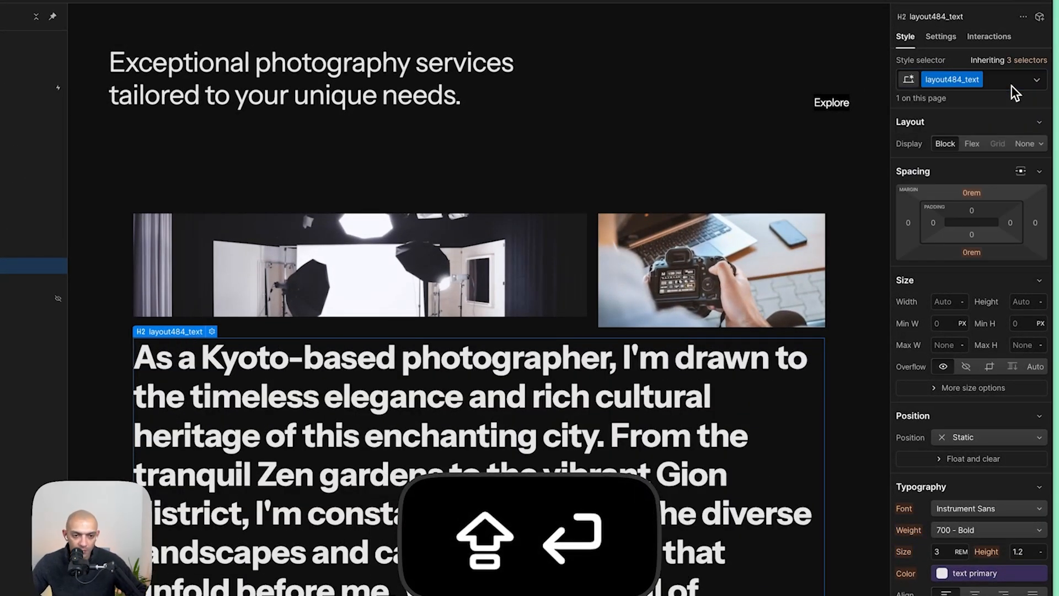
{"action": "key", "text": "super+shift+z"}
{"action": "key", "text": "super+shift+z"}
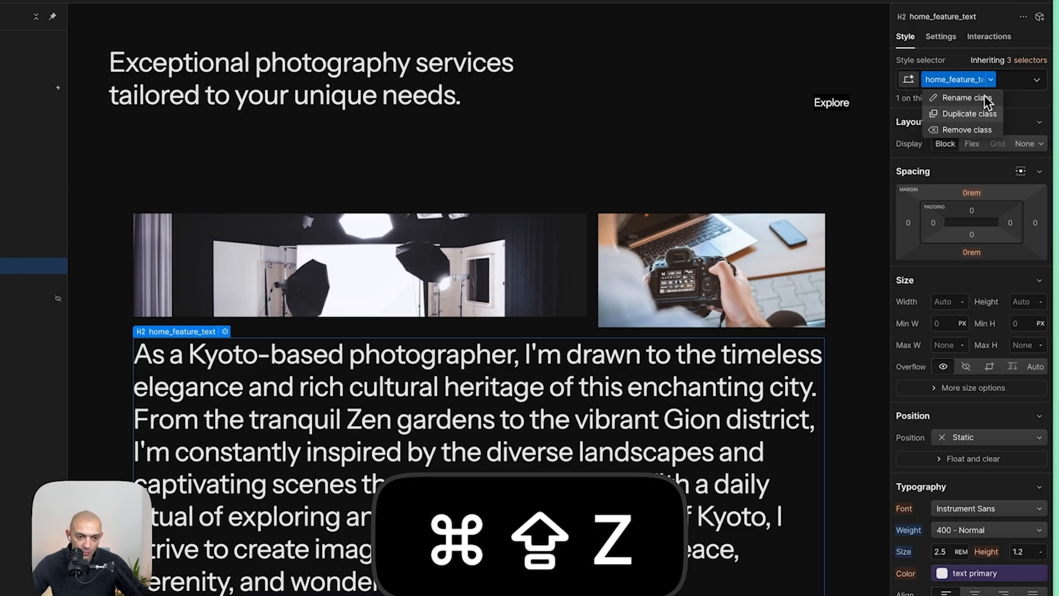
- Rename the feature text's class to layout484_text
{"action": "left_click", "coordinate": [965, 85]}
{"action": "key", "text": "super+shift+v"}
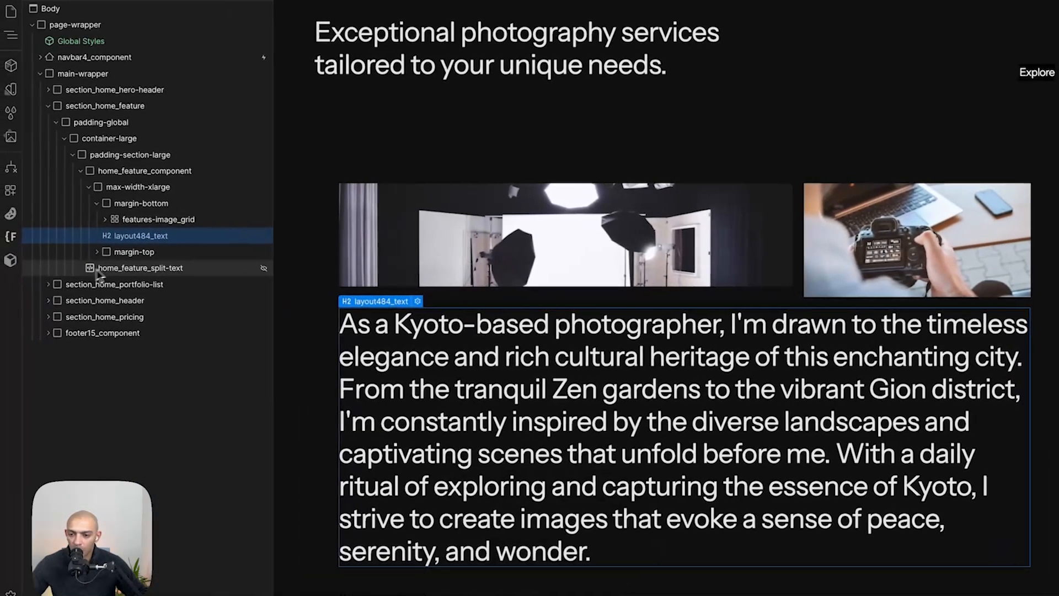
- Examine the scroll trigger selector in the split-text embed code
{"action": "double_click", "coordinate": [94, 268]}
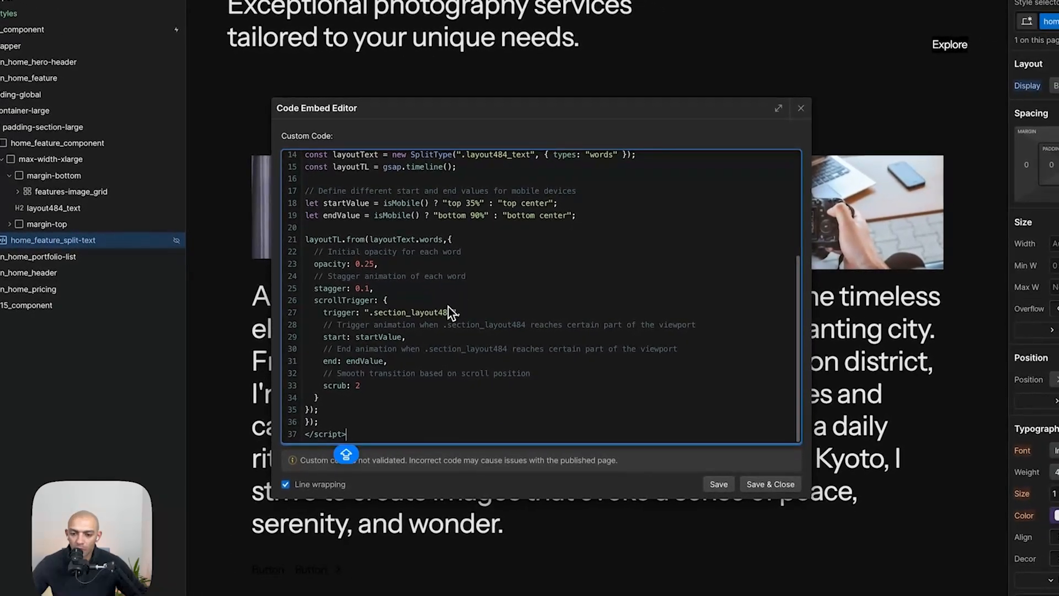
{"action": "double_click", "coordinate": [481, 326]}
{"action": "key", "text": "super+shift+c"}
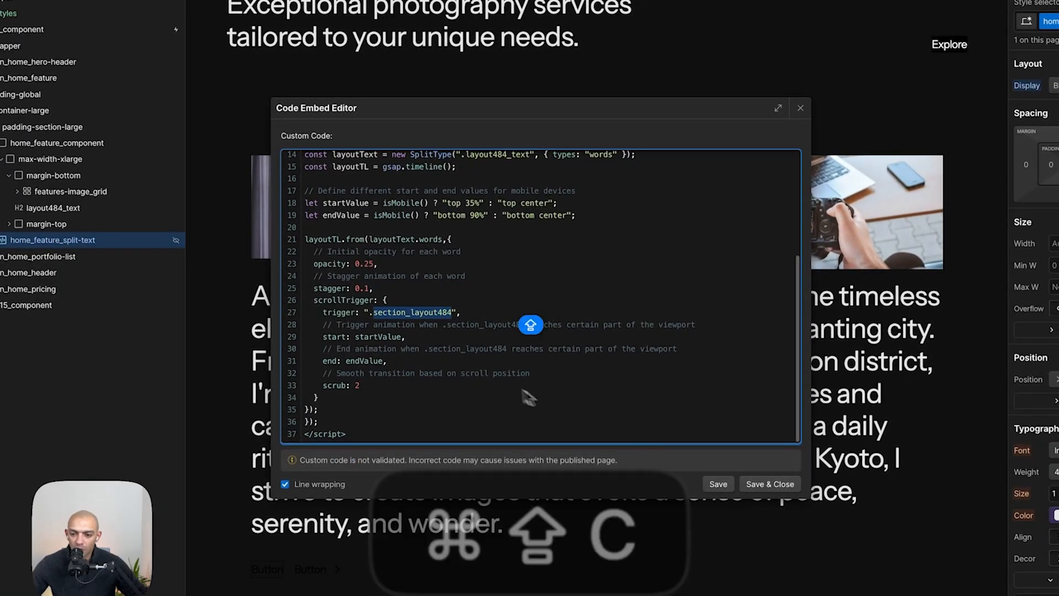
{"action": "key", "text": "Caps_Lock"}
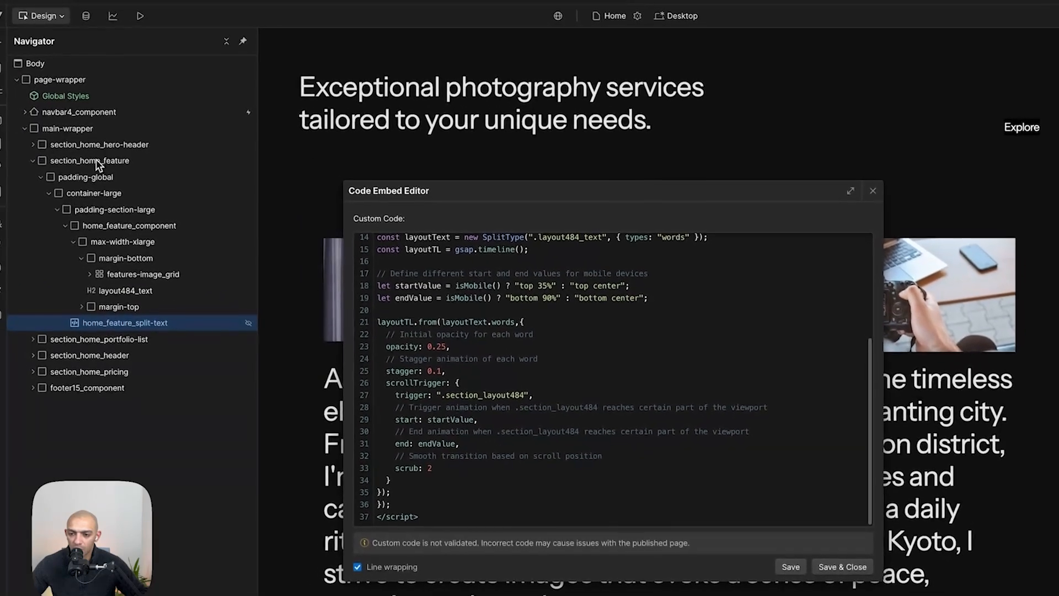
{"action": "left_click", "coordinate": [770, 484]}
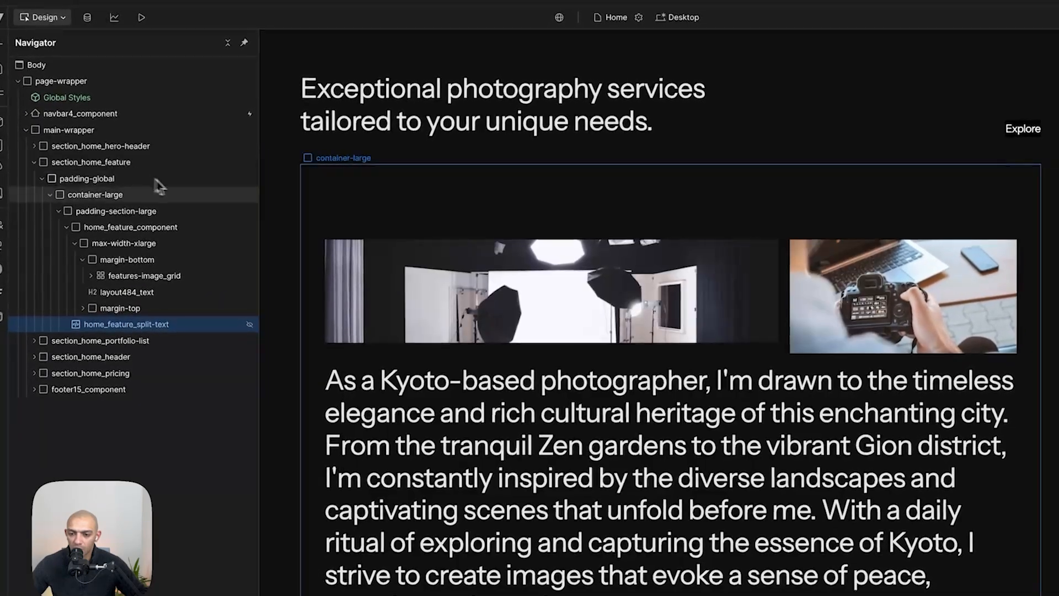
- Change the embed code's scroll trigger to .section_home_feature and save the code
{"action": "key", "text": "super+shift+c"}
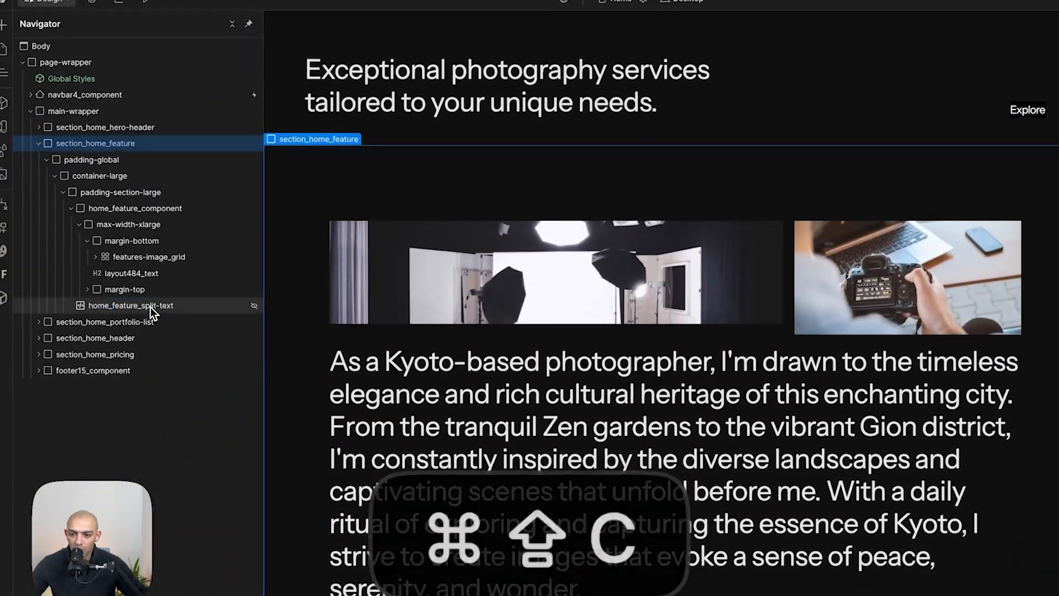
{"action": "left_click", "coordinate": [138, 310]}
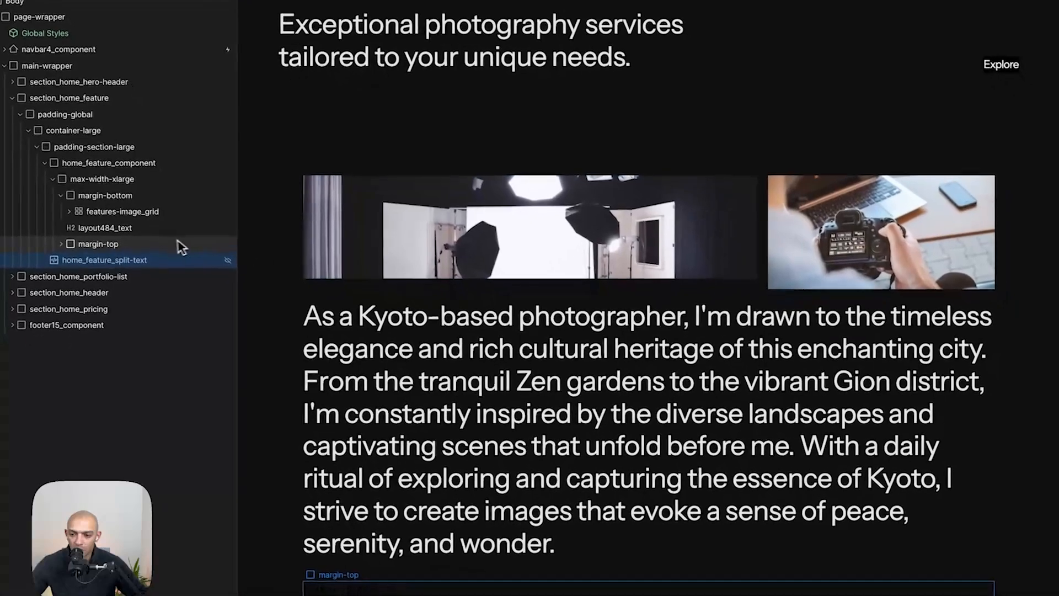
{"action": "double_click", "coordinate": [151, 259]}
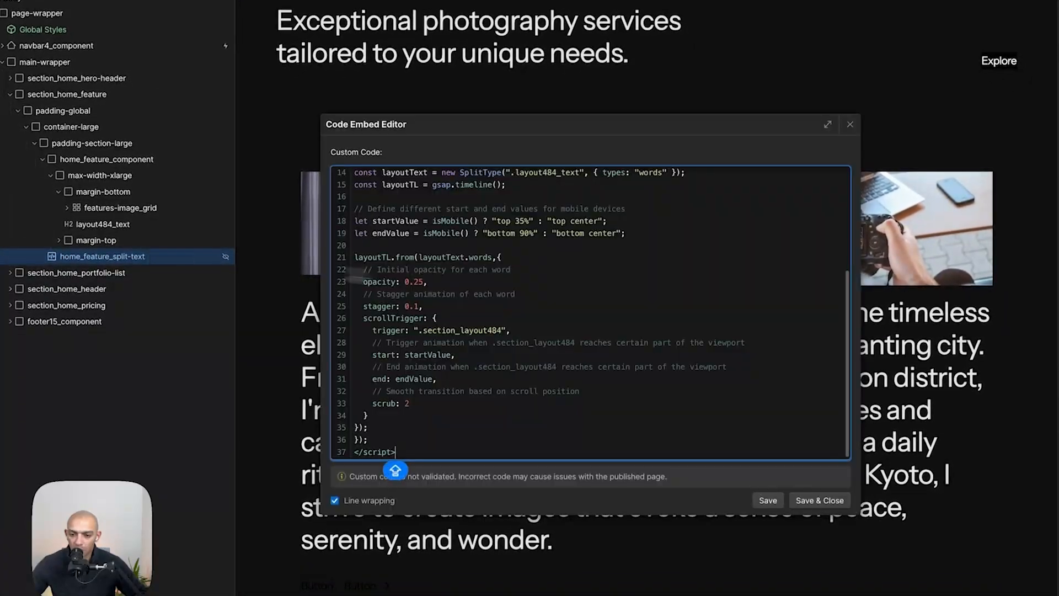
{"action": "double_click", "coordinate": [467, 331]}
{"action": "key", "text": "super+shift+v"}
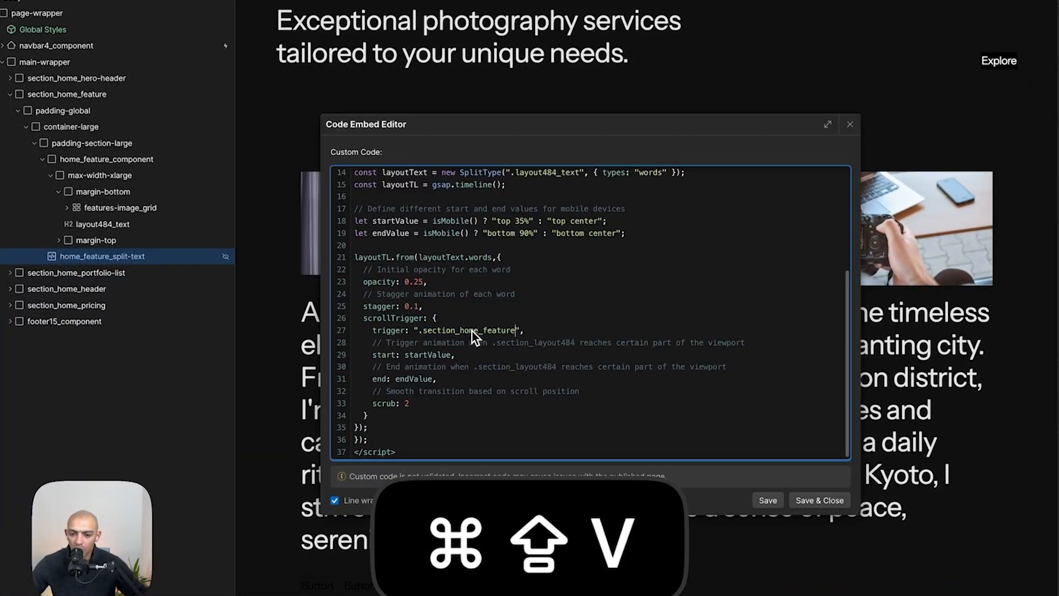
{"action": "scroll", "coordinate": [613, 362], "scroll_direction": "up", "scroll_amount": 5}
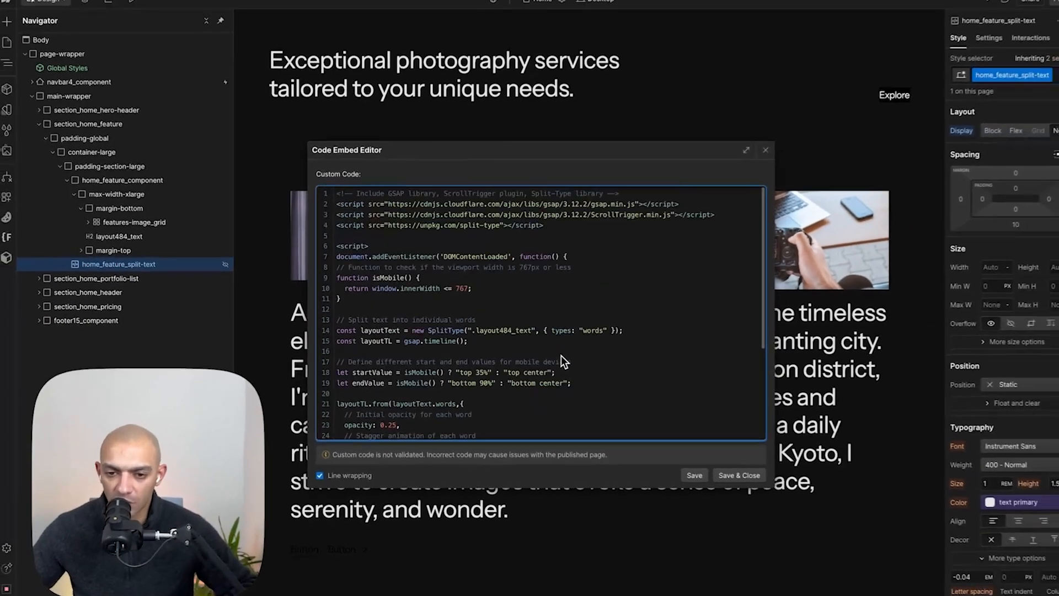
{"action": "scroll", "coordinate": [549, 343], "scroll_direction": "down", "scroll_amount": 5}
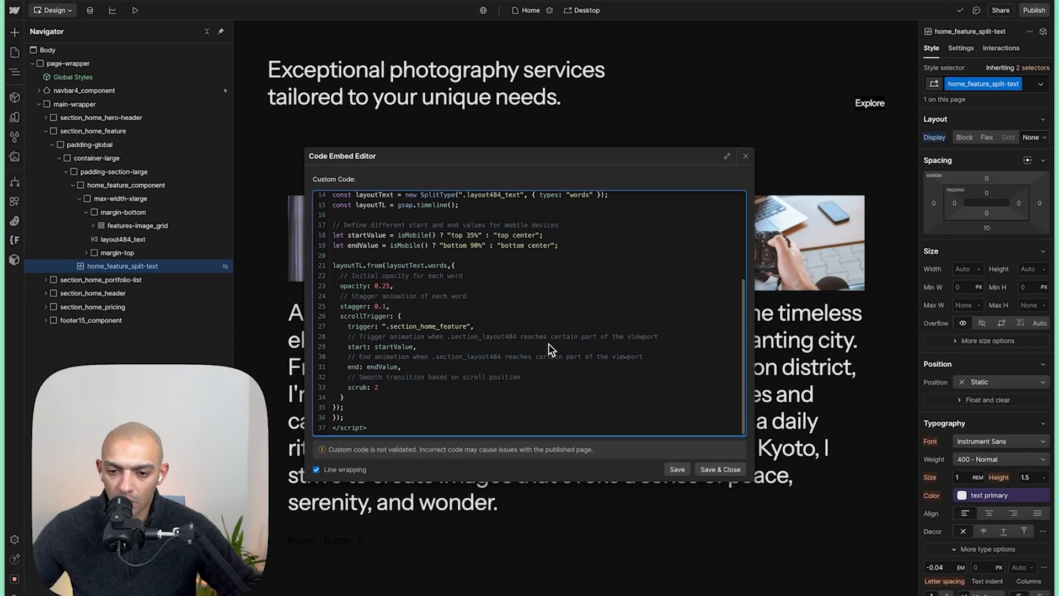
{"action": "left_click", "coordinate": [721, 470]}
- Remove the margin-bottom wrapper around the feature image grid
{"action": "left_click", "coordinate": [474, 243]}
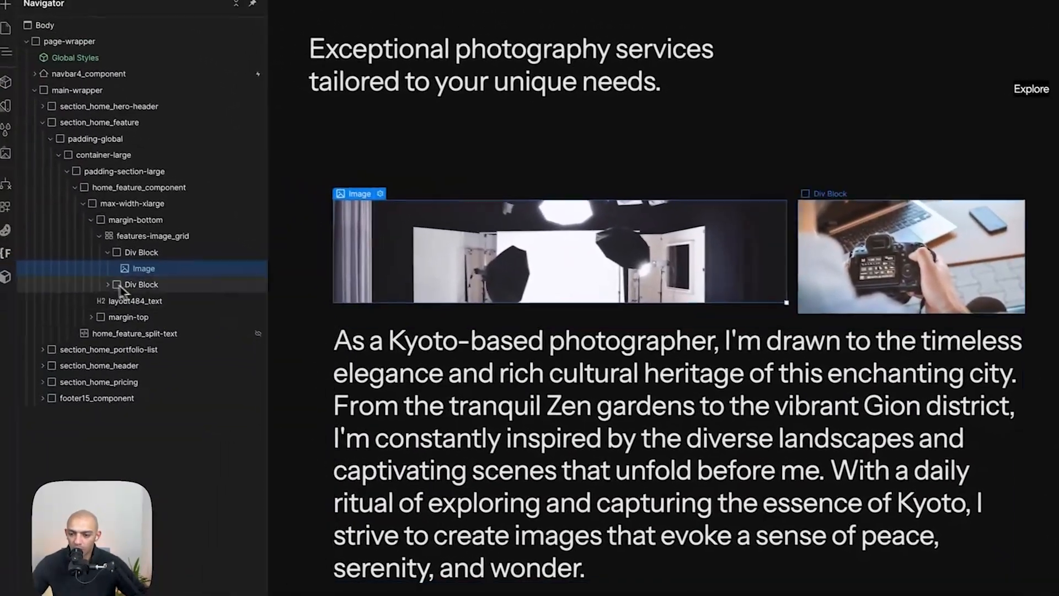
{"action": "left_click", "coordinate": [110, 236]}
{"action": "left_click", "coordinate": [100, 236]}
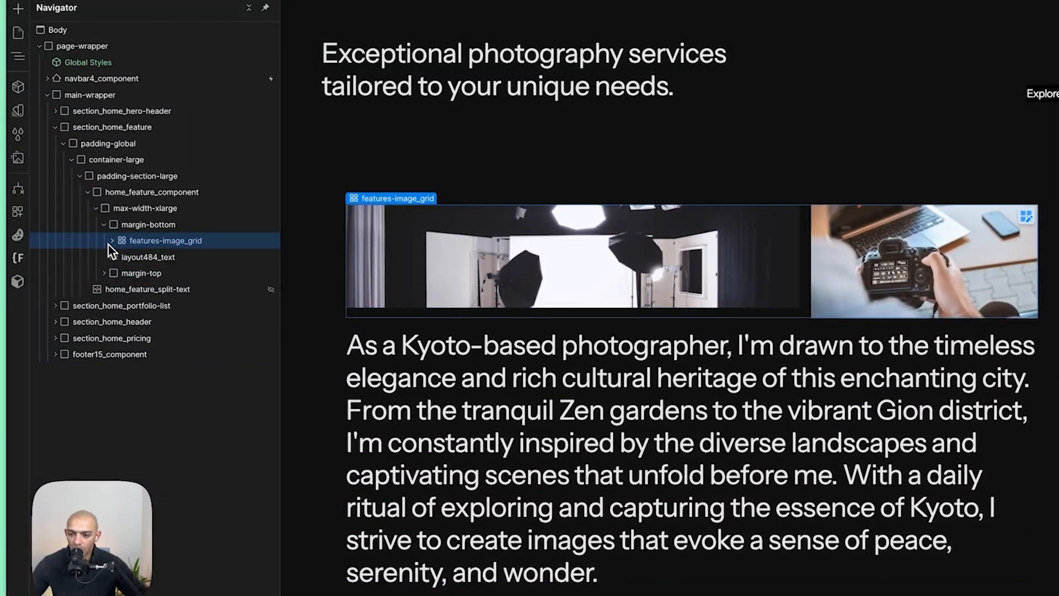
{"action": "left_click", "coordinate": [104, 225]}
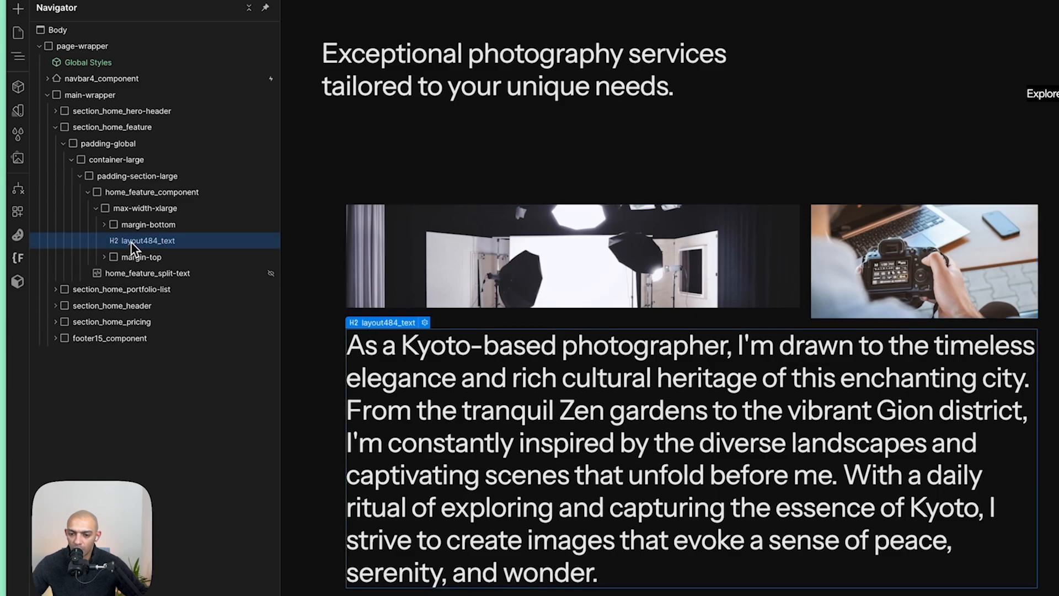
{"action": "left_click", "coordinate": [105, 224]}
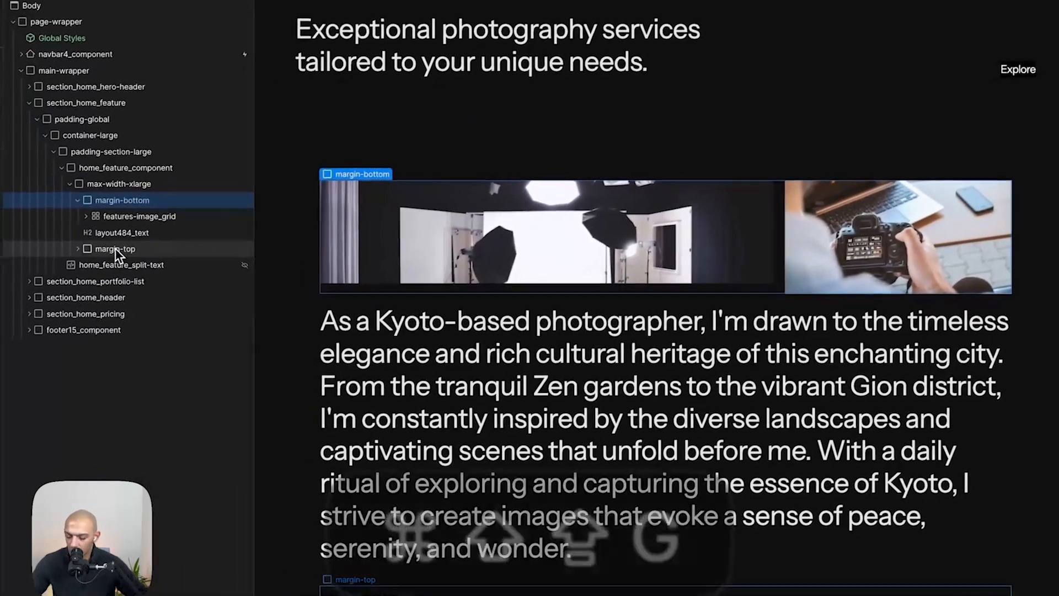
{"action": "key", "text": "super+shift+g"}
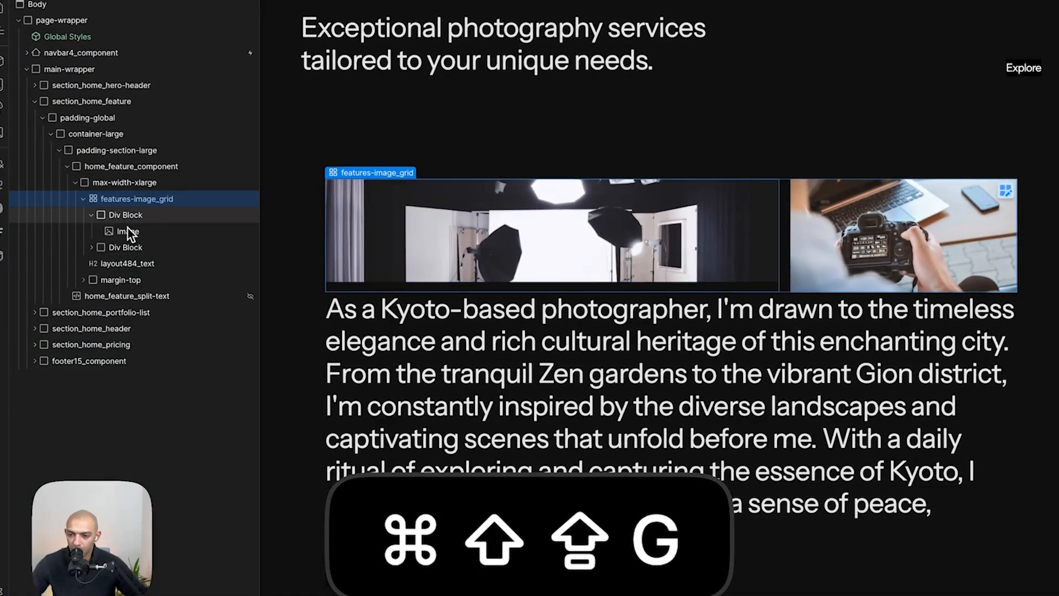
{"action": "left_click", "coordinate": [96, 217]}
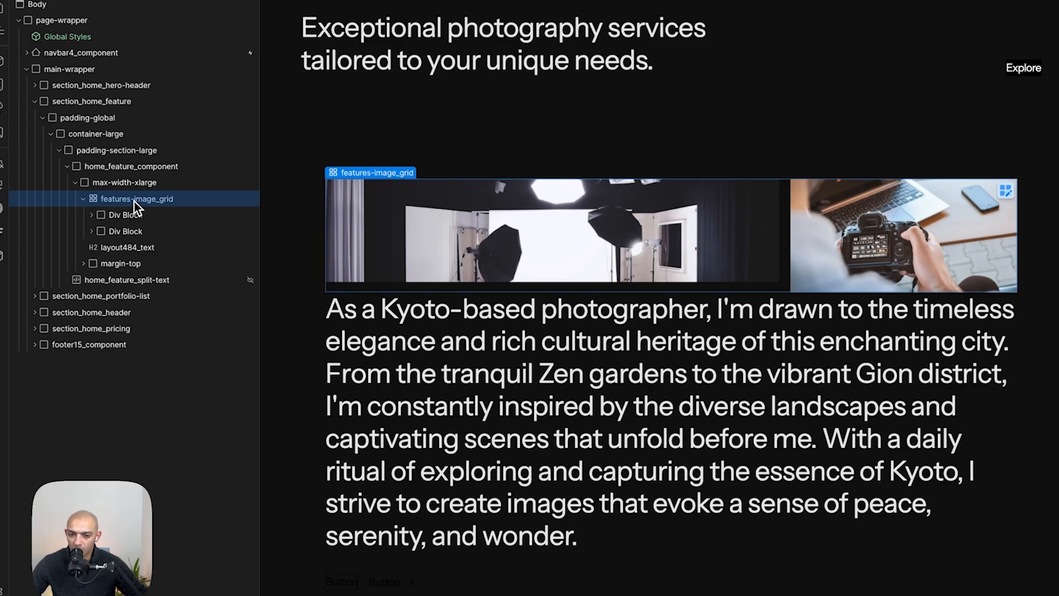
- Move the feature text into the image grid and make it span both columns
{"action": "left_click_drag", "start_coordinate": [109, 253], "coordinate": [142, 254]}
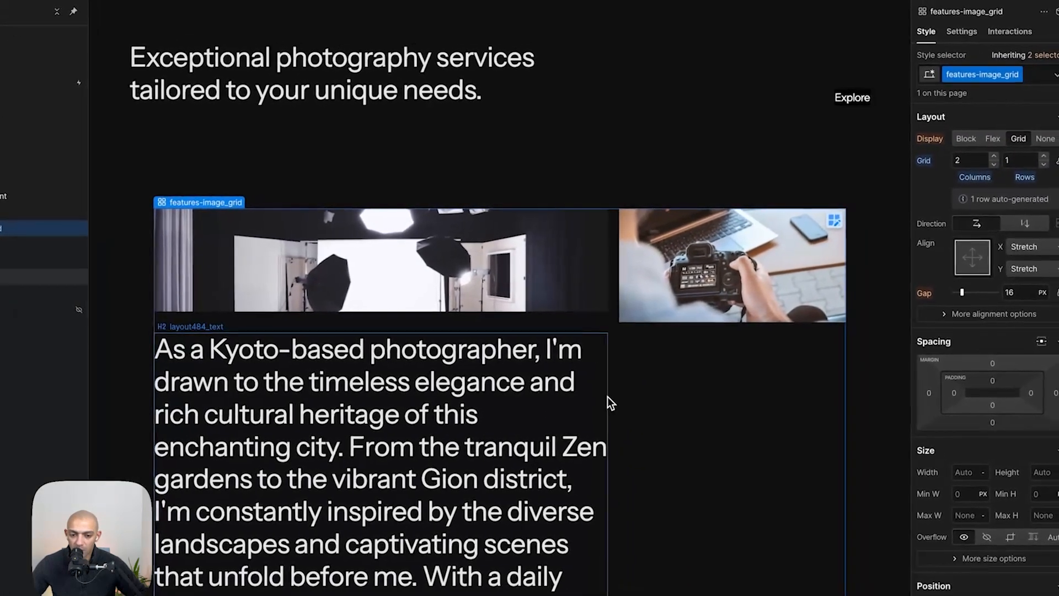
{"action": "left_click", "coordinate": [777, 374]}
{"action": "left_click_drag", "start_coordinate": [606, 404], "coordinate": [720, 419]}
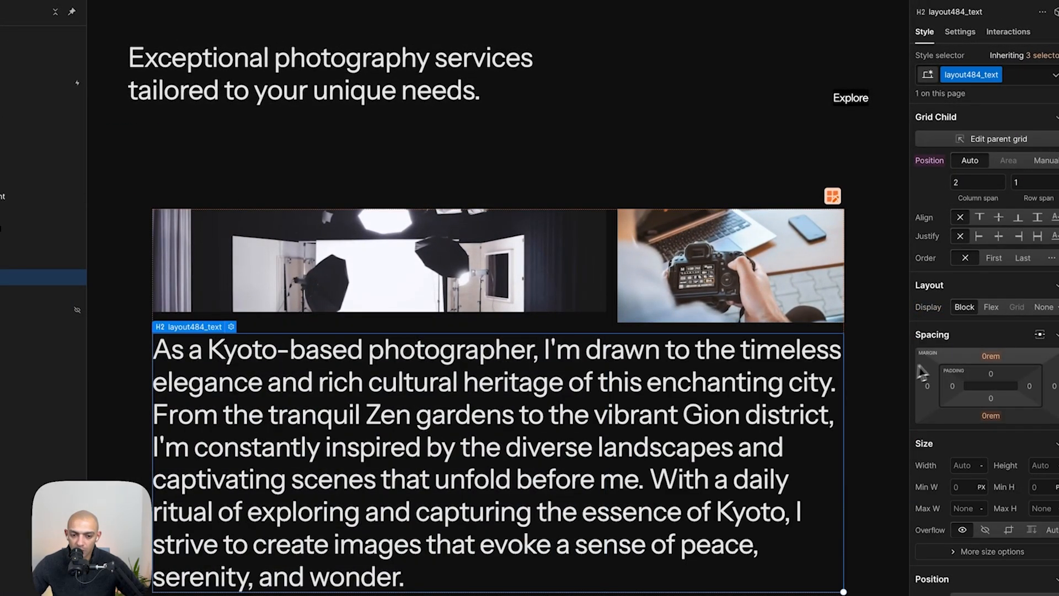
- Switch to the Mobile (L) breakpoint to check the feature section
{"action": "left_click", "coordinate": [884, 380]}
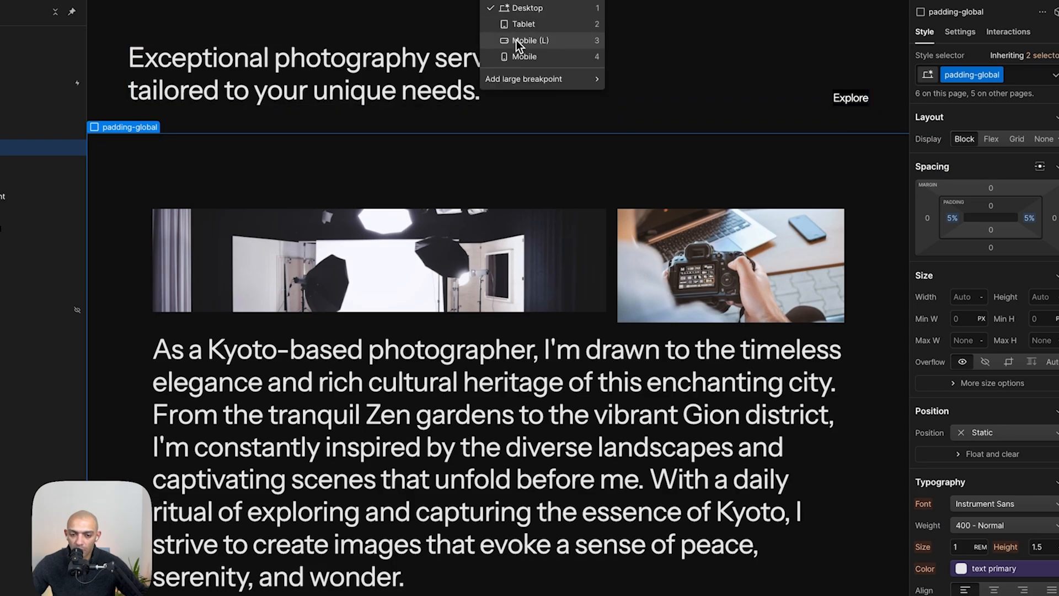
{"action": "left_click", "coordinate": [517, 45]}
{"action": "scroll", "coordinate": [492, 404], "scroll_direction": "up", "scroll_amount": 5}
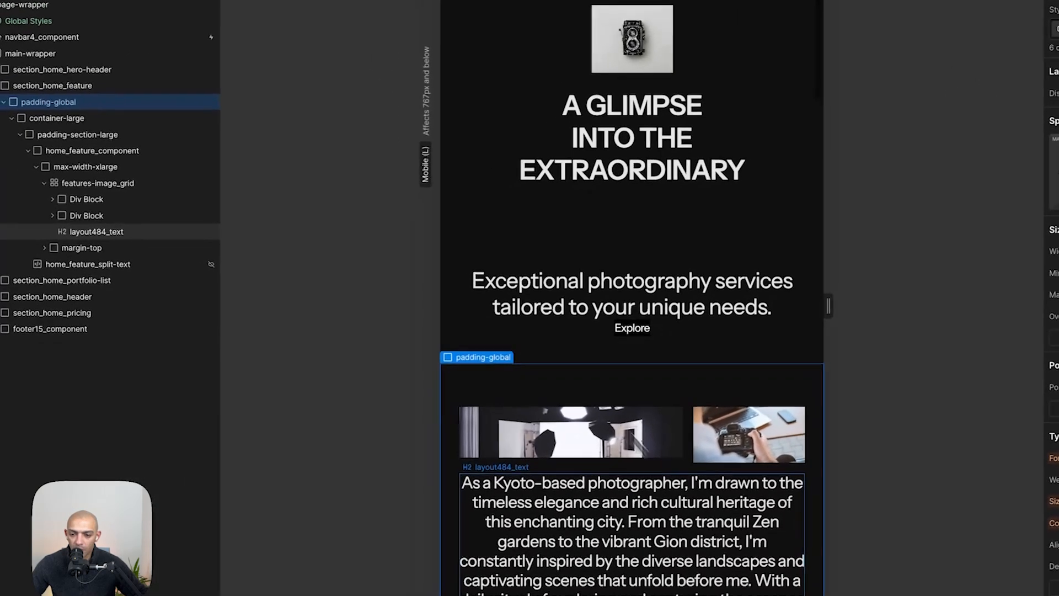
- Make the feature image blocks span both columns of the image grid at the Mobile (L) breakpoint
{"action": "left_click", "coordinate": [77, 179]}
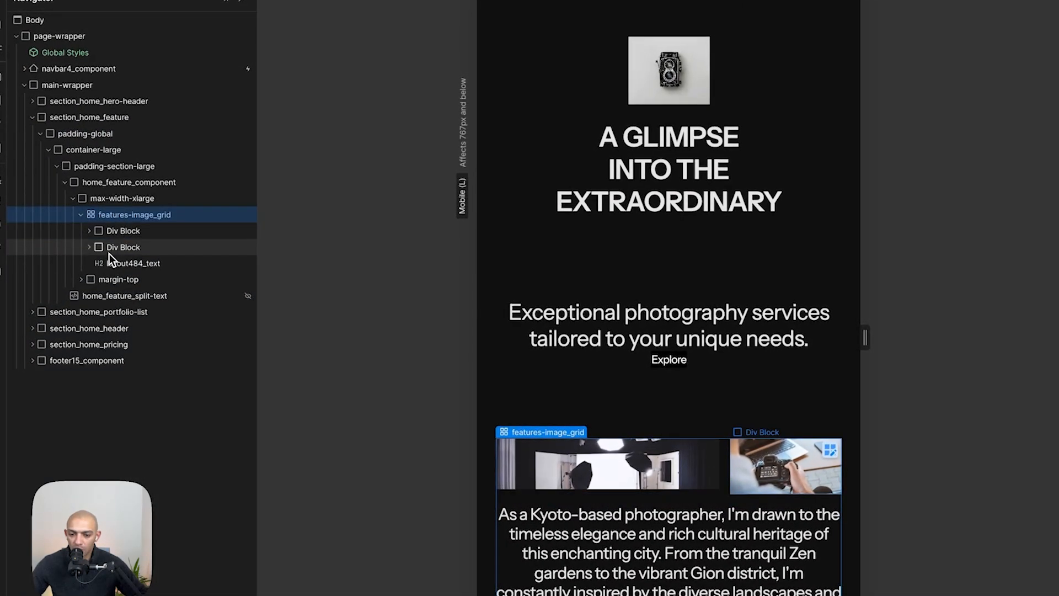
{"action": "left_click", "coordinate": [111, 248]}
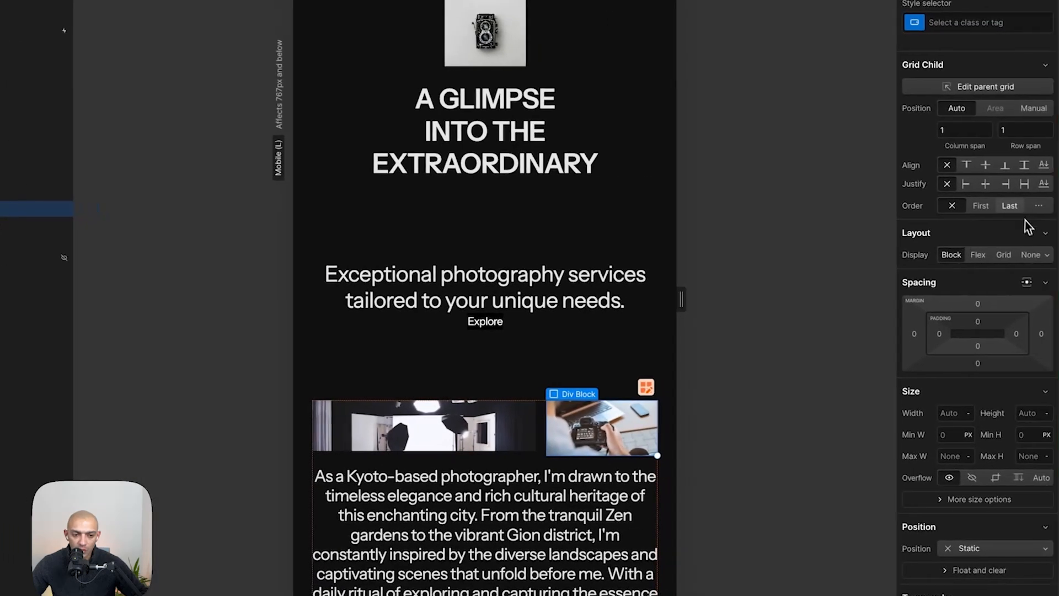
{"action": "left_click", "coordinate": [1005, 206]}
{"action": "scroll", "coordinate": [535, 390], "scroll_direction": "down", "scroll_amount": 5}
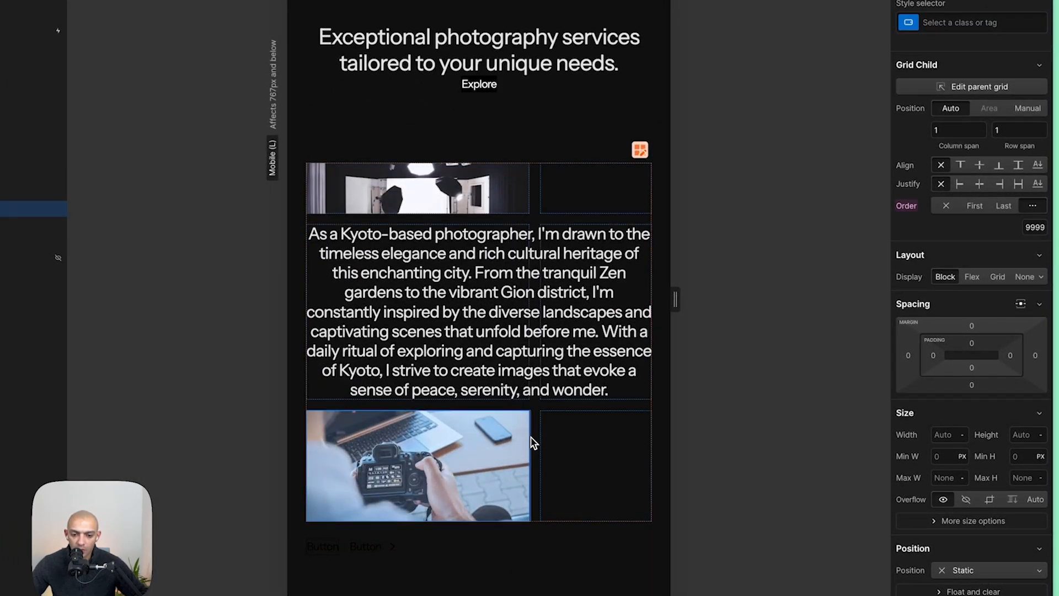
{"action": "left_click", "coordinate": [480, 203]}
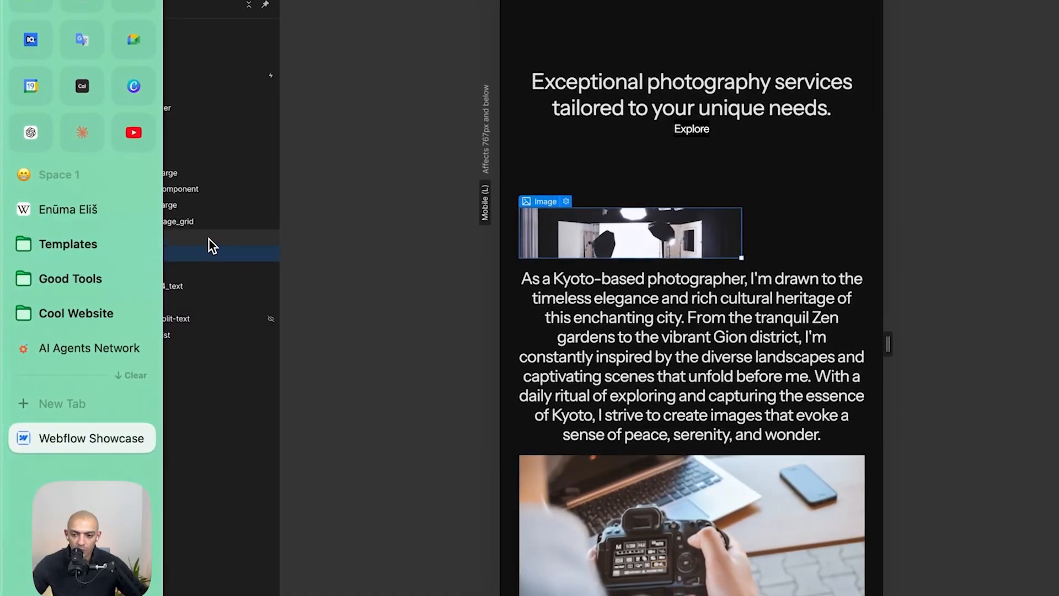
{"action": "left_click", "coordinate": [209, 240]}
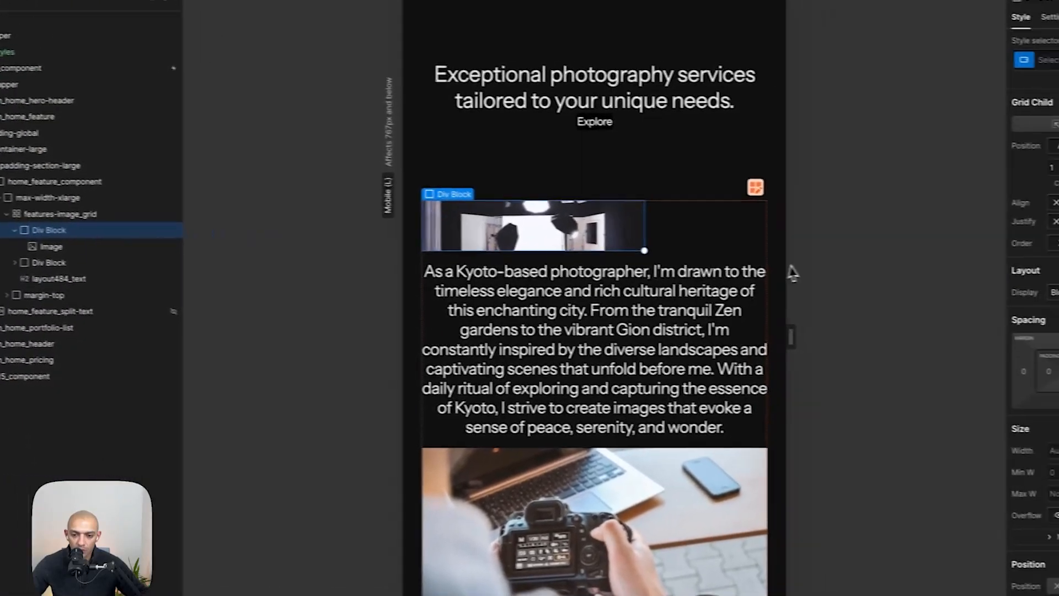
{"action": "left_click_drag", "start_coordinate": [606, 226], "coordinate": [678, 229]}
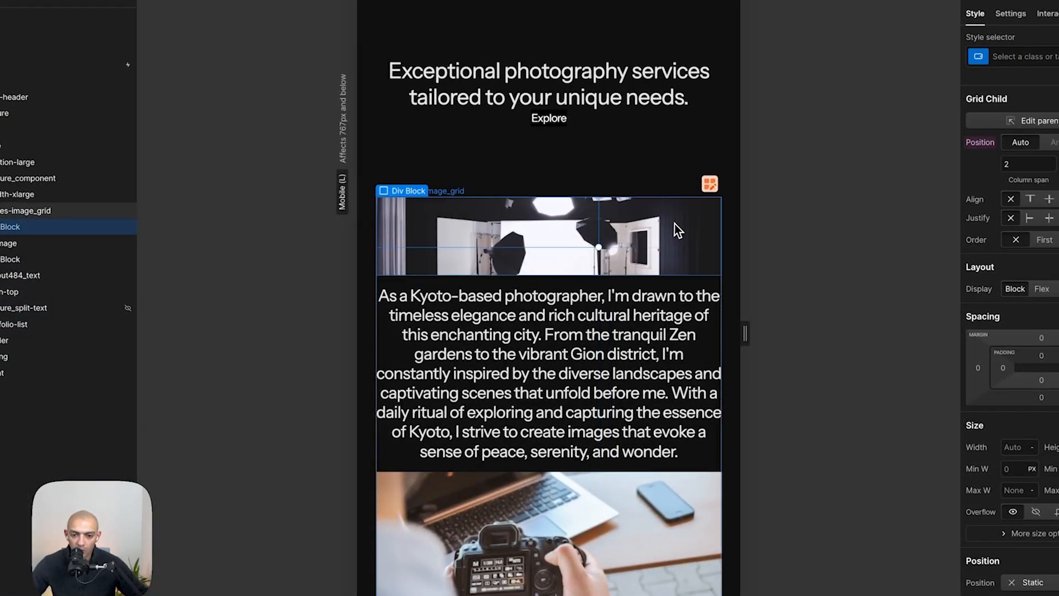
- Compare the feature section with the mobile Figma design
{"action": "key", "text": "super+shift+Tab"}
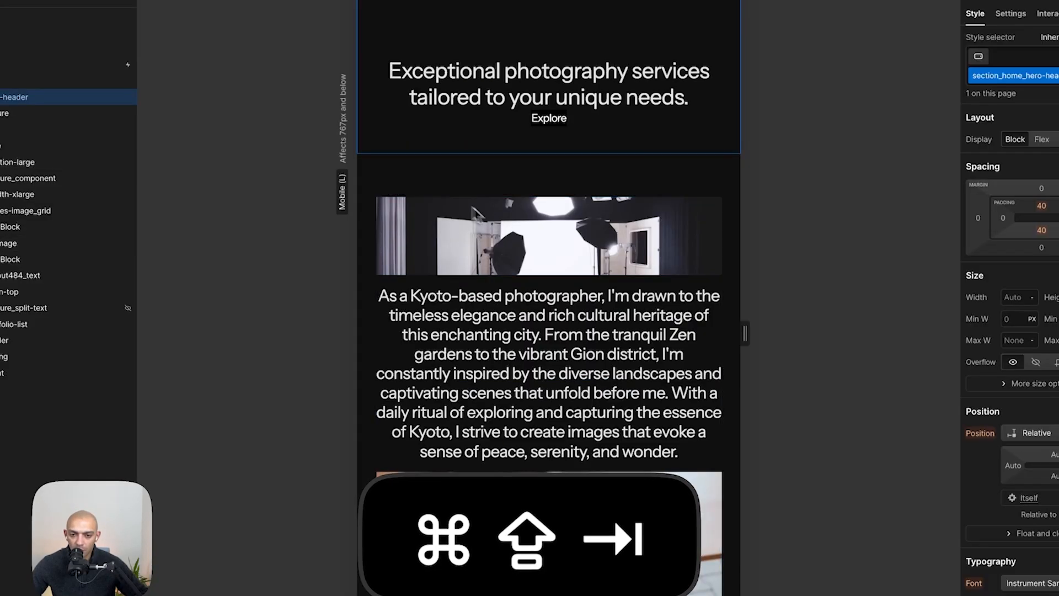
{"action": "left_click", "coordinate": [625, 405]}
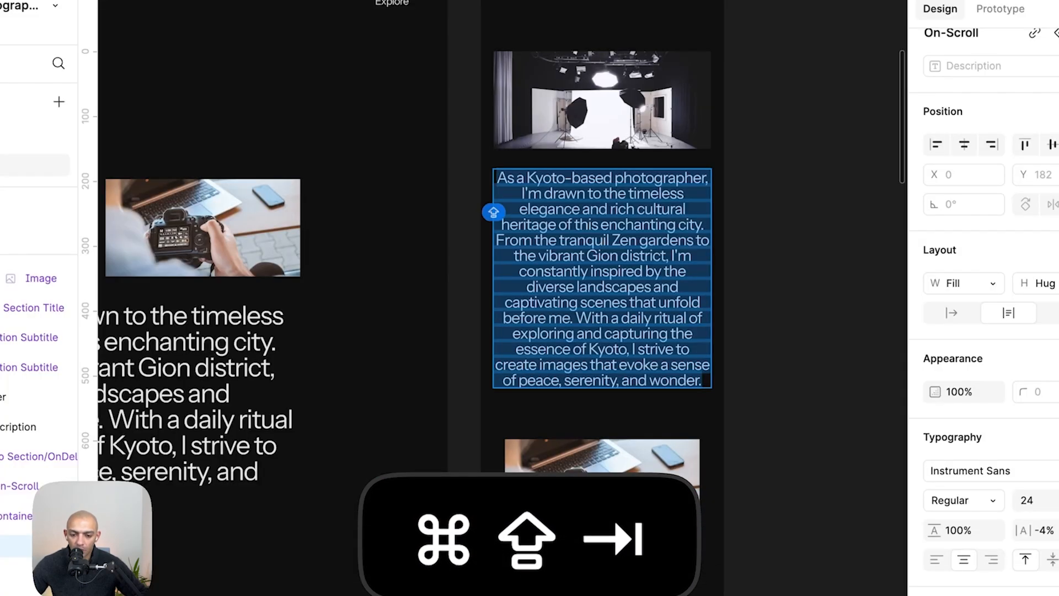
{"action": "scroll", "coordinate": [565, 427], "scroll_direction": "down", "scroll_amount": 5}
{"action": "scroll", "coordinate": [568, 433], "scroll_direction": "up", "scroll_amount": 2}
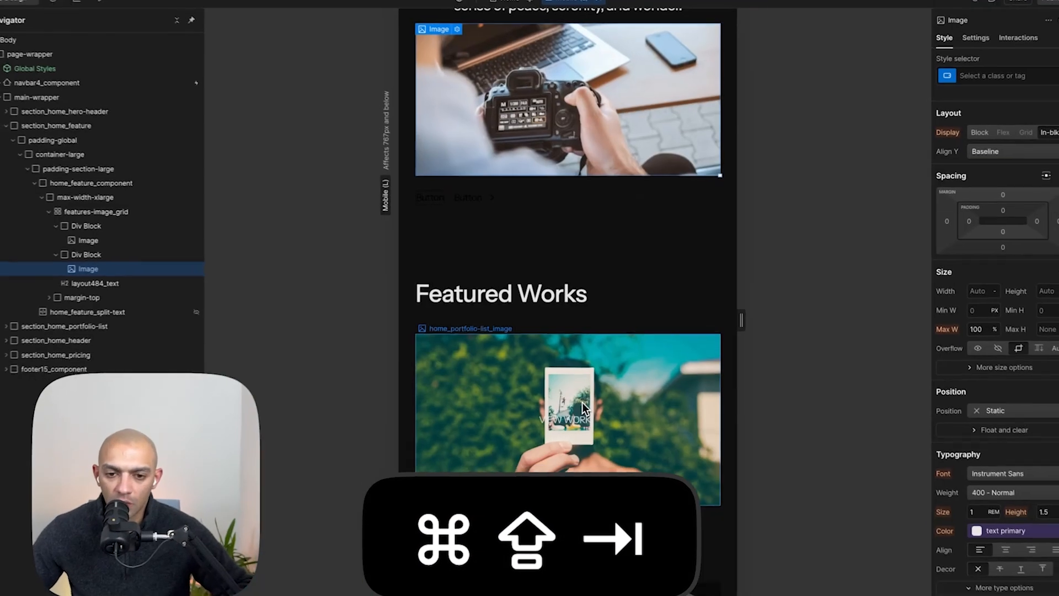
{"action": "scroll", "coordinate": [521, 400], "scroll_direction": "down", "scroll_amount": 3}
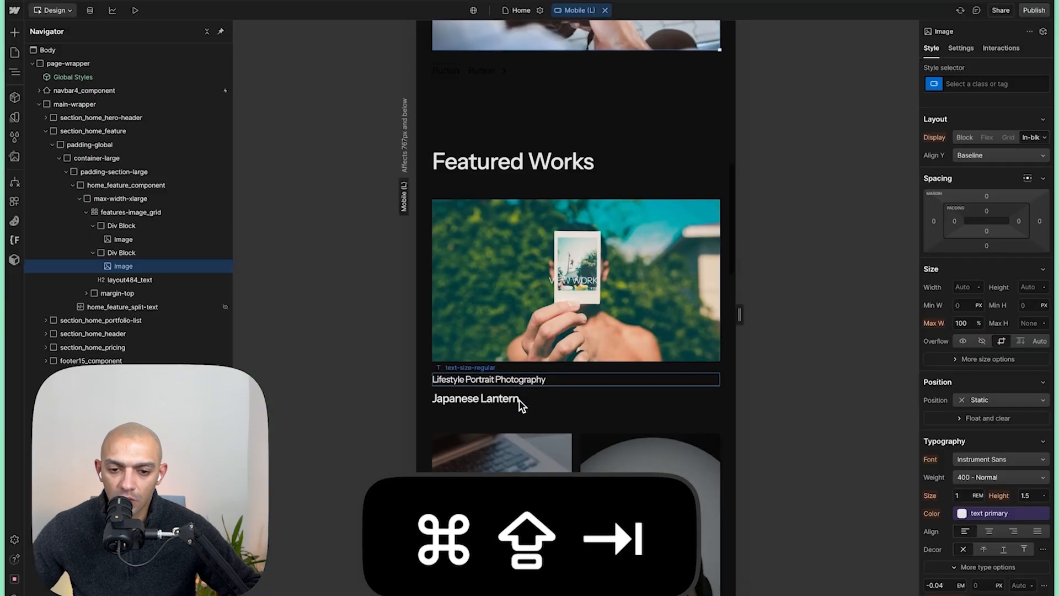
- Reduce the portfolio list split grid to a single column on Mobile (L)
{"action": "scroll", "coordinate": [521, 405], "scroll_direction": "down", "scroll_amount": 1}
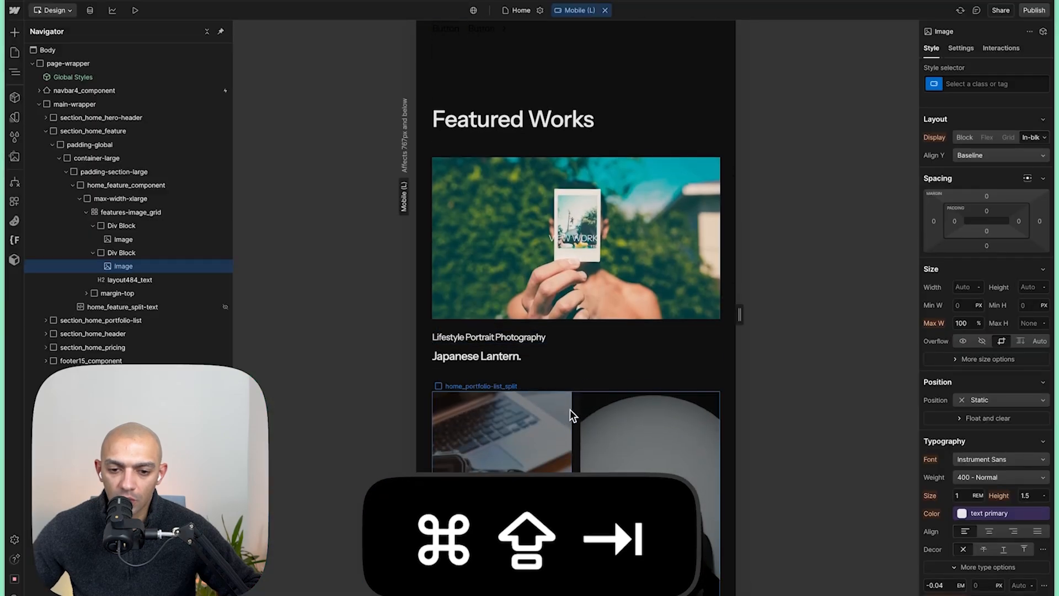
{"action": "left_click", "coordinate": [571, 409]}
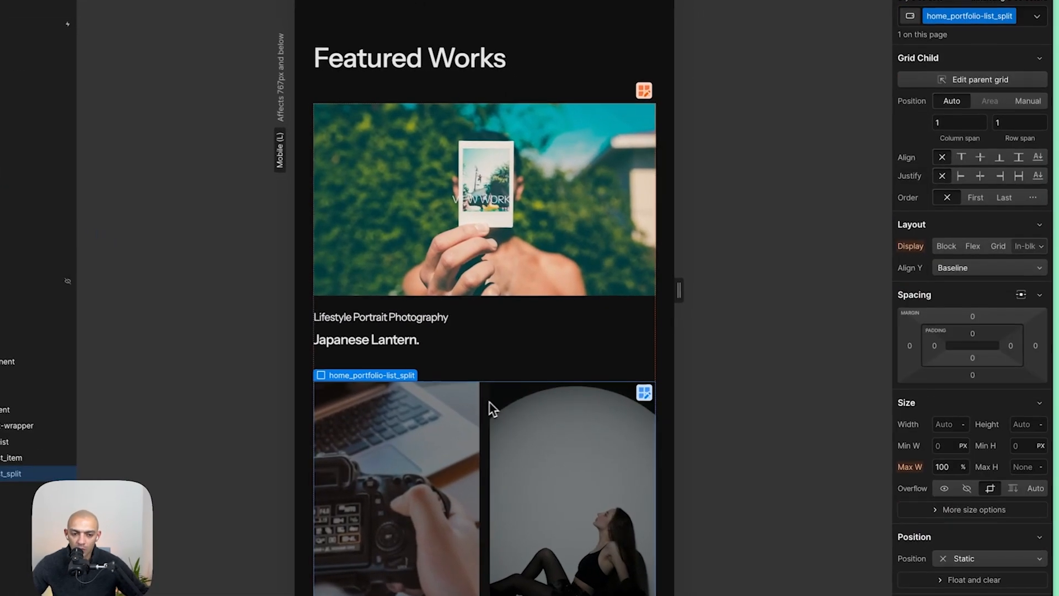
{"action": "left_click", "coordinate": [988, 244]}
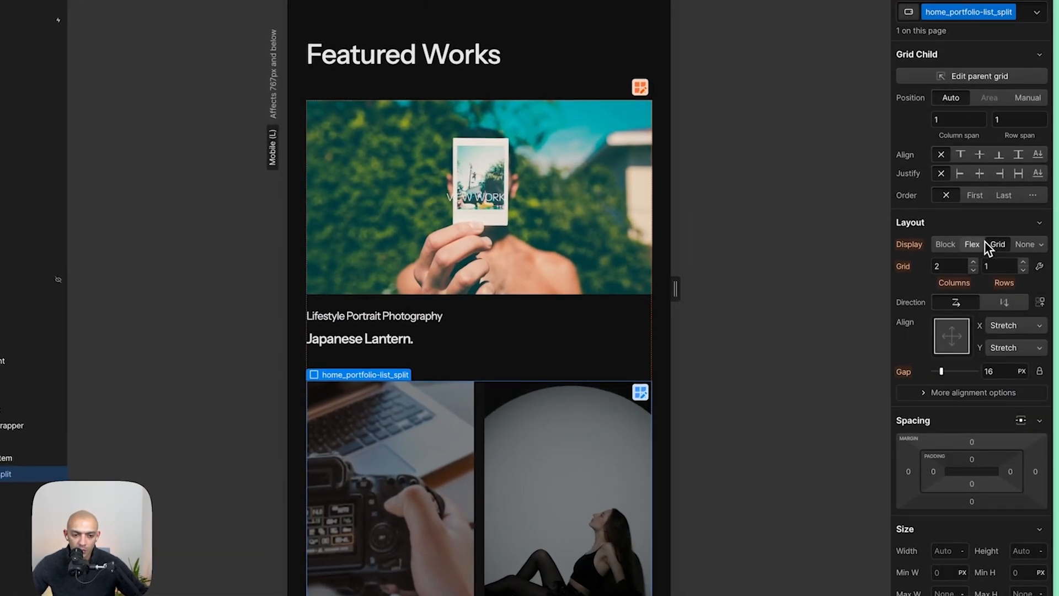
{"action": "left_click", "coordinate": [974, 270]}
{"action": "scroll", "coordinate": [542, 234], "scroll_direction": "down", "scroll_amount": 5}
- Set the portfolio image wrapper's ratio to Auto on Mobile (L)
{"action": "left_click", "coordinate": [541, 234]}
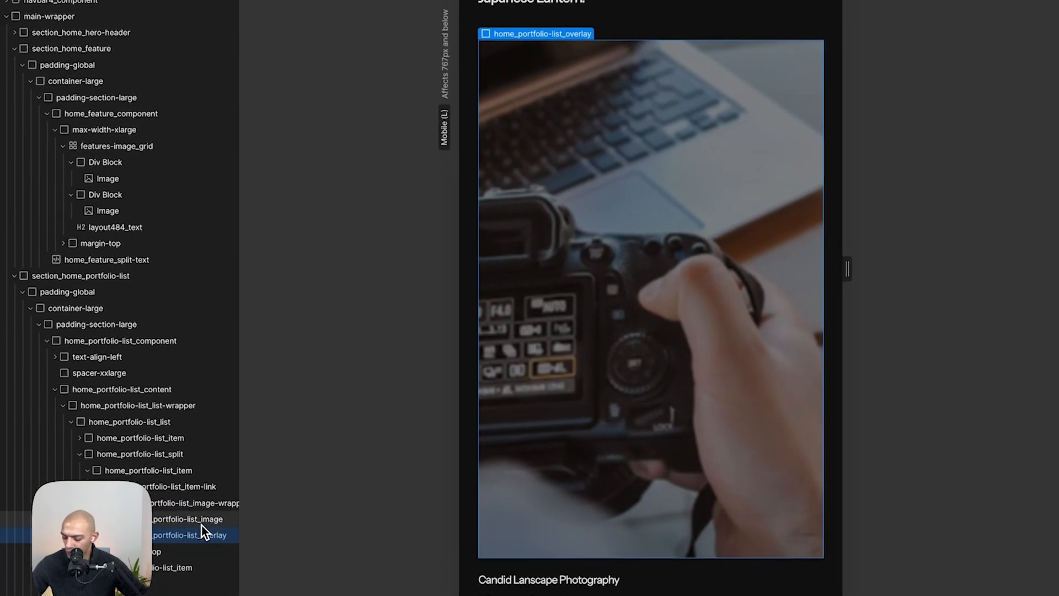
{"action": "key", "text": "alt+shift+z"}
{"action": "left_click", "coordinate": [707, 323]}
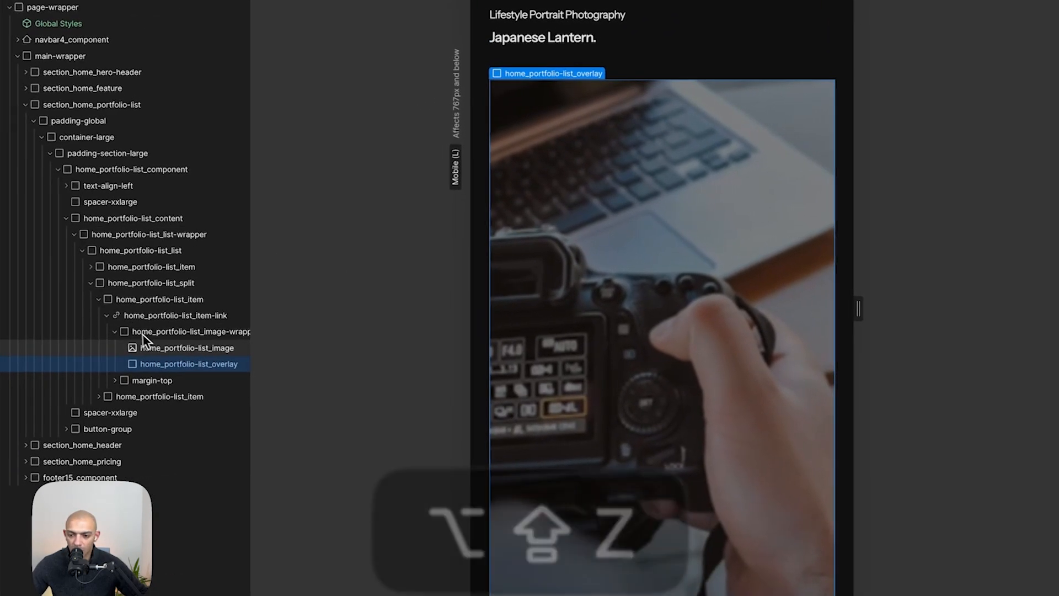
{"action": "left_click", "coordinate": [182, 332]}
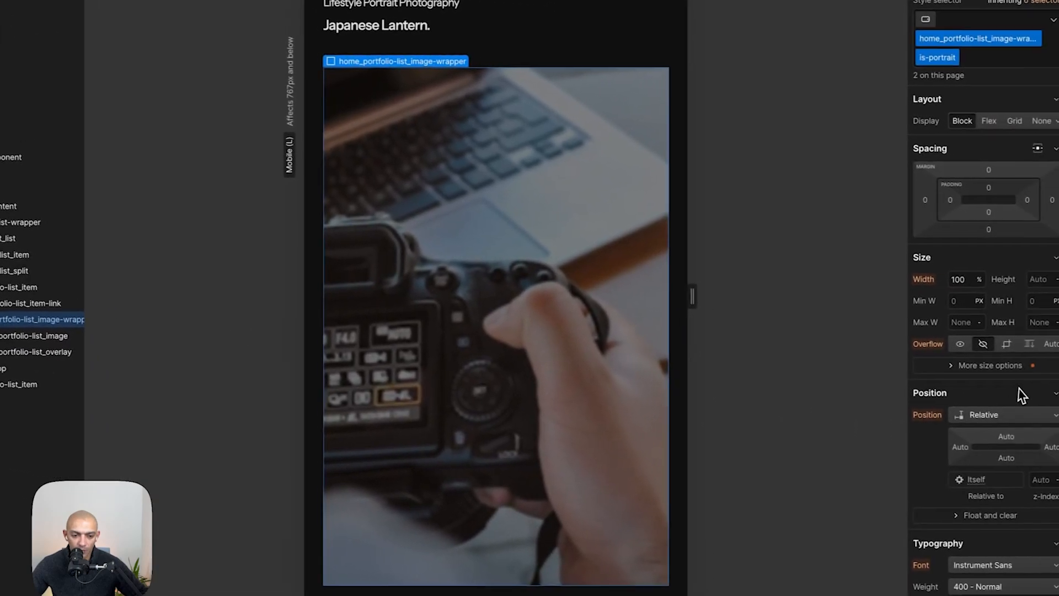
{"action": "left_click", "coordinate": [971, 388]}
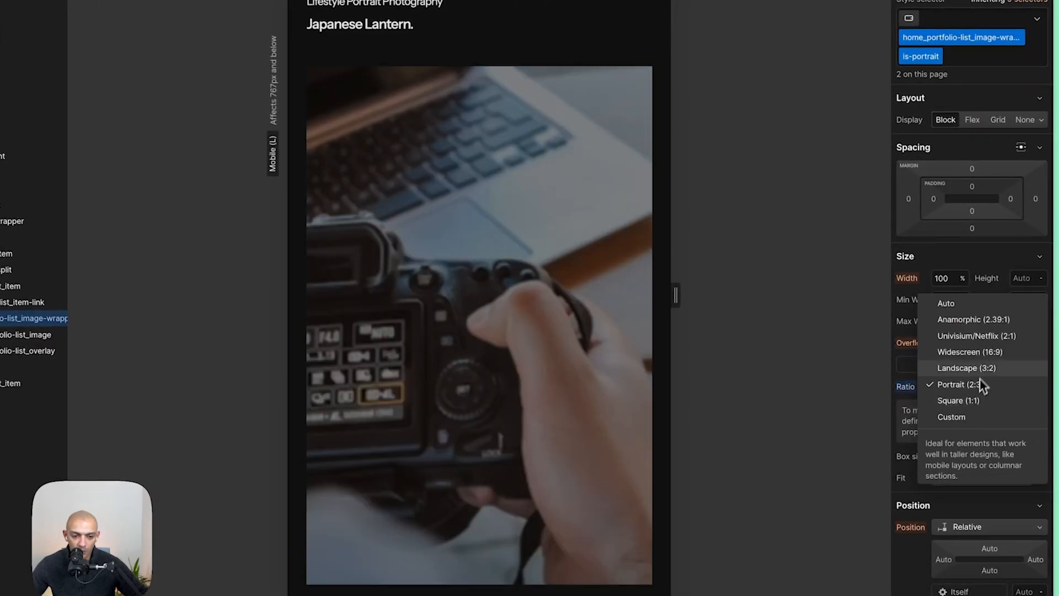
{"action": "left_click", "coordinate": [968, 303]}
- Set the portfolio list image's object position to bottom center, 50% left and 100% top
{"action": "left_click", "coordinate": [468, 243]}
{"action": "scroll", "coordinate": [450, 251], "scroll_direction": "up", "scroll_amount": 5}
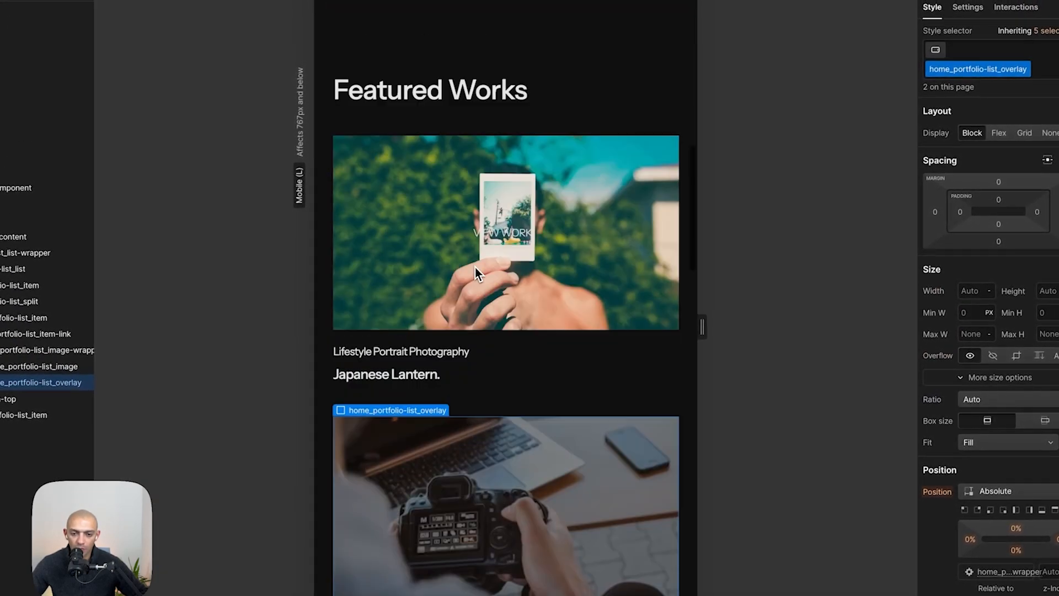
{"action": "scroll", "coordinate": [464, 329], "scroll_direction": "down", "scroll_amount": 12}
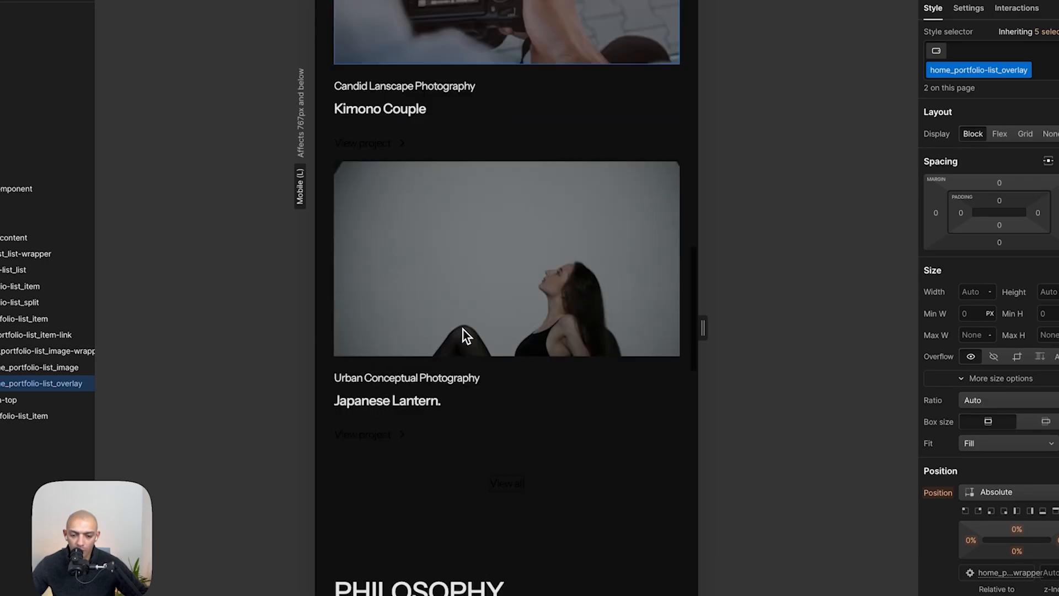
{"action": "left_click", "coordinate": [462, 330]}
{"action": "key", "text": "shift+super+Tab"}
{"action": "left_click", "coordinate": [466, 191]}
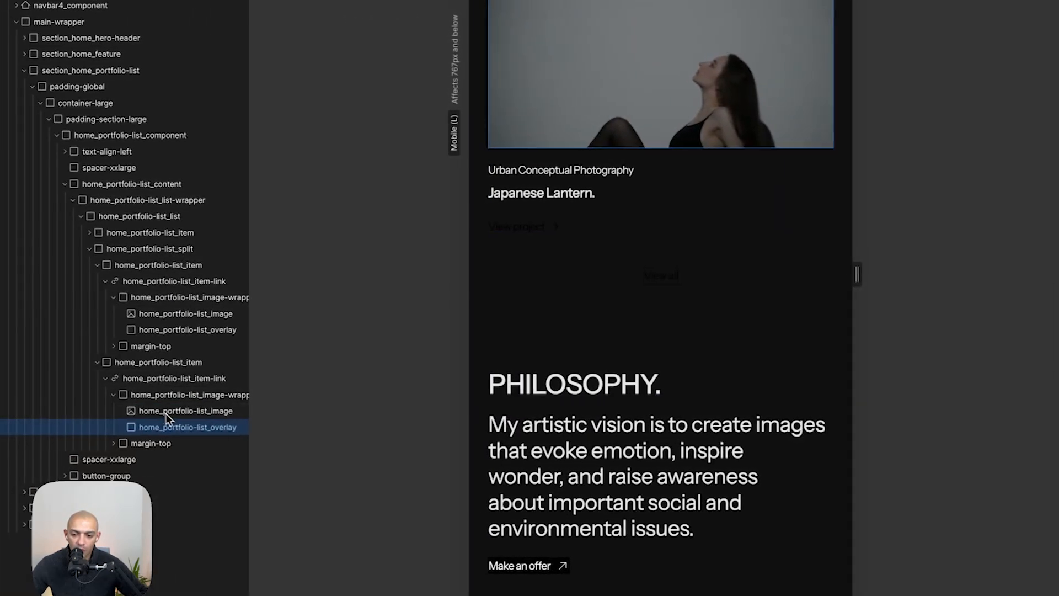
{"action": "left_click", "coordinate": [90, 411]}
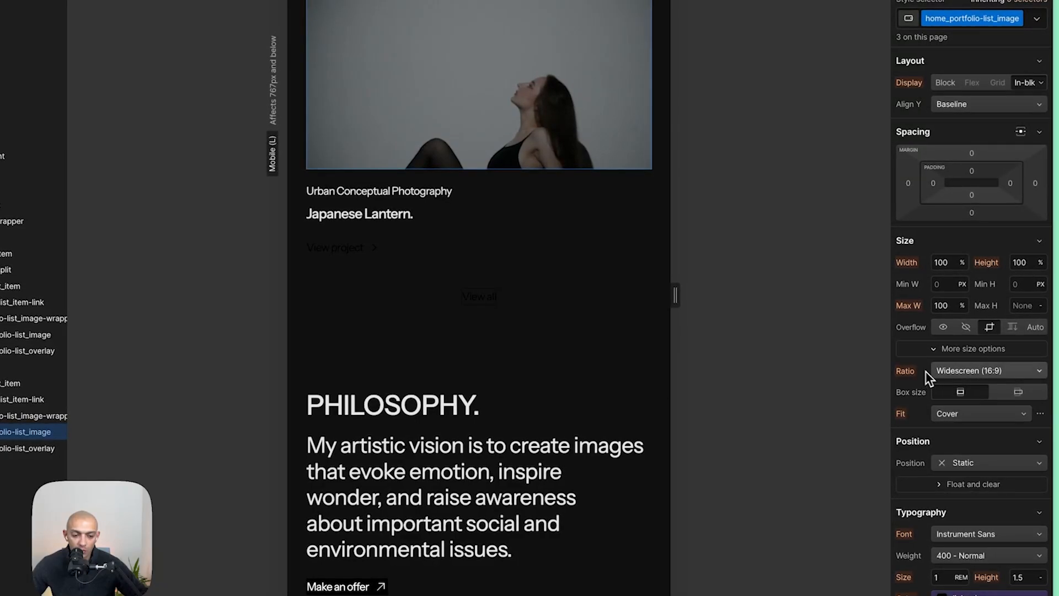
{"action": "left_click", "coordinate": [965, 421]}
{"action": "left_click", "coordinate": [967, 414]}
{"action": "left_click", "coordinate": [1040, 414]}
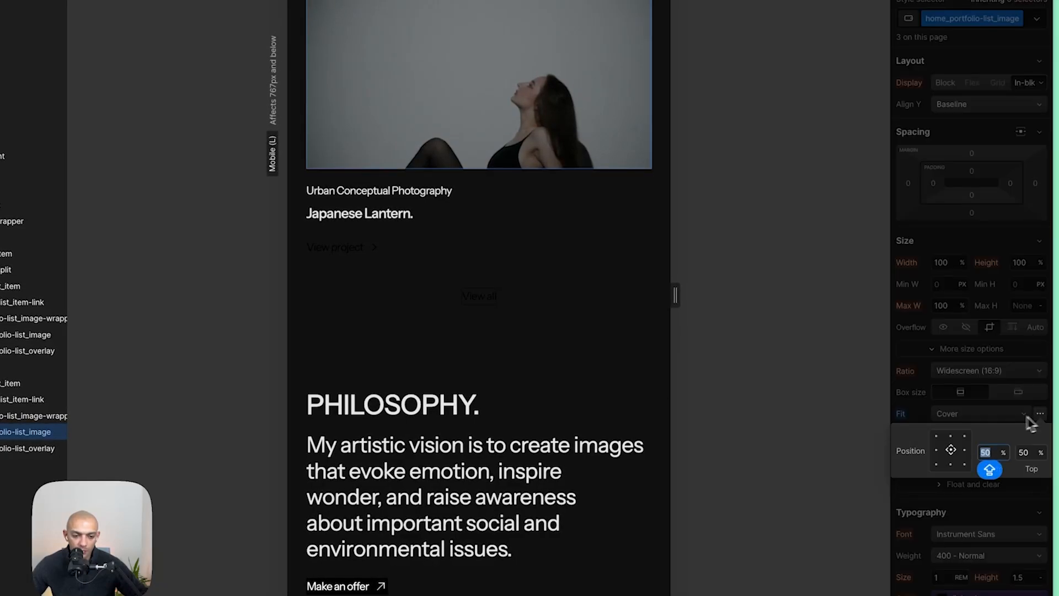
{"action": "left_click", "coordinate": [951, 437]}
{"action": "left_click", "coordinate": [949, 464]}
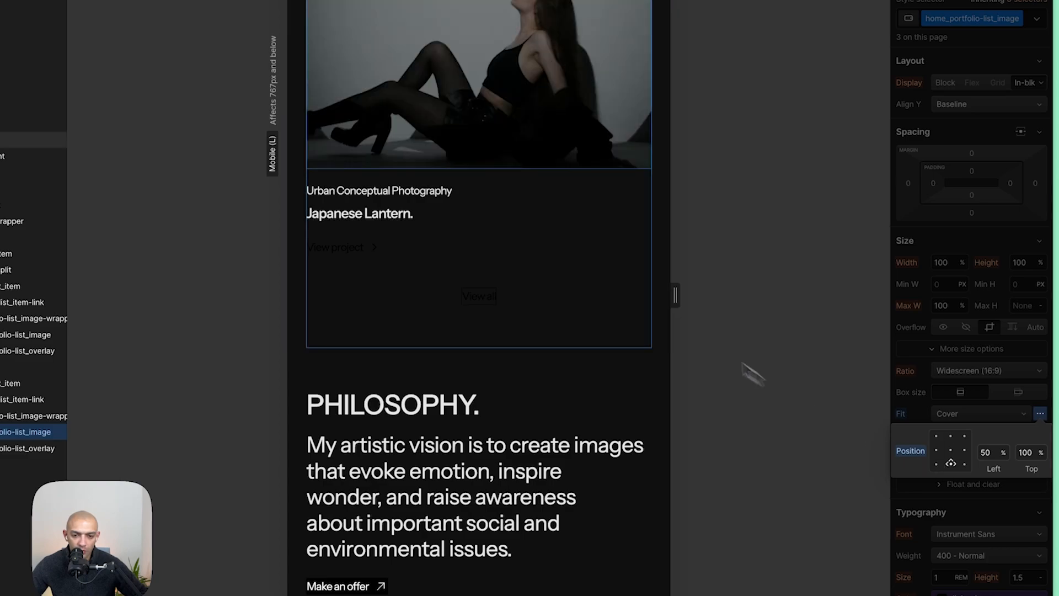
- Compare the portfolio list and philosophy section with the Figma mobile design
{"action": "scroll", "coordinate": [550, 210], "scroll_direction": "up", "scroll_amount": 10}
{"action": "scroll", "coordinate": [550, 210], "scroll_direction": "down", "scroll_amount": 10}
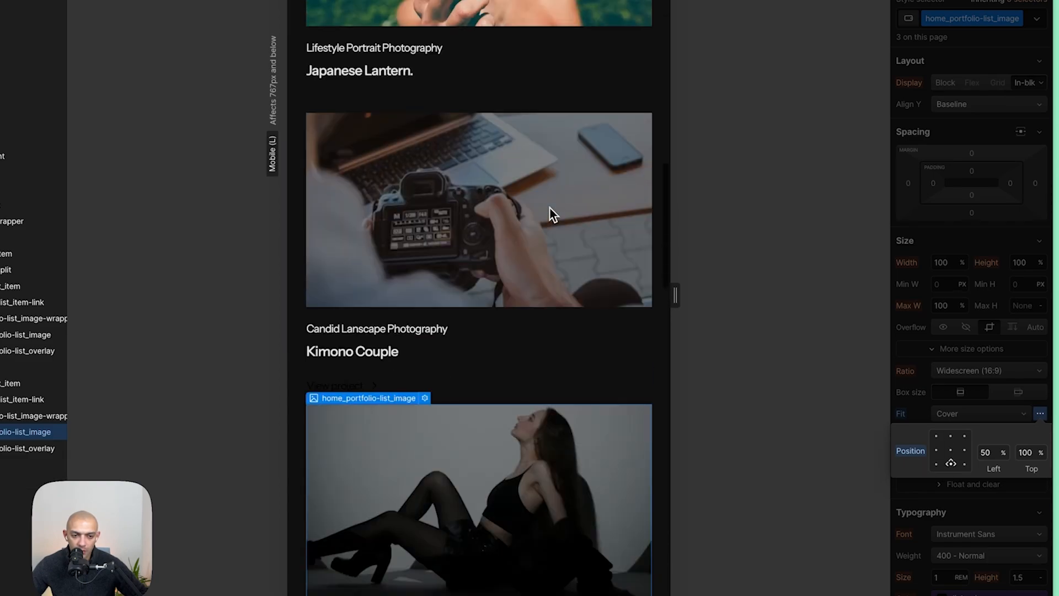
{"action": "left_click", "coordinate": [413, 535]}
{"action": "scroll", "coordinate": [415, 537], "scroll_direction": "down", "scroll_amount": 3}
{"action": "scroll", "coordinate": [434, 521], "scroll_direction": "down", "scroll_amount": 8}
{"action": "scroll", "coordinate": [435, 522], "scroll_direction": "up", "scroll_amount": 3}
{"action": "key", "text": "super+shift+Tab"}
{"action": "left_click", "coordinate": [506, 418]}
{"action": "left_click", "coordinate": [462, 362]}
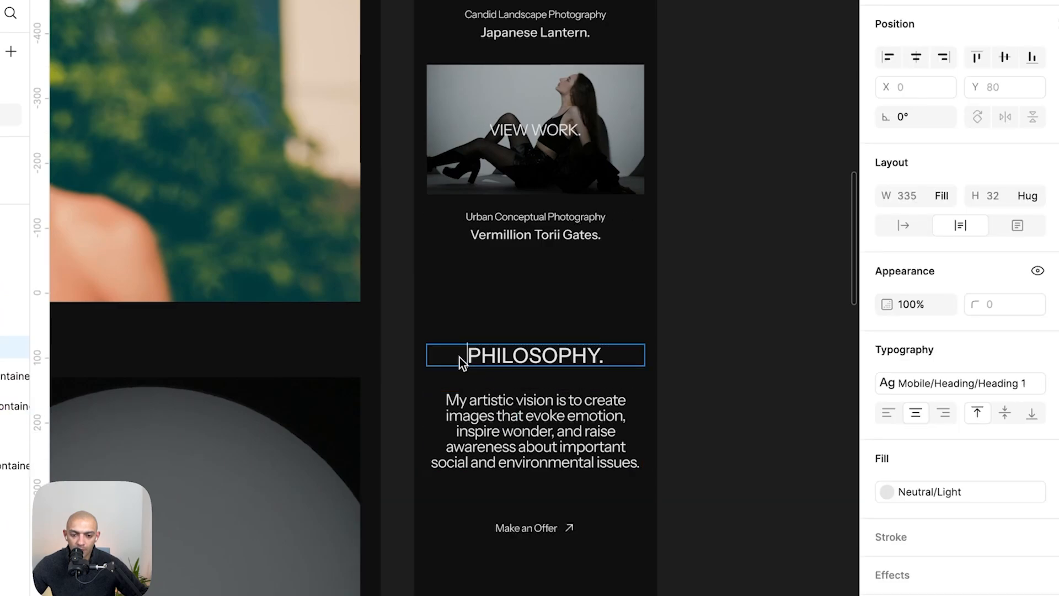
{"action": "left_click", "coordinate": [456, 326]}
{"action": "key", "text": "super+shift+Tab"}
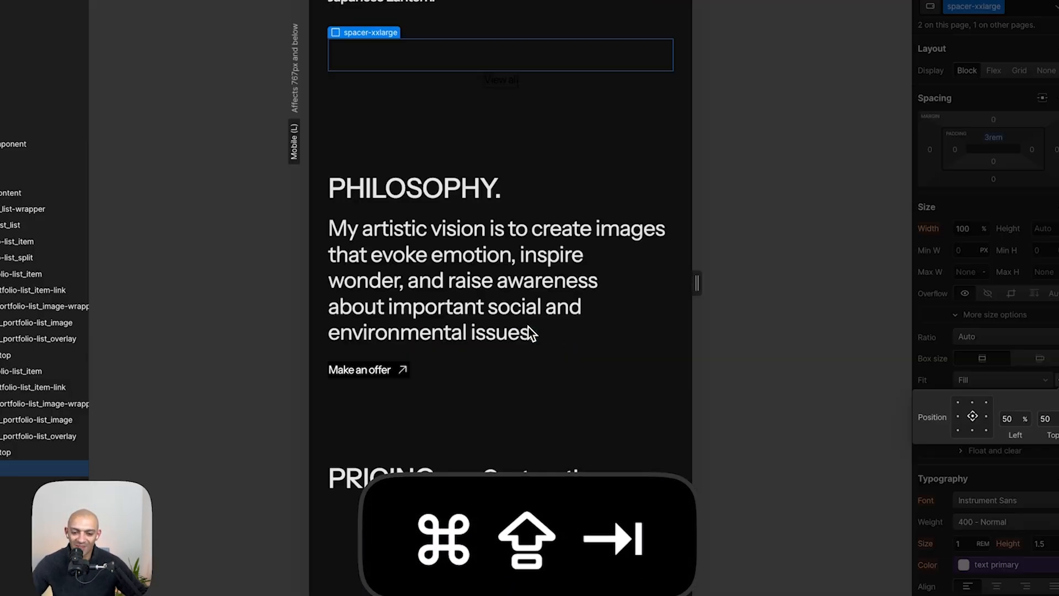
- Delete the View all button group beneath the portfolio list
{"action": "left_click", "coordinate": [480, 389]}
{"action": "key", "text": "shift+Escape"}
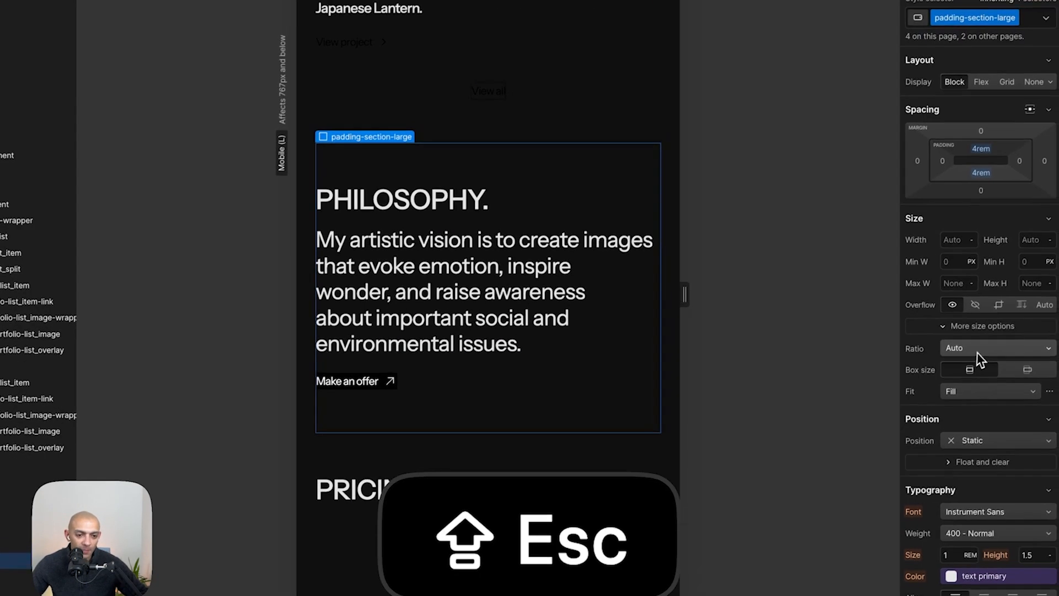
{"action": "key", "text": "super+space"}
{"action": "key", "text": "shift+8"}
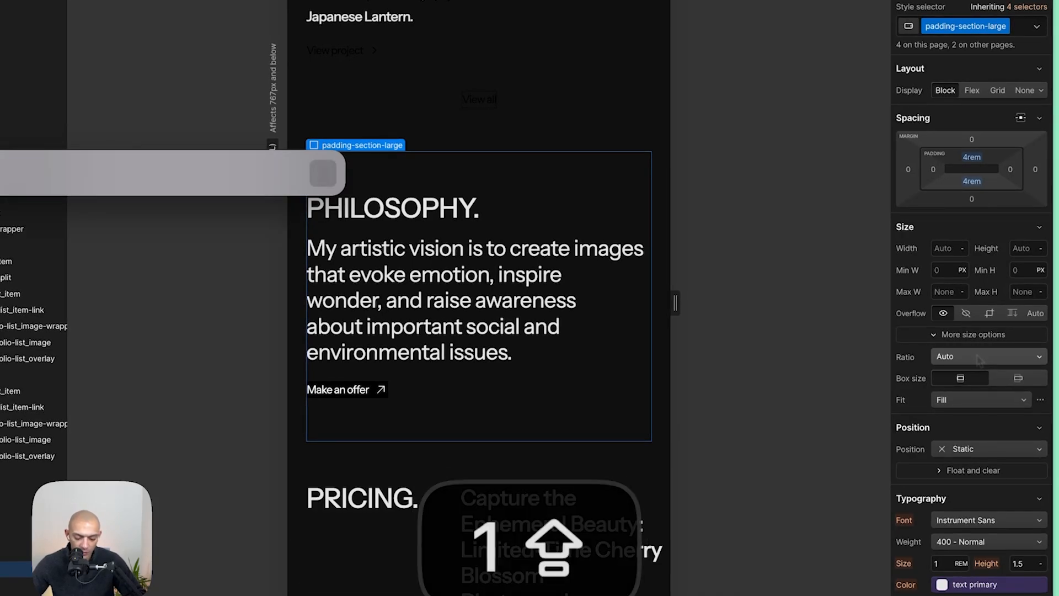
{"action": "left_click", "coordinate": [542, 356]}
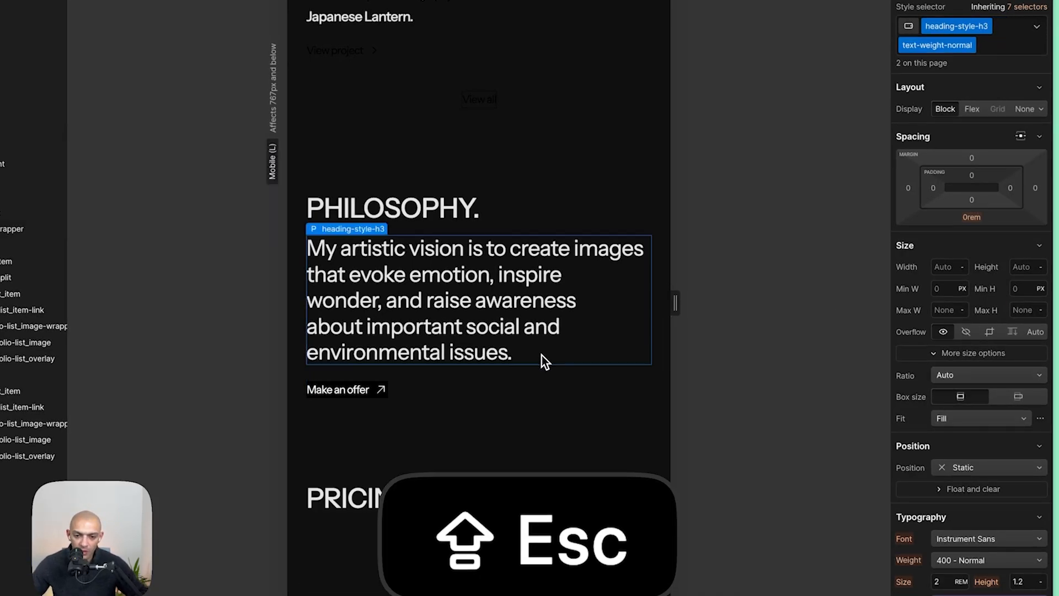
{"action": "left_click", "coordinate": [405, 131]}
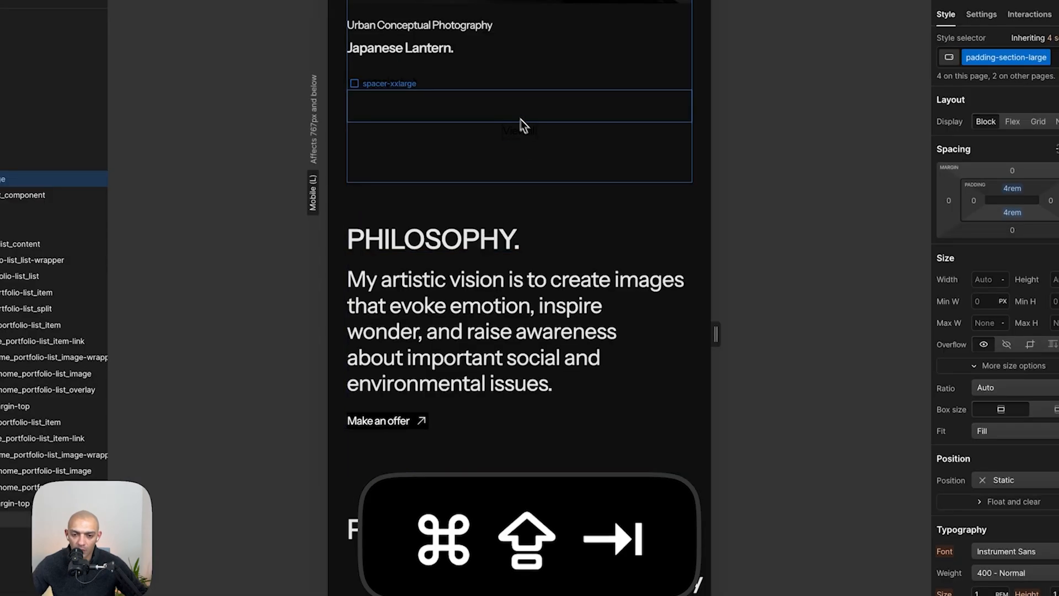
{"action": "key", "text": "super+shift+Tab"}
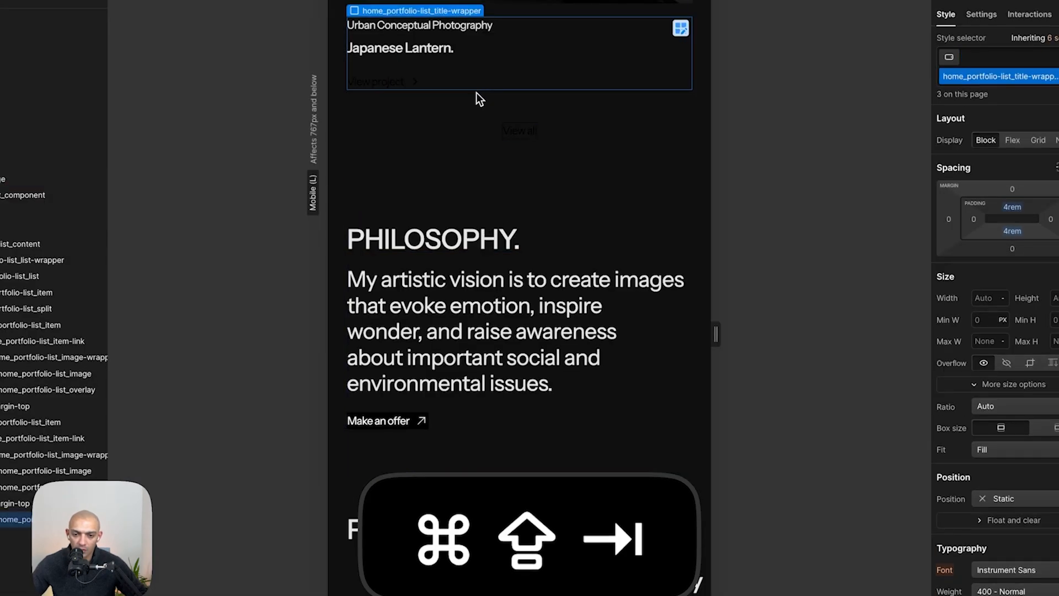
{"action": "left_click", "coordinate": [476, 113]}
{"action": "key", "text": "shift+BackSpace"}
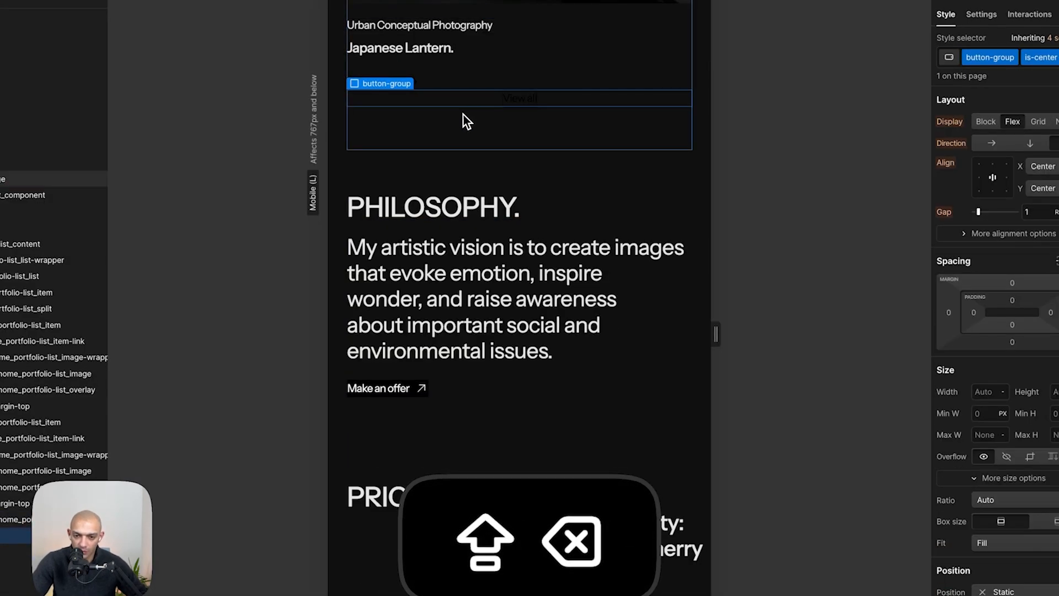
{"action": "key", "text": "shift+BackSpace"}
{"action": "left_click", "coordinate": [478, 118]}
- Compare the philosophy paragraph's typography with the Figma mobile design
{"action": "scroll", "coordinate": [478, 118], "scroll_direction": "up", "scroll_amount": 4}
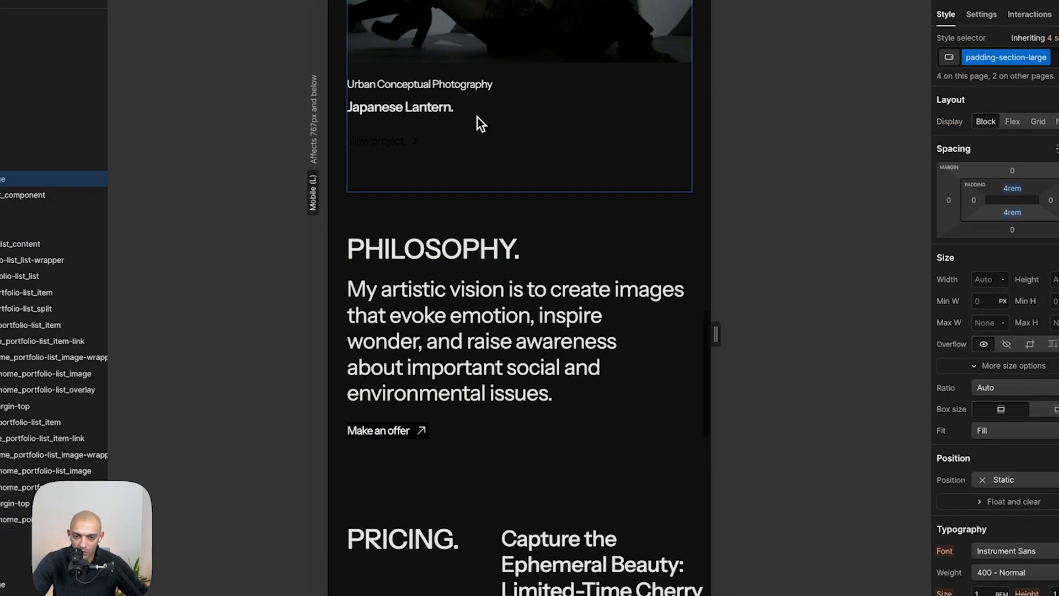
{"action": "key", "text": "super+shift+Tab"}
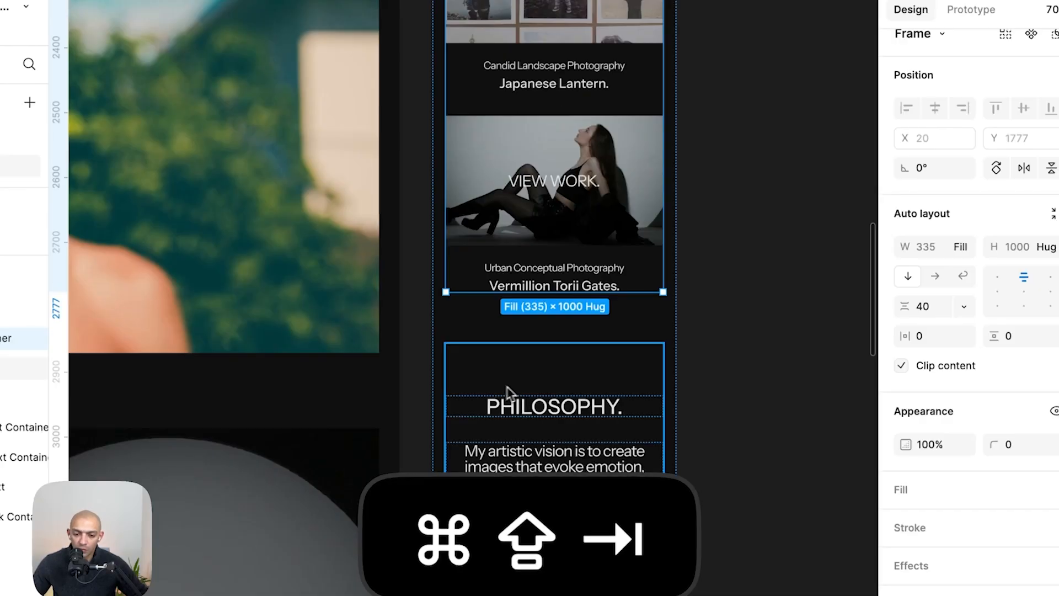
{"action": "left_click", "coordinate": [526, 466]}
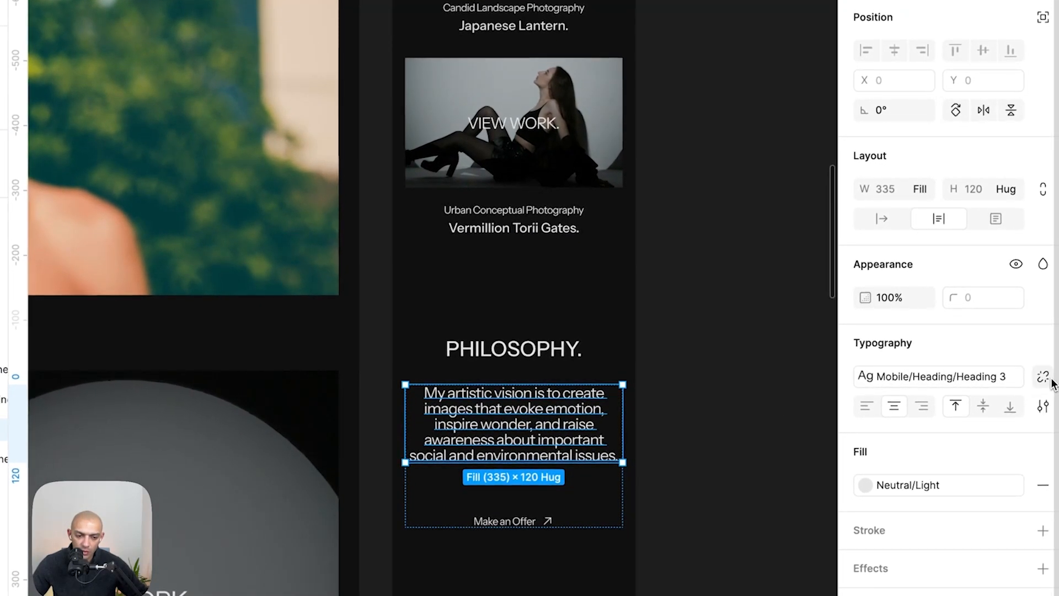
{"action": "left_click", "coordinate": [1043, 377]}
{"action": "key", "text": "super+shift+Tab"}
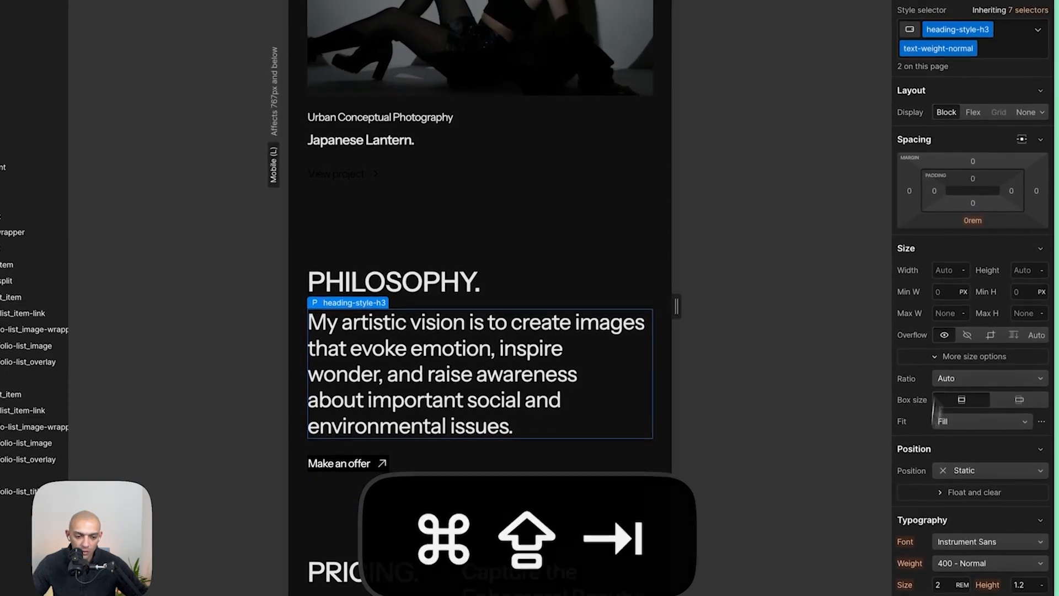
- Set the base heading-style-h3 class font size to 1.5 rem on Mobile (L)
{"action": "left_click", "coordinate": [1030, 11]}
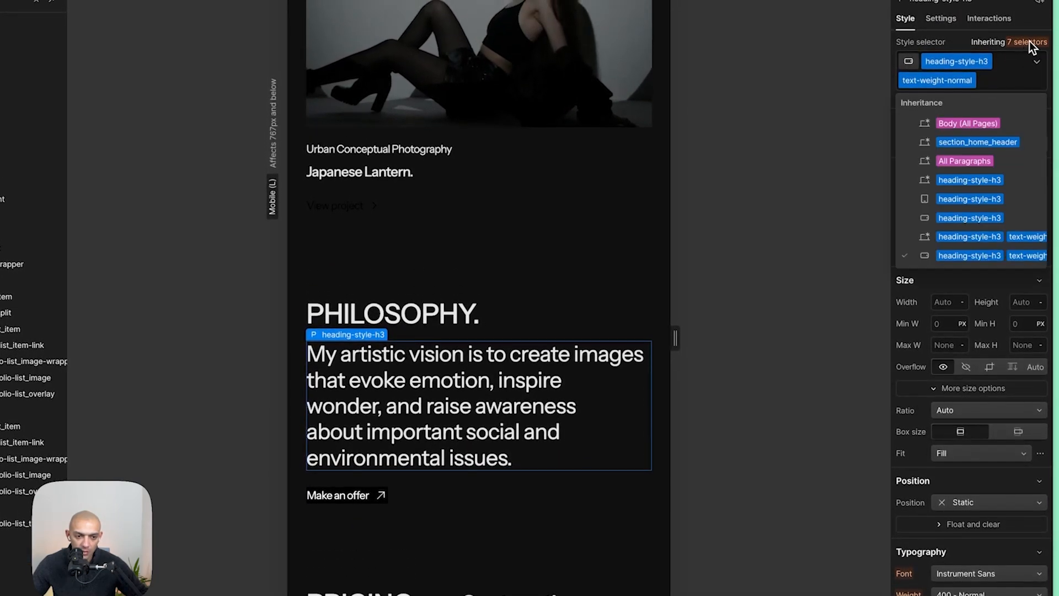
{"action": "left_click", "coordinate": [959, 220]}
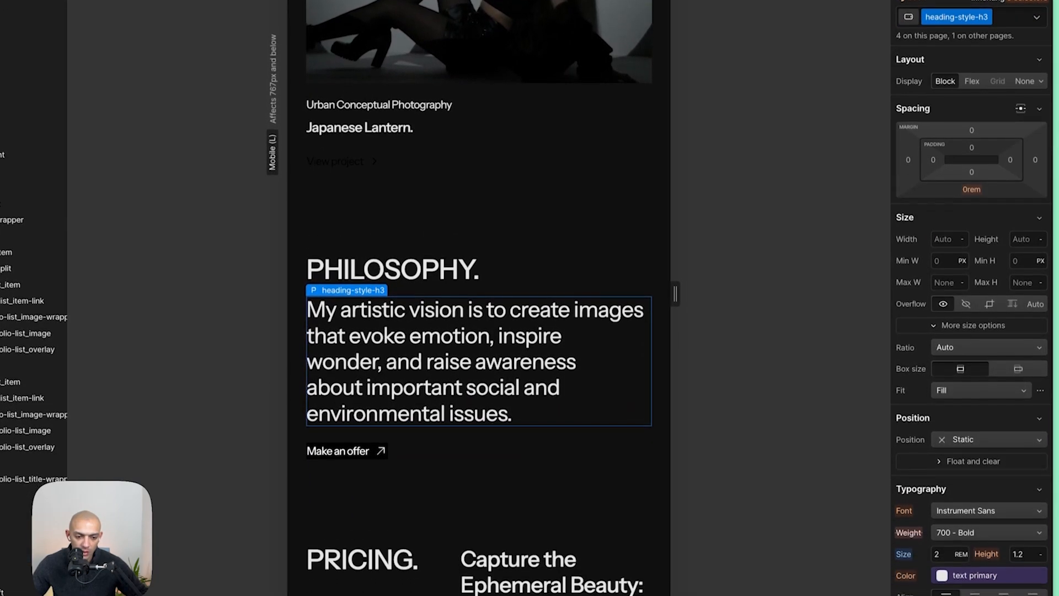
{"action": "left_click", "coordinate": [947, 543]}
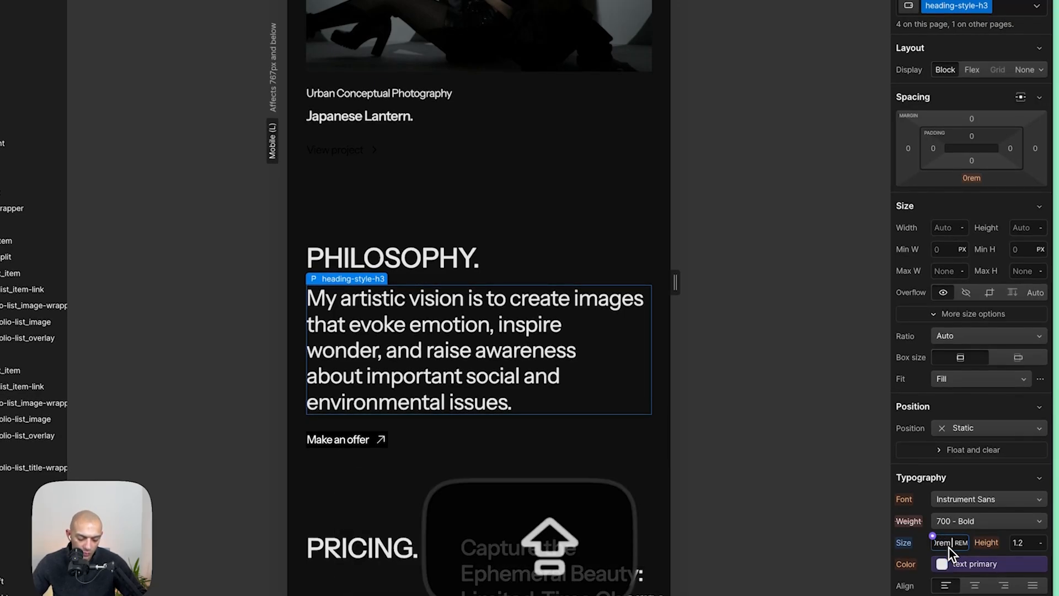
{"action": "type", "text": "1.5"}
{"action": "key", "text": "shift+Escape"}
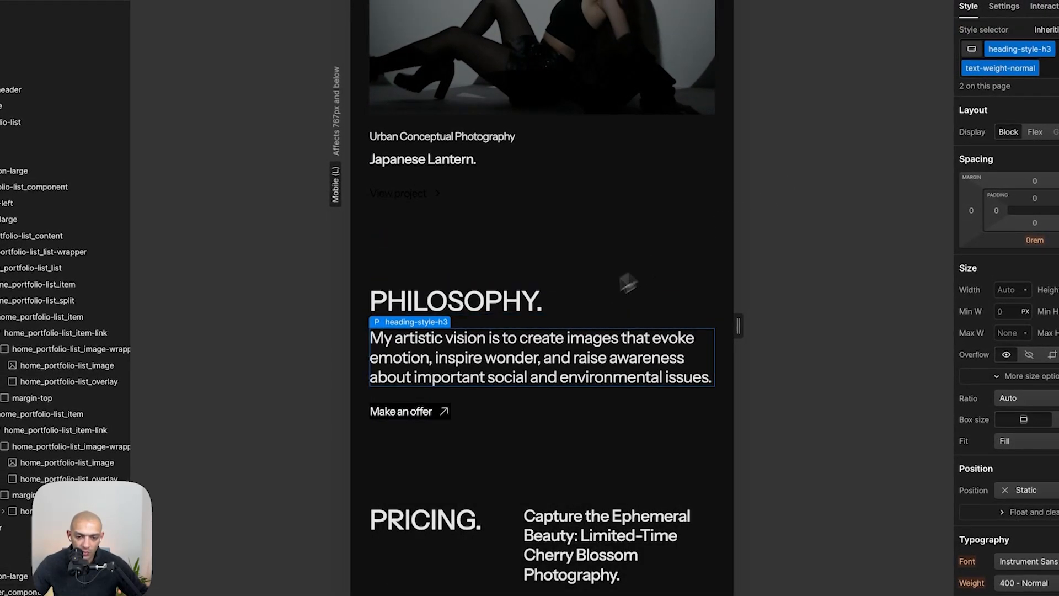
- Center the philosophy content's text and add the is-center combo class to its button group
{"action": "key", "text": "super+shift+Tab"}
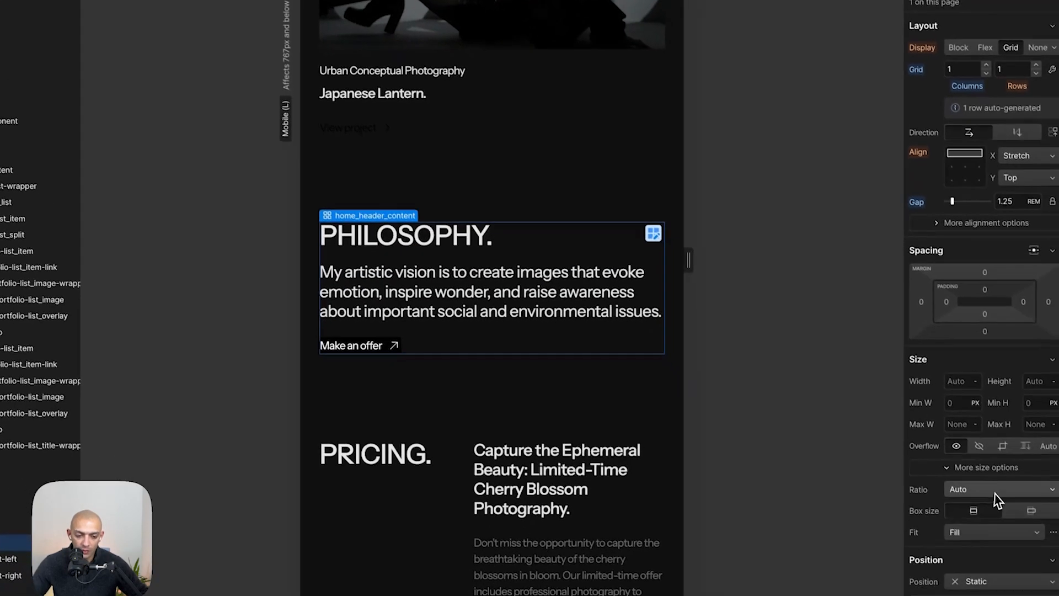
{"action": "scroll", "coordinate": [998, 500], "scroll_direction": "down", "scroll_amount": 5}
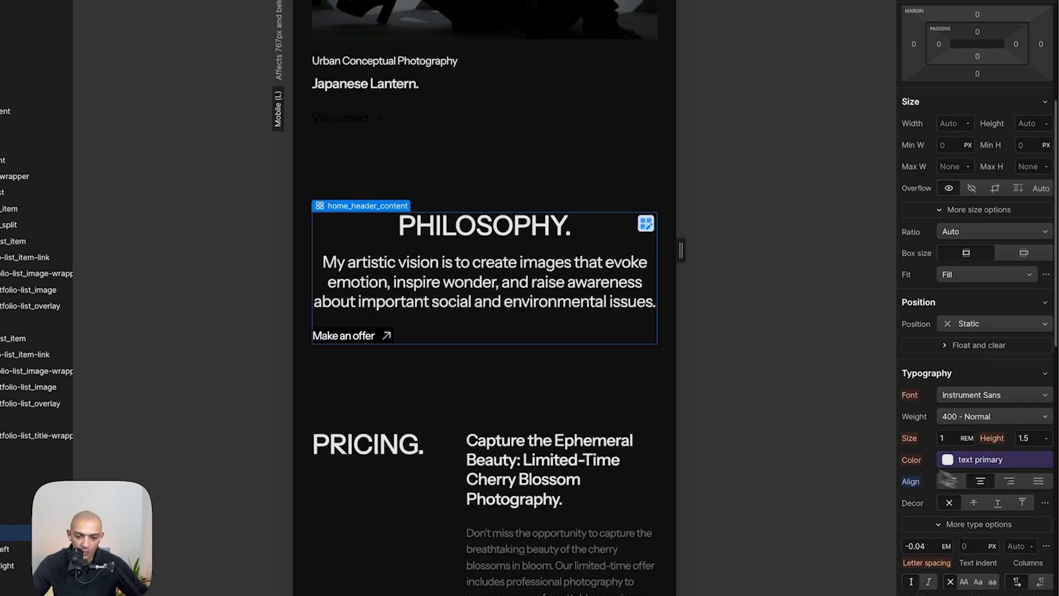
{"action": "left_click", "coordinate": [380, 337]}
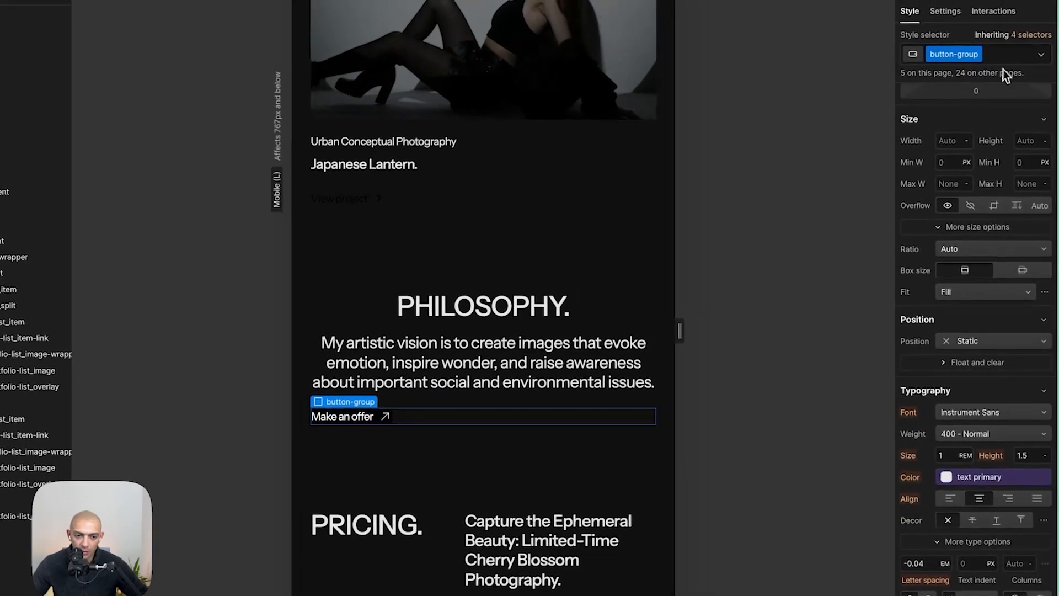
{"action": "left_click", "coordinate": [1002, 54]}
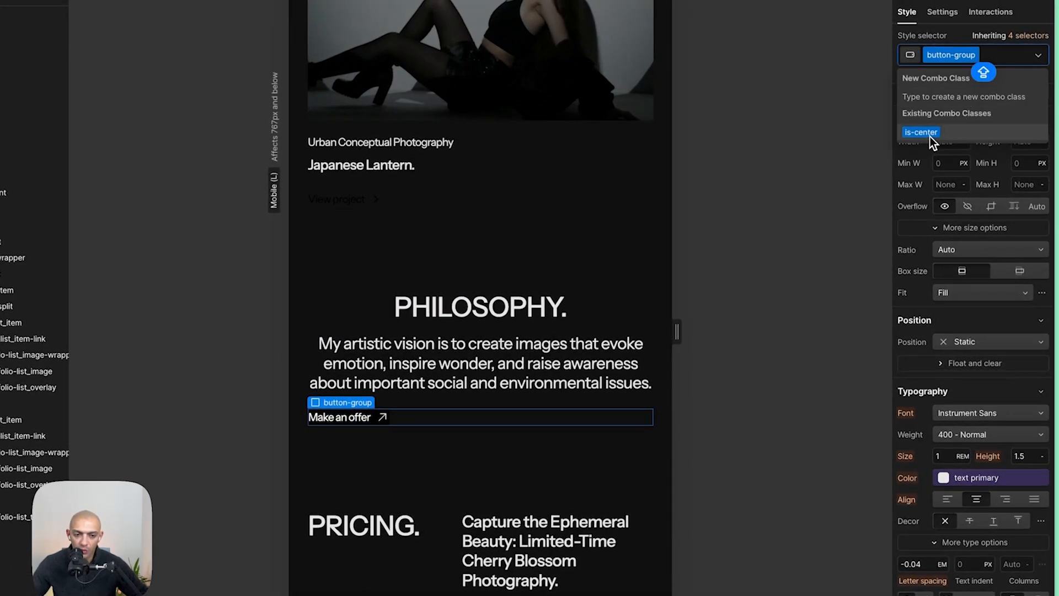
{"action": "left_click", "coordinate": [930, 136]}
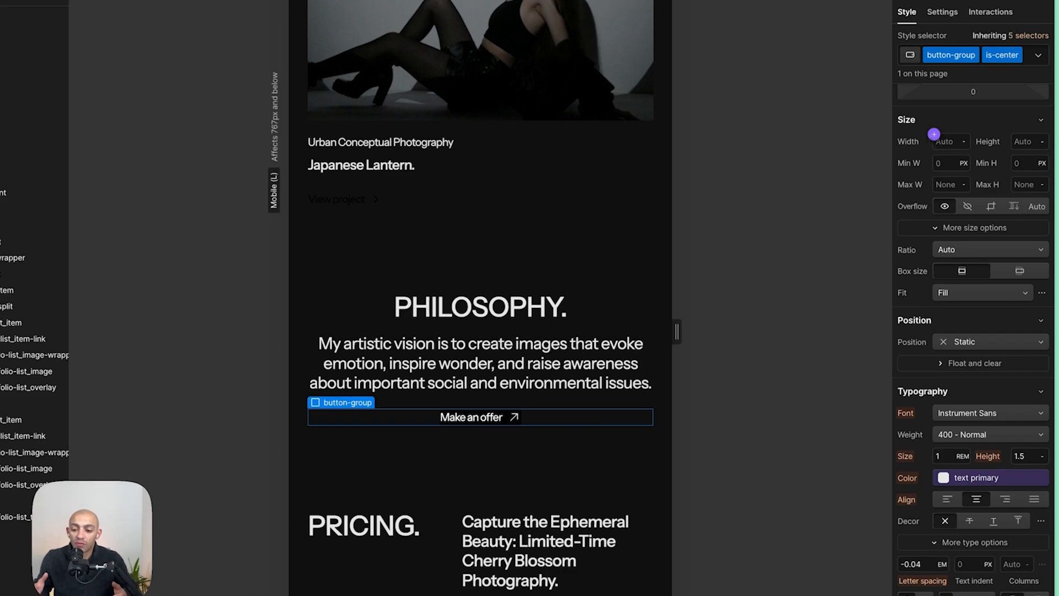
- Set the pricing sticky header's position to Static on mobile
{"action": "left_click", "coordinate": [548, 477]}
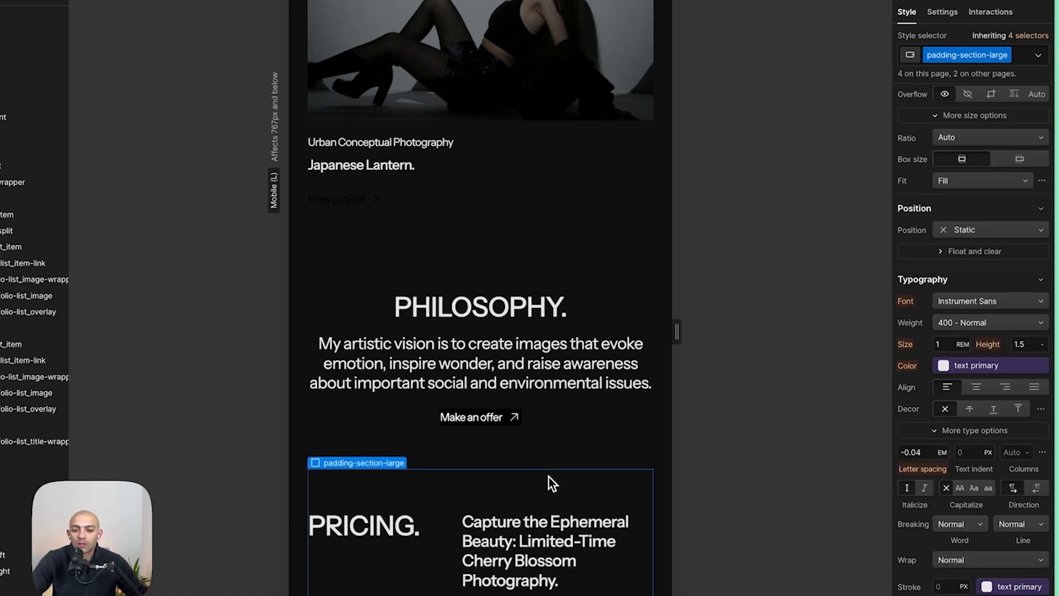
{"action": "scroll", "coordinate": [549, 477], "scroll_direction": "down", "scroll_amount": 3}
{"action": "key", "text": "super+shift+Tab"}
{"action": "scroll", "coordinate": [522, 471], "scroll_direction": "down", "scroll_amount": 5}
{"action": "key", "text": "super+shift+Tab"}
{"action": "left_click", "coordinate": [454, 437]}
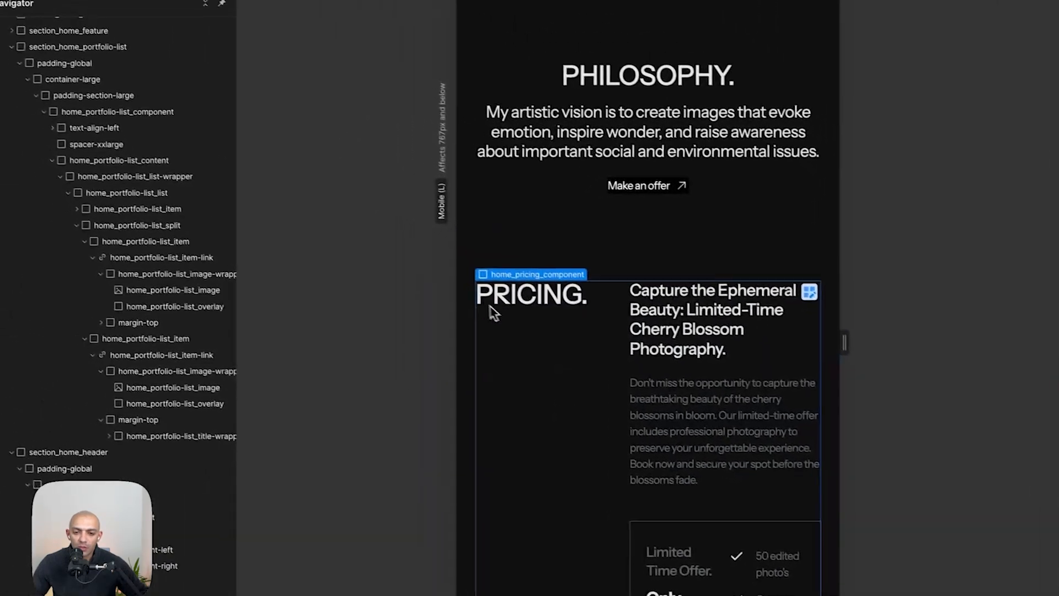
{"action": "left_click", "coordinate": [529, 311]}
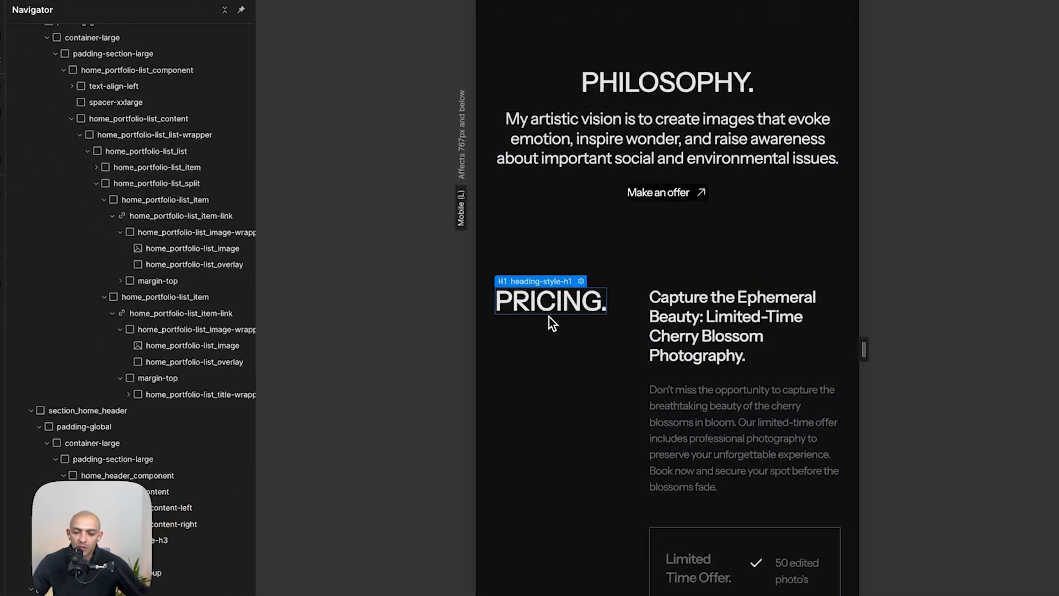
{"action": "key", "text": "alt+shift+z"}
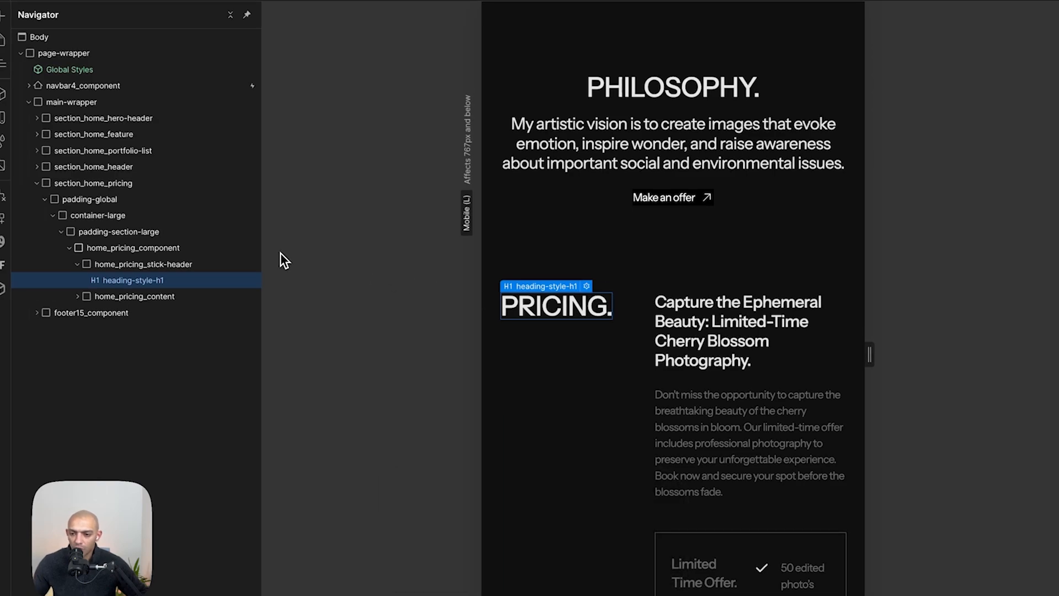
{"action": "left_click", "coordinate": [177, 265]}
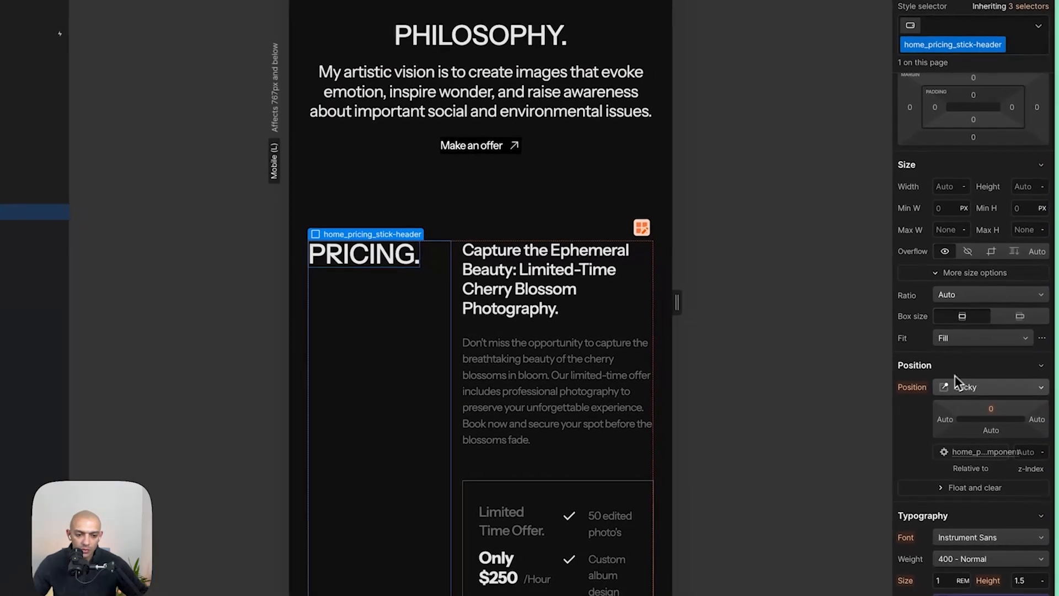
{"action": "left_click", "coordinate": [981, 393]}
{"action": "left_click", "coordinate": [985, 321]}
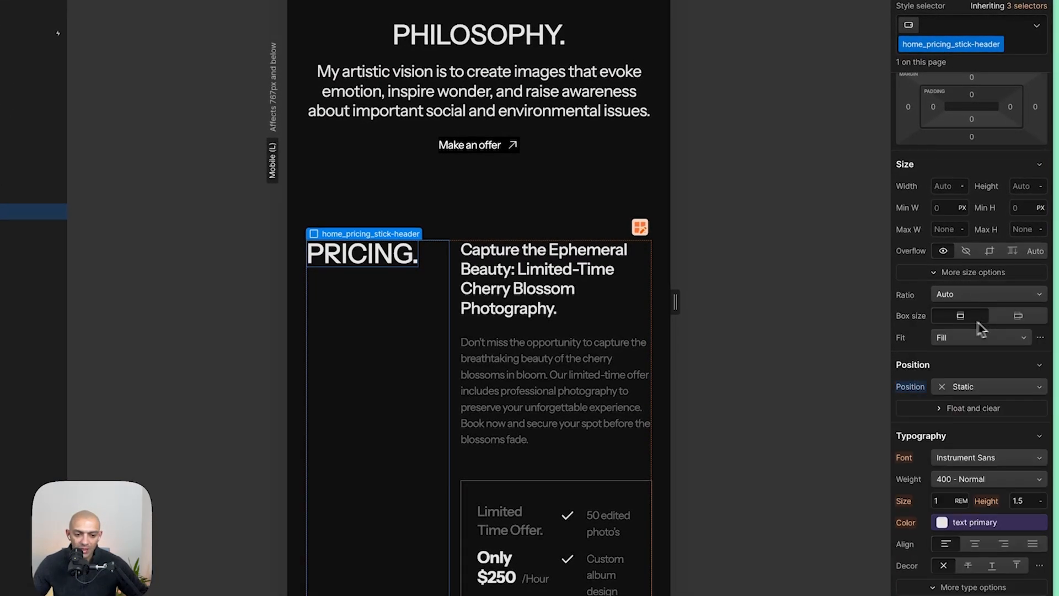
- Set the pricing component's grid to one column with items centered horizontally
{"action": "left_click", "coordinate": [113, 234]}
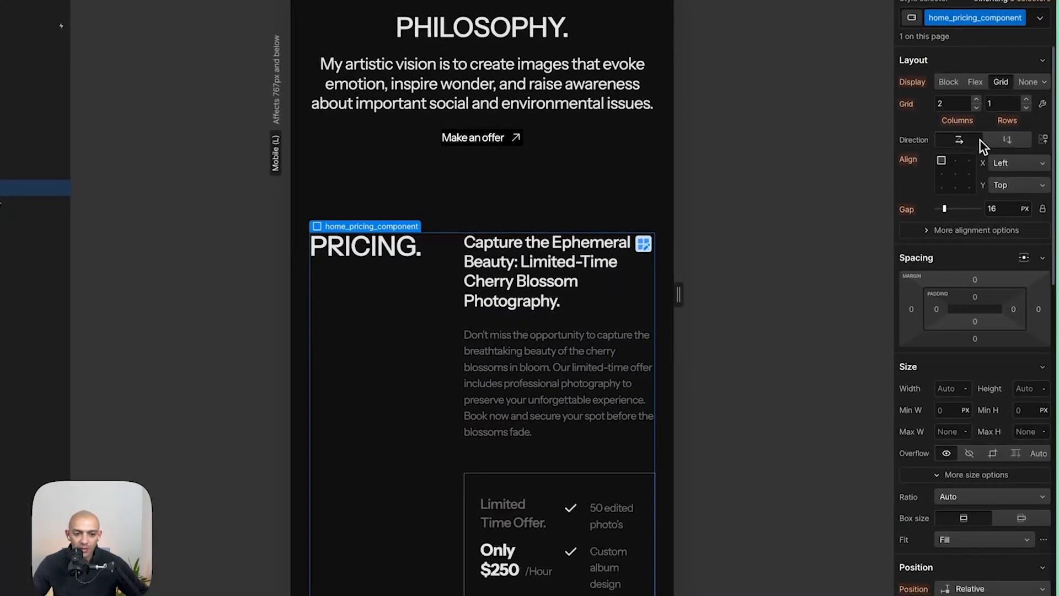
{"action": "left_click", "coordinate": [977, 109]}
{"action": "key", "text": "super+shift+Tab"}
{"action": "key", "text": "super+shift+Tab"}
{"action": "left_click", "coordinate": [961, 188]}
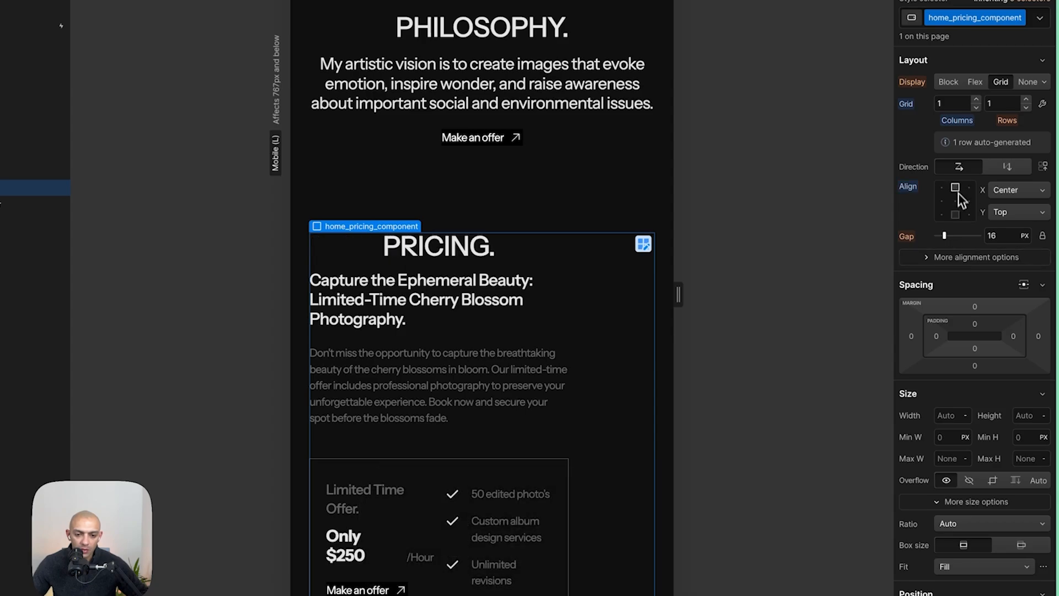
- Center the pricing component's text alignment and switch its display to Flex
{"action": "scroll", "coordinate": [976, 398], "scroll_direction": "down", "scroll_amount": 5}
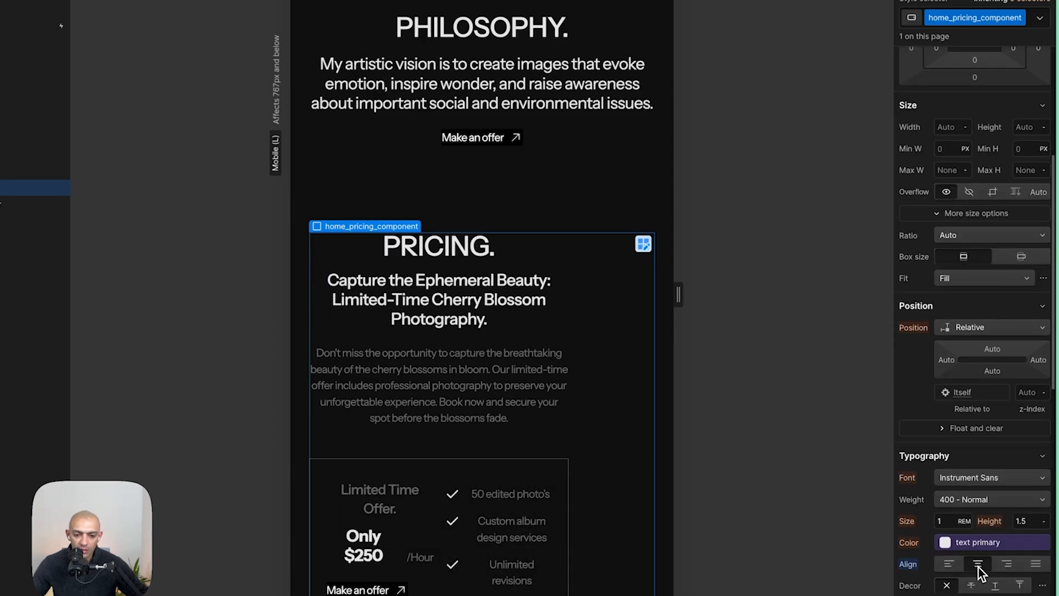
{"action": "left_click", "coordinate": [978, 565]}
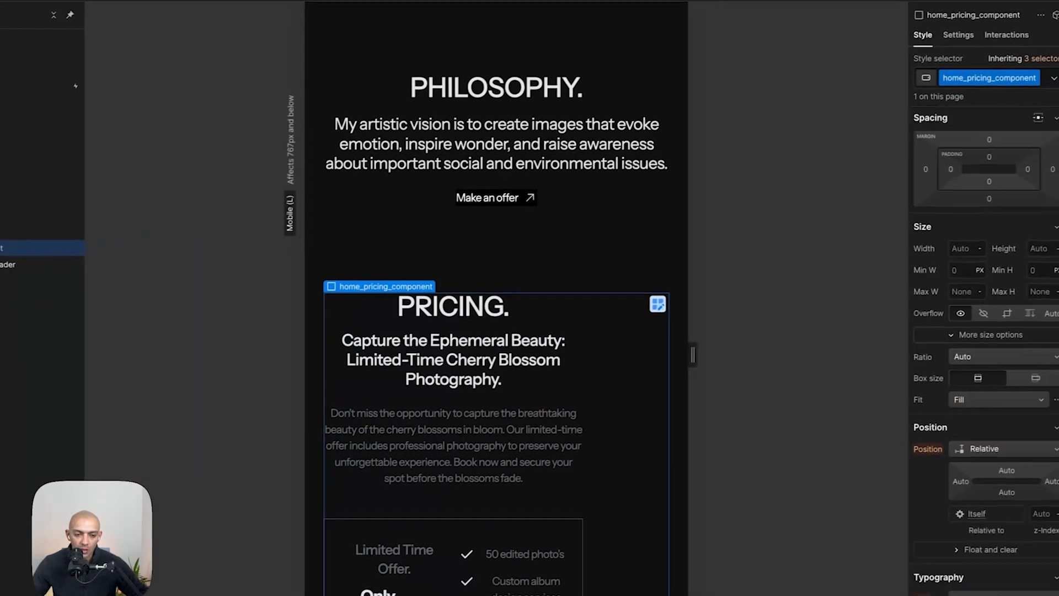
{"action": "scroll", "coordinate": [1023, 162], "scroll_direction": "up", "scroll_amount": 5}
{"action": "left_click", "coordinate": [974, 145]}
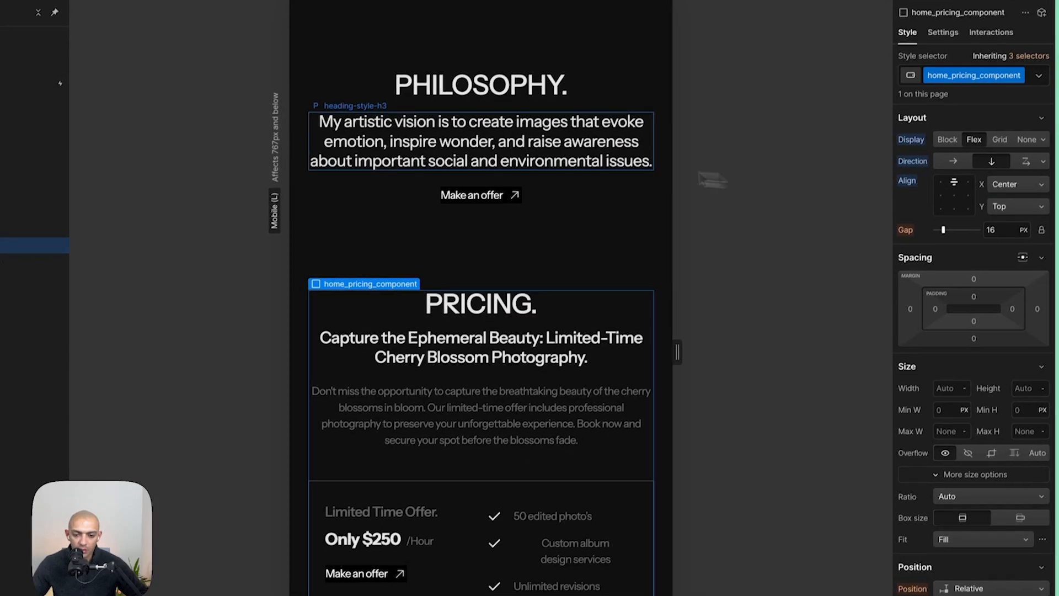
- Compare the pricing subheading's typography with the Figma mobile design
{"action": "left_click", "coordinate": [458, 232]}
{"action": "scroll", "coordinate": [483, 226], "scroll_direction": "down", "scroll_amount": 2}
{"action": "key", "text": "super+shift+Tab"}
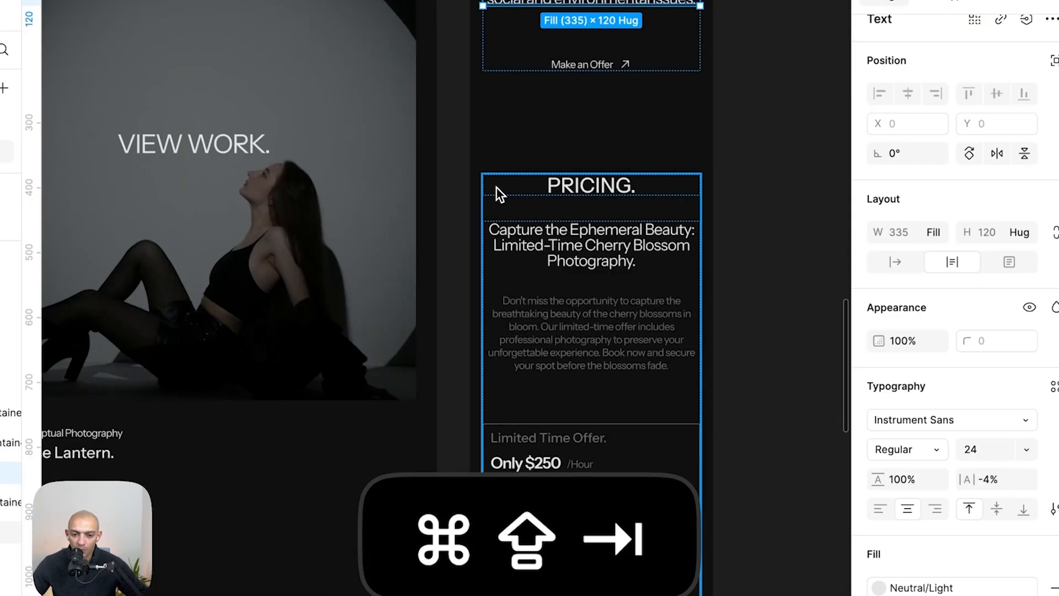
{"action": "left_click", "coordinate": [607, 271]}
{"action": "left_click", "coordinate": [1049, 407]}
{"action": "left_click", "coordinate": [1043, 395]}
{"action": "key", "text": "super+shift+Tab"}
- Set the pricing plan card's grid to a single column
{"action": "left_click", "coordinate": [499, 204]}
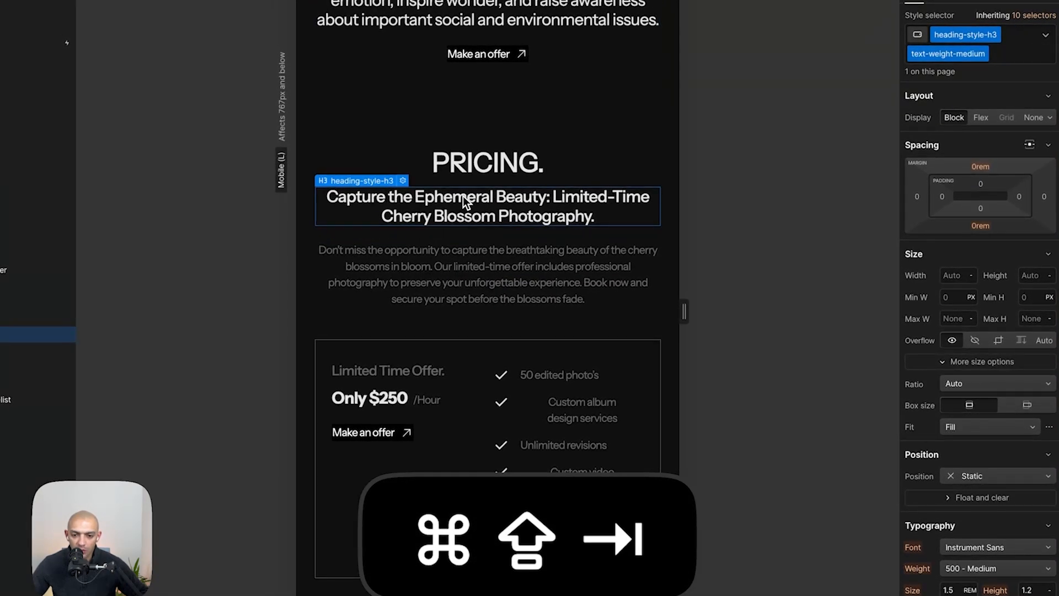
{"action": "scroll", "coordinate": [499, 395], "scroll_direction": "down", "scroll_amount": 2}
{"action": "key", "text": "super+shift+Tab"}
{"action": "key", "text": "super+shift+Tab"}
{"action": "left_click", "coordinate": [472, 401]}
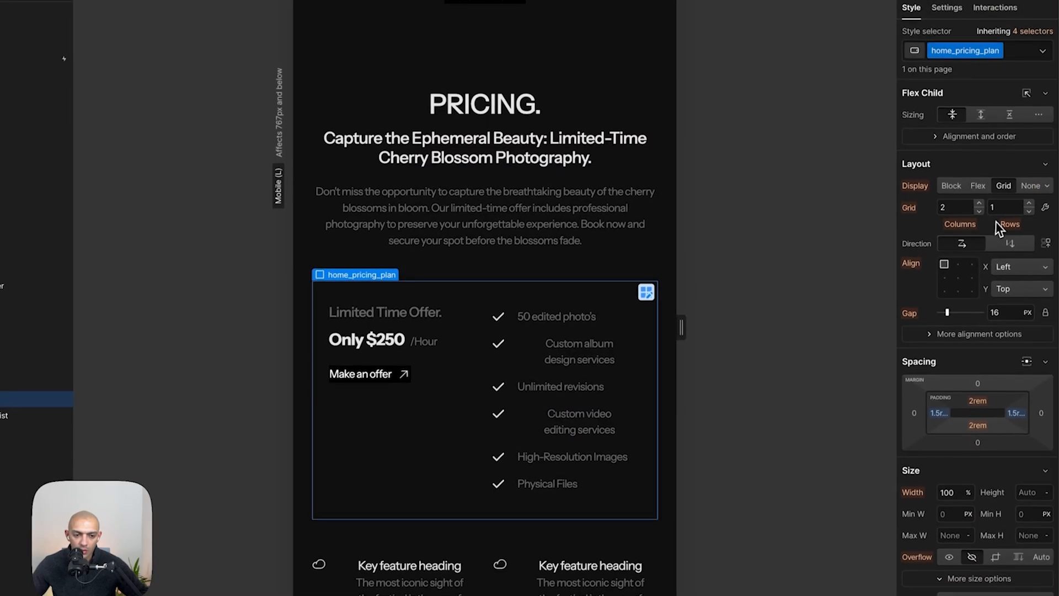
{"action": "left_click", "coordinate": [982, 196]}
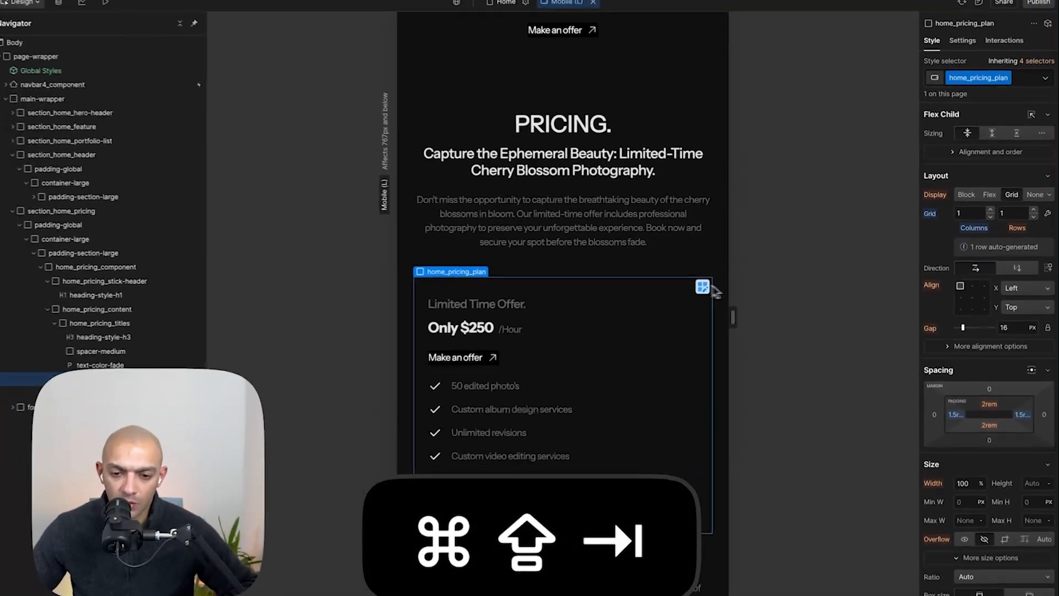
- Set the pricing feature list grid to a single column
{"action": "key", "text": "super+shift+Tab"}
{"action": "scroll", "coordinate": [692, 284], "scroll_direction": "down", "scroll_amount": 6}
{"action": "key", "text": "super+shift+Tab"}
{"action": "key", "text": "super+shift+Tab"}
{"action": "key", "text": "super+shift+Tab"}
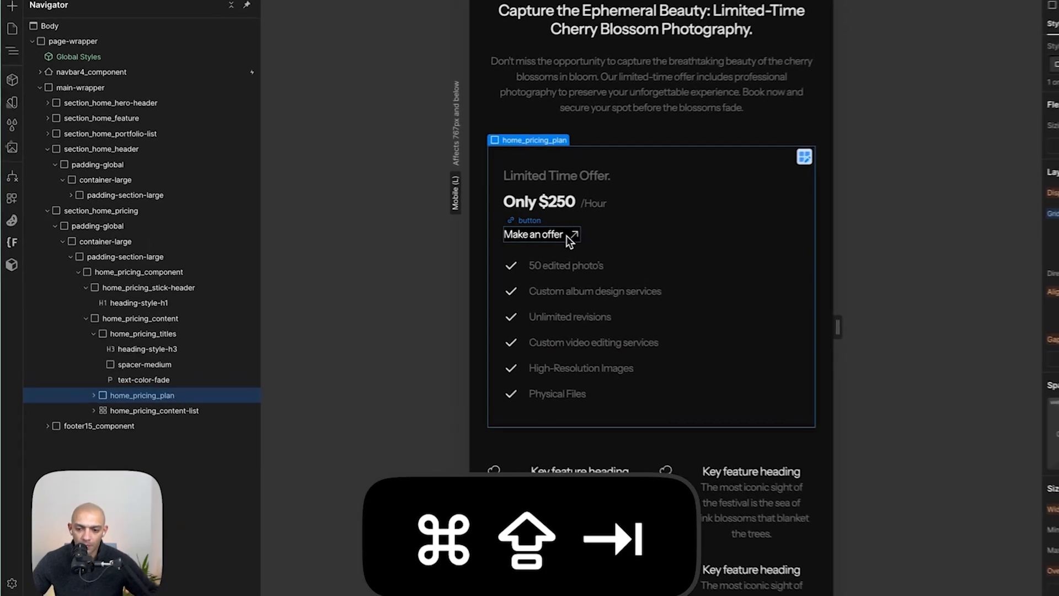
{"action": "key", "text": "super+shift+Tab"}
{"action": "scroll", "coordinate": [632, 336], "scroll_direction": "down", "scroll_amount": 8}
{"action": "key", "text": "super+shift+Tab"}
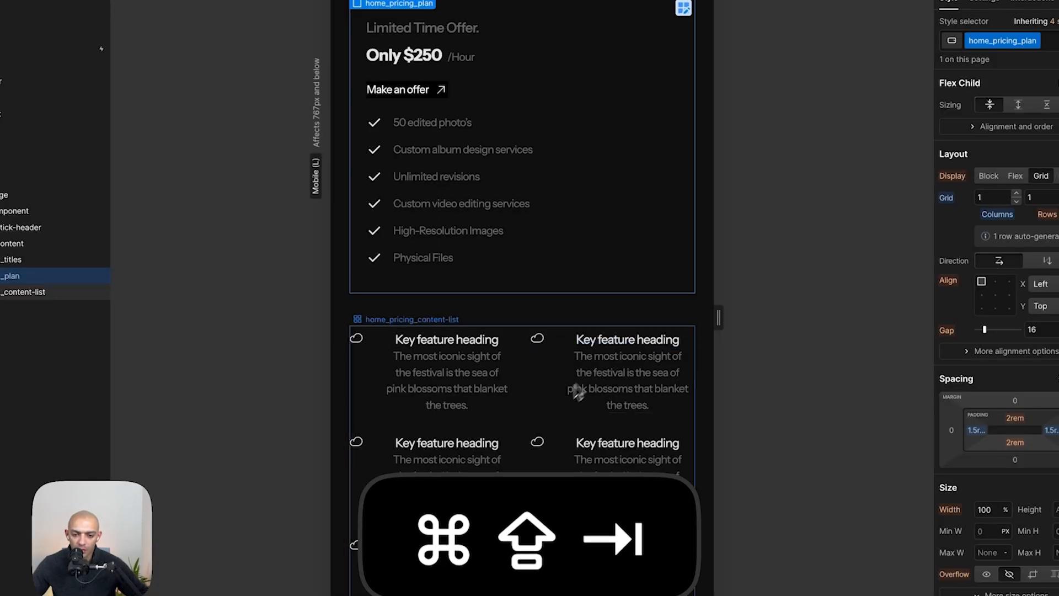
{"action": "left_click", "coordinate": [1017, 202]}
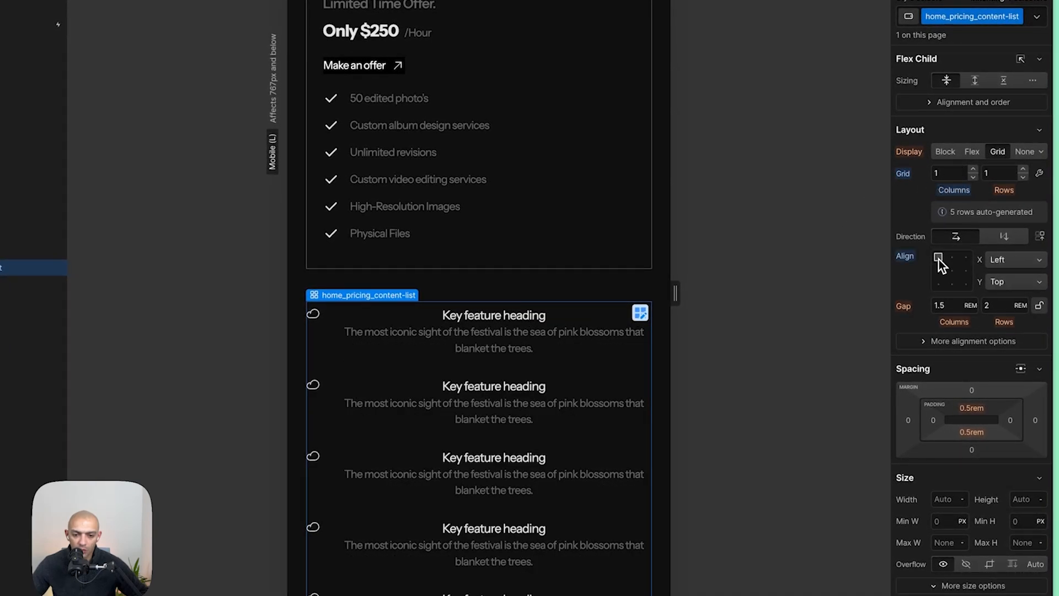
- Left-align the text of the pricing feature list
{"action": "scroll", "coordinate": [952, 552], "scroll_direction": "down", "scroll_amount": 4}
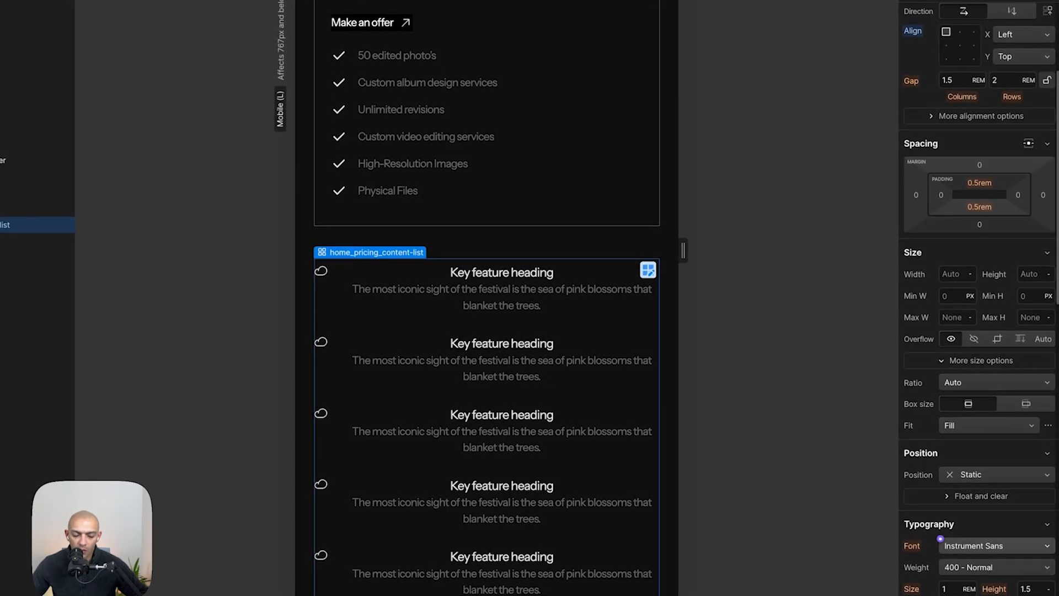
{"action": "scroll", "coordinate": [952, 546], "scroll_direction": "down", "scroll_amount": 2}
{"action": "left_click", "coordinate": [964, 545]}
{"action": "key", "text": "super+shift+Tab"}
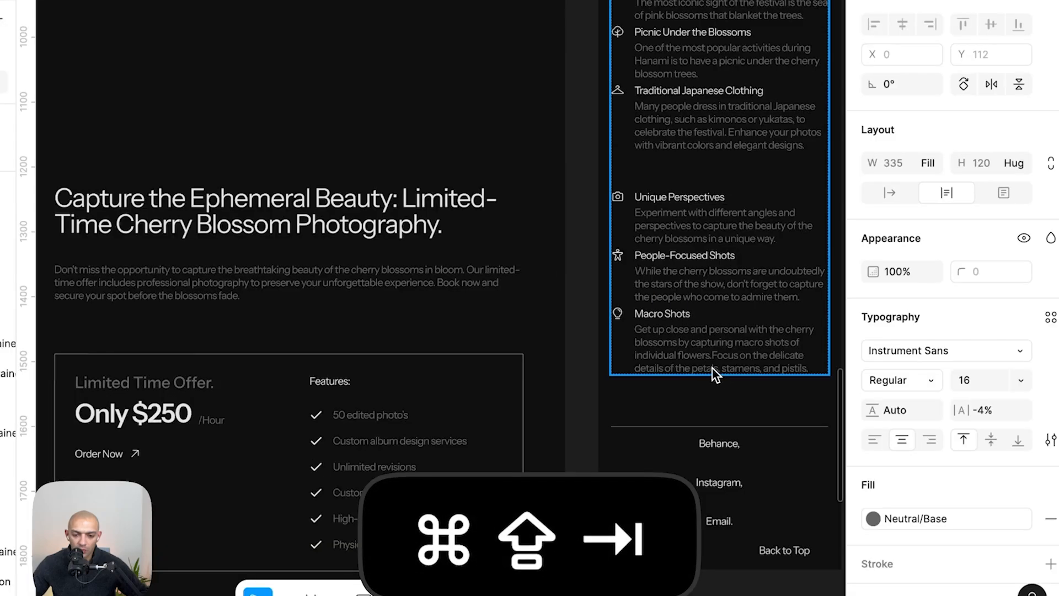
- Select the footer's bottom wrapper and center its items horizontally
{"action": "scroll", "coordinate": [620, 312], "scroll_direction": "down", "scroll_amount": 5}
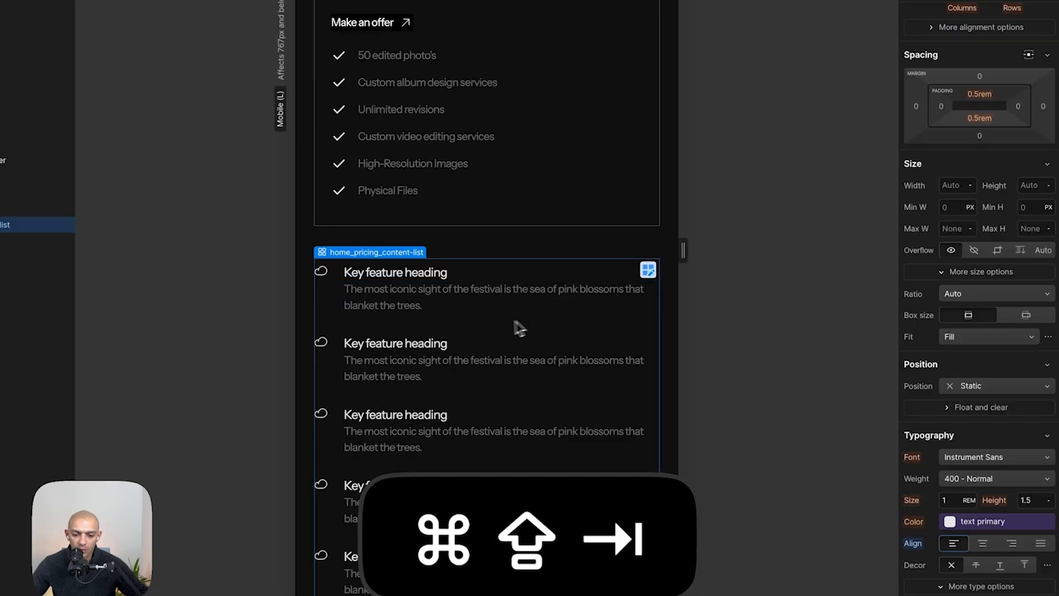
{"action": "scroll", "coordinate": [497, 332], "scroll_direction": "down", "scroll_amount": 5}
{"action": "left_click", "coordinate": [425, 417]}
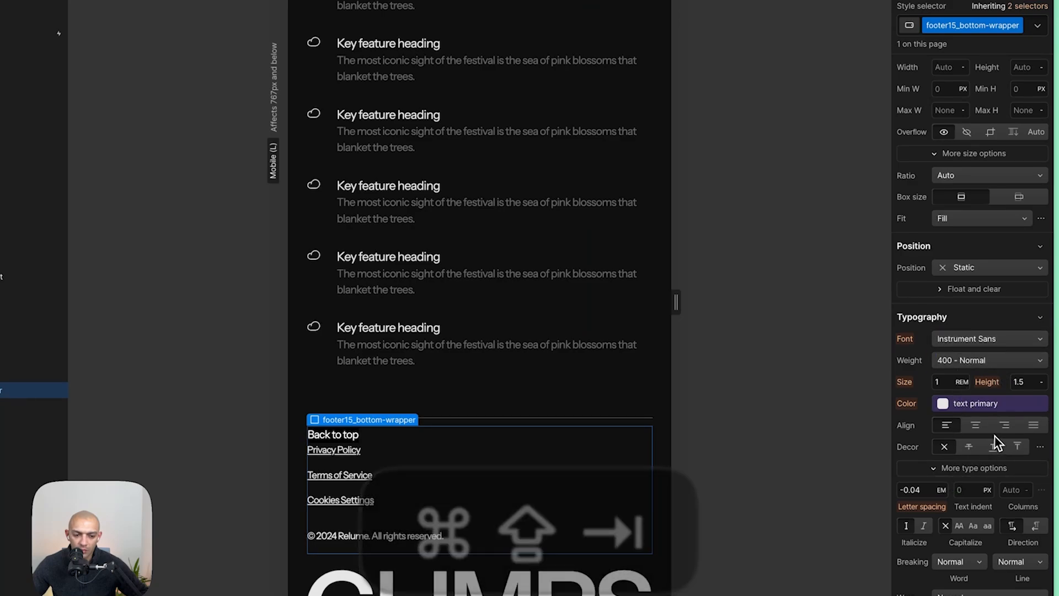
{"action": "scroll", "coordinate": [1003, 220], "scroll_direction": "up", "scroll_amount": 5}
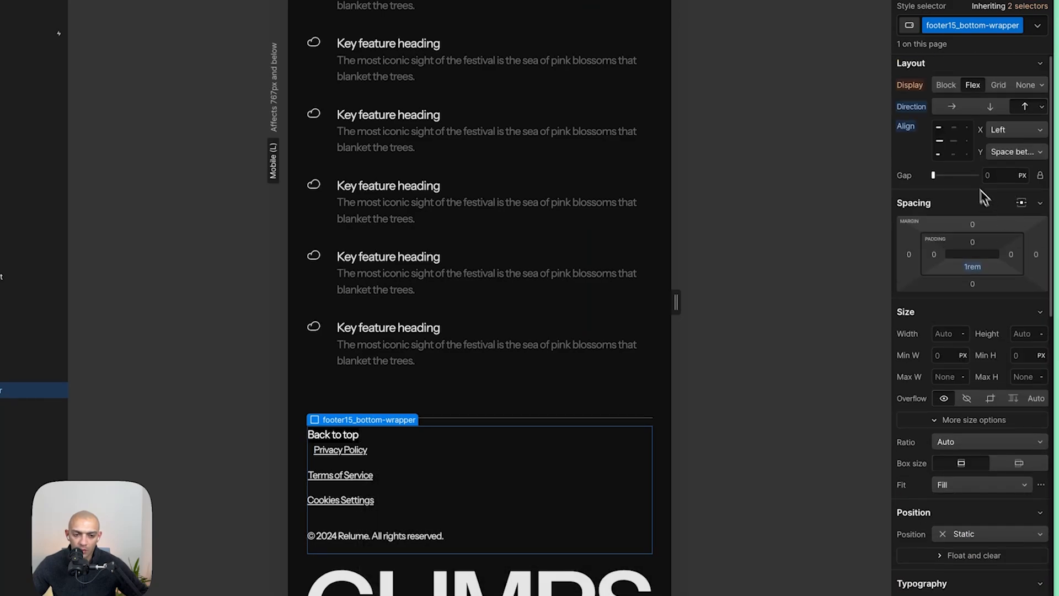
{"action": "left_click", "coordinate": [959, 146]}
- Compare the footer's bottom row with the Figma design and inspect the bottom wrapper's child elements
{"action": "key", "text": "super+shift+Tab"}
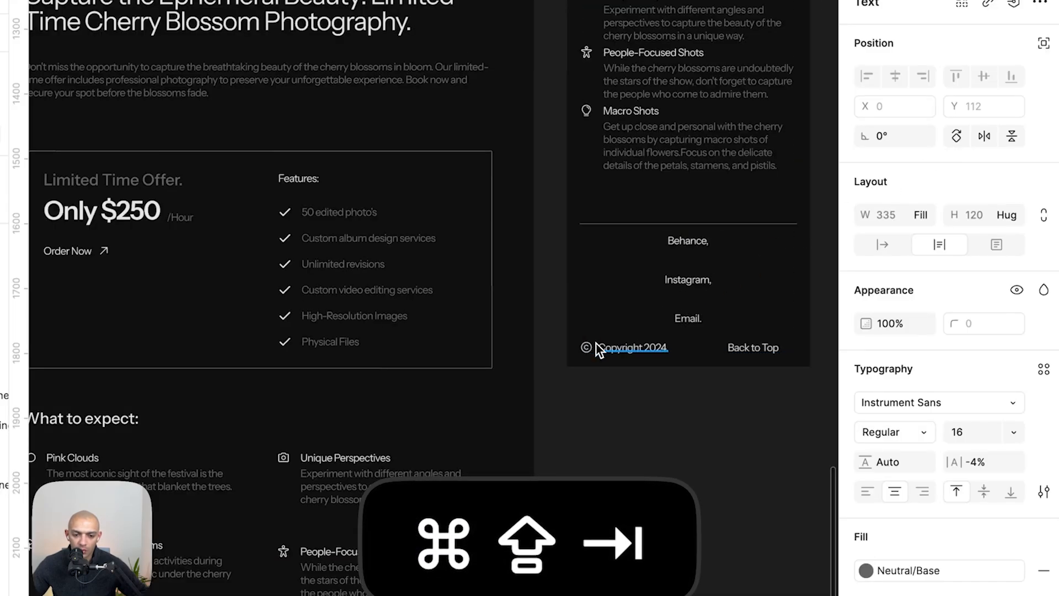
{"action": "key", "text": "super+shift+Tab"}
{"action": "left_click", "coordinate": [484, 438]}
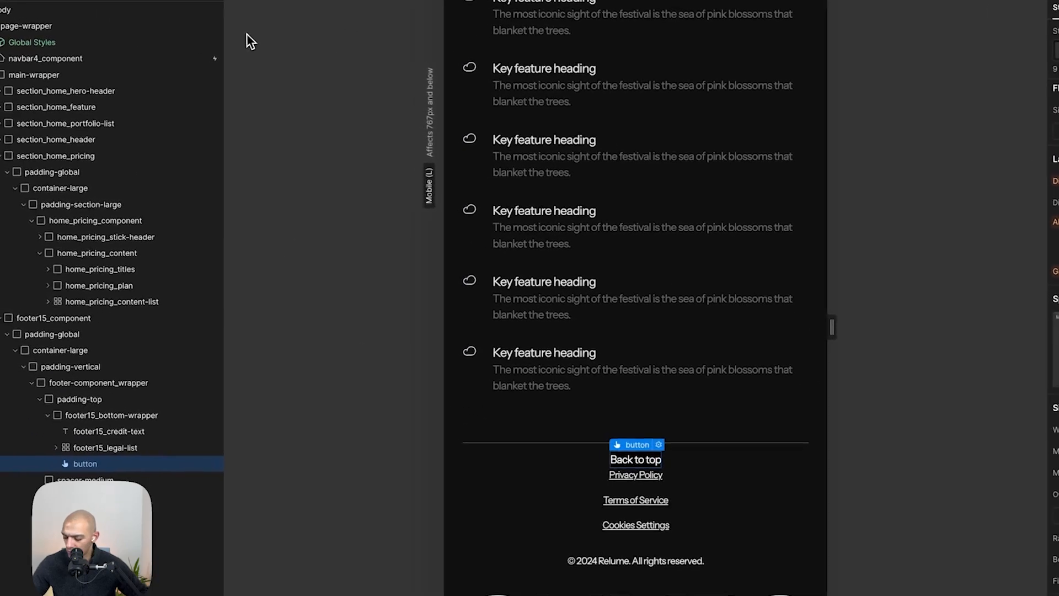
{"action": "key", "text": "alt+shift+z"}
{"action": "left_click", "coordinate": [754, 538]}
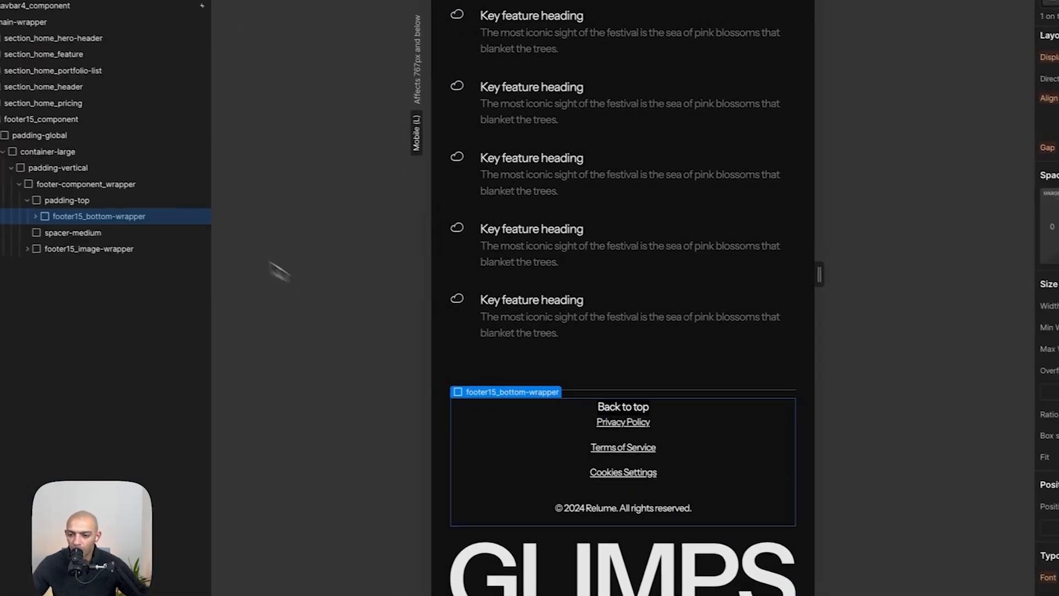
{"action": "left_click", "coordinate": [94, 250]}
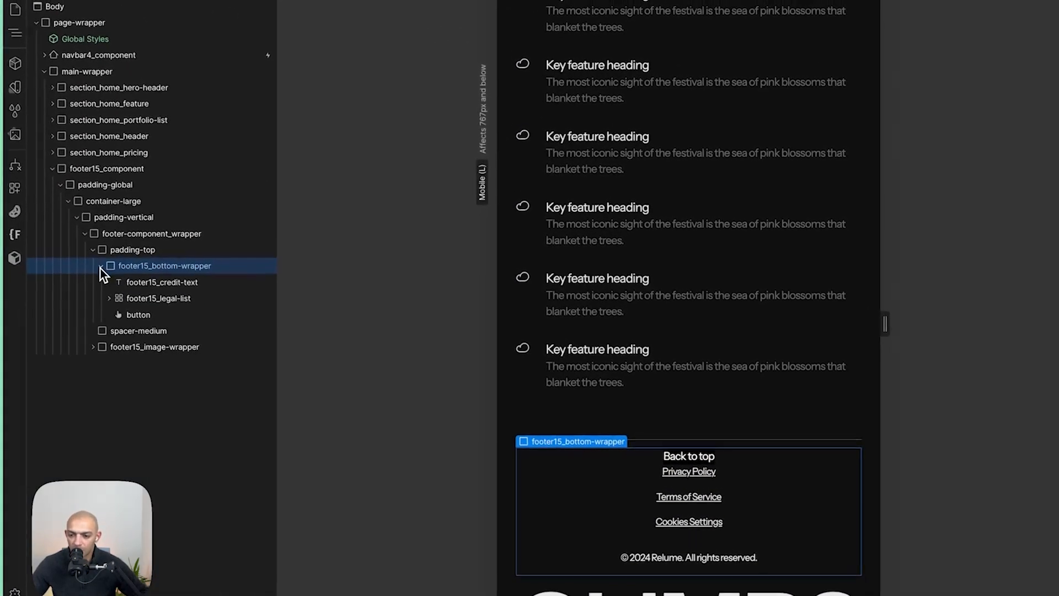
{"action": "left_click", "coordinate": [138, 306]}
{"action": "left_click", "coordinate": [133, 317]}
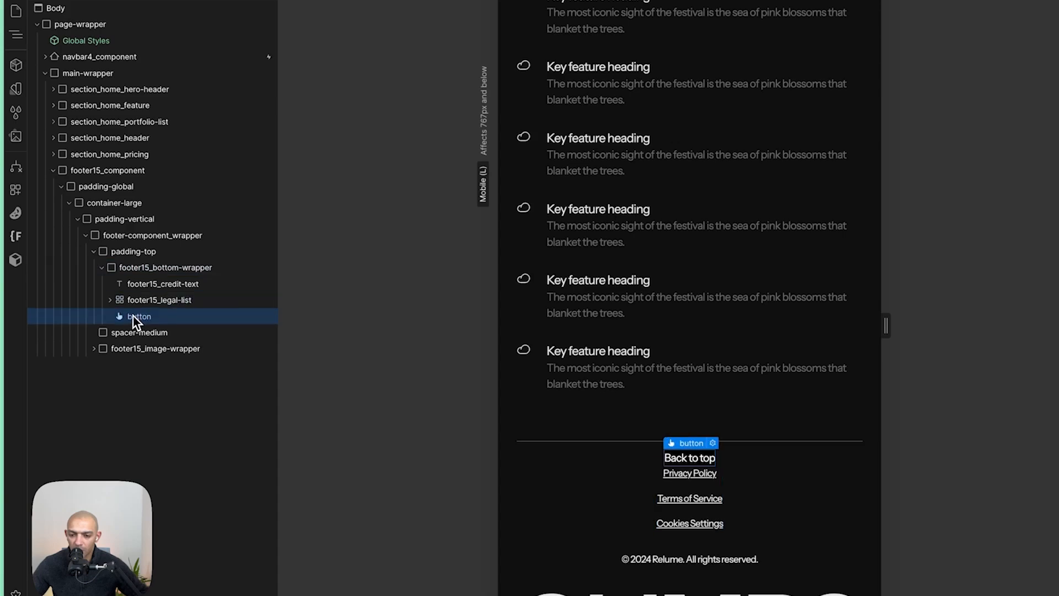
{"action": "left_click", "coordinate": [155, 267]}
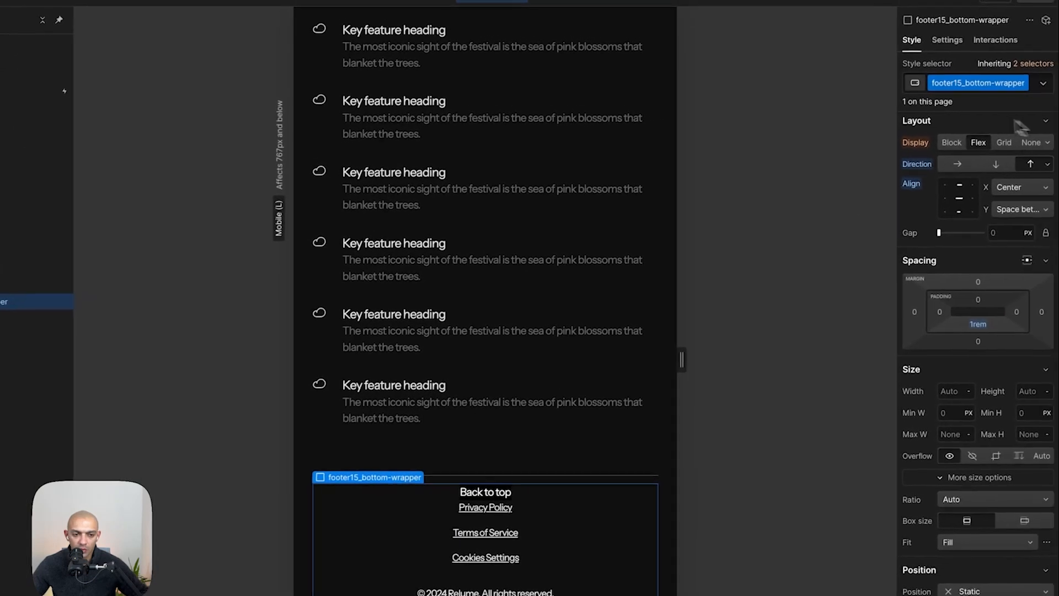
- Set the footer bottom wrapper's display to grid with 3 columns
{"action": "left_click", "coordinate": [1005, 142]}
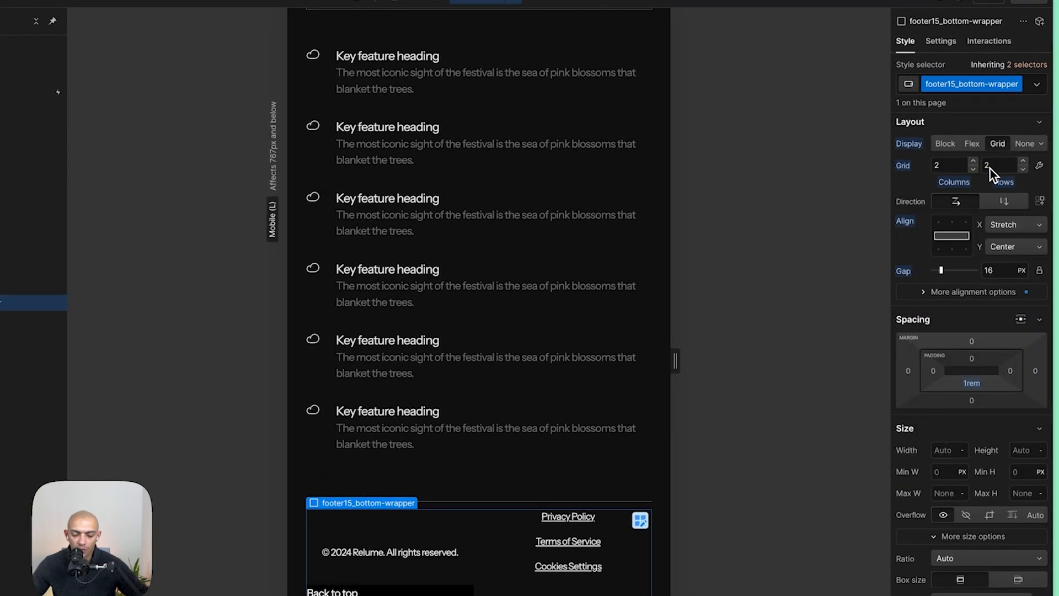
{"action": "key", "text": "super+shift+Tab"}
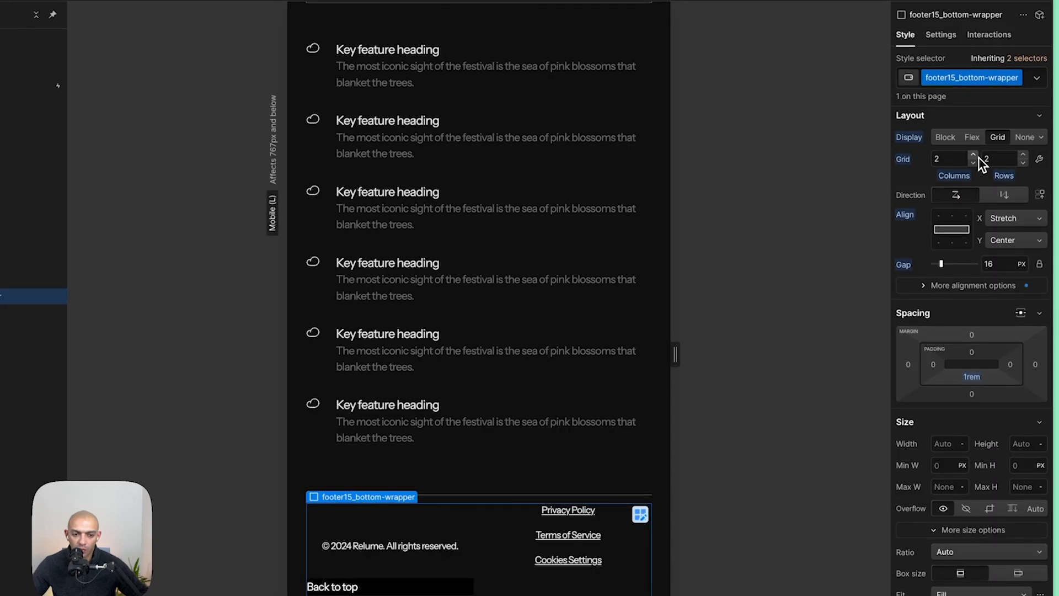
{"action": "left_click", "coordinate": [974, 155]}
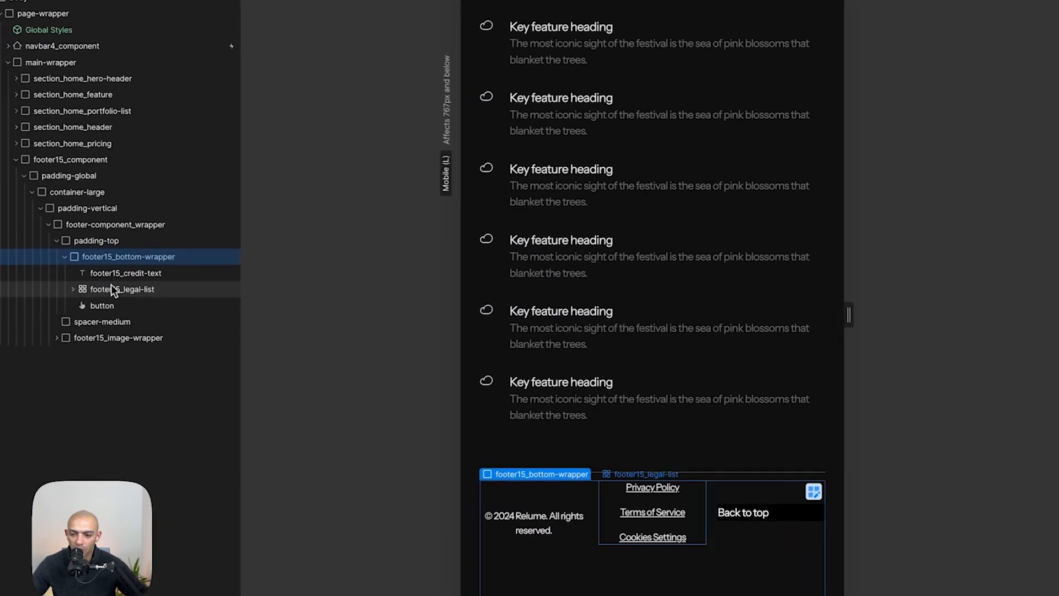
- Set the footer legal list's column span to 3
{"action": "left_click", "coordinate": [112, 288]}
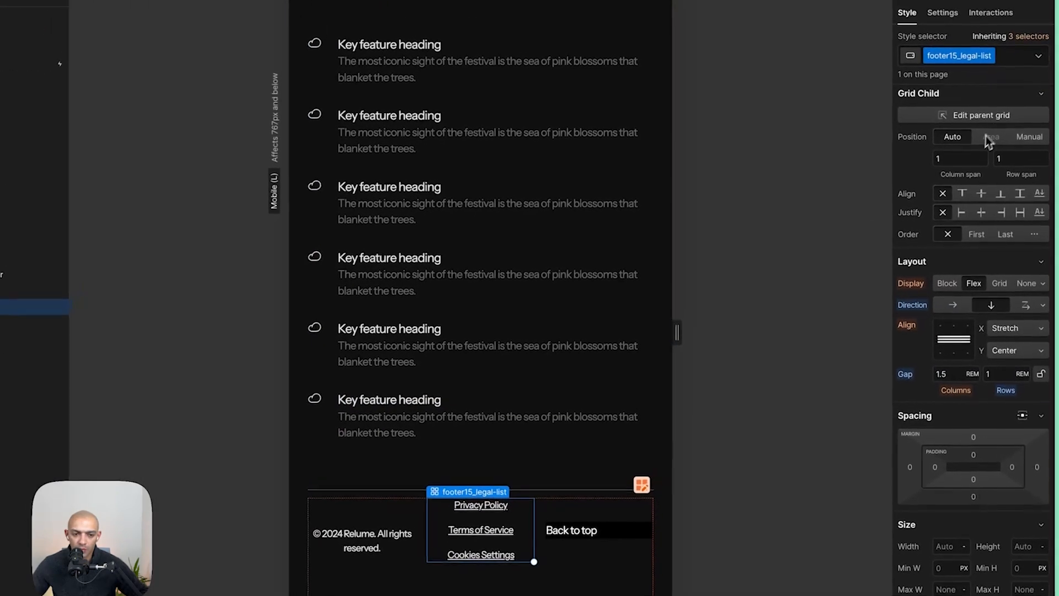
{"action": "left_click", "coordinate": [965, 164]}
{"action": "type", "text": "3"}
{"action": "key", "text": "Return"}
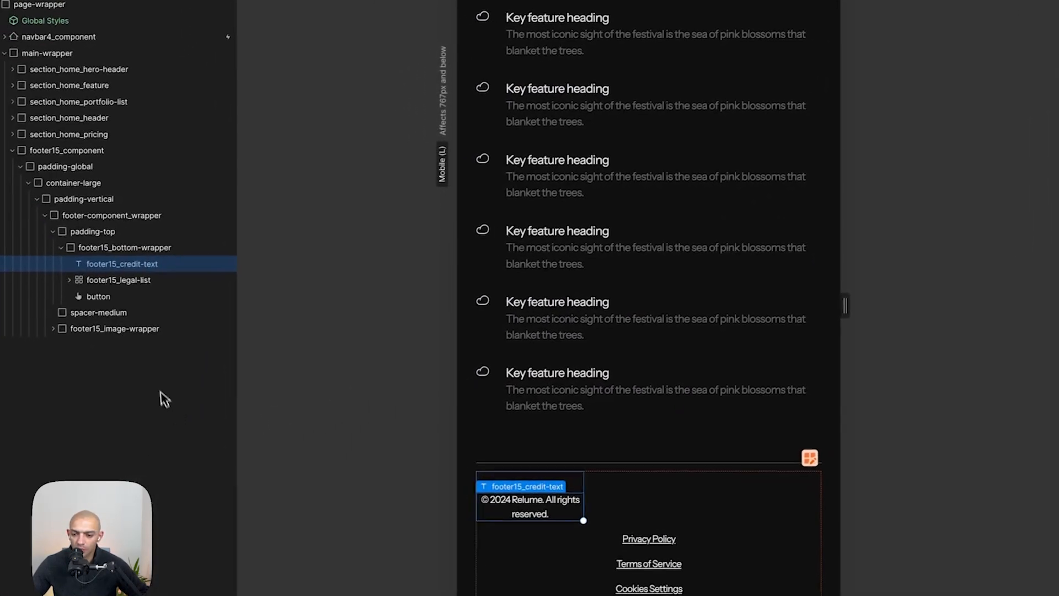
- Reduce the footer grid to one row and move the credit text after the legal list
{"action": "left_click", "coordinate": [127, 248]}
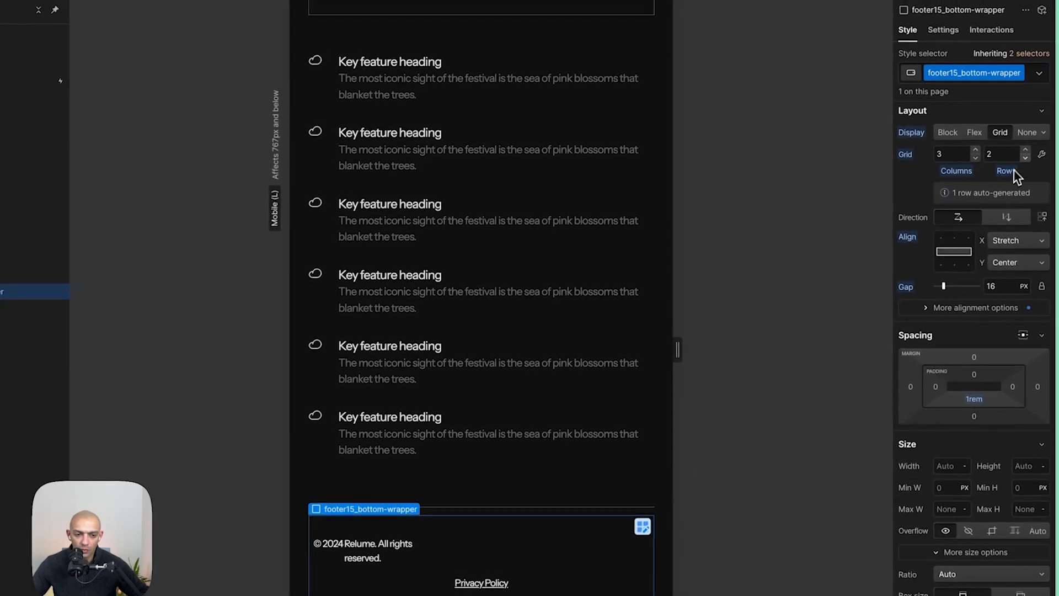
{"action": "left_click", "coordinate": [1026, 159]}
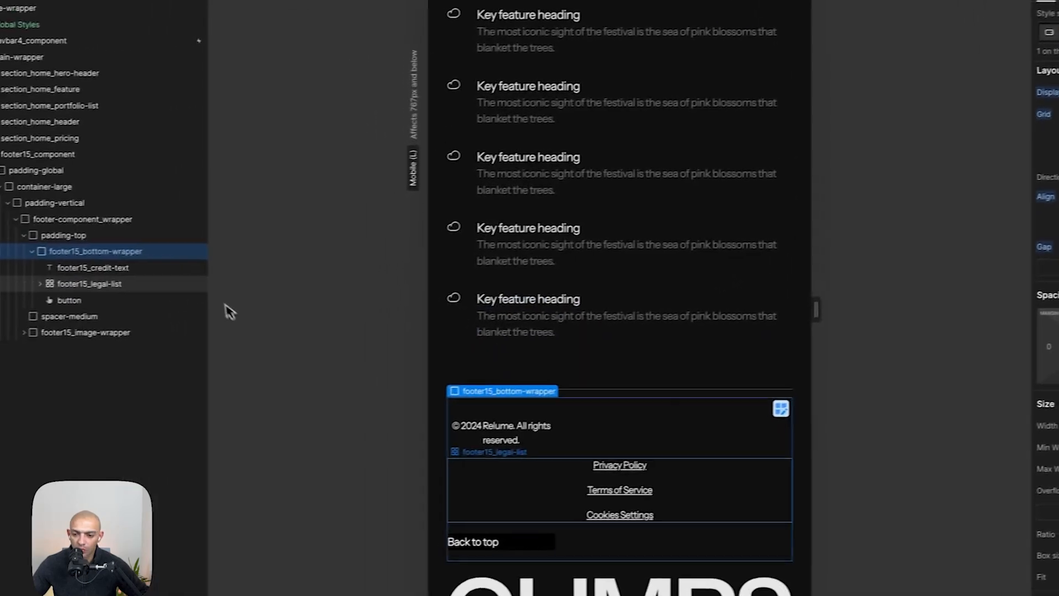
{"action": "left_click", "coordinate": [121, 306]}
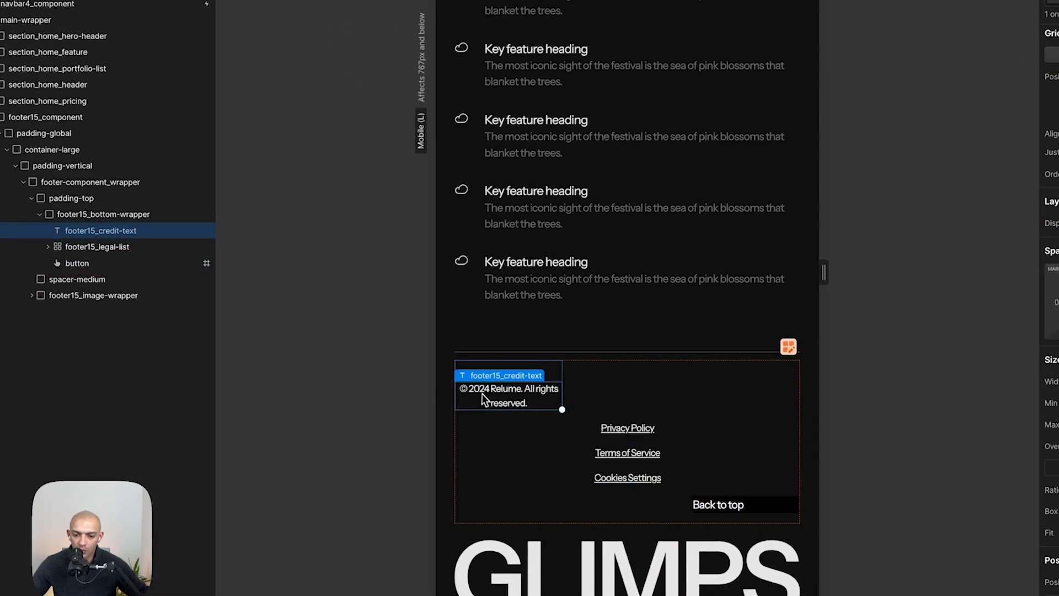
{"action": "left_click_drag", "start_coordinate": [491, 507], "coordinate": [507, 474]}
- Compare the rearranged footer layout with the Figma design
{"action": "left_click", "coordinate": [717, 505]}
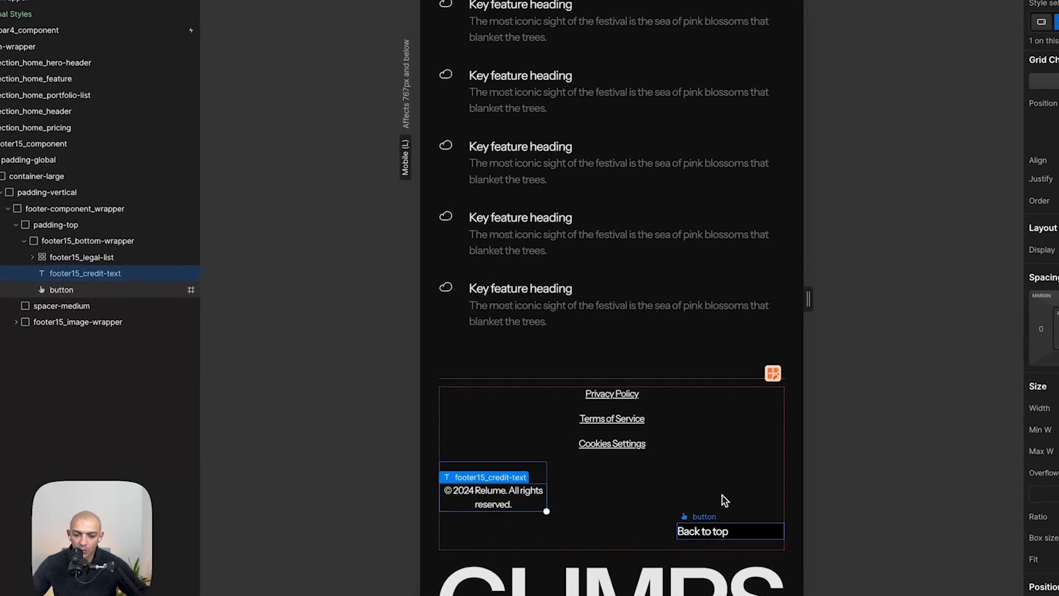
{"action": "left_click_drag", "start_coordinate": [725, 496], "coordinate": [726, 500]}
{"action": "left_click", "coordinate": [646, 330]}
{"action": "key", "text": "super+shift+Tab"}
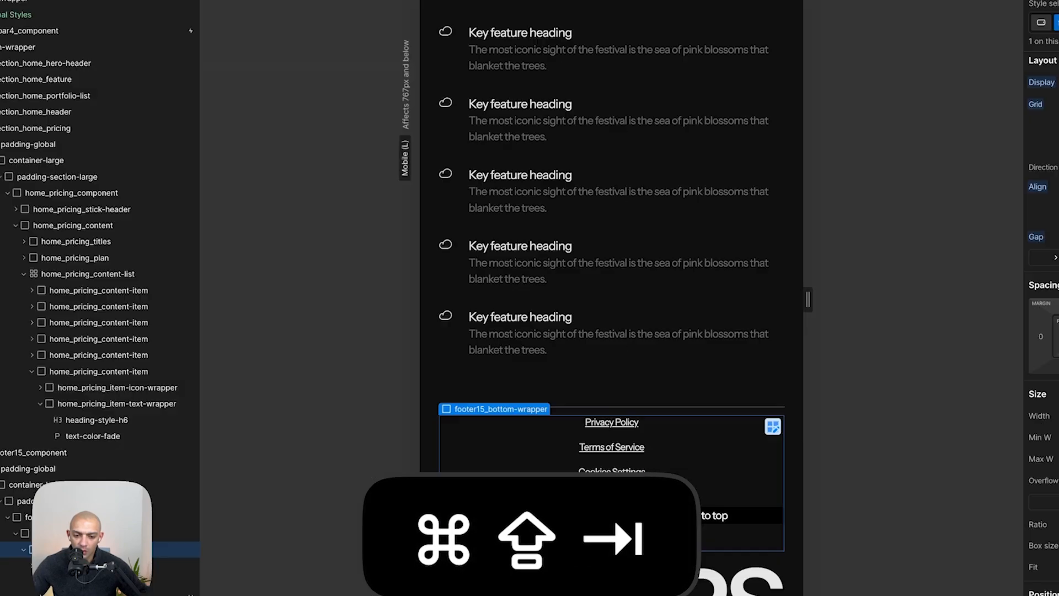
{"action": "key", "text": "shift+z"}
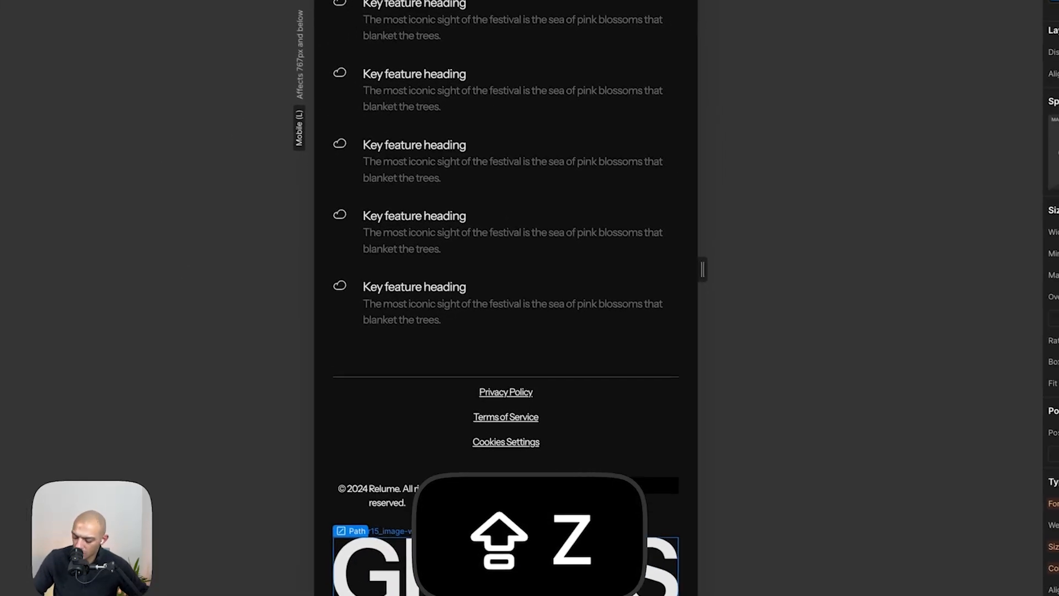
{"action": "key", "text": "shift+z"}
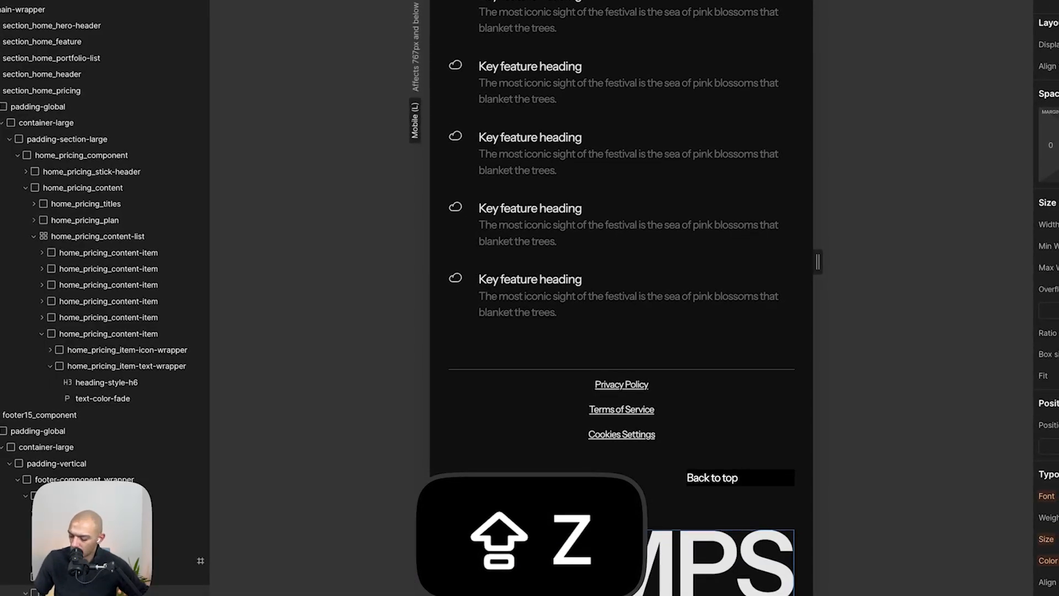
{"action": "key", "text": "alt+shift+z"}
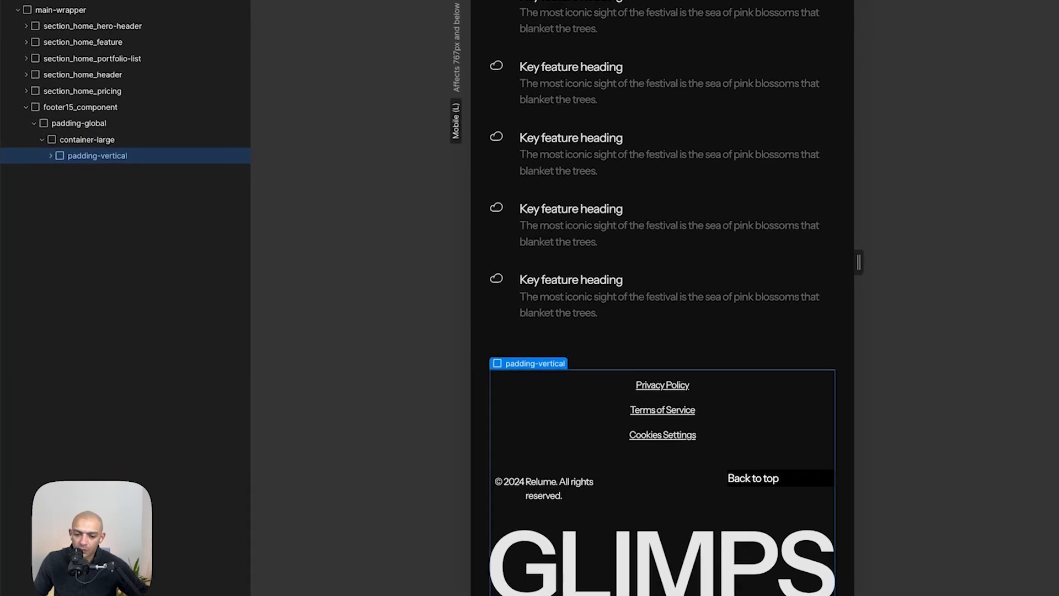
- Hide the footer's GLIMPS image wrapper on mobile by adding the hide-mobile-landscape combo class
{"action": "left_click", "coordinate": [151, 221]}
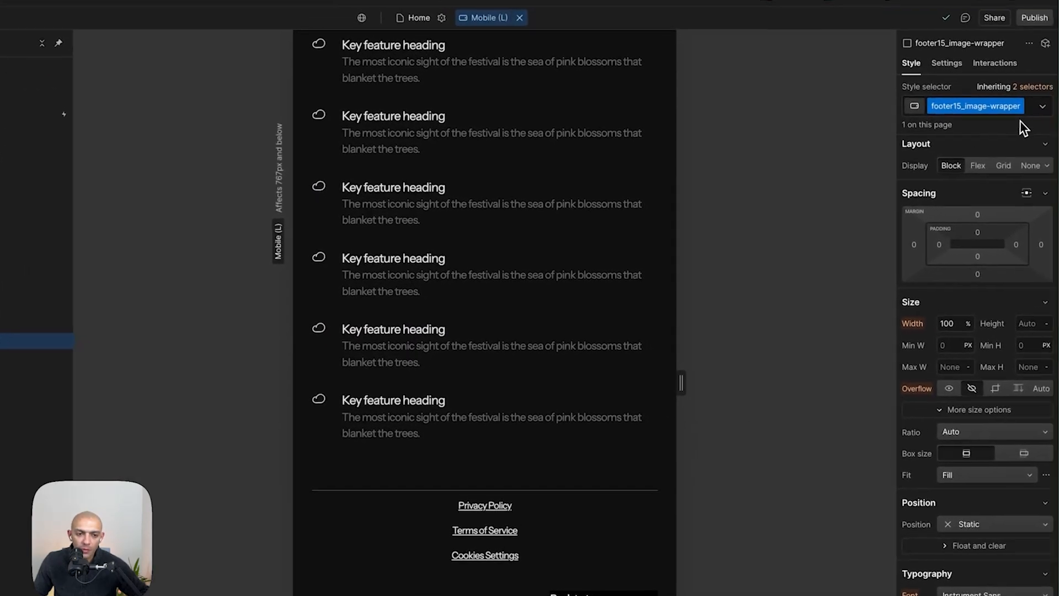
{"action": "left_click", "coordinate": [1035, 109]}
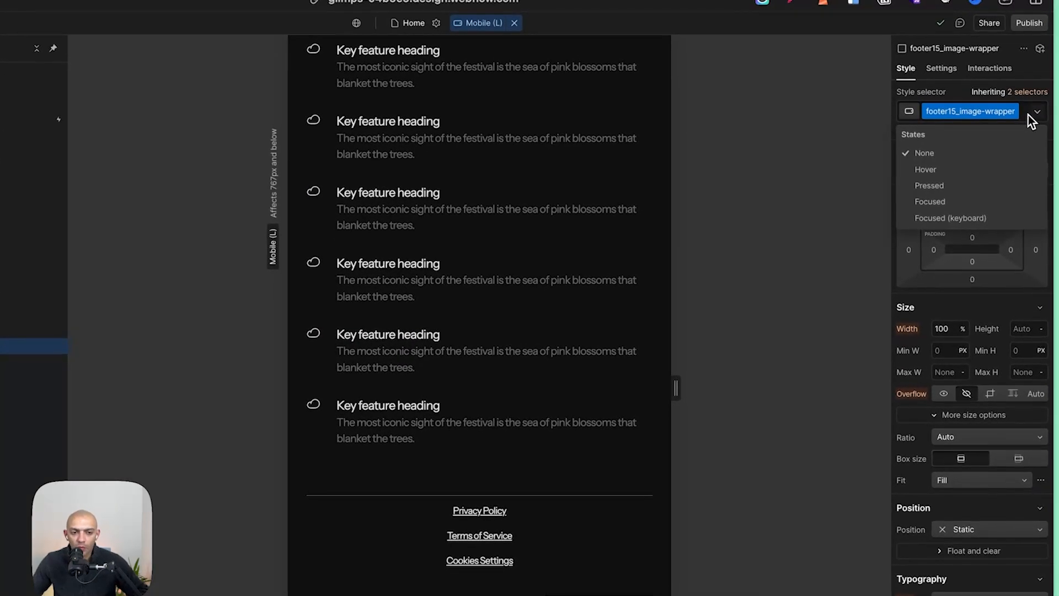
{"action": "left_click", "coordinate": [1030, 108]}
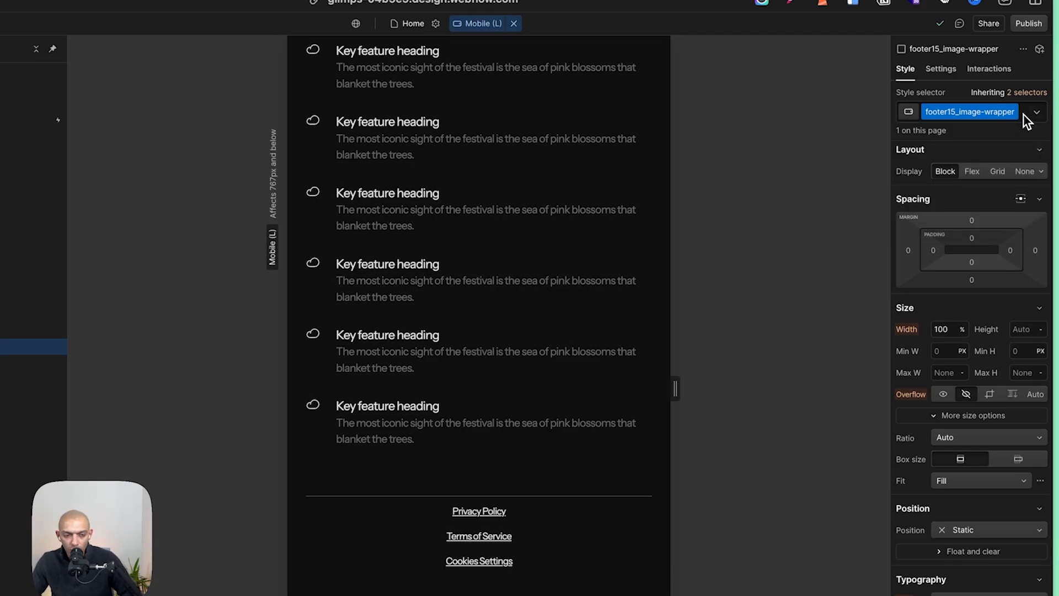
{"action": "left_click", "coordinate": [1024, 114]}
{"action": "type", "text": "HIDE"}
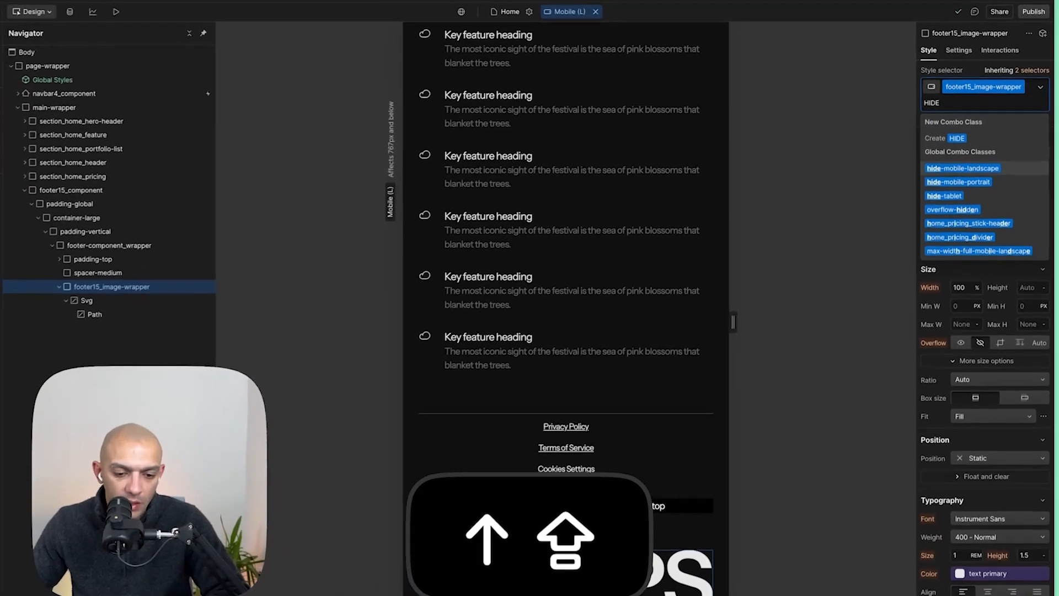
{"action": "key", "text": "shift+Return"}
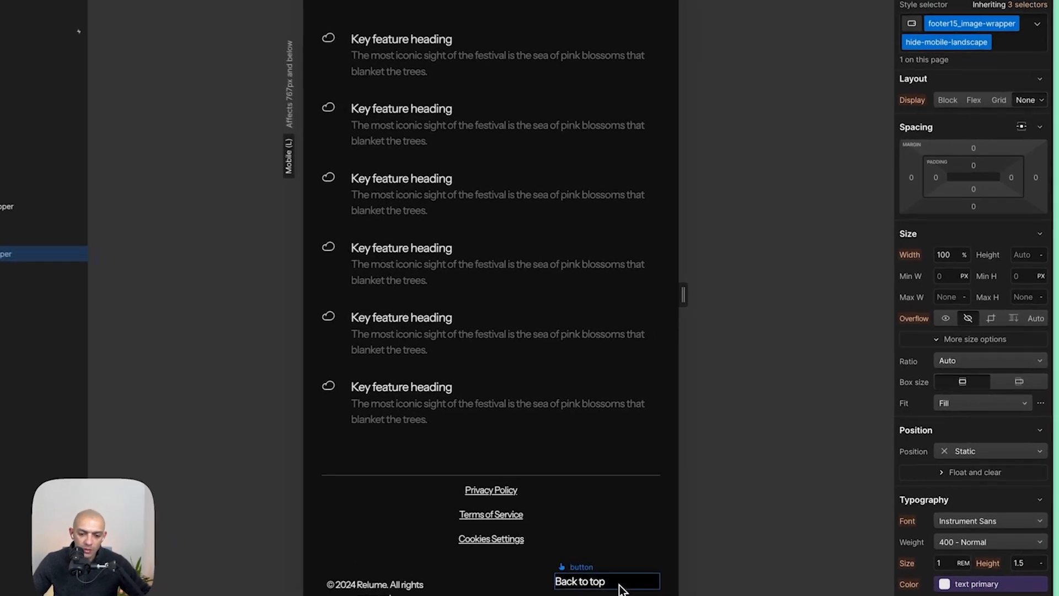
- Set the Back to top button class's background colour to transparent on the desktop breakpoint
{"action": "left_click", "coordinate": [707, 558]}
{"action": "scroll", "coordinate": [955, 430], "scroll_direction": "down", "scroll_amount": 10}
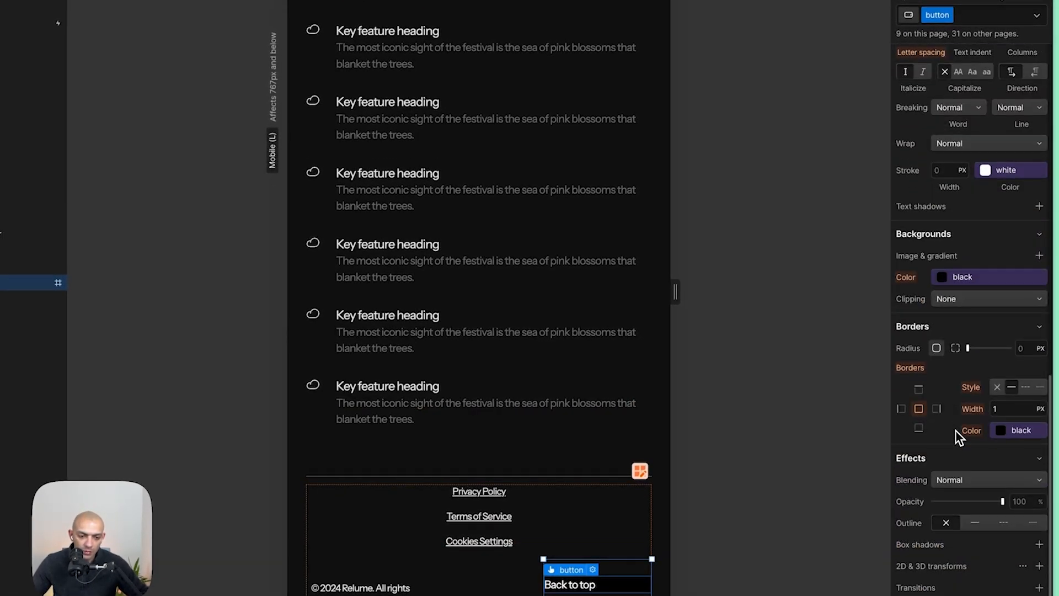
{"action": "left_click", "coordinate": [944, 346]}
{"action": "key", "text": "shift+Escape"}
{"action": "key", "text": "shift+1"}
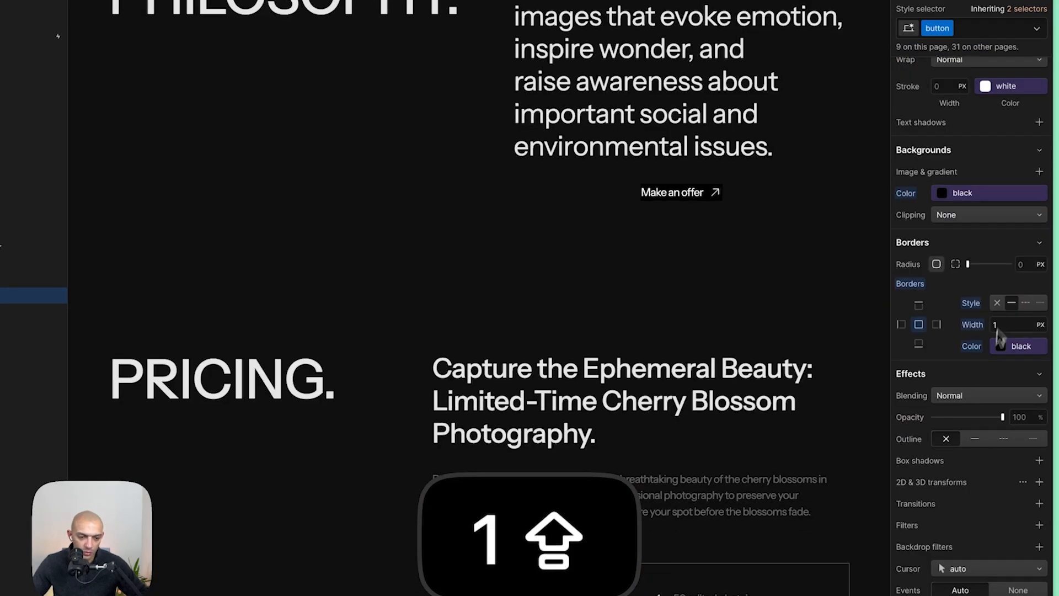
{"action": "left_click", "coordinate": [969, 194]}
{"action": "type", "text": "TR"}
{"action": "type", "text": "ANSAPRENT"}
{"action": "key", "text": "Return"}
{"action": "key", "text": "super+a"}
{"action": "type", "text": "T"}
{"action": "type", "text": "RANS"}
{"action": "type", "text": "PARE"}
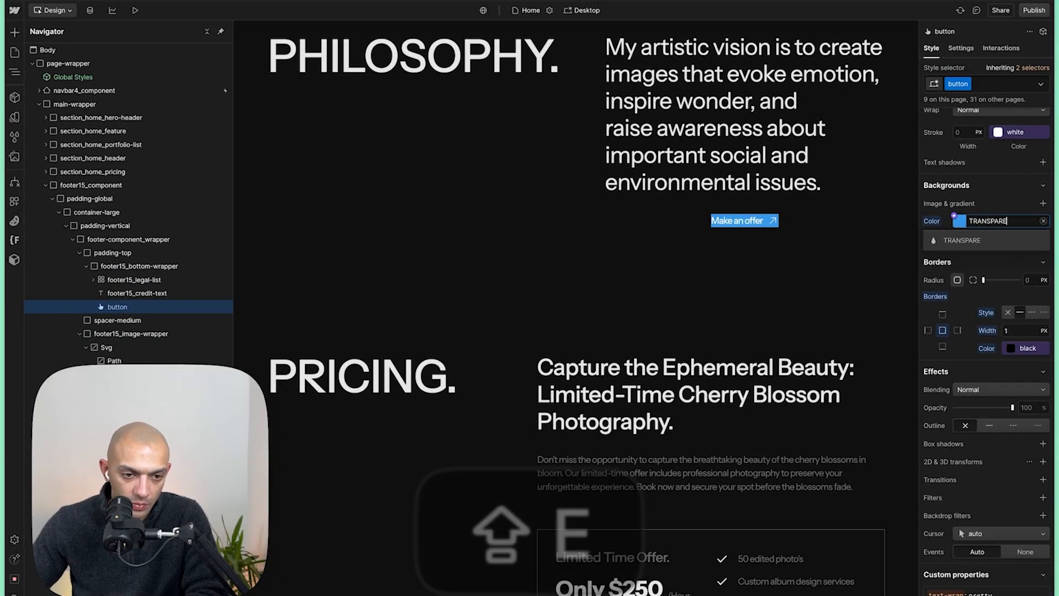
{"action": "type", "text": "NT"}
{"action": "key", "text": "shift+Return"}
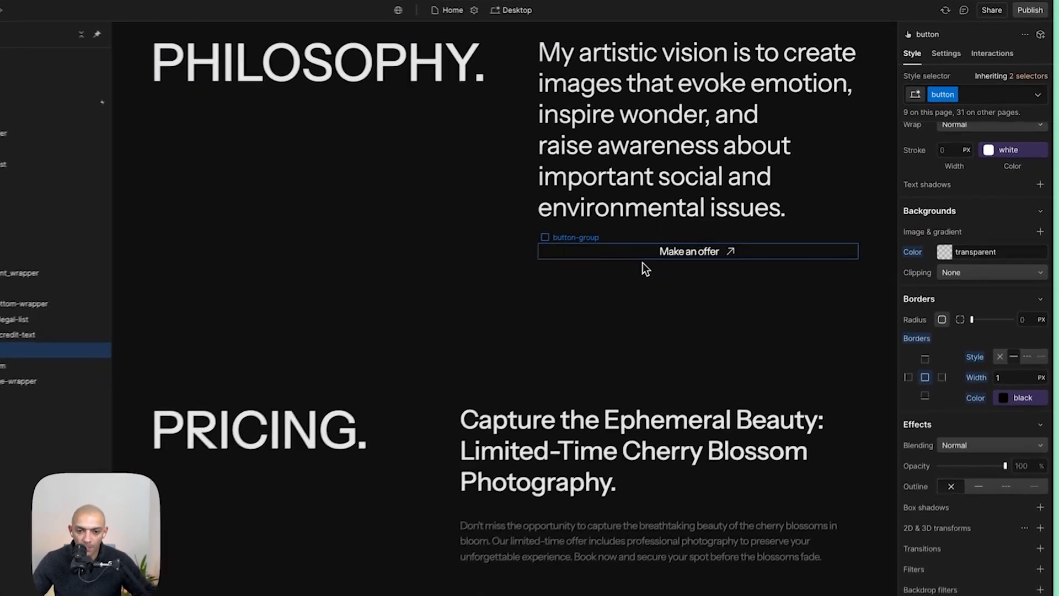
- Remove the is-center combo class from the Make an offer button group
{"action": "left_click", "coordinate": [698, 223]}
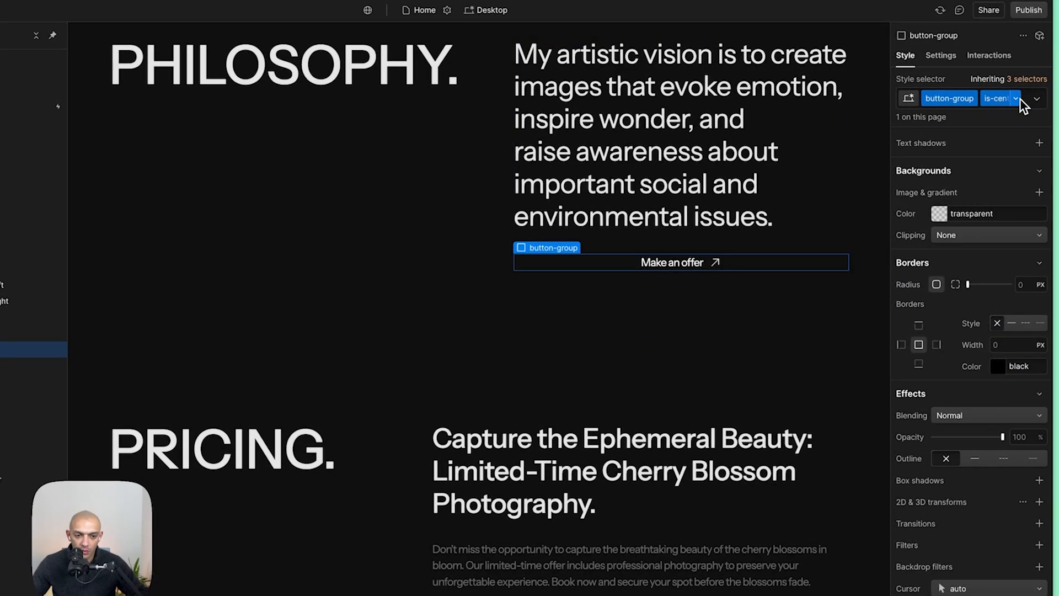
{"action": "left_click", "coordinate": [1027, 106]}
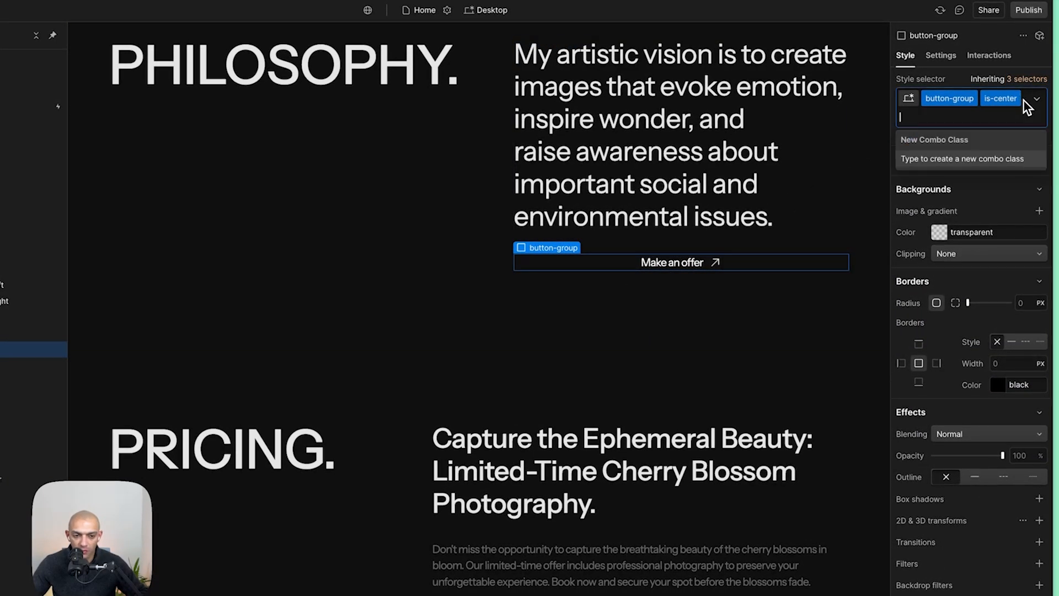
{"action": "key", "text": "BackSpace"}
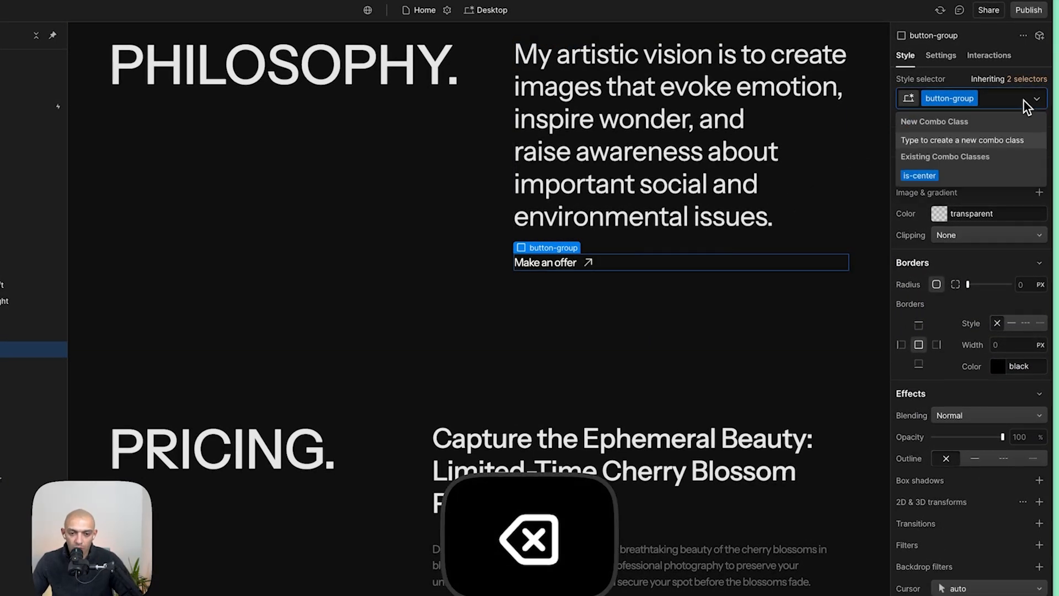
{"action": "key", "text": "Escape"}
- On the Mobile (L) breakpoint, add an is-centered-mobile combo class to the Make an offer button group and center its alignment
{"action": "left_click", "coordinate": [487, 11]}
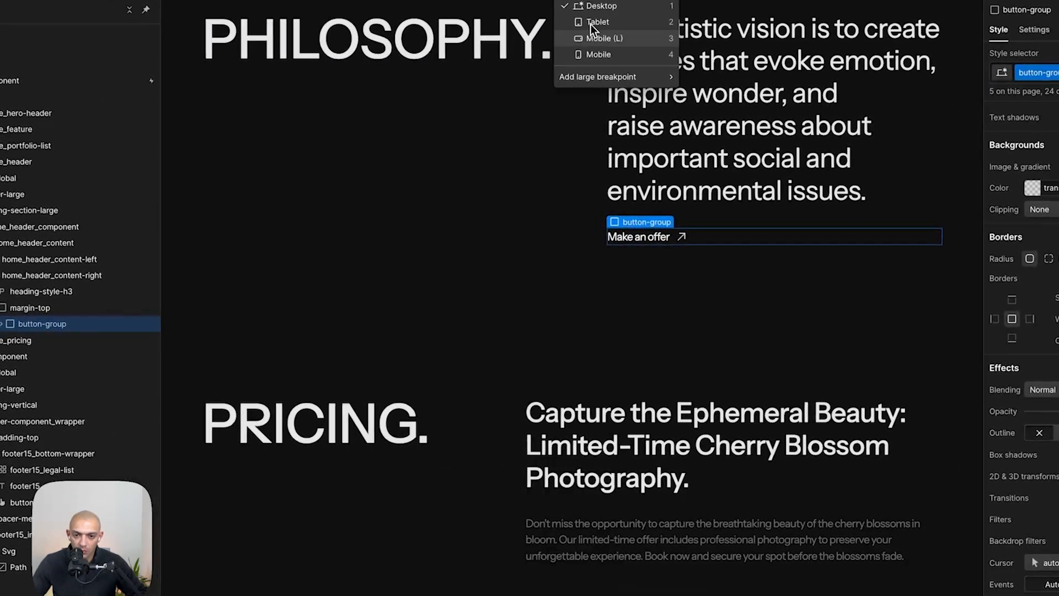
{"action": "left_click", "coordinate": [498, 64]}
{"action": "scroll", "coordinate": [520, 534], "scroll_direction": "up", "scroll_amount": 10}
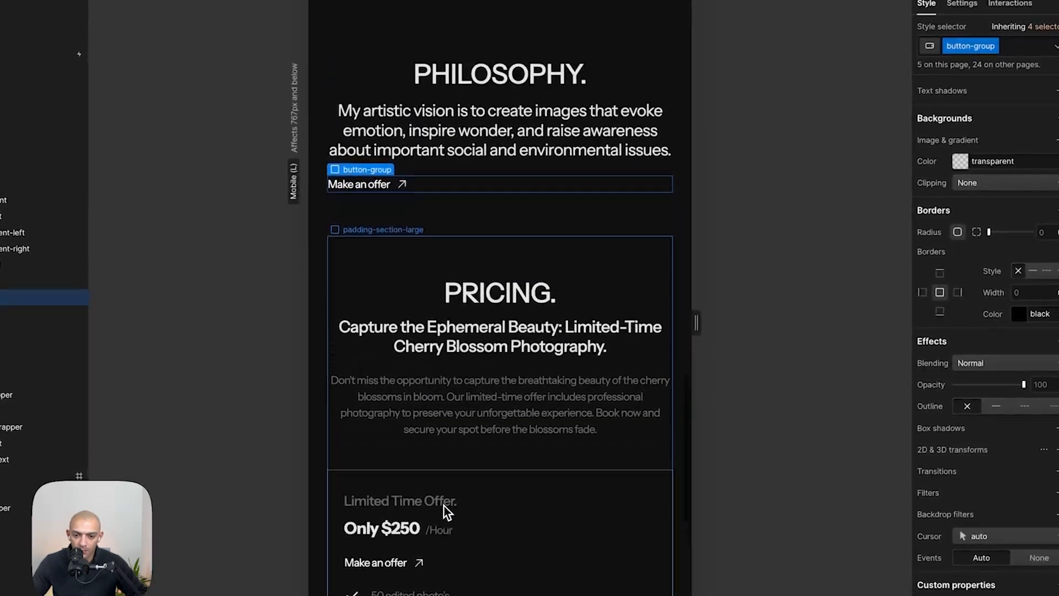
{"action": "left_click", "coordinate": [1017, 45]}
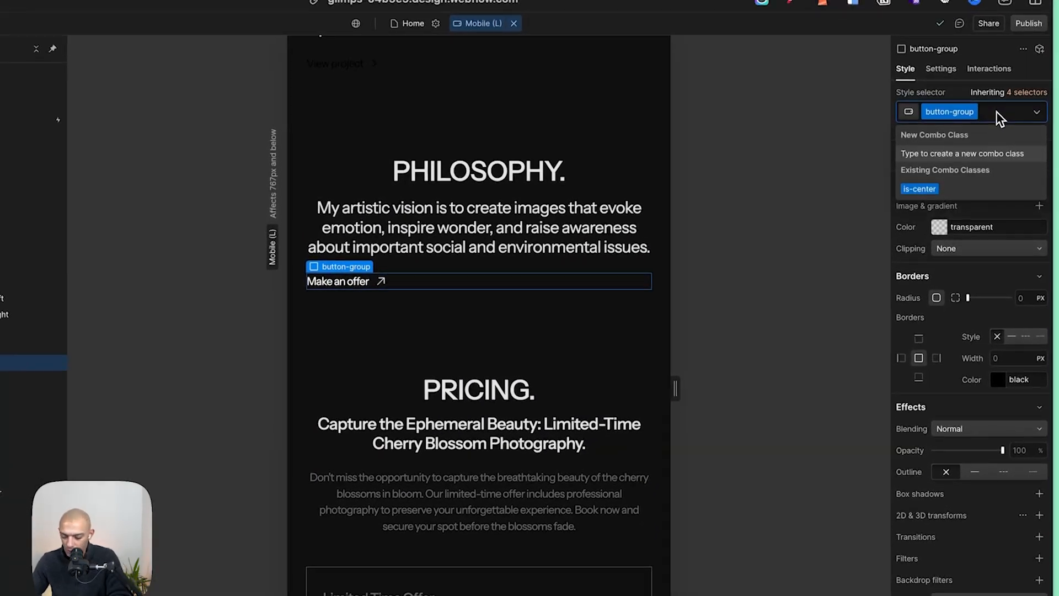
{"action": "type", "text": "is-centered-mobi"}
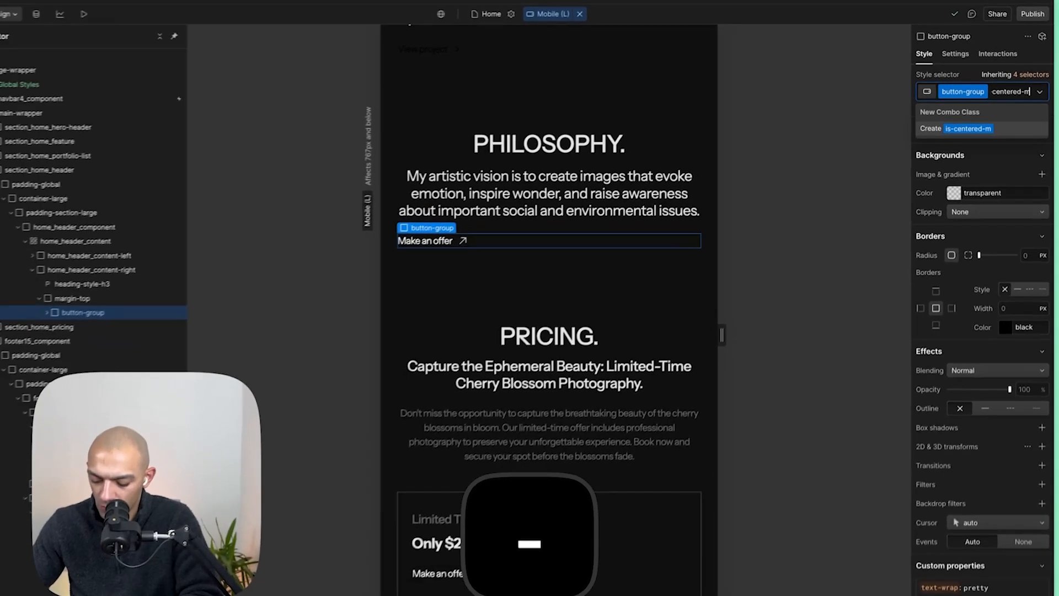
{"action": "type", "text": "le"}
{"action": "key", "text": "Return"}
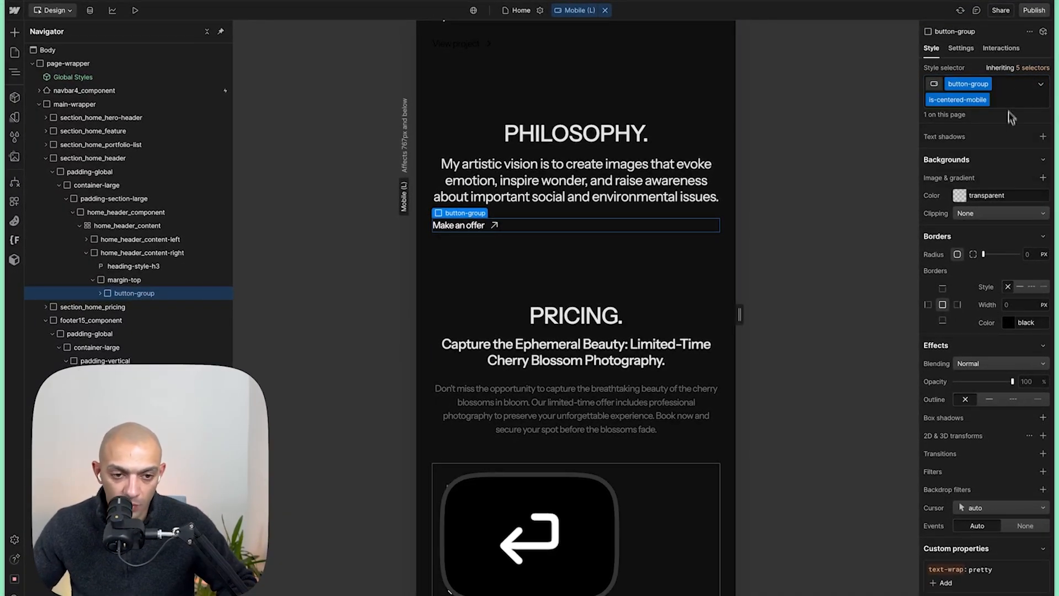
{"action": "scroll", "coordinate": [1009, 158], "scroll_direction": "up", "scroll_amount": 12}
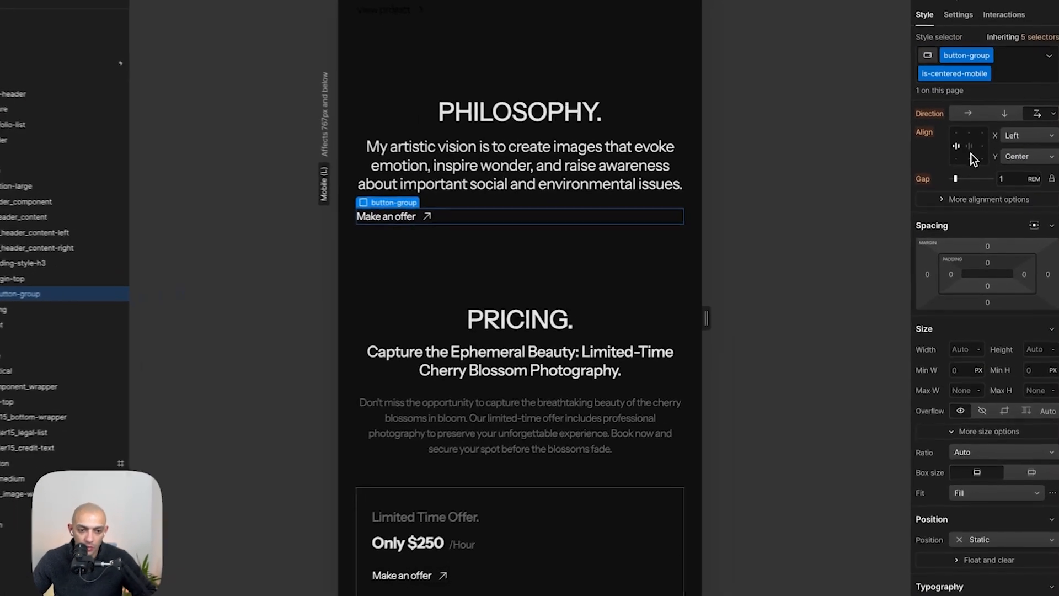
{"action": "left_click", "coordinate": [972, 165]}
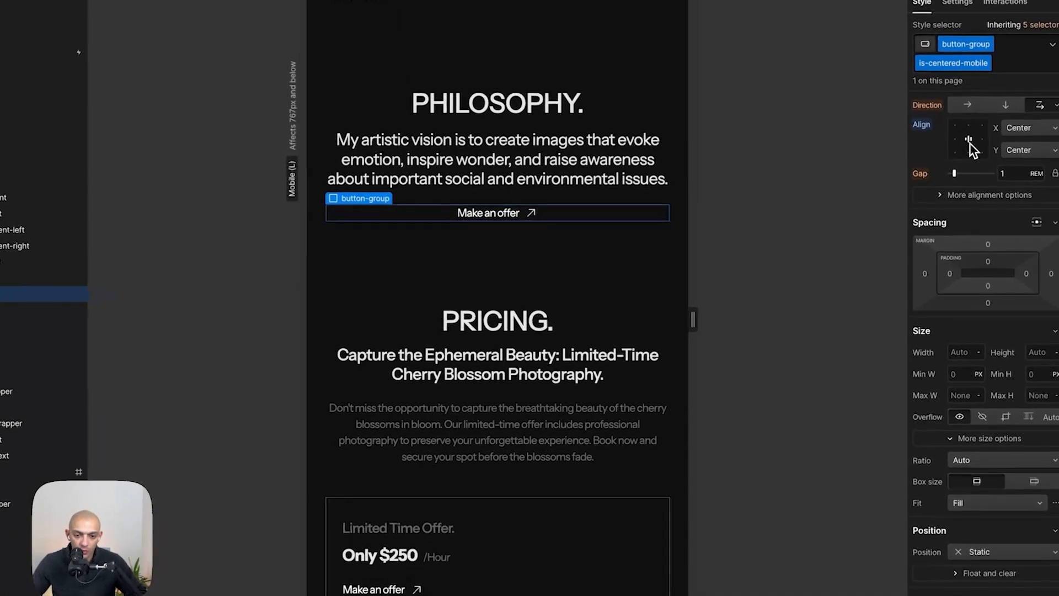
- On the Tablet breakpoint, set the pricing plan grid to a single column
{"action": "left_click", "coordinate": [434, 461]}
{"action": "key", "text": "1"}
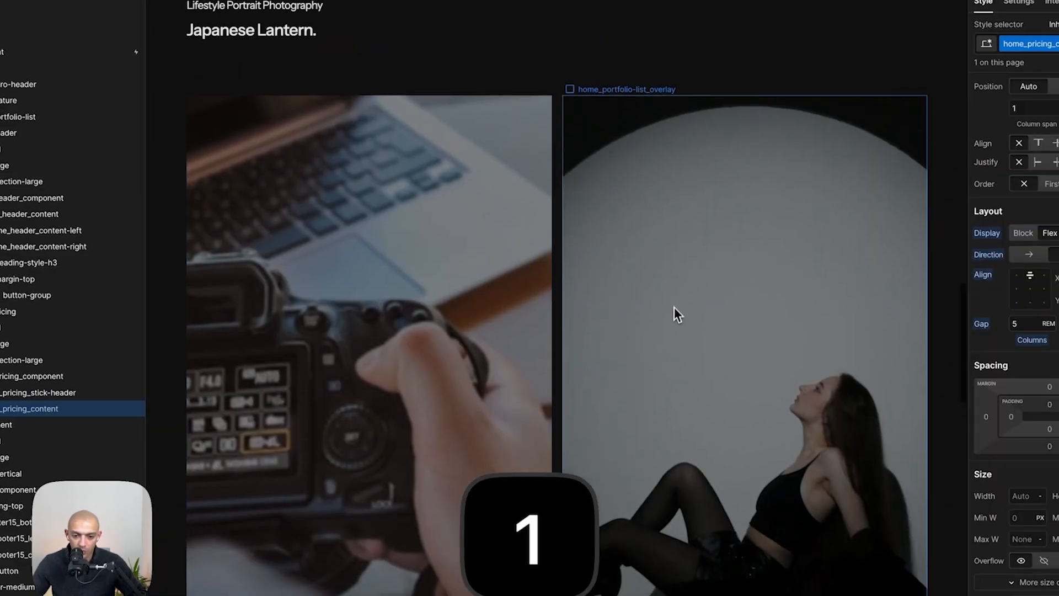
{"action": "scroll", "coordinate": [674, 316], "scroll_direction": "down", "scroll_amount": 10}
{"action": "left_click", "coordinate": [673, 317]}
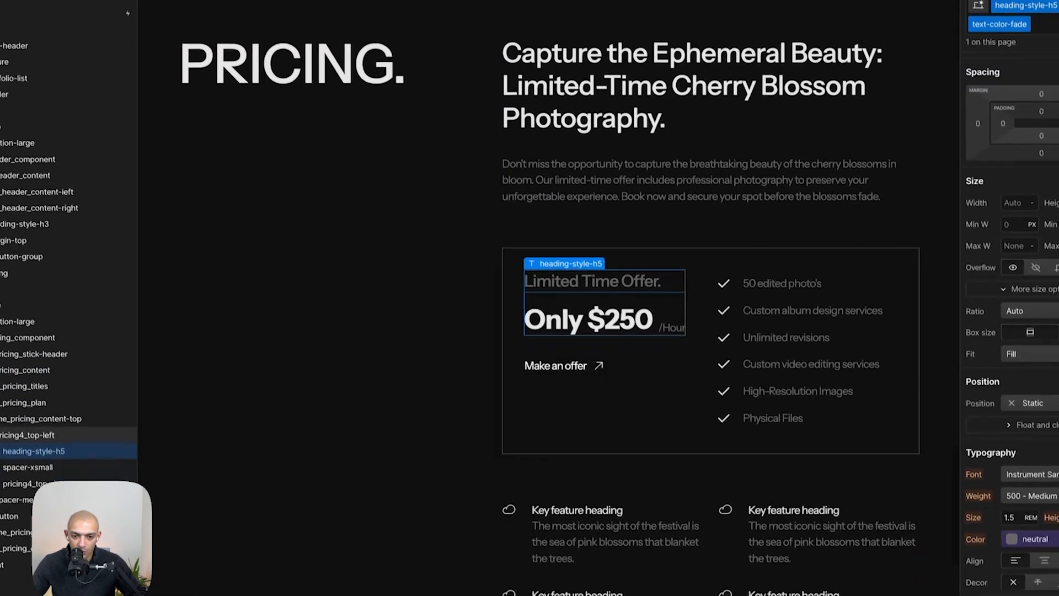
{"action": "scroll", "coordinate": [676, 273], "scroll_direction": "up", "scroll_amount": 5}
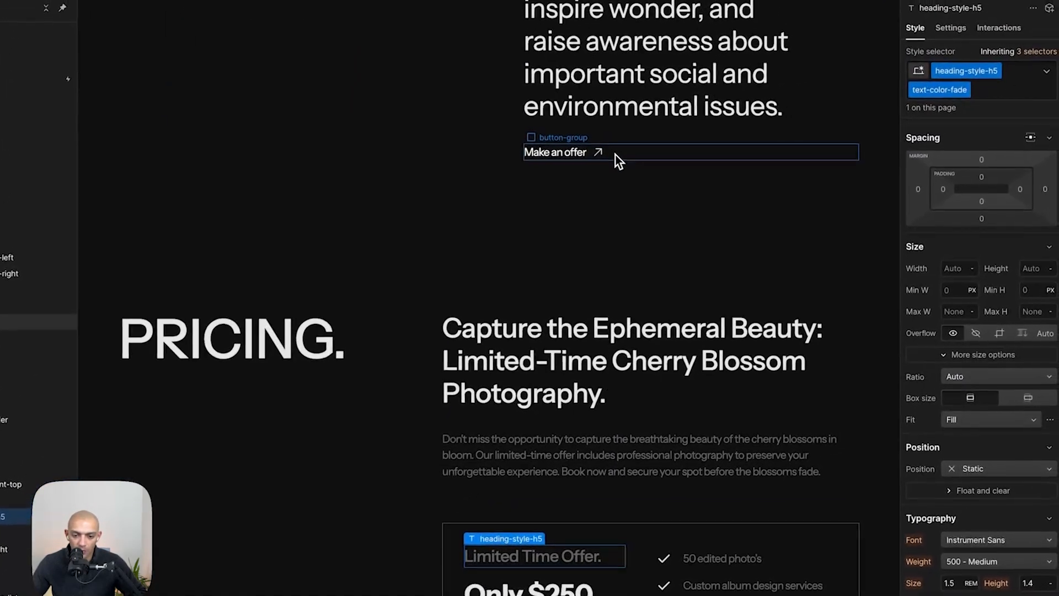
{"action": "key", "text": "2"}
{"action": "left_click", "coordinate": [562, 212]}
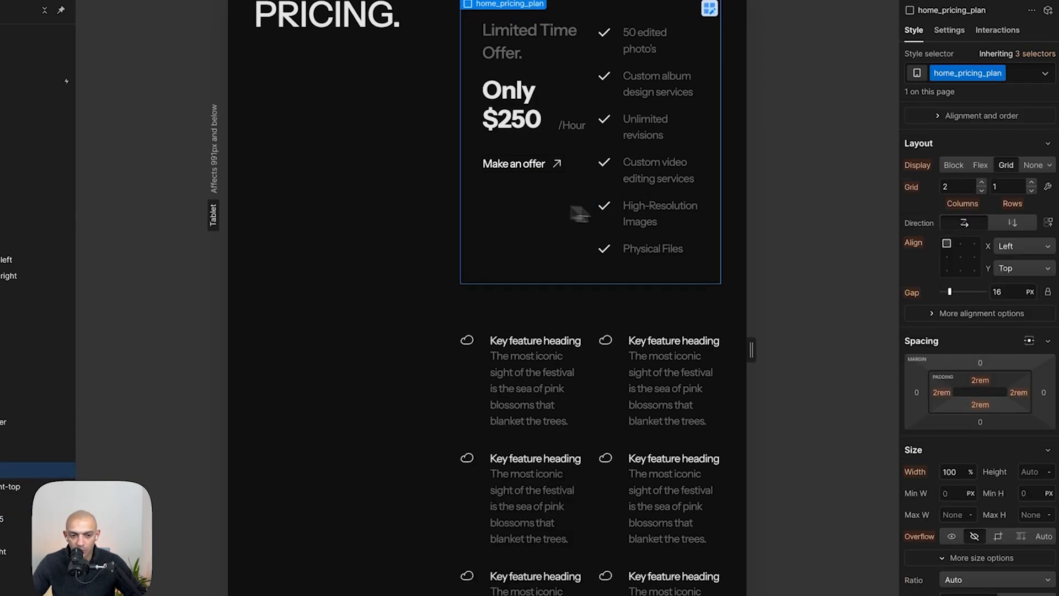
{"action": "left_click", "coordinate": [987, 192]}
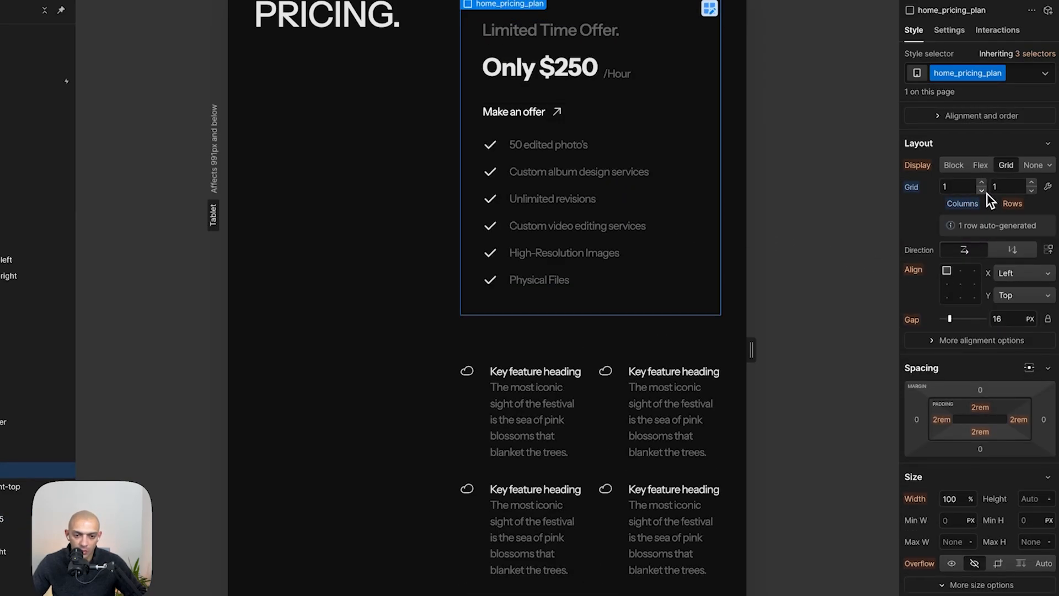
- Set the philosophy header content grid to a single column on Tablet
{"action": "scroll", "coordinate": [607, 218], "scroll_direction": "up", "scroll_amount": 6}
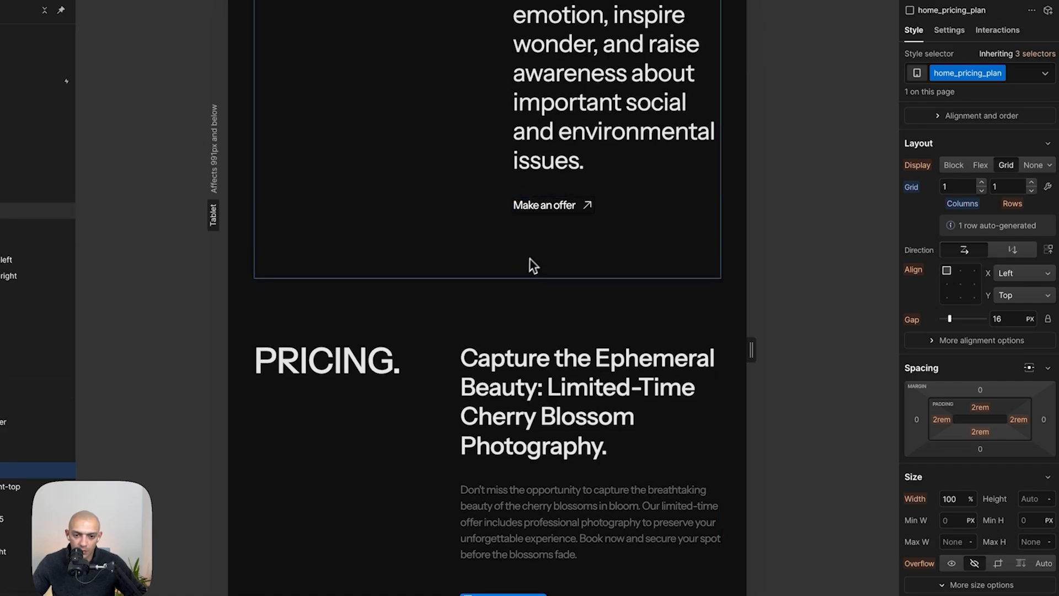
{"action": "scroll", "coordinate": [528, 260], "scroll_direction": "up", "scroll_amount": 5}
{"action": "left_click", "coordinate": [464, 291]}
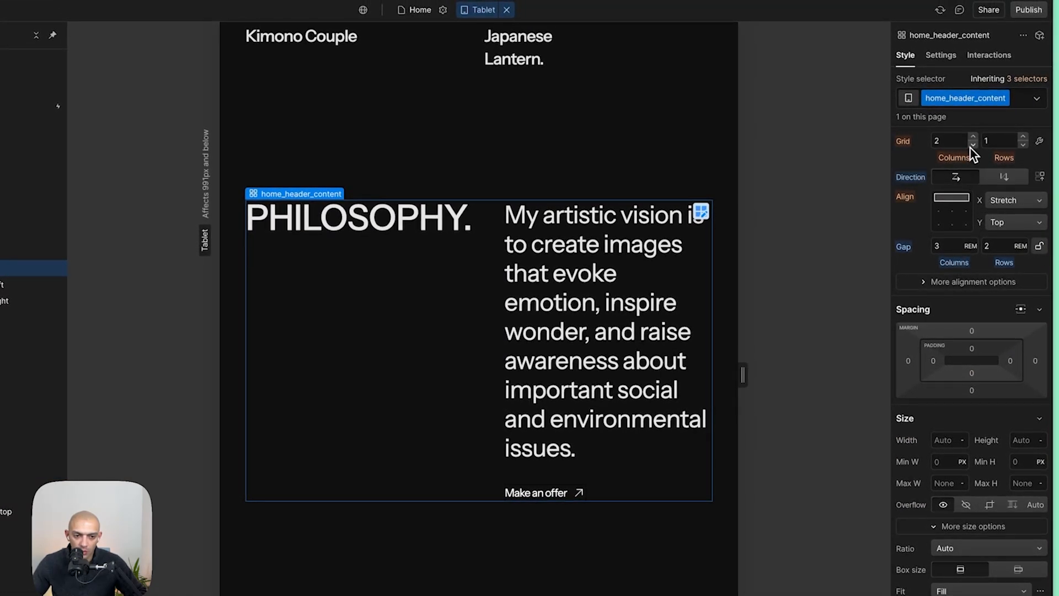
{"action": "left_click", "coordinate": [972, 144]}
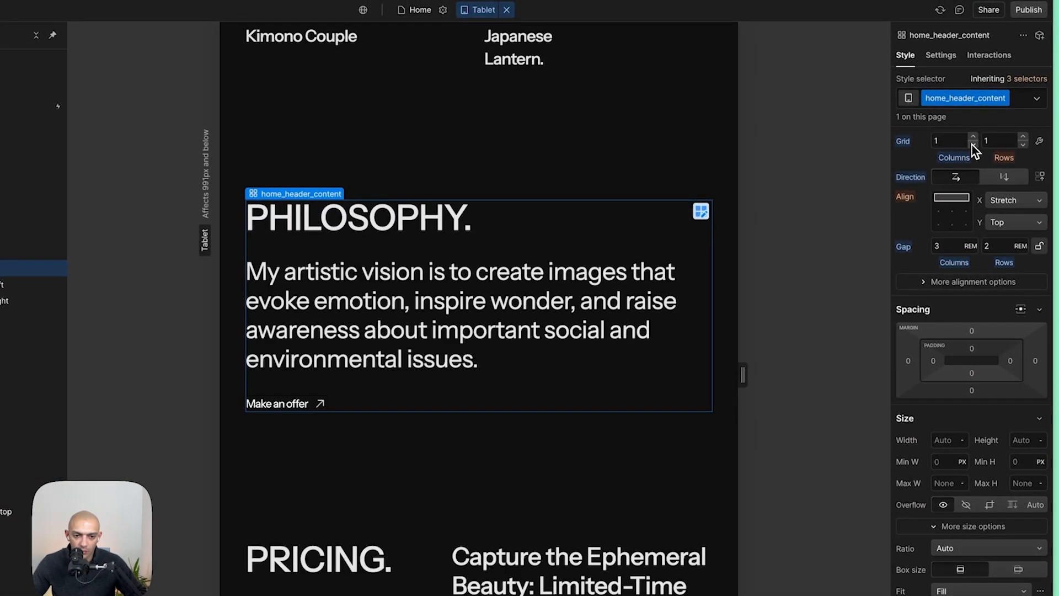
- Review the tablet, mobile landscape and mobile portrait layouts down to the footer
{"action": "left_click", "coordinate": [587, 153]}
{"action": "scroll", "coordinate": [586, 152], "scroll_direction": "down", "scroll_amount": 1}
{"action": "scroll", "coordinate": [586, 151], "scroll_direction": "down", "scroll_amount": 8}
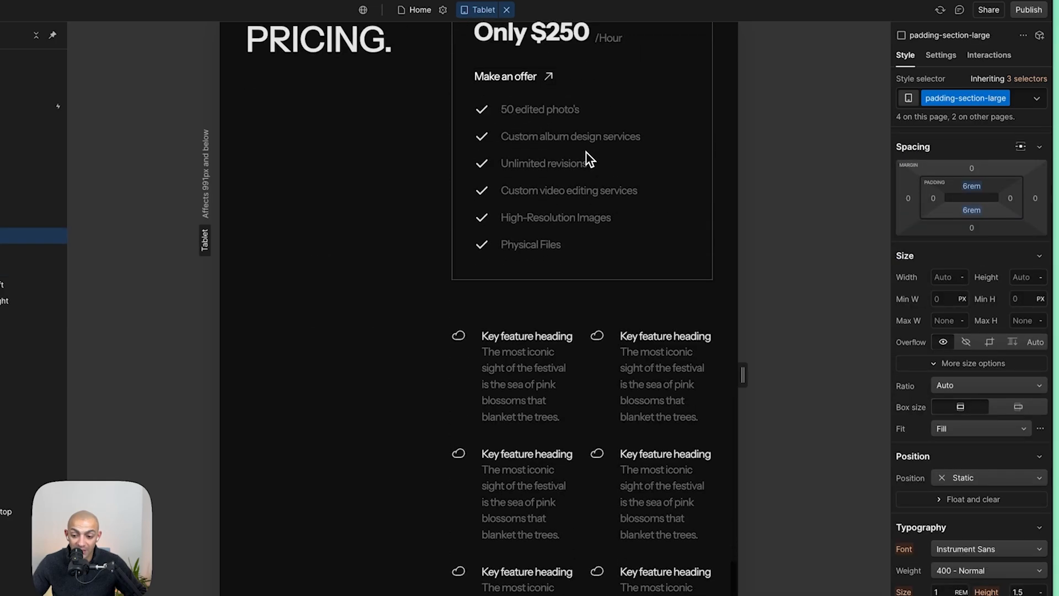
{"action": "scroll", "coordinate": [586, 151], "scroll_direction": "down", "scroll_amount": 3}
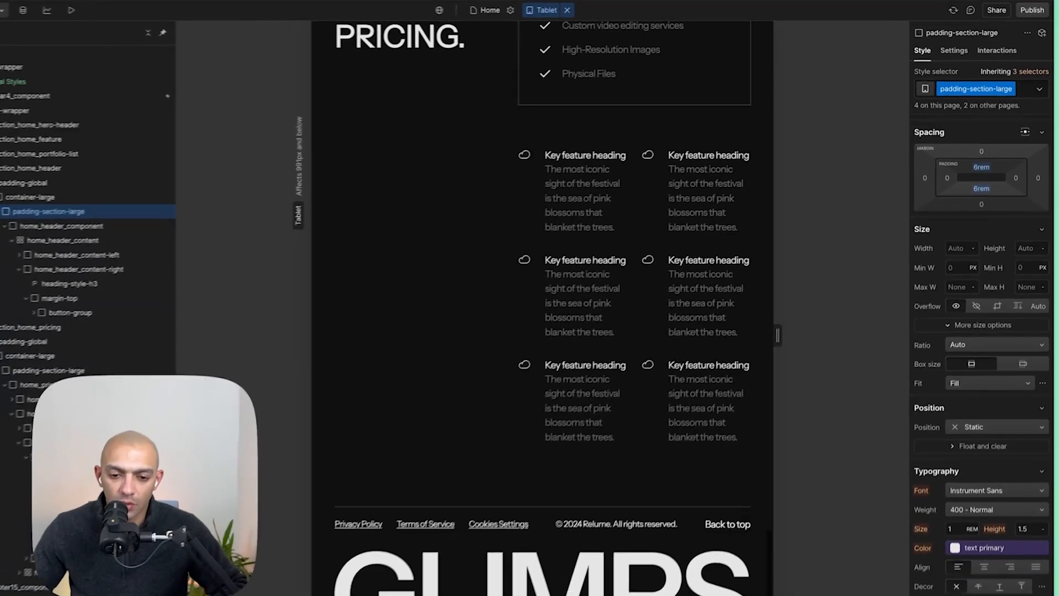
{"action": "key", "text": "3"}
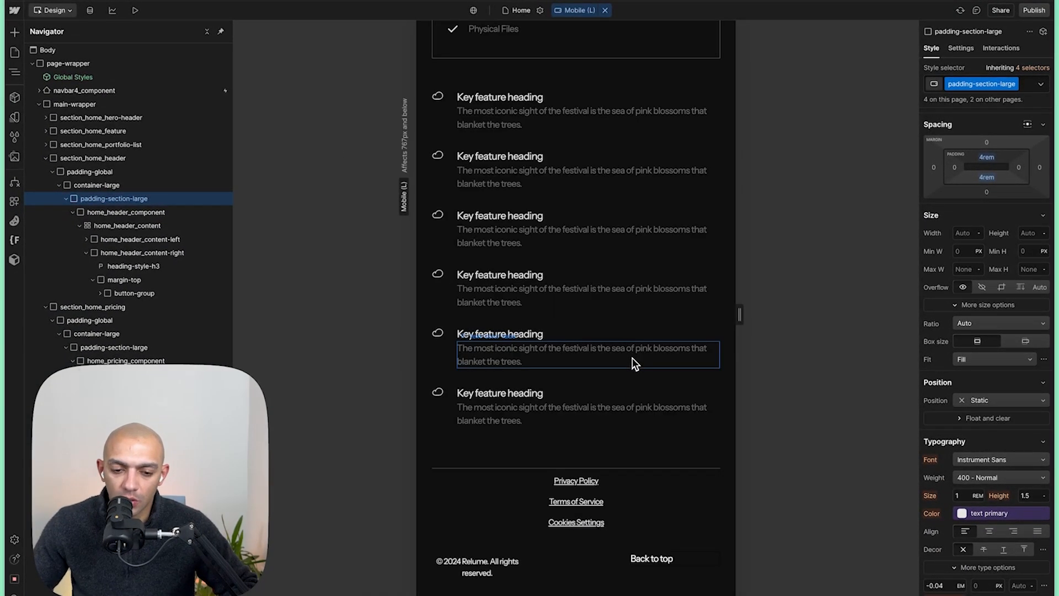
{"action": "key", "text": "4"}
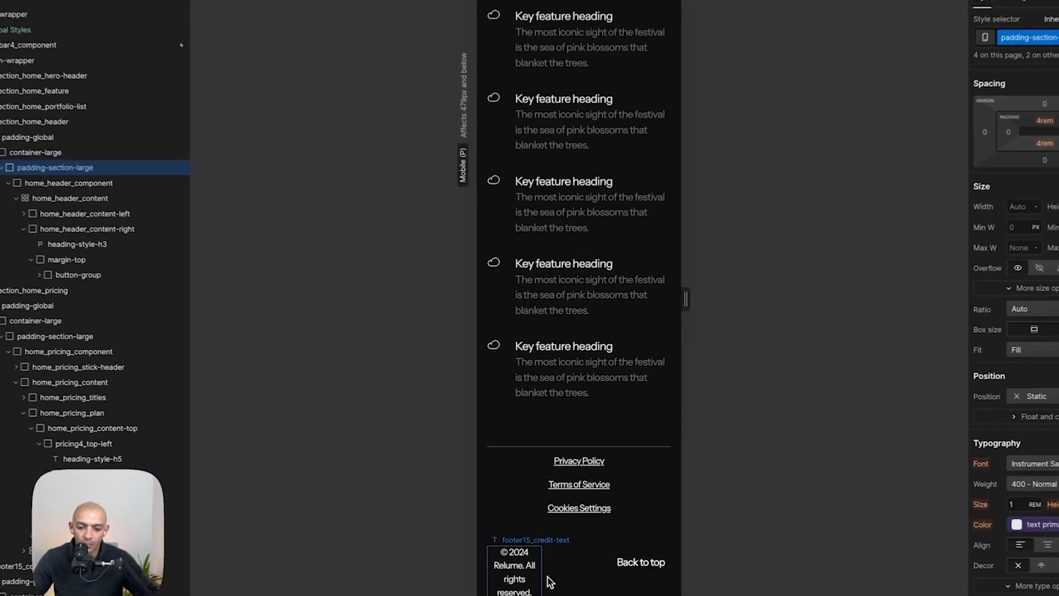
{"action": "left_click", "coordinate": [549, 576]}
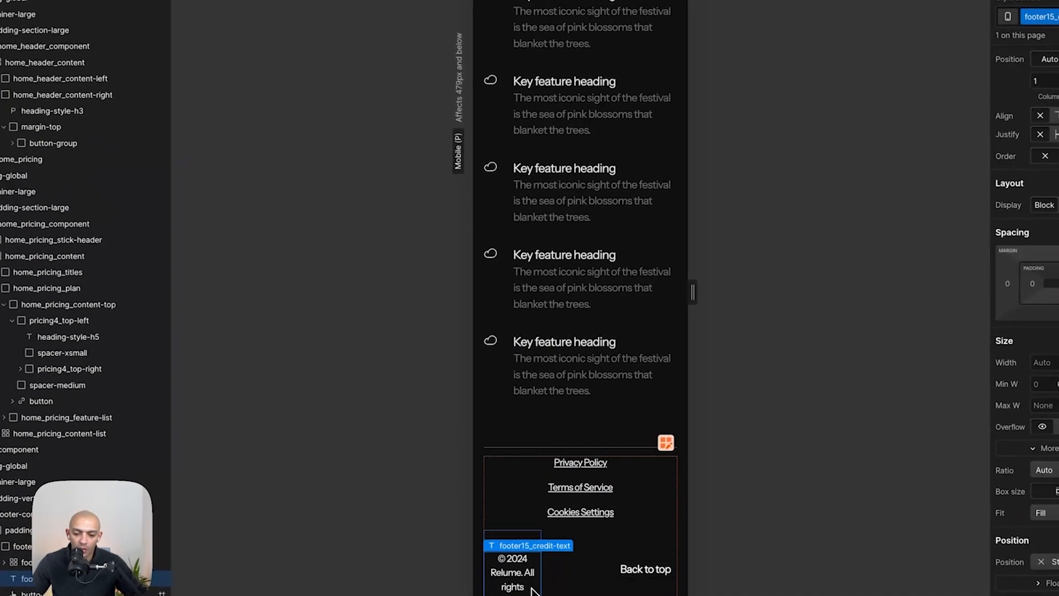
{"action": "key", "text": "Escape"}
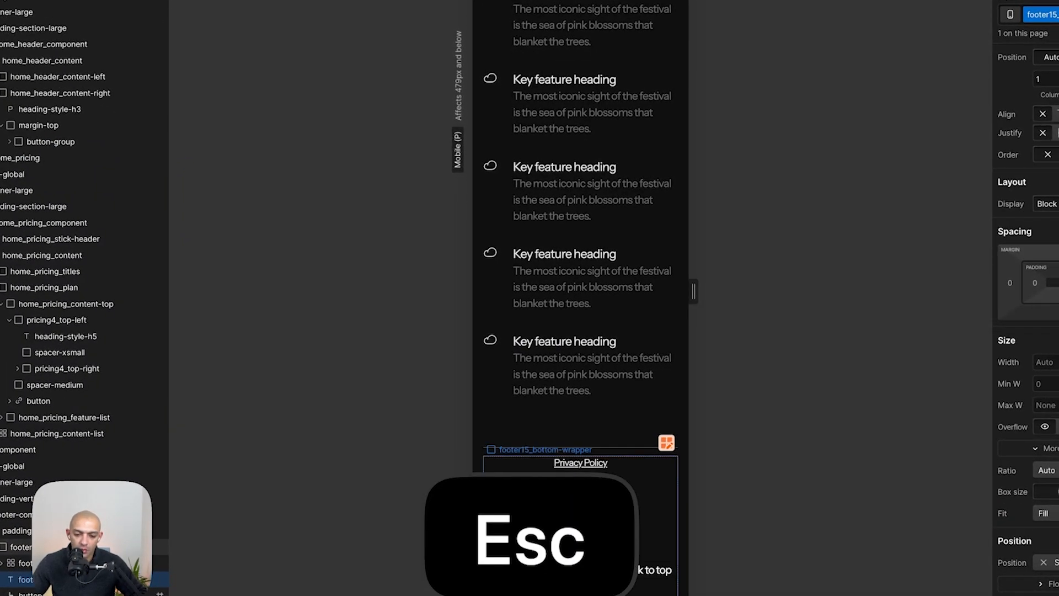
{"action": "scroll", "coordinate": [575, 101], "scroll_direction": "up", "scroll_amount": 15}
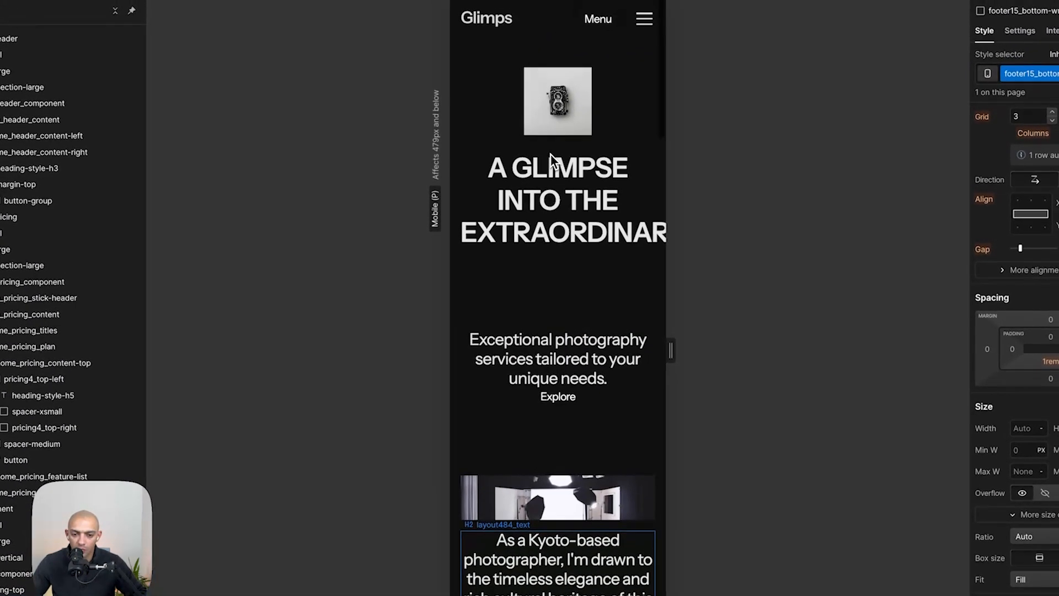
- Inspect the hero section elements on mobile portrait and compare them with the Figma design
{"action": "left_click_drag", "start_coordinate": [670, 351], "coordinate": [685, 353]}
{"action": "right_click", "coordinate": [685, 353]}
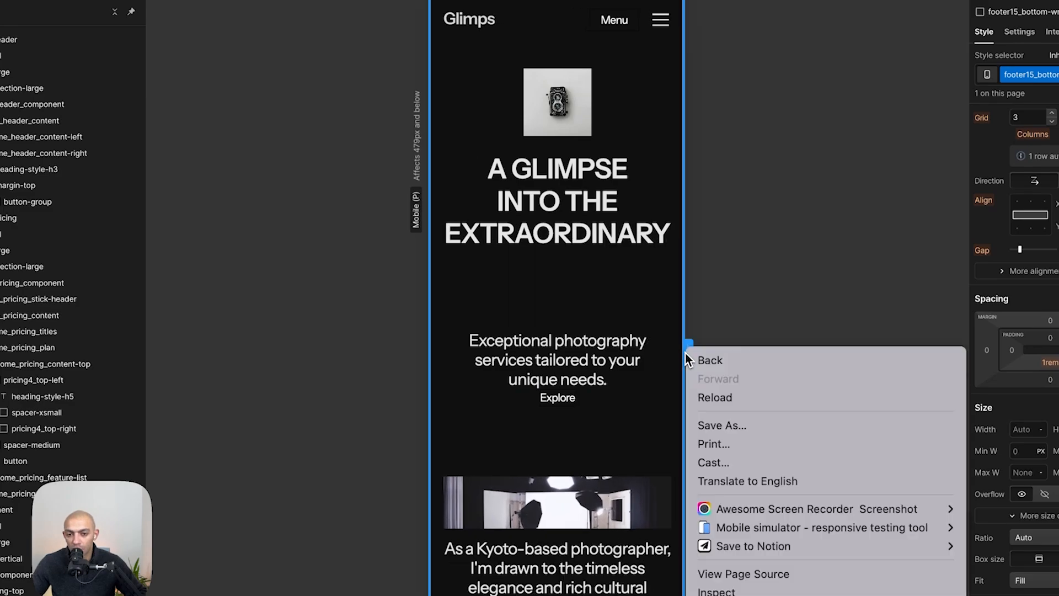
{"action": "left_click", "coordinate": [677, 10]}
{"action": "left_click", "coordinate": [613, 205]}
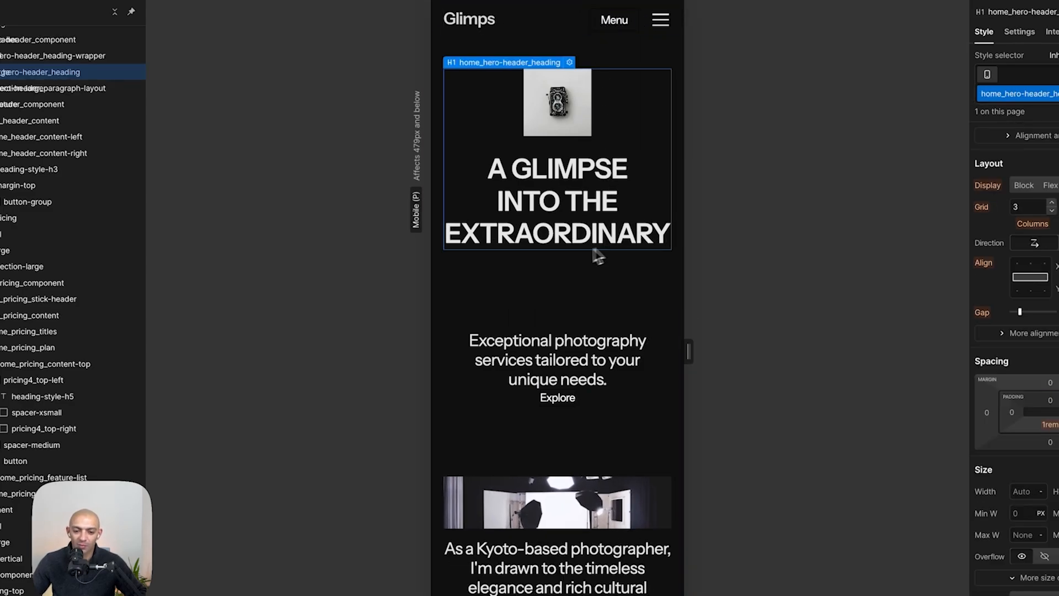
{"action": "left_click", "coordinate": [589, 361]}
{"action": "left_click", "coordinate": [603, 326]}
{"action": "left_click", "coordinate": [588, 358]}
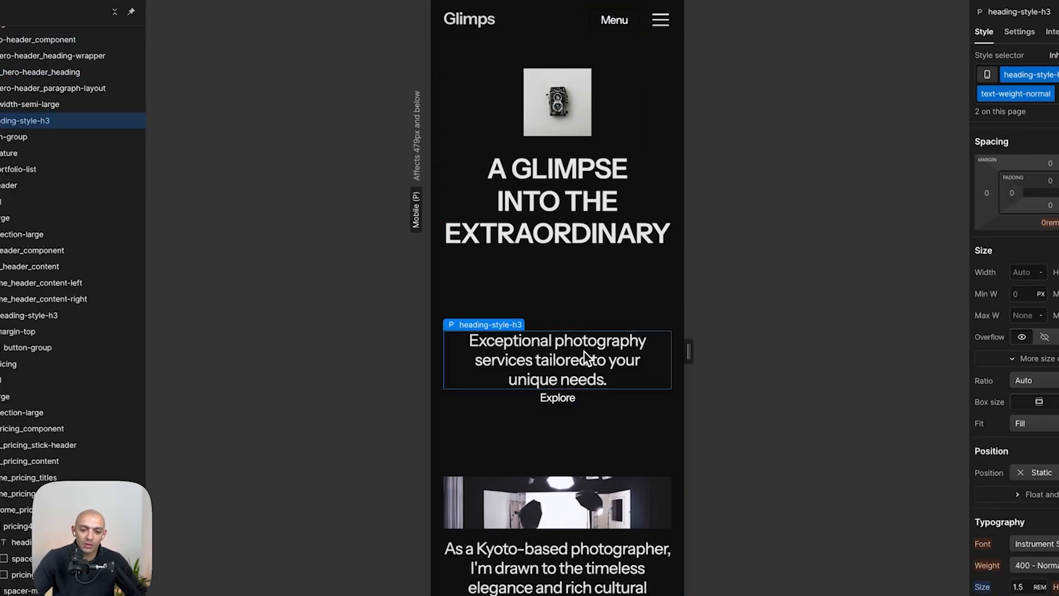
{"action": "left_click", "coordinate": [564, 403]}
{"action": "key", "text": "super+Tab"}
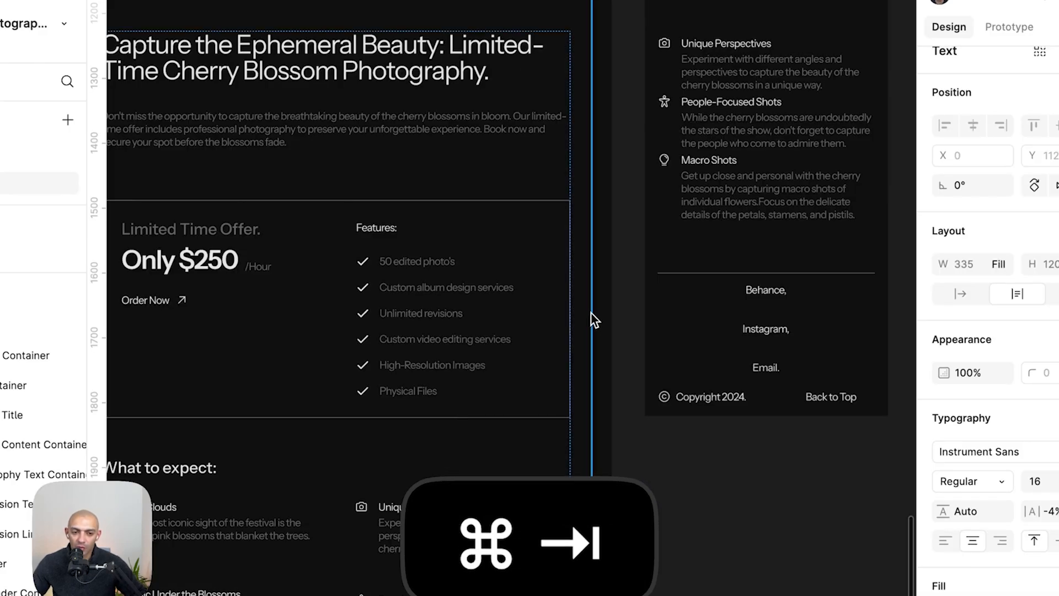
{"action": "key", "text": "super+Tab"}
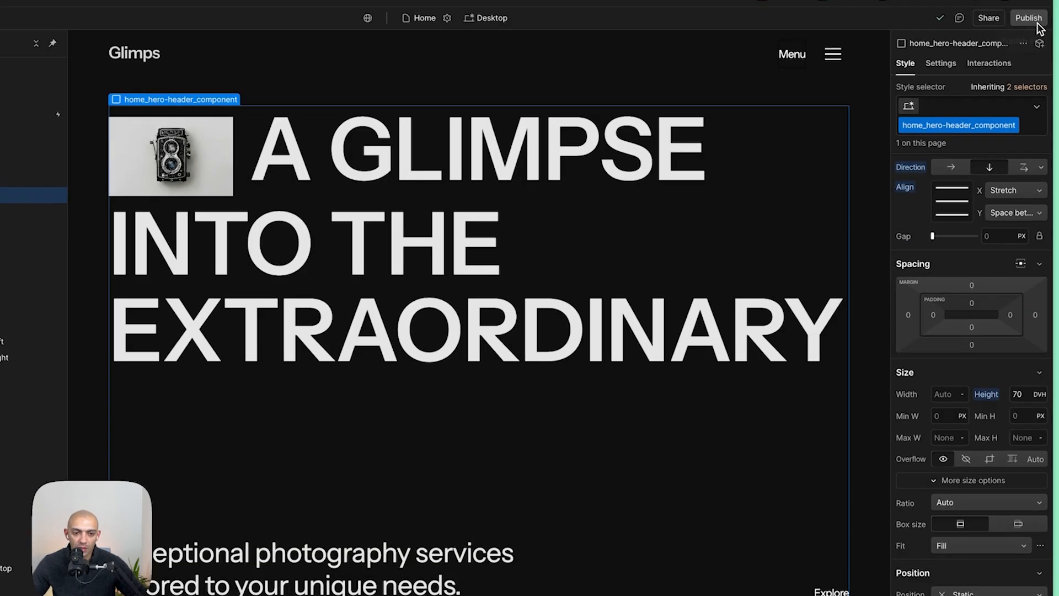
- Publish the site to the glimps-04b9e9.webflow.io staging domain and open the live page
{"action": "left_click", "coordinate": [1030, 20]}
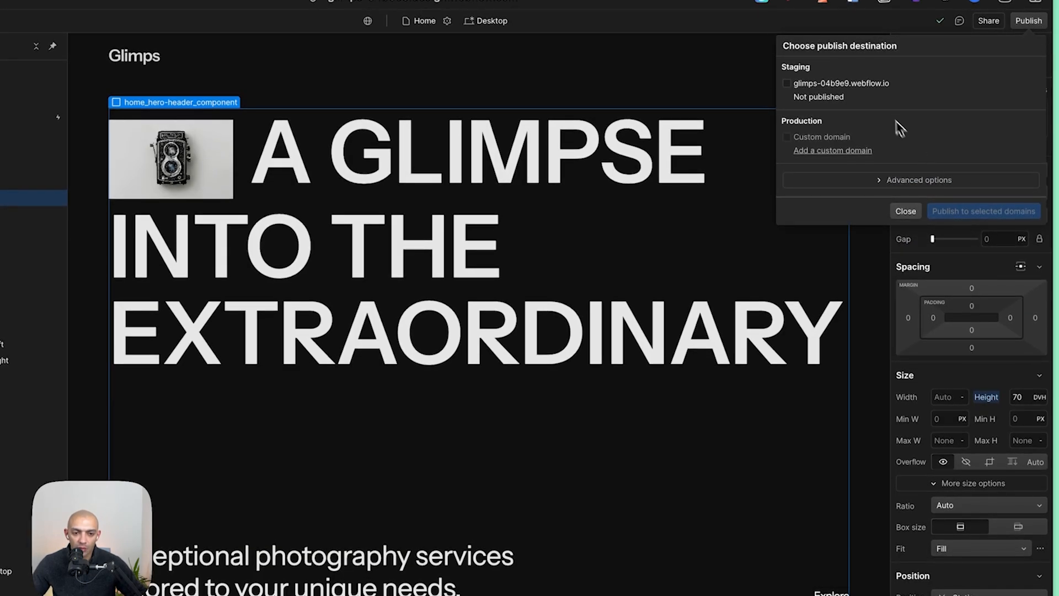
{"action": "left_click", "coordinate": [987, 213]}
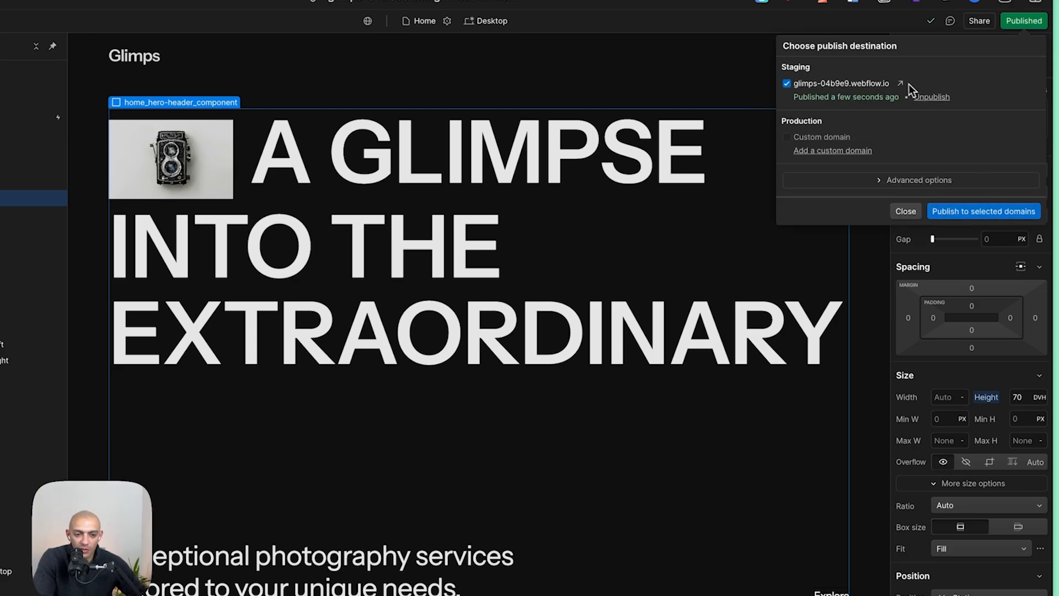
{"action": "left_click", "coordinate": [898, 84]}
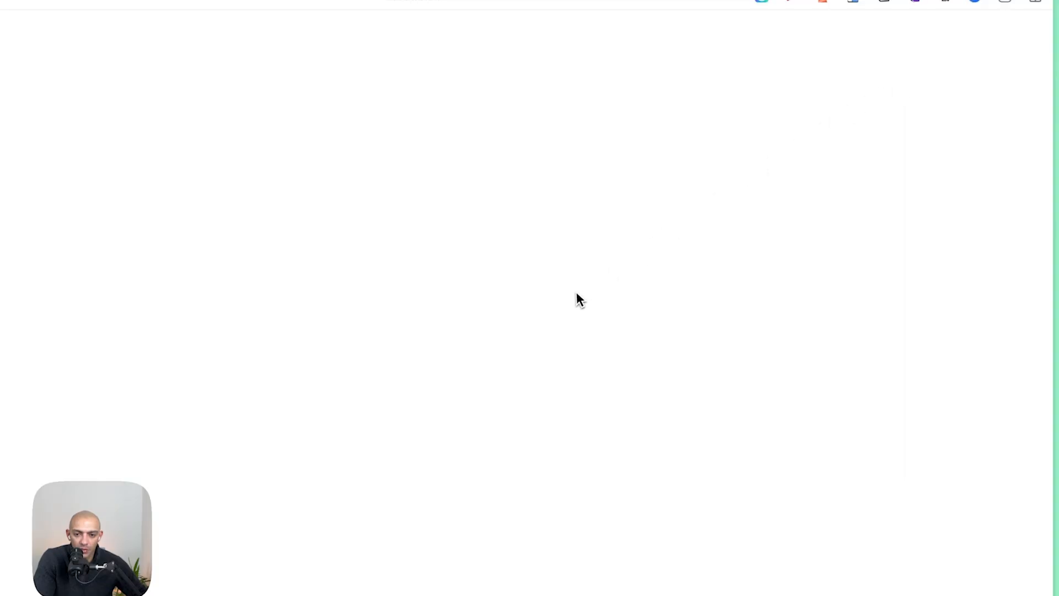
- Scroll through the published site and run a PageSpeed Insights report on it
{"action": "scroll", "coordinate": [610, 275], "scroll_direction": "down", "scroll_amount": 10}
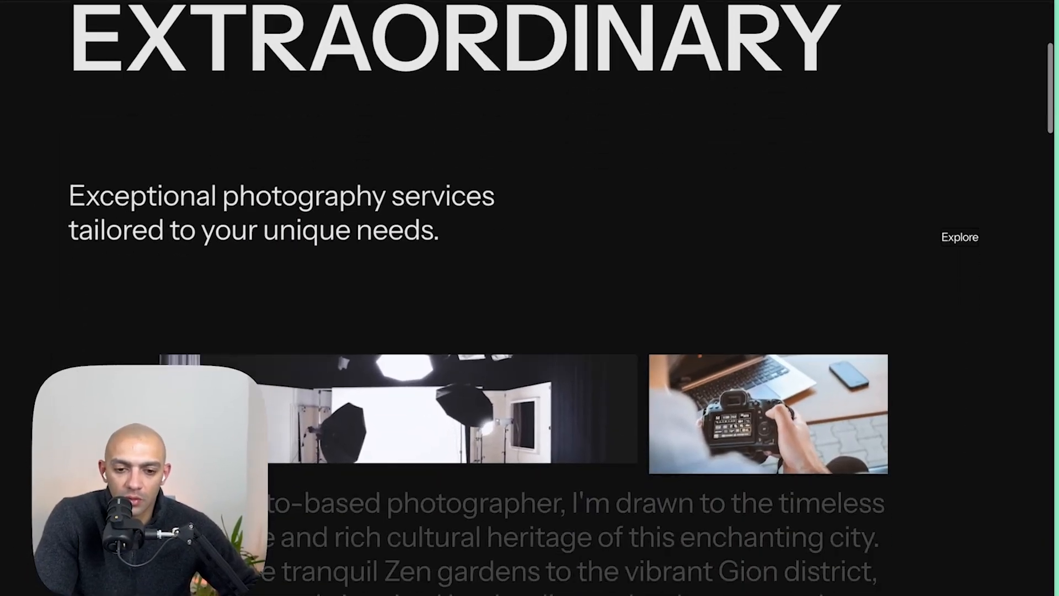
{"action": "scroll", "coordinate": [530, 298], "scroll_direction": "down", "scroll_amount": 12}
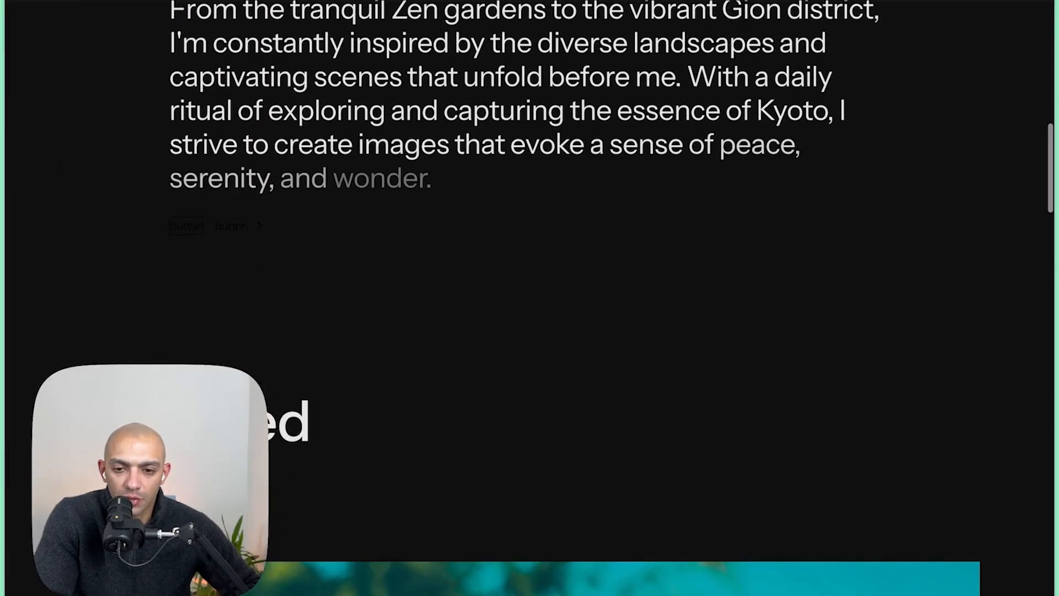
{"action": "scroll", "coordinate": [529, 298], "scroll_direction": "down", "scroll_amount": 15}
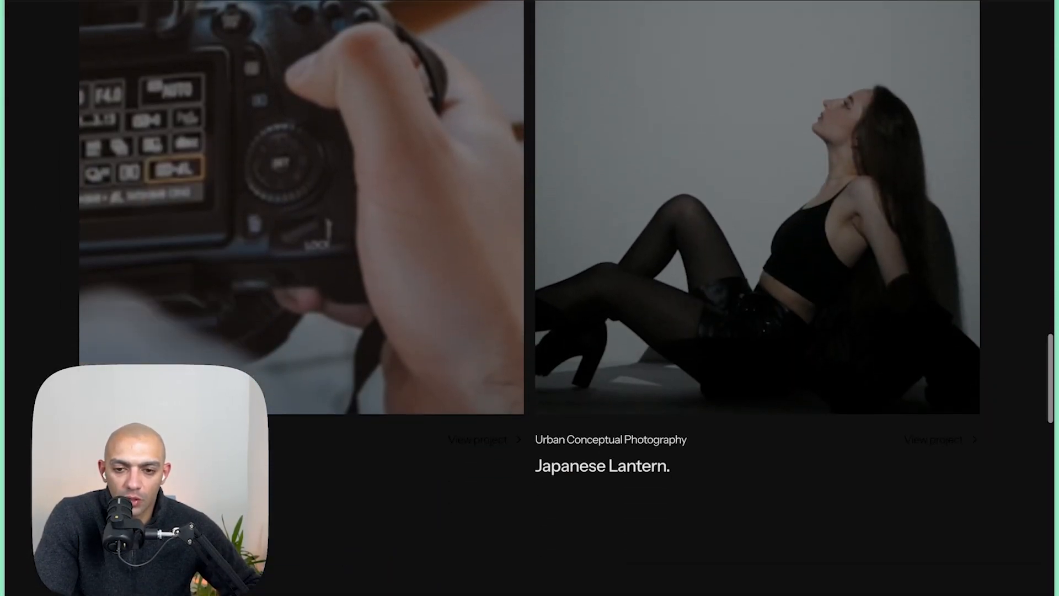
{"action": "scroll", "coordinate": [530, 298], "scroll_direction": "down", "scroll_amount": 15}
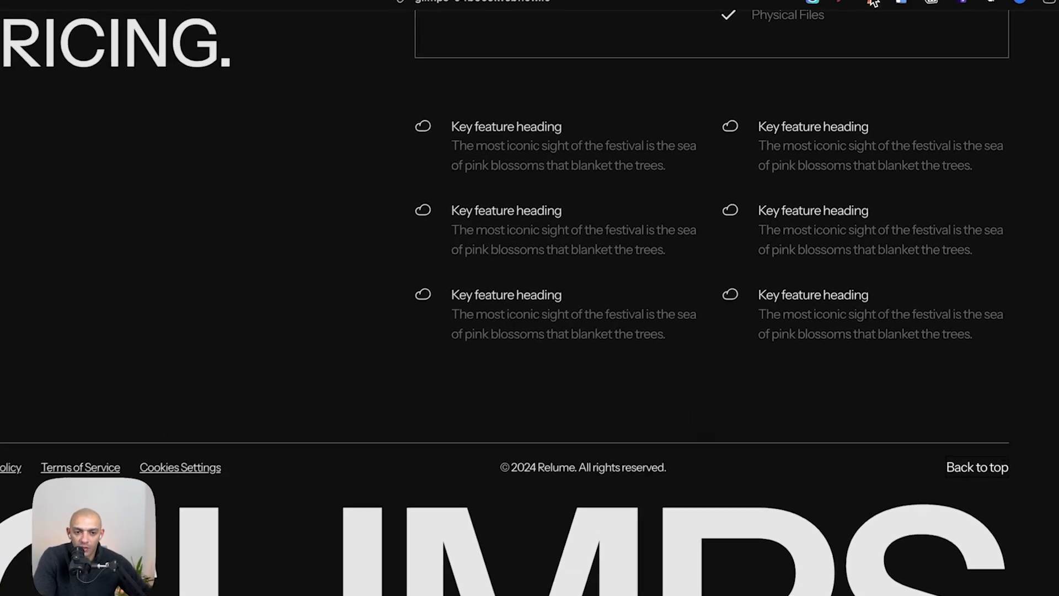
{"action": "left_click", "coordinate": [893, 1]}
{"action": "left_click", "coordinate": [900, 120]}
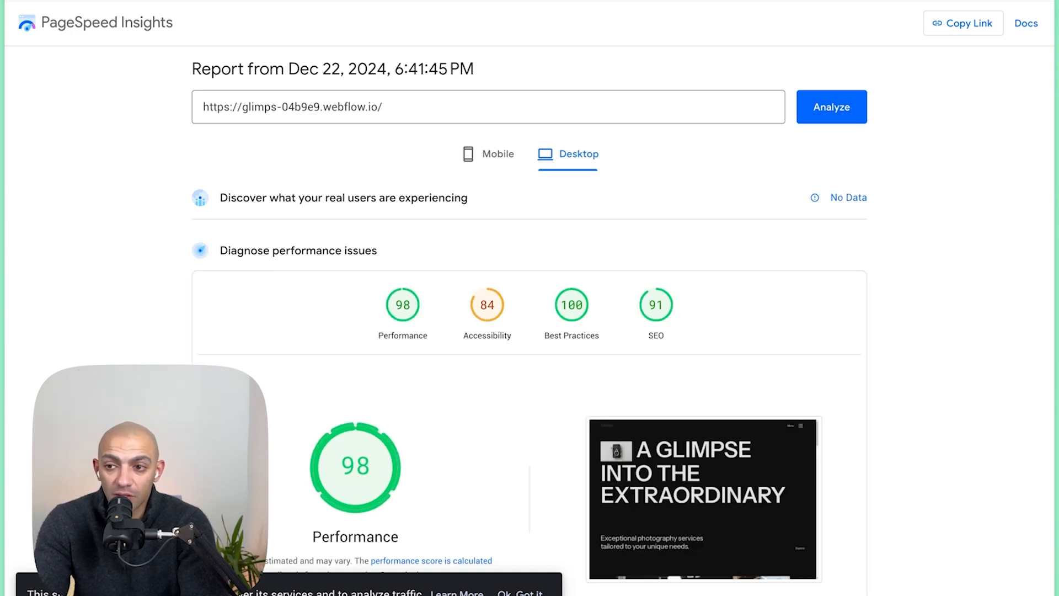
- Examine the report's performance diagnostics and the accessibility contrast failures
{"action": "scroll", "coordinate": [286, 163], "scroll_direction": "down", "scroll_amount": 3}
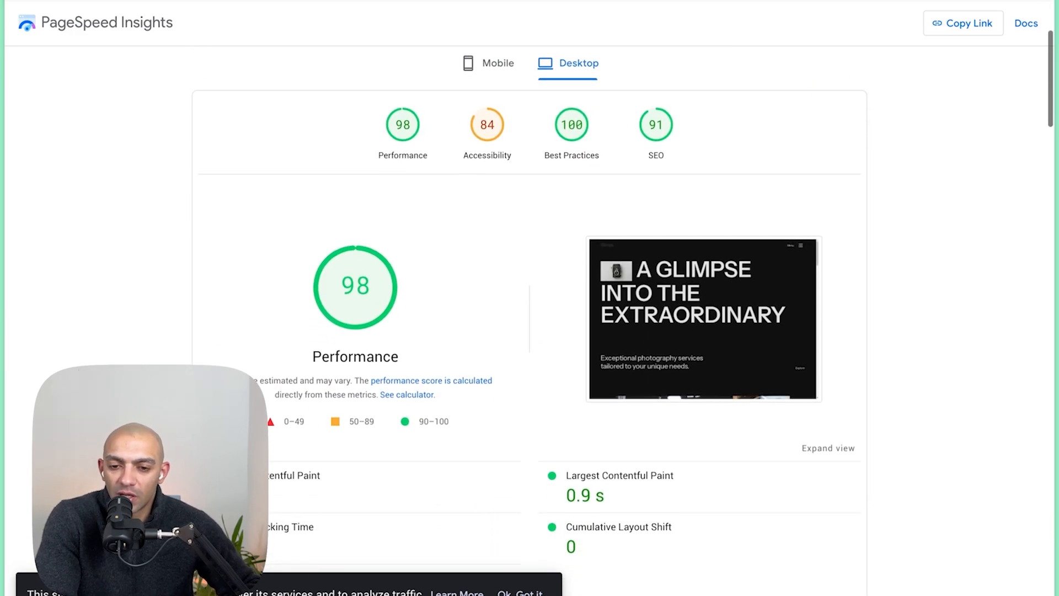
{"action": "scroll", "coordinate": [248, 234], "scroll_direction": "down", "scroll_amount": 20}
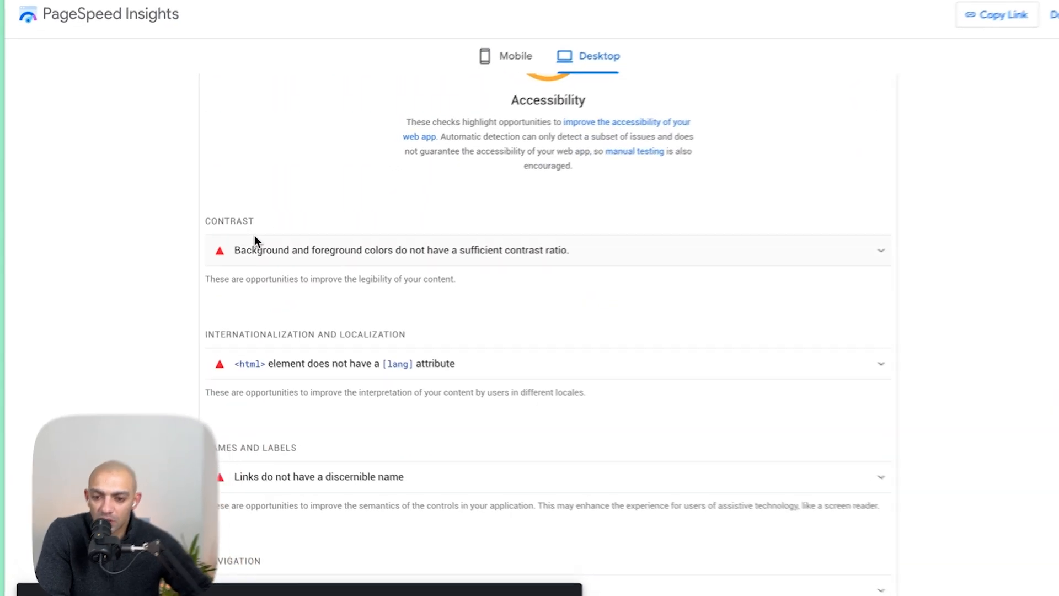
{"action": "left_click", "coordinate": [254, 243]}
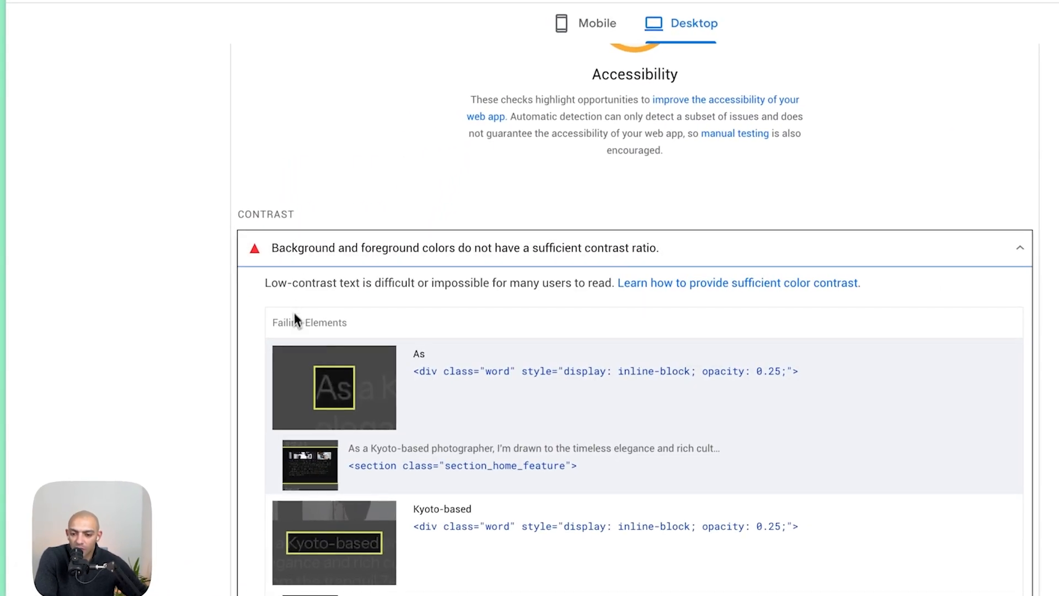
{"action": "scroll", "coordinate": [290, 332], "scroll_direction": "down", "scroll_amount": 10}
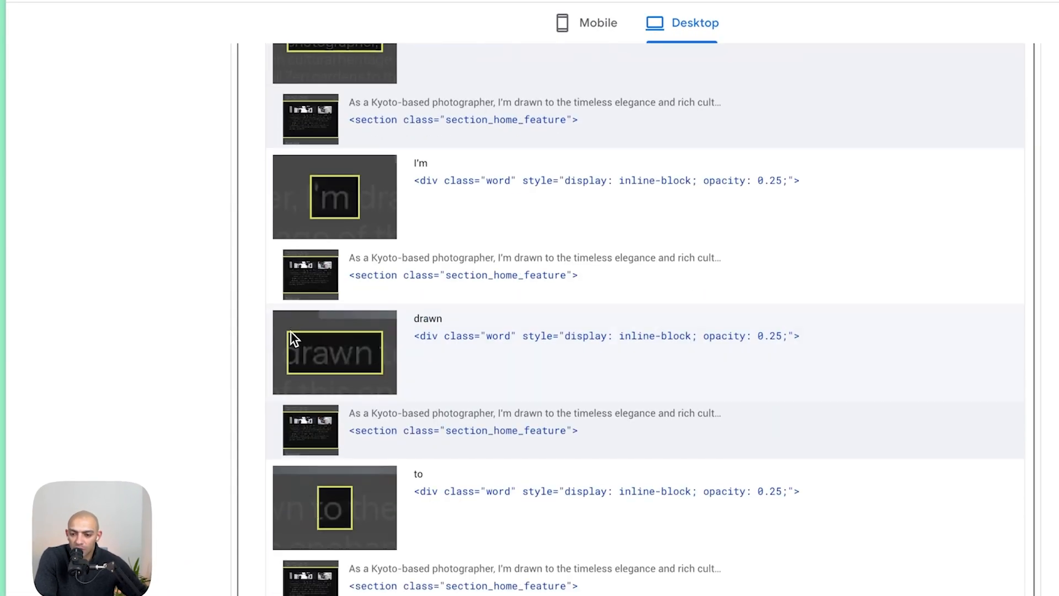
{"action": "scroll", "coordinate": [290, 333], "scroll_direction": "down", "scroll_amount": 4}
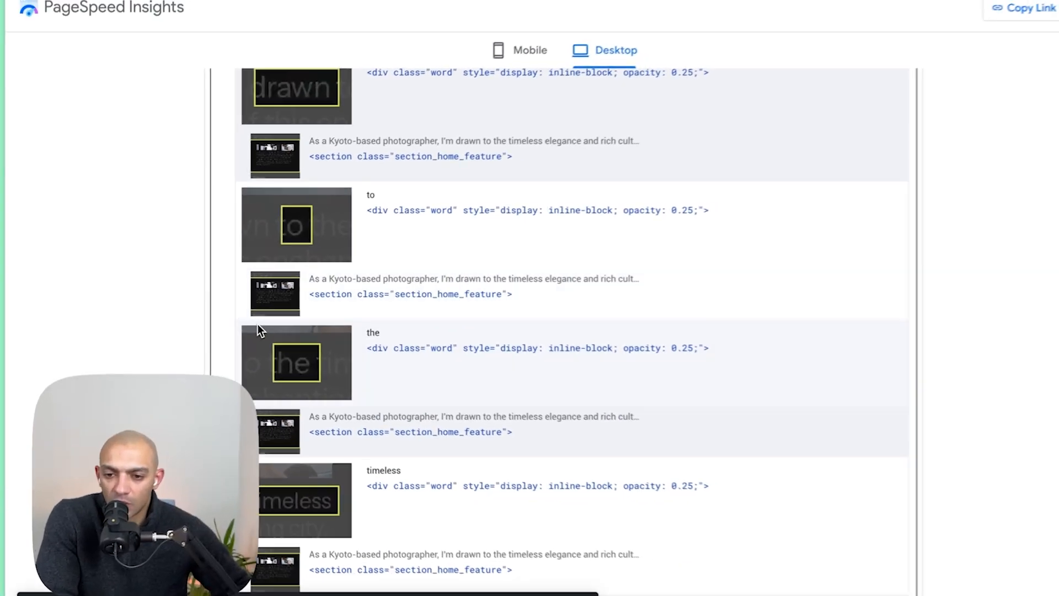
- Review the remaining low-contrast failing elements, then collapse the contrast audit and scroll to the other accessibility issues
{"action": "scroll", "coordinate": [202, 327], "scroll_direction": "down", "scroll_amount": 20}
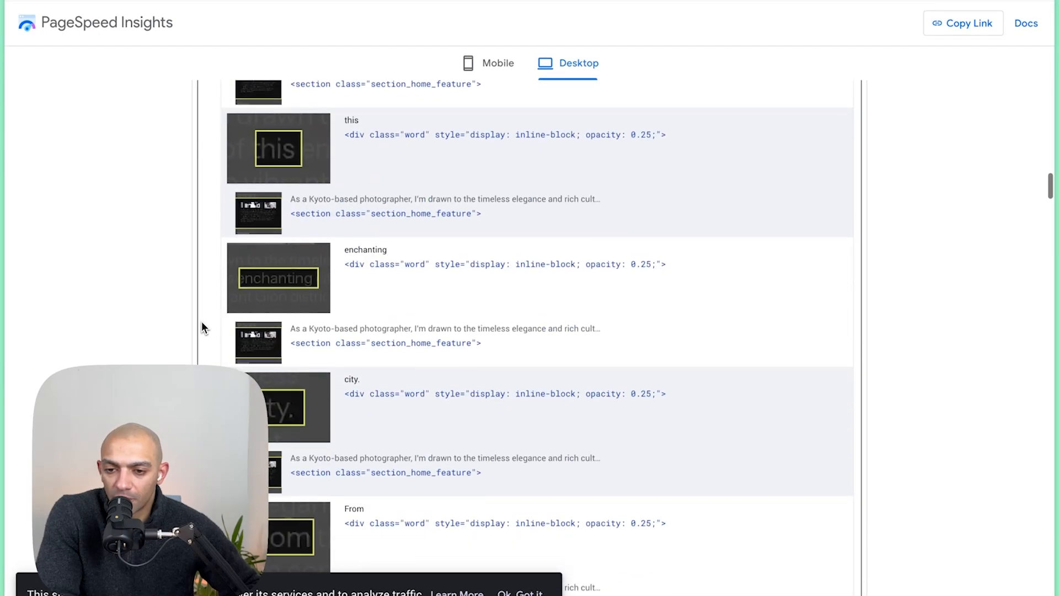
{"action": "scroll", "coordinate": [249, 369], "scroll_direction": "up", "scroll_amount": 20}
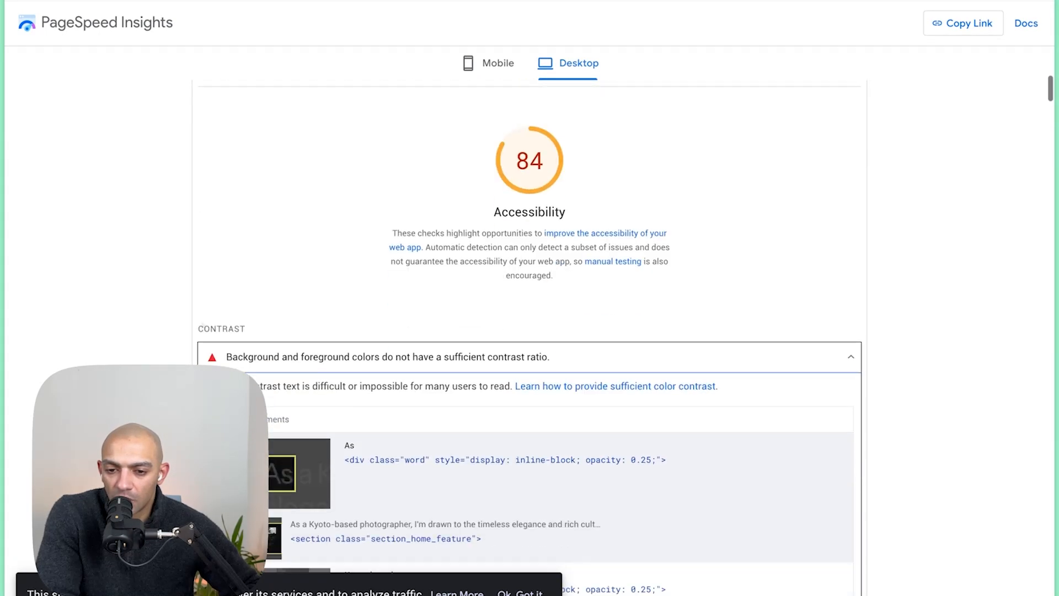
{"action": "left_click", "coordinate": [286, 349]}
{"action": "scroll", "coordinate": [316, 291], "scroll_direction": "down", "scroll_amount": 2}
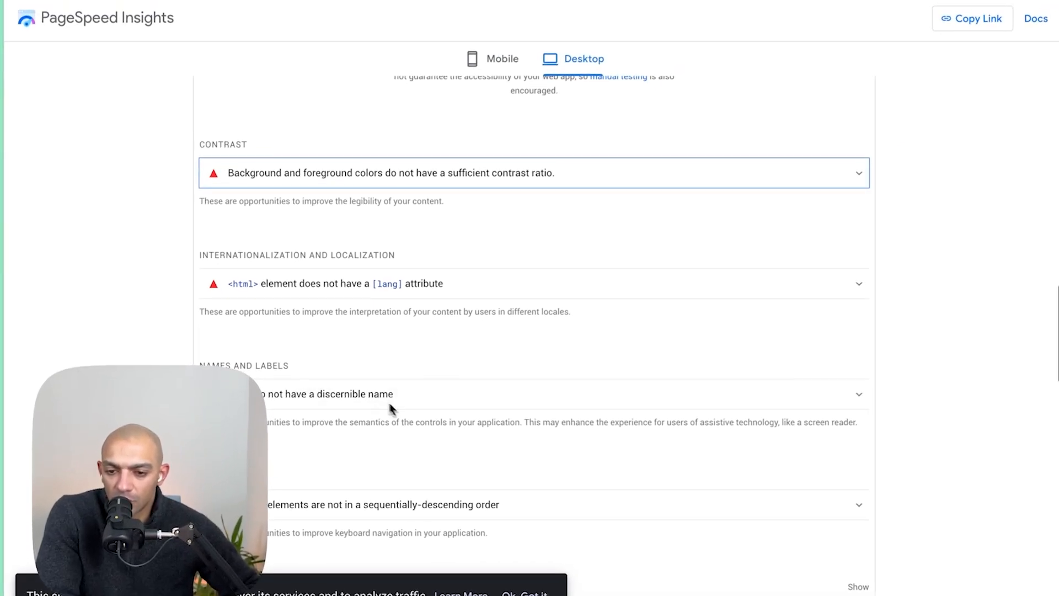
{"action": "scroll", "coordinate": [389, 433], "scroll_direction": "down", "scroll_amount": 3}
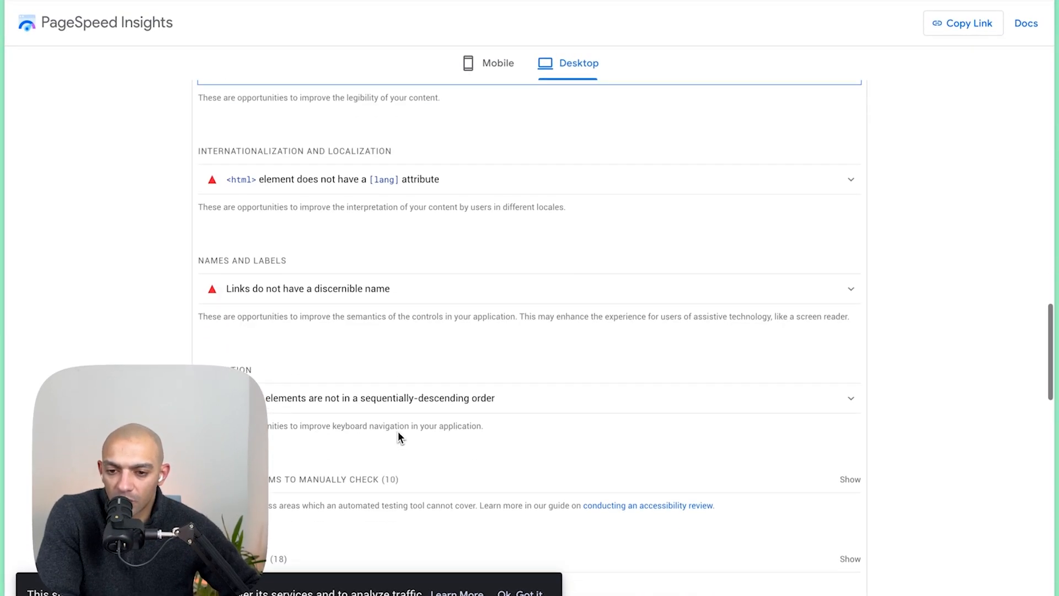
- Expand the links-without-discernible-name audit and inspect its failing navbar logo link element
{"action": "left_click", "coordinate": [390, 238]}
{"action": "left_click", "coordinate": [390, 239]}
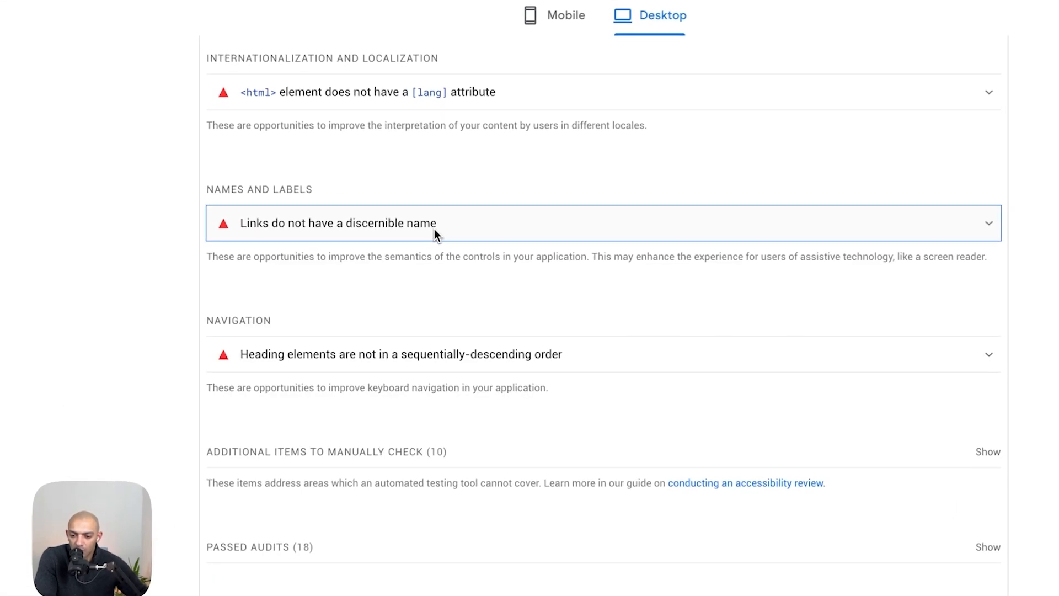
{"action": "triple_click", "coordinate": [435, 230]}
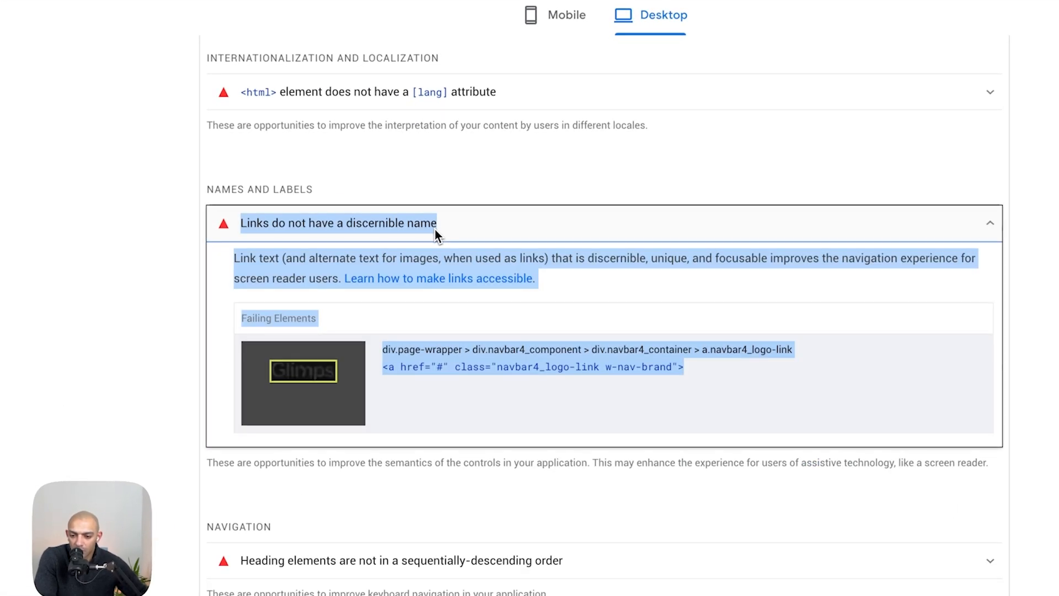
{"action": "left_click", "coordinate": [492, 239]}
{"action": "left_click", "coordinate": [300, 366]}
{"action": "left_click", "coordinate": [301, 366]}
{"action": "scroll", "coordinate": [319, 366], "scroll_direction": "down", "scroll_amount": 5}
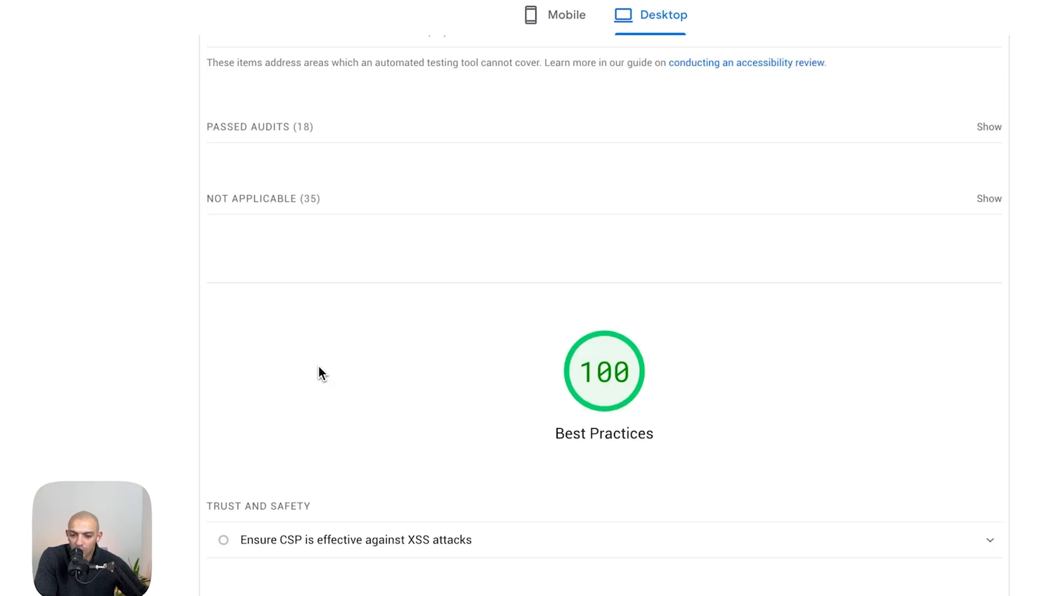
- Scroll through the Best Practices and SEO sections and expand the missing meta description issue
{"action": "scroll", "coordinate": [319, 365], "scroll_direction": "down", "scroll_amount": 5}
{"action": "scroll", "coordinate": [319, 365], "scroll_direction": "up", "scroll_amount": 10}
{"action": "scroll", "coordinate": [458, 223], "scroll_direction": "up", "scroll_amount": 12}
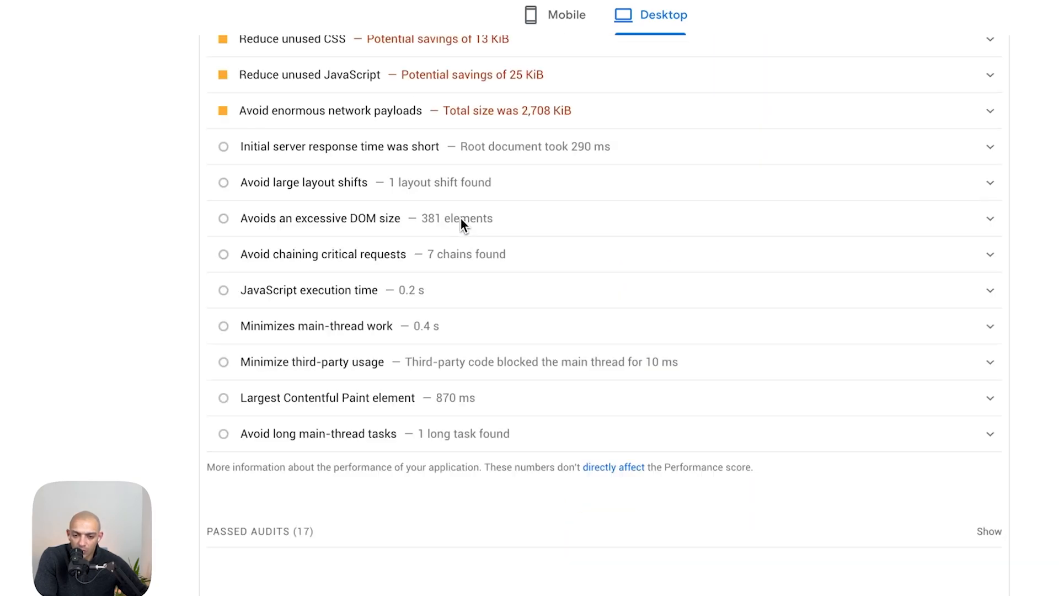
{"action": "scroll", "coordinate": [462, 218], "scroll_direction": "up", "scroll_amount": 15}
{"action": "scroll", "coordinate": [461, 218], "scroll_direction": "down", "scroll_amount": 4}
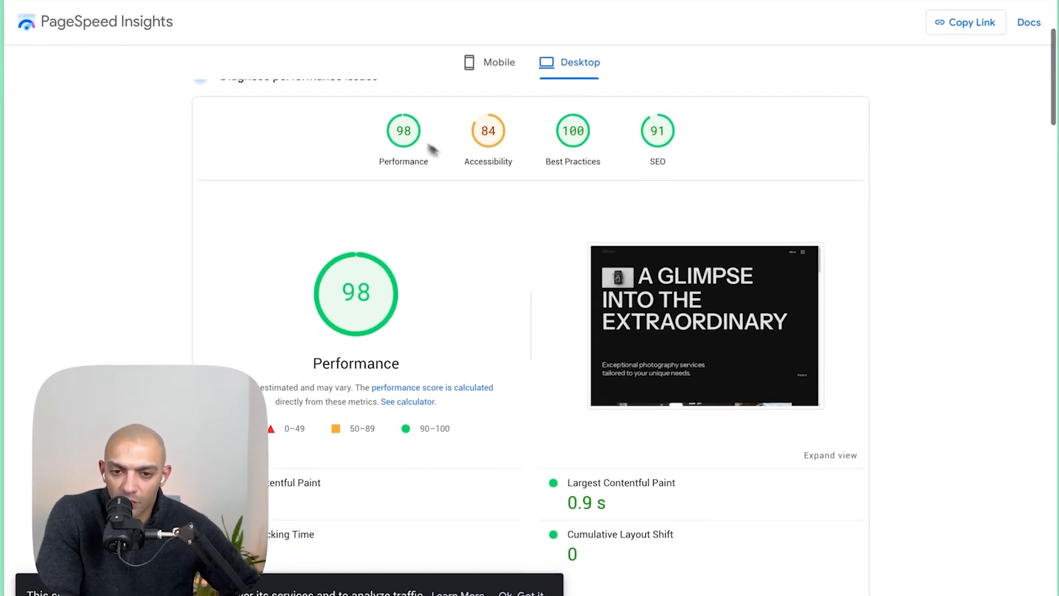
{"action": "scroll", "coordinate": [511, 423], "scroll_direction": "down", "scroll_amount": 20}
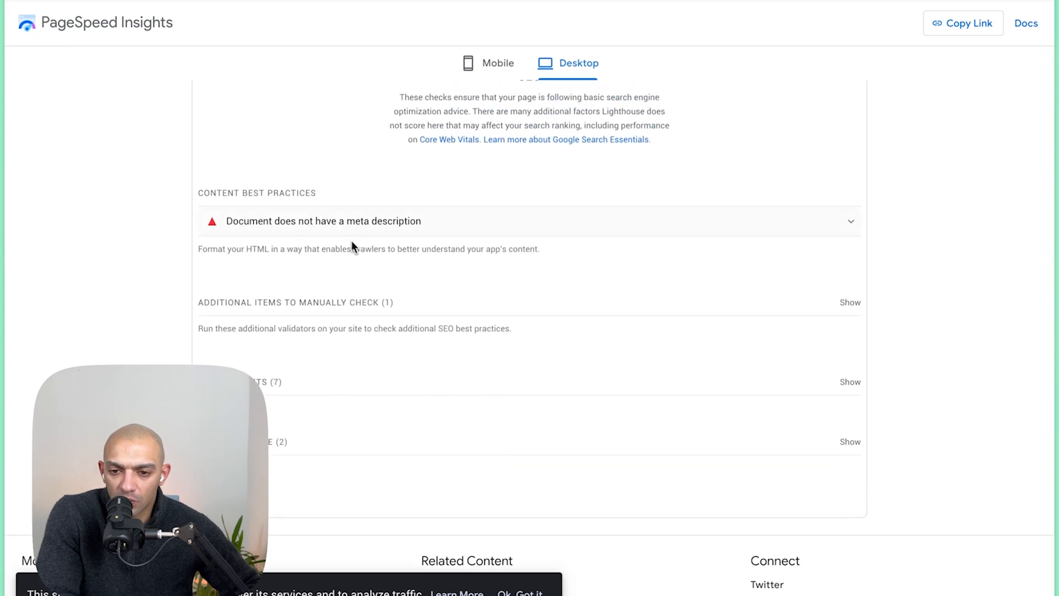
{"action": "scroll", "coordinate": [460, 252], "scroll_direction": "up", "scroll_amount": 2}
{"action": "left_click", "coordinate": [353, 333]}
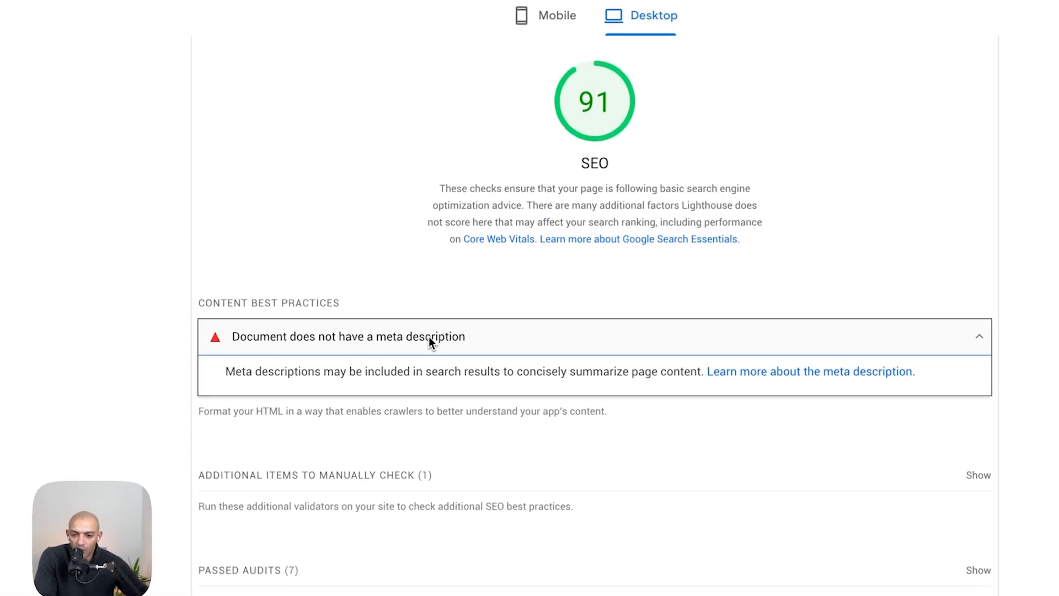
{"action": "left_click", "coordinate": [431, 336]}
{"action": "scroll", "coordinate": [454, 253], "scroll_direction": "up", "scroll_amount": 8}
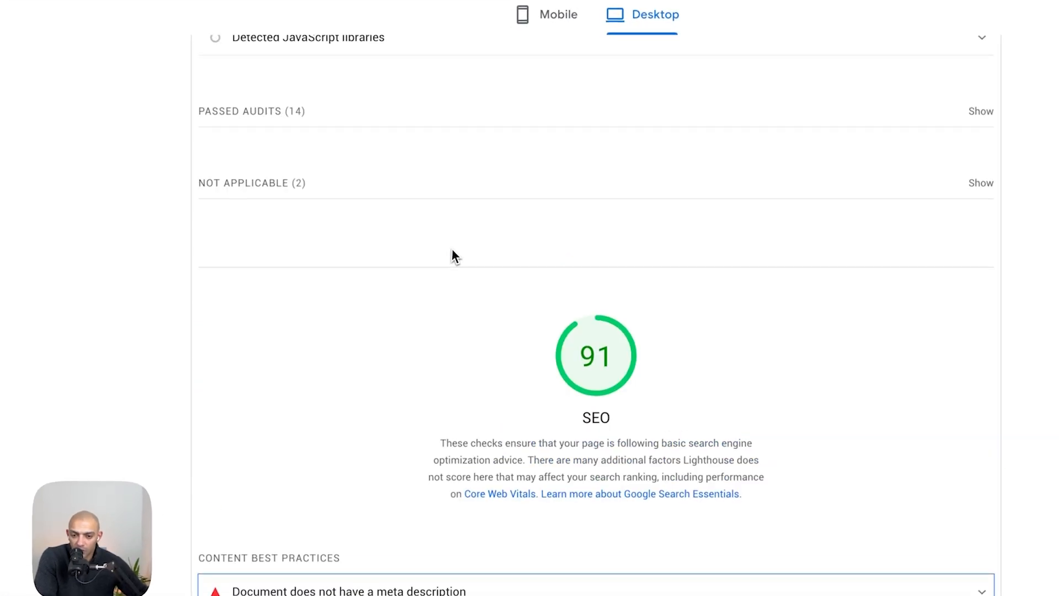
{"action": "scroll", "coordinate": [452, 247], "scroll_direction": "up", "scroll_amount": 20}
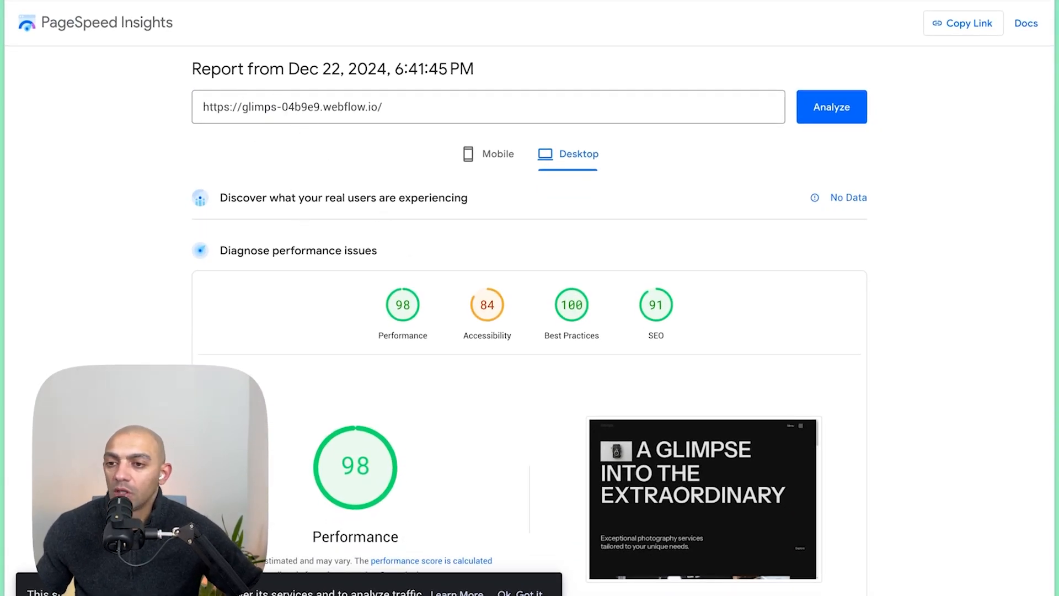
- Close the PageSpeed Insights tab and scroll through the published Glimps homepage
{"action": "key", "text": "super+s"}
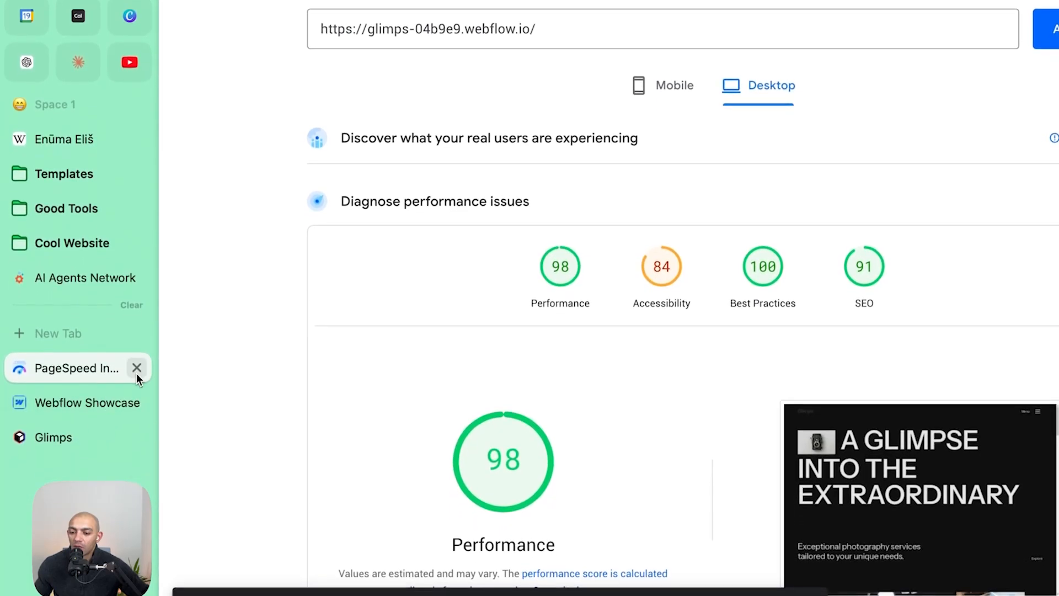
{"action": "left_click", "coordinate": [136, 368]}
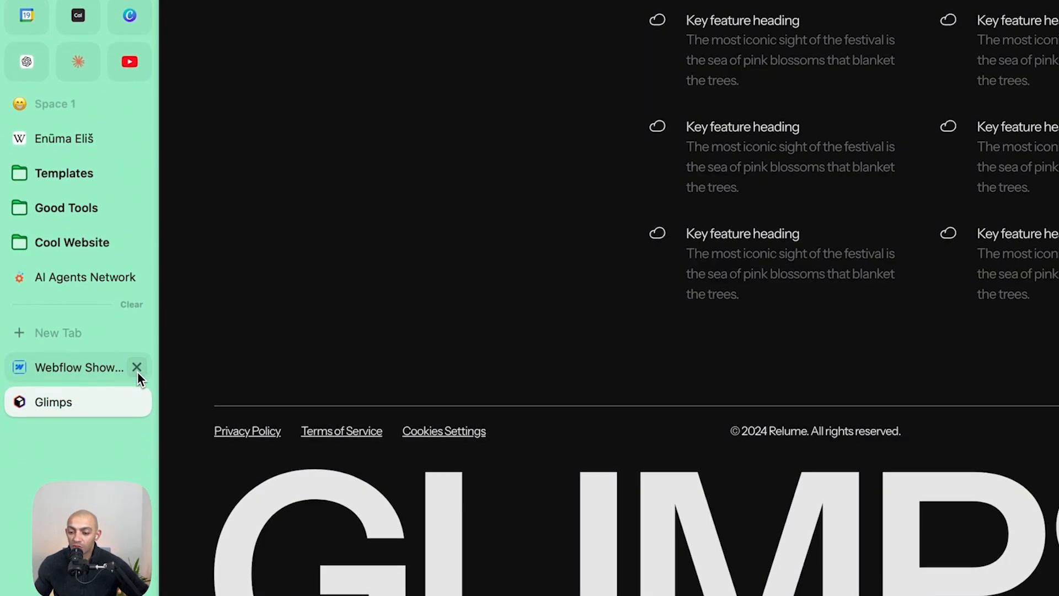
{"action": "scroll", "coordinate": [331, 326], "scroll_direction": "up", "scroll_amount": 15}
{"action": "scroll", "coordinate": [349, 320], "scroll_direction": "up", "scroll_amount": 6}
{"action": "scroll", "coordinate": [349, 320], "scroll_direction": "down", "scroll_amount": 15}
{"action": "scroll", "coordinate": [349, 320], "scroll_direction": "up", "scroll_amount": 10}
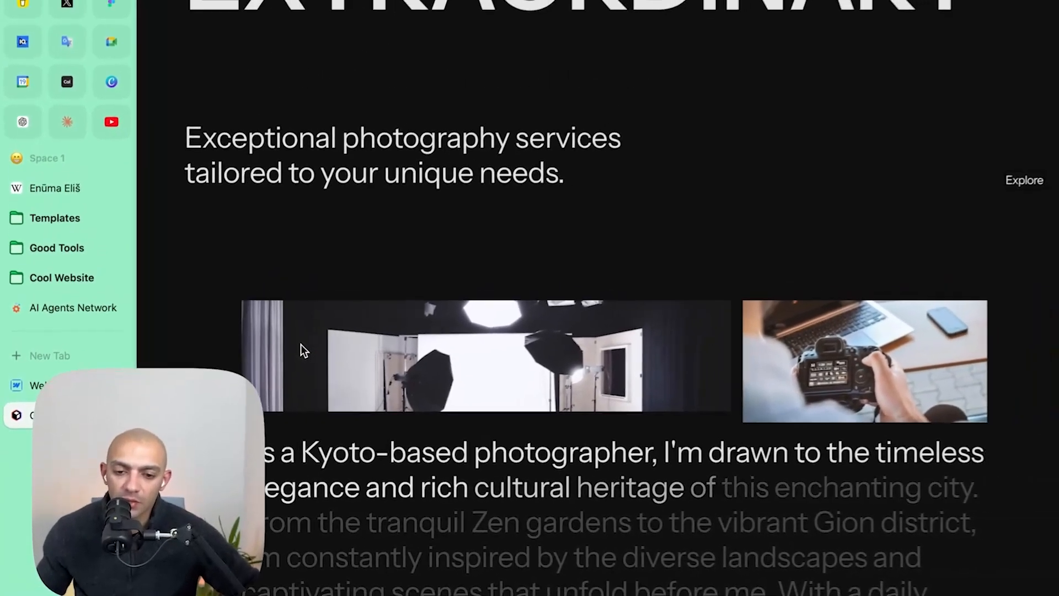
{"action": "scroll", "coordinate": [301, 346], "scroll_direction": "down", "scroll_amount": 10}
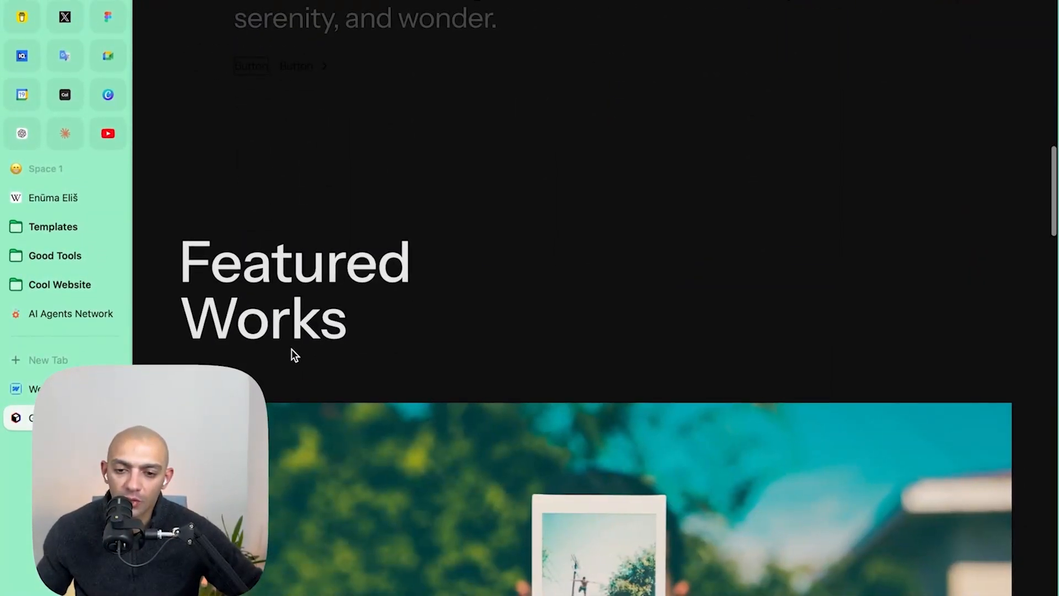